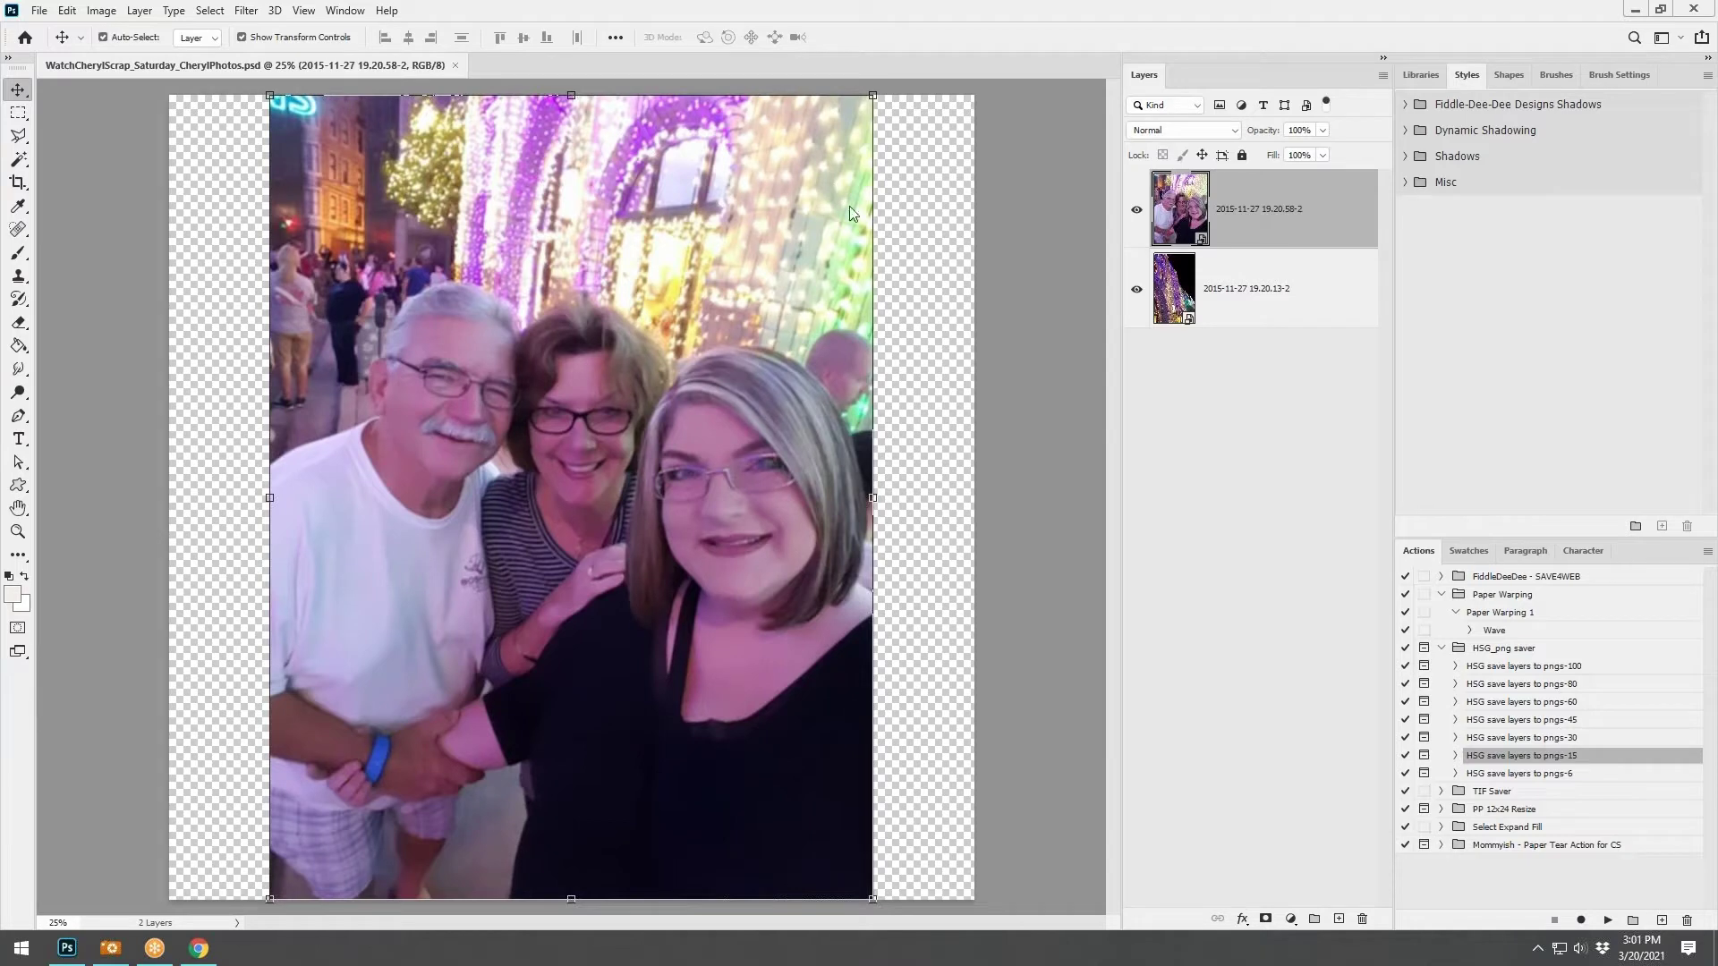
Hide the group selfie layer to view the building lights photo beneath it, and show the selfie again.
click(1137, 211)
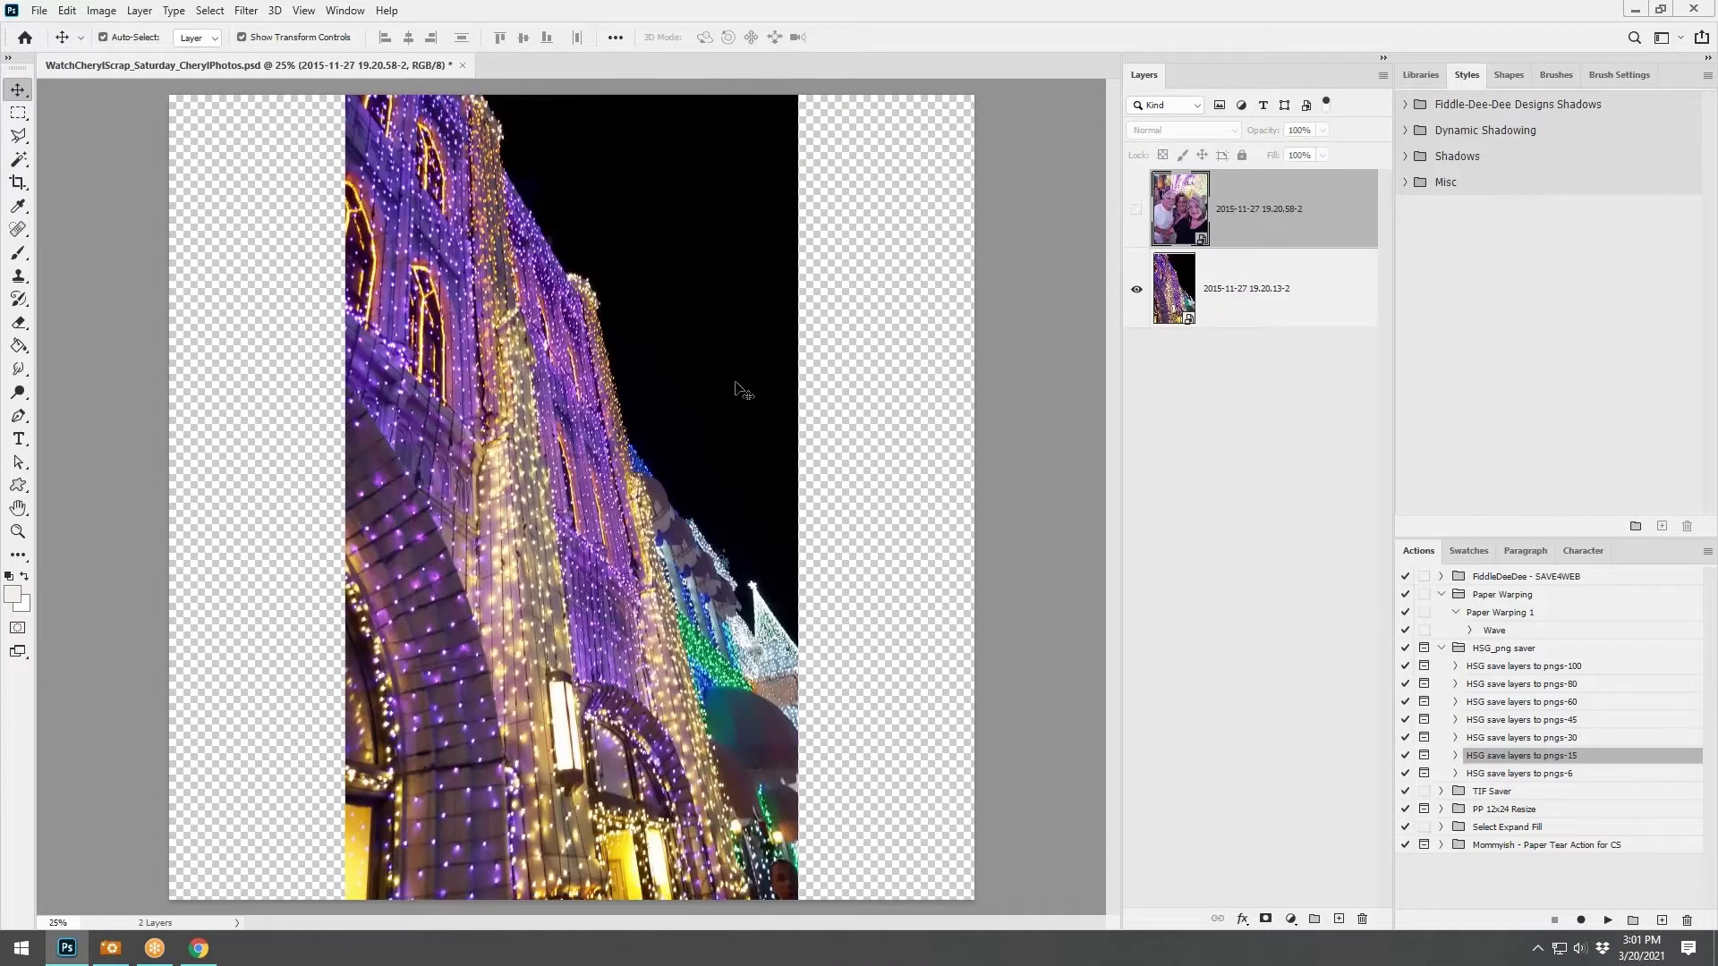
click(1137, 213)
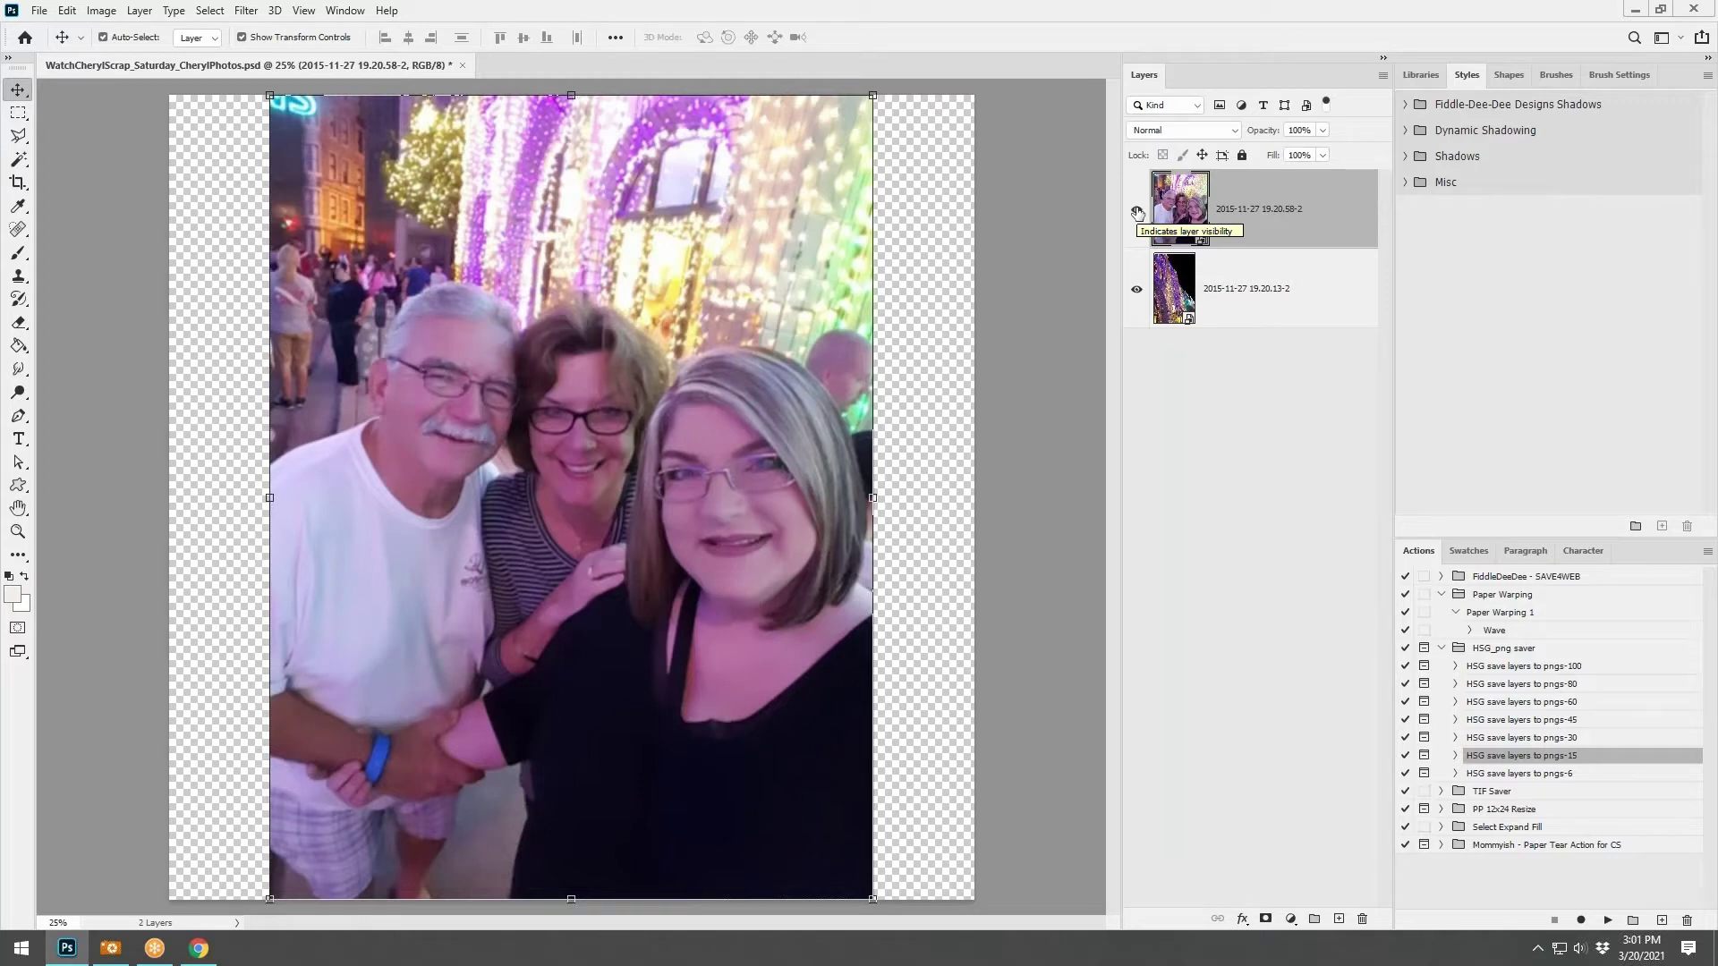
click(1265, 291)
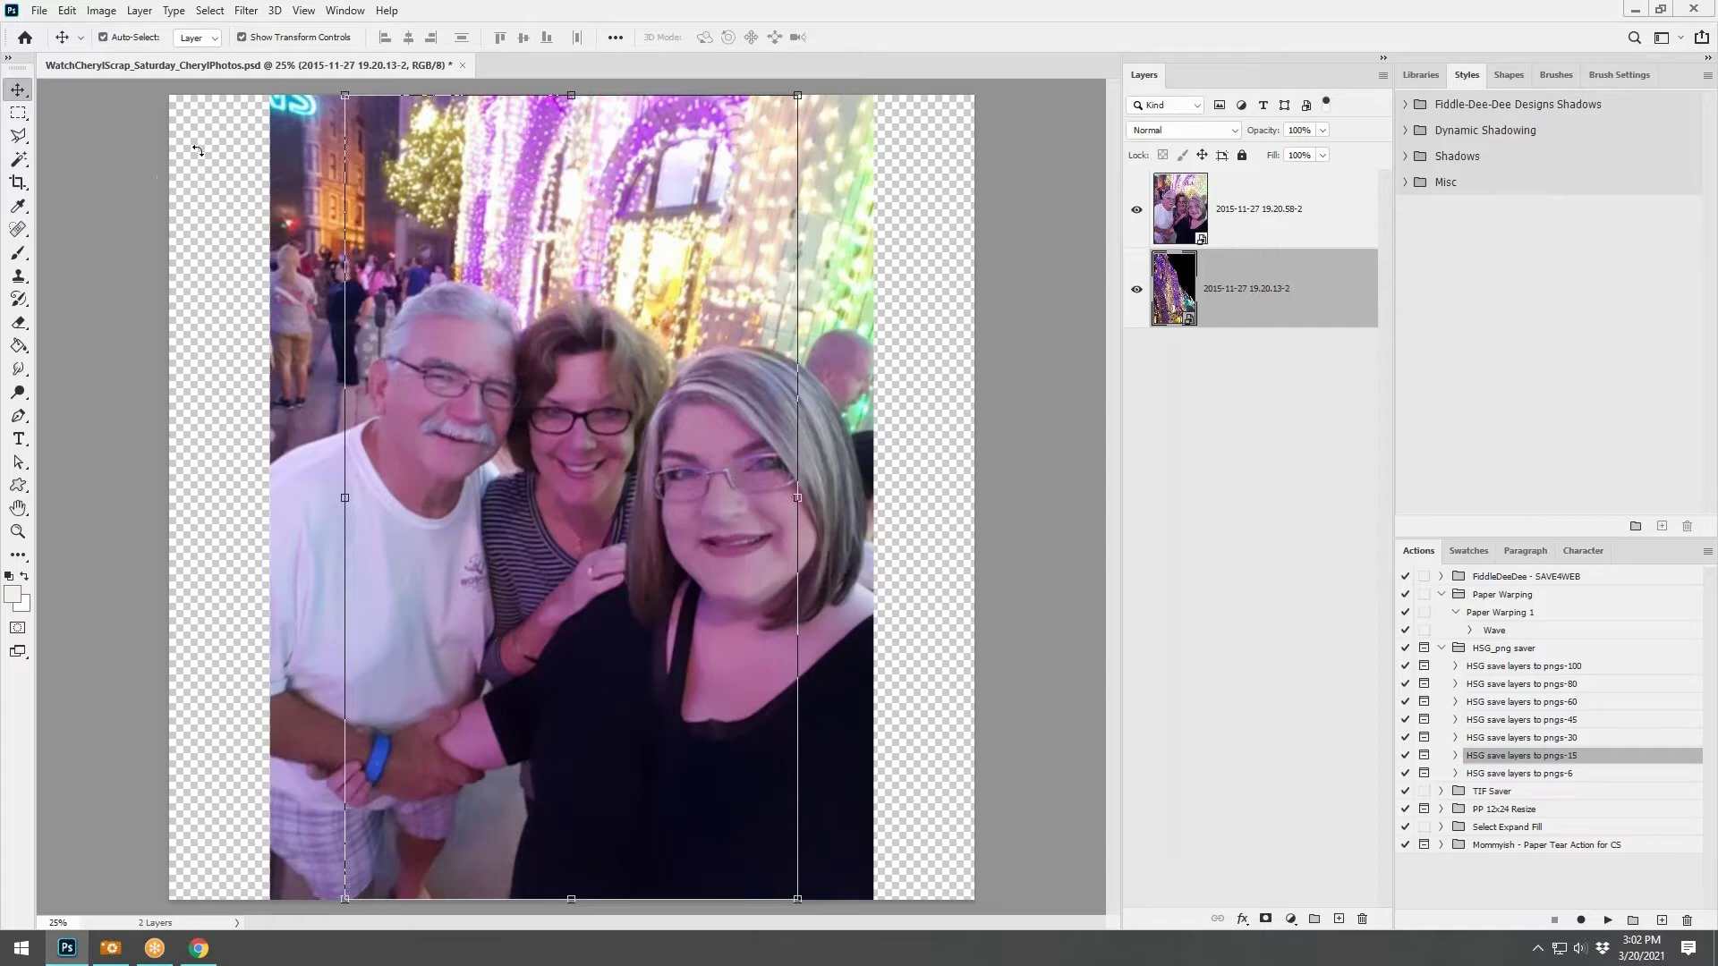
key(ctrl+t)
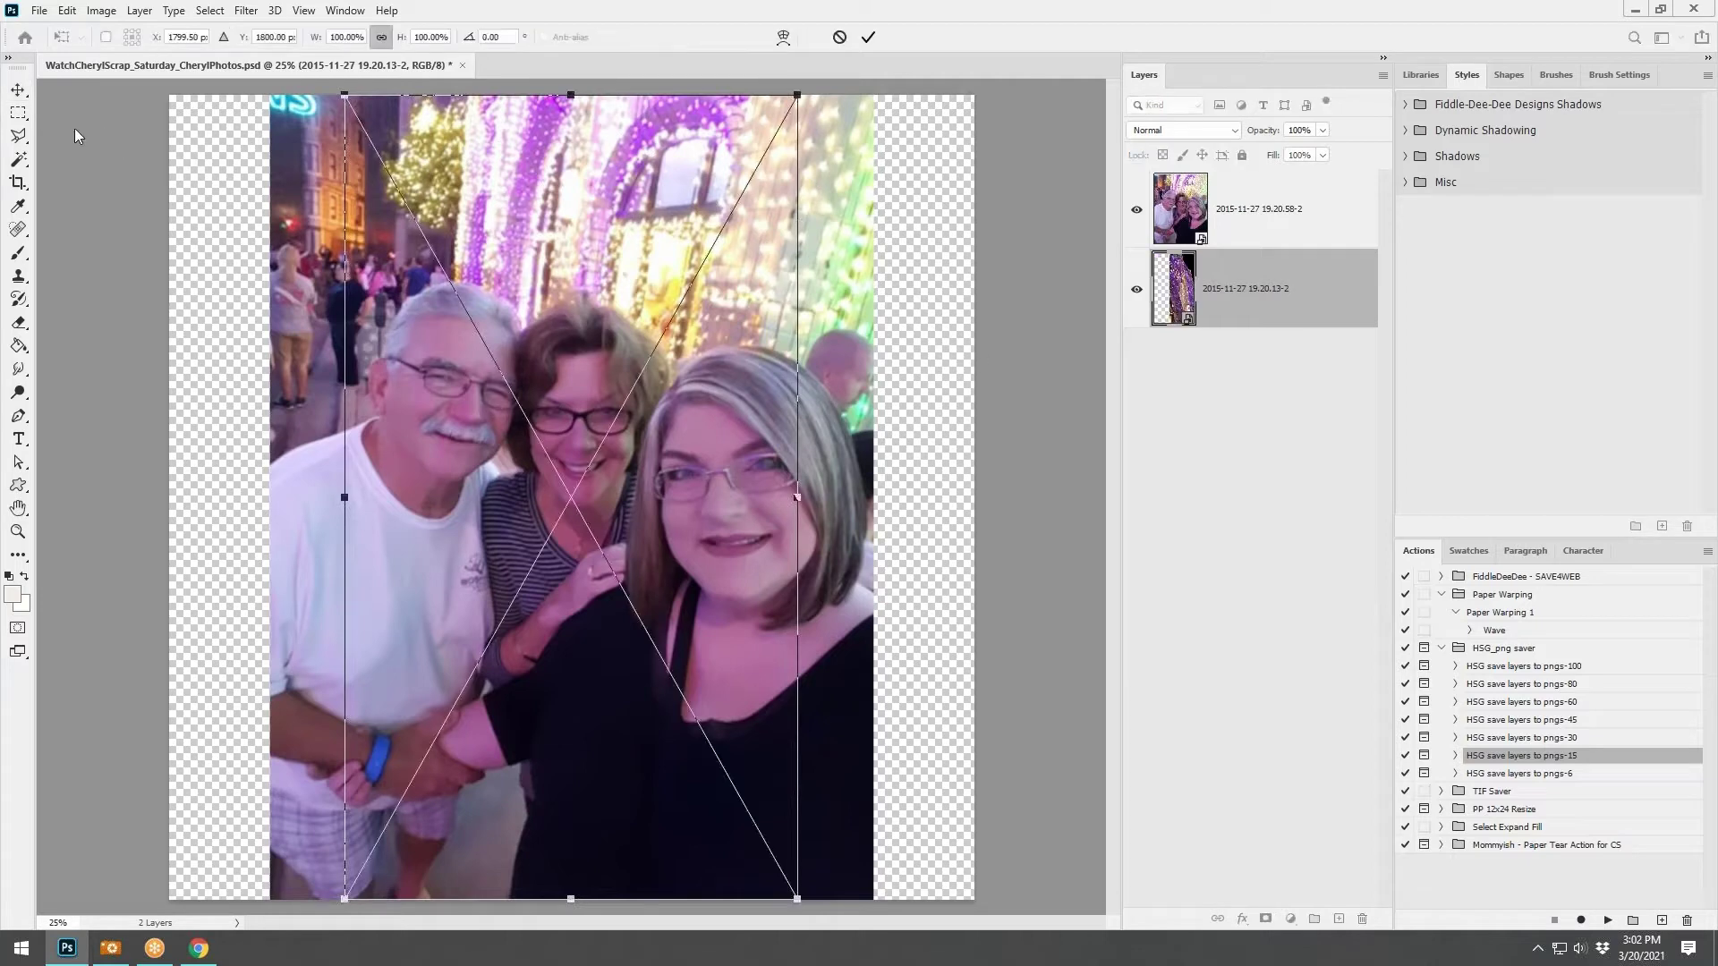
click(19, 90)
Scale the group selfie down to about one third of its size and place it over the lights photo's upper right edge.
click(857, 165)
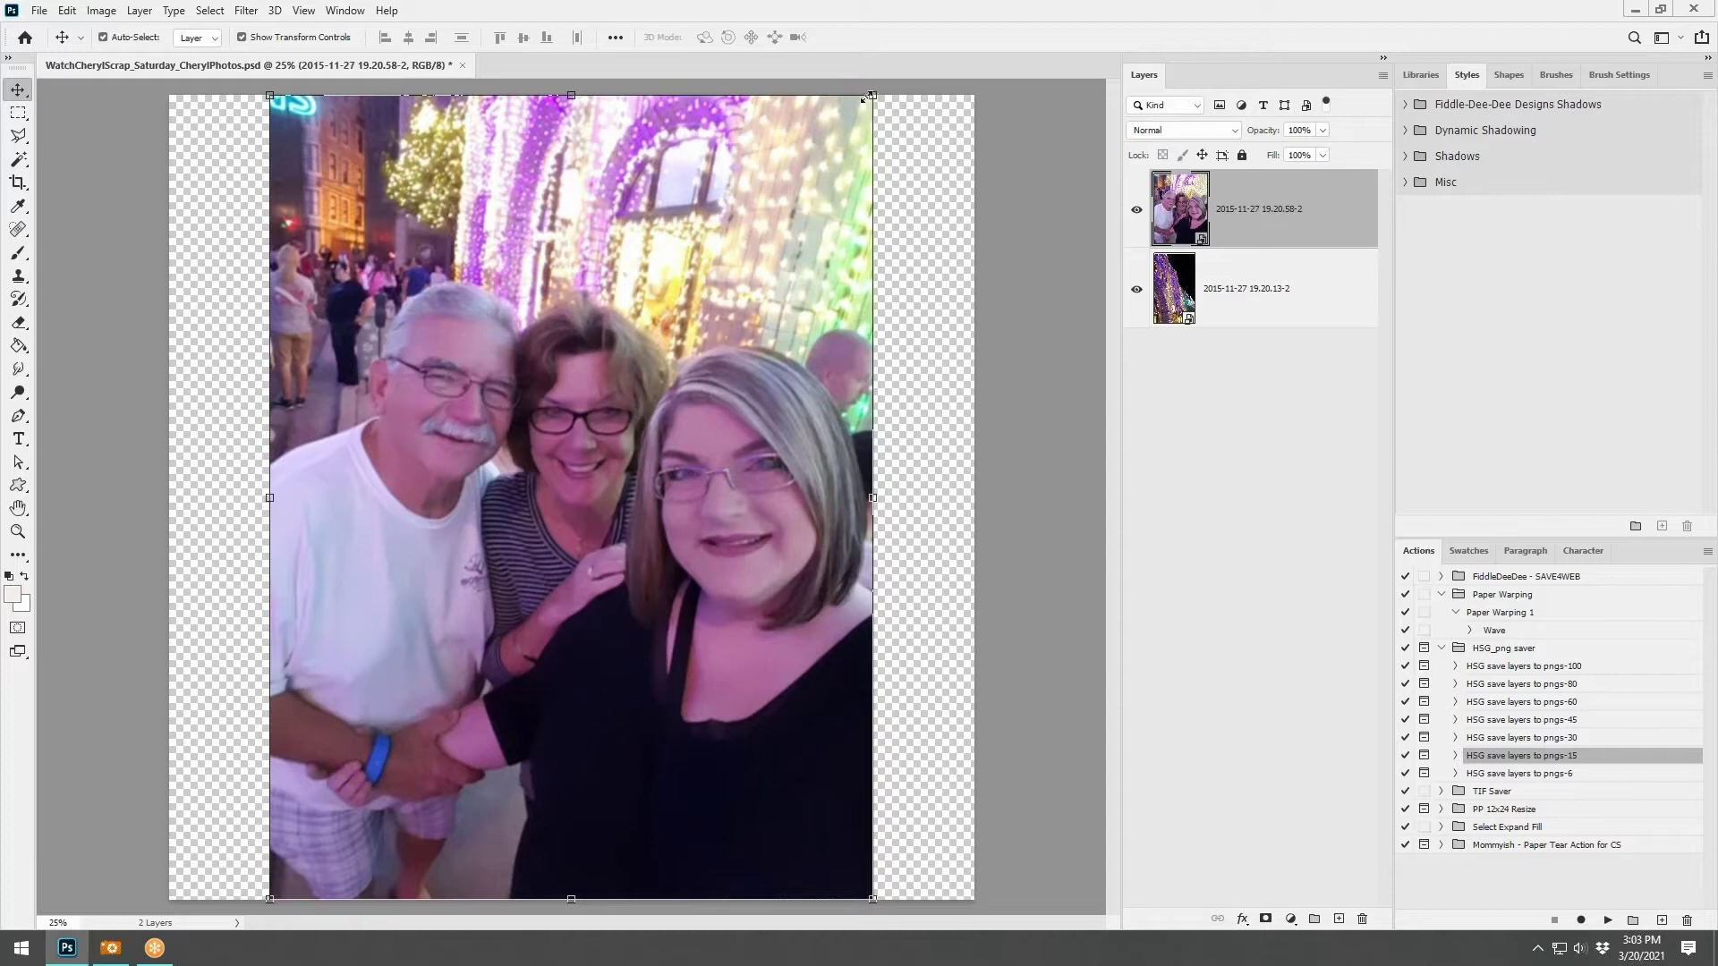
drag(873, 94, 440, 606)
click(868, 38)
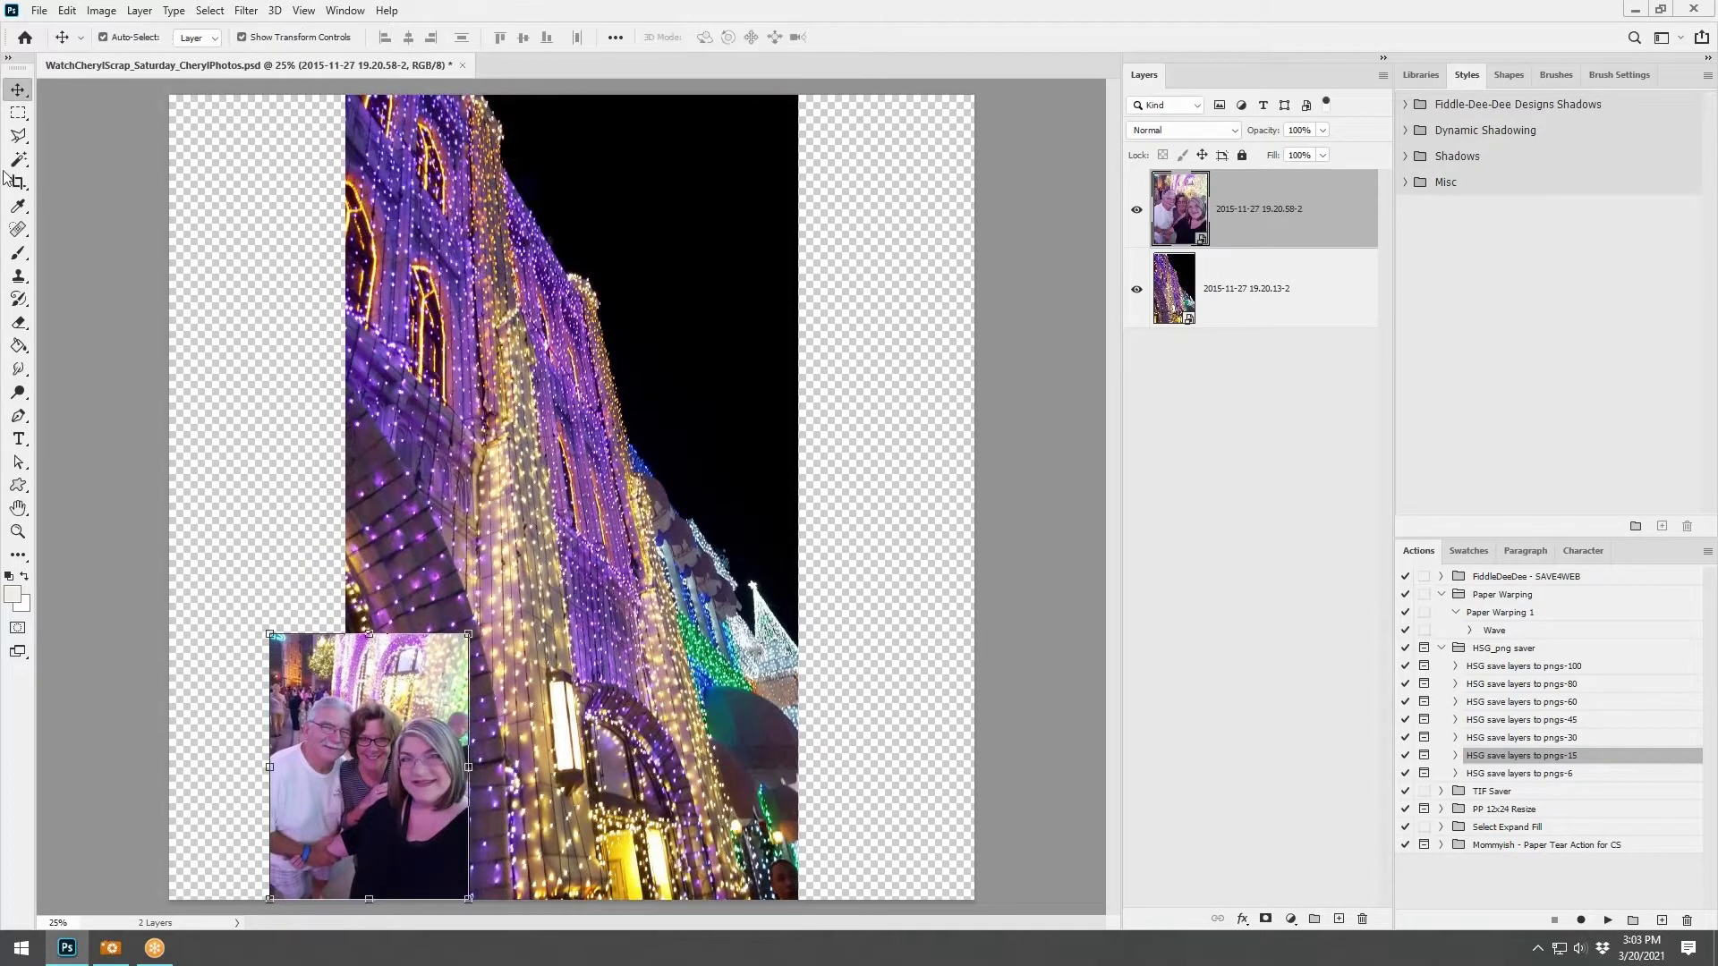
drag(361, 767, 780, 295)
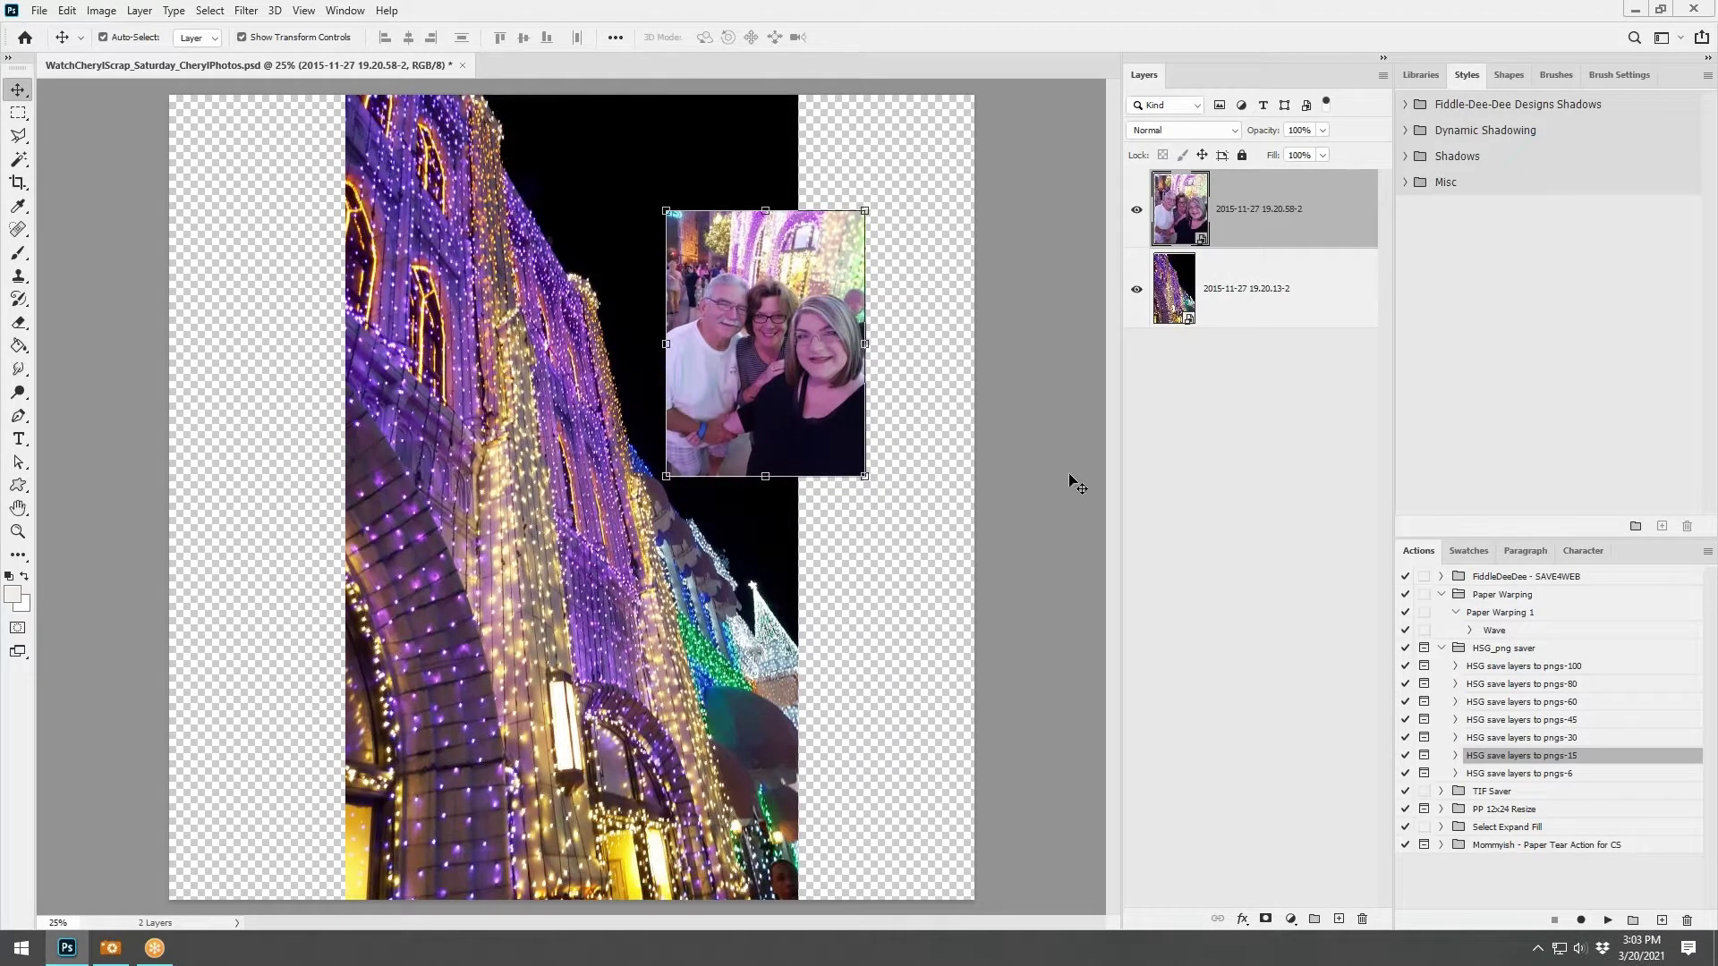
Move both photo layers together about 1 inch to the left, keeping their vertical position.
shift+click(1297, 304)
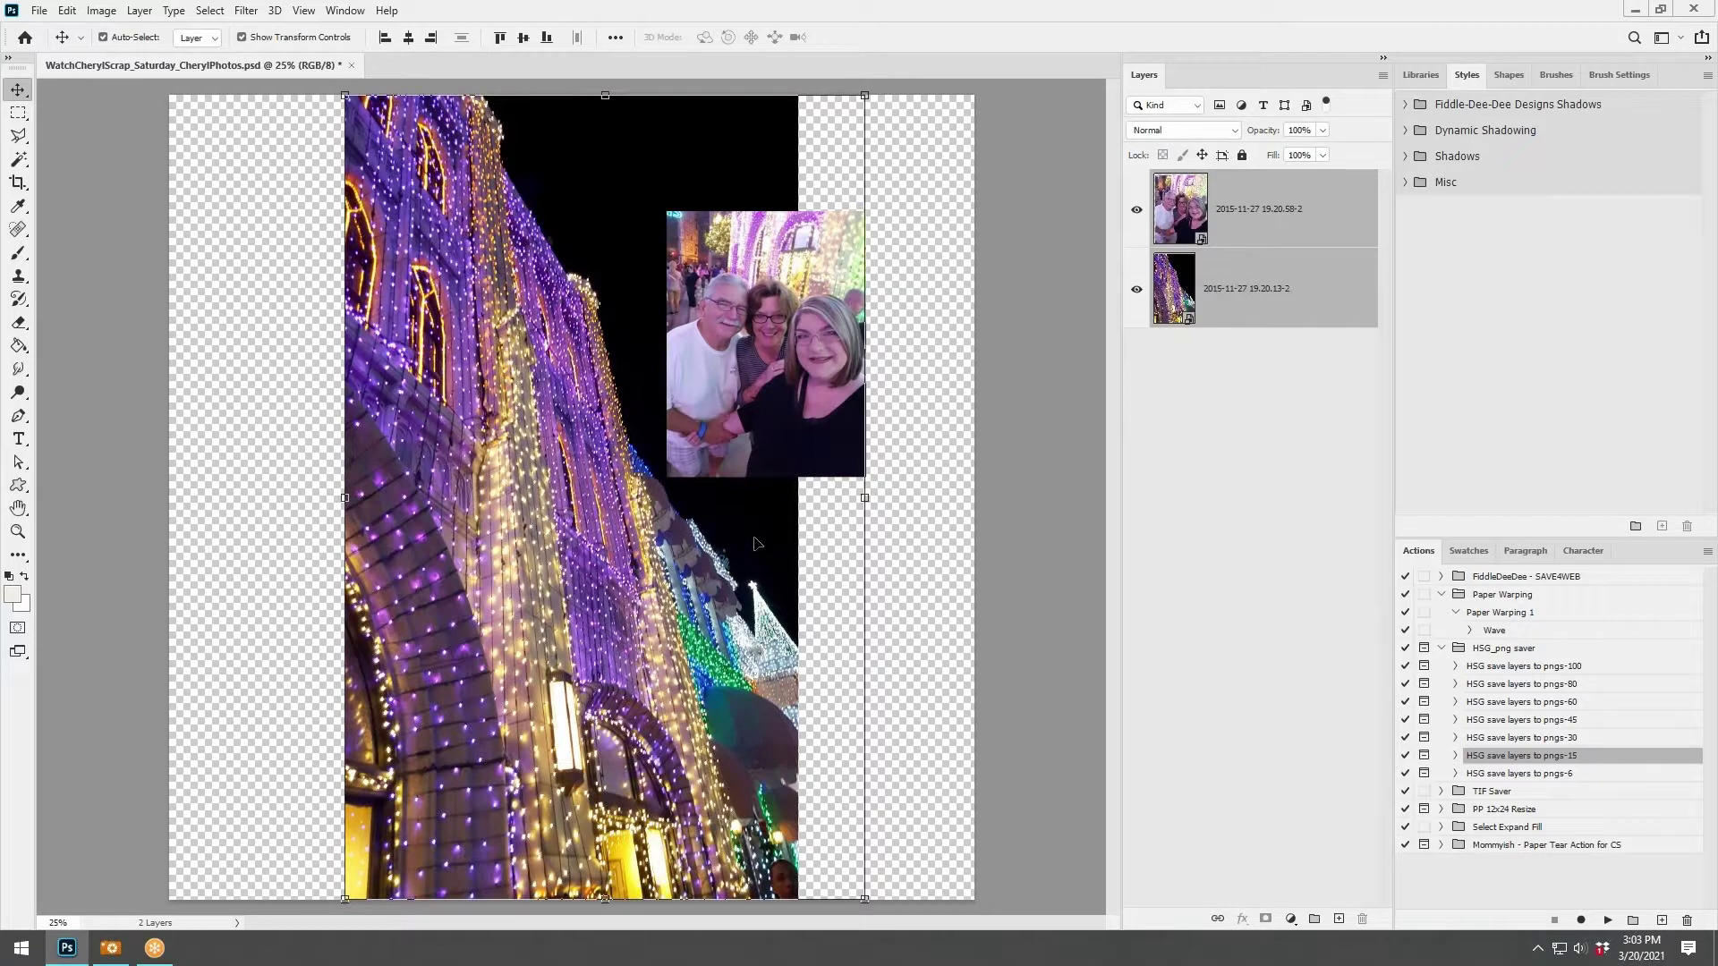
drag(752, 543, 684, 540)
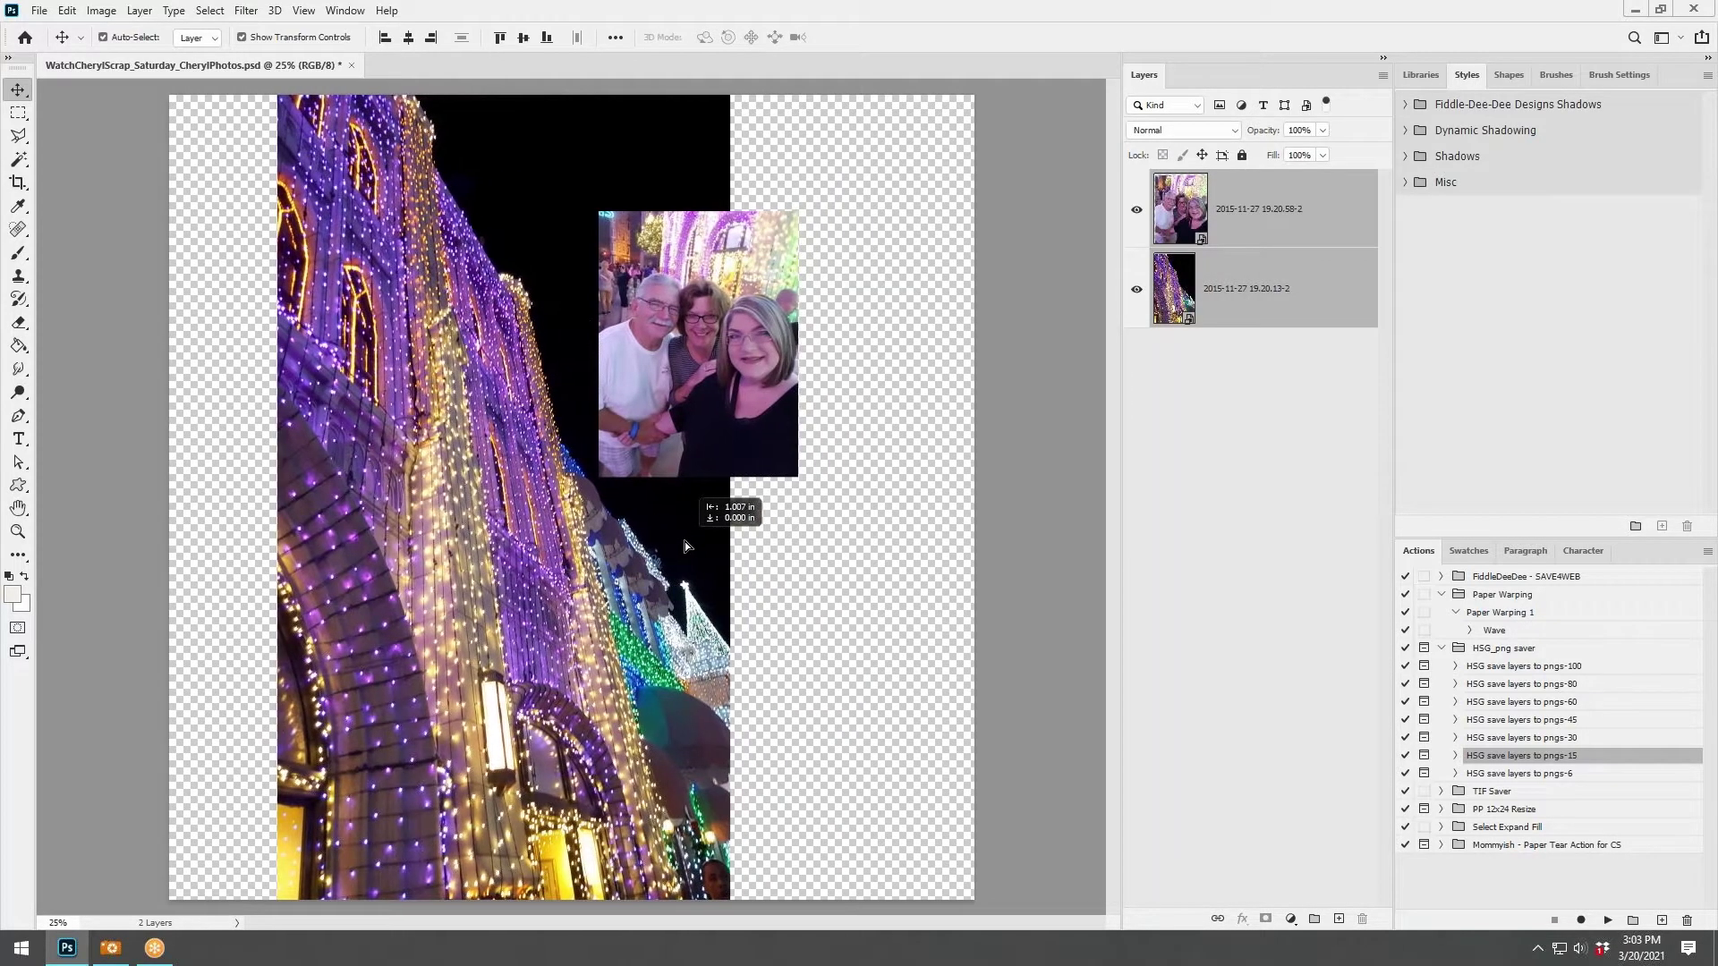
Apply the fdd_photoedge+shadow style from the Fiddle-Dee-Dee Designs Shadows group to both photo layers.
click(1297, 211)
shift+click(1315, 288)
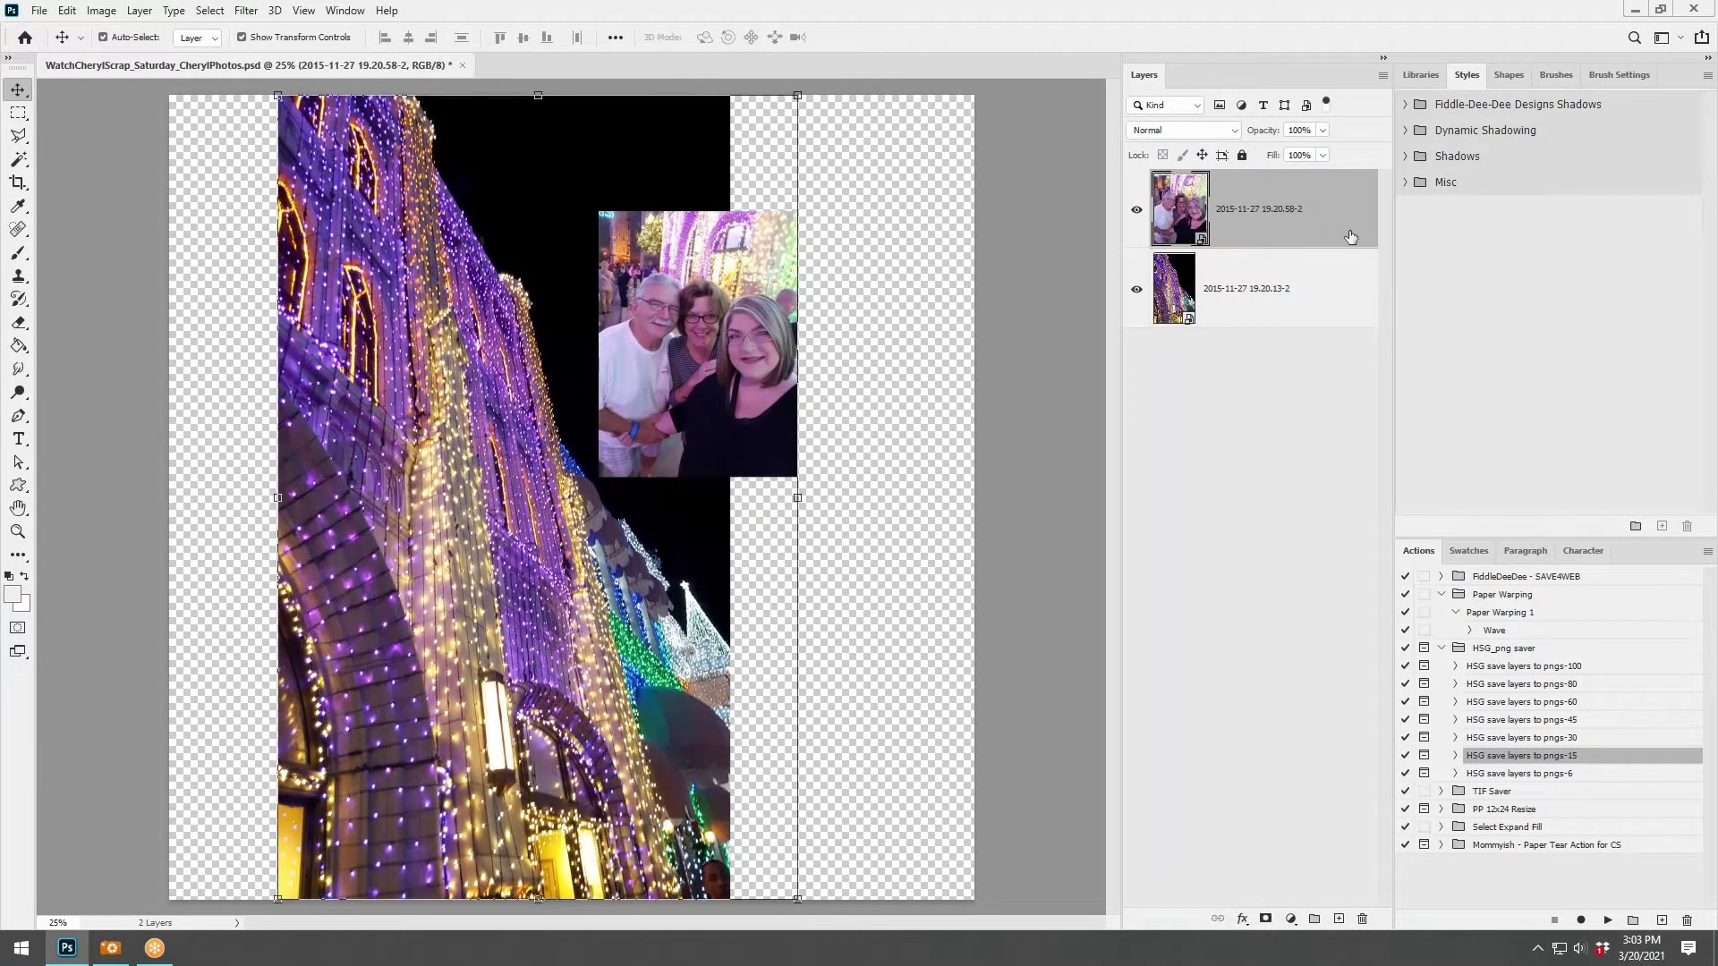
click(1405, 103)
scroll(1526, 385, down, 3)
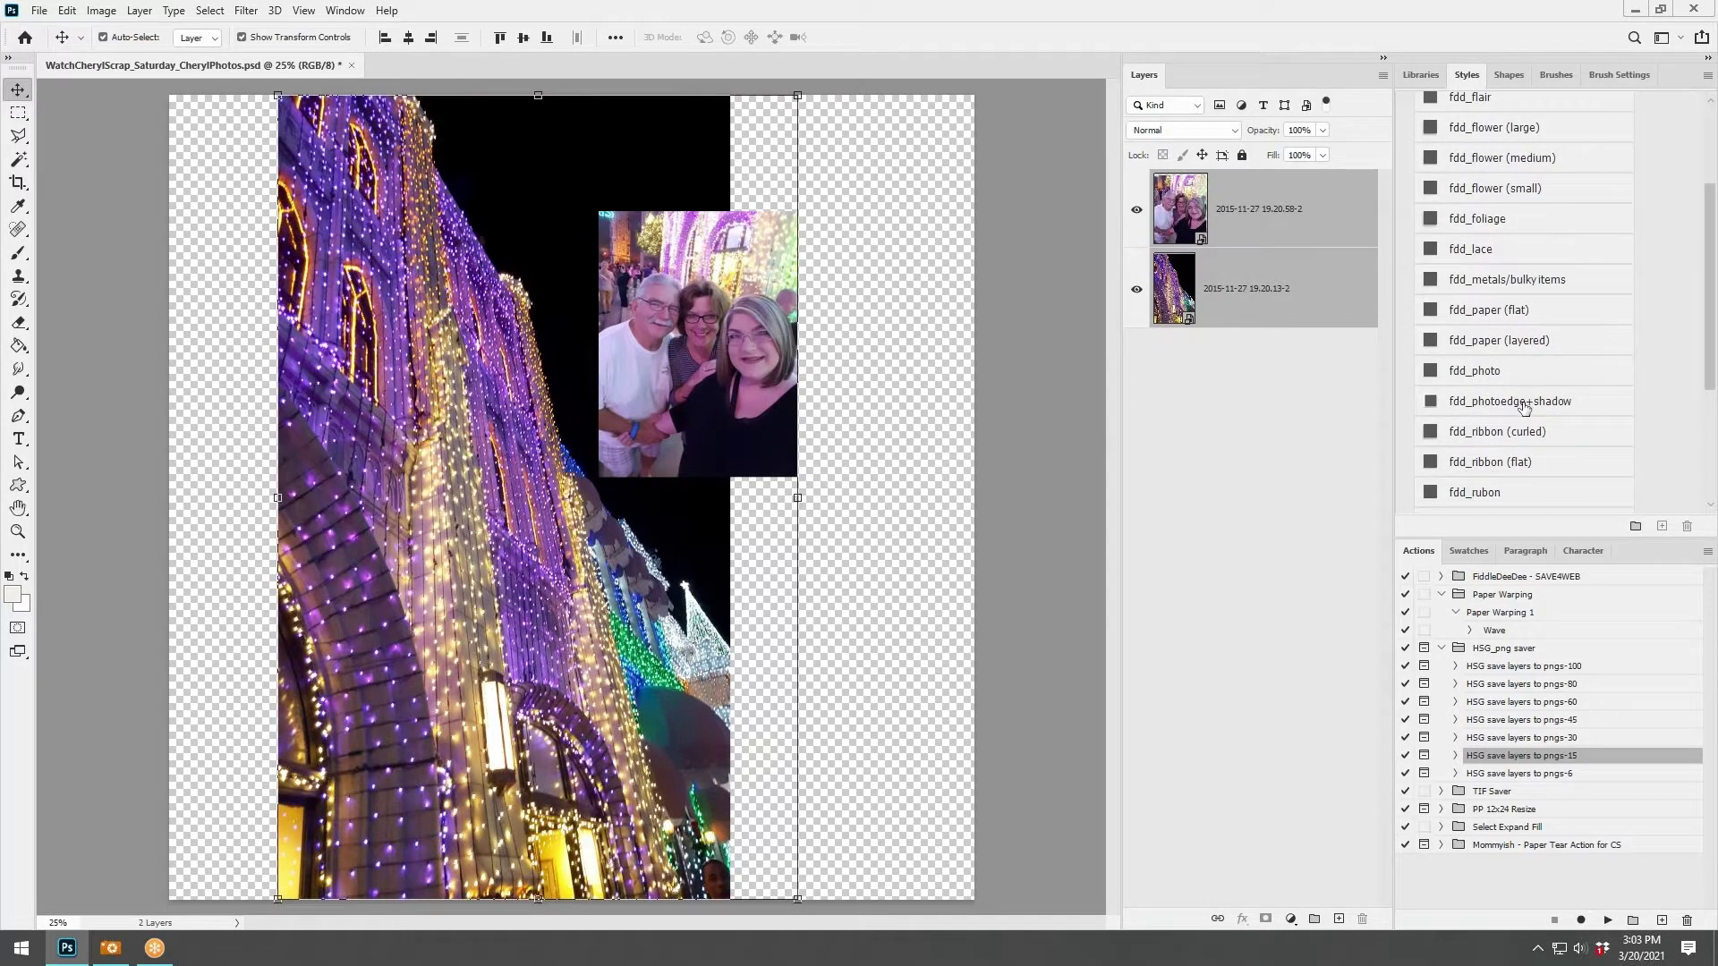
click(1520, 407)
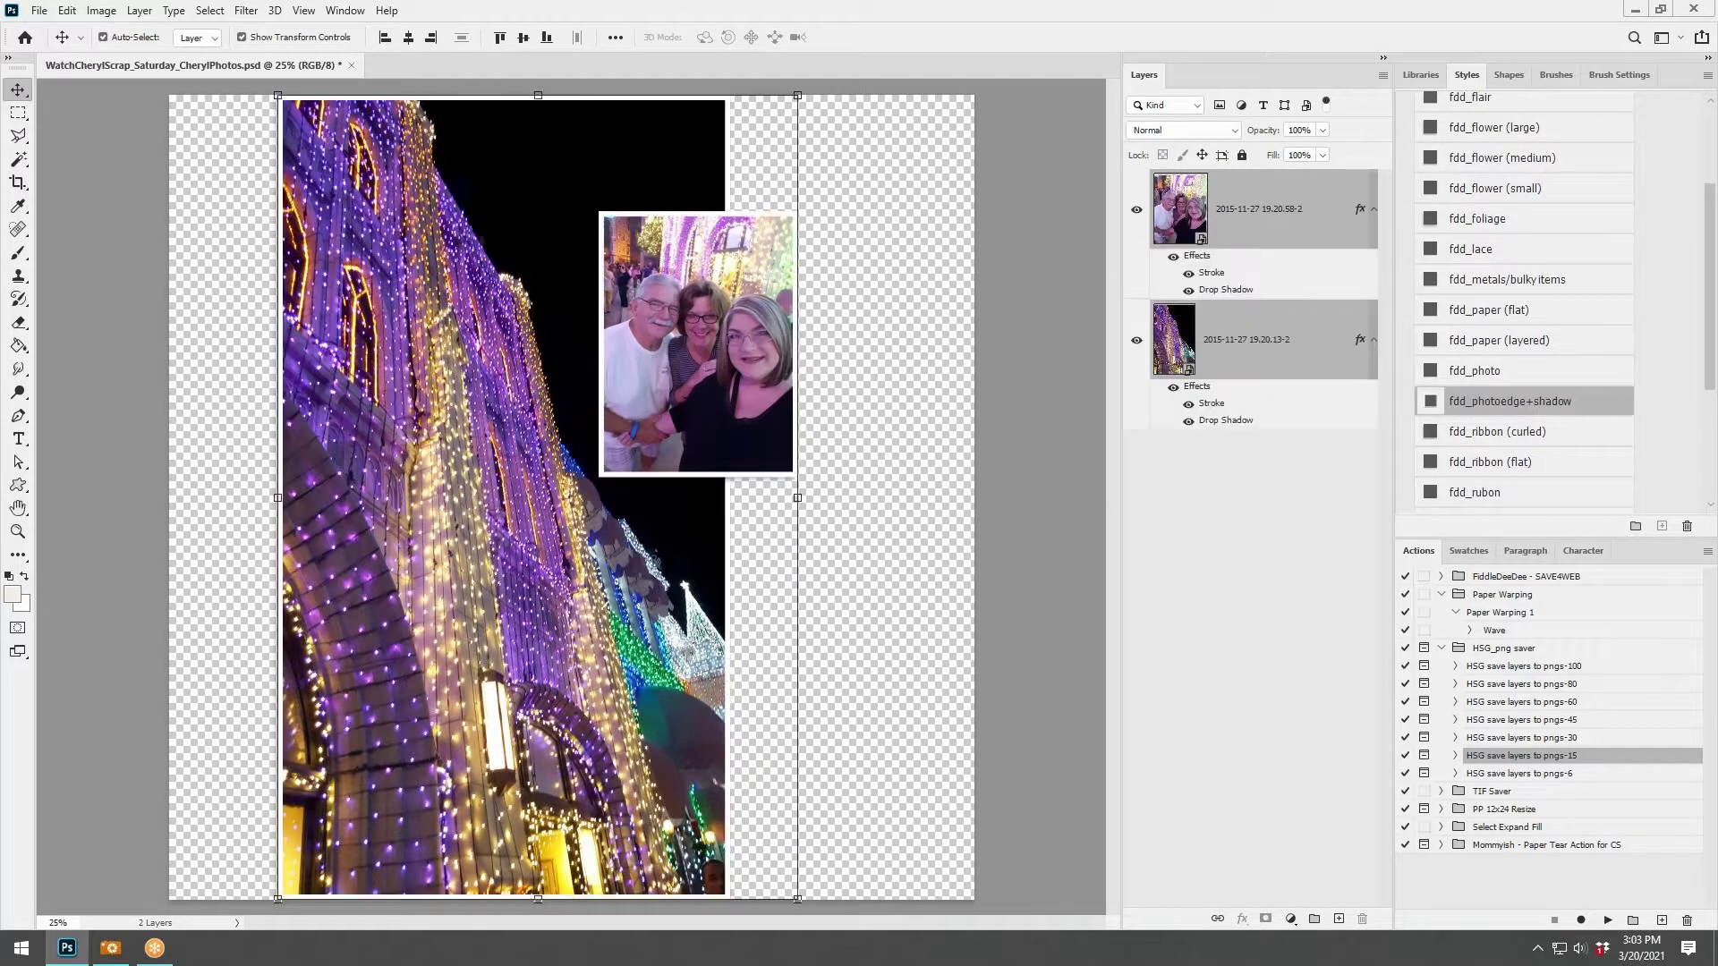
Enlarge the building lights photo to about 102% so it extends past the canvas's top and bottom edges.
click(918, 373)
click(721, 391)
click(617, 603)
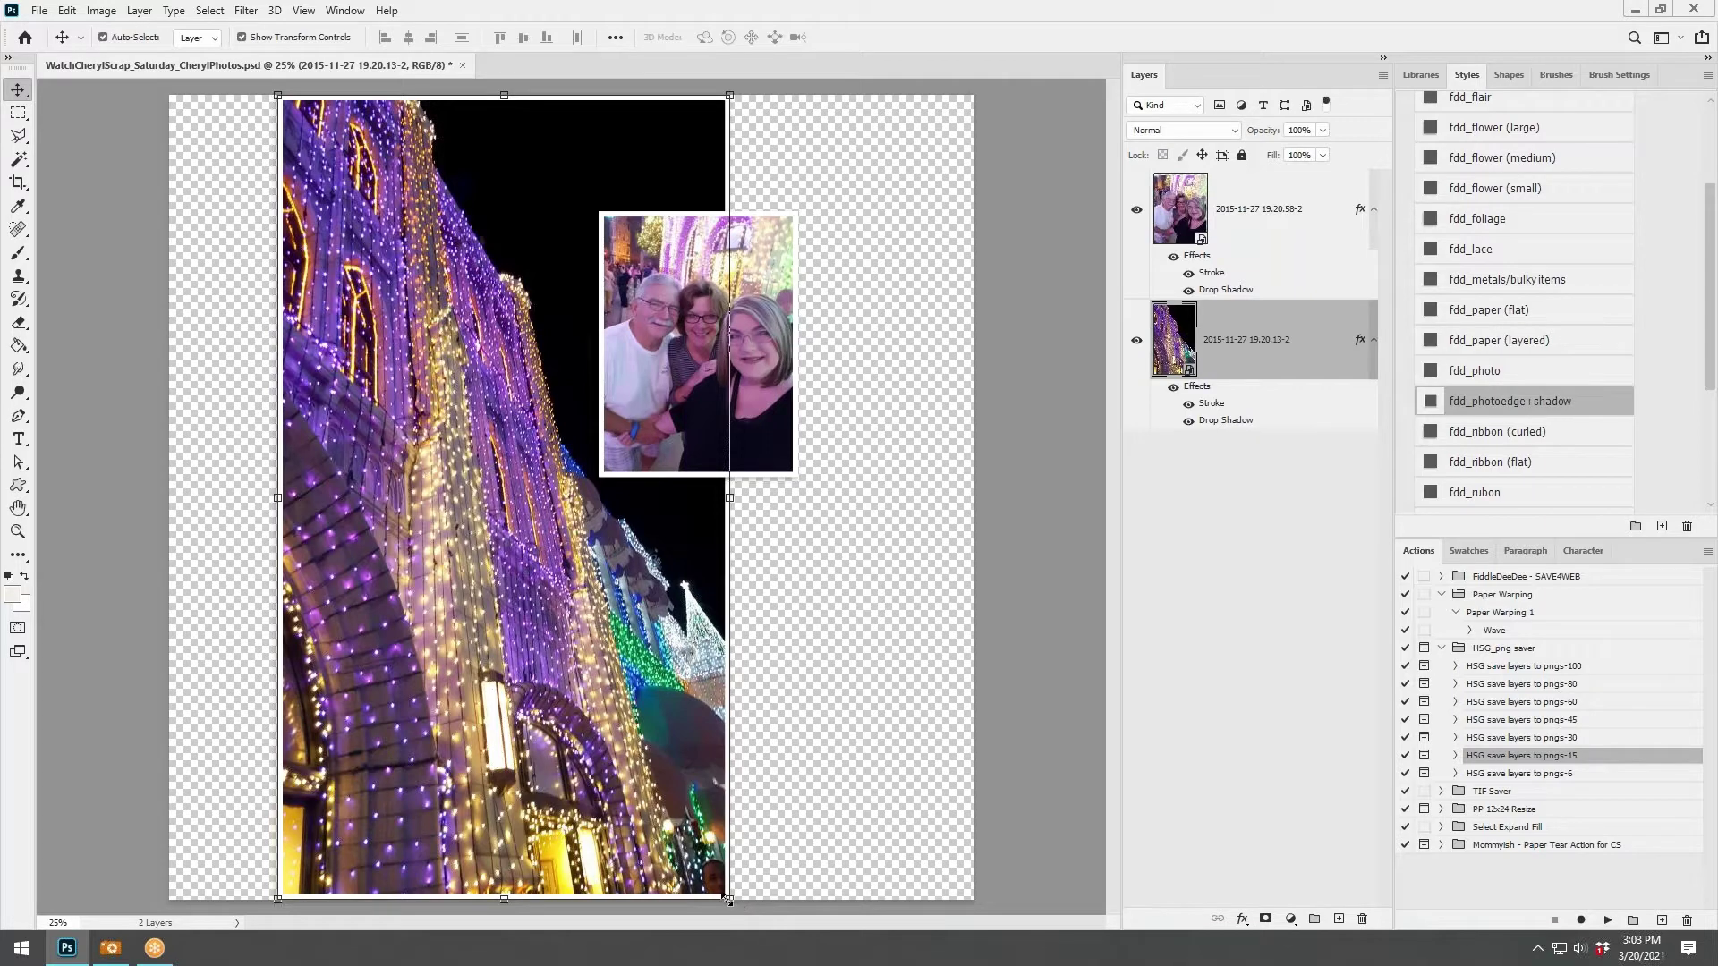
drag(727, 900, 733, 906)
drag(734, 93, 742, 85)
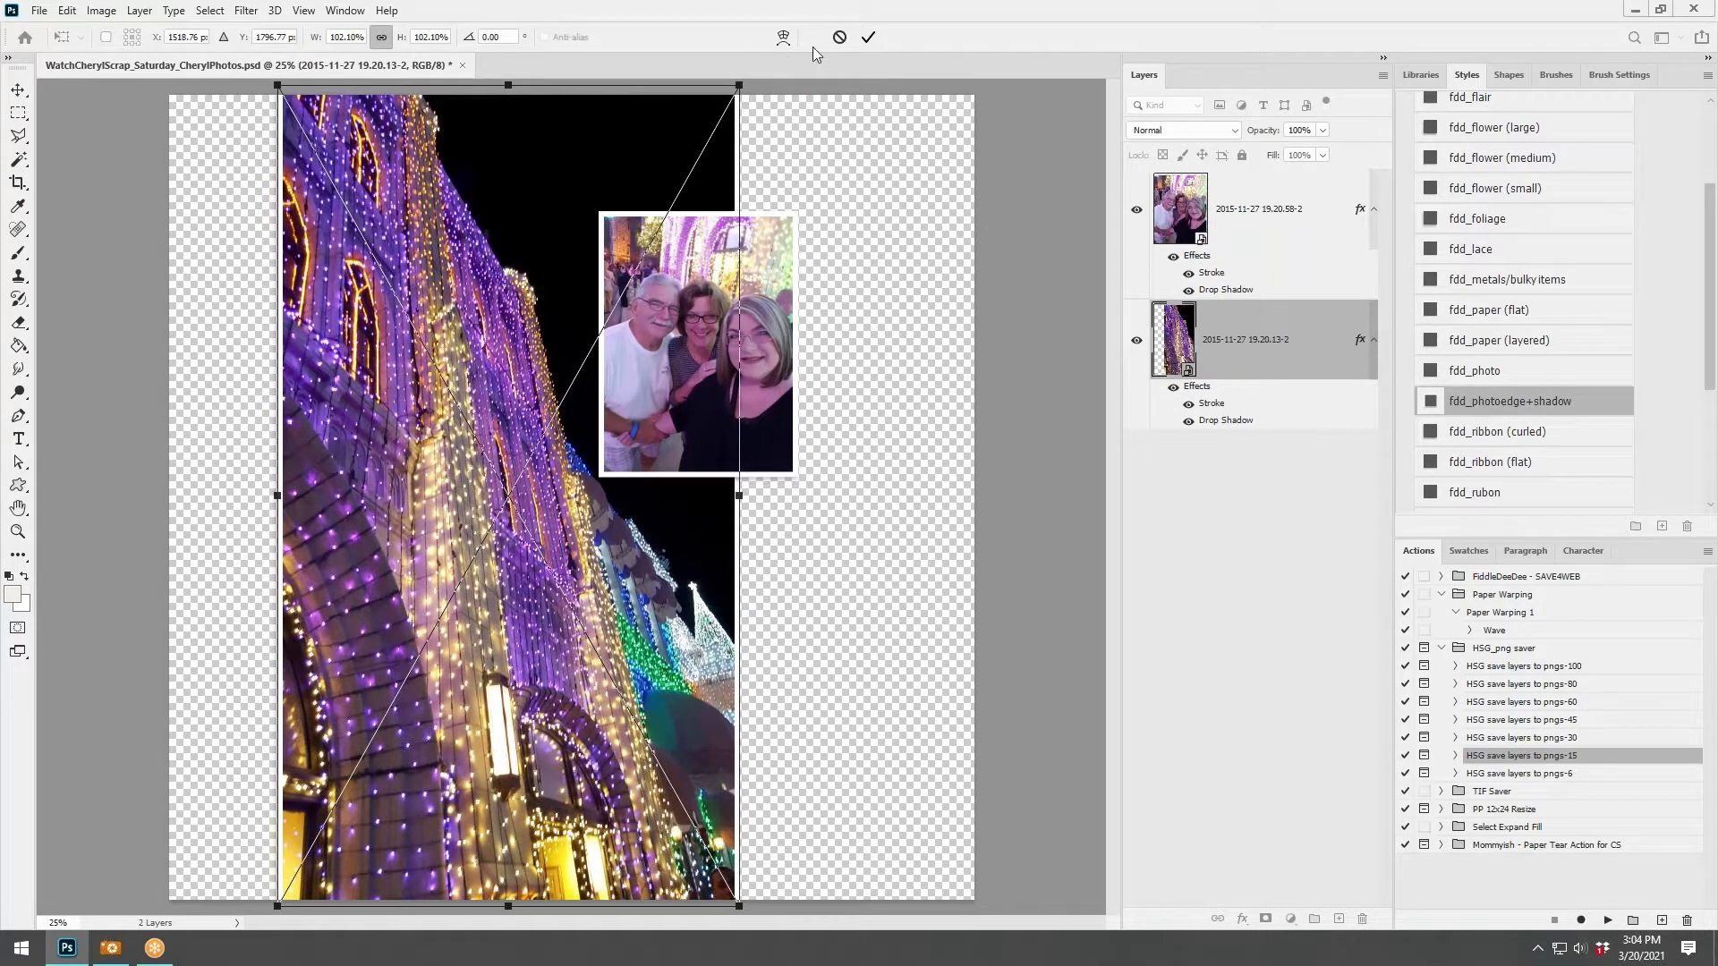
click(868, 37)
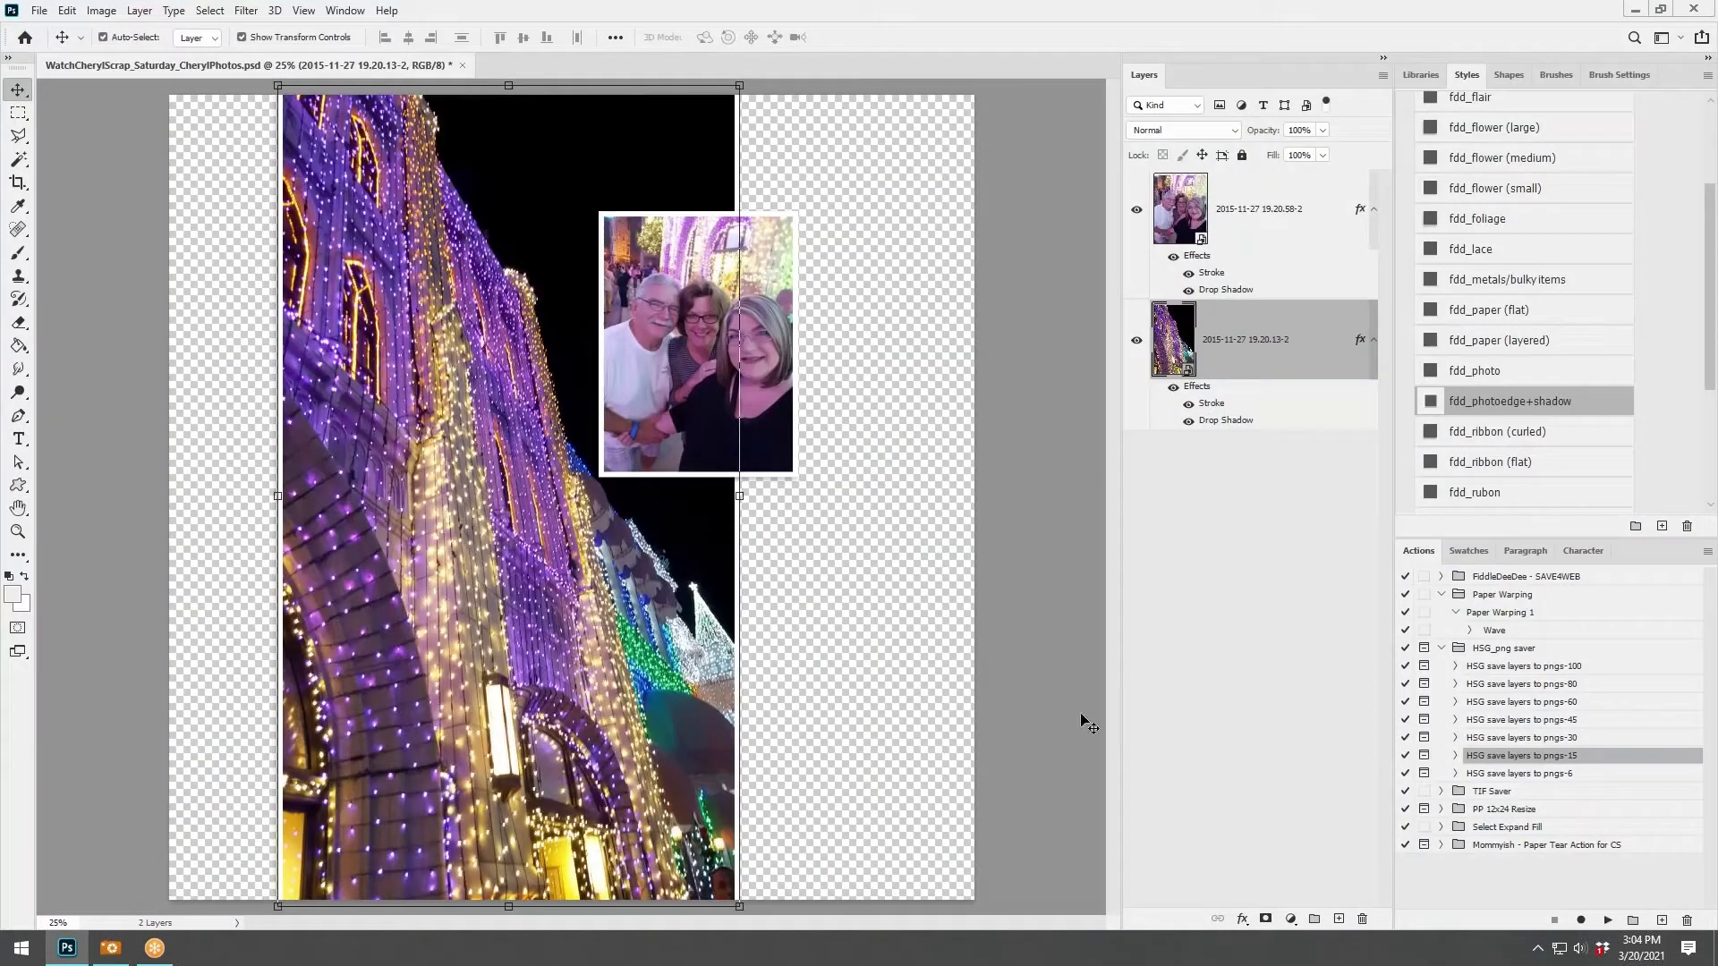
click(1019, 581)
click(781, 347)
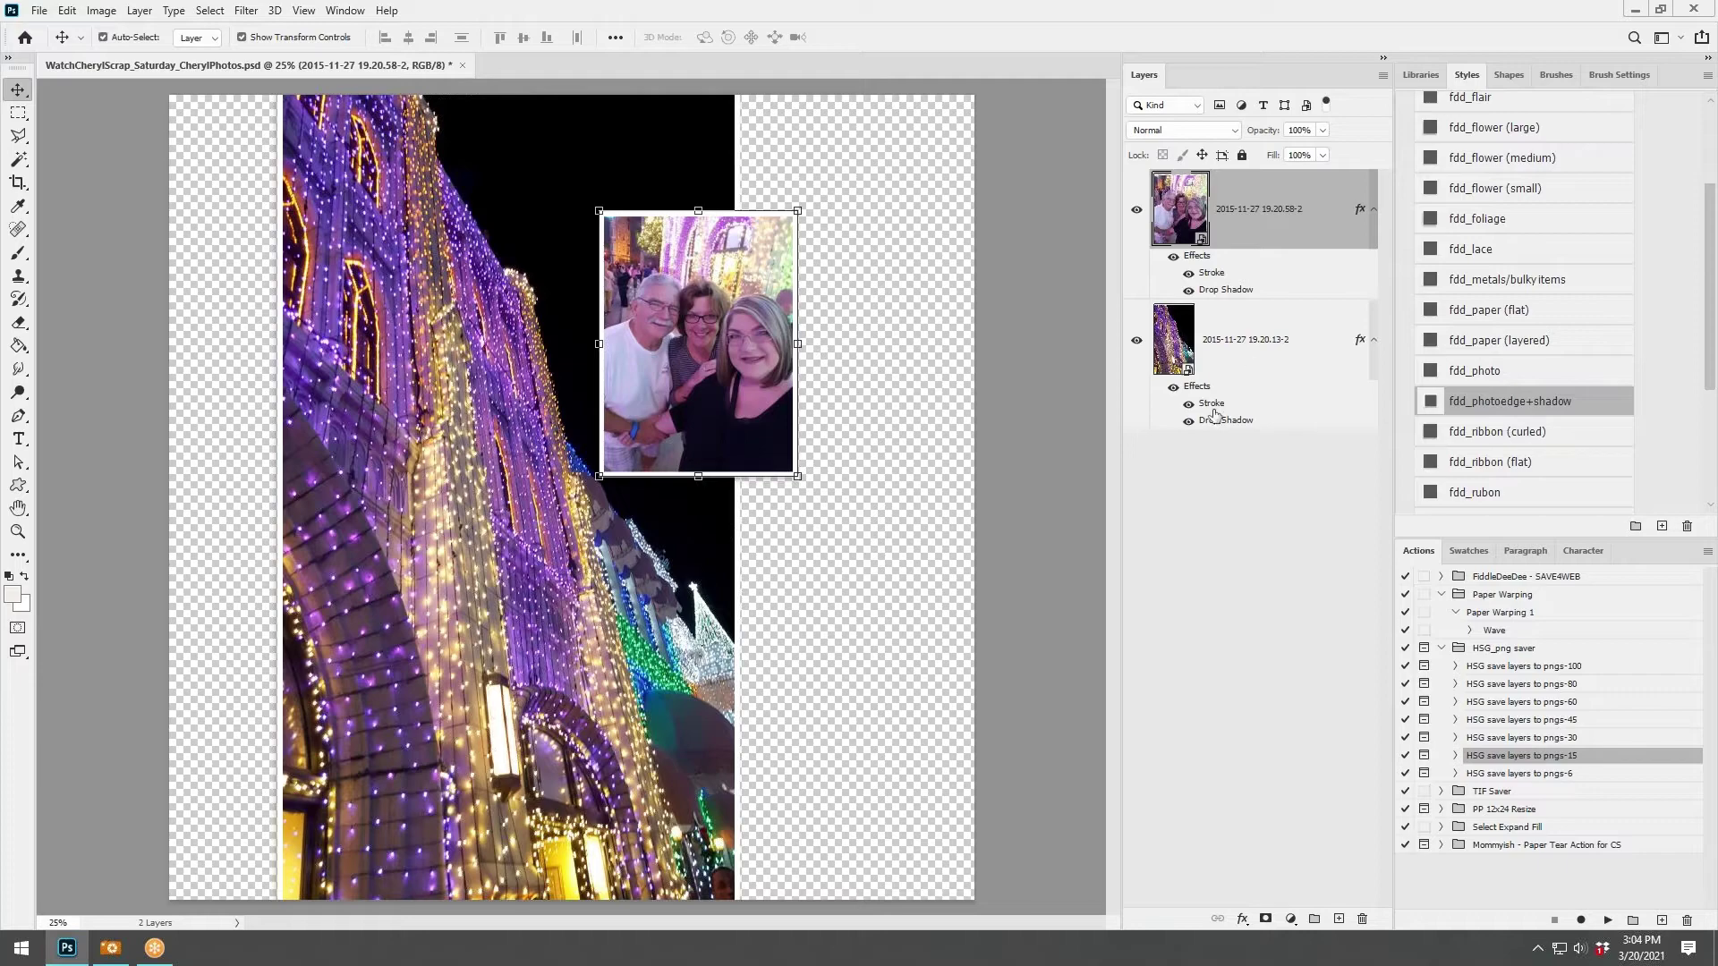
Switch to Lightroom Classic and display the library photos as a thumbnail grid.
click(22, 948)
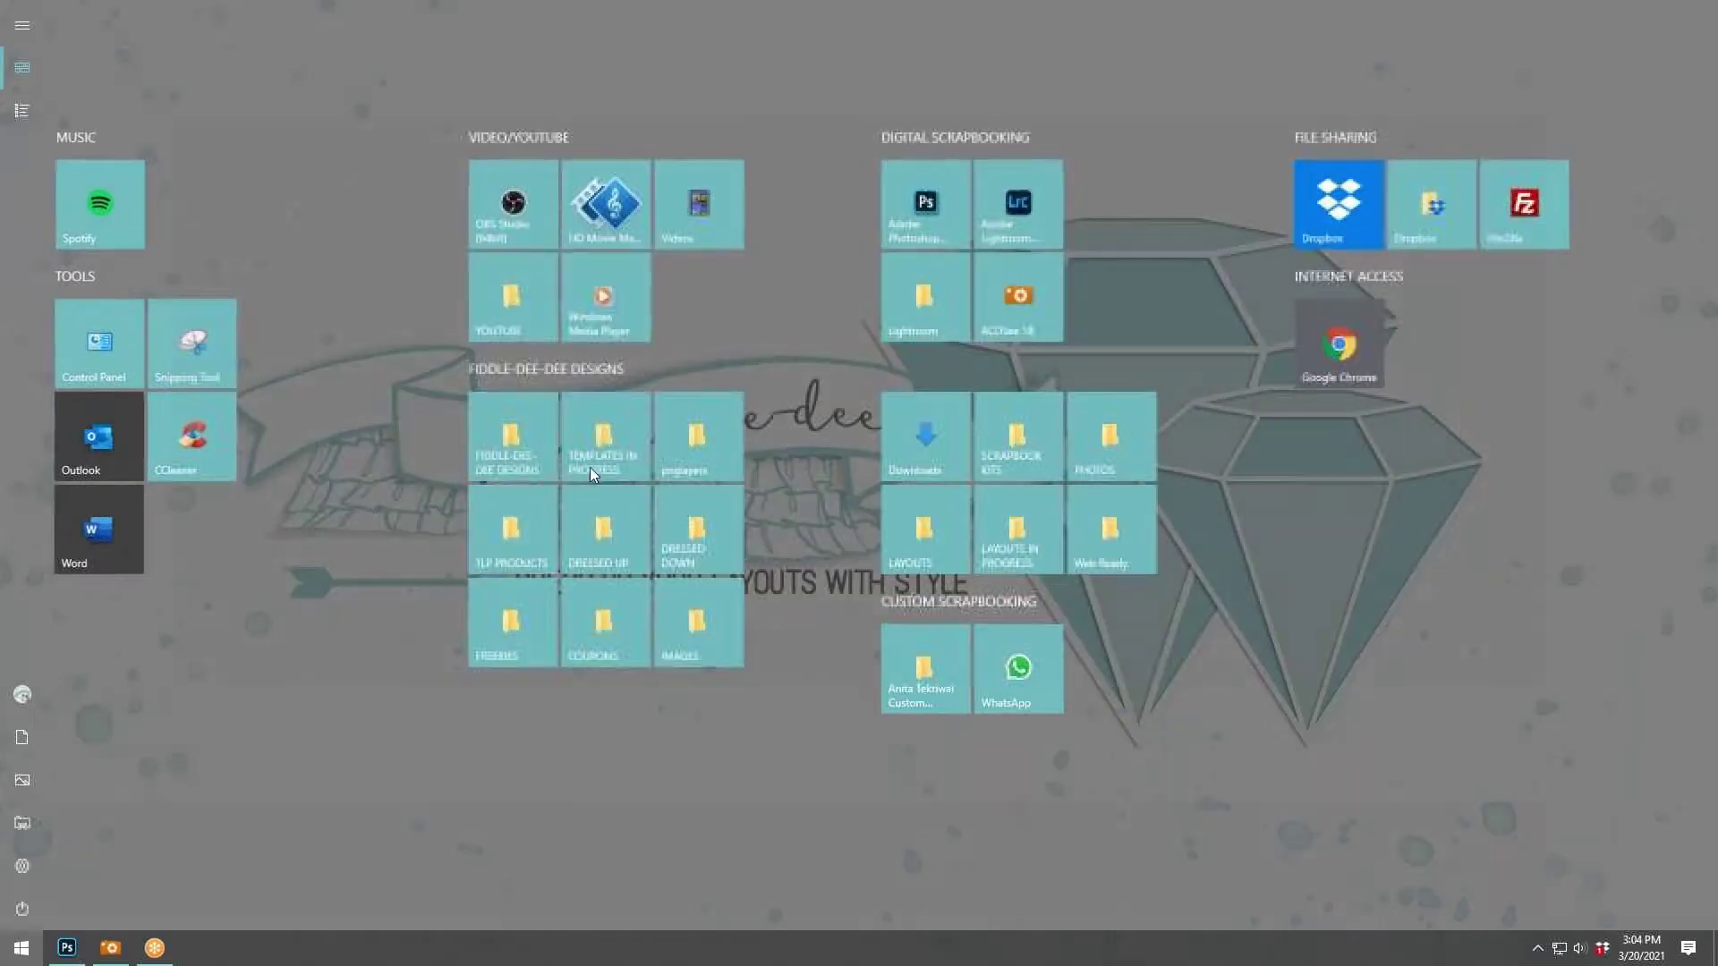
click(1022, 202)
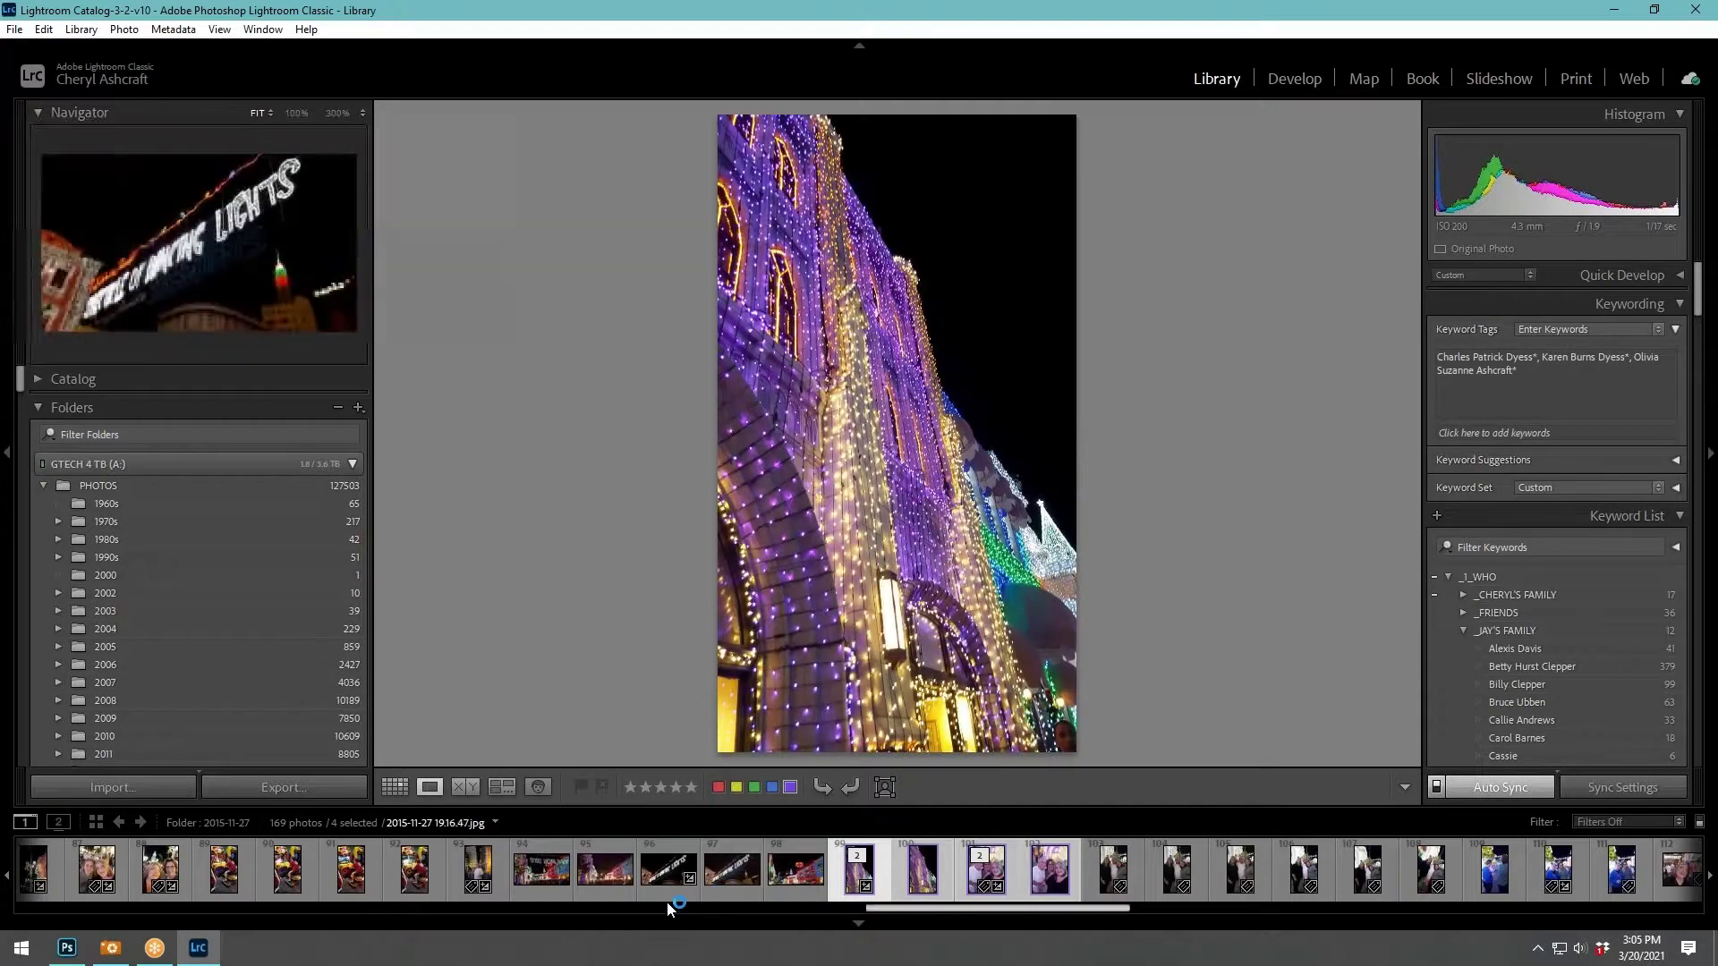
click(385, 788)
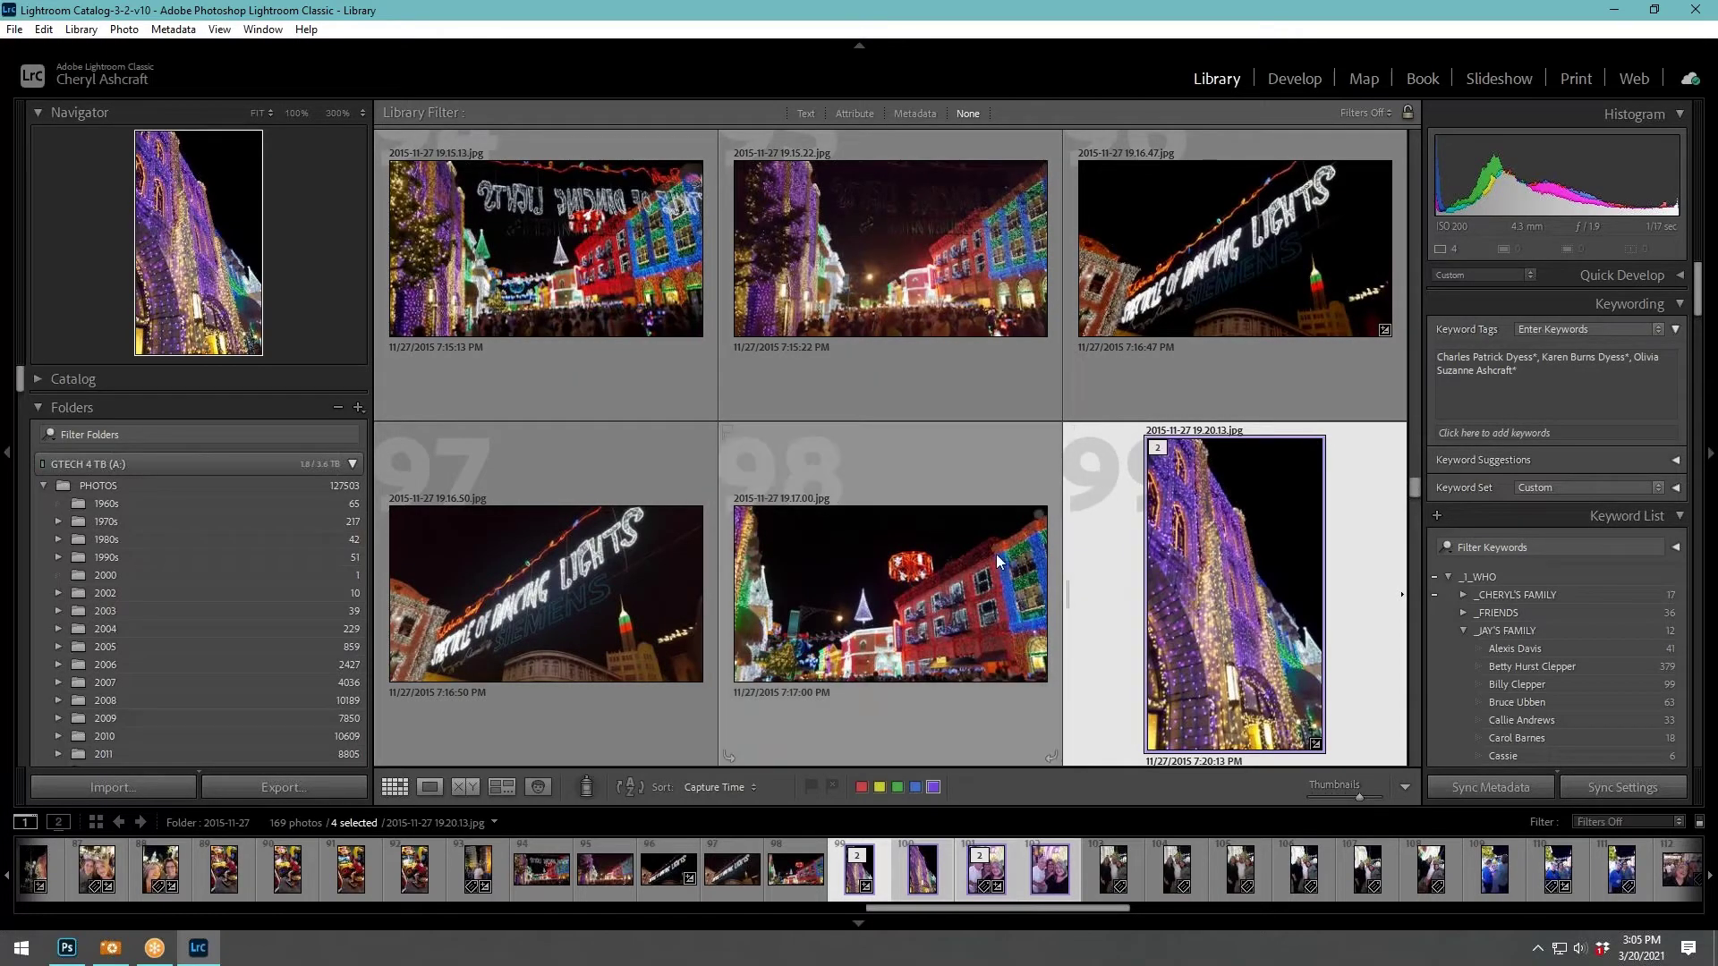
Examine the thumbnails in the 2015-11-27 folder around the purple-labelled lights and selfie photos, including the neighbouring unlabelled shots.
scroll(996, 554, down, 5)
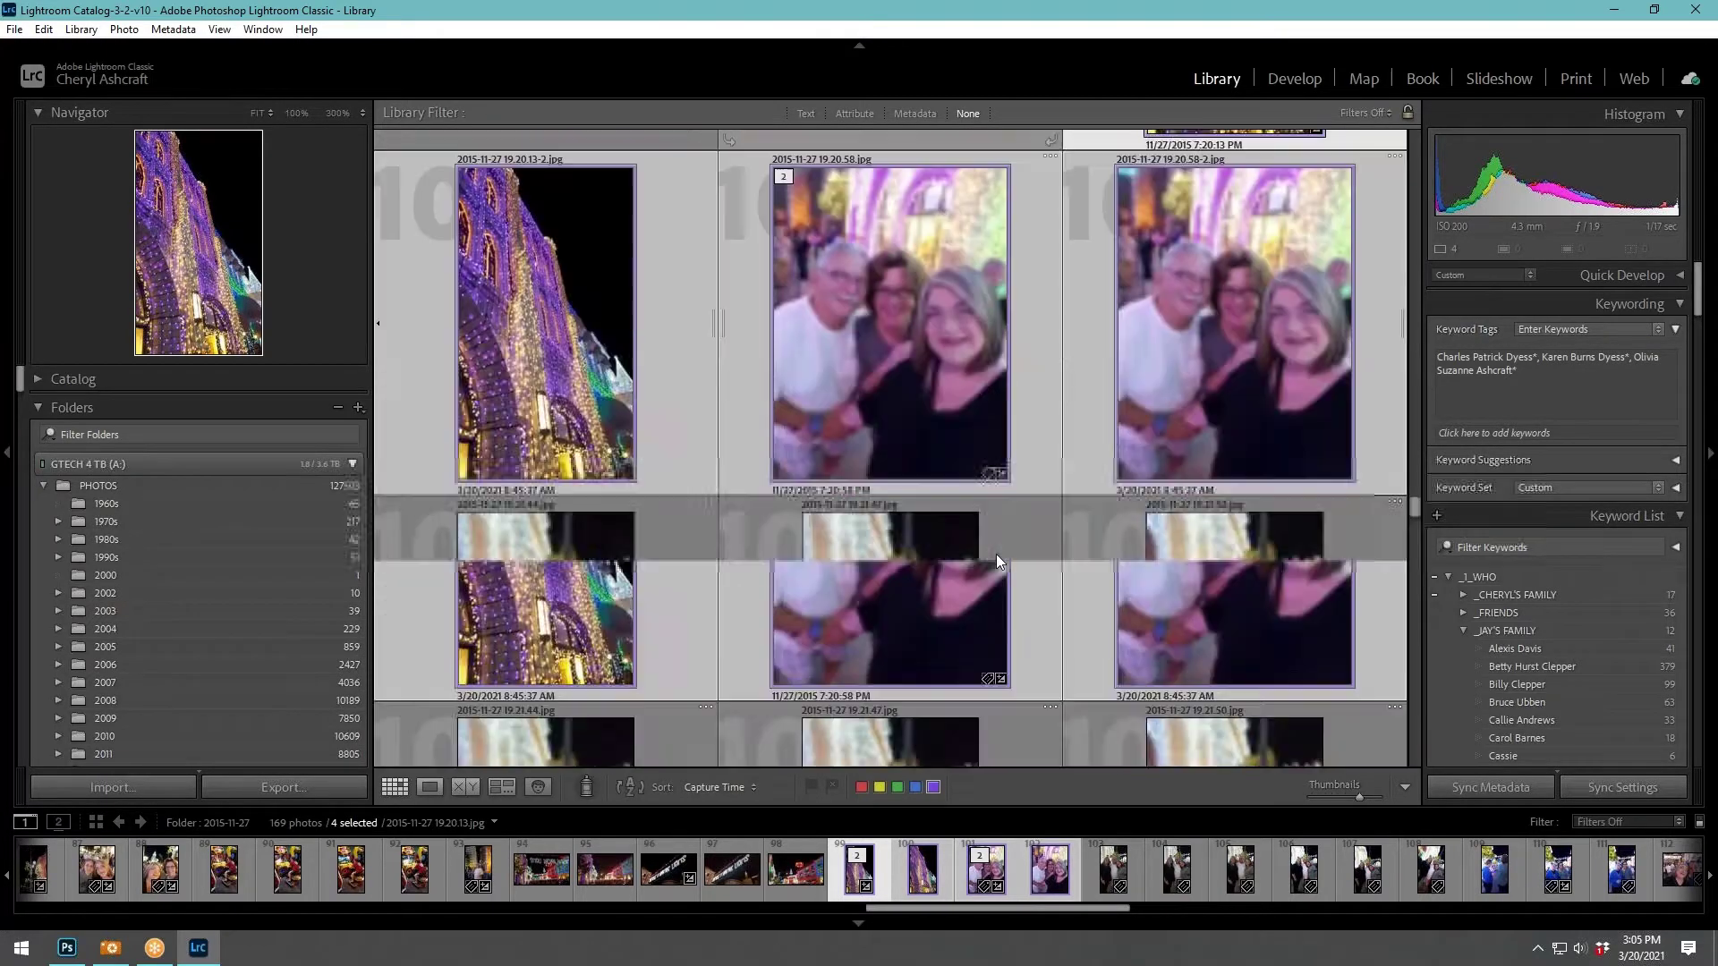
scroll(996, 555, up, 2)
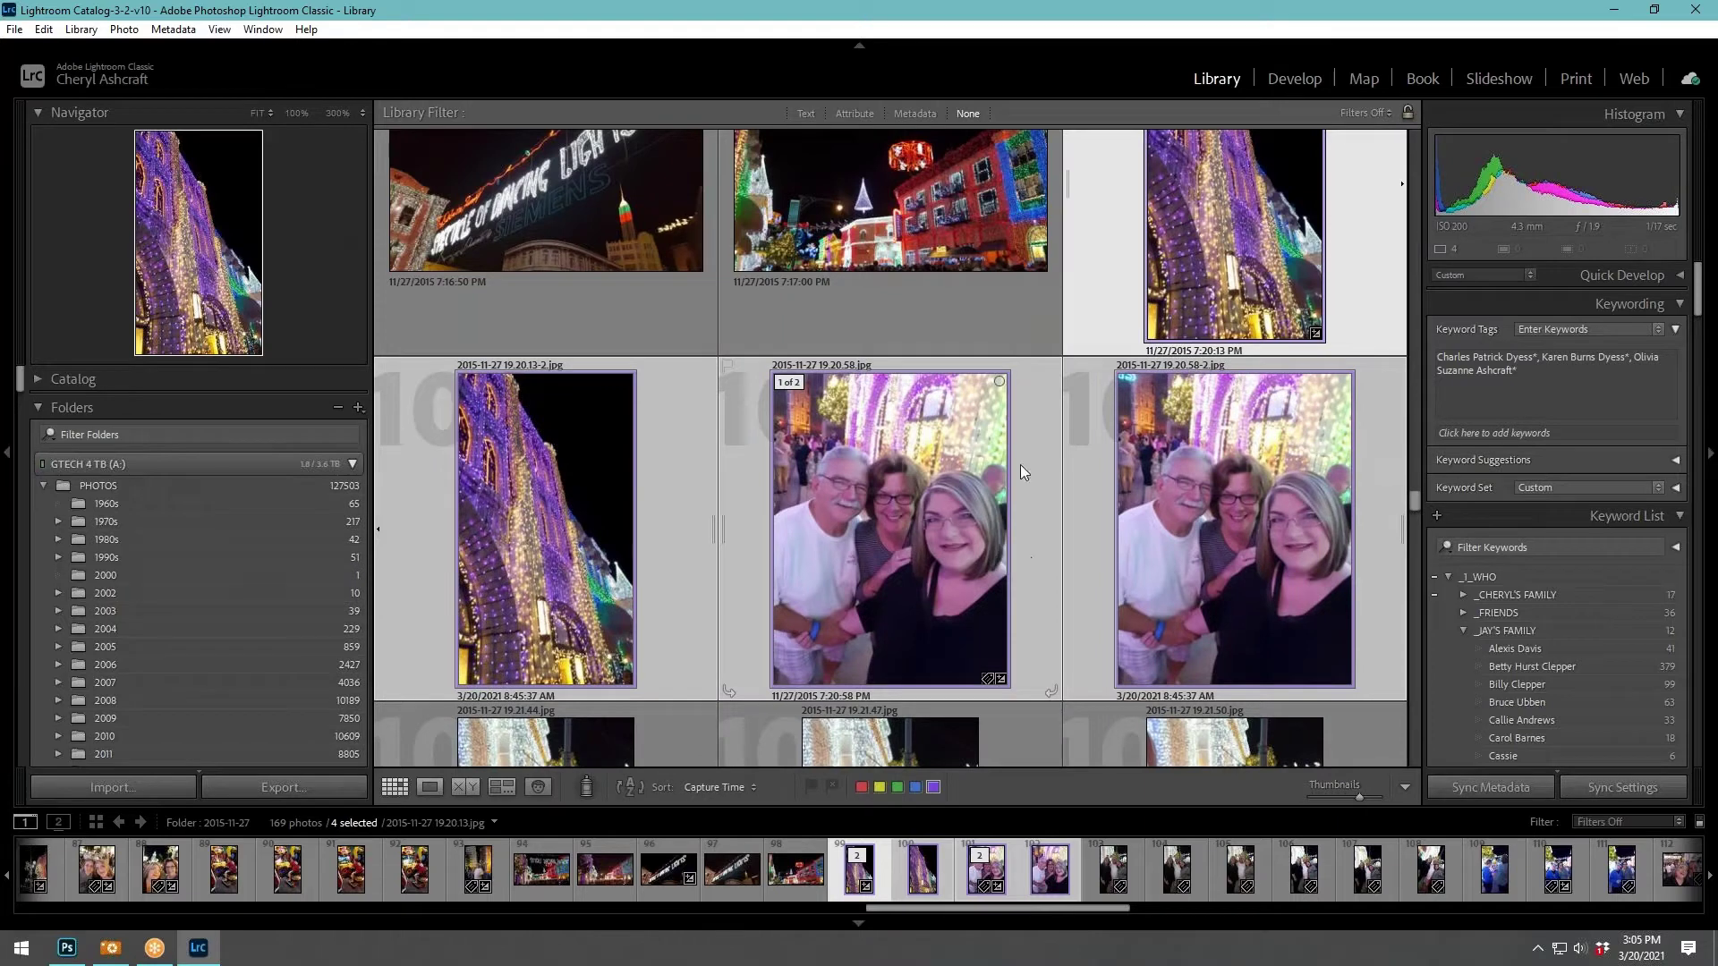
scroll(963, 324, up, 1)
click(962, 324)
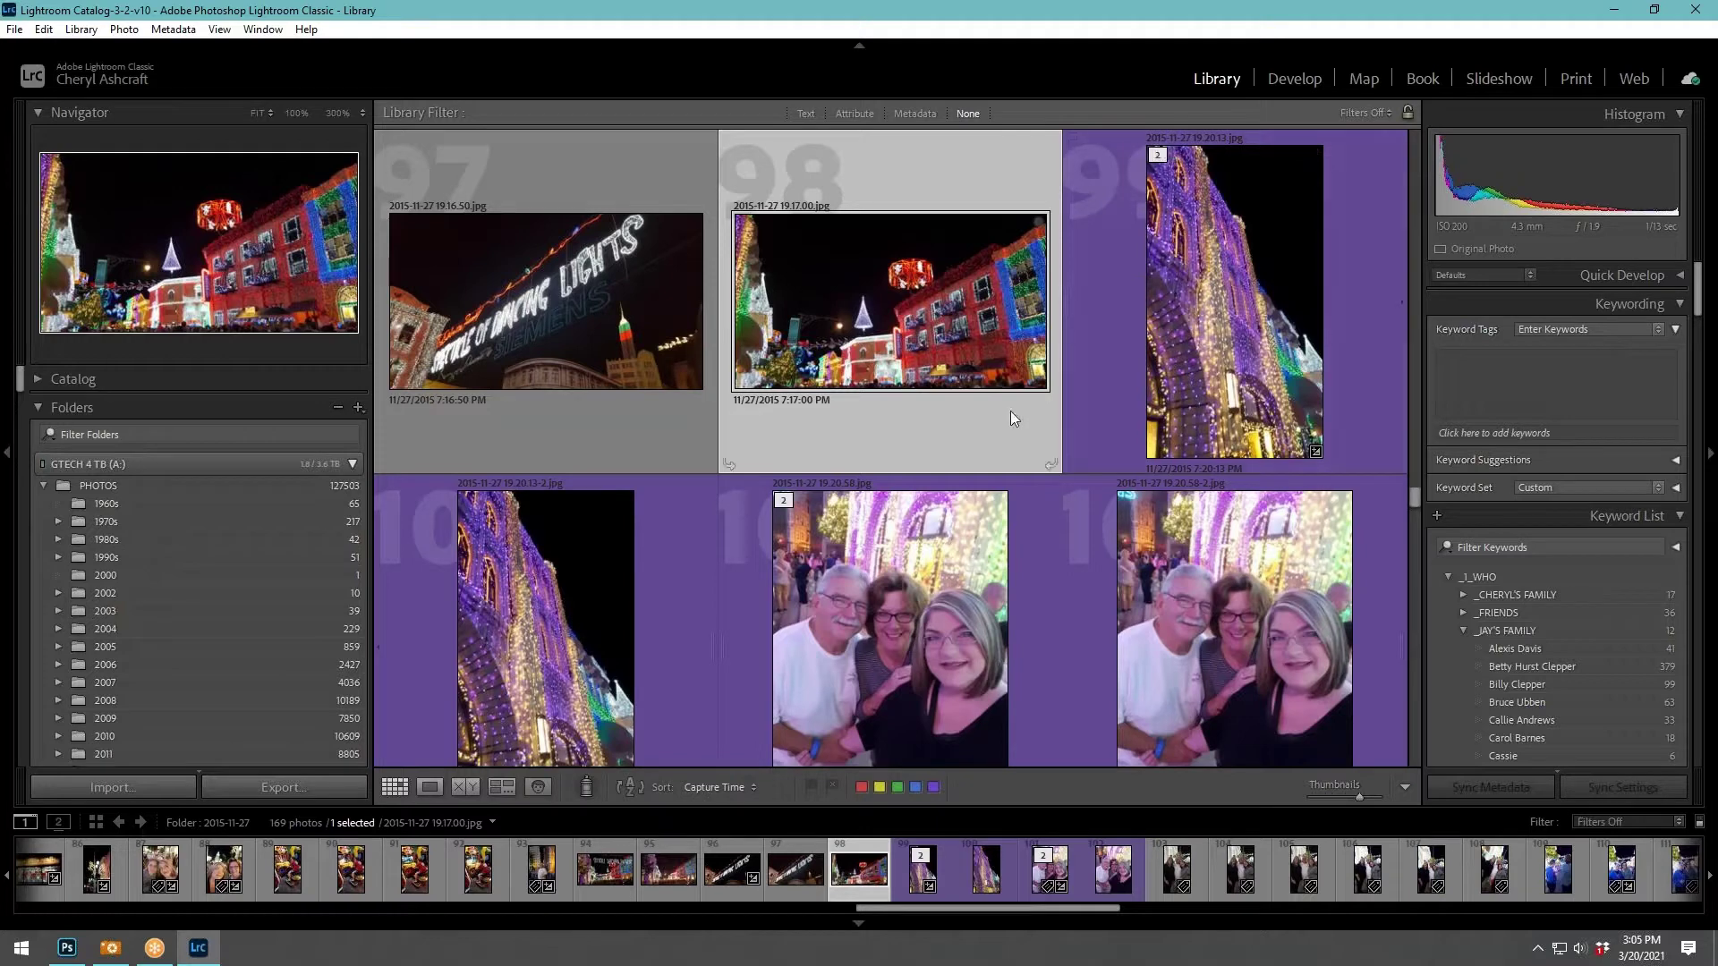
scroll(999, 421, down, 2)
scroll(999, 422, up, 2)
scroll(1206, 604, down, 2)
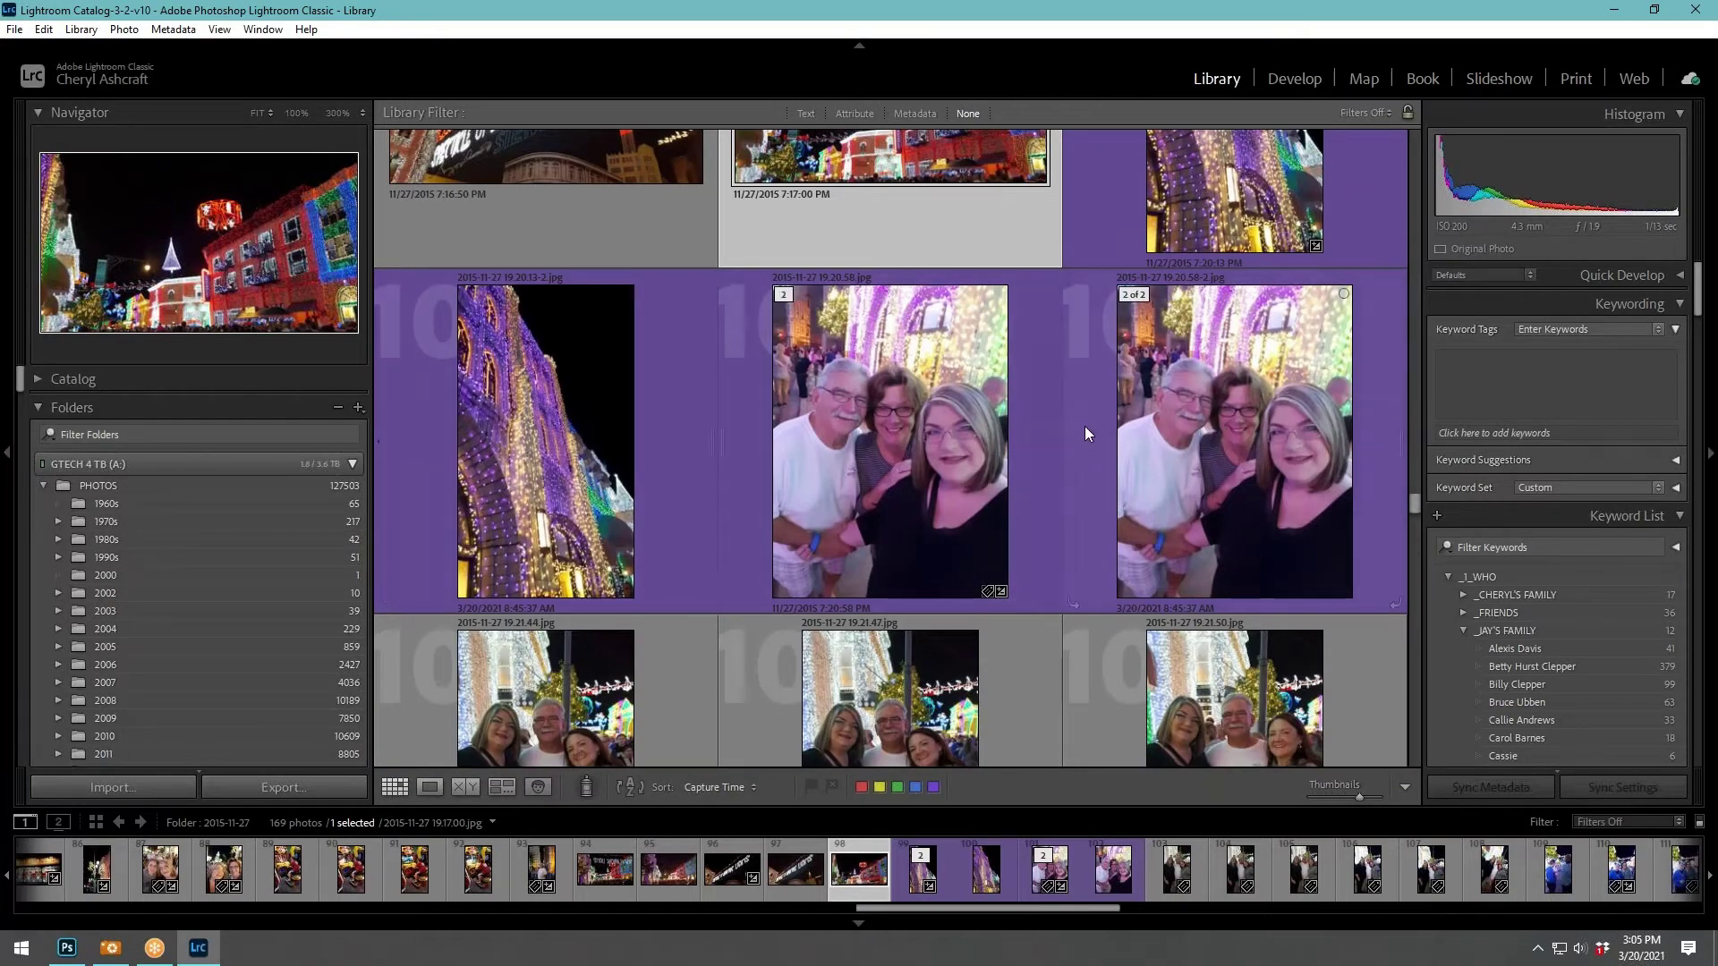
scroll(1085, 434, up, 2)
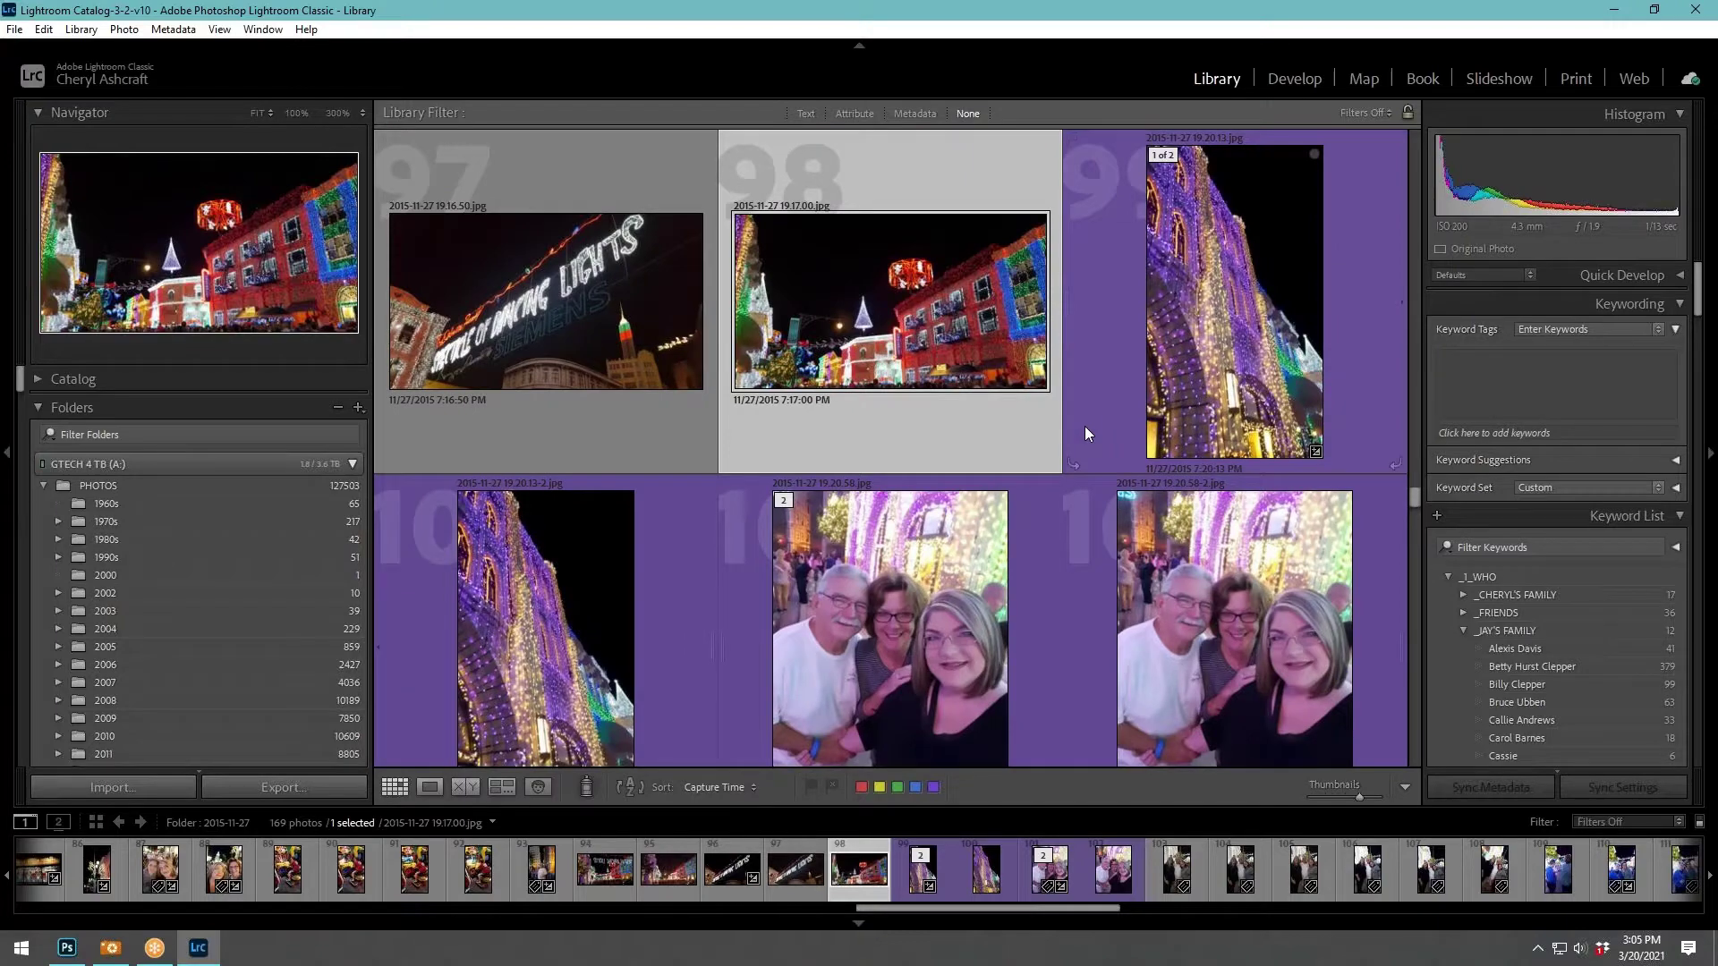
scroll(1096, 478, down, 10)
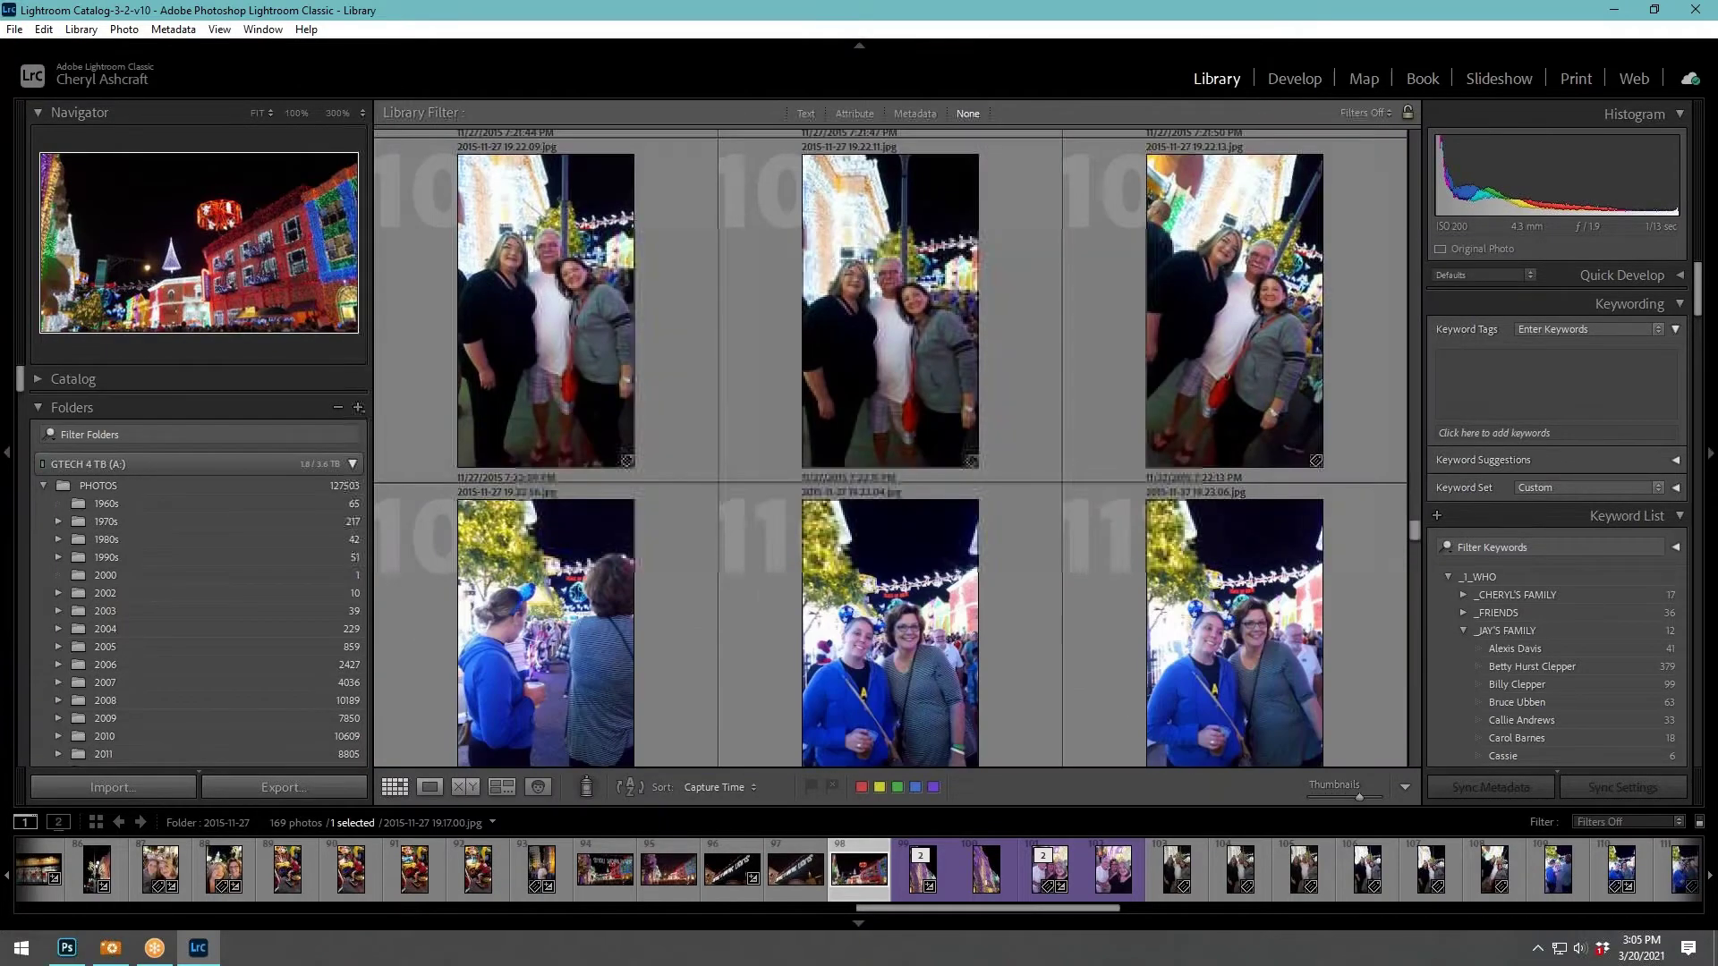
scroll(1096, 478, up, 20)
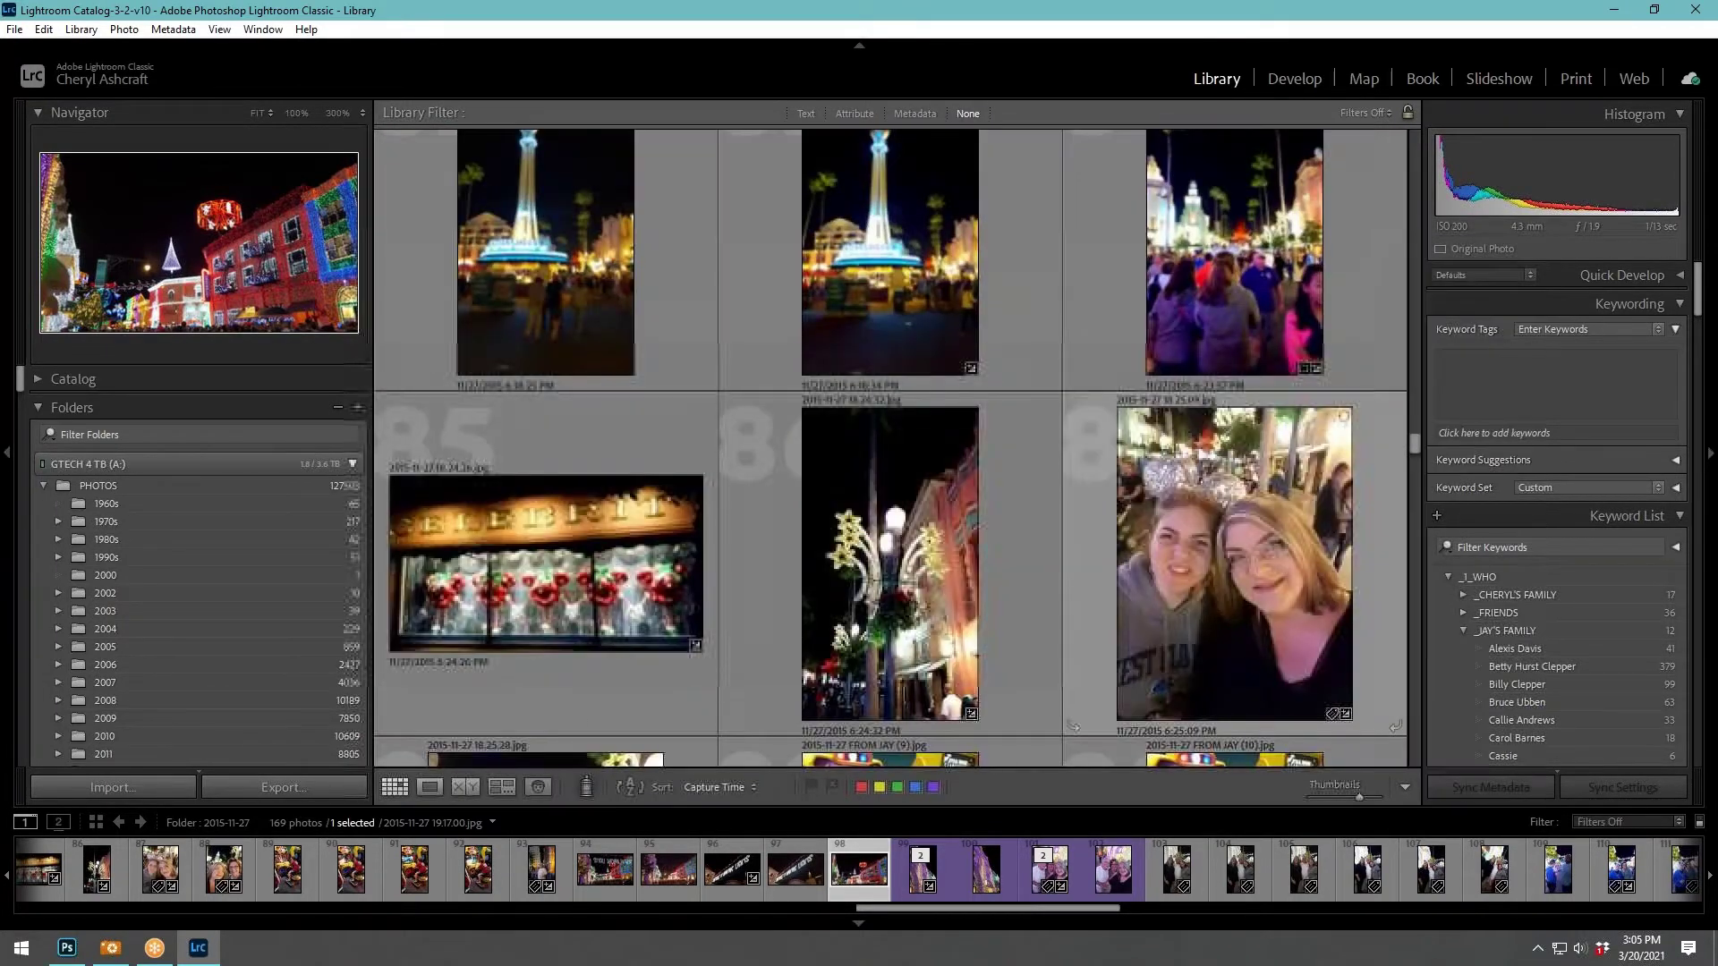
scroll(1097, 478, down, 18)
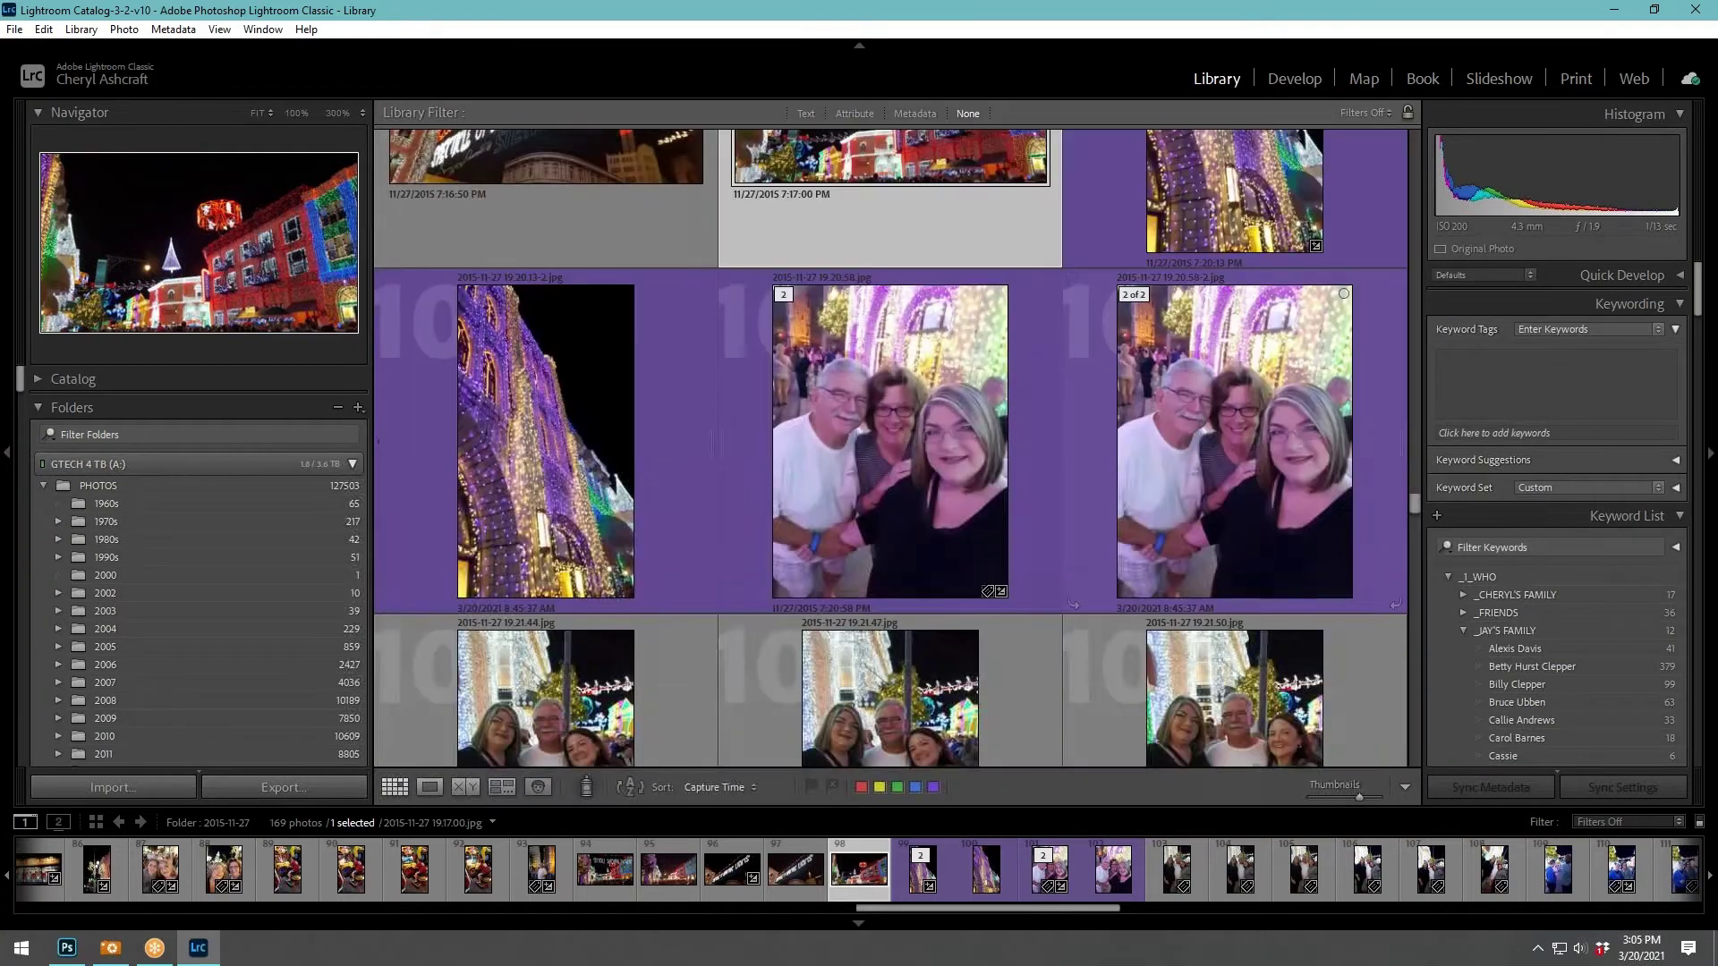
scroll(984, 431, up, 2)
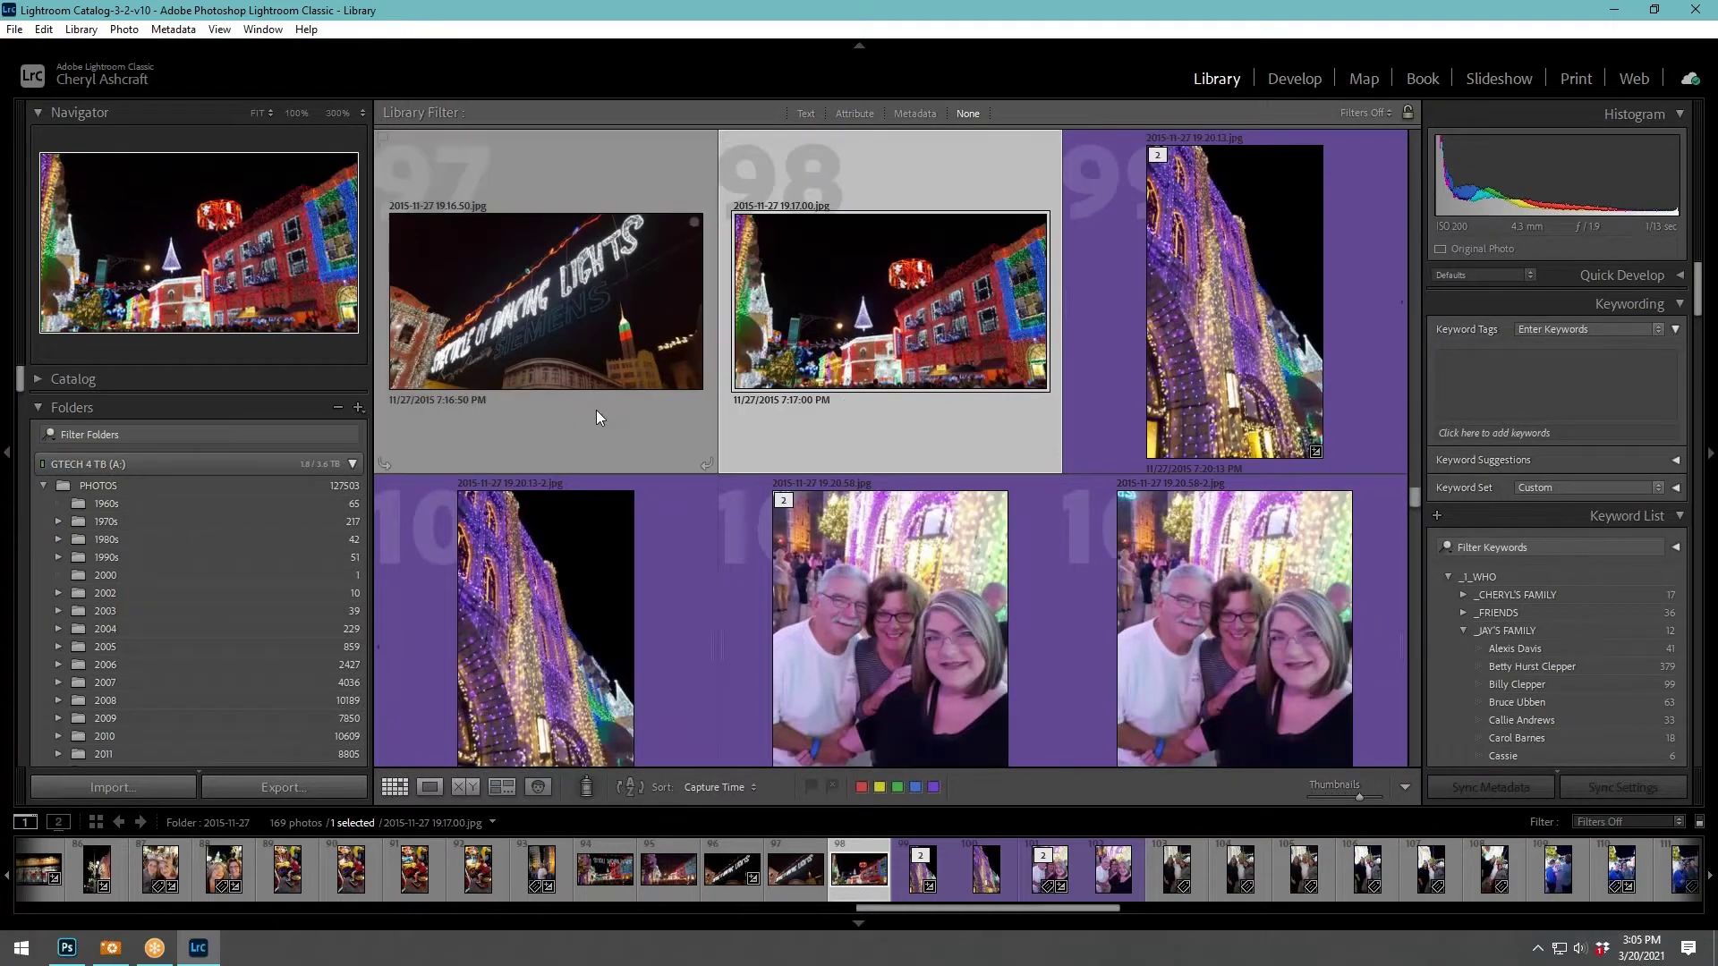
click(596, 416)
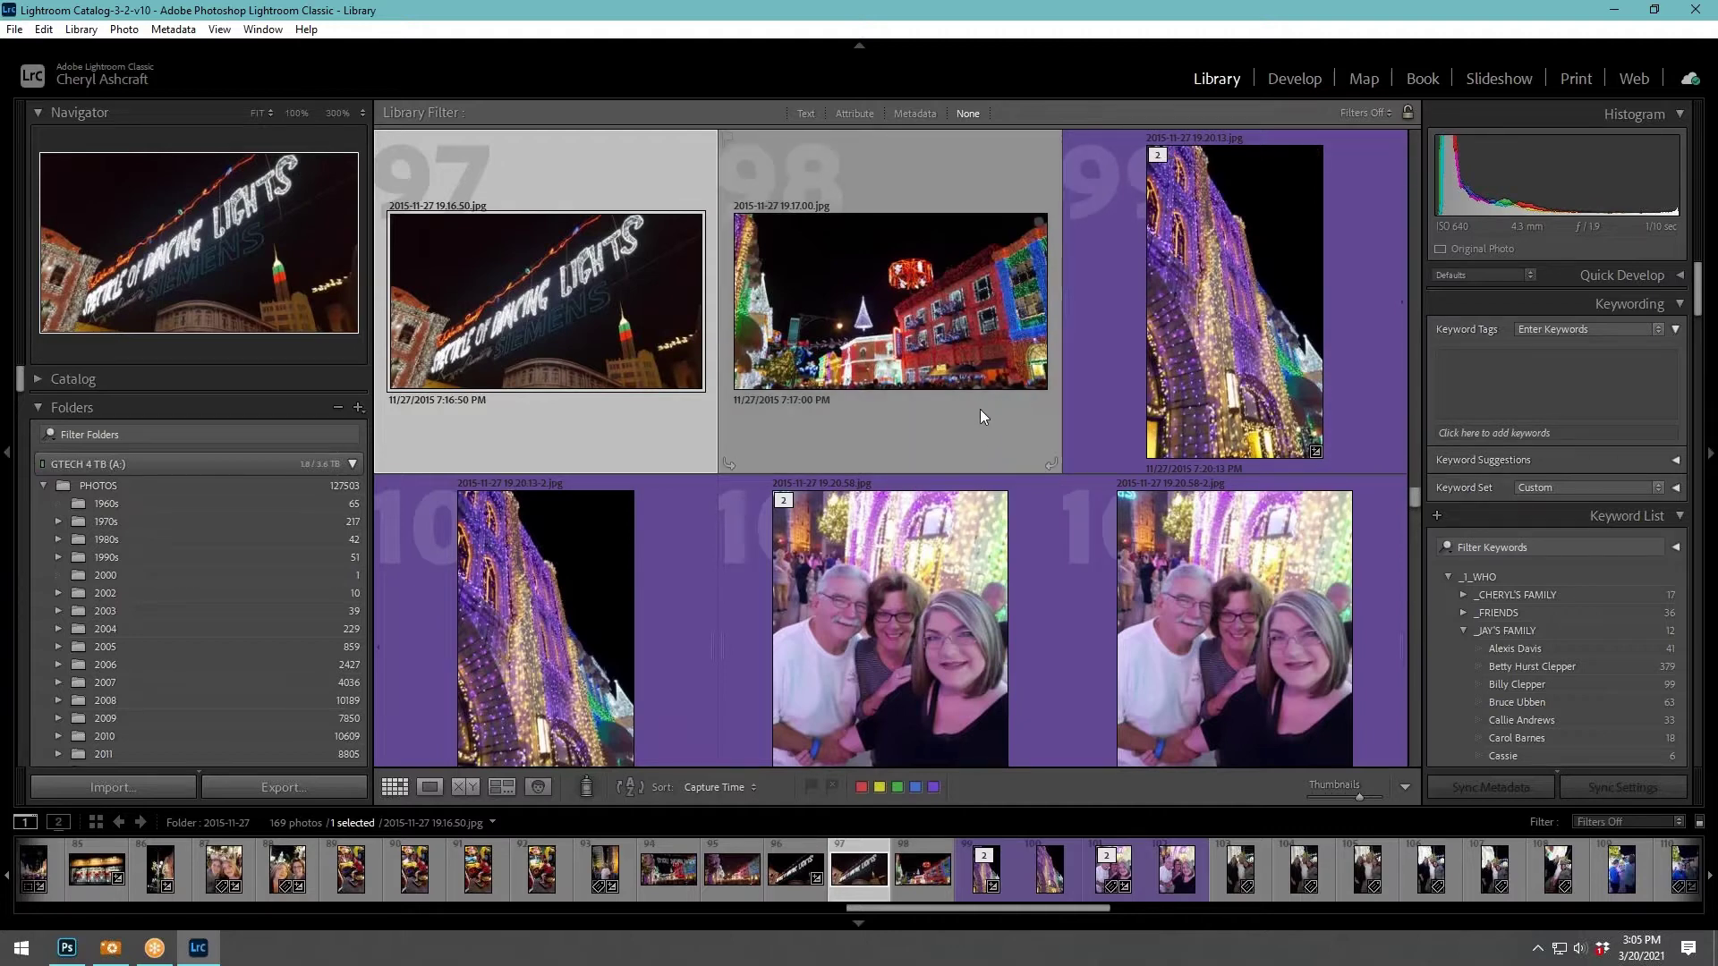
Look through the year folders and the dated 2015 subfolders to examine how the photo library is organized.
scroll(210, 580, down, 10)
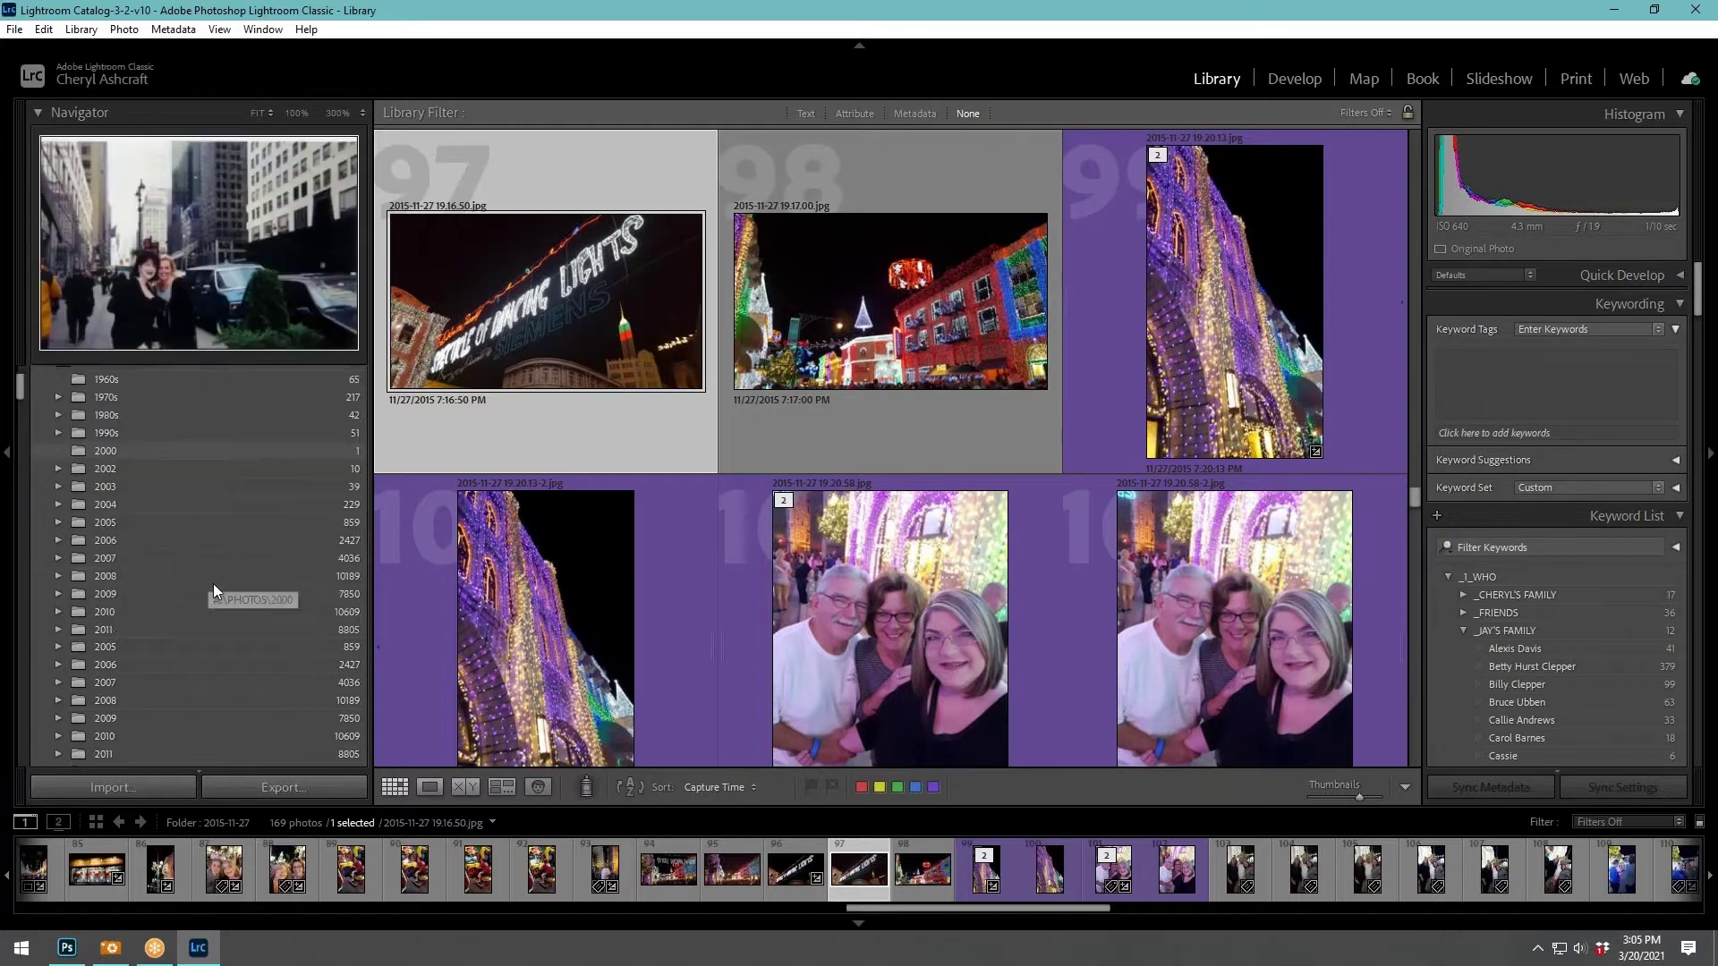
scroll(213, 583, up, 3)
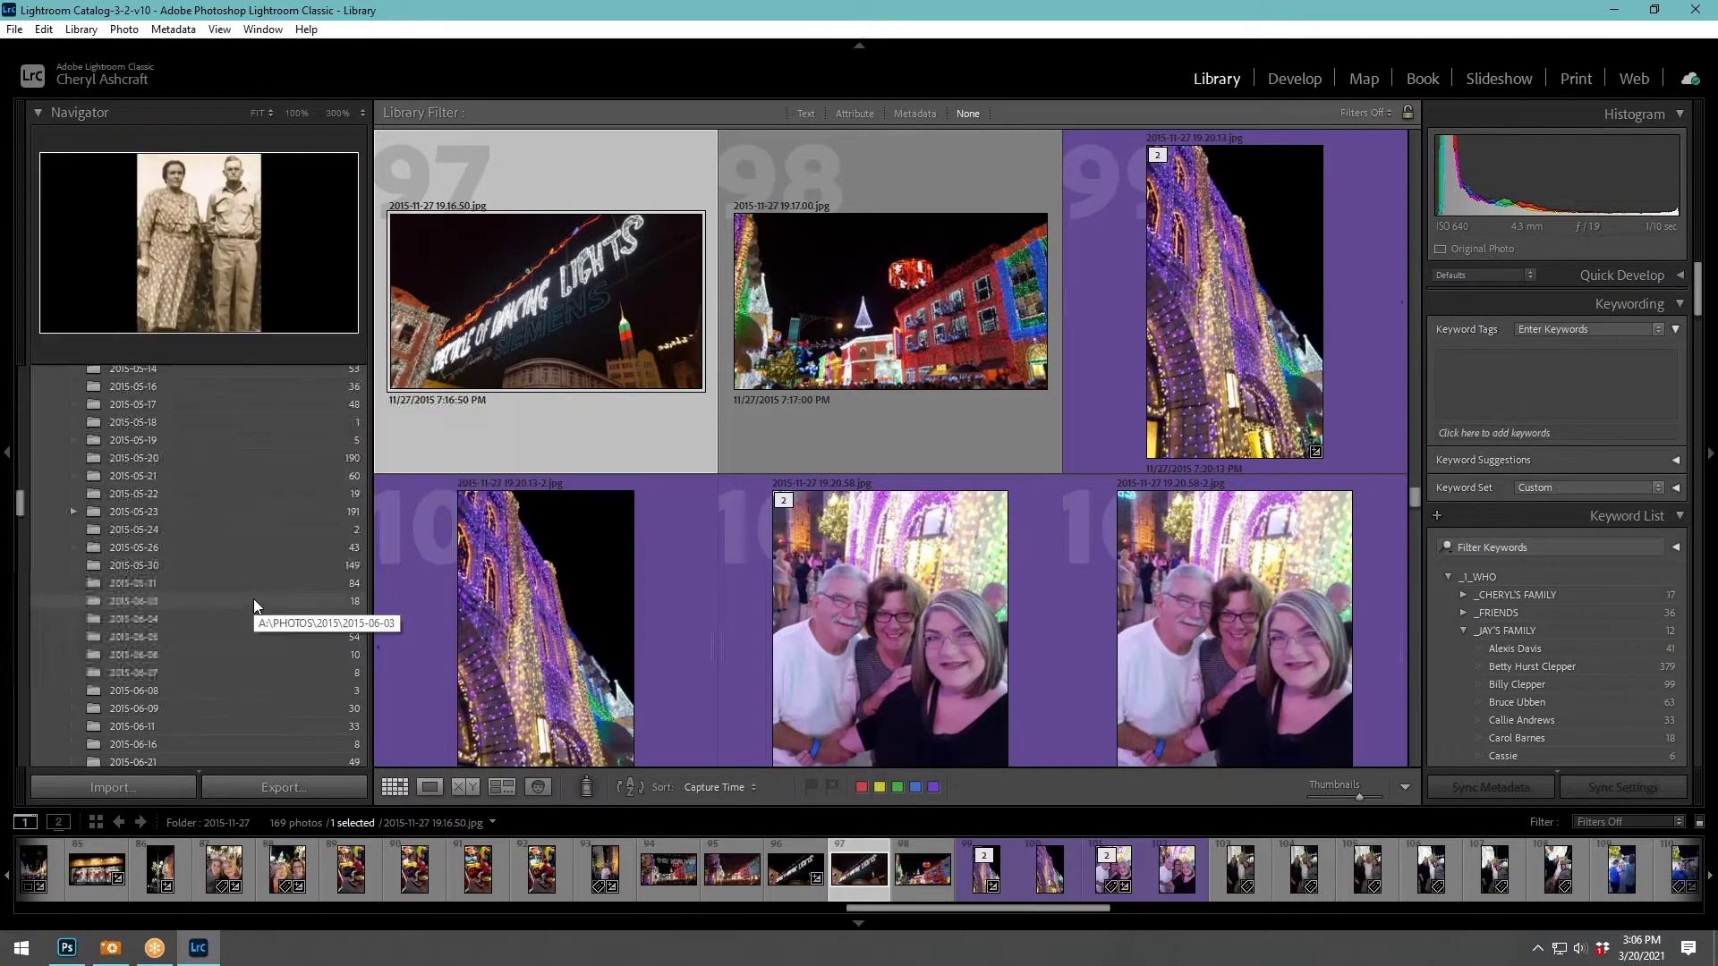
scroll(255, 598, down, 10)
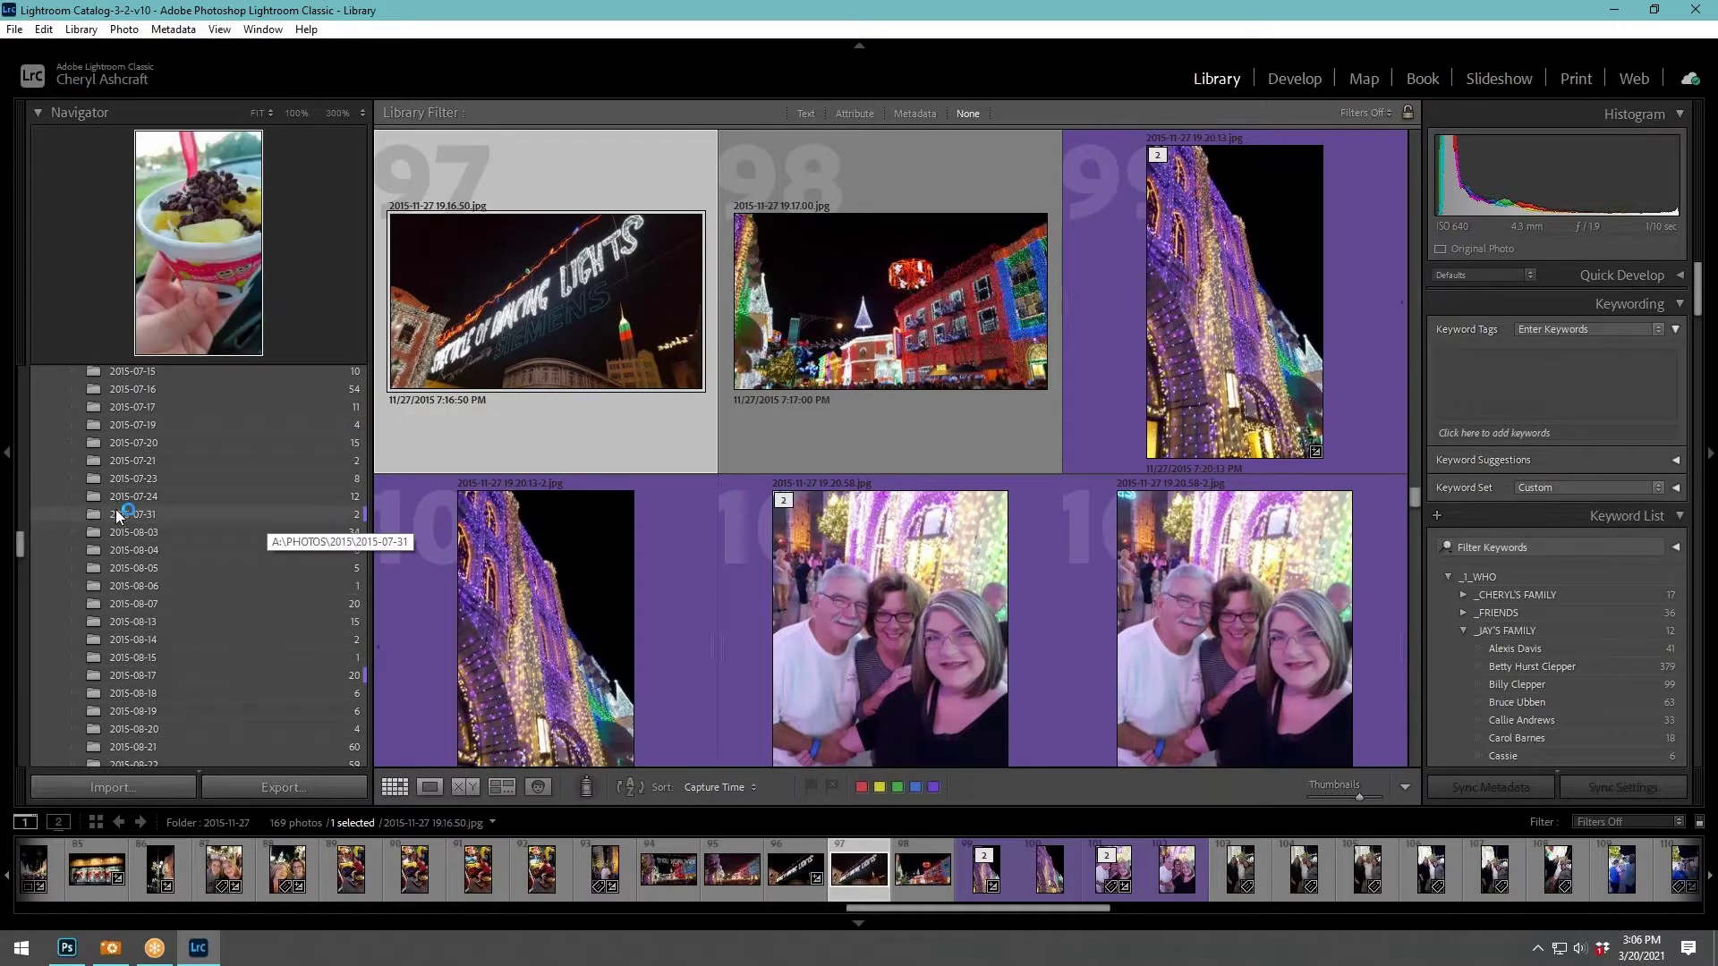
scroll(213, 641, down, 5)
scroll(213, 641, up, 10)
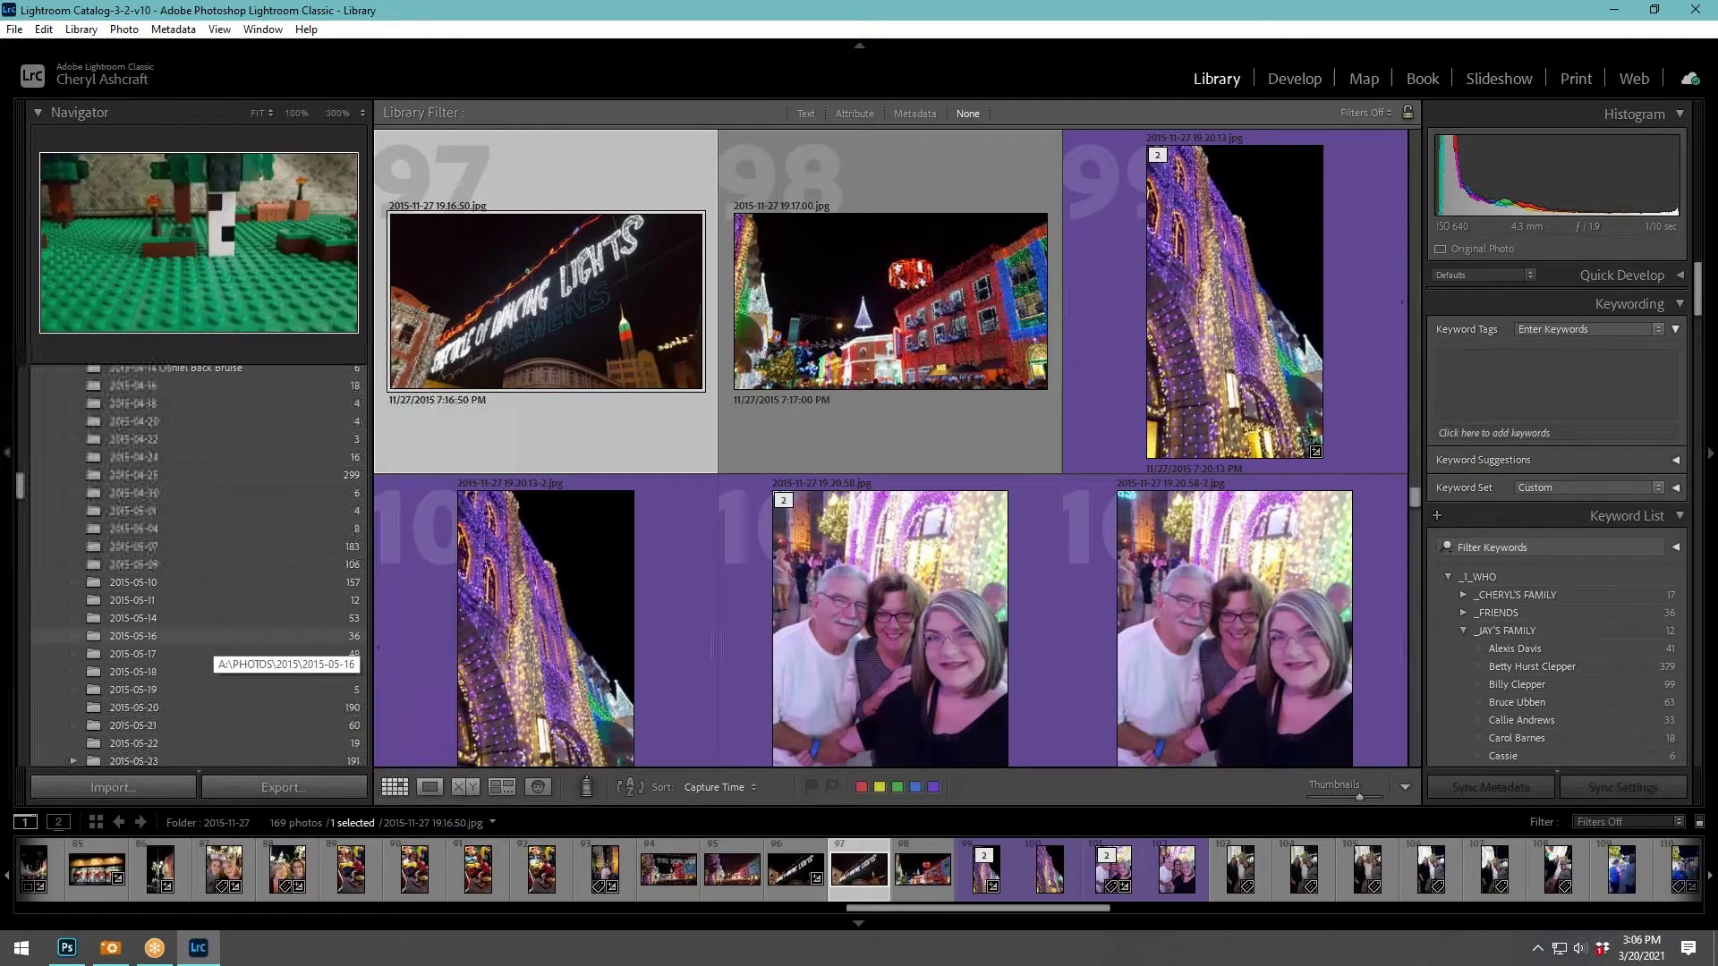
scroll(213, 640, up, 10)
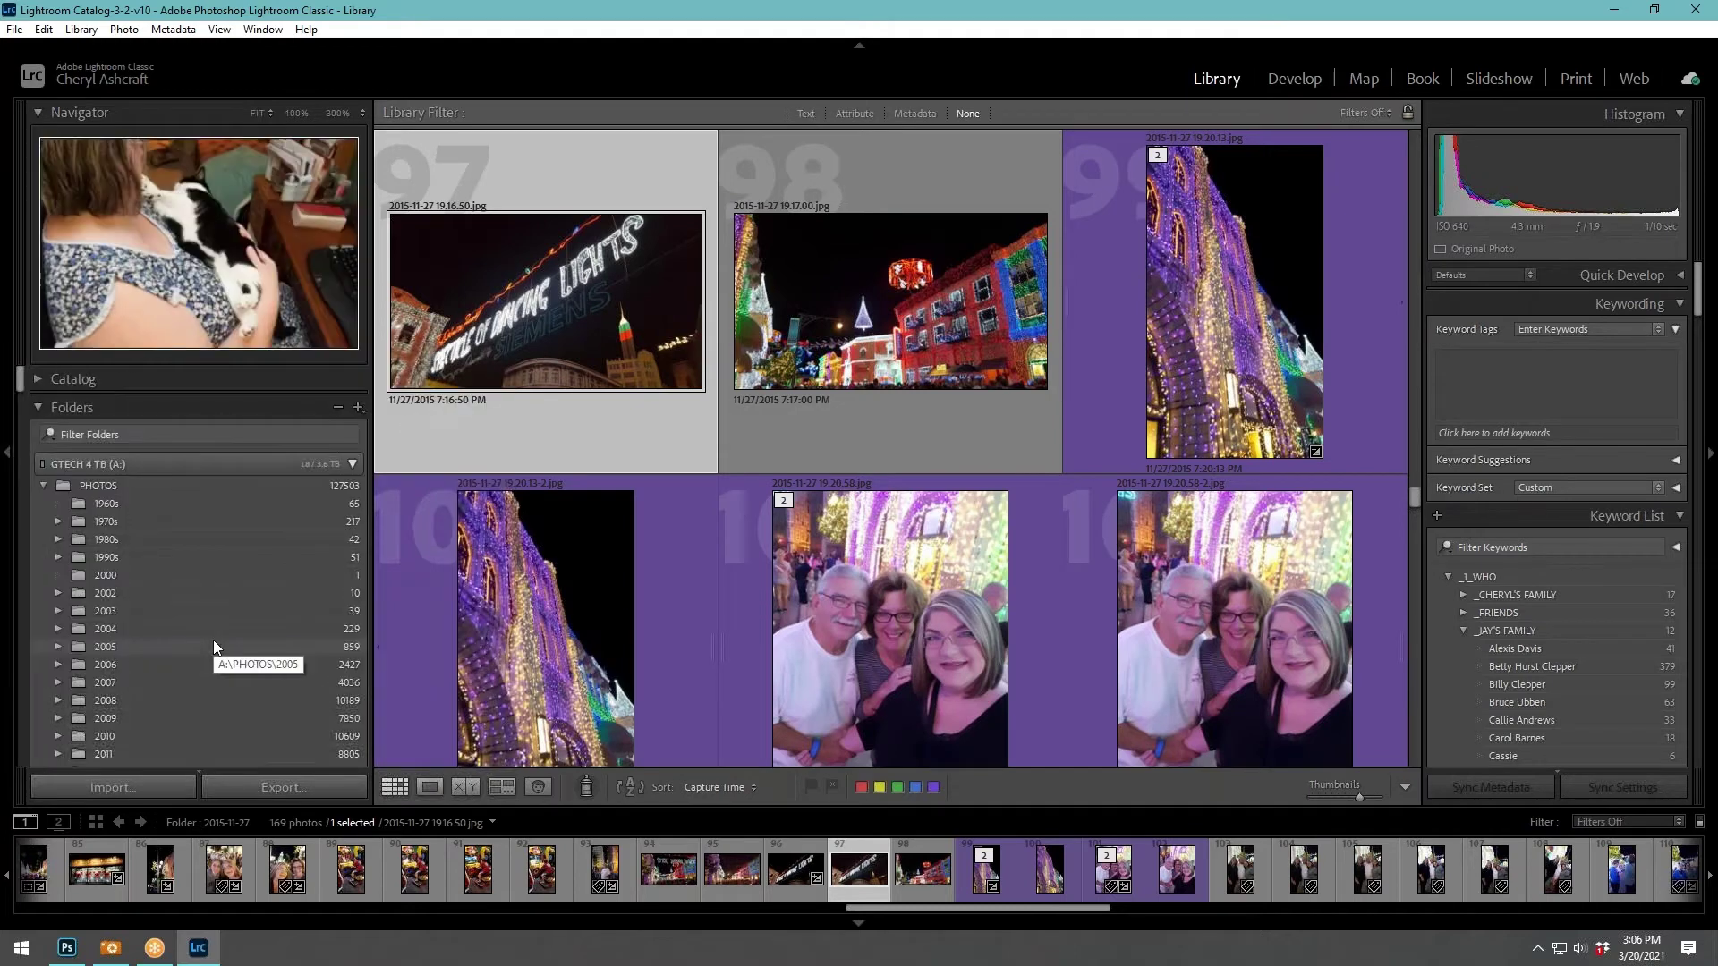
scroll(213, 641, down, 2)
scroll(213, 641, down, 8)
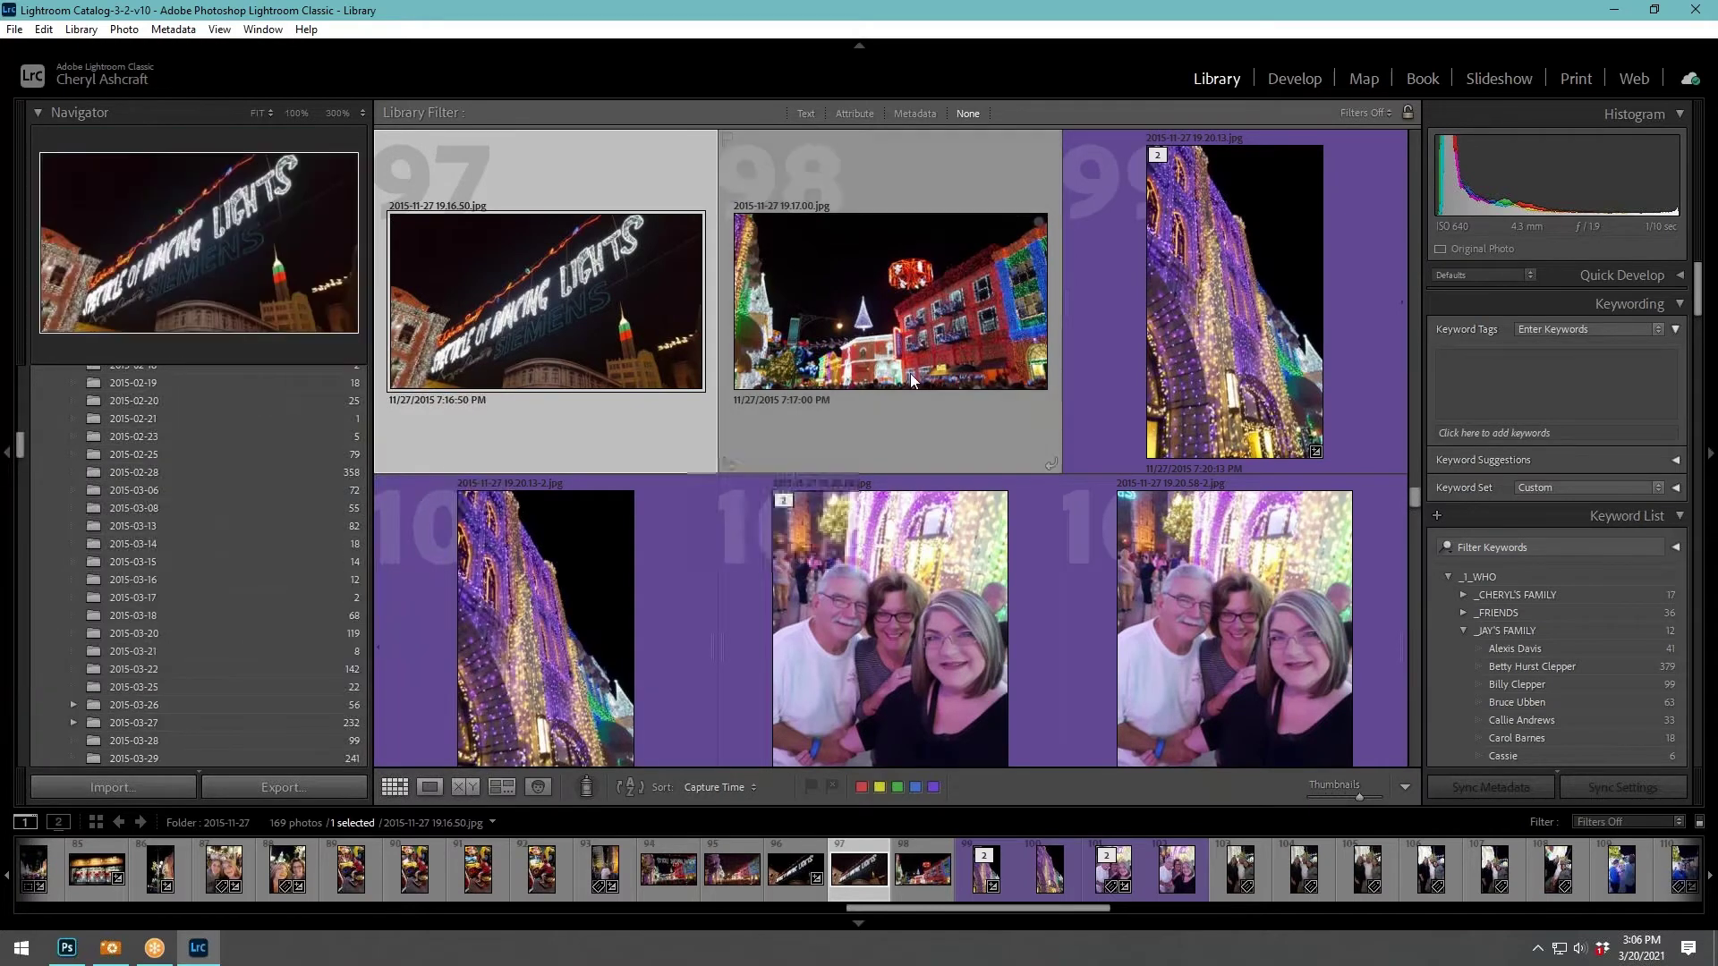
View the red building lights photo enlarged, and examine the purple-labelled photos and the following portraits of three people one by one.
double_click(577, 415)
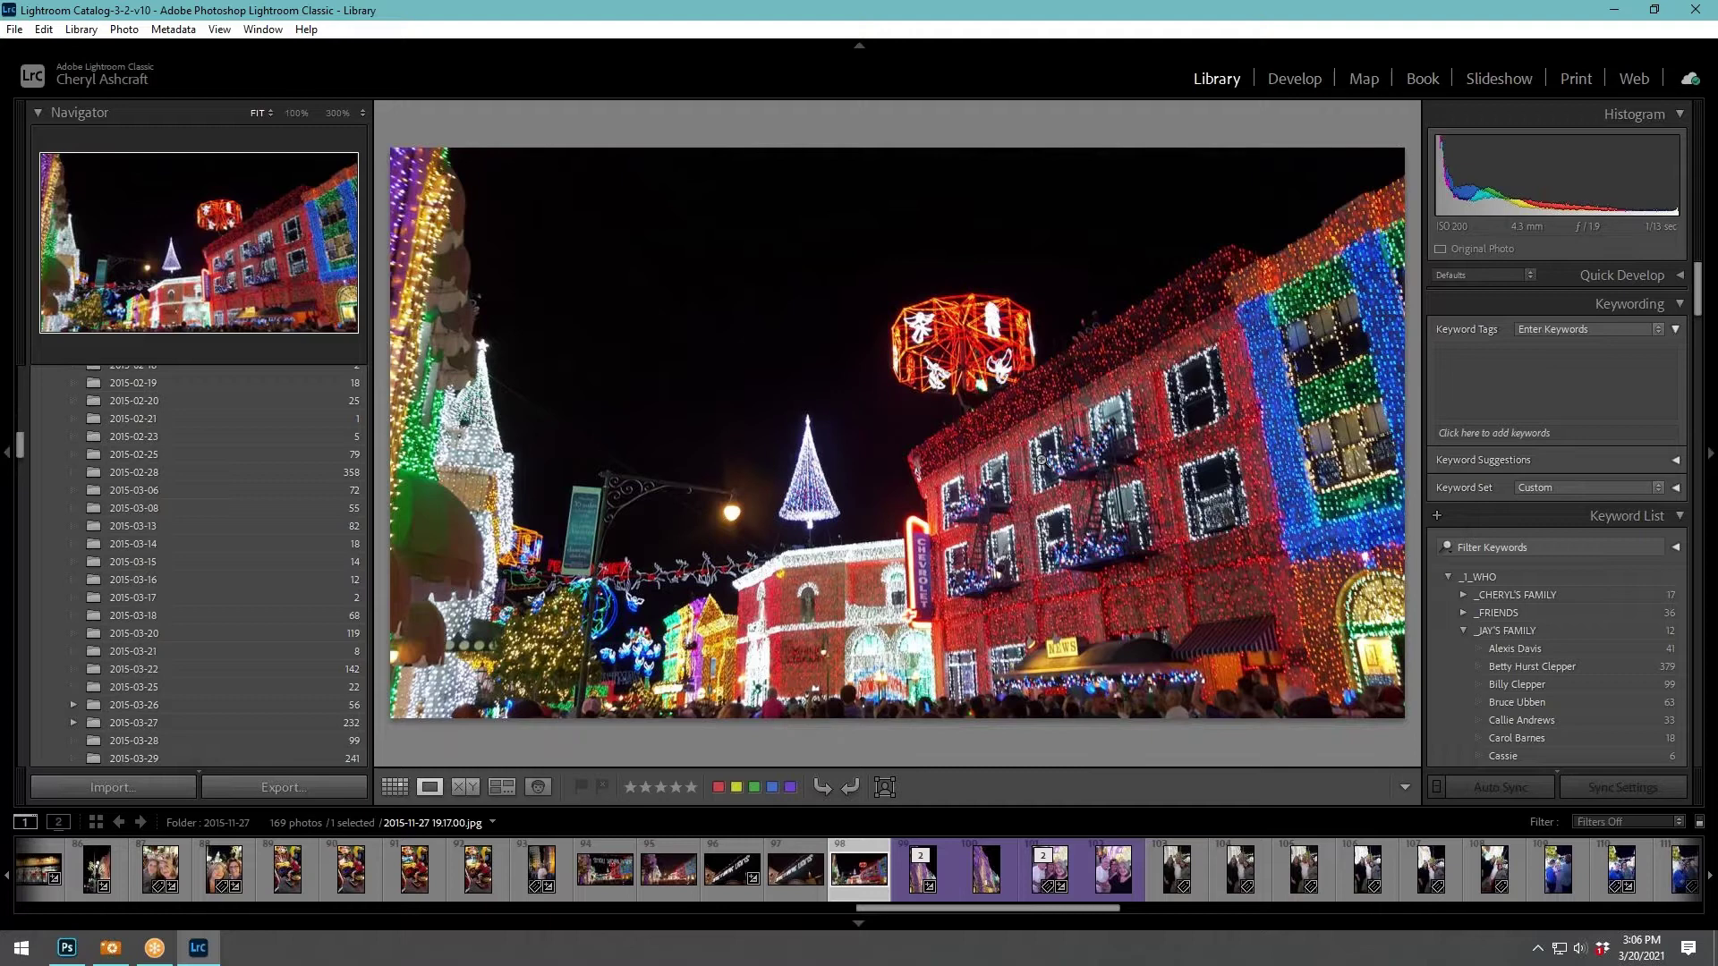
key(Right)
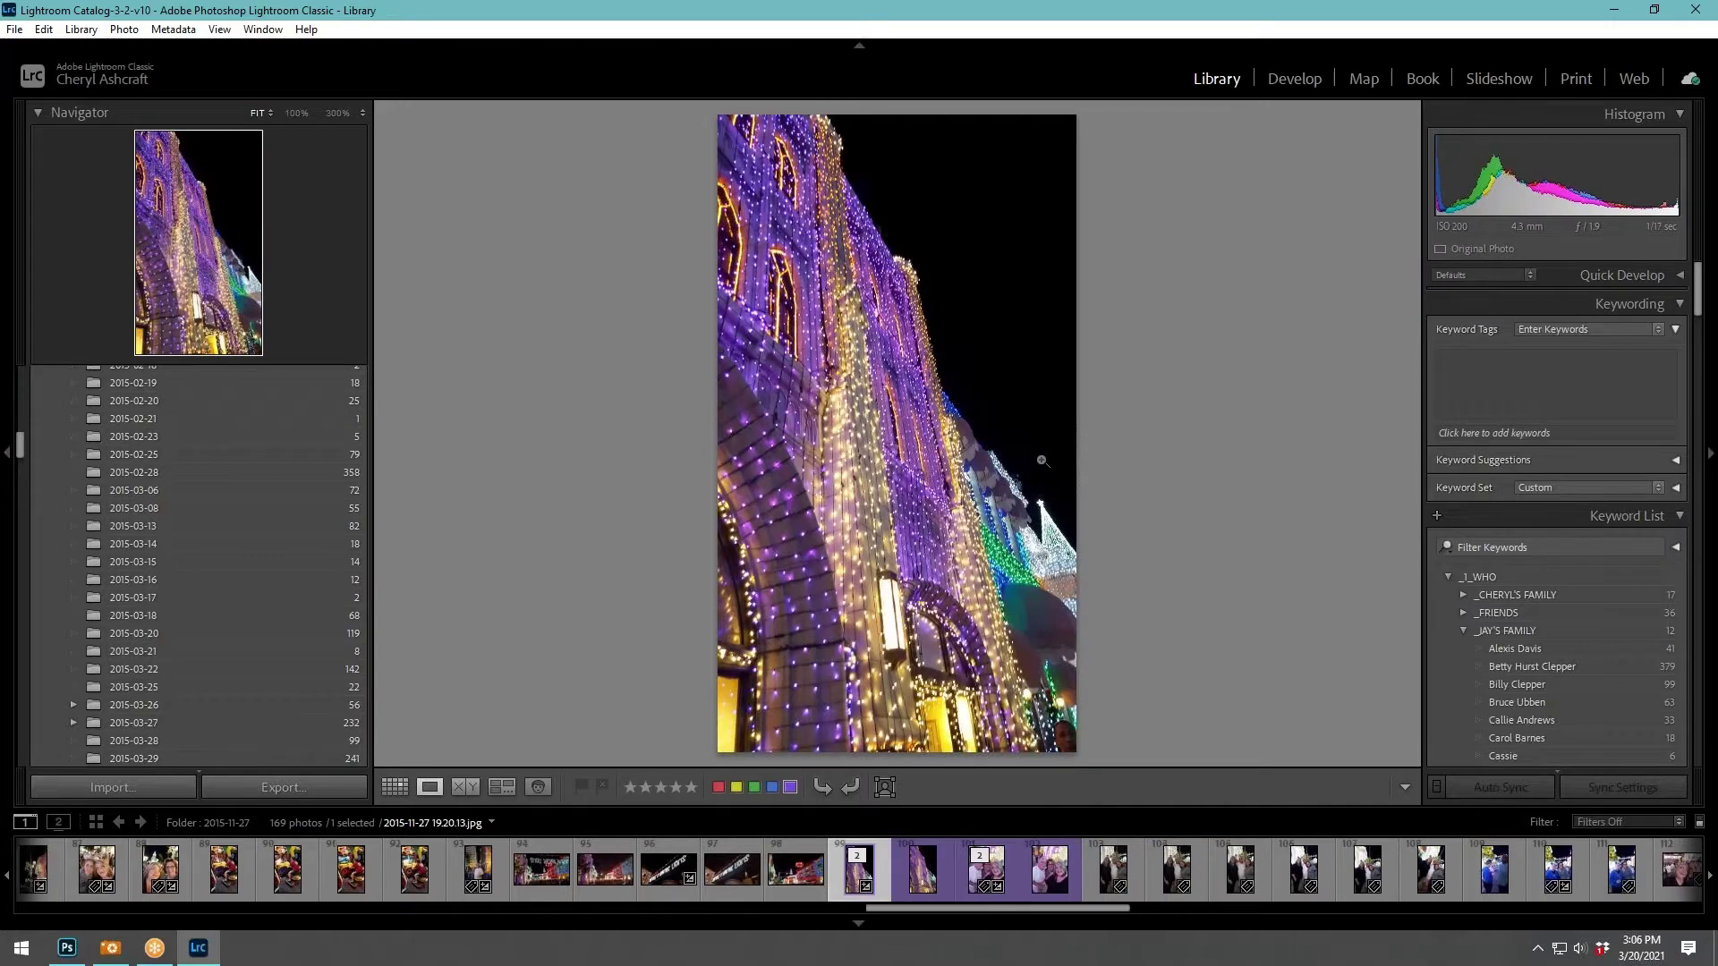
key(Right)
key(Right)
key(Right)
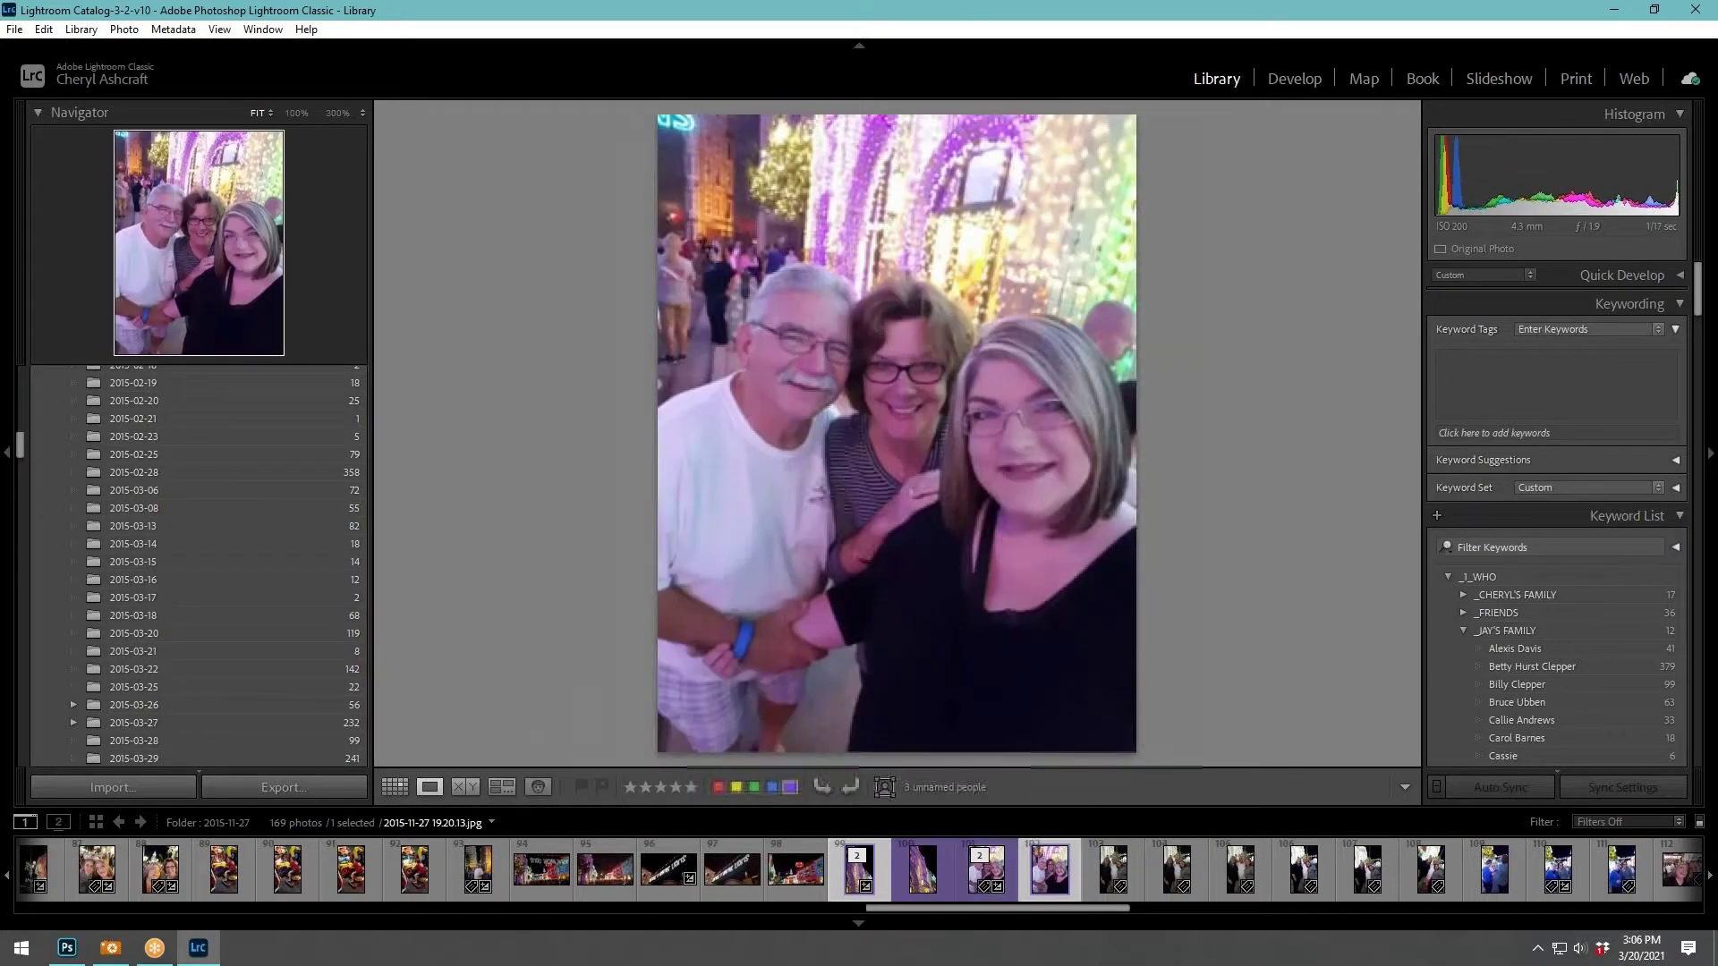
key(Right)
key(Right)
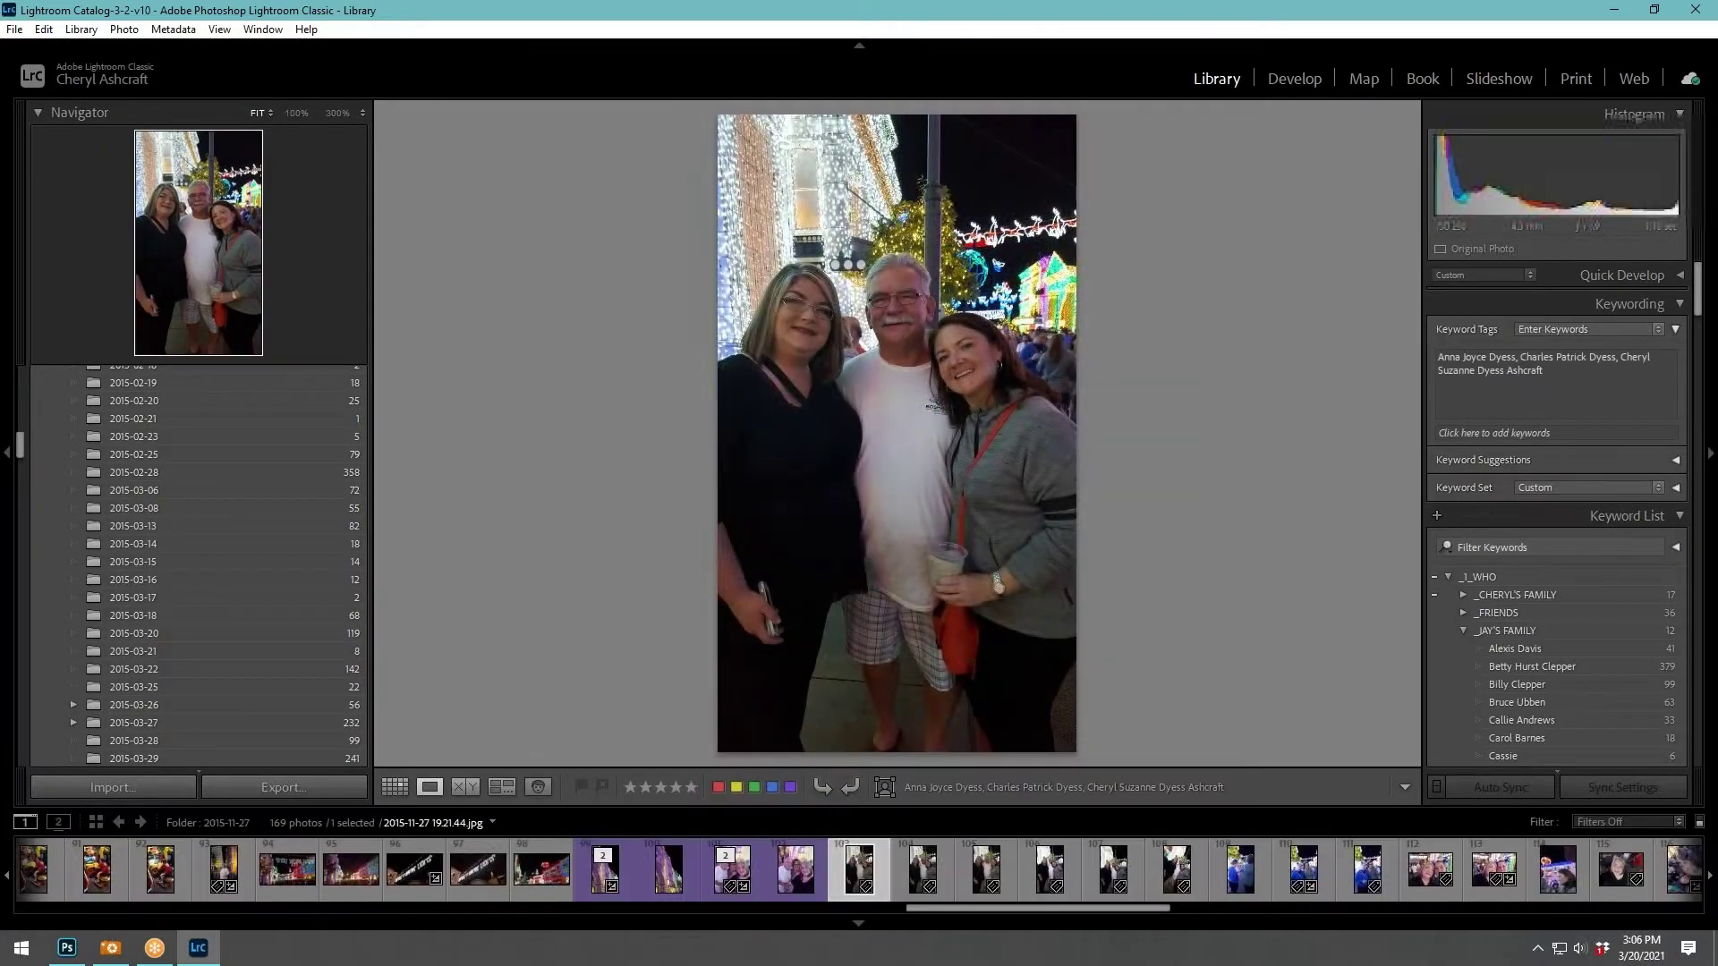
key(Right)
key(Right)
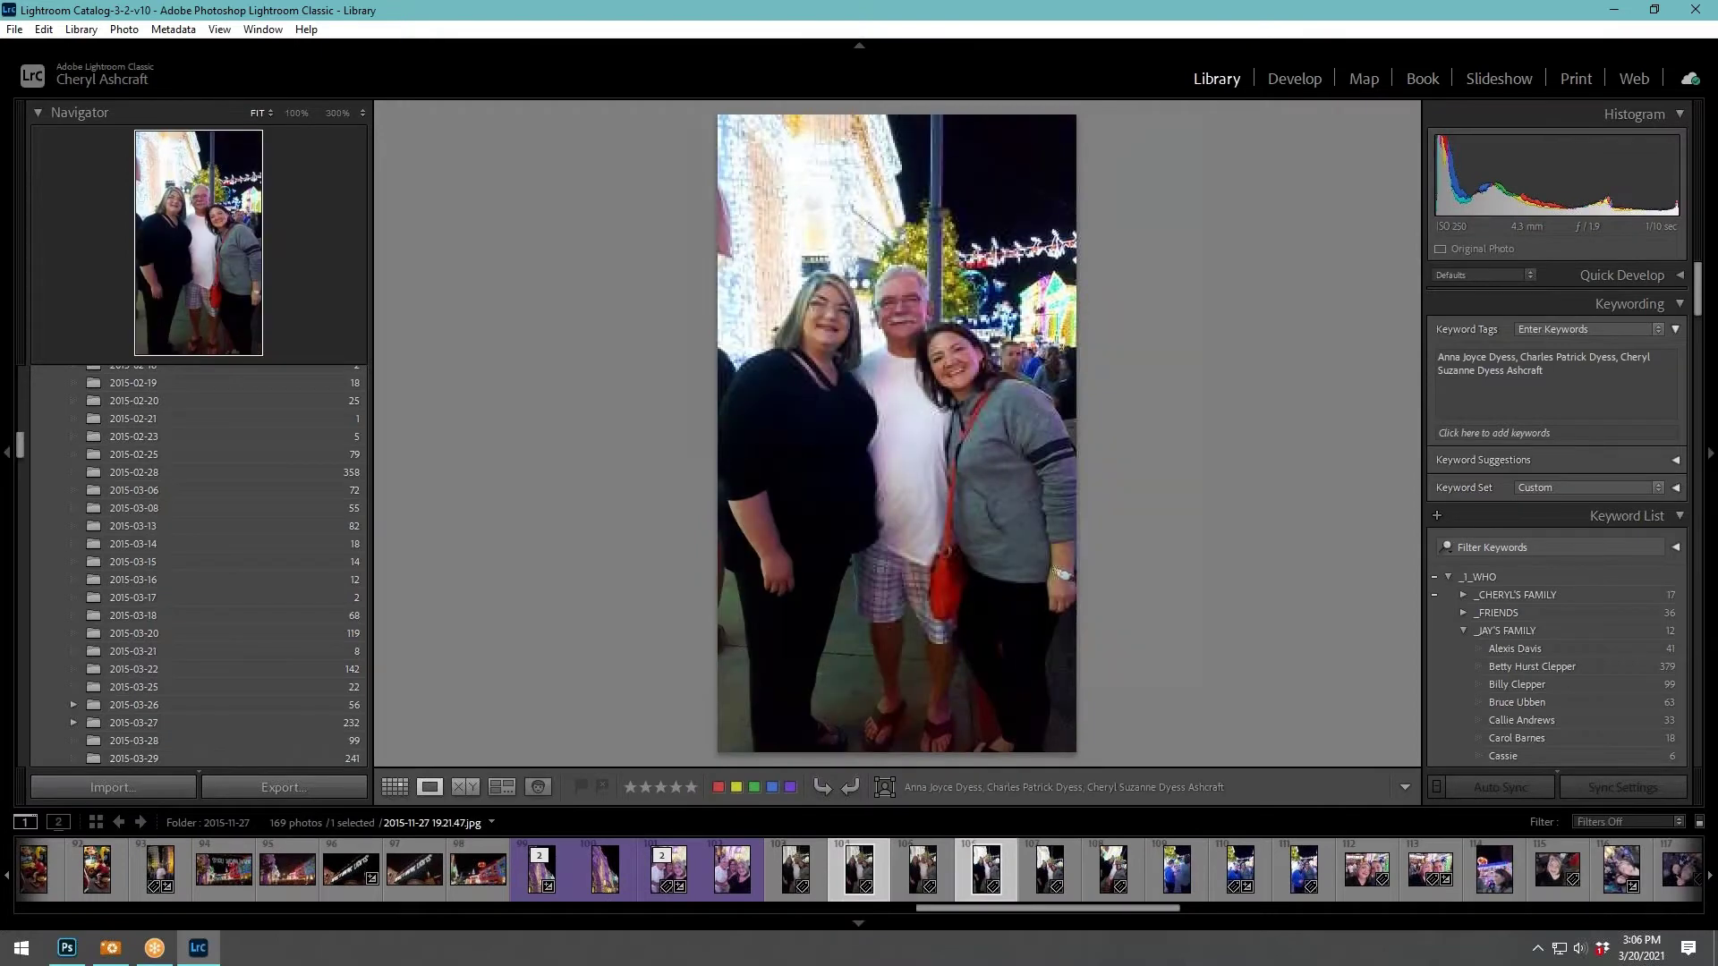
key(Right)
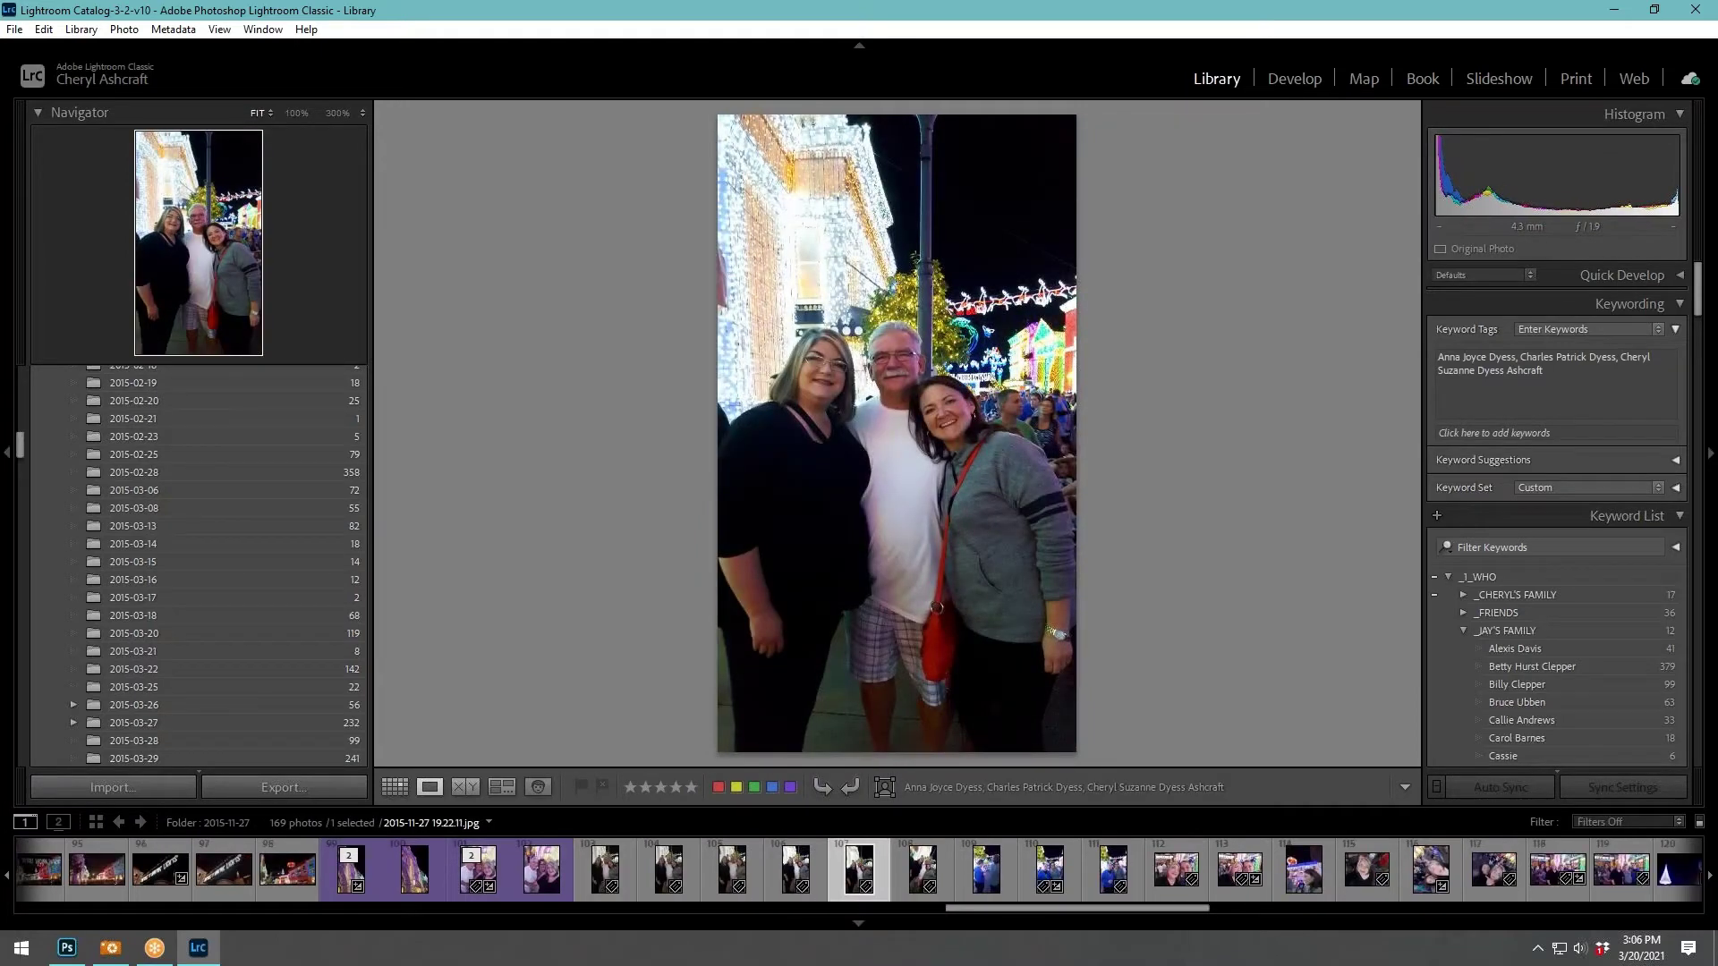
key(Right)
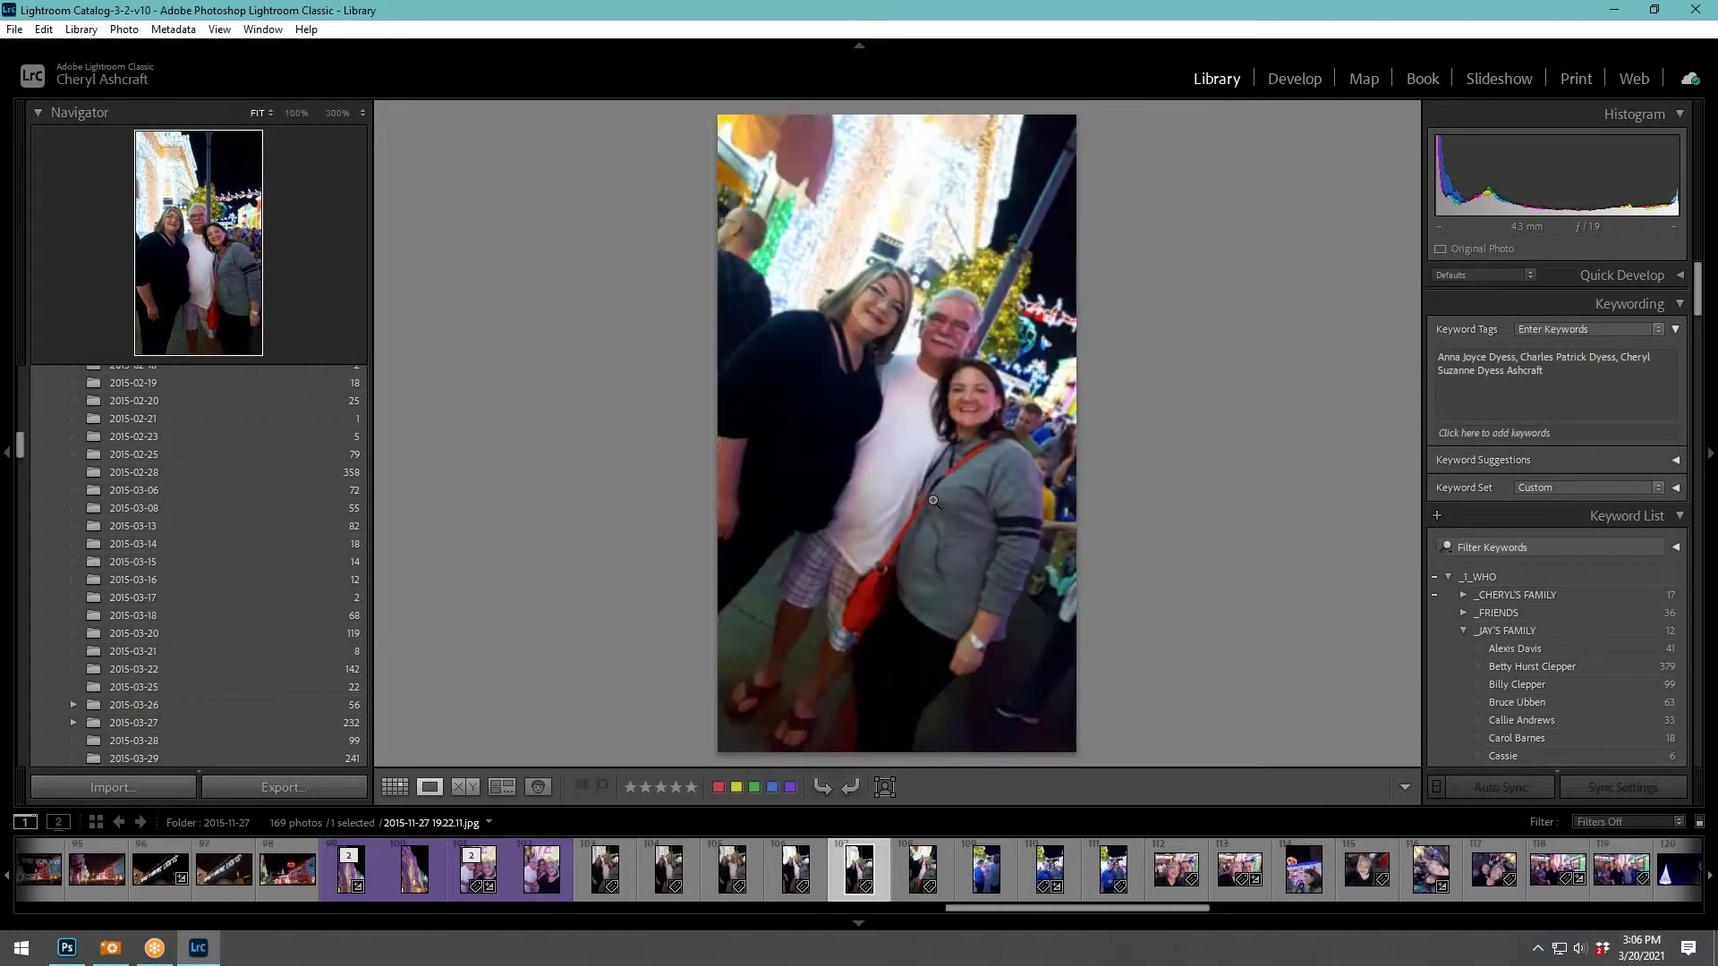
Examine the enlarged blue-hoodie portraits, selfies and five-person group shots through to the white light tree photo.
key(Right)
key(Right)
key(Right)
key(Right)
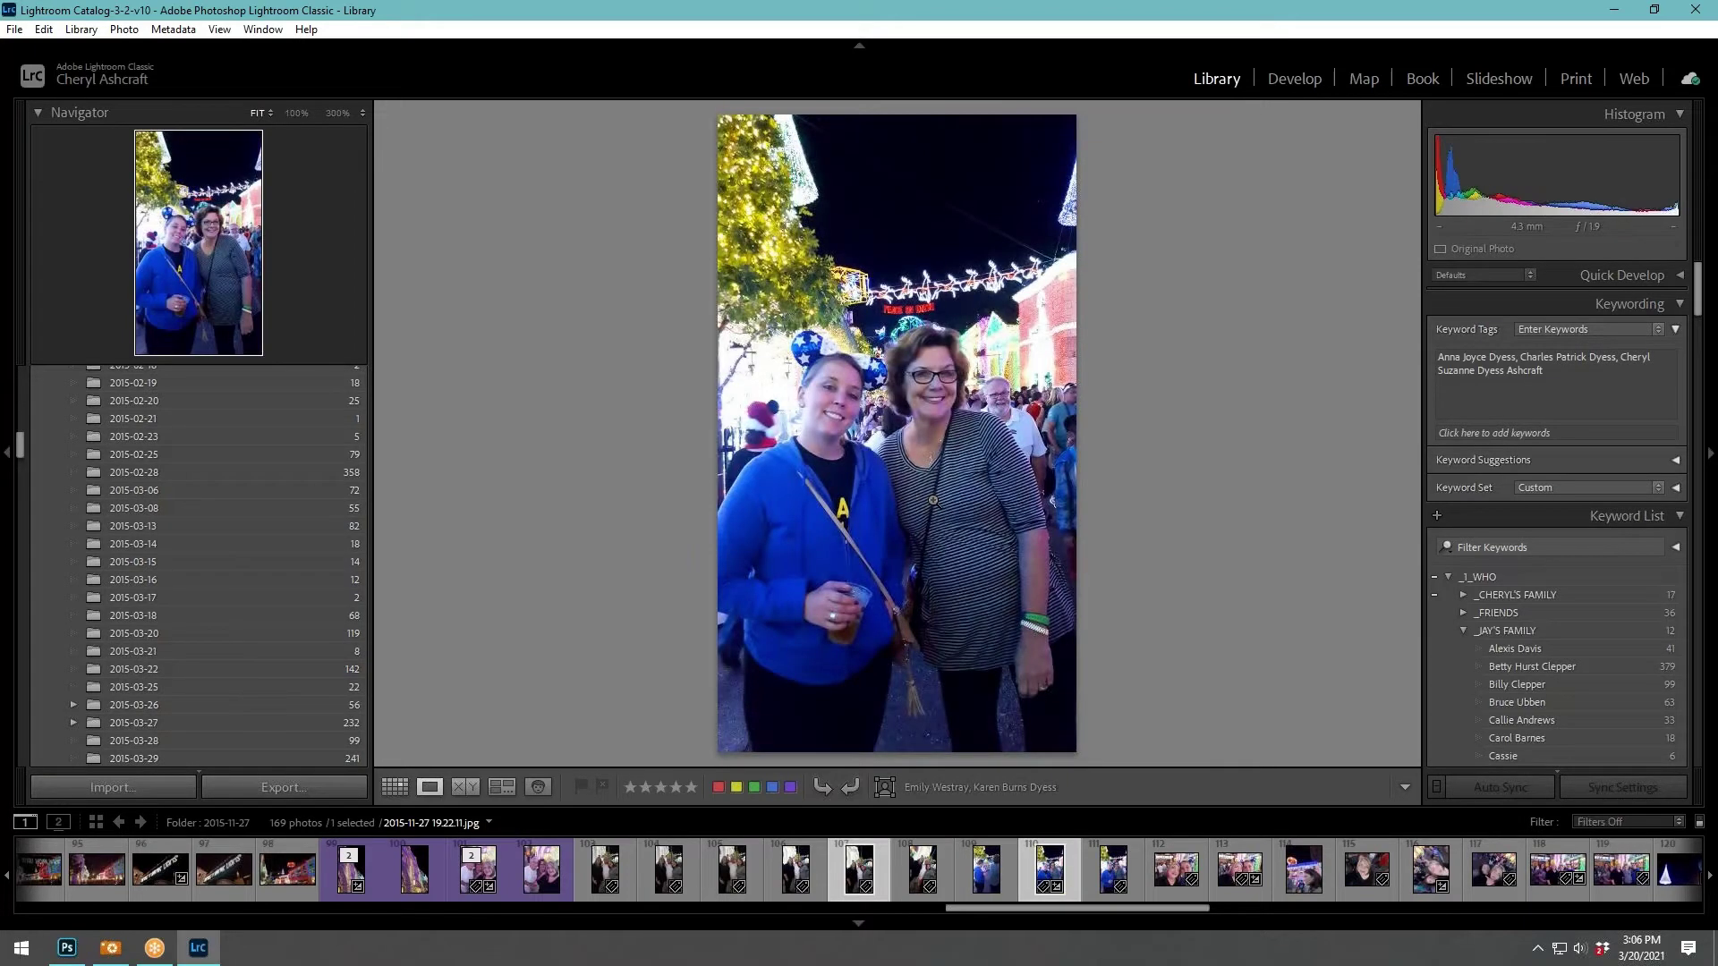
key(Right)
key(Right)
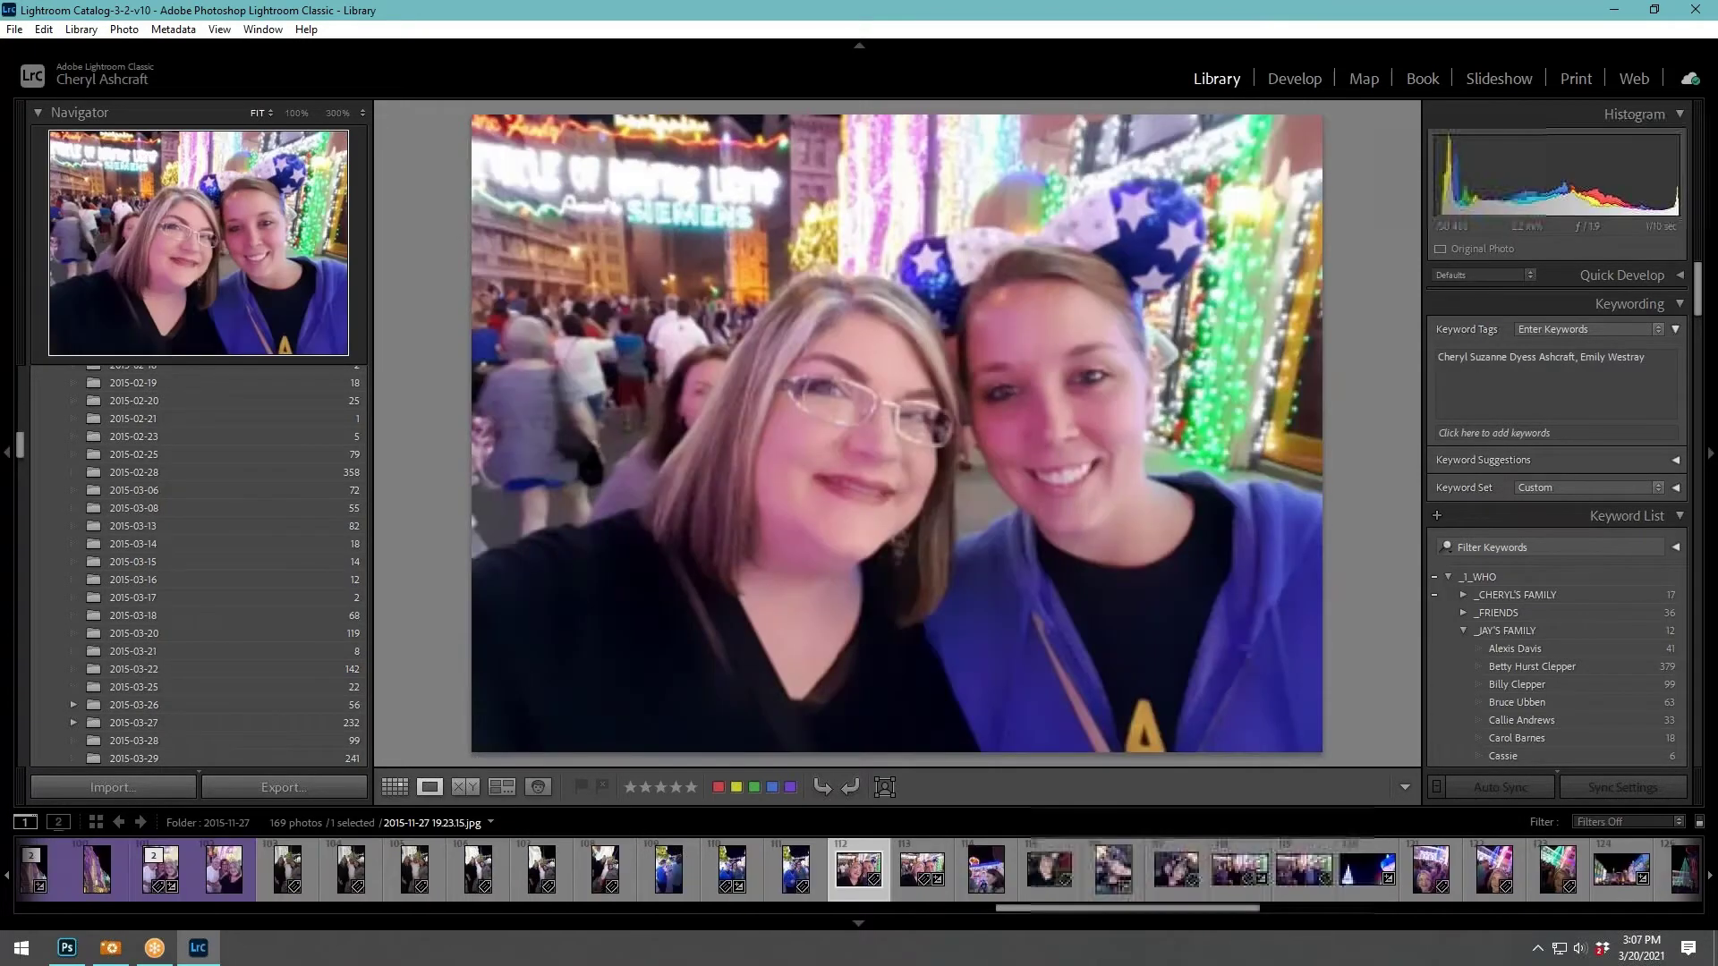
key(Right)
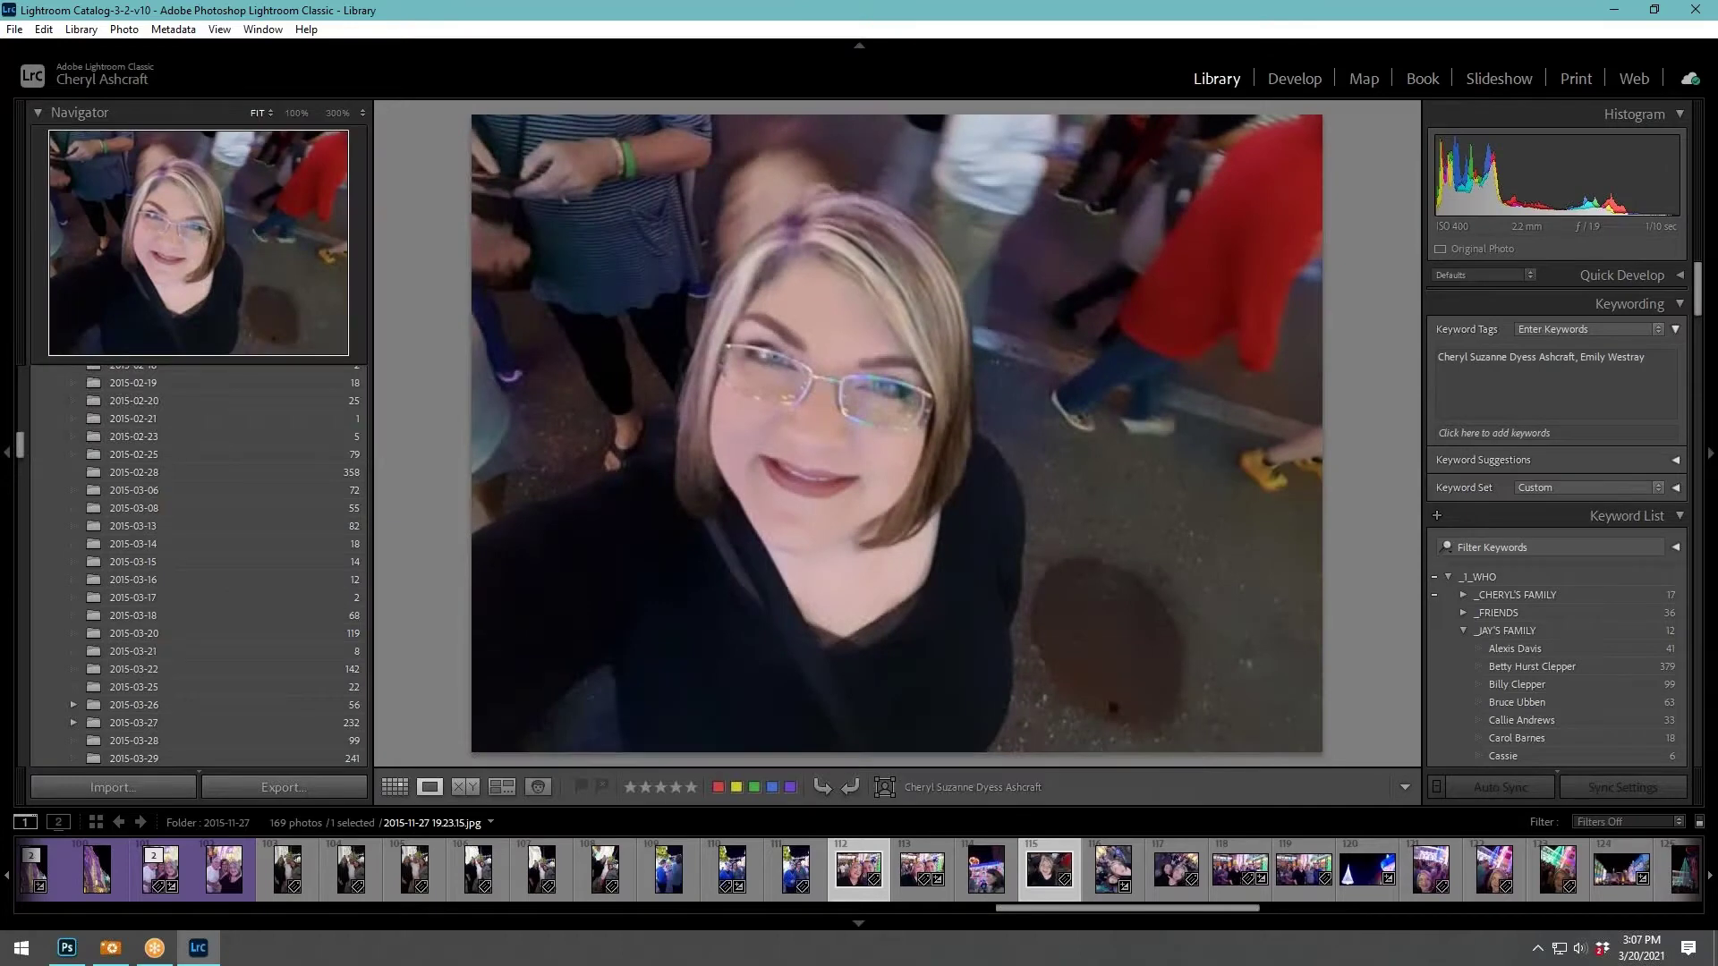
key(Right)
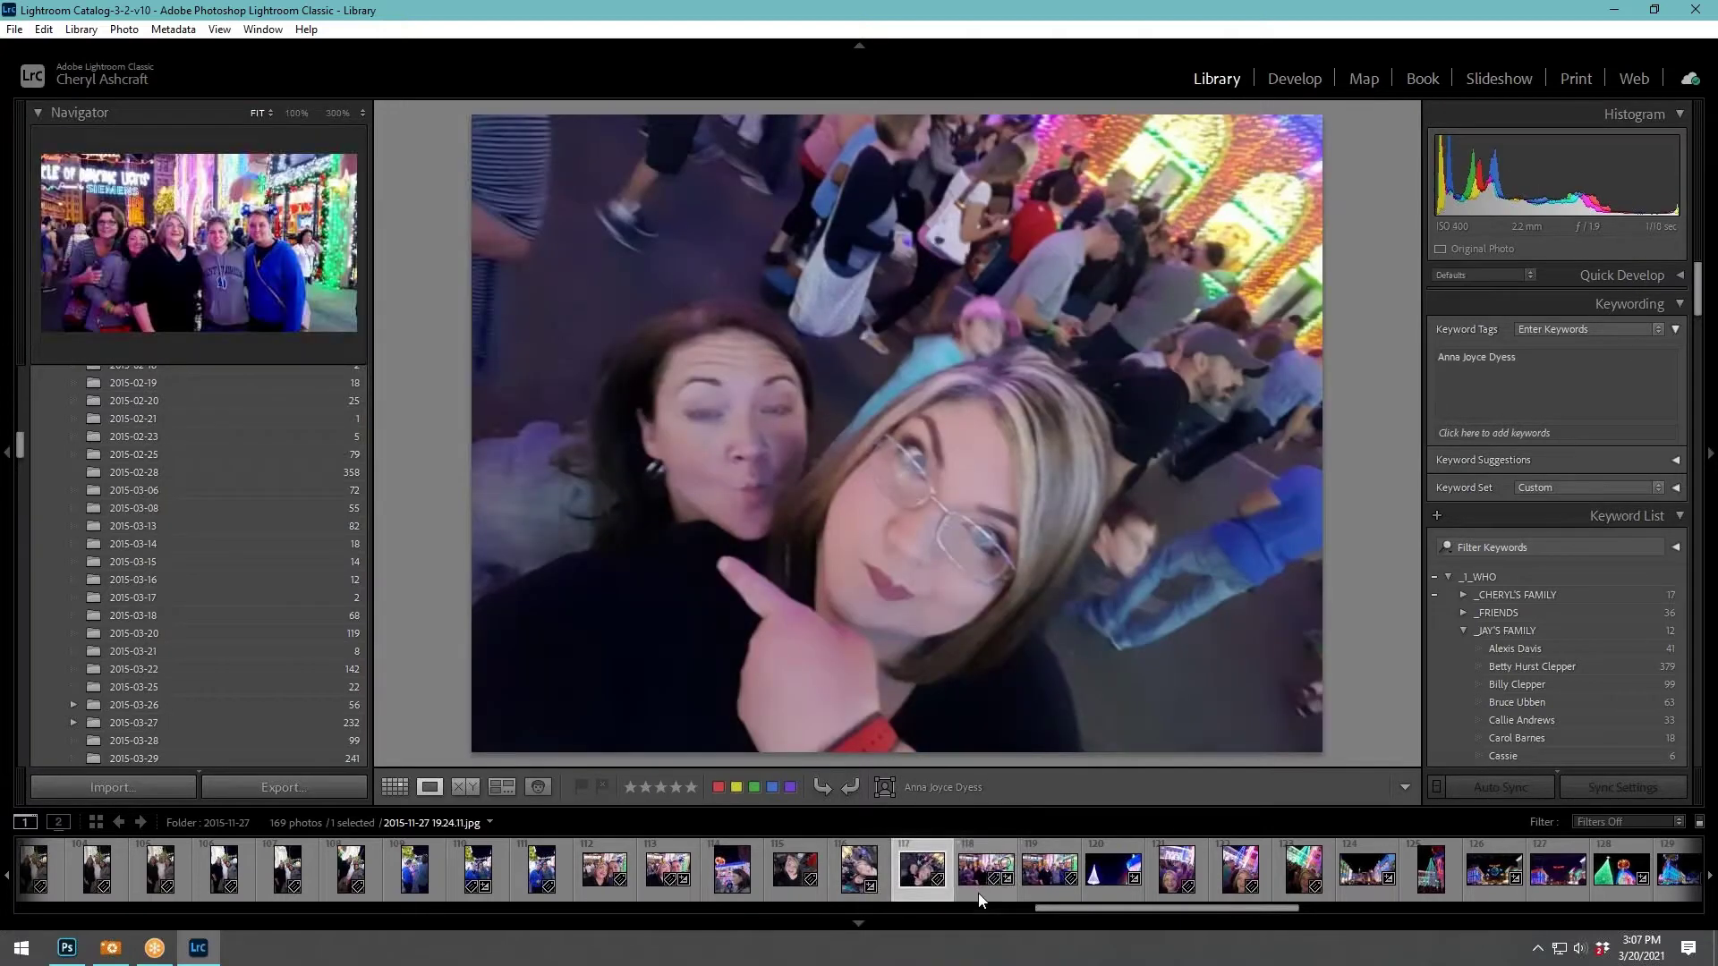
click(979, 893)
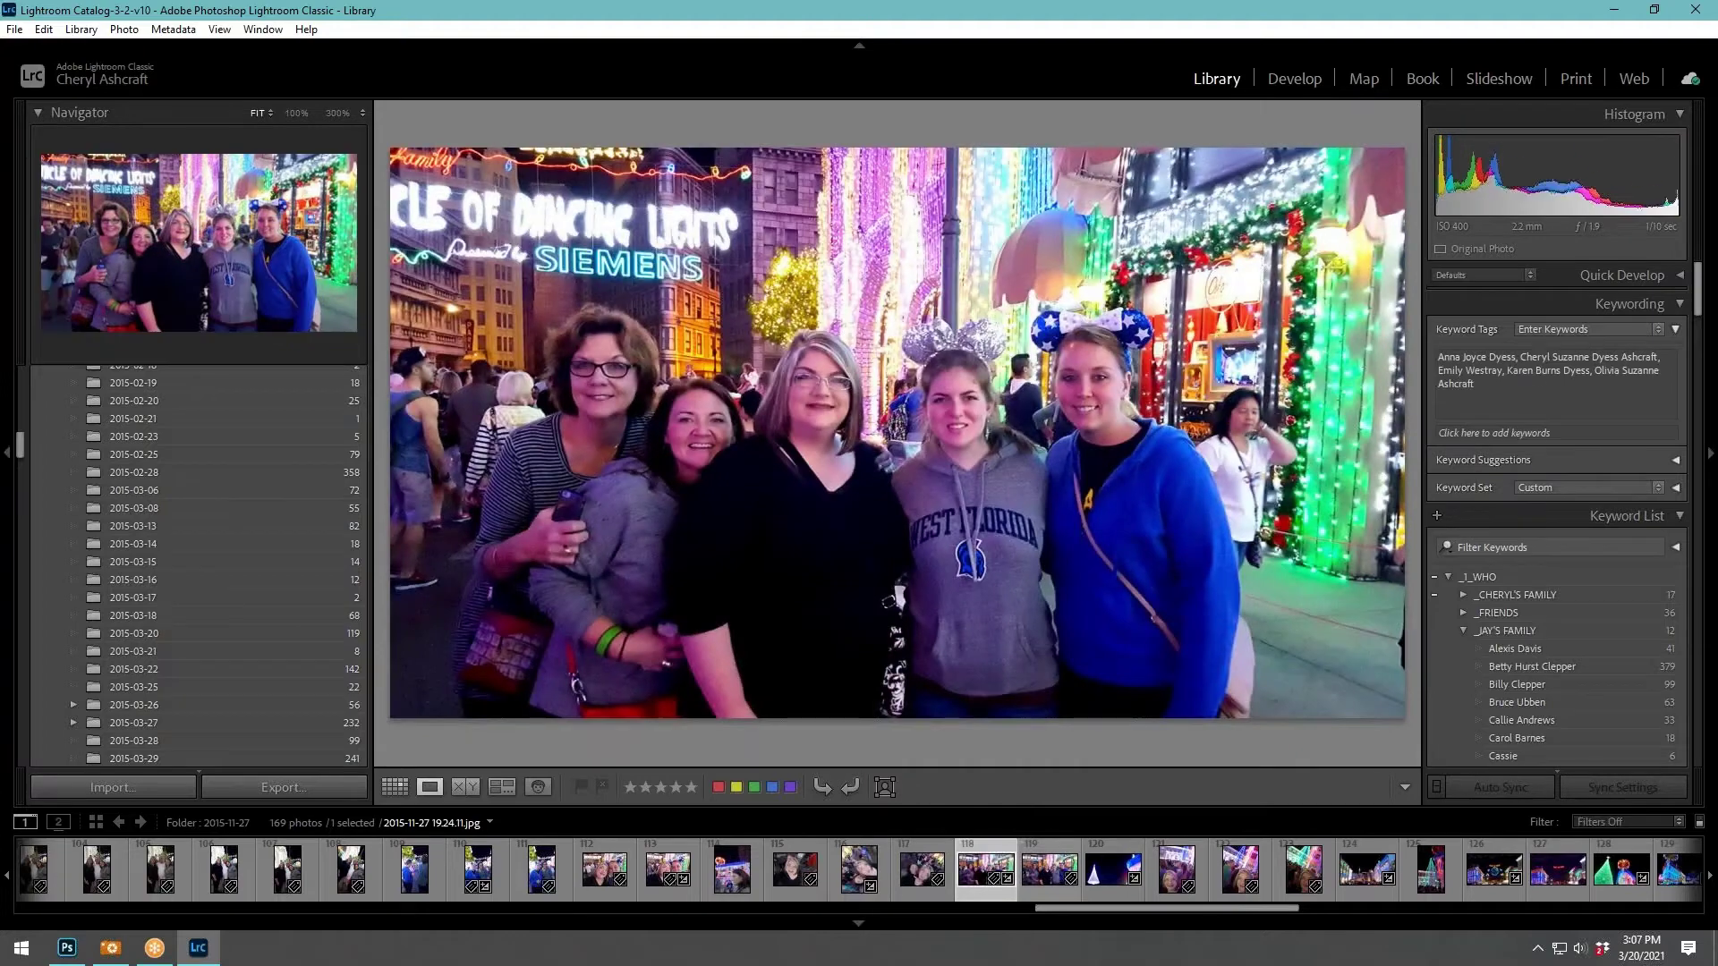
click(1049, 894)
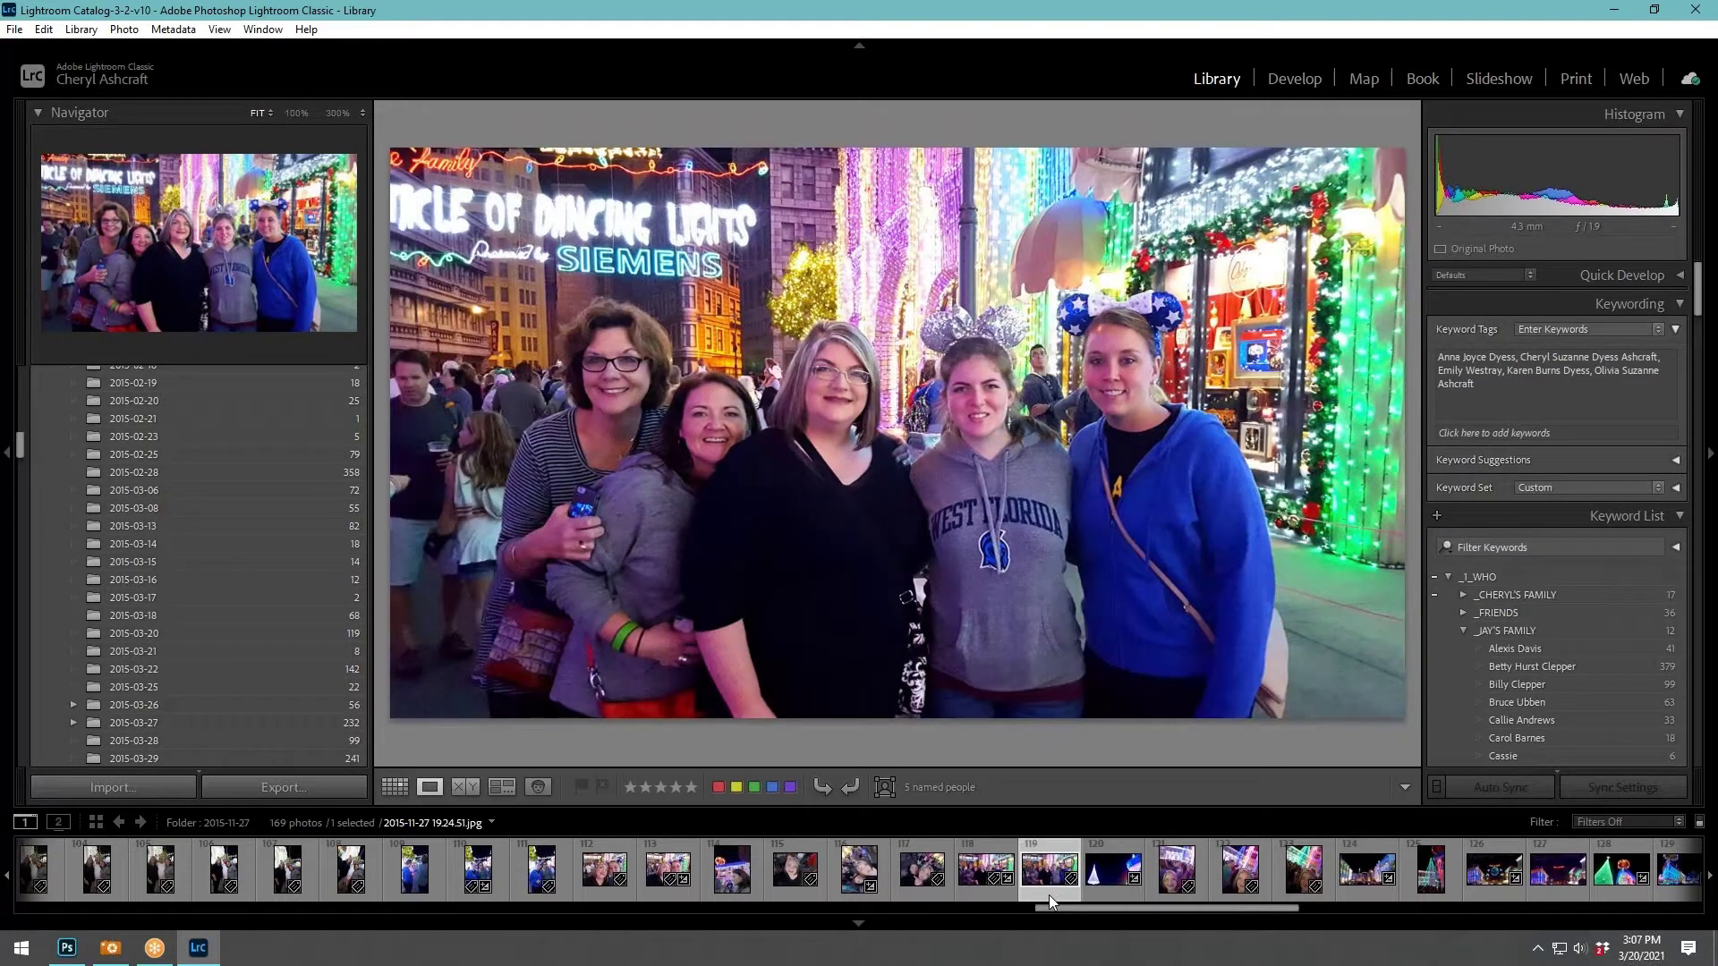
click(1111, 895)
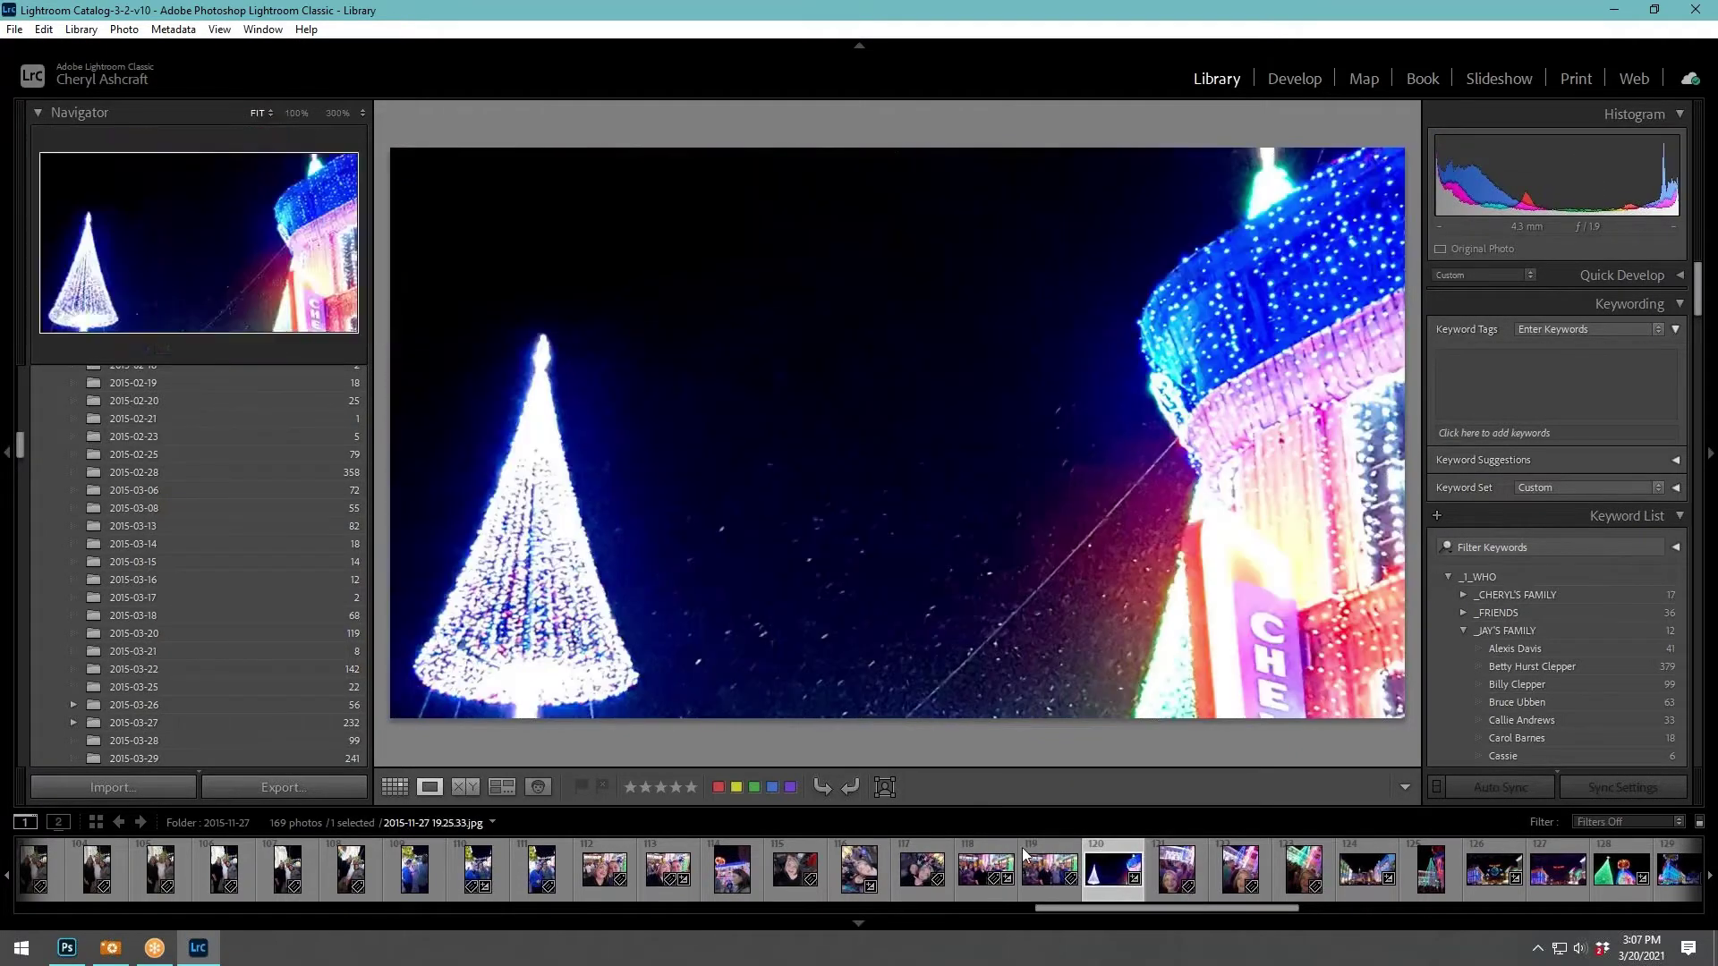
Return to the purple-labelled building lights and selfie photos and compare them with the unlabelled three-person portrait beside them.
scroll(810, 876, up, 10)
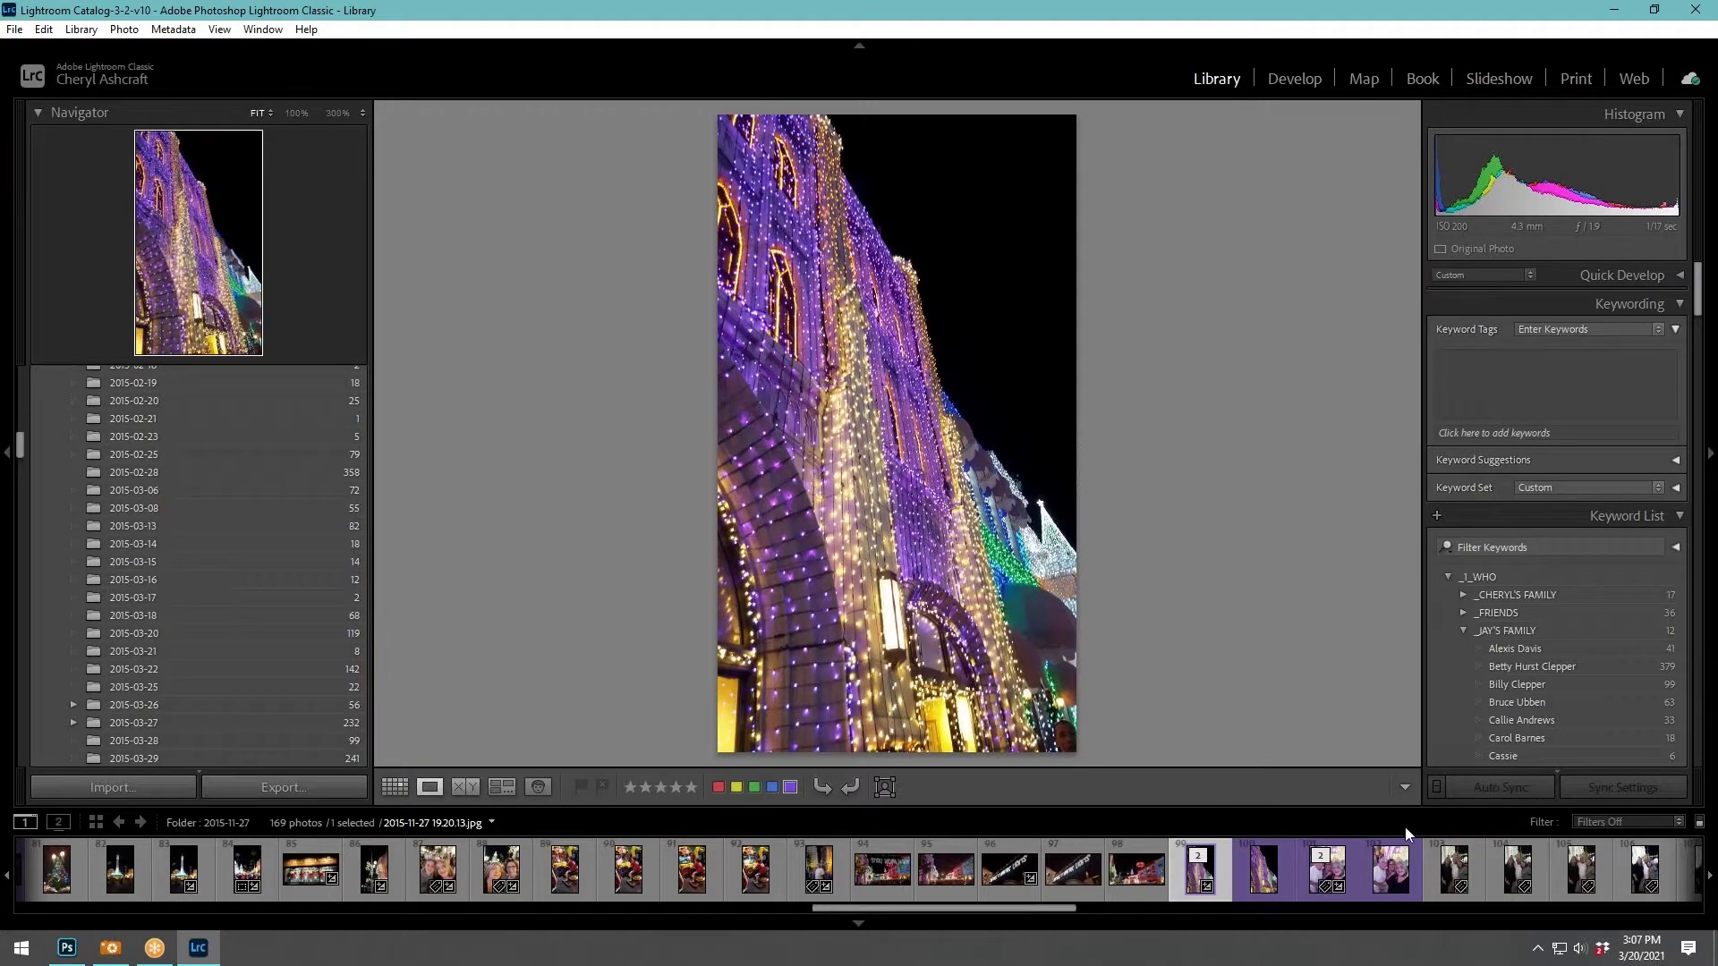
click(1299, 871)
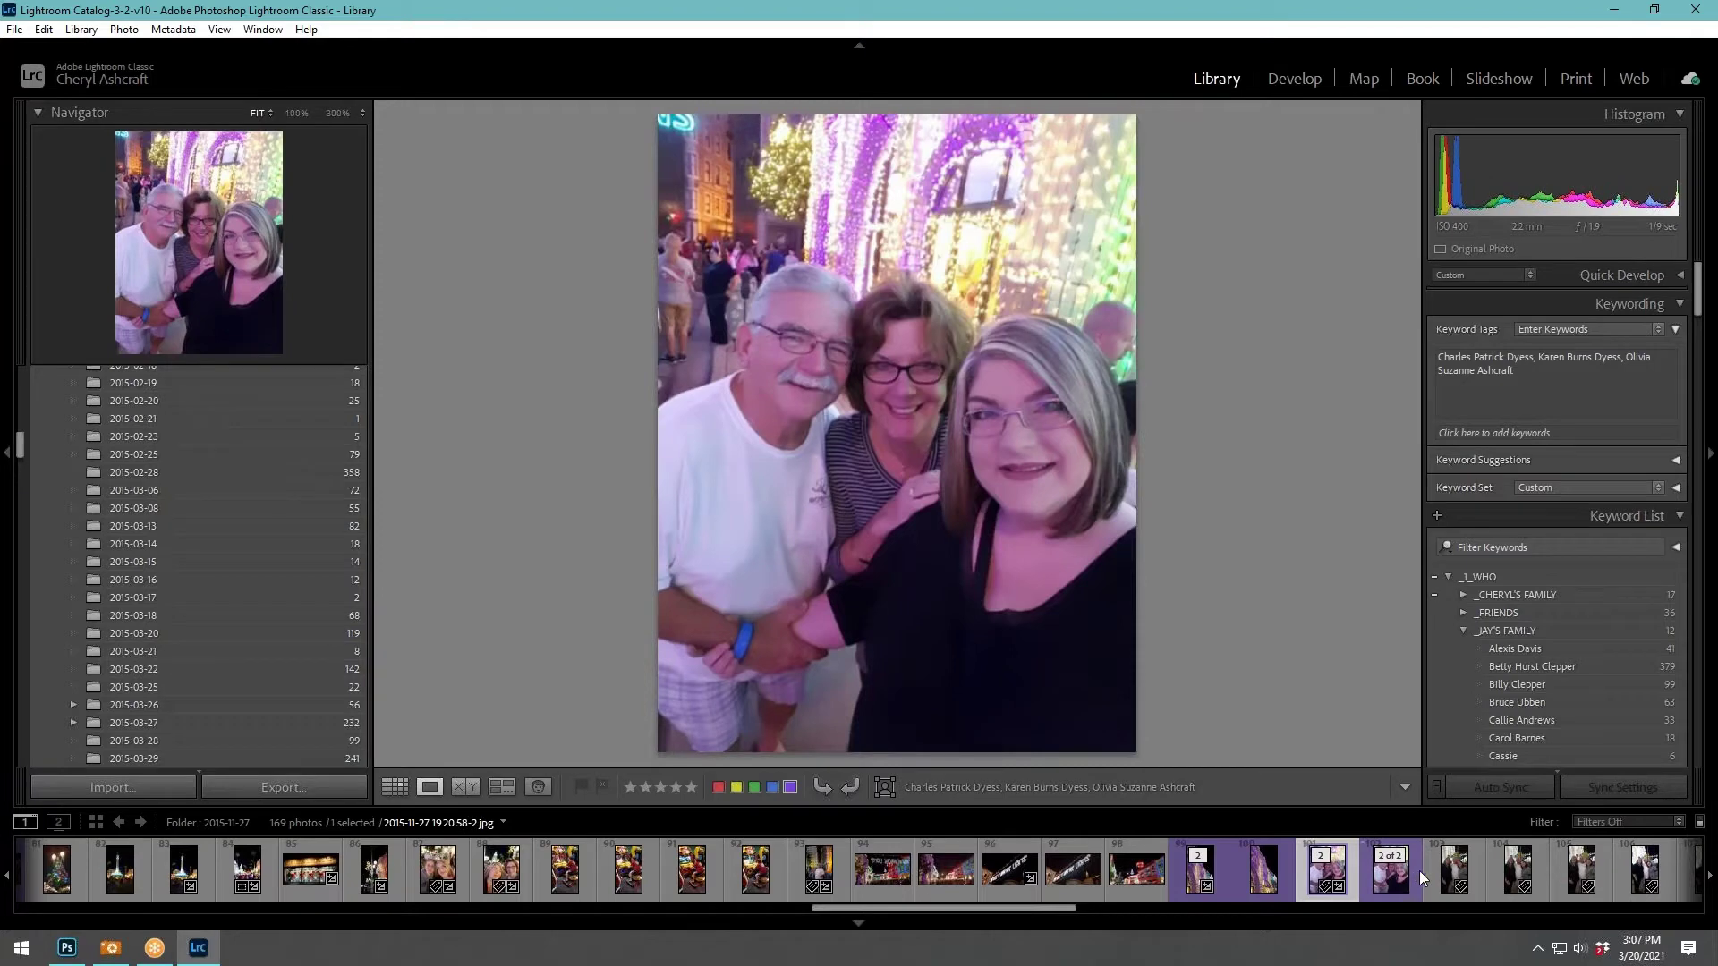
click(1281, 867)
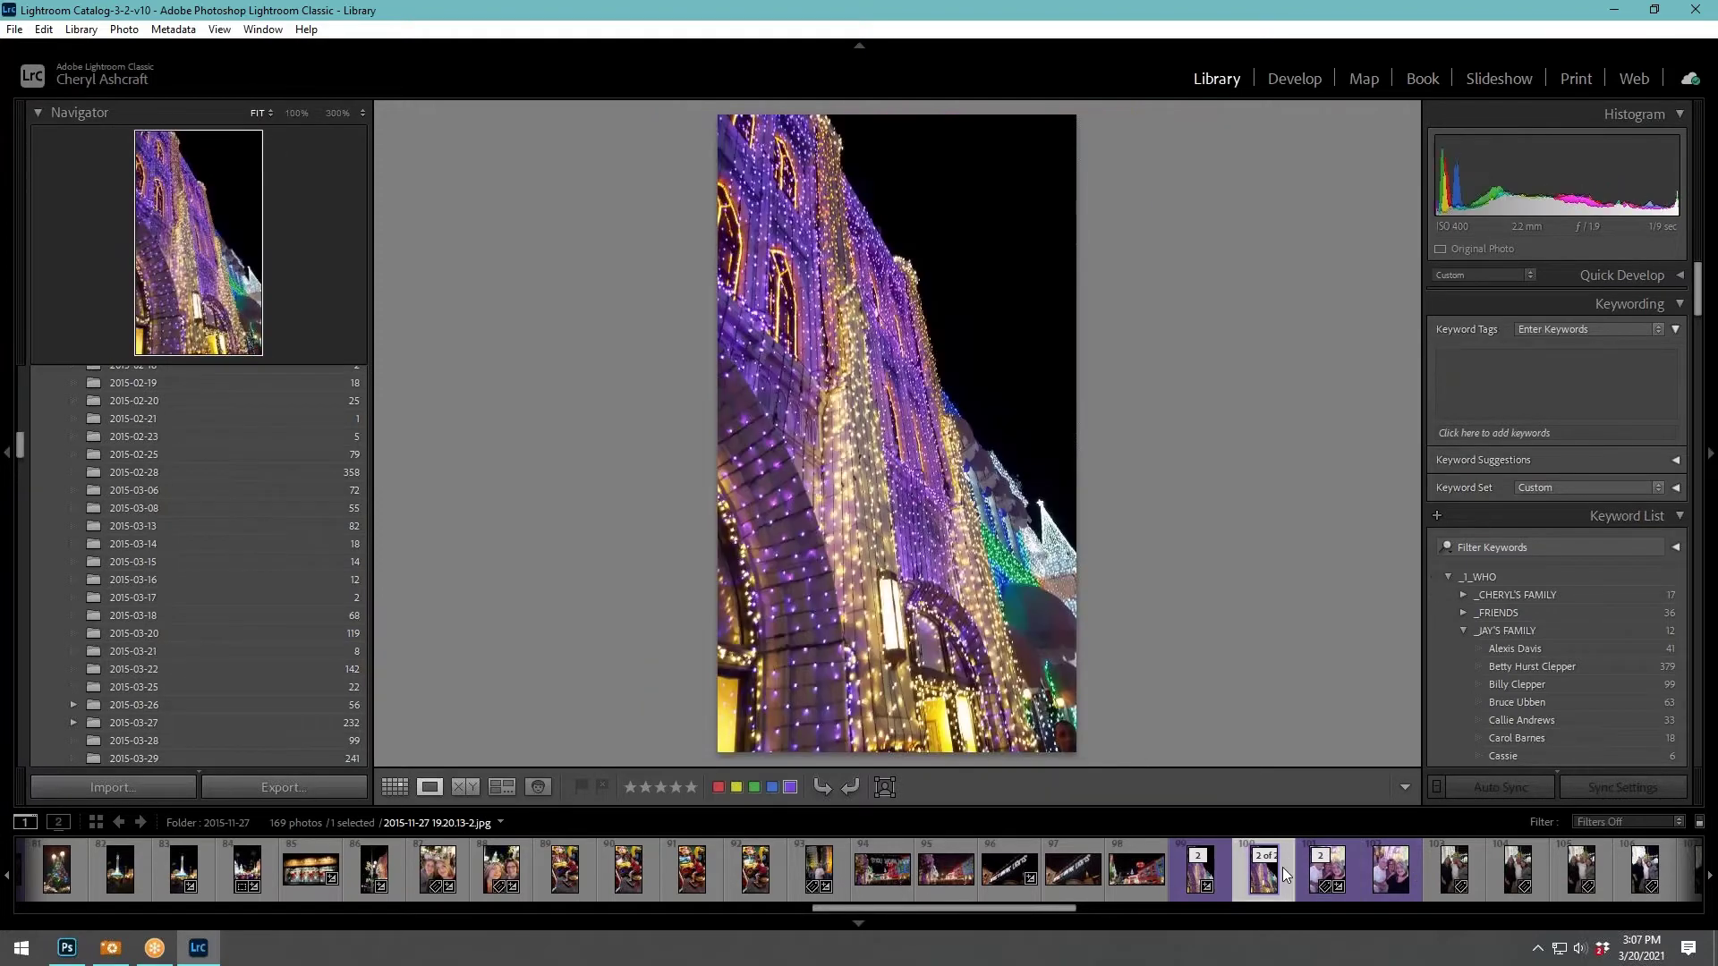
click(1333, 864)
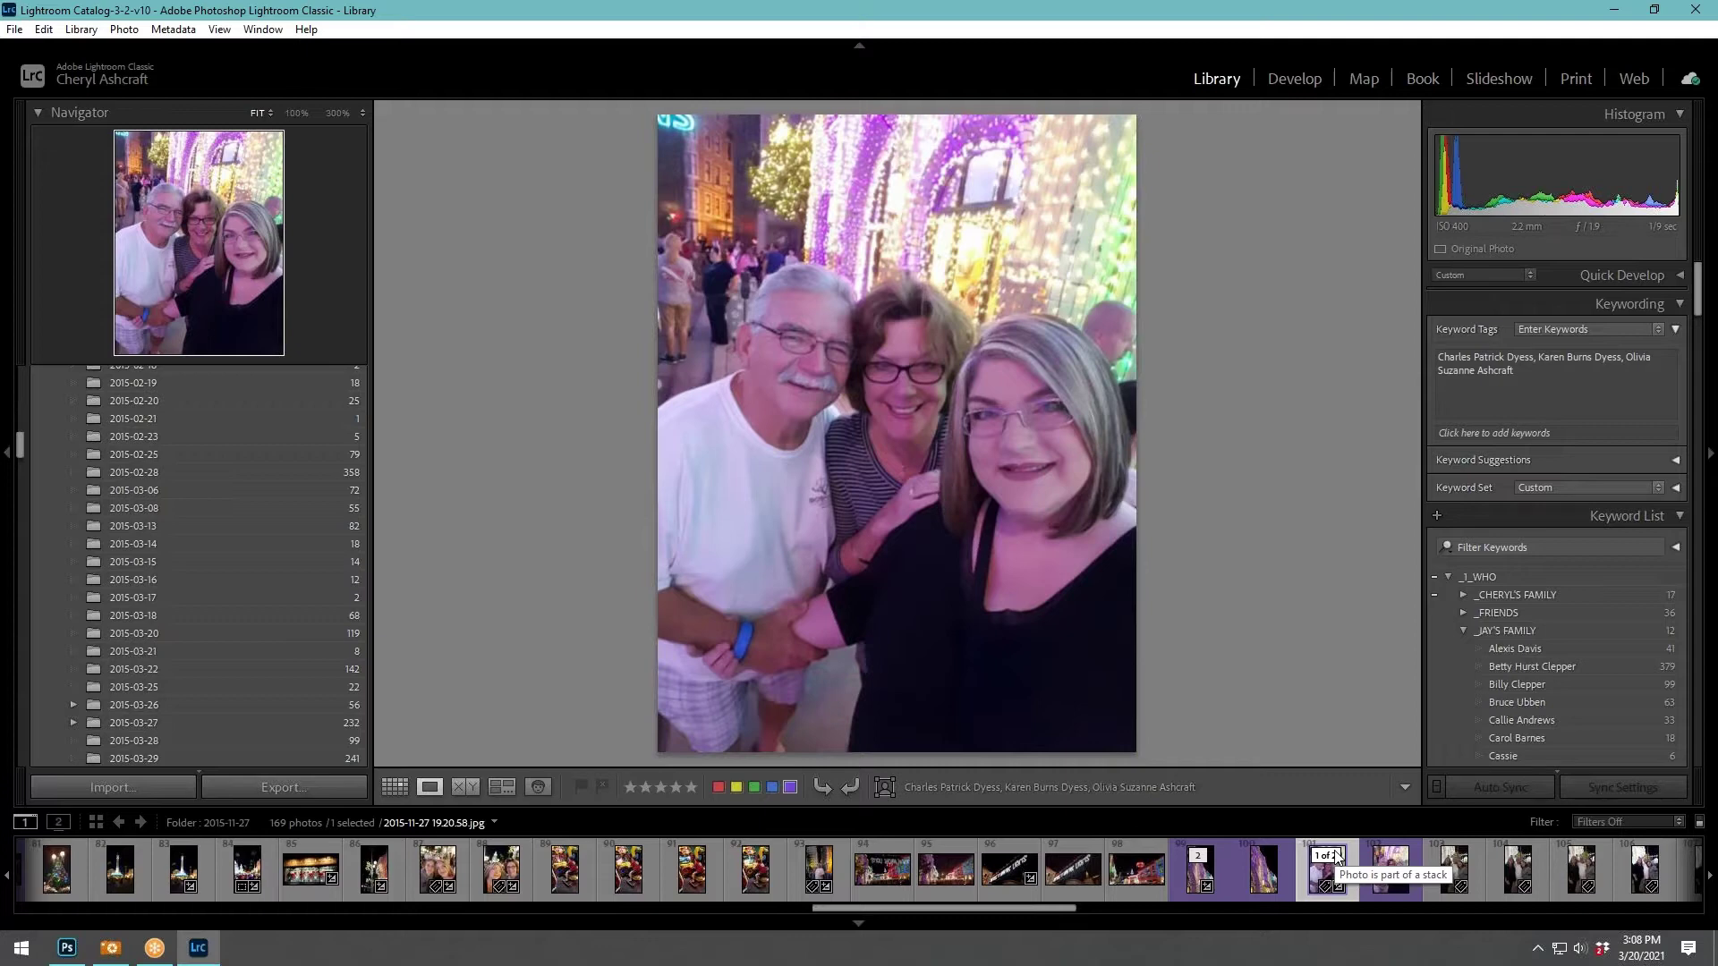
click(1478, 869)
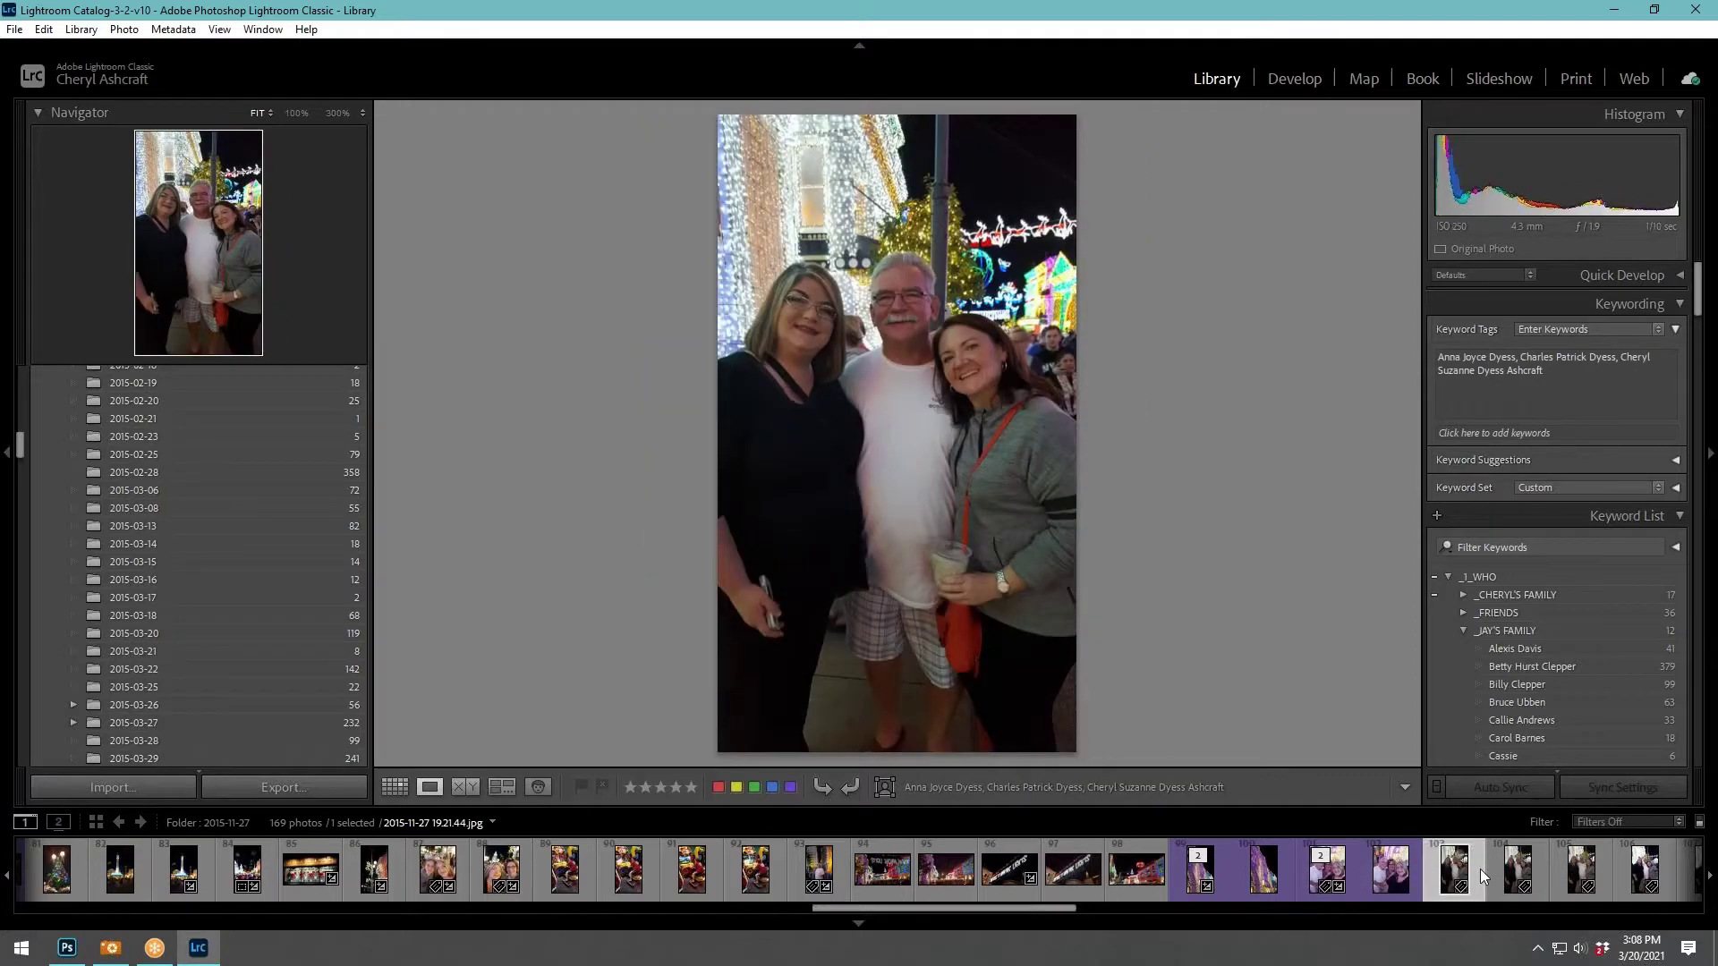
Examine the crowd selfies, the street scene, the Peace on Earth globe shots and the green tree beside the carousel lights.
scroll(1480, 868, down, 5)
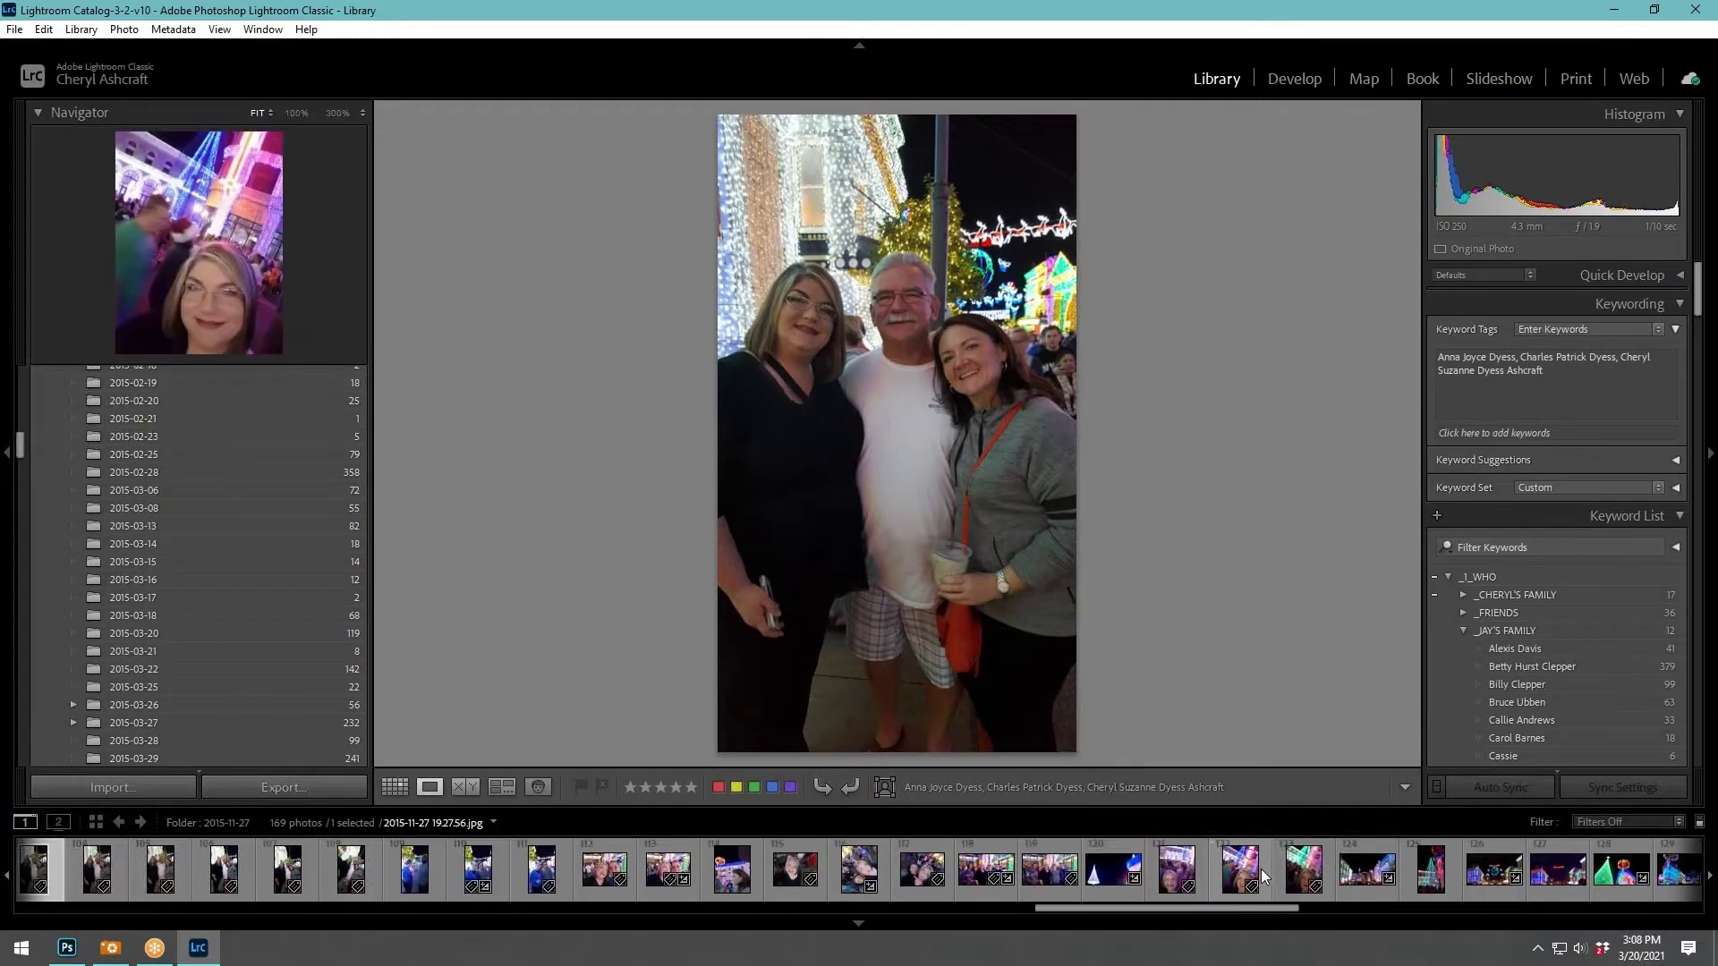
click(1260, 867)
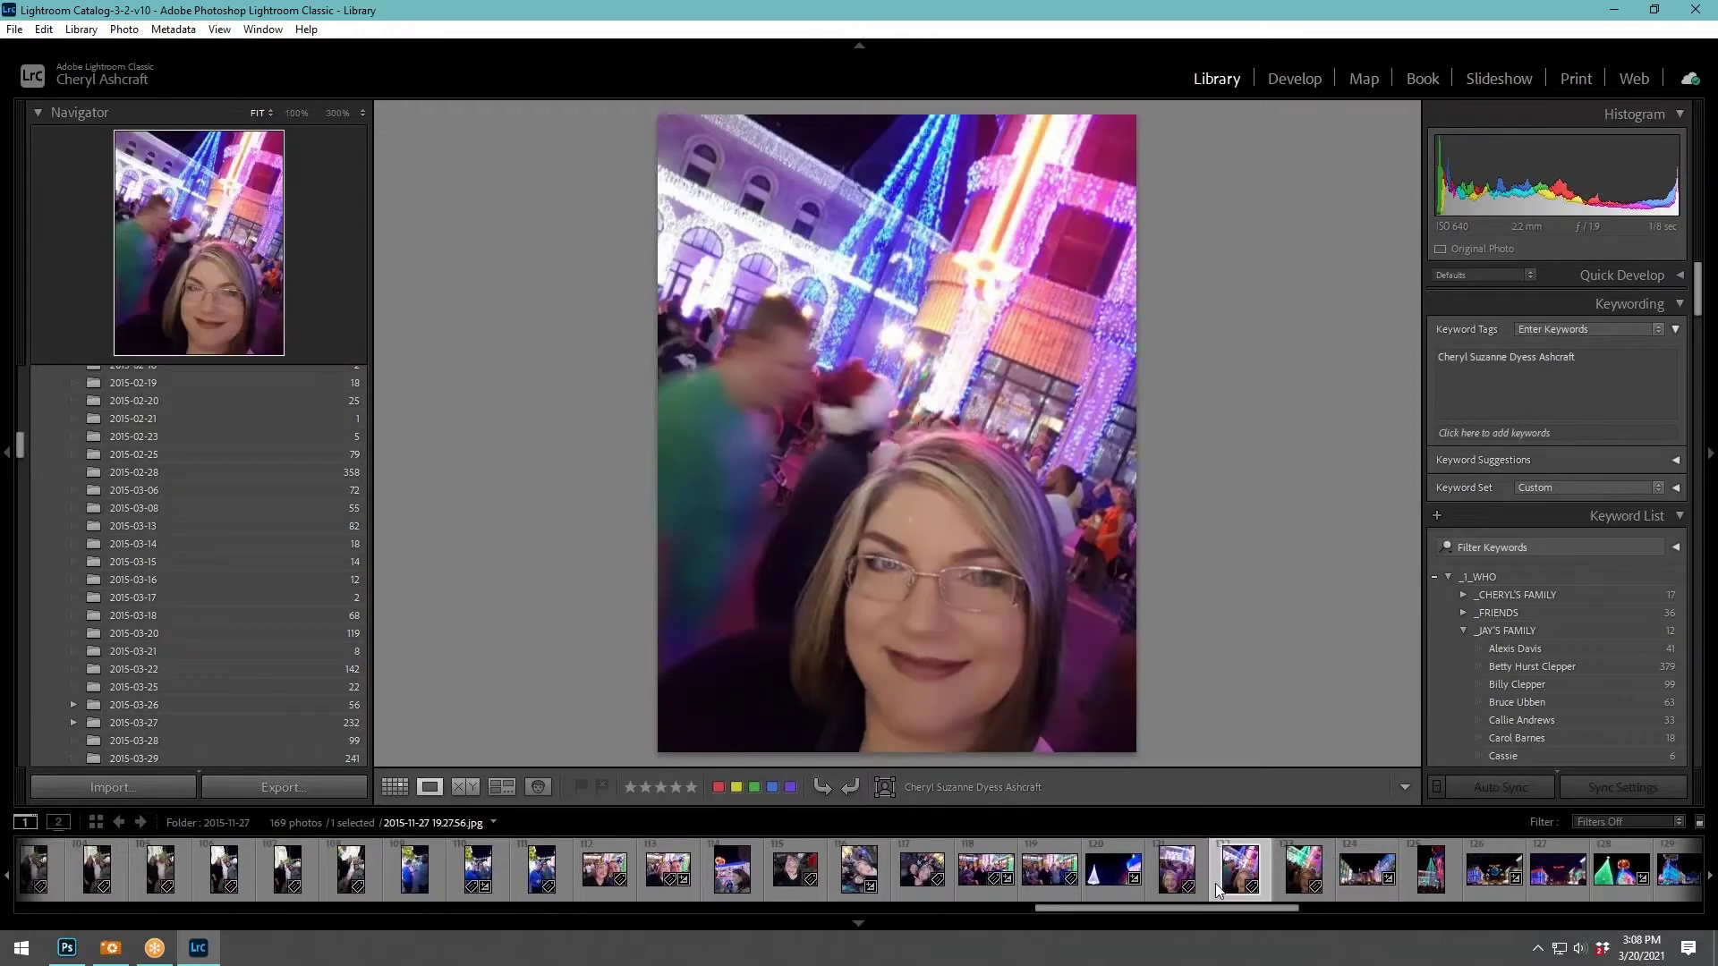
click(1203, 862)
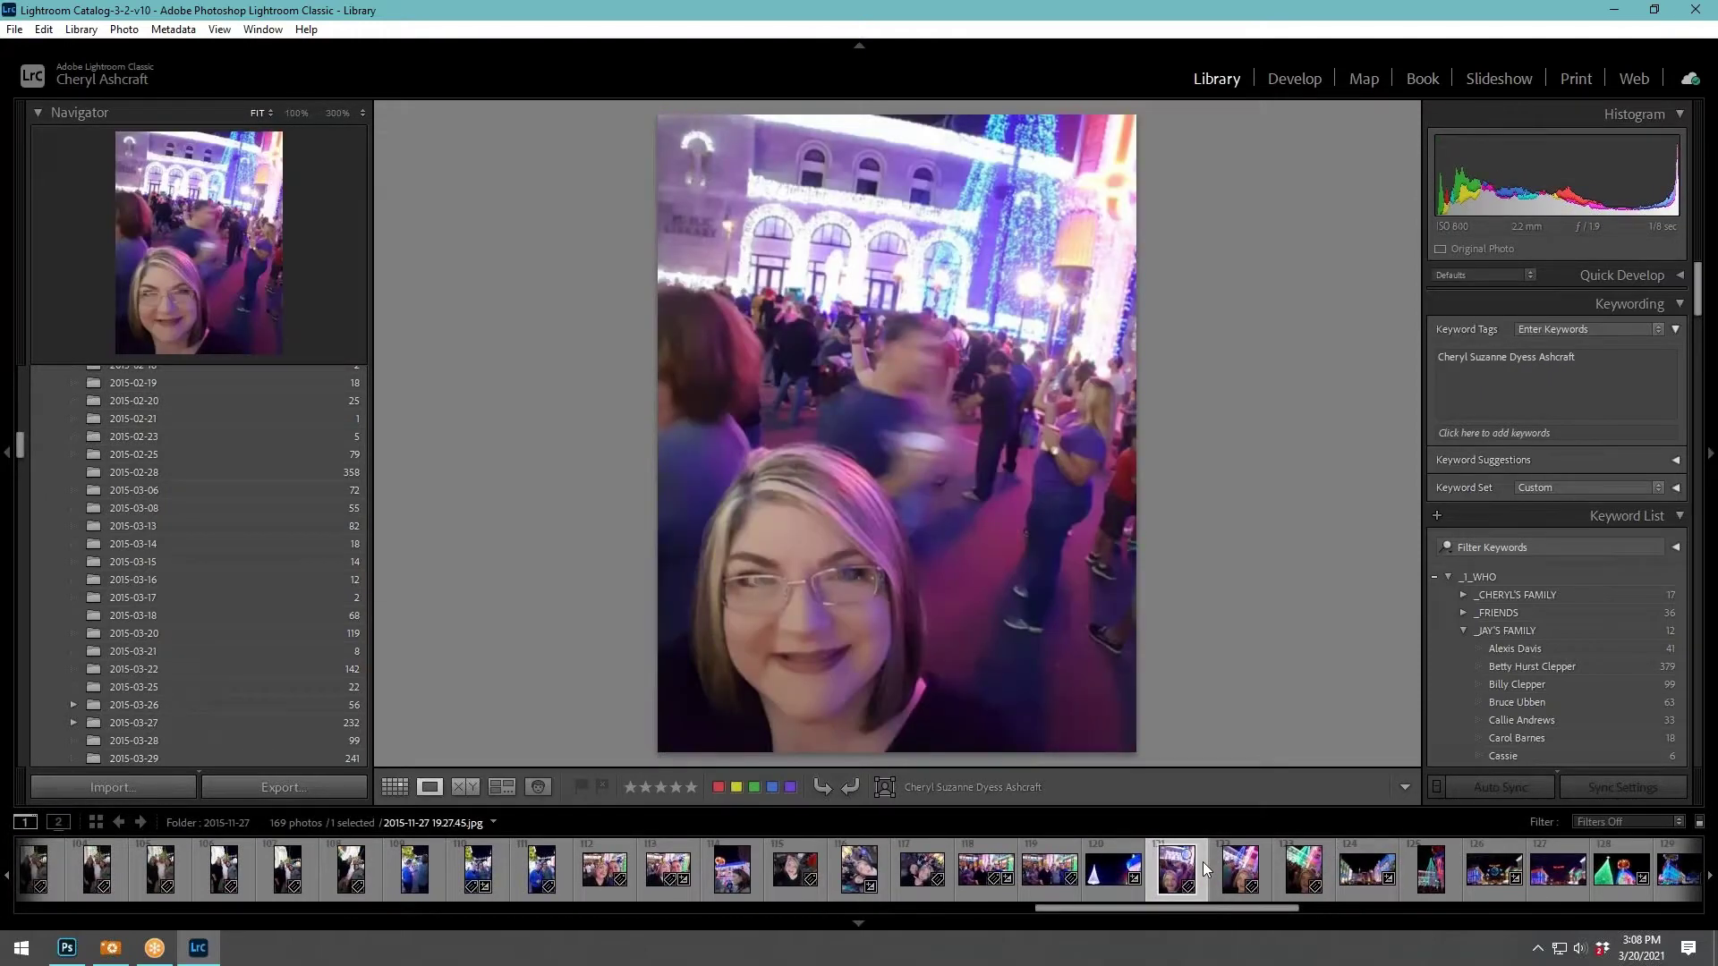
click(1380, 898)
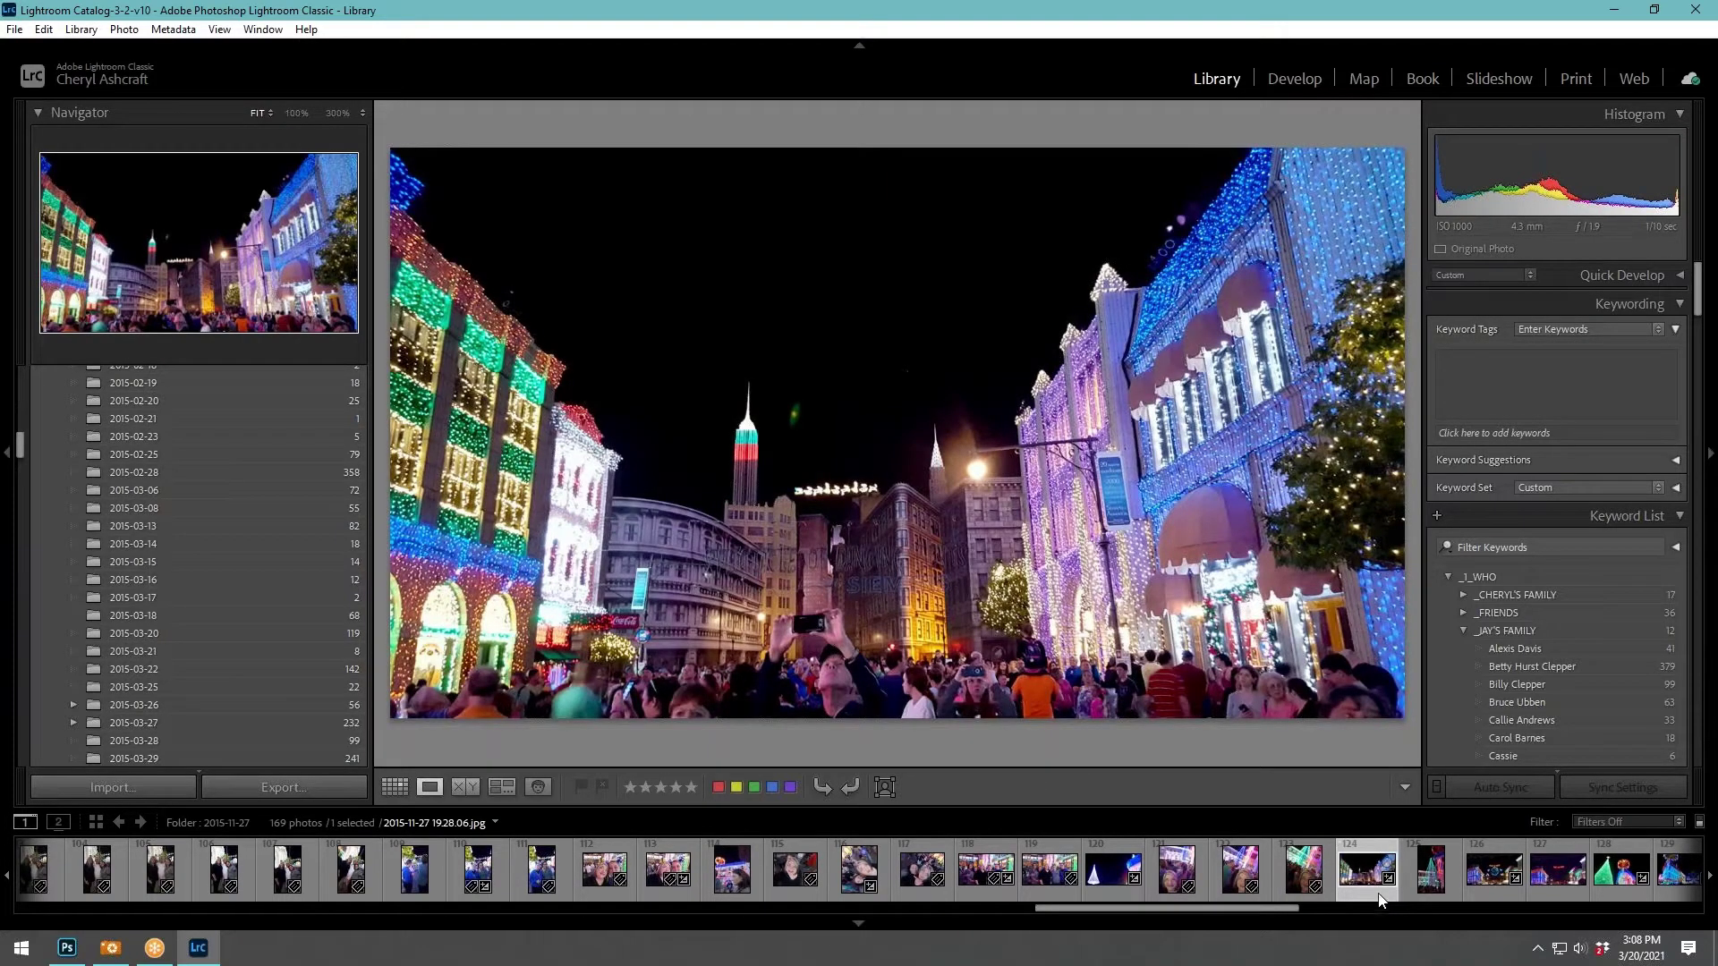
click(1451, 871)
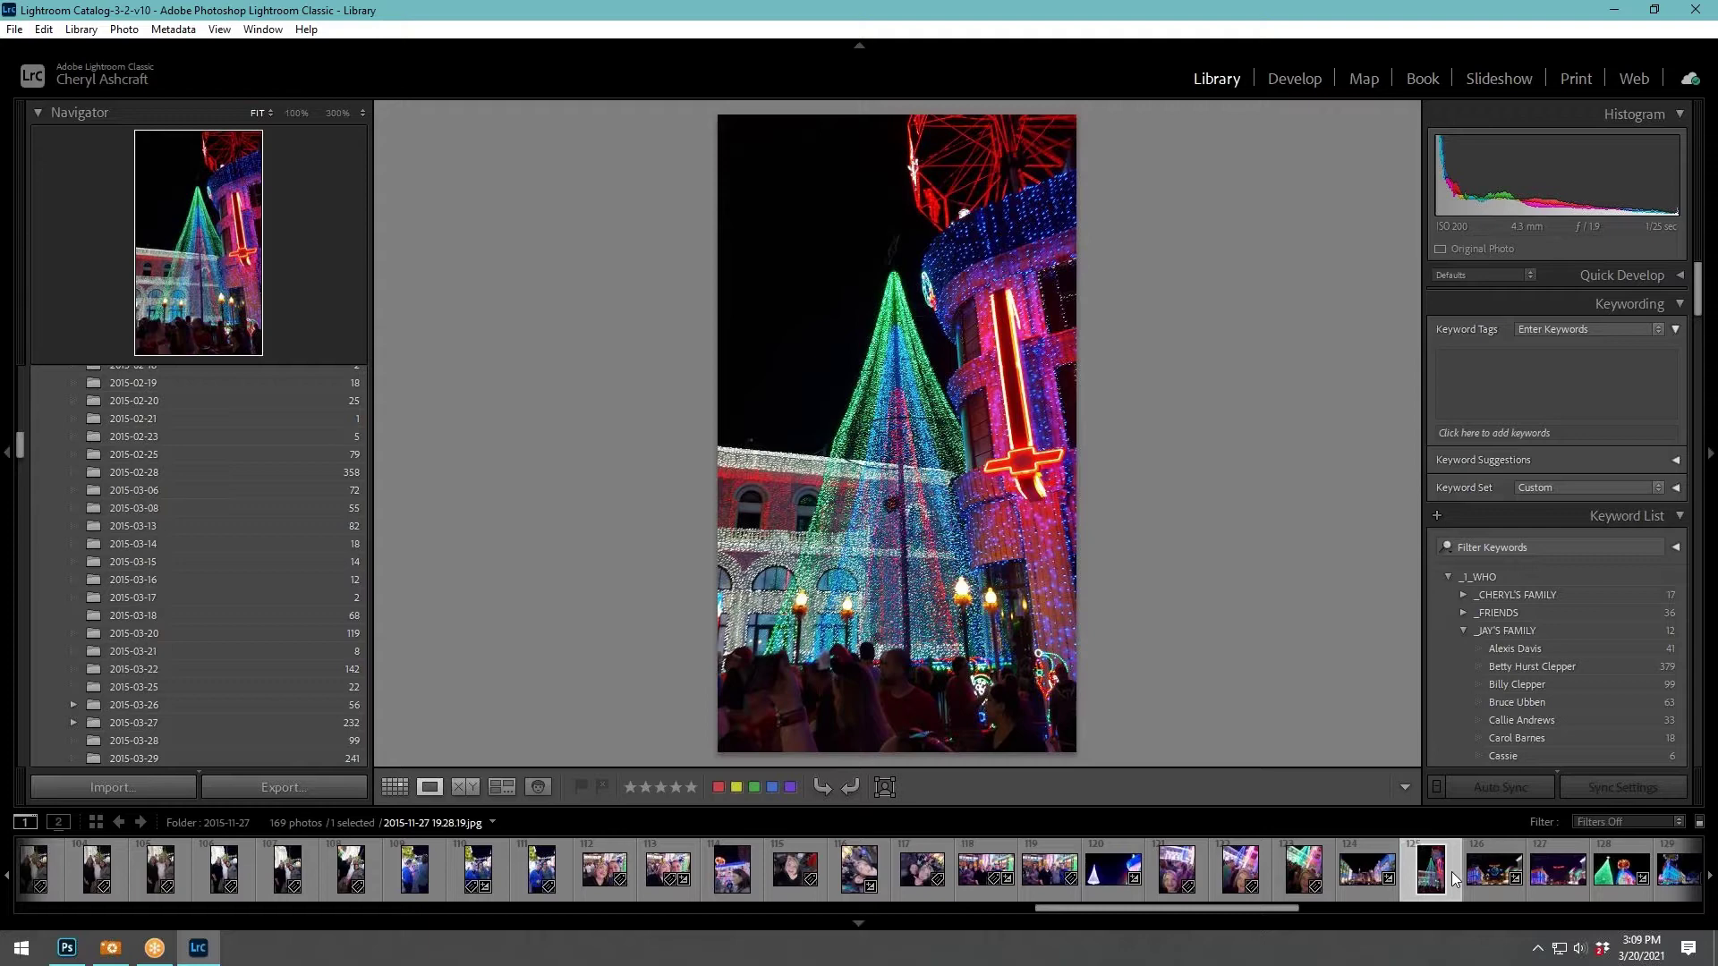
click(1494, 890)
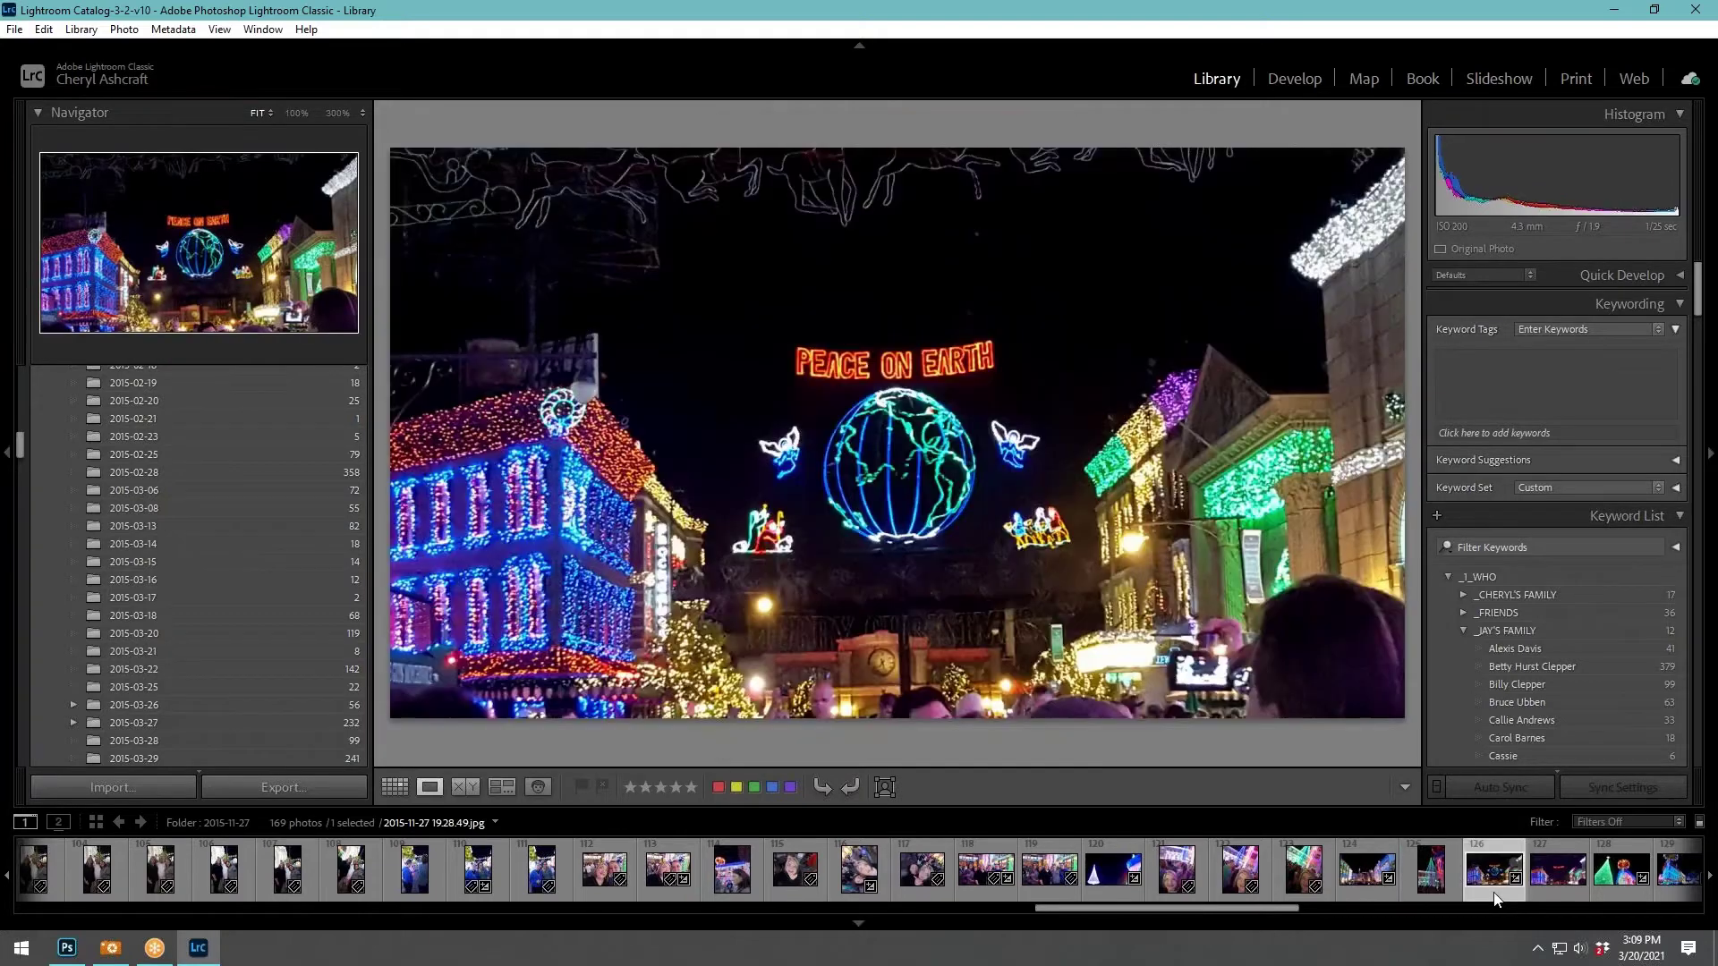
click(1554, 900)
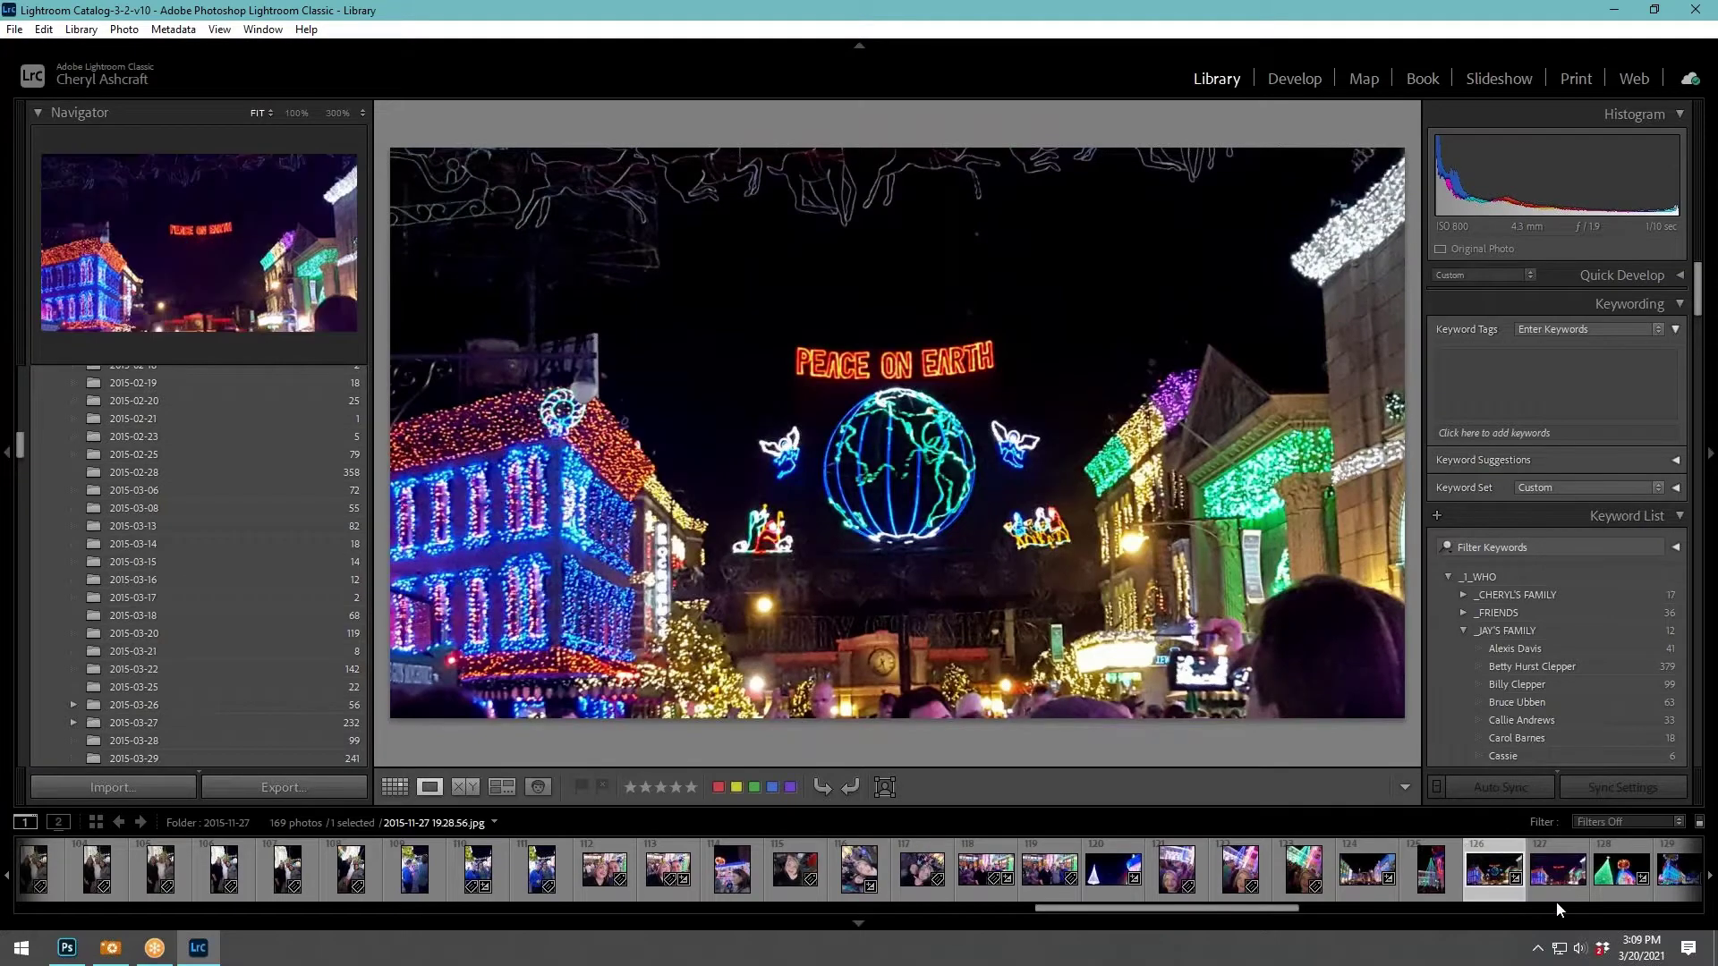
click(1628, 891)
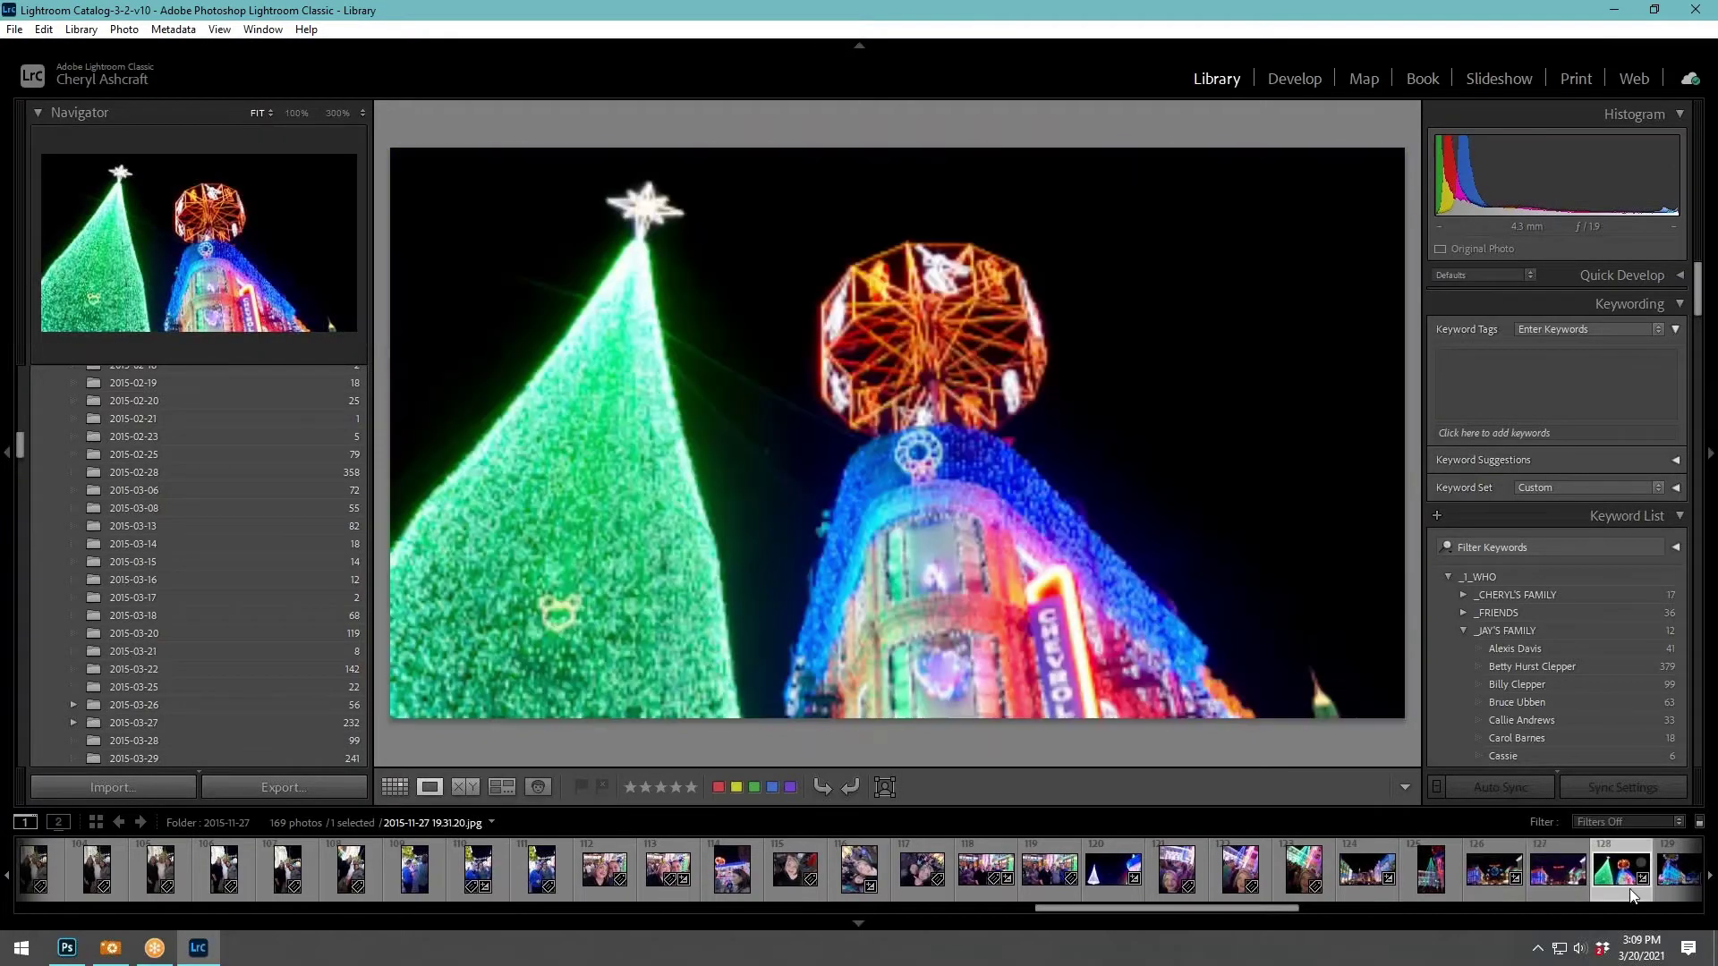
Examine the Merry Christmas street shots, the Spectacle of Dancing Lights sign and the green Christmas tree photos.
scroll(1629, 889, down, 5)
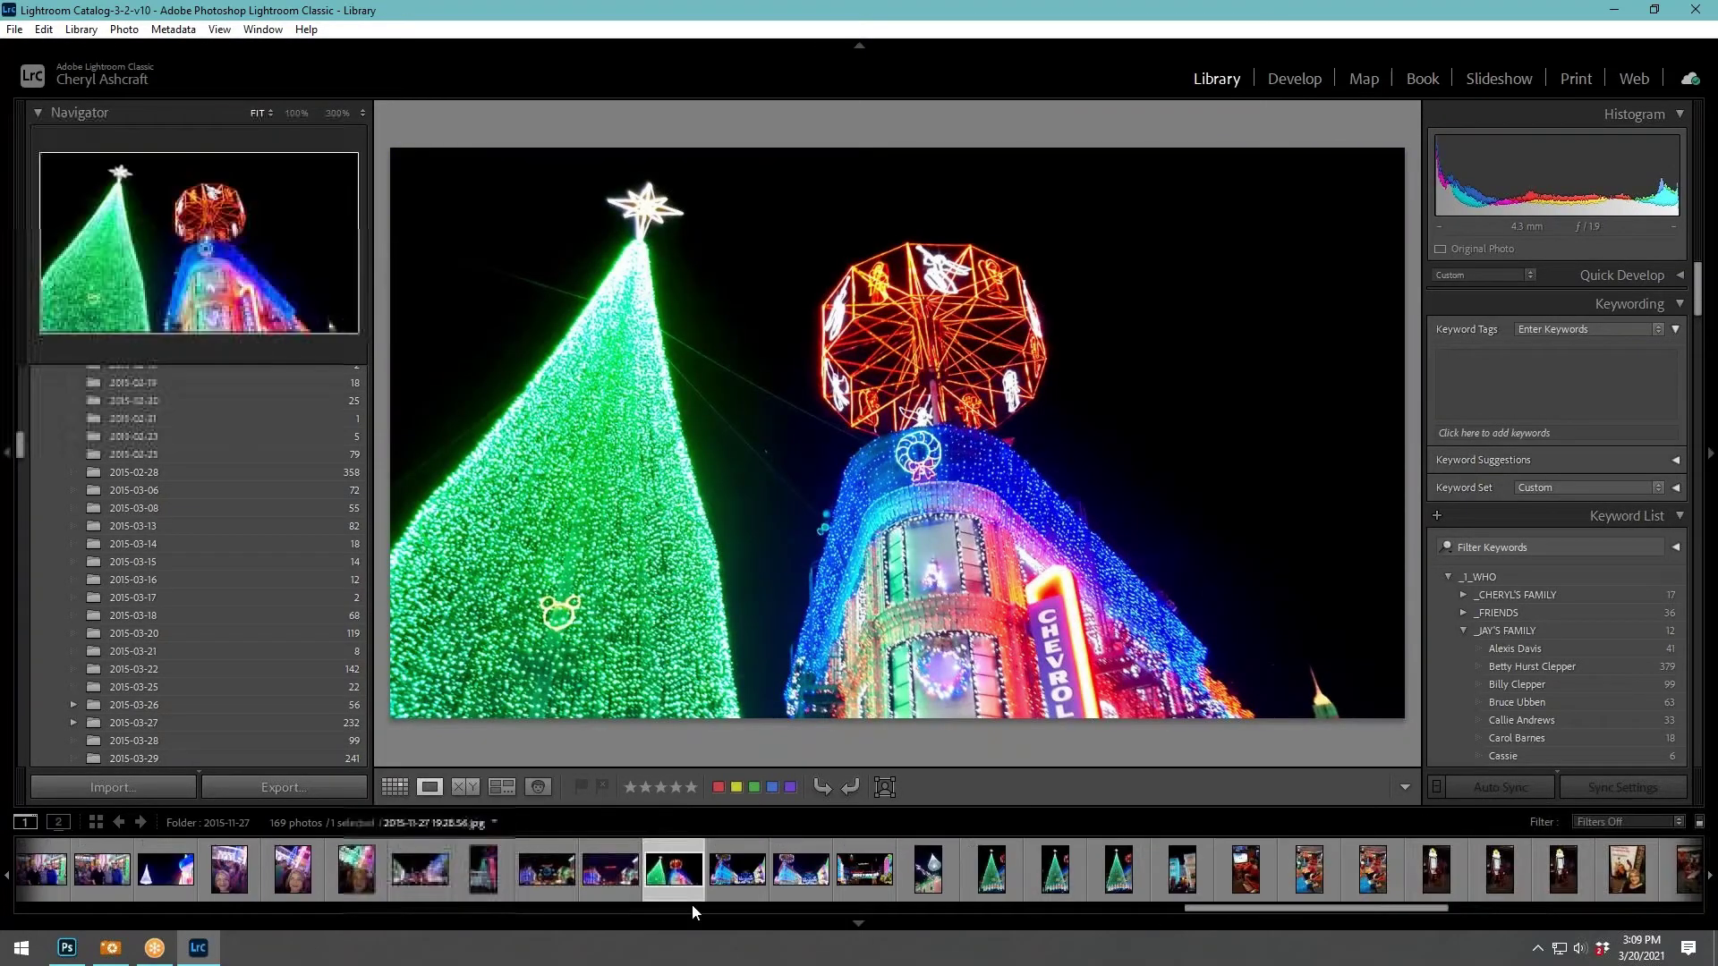
click(737, 890)
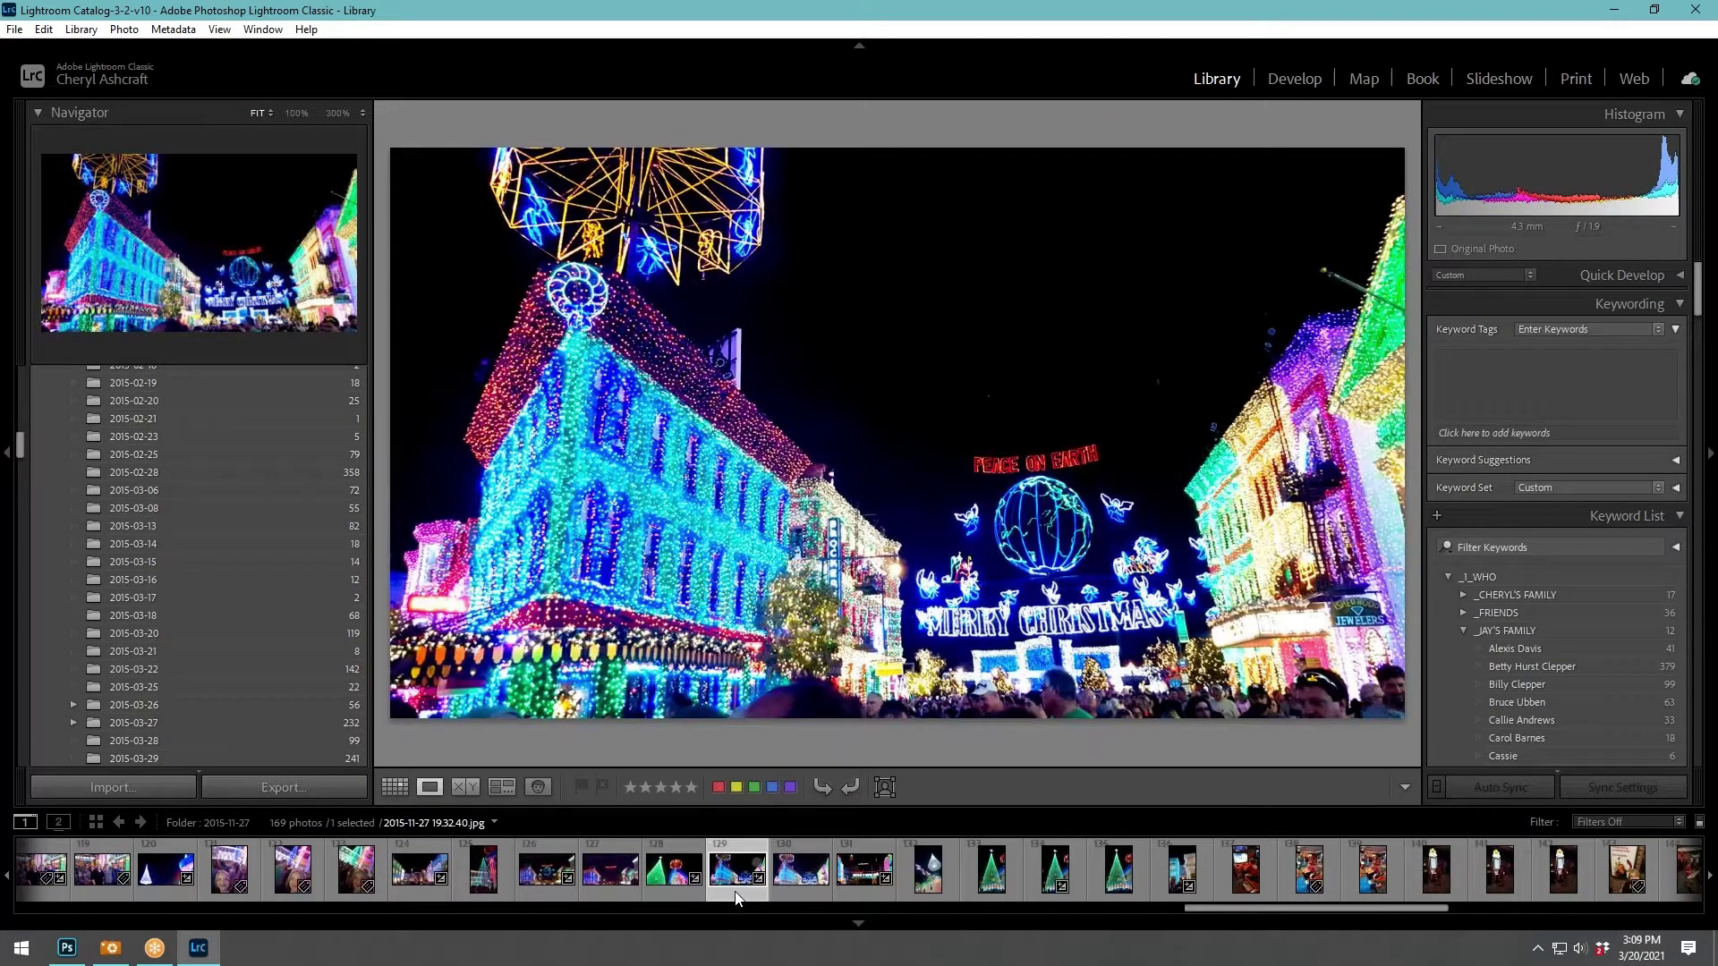
click(814, 889)
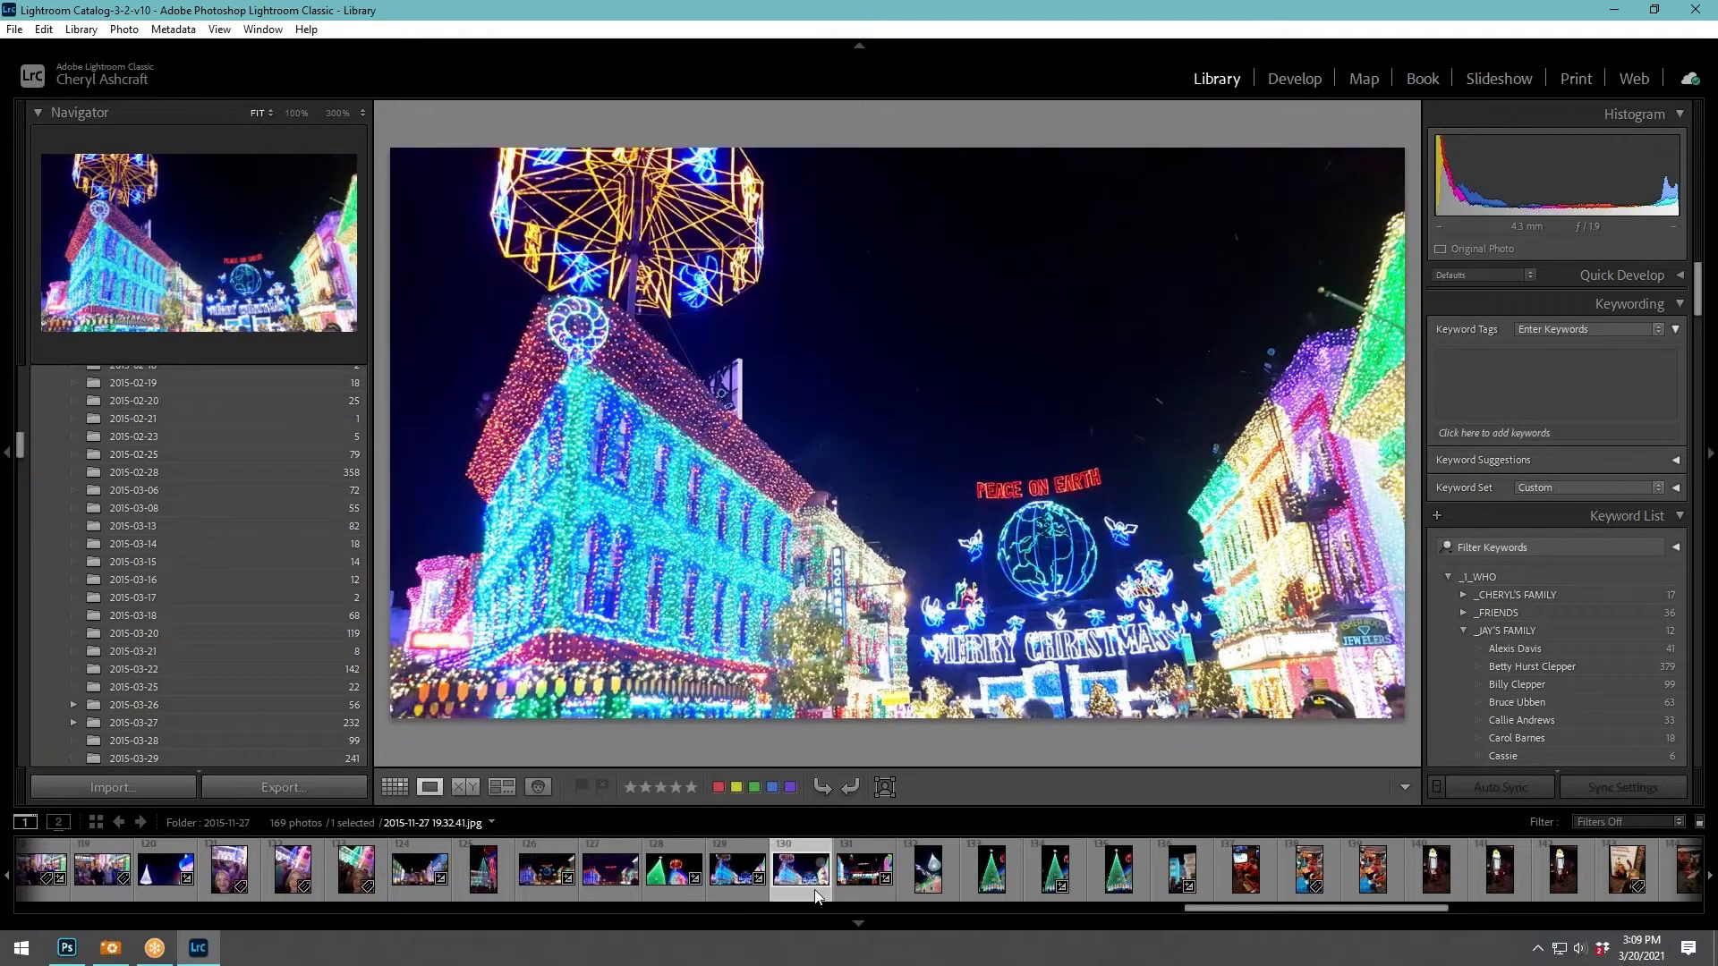
click(862, 889)
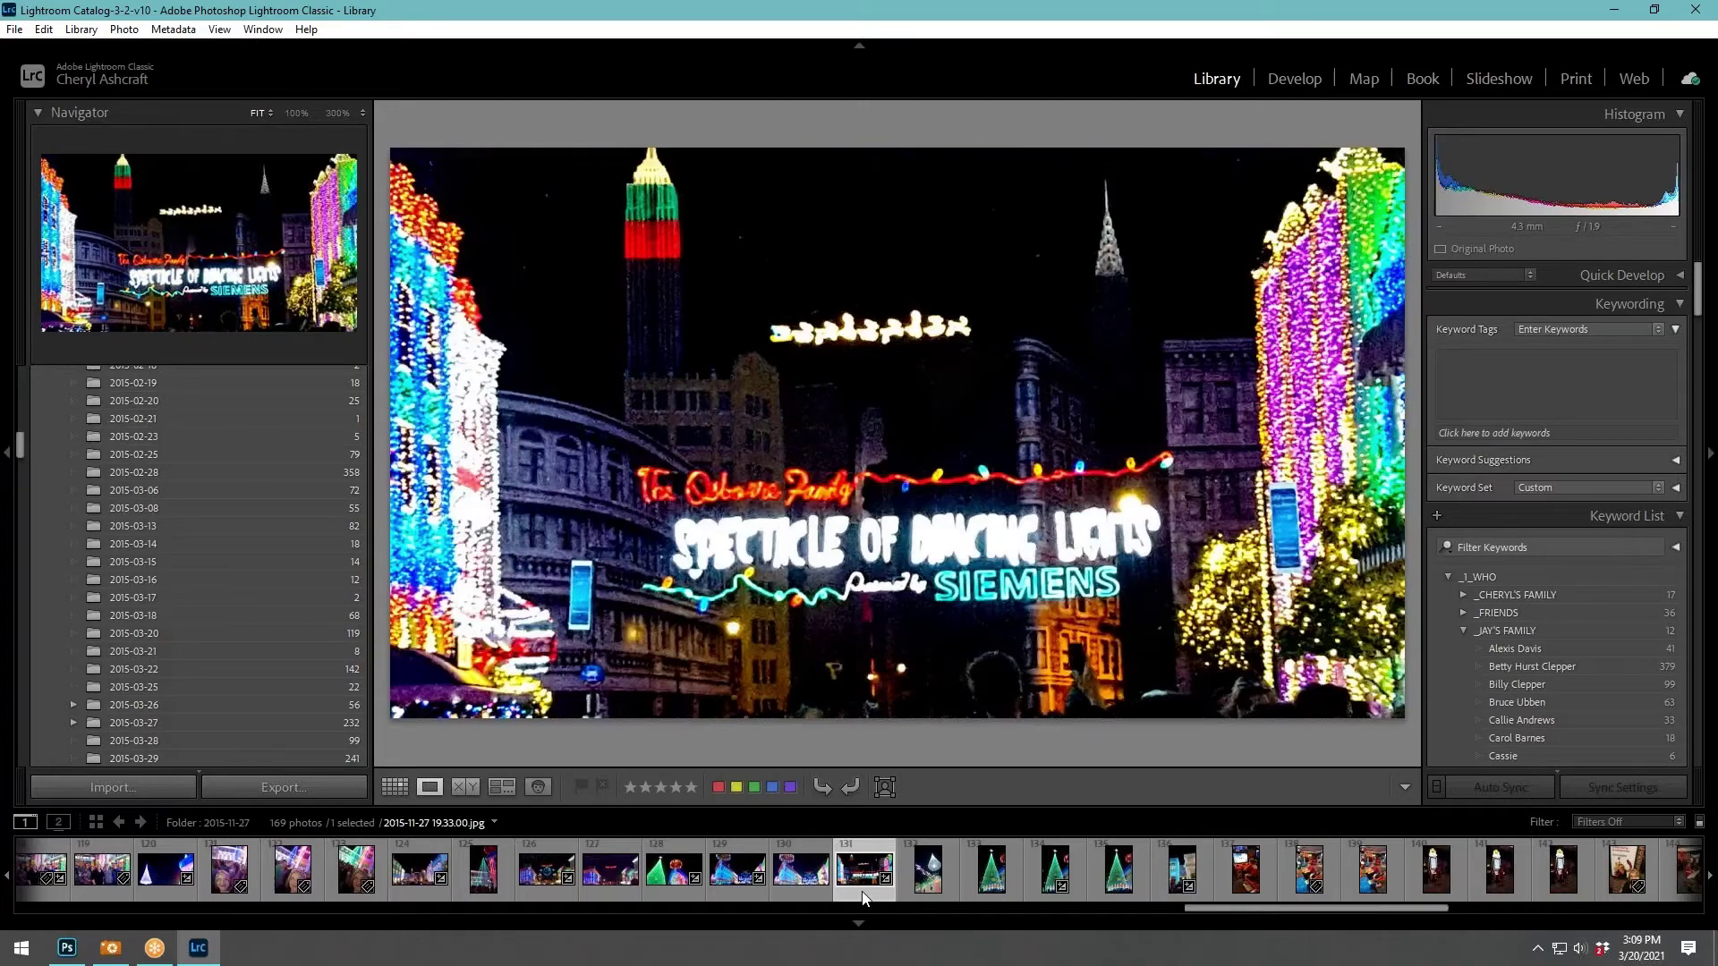
click(949, 881)
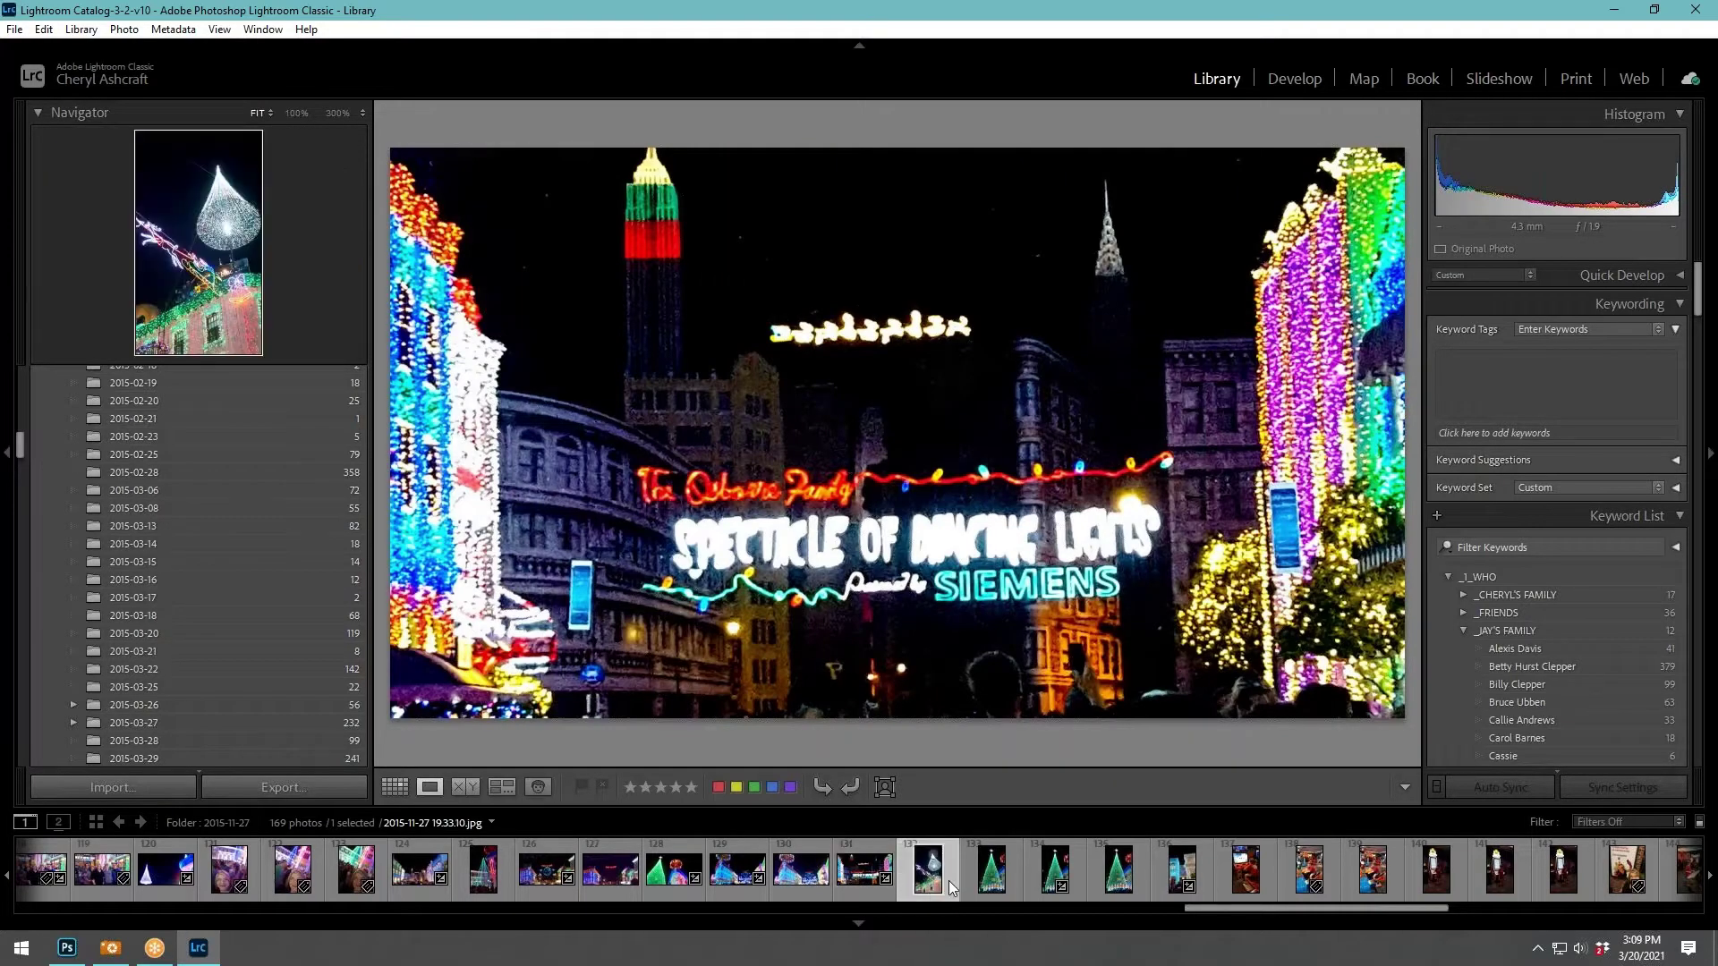
click(1016, 871)
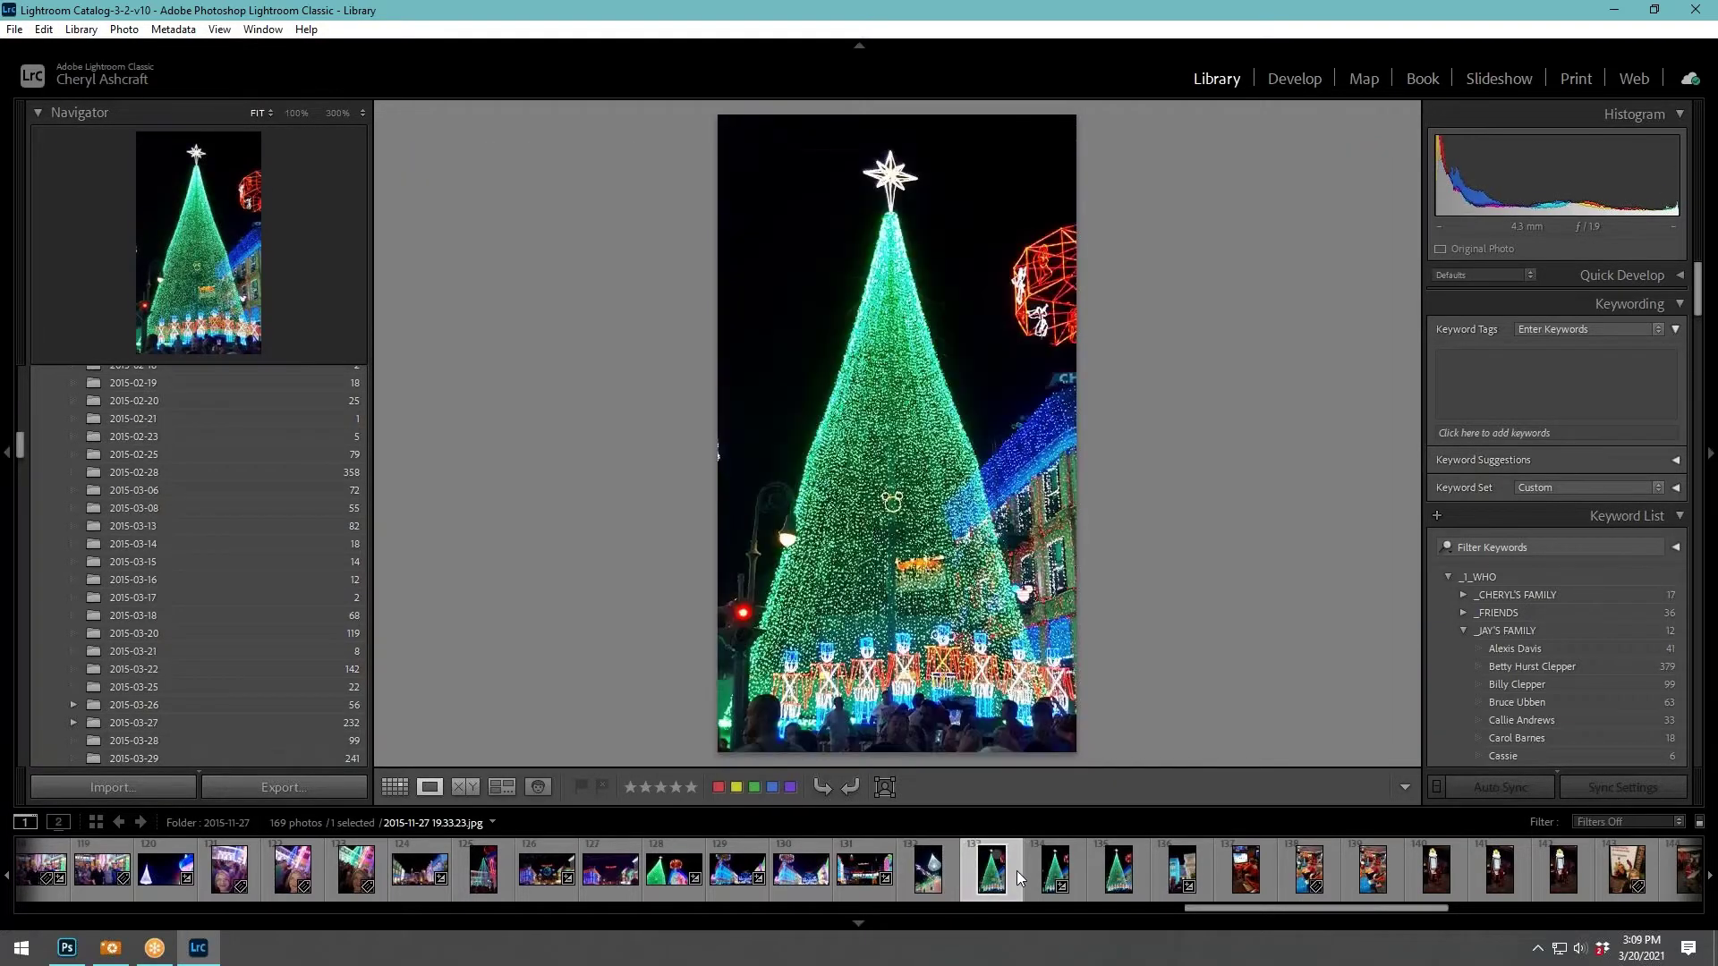
click(1076, 866)
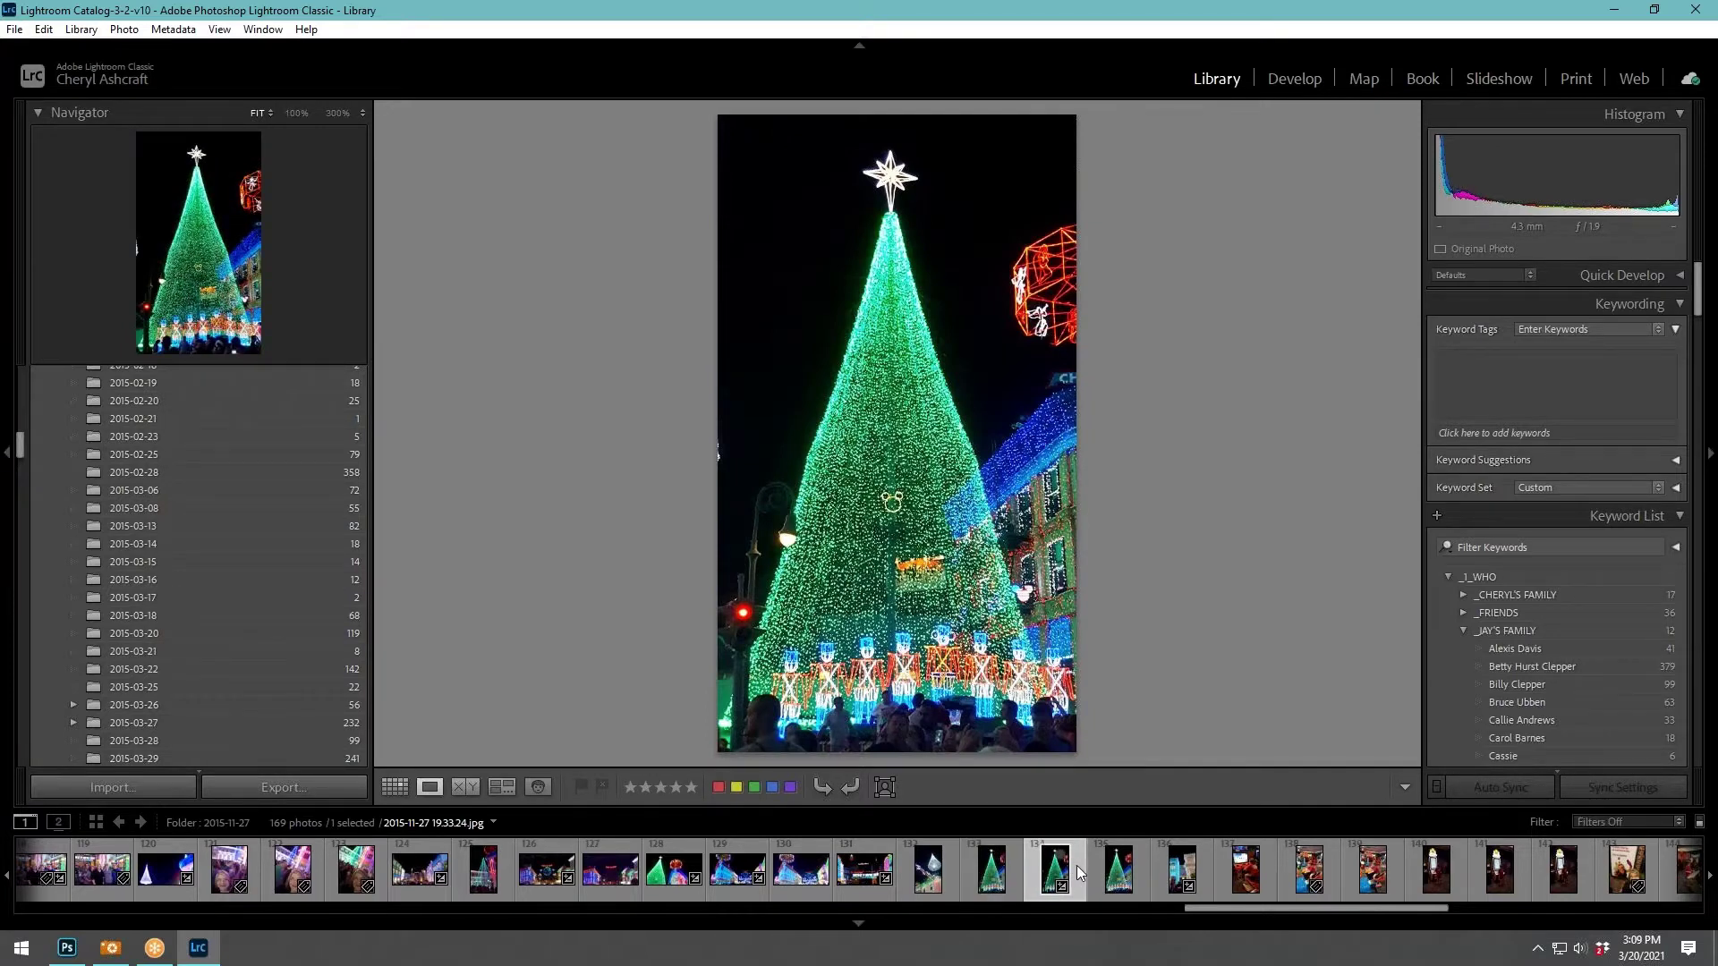
click(1140, 863)
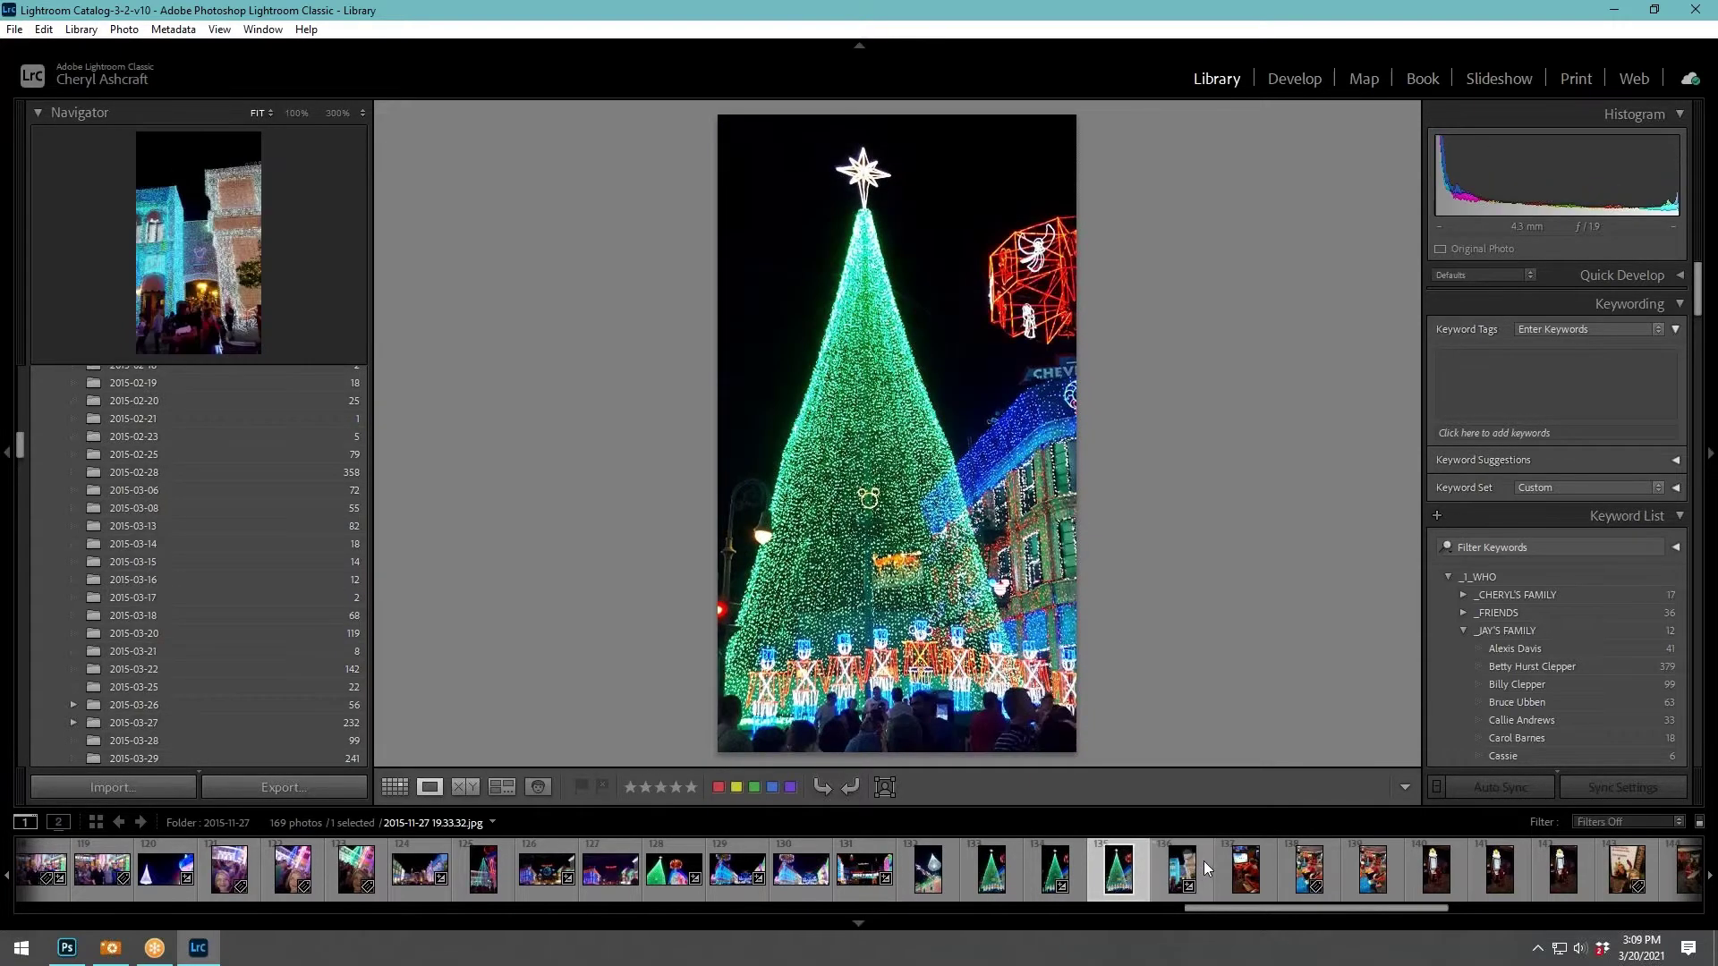
Examine the turquoise building lights, the arcade racing and Doodle Jump photos, and the selfie with the Muppets poster.
click(1204, 860)
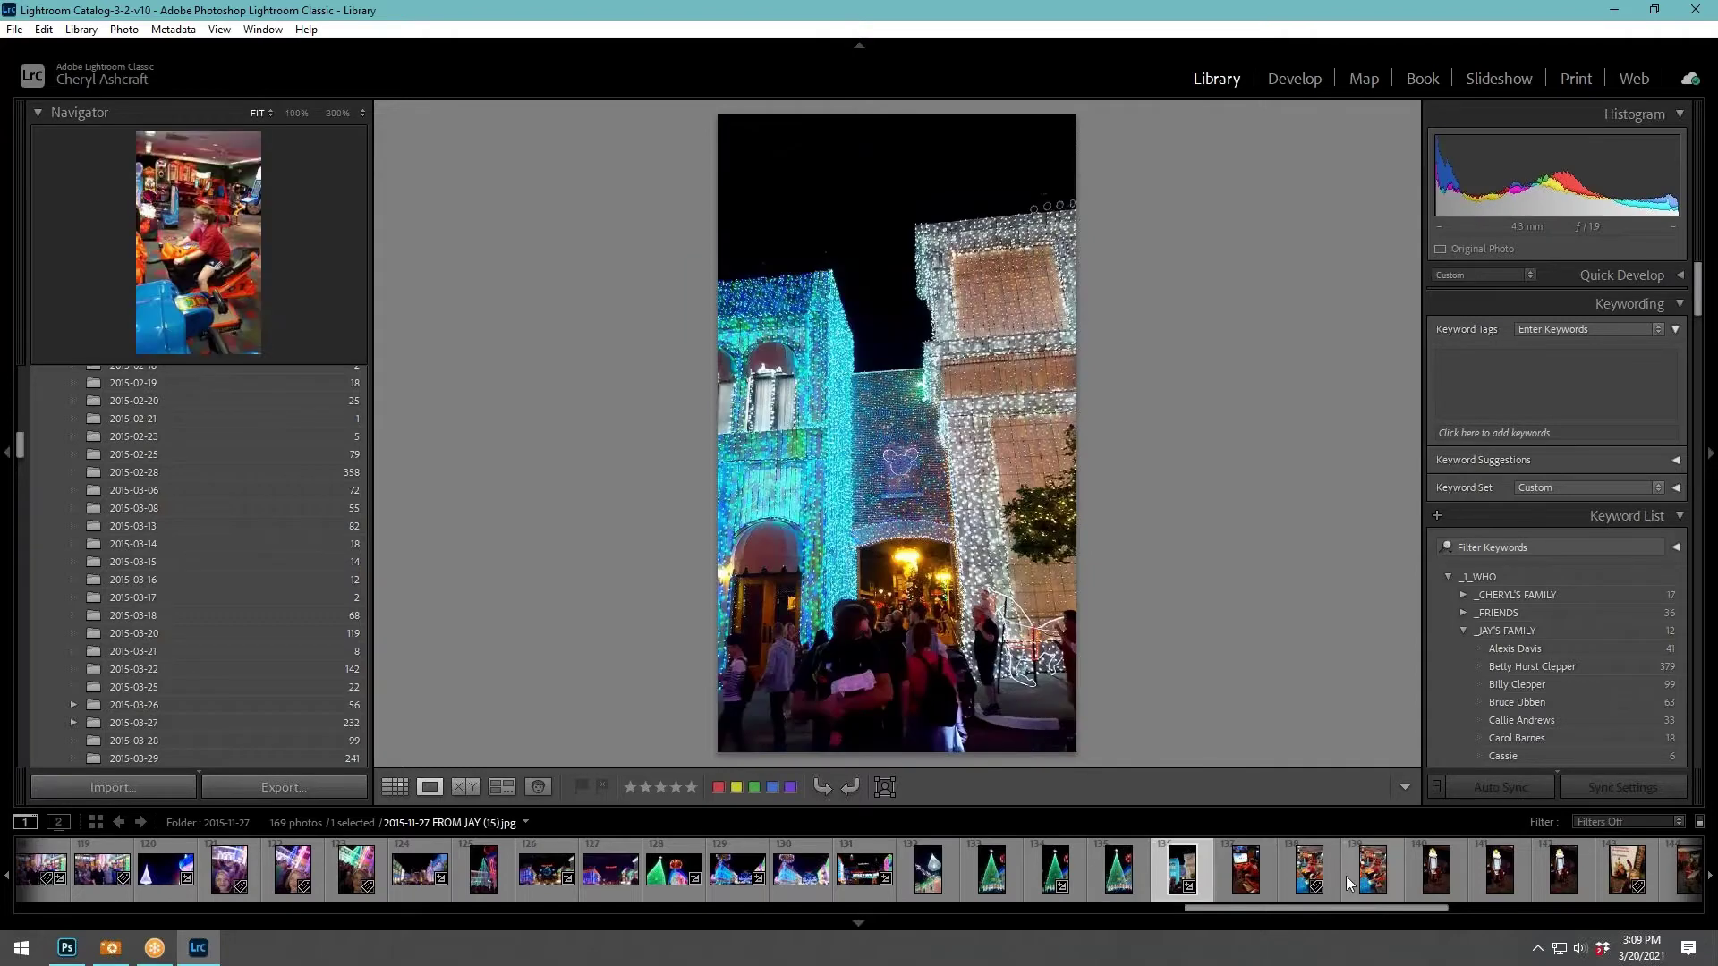
click(1262, 871)
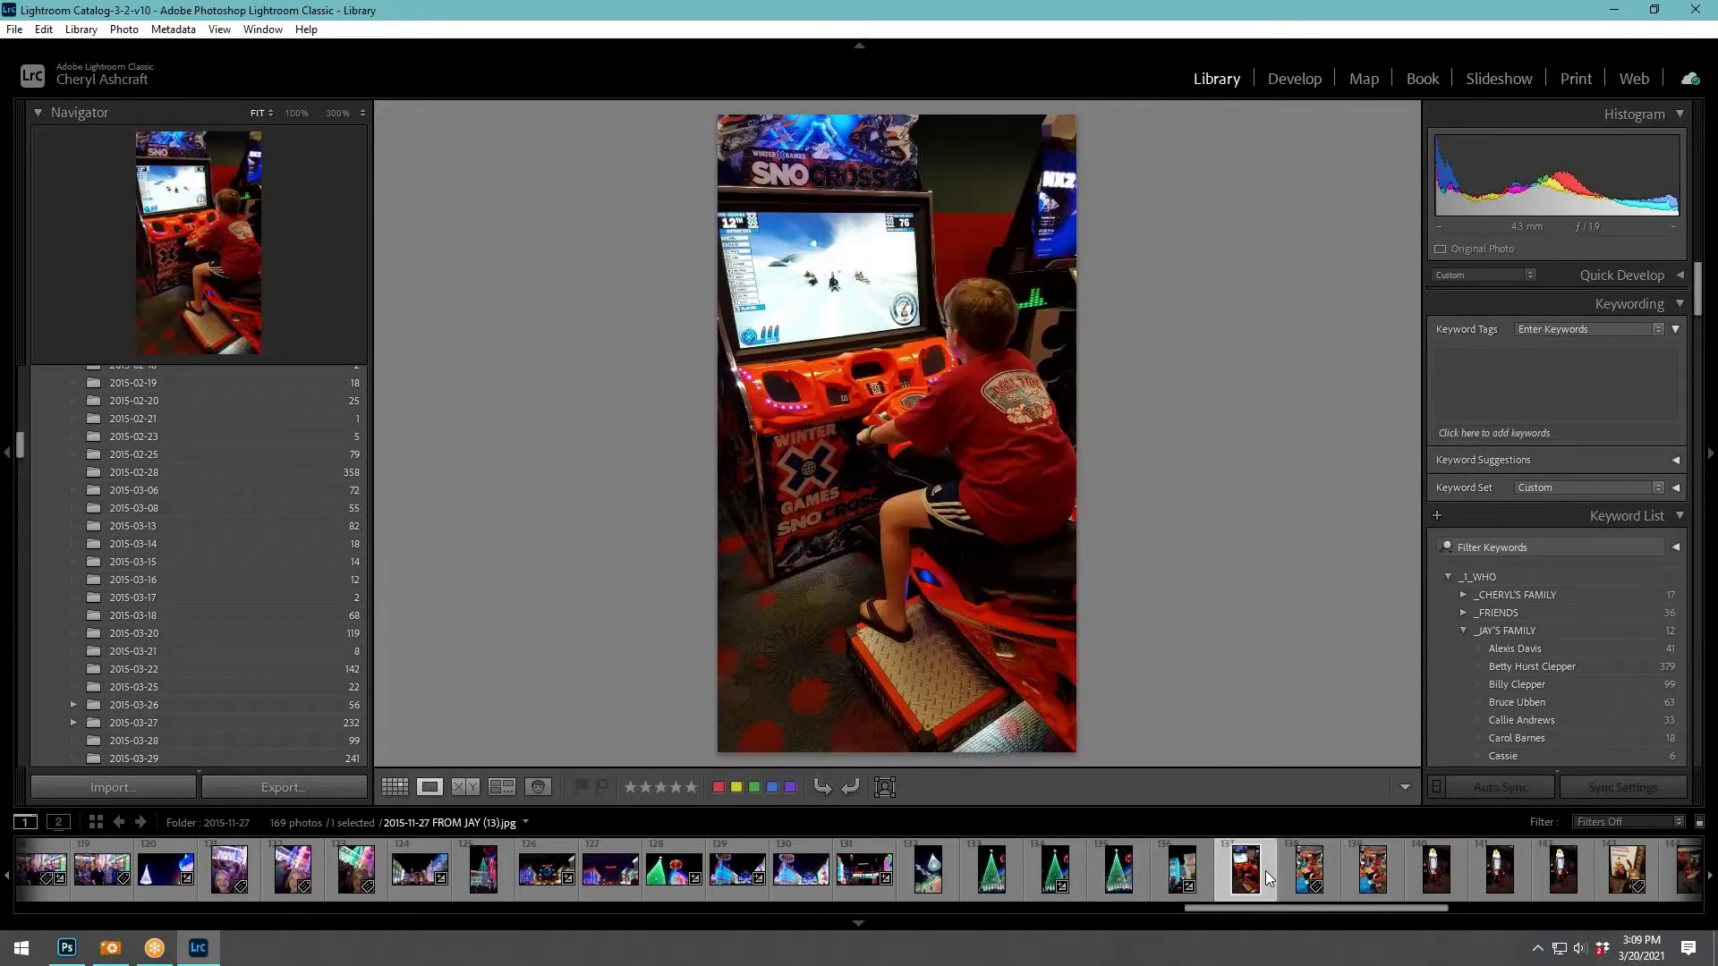
click(1328, 866)
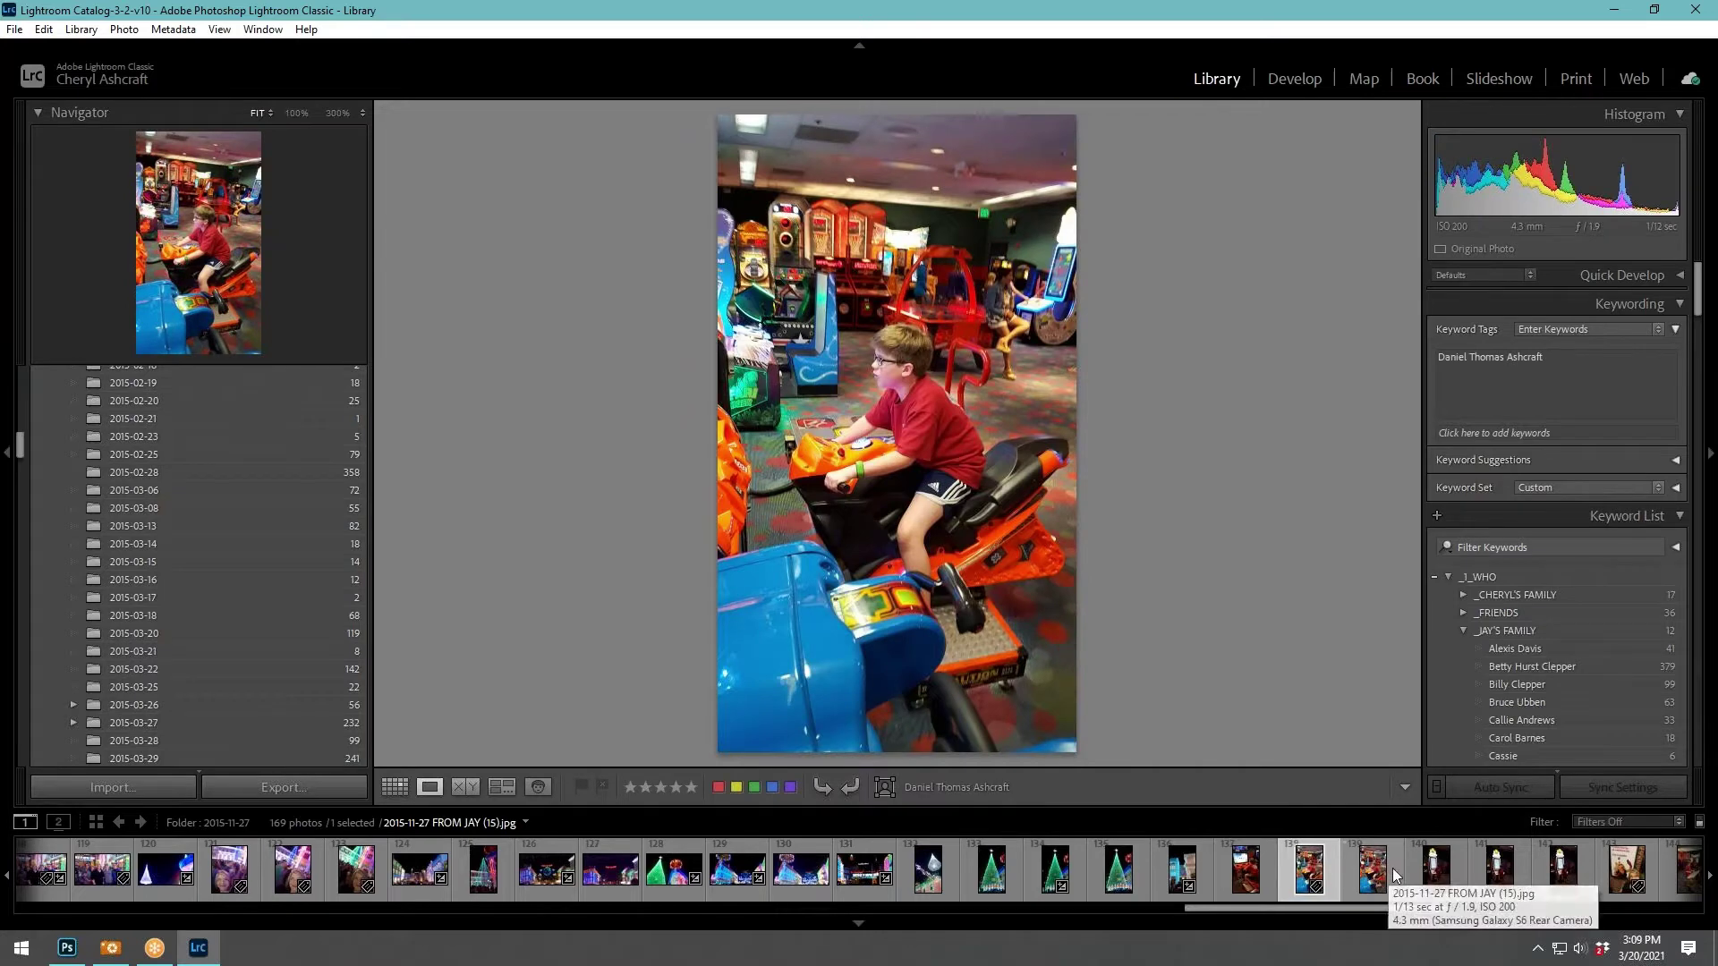
click(1392, 868)
click(1461, 861)
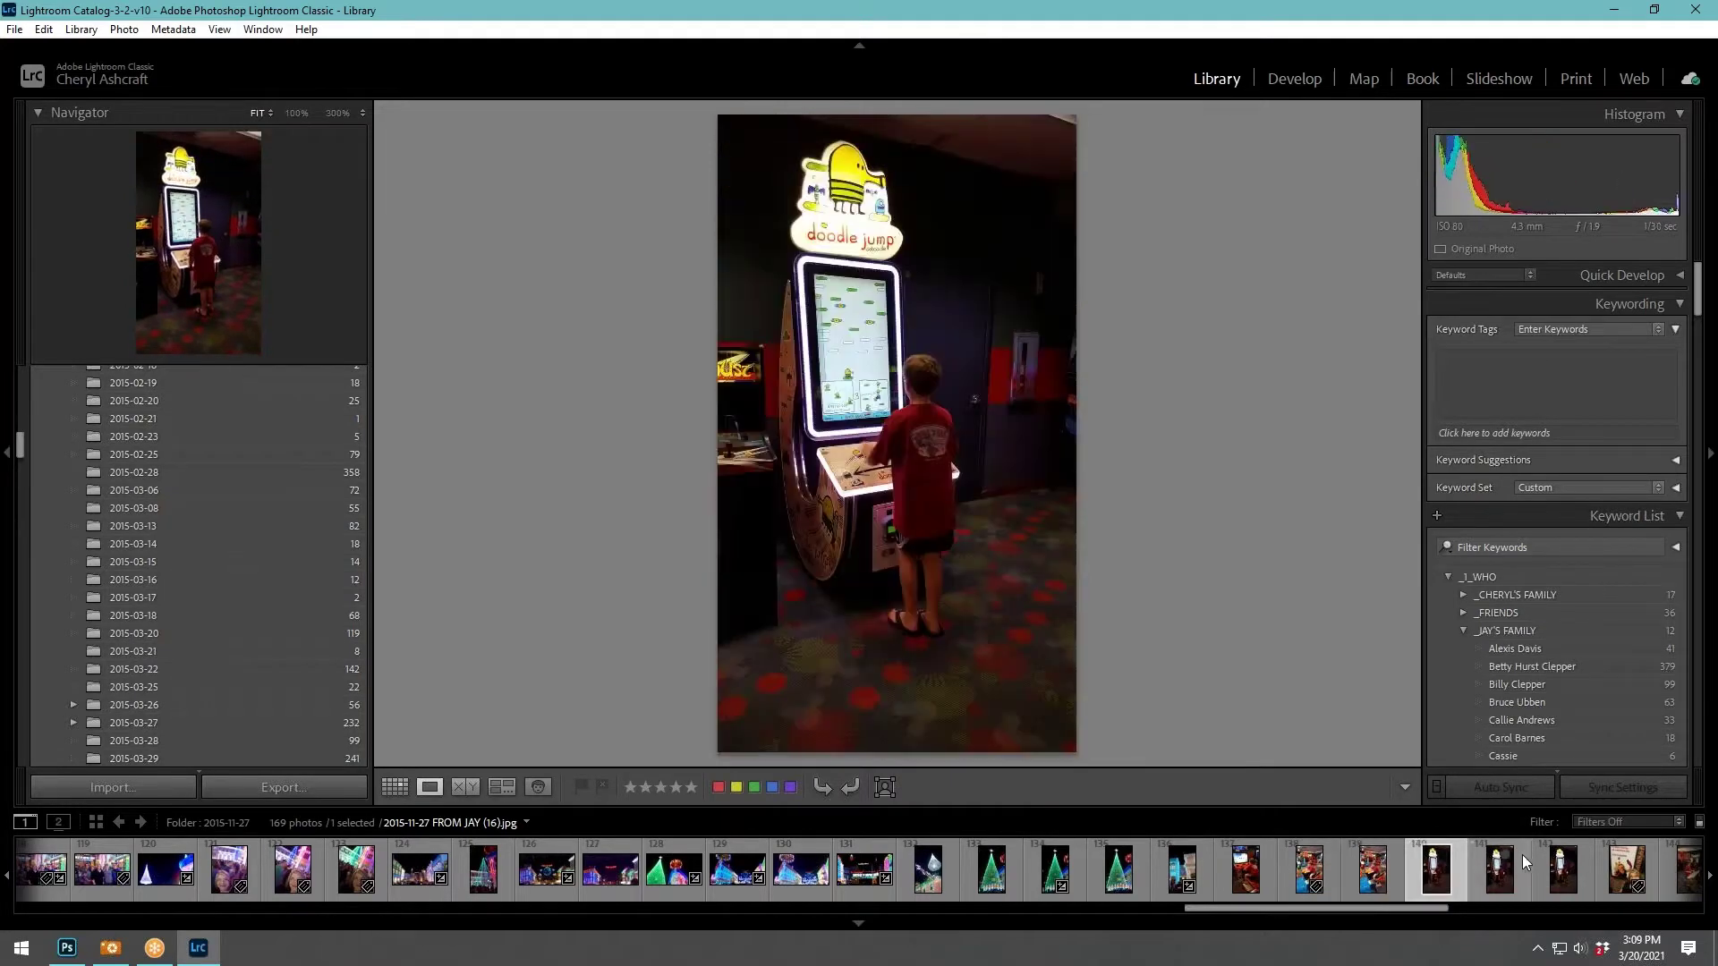
click(1526, 864)
click(1563, 868)
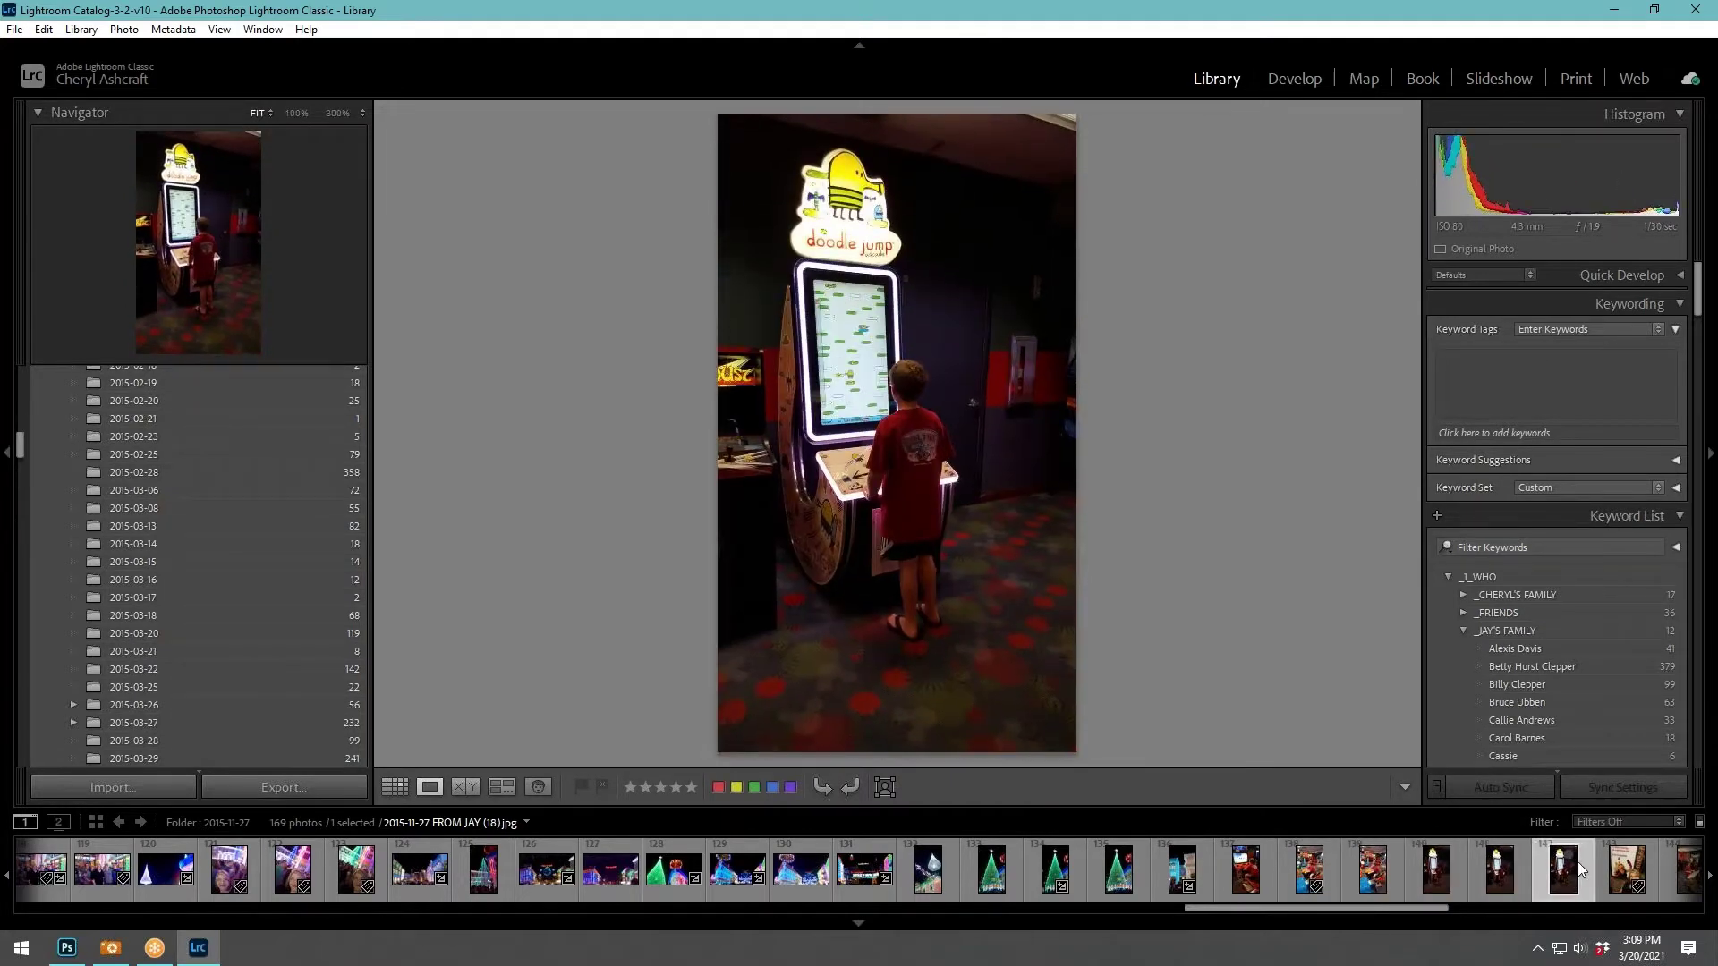
click(1651, 868)
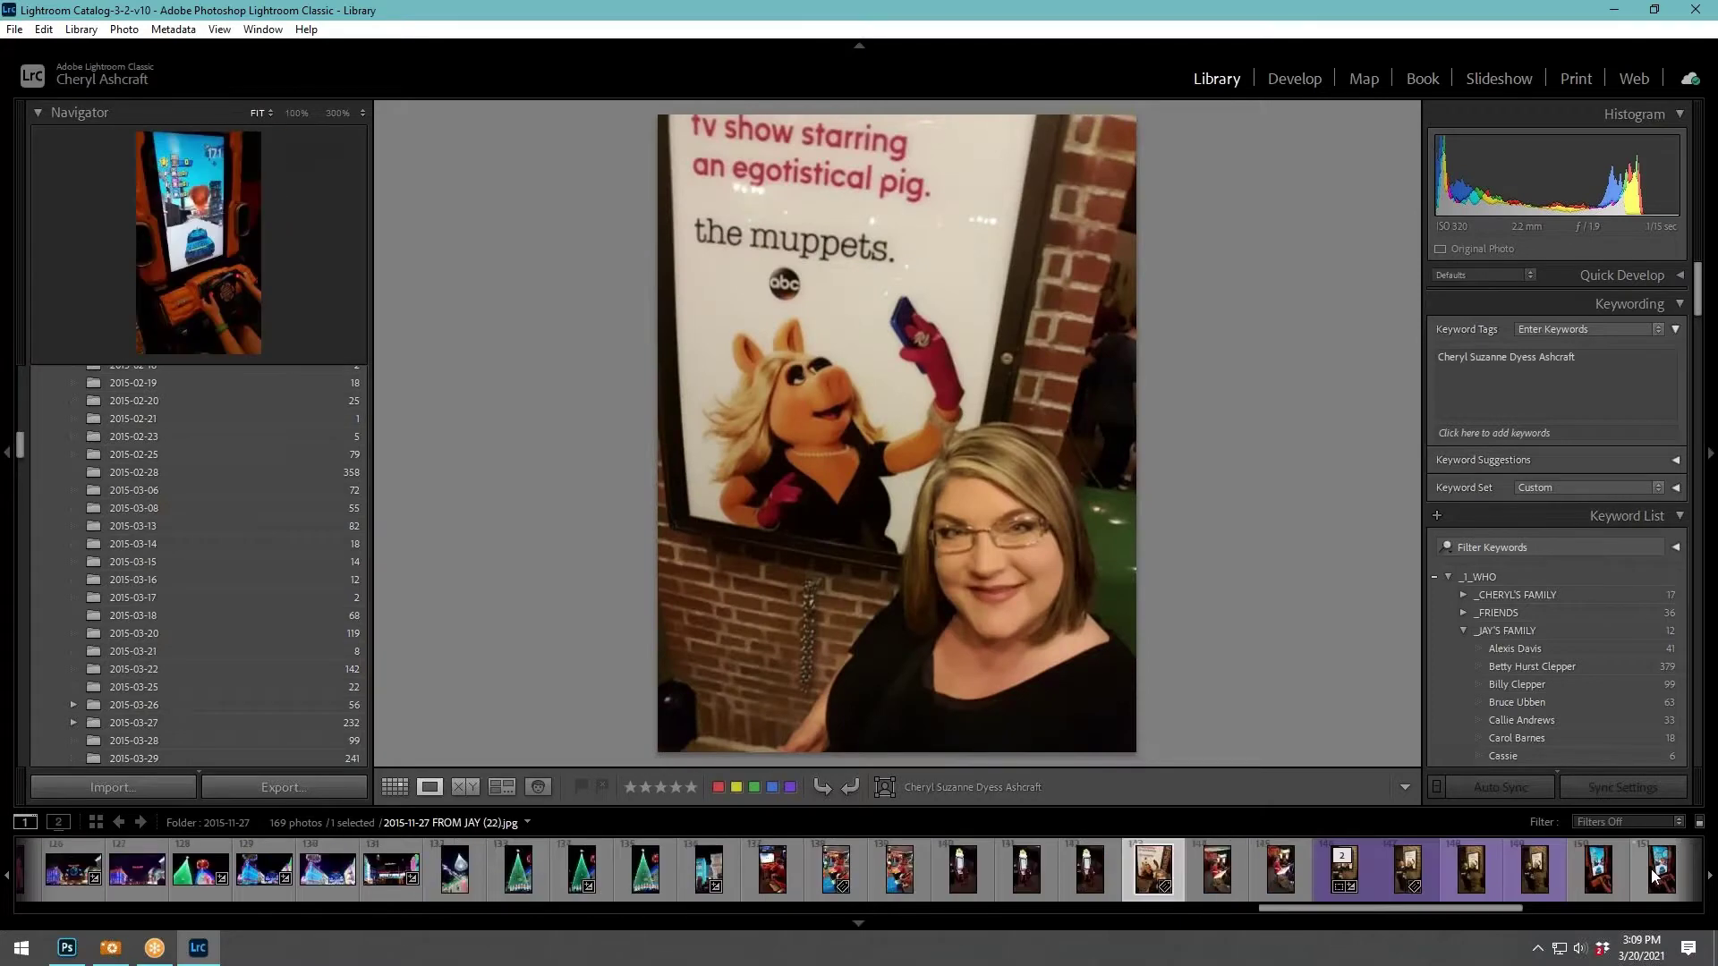
Go back through the filmstrip to the three-person portrait and view the two-person selfies, the street snapshot and the tilted crowd selfies.
scroll(857, 866, up, 10)
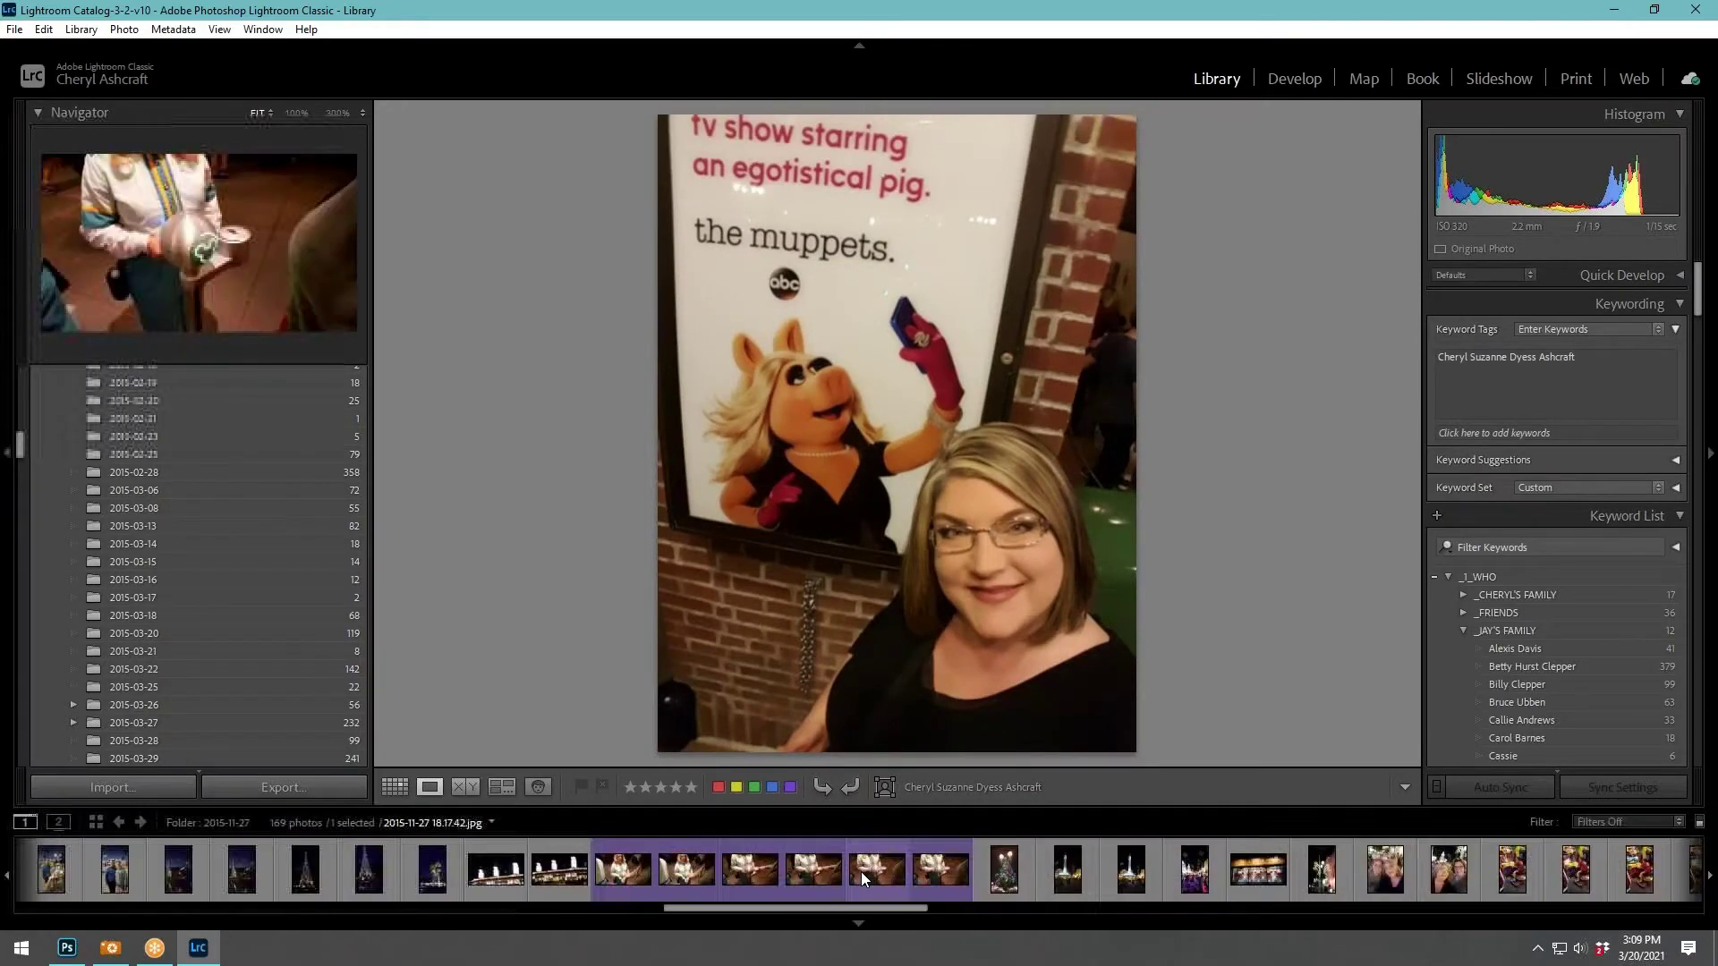
scroll(860, 871, up, 6)
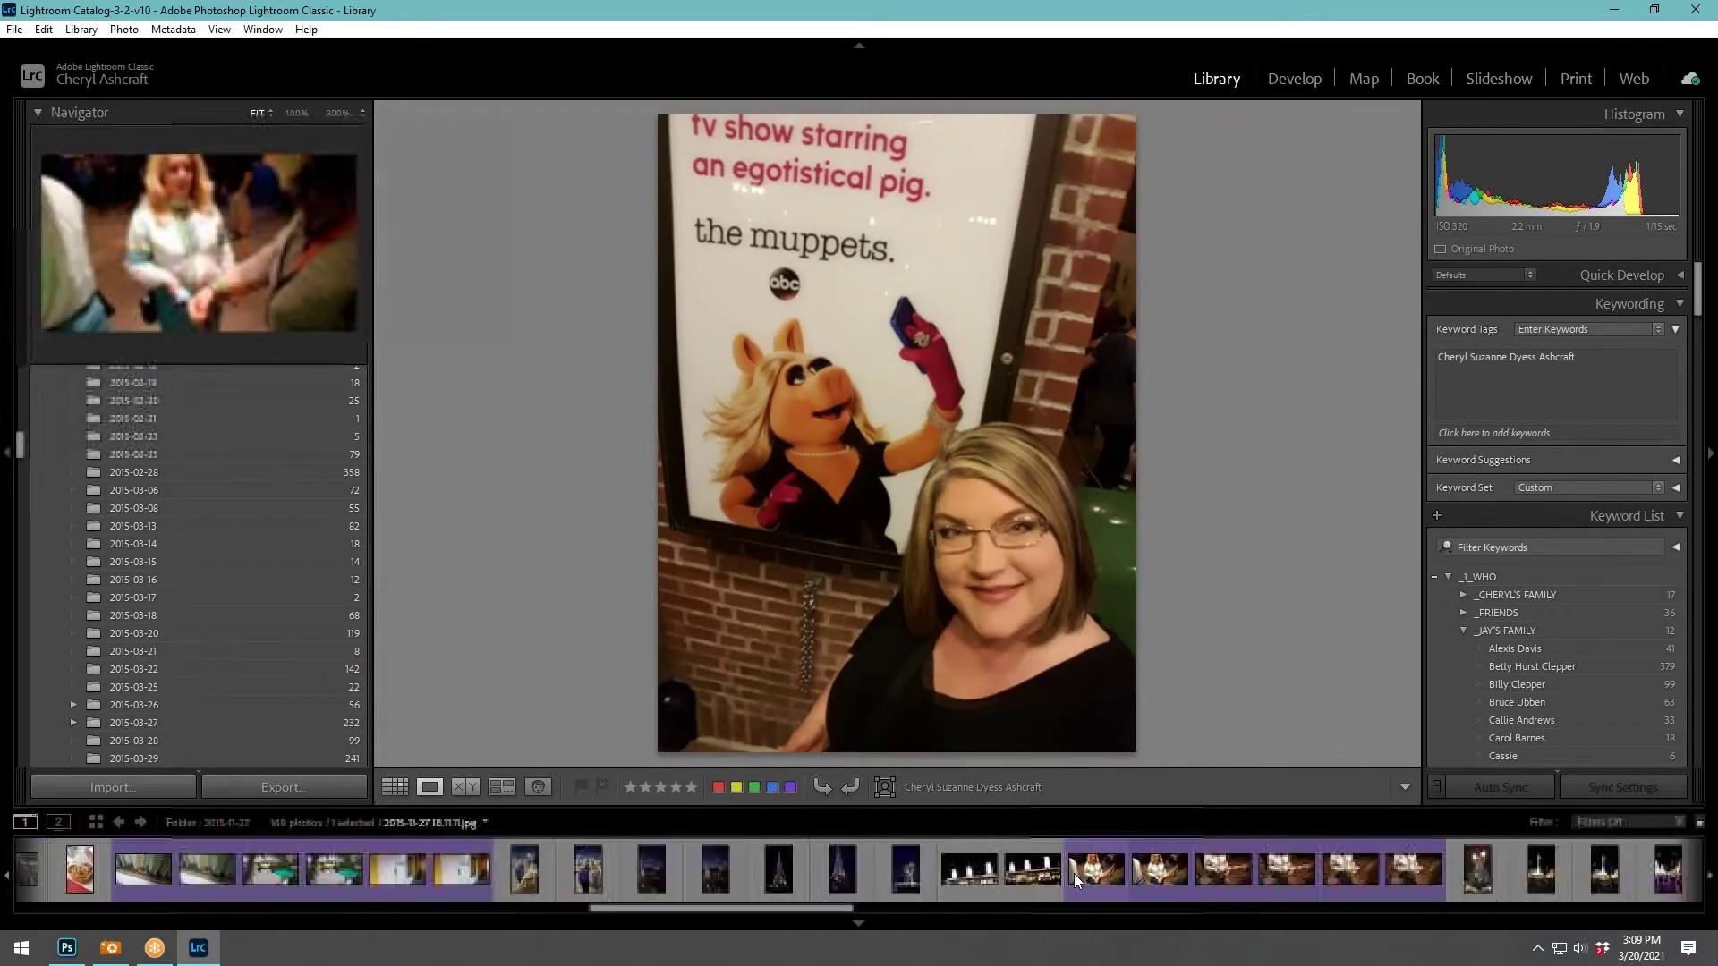
scroll(1074, 873, down, 8)
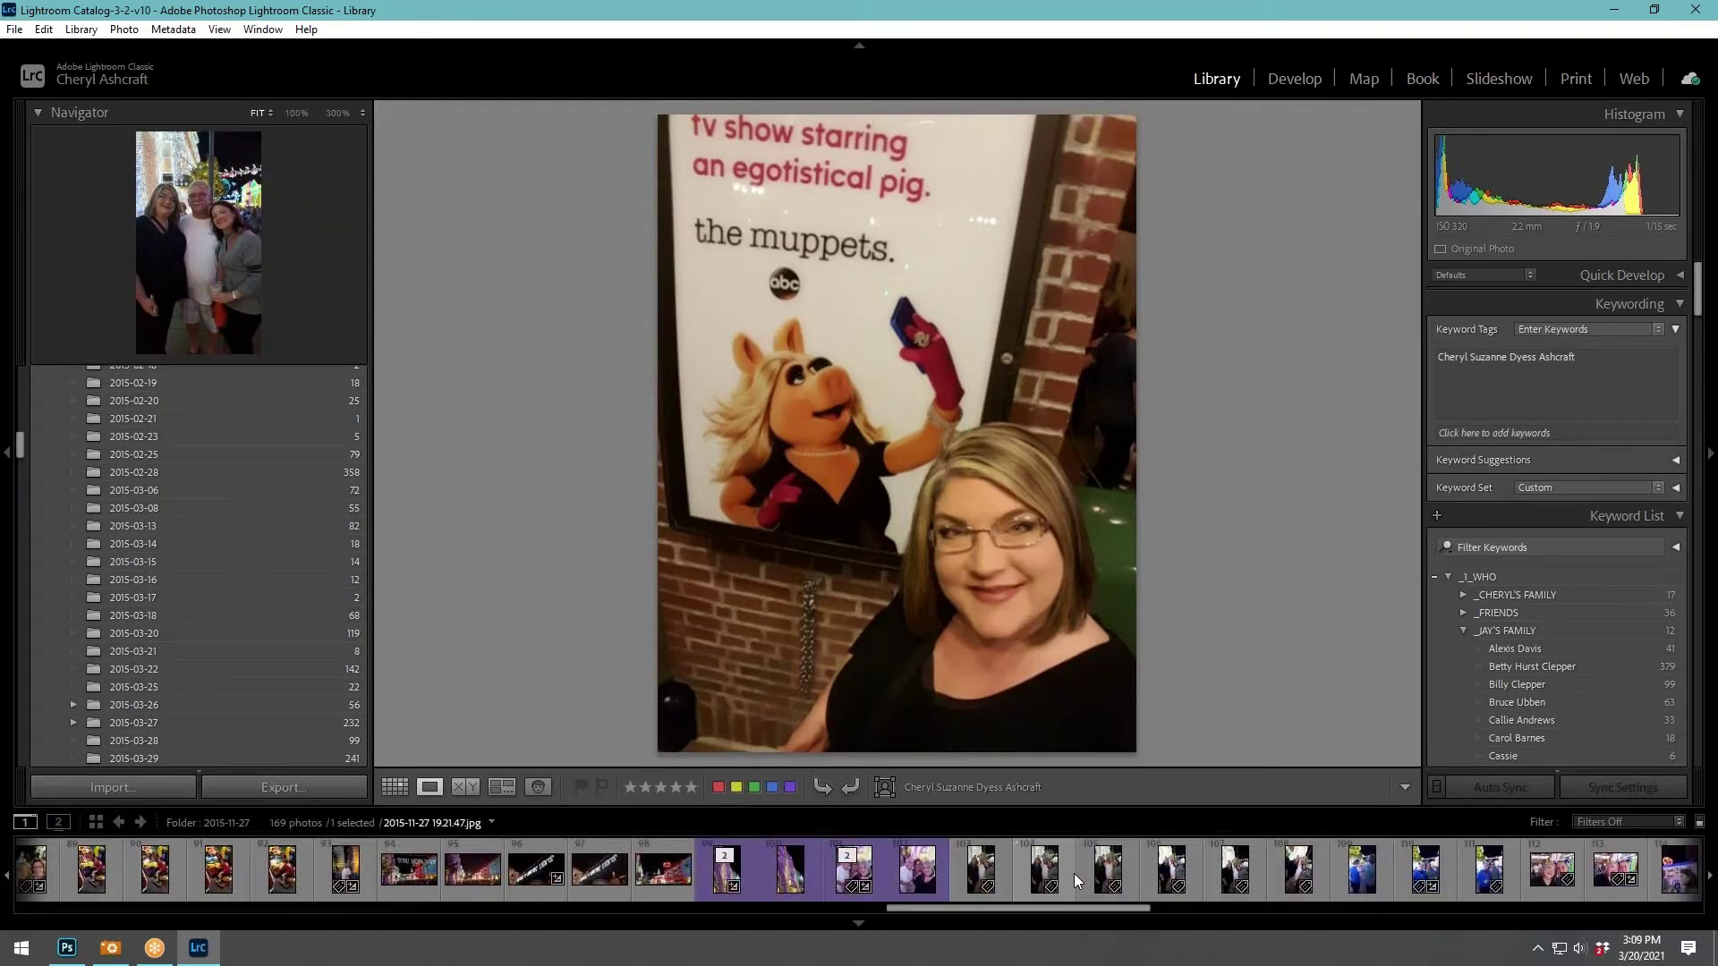
click(998, 863)
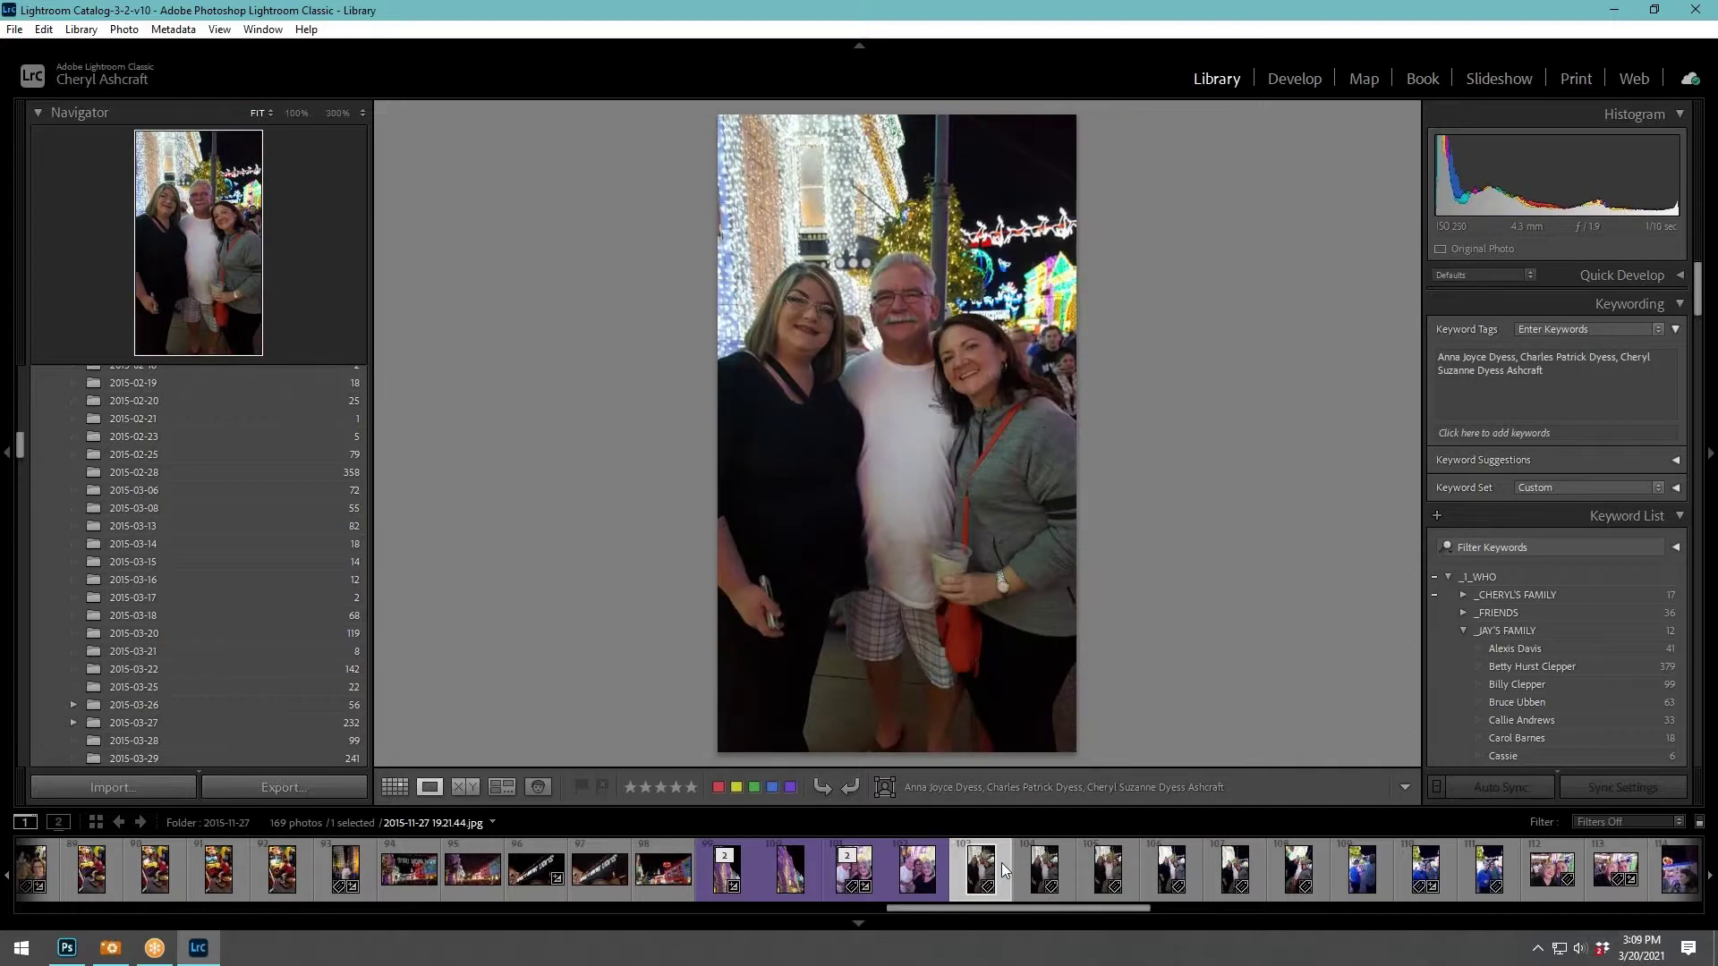
scroll(1593, 882, down, 7)
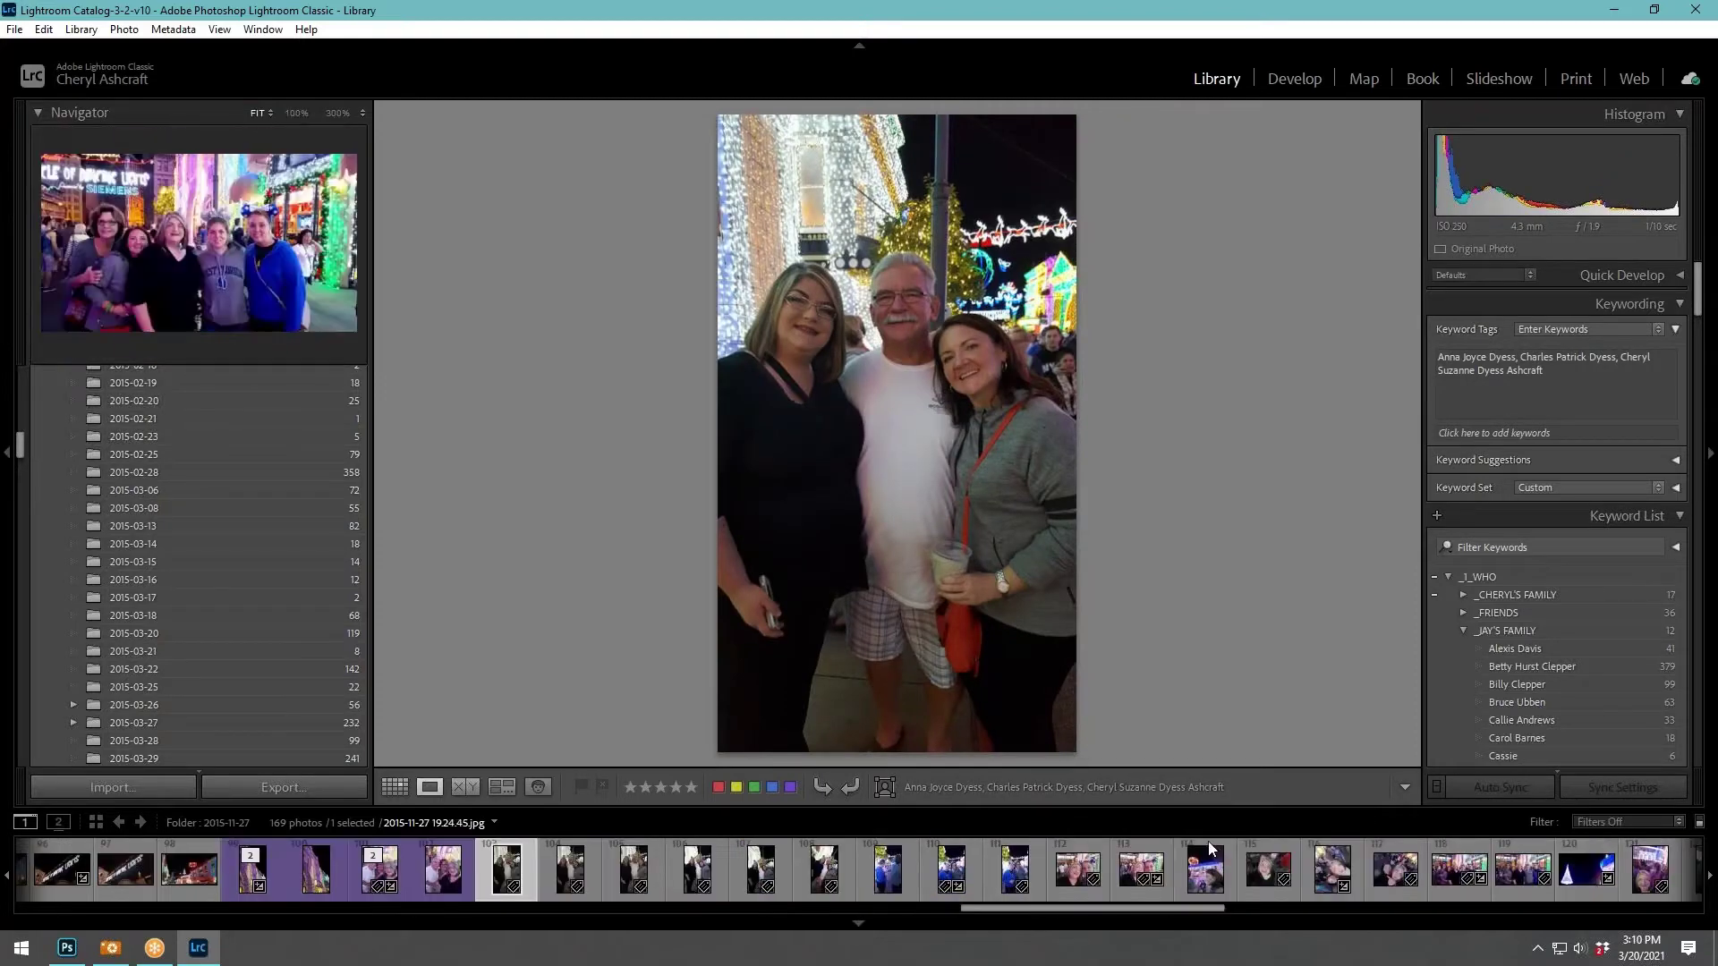
click(1081, 894)
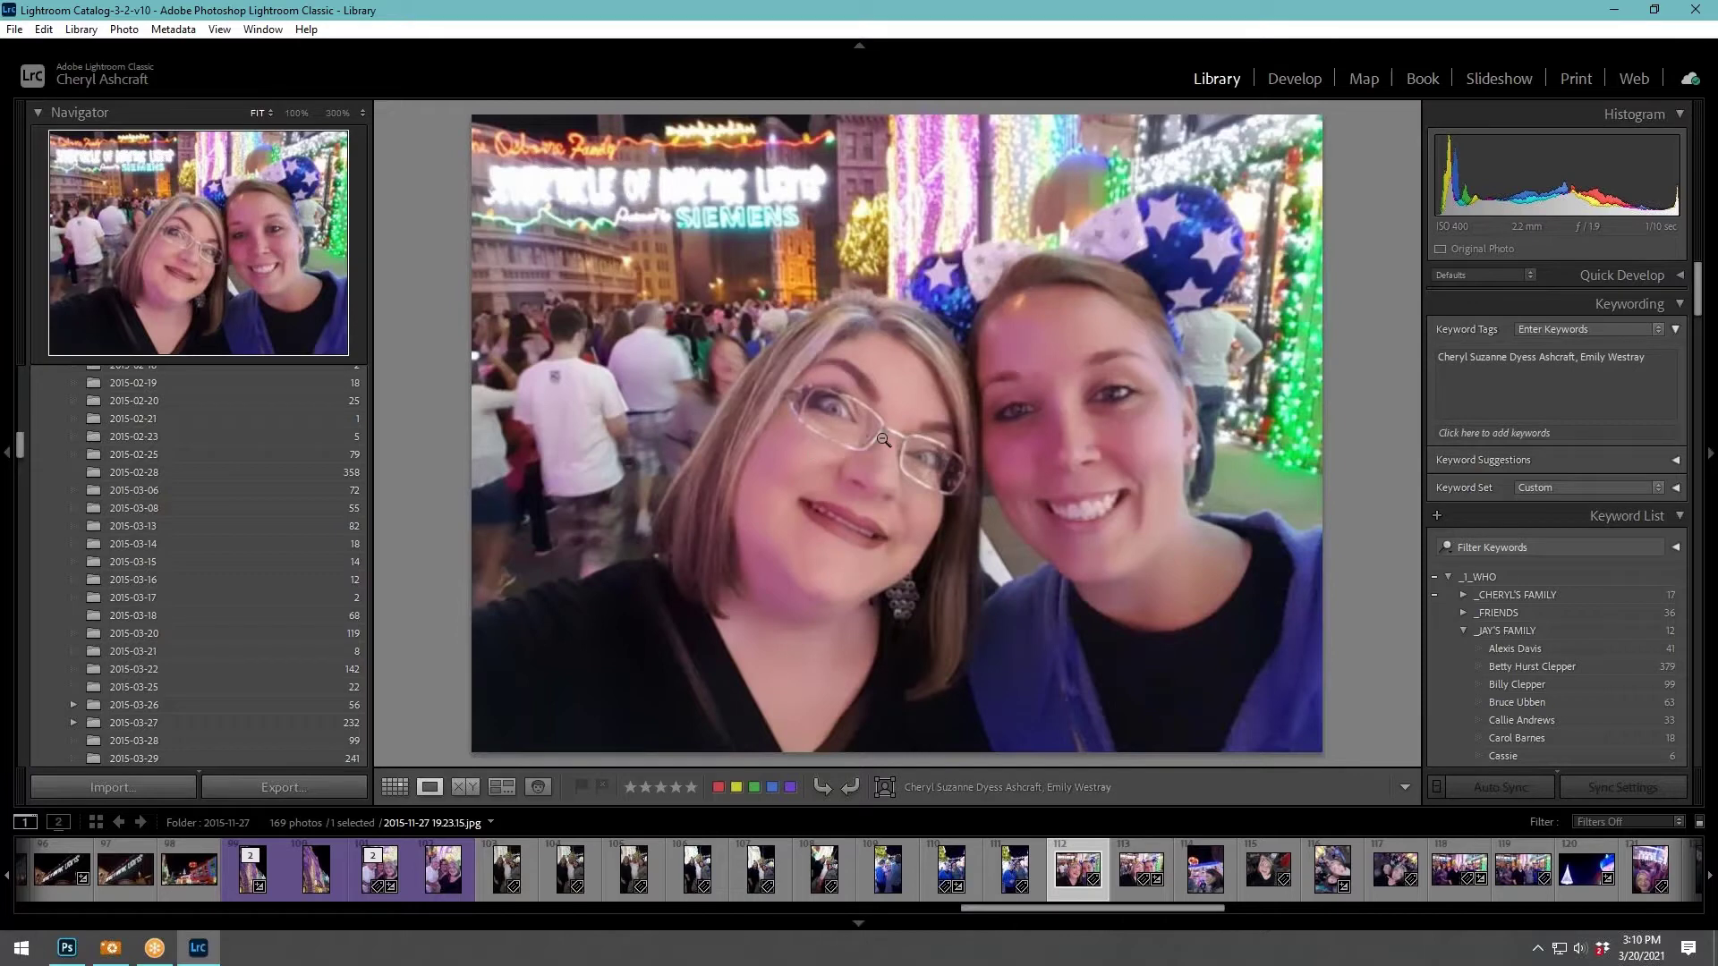
click(1147, 889)
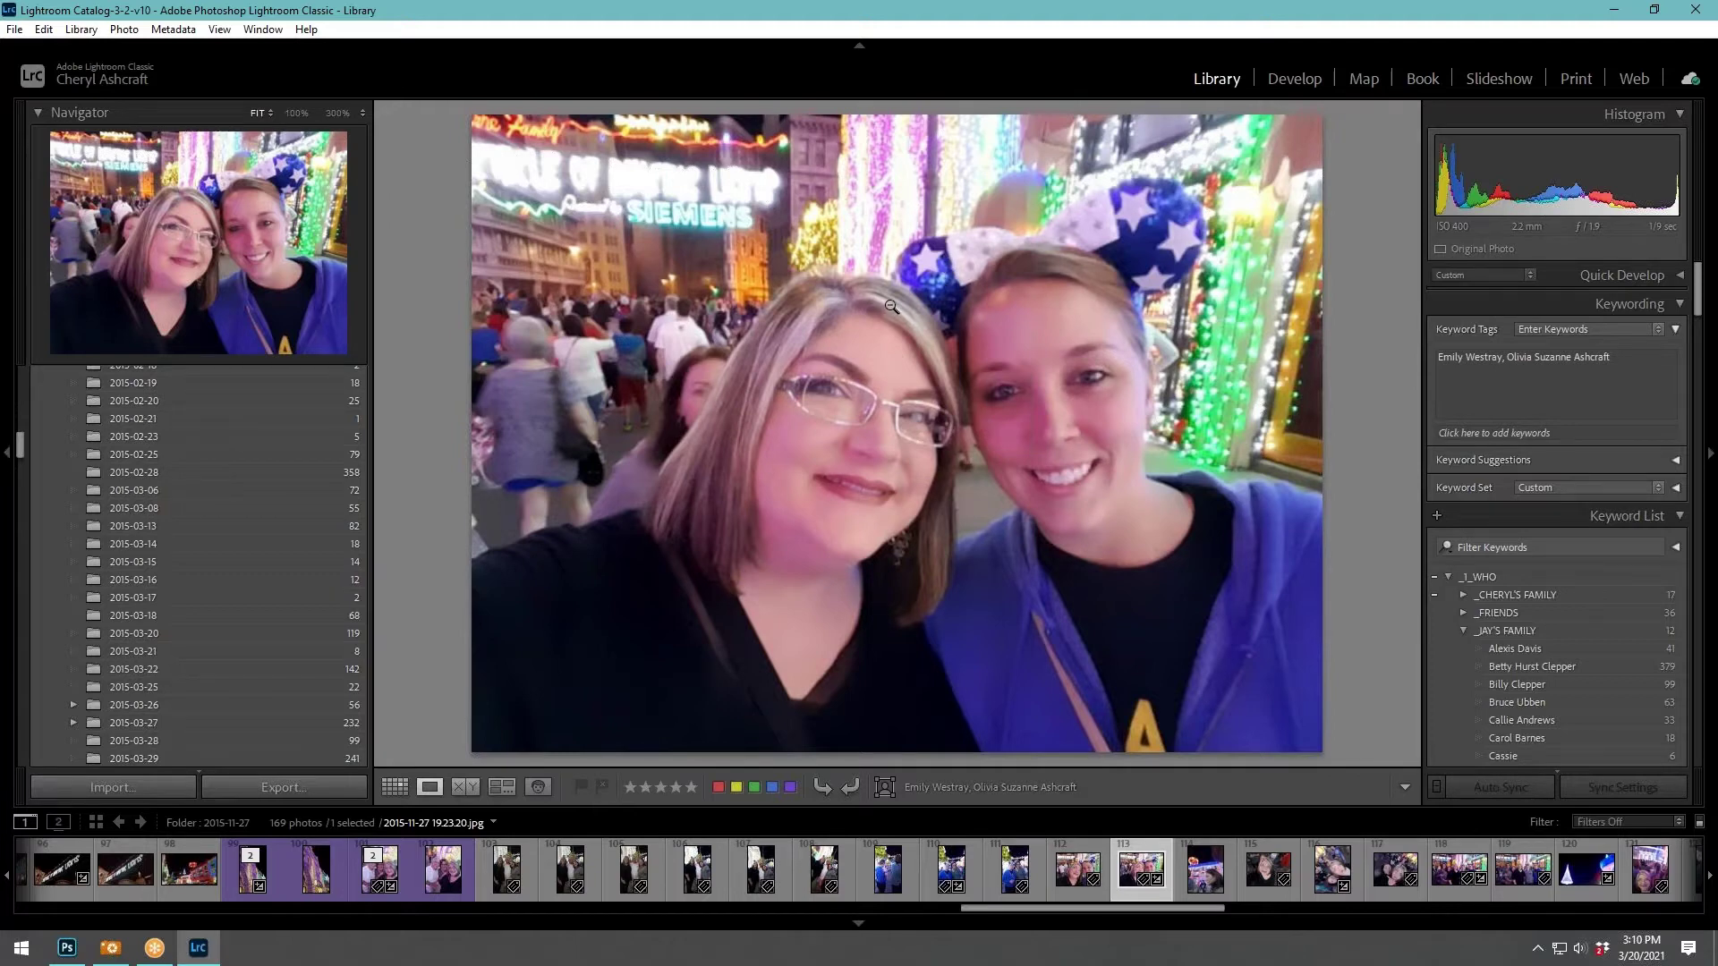
click(1225, 867)
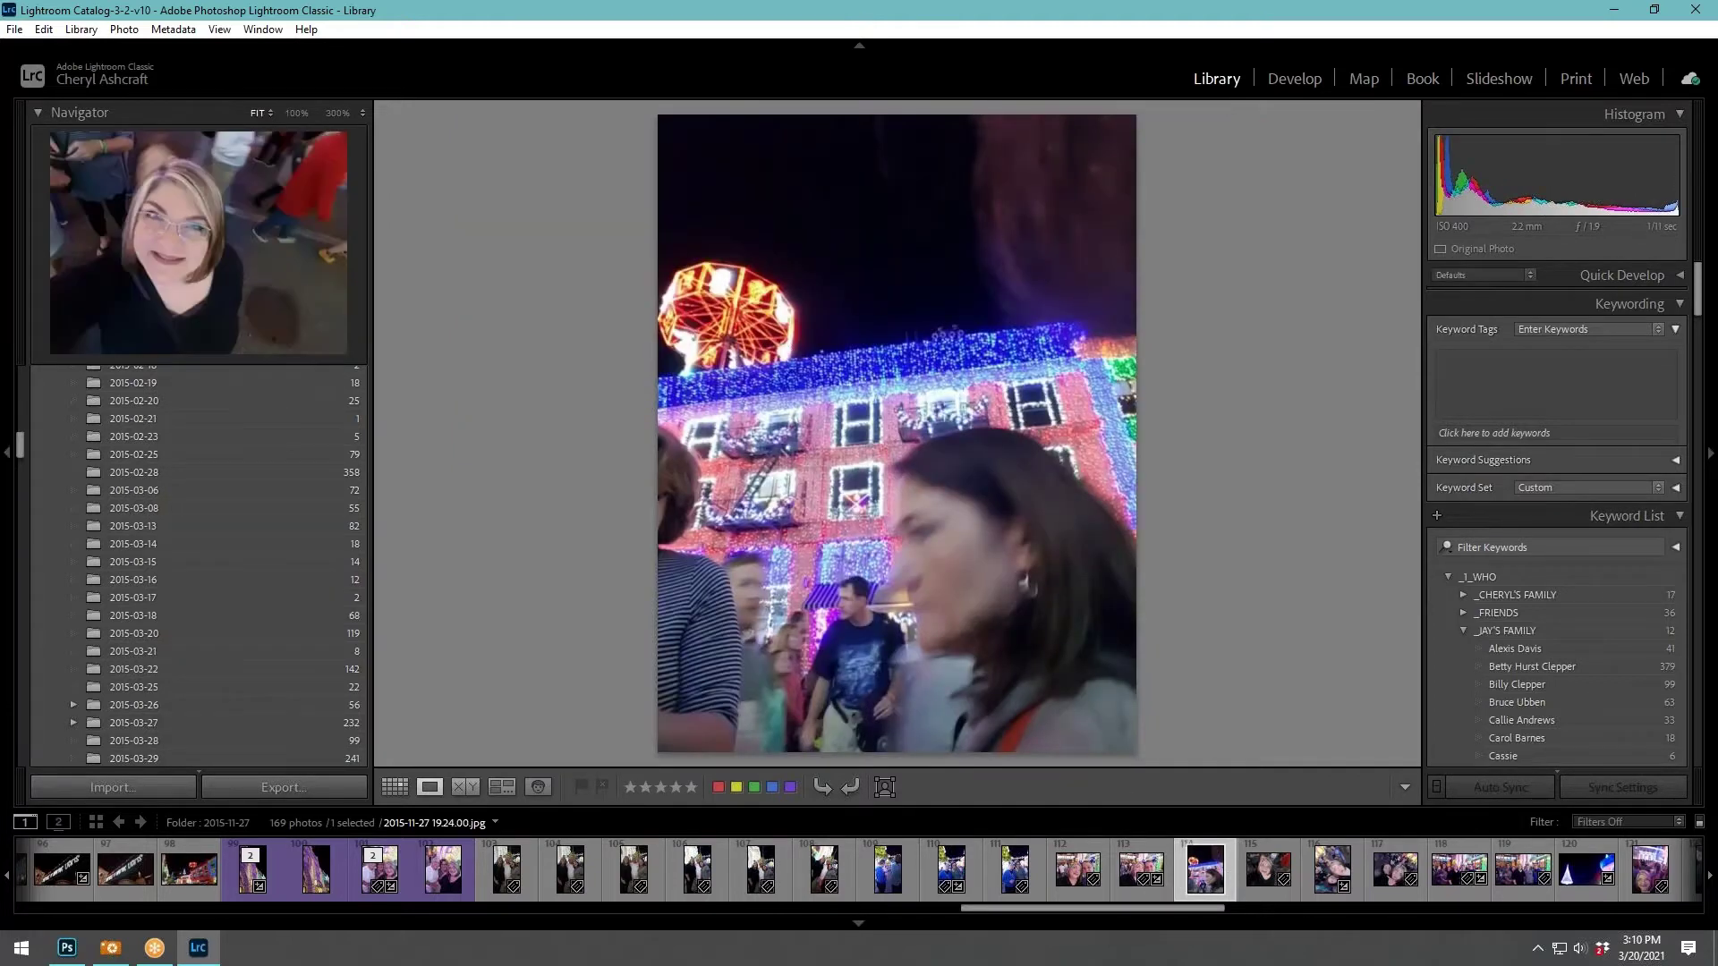
click(1268, 893)
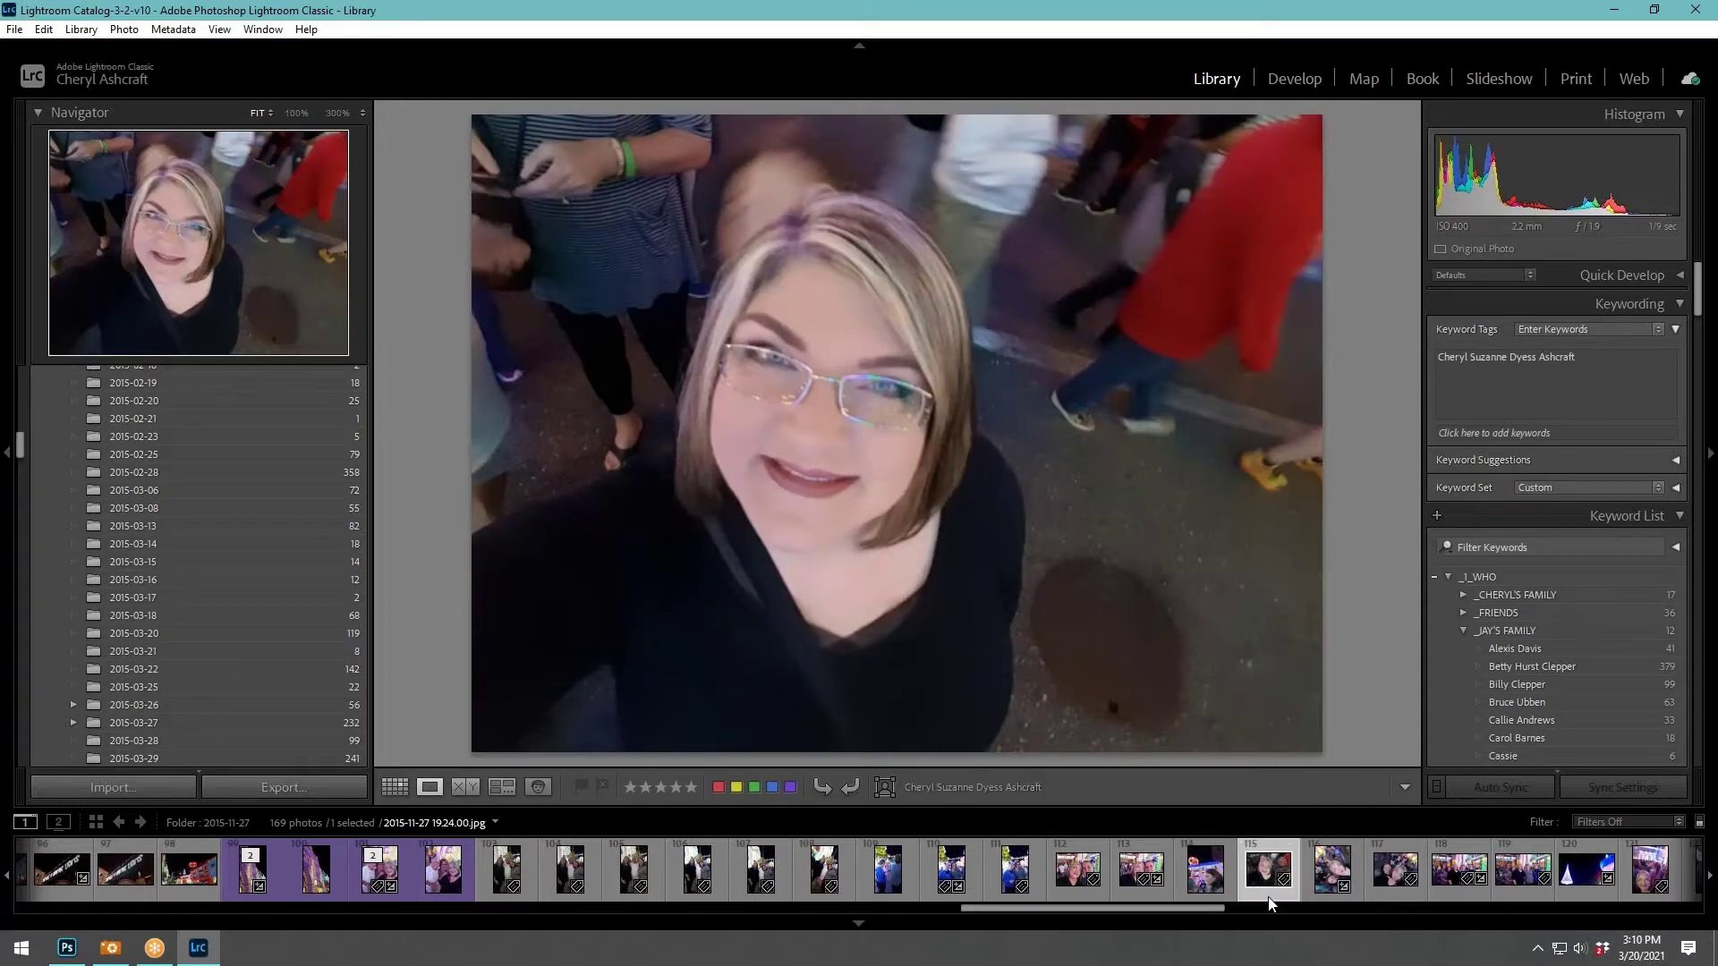
click(1360, 882)
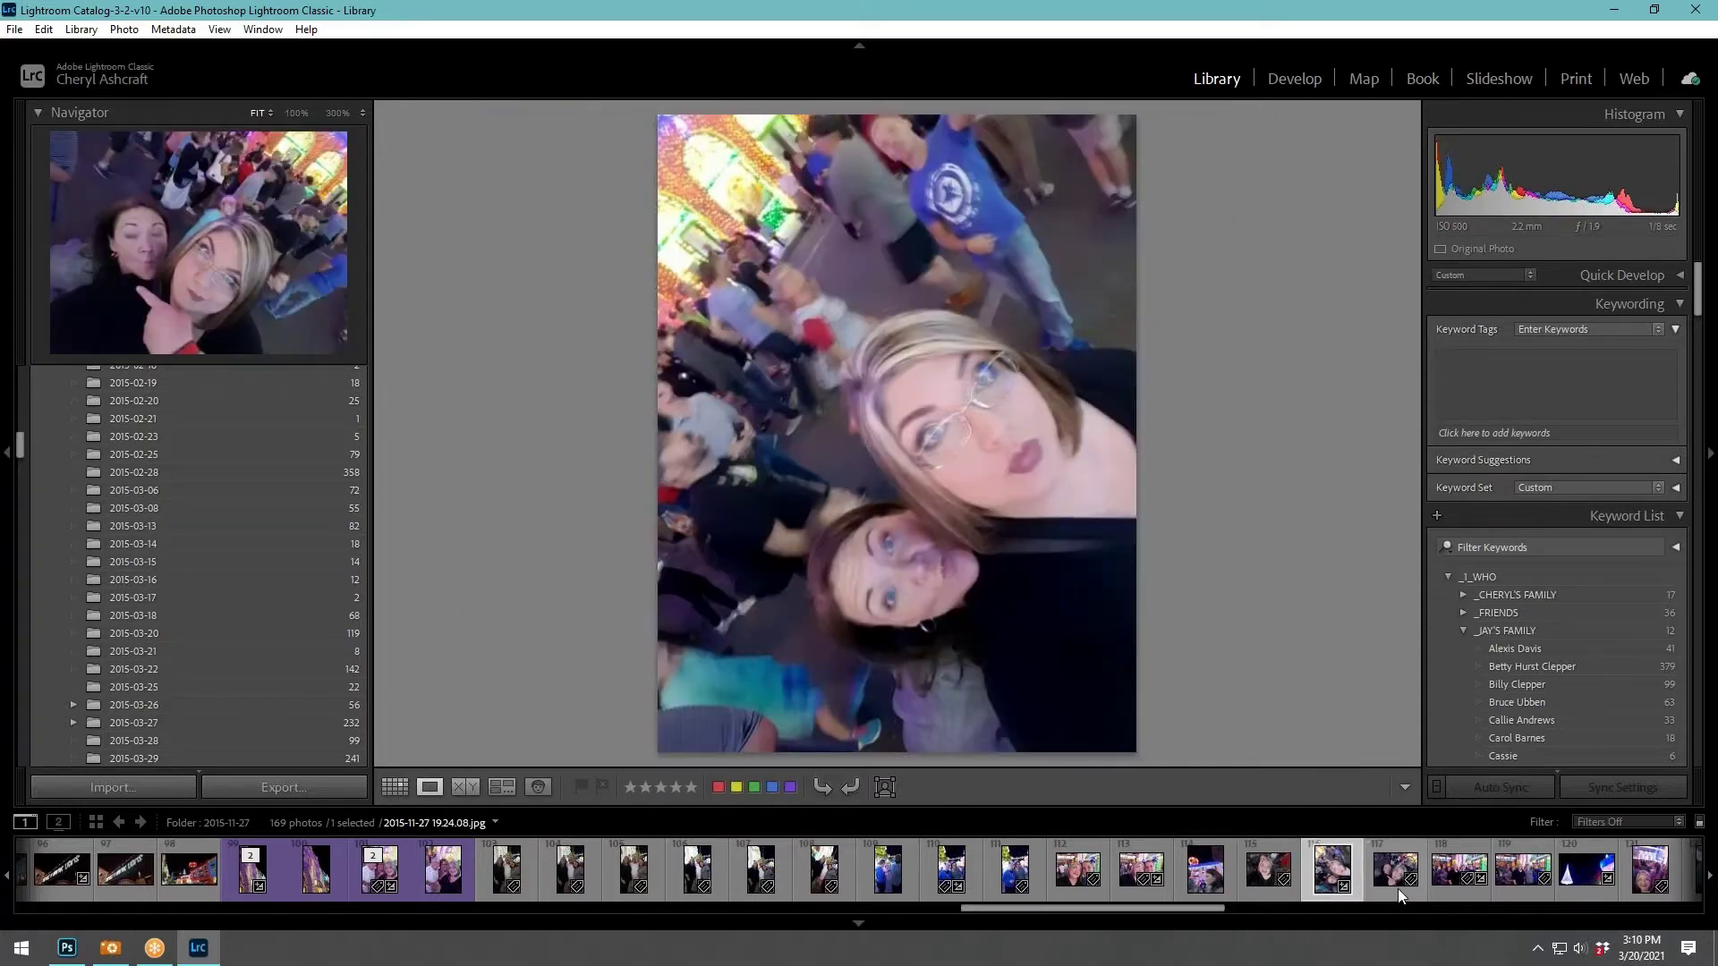
click(1397, 889)
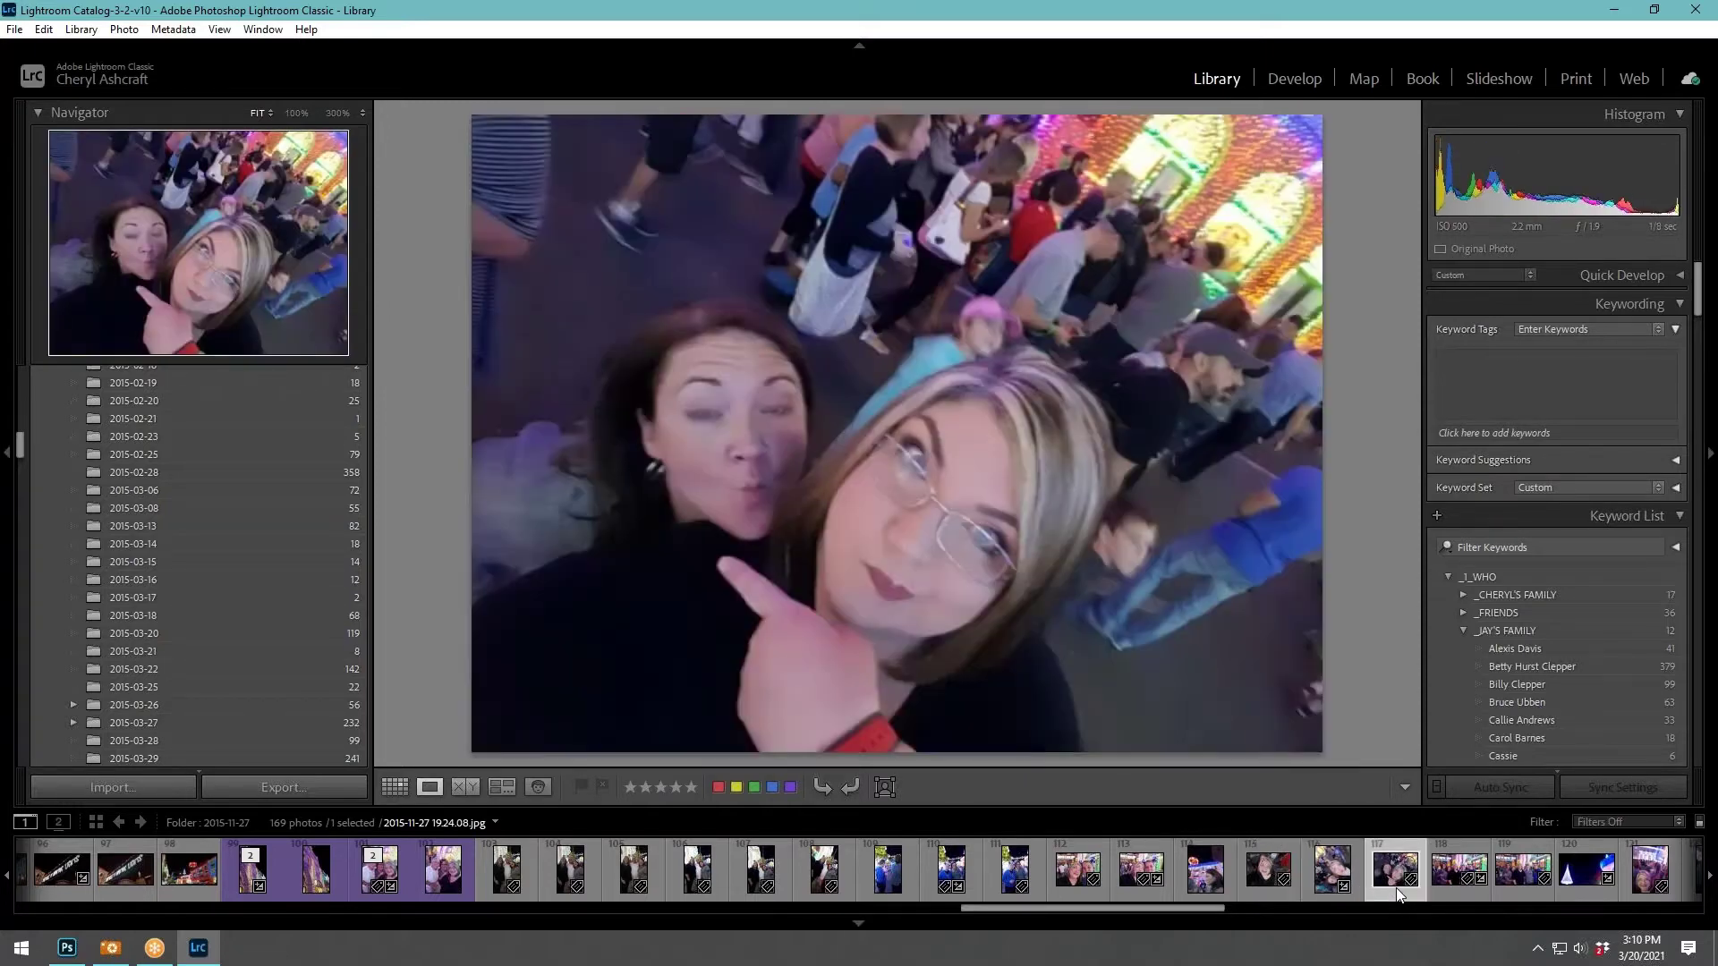
Compare the two five-person group shots under the Spectacle of Dancing Lights sign and view the white light tree photo.
click(1451, 884)
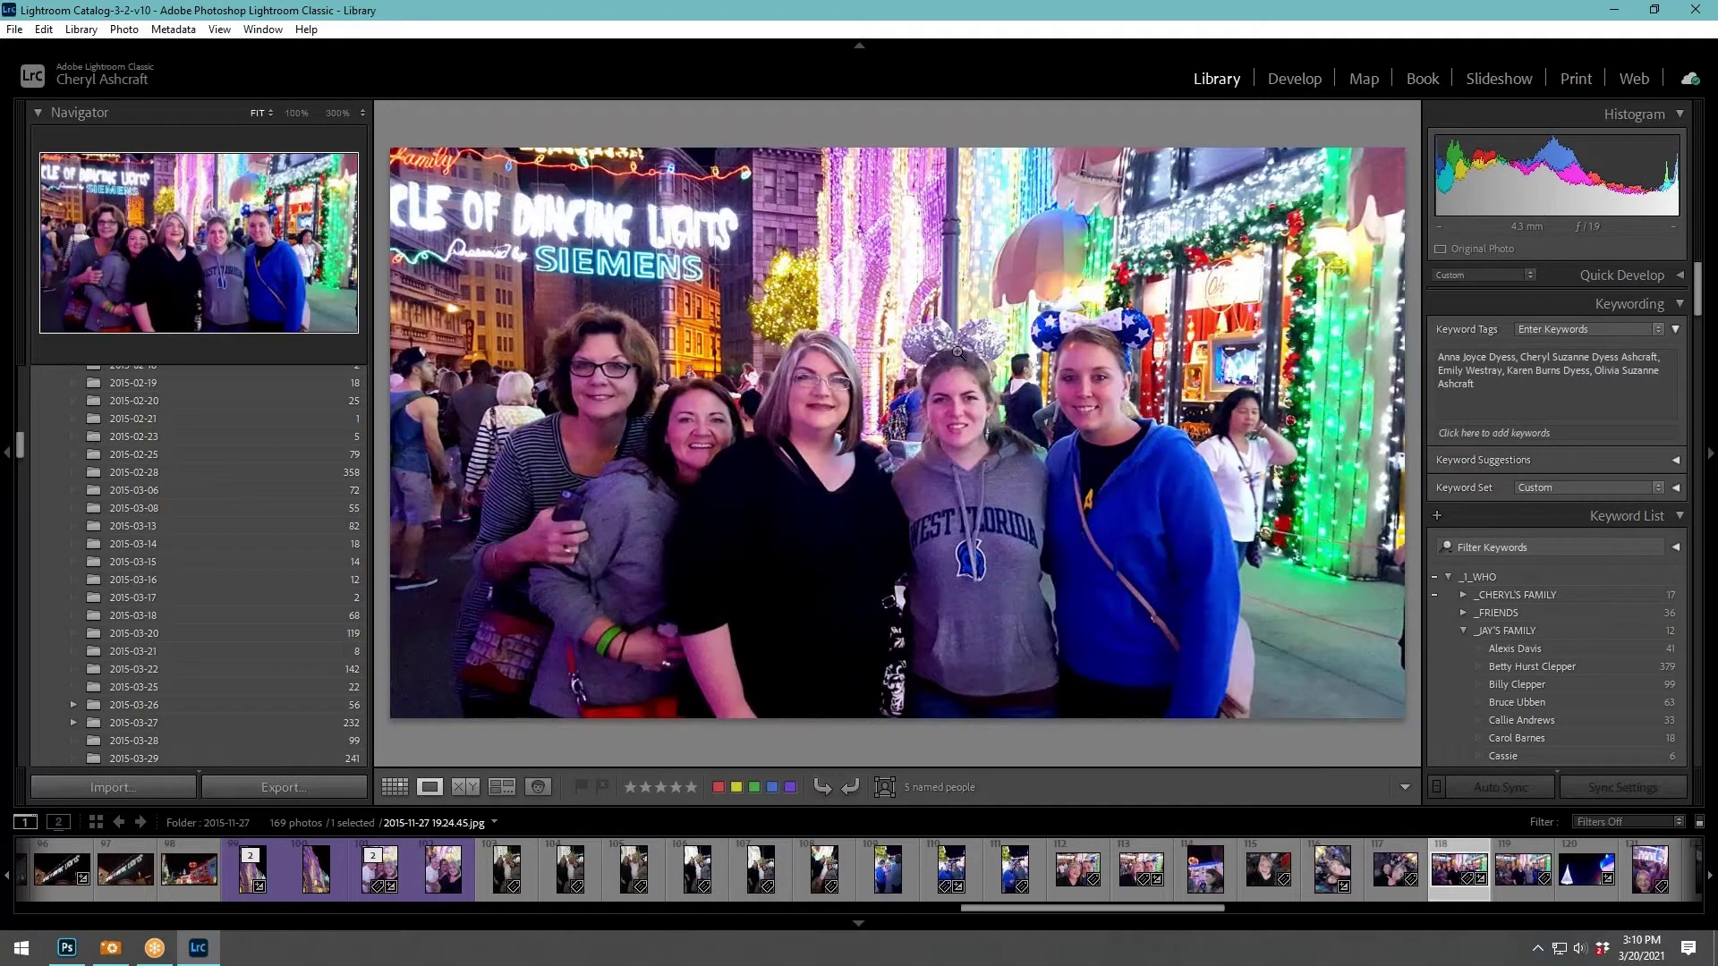
click(1516, 897)
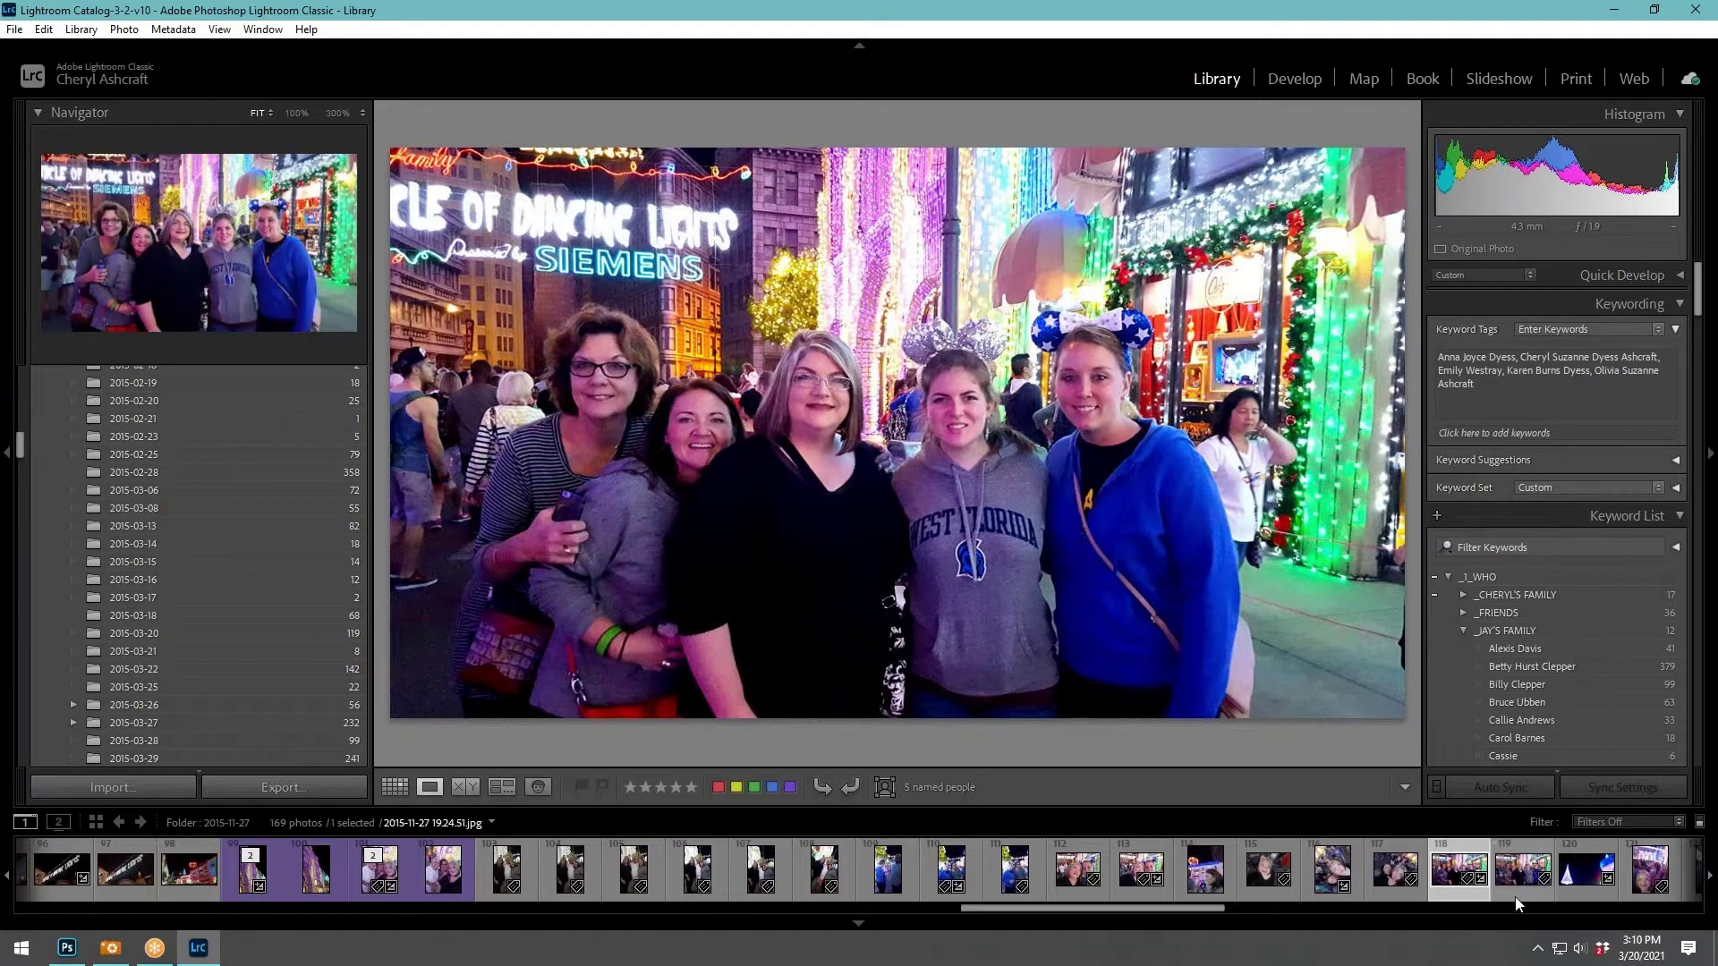
click(1456, 898)
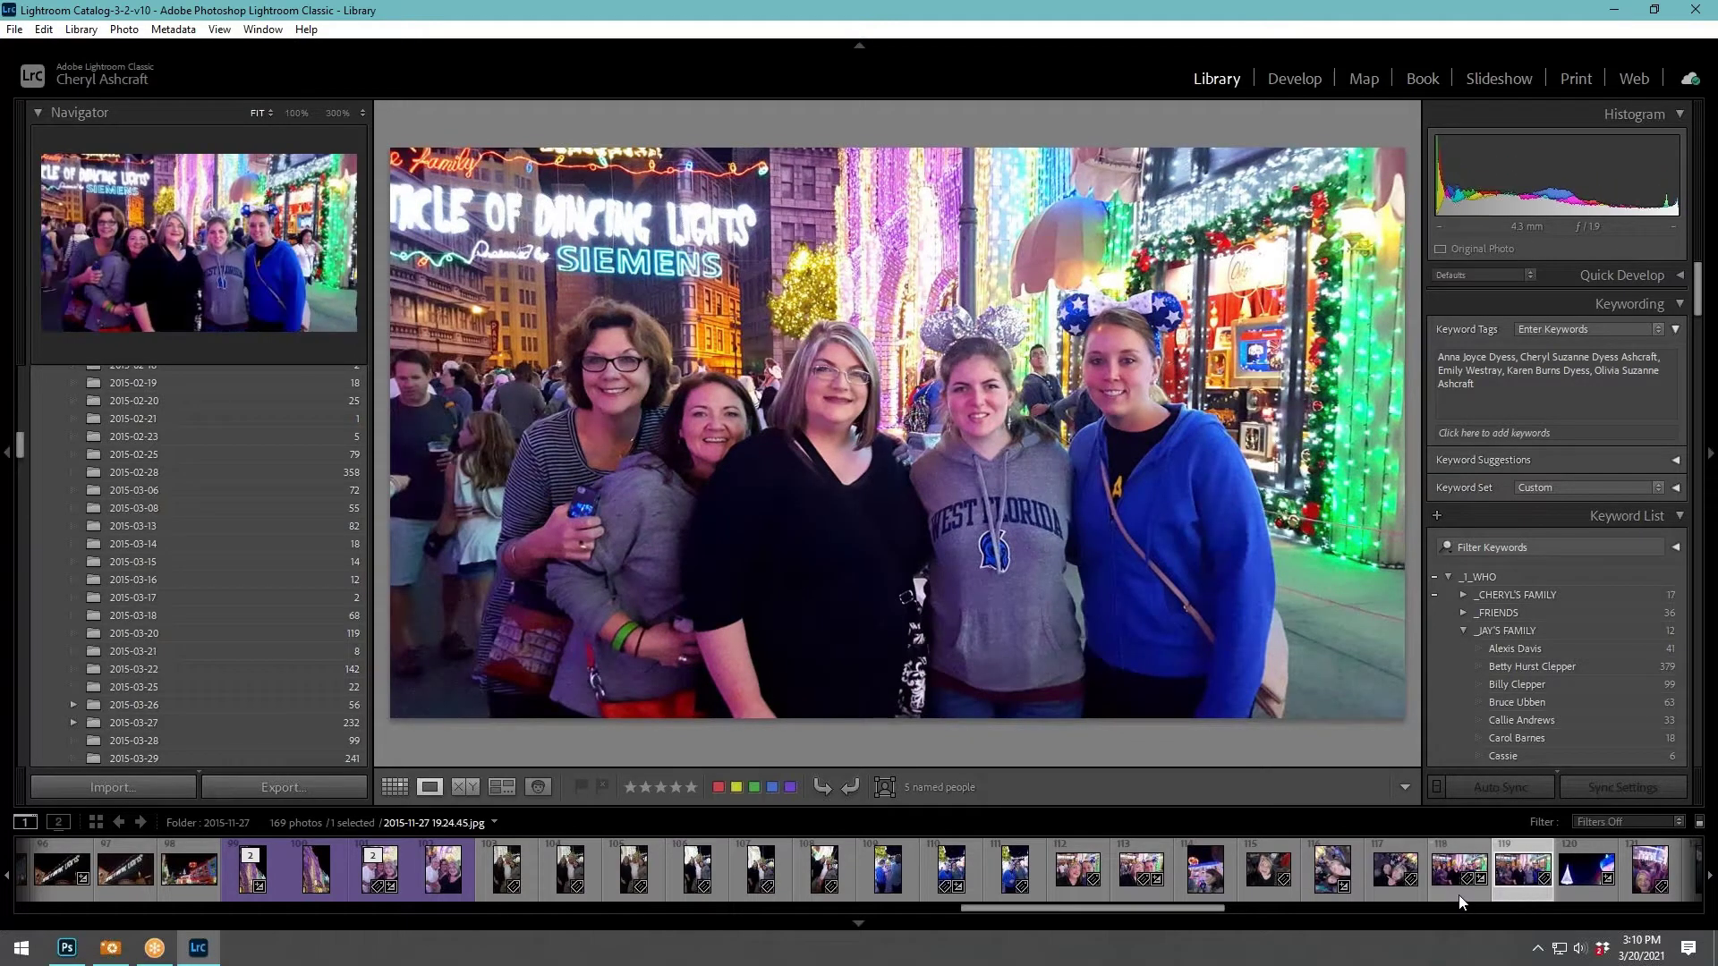
click(1512, 893)
click(1575, 888)
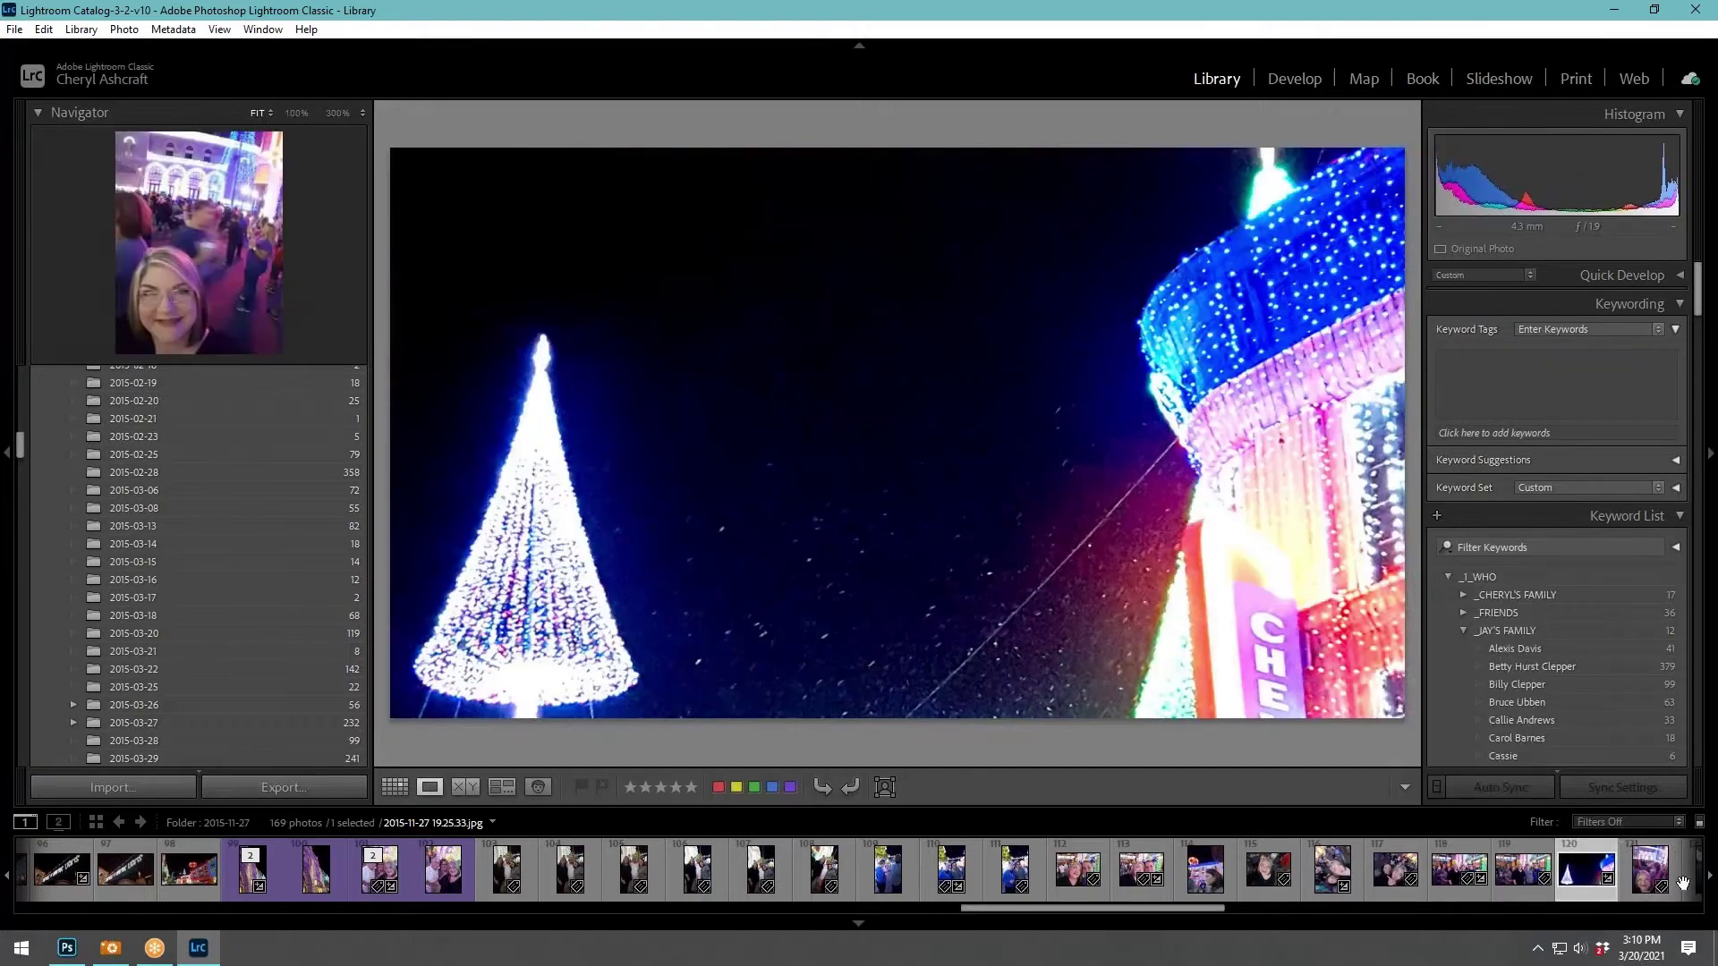
Review the solo crowd selfies, the lit street scene, the multicoloured tree, and the Peace on Earth and Merry Christmas street photos.
click(1678, 868)
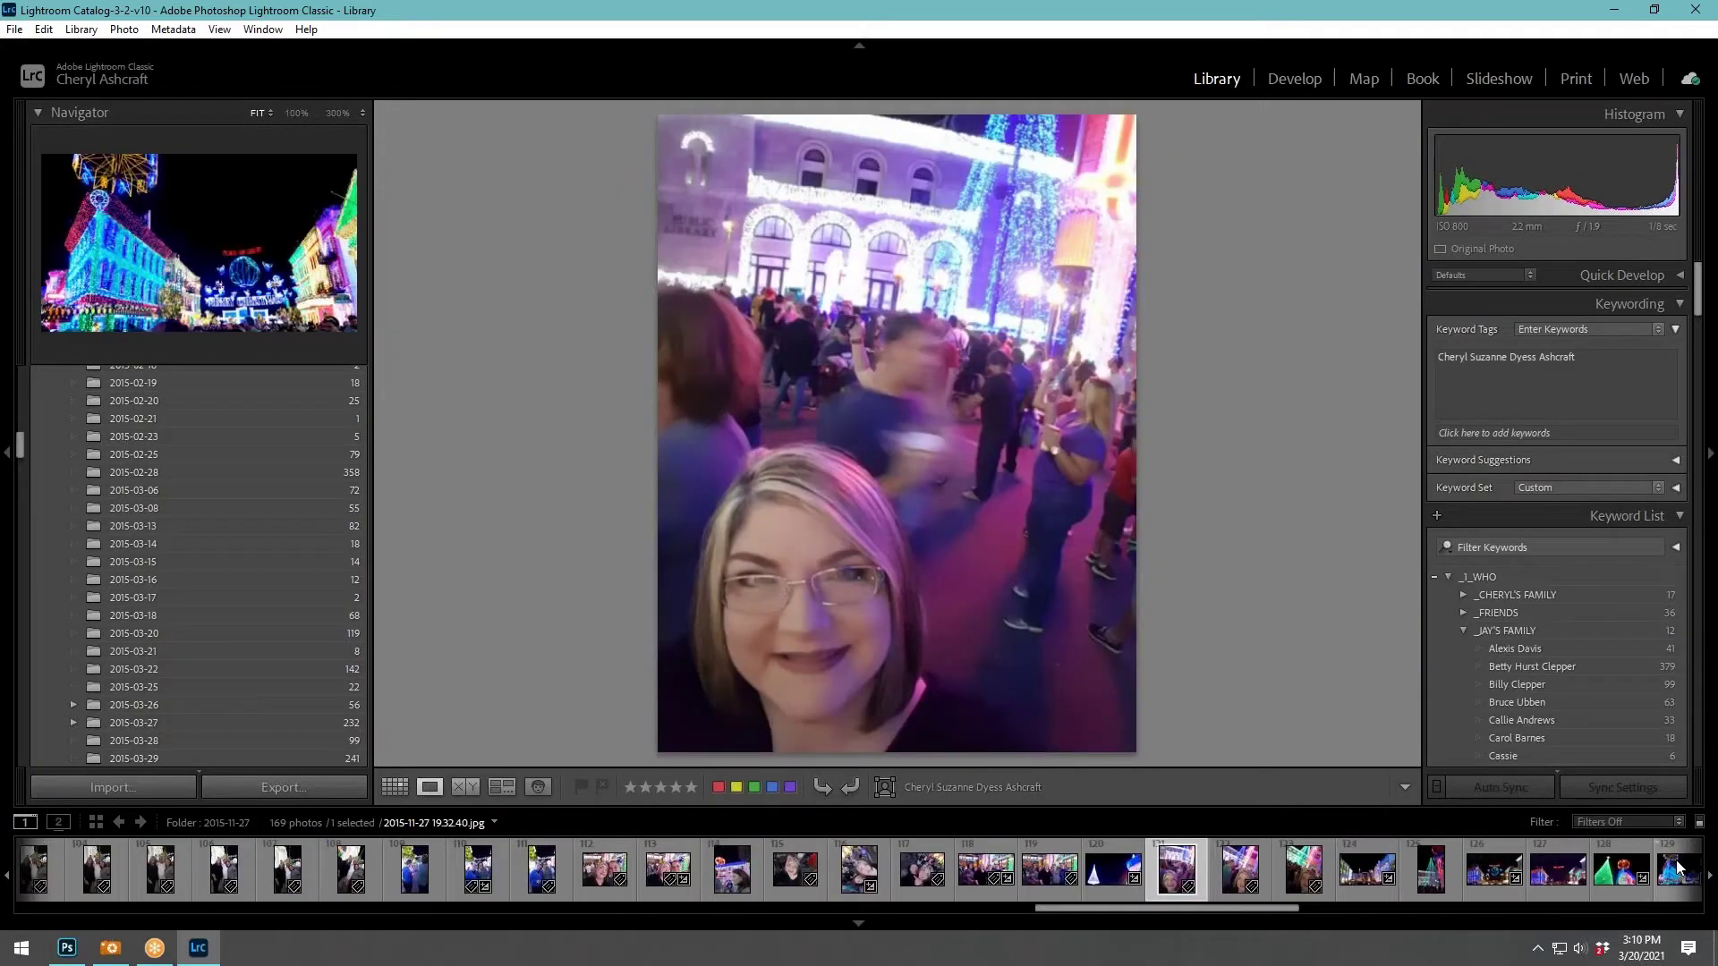
click(1261, 860)
click(1329, 861)
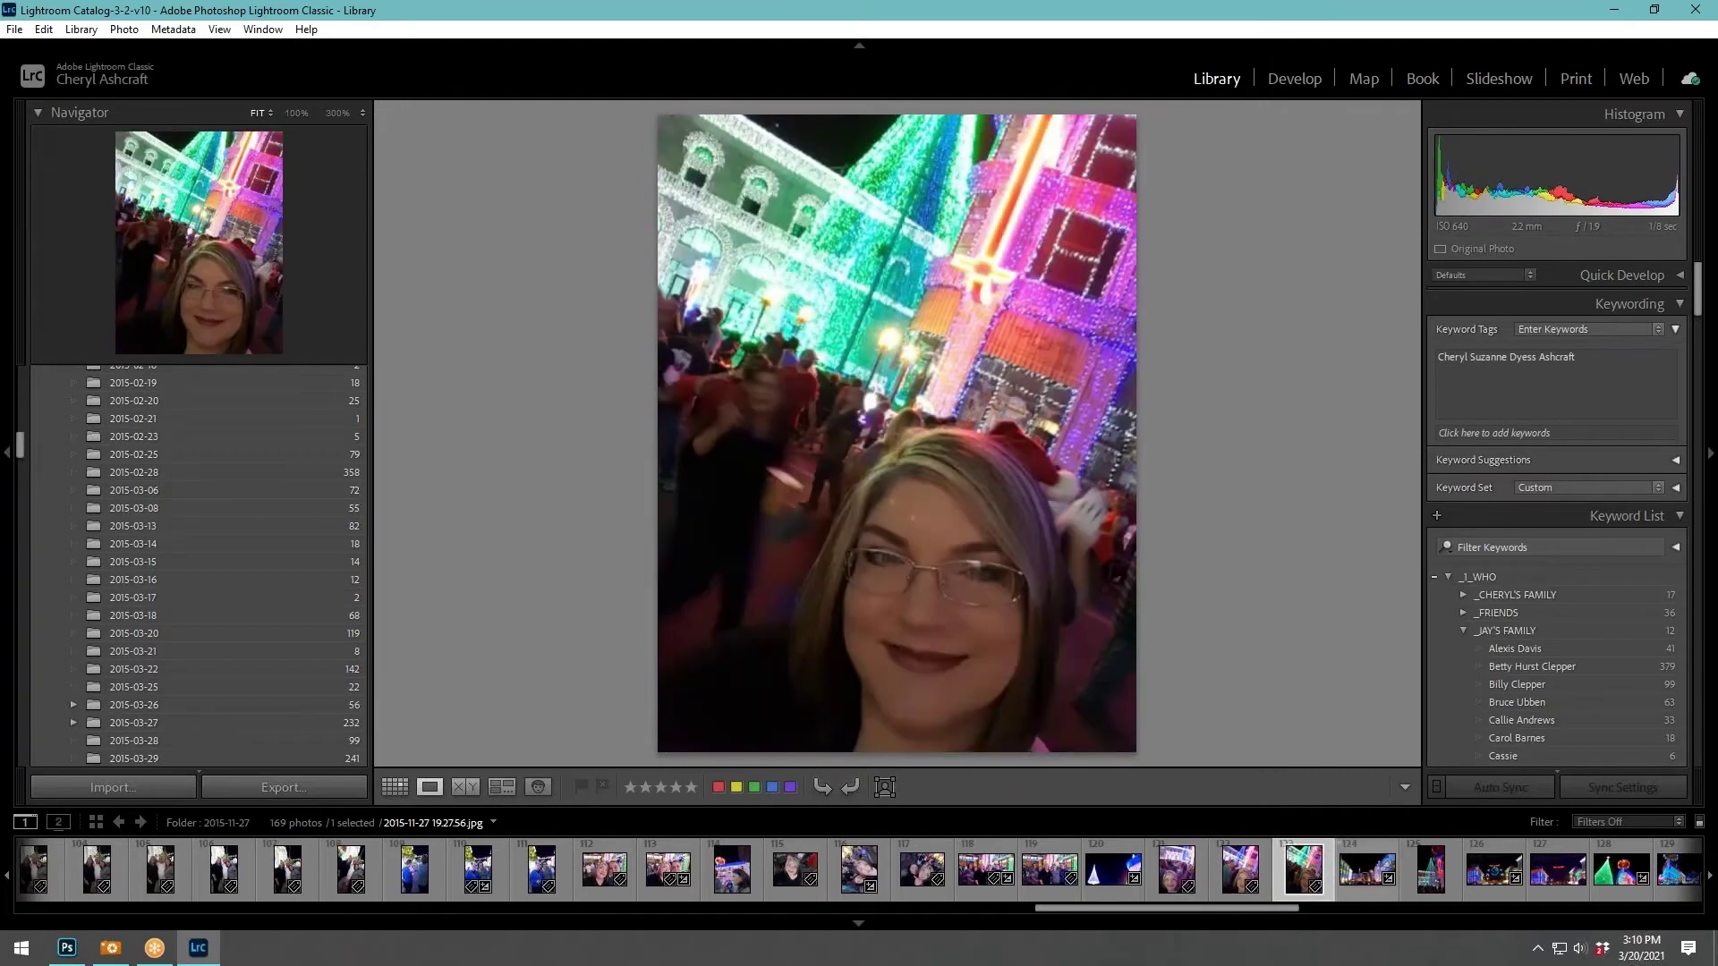
click(1385, 895)
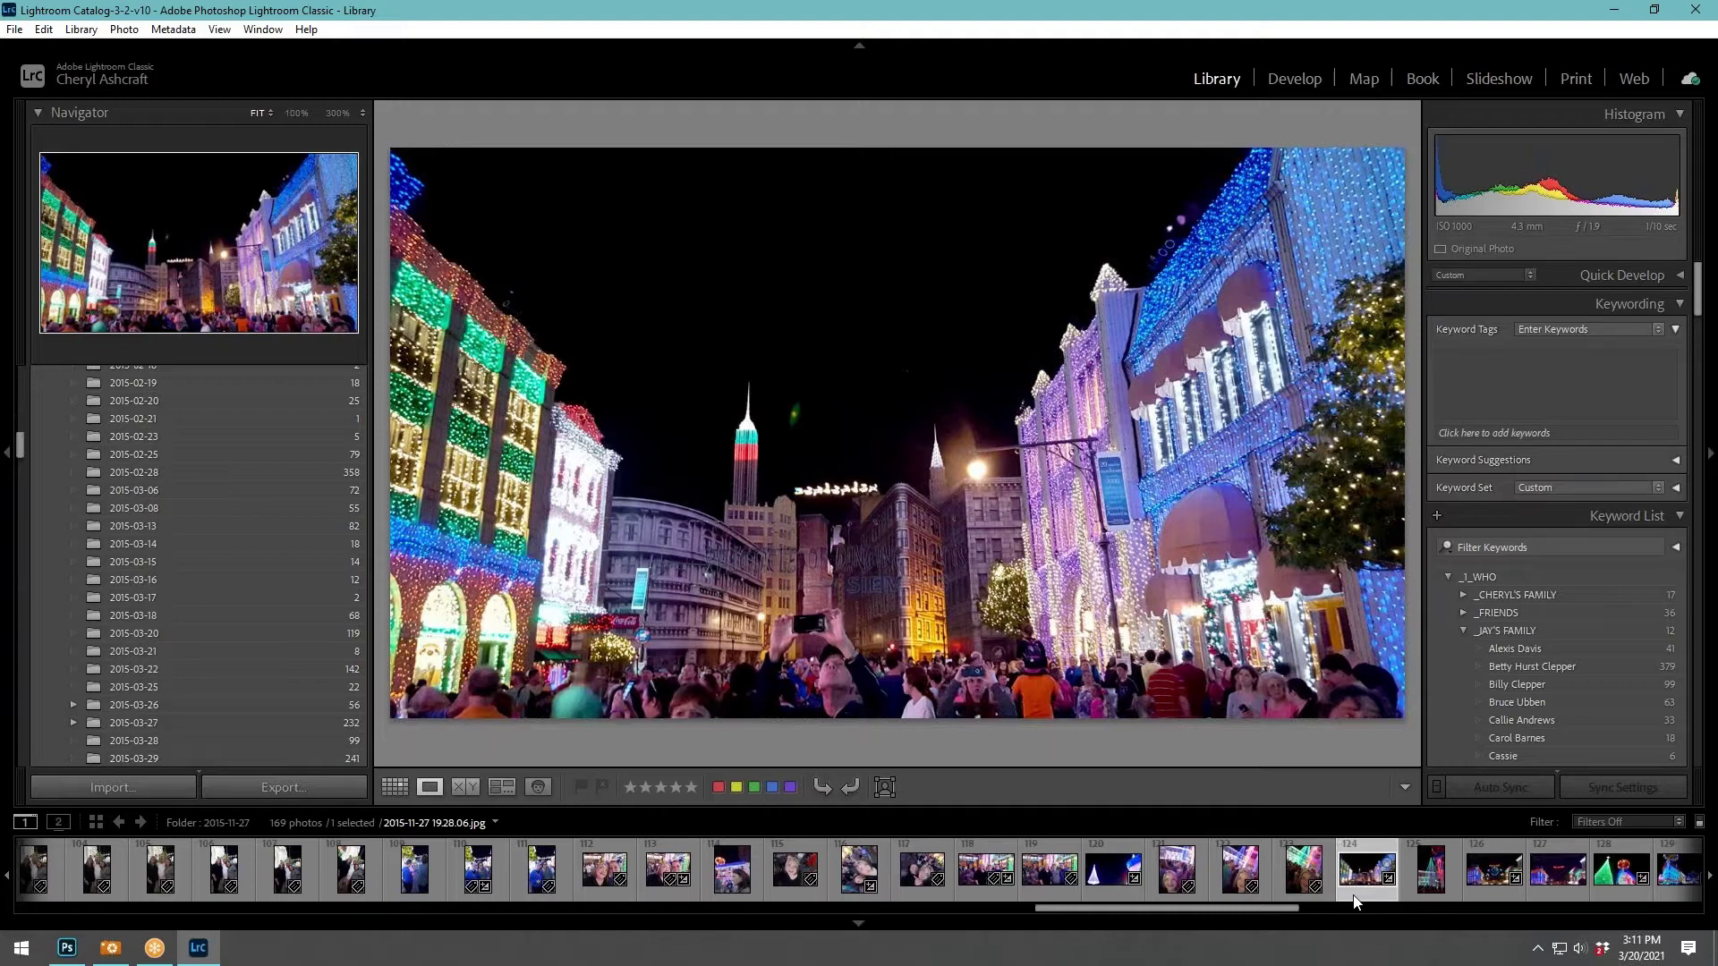
click(1432, 869)
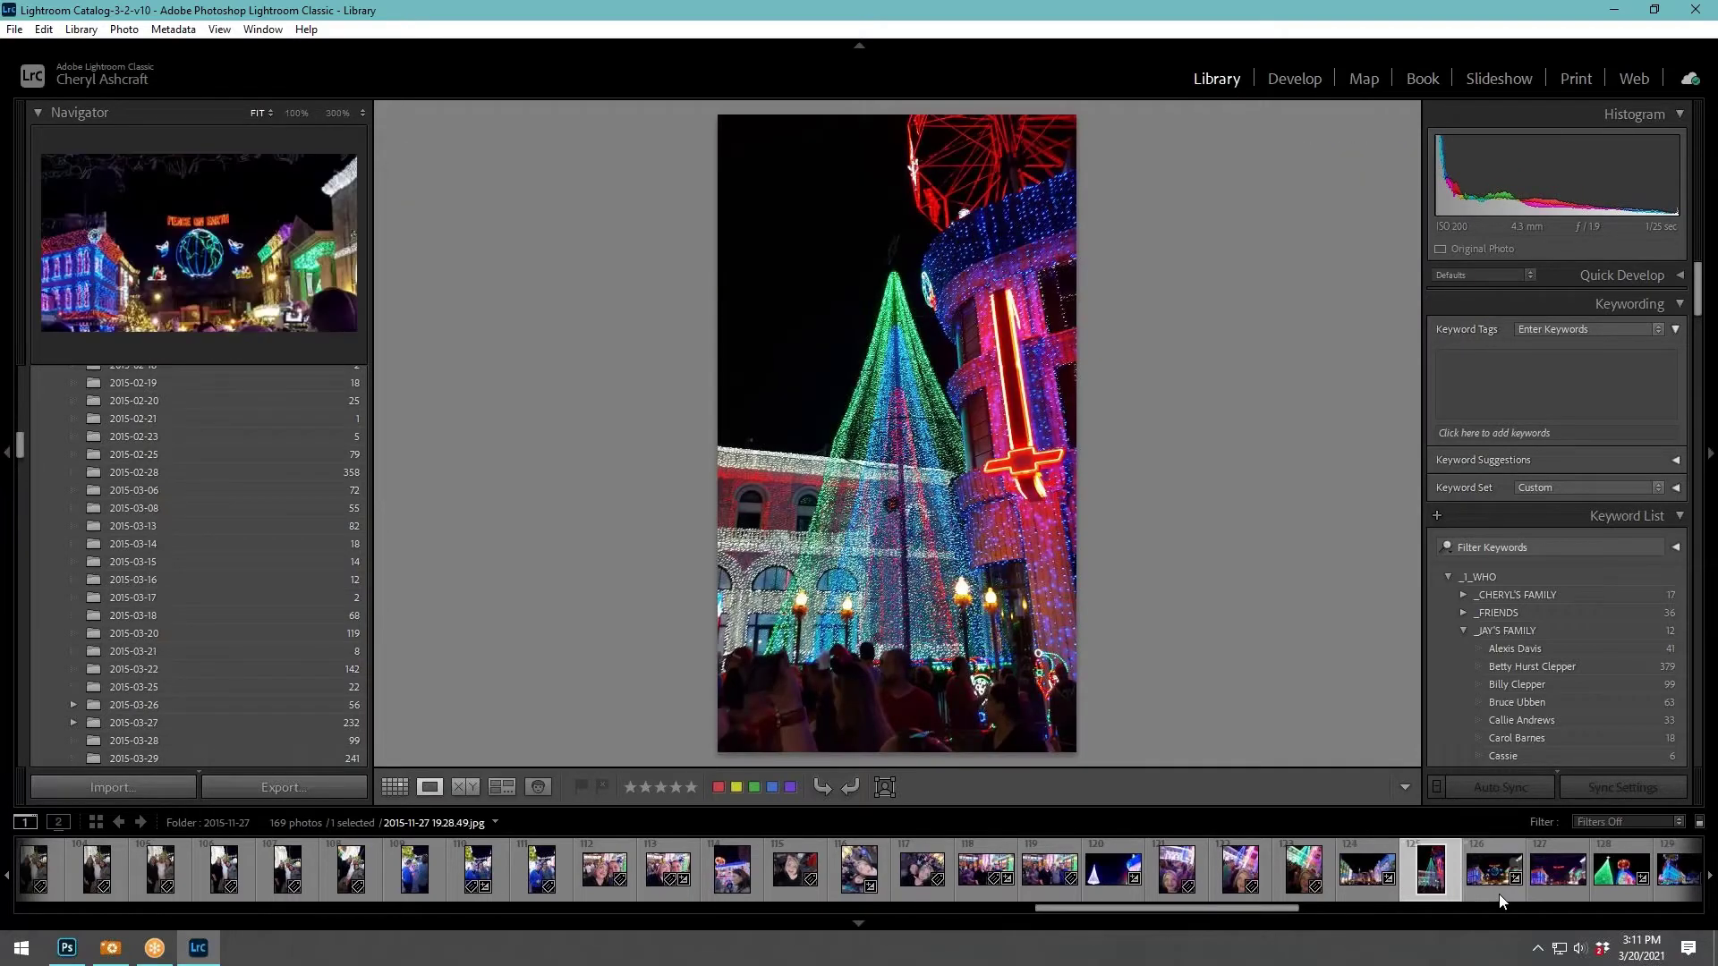
click(1497, 889)
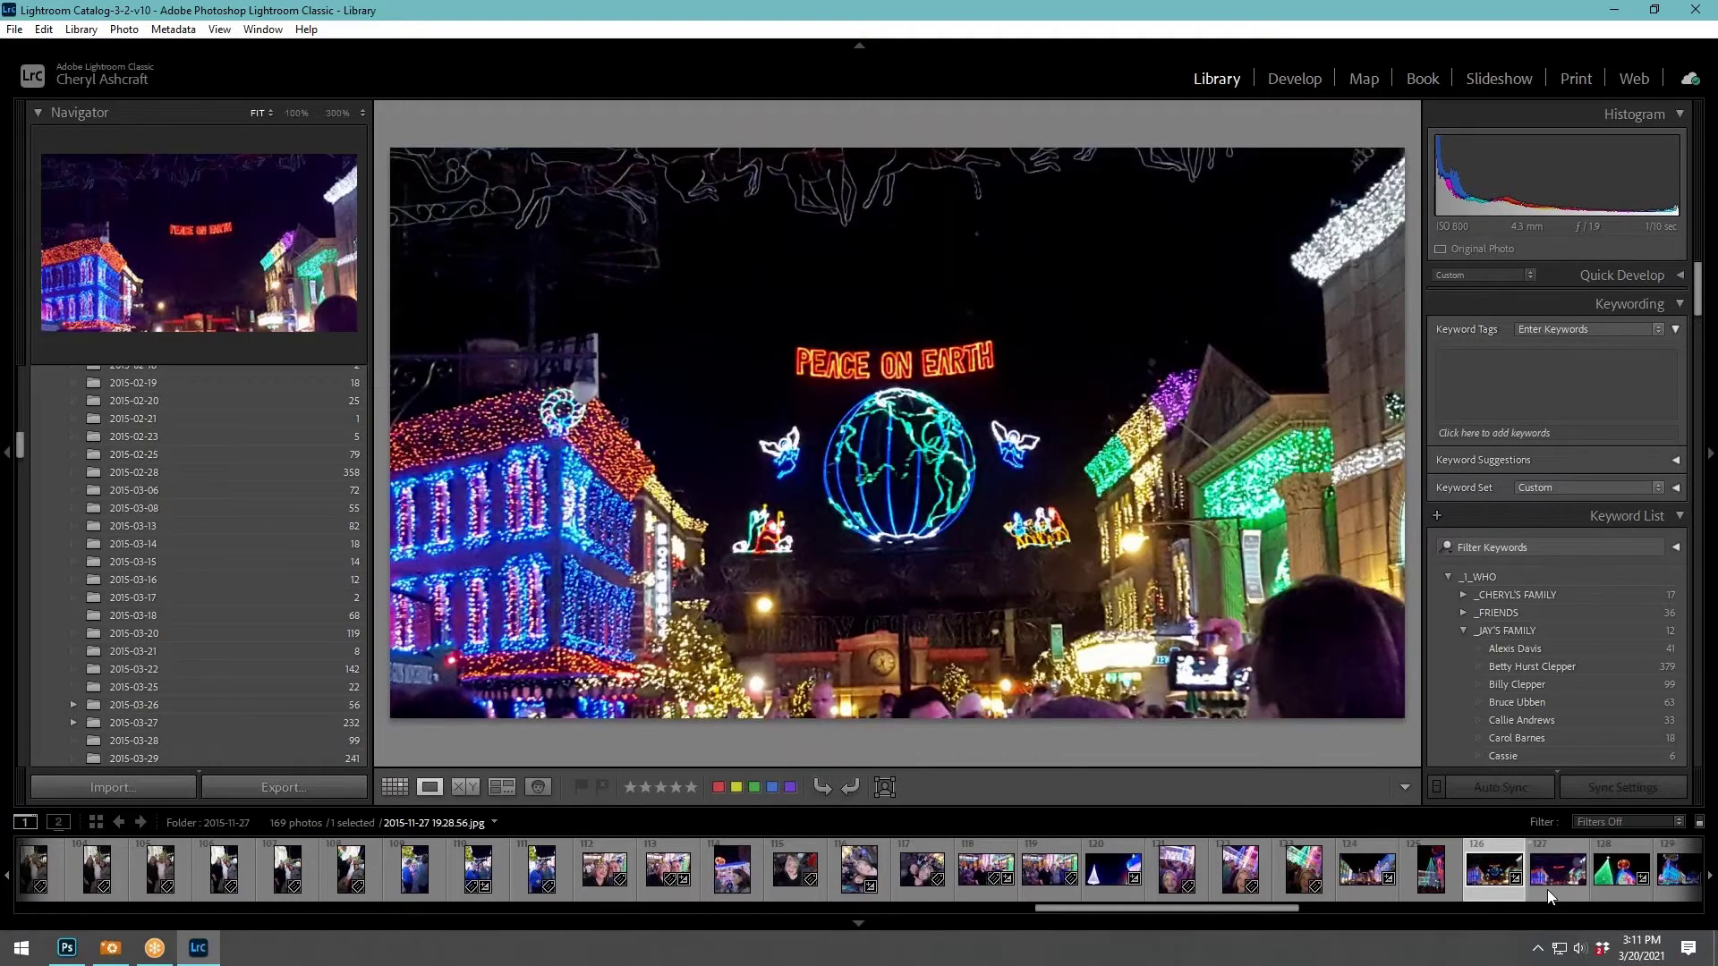
click(1635, 895)
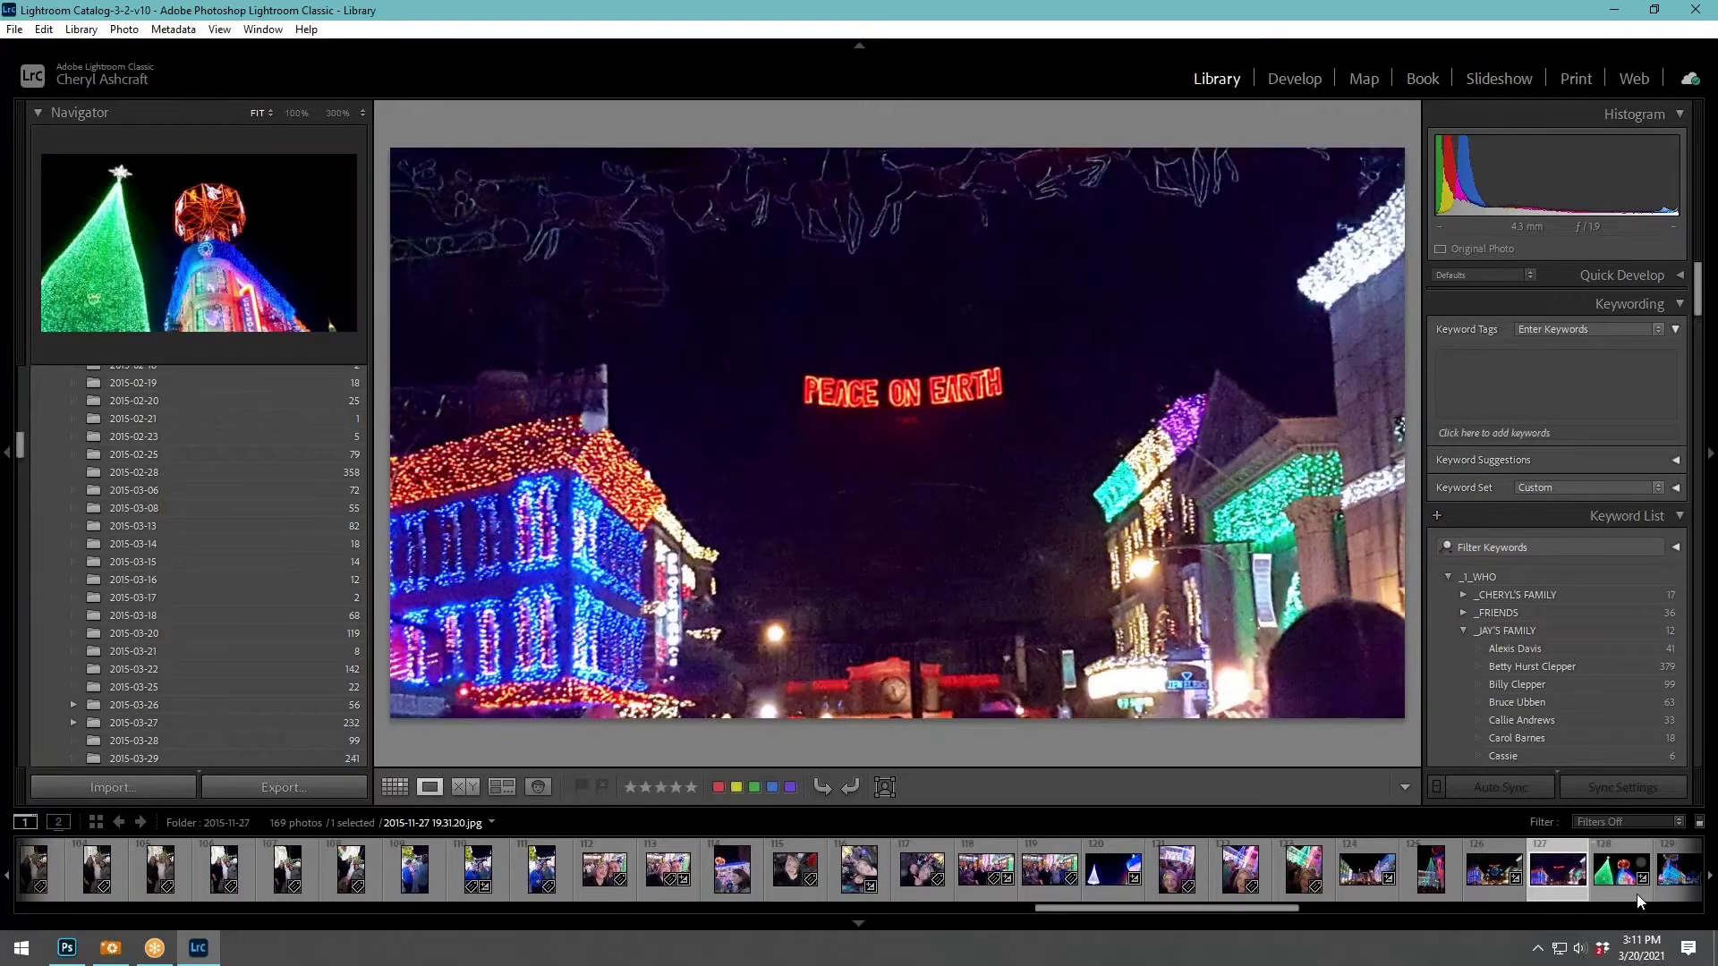
click(1668, 891)
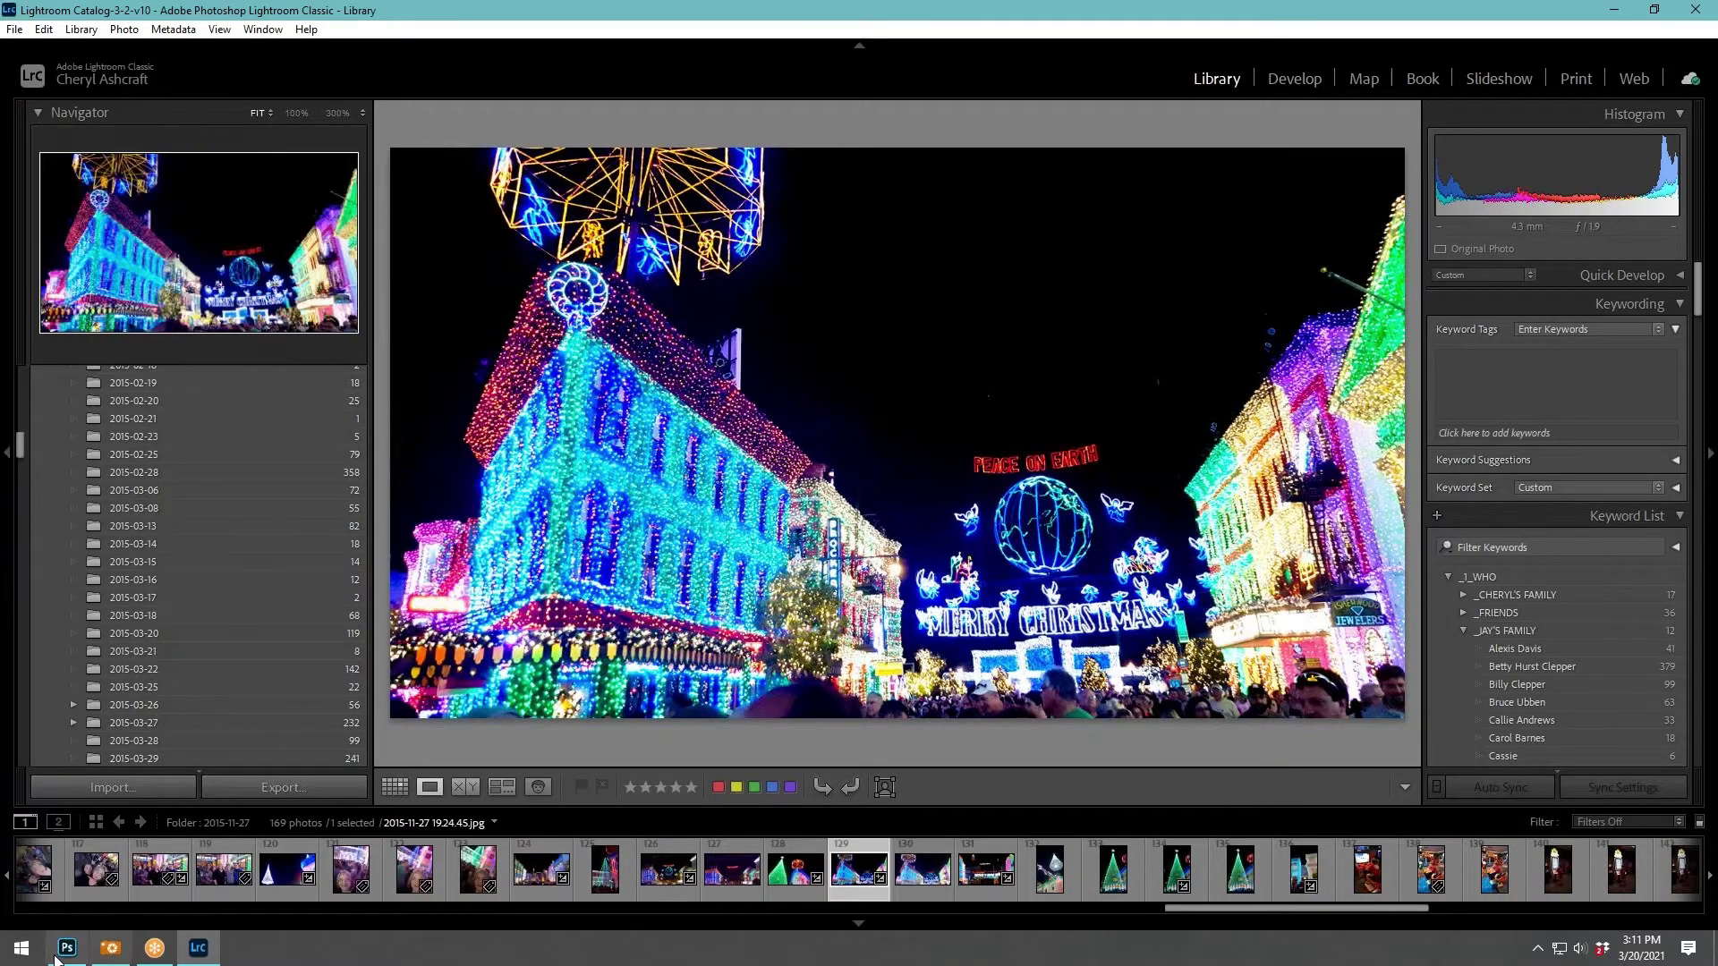
In Photoshop, place brittdes_pm_pop_flower1, flower2 and flower3 on the scrapbook page and apply the fdd_flower (large) style to all three.
mouse_move(68, 949)
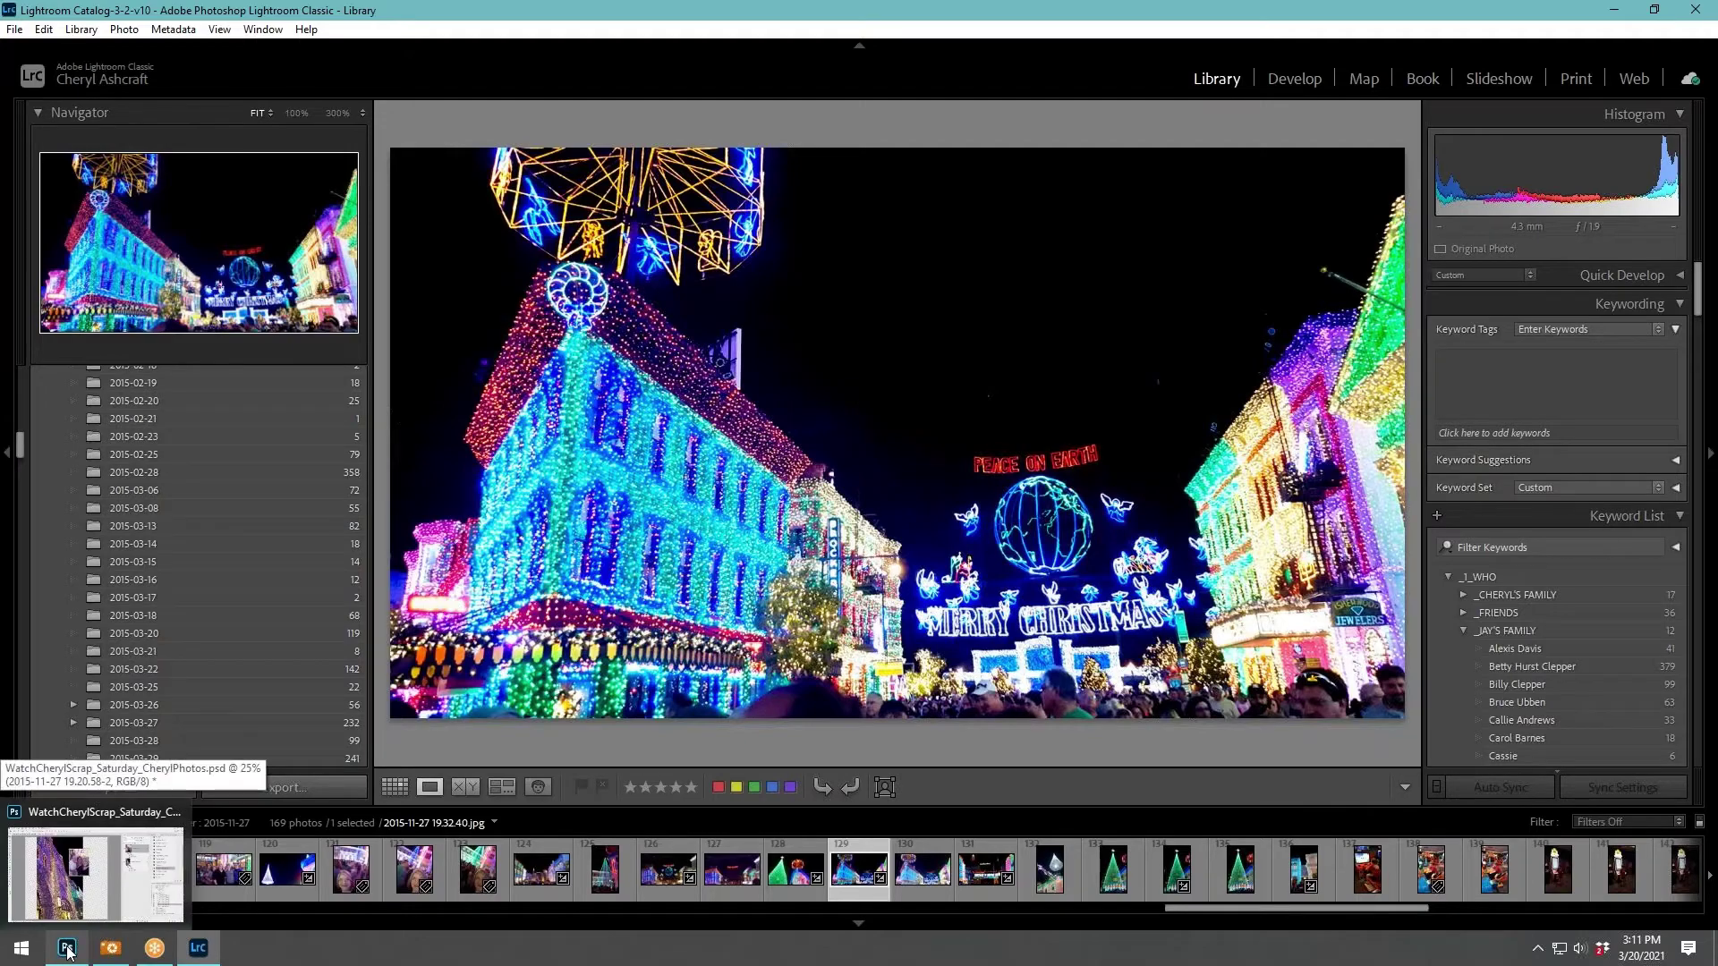
click(67, 949)
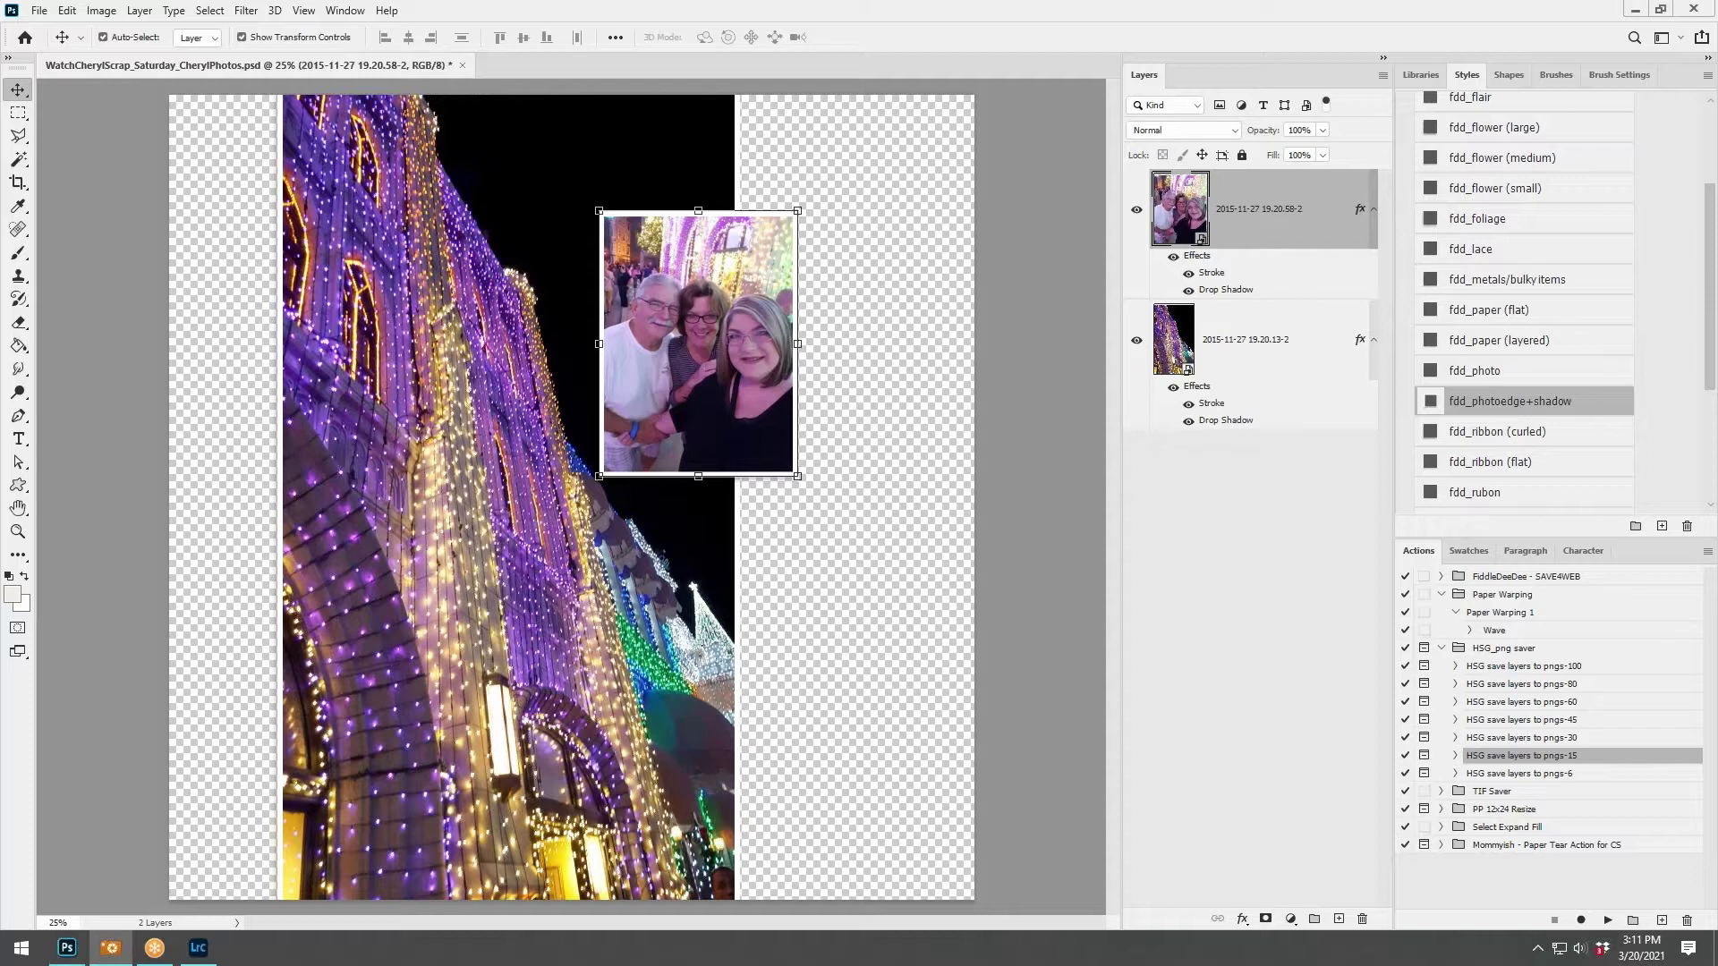
drag(110, 947, 660, 564)
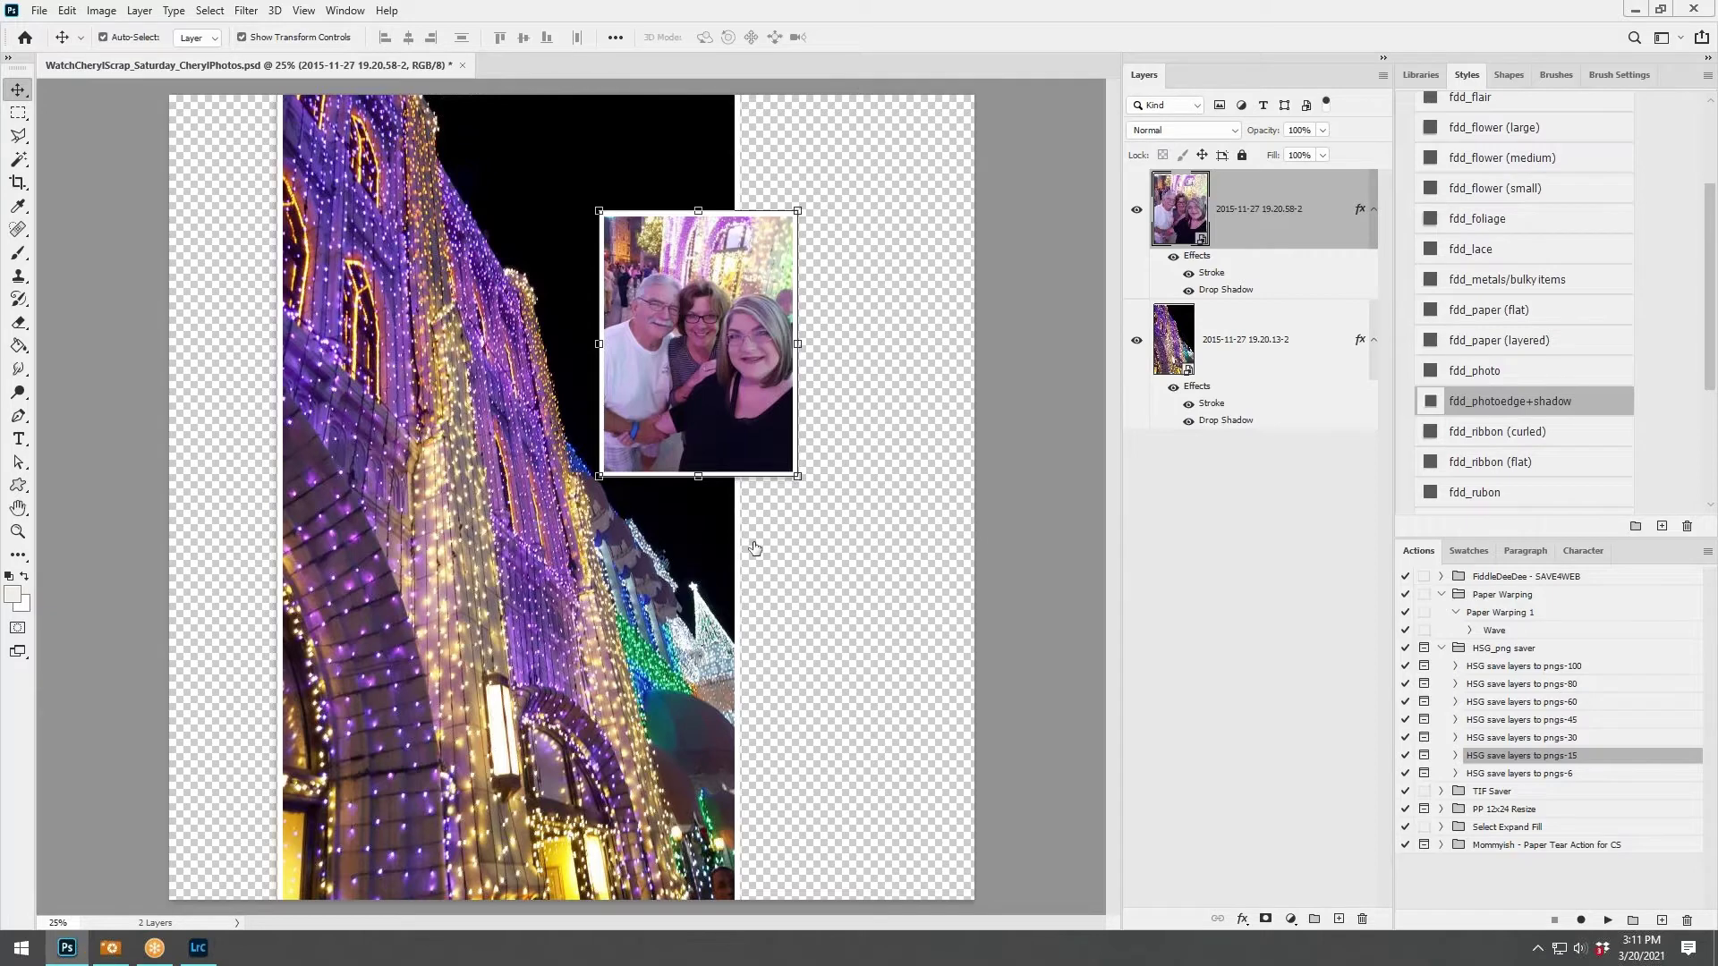
shift+click(1281, 384)
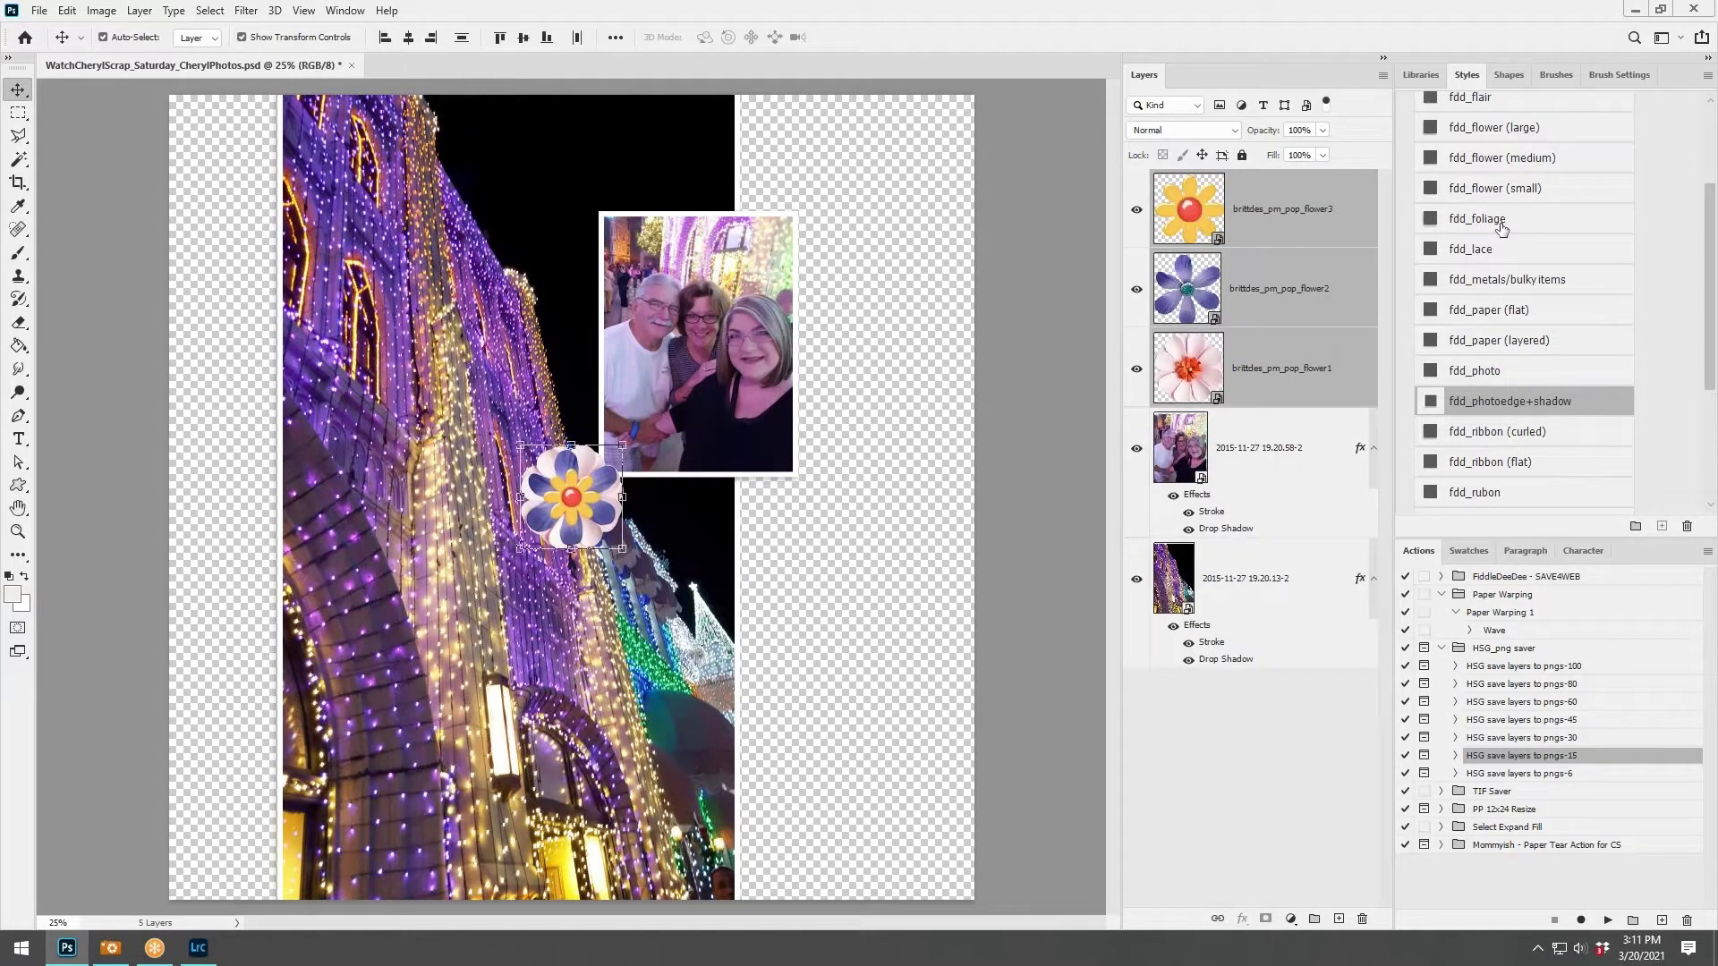
click(1521, 130)
Scale down the three flowers and cluster them at the selfie's right edge, with the pink one above the purple and the small yellow one overlapping the photo.
key(ctrl+t)
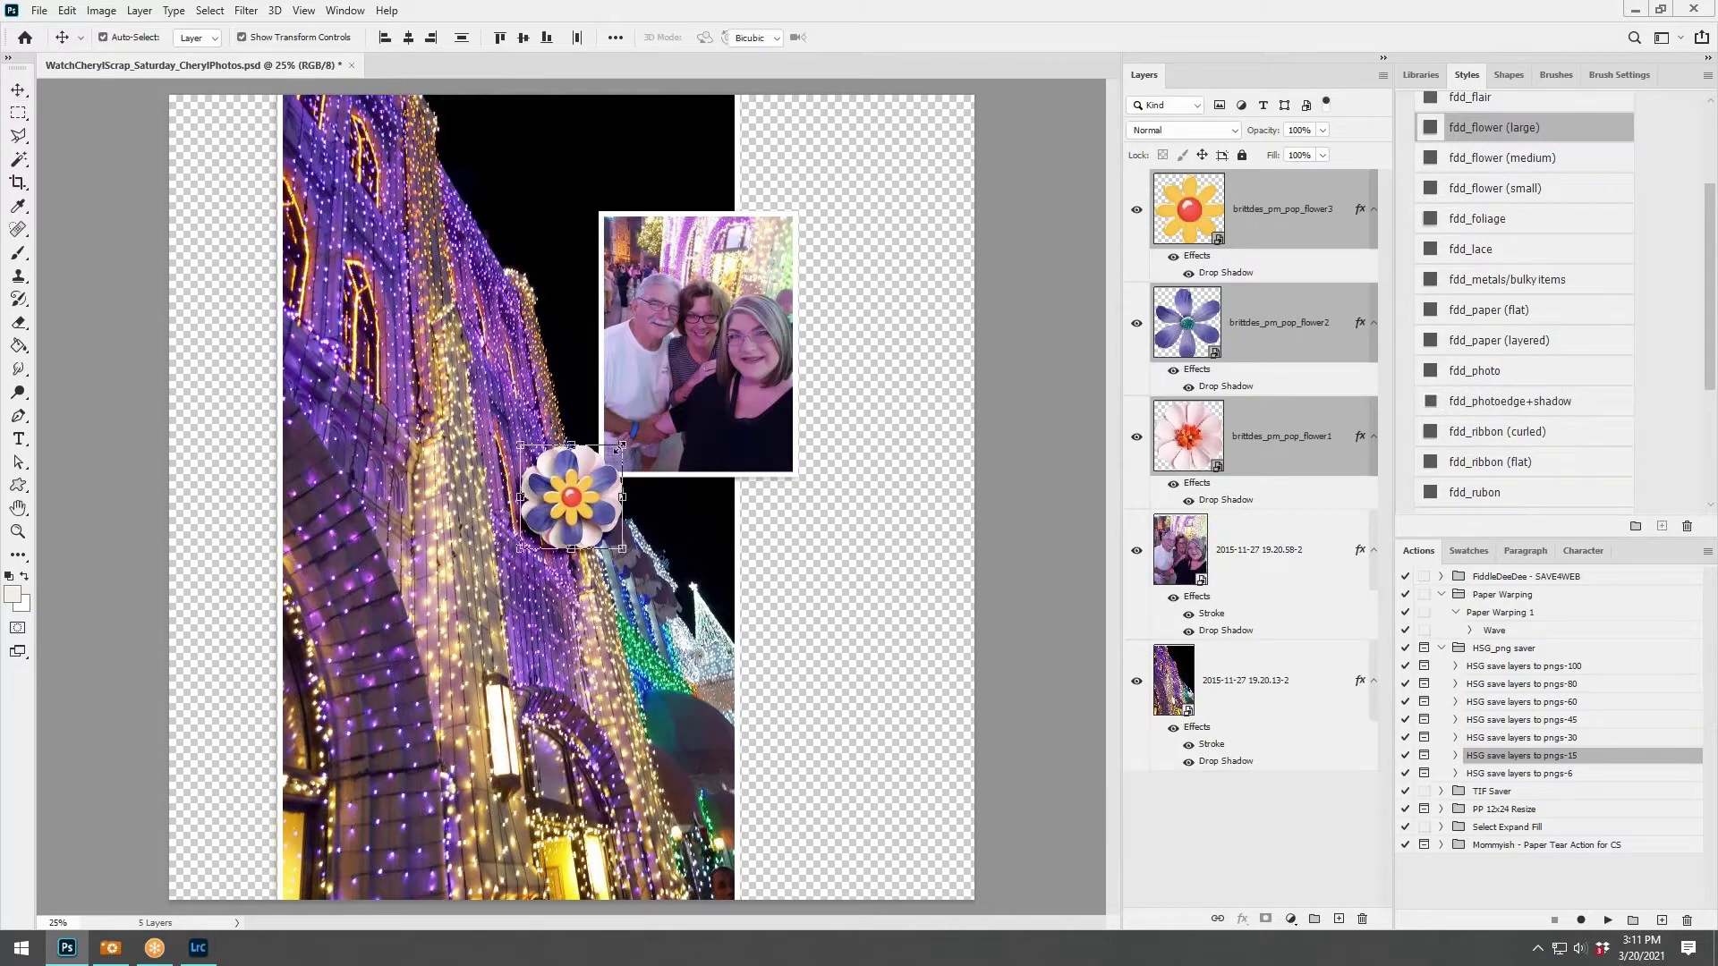
drag(621, 445, 803, 387)
click(885, 37)
drag(577, 516, 860, 349)
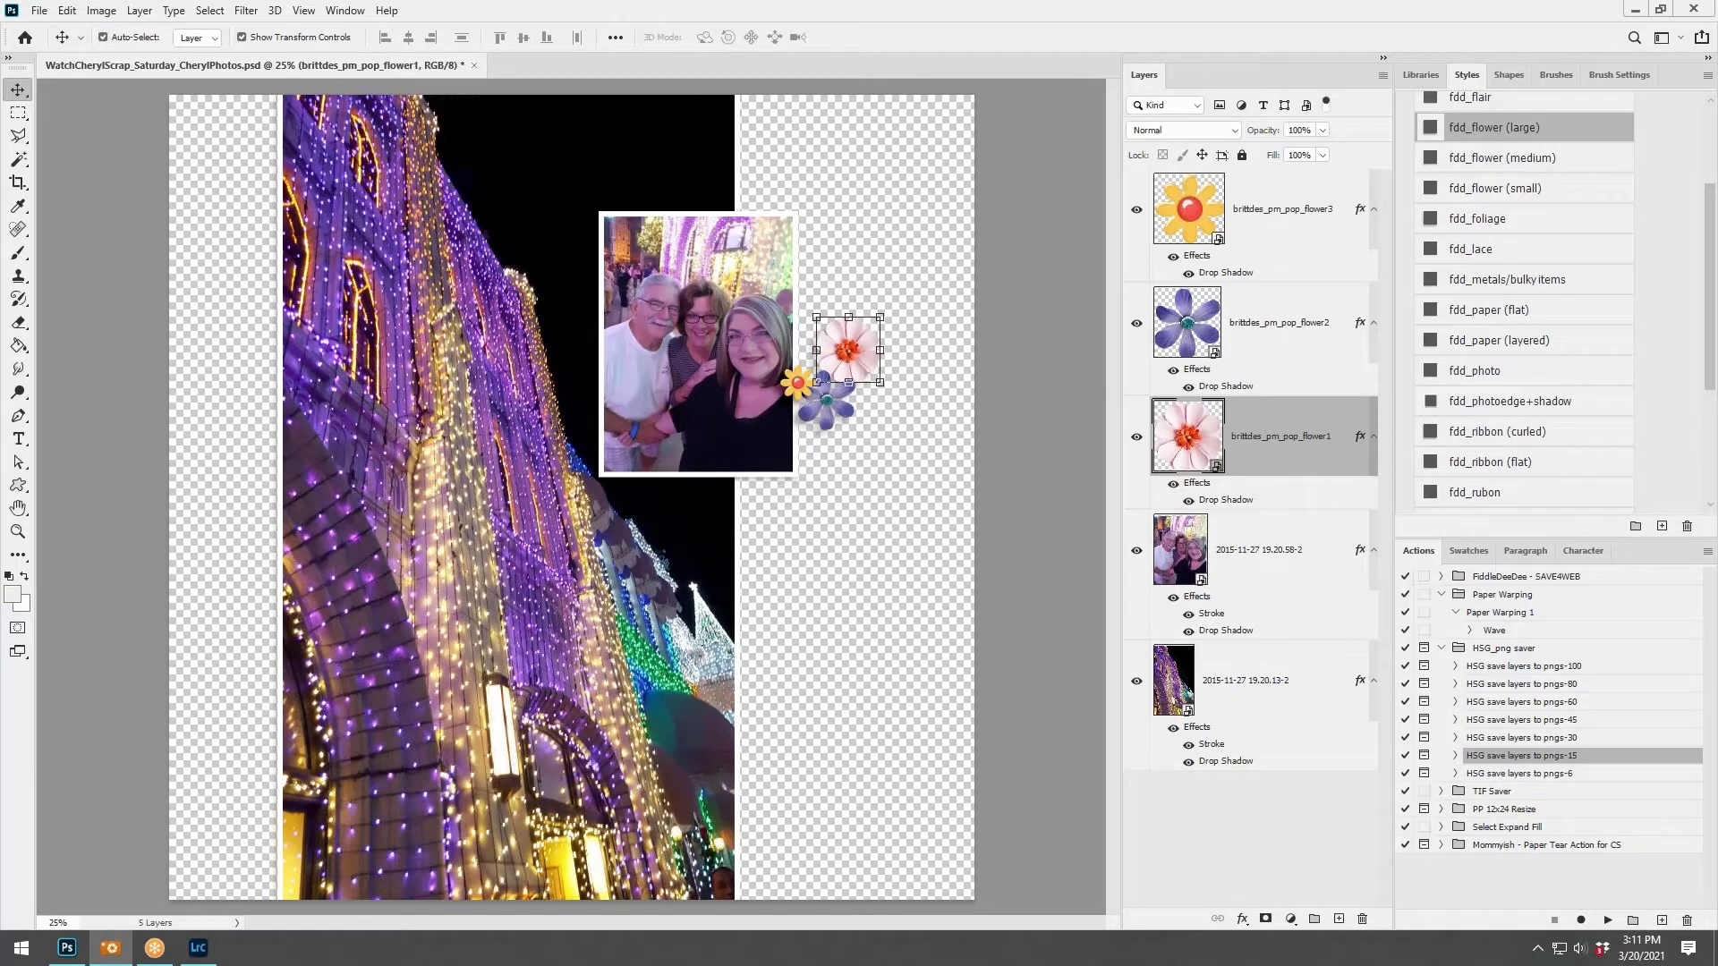
click(957, 631)
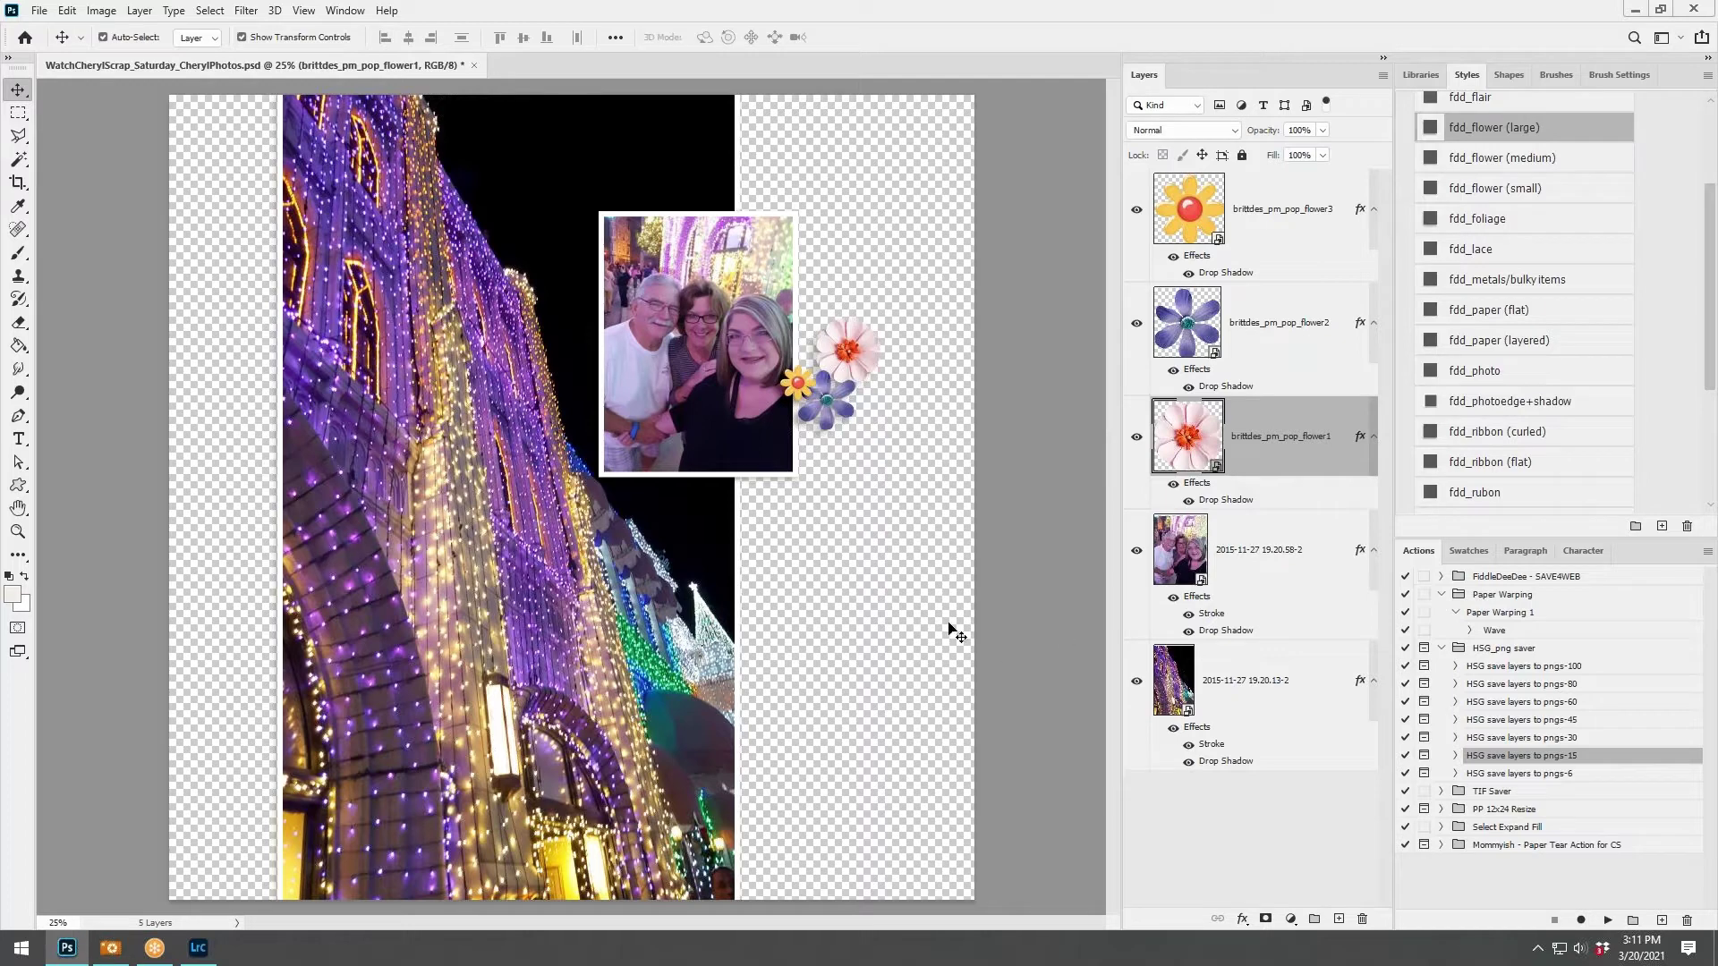
Place brittdes_pm_pop_paper6 beneath all other layers as the page background and rotate it 90° clockwise.
click(1293, 689)
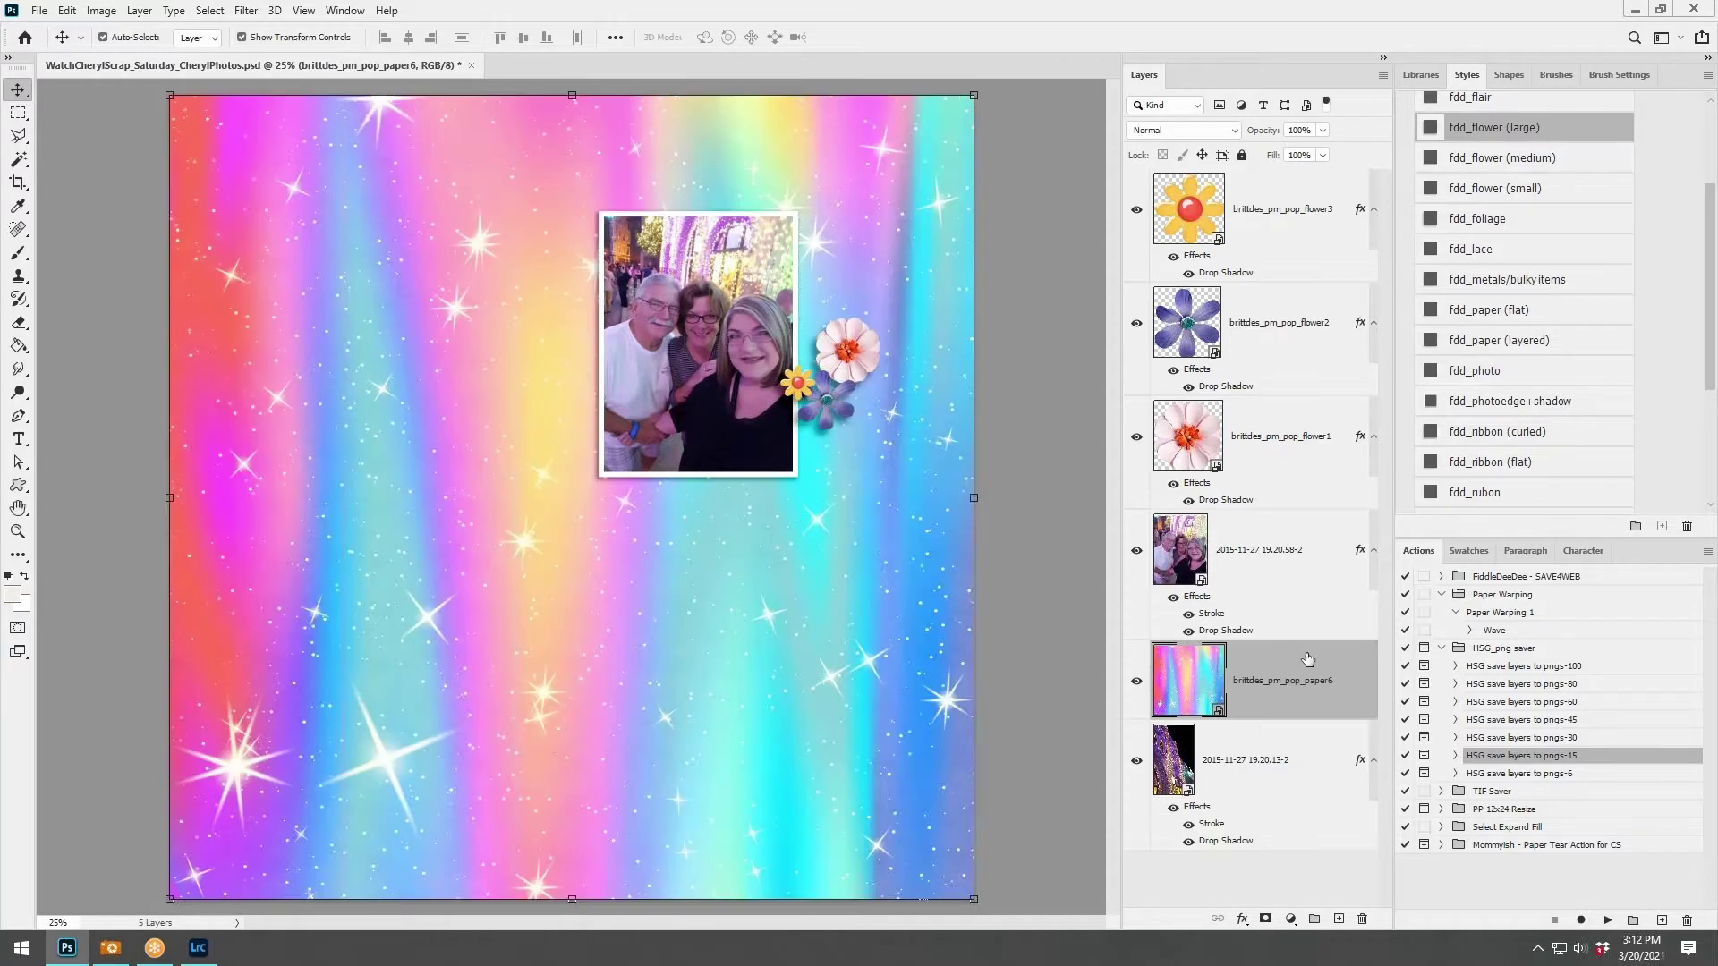
drag(1307, 660, 1275, 866)
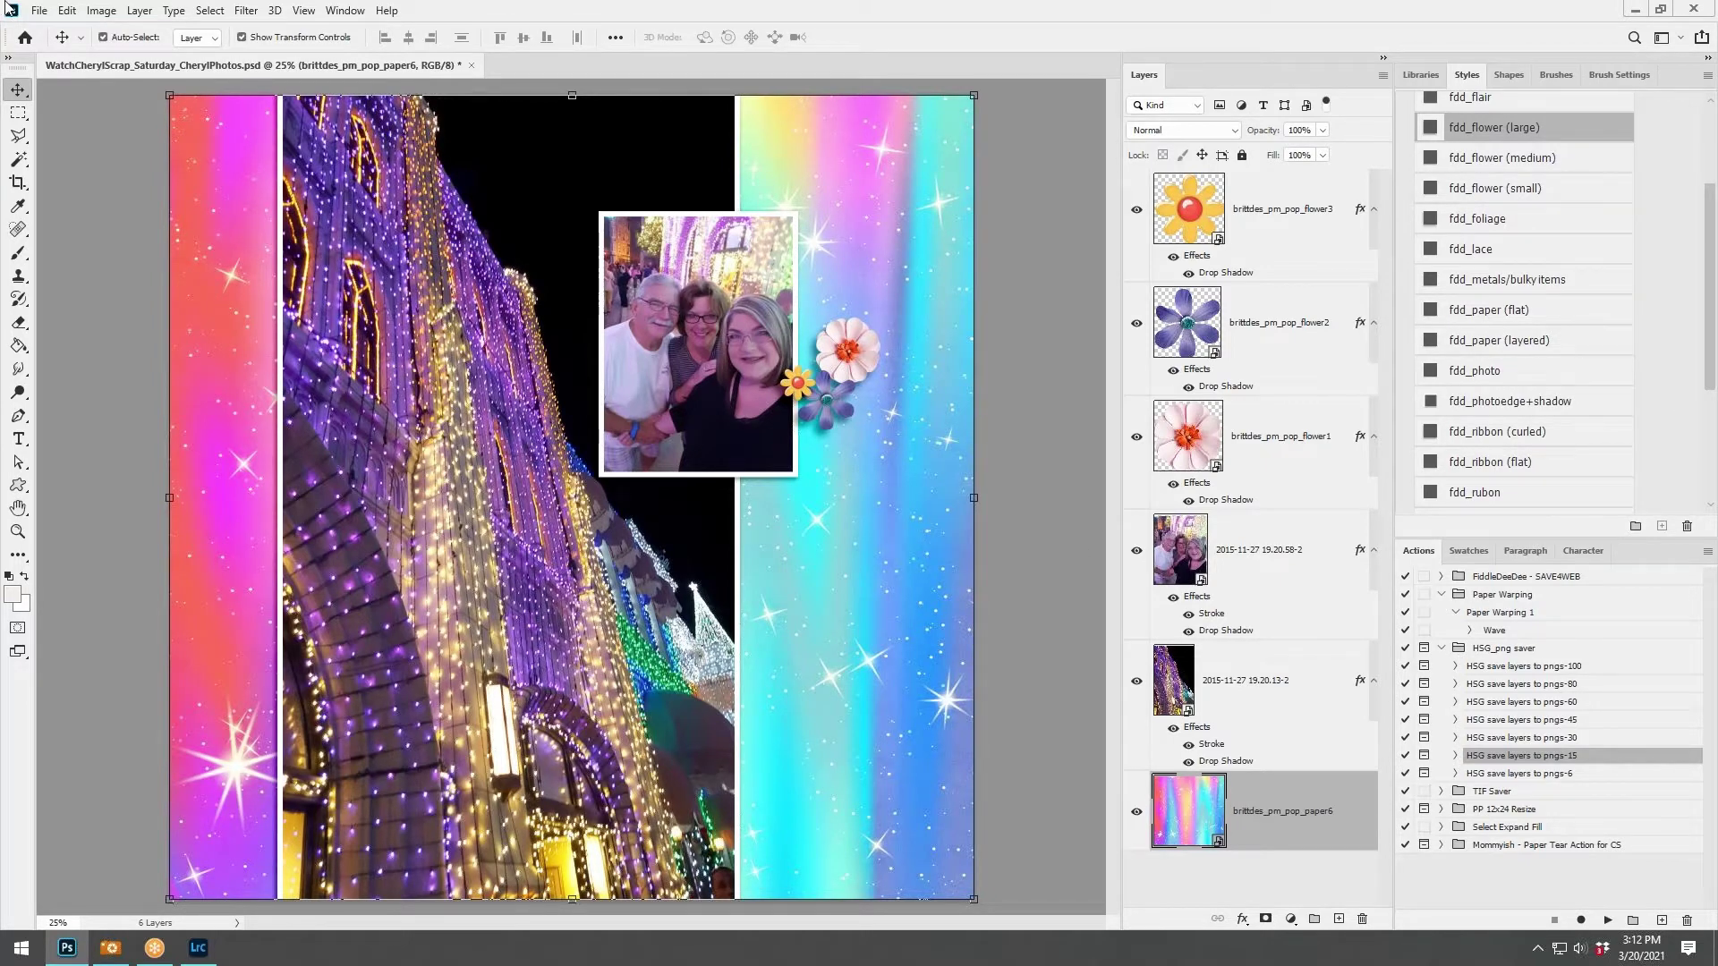
click(67, 11)
mouse_move(94, 419)
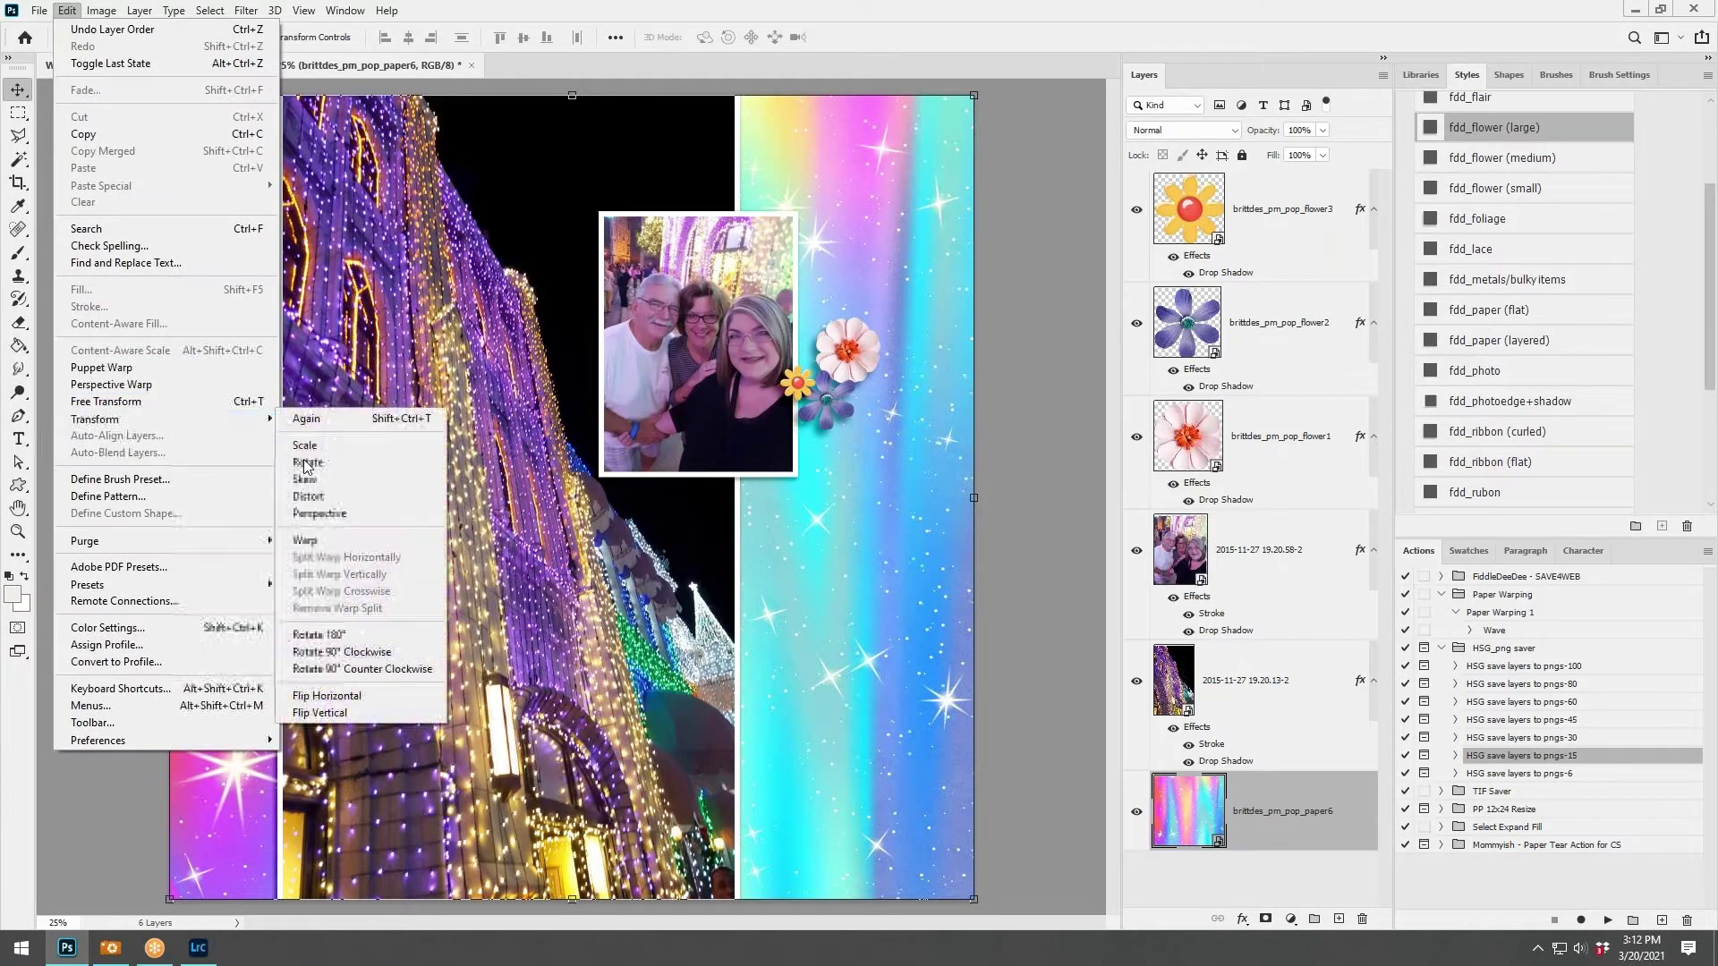
click(398, 659)
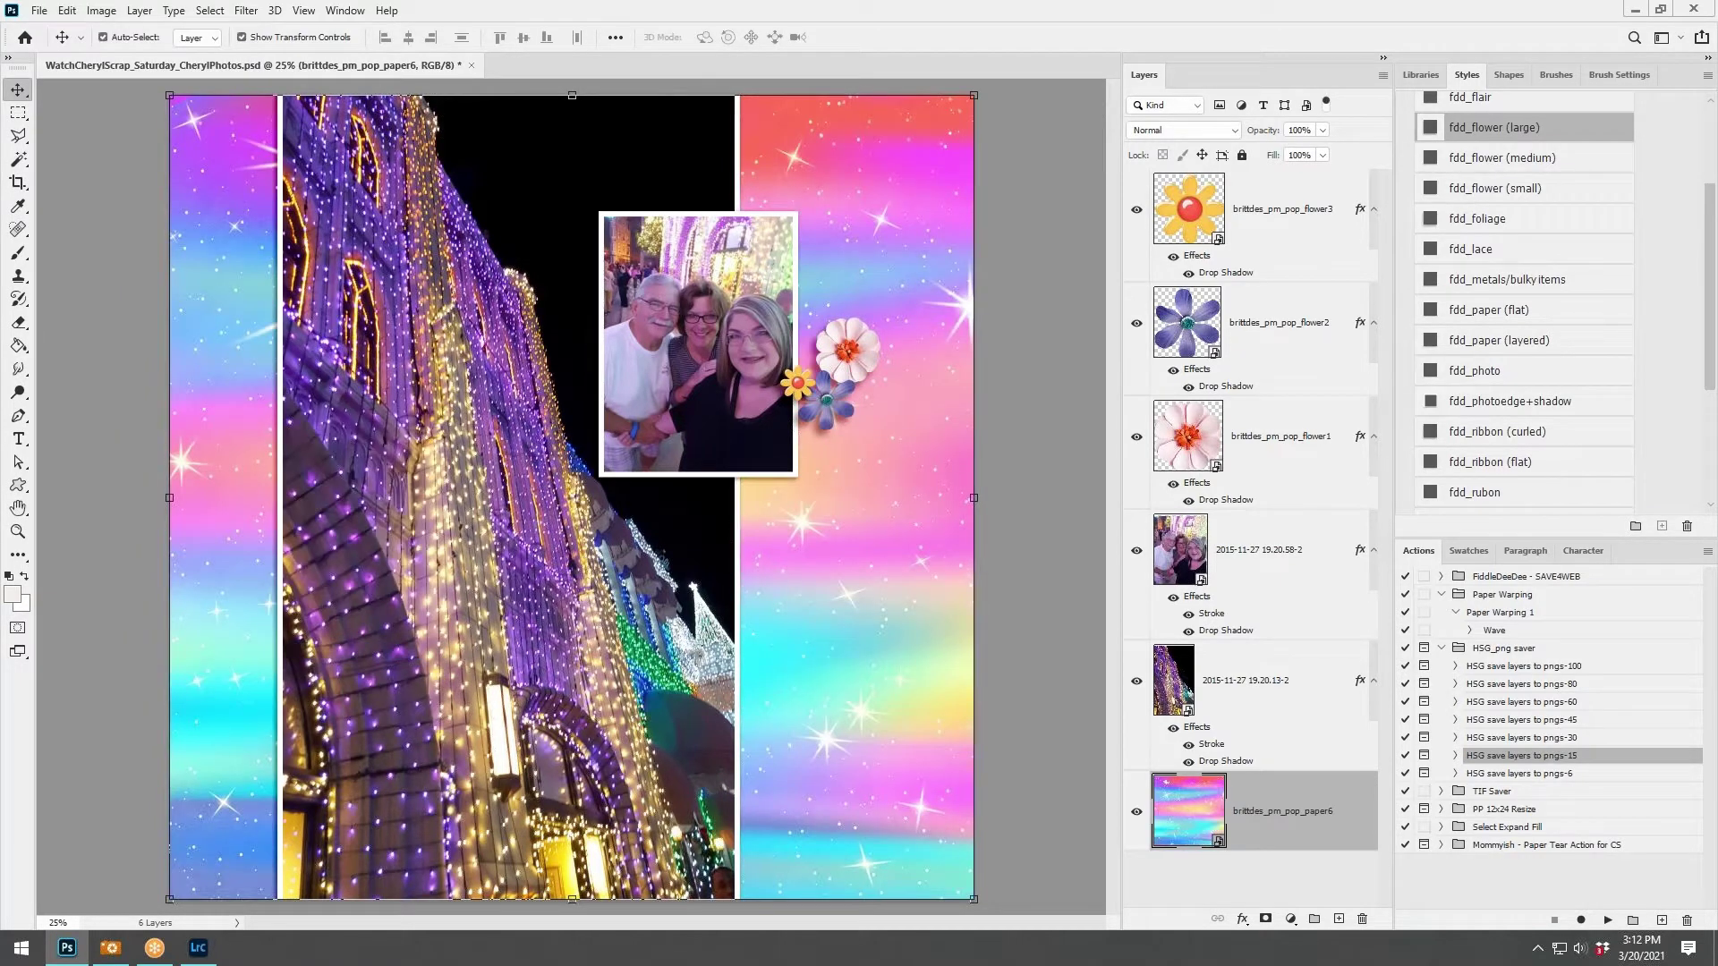
Flip the rainbow starburst background paper horizontally.
click(68, 11)
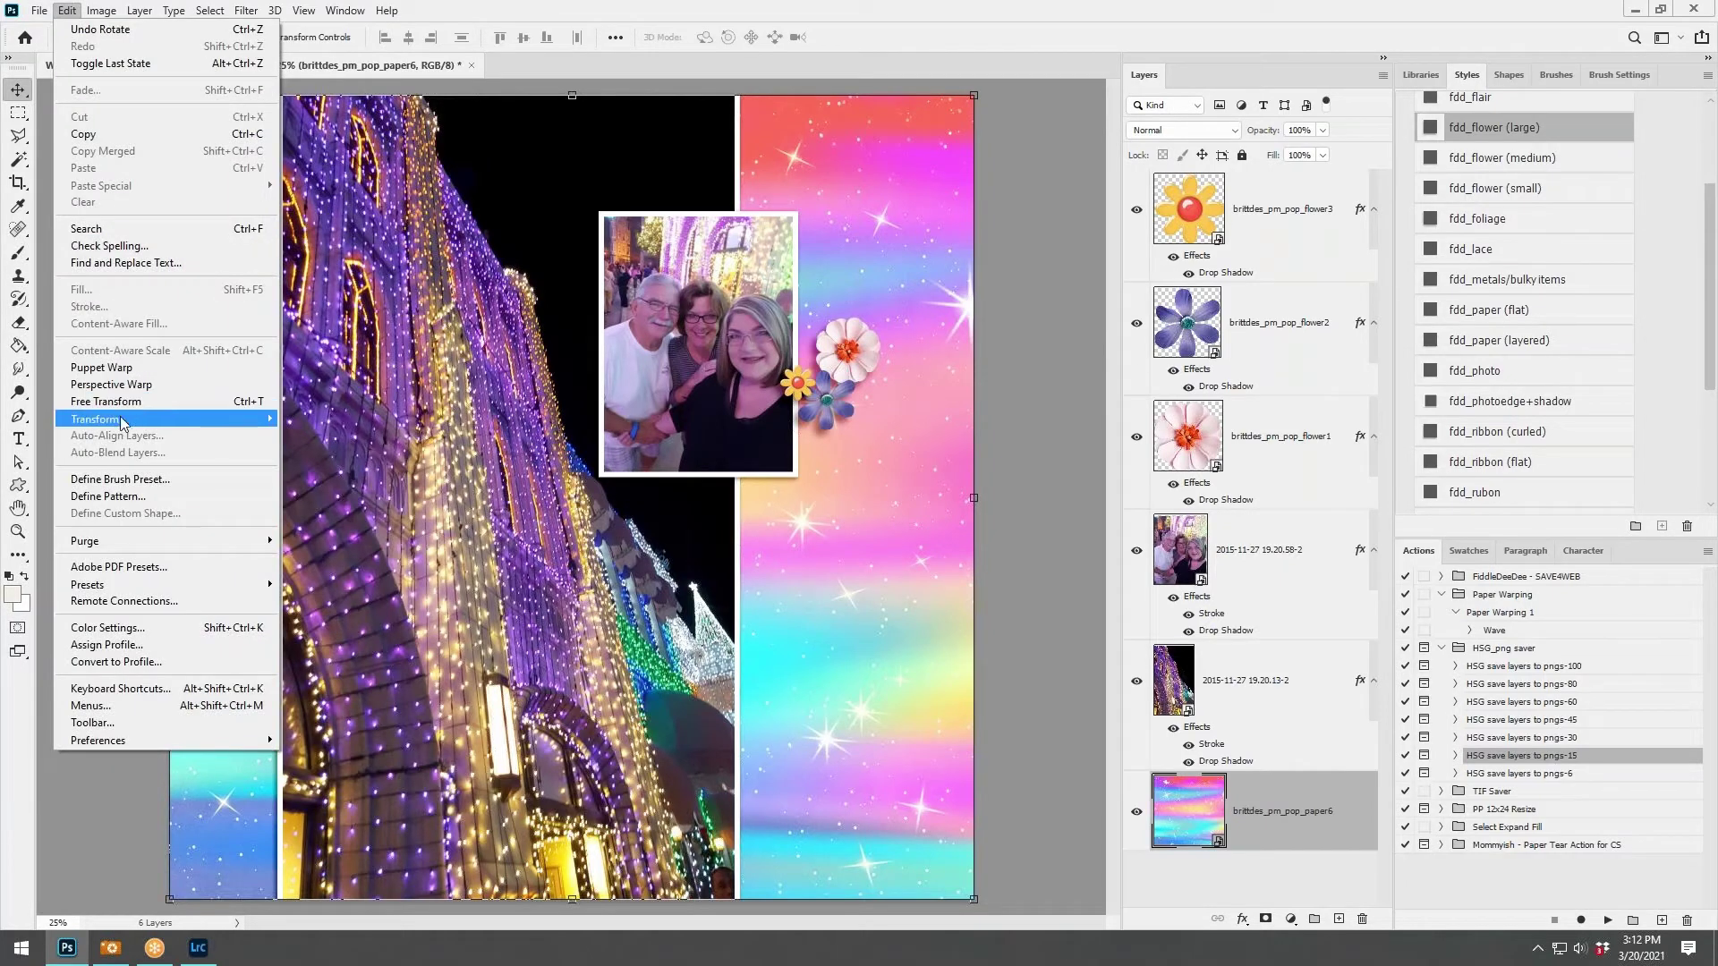
mouse_move(124, 423)
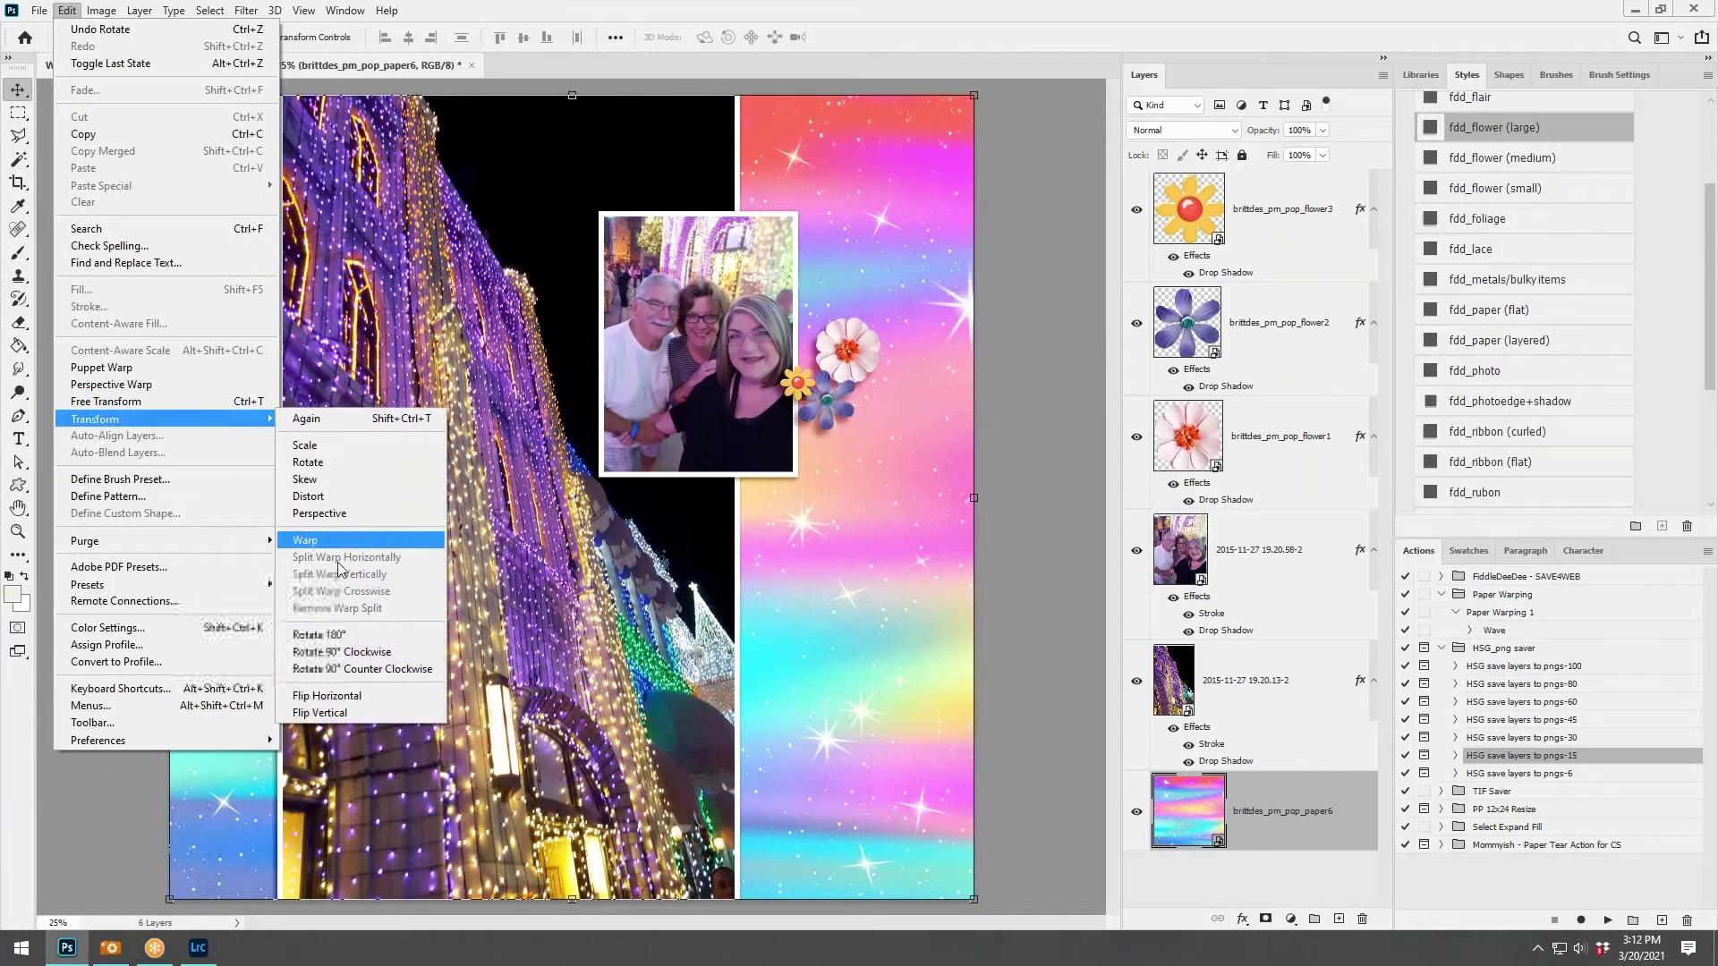
click(331, 698)
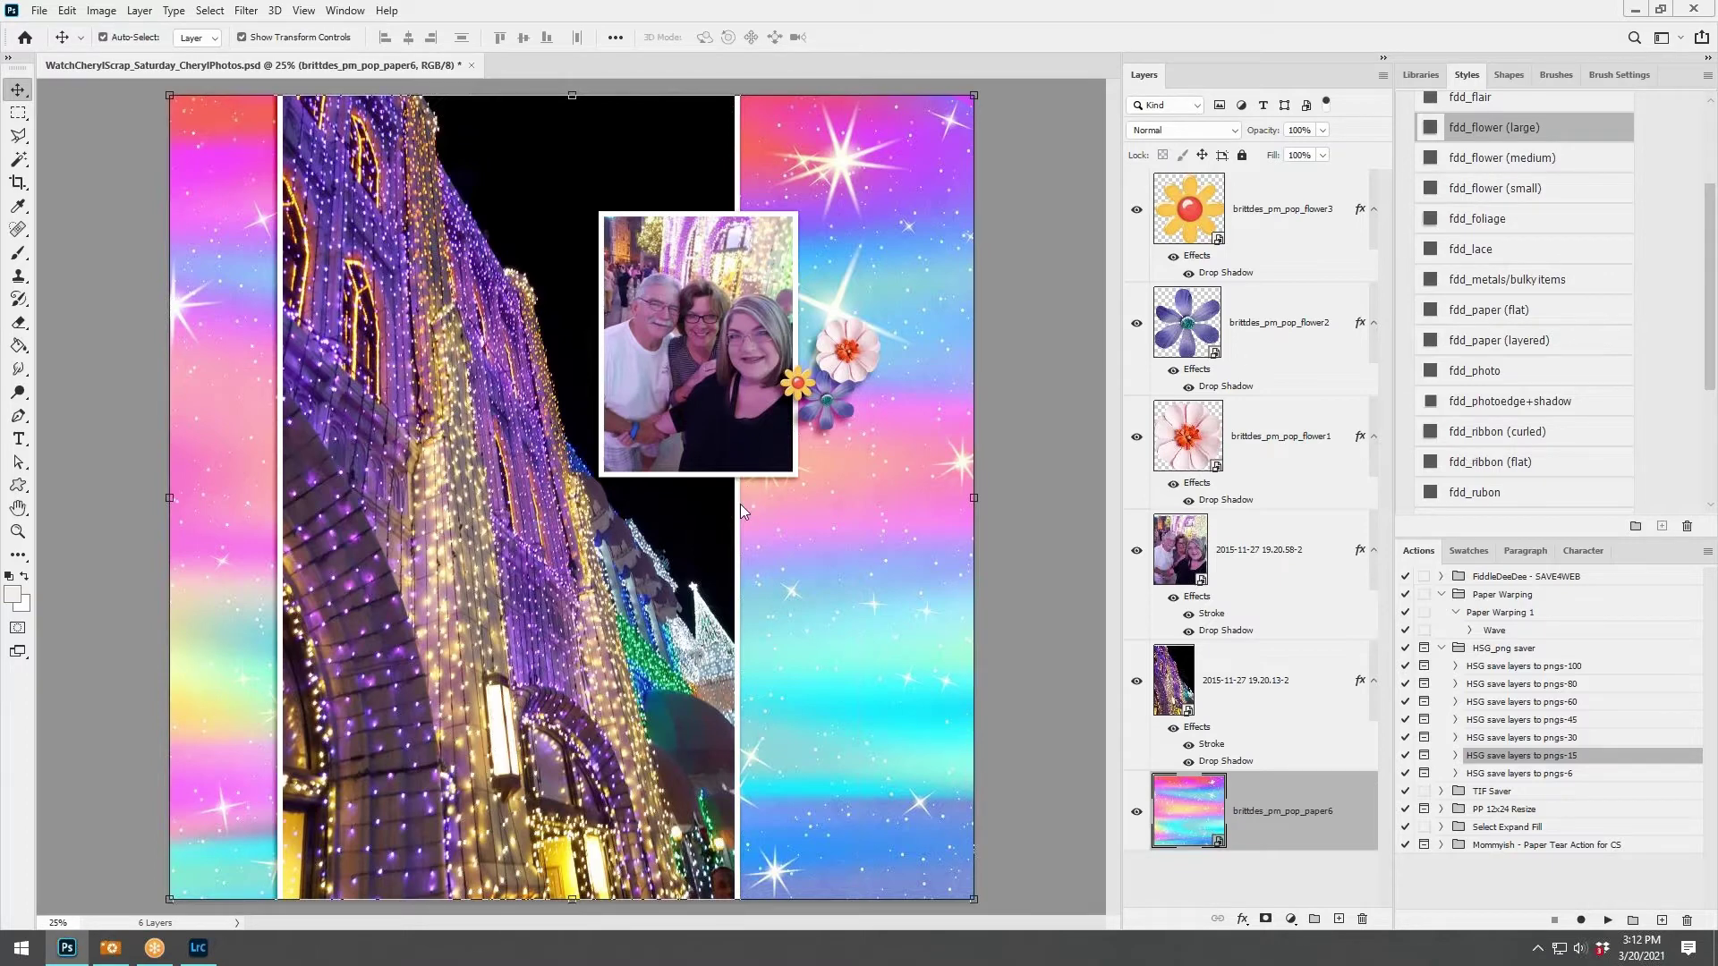
Place brittdes_pm_pop_paper2, copy a full-height strip along the tall photo's left edge to its own layer, and delete the full sheet.
drag(1472, 456, 739, 503)
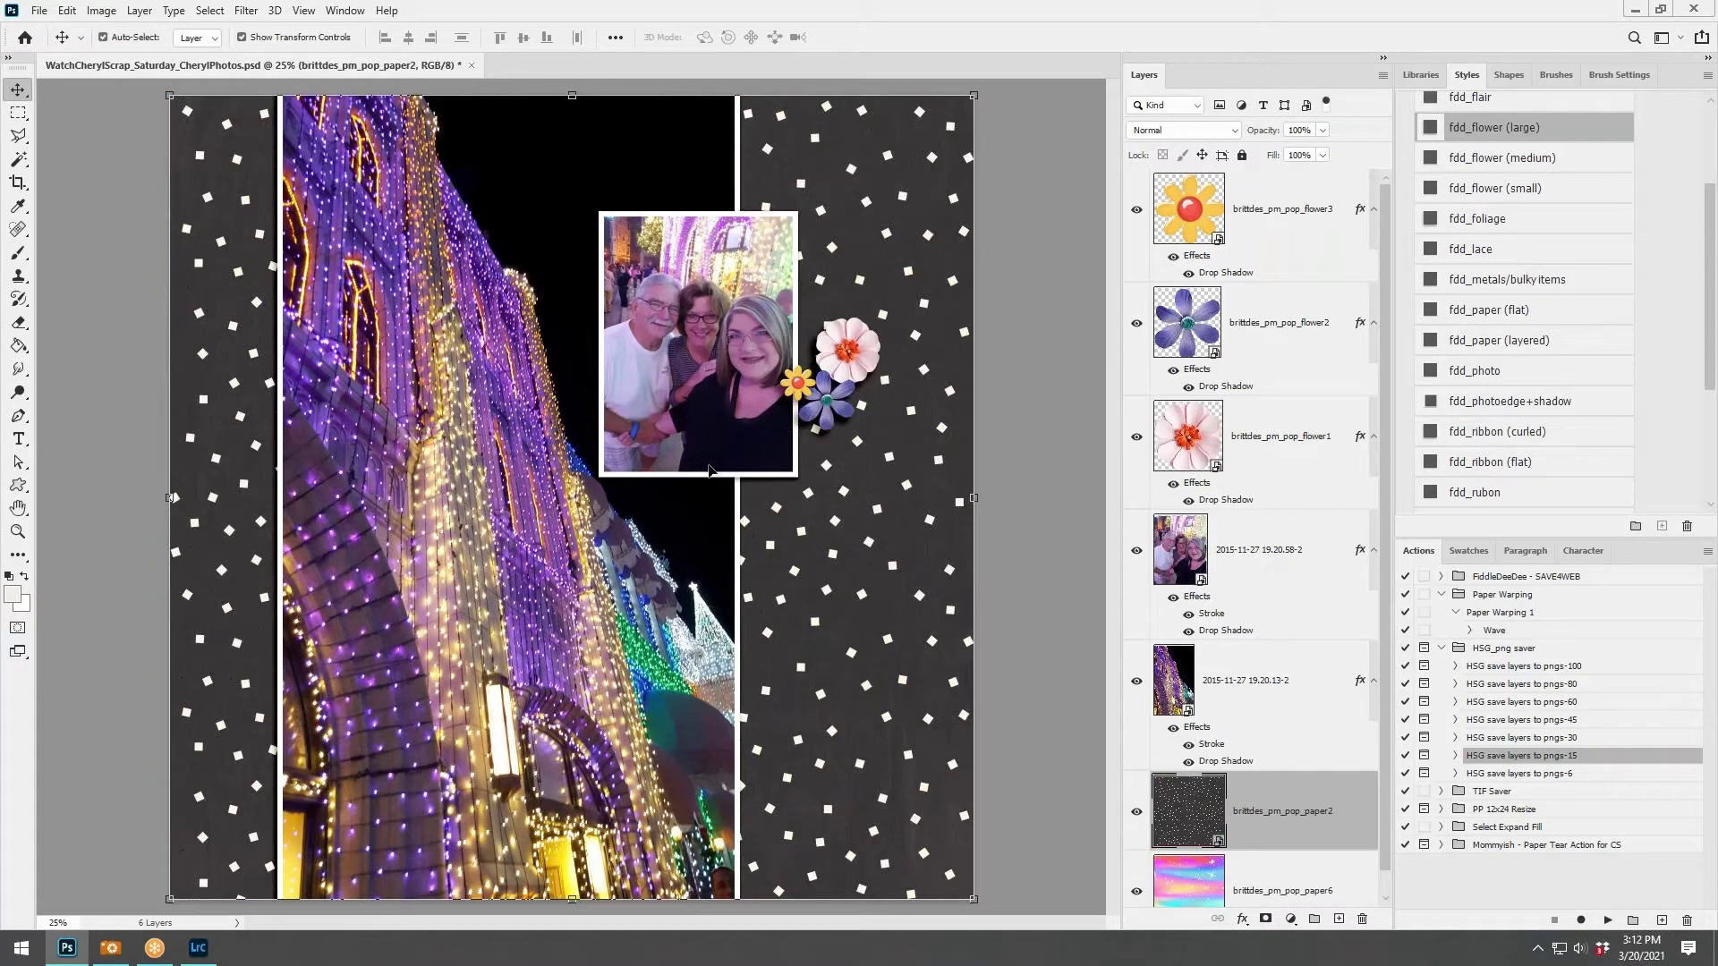
click(20, 113)
drag(248, 93, 323, 910)
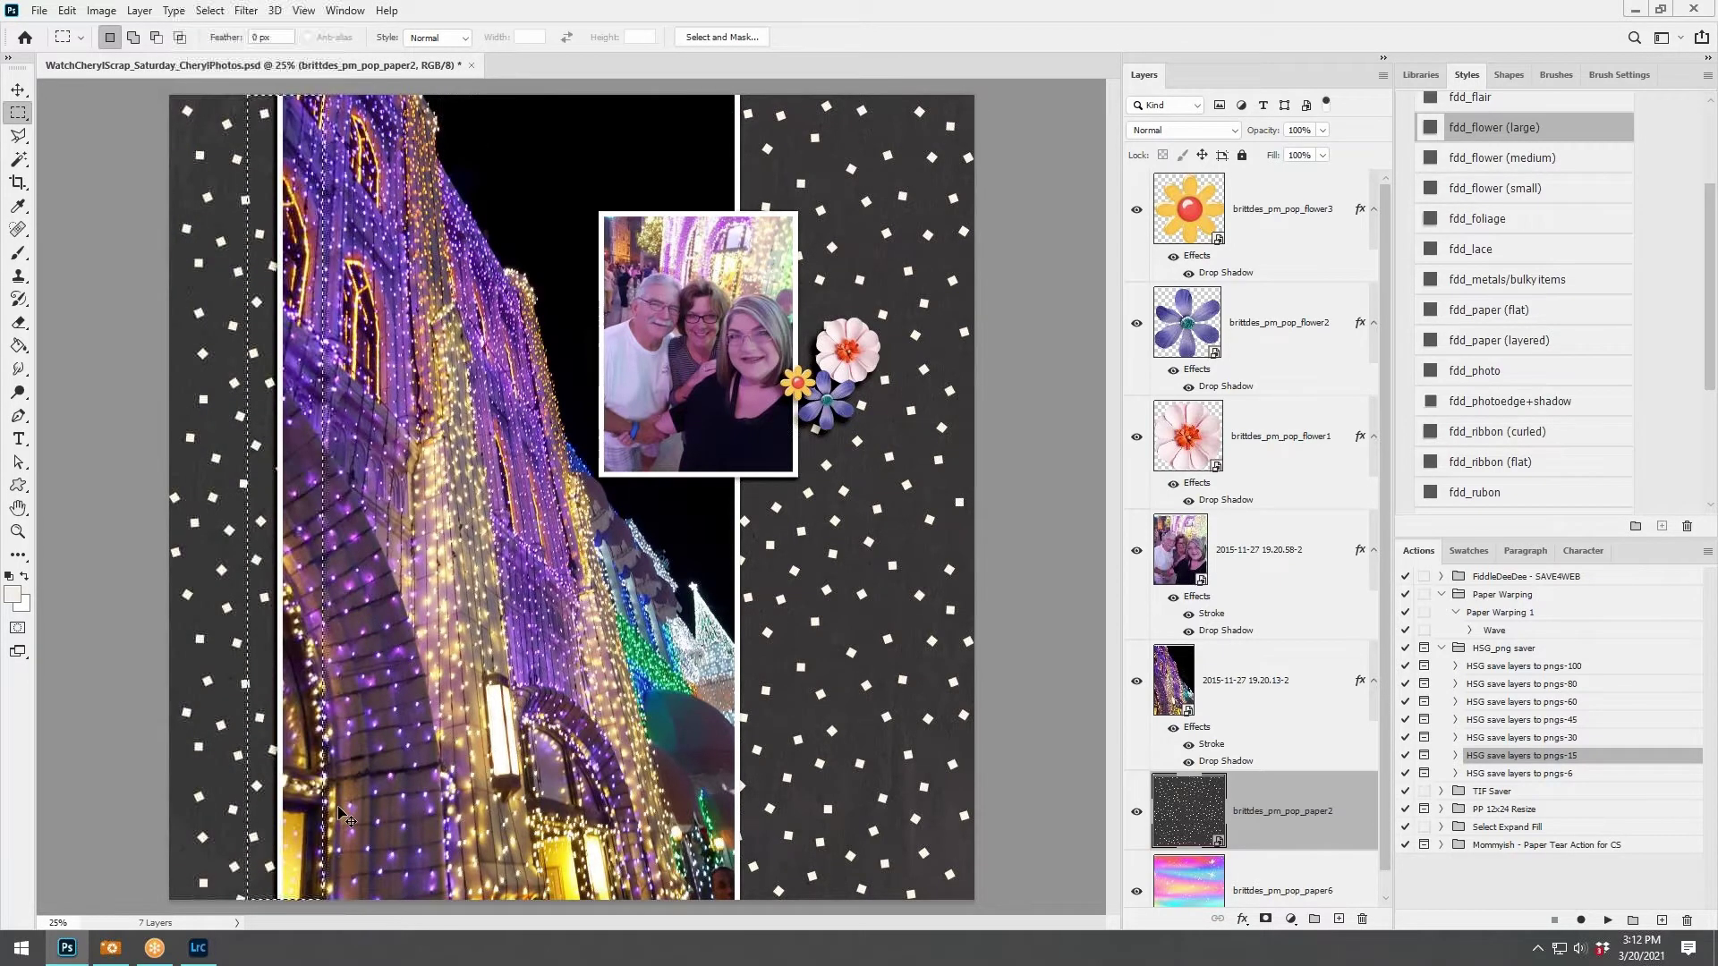
key(ctrl+j)
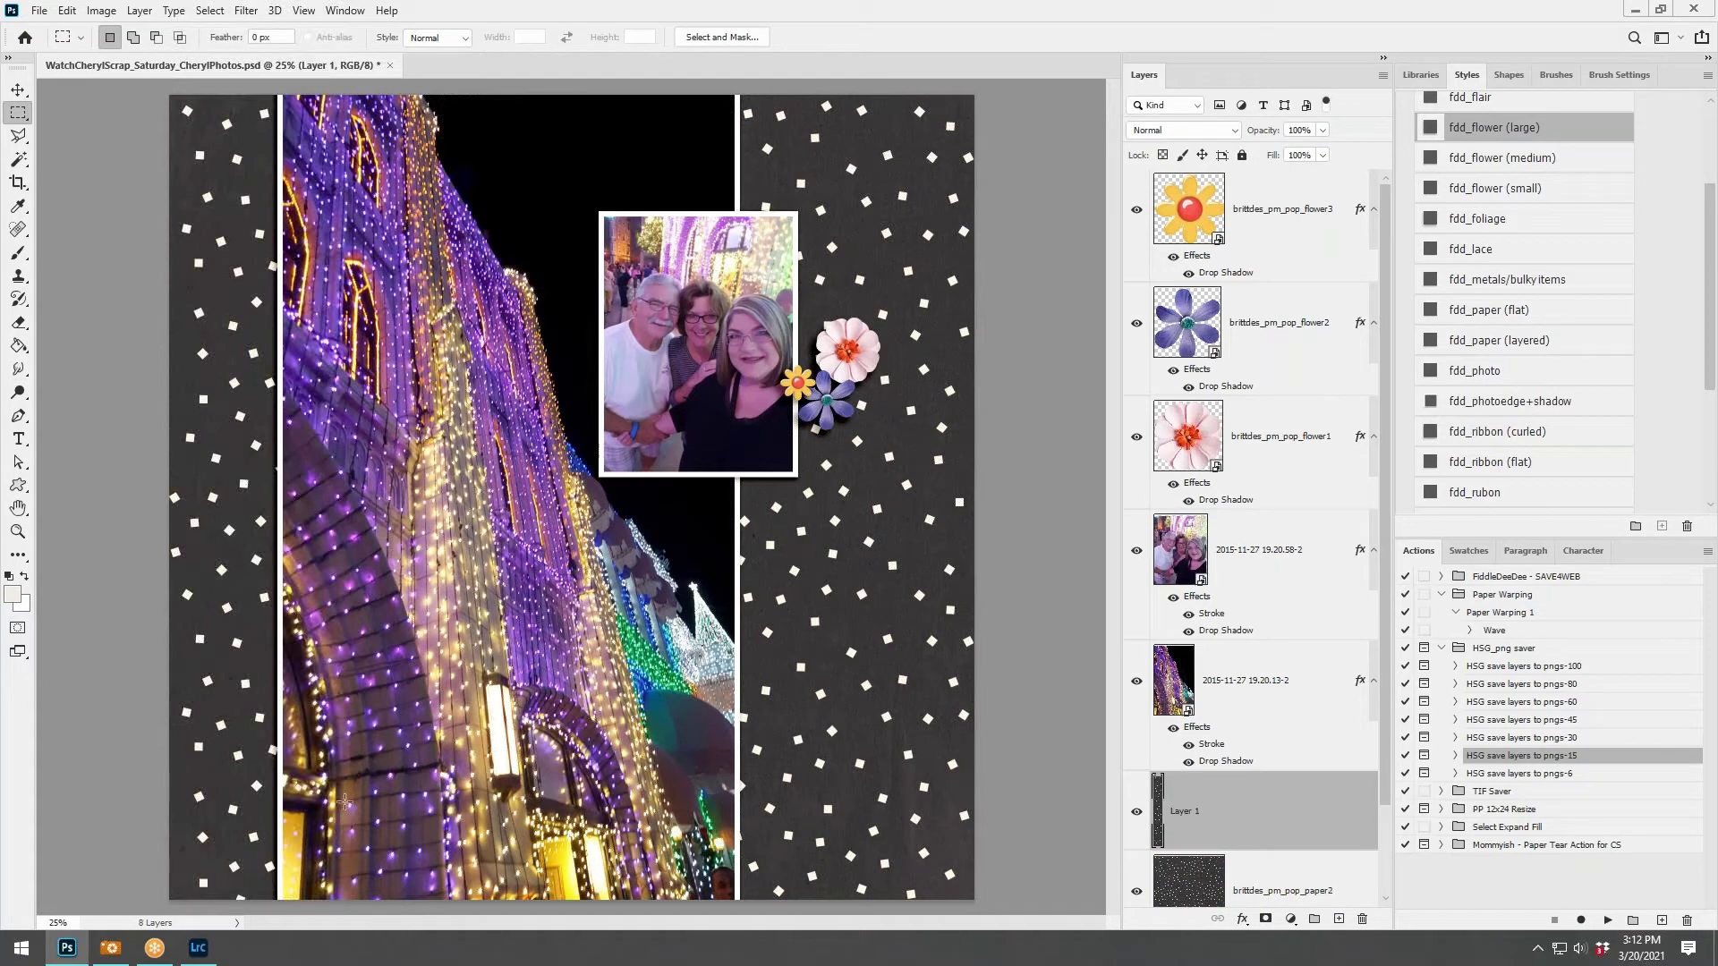
right_click(1246, 881)
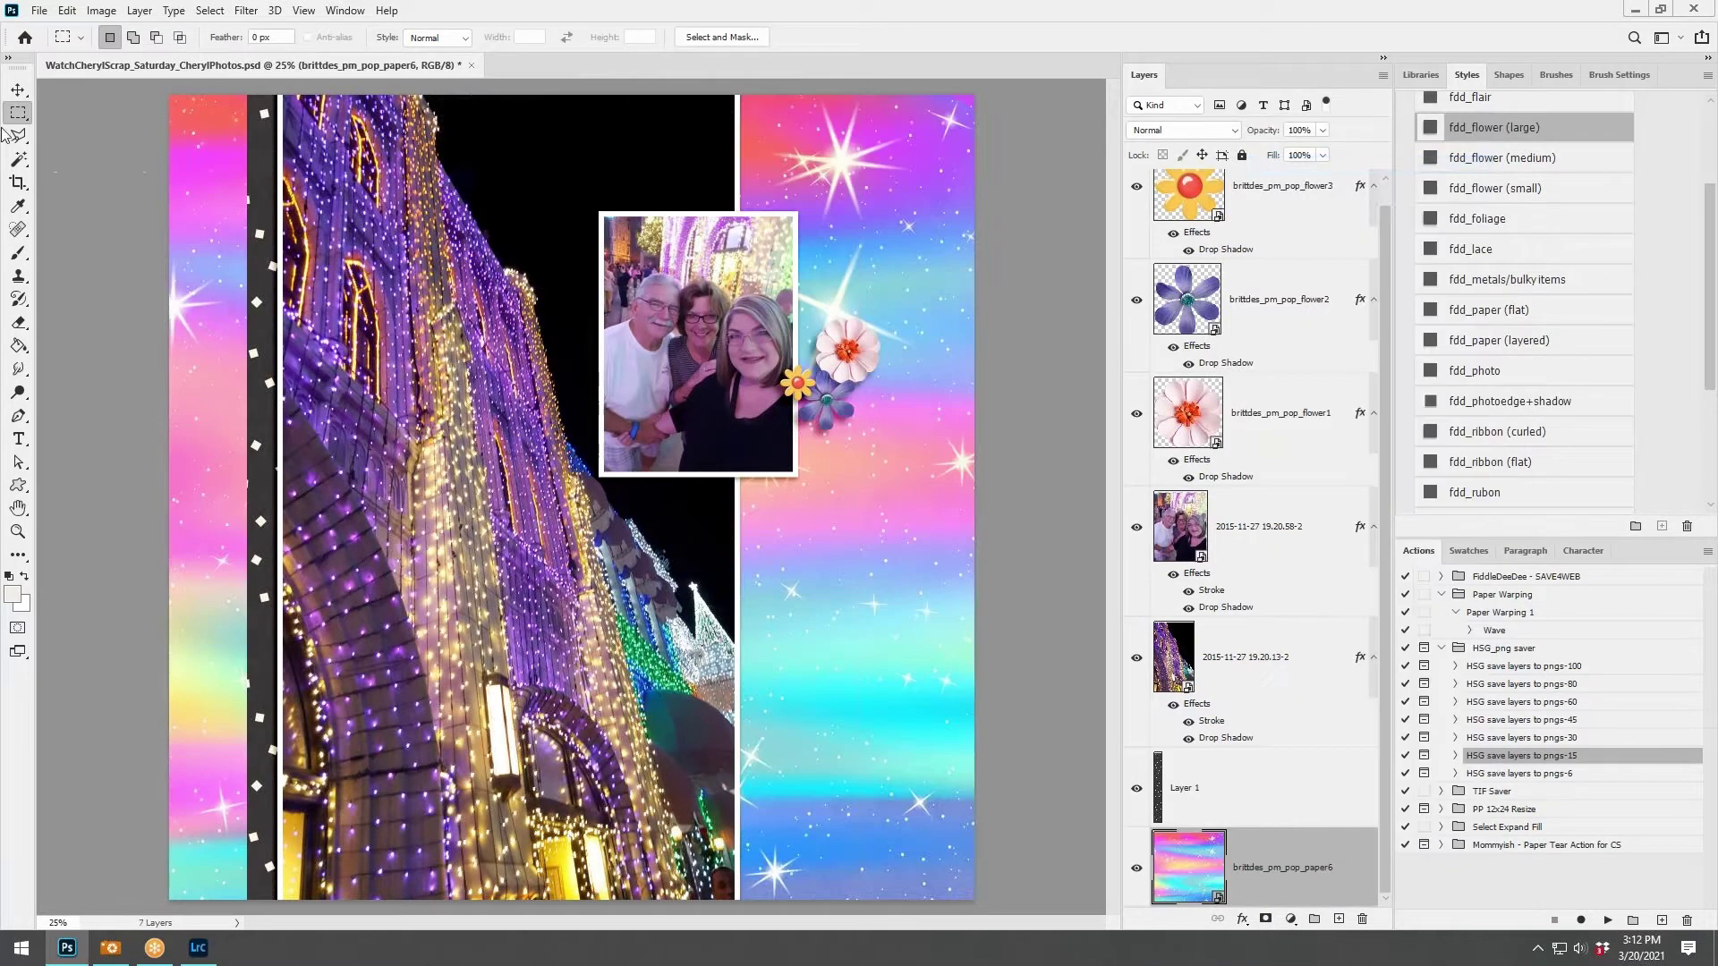
Apply the fdd_paper (layered) style to the dark confetti strip beside the tall photo.
click(18, 90)
click(264, 320)
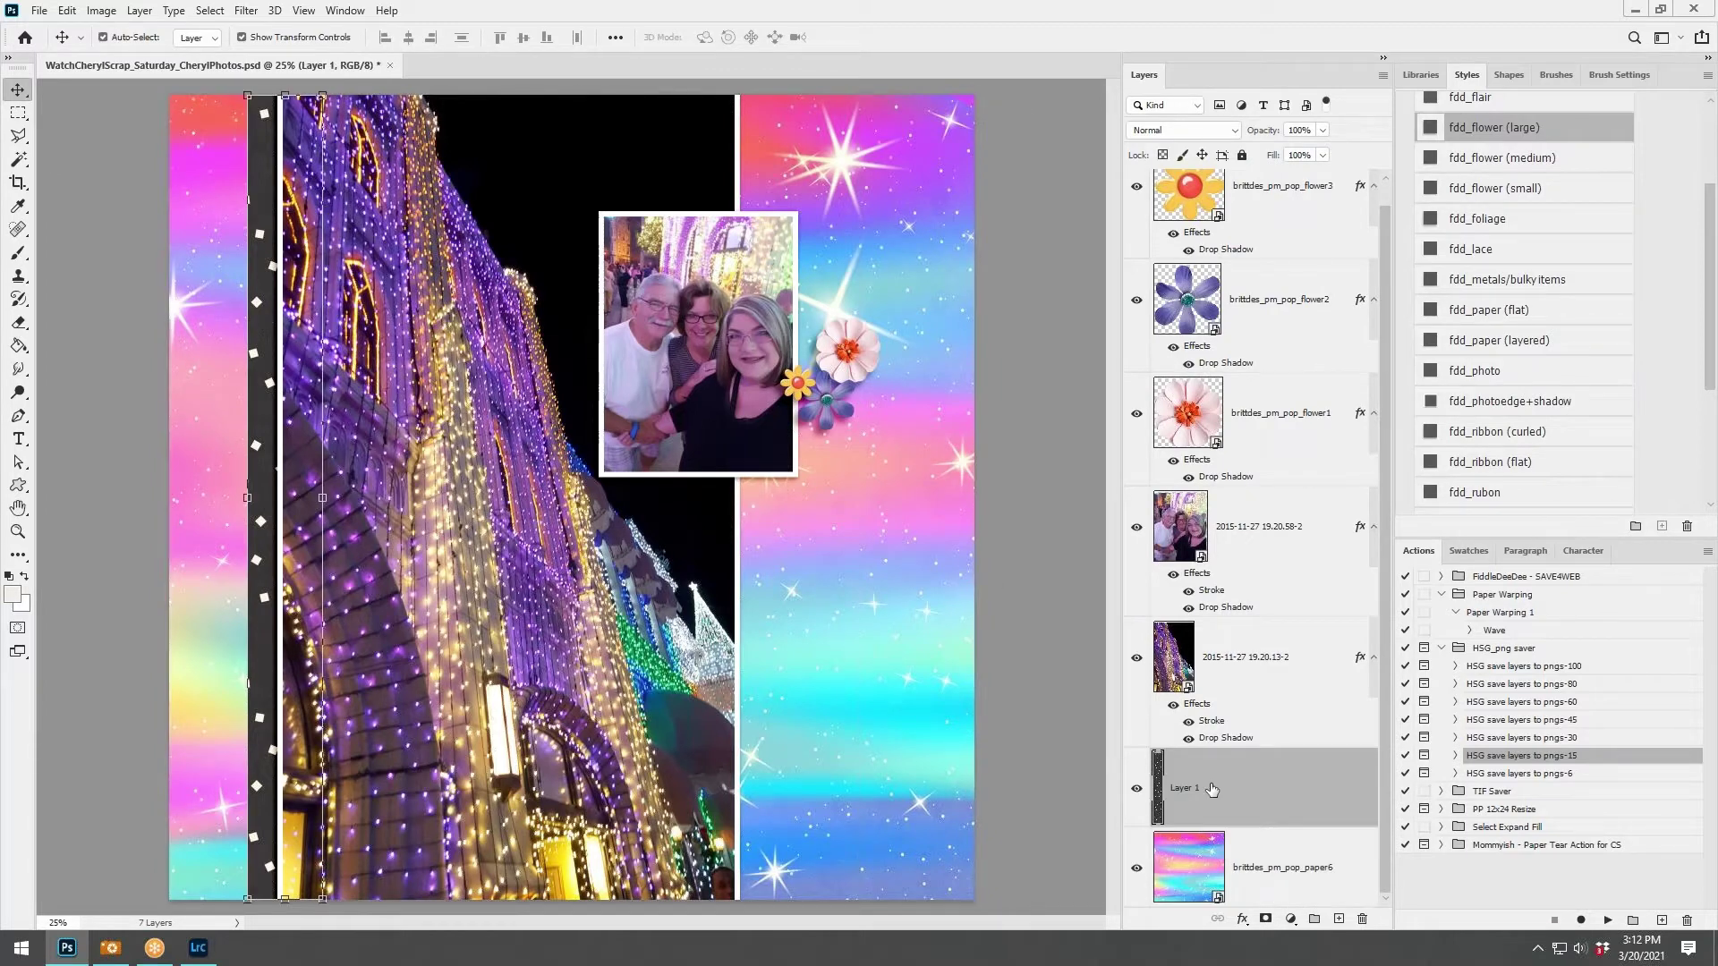
click(1505, 341)
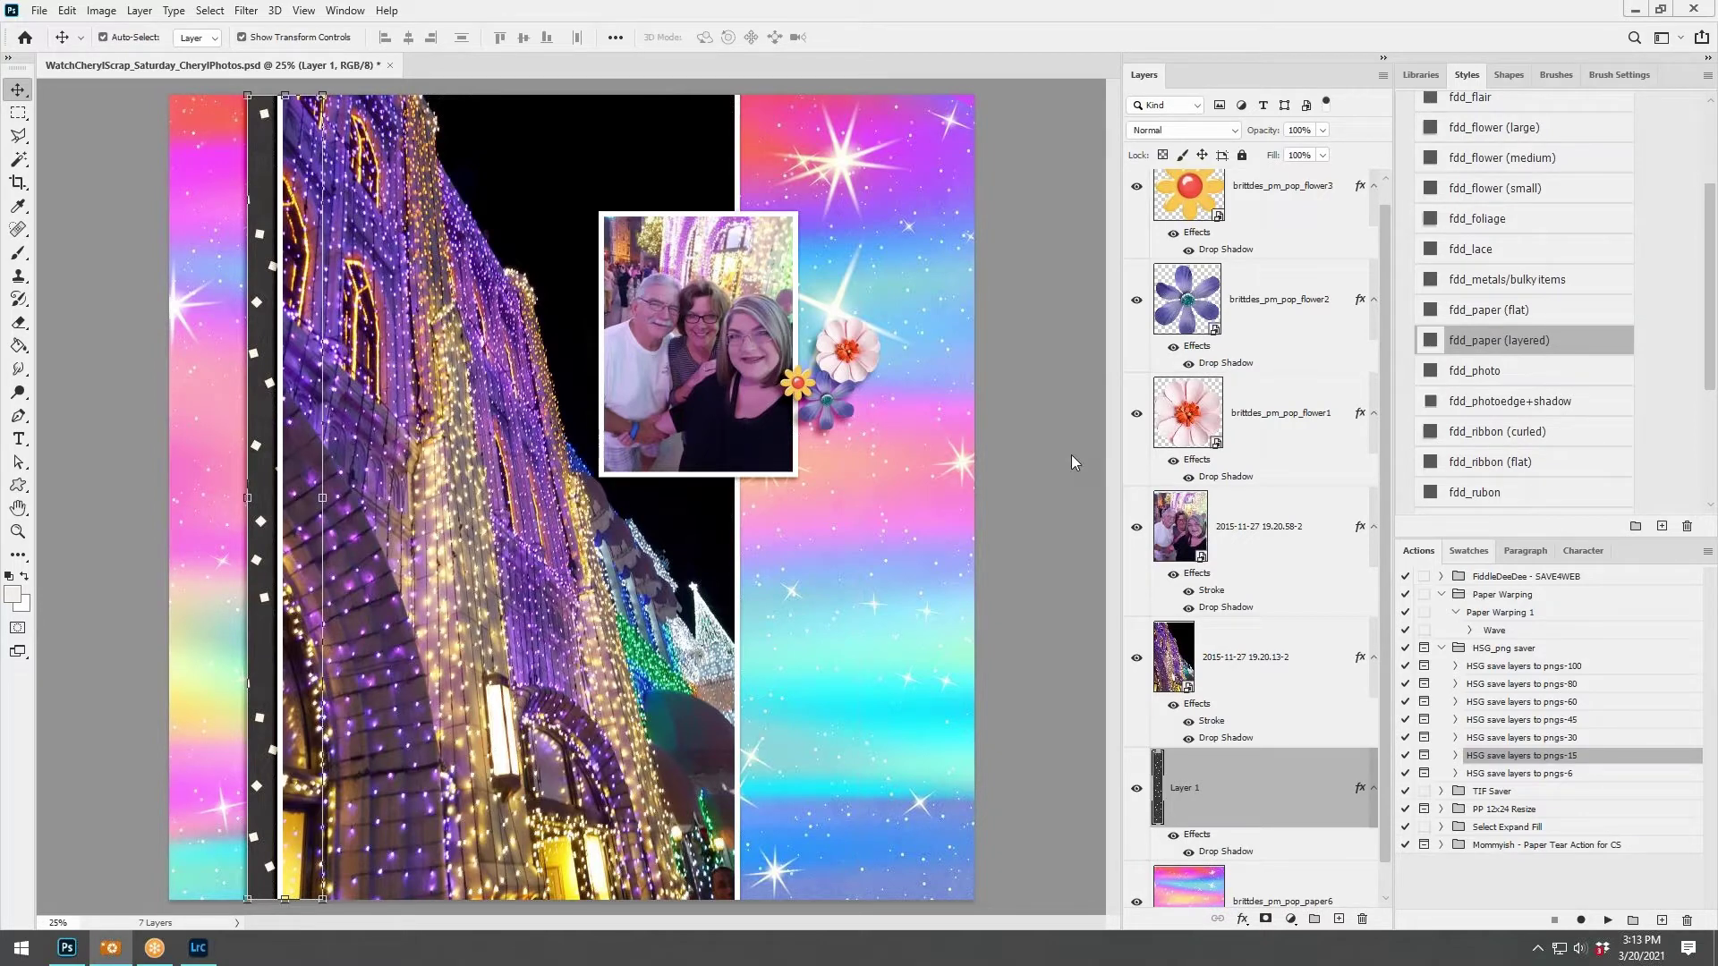
Switch to Lightroom, close it and return to the scrapbook page in Photoshop.
click(197, 947)
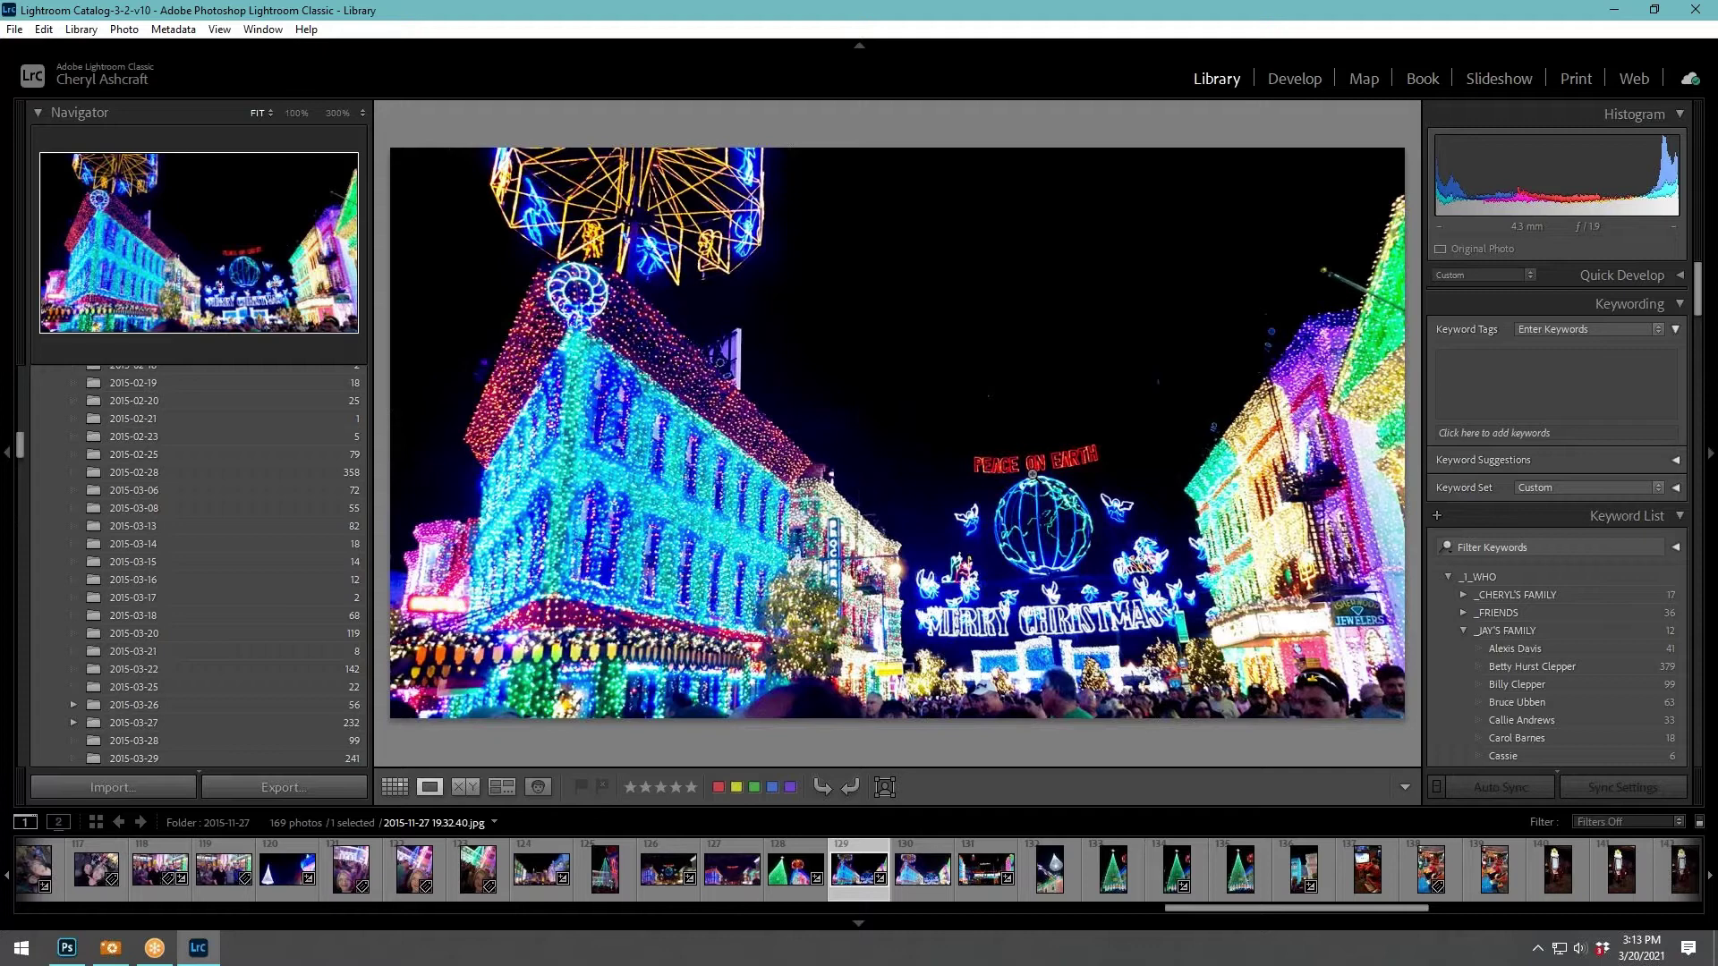
click(1694, 12)
click(1008, 555)
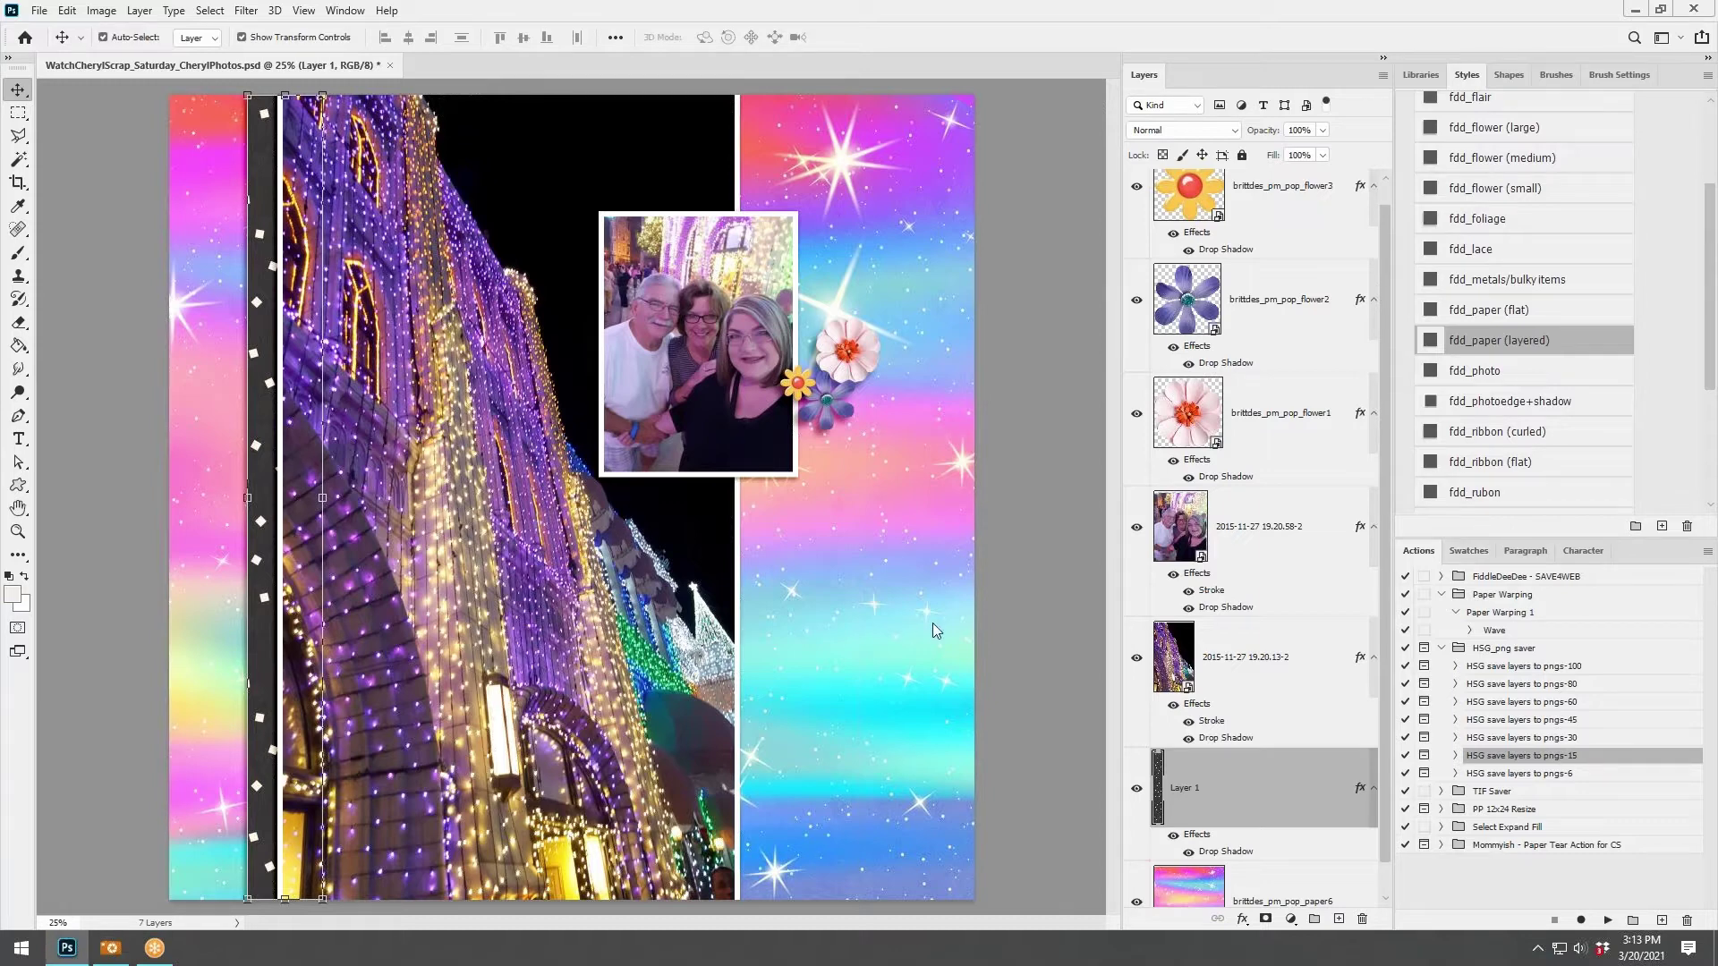
Place brittdes_pm_pop_3x4_magical-bleed below the flowers against the tall photo's right edge, scaled to 69.67% and styled with fdd_paper (layered).
key(ctrl+v)
drag(662, 519, 936, 531)
drag(958, 368, 880, 458)
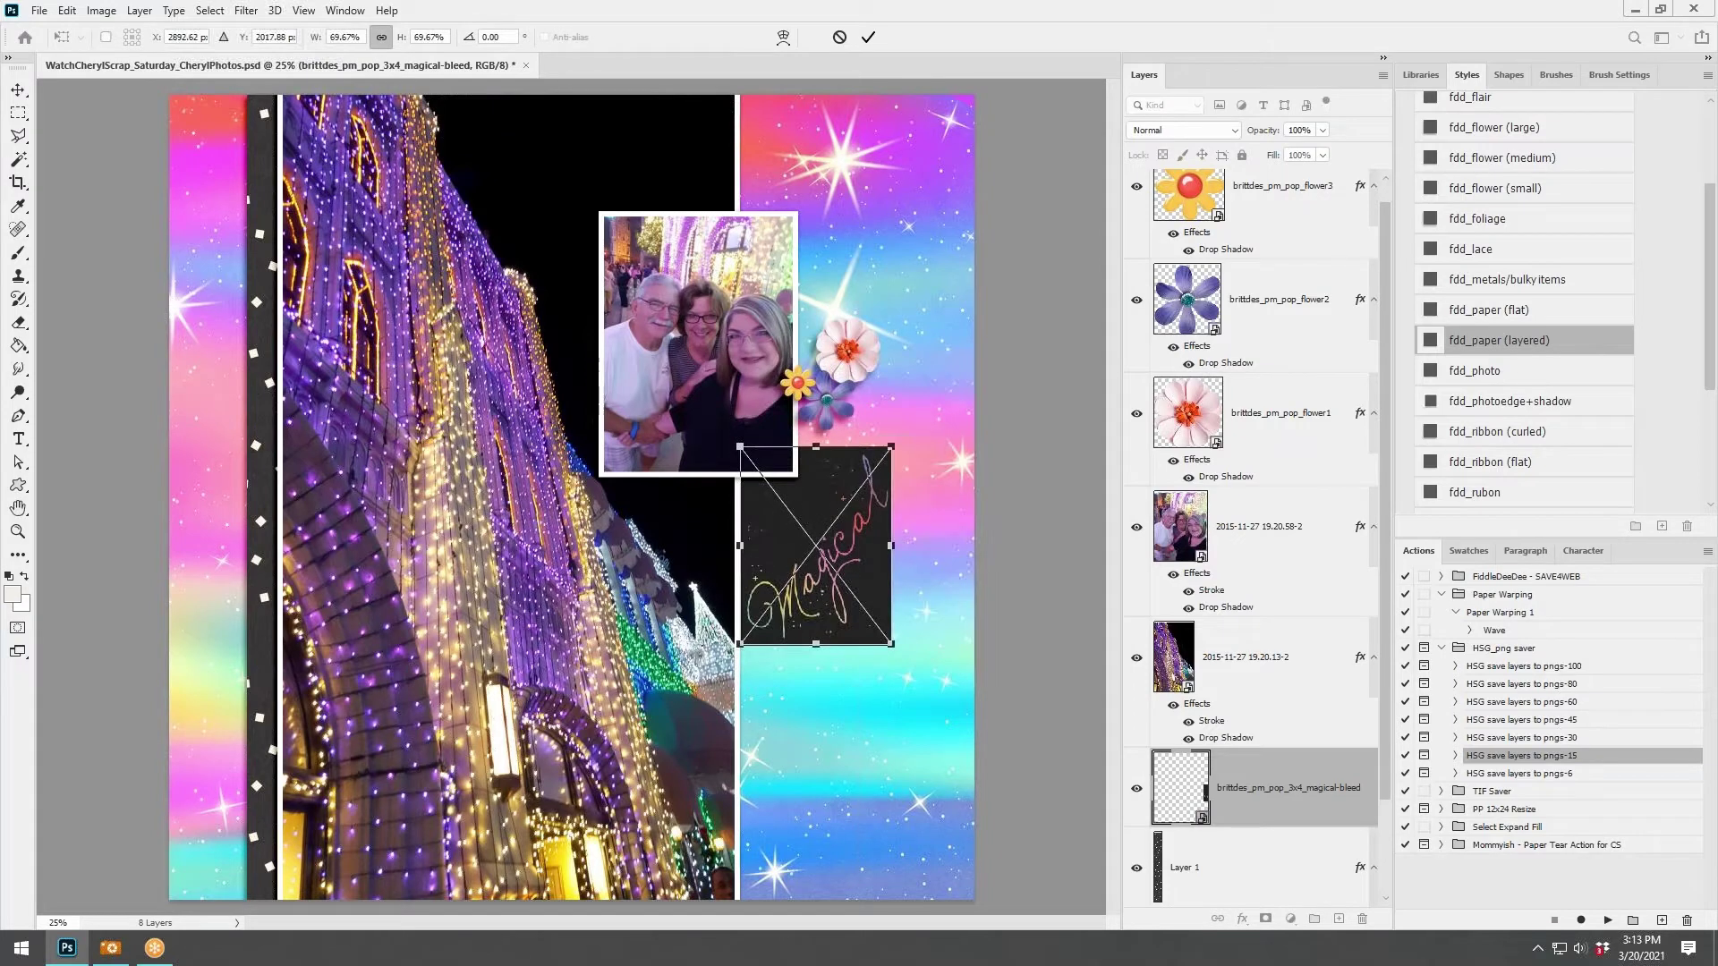
click(869, 38)
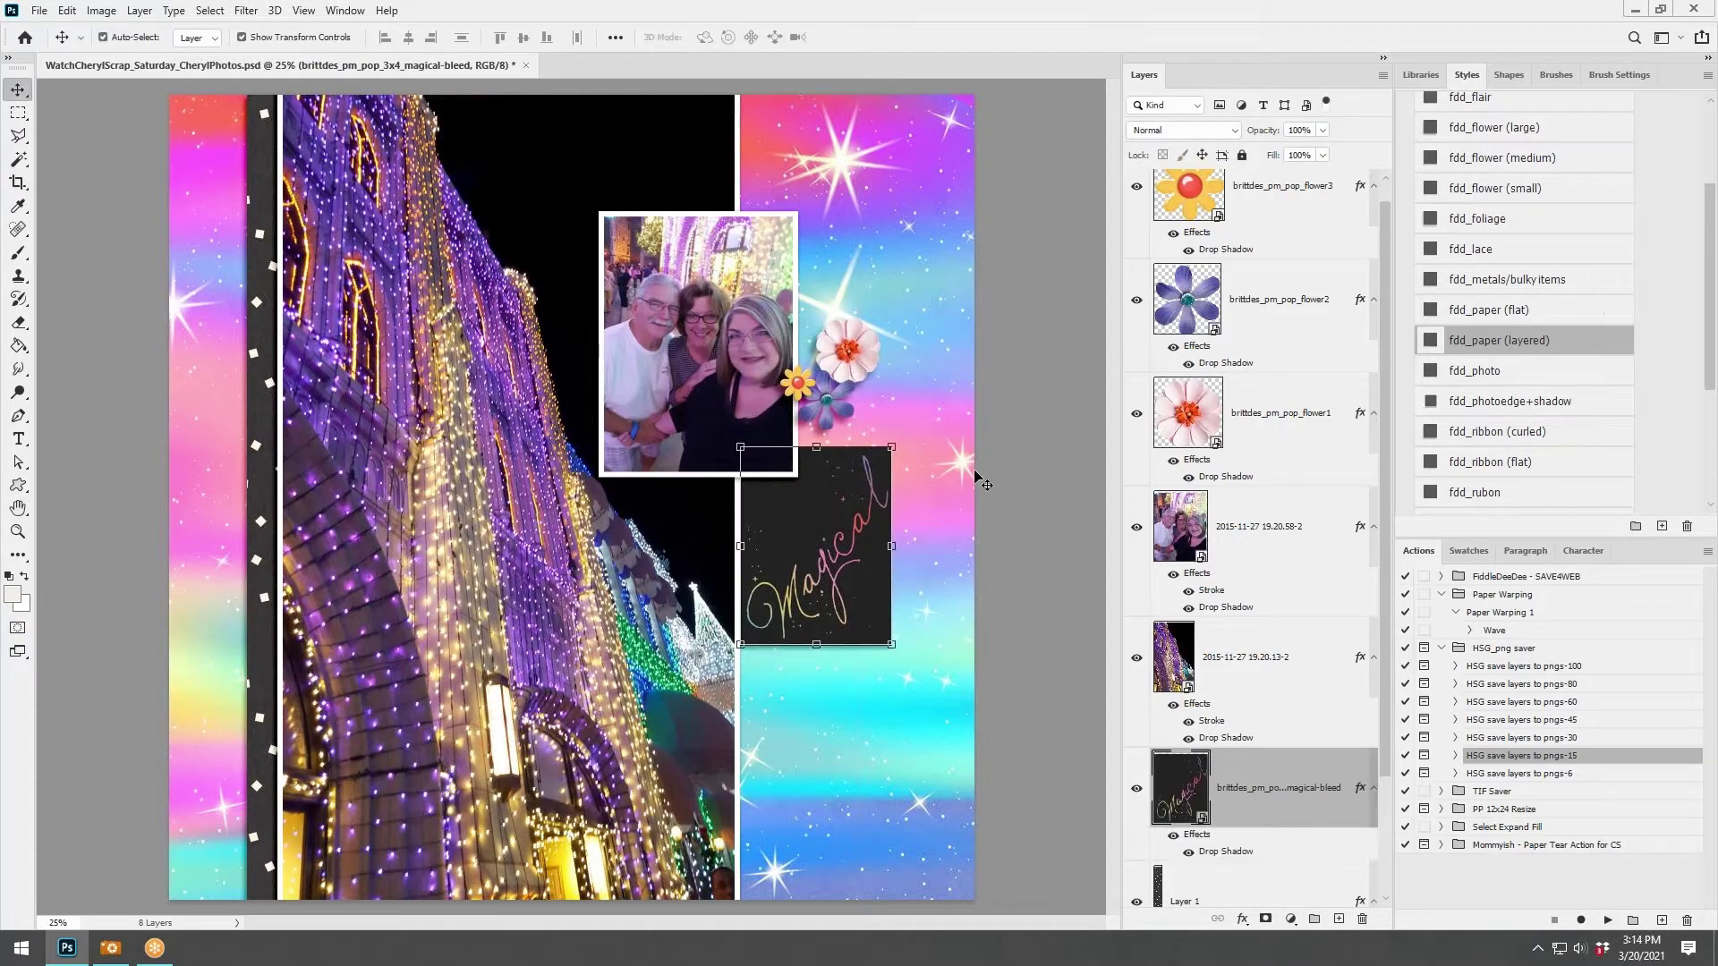
Move the Magical card slightly up under the flowers, trying it higher in the layer stack before returning it beneath the tall photo.
click(857, 532)
drag(1234, 783, 1248, 669)
mouse_move(831, 557)
mouse_down()
mouse_move(551, 228)
mouse_move(868, 586)
mouse_move(823, 541)
mouse_up()
drag(1252, 662, 1253, 828)
drag(839, 535, 850, 535)
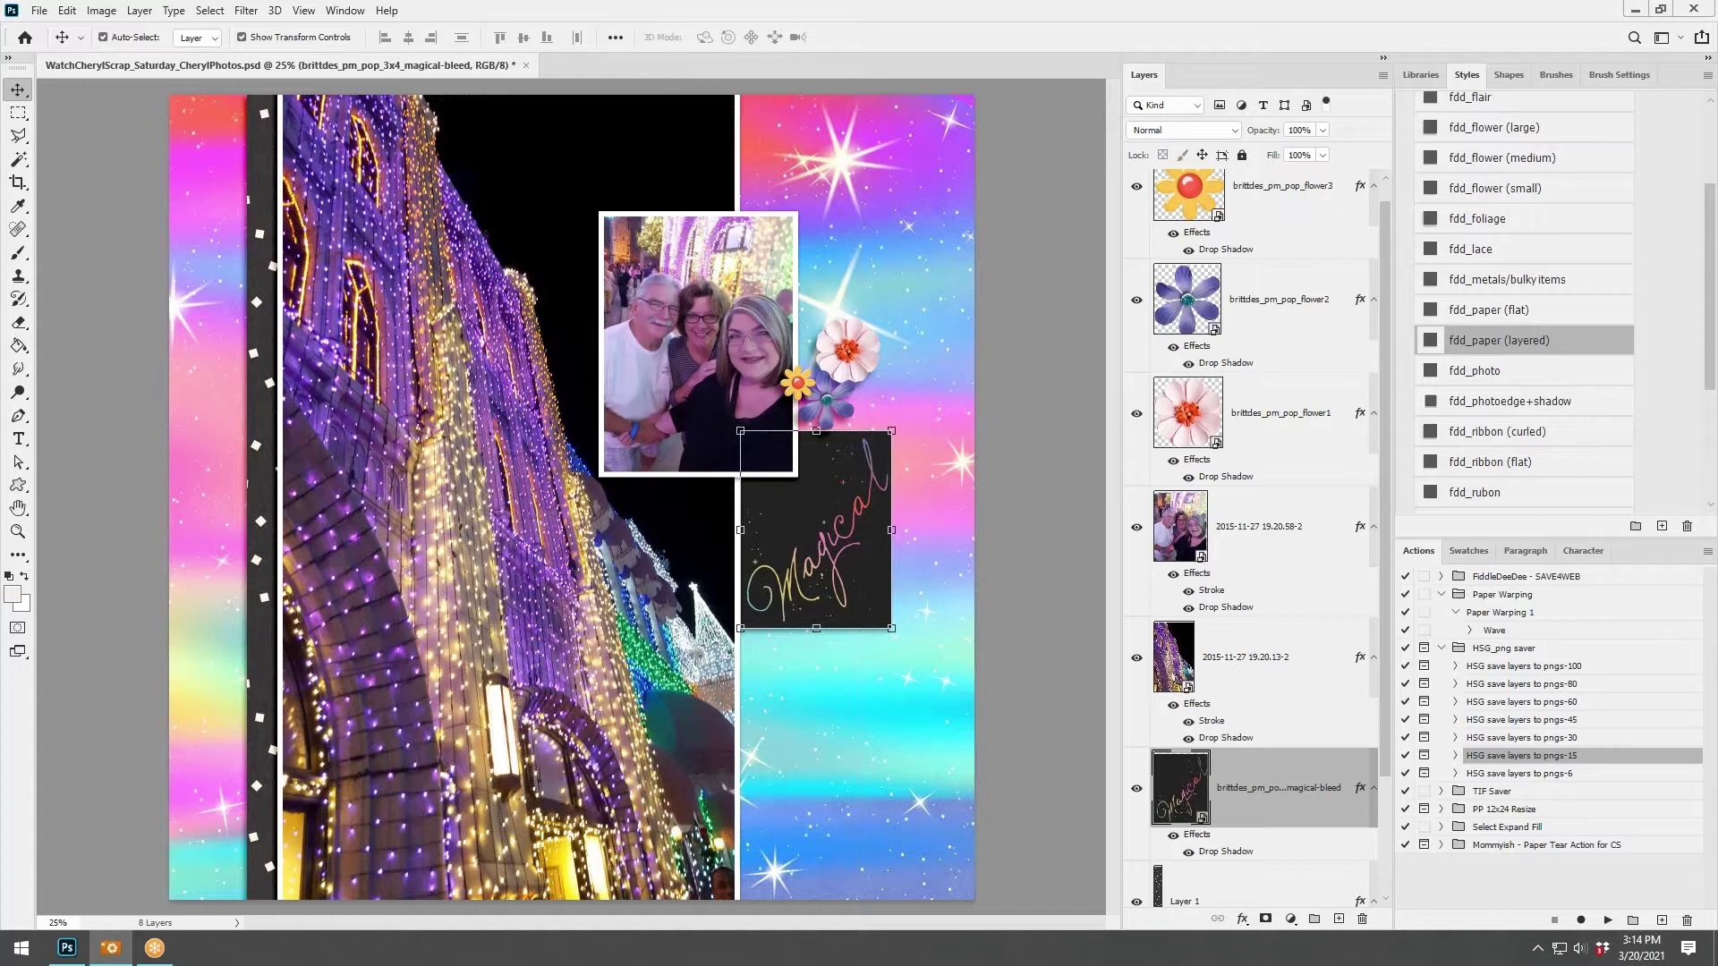
Tuck brittdes_pm_pop_artsy_lacebit behind the selfie's right edge above the flowers and apply the fdd_paper (layered) style.
drag(998, 320, 821, 310)
click(1540, 348)
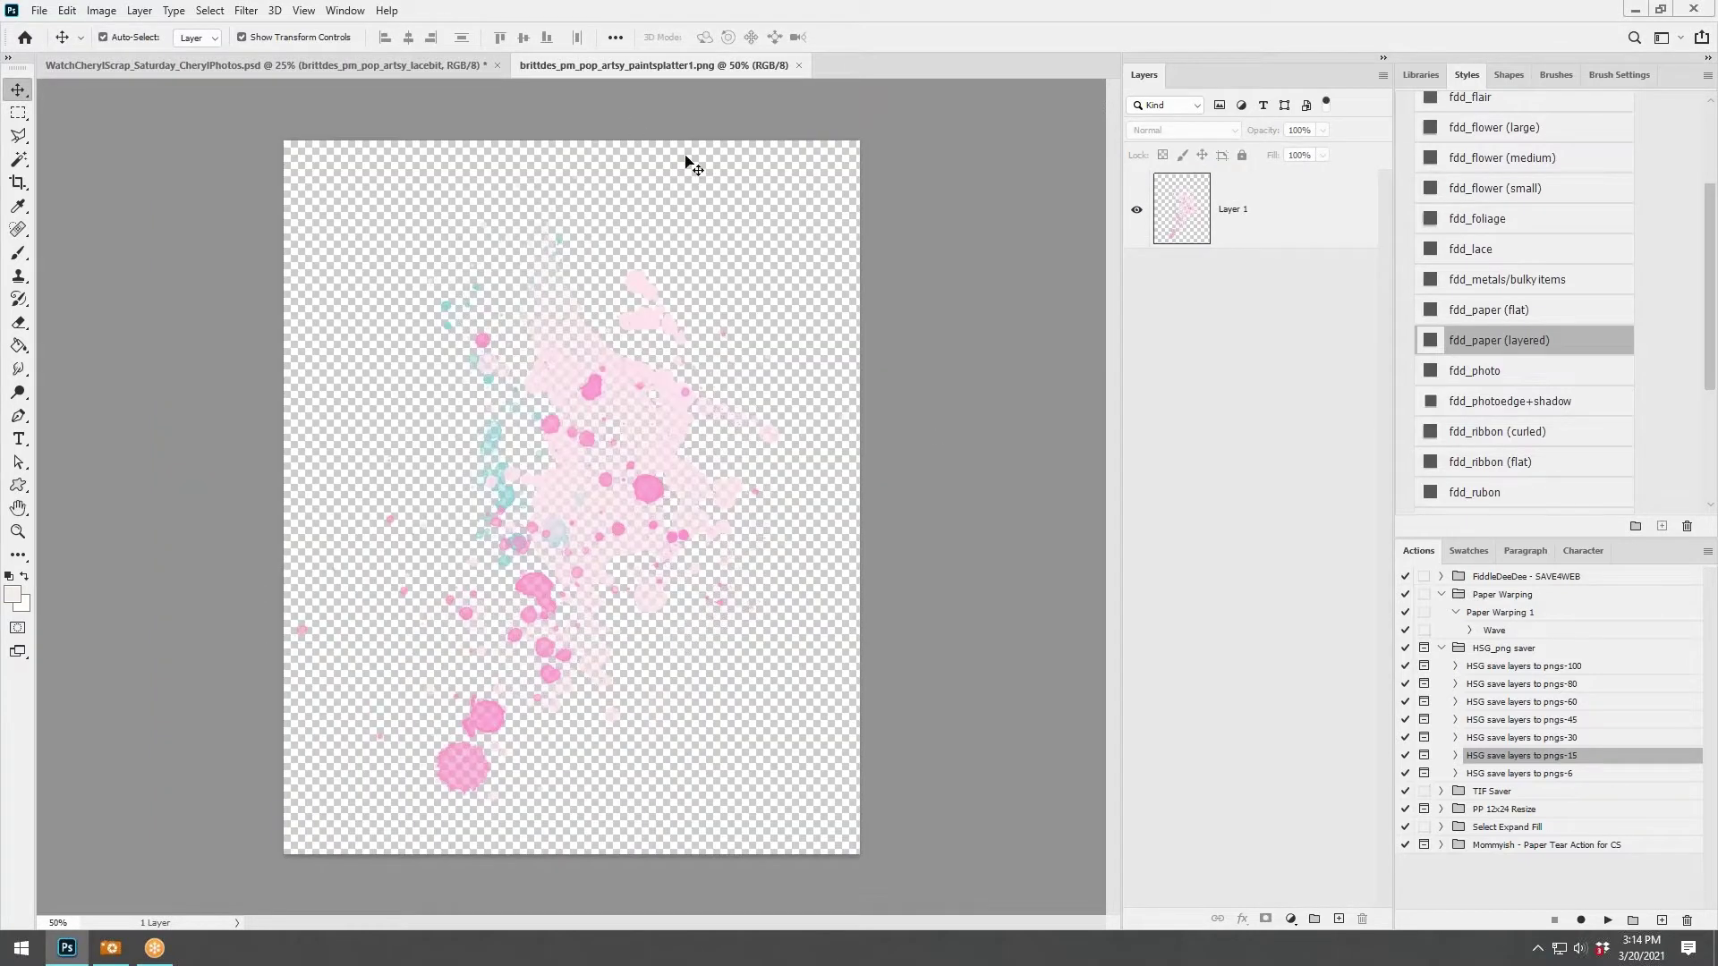
Close the separate paintsplatter1 file and arrange the paintsplatter1 and paintmessy elements behind the lace, layered just above the background paper.
click(799, 65)
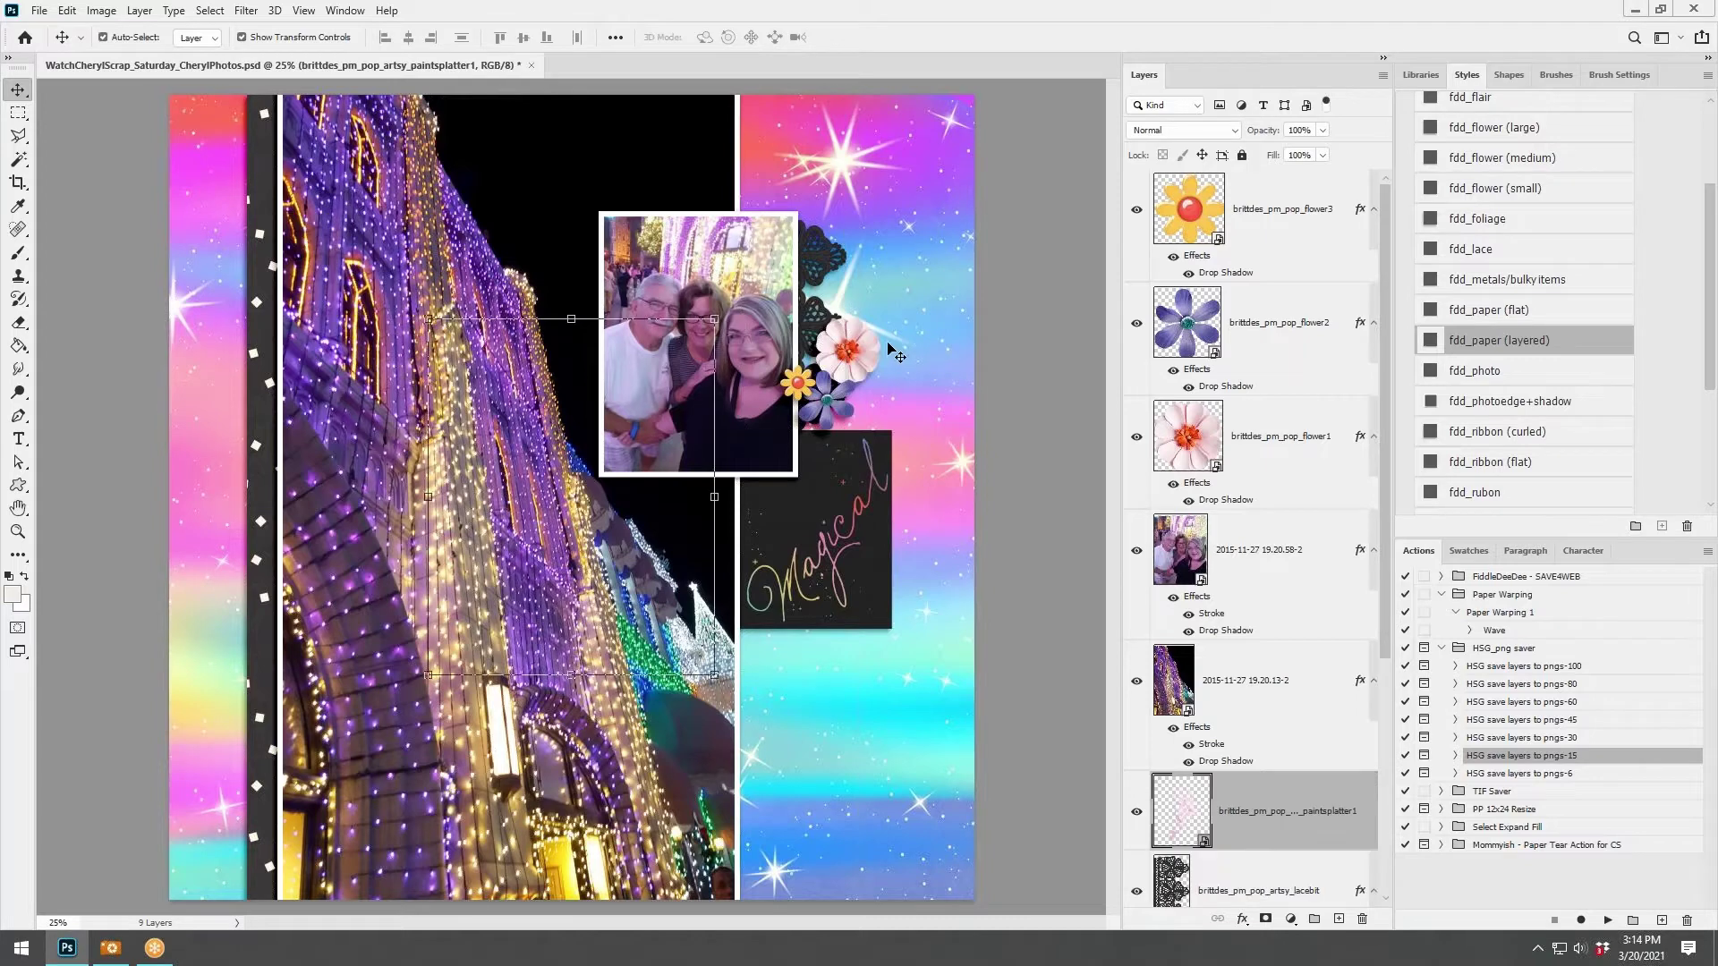
drag(653, 456, 947, 251)
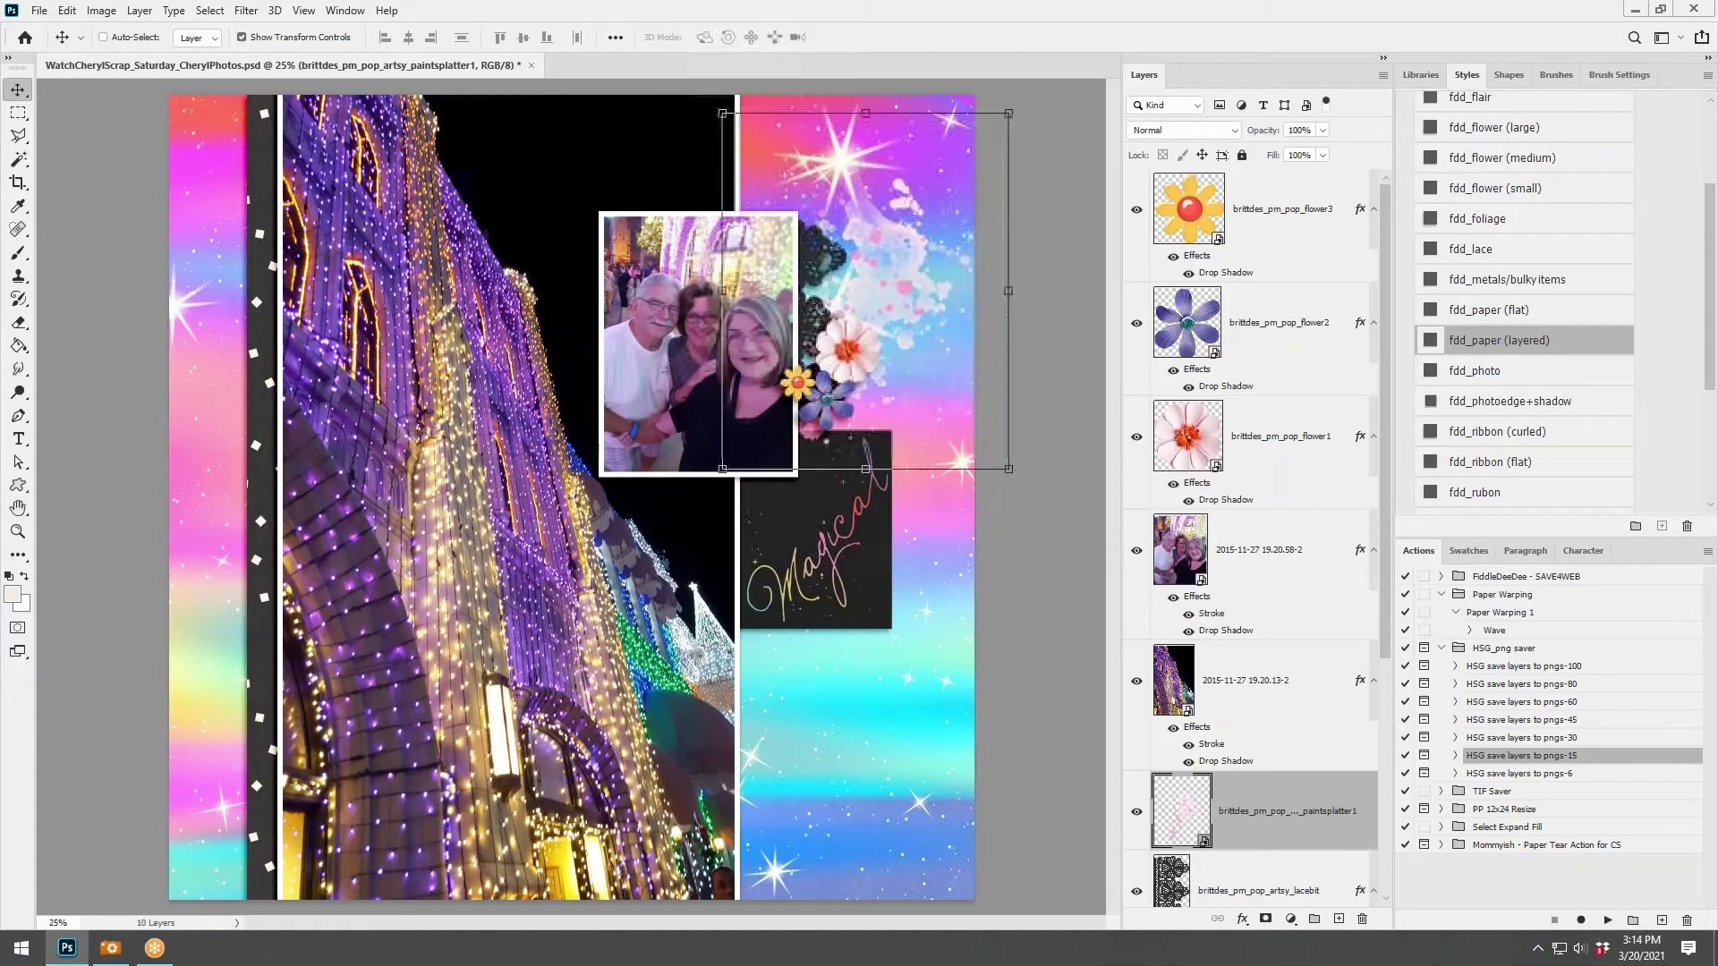
mouse_move(1270, 810)
mouse_down()
mouse_move(1288, 890)
mouse_move(1364, 746)
mouse_move(691, 493)
mouse_move(728, 491)
mouse_move(930, 339)
mouse_move(935, 295)
mouse_move(882, 311)
mouse_up()
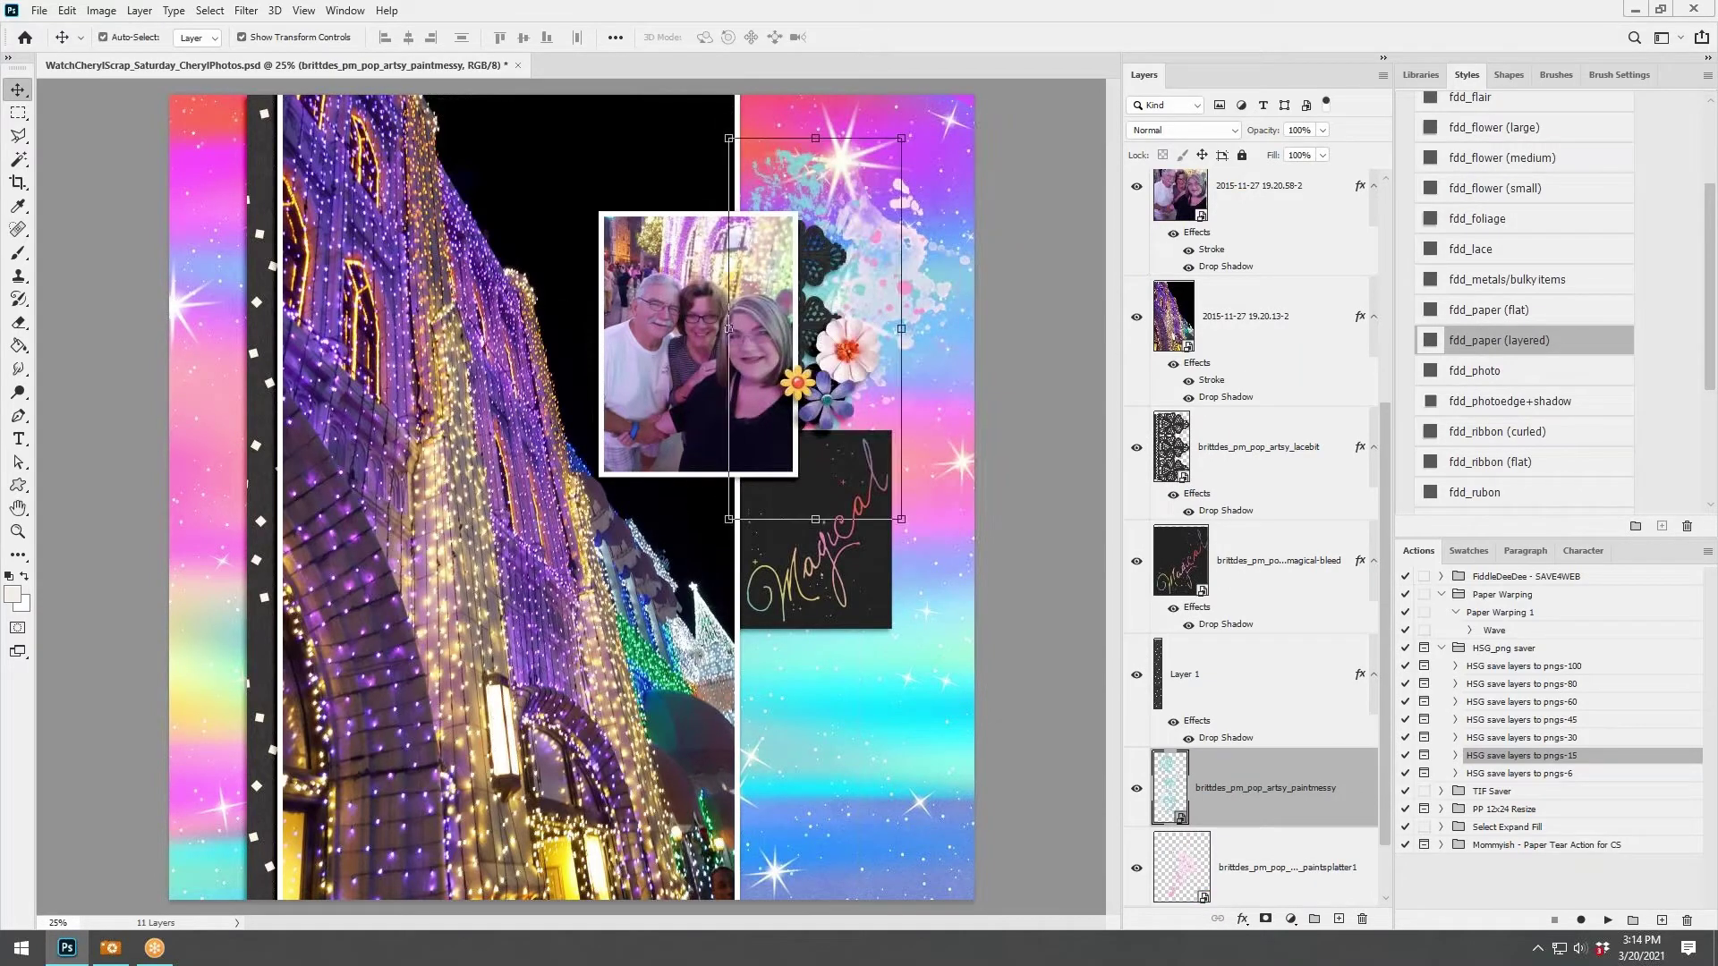
Add the paintstripe and patternswatch elements behind the flowers to the selfie's right, moving patternswatch directly above the background paper.
key(ctrl+v)
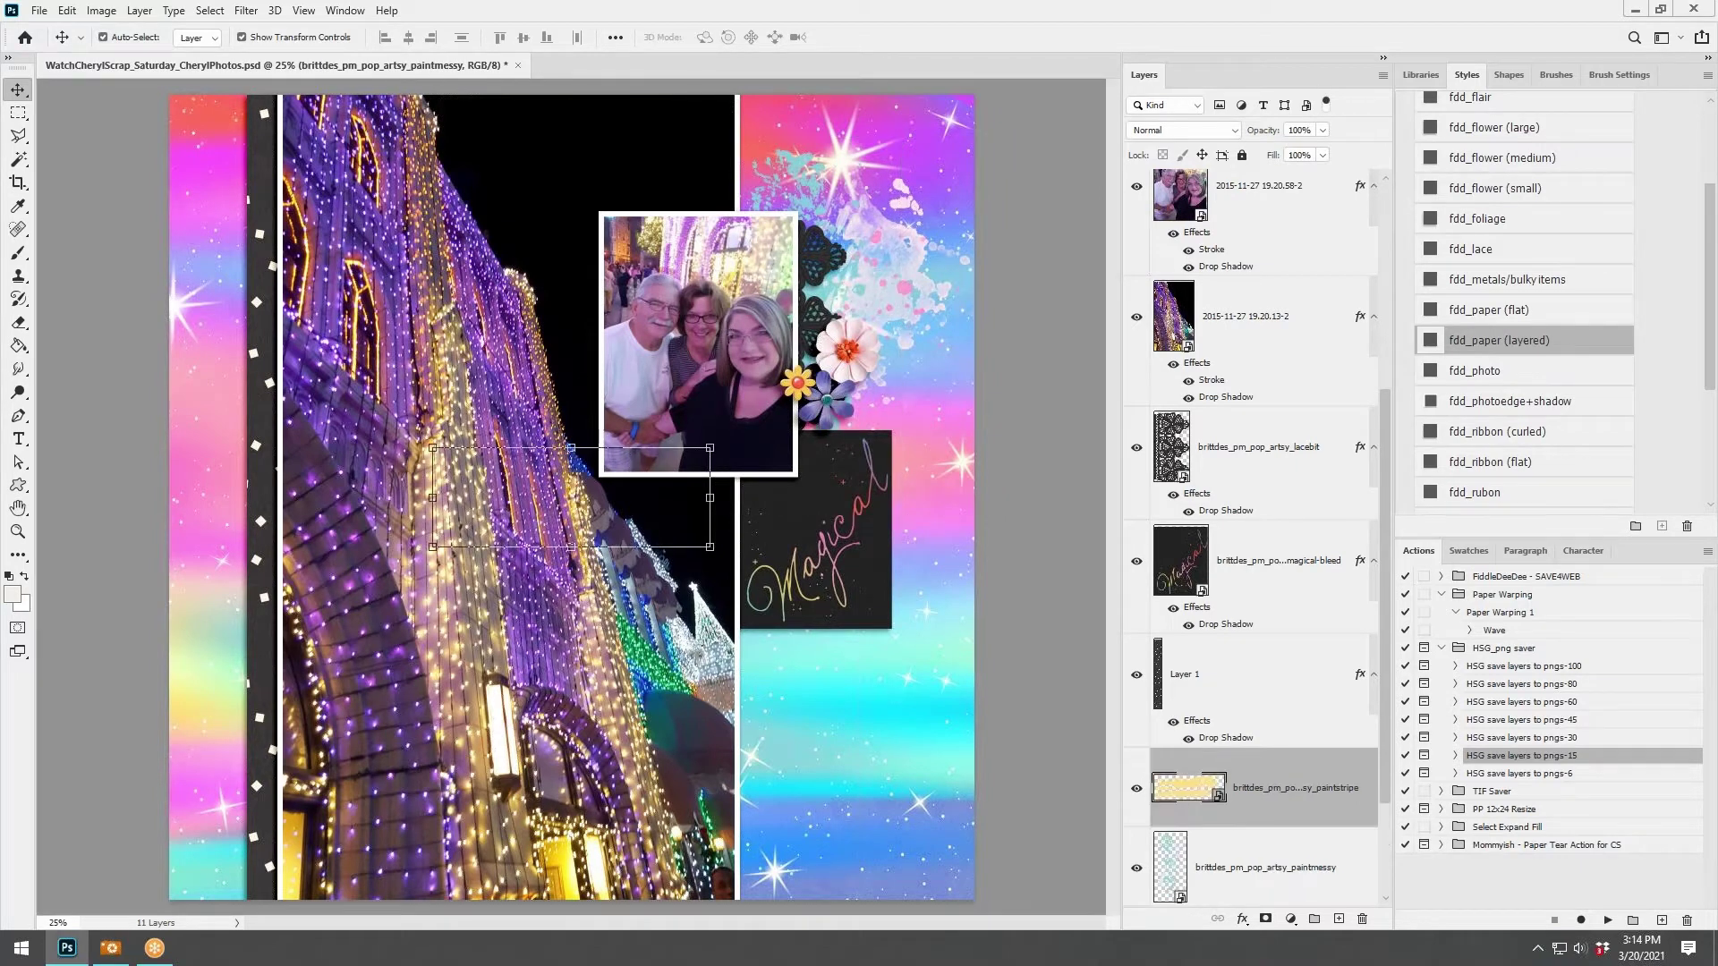
mouse_move(656, 491)
mouse_down()
mouse_move(939, 331)
mouse_move(930, 296)
mouse_up()
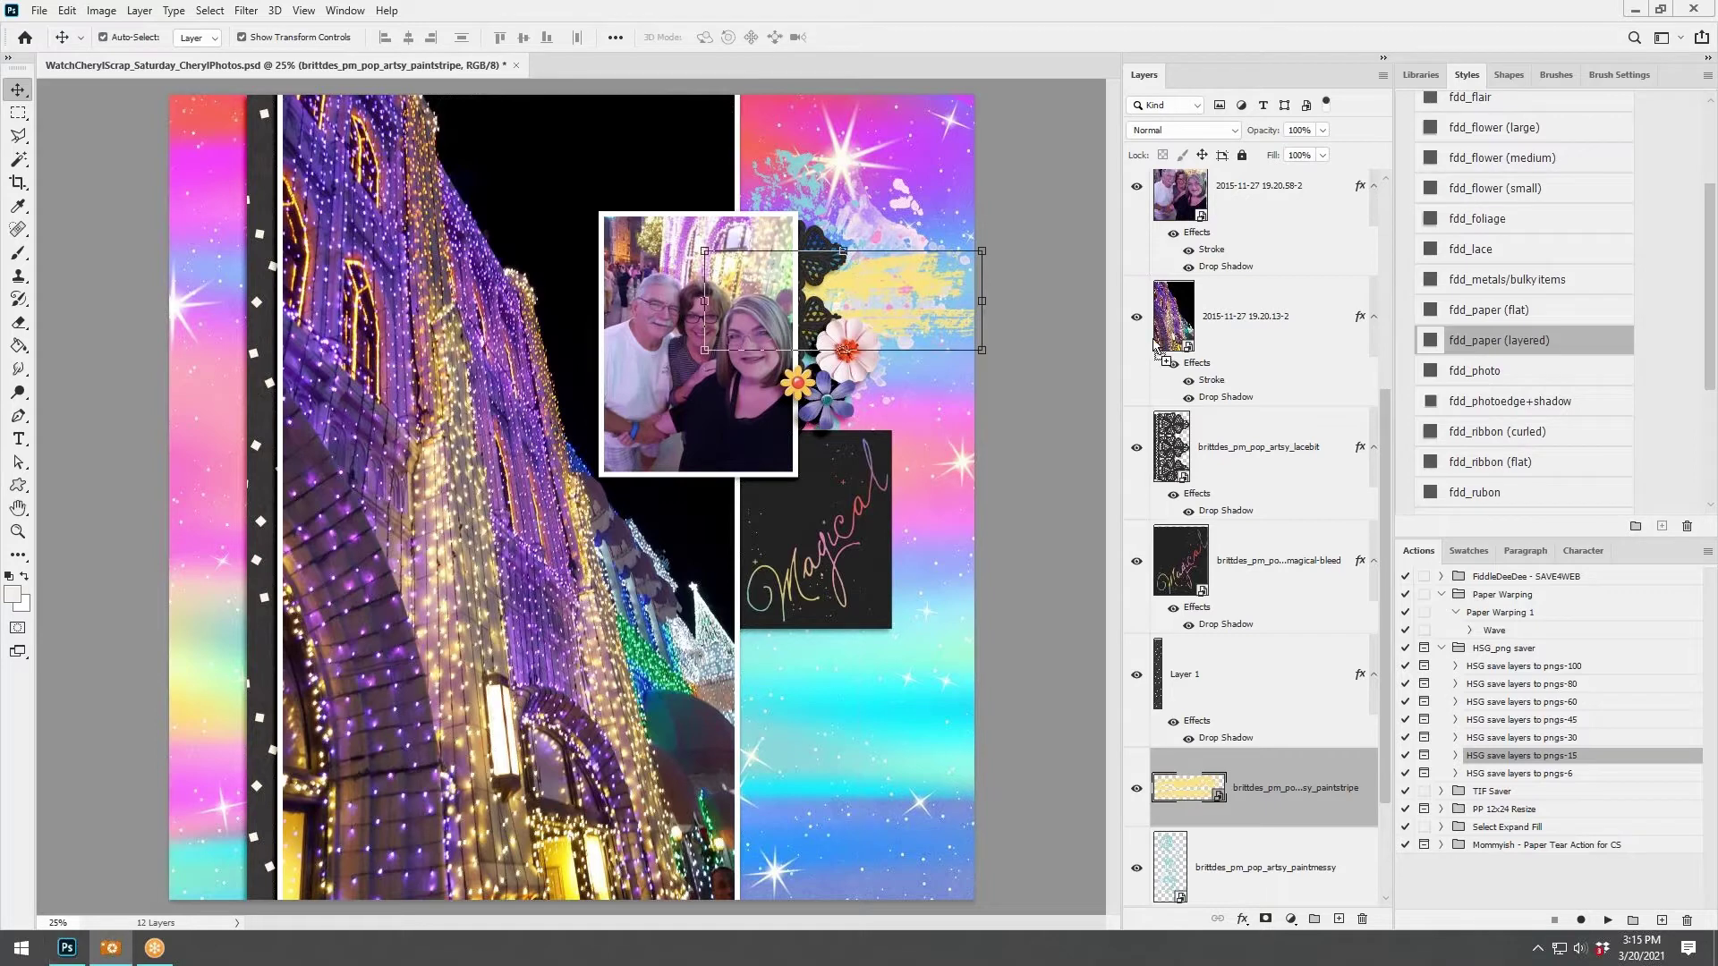
key(ctrl+v)
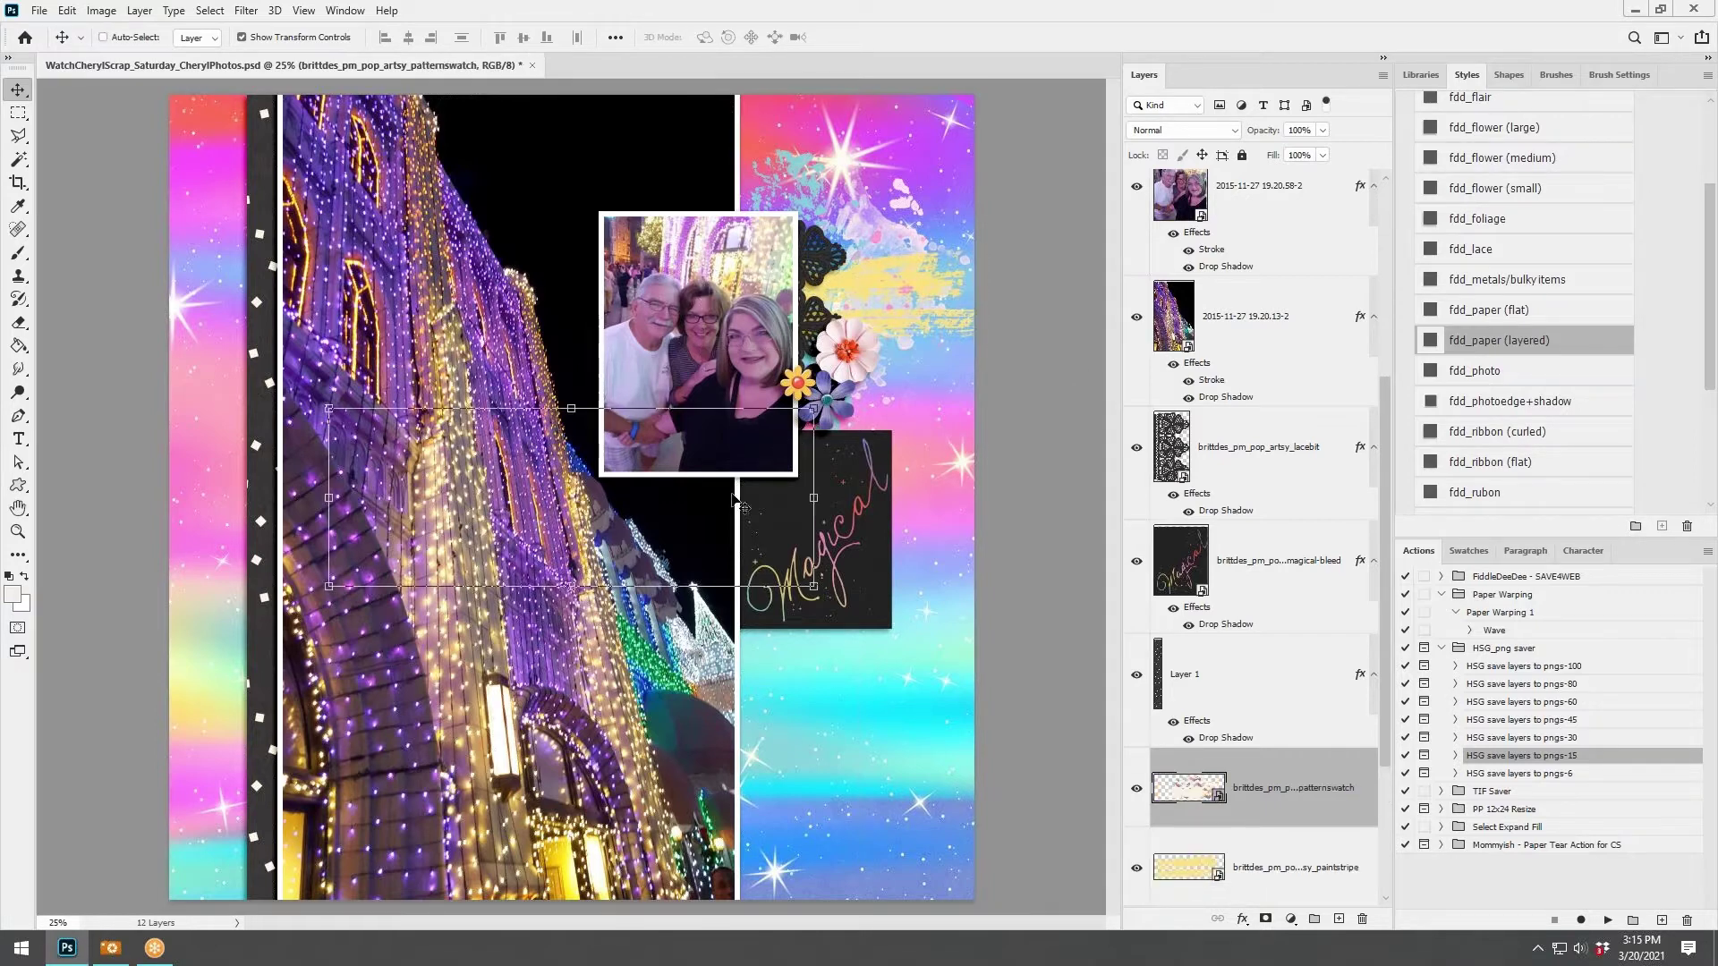
mouse_move(741, 501)
mouse_down()
mouse_move(891, 391)
mouse_move(958, 372)
mouse_move(962, 410)
mouse_move(965, 331)
mouse_up()
scroll(1283, 553, down, 3)
drag(1283, 553, 1271, 795)
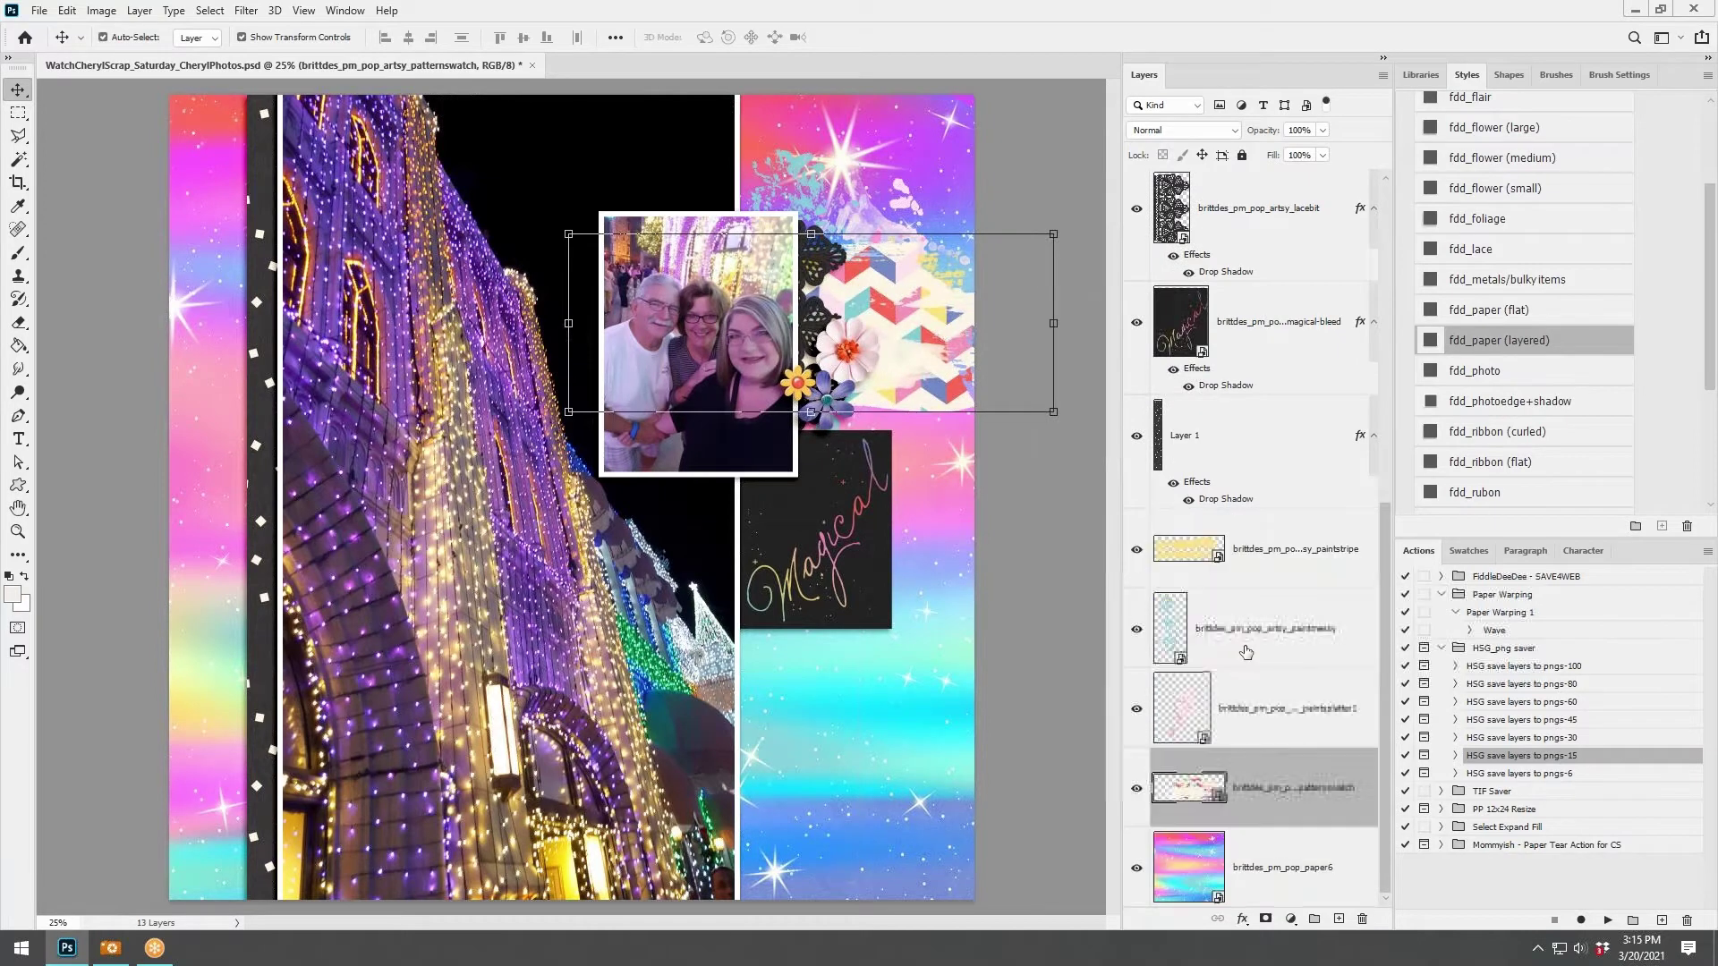
Duplicate the patternswatch and paintmessy elements onto the lower part of the page's left edge, behind the dark strip.
mouse_move(935, 385)
mouse_down()
mouse_move(936, 318)
mouse_move(899, 367)
mouse_move(896, 414)
mouse_move(903, 400)
mouse_move(644, 466)
mouse_move(447, 684)
mouse_move(454, 644)
mouse_up()
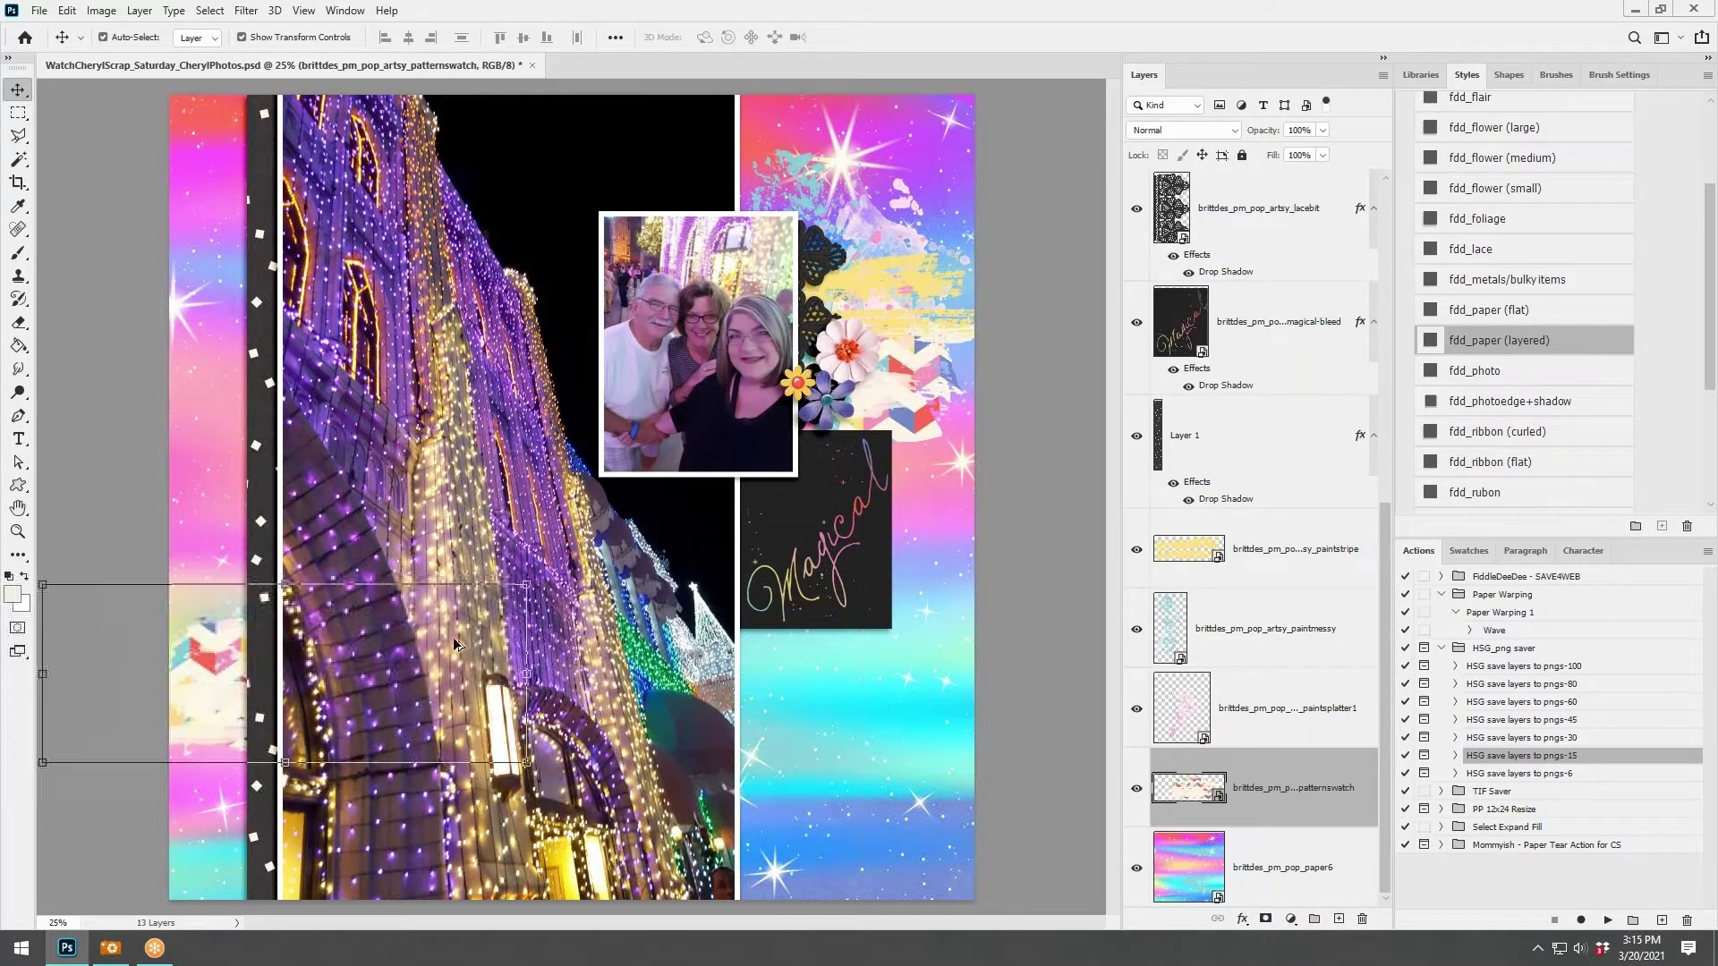
click(802, 166)
mouse_move(799, 166)
mouse_down()
mouse_move(635, 234)
mouse_move(257, 529)
mouse_up()
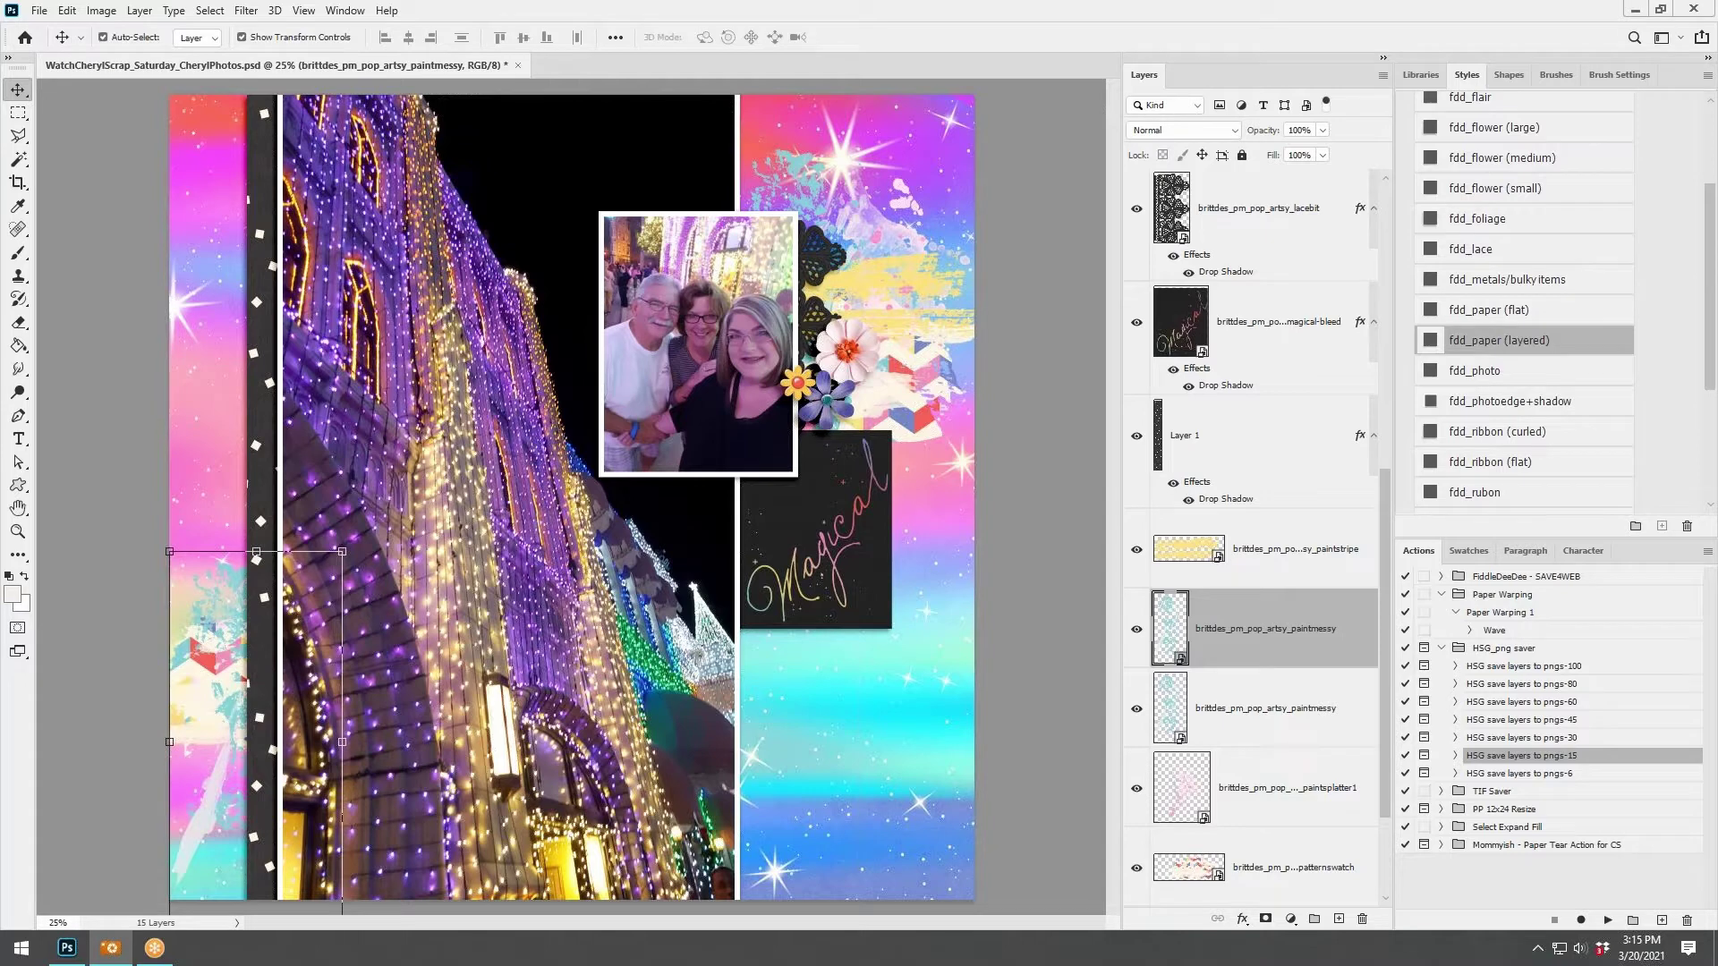
Place brittdes_pm_pop_artsy_perfect in the tall photo's black sky above the selfie, layered between the two photos.
drag(474, 327, 590, 132)
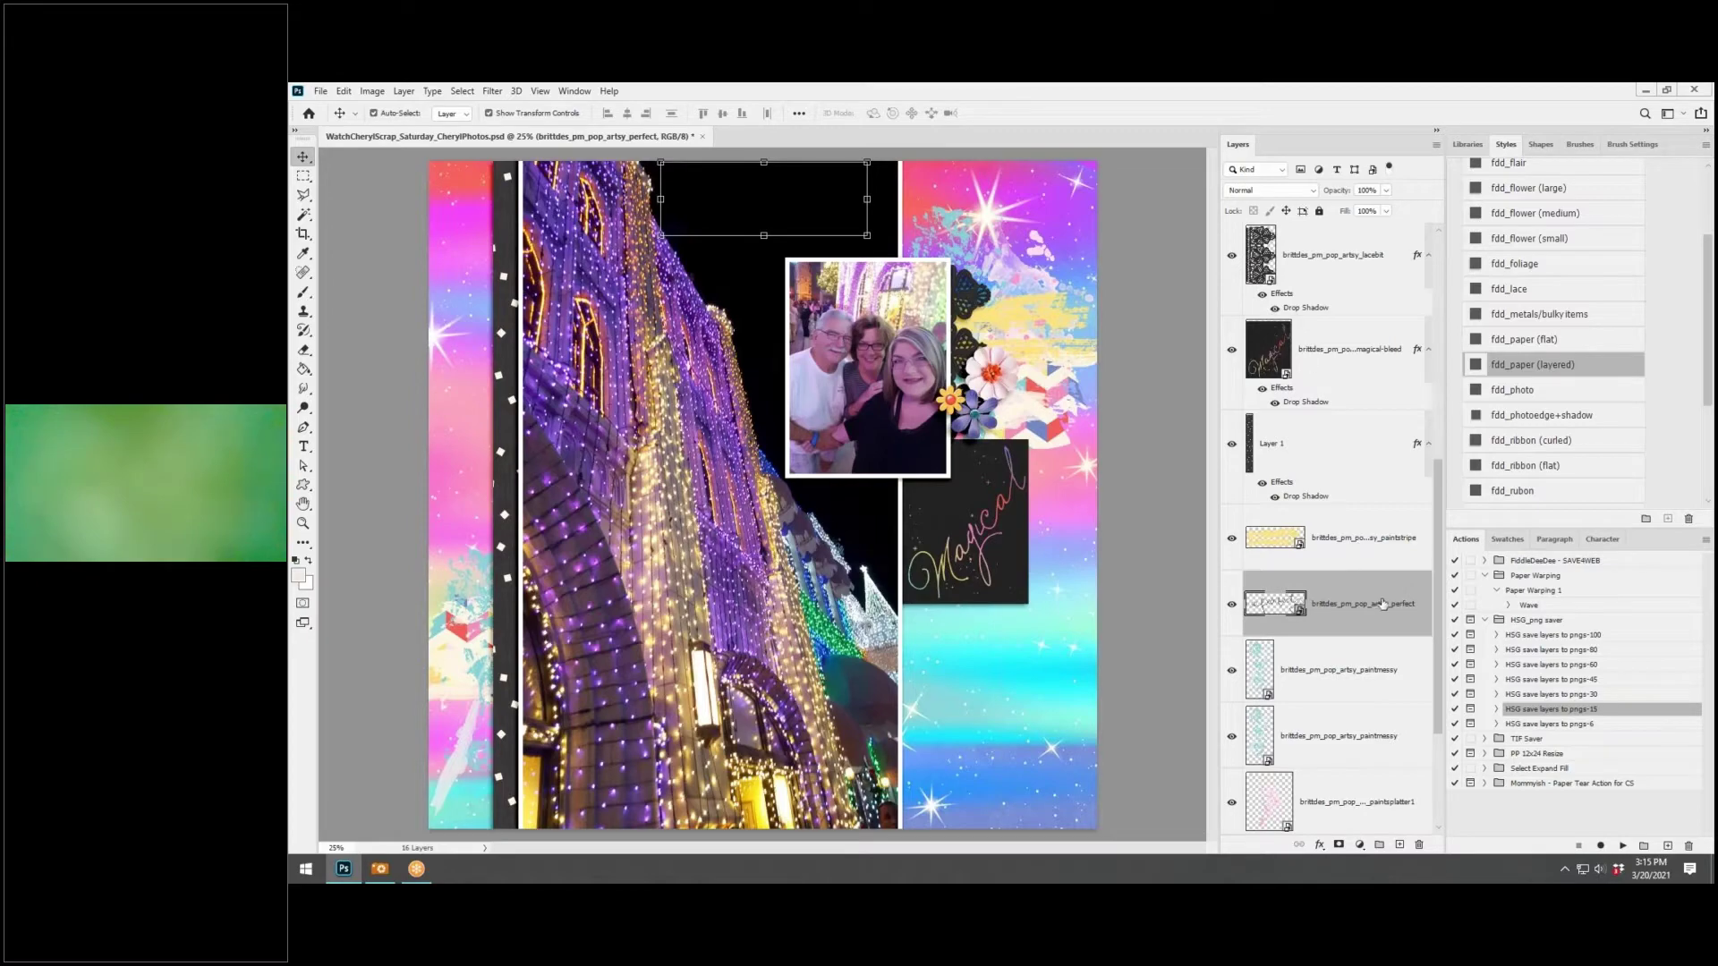
drag(1383, 603, 1369, 536)
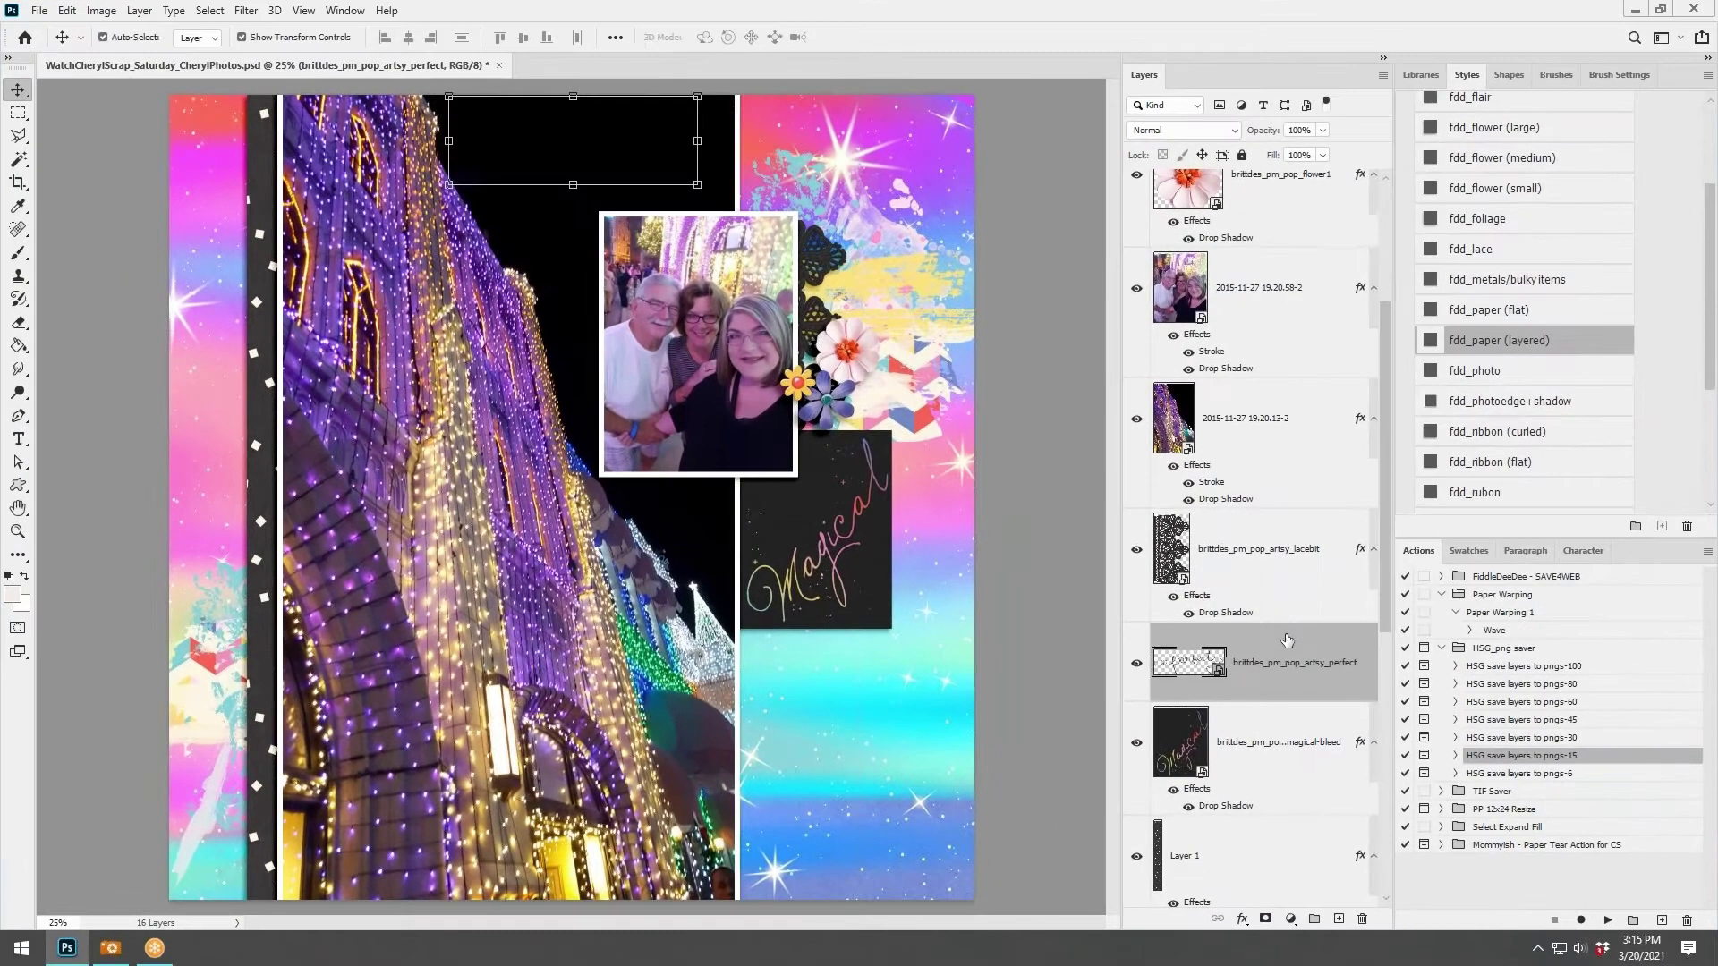
drag(1287, 639, 1288, 384)
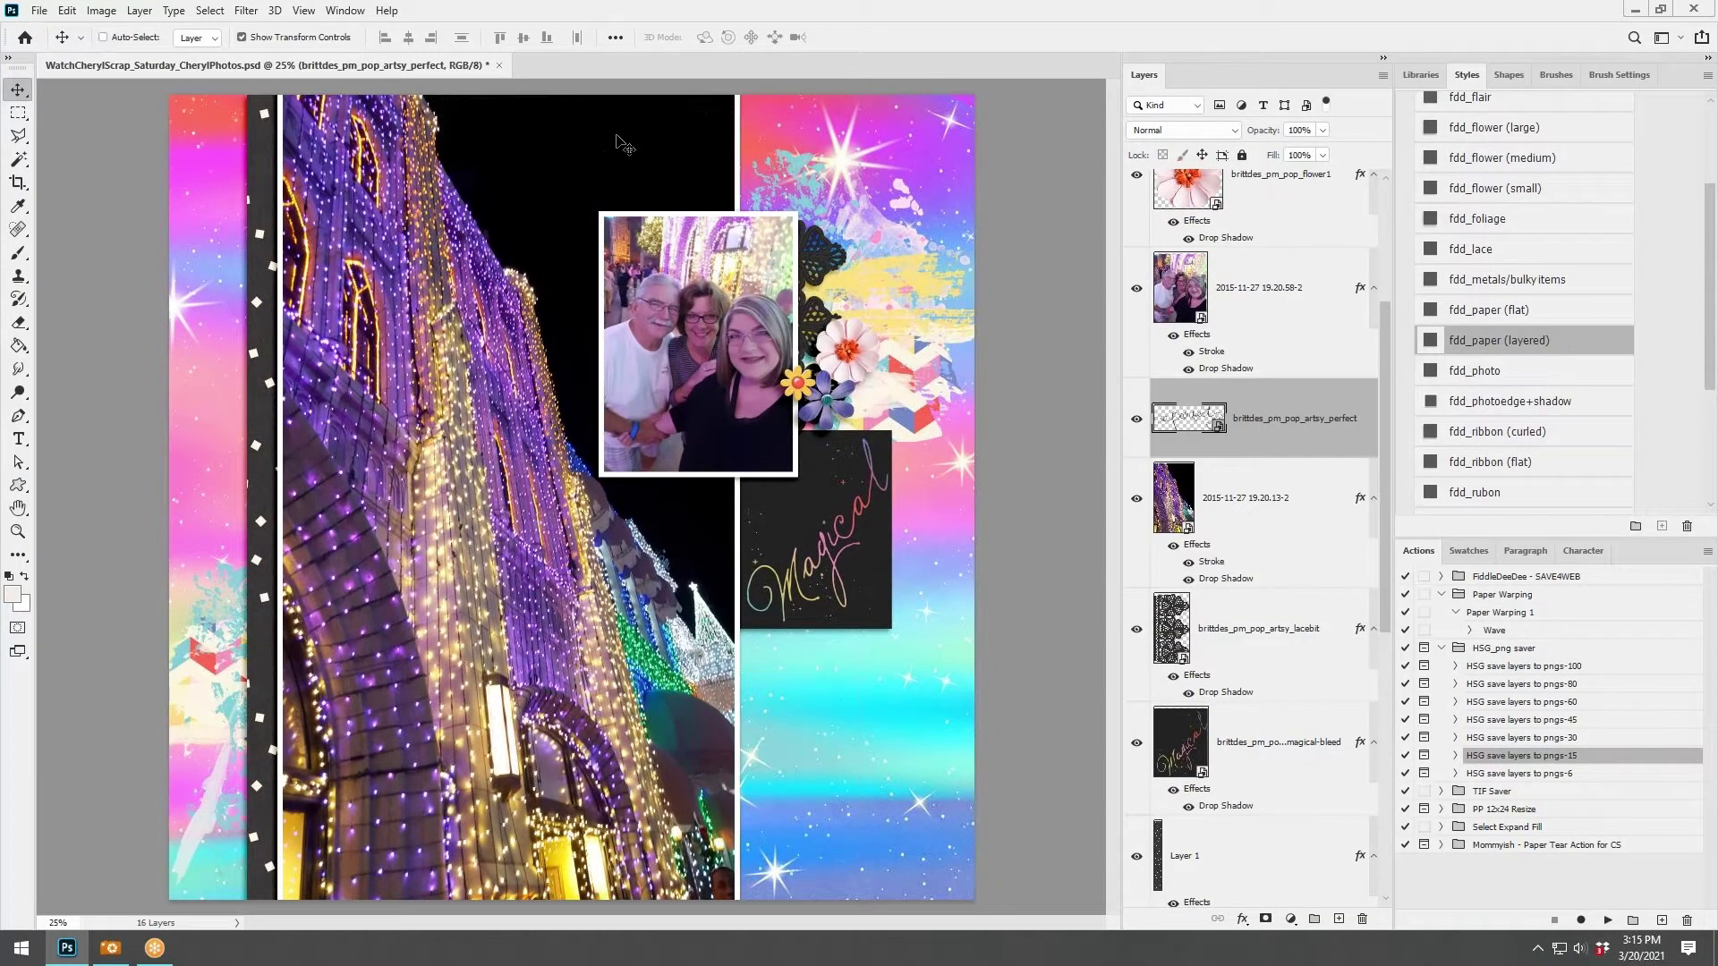
drag(623, 143, 637, 162)
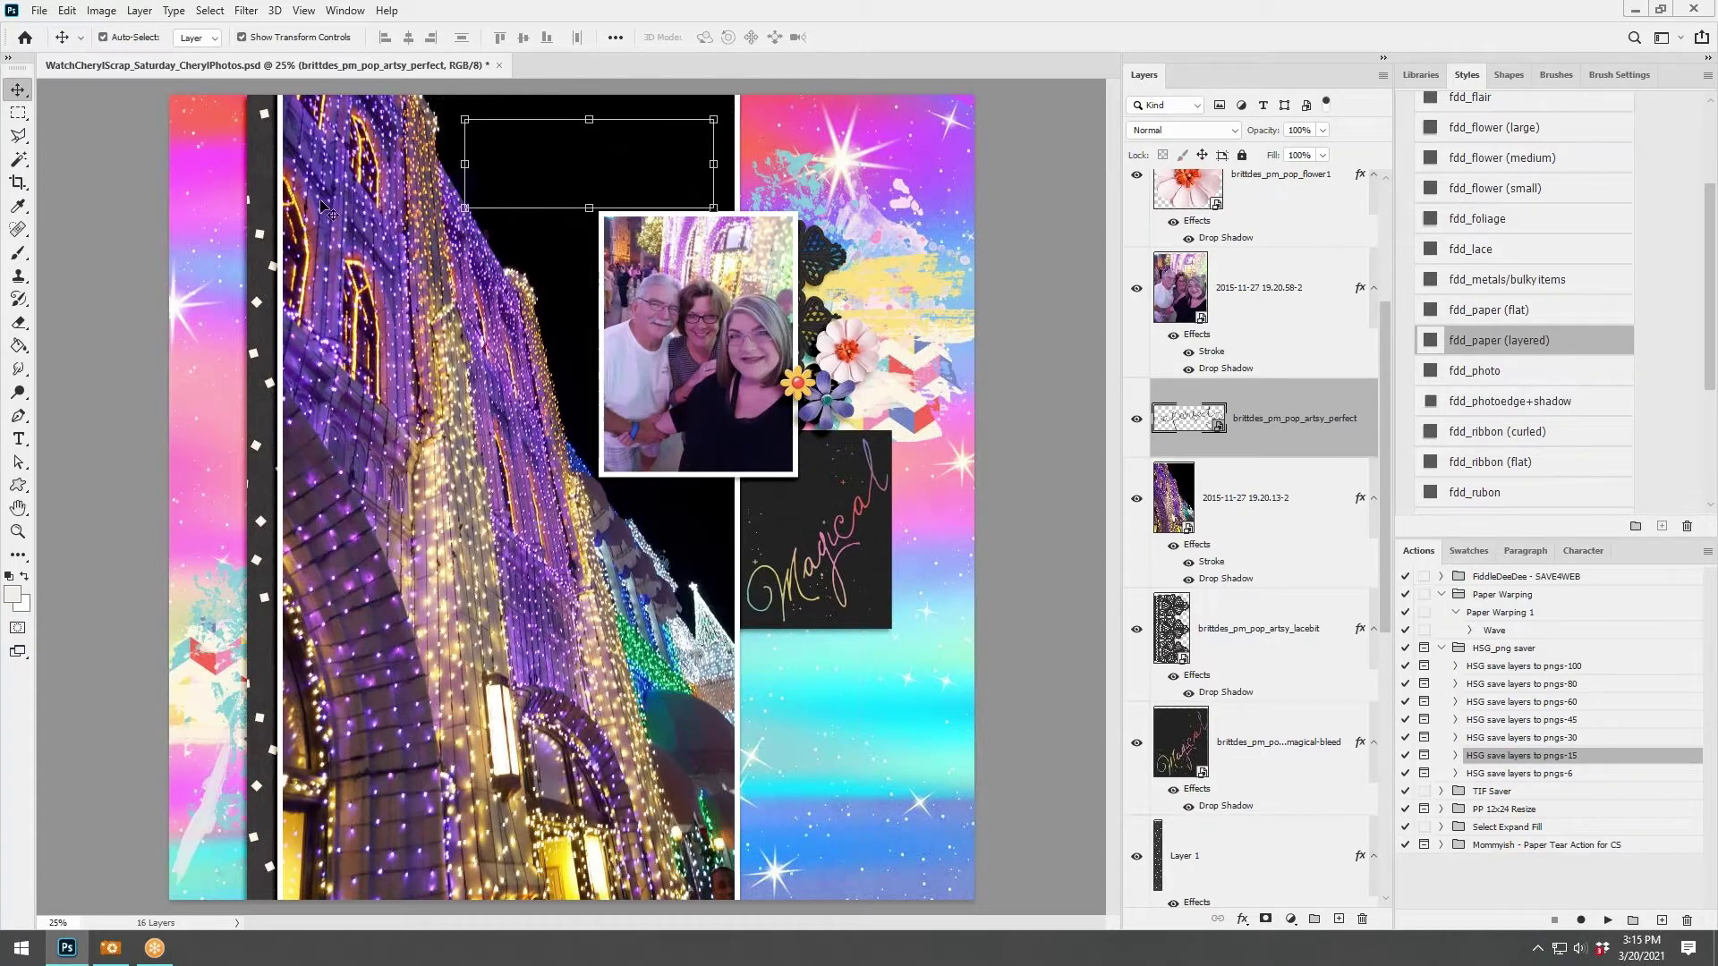
Sample a cream colour with the Eyedropper and add a Solid Color fill layer of it directly above the artsy_perfect layer.
click(18, 205)
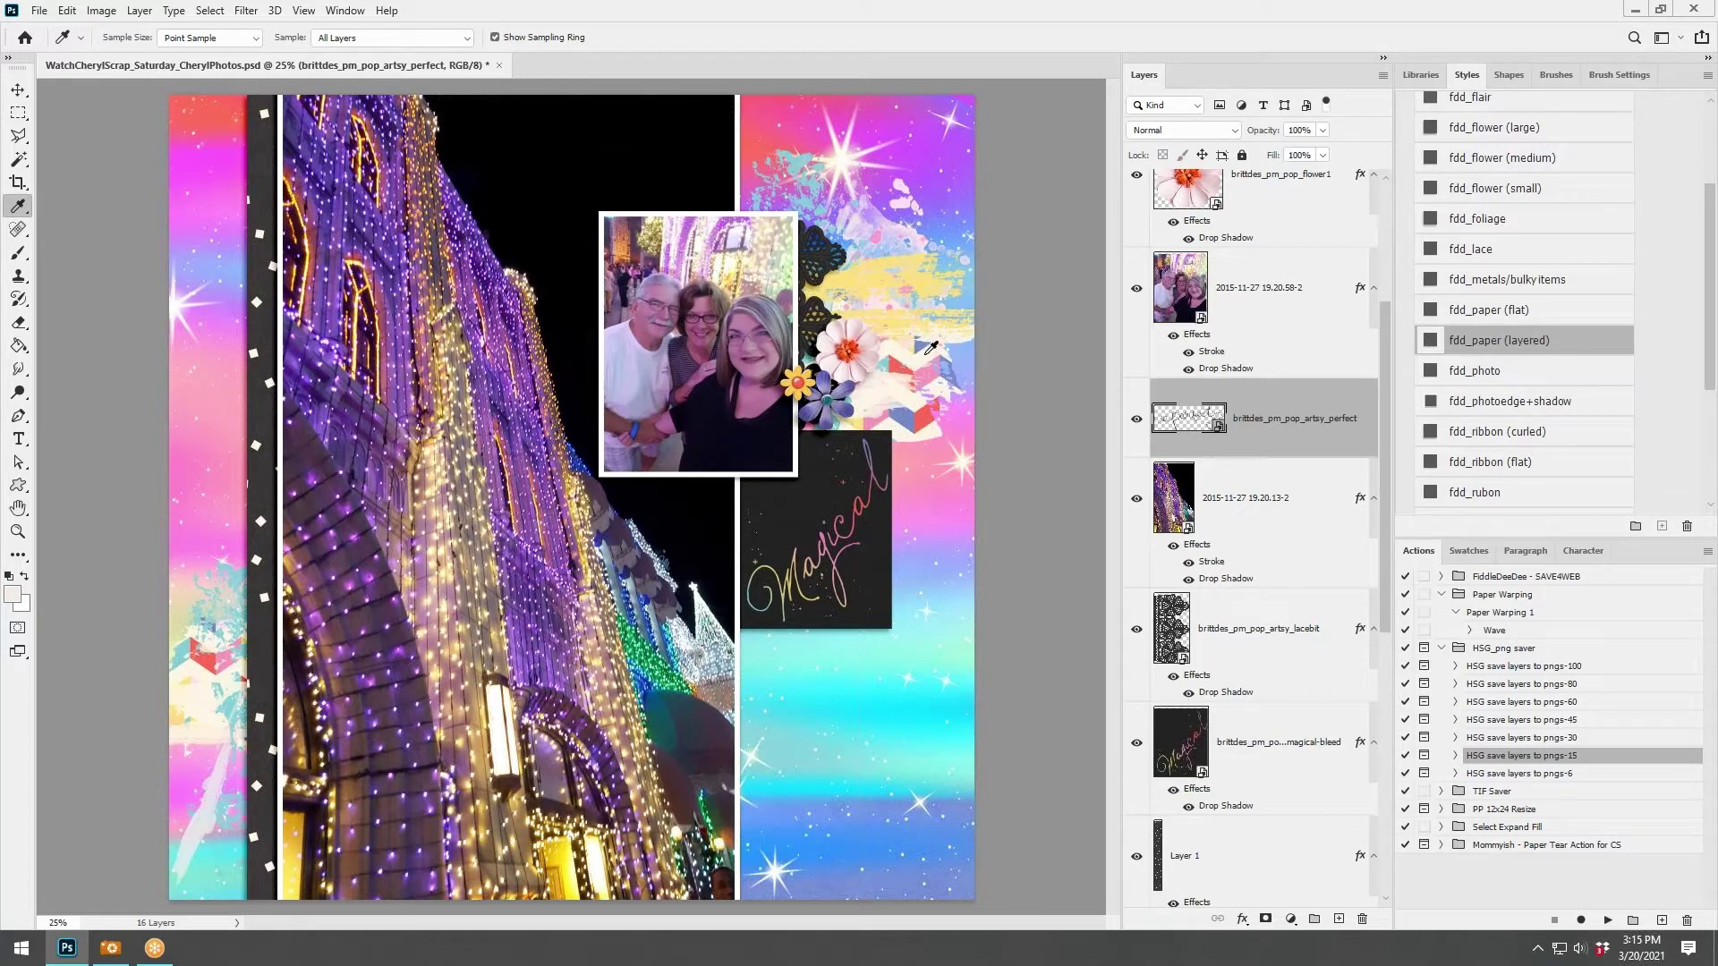
click(1290, 919)
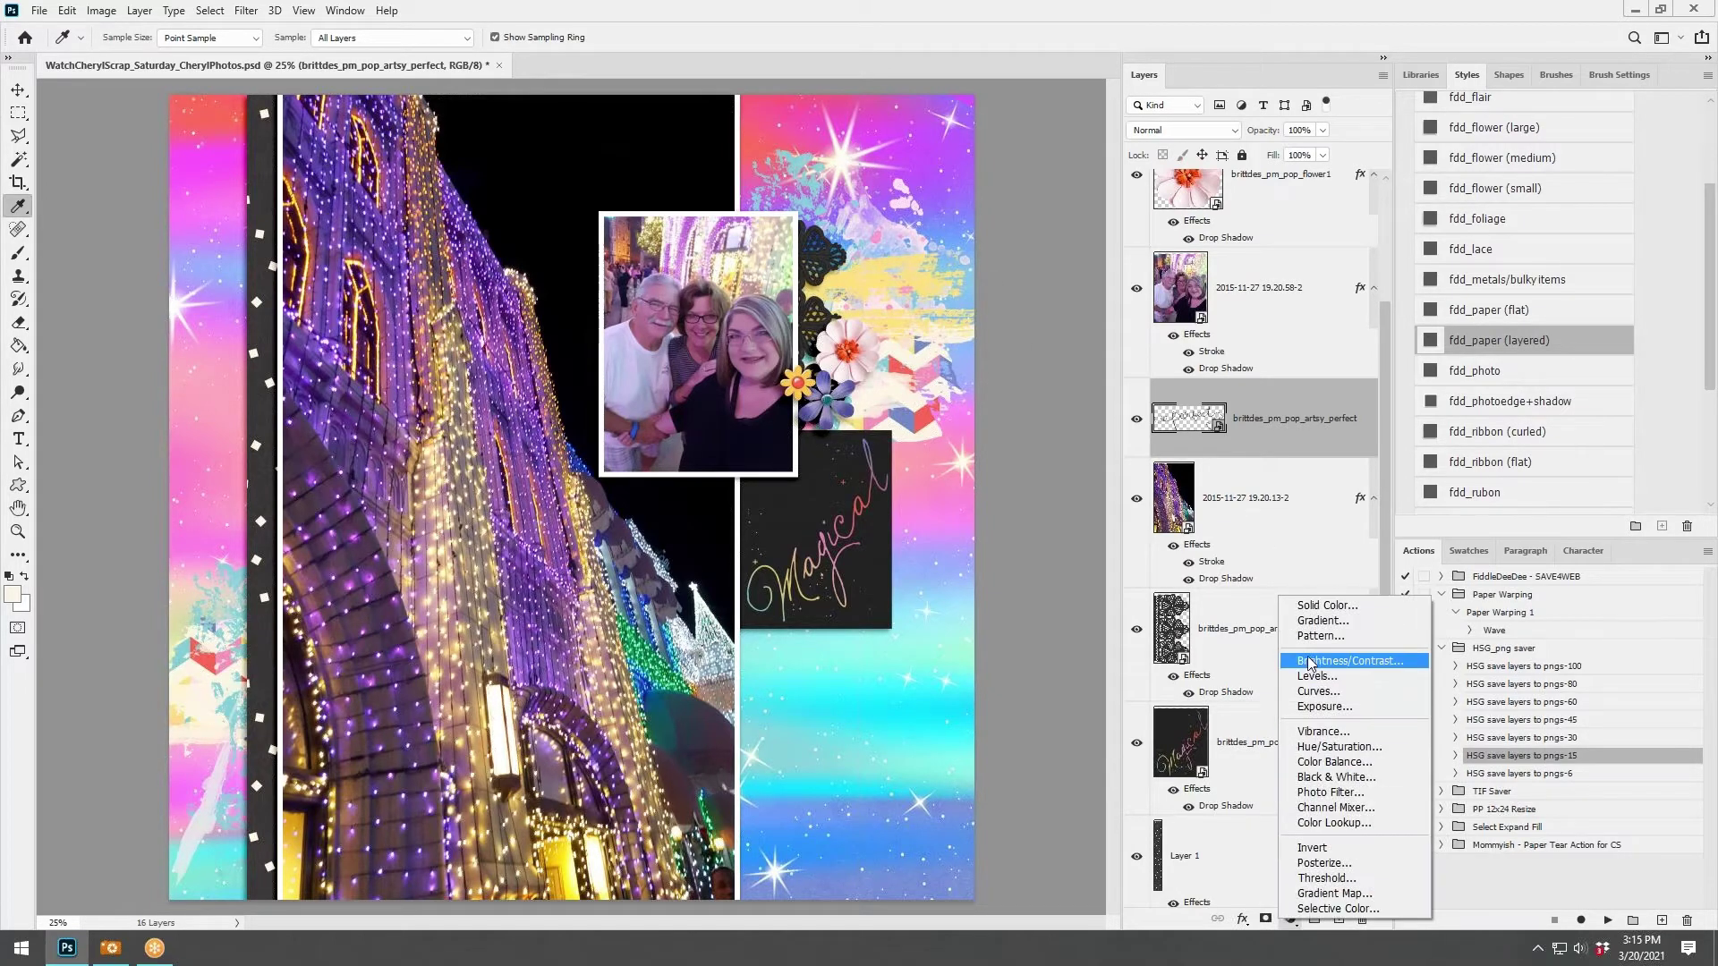
click(1315, 601)
click(1108, 93)
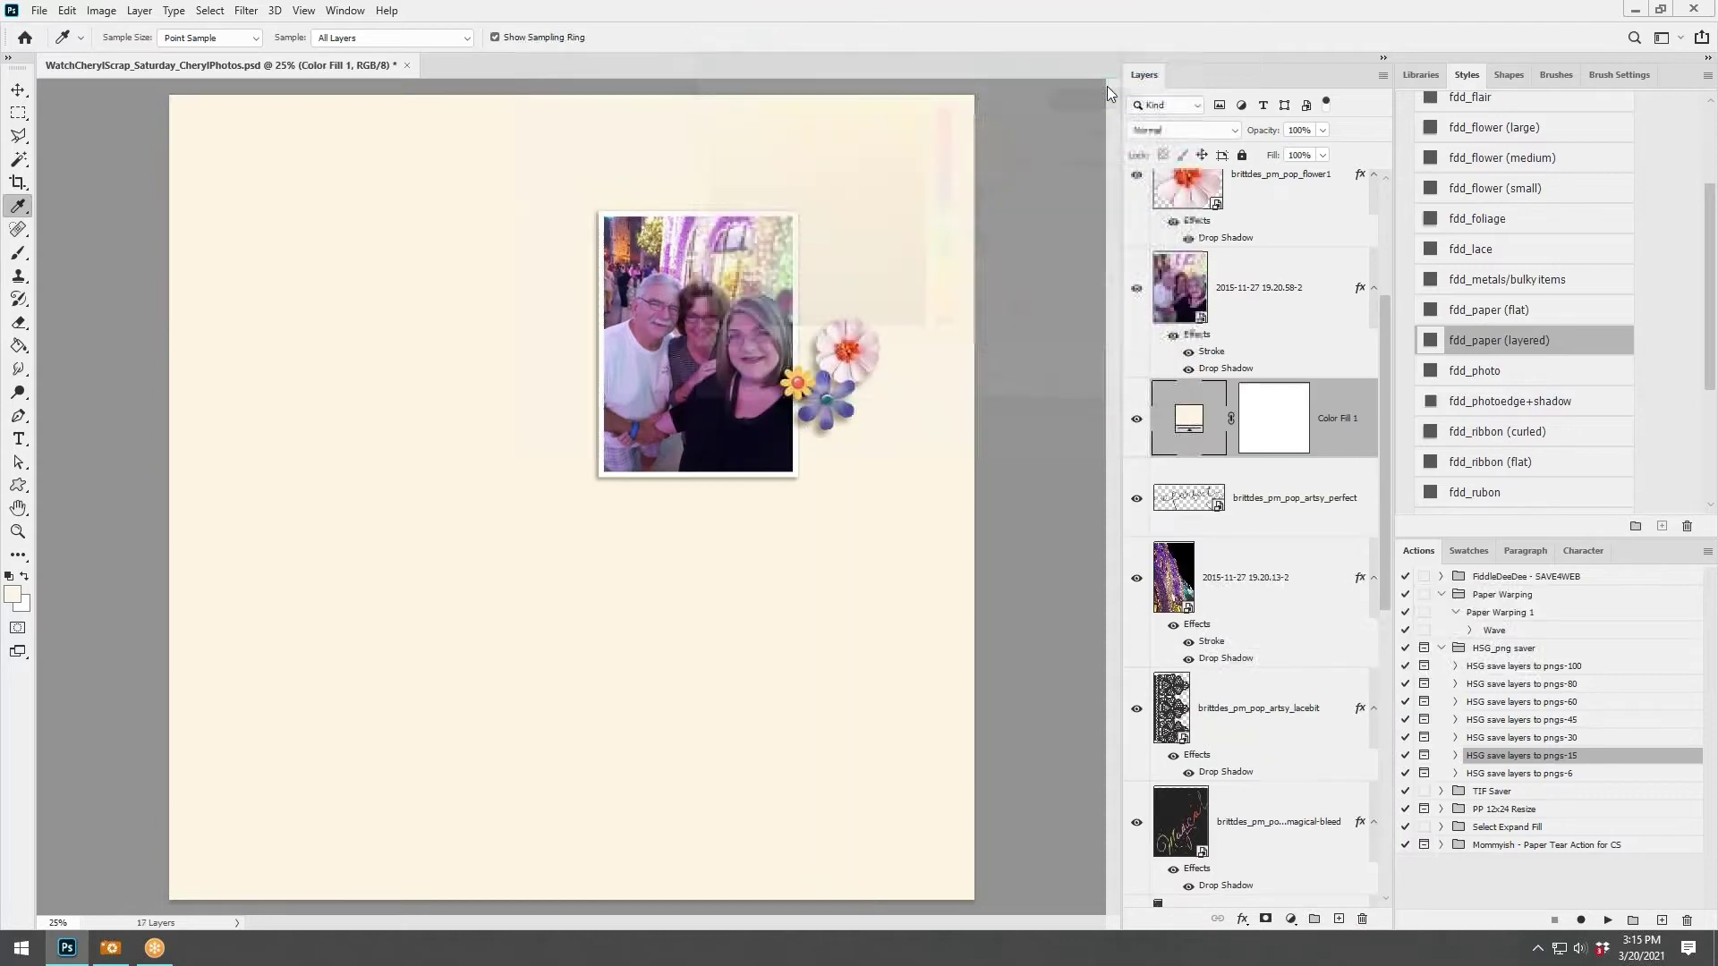
Clip the cream colour fill layer to the artsy_perfect word art so only the lettering takes the cream colour.
key(ctrl+alt+g)
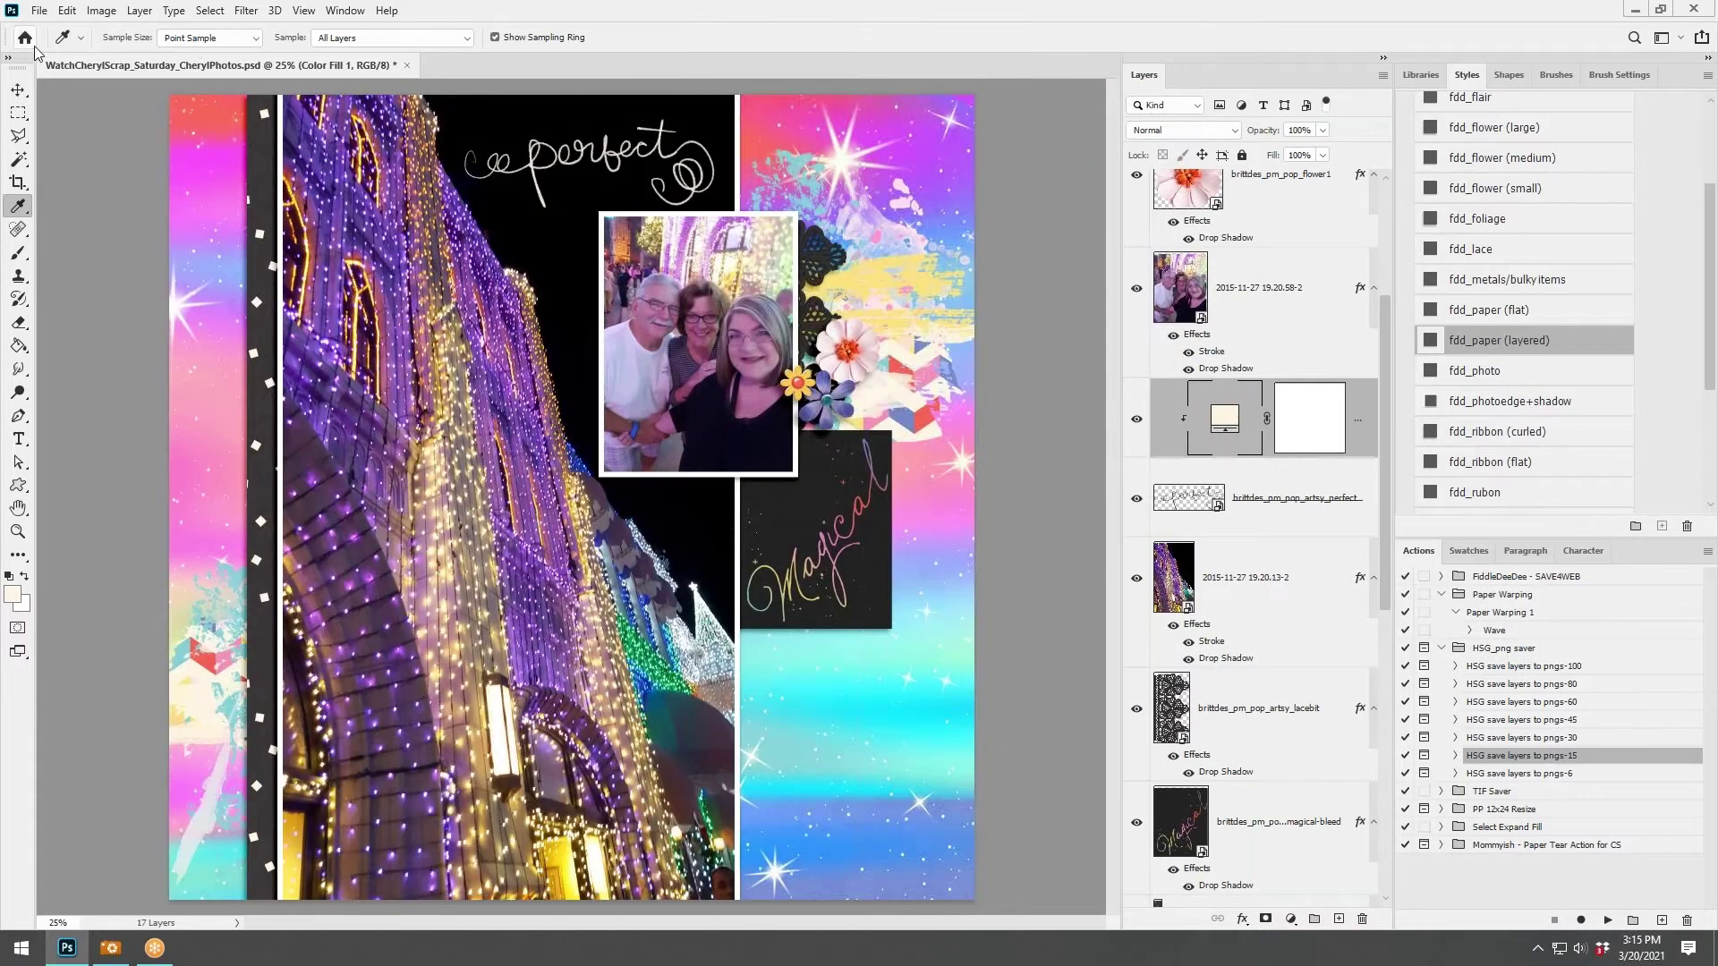
click(18, 90)
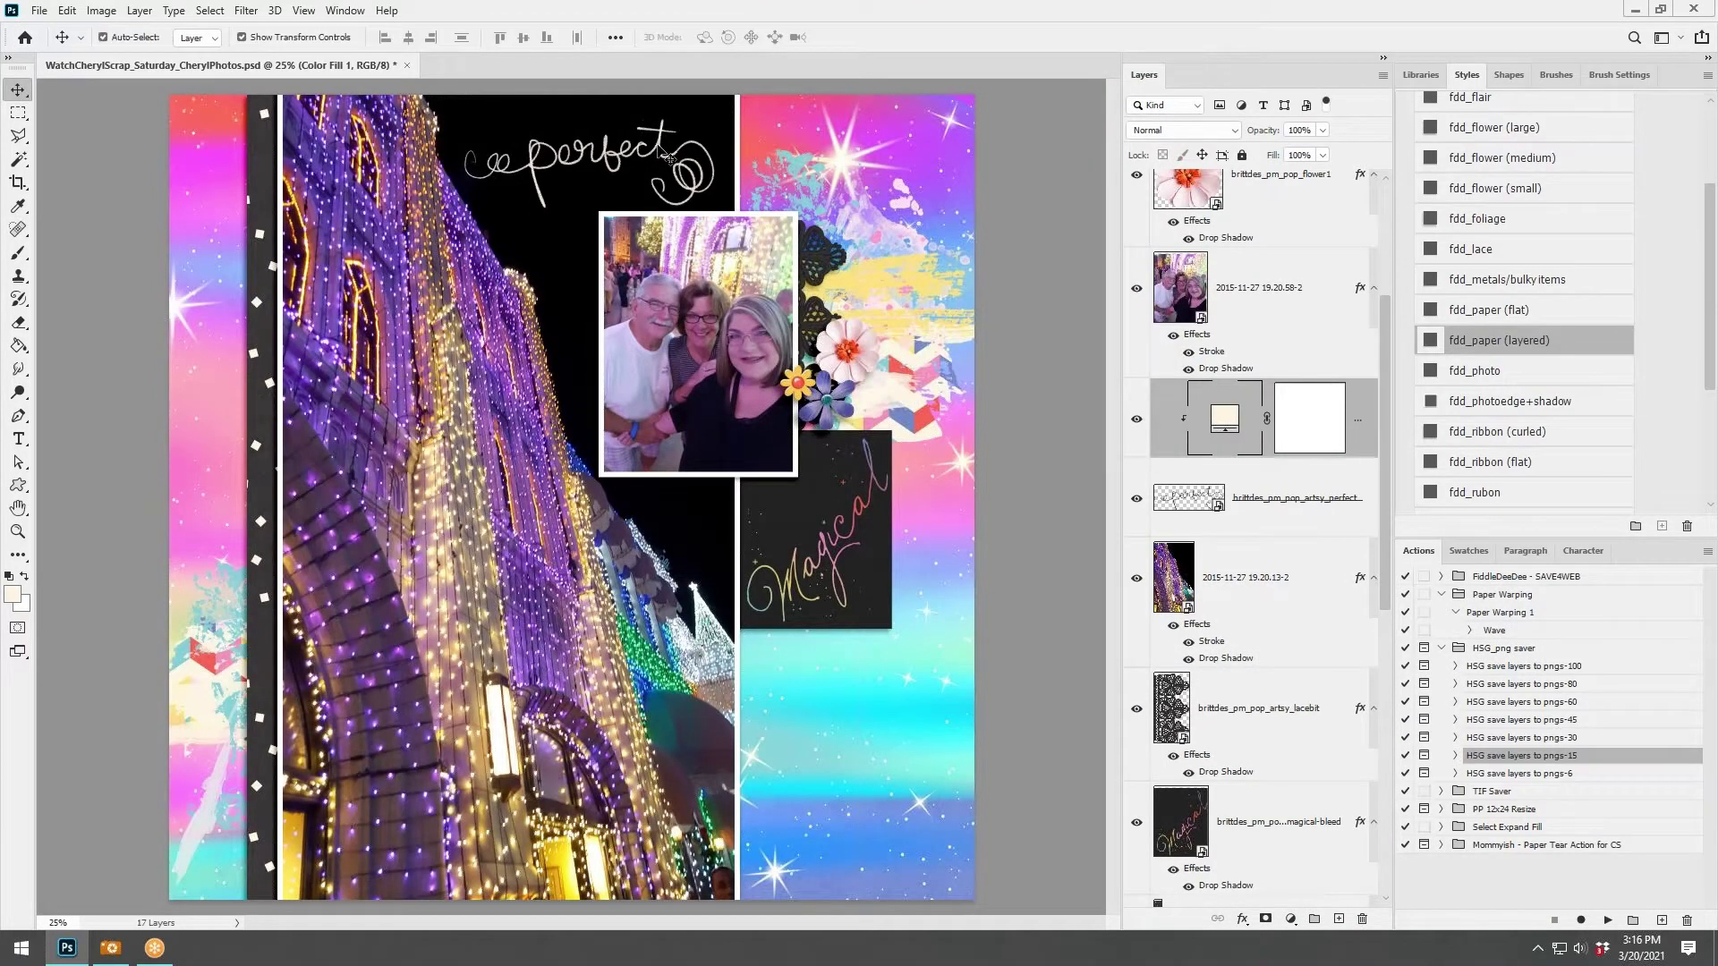
key(ctrl)
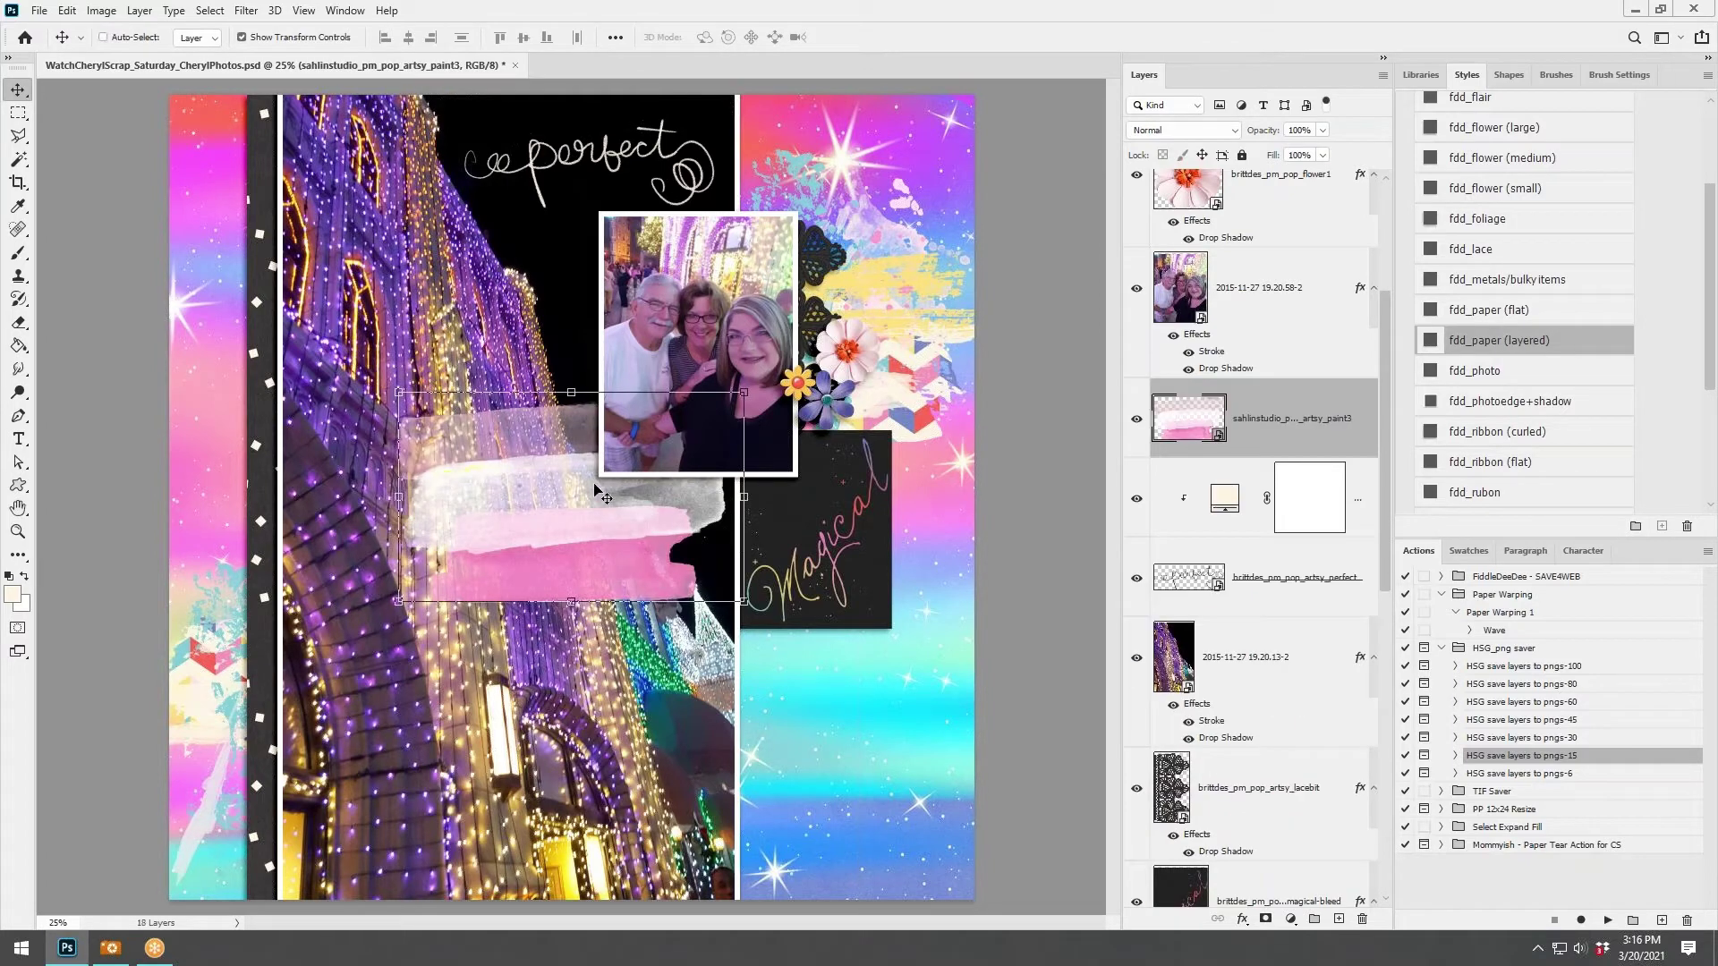
Place the artsy_paint3 element partly behind the selfie, moving its layer directly above the tall photo and clipping it to that photo.
mouse_move(582, 465)
mouse_down()
mouse_move(705, 195)
mouse_move(707, 297)
mouse_move(754, 397)
mouse_move(738, 379)
mouse_up()
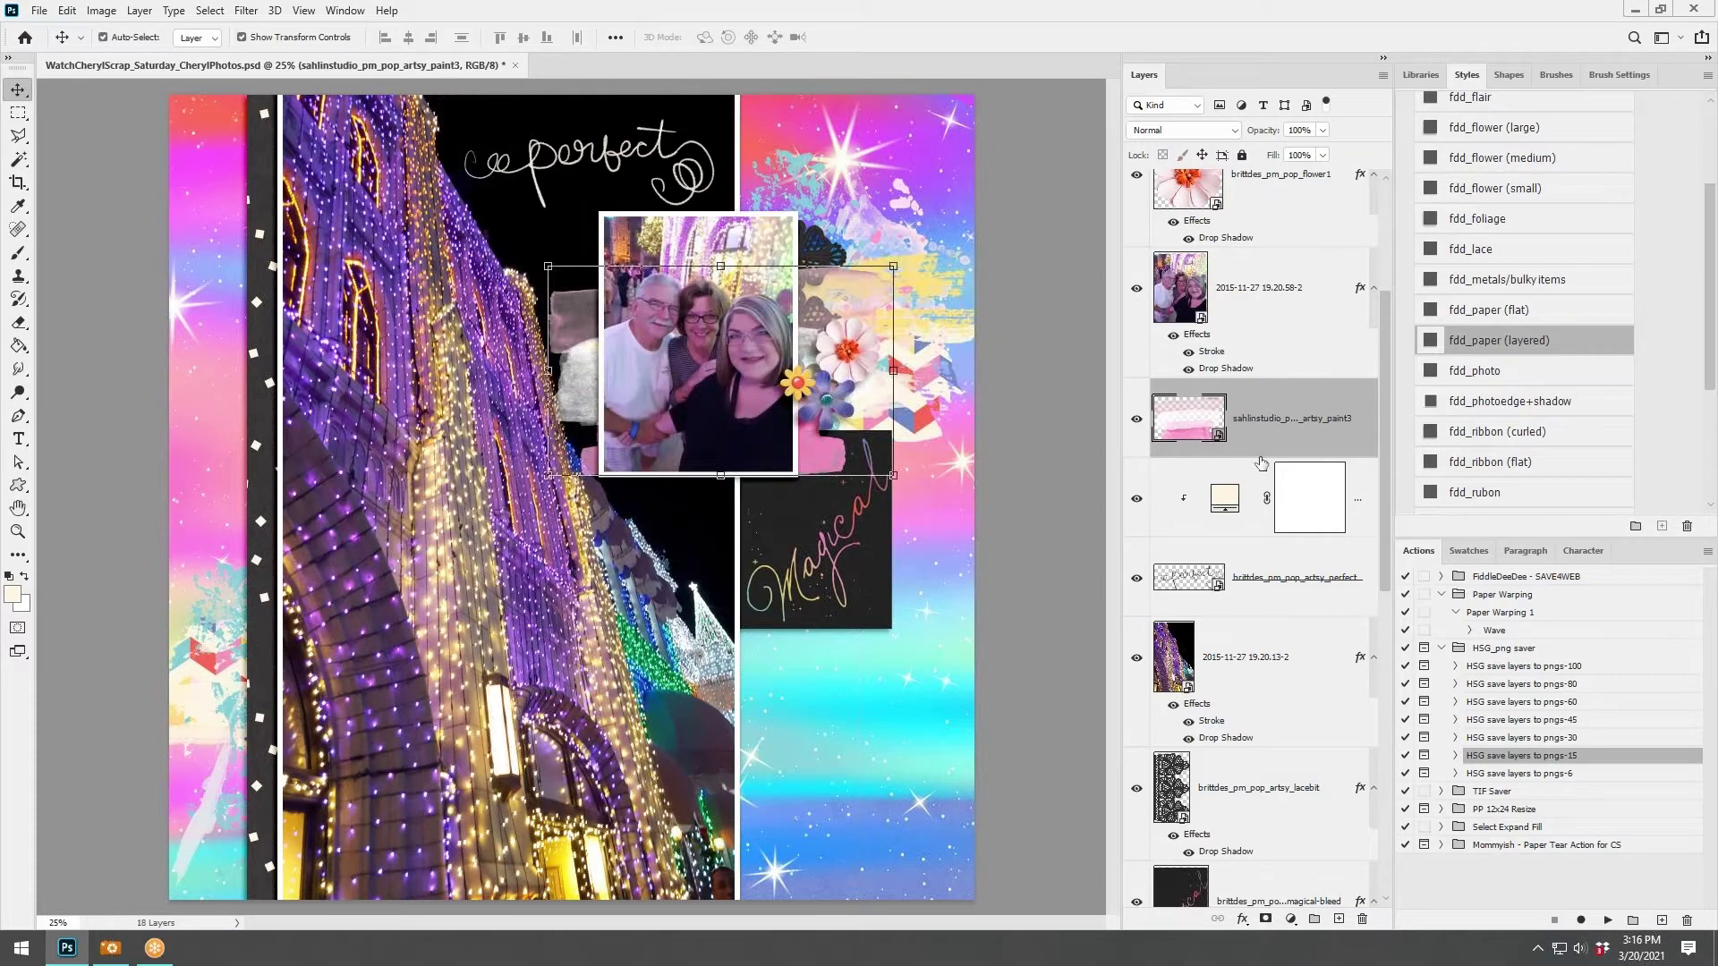
drag(1276, 420, 1275, 501)
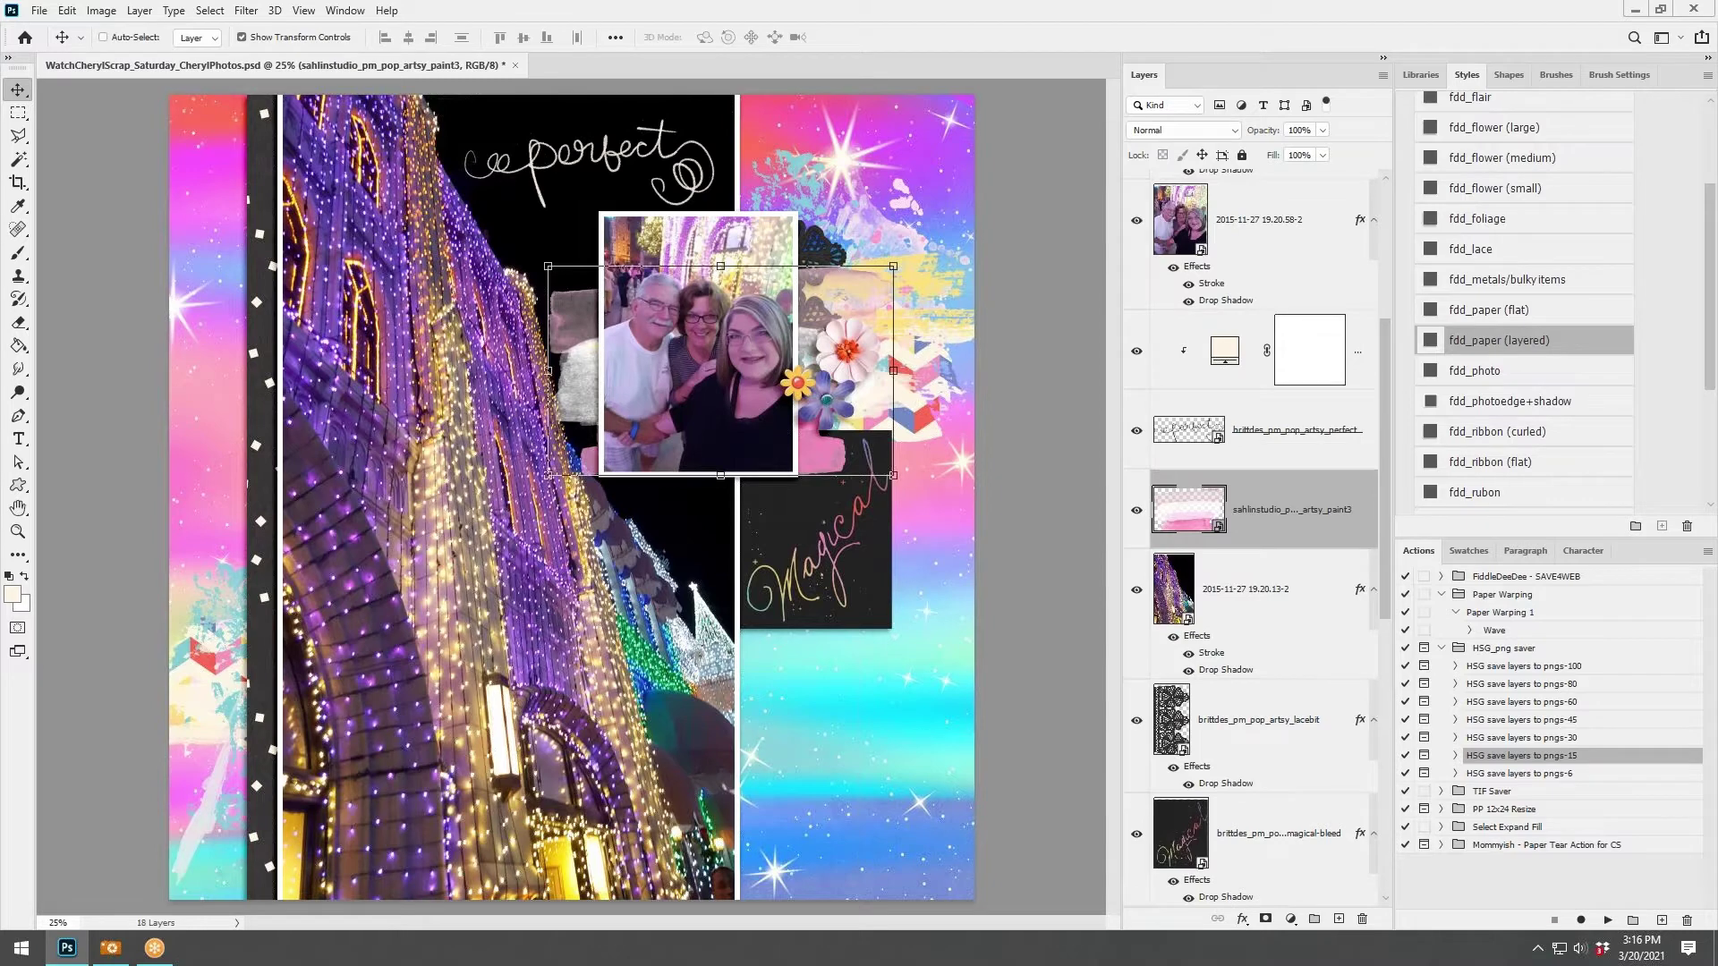
key(ctrl+alt+g)
drag(623, 362, 557, 341)
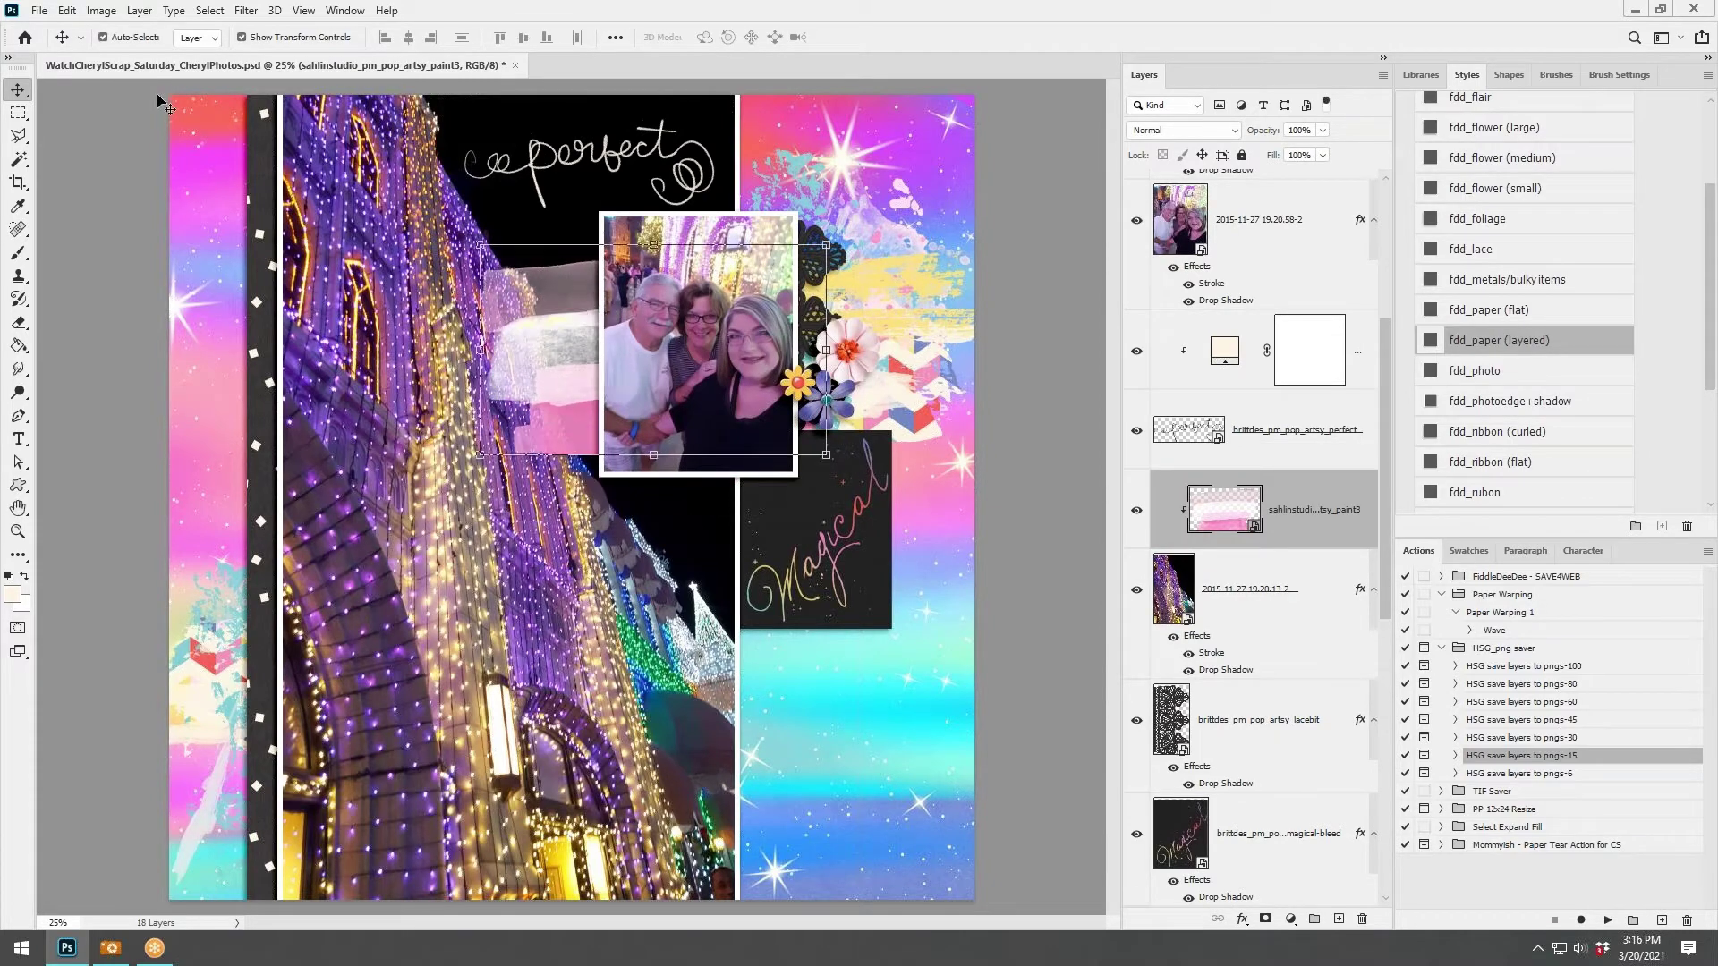
Rotate the artsy_paint3 element 90° clockwise and flip it horizontally.
click(68, 12)
mouse_move(112, 419)
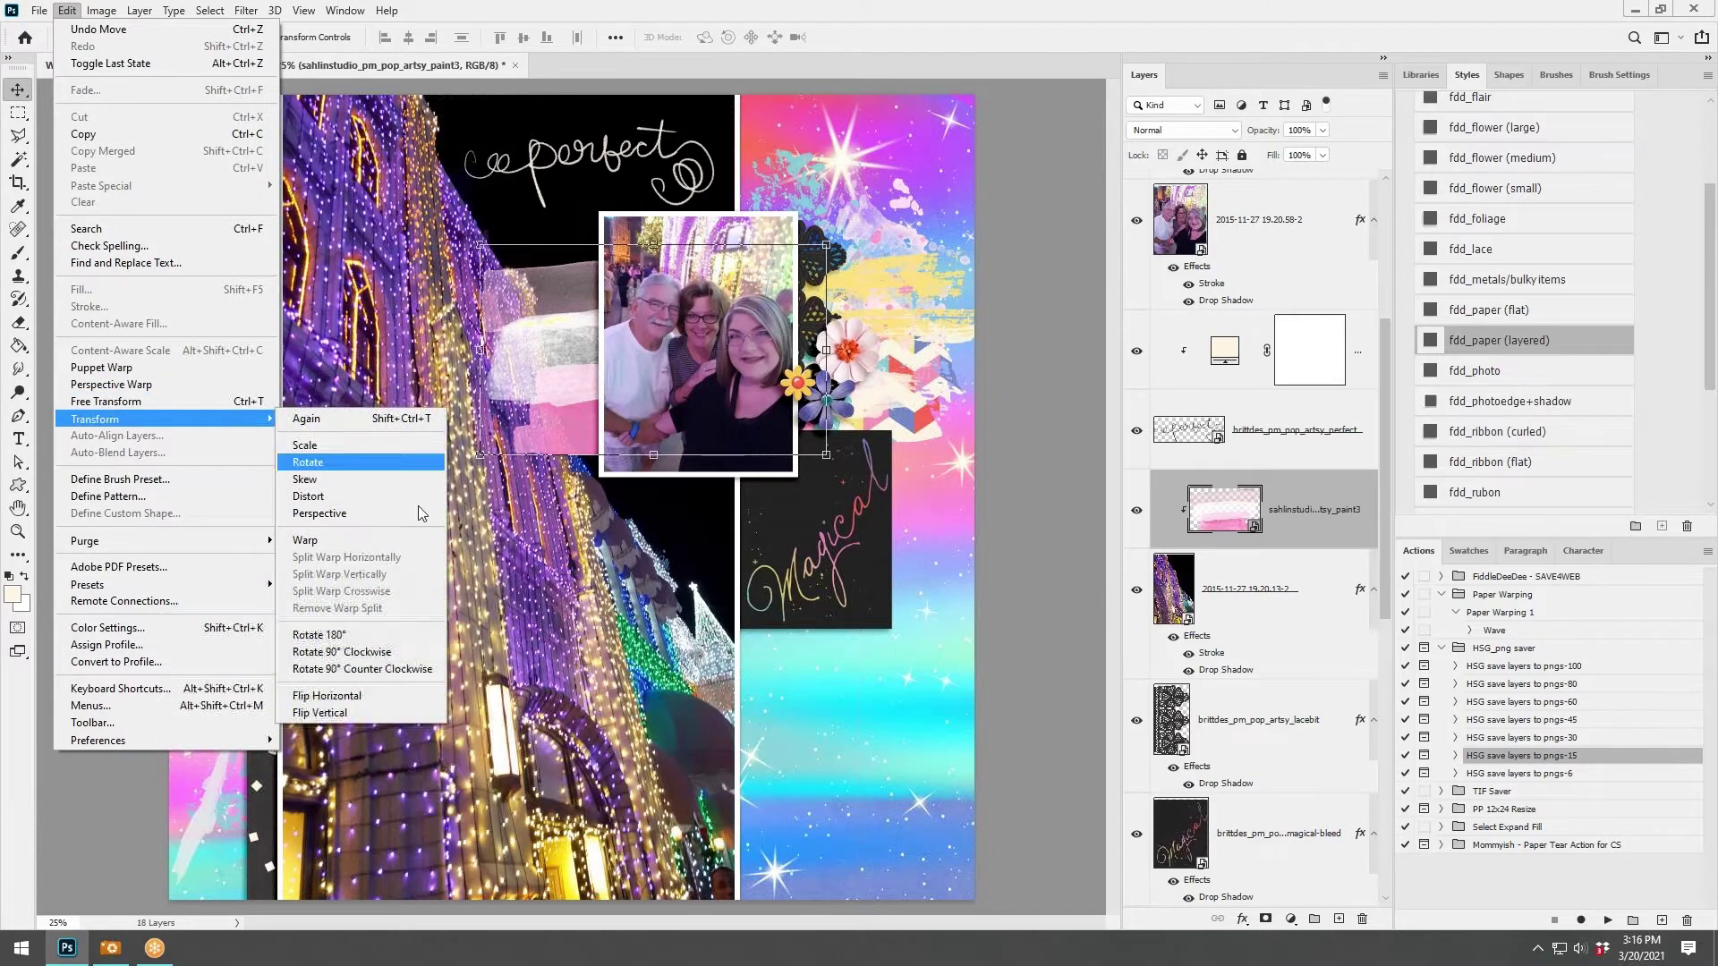
click(374, 654)
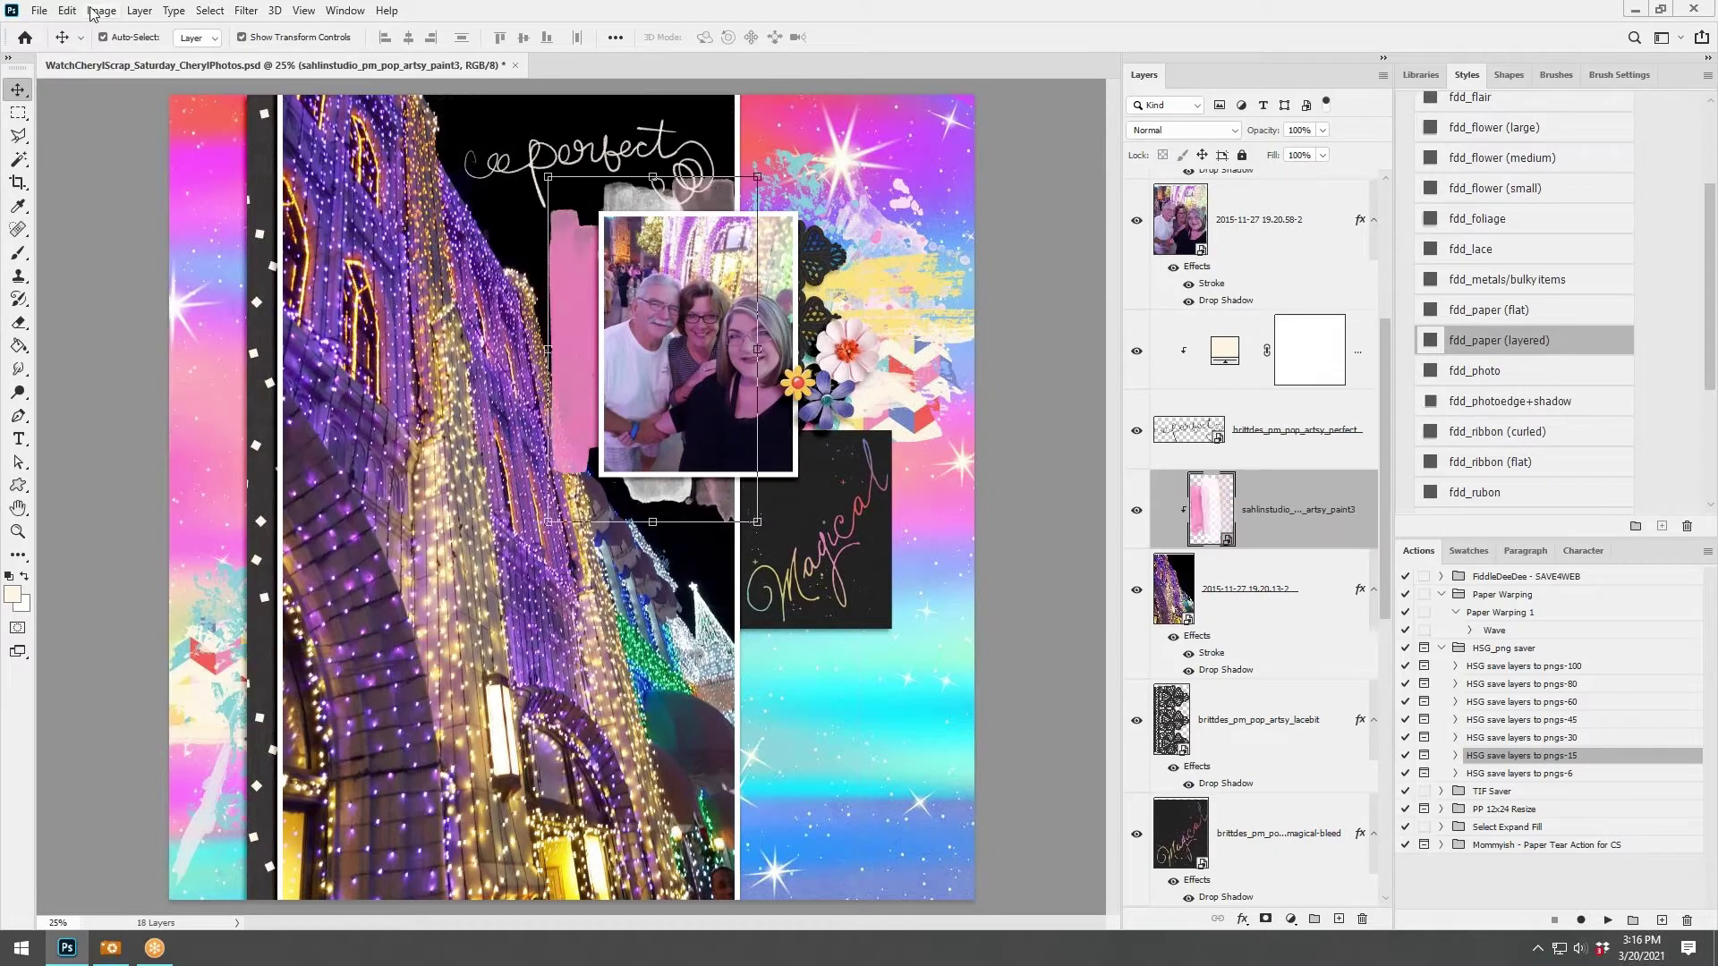
click(67, 10)
mouse_move(135, 419)
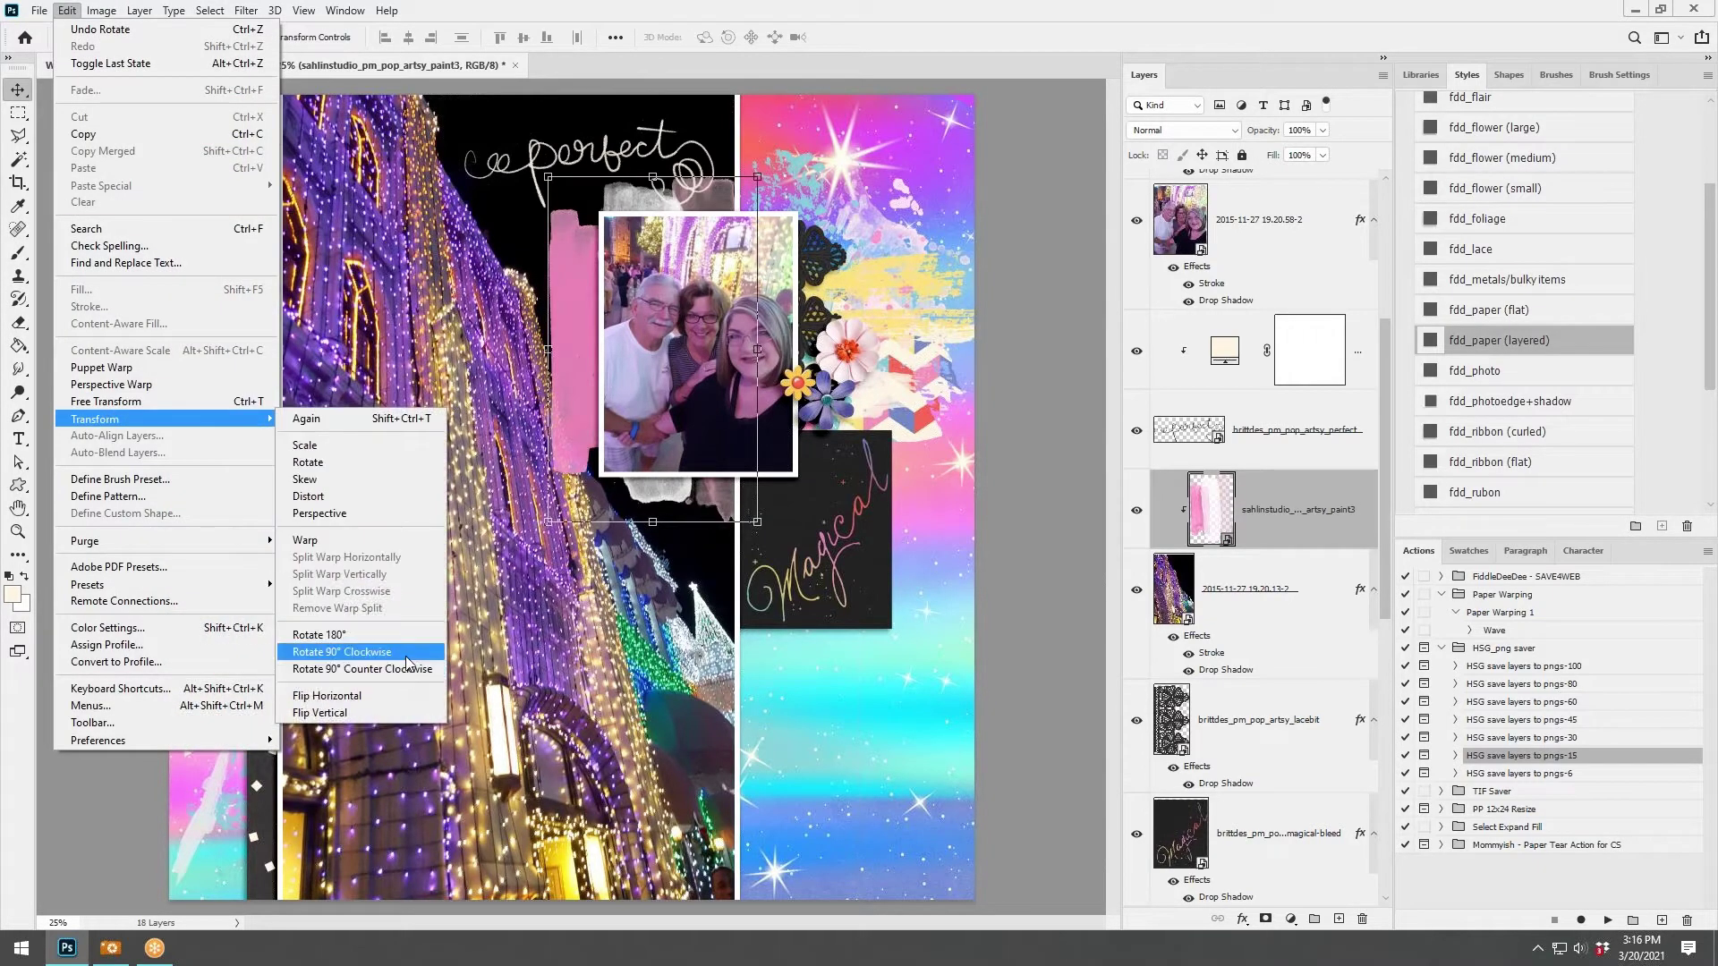
click(376, 697)
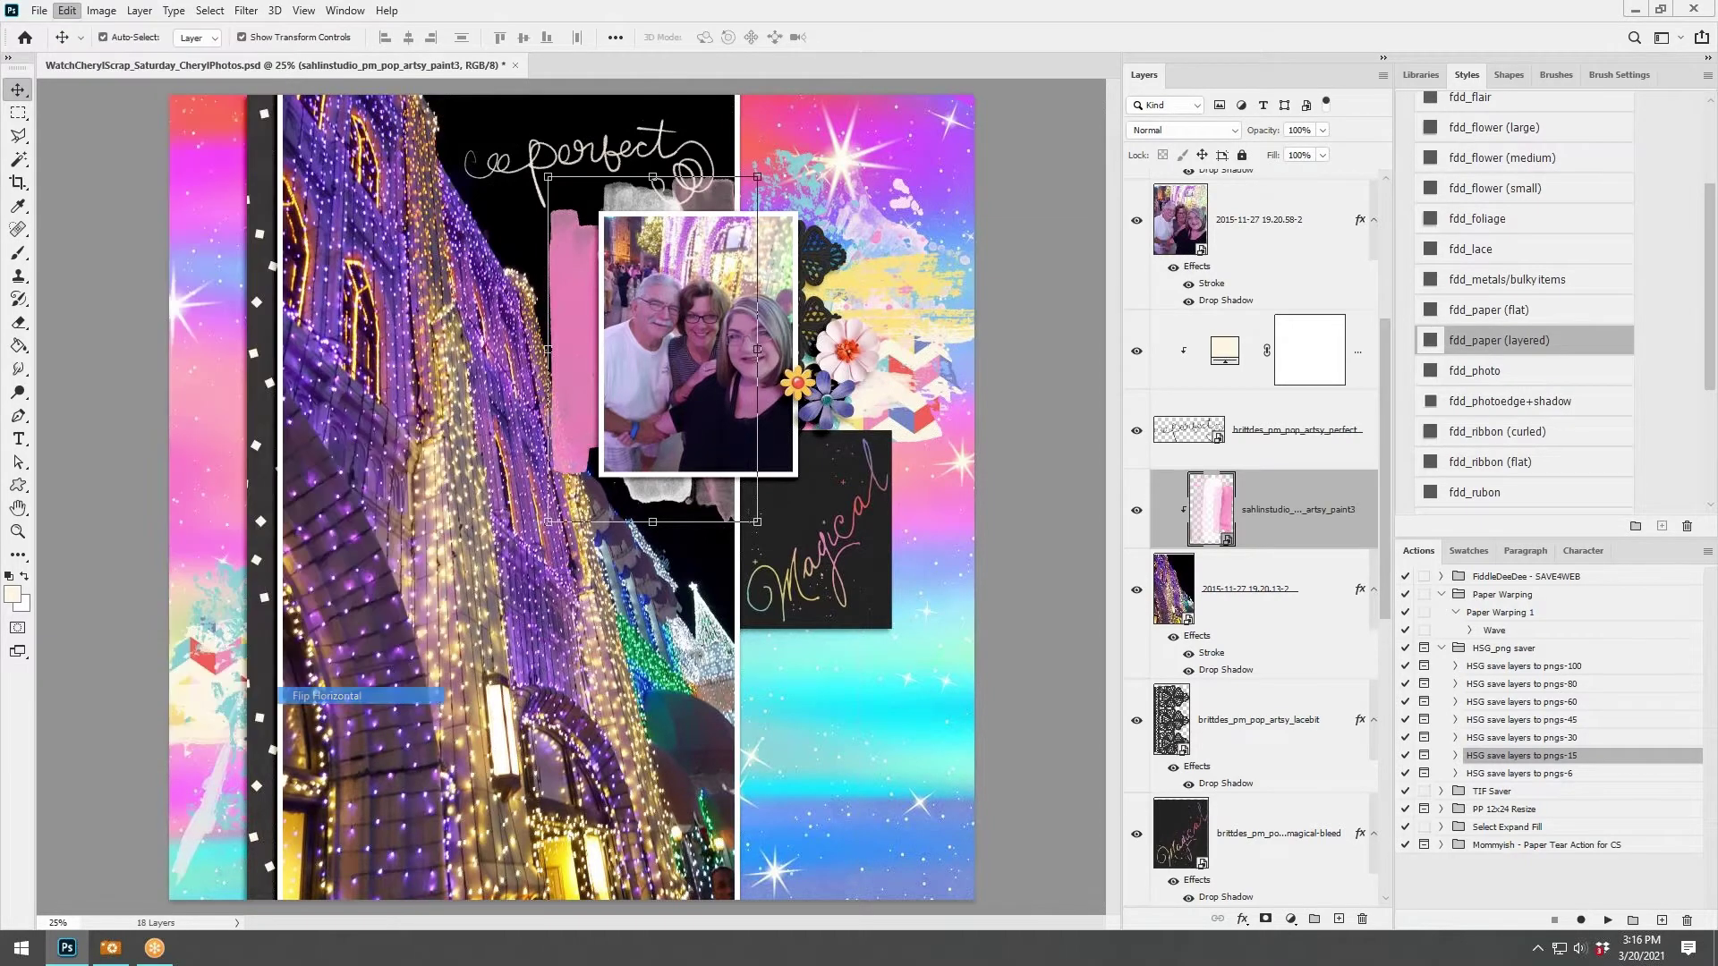
Scale the artsy_paint3 element to about 103% and position it so its edges show around the selfie's left, top and bottom.
mouse_move(592, 369)
mouse_down()
mouse_move(601, 390)
mouse_move(605, 361)
mouse_move(608, 374)
mouse_up()
key(ctrl+t)
mouse_move(783, 188)
mouse_down()
mouse_move(844, 141)
mouse_move(747, 175)
mouse_move(722, 265)
mouse_up()
mouse_move(593, 357)
mouse_down()
mouse_move(587, 268)
mouse_move(638, 286)
mouse_move(644, 272)
mouse_up()
click(868, 36)
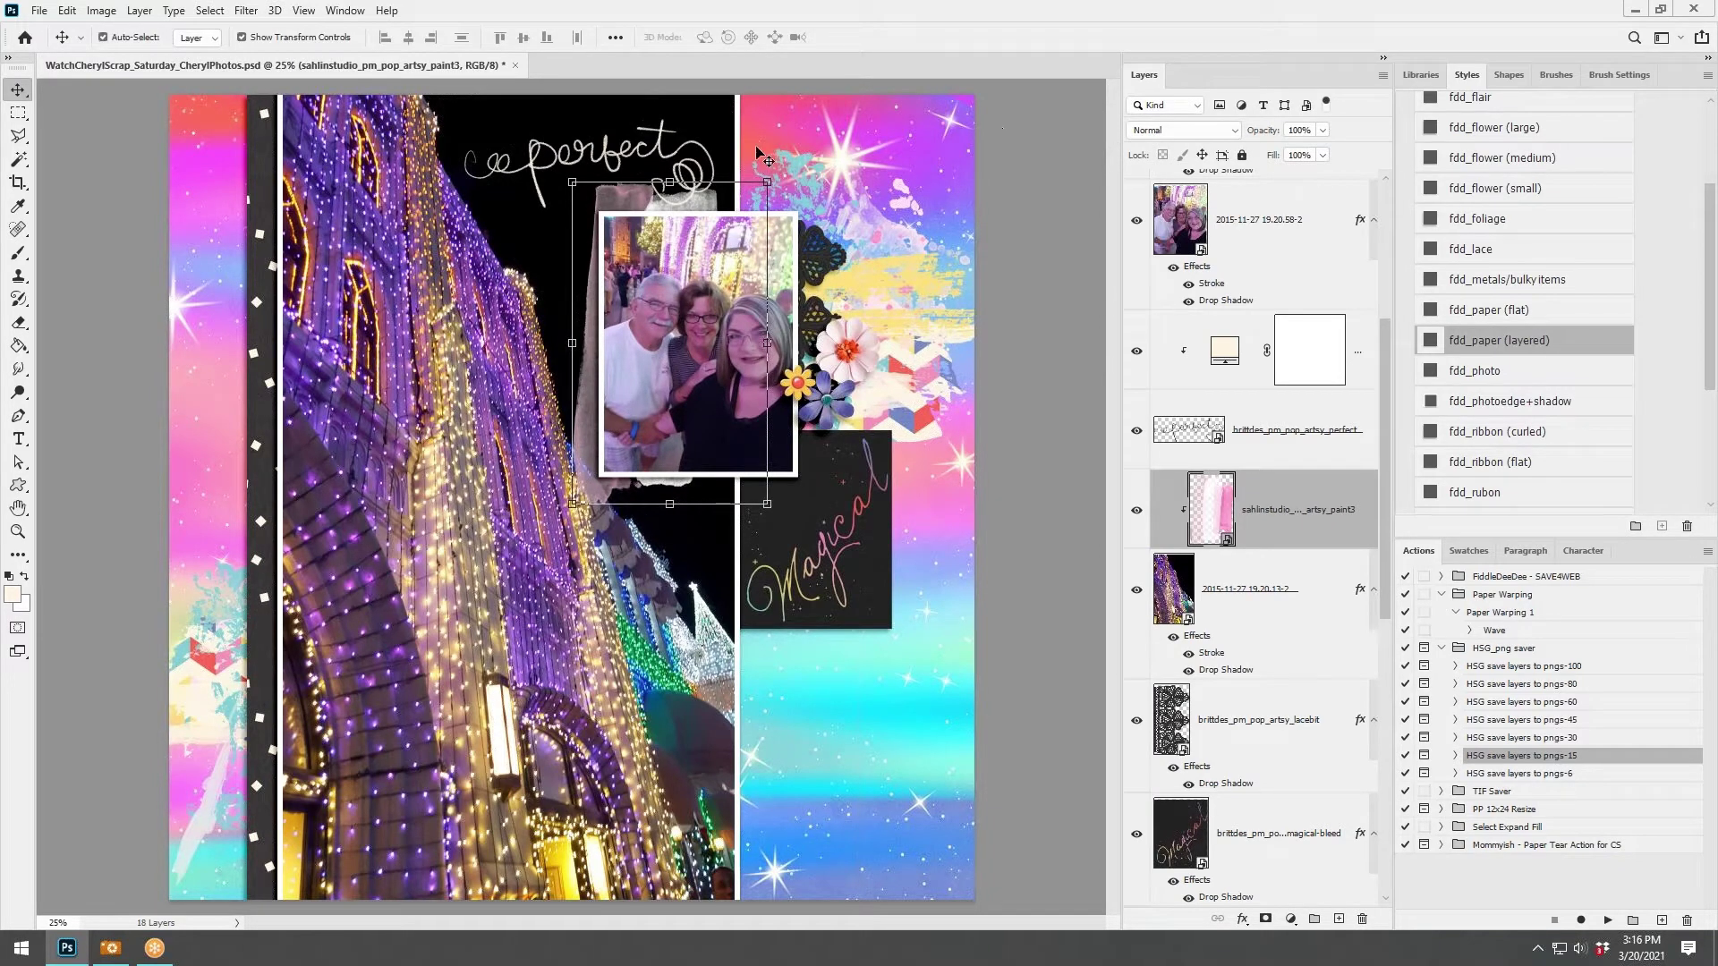
drag(768, 179, 779, 170)
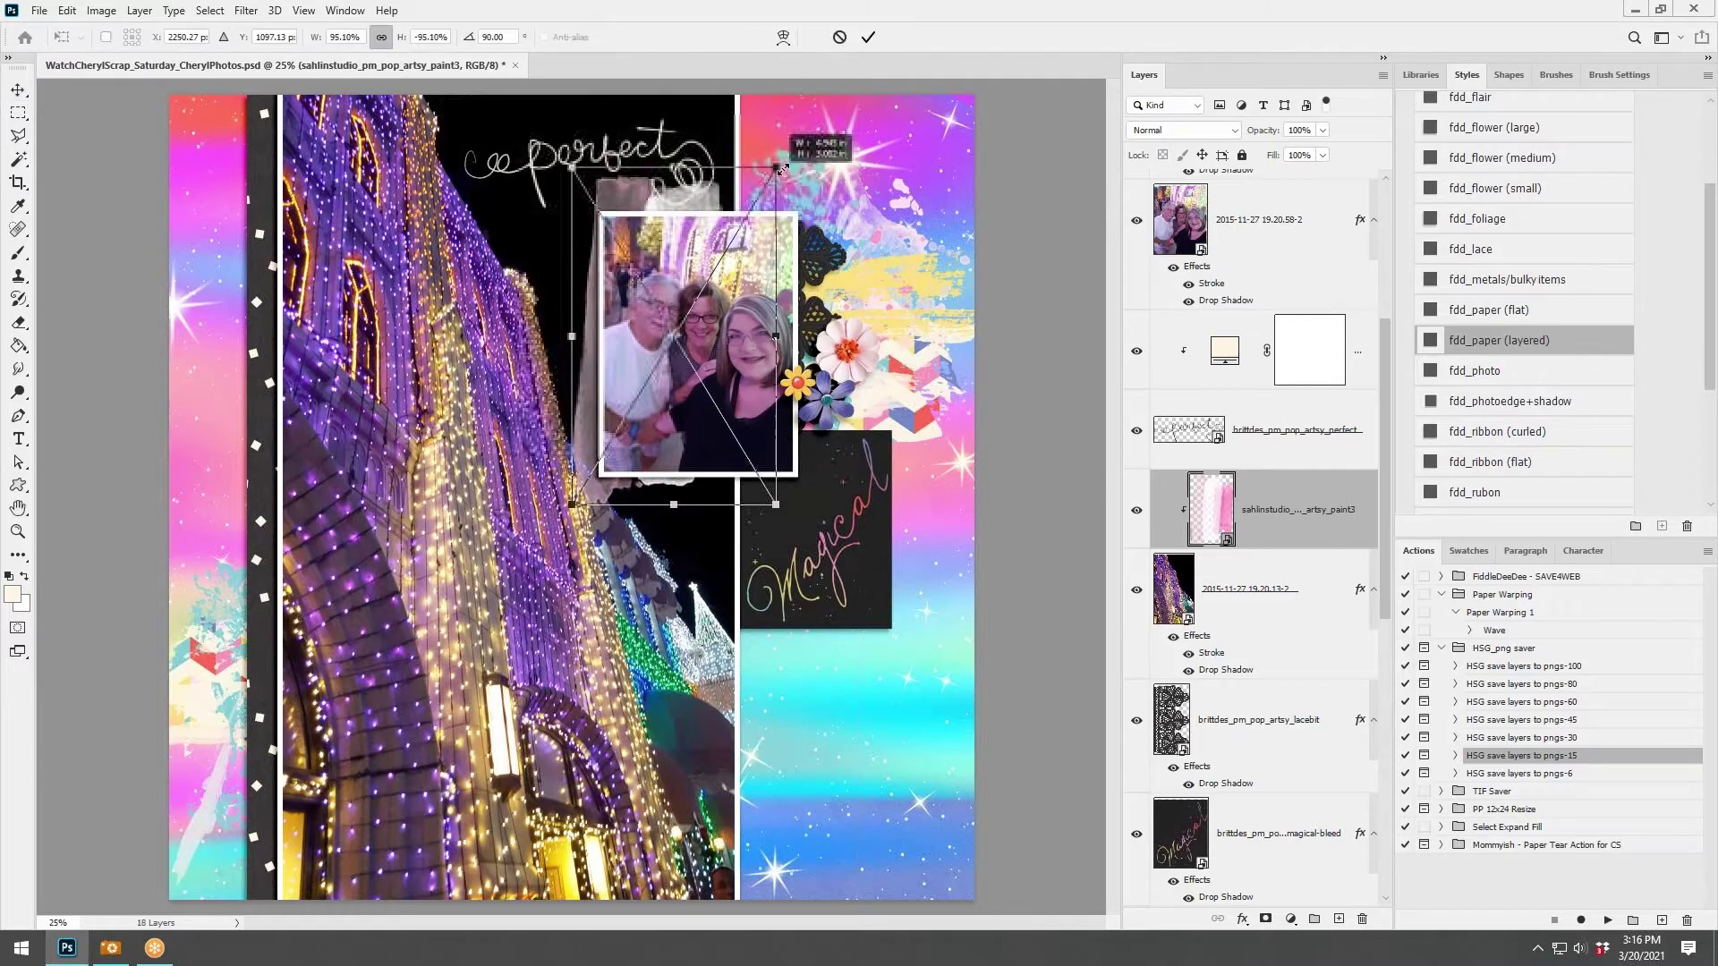
drag(680, 210, 693, 238)
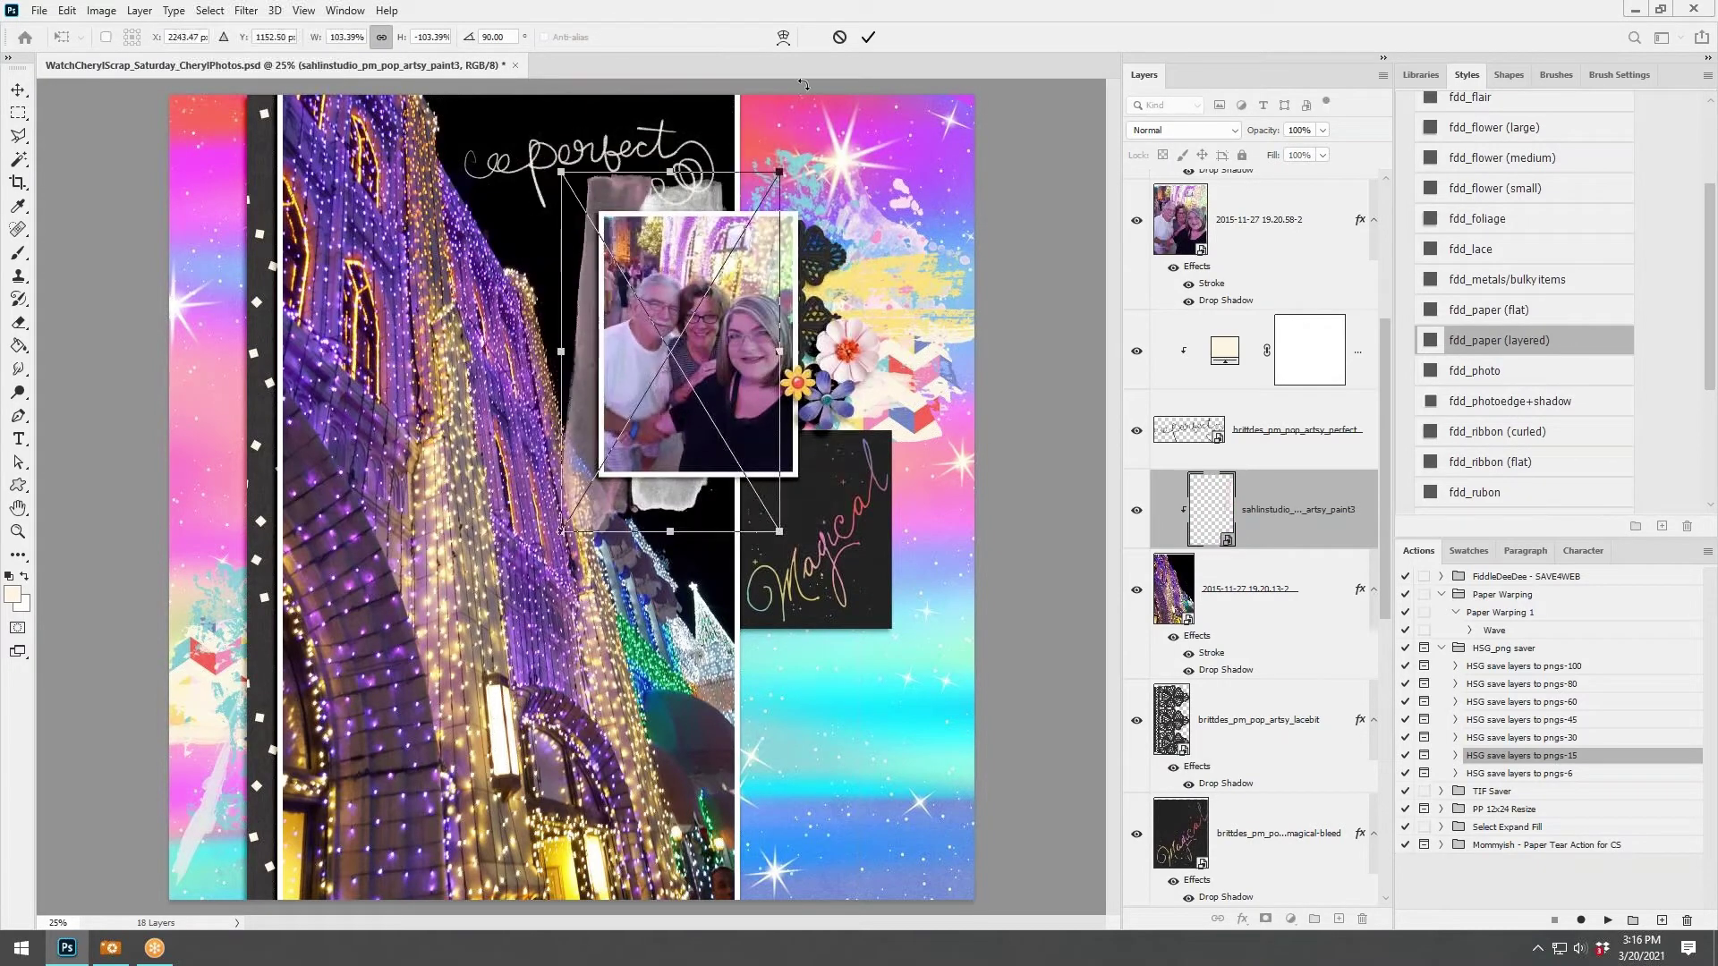
click(868, 36)
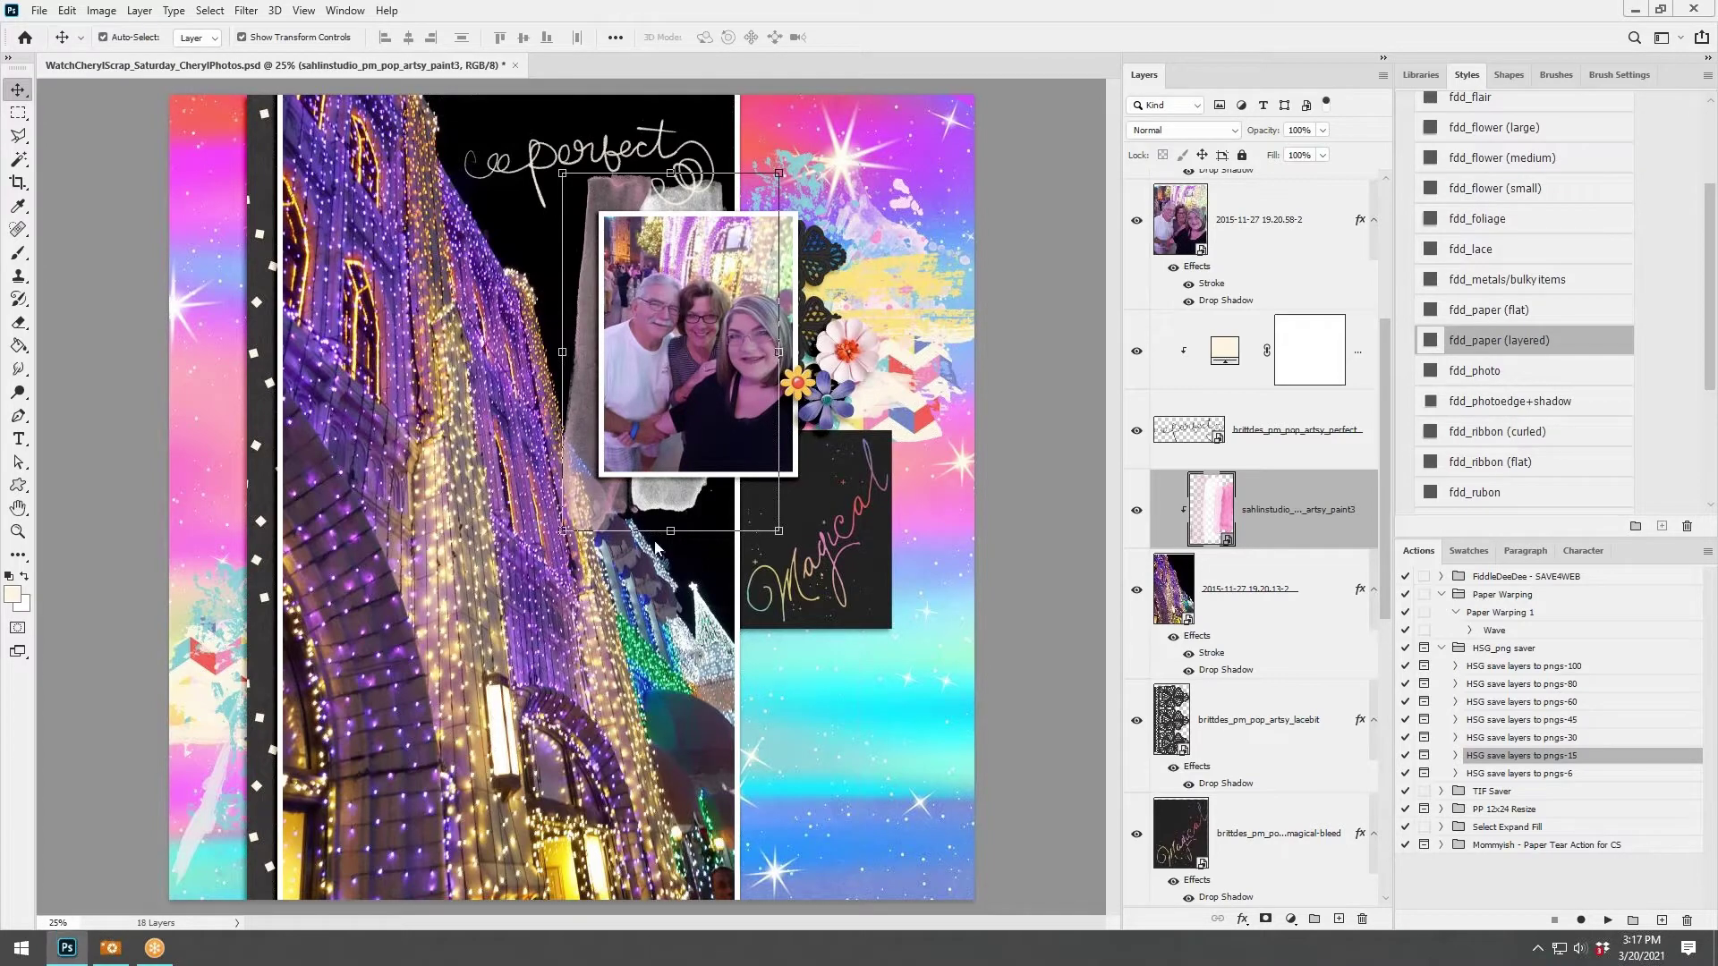
Add the paintdot-circles element at reduced size and move its layer beneath the dark strip, directly above the paintstripe layer.
key(ctrl+v)
drag(730, 322, 561, 508)
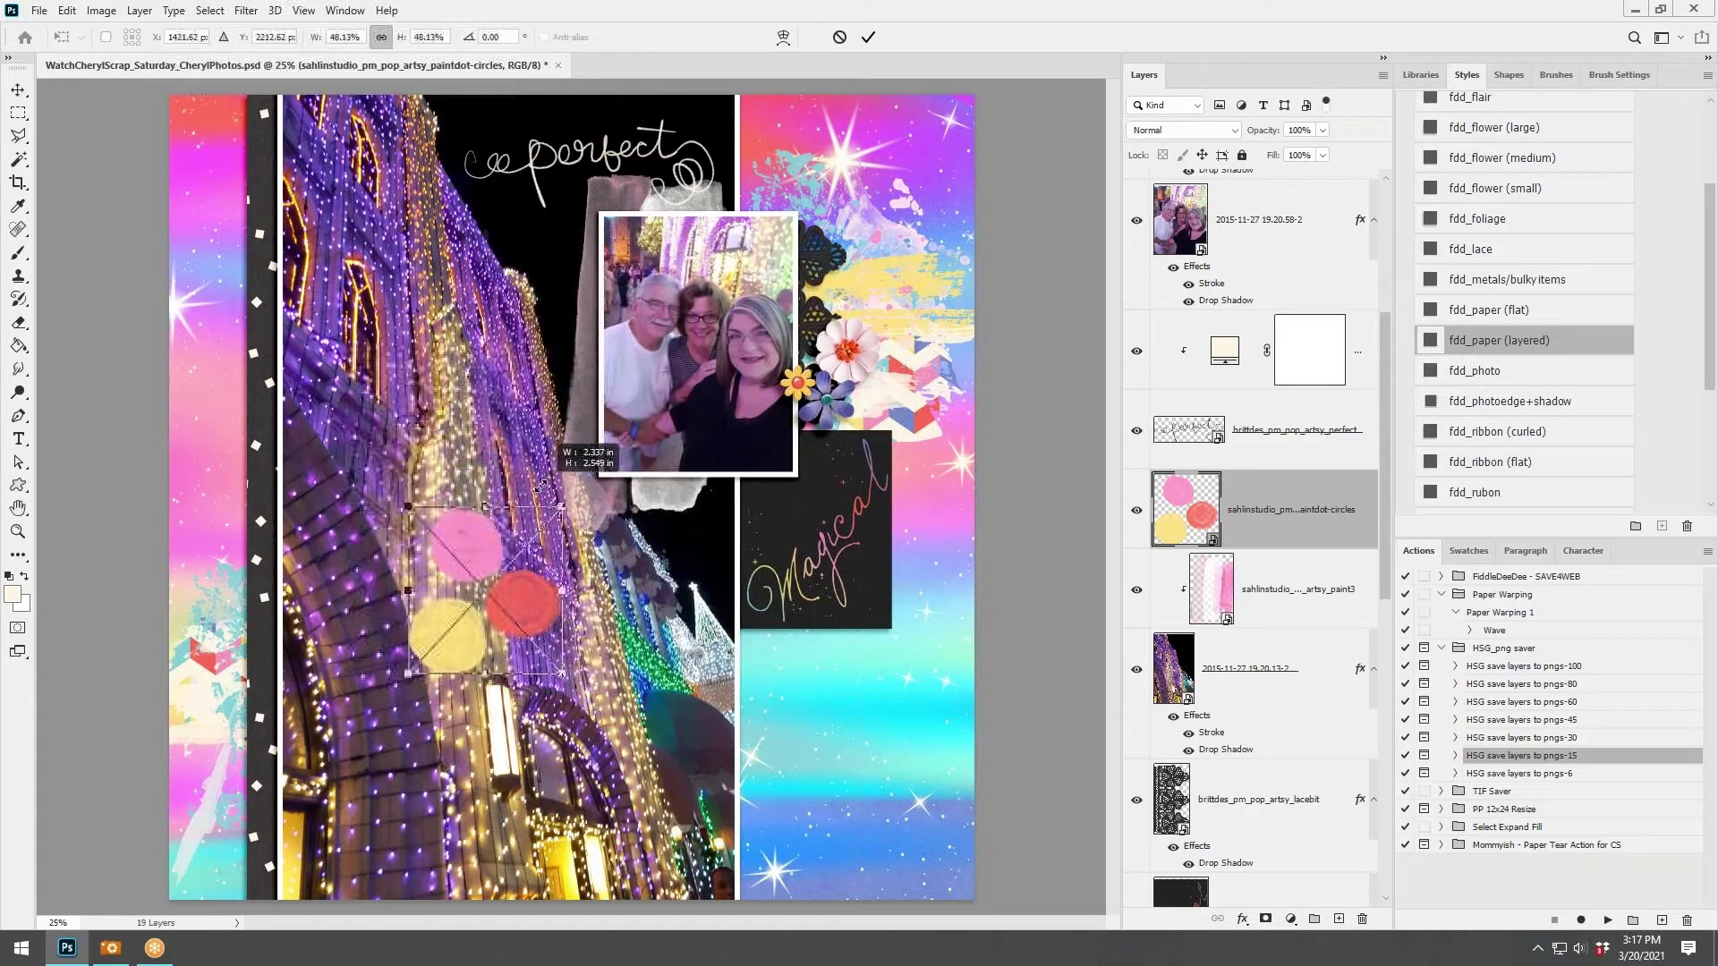
click(868, 37)
drag(1297, 510, 1270, 837)
drag(501, 564, 263, 581)
drag(1299, 783, 1301, 326)
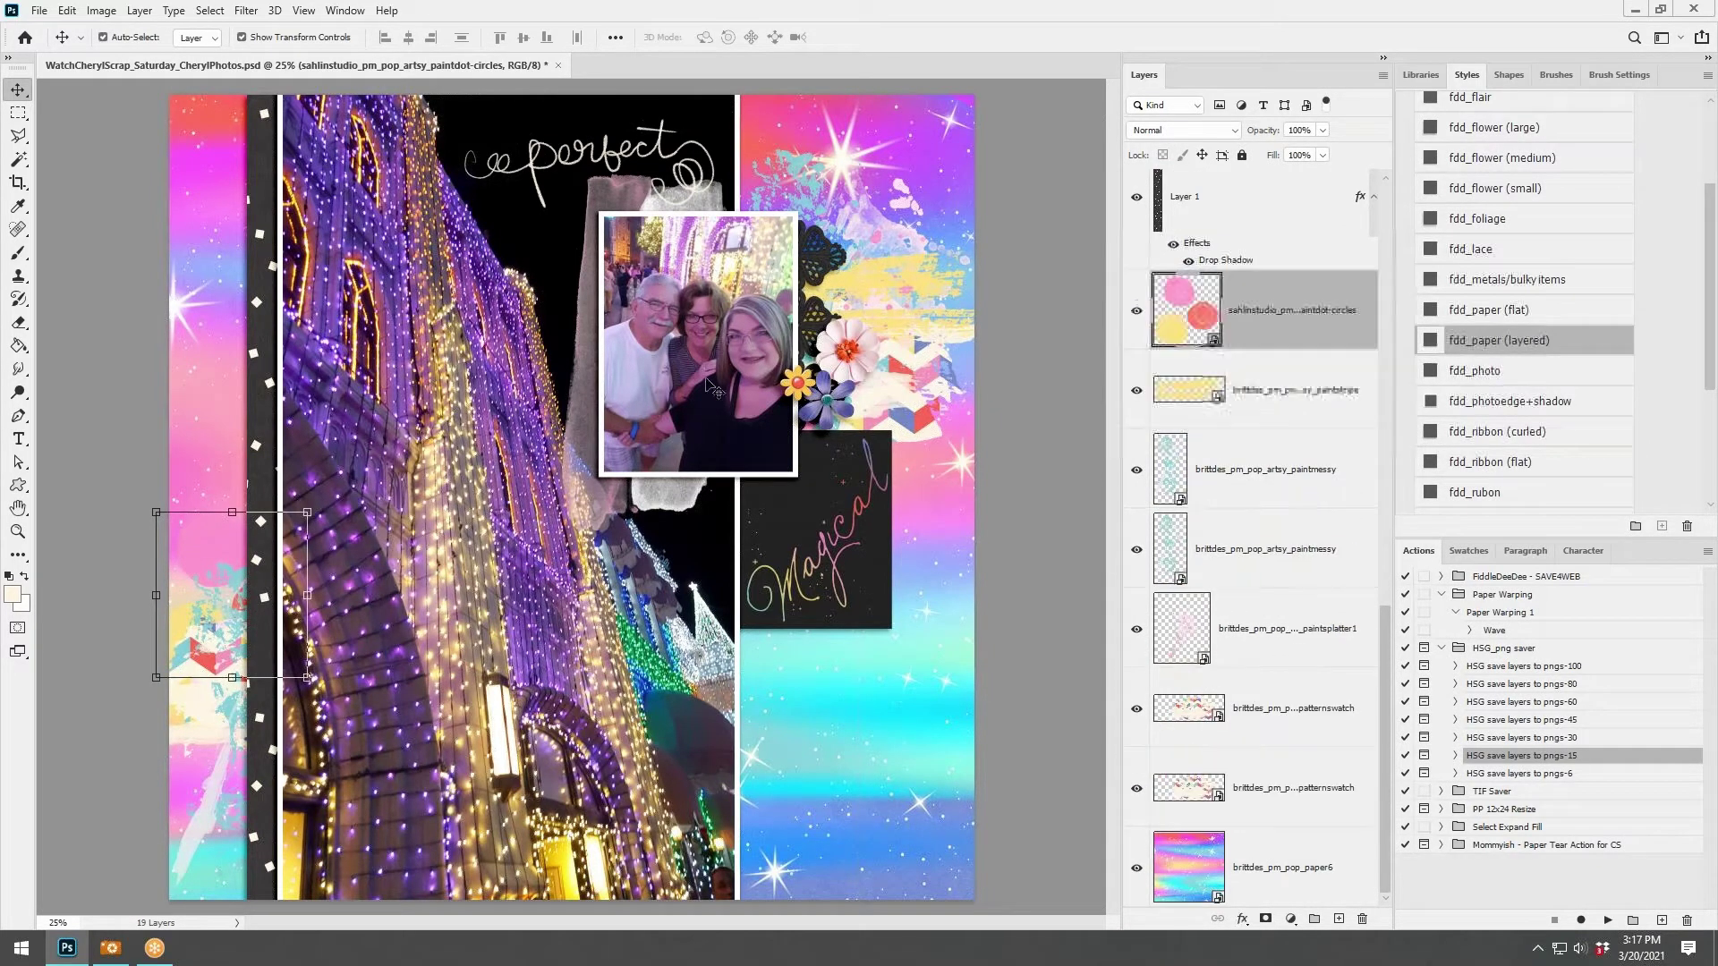
Move the paintdot circles over the paint accents at the selfie's upper right and shrink them.
drag(211, 613, 860, 211)
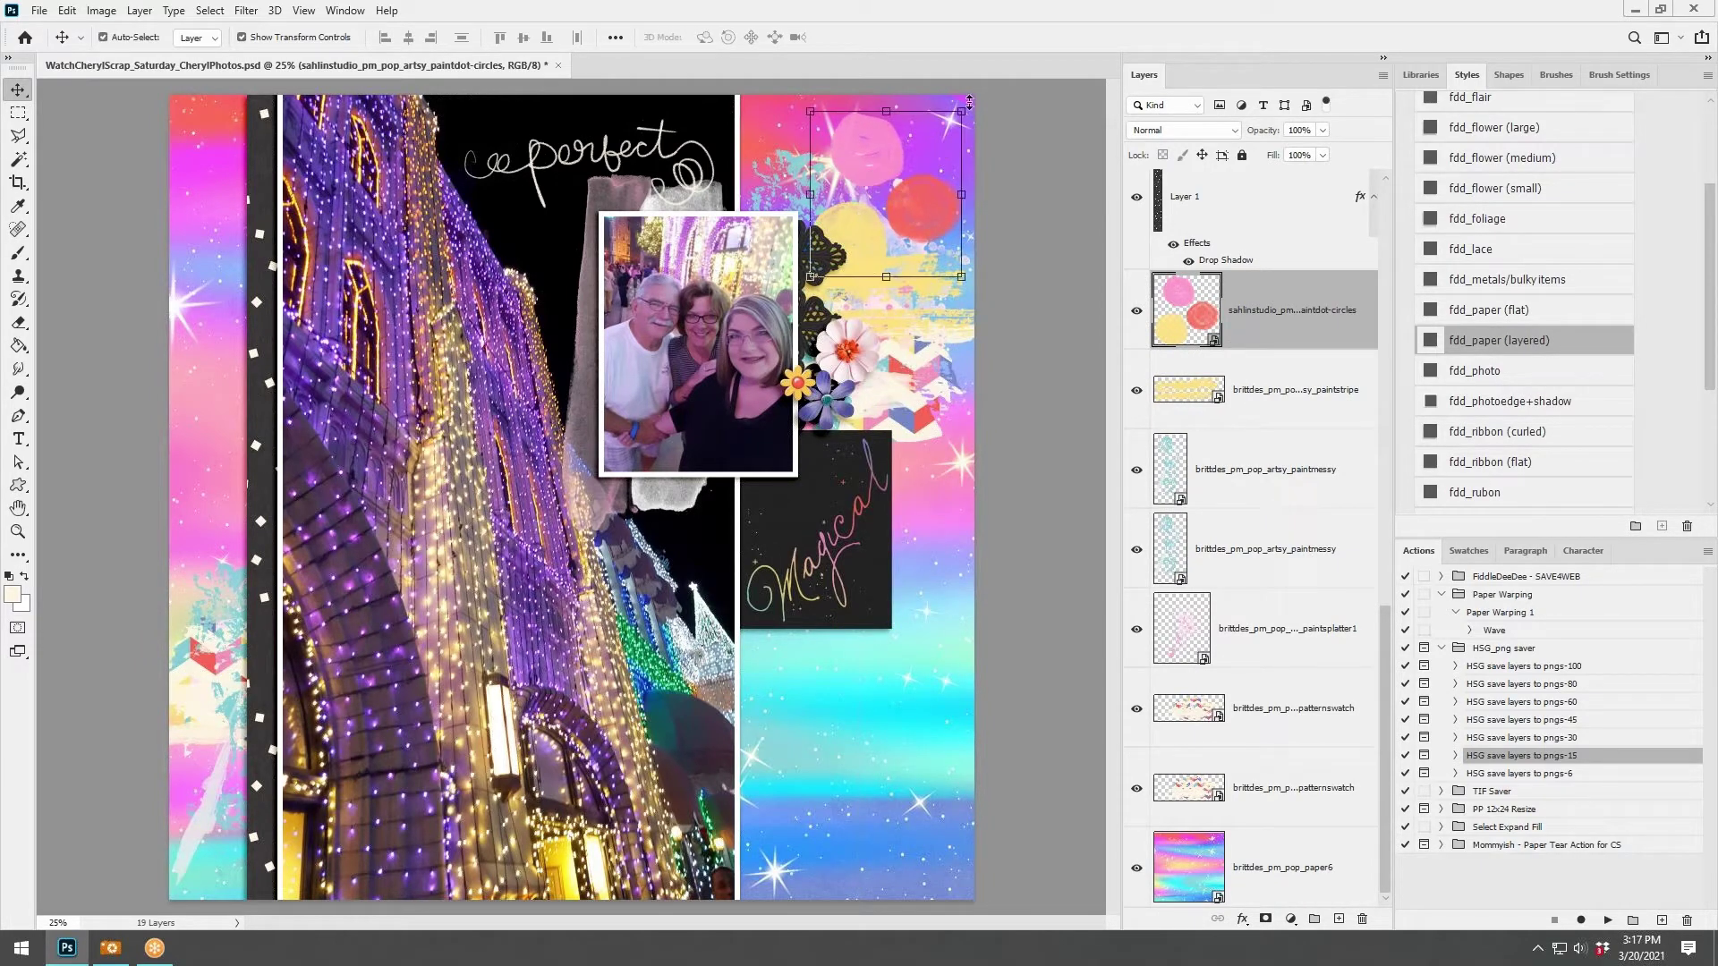
drag(969, 103, 902, 152)
click(873, 36)
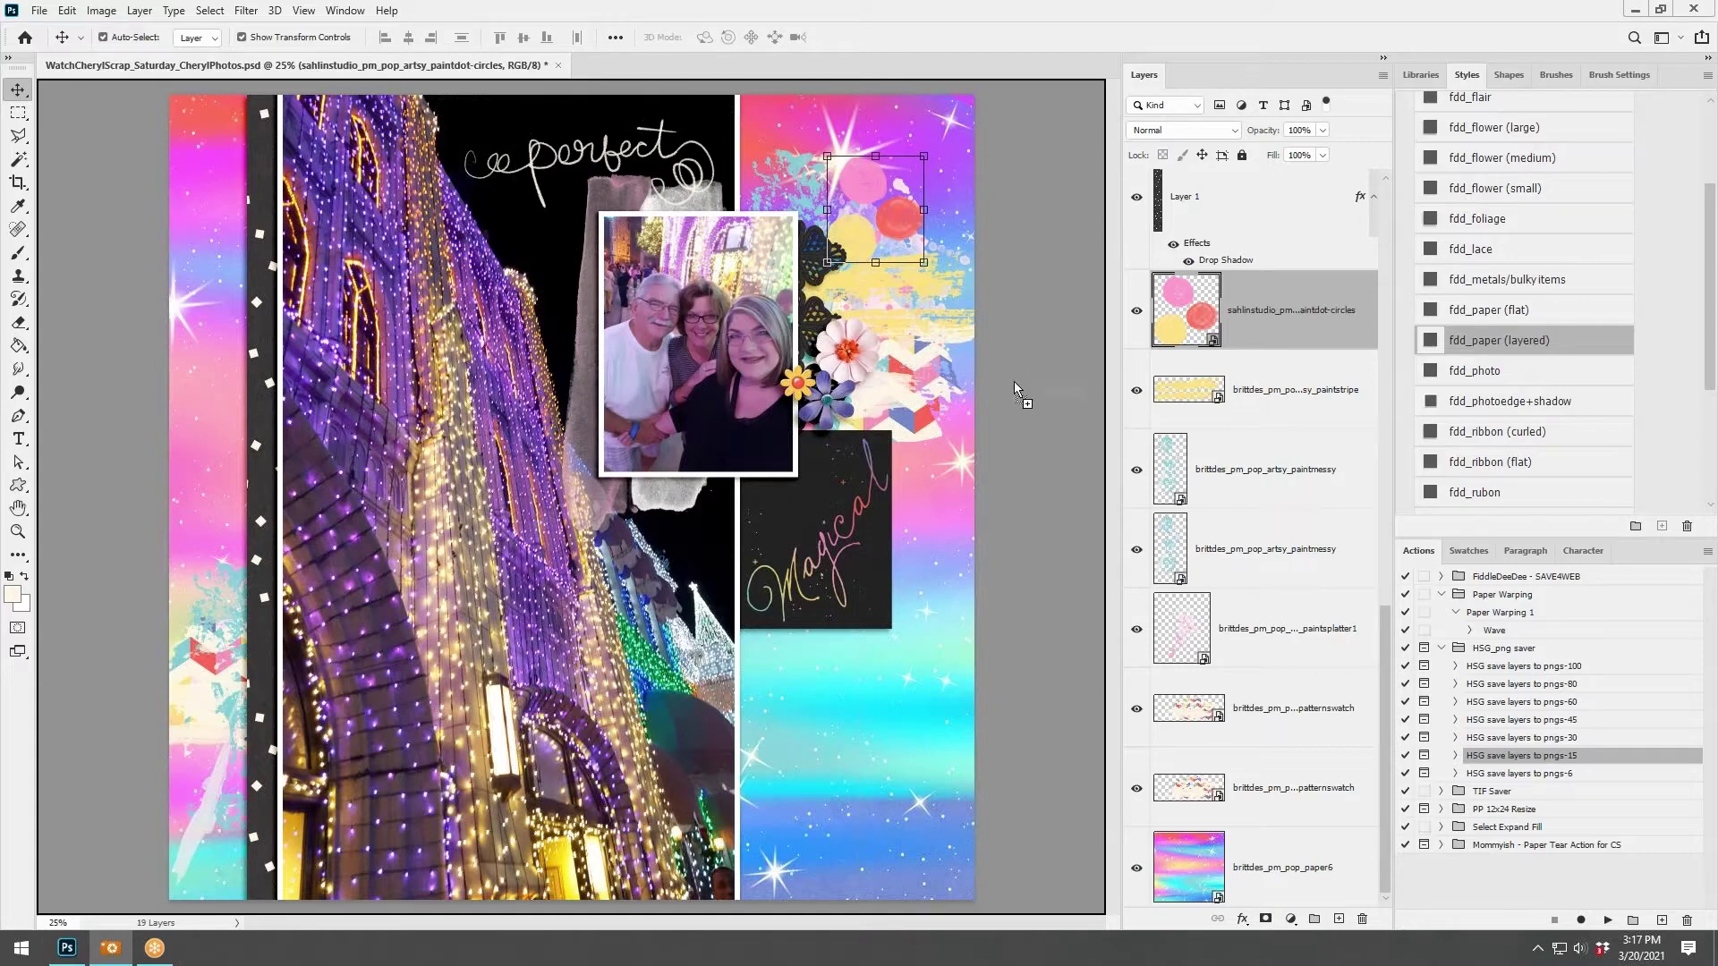
Place the brittdes_pm_pop_arrow2 element across the selfie's right edge above the flowers and flip it horizontally.
drag(1013, 381, 942, 254)
click(67, 10)
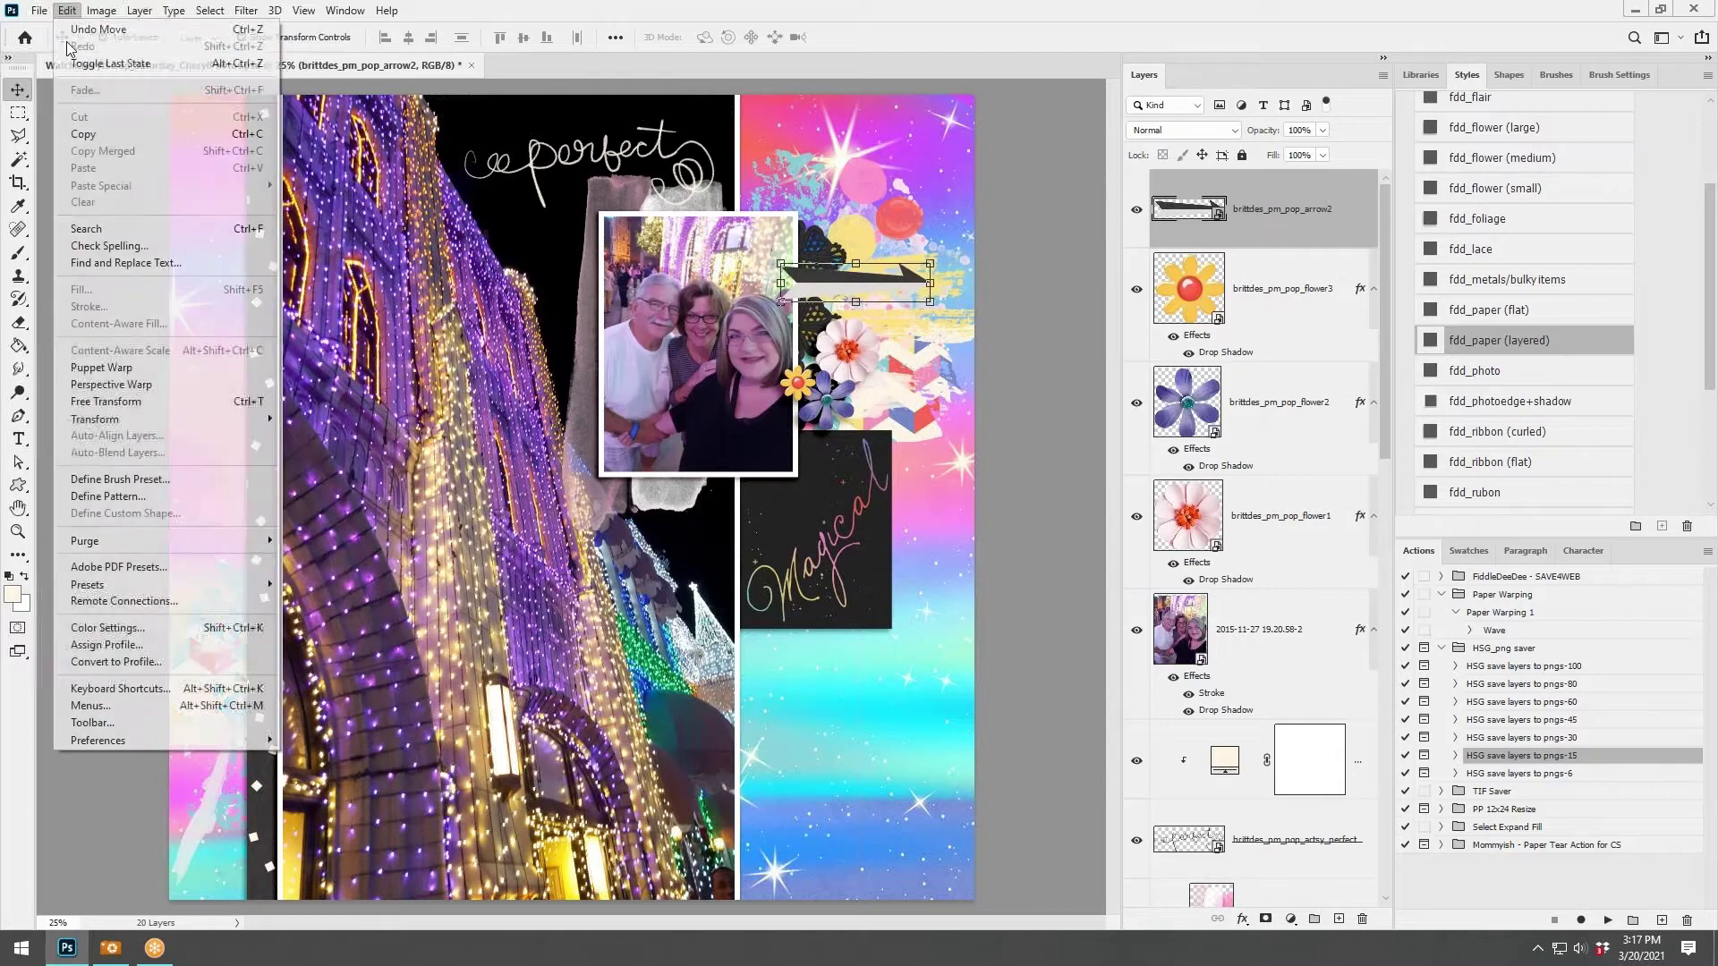
mouse_move(134, 418)
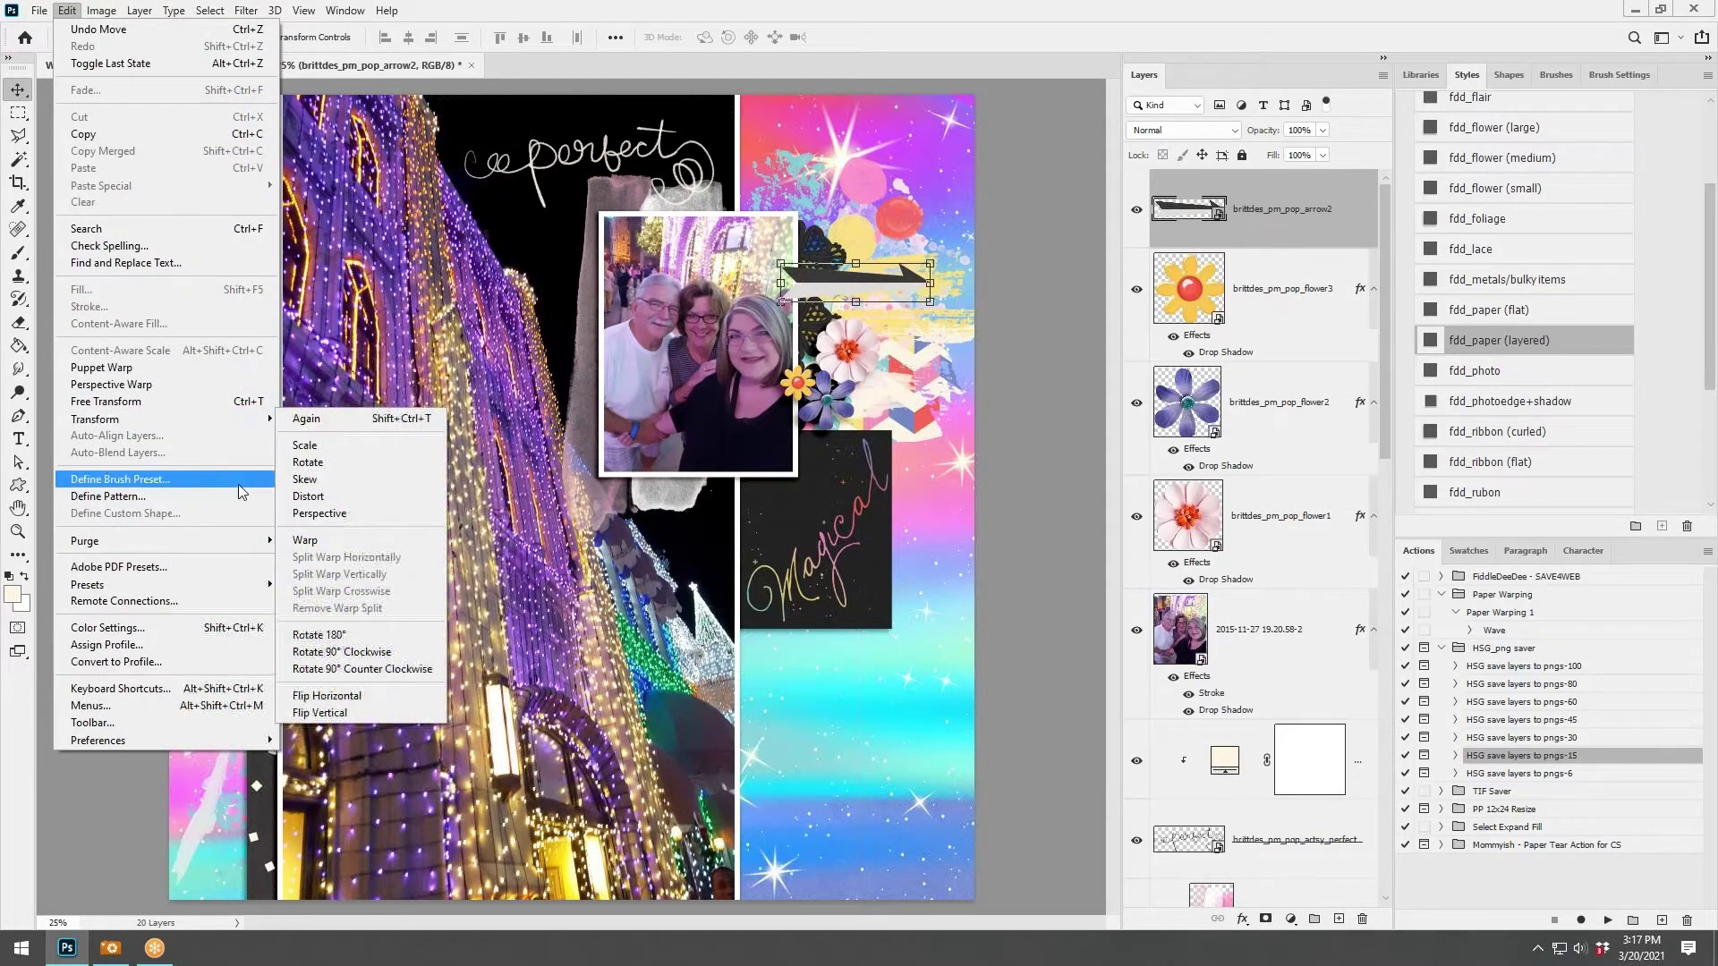
click(344, 696)
Apply the fdd_paper (layered) style to the arrow and nudge it slightly down.
click(1535, 340)
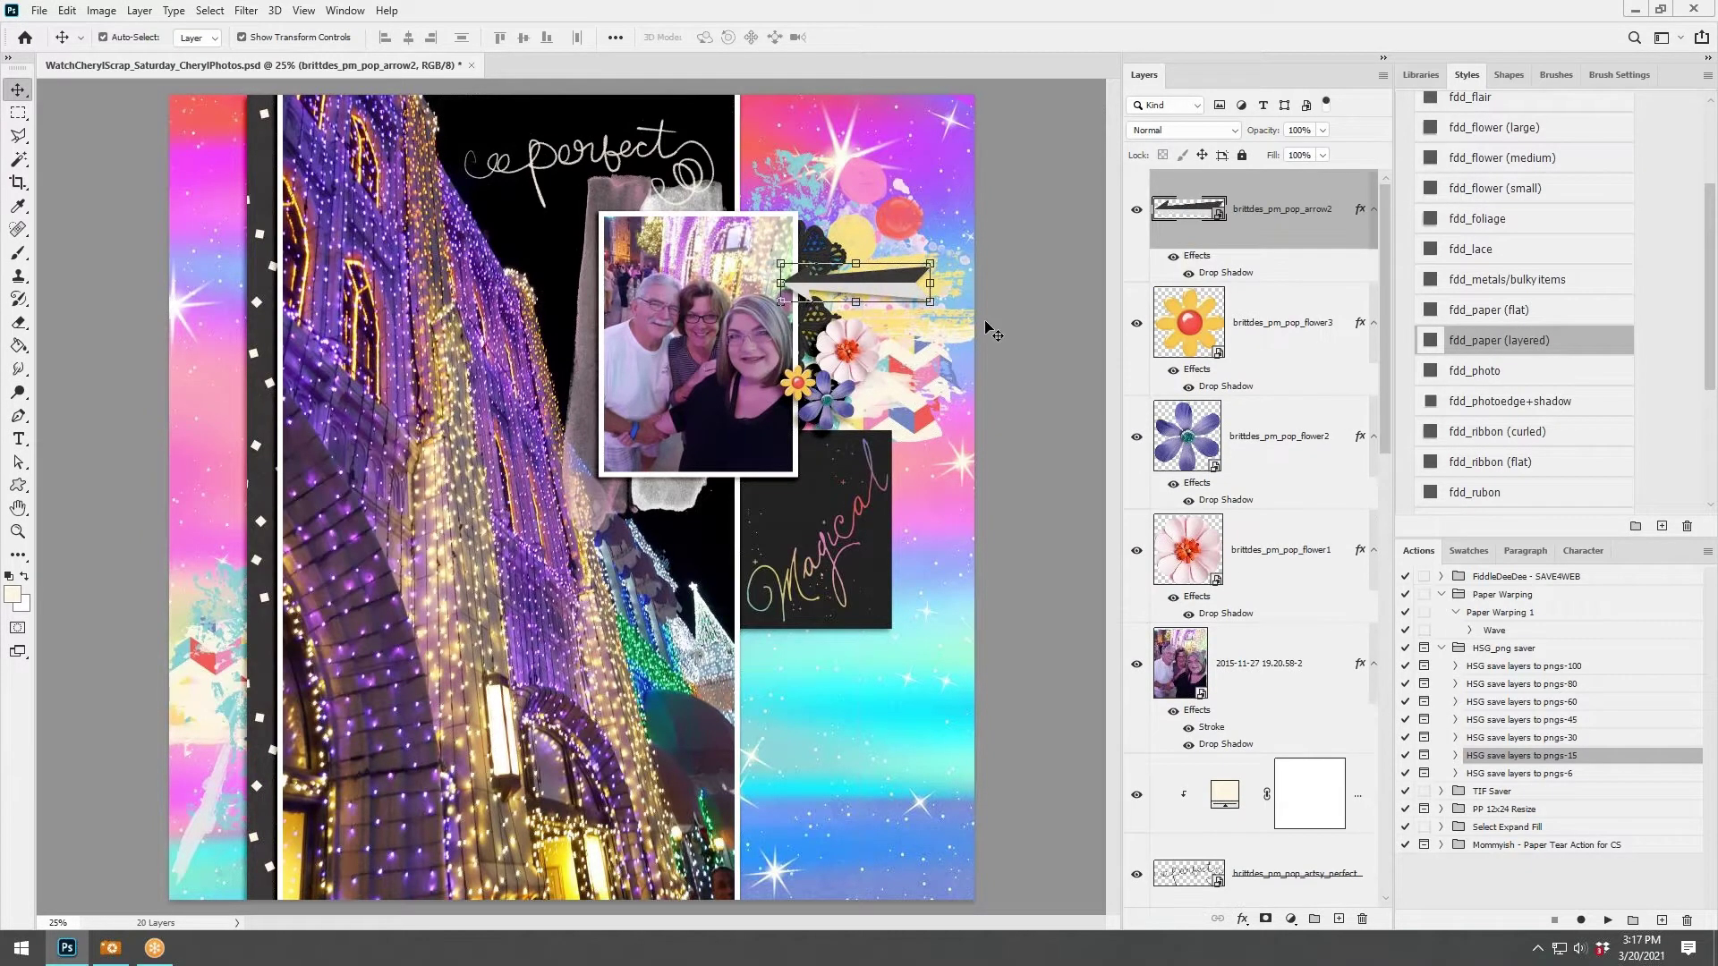
key(shift+Down)
key(shift+Down)
key(shift+Down)
key(shift+Down)
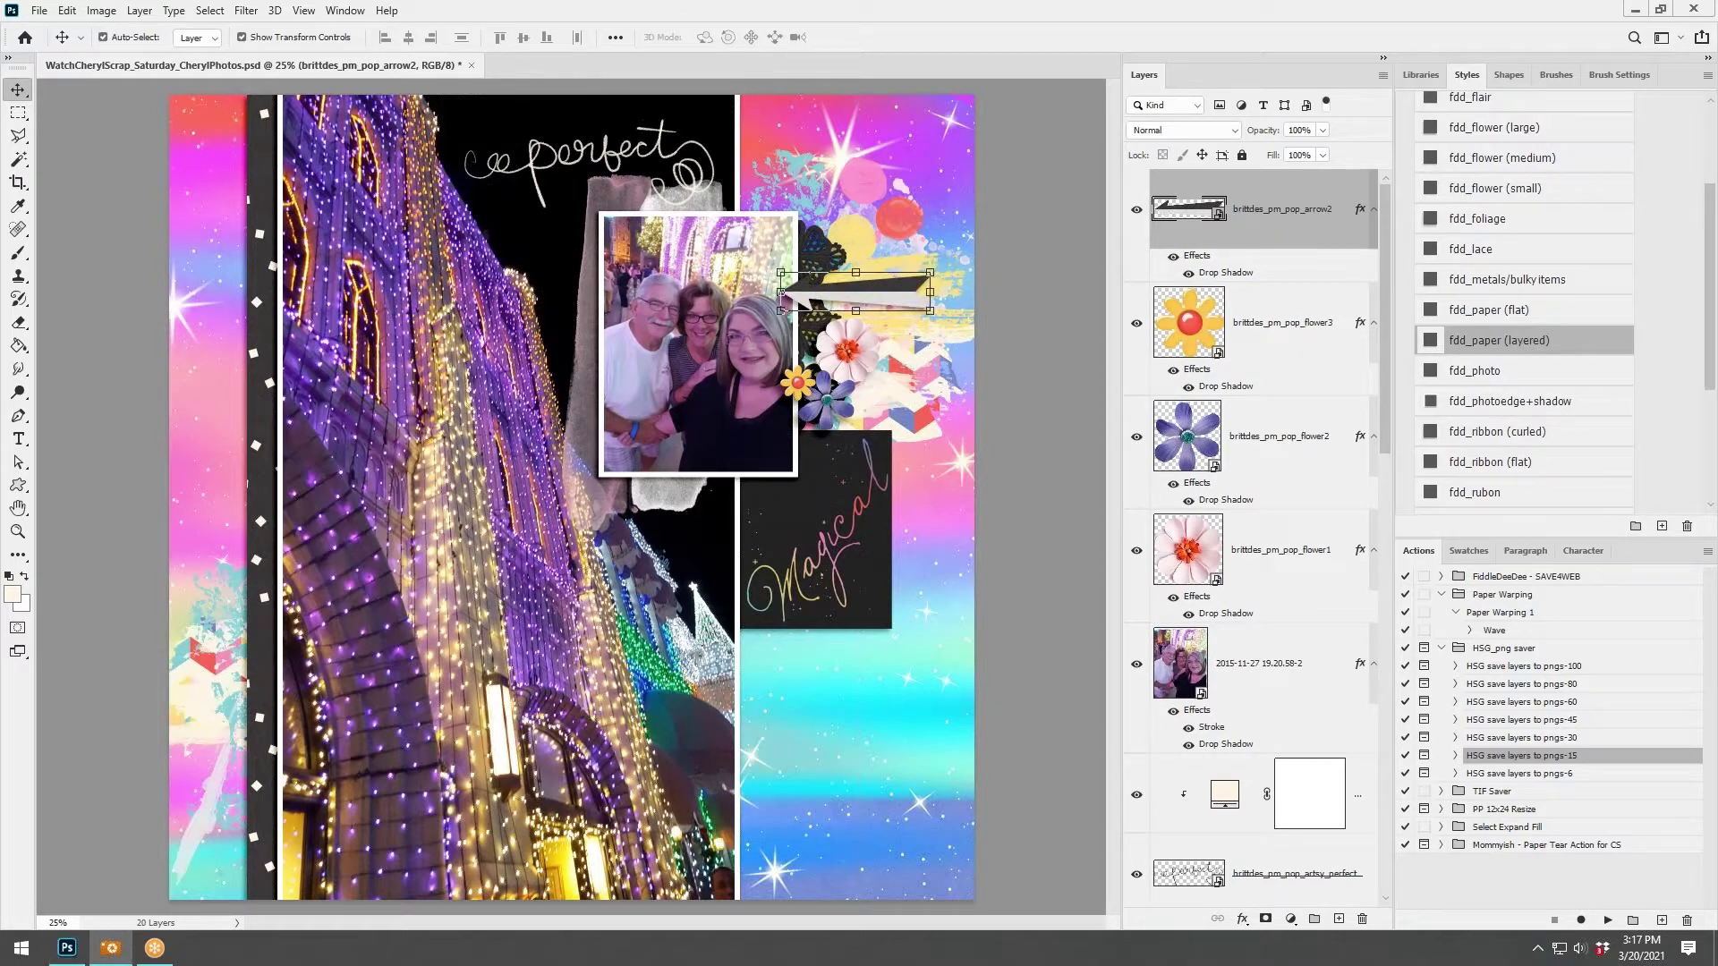
Place the brittdes_pm_pop_bow element at the Magical card's top edge, scaled to 88.83%, with the fdd_ribbon (curled) style.
drag(1717, 497, 571, 497)
drag(694, 464, 920, 413)
key(ctrl+t)
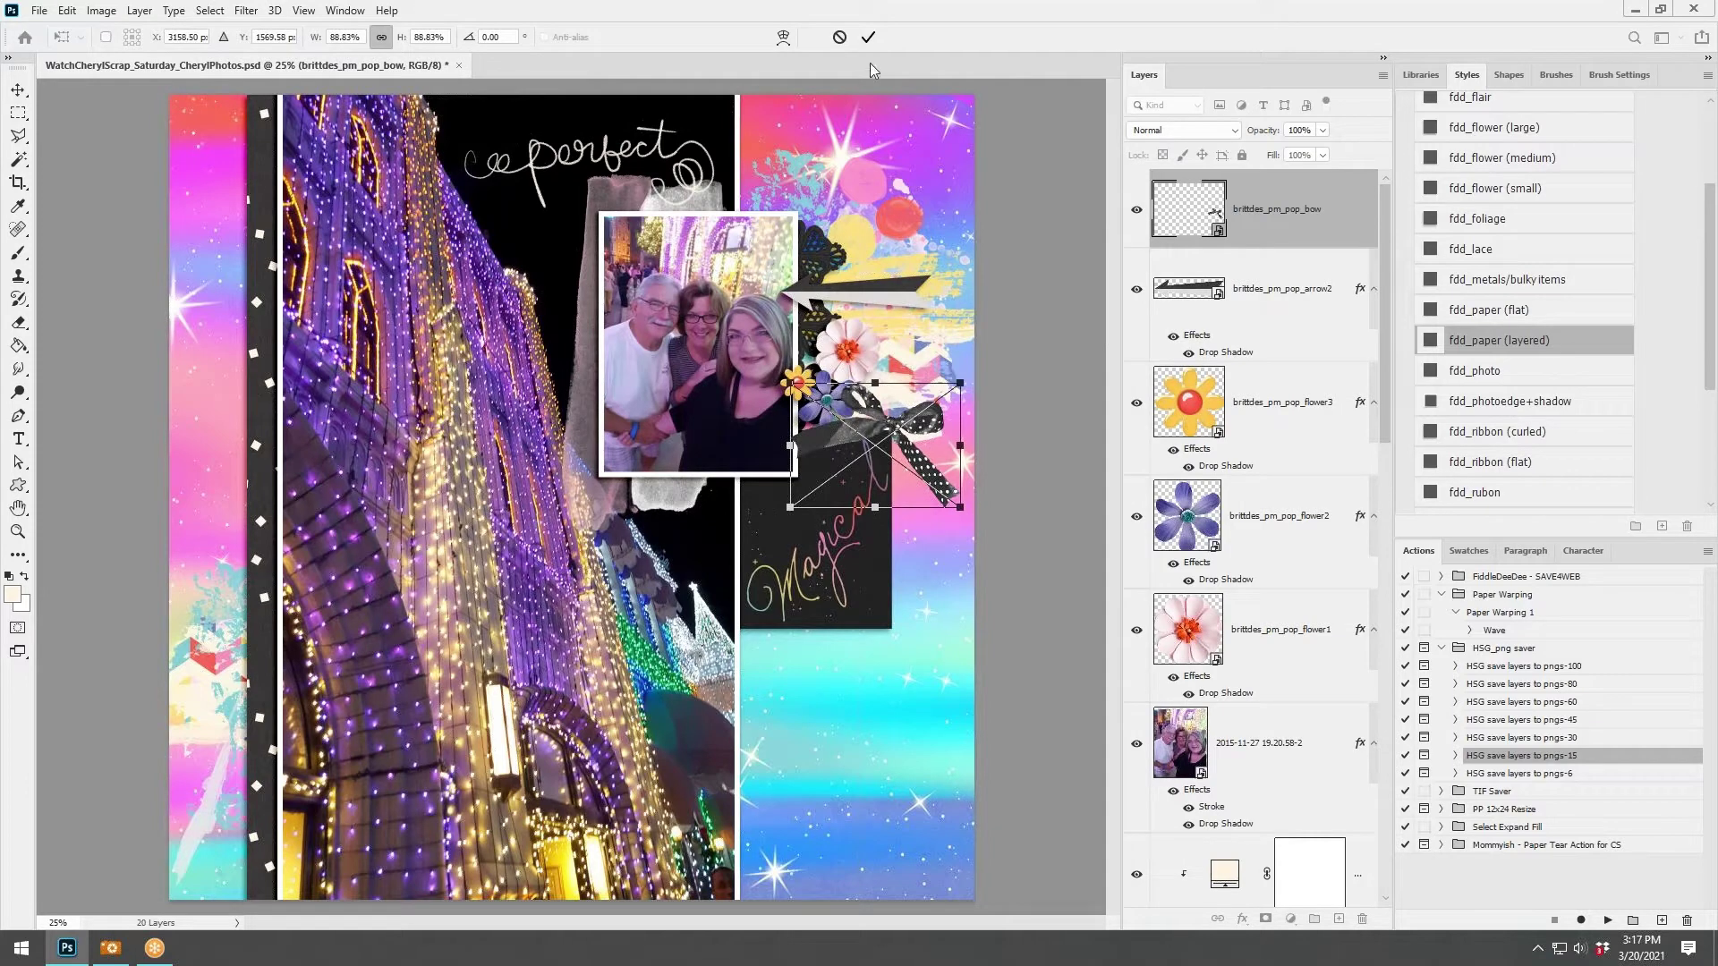
click(867, 37)
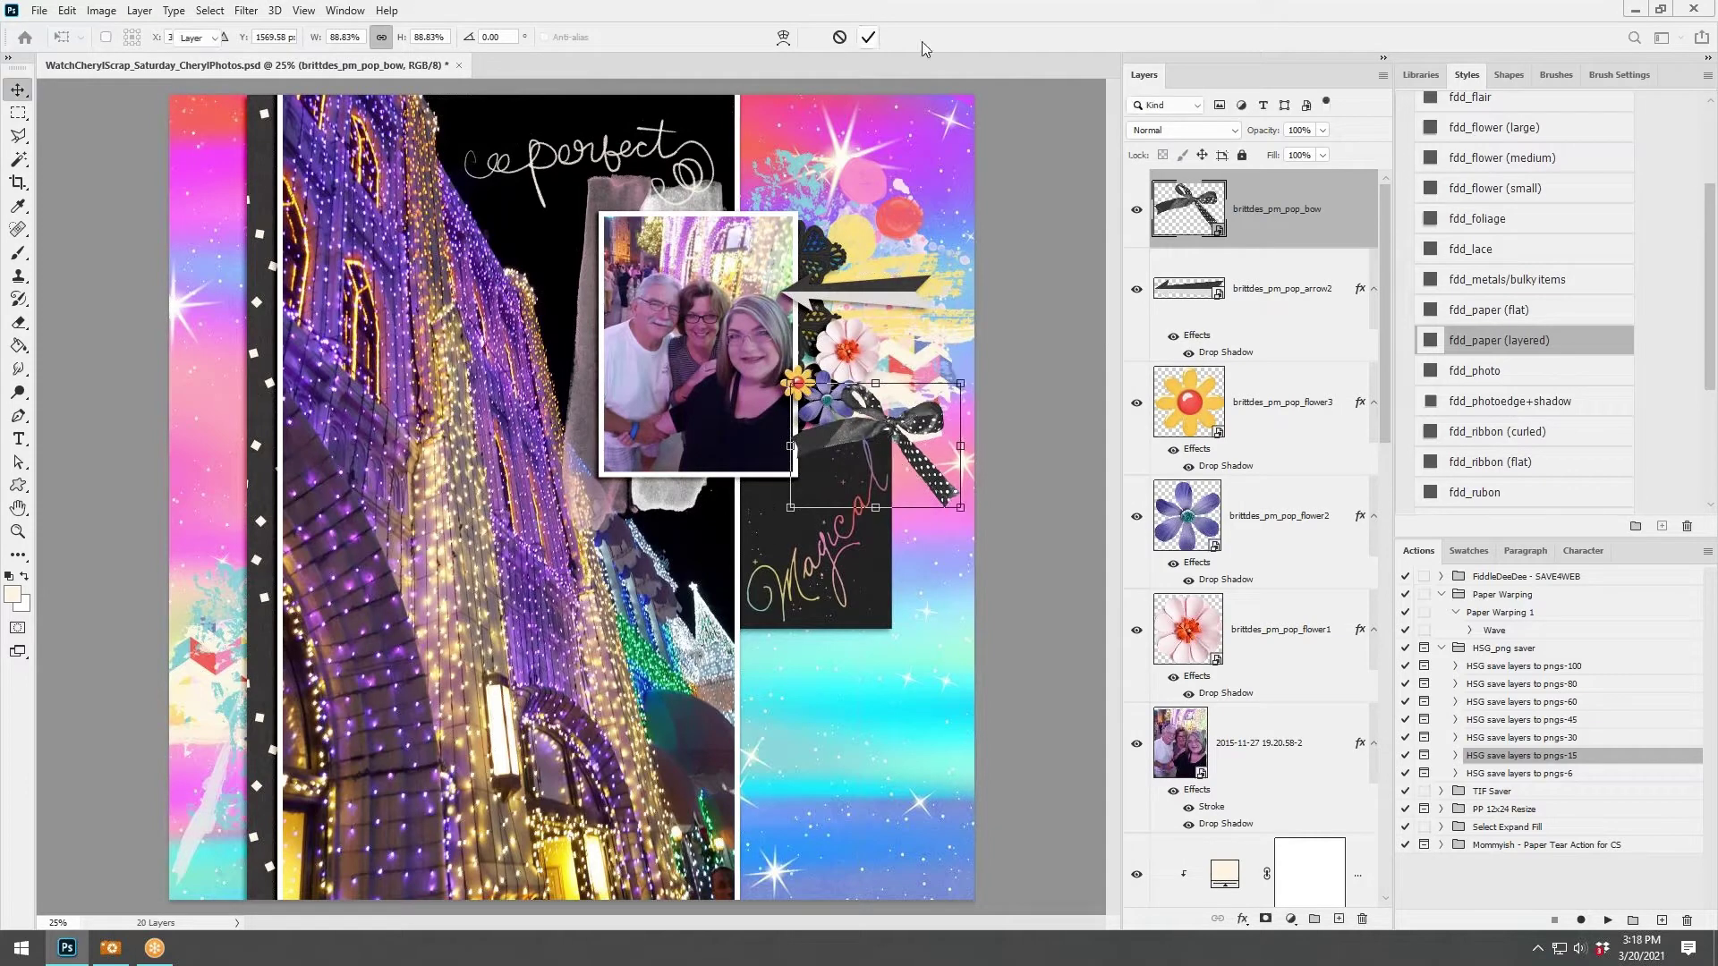
click(1507, 433)
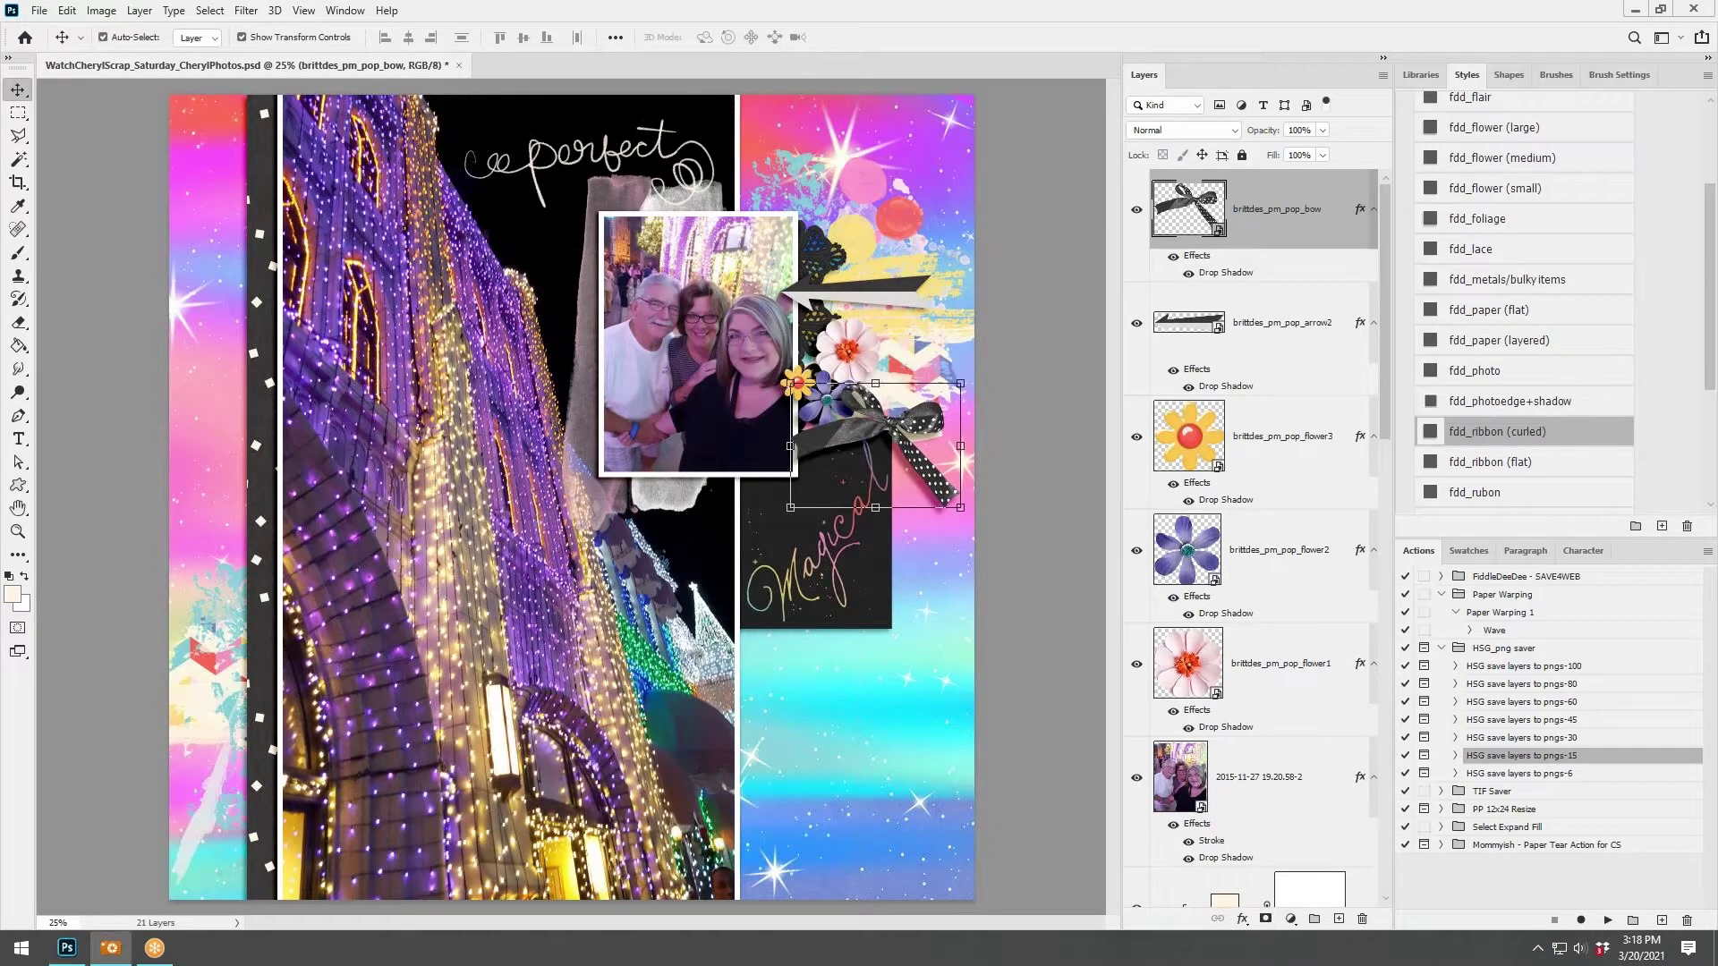
Place the Love This circlebit1 element right of the flowers, layered directly above the selfie, with the fdd_paper (layered) style.
drag(89, 947, 940, 372)
drag(1277, 198, 1297, 816)
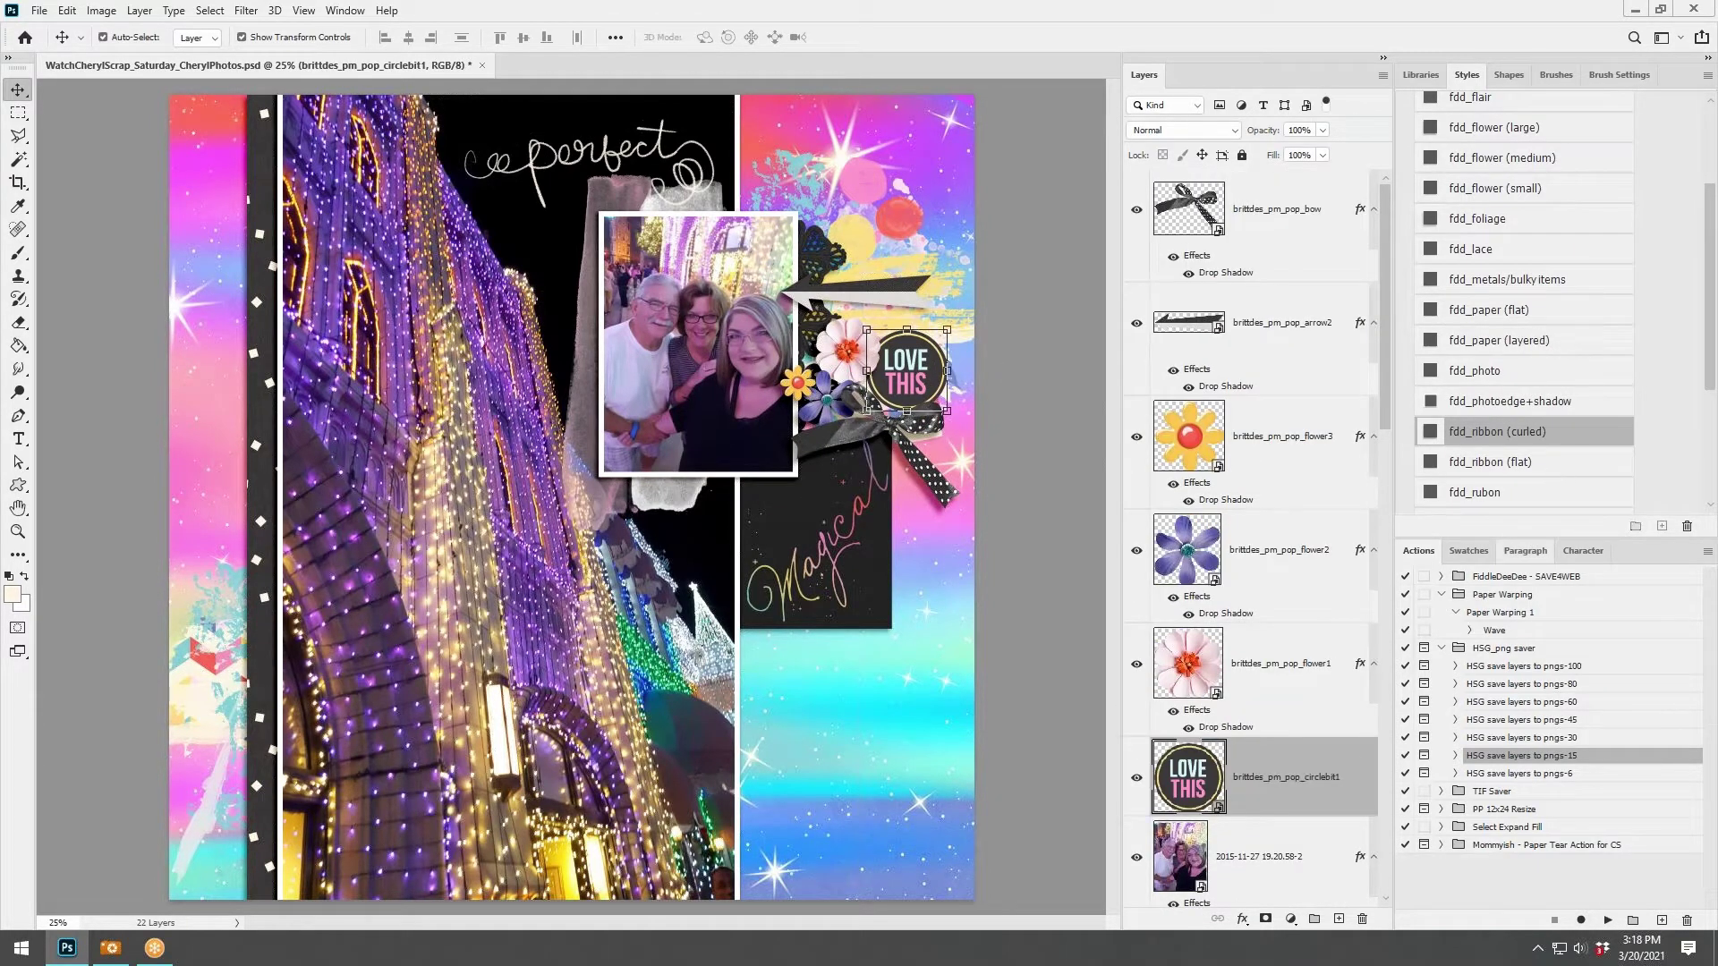
click(1547, 338)
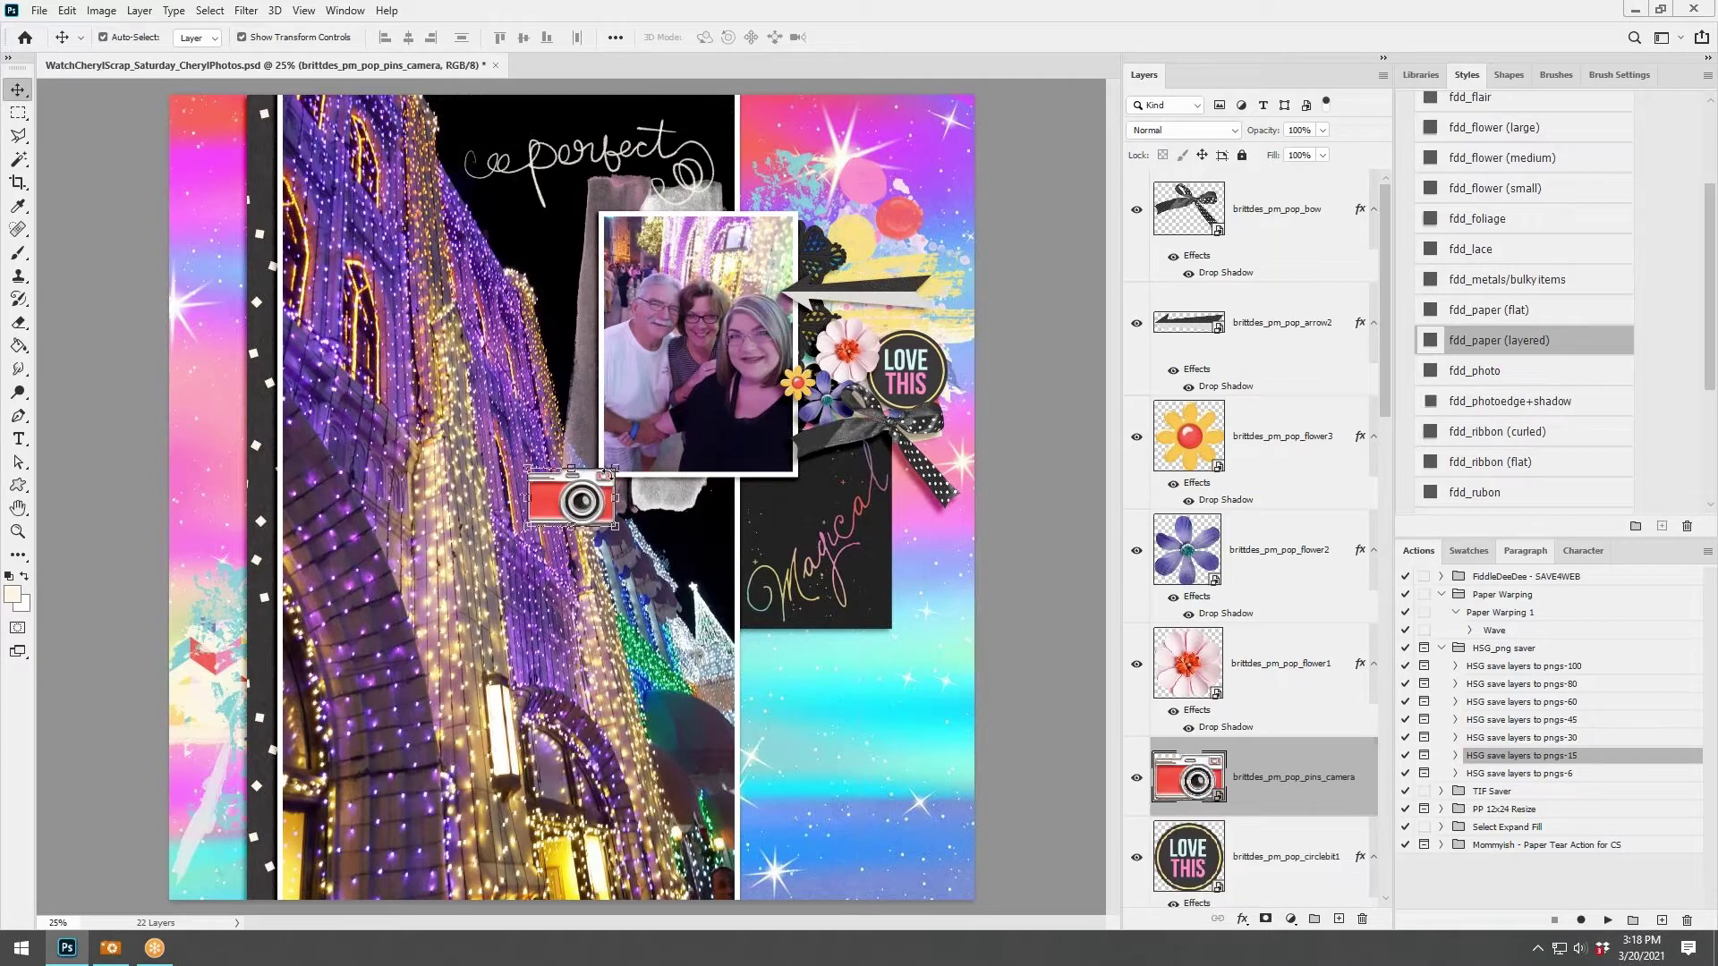
Apply the fdd_metals/bulky items style to the camera pin, then size and position it right of the selfie behind the flowers.
click(1507, 280)
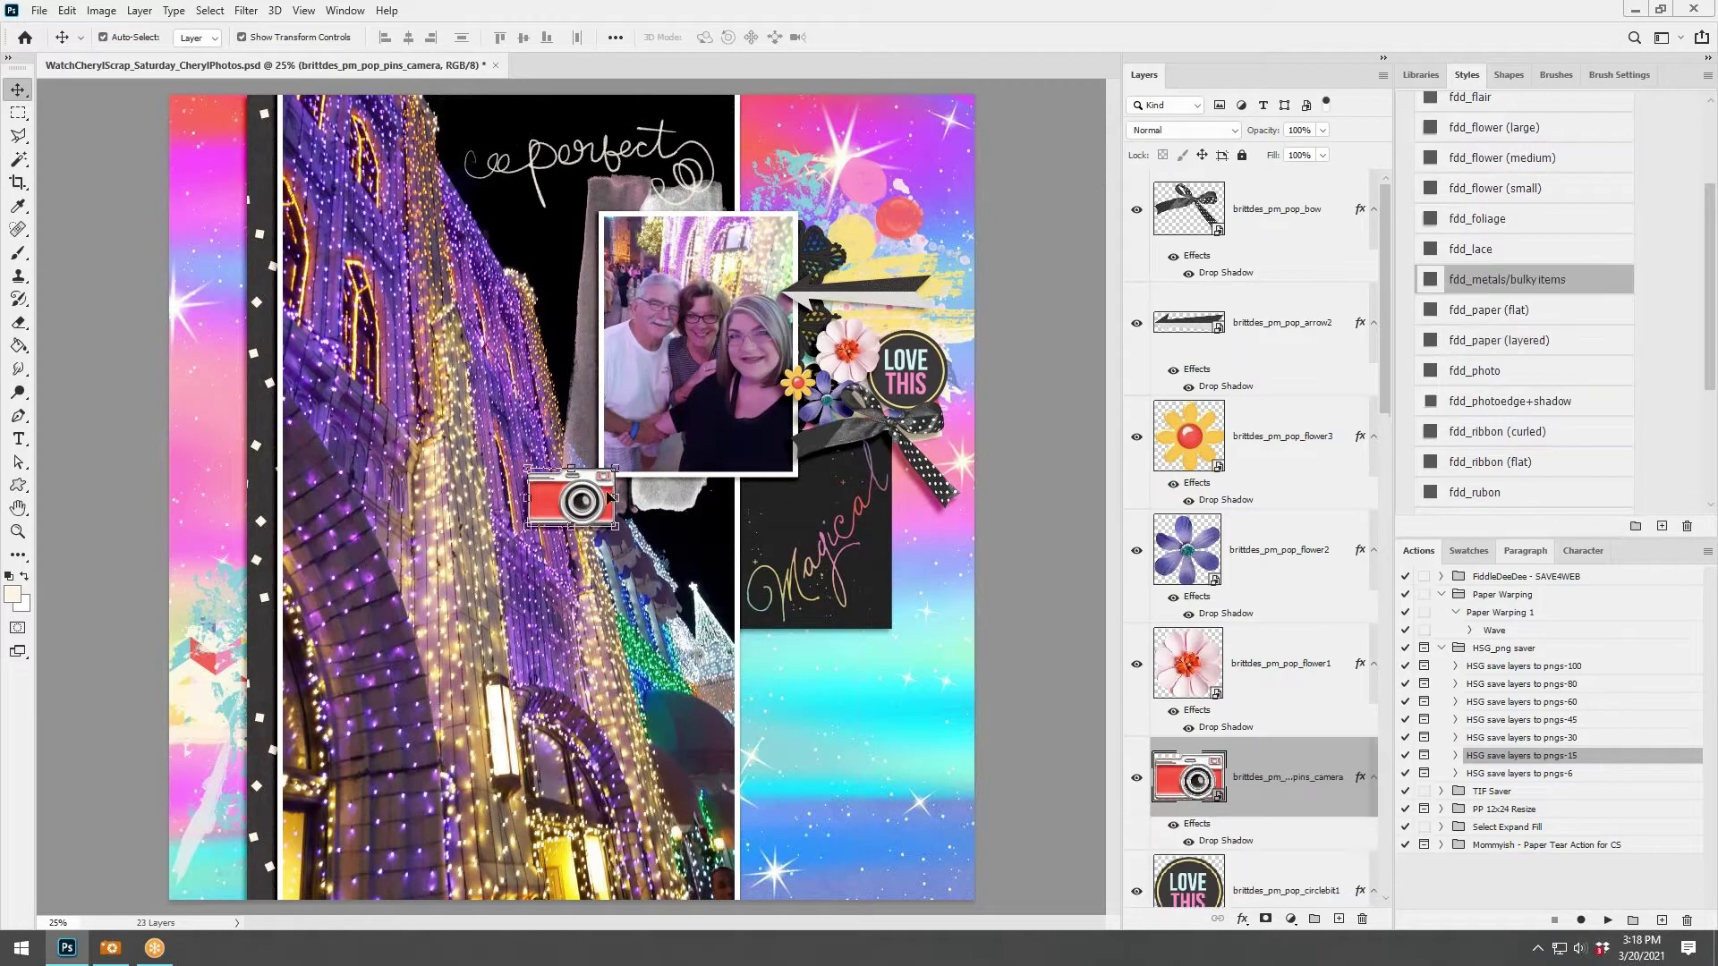
drag(605, 483, 1033, 269)
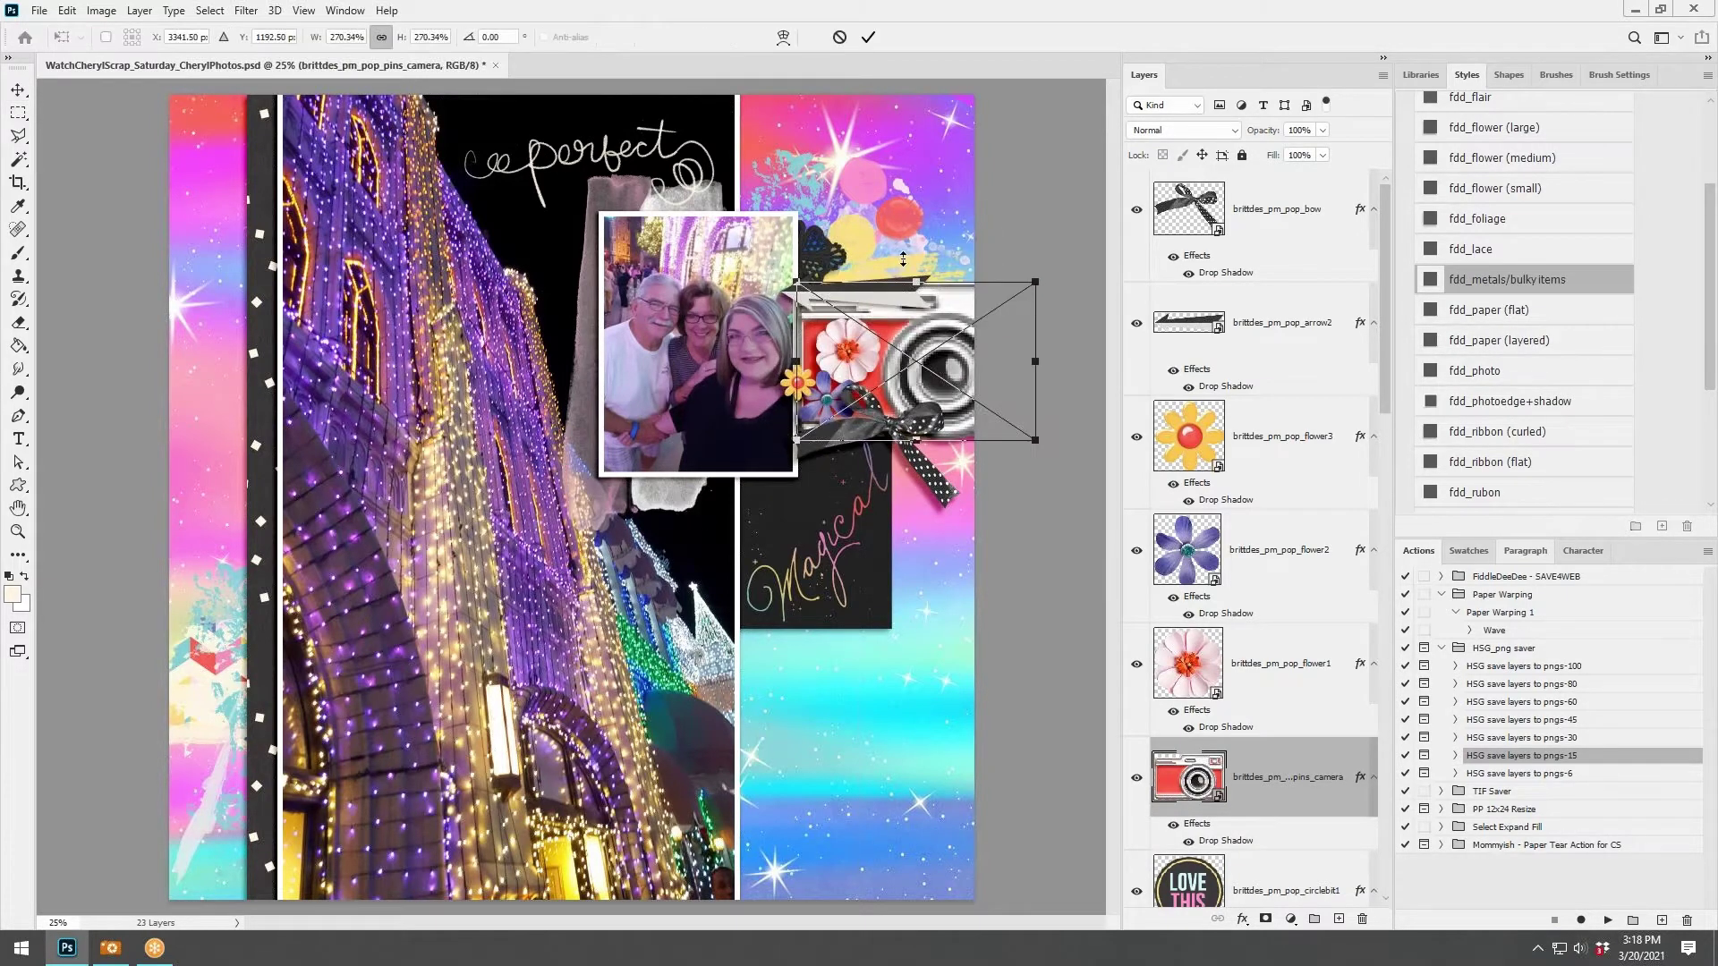
key(ctrl+z)
drag(953, 398, 880, 264)
click(868, 36)
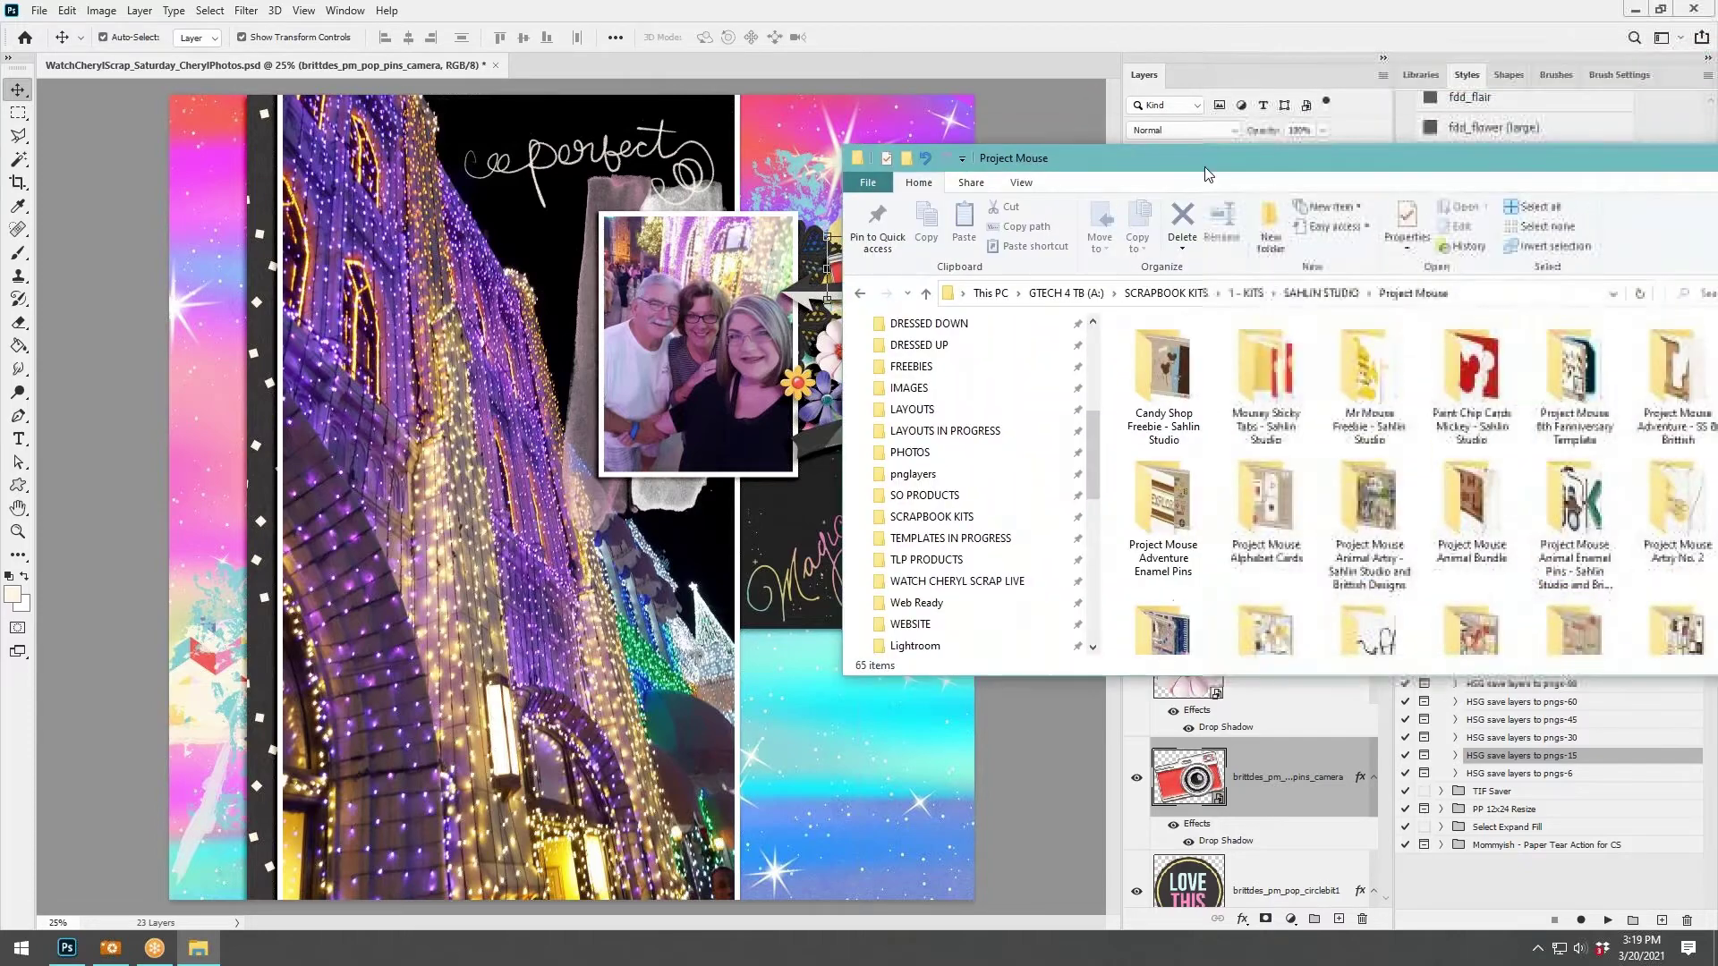
Maximize the Project Mouse folder window in File Explorer to view its kit folders.
drag(1717, 170, 1378, 169)
click(1384, 176)
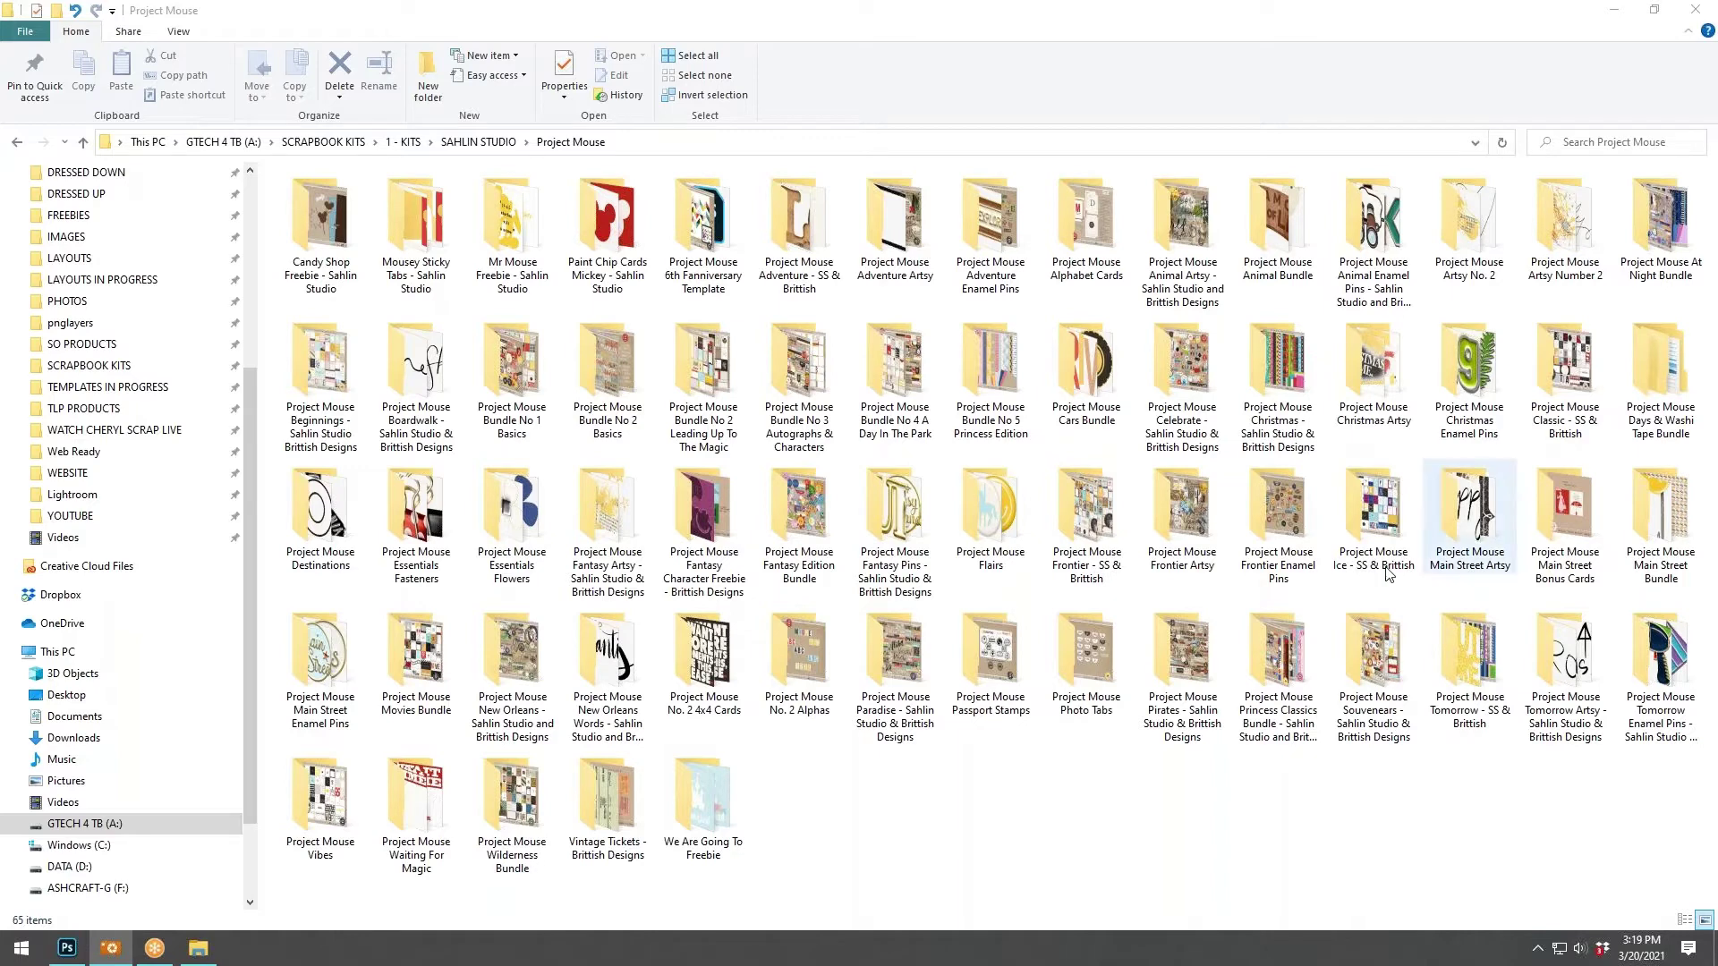
Launch Adobe Lightroom Classic with its window maximized, then switch back to the Project Mouse folder in File Explorer.
click(9, 948)
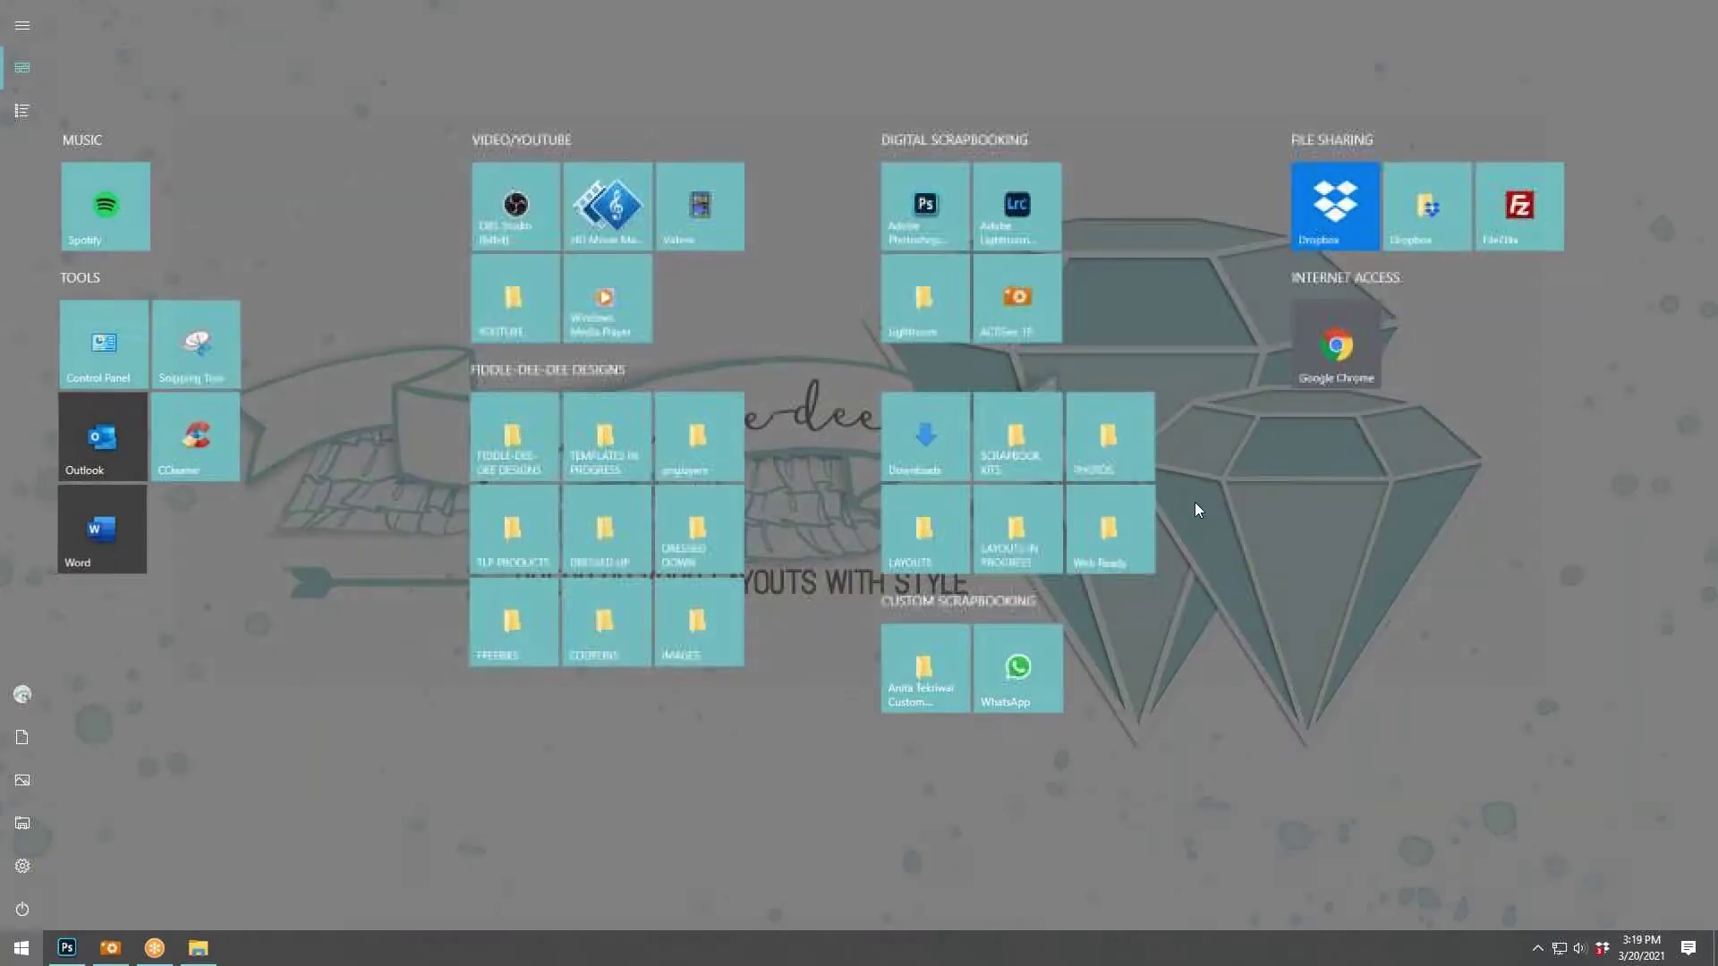
click(1040, 204)
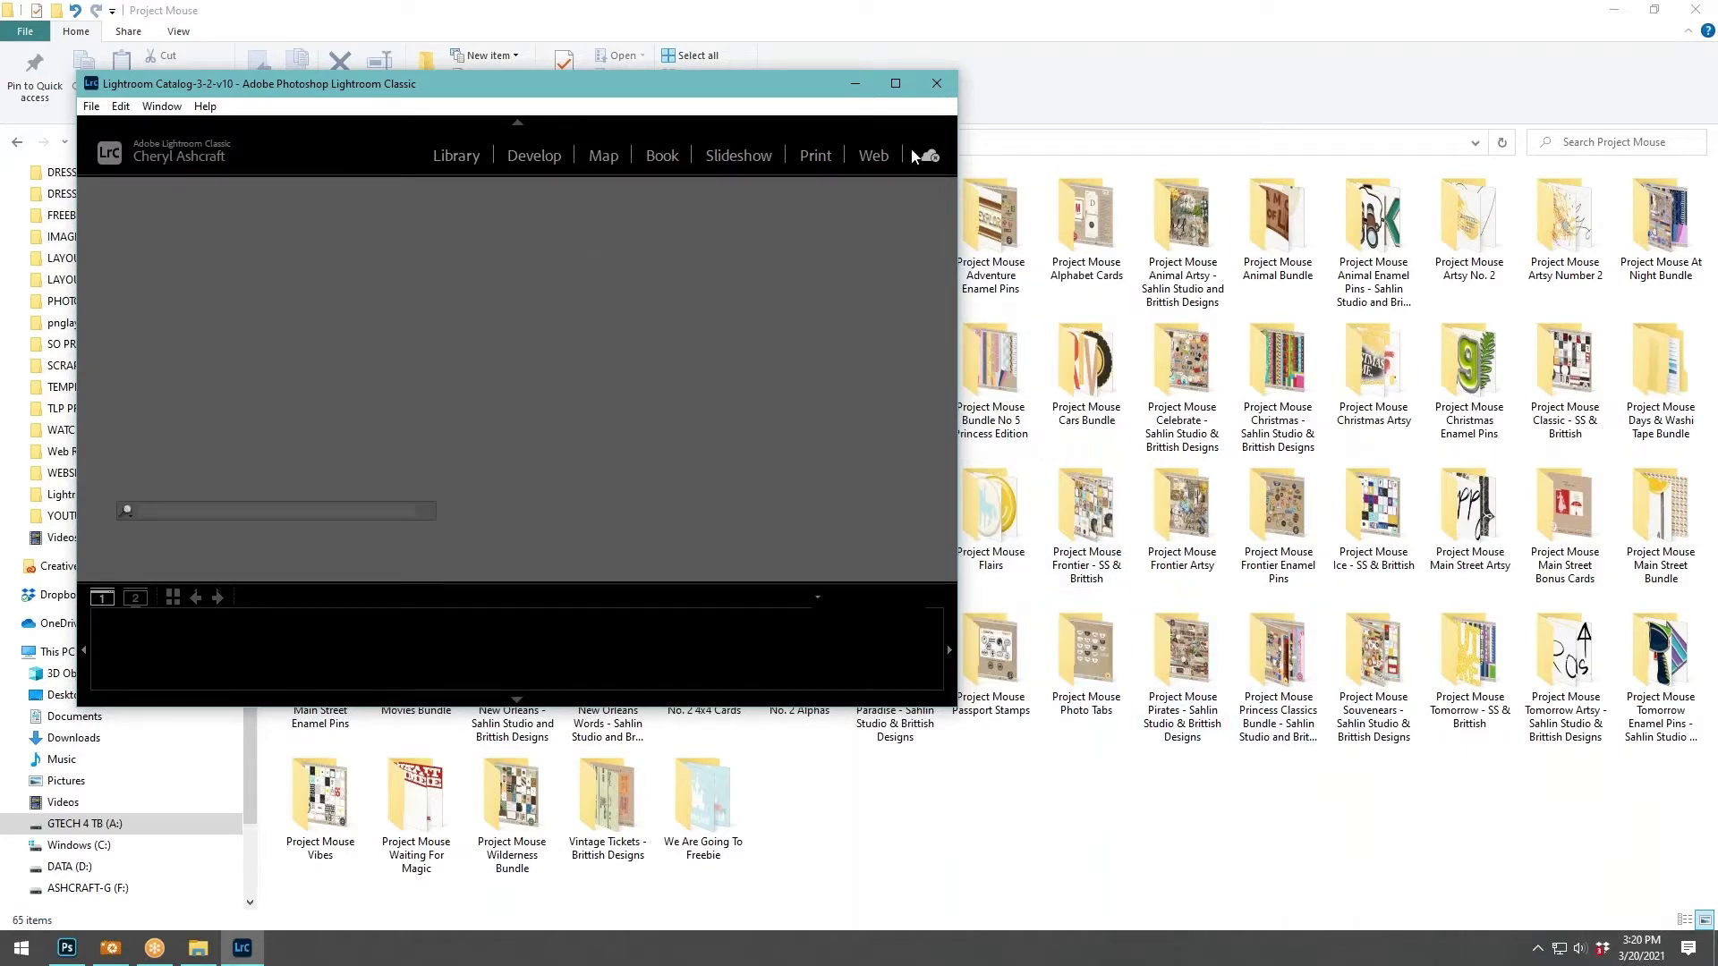
click(896, 83)
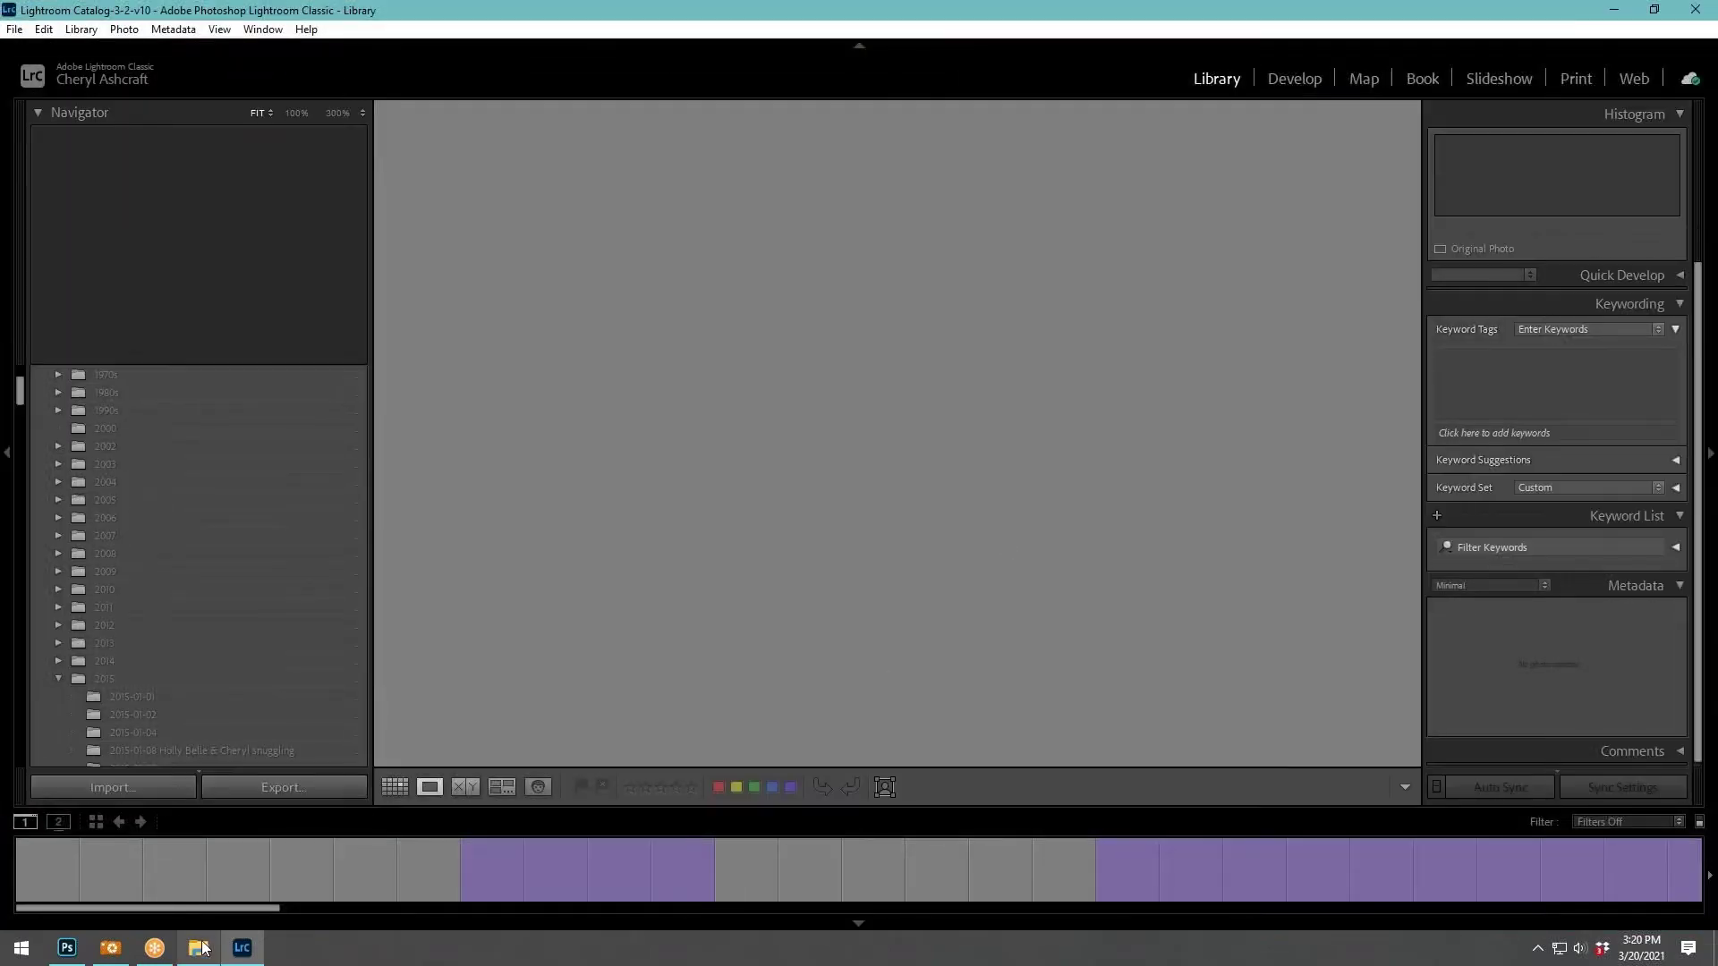
click(199, 947)
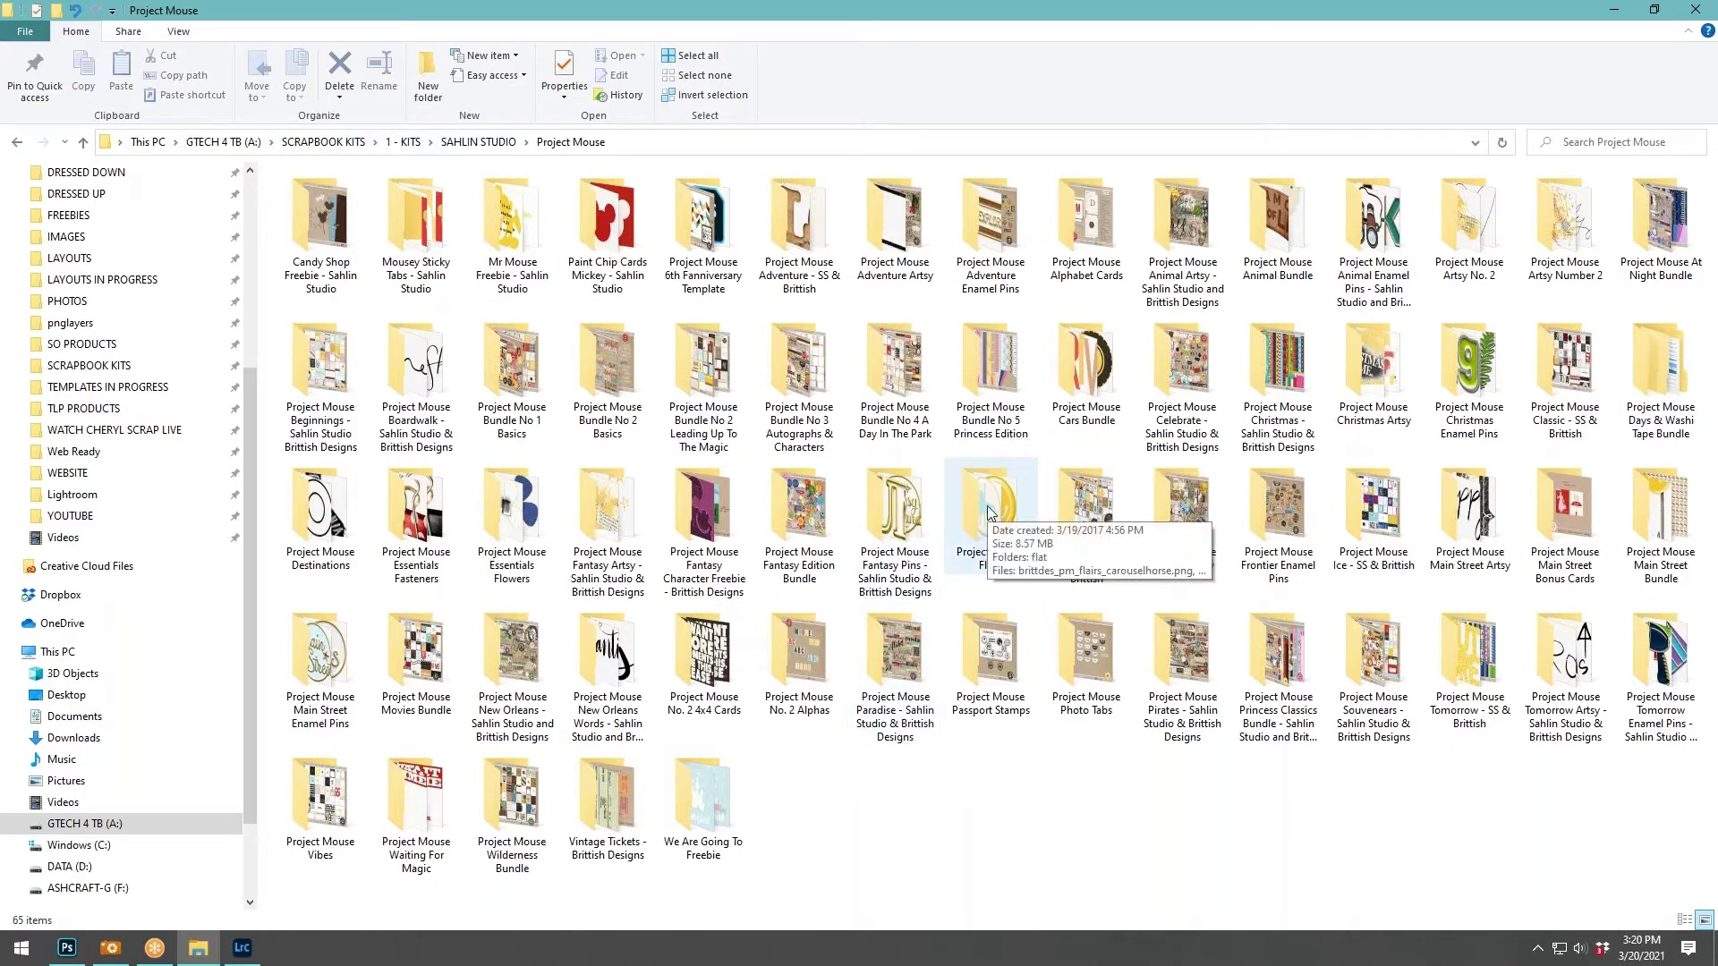
Review the folder hierarchy from 1 - KITS through SAHLIN STUDIO down to Project Mouse, and close the File Explorer window.
click(494, 144)
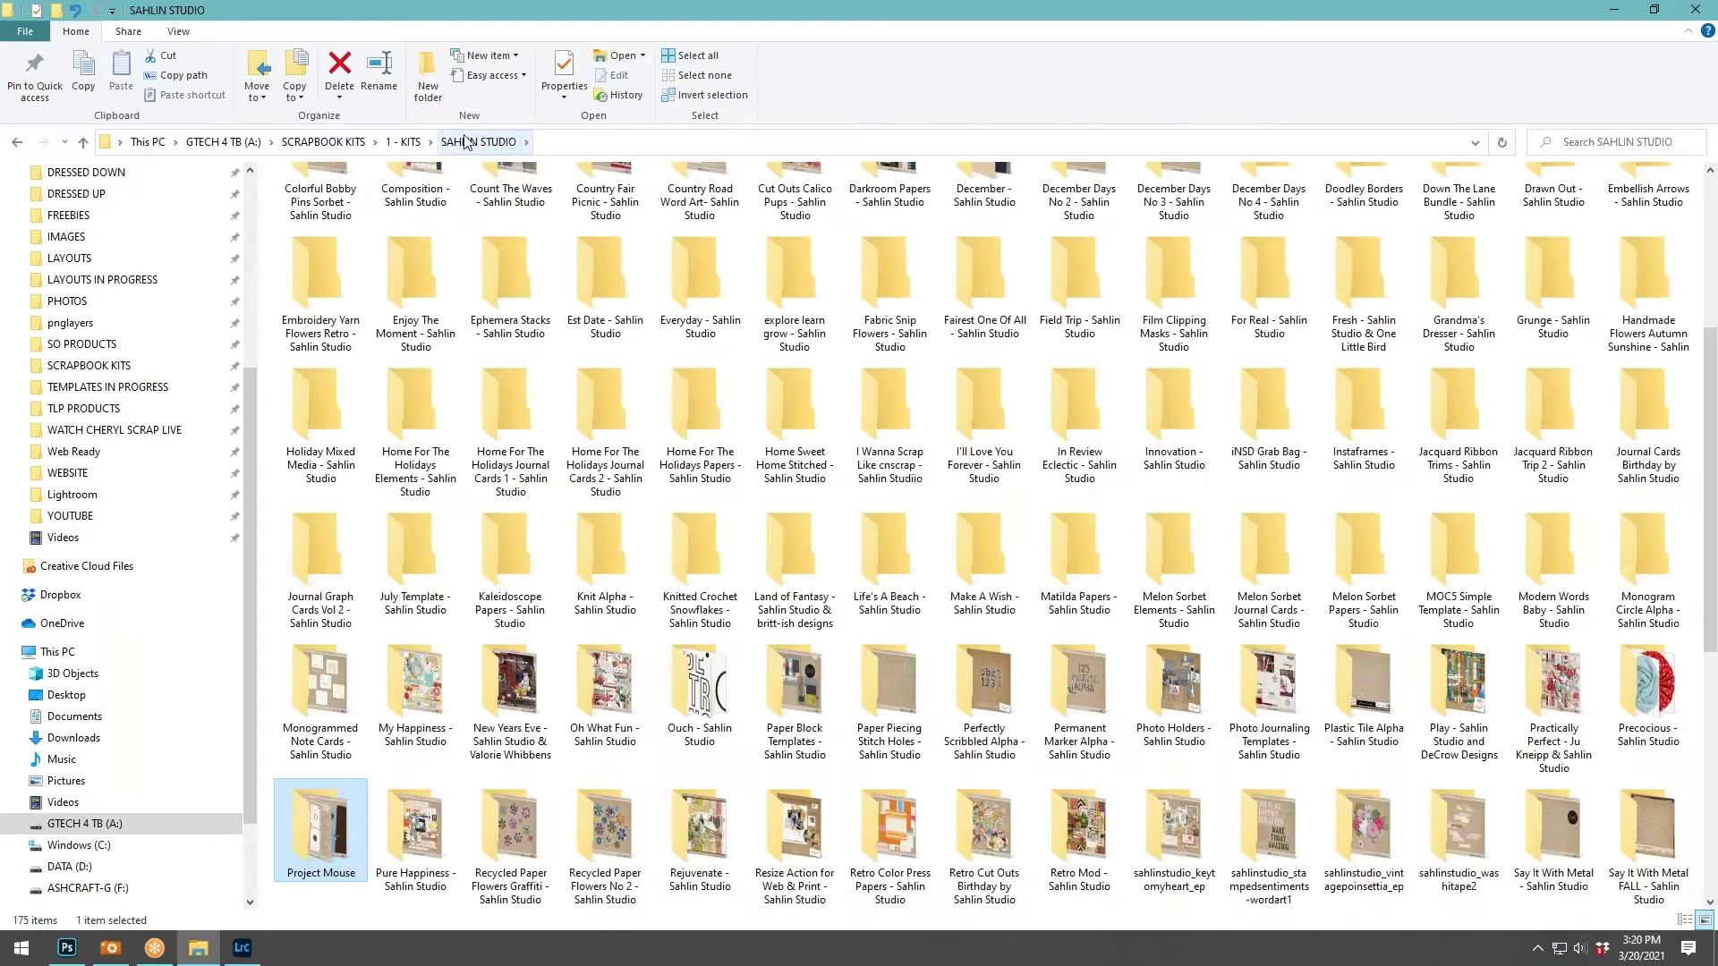
click(404, 142)
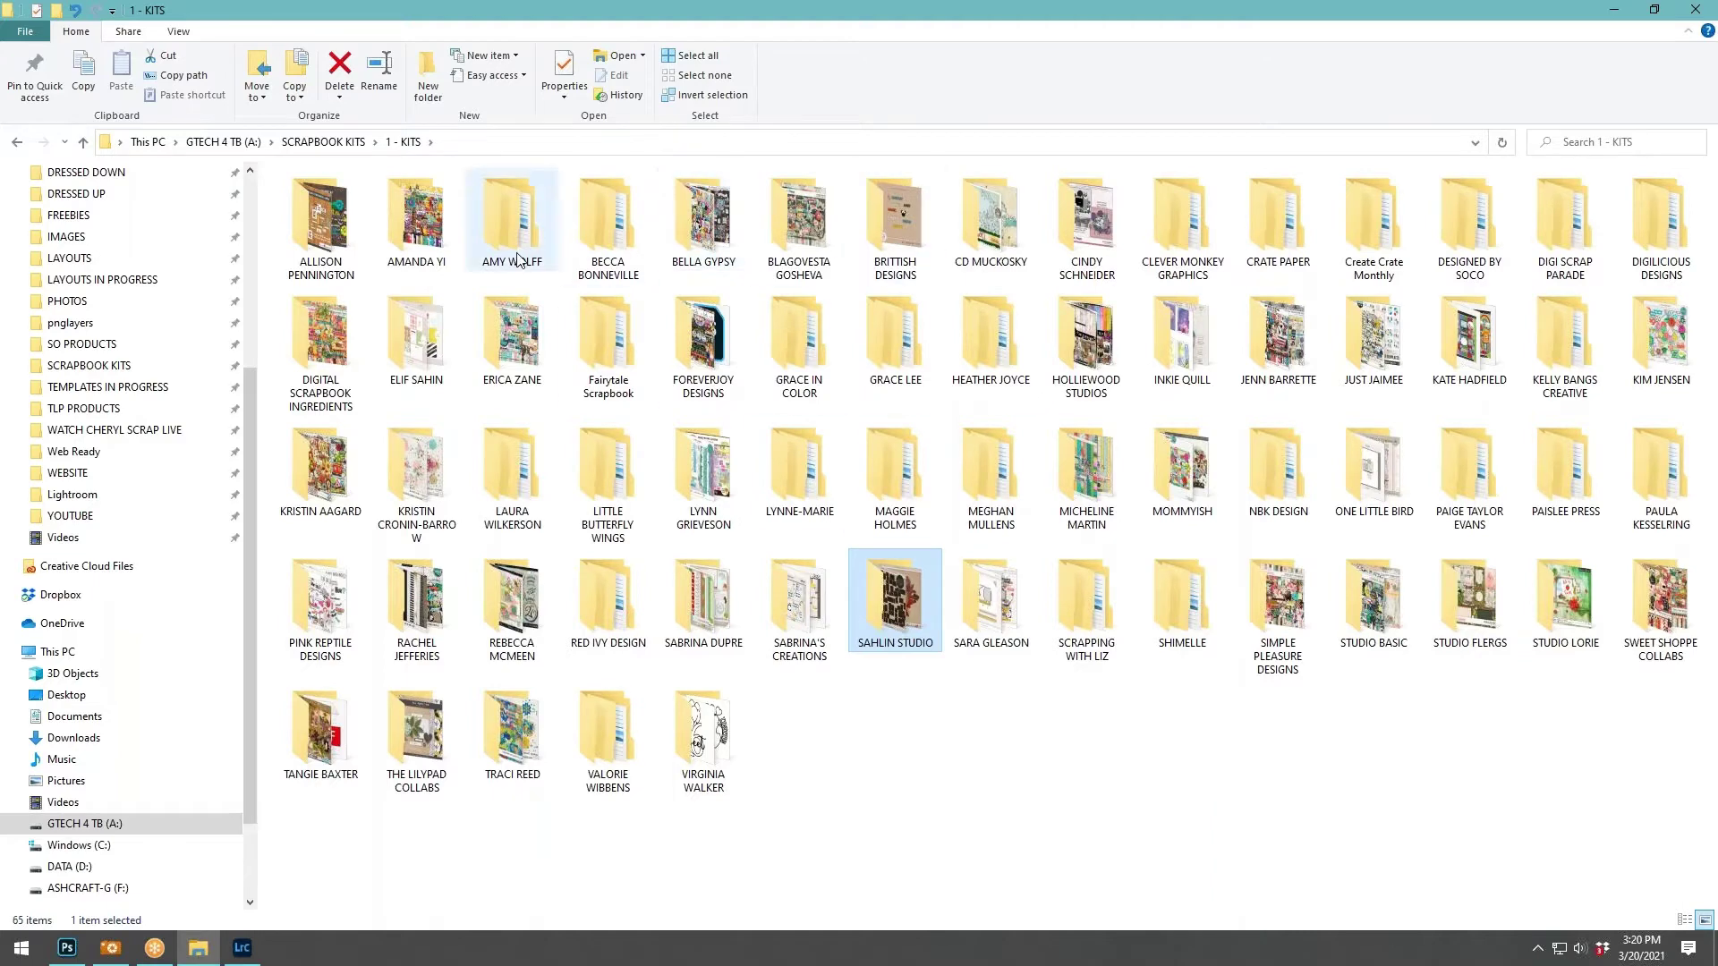
double_click(924, 616)
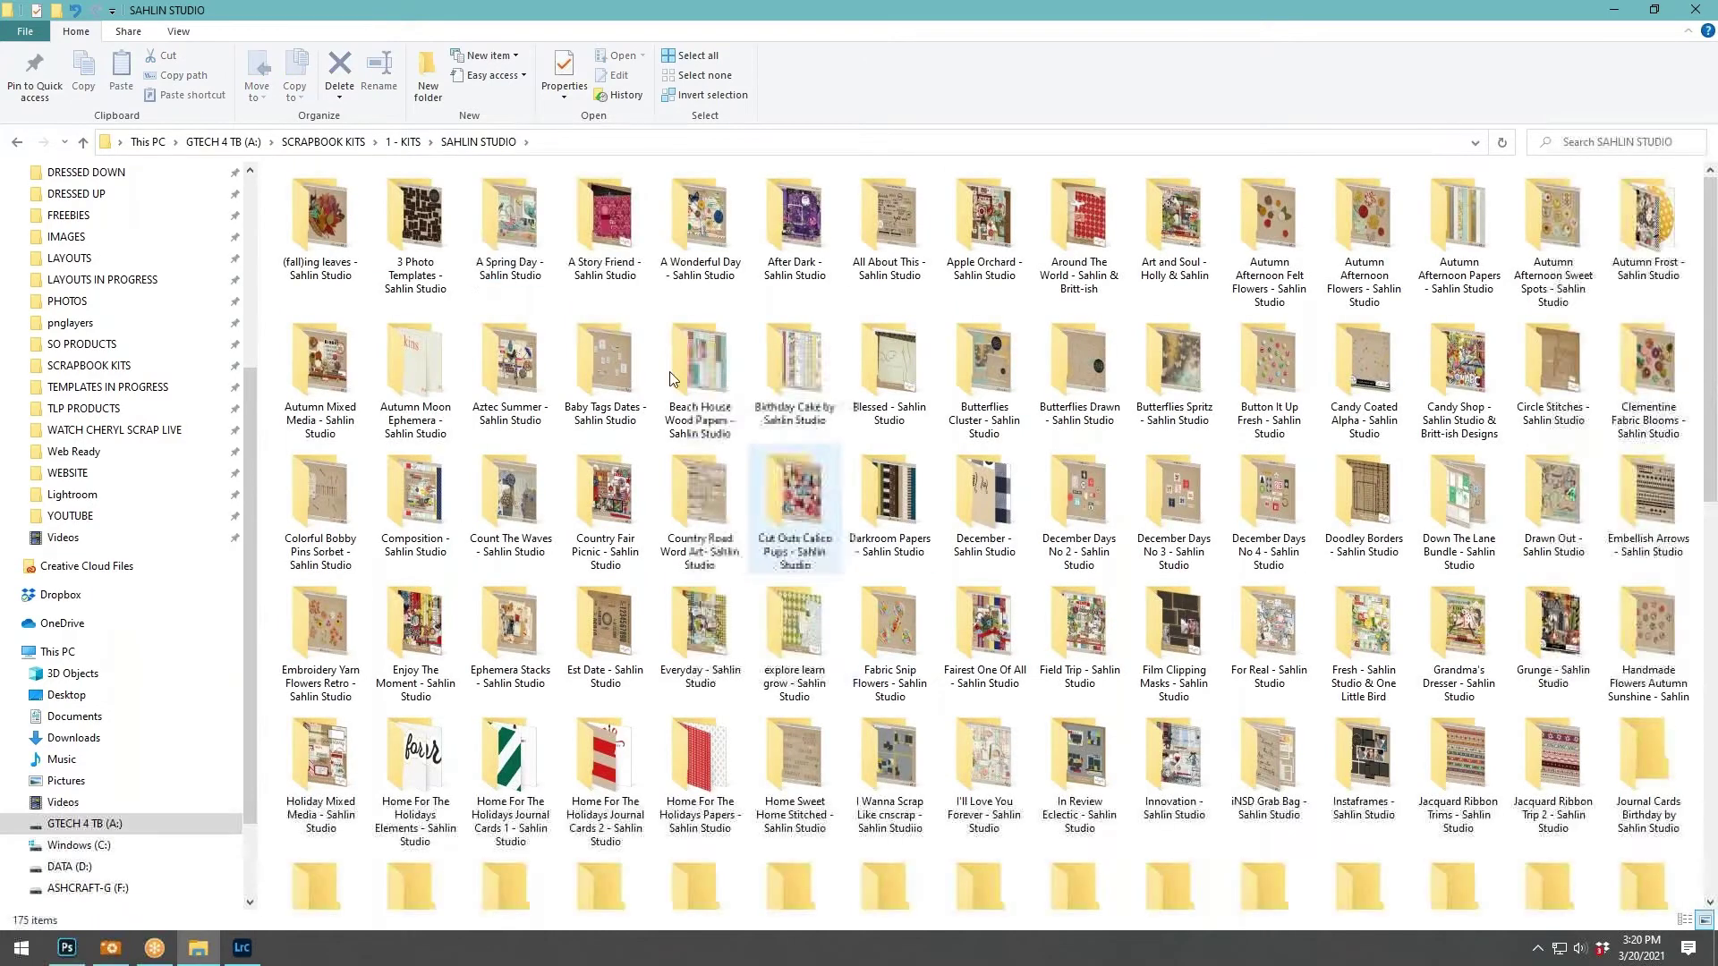
scroll(679, 573, down, 7)
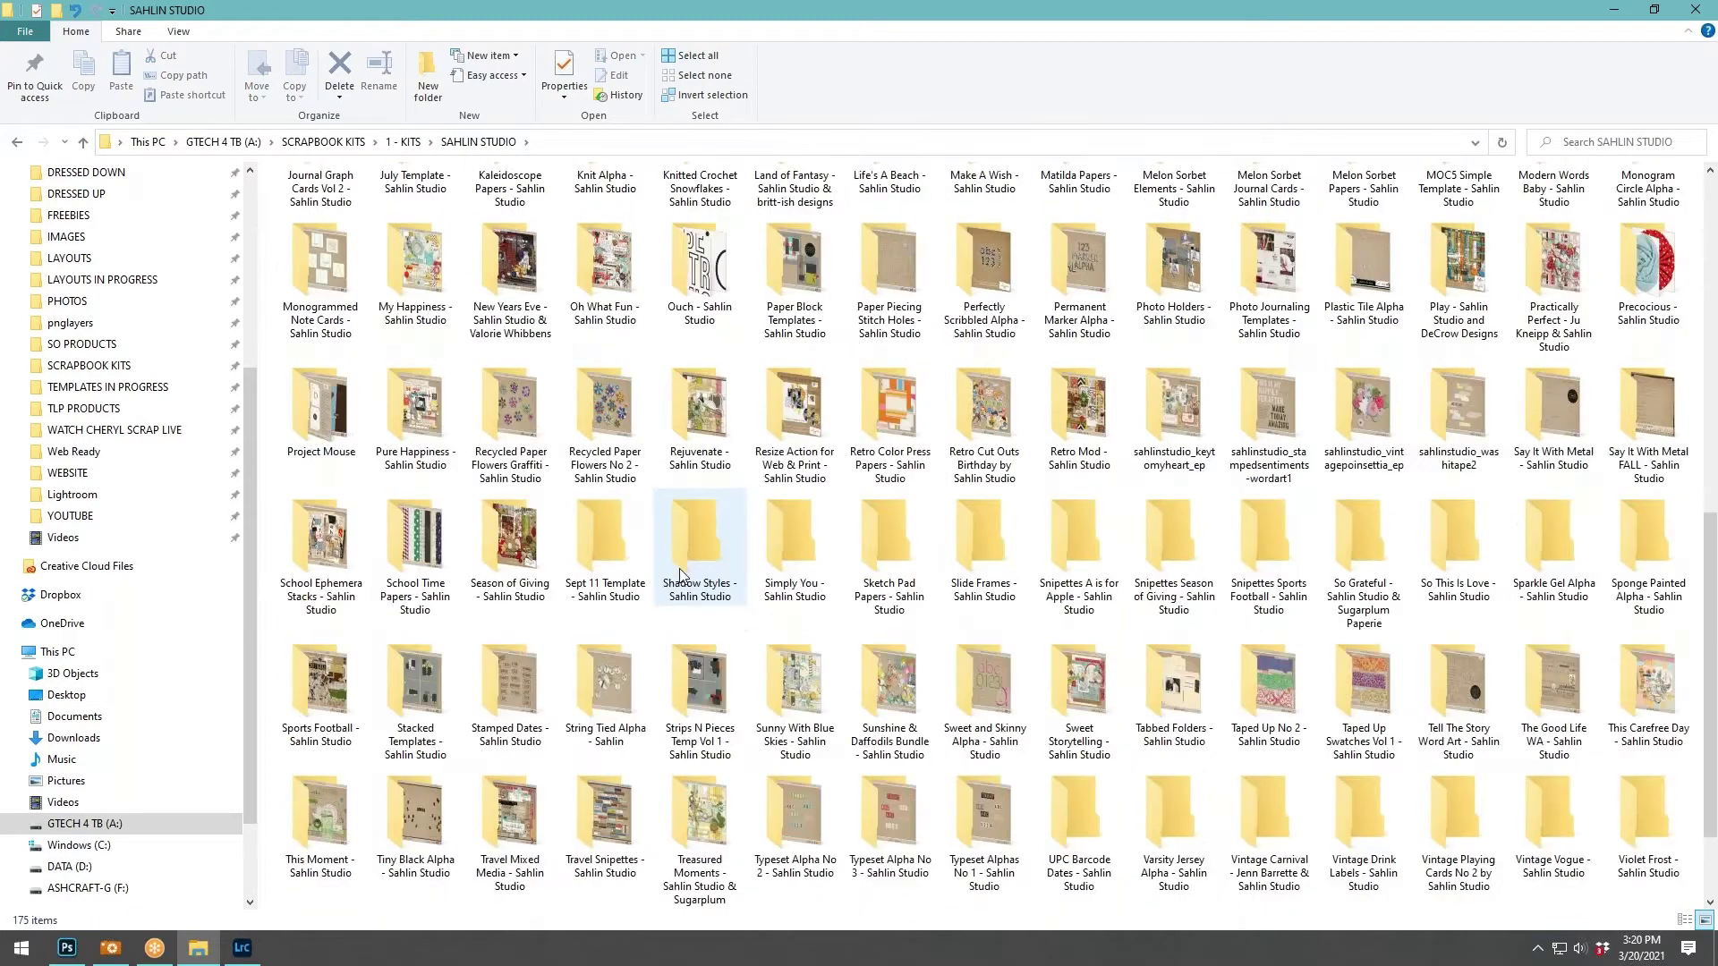
double_click(315, 424)
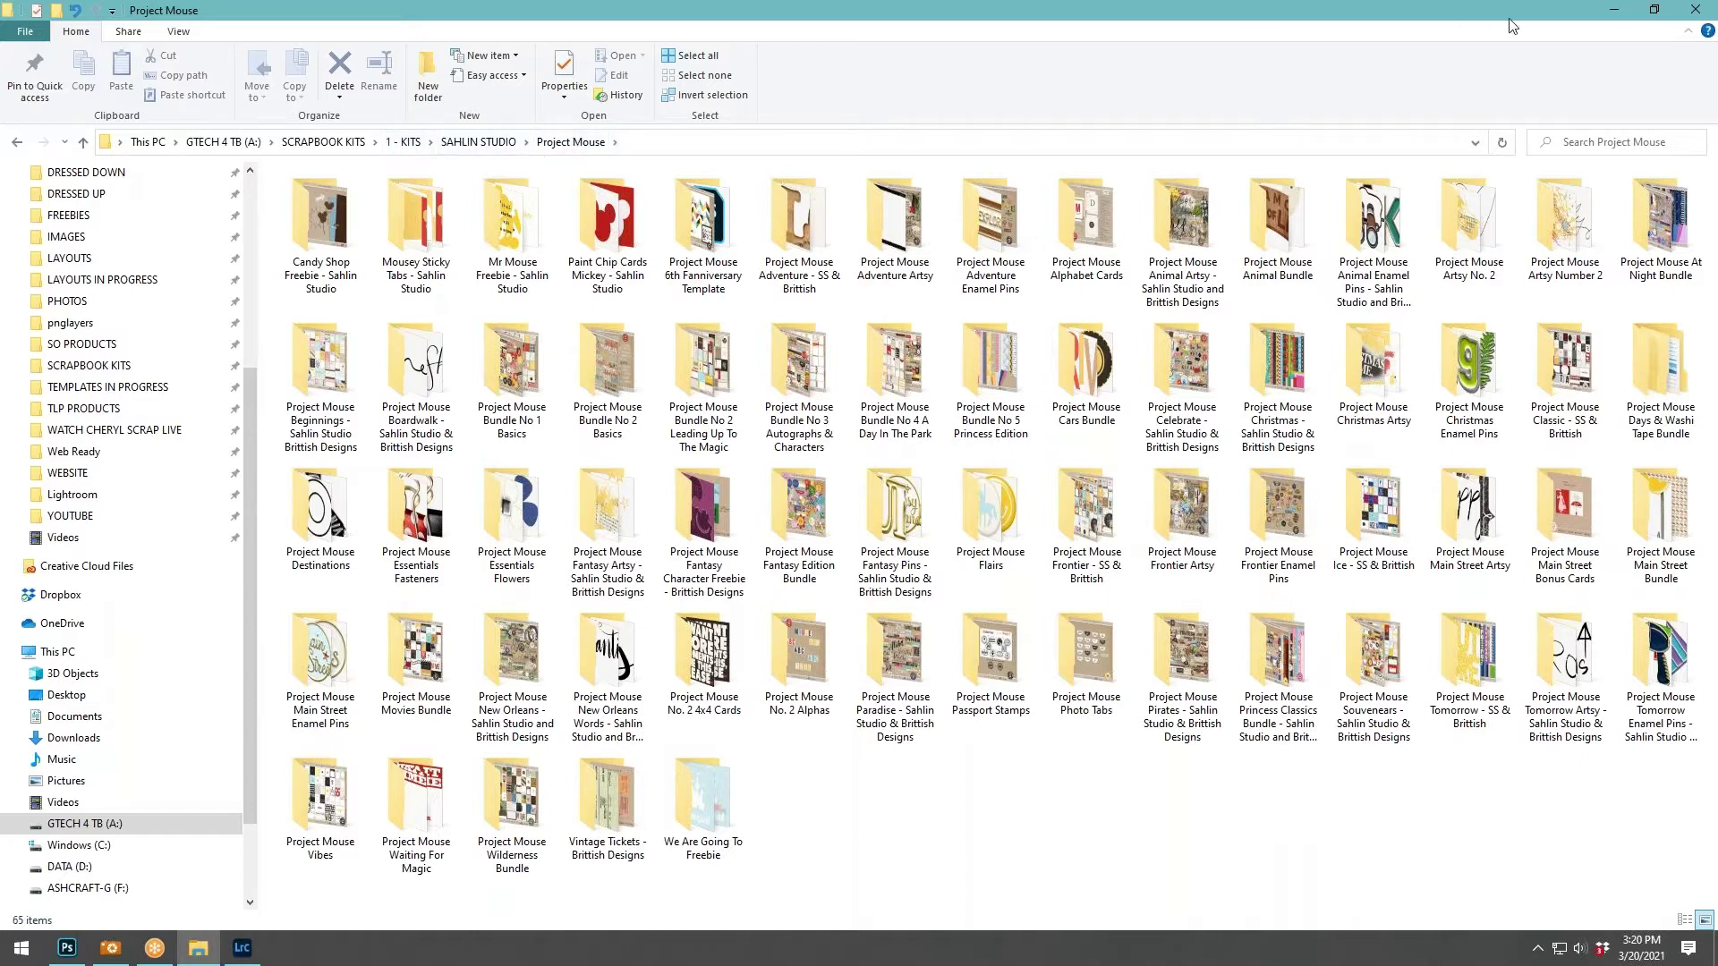
click(1690, 11)
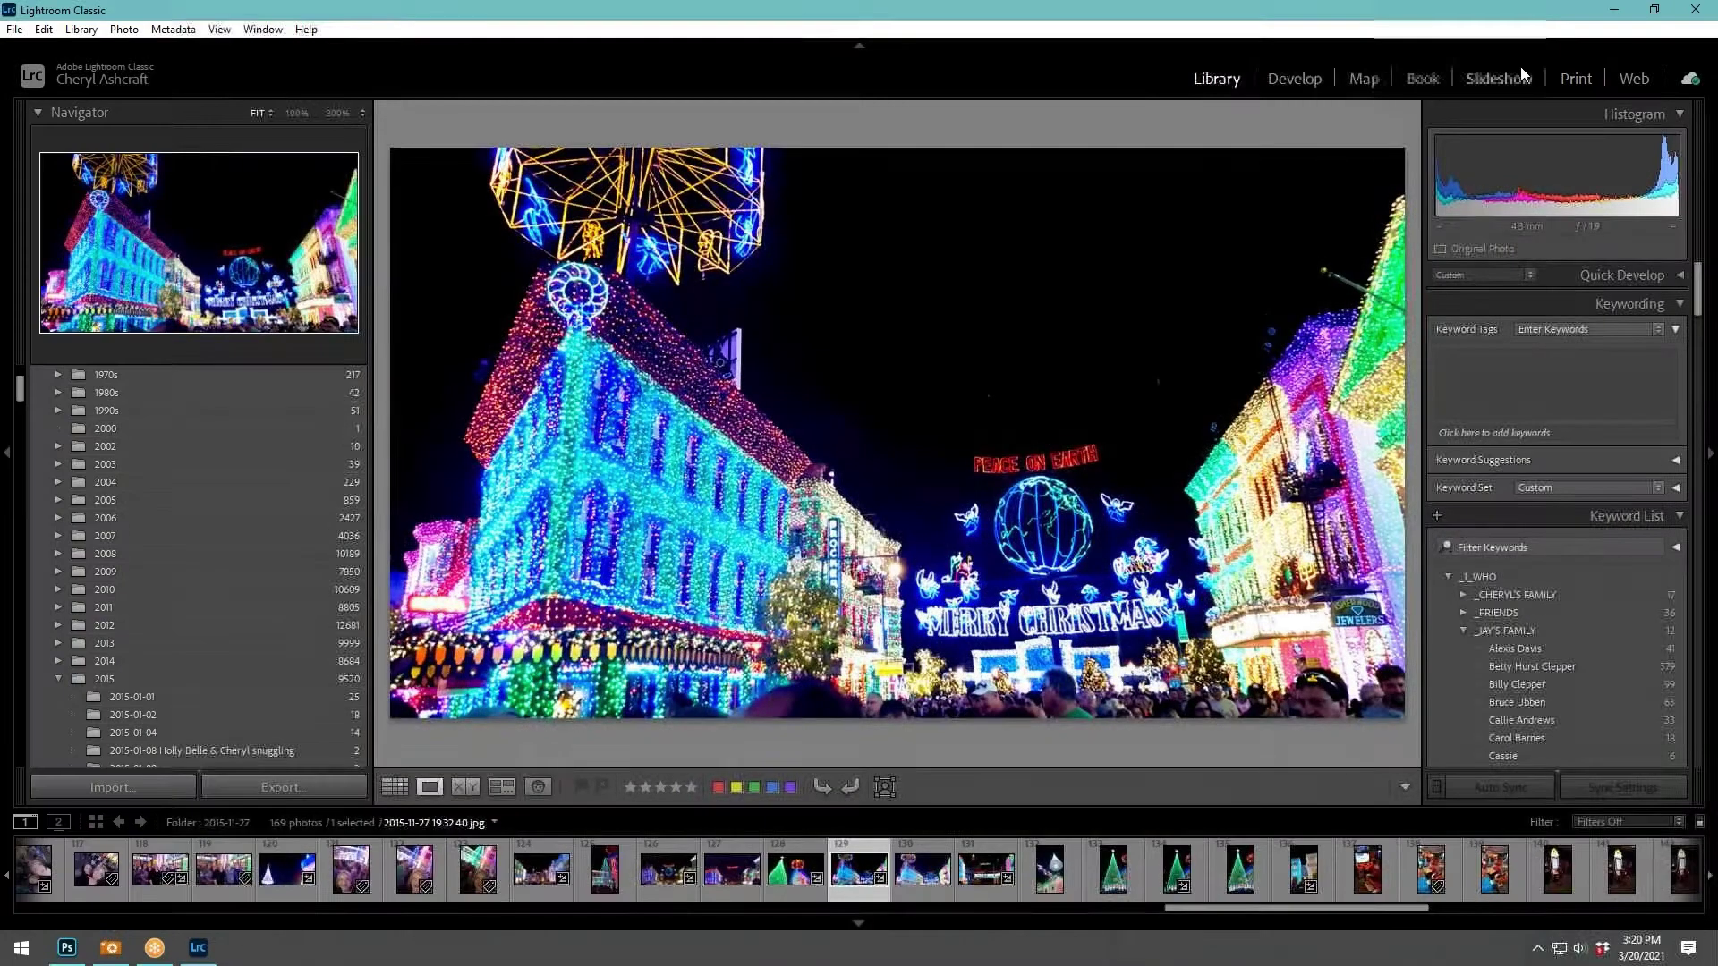
Open the recent catalog Digi Supplies Lightroom-v10.lrcat in Lightroom Classic, confirming the switch from the current catalog.
click(14, 28)
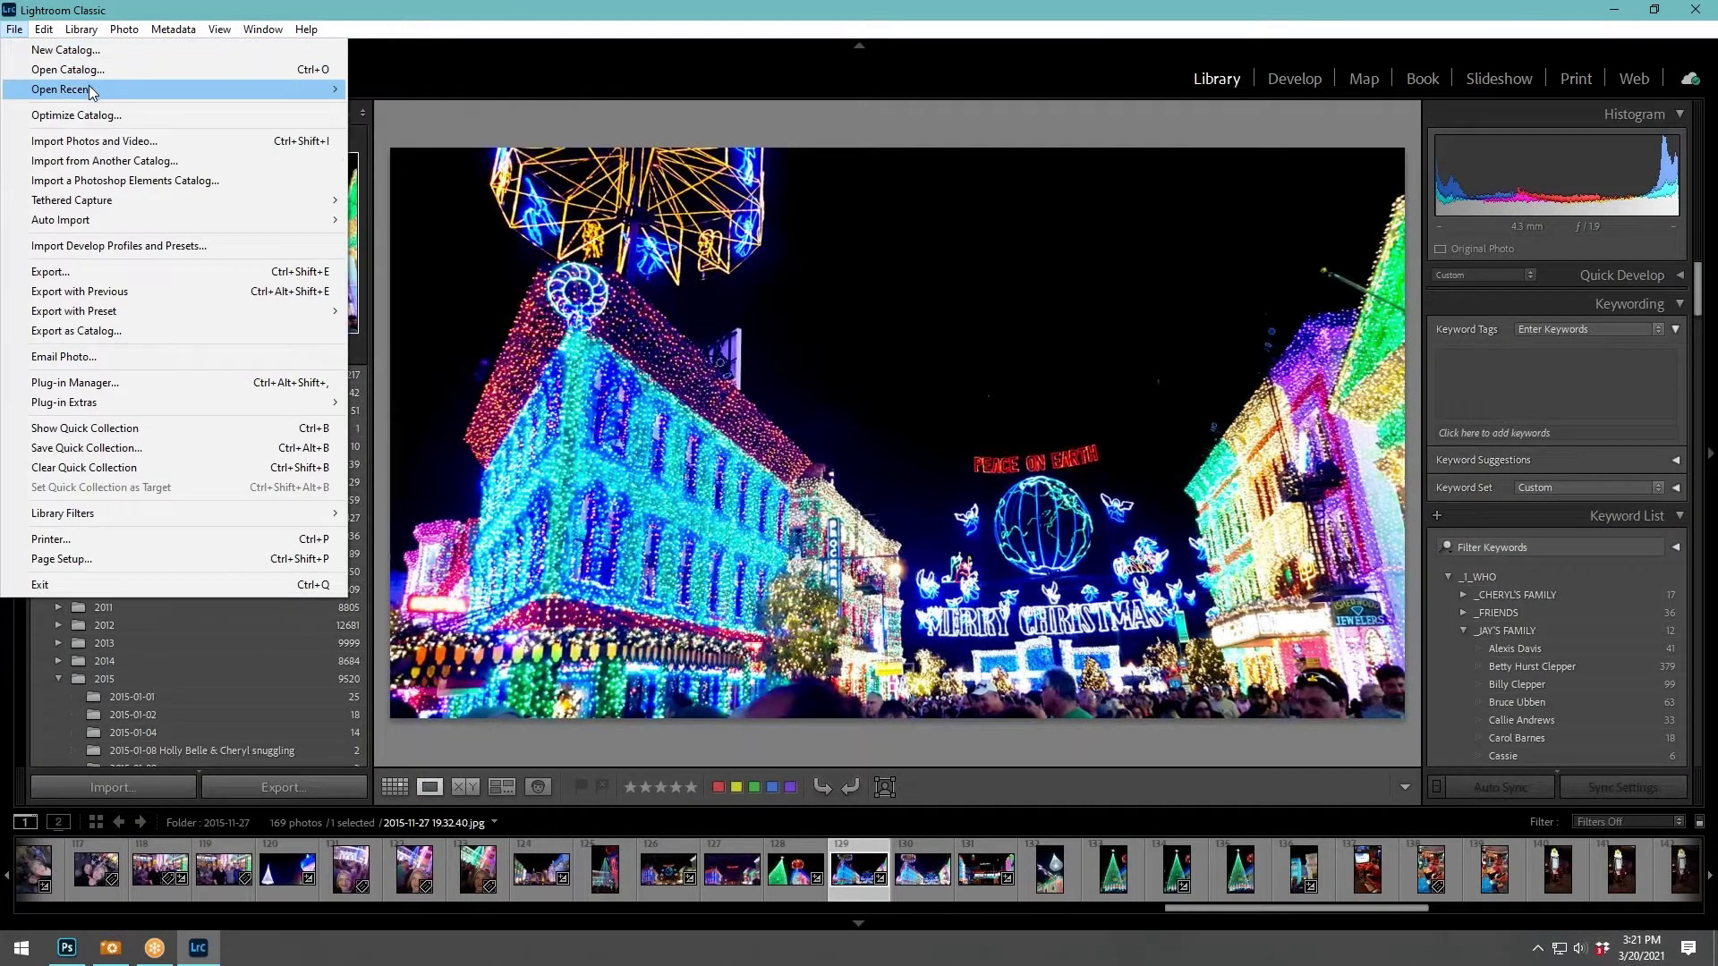
mouse_move(92, 90)
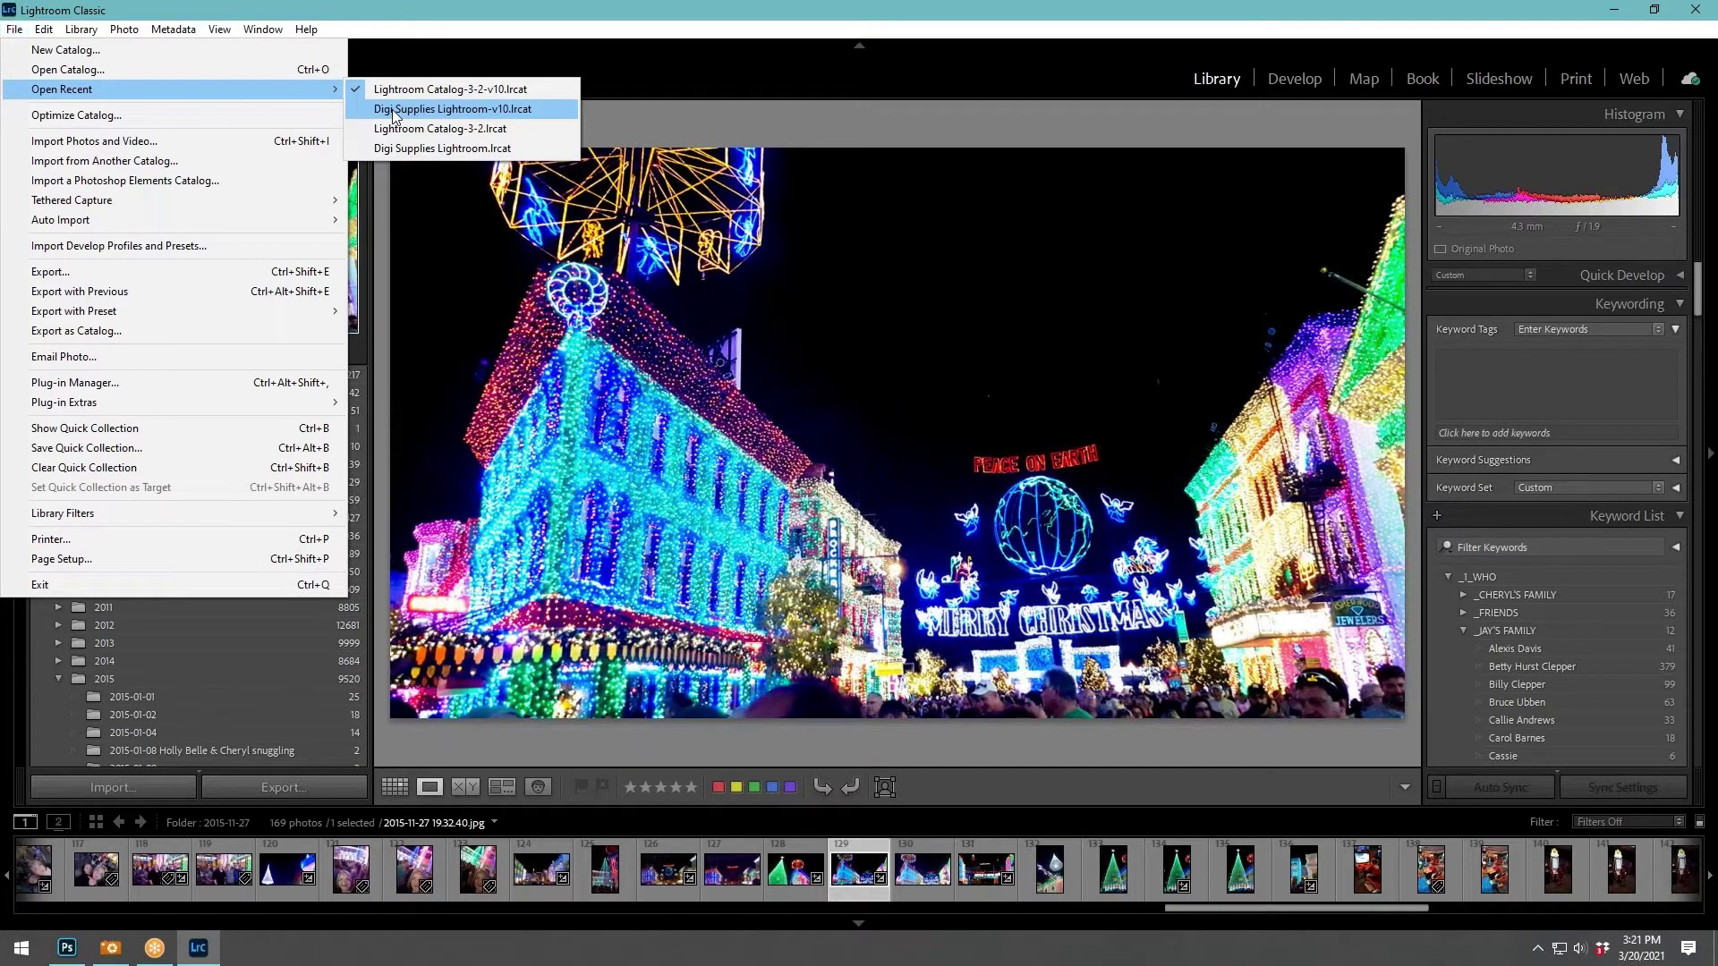
click(394, 111)
click(969, 556)
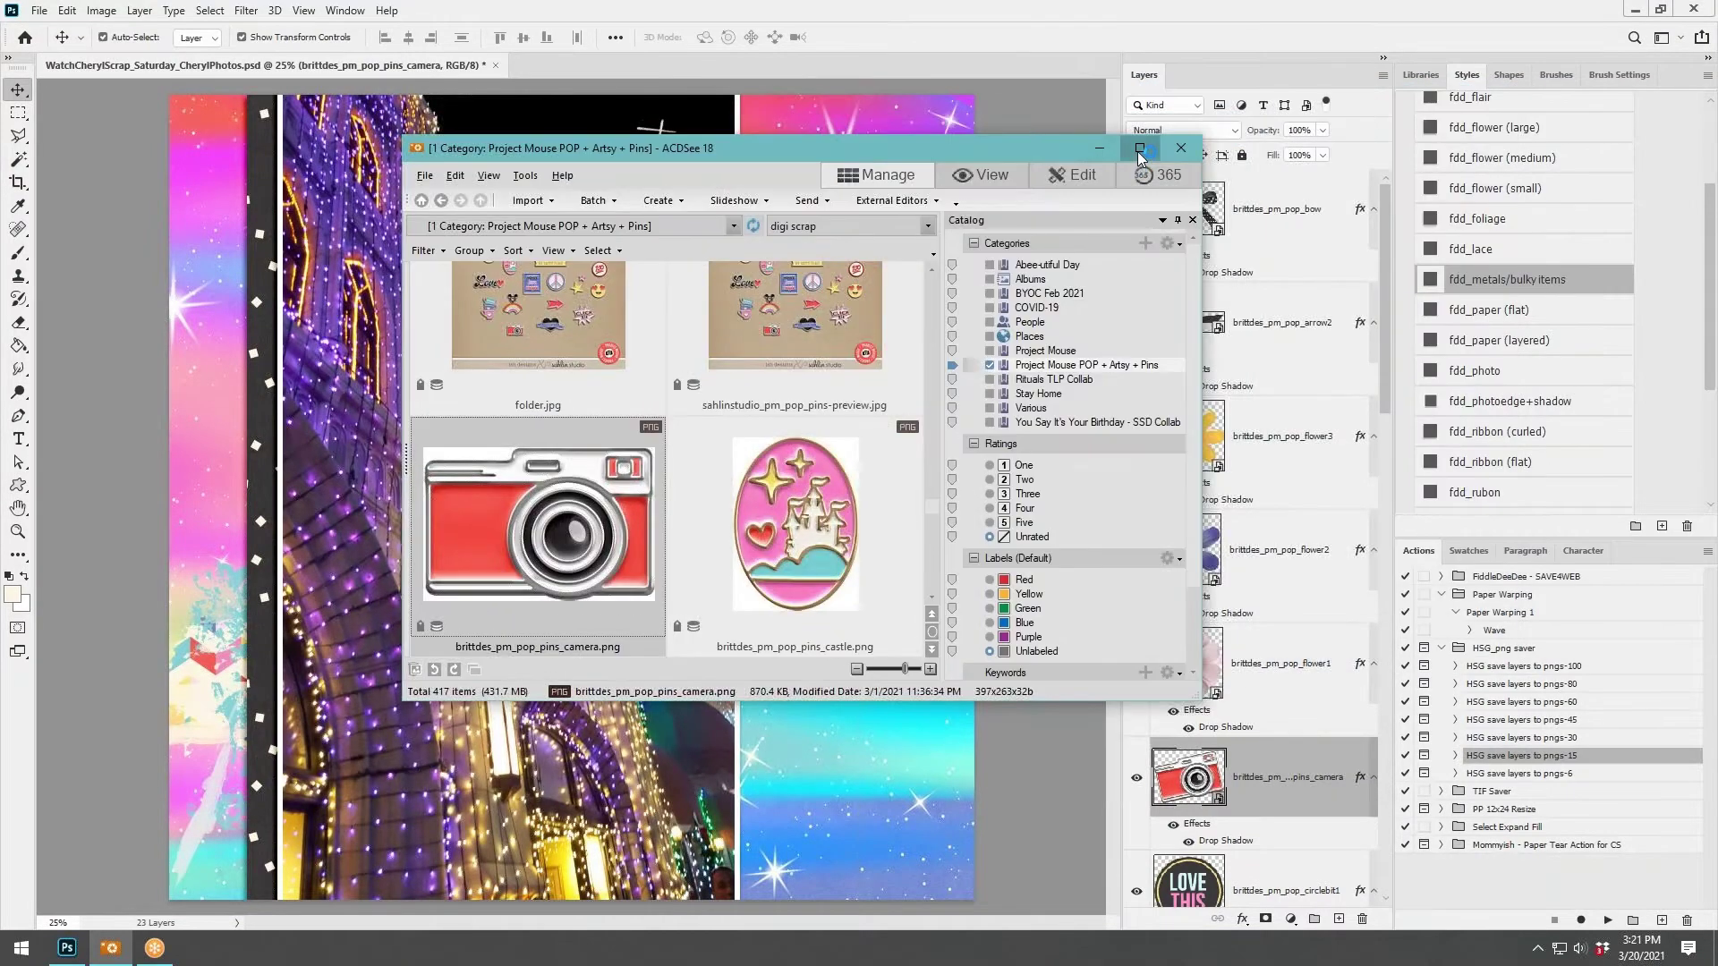
Maximize ACDSee and look through the cards, artsy pieces, elements and papers in the Project Mouse POP + Artsy + Pins category.
click(1138, 148)
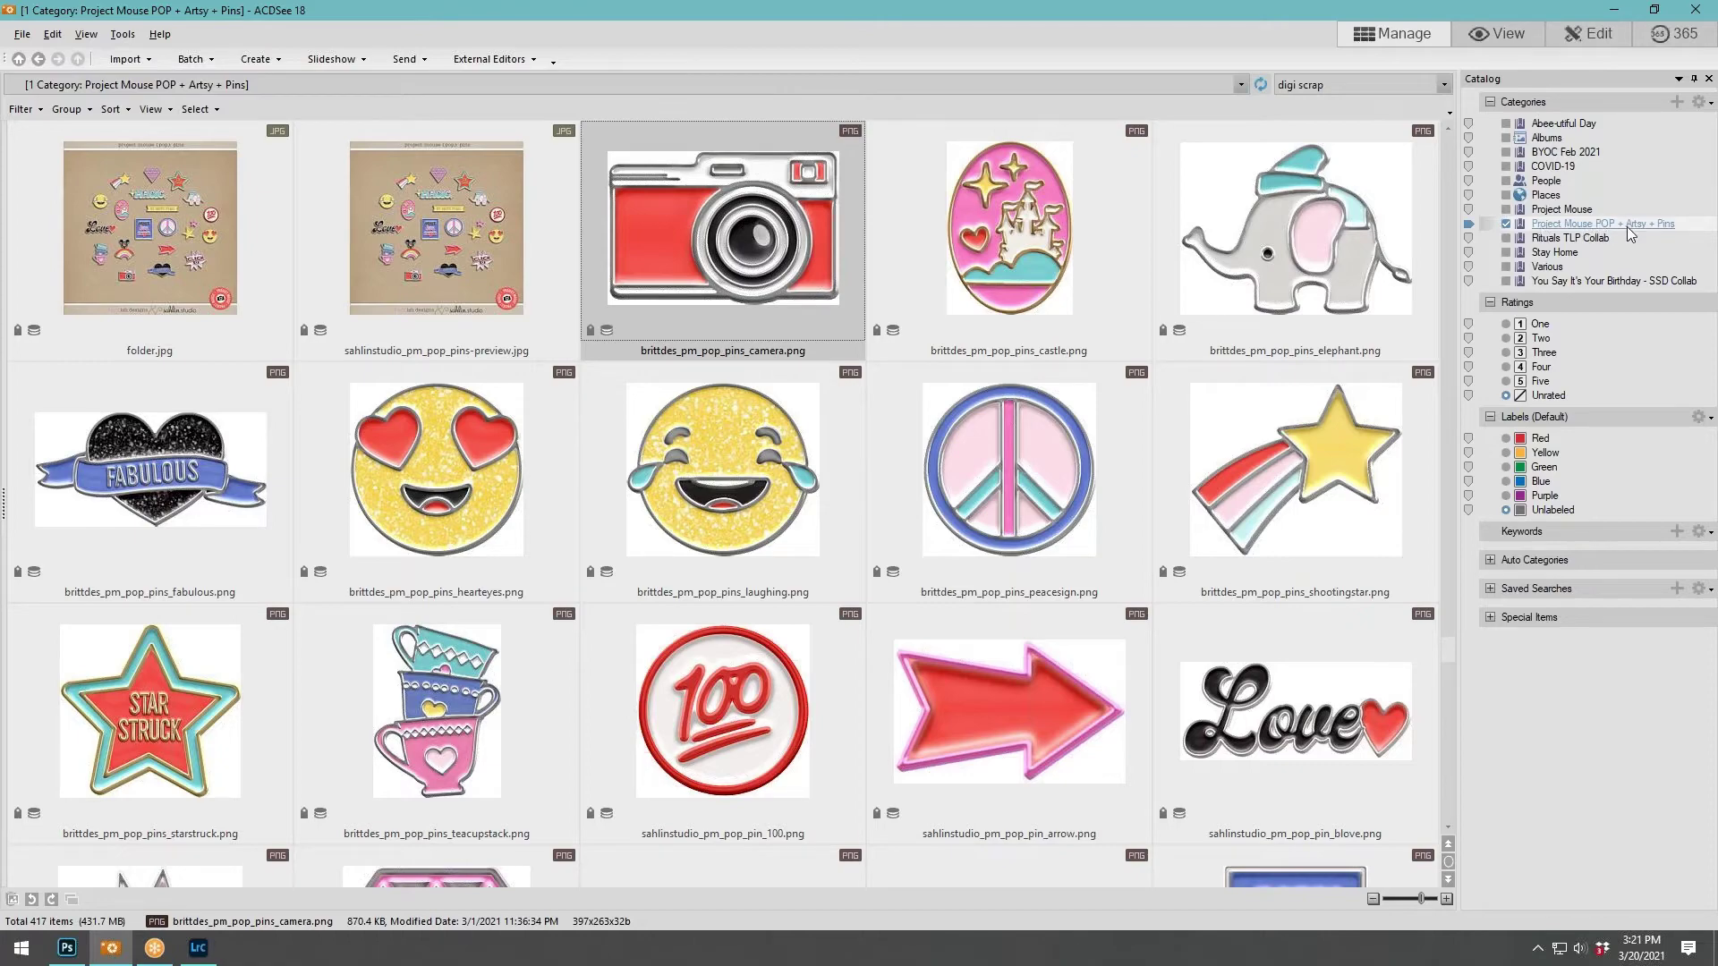
scroll(1185, 318, down, 5)
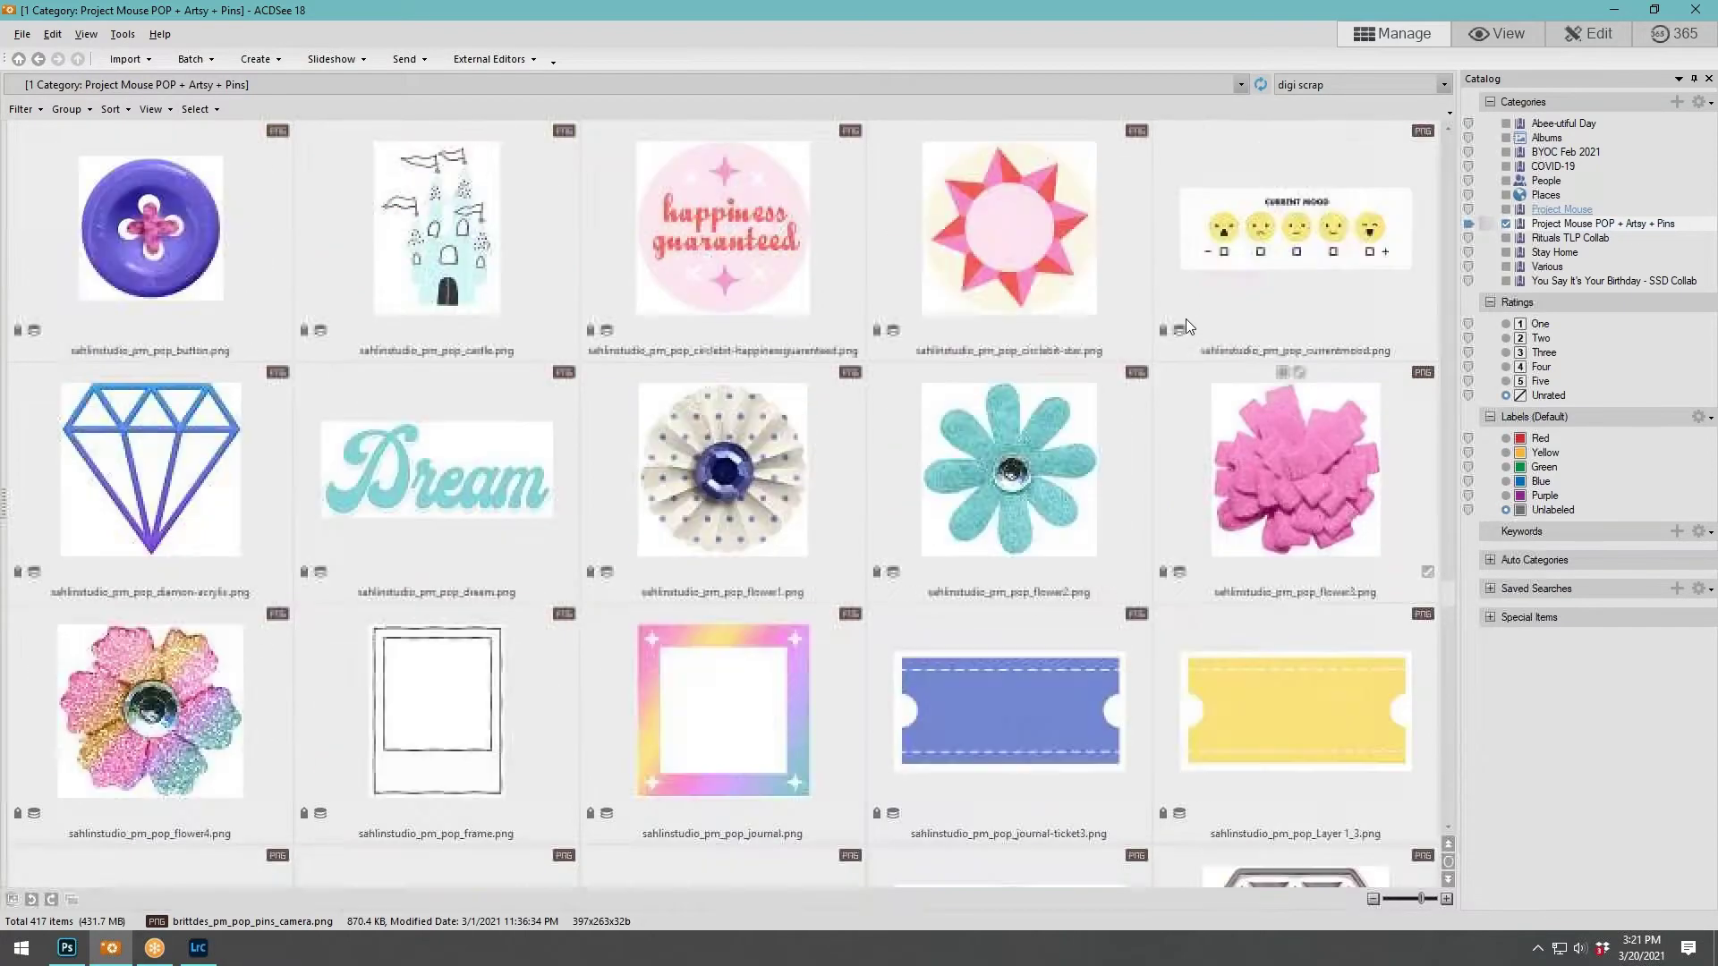
drag(1444, 587, 1435, 126)
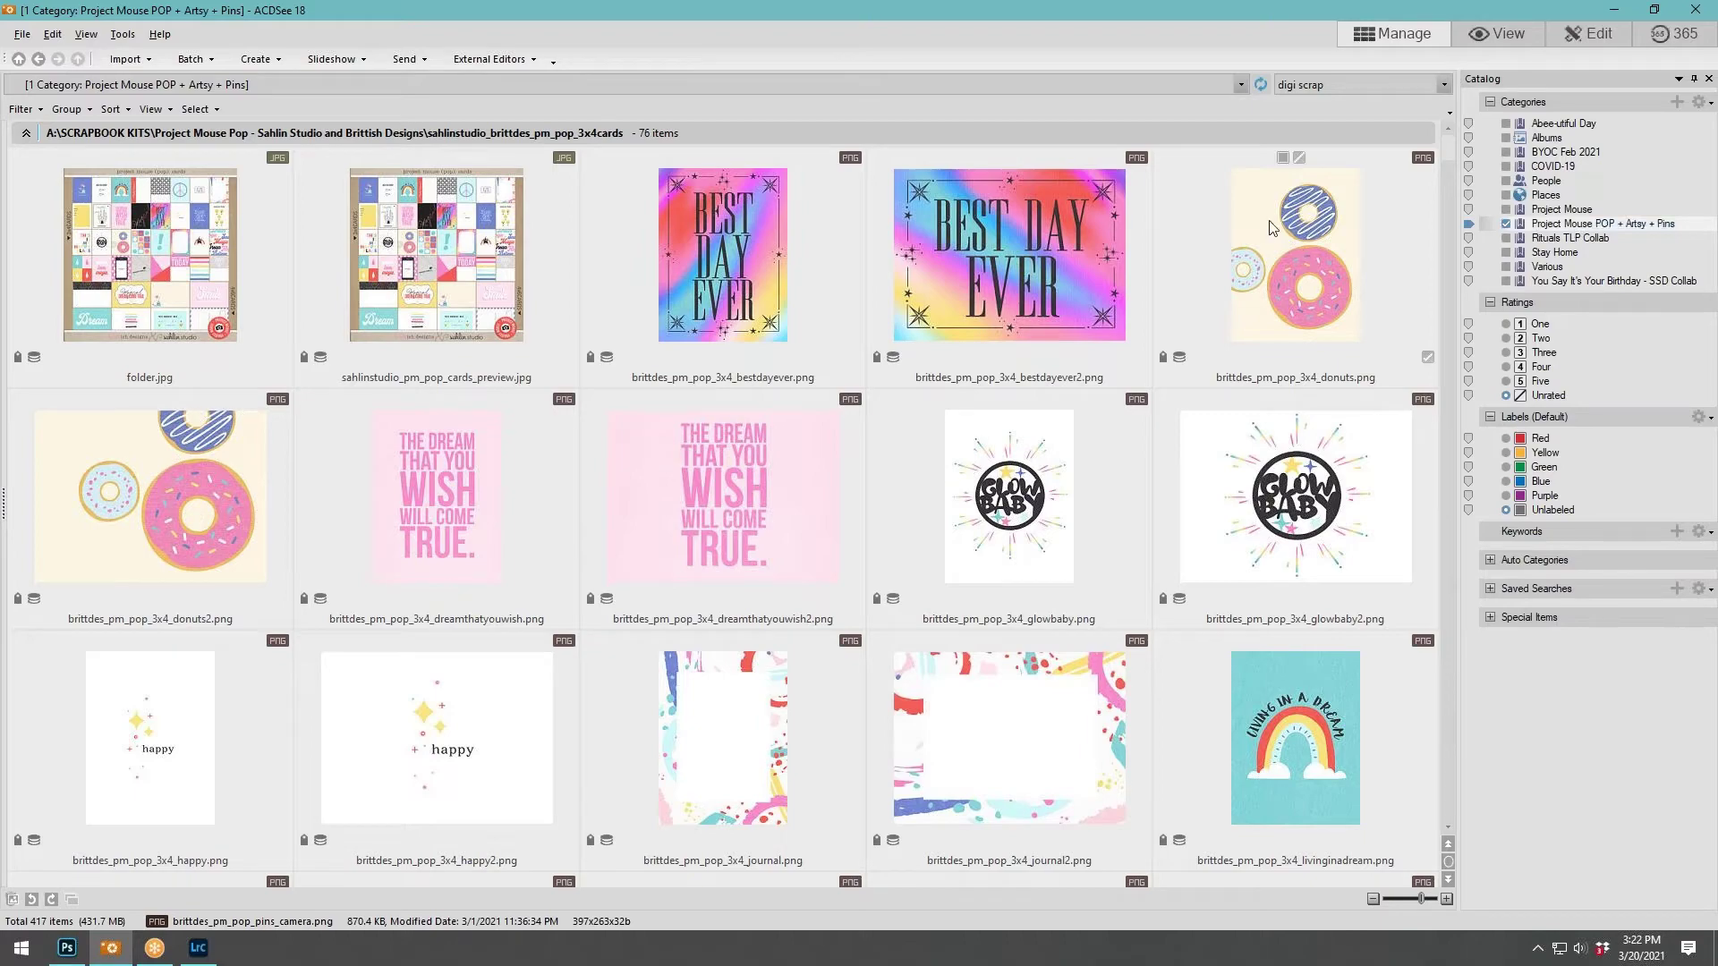
scroll(1027, 587, down, 10)
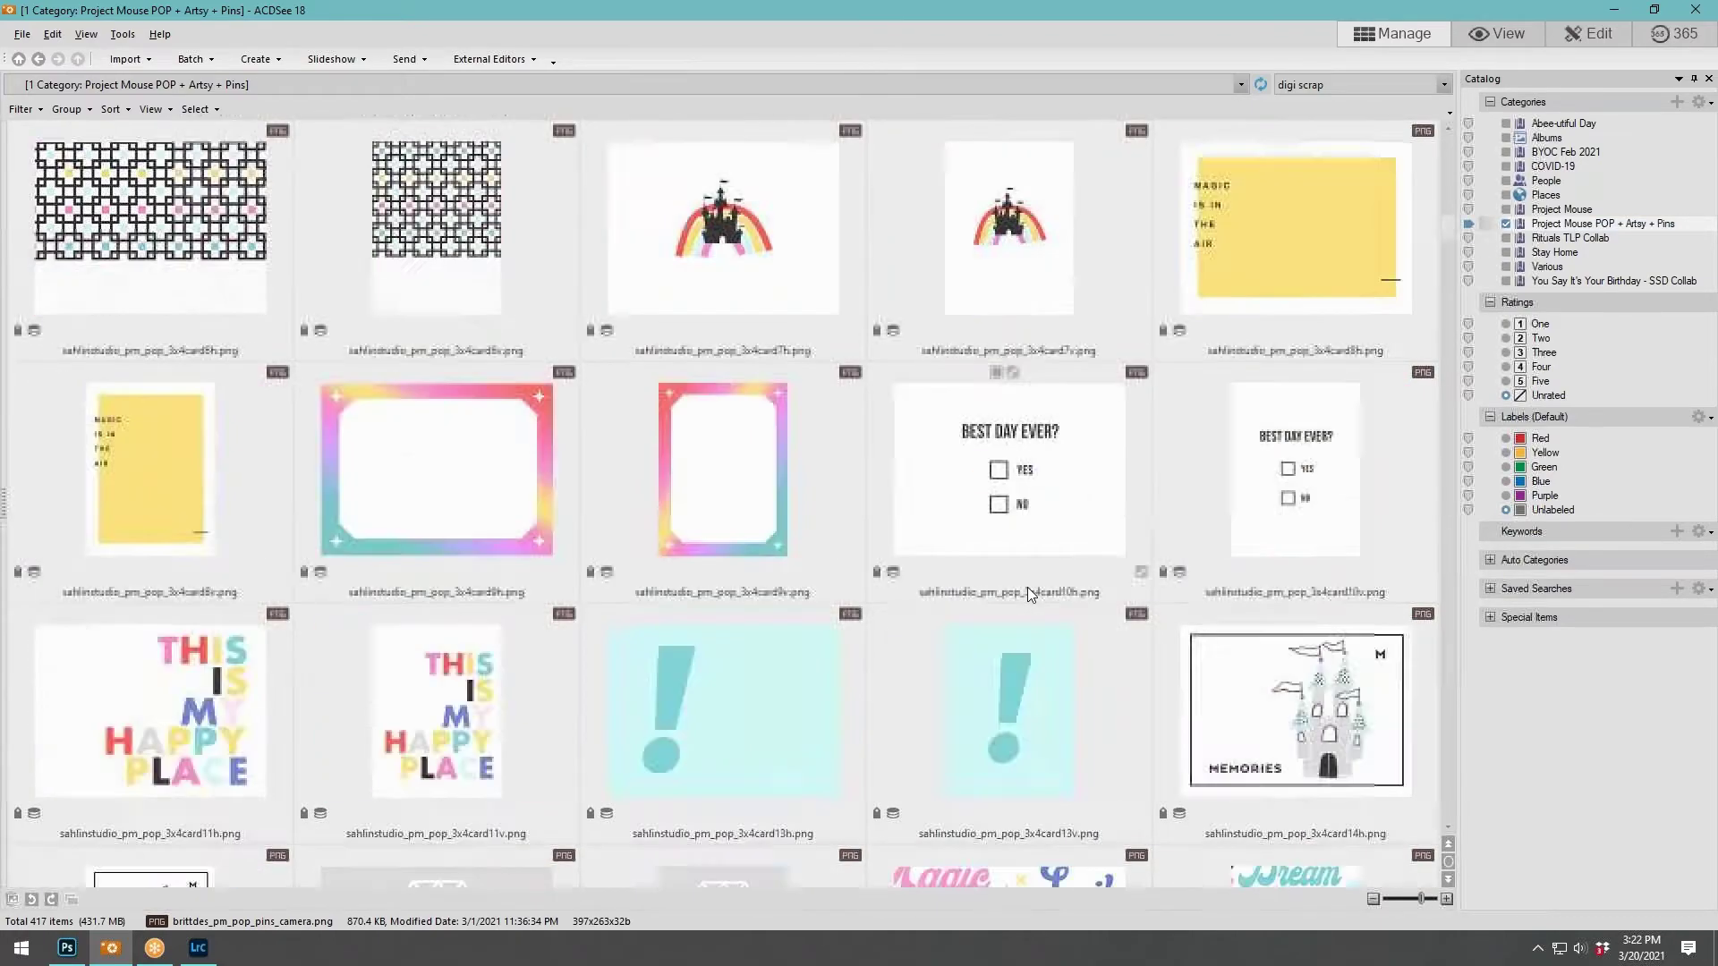
scroll(1027, 587, down, 10)
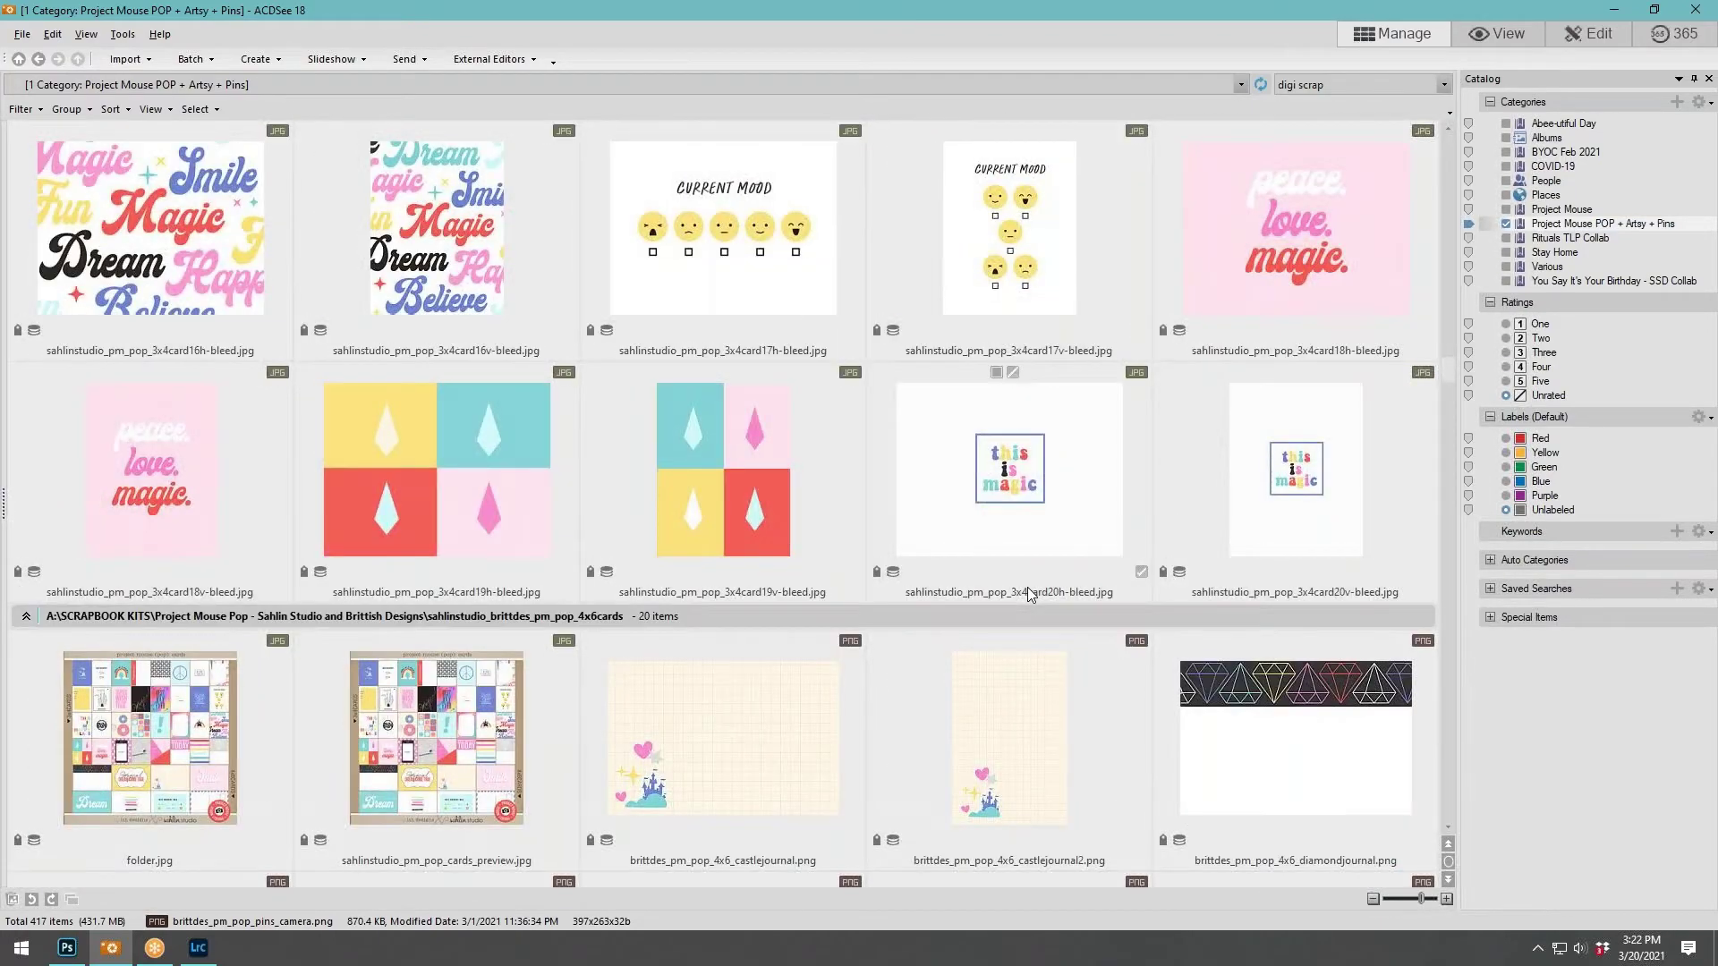
scroll(1027, 587, down, 15)
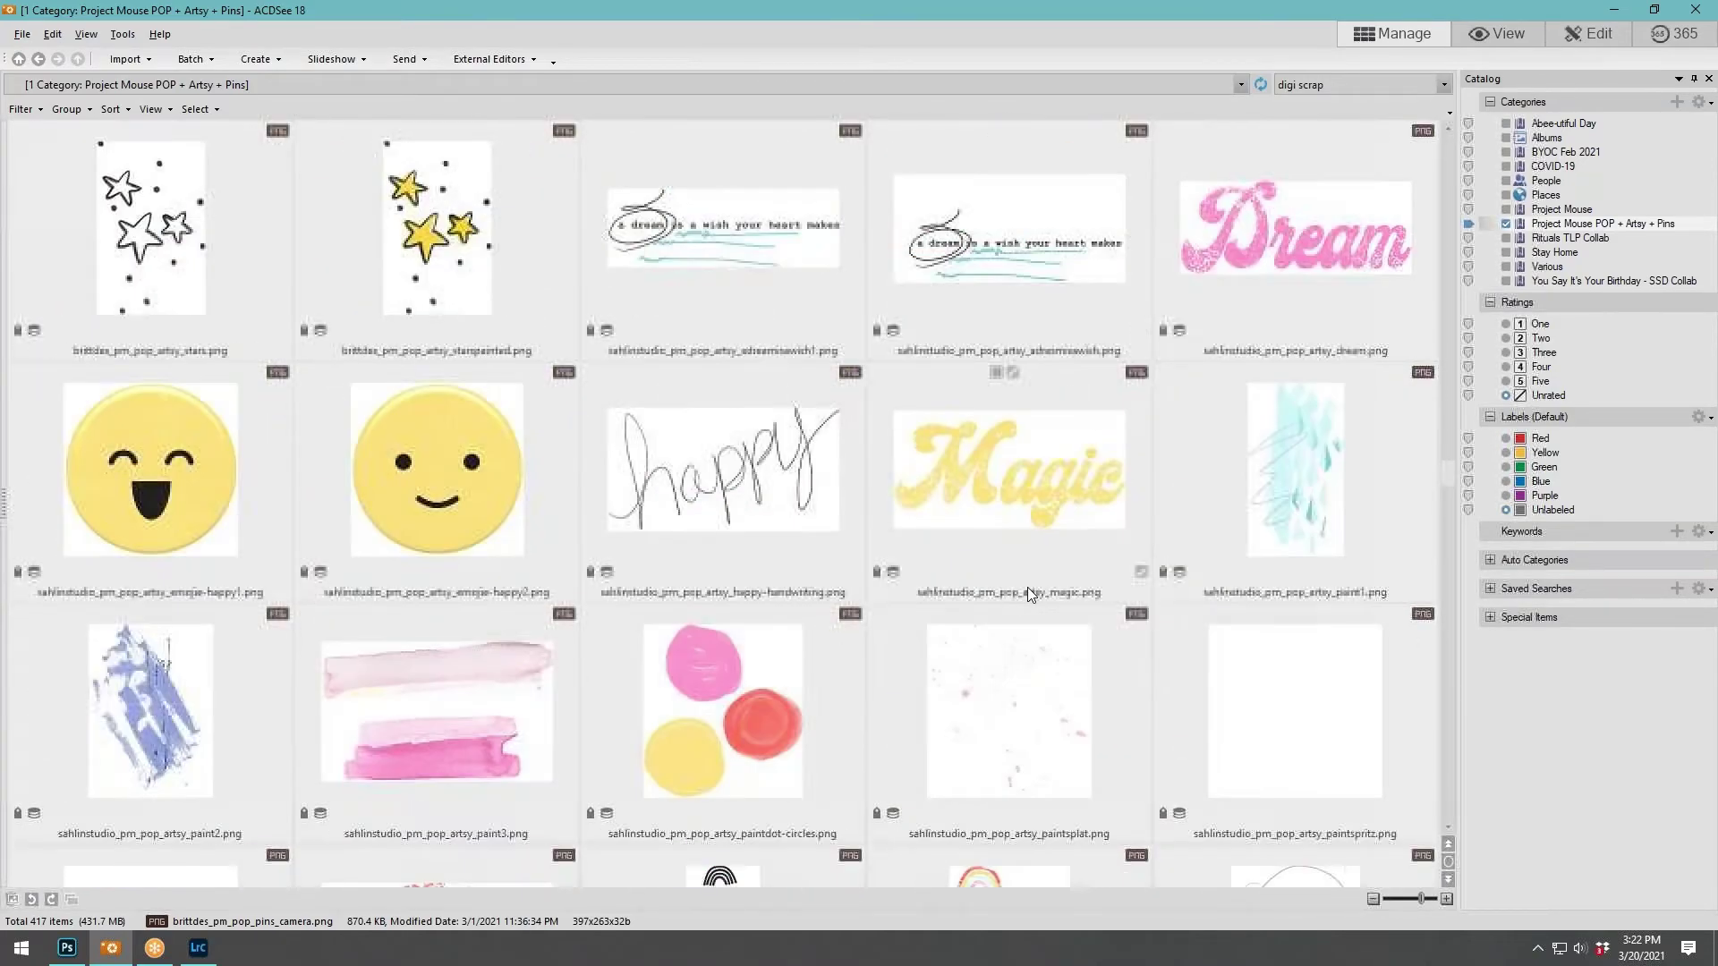
scroll(1027, 586, down, 15)
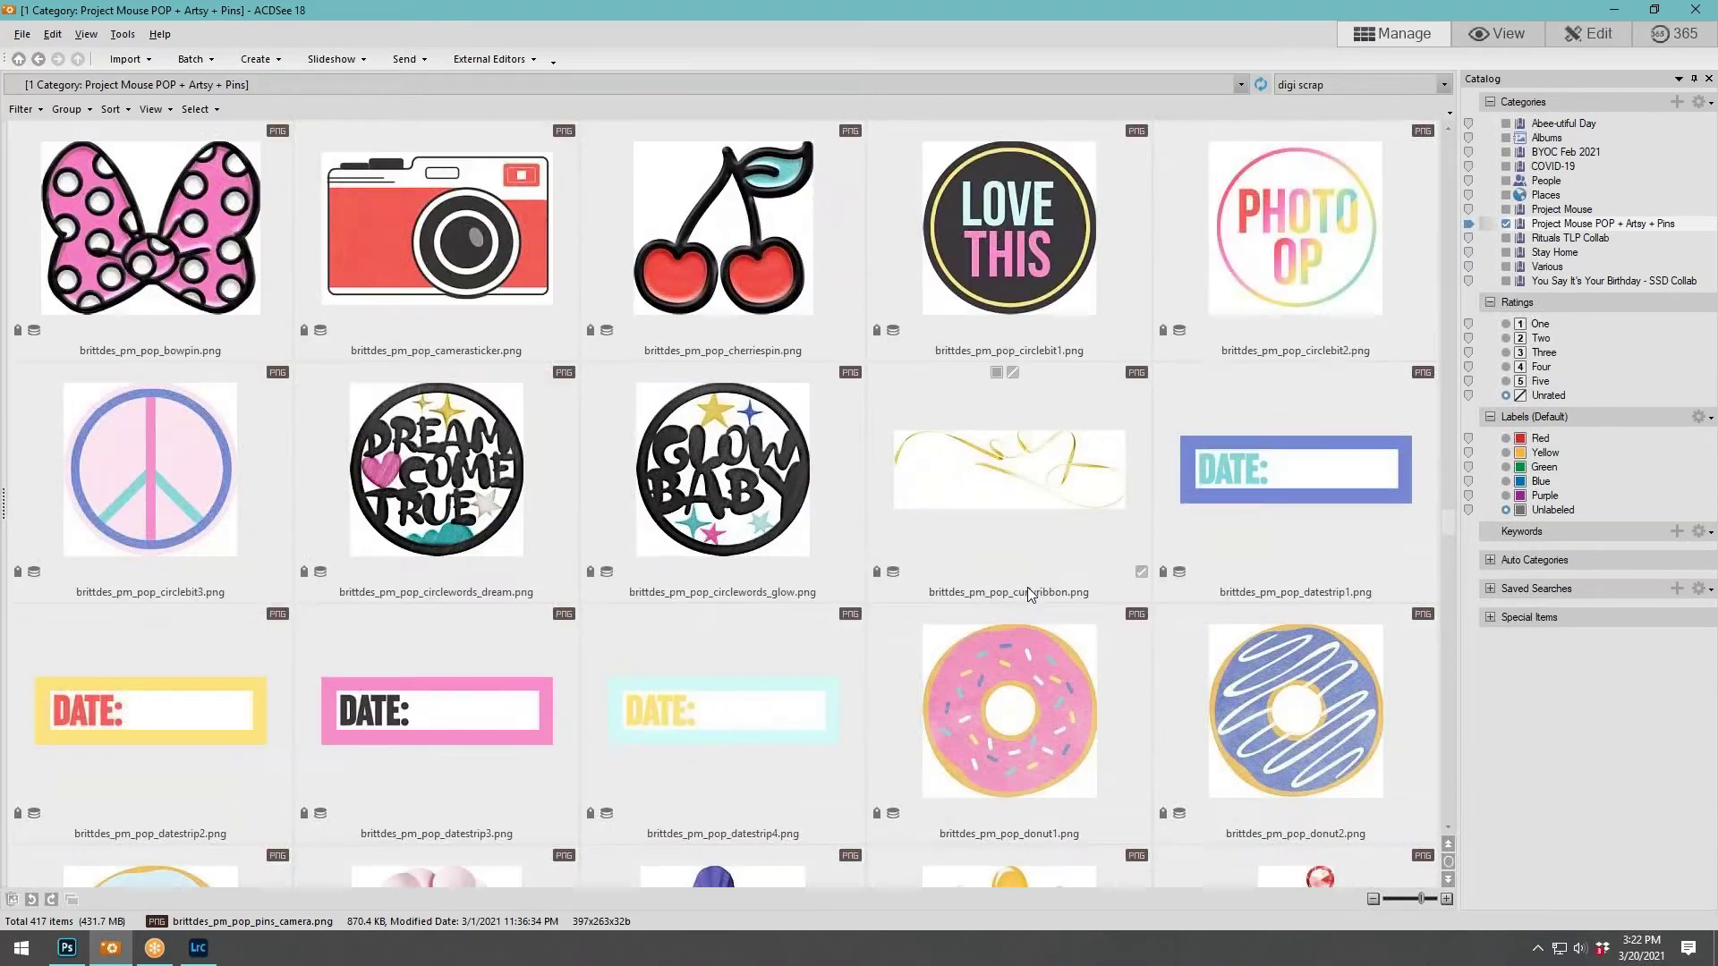
scroll(1027, 587, down, 15)
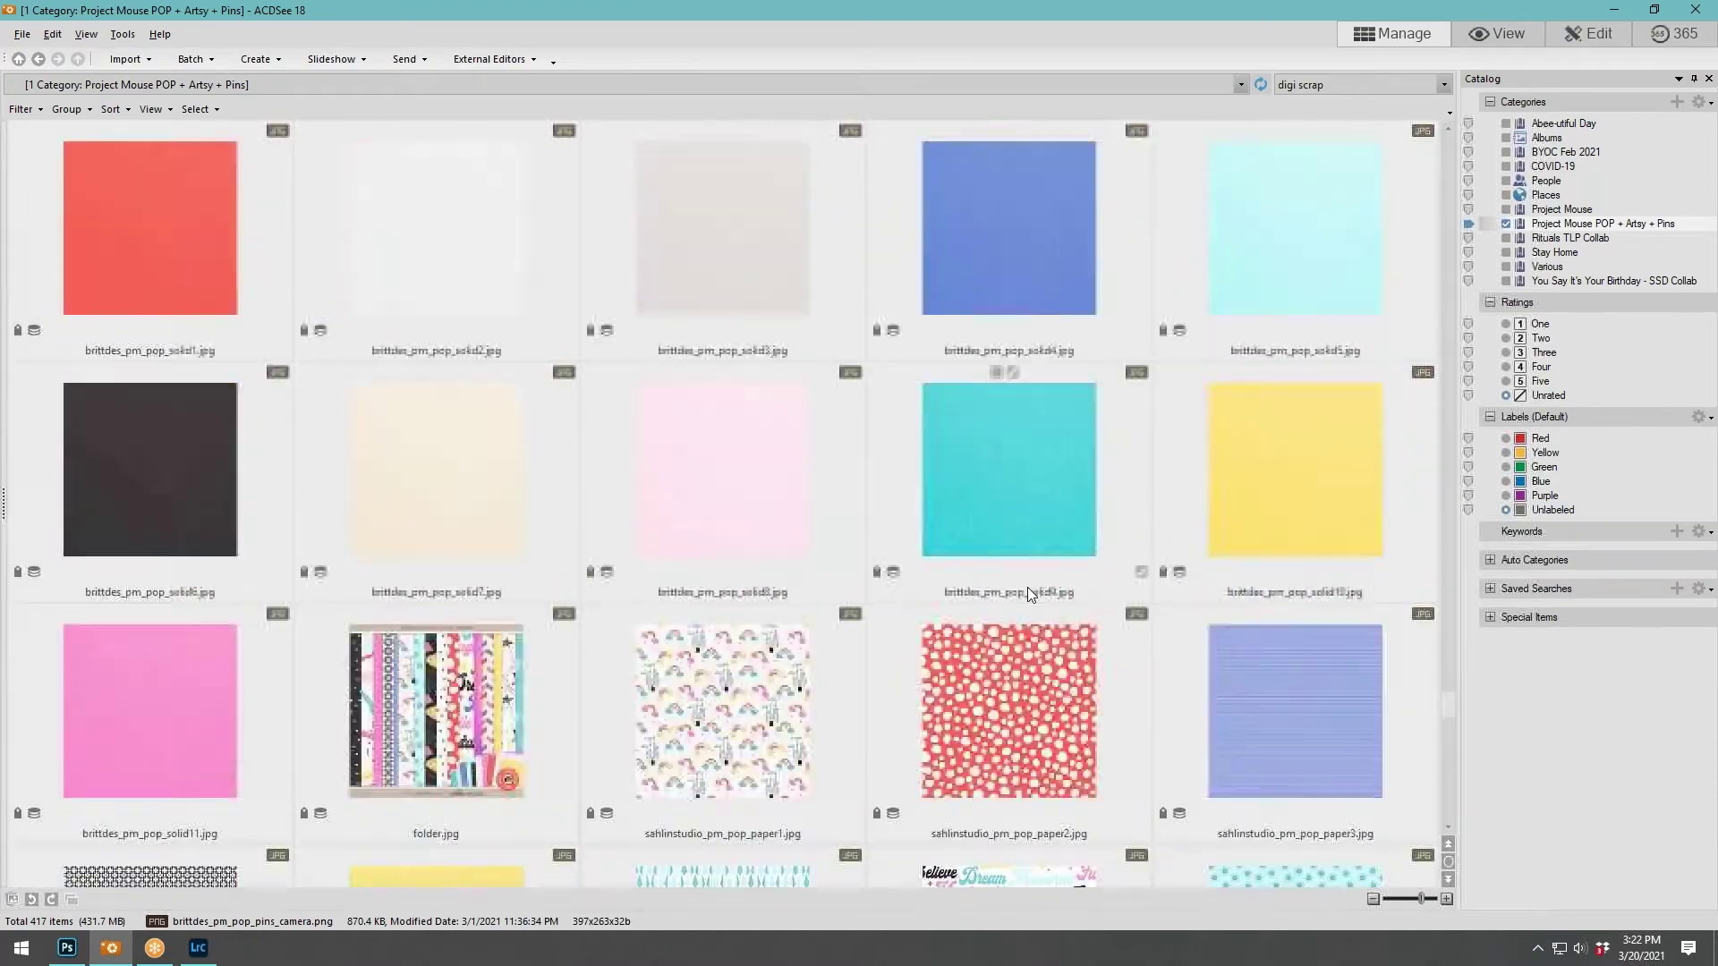
Show the Project Mouse category and look through its kits down to the Project Mouse Adventure word strips.
click(1564, 209)
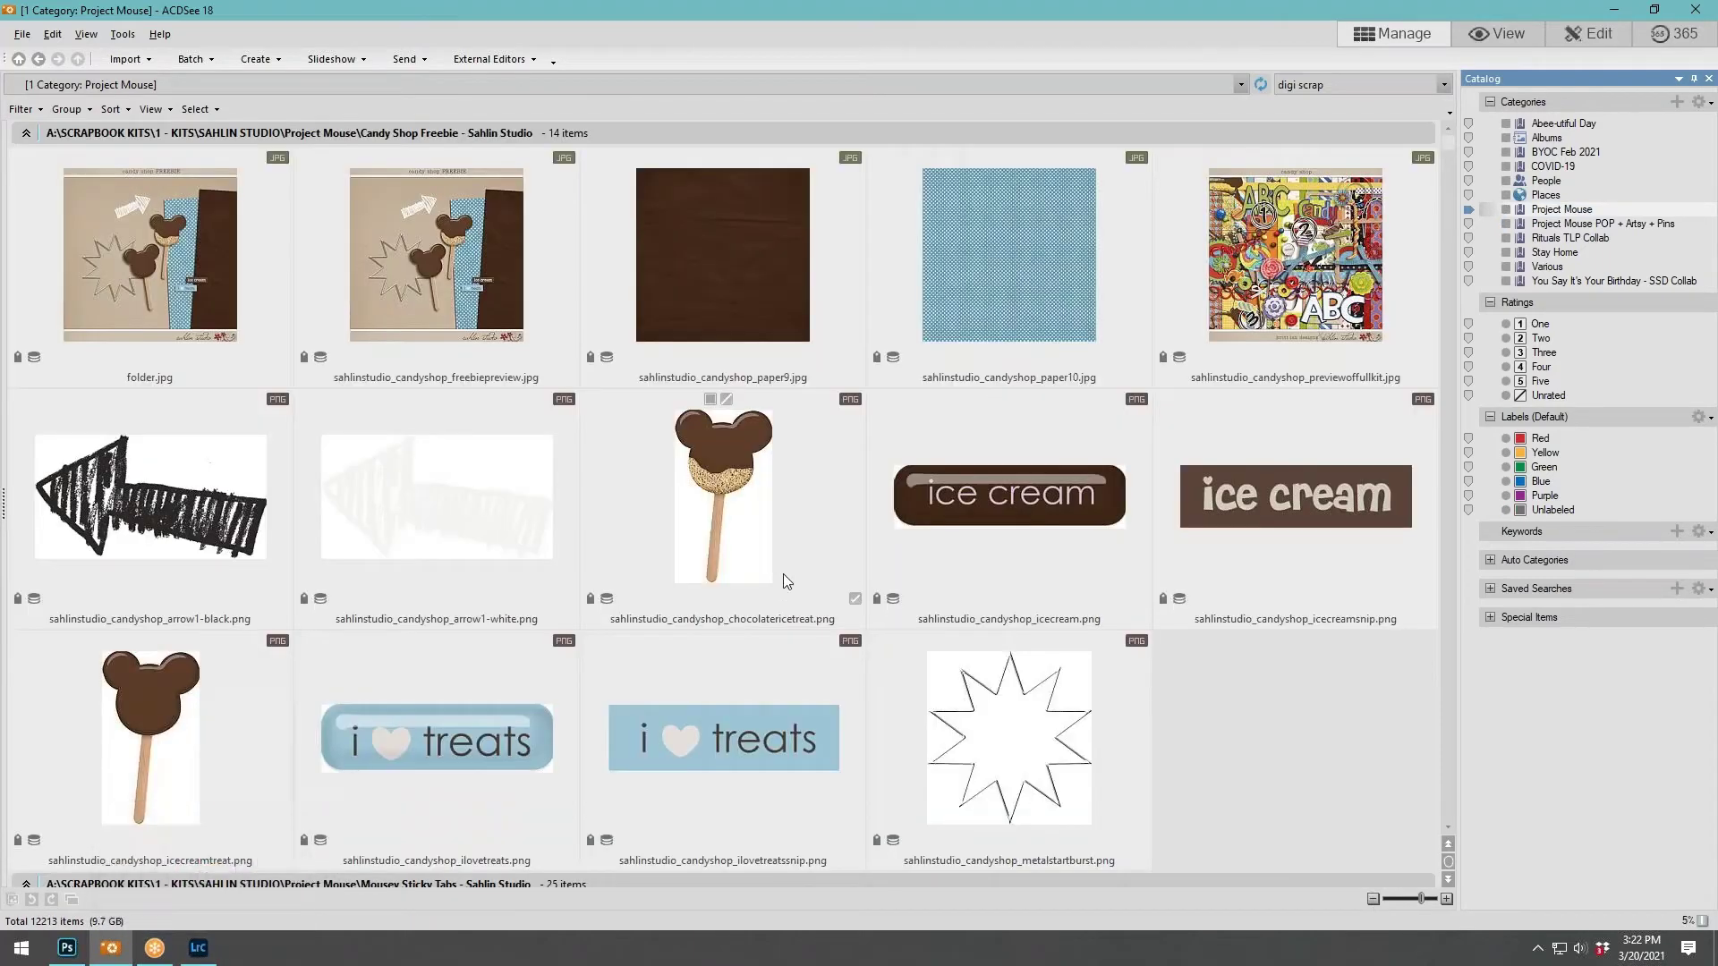
scroll(927, 595, down, 5)
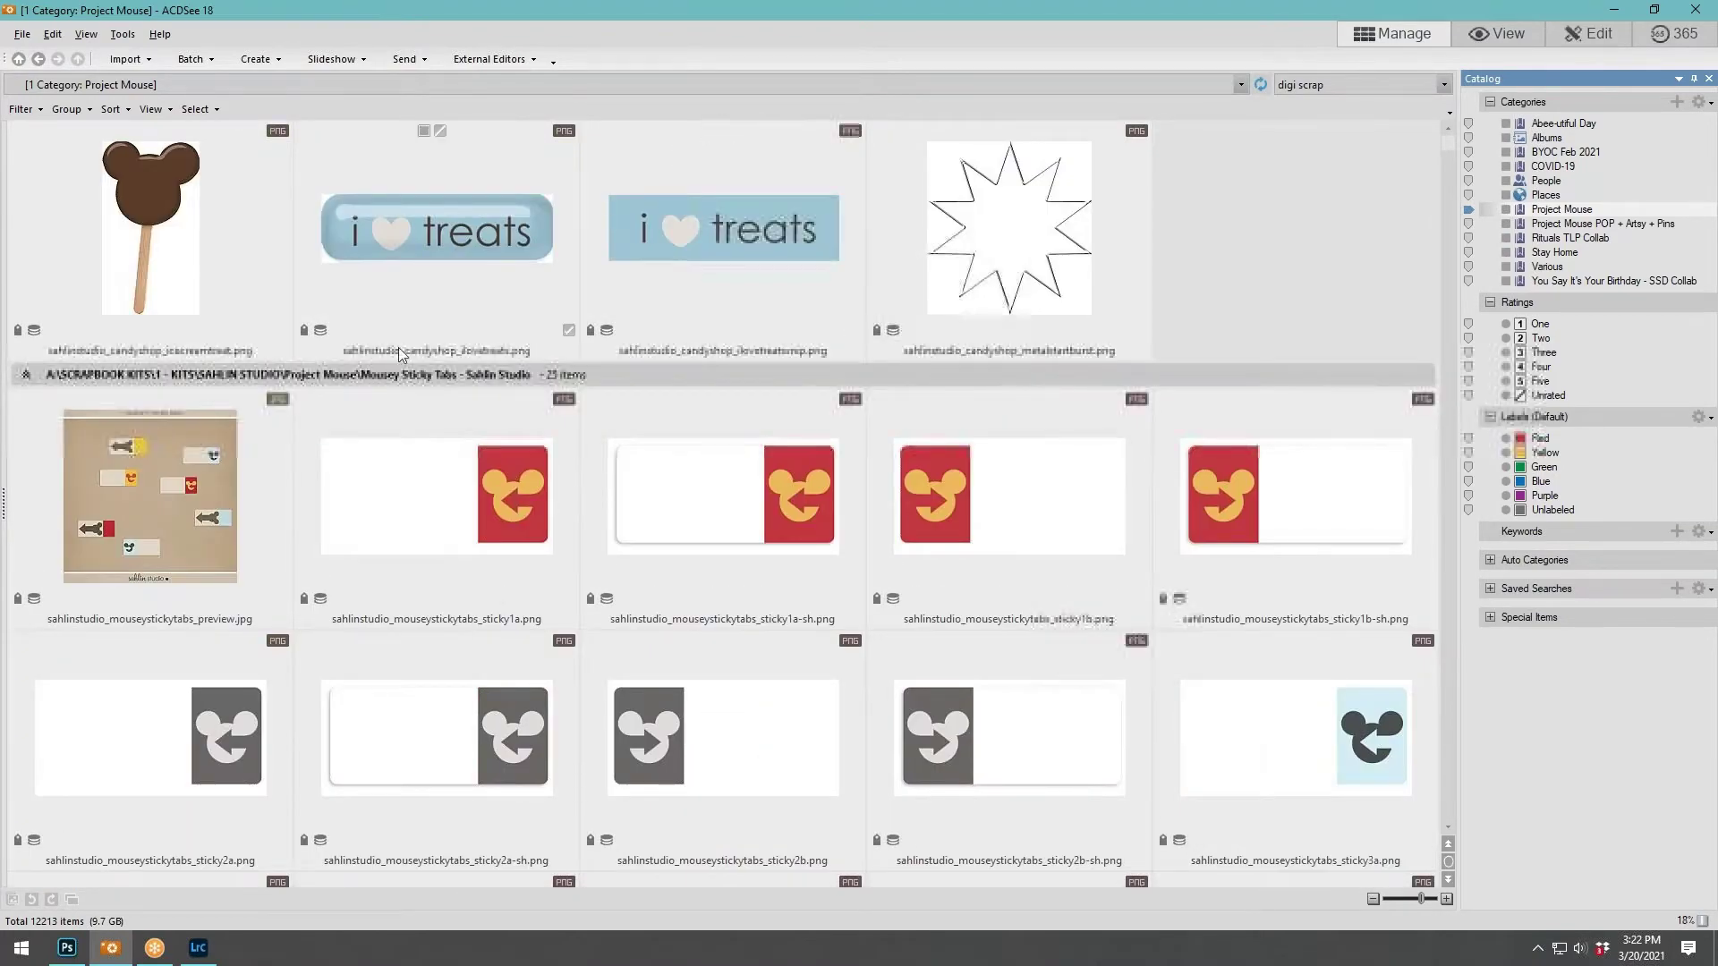
scroll(766, 642, down, 18)
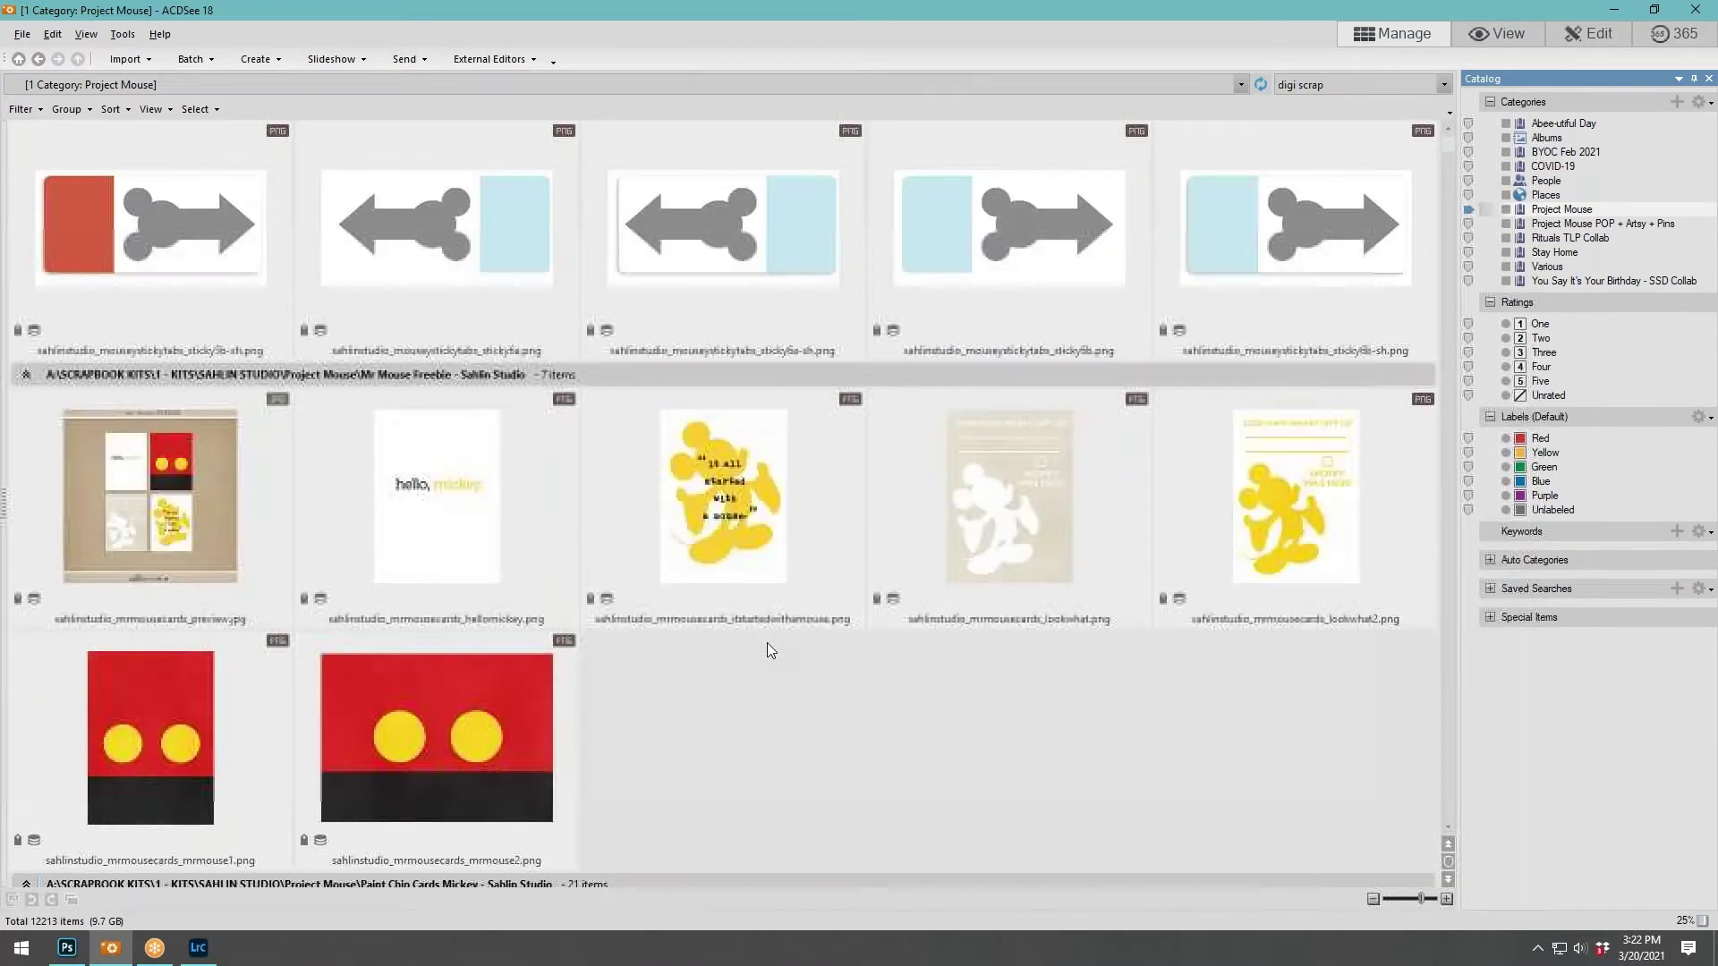
scroll(769, 650, down, 15)
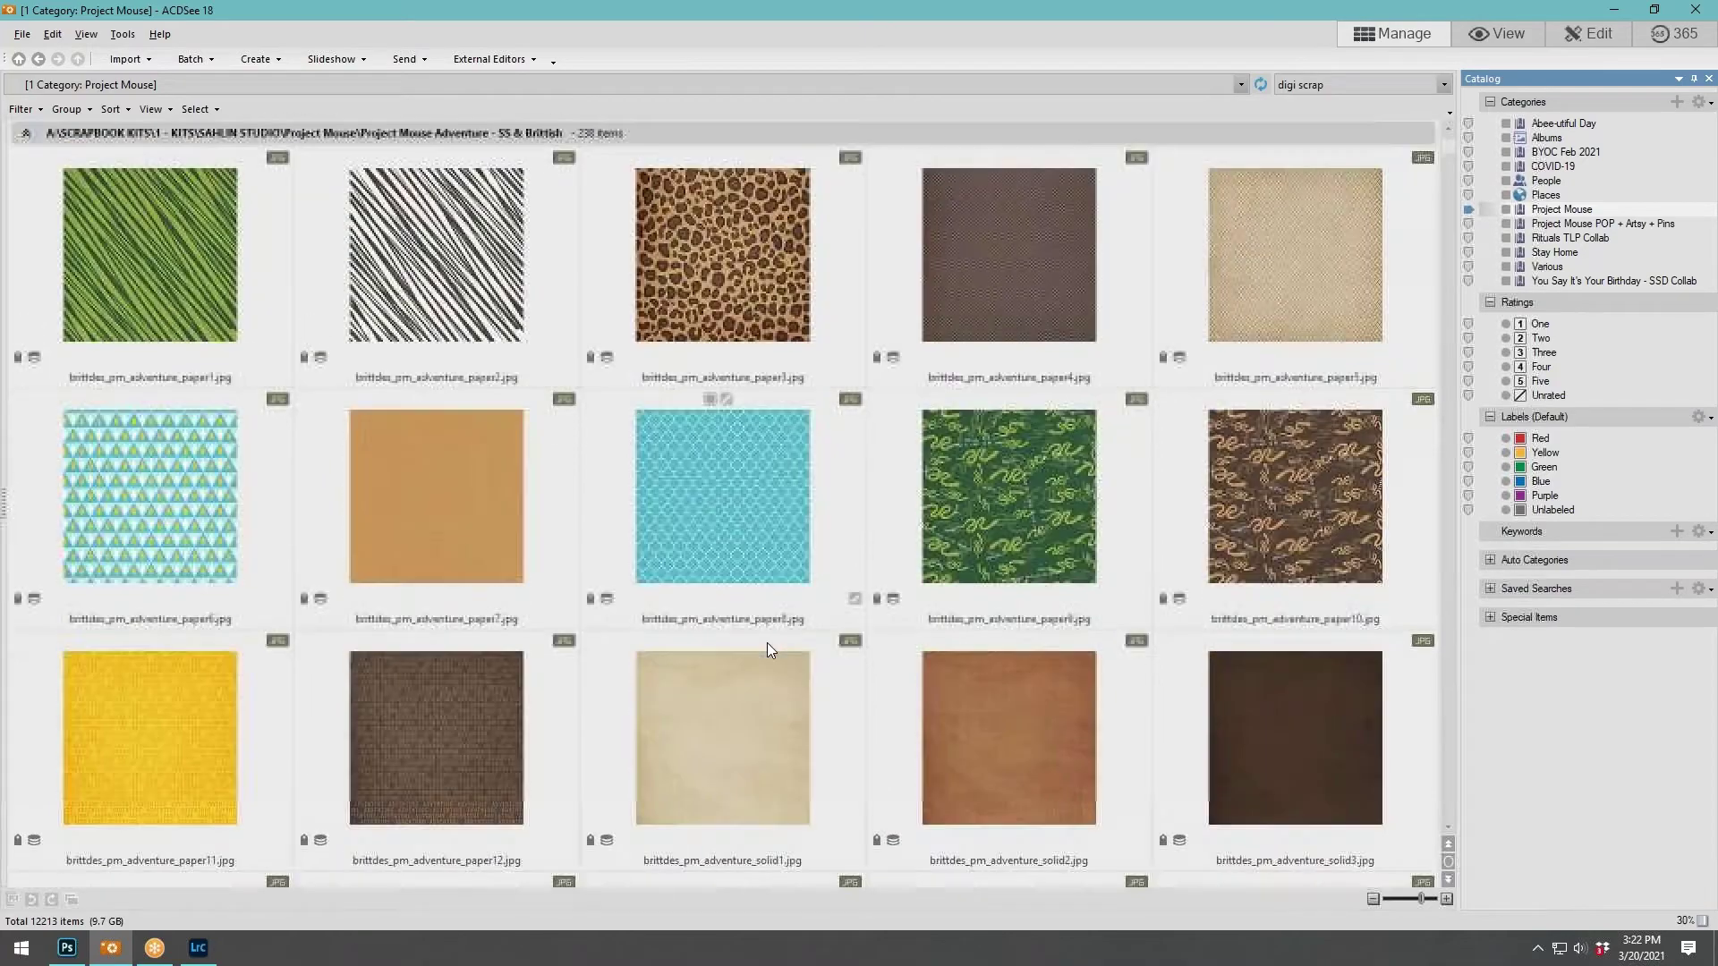
scroll(770, 650, down, 8)
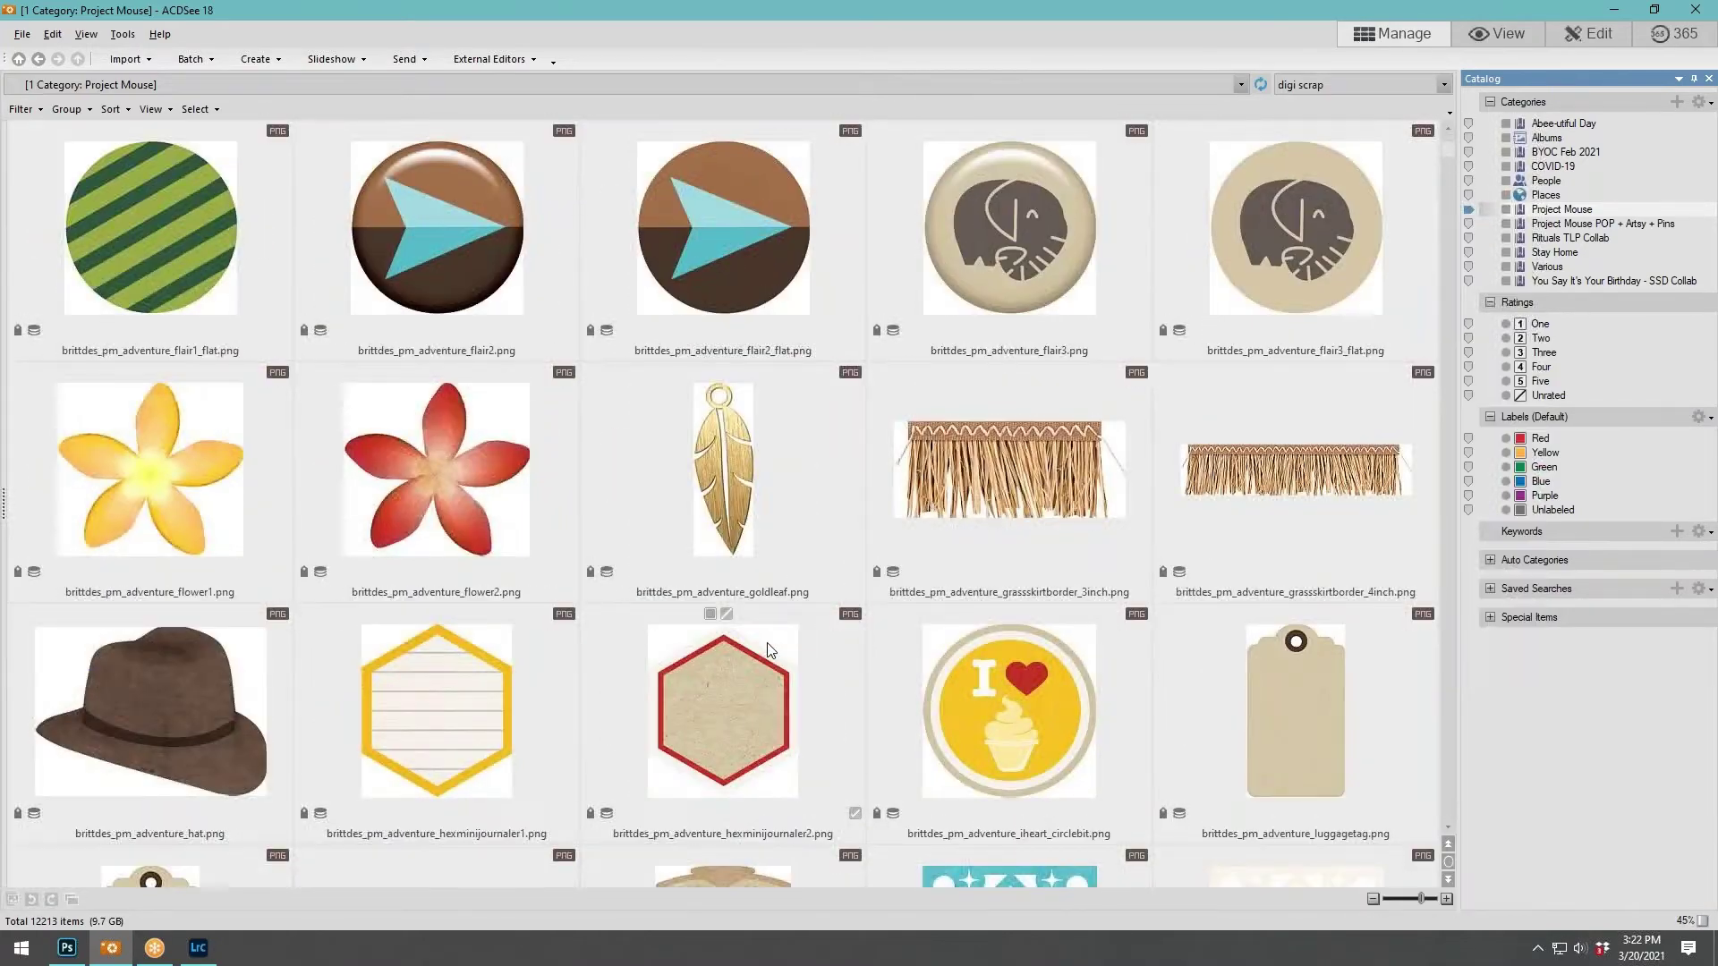
scroll(768, 646, down, 5)
scroll(768, 646, down, 6)
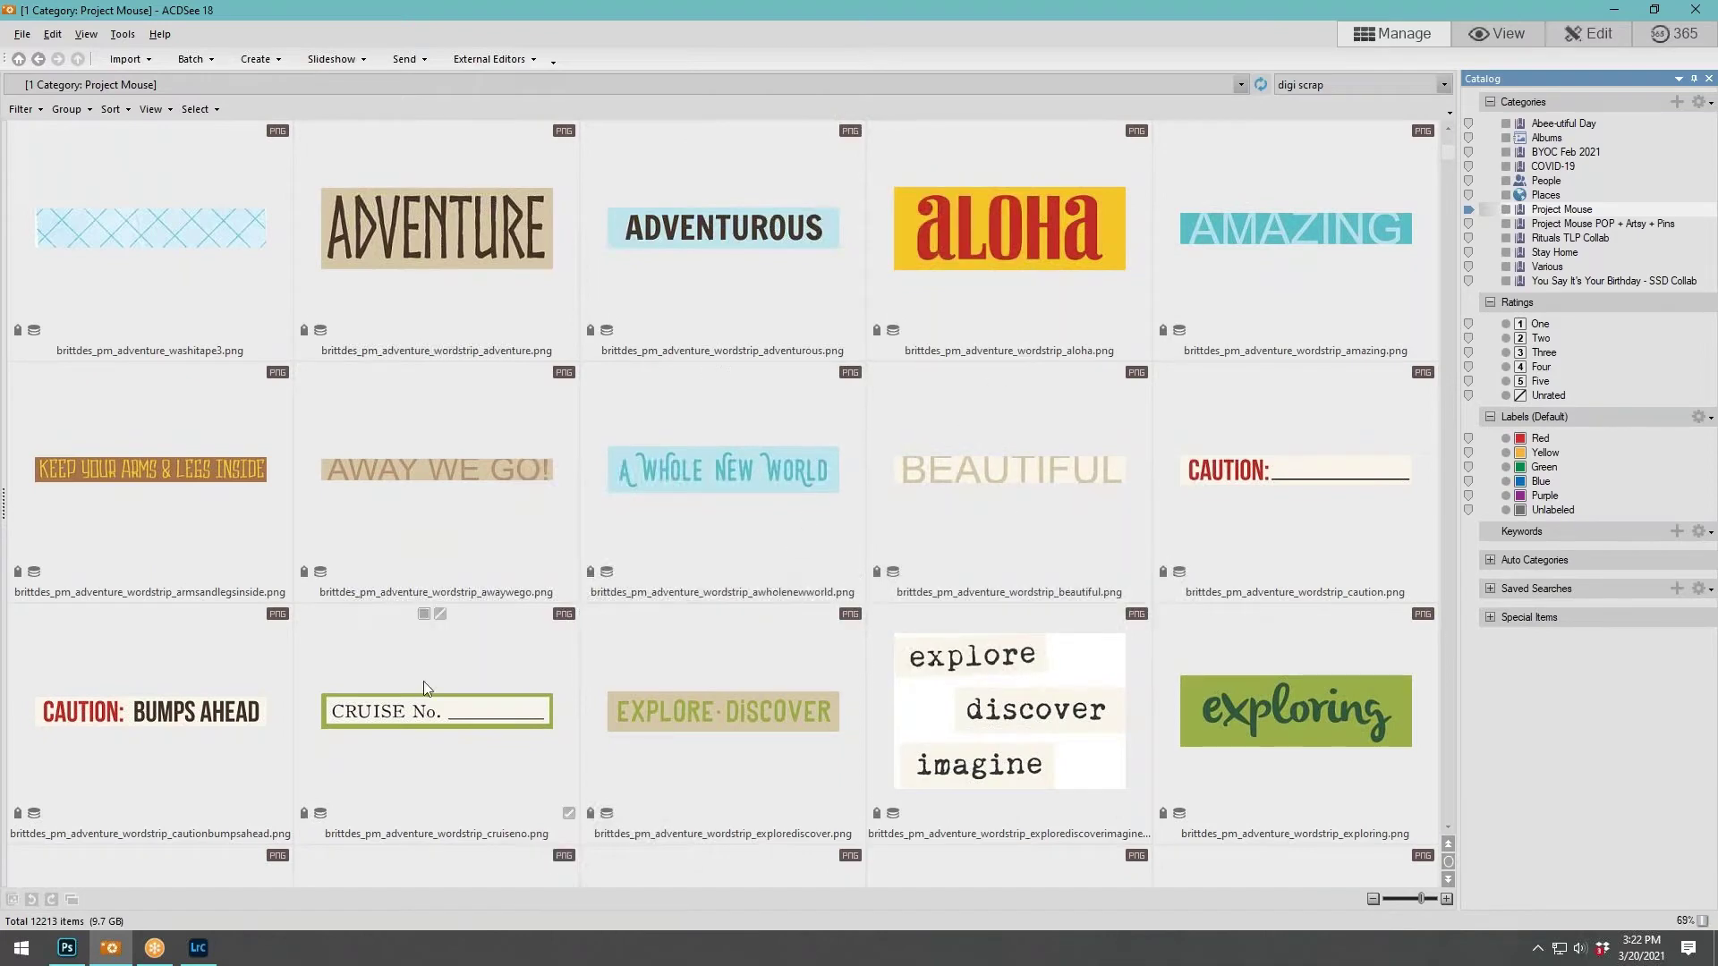
Switch to Lightroom Classic and examine the list of designer folders under 1 - KITS down to Sahlin Studio.
mouse_move(198, 944)
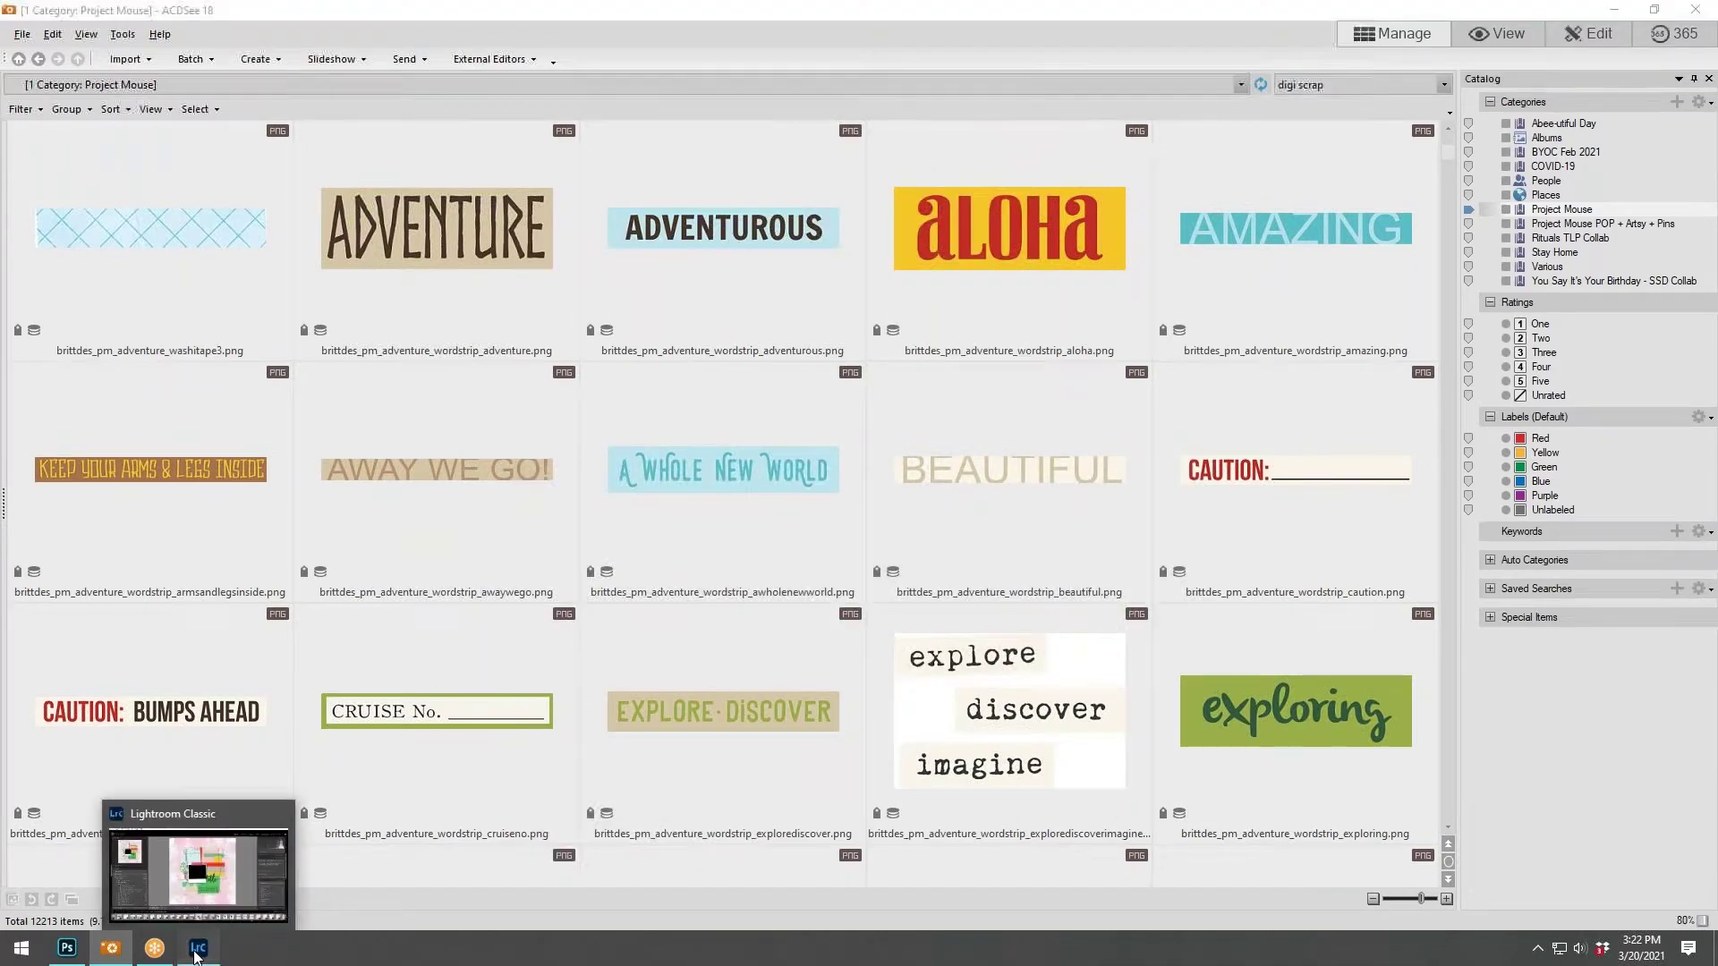
click(207, 898)
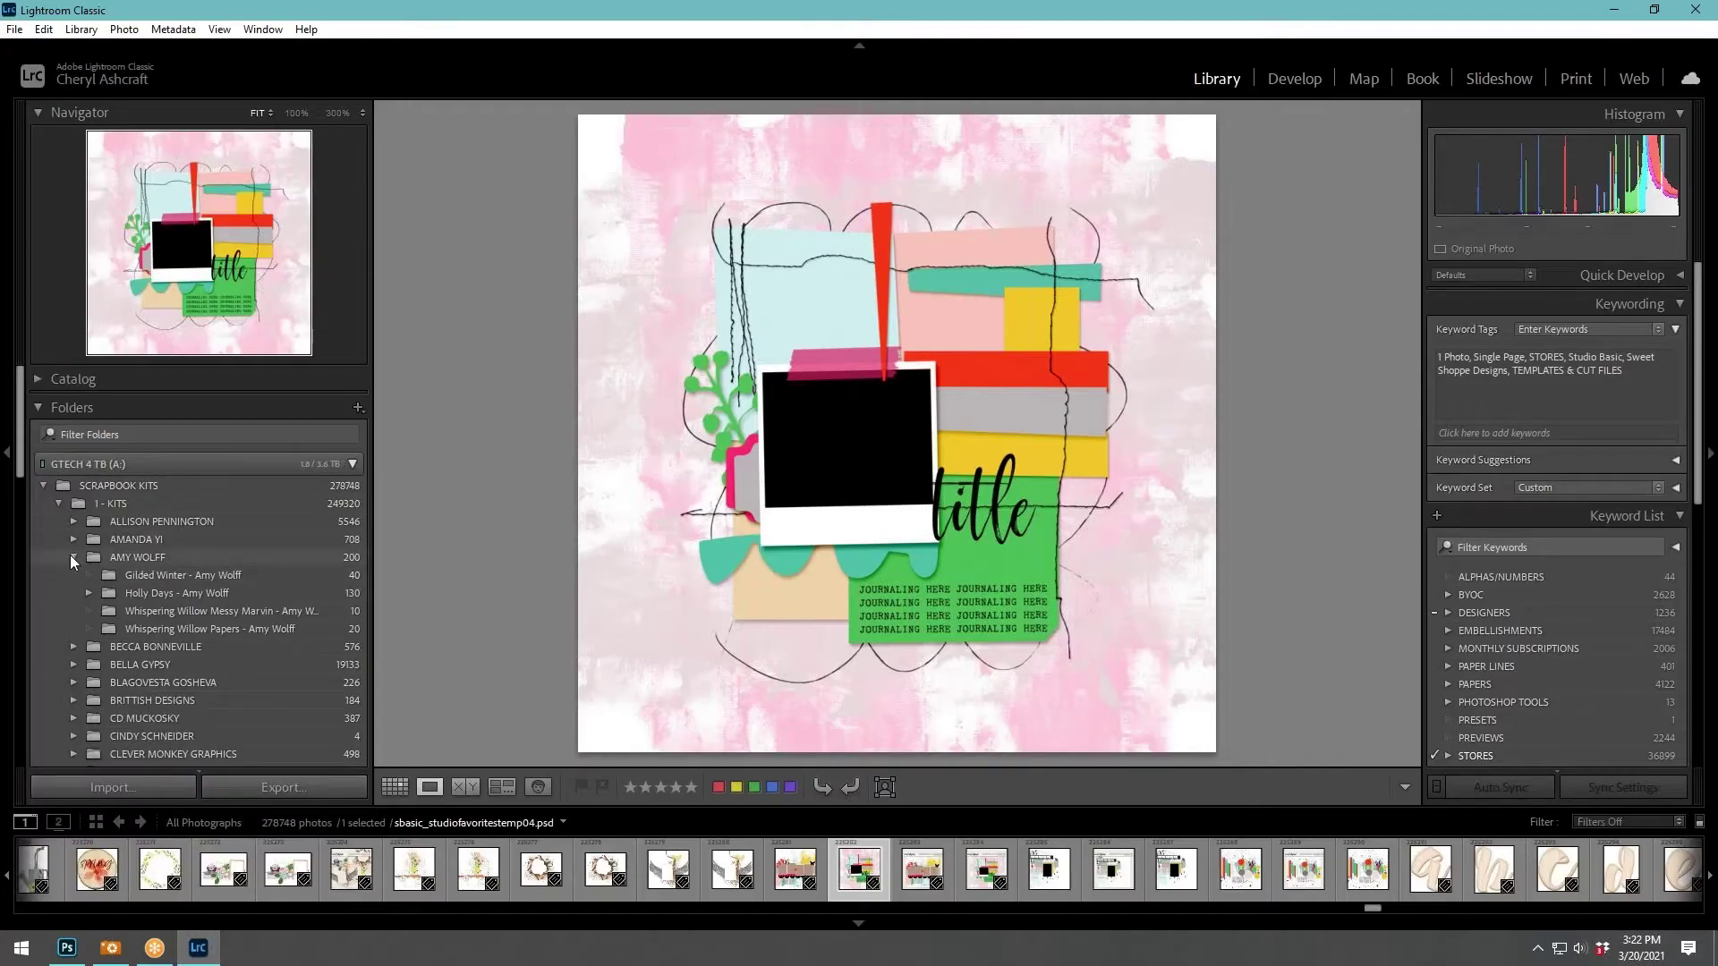
scroll(103, 540, down, 6)
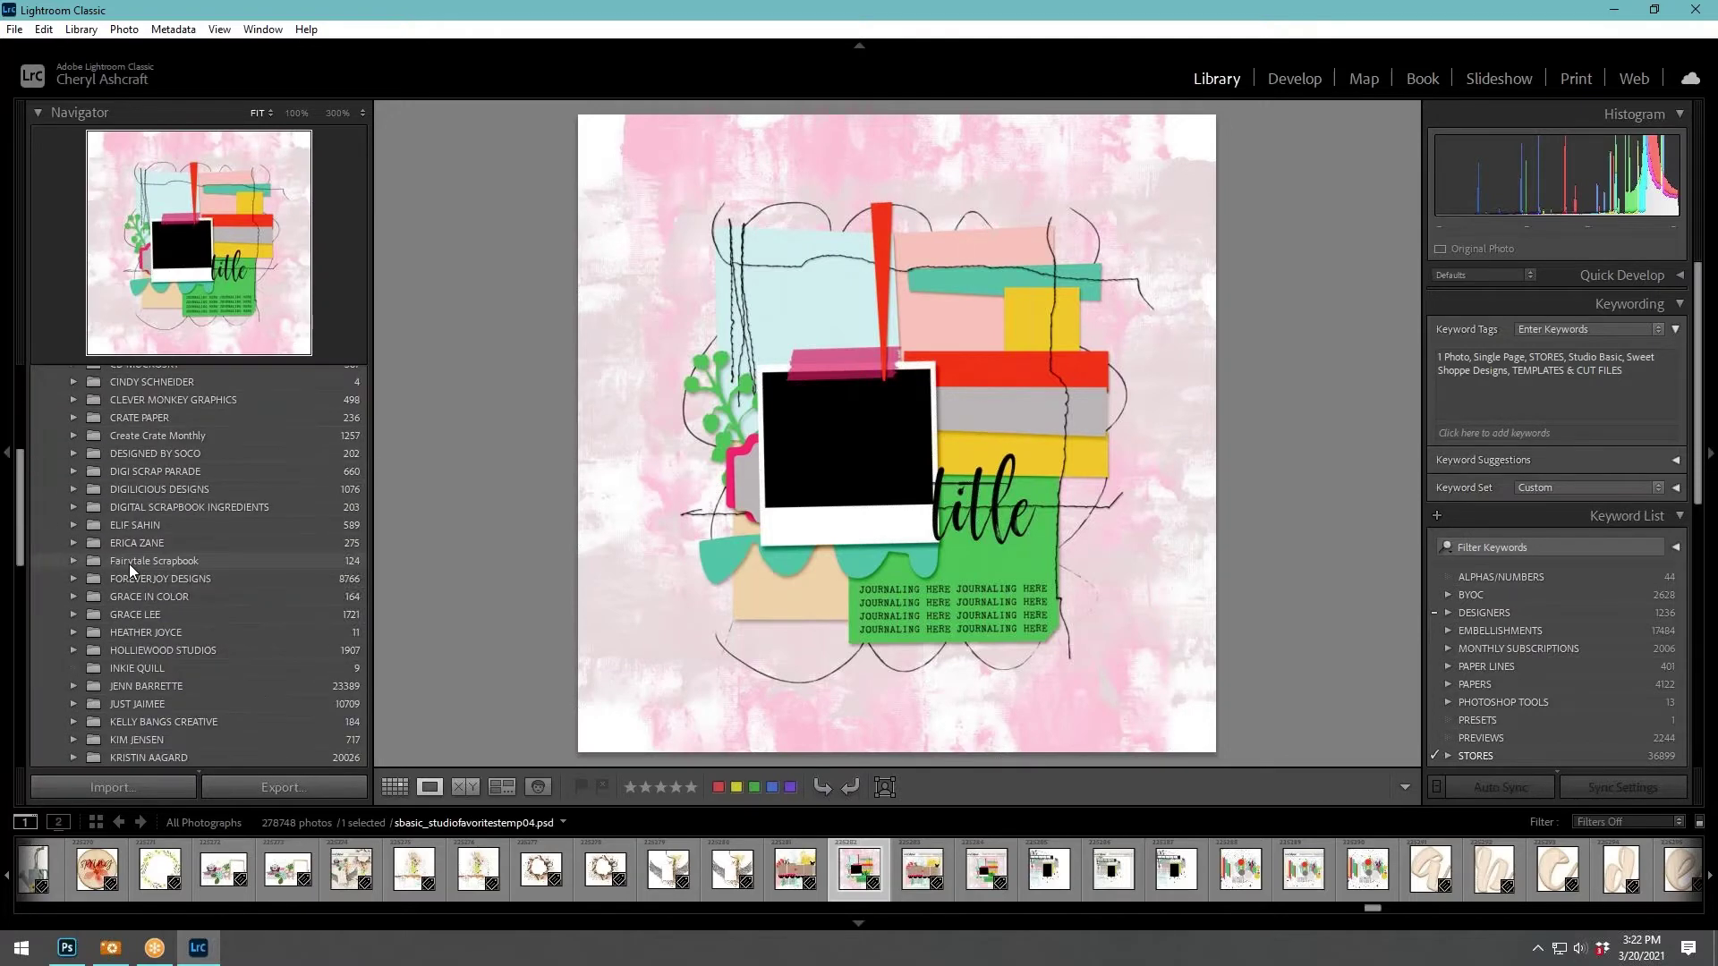
scroll(129, 564, down, 5)
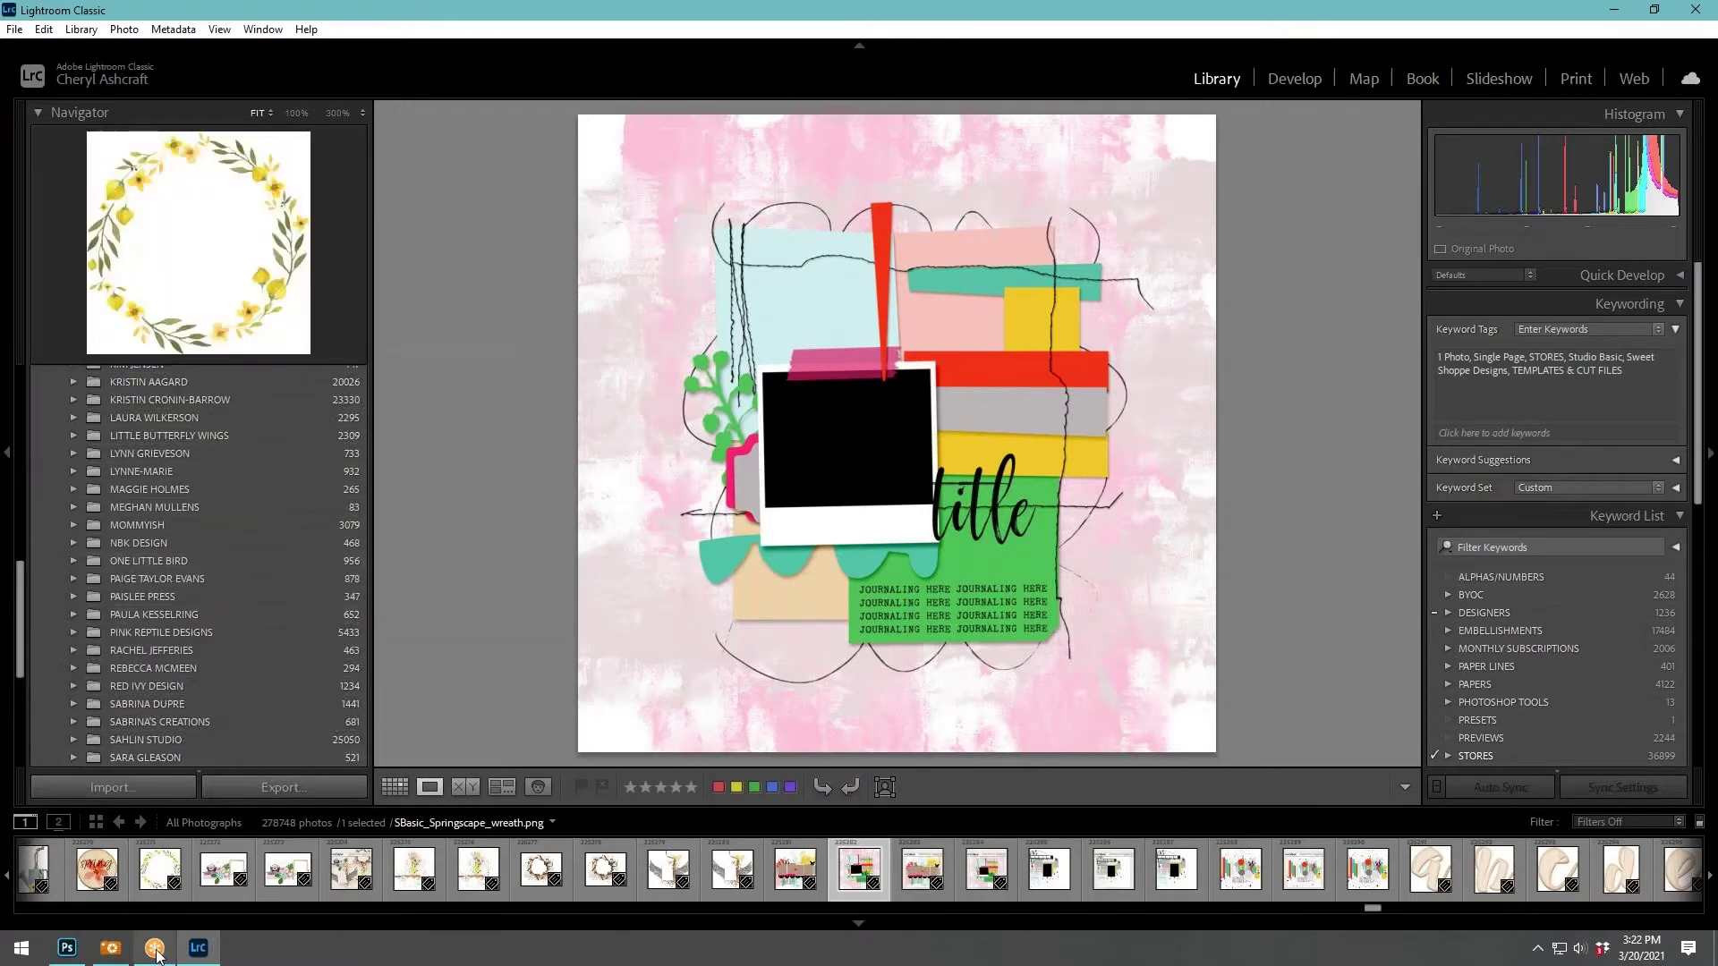
Switch to ACDSee and view the Candy Shop freebie preview and the full kit preview from the start of the Project Mouse category.
mouse_move(160, 954)
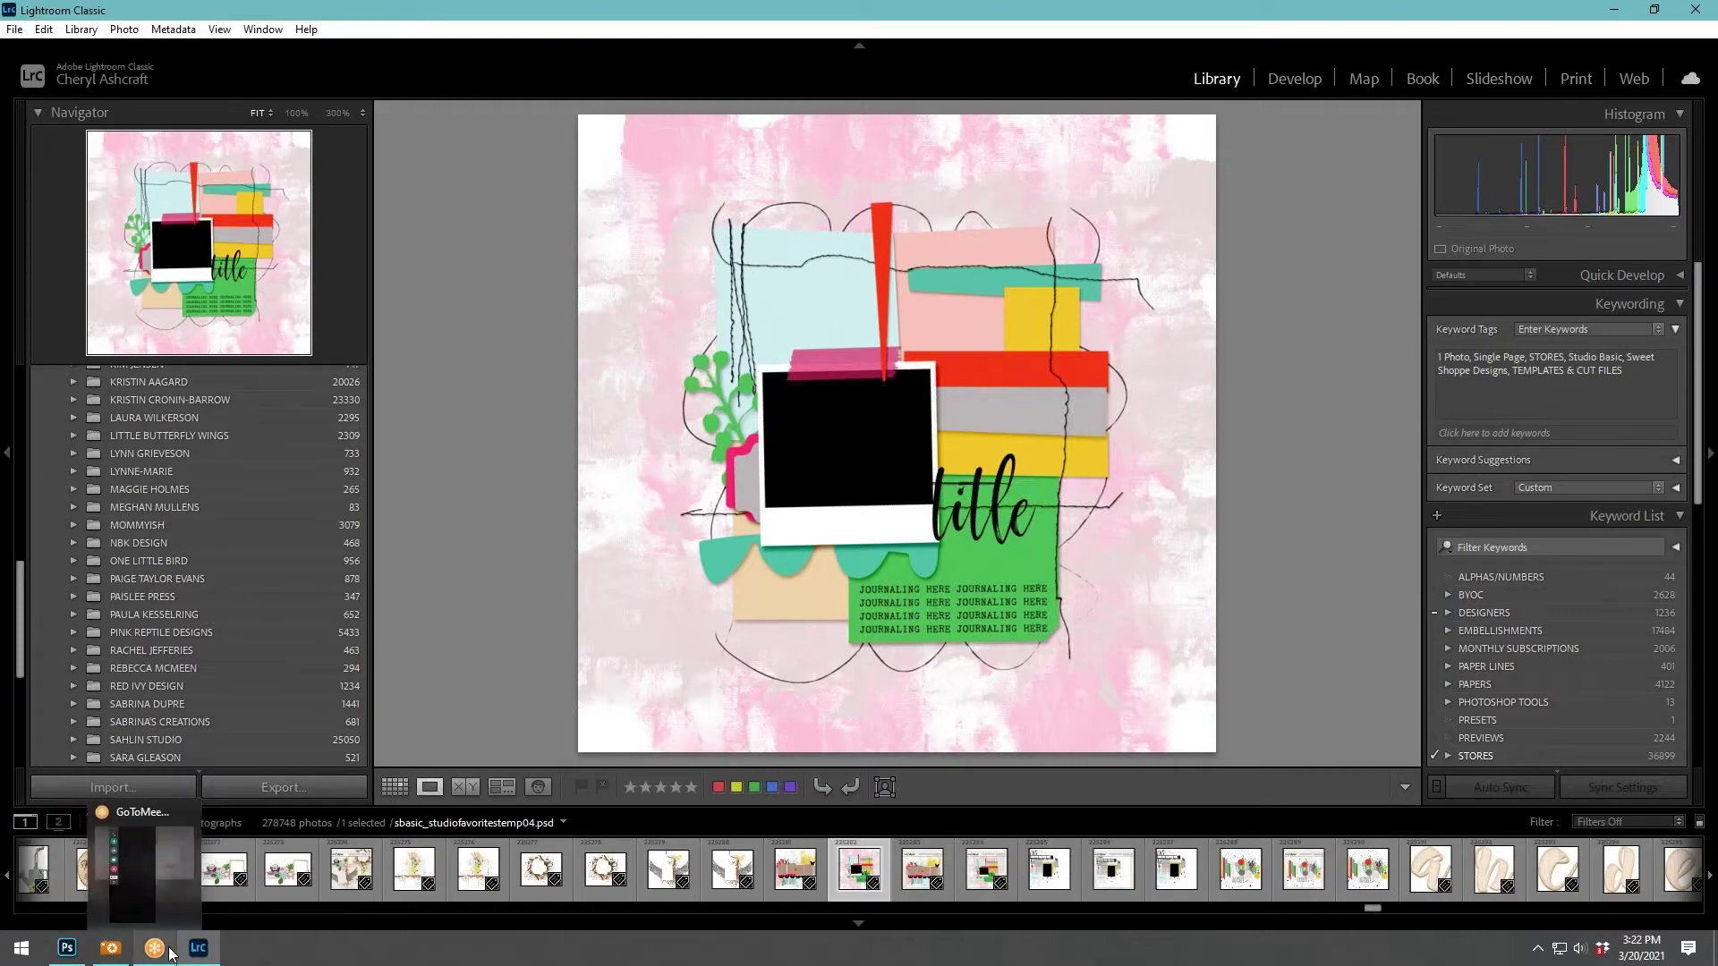
click(110, 947)
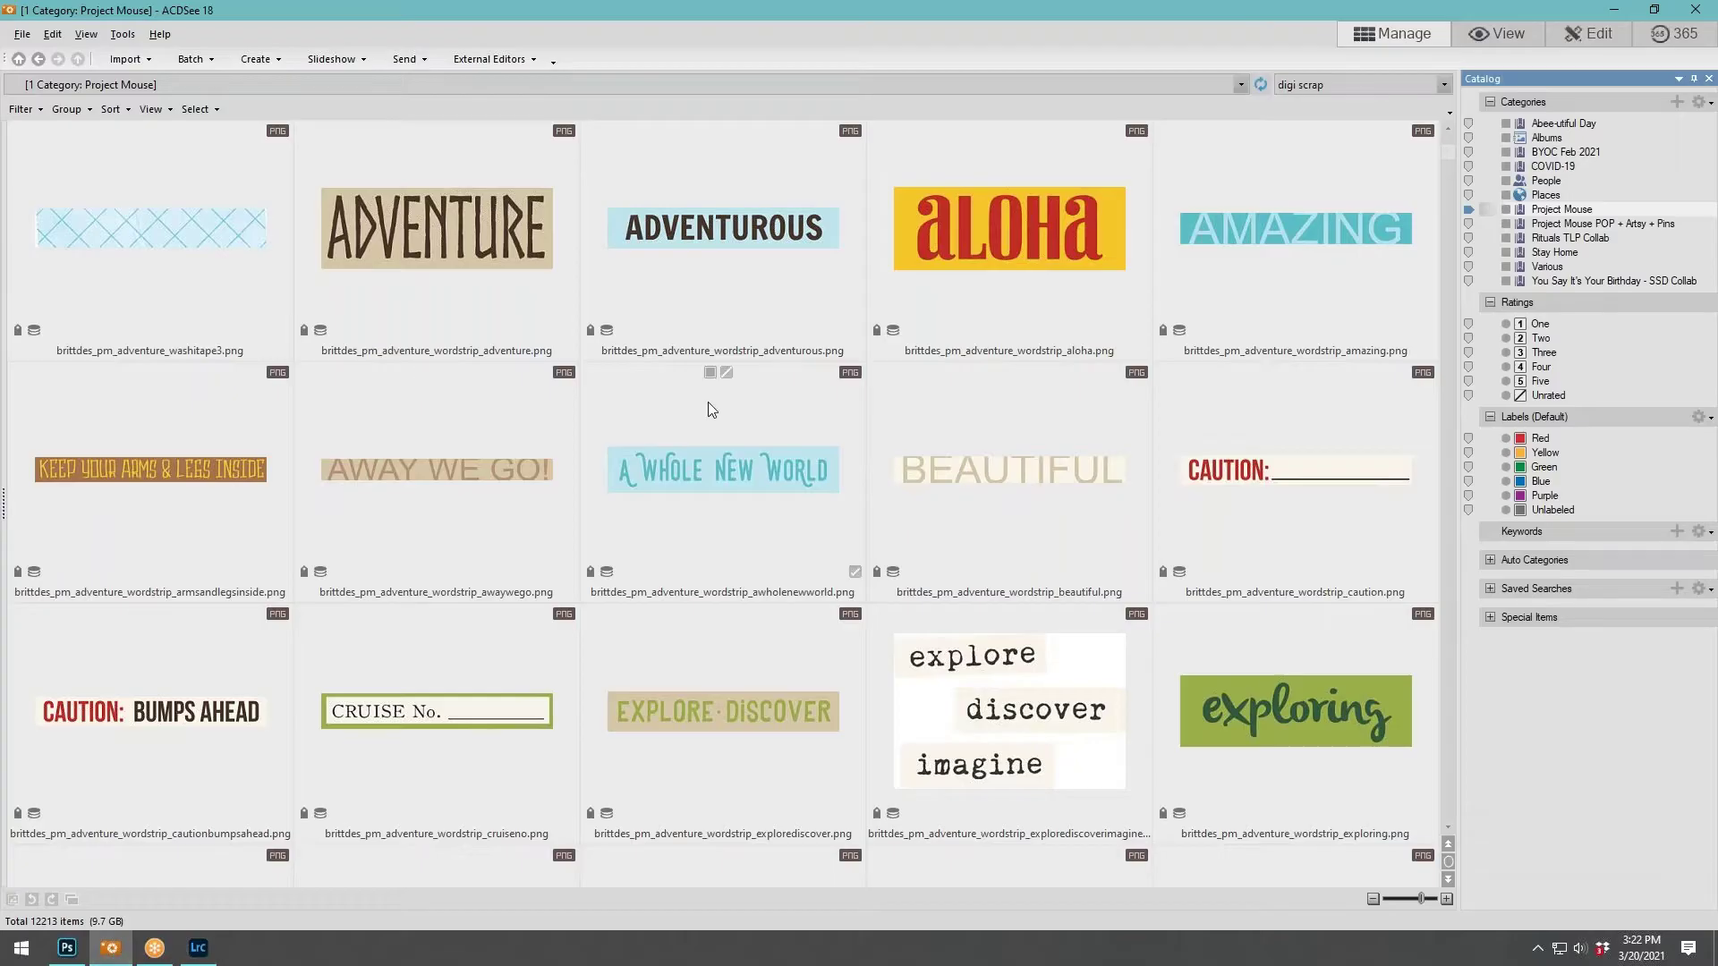
drag(1453, 147, 1452, 134)
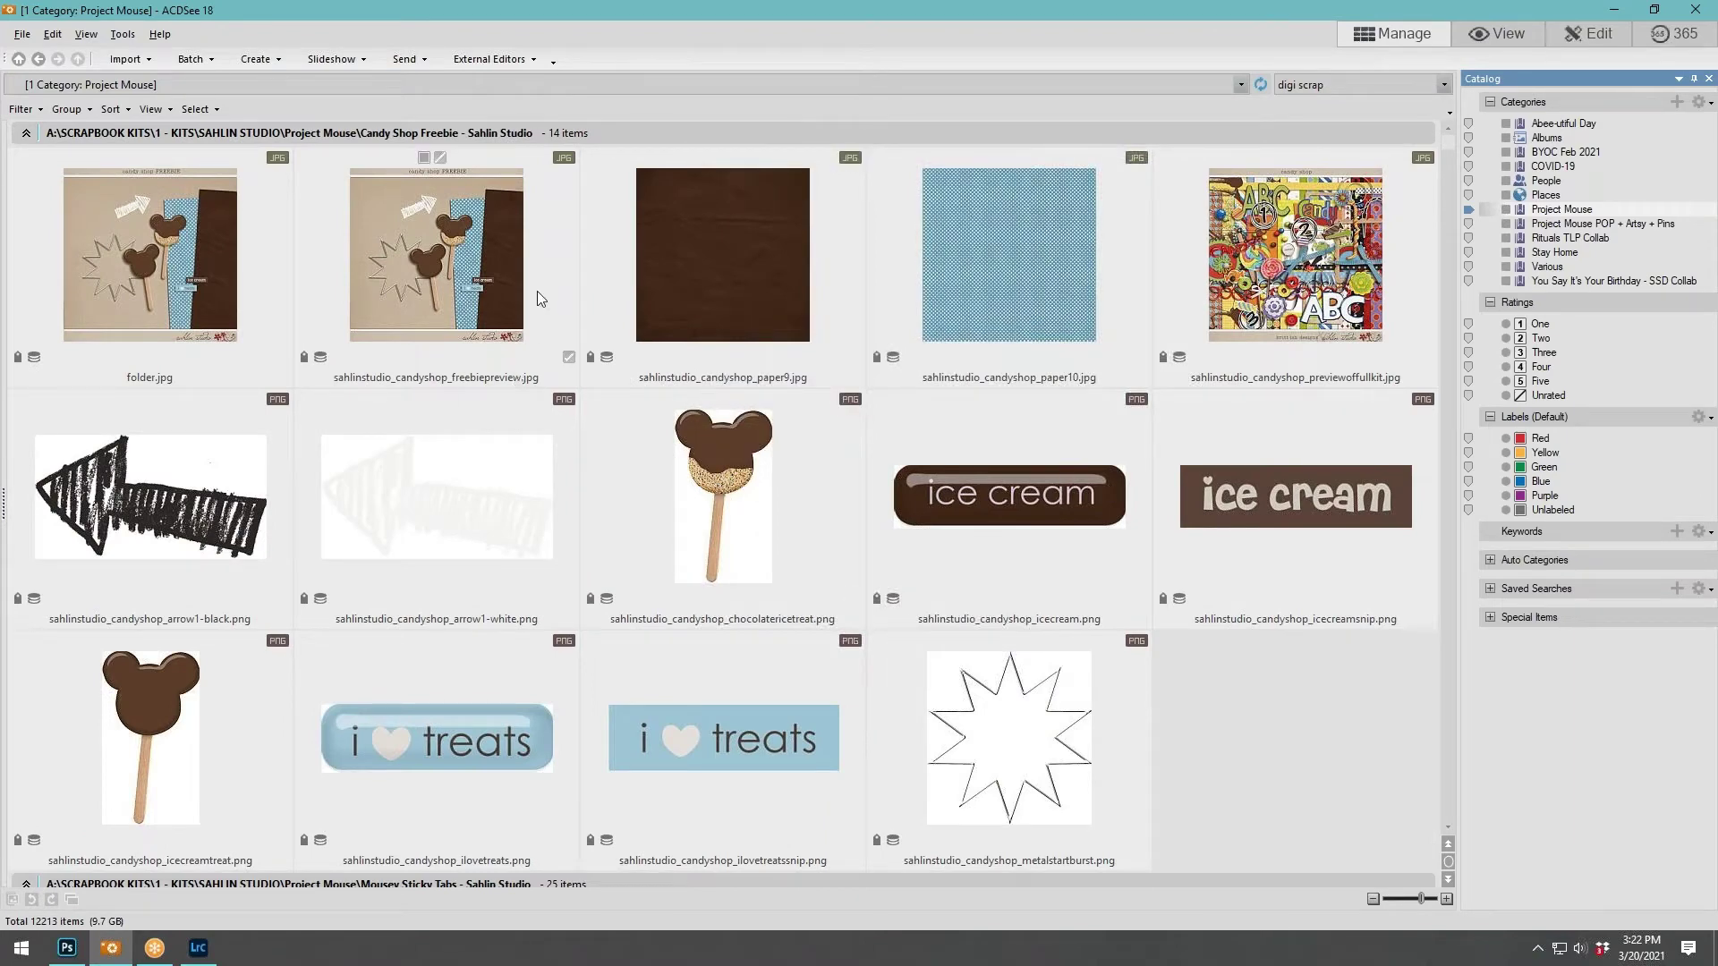
click(479, 272)
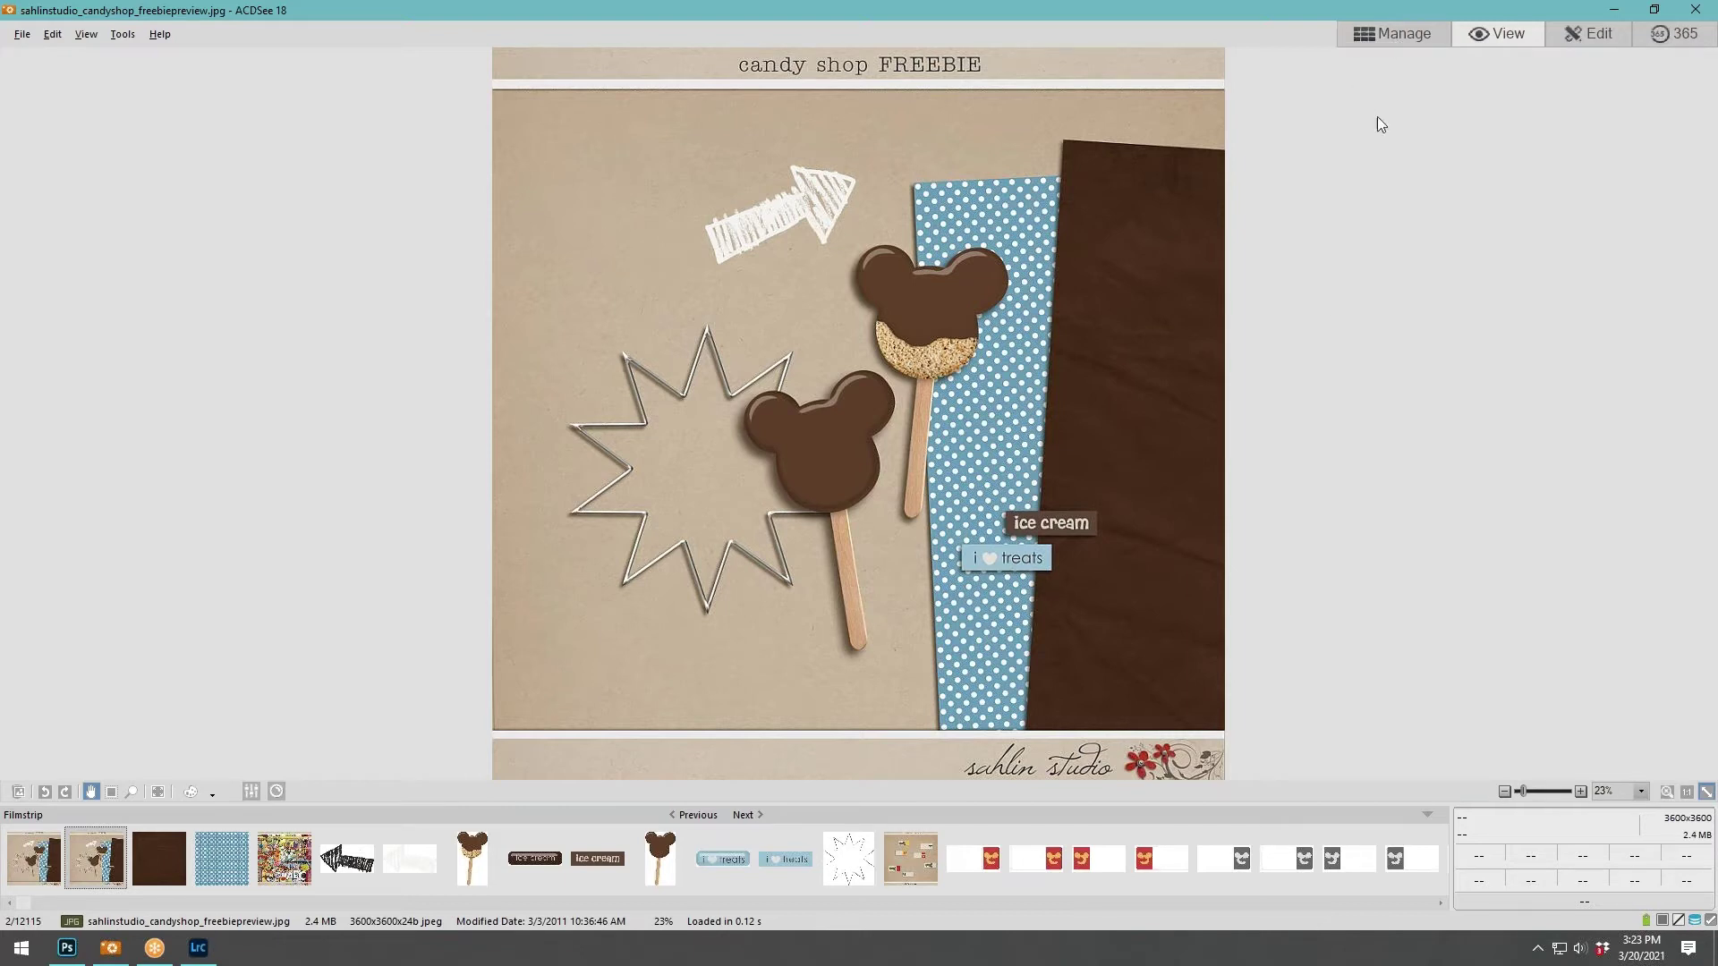
click(296, 857)
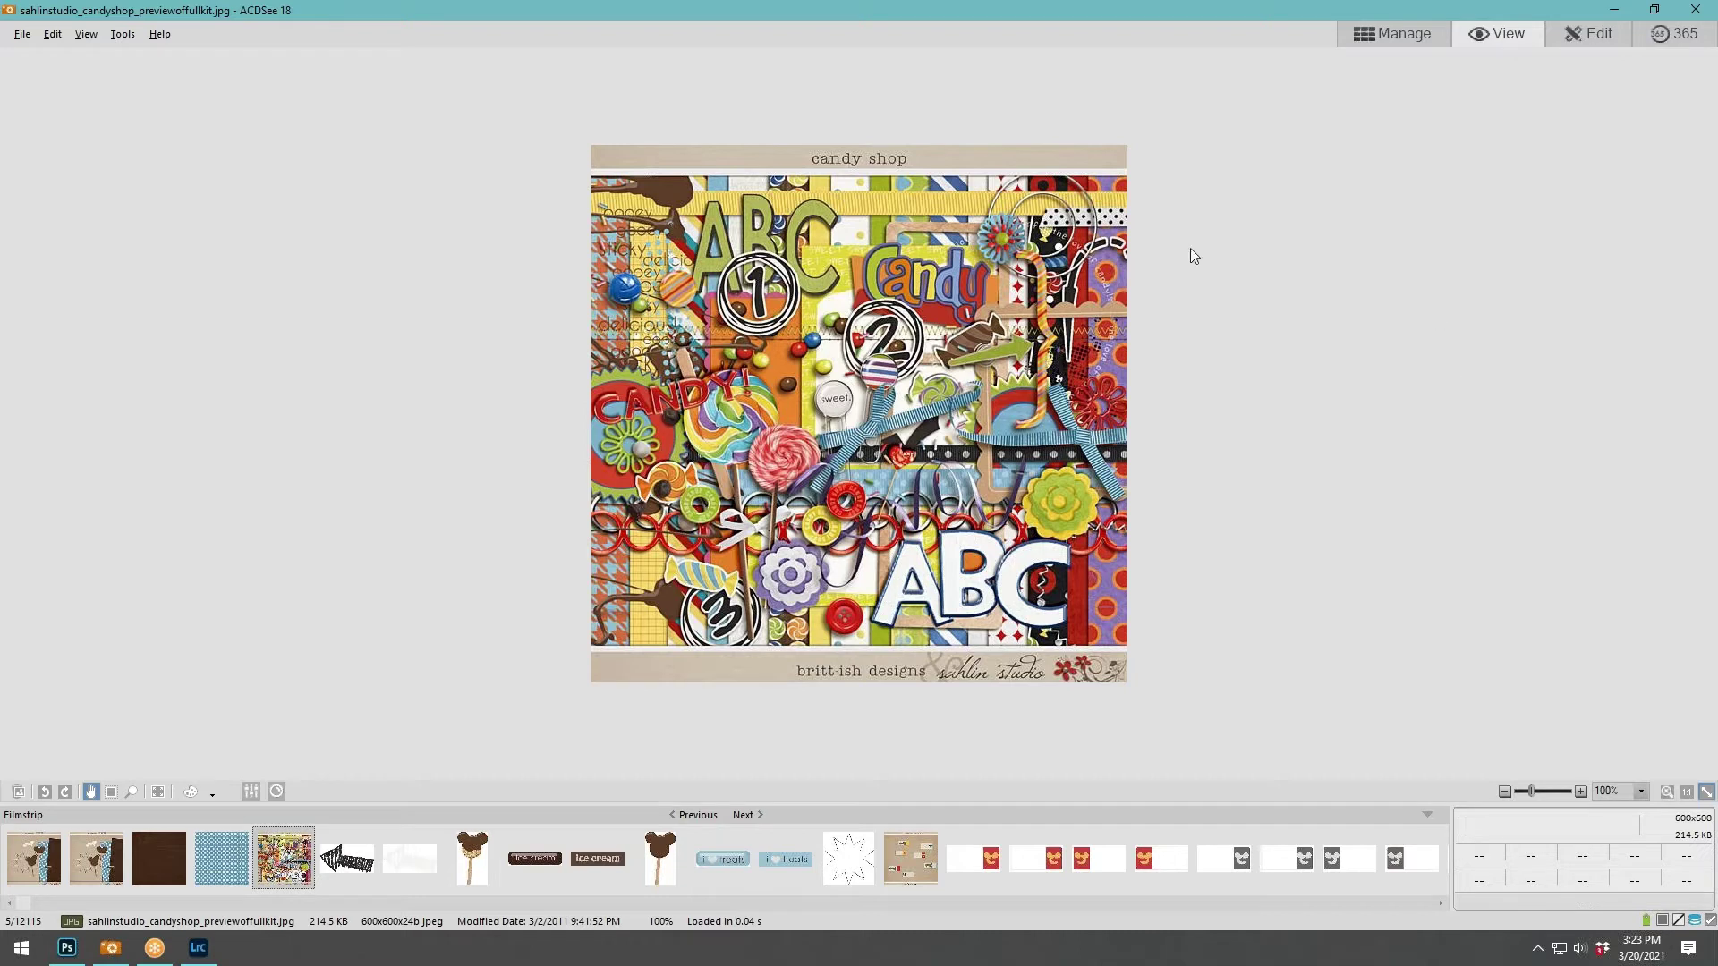
Return to the Project Mouse thumbnails and switch to the Digi Supplies catalog in Lightroom Classic.
click(1408, 30)
scroll(783, 504, down, 15)
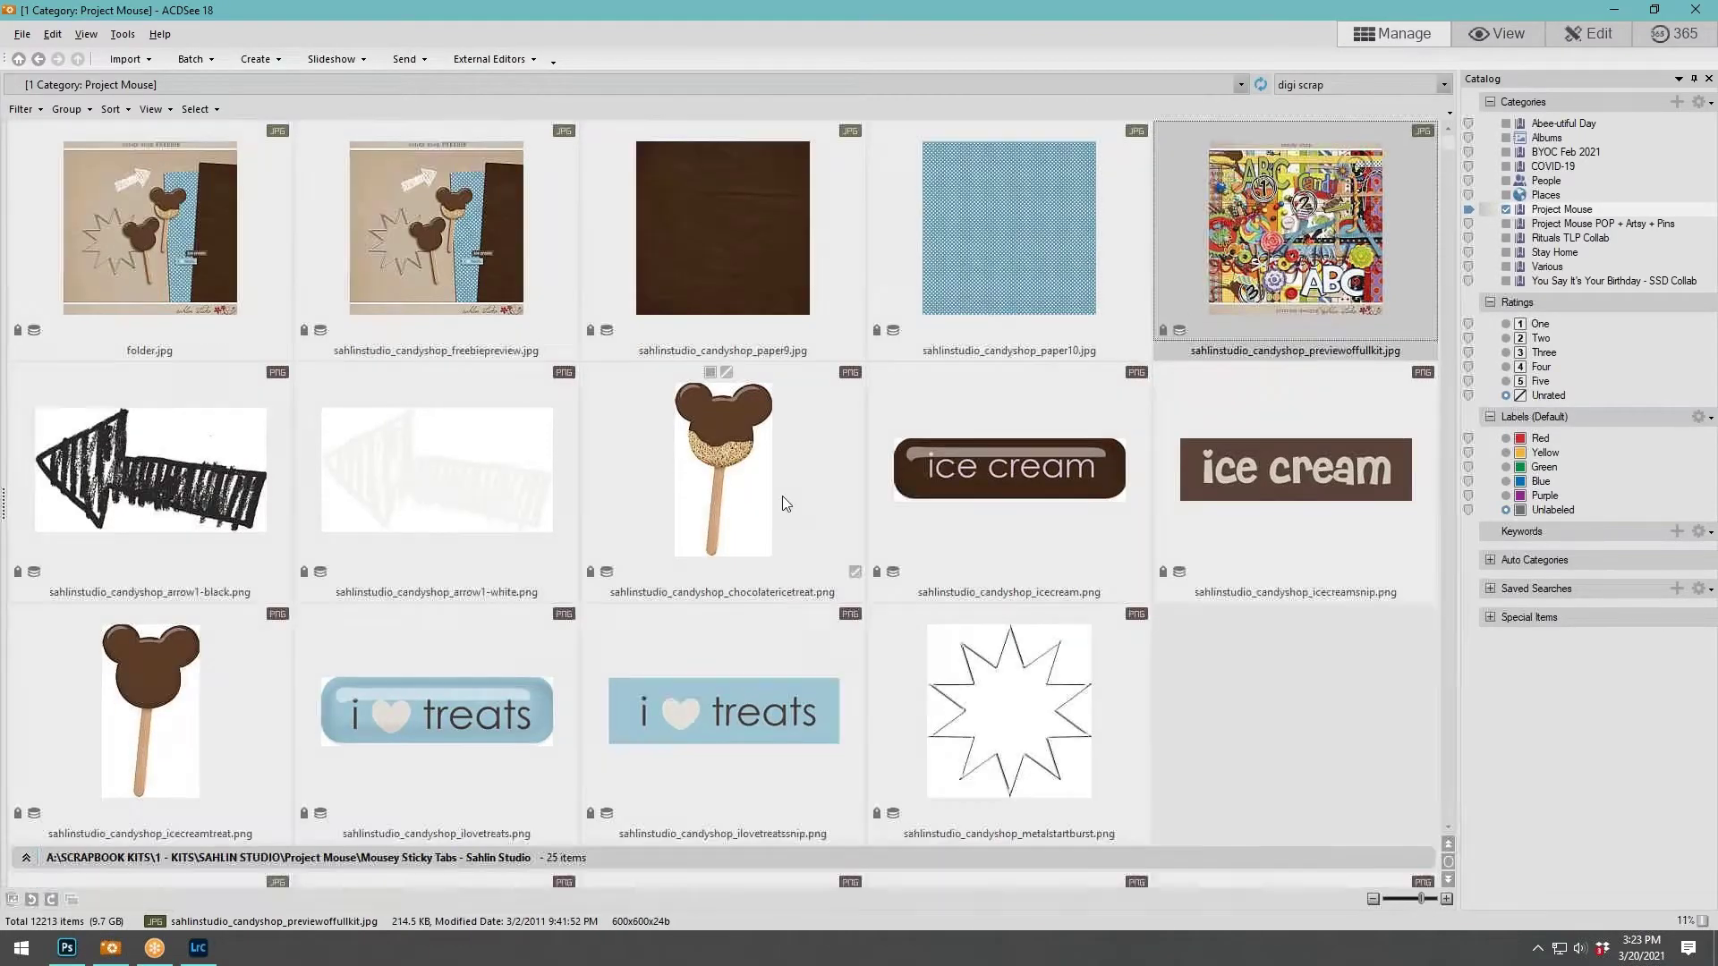
scroll(784, 503, up, 15)
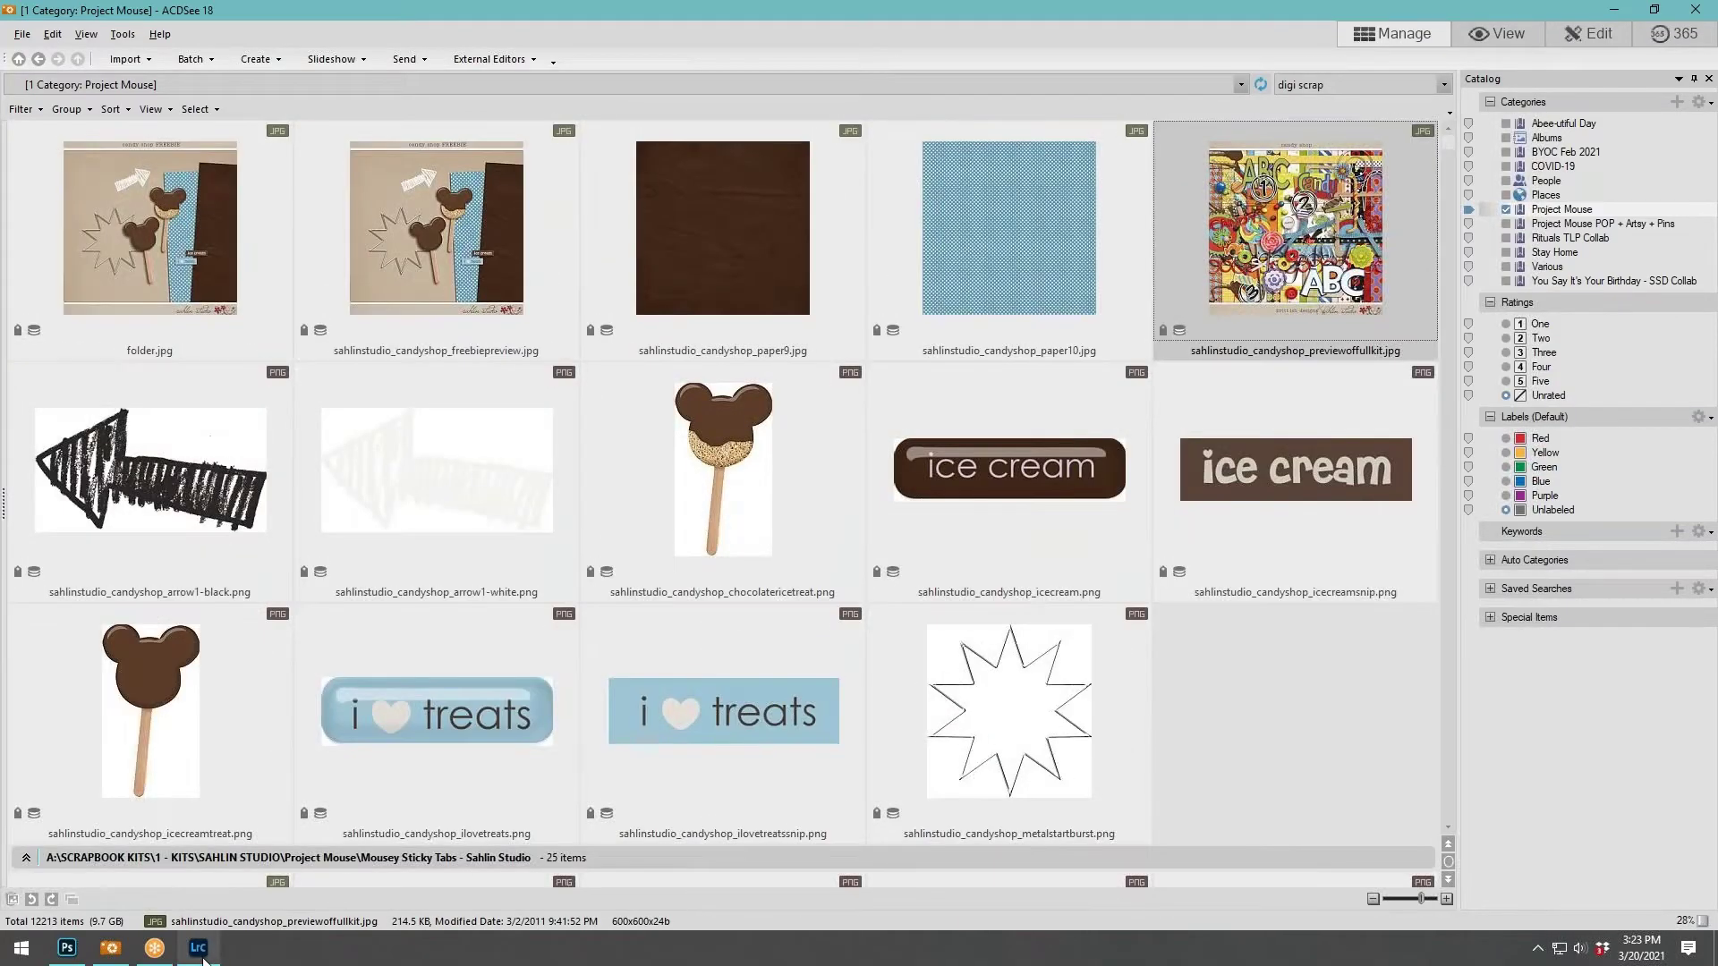
click(202, 956)
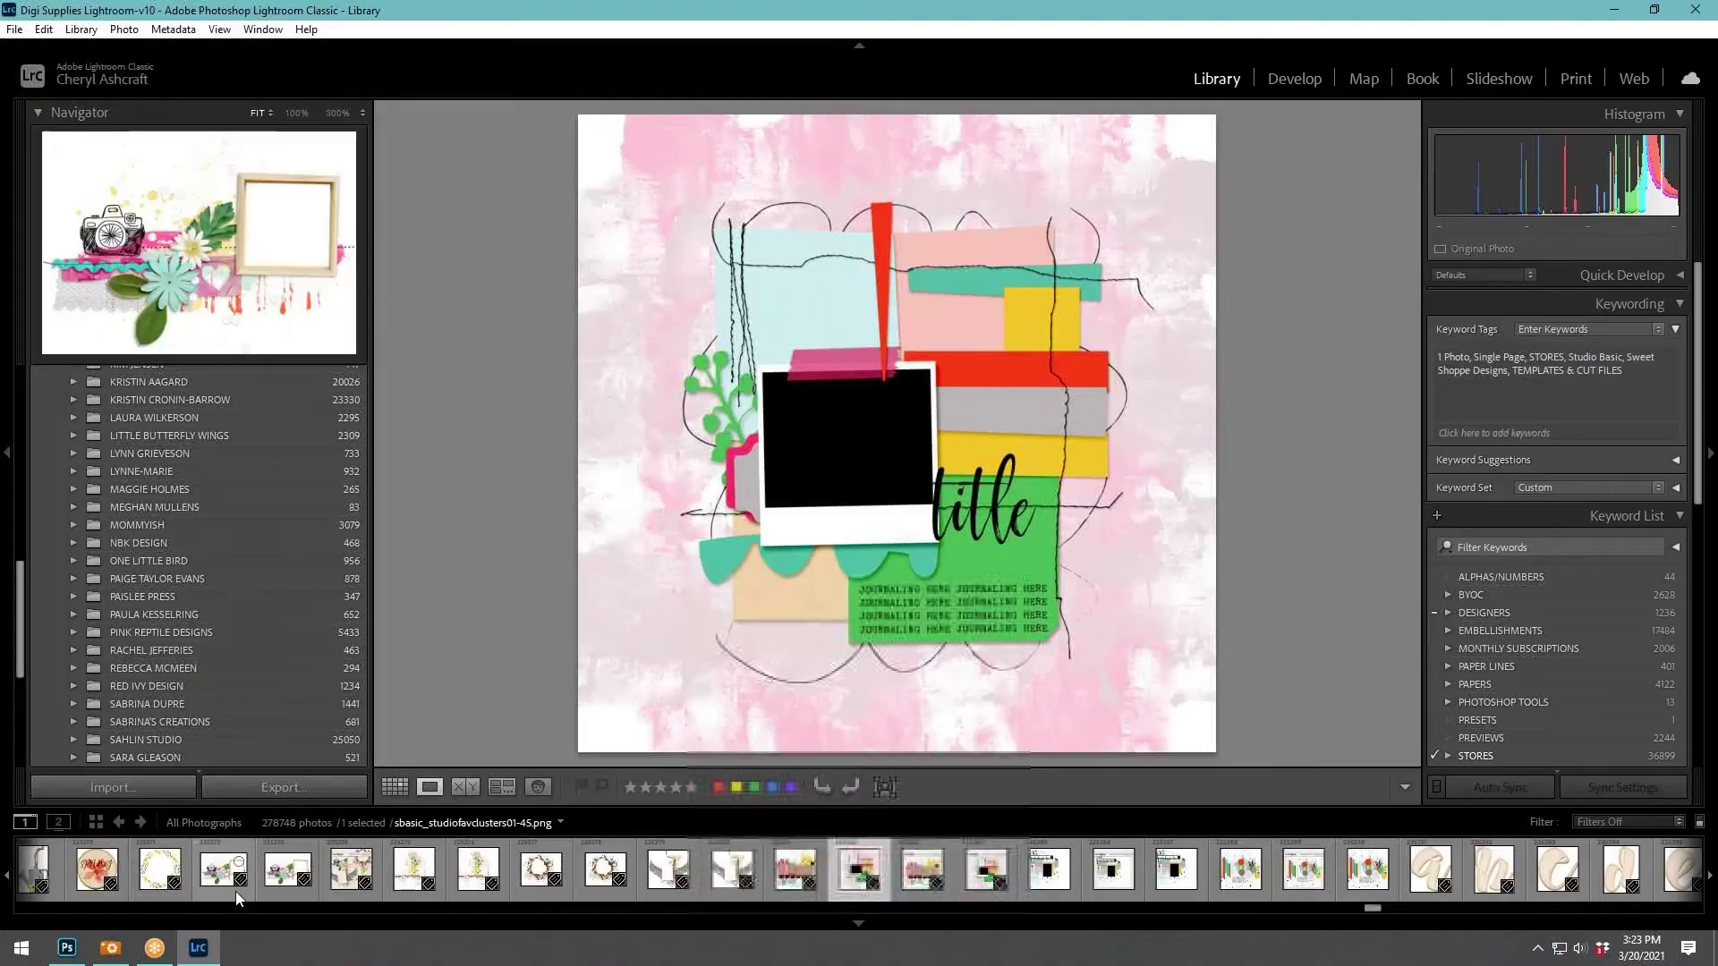
Examine the designer folders under 1 - KITS and the keyword list down to the Templates & Cut Files and Single Page keywords.
scroll(161, 640, up, 15)
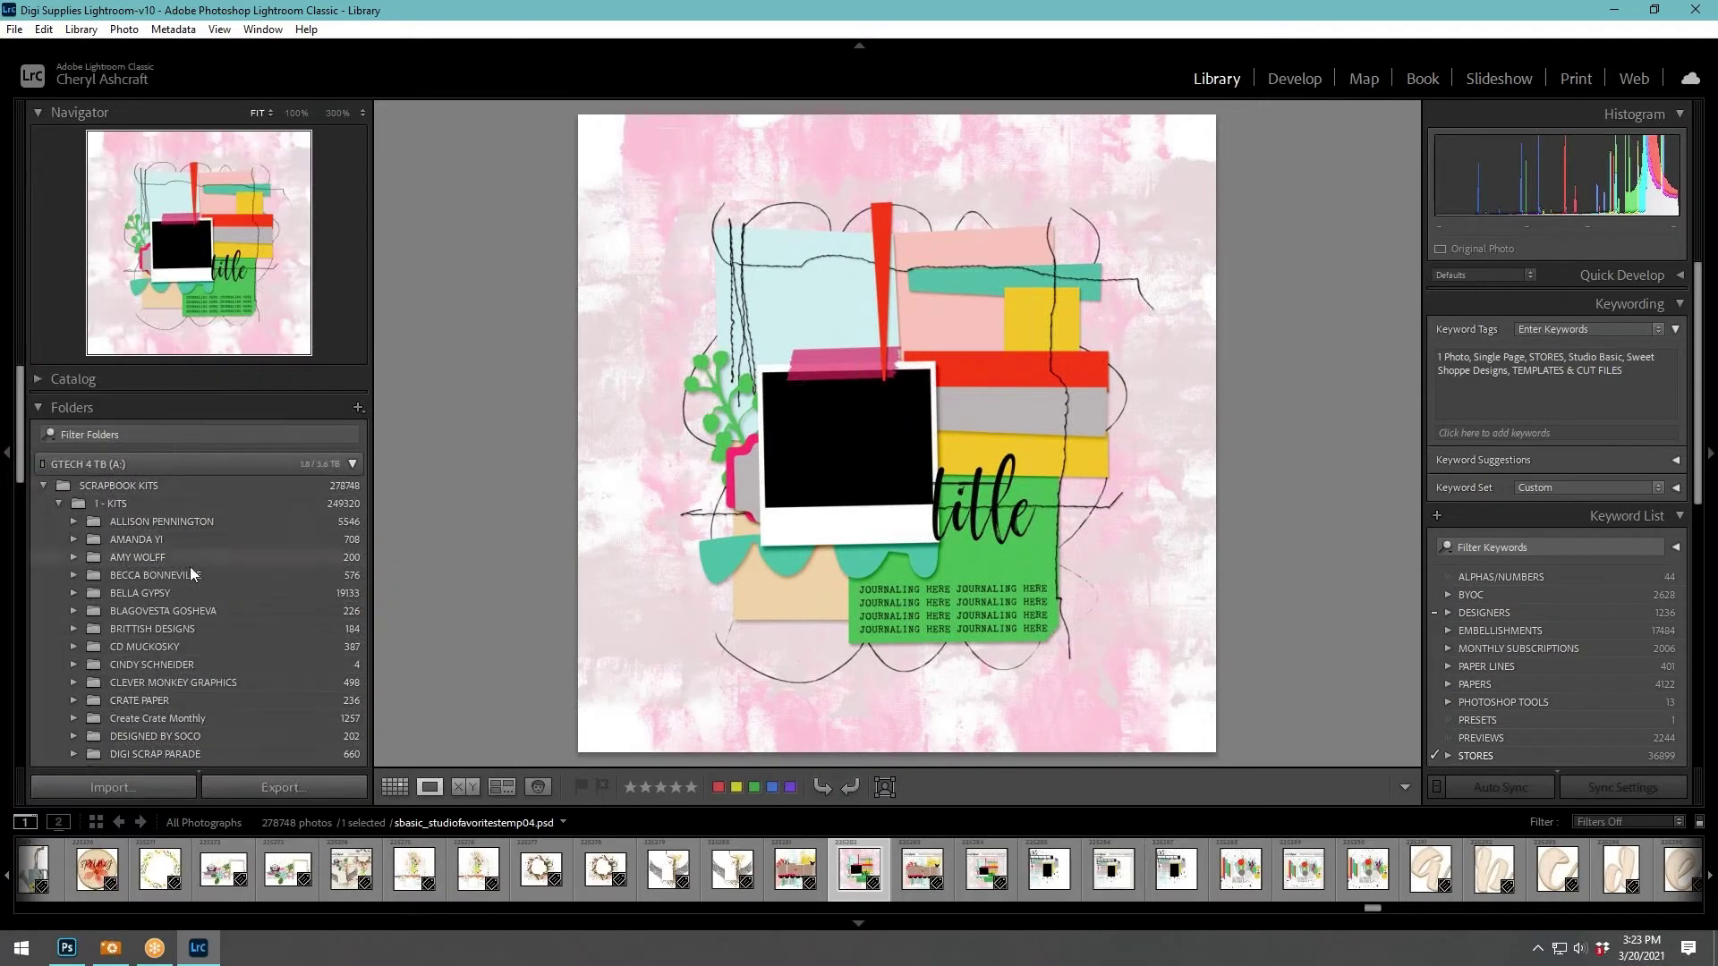
scroll(205, 585, down, 15)
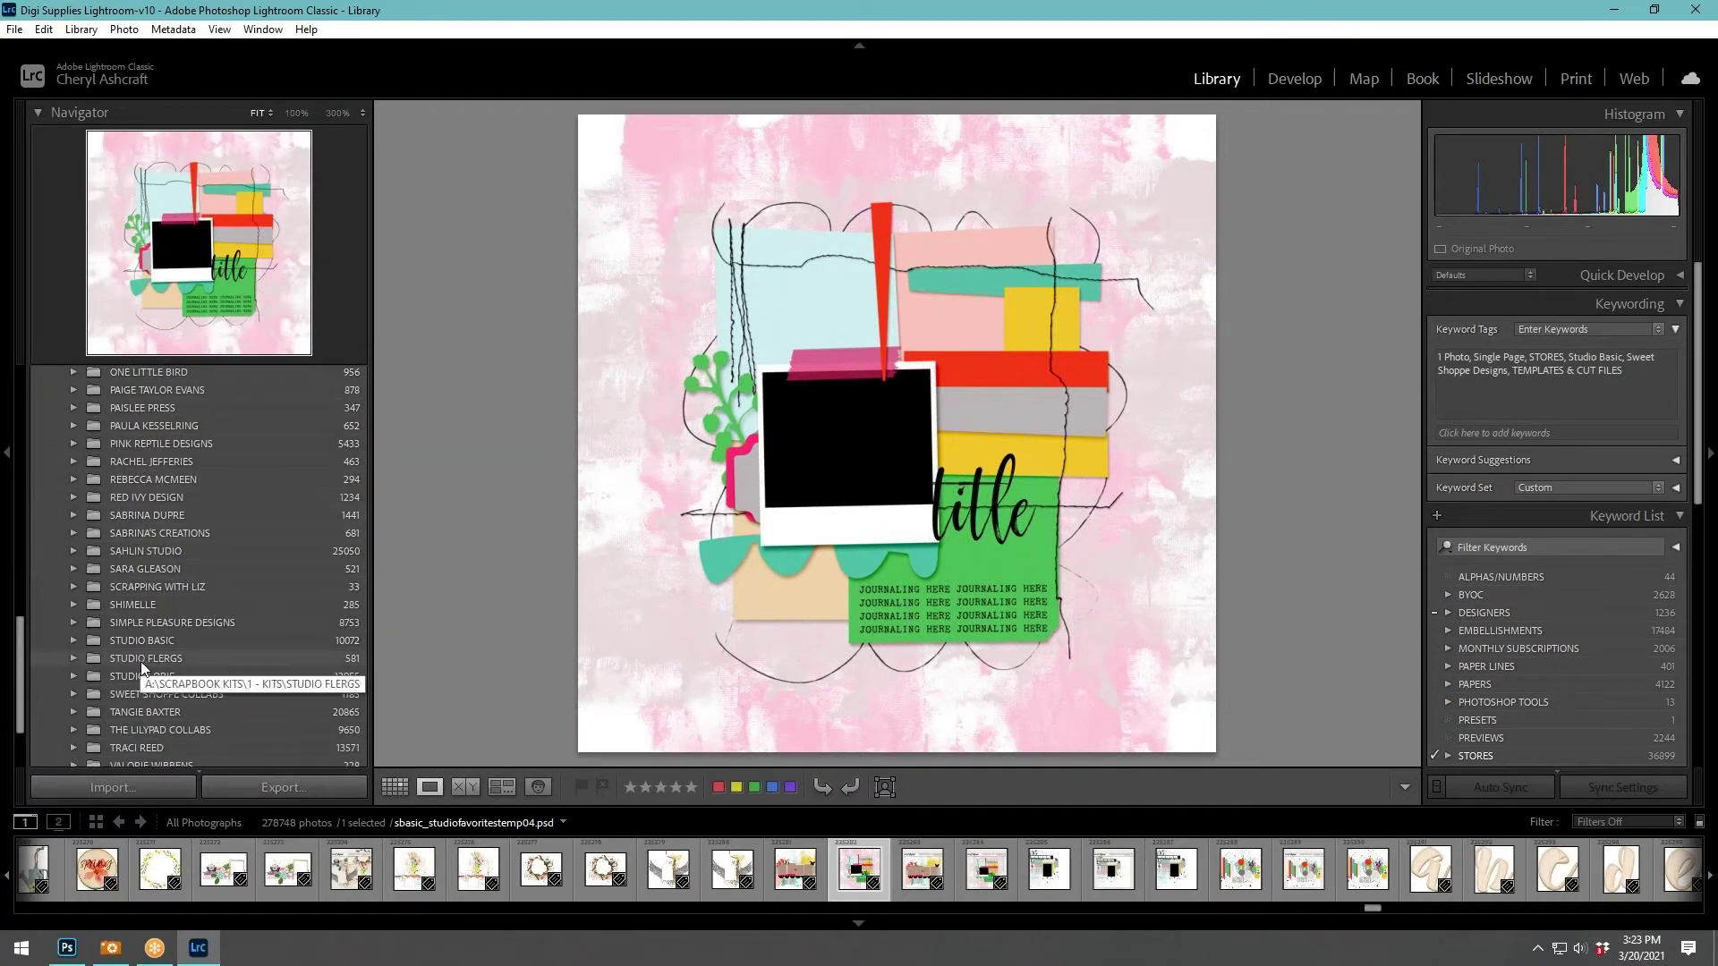
scroll(157, 617, down, 3)
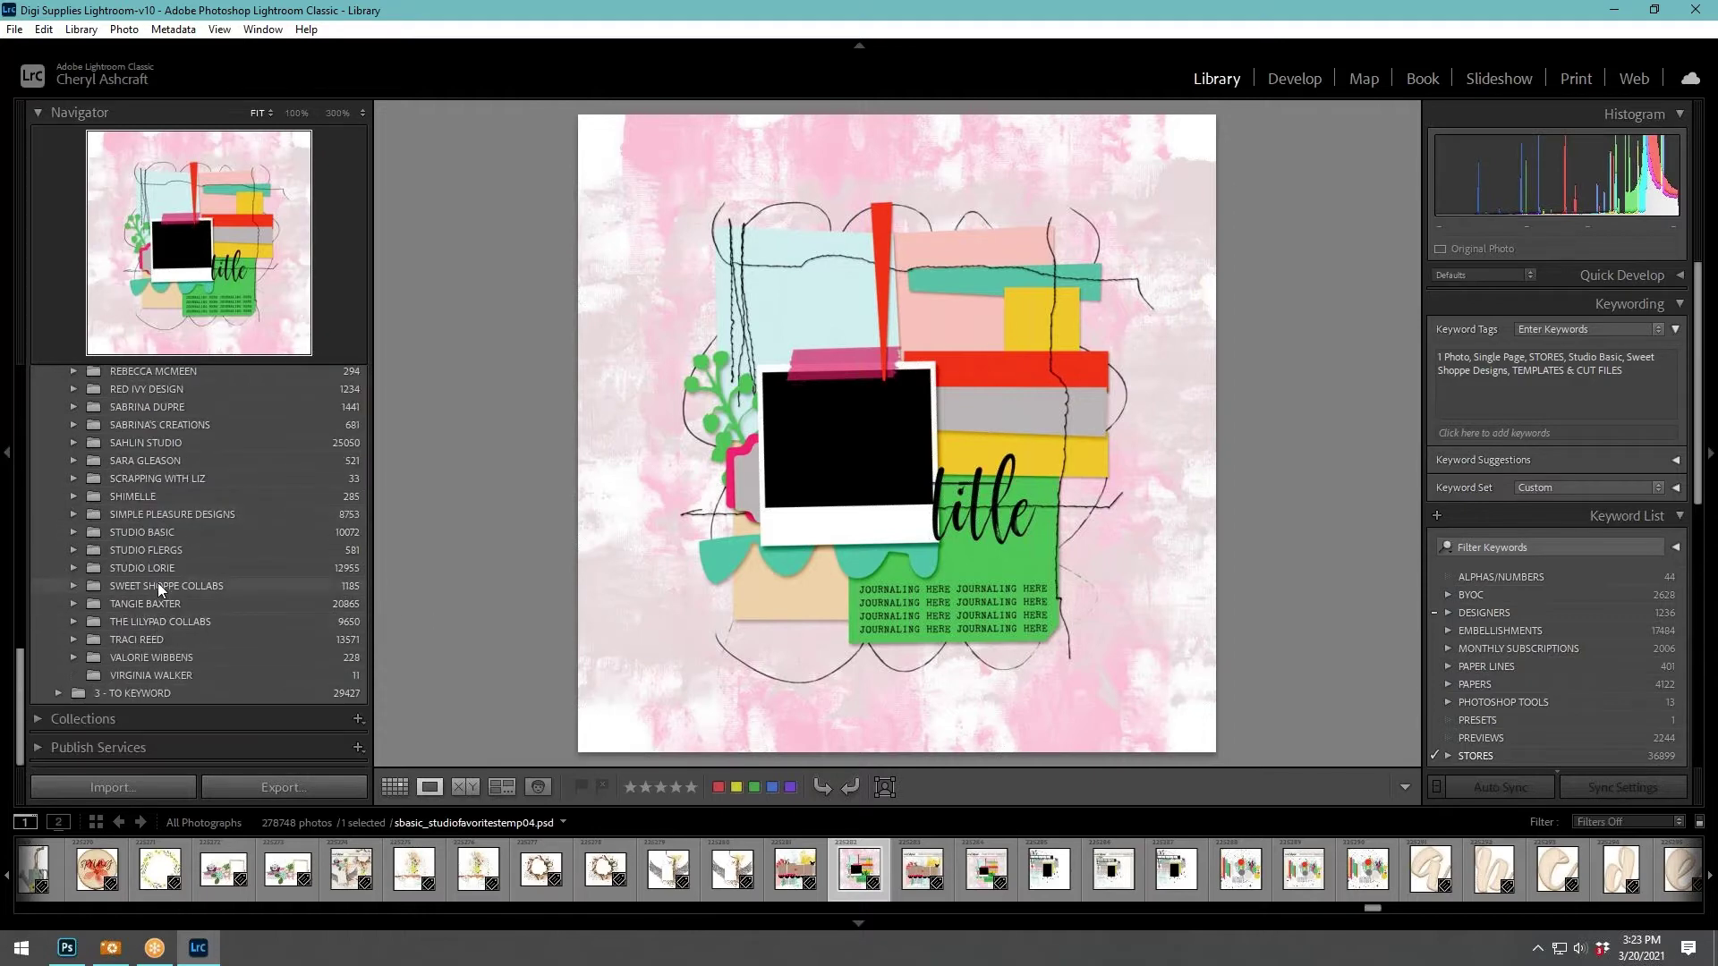
scroll(206, 490, up, 3)
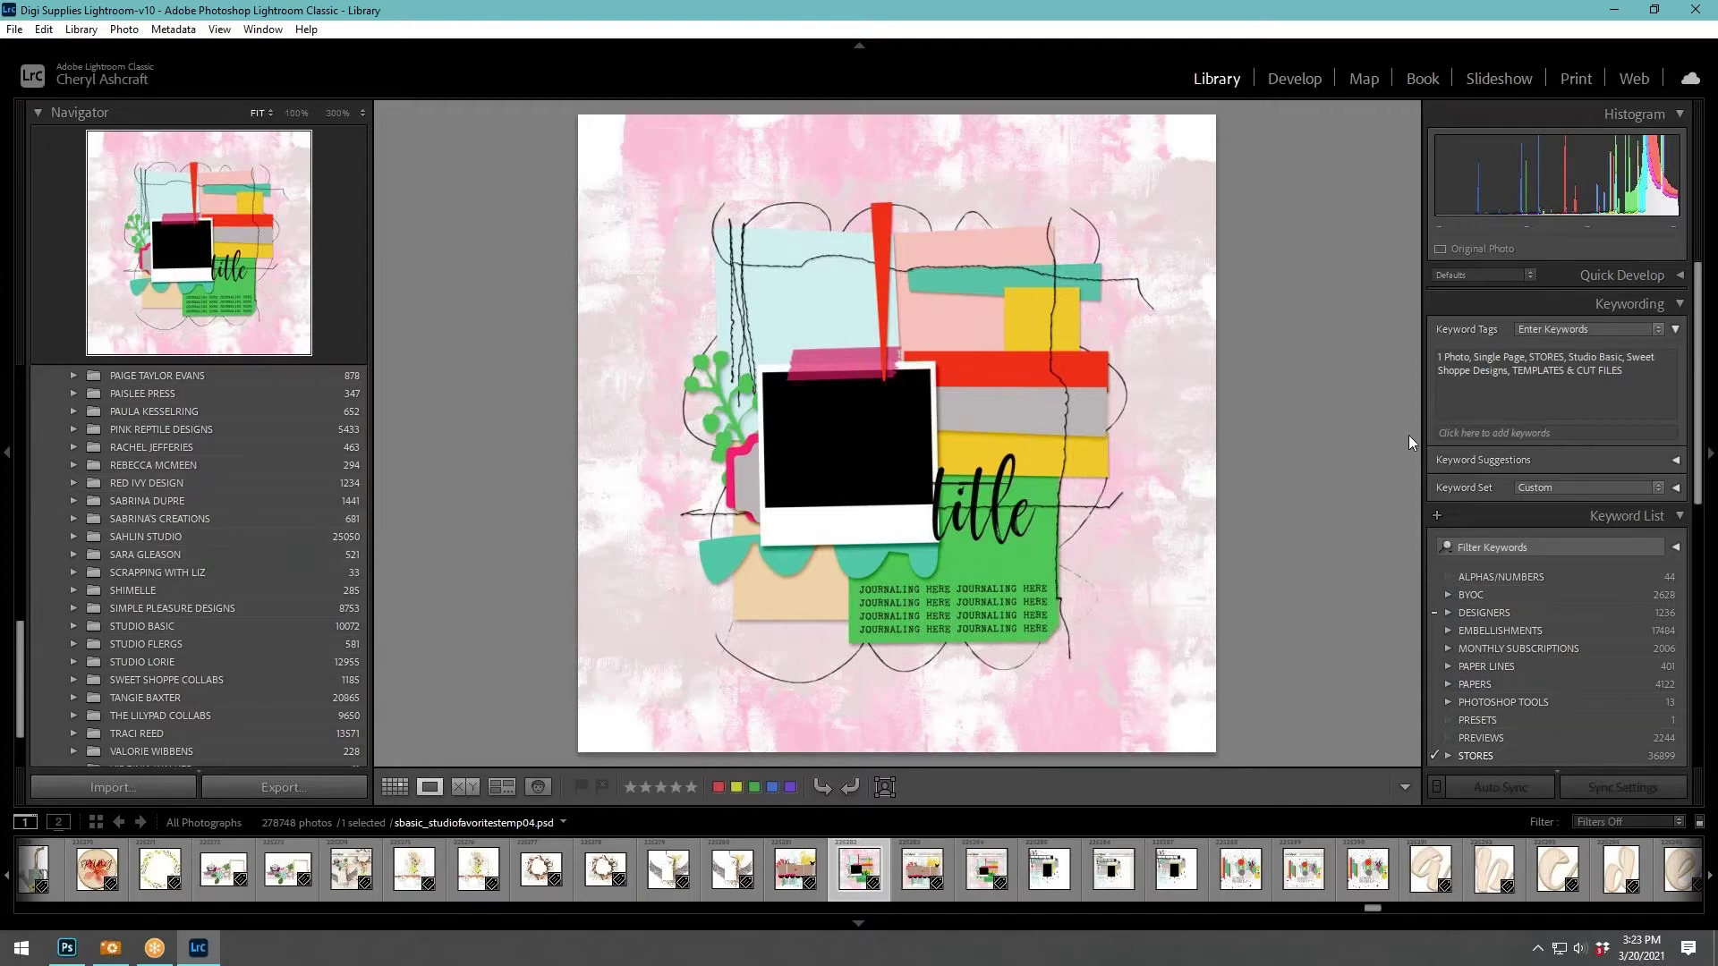
scroll(1661, 501, down, 1)
scroll(1637, 528, down, 5)
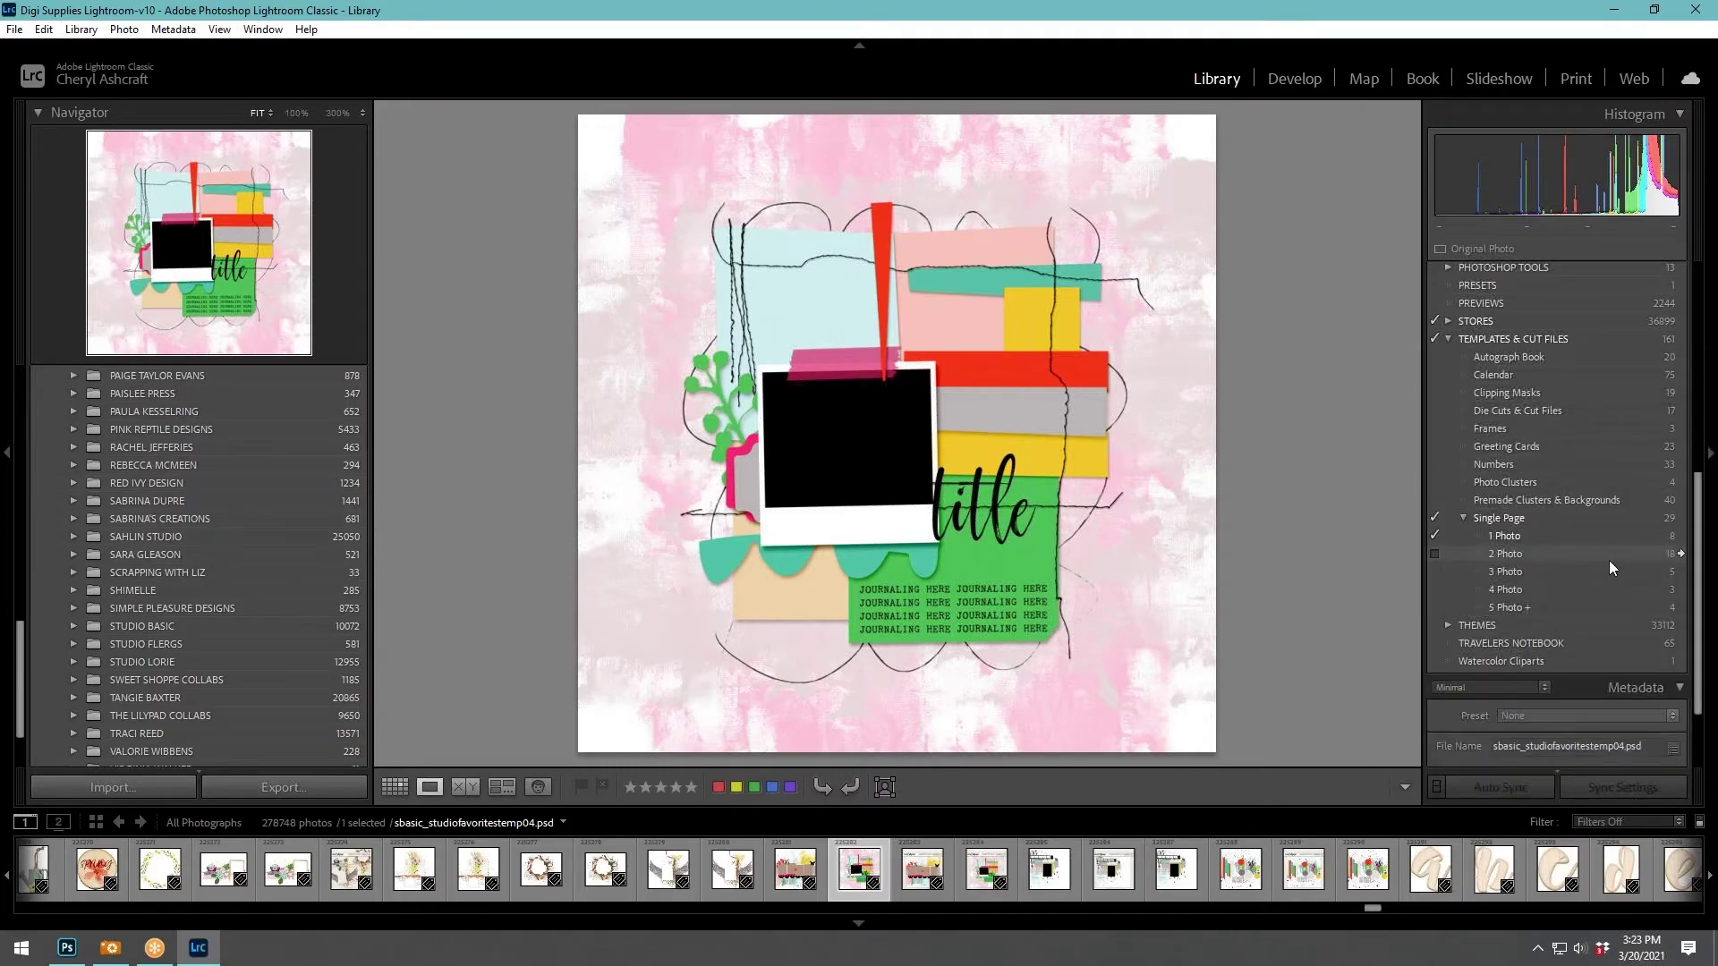
scroll(1609, 560, up, 2)
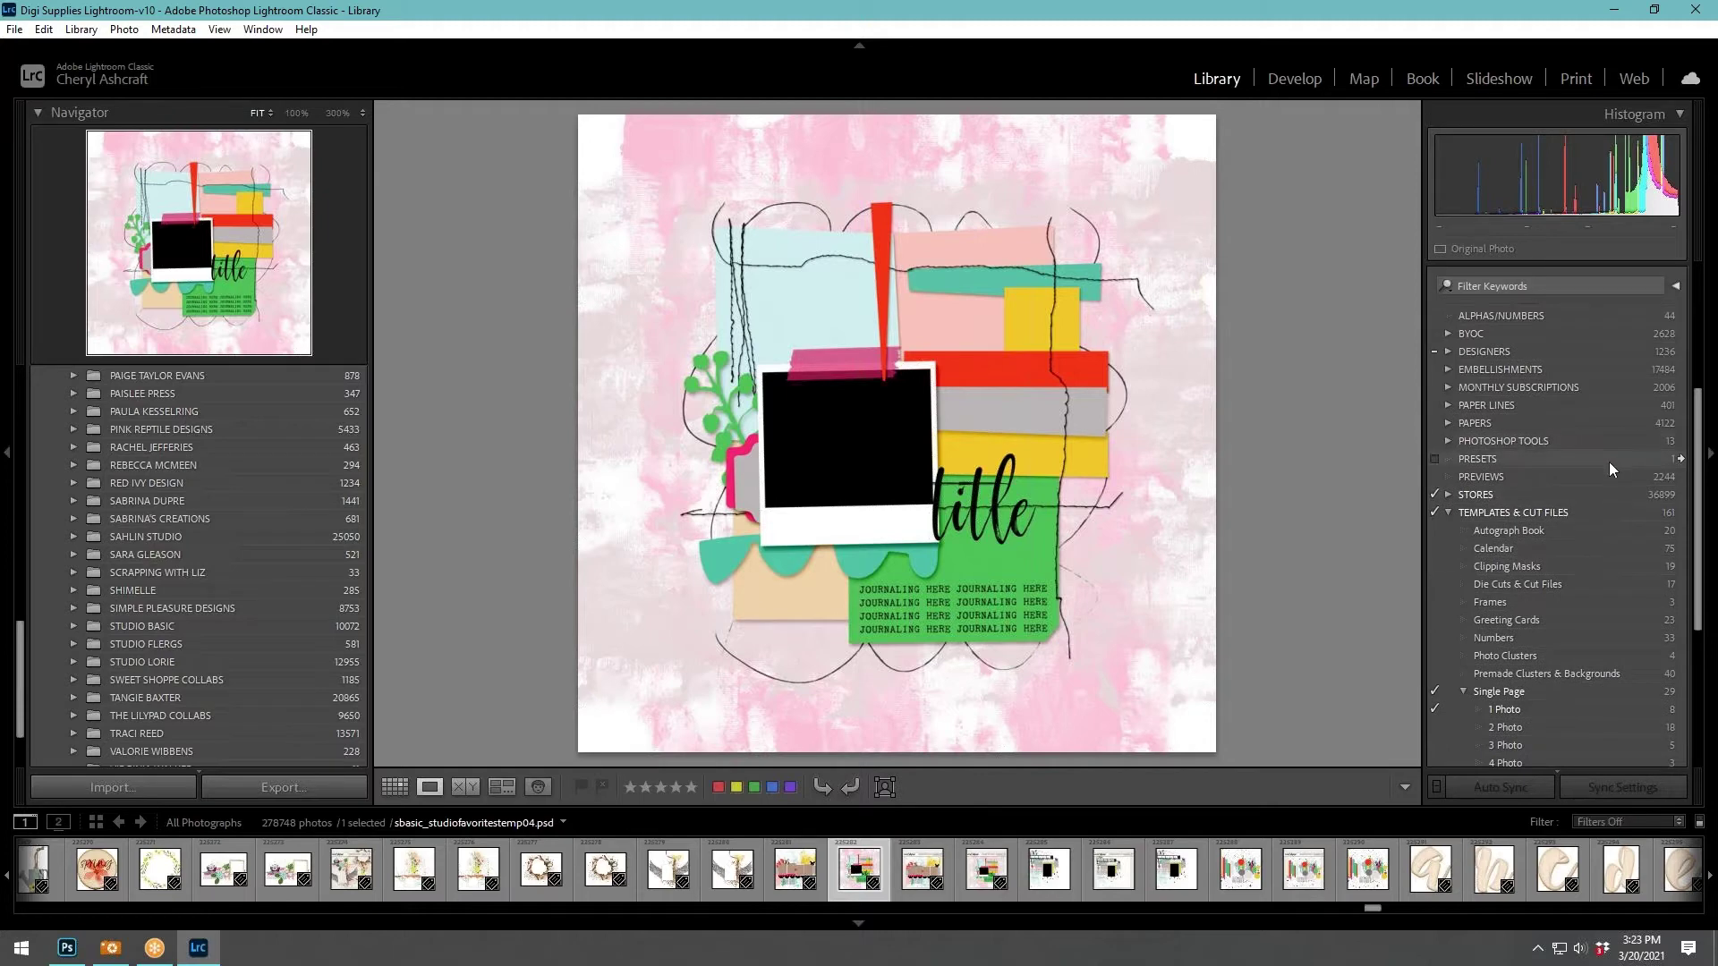
scroll(1609, 464, up, 1)
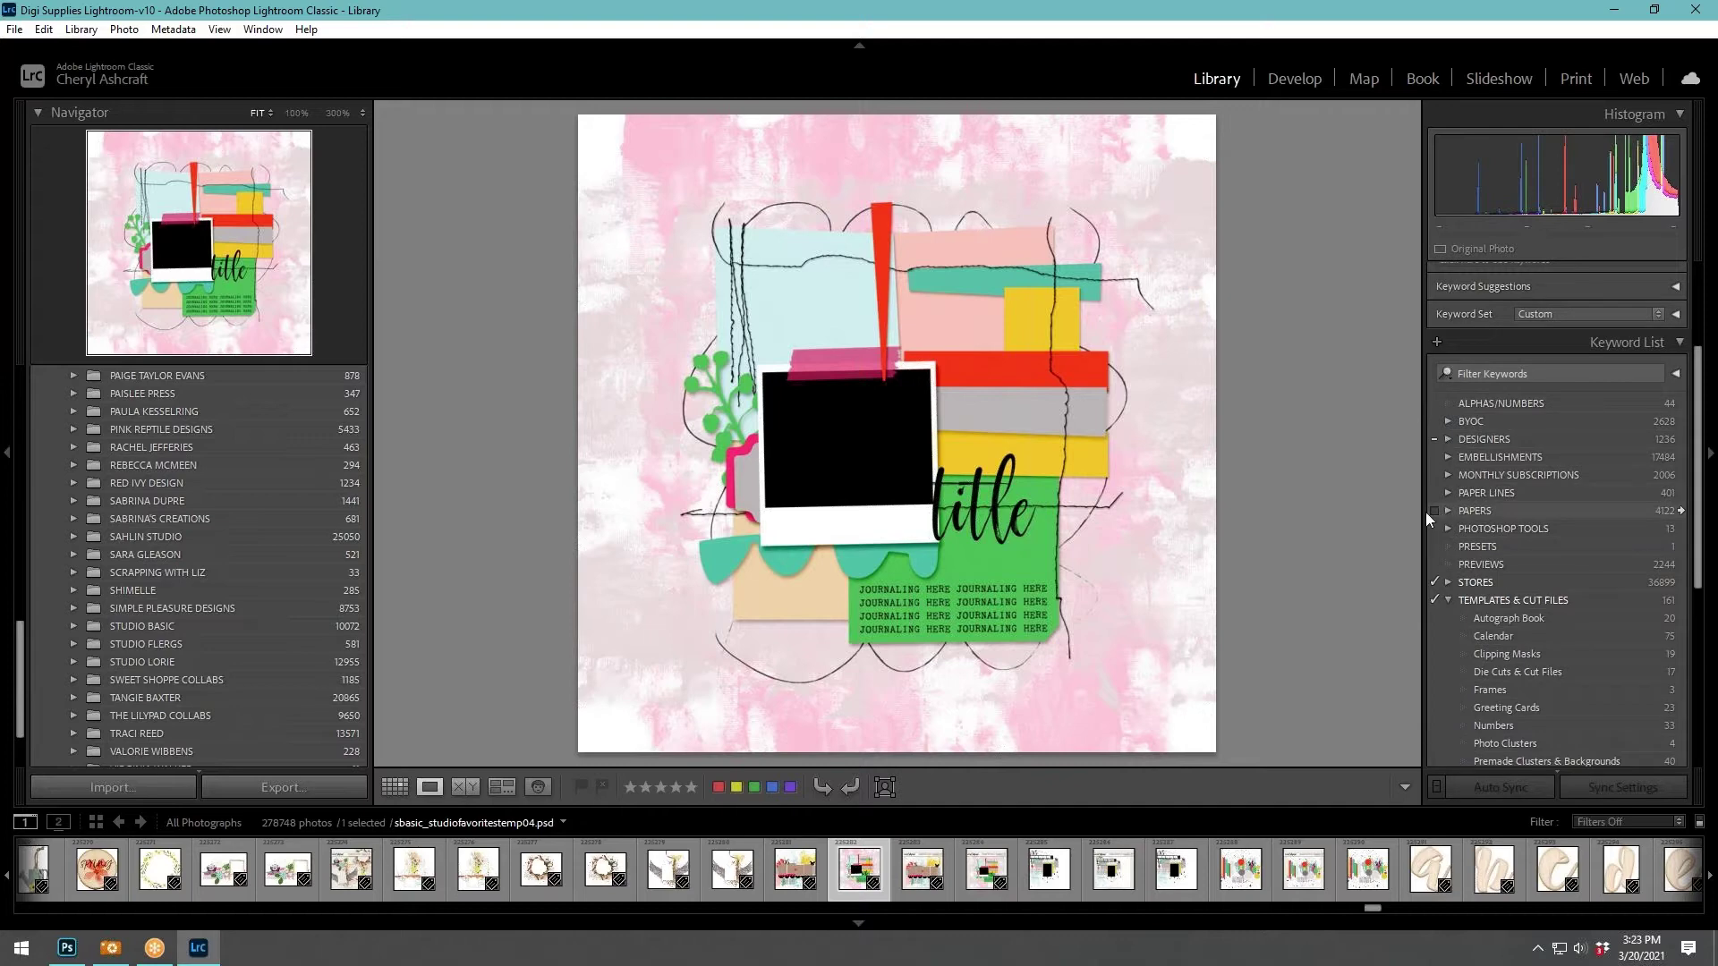
Expand the Sahlin Studio folder and look through its kit subfolders to find Project Mouse.
click(72, 537)
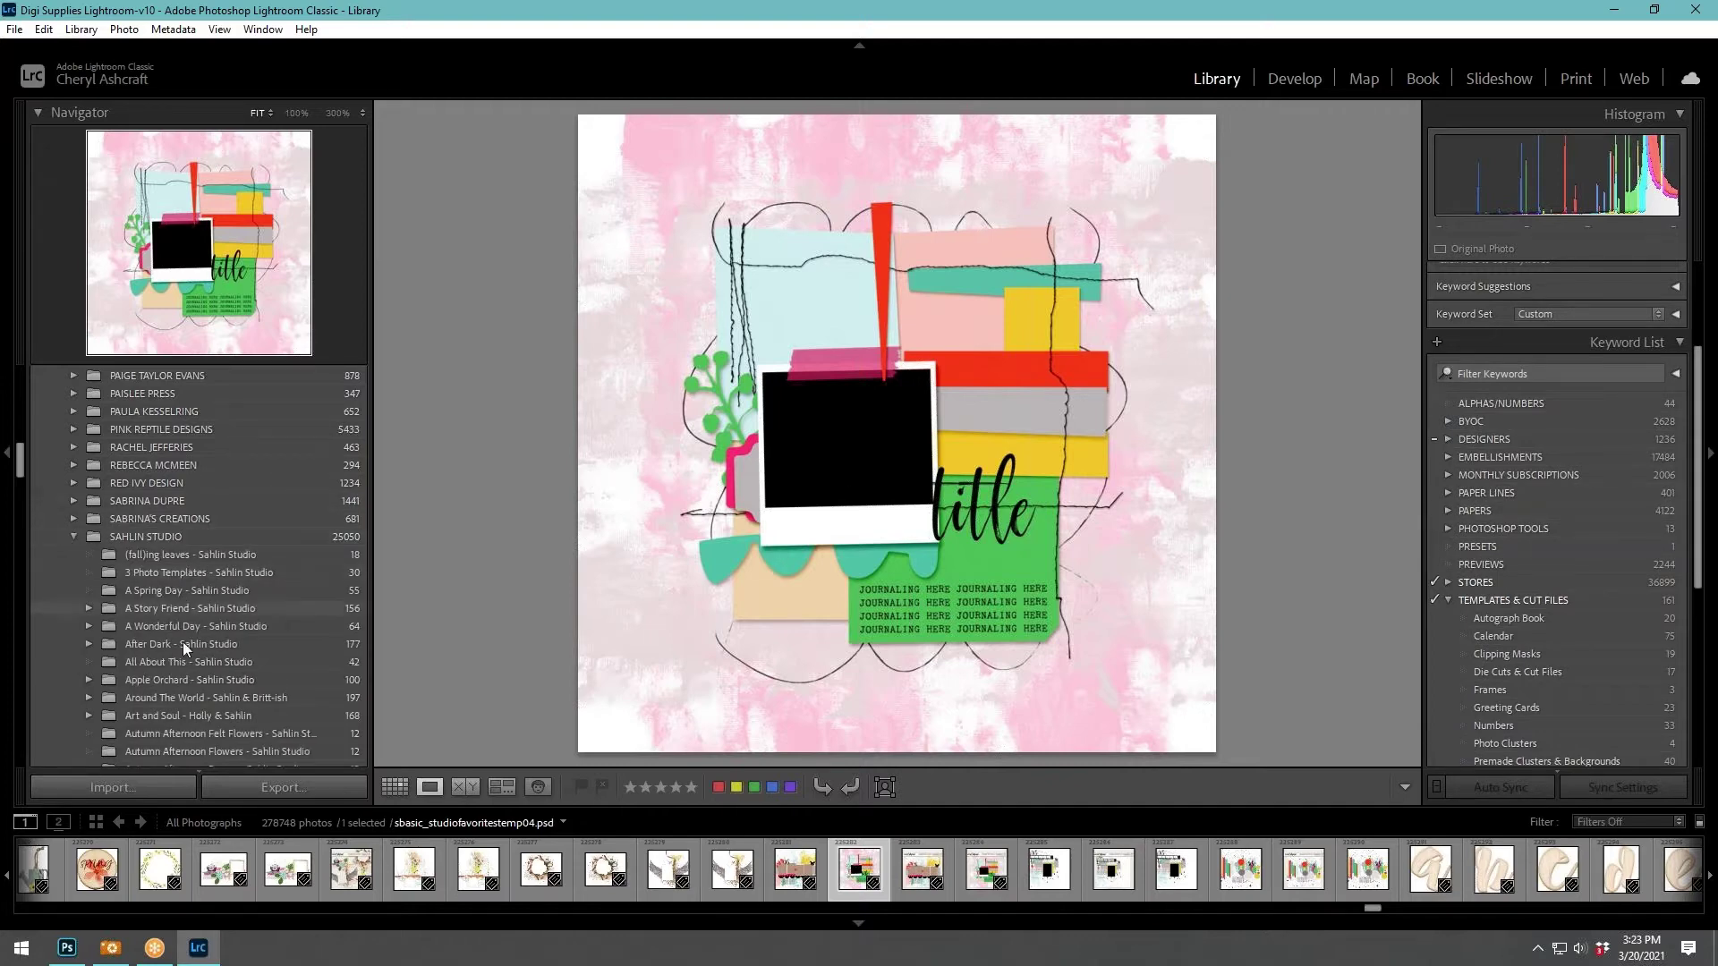
scroll(187, 658, down, 10)
scroll(193, 673, down, 5)
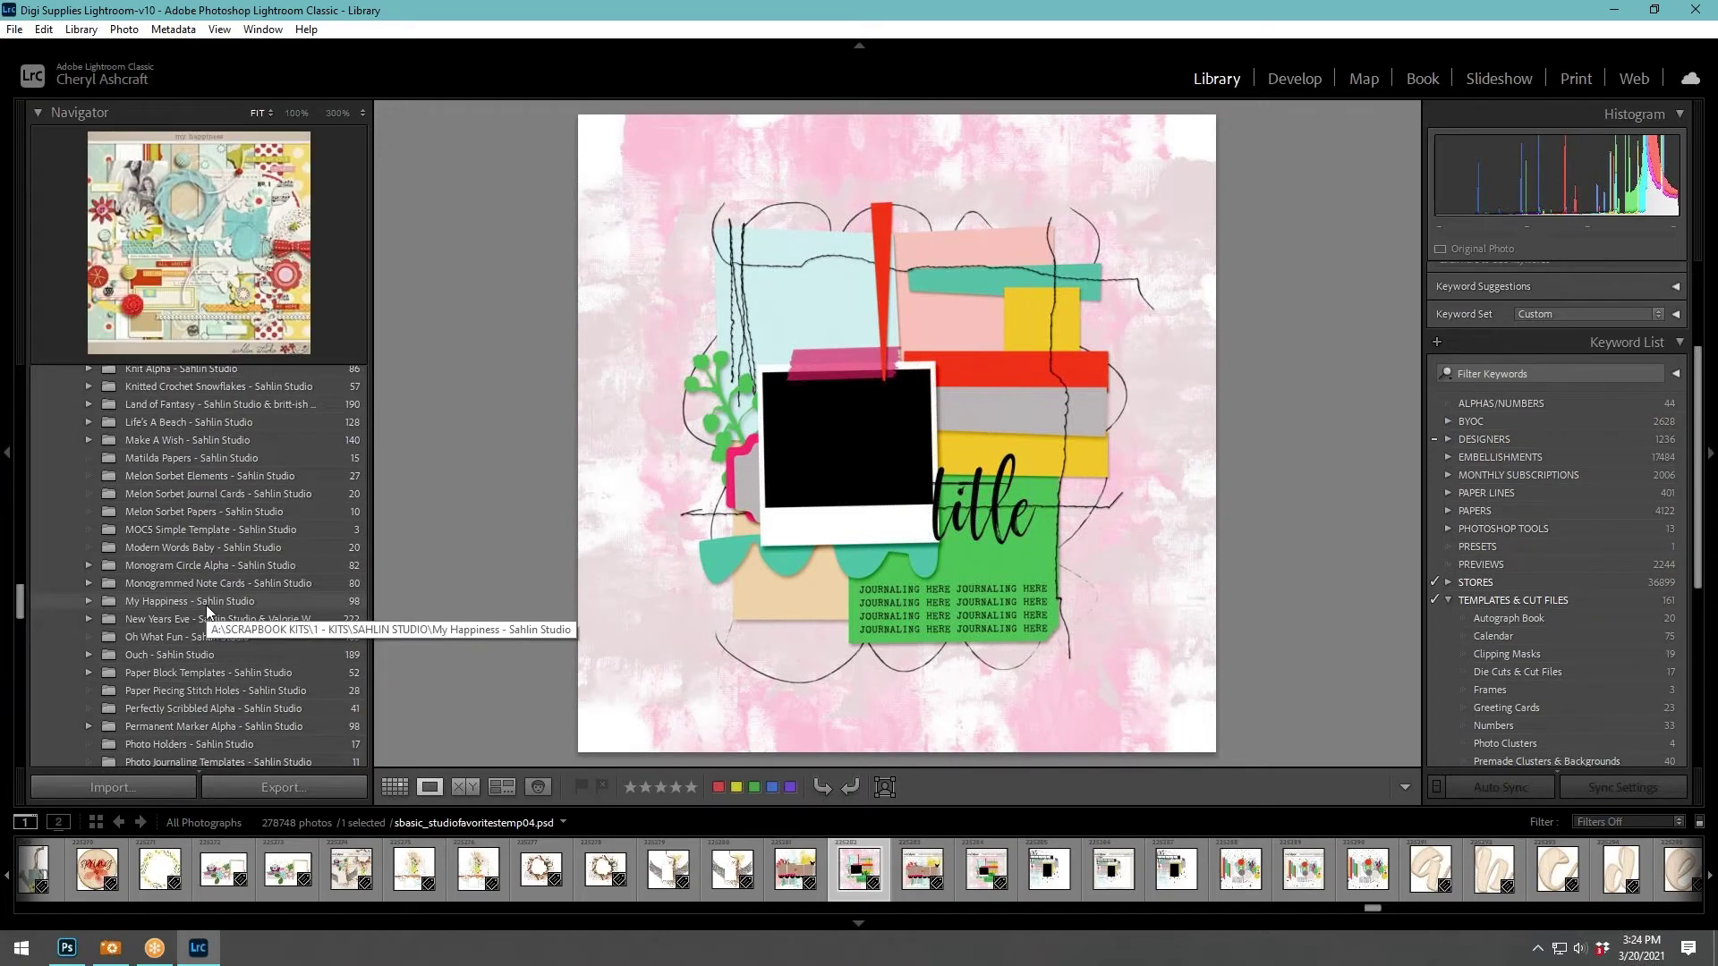
scroll(205, 604, down, 5)
scroll(206, 605, down, 8)
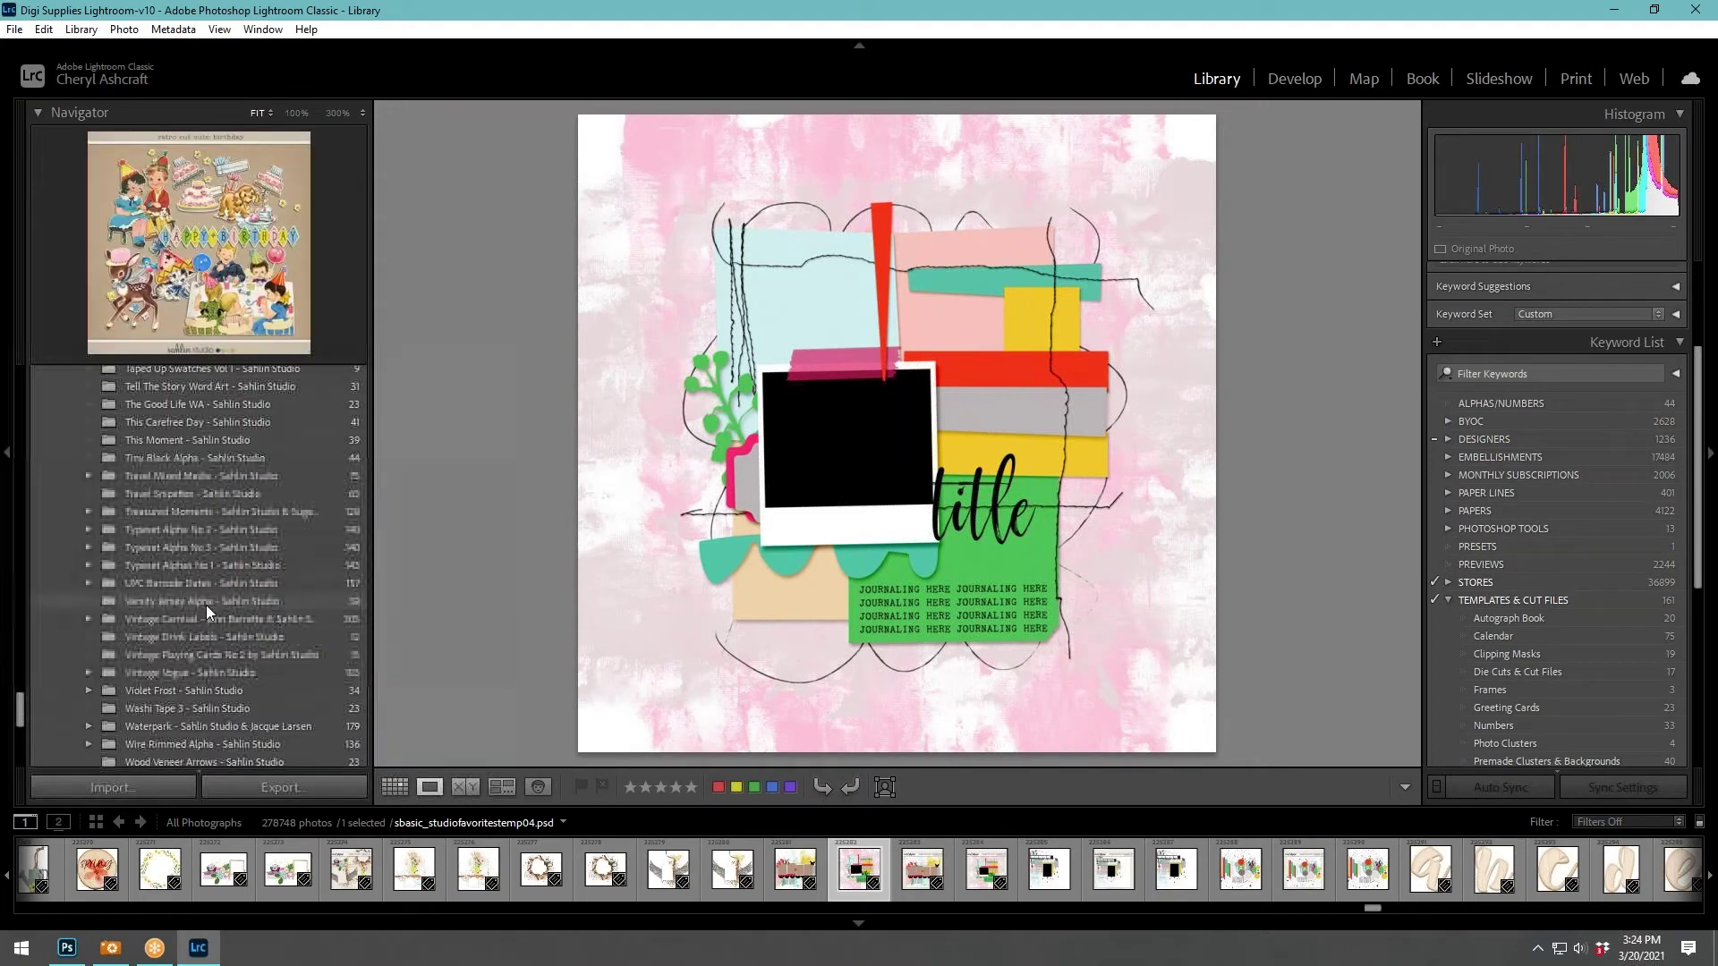
scroll(205, 605, up, 8)
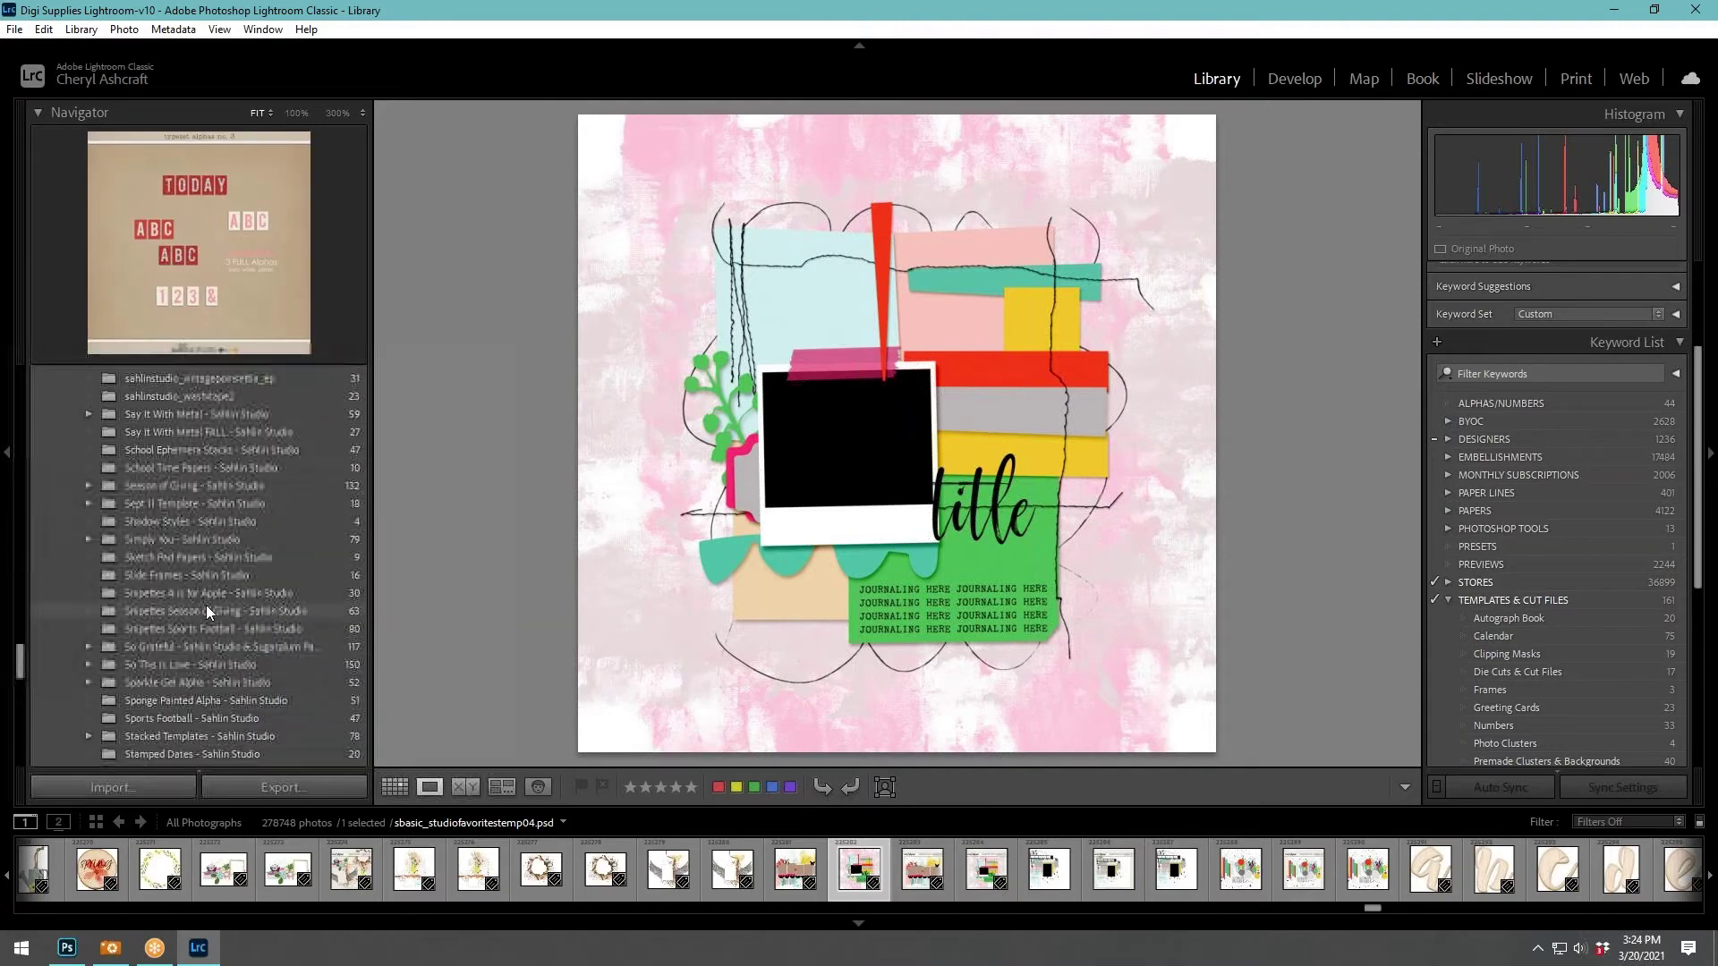
scroll(205, 604, up, 4)
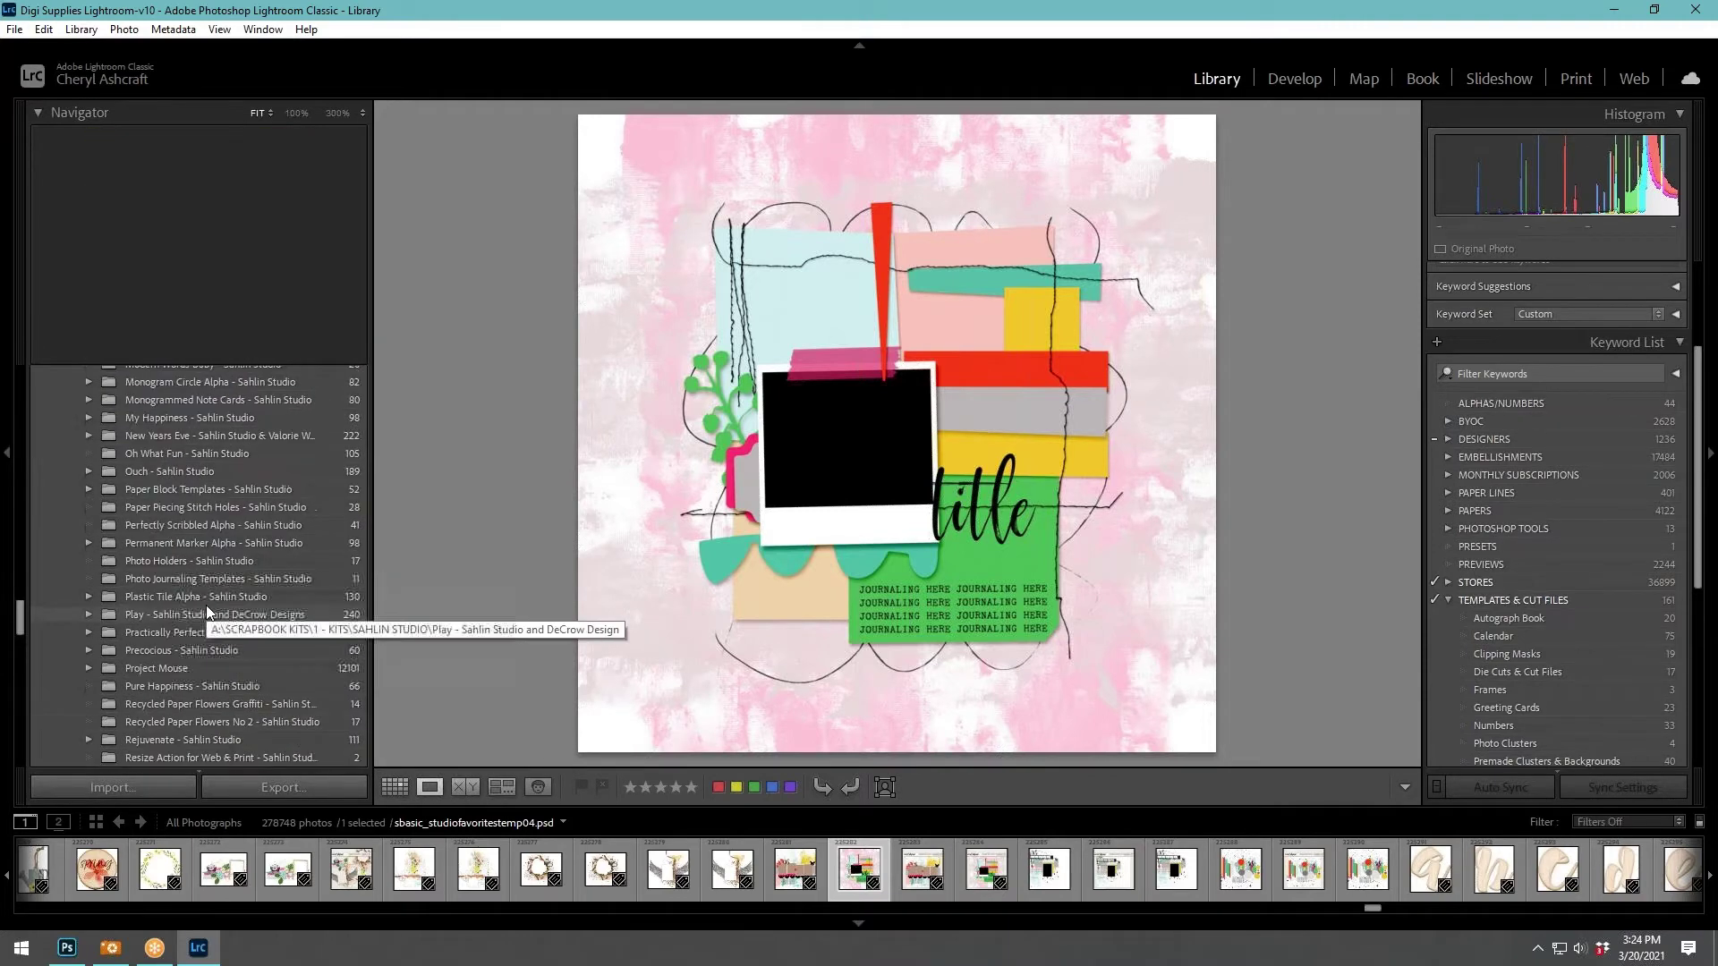
Open the Project Mouse folder, show its contents as a thumbnail grid, and look through the previews and embellishments.
click(202, 667)
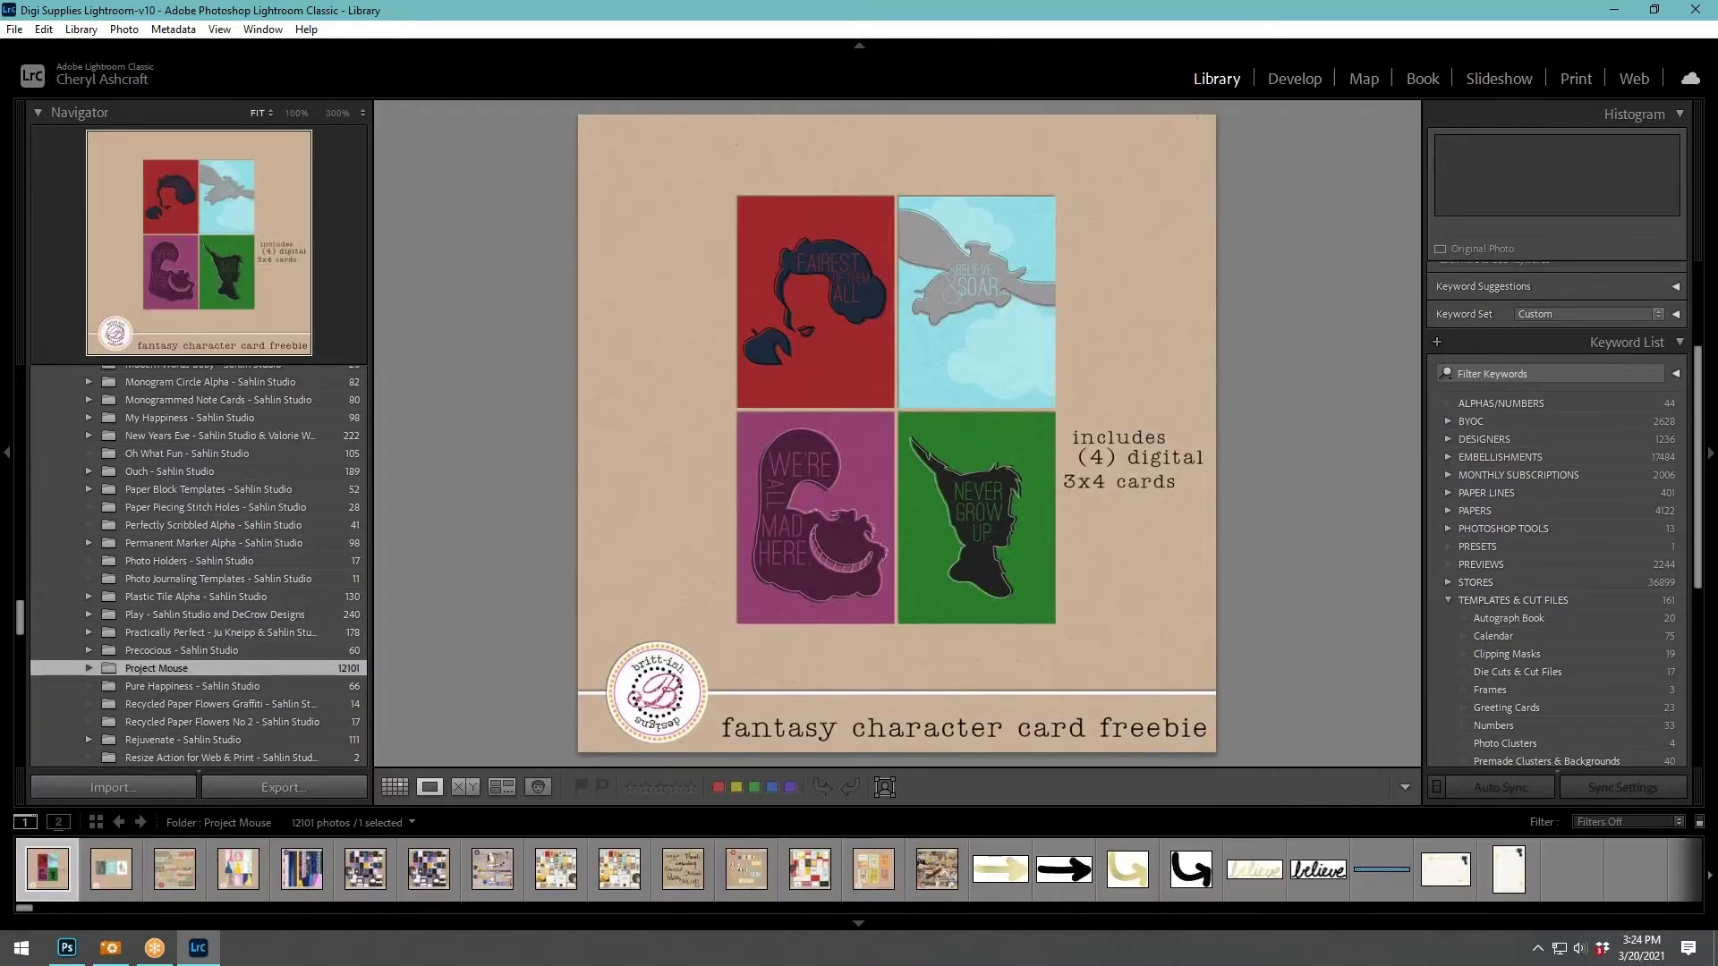
click(394, 786)
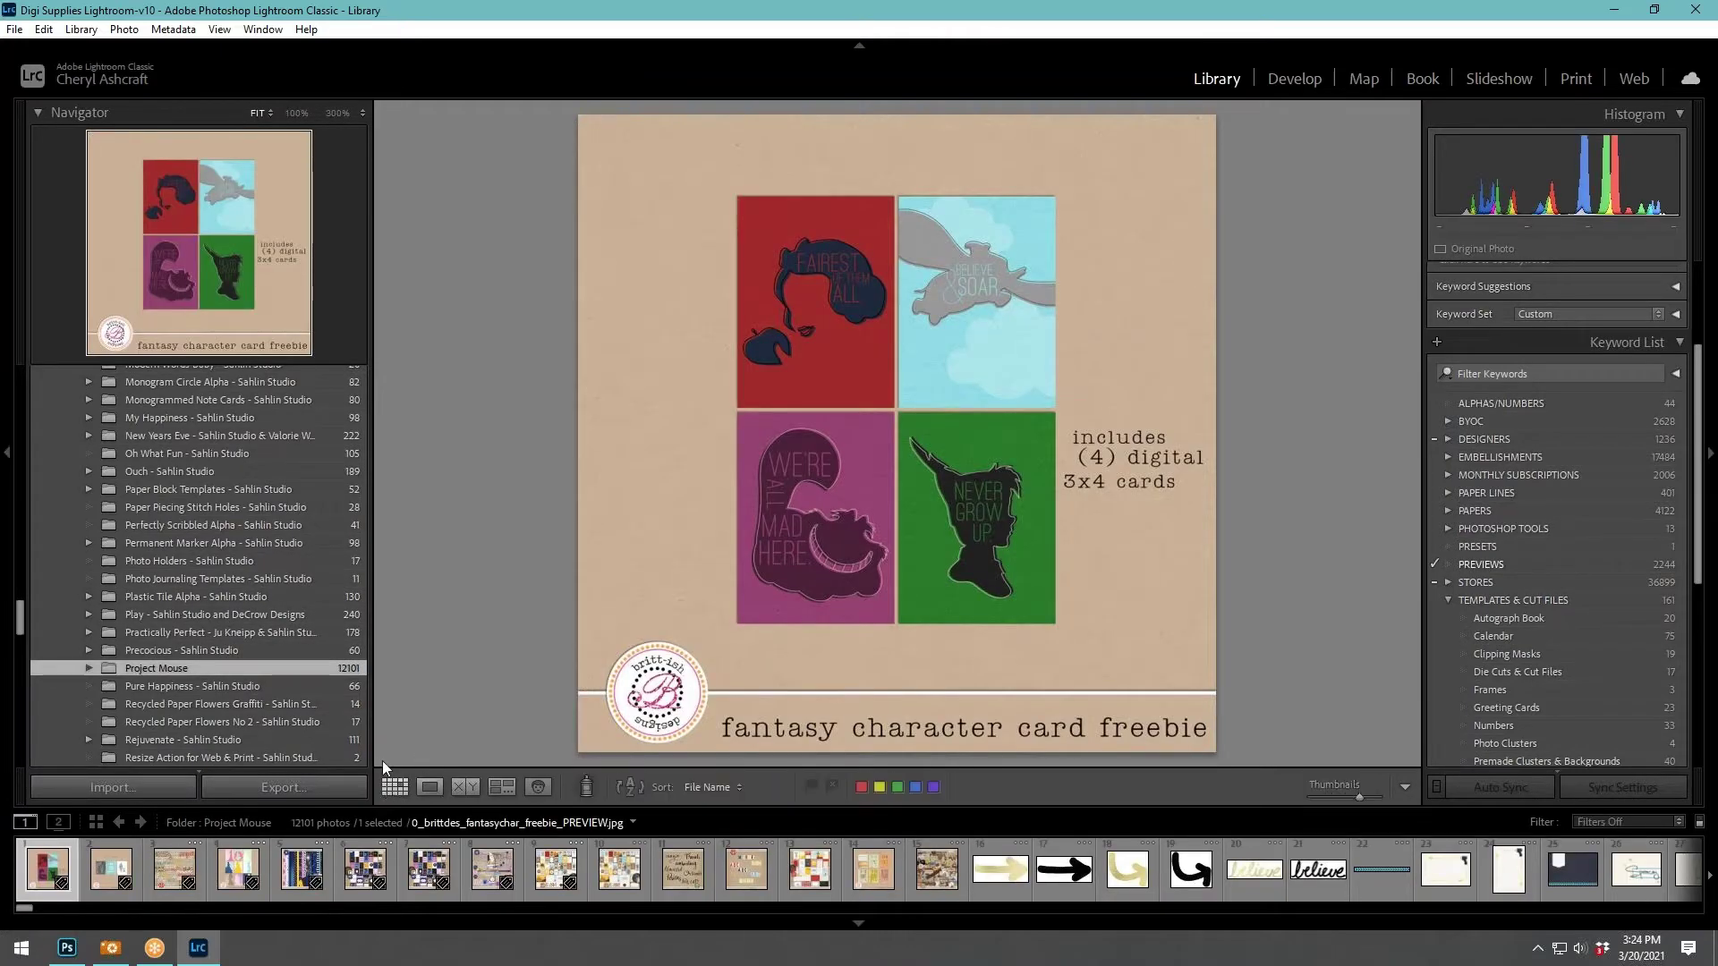
scroll(895, 447, down, 5)
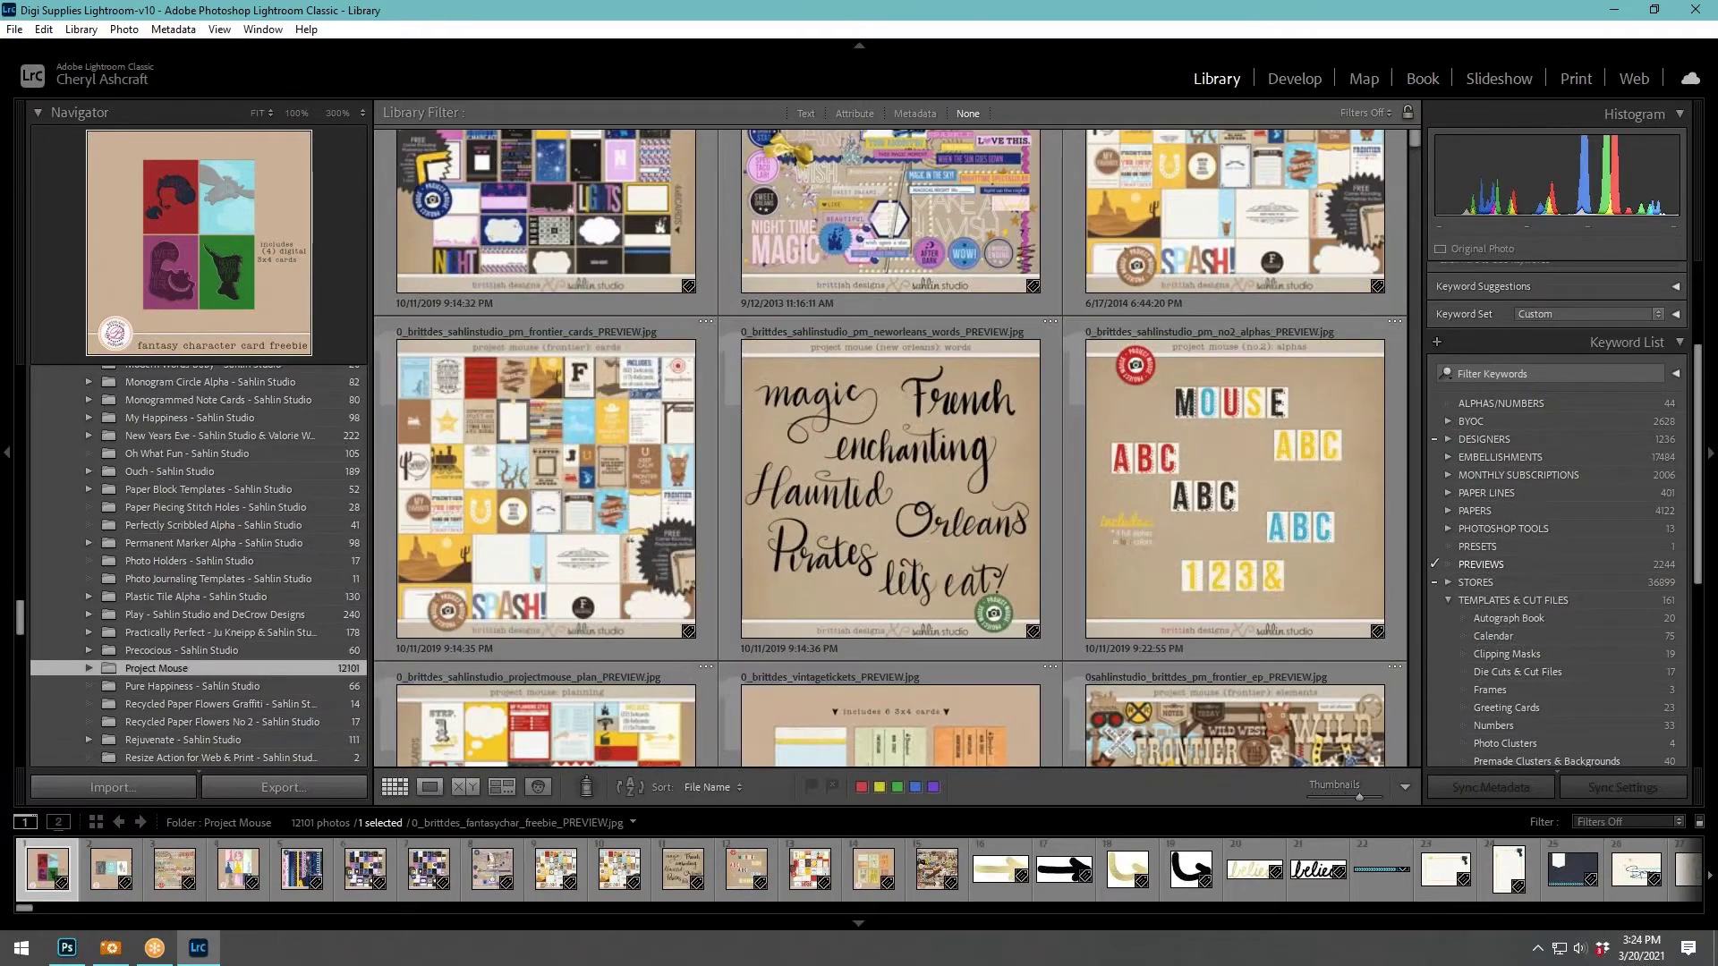
scroll(895, 448, down, 10)
scroll(891, 447, down, 15)
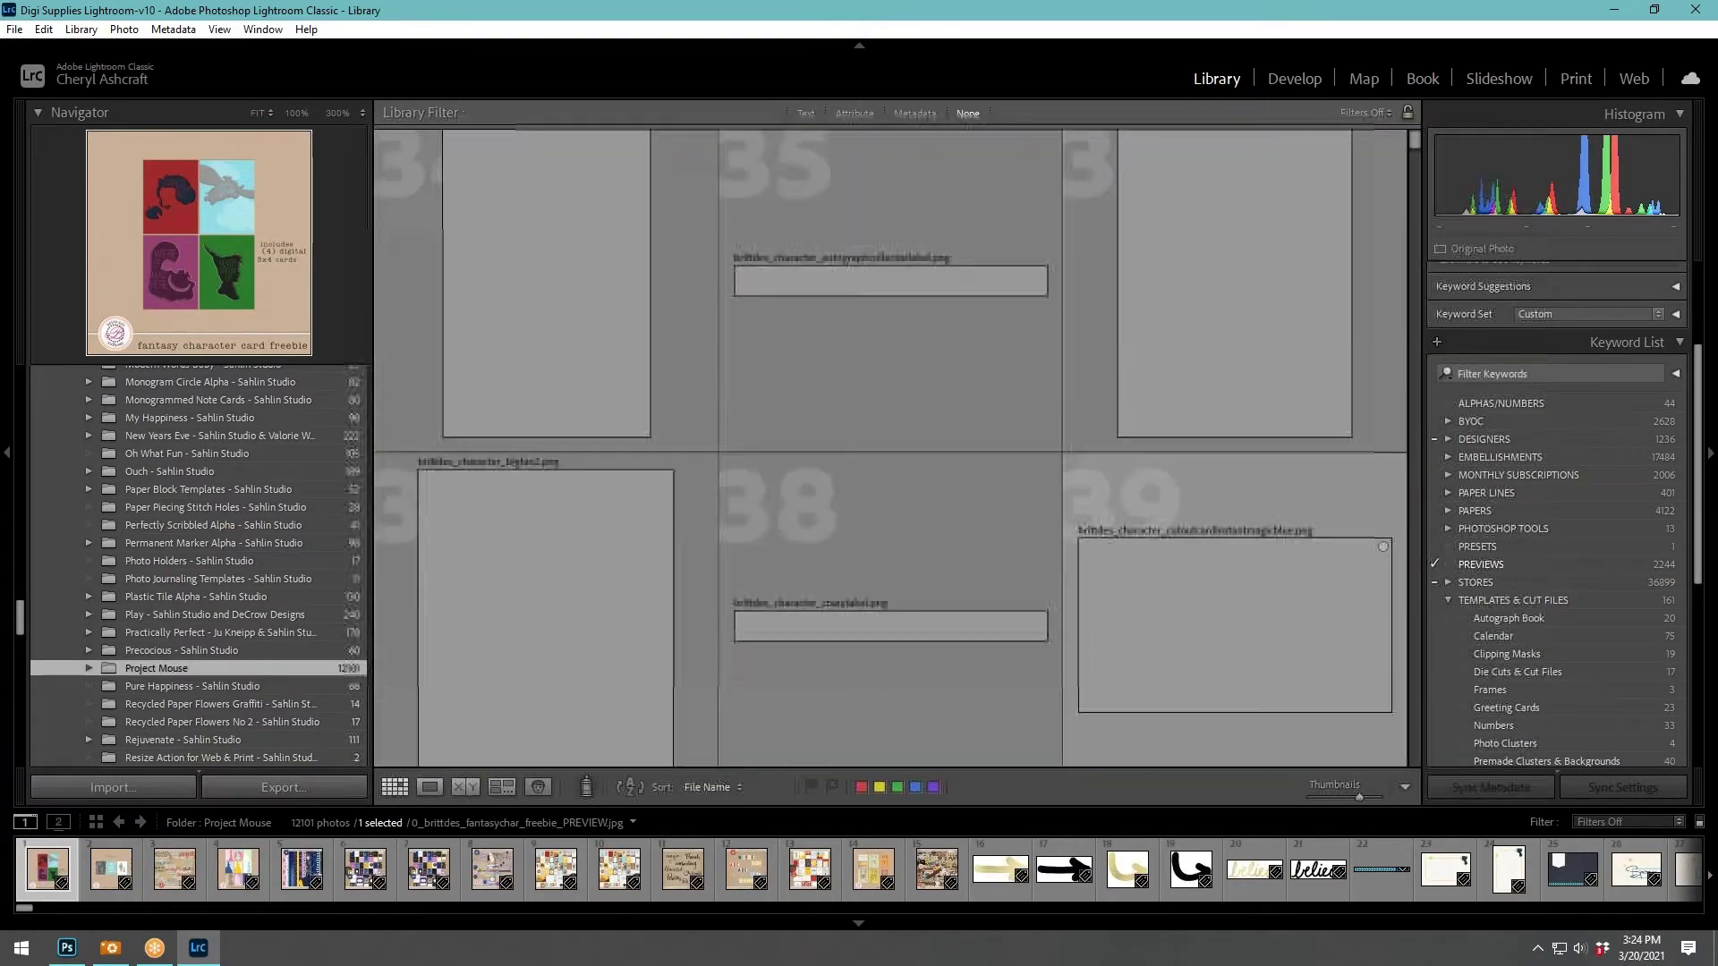
scroll(890, 447, down, 2)
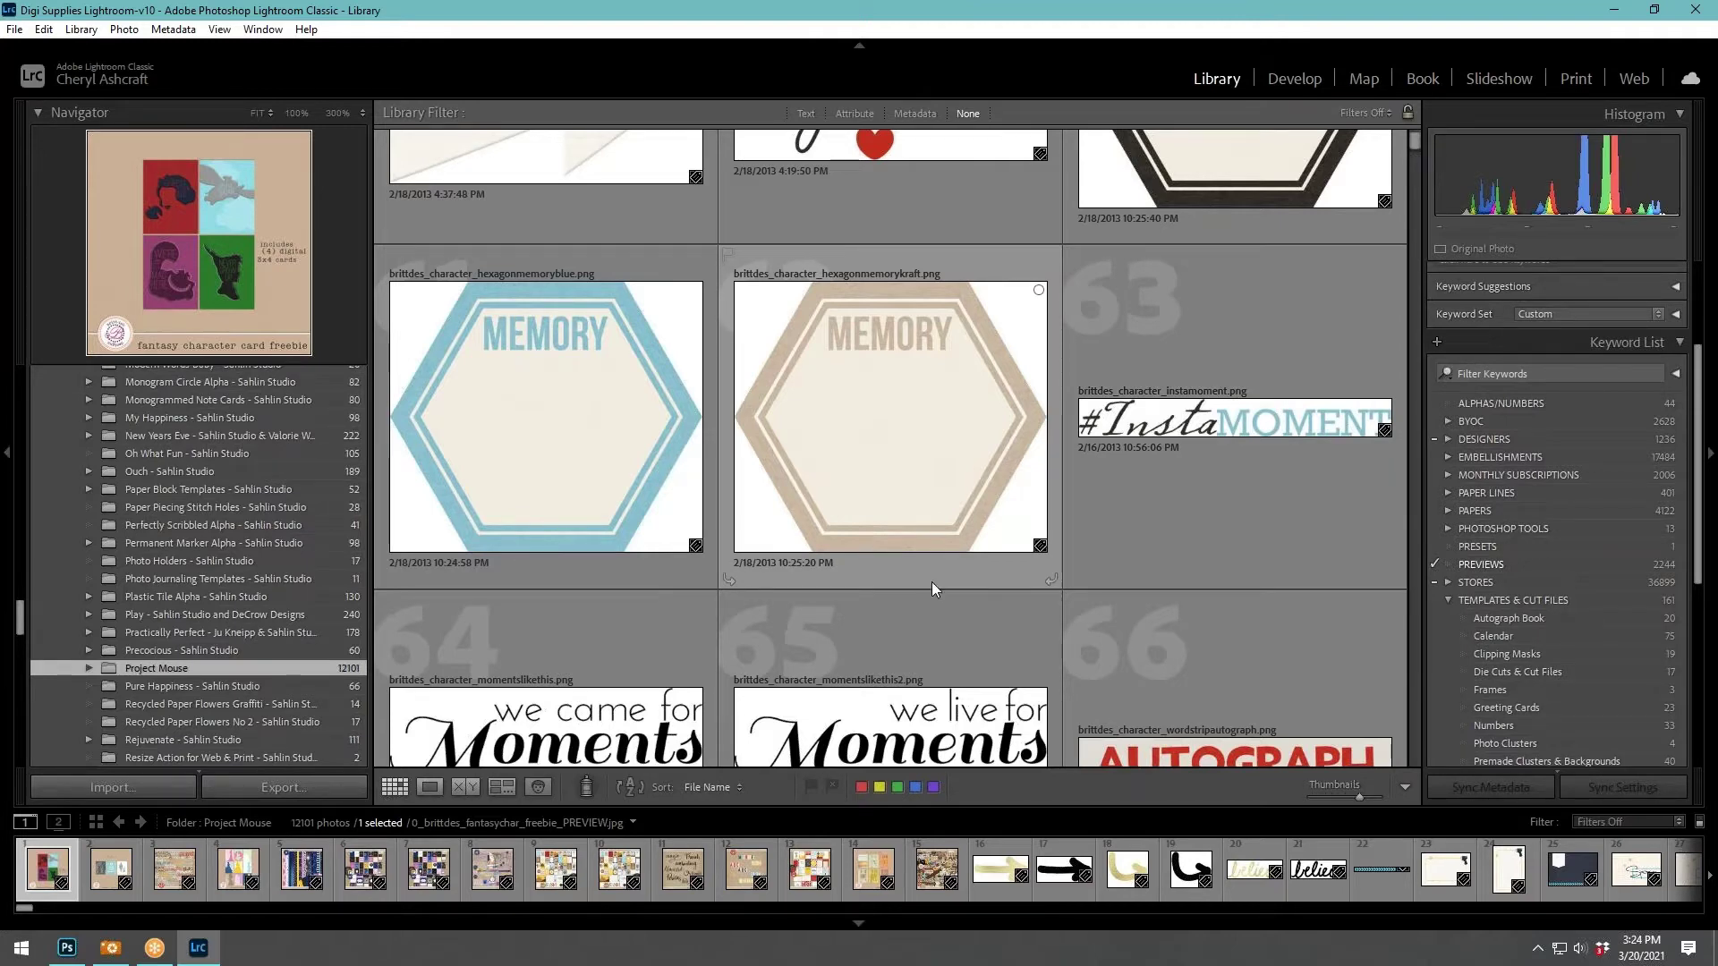
scroll(1227, 449, up, 10)
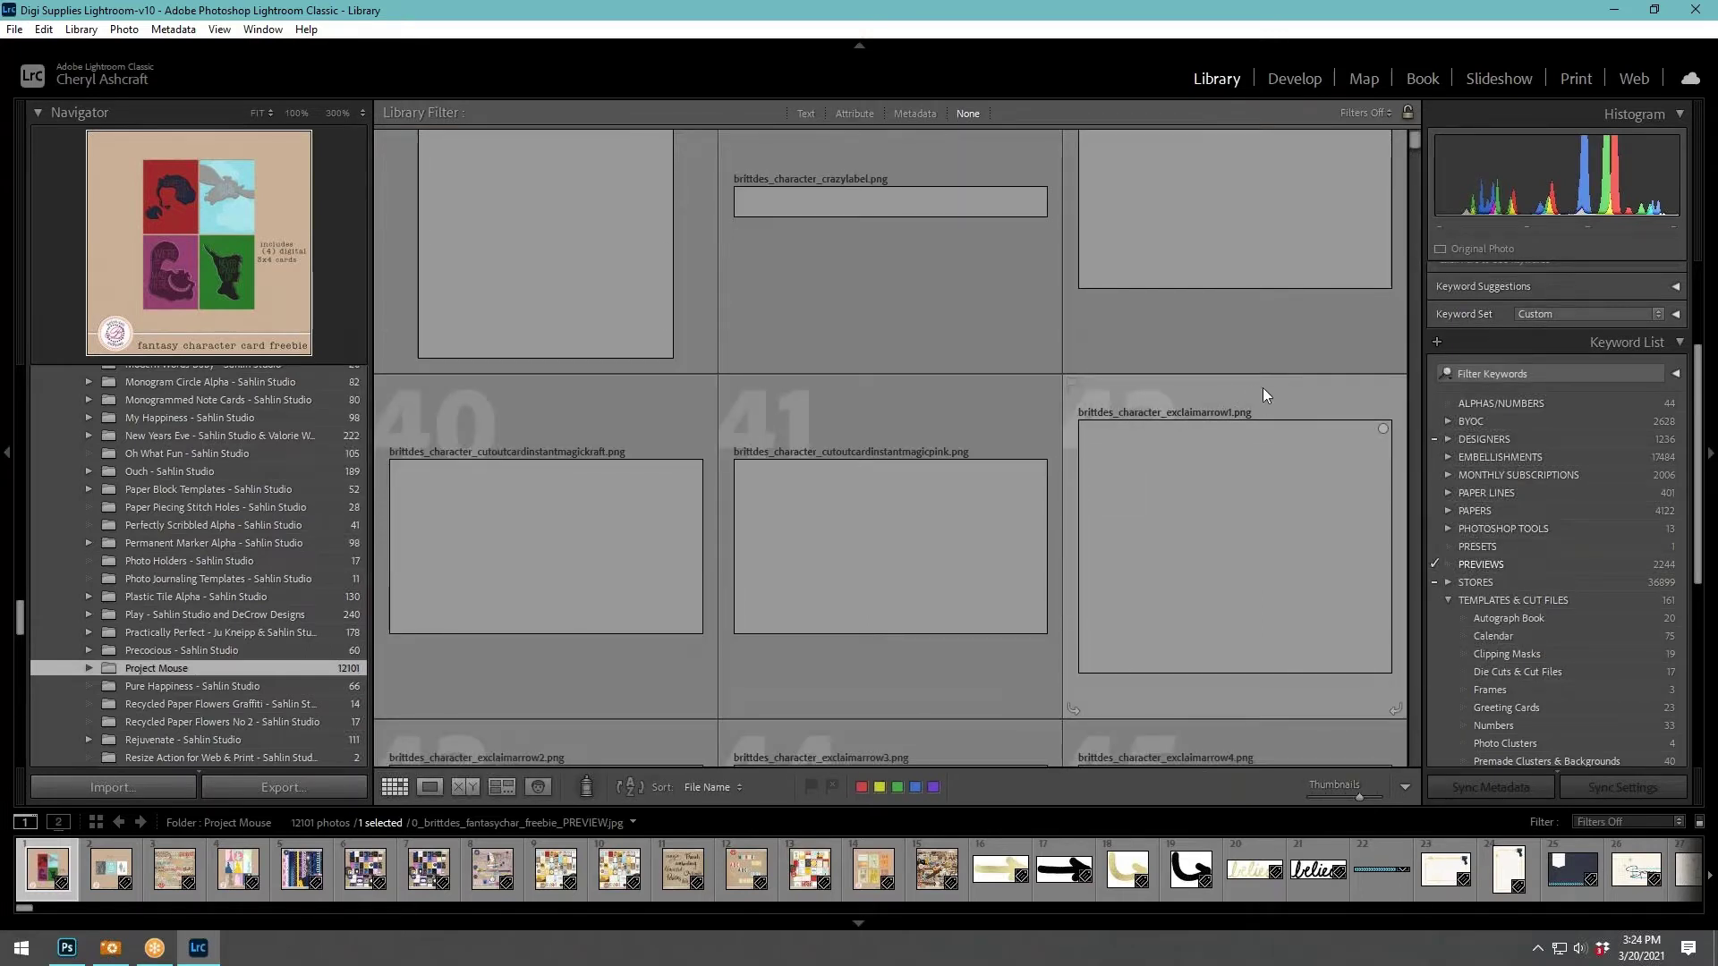
scroll(1211, 290, up, 4)
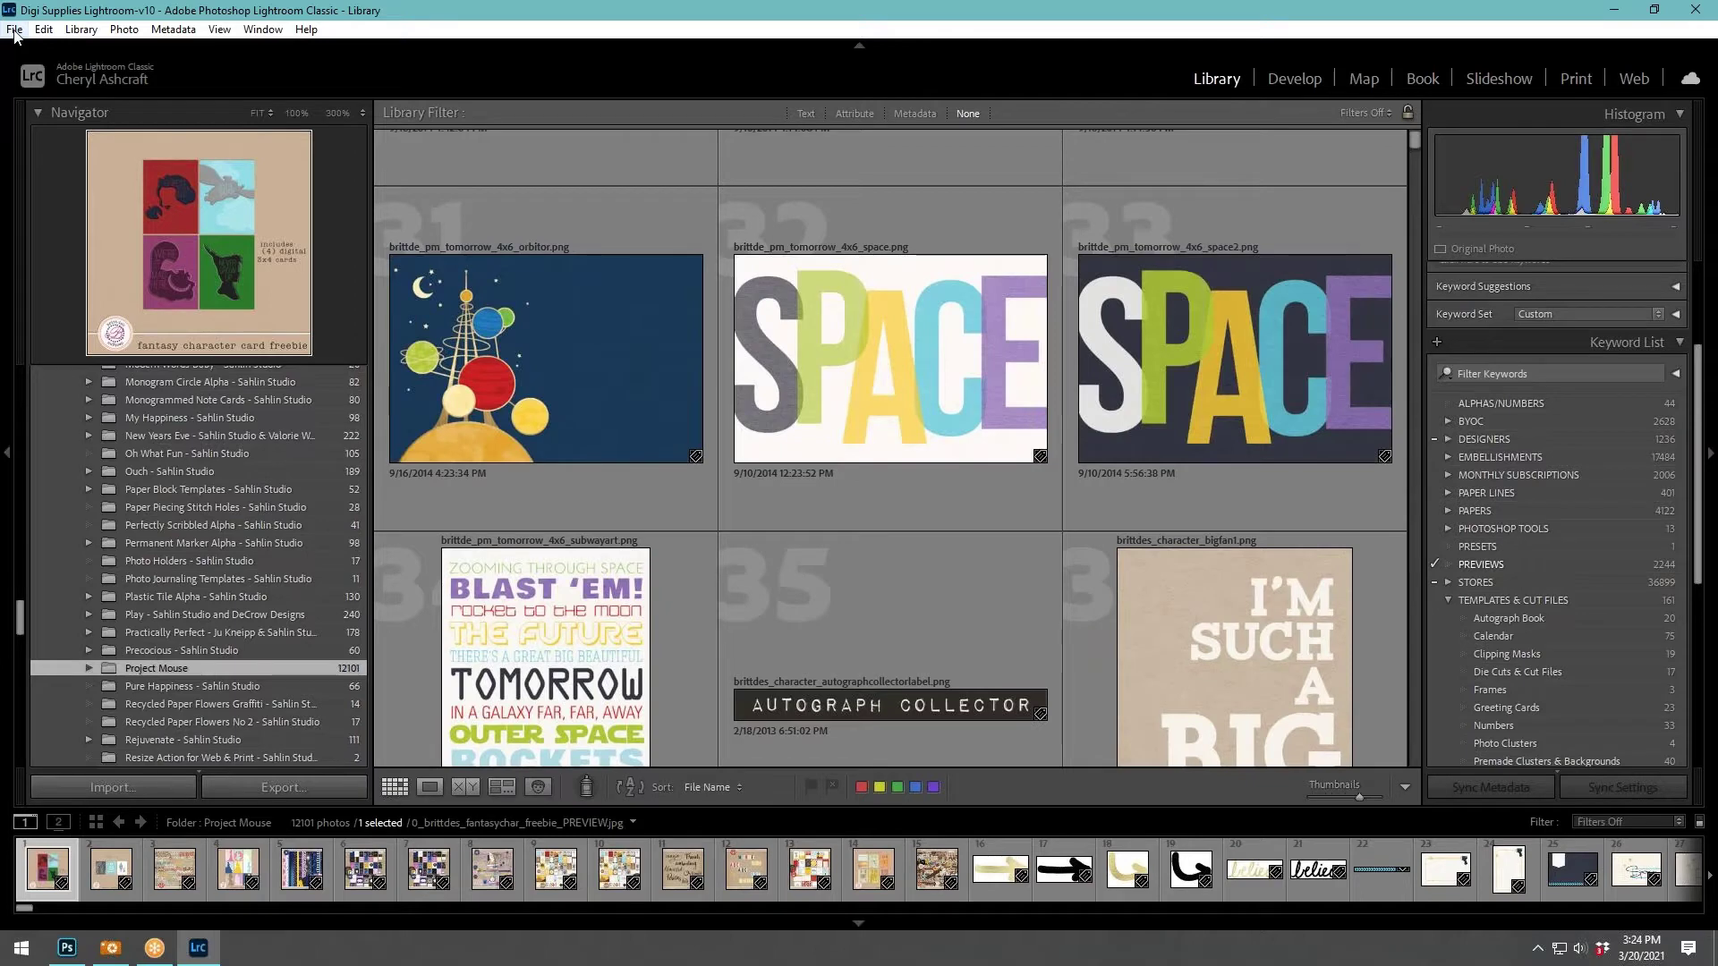
Close Lightroom Classic, show the Project Mouse POP + Artsy + Pins category in ACDSee, and return to the Photoshop page.
click(1695, 10)
click(981, 556)
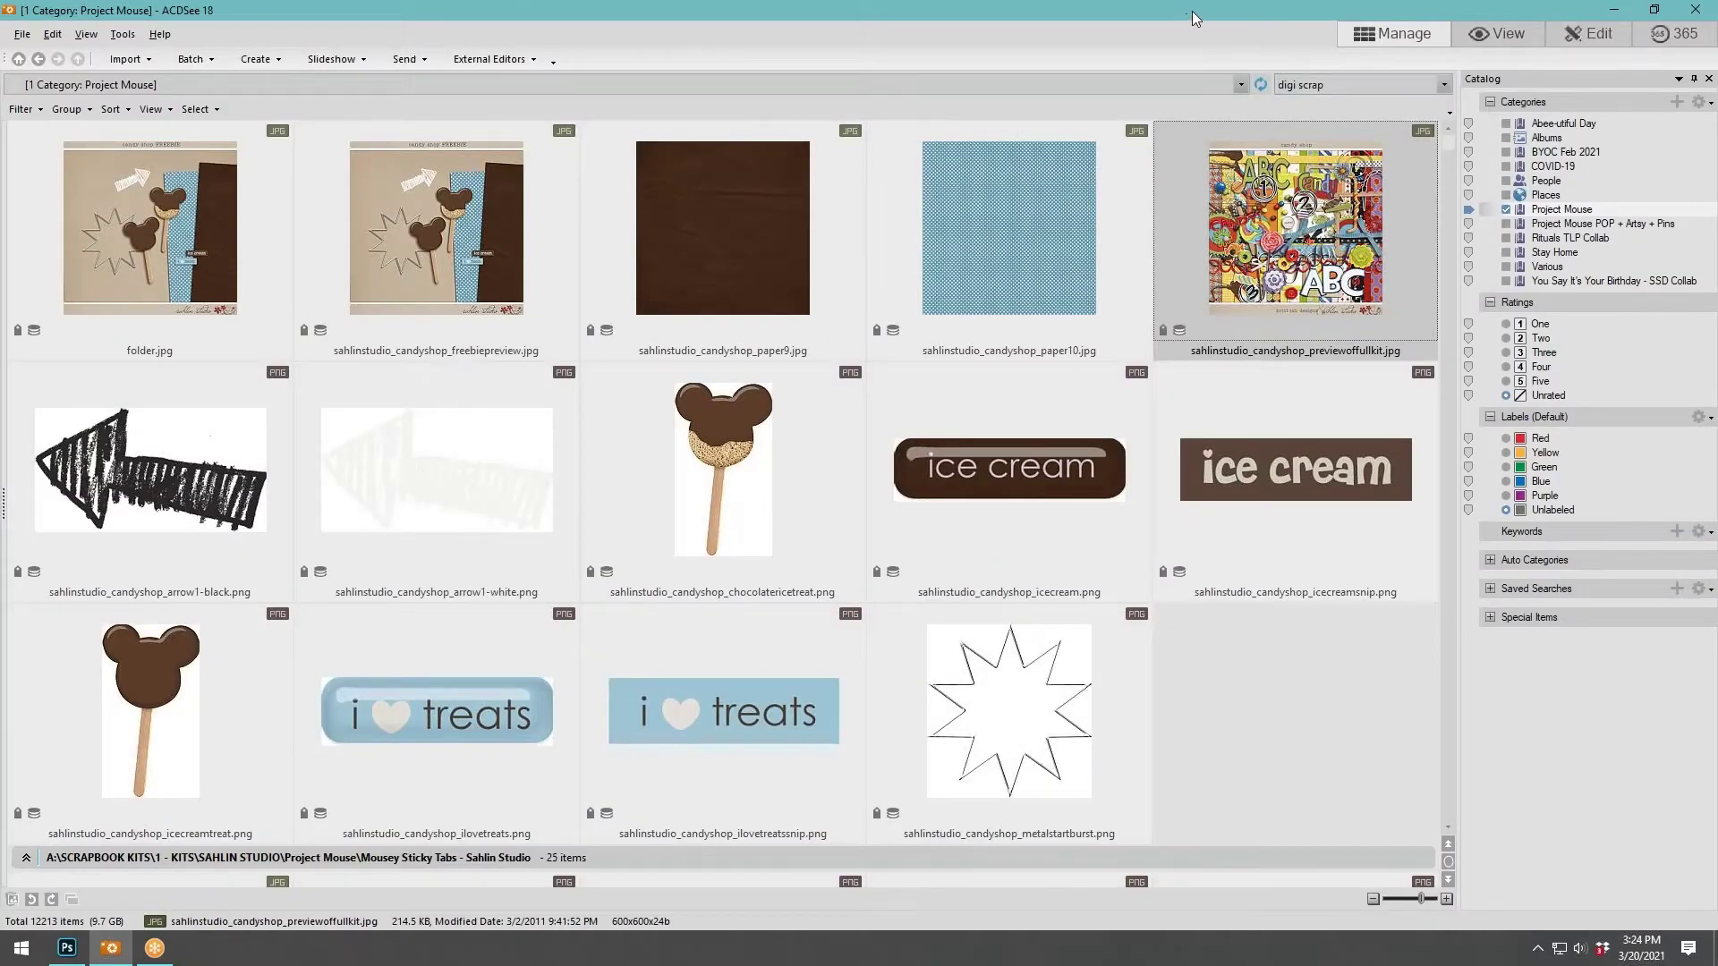
click(1603, 226)
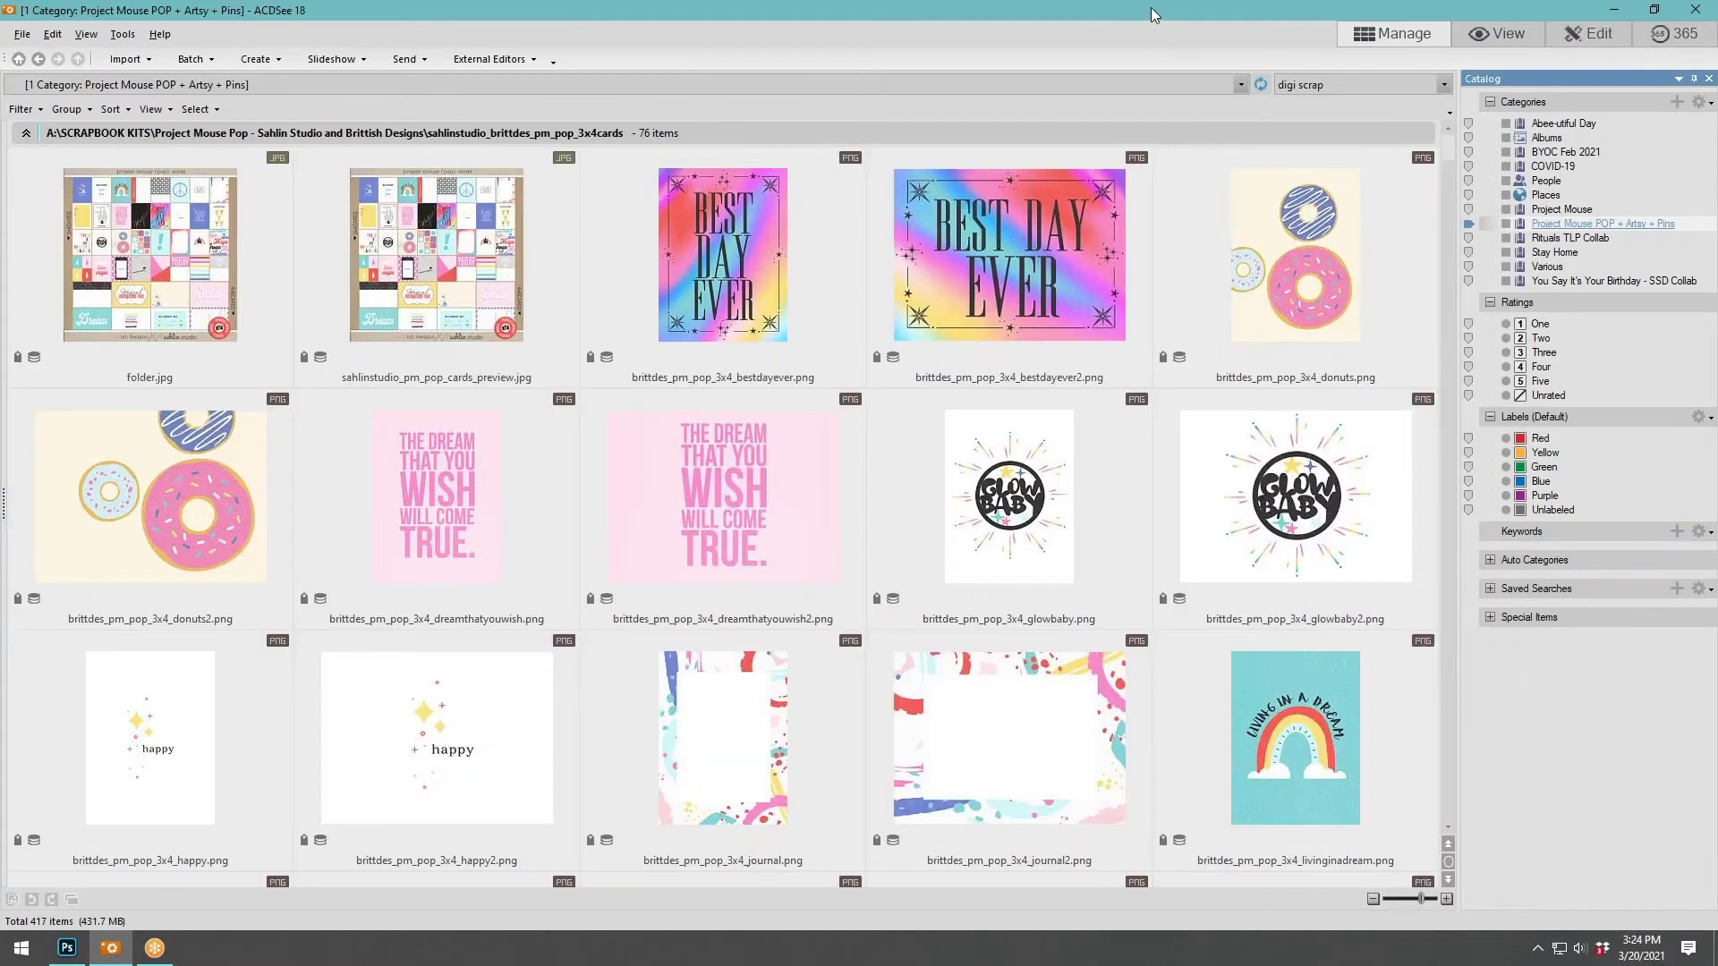
click(1613, 9)
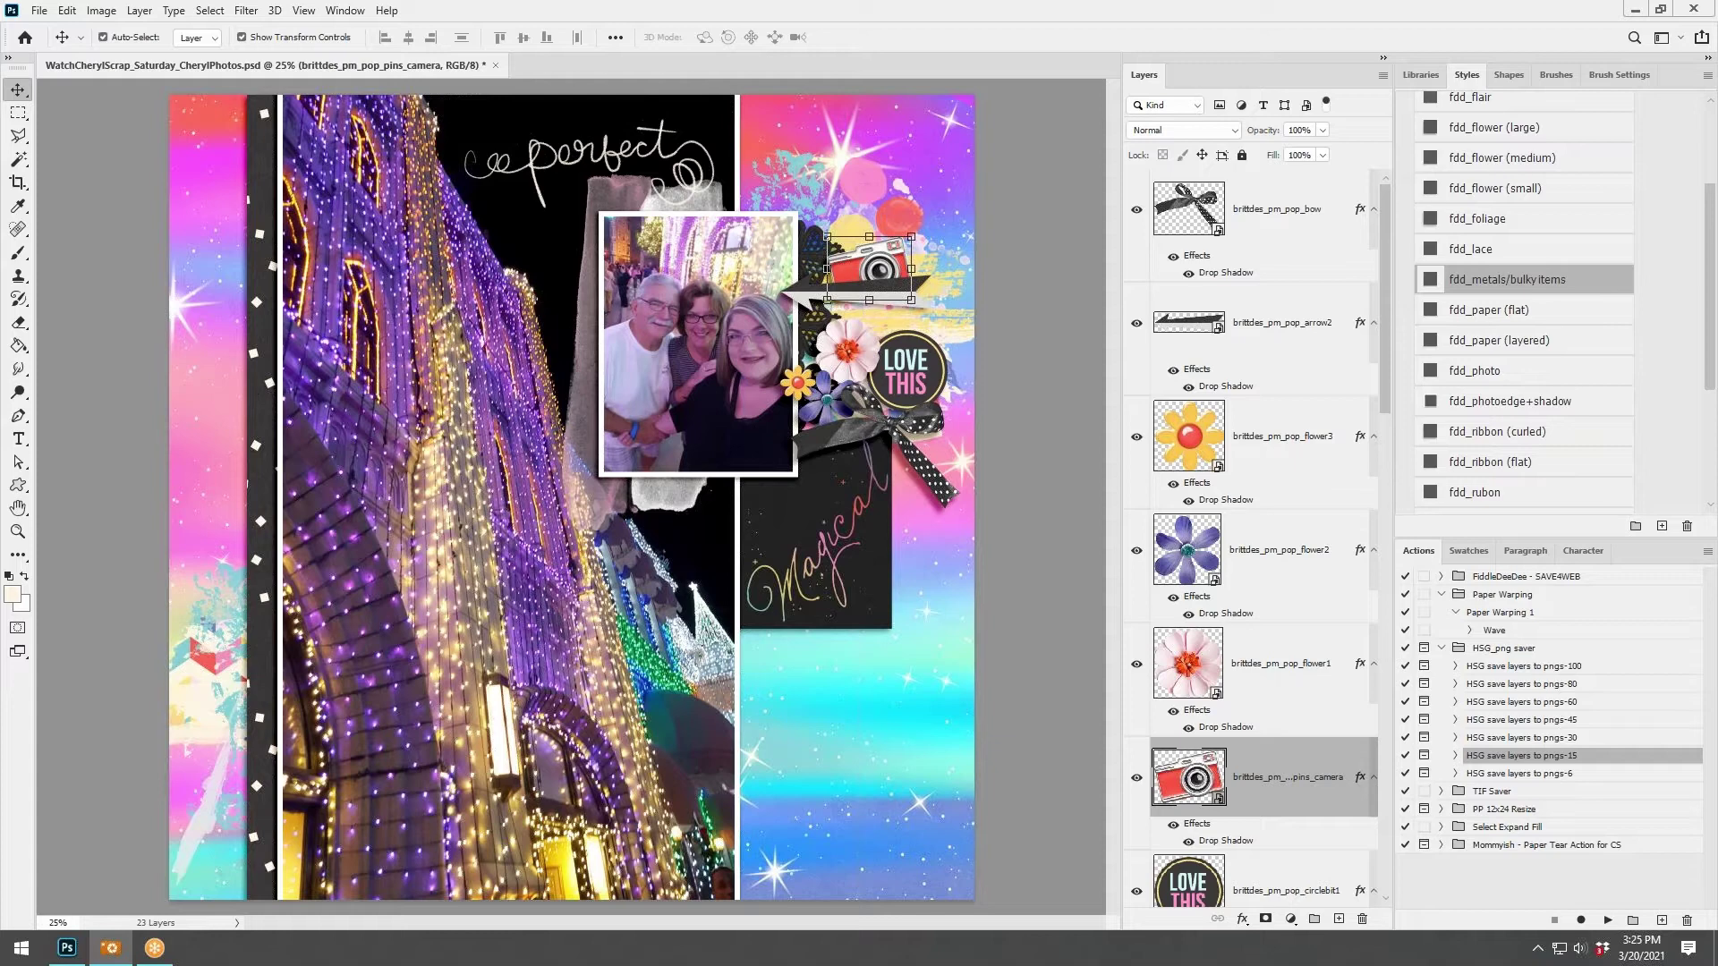
Paste the artsy scribble onto the large building photo and recolour it with a clipped cream Solid Color fill layer.
key(ctrl+v)
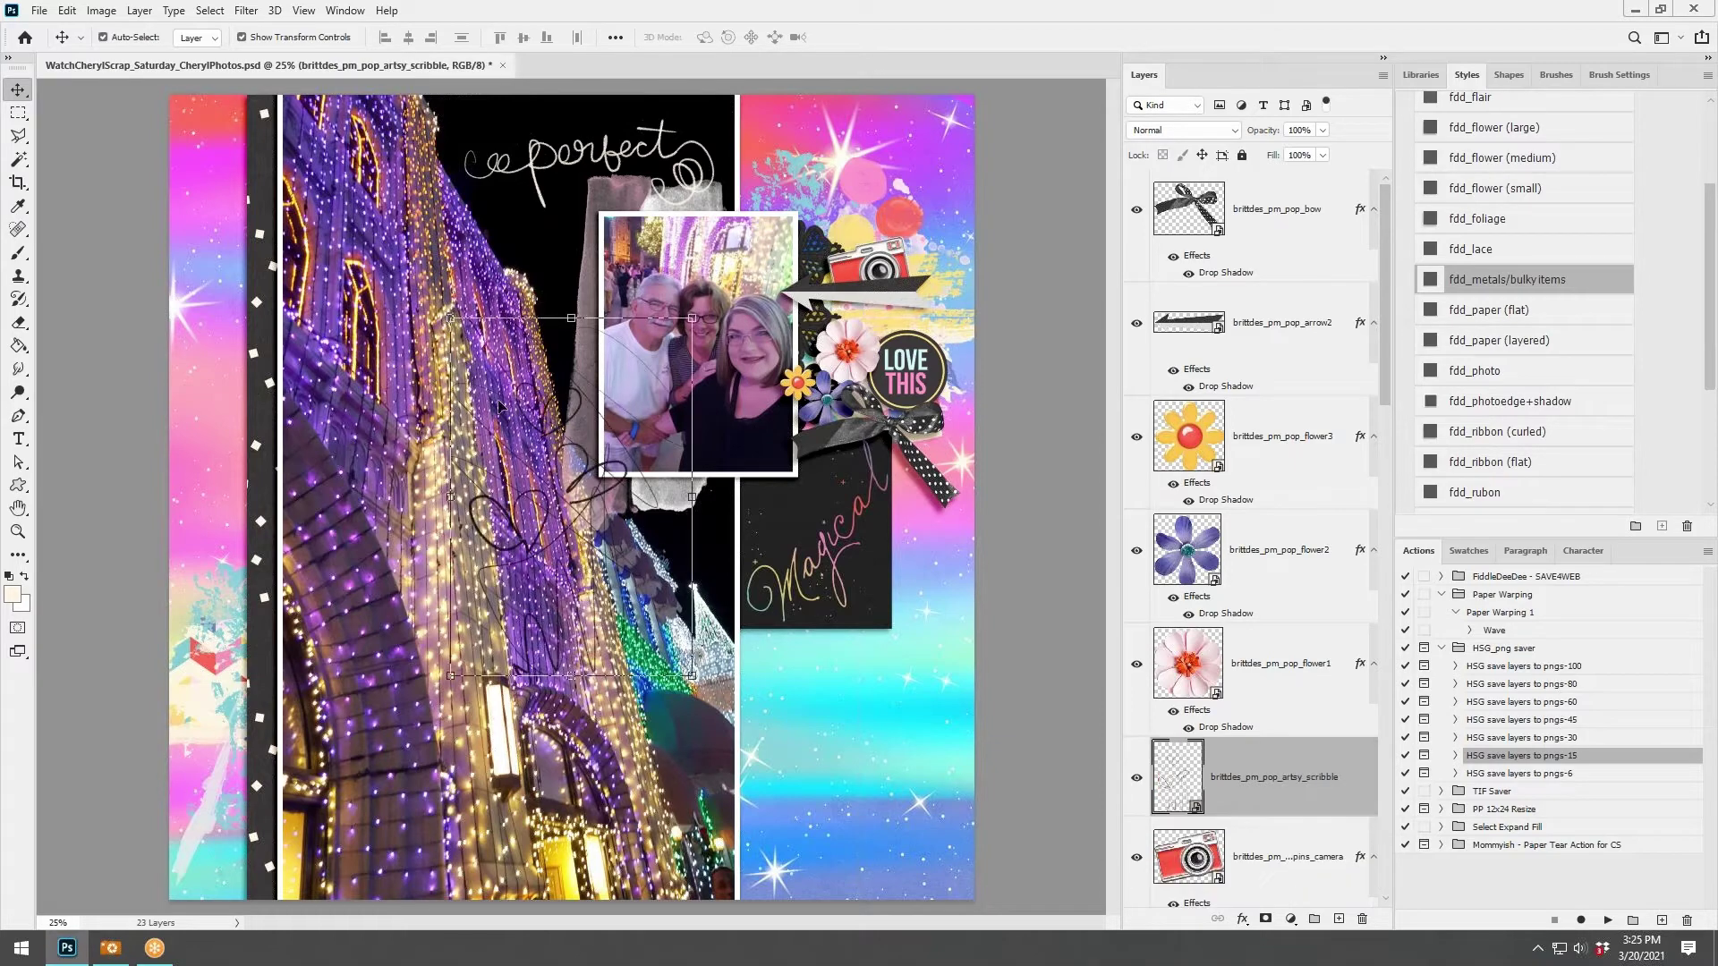
drag(566, 424, 488, 246)
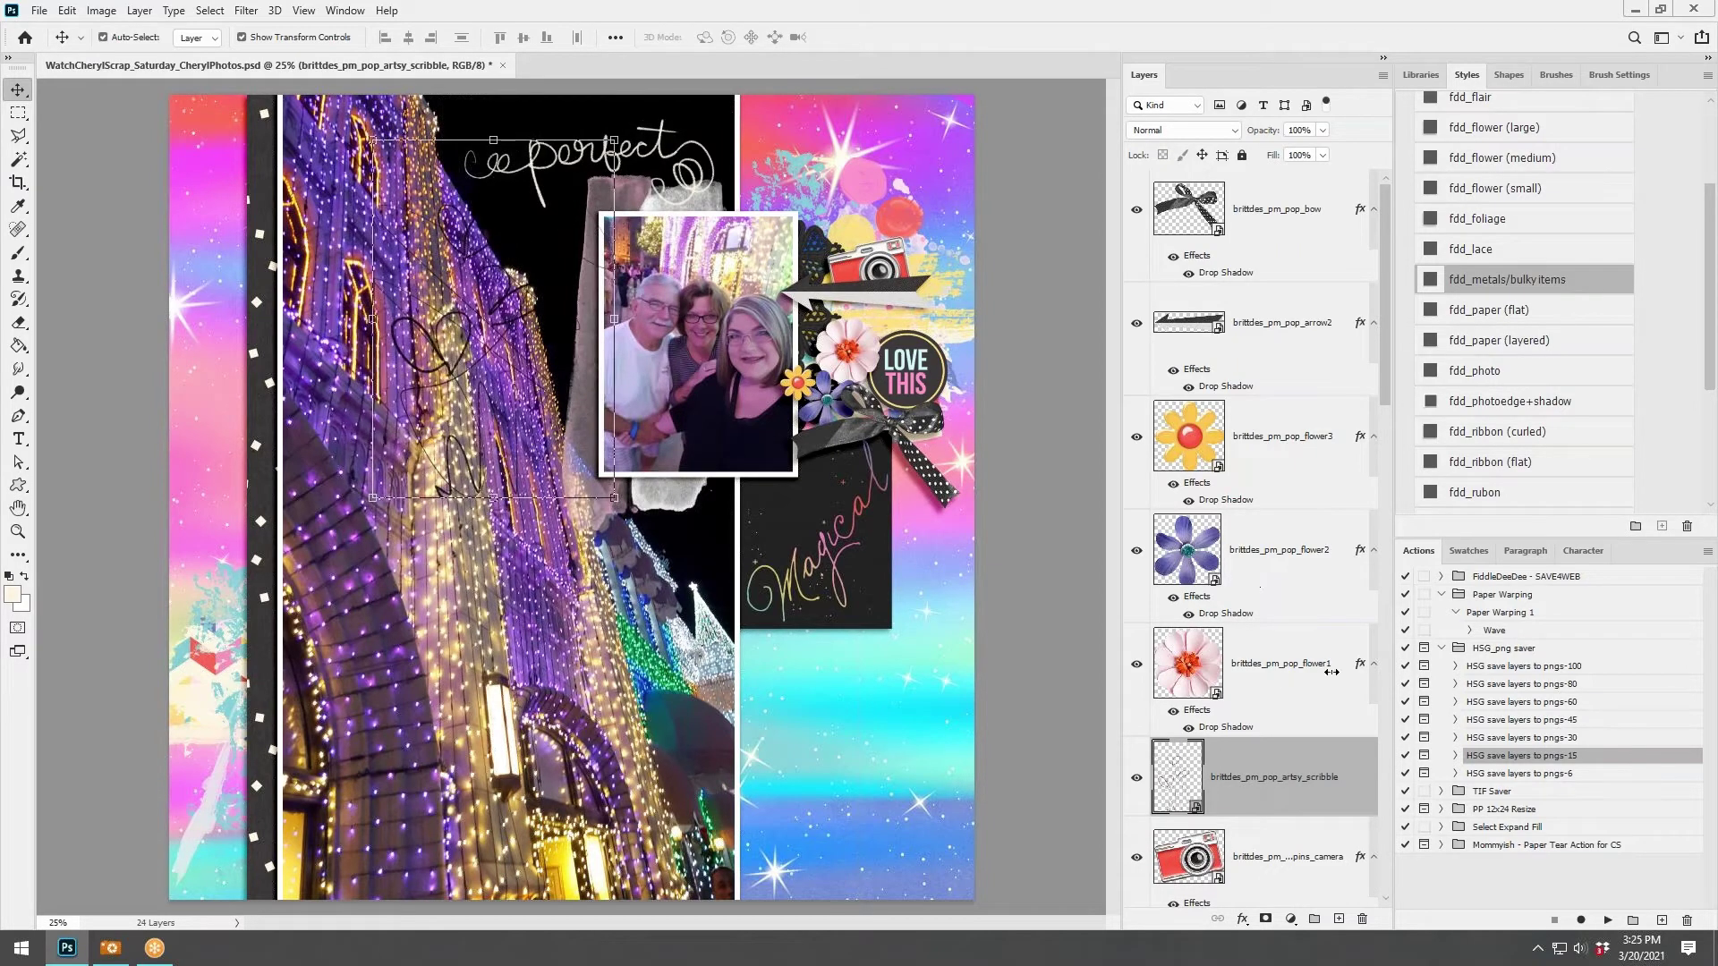
click(1288, 920)
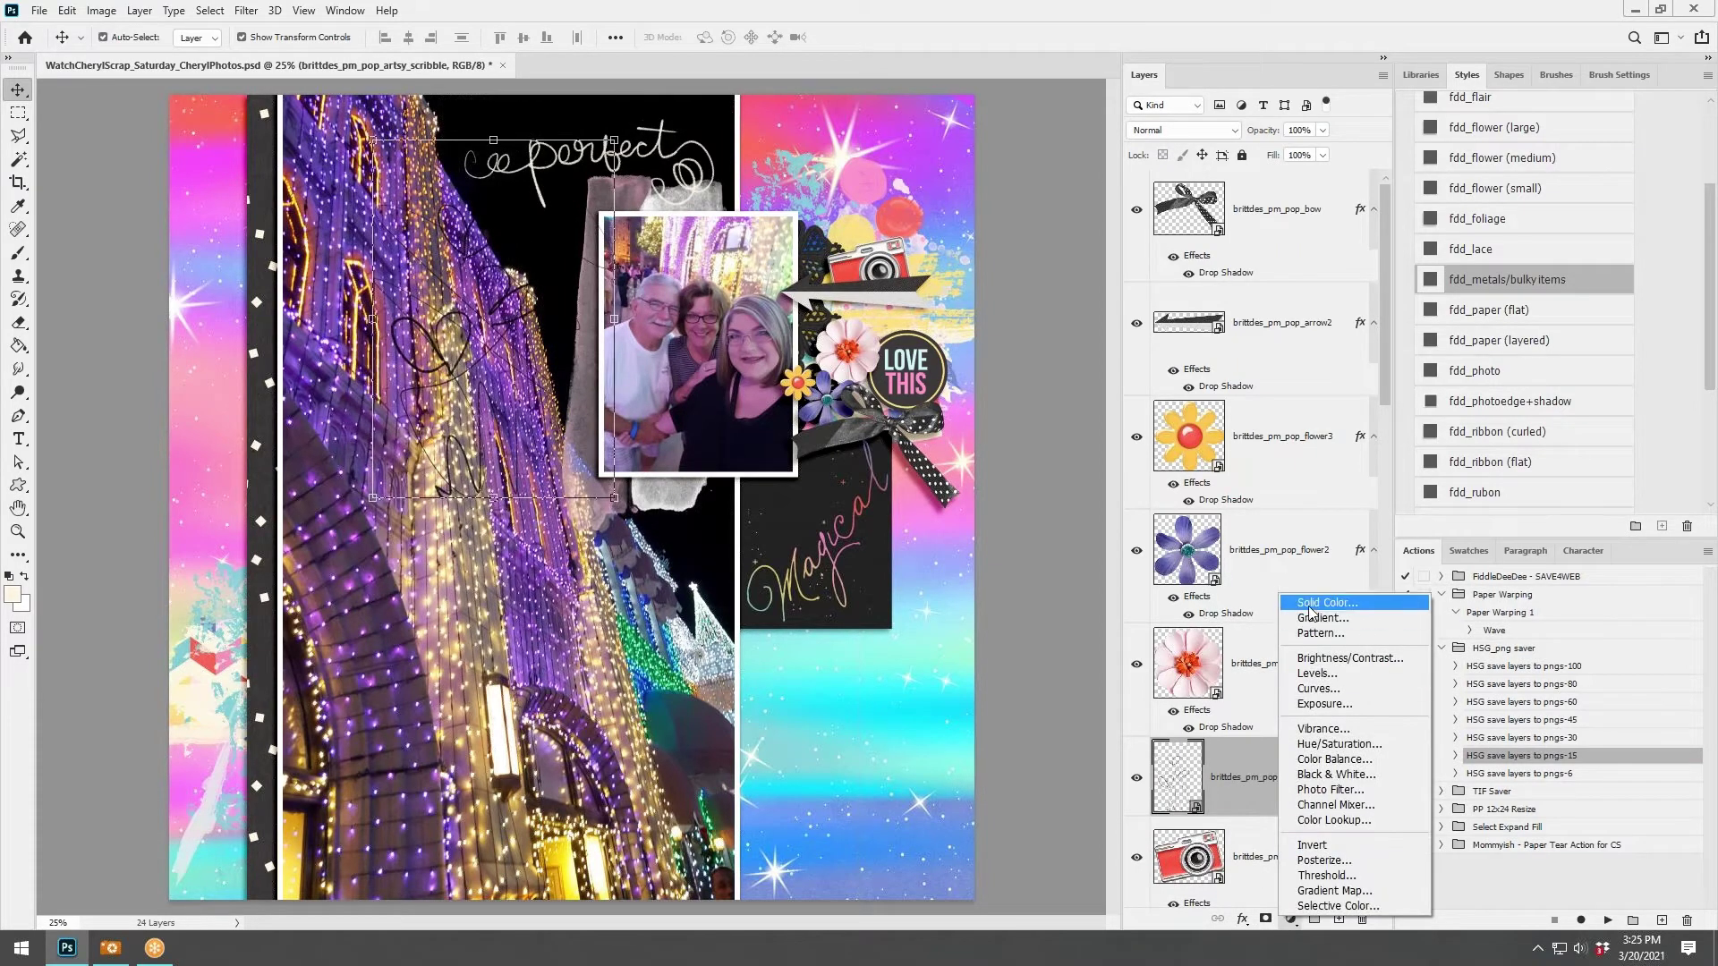
click(1315, 602)
click(1104, 95)
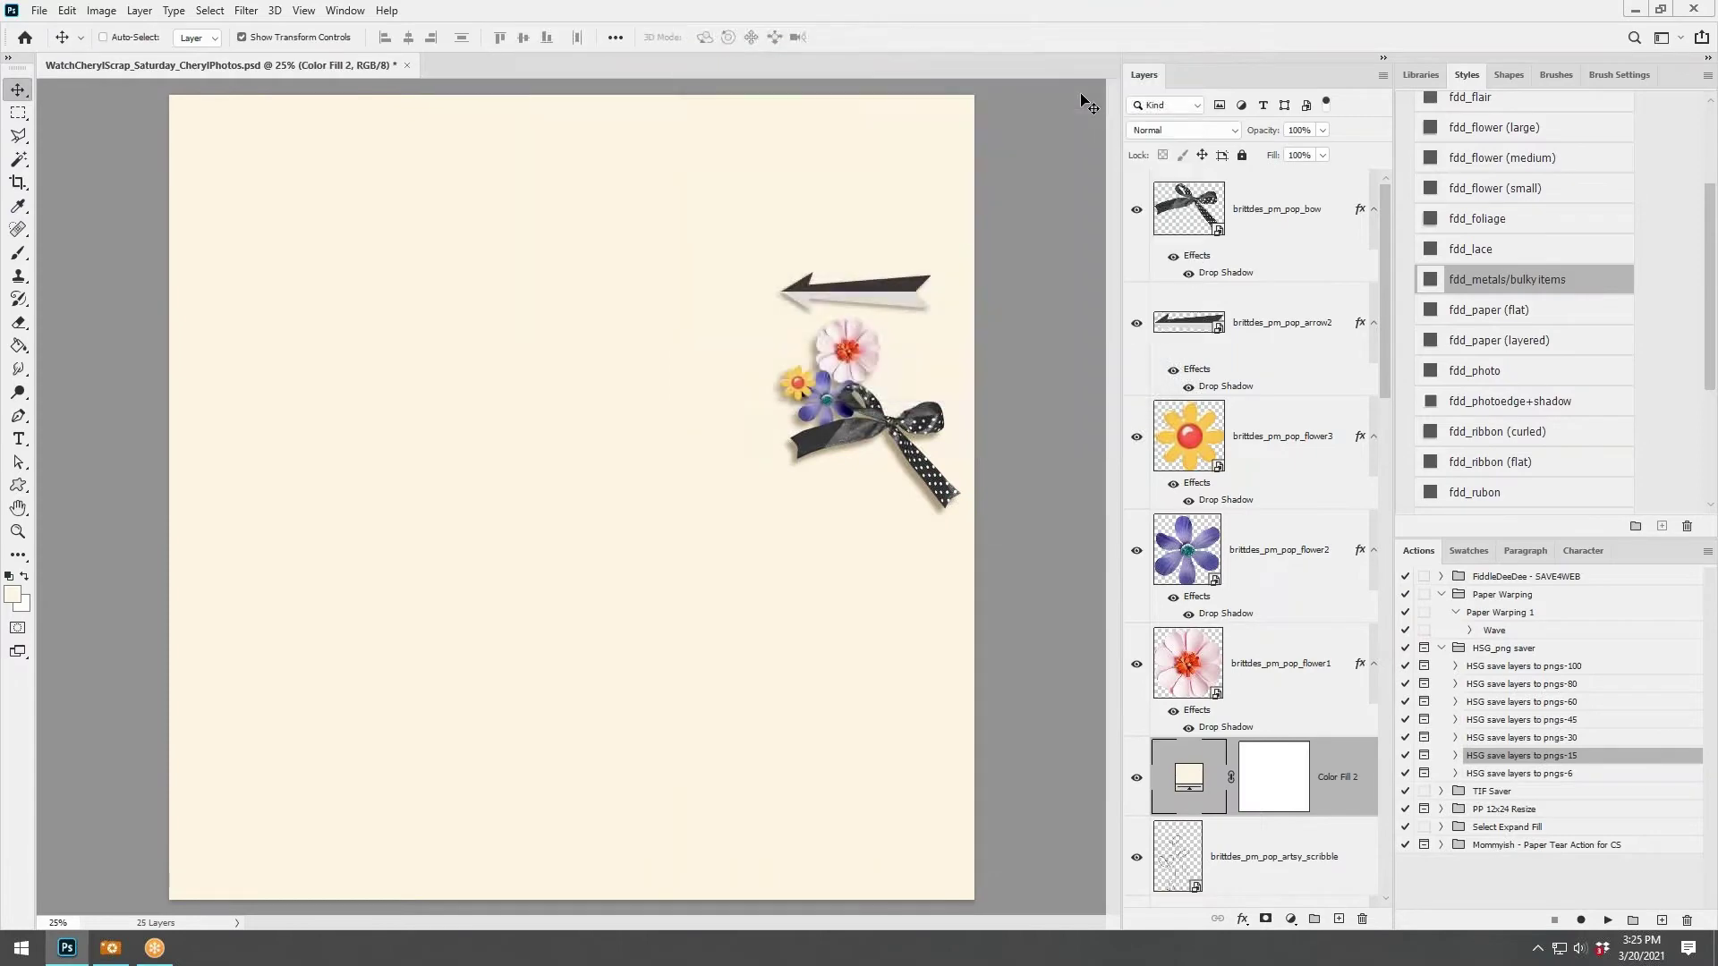
key(ctrl+alt+g)
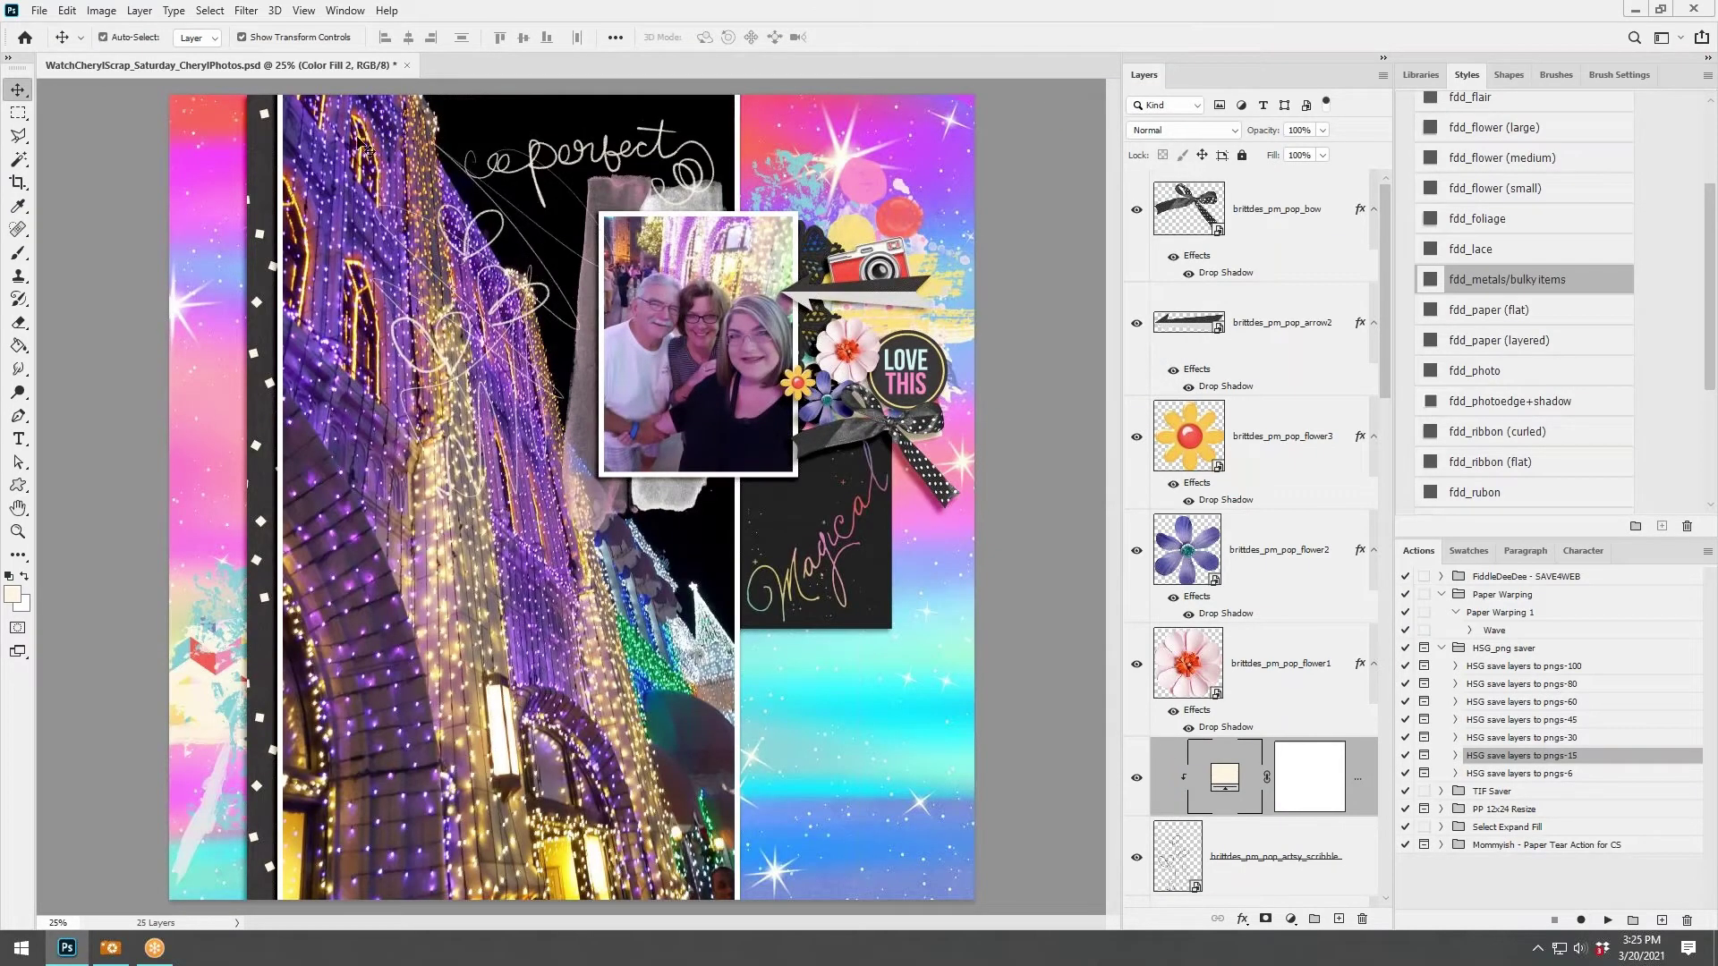
Scale the scribble to about 52% and place it just below the framed group photo, overlapping the Magical card's edge.
key(ctrl)
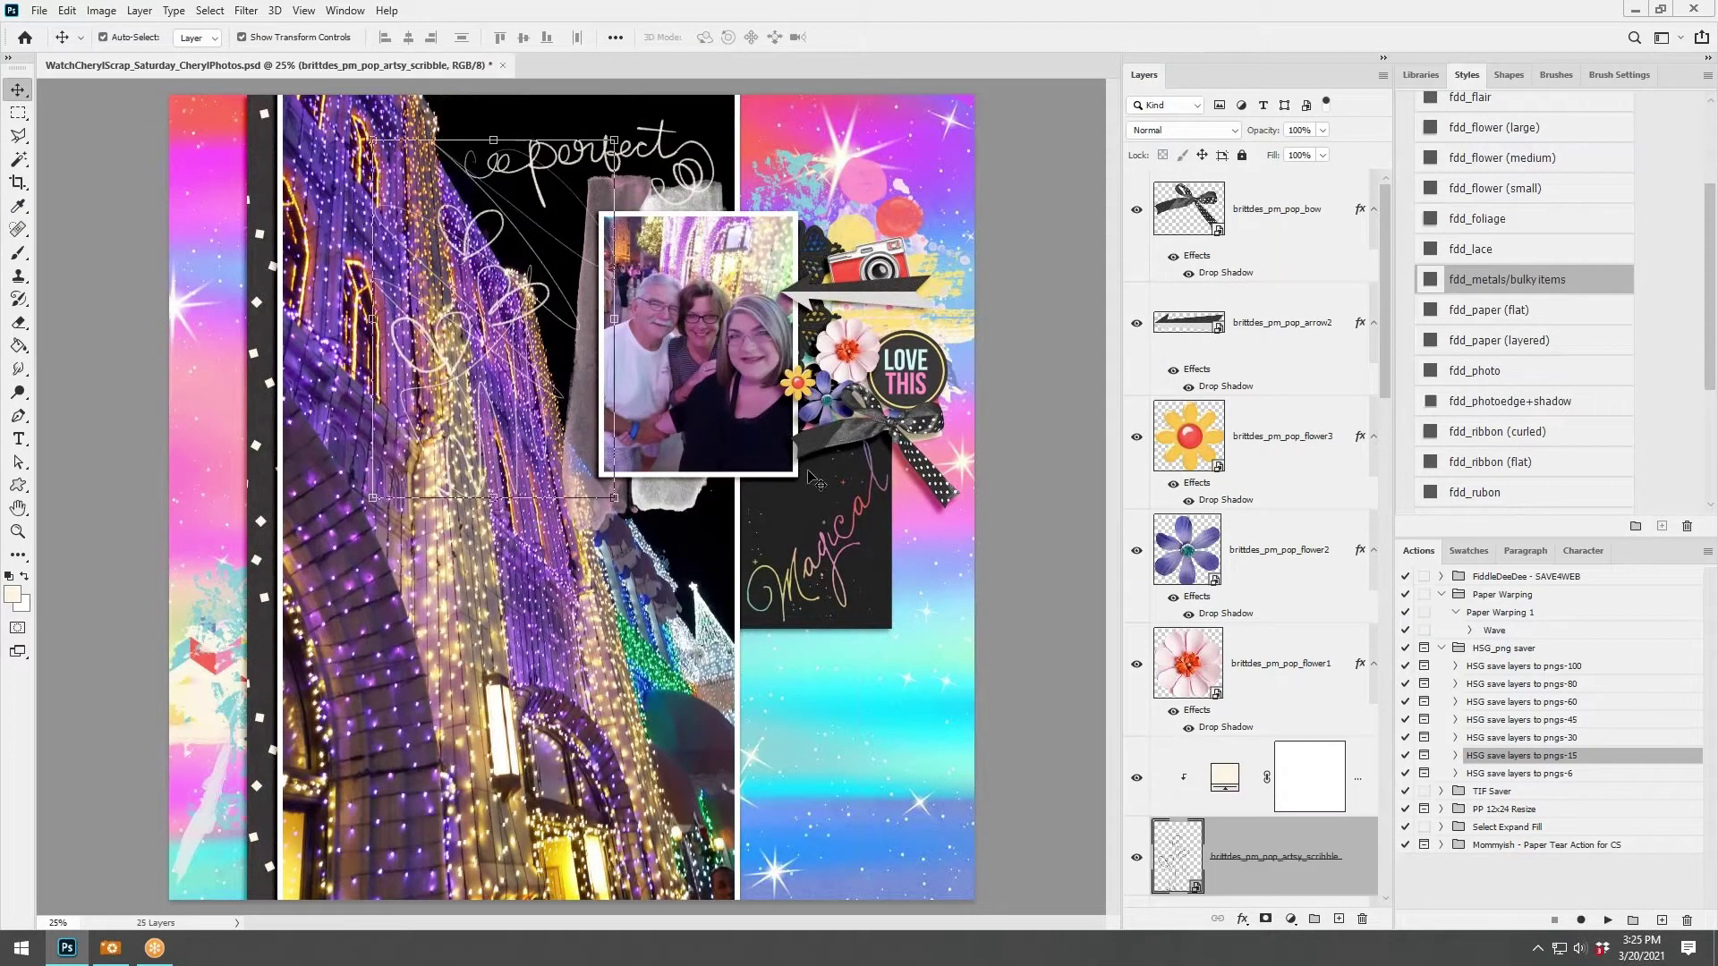
click(1240, 850)
mouse_move(612, 142)
mouse_down()
mouse_move(572, 206)
mouse_move(617, 181)
mouse_move(771, 450)
mouse_up()
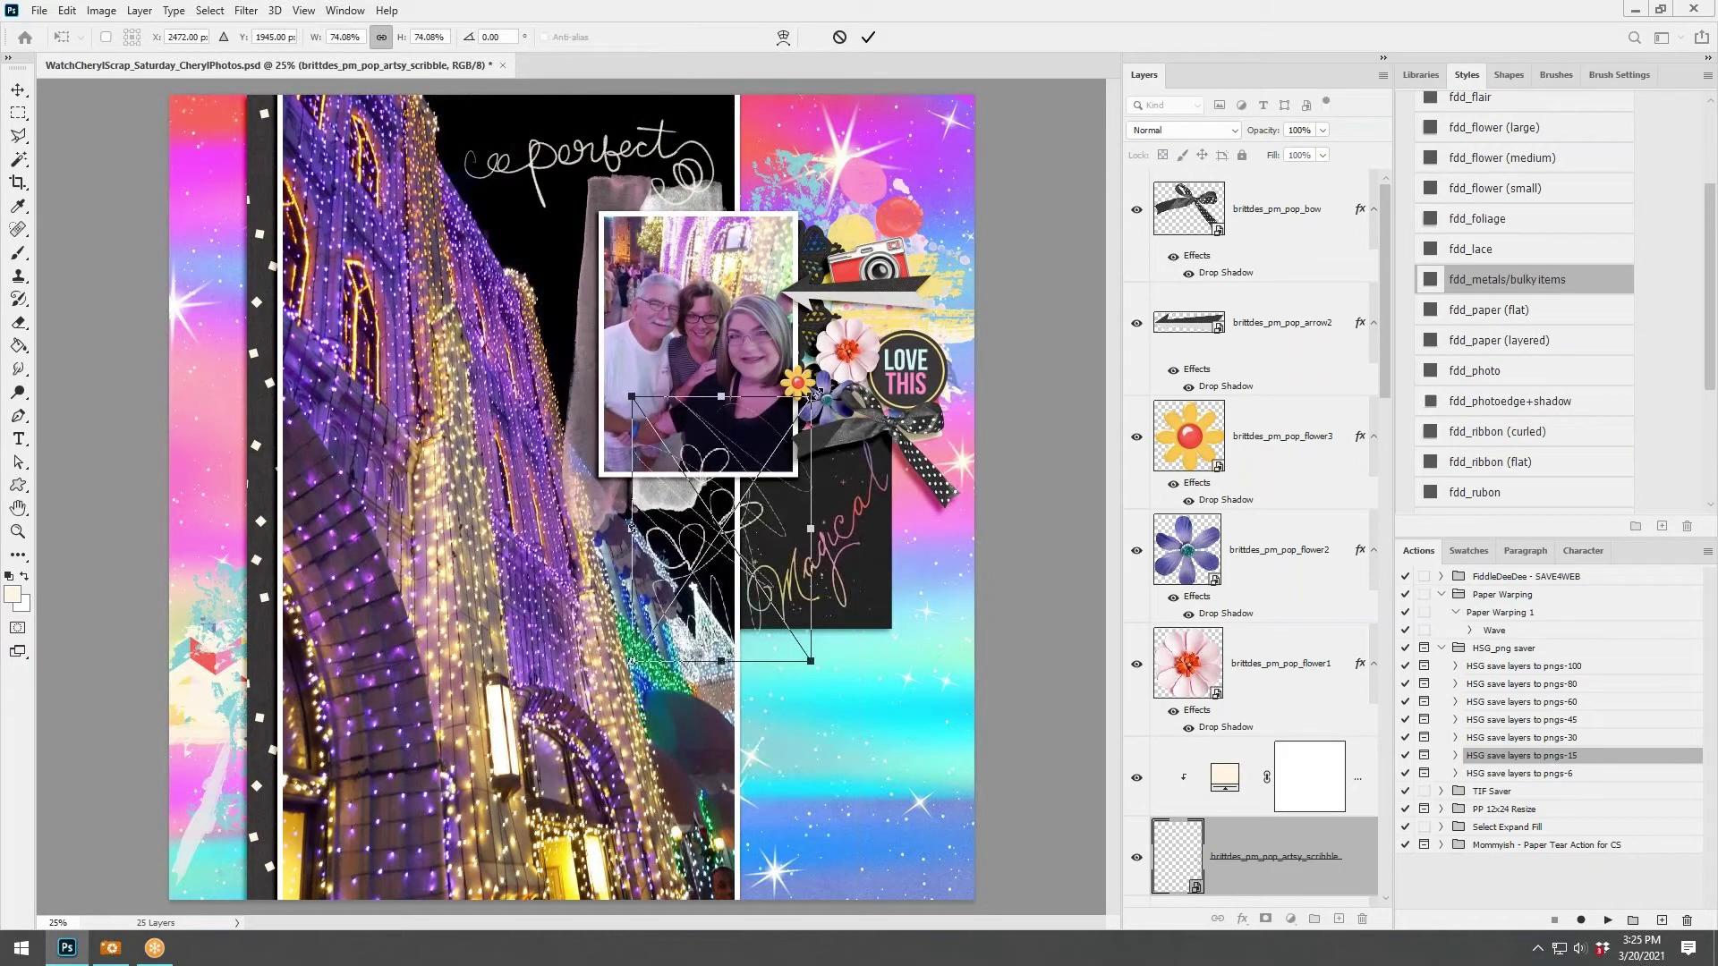
drag(803, 387, 758, 473)
drag(707, 573, 726, 556)
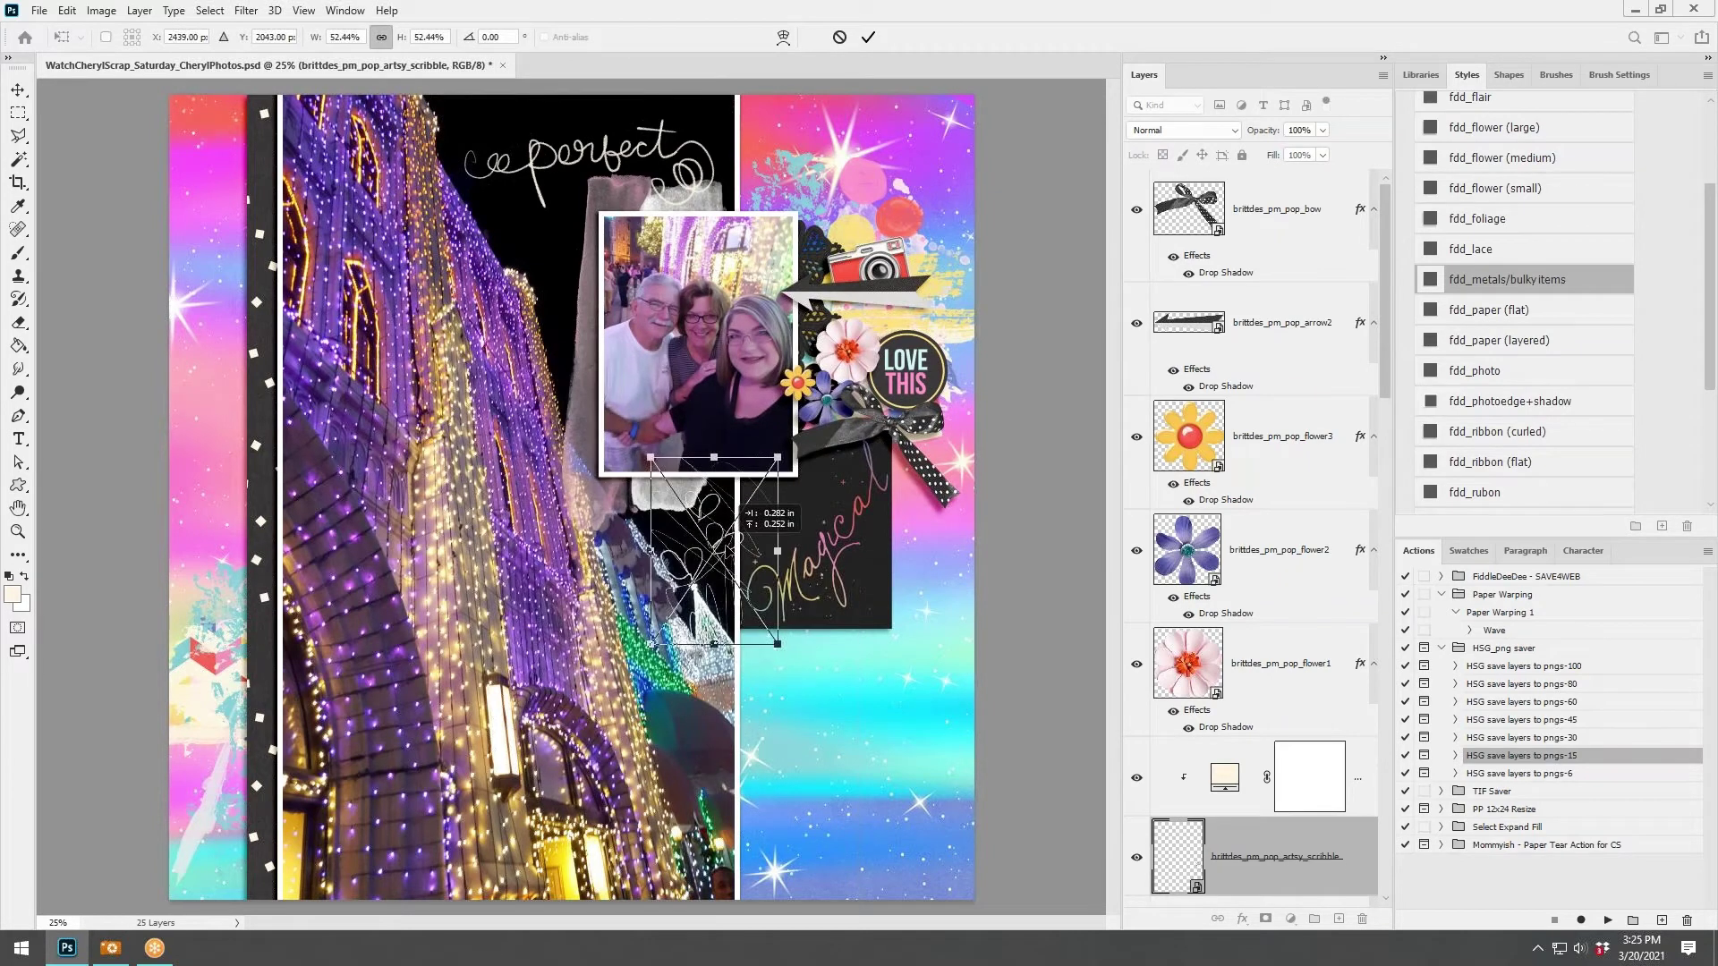
click(868, 36)
Move the artsy scribble and its cream fill layer down the stack to just below the "perfect" layer and re-clip the fill to the scribble.
scroll(1333, 639, down, 5)
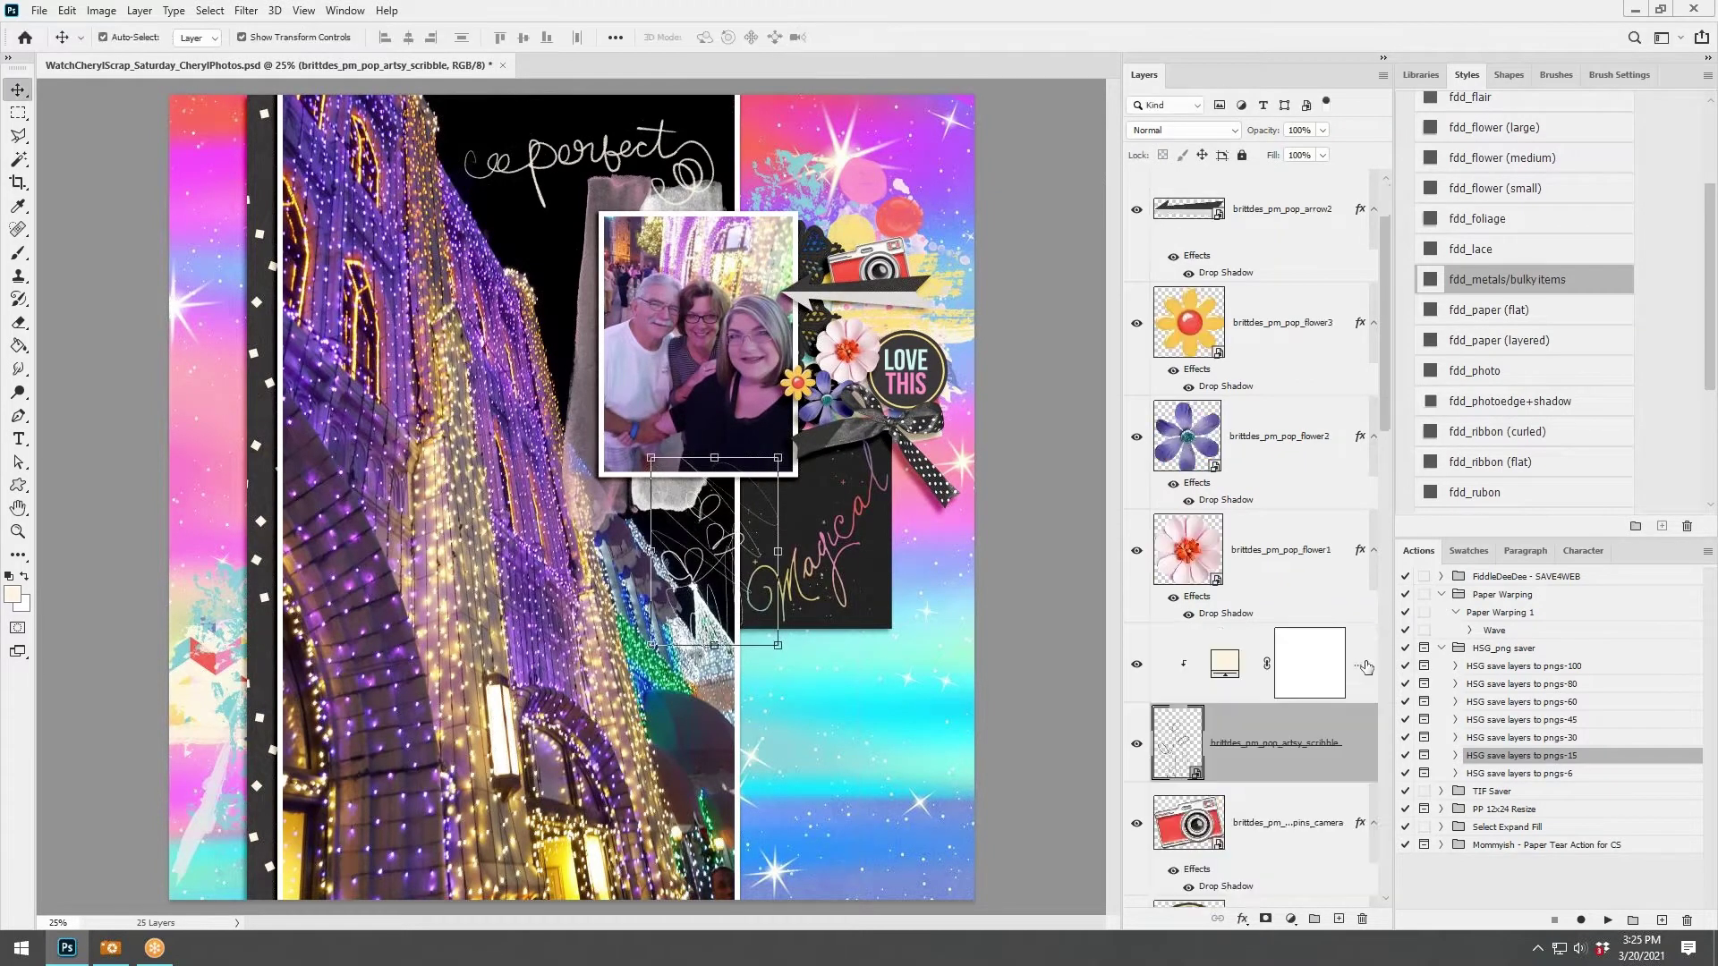
shift+click(1336, 350)
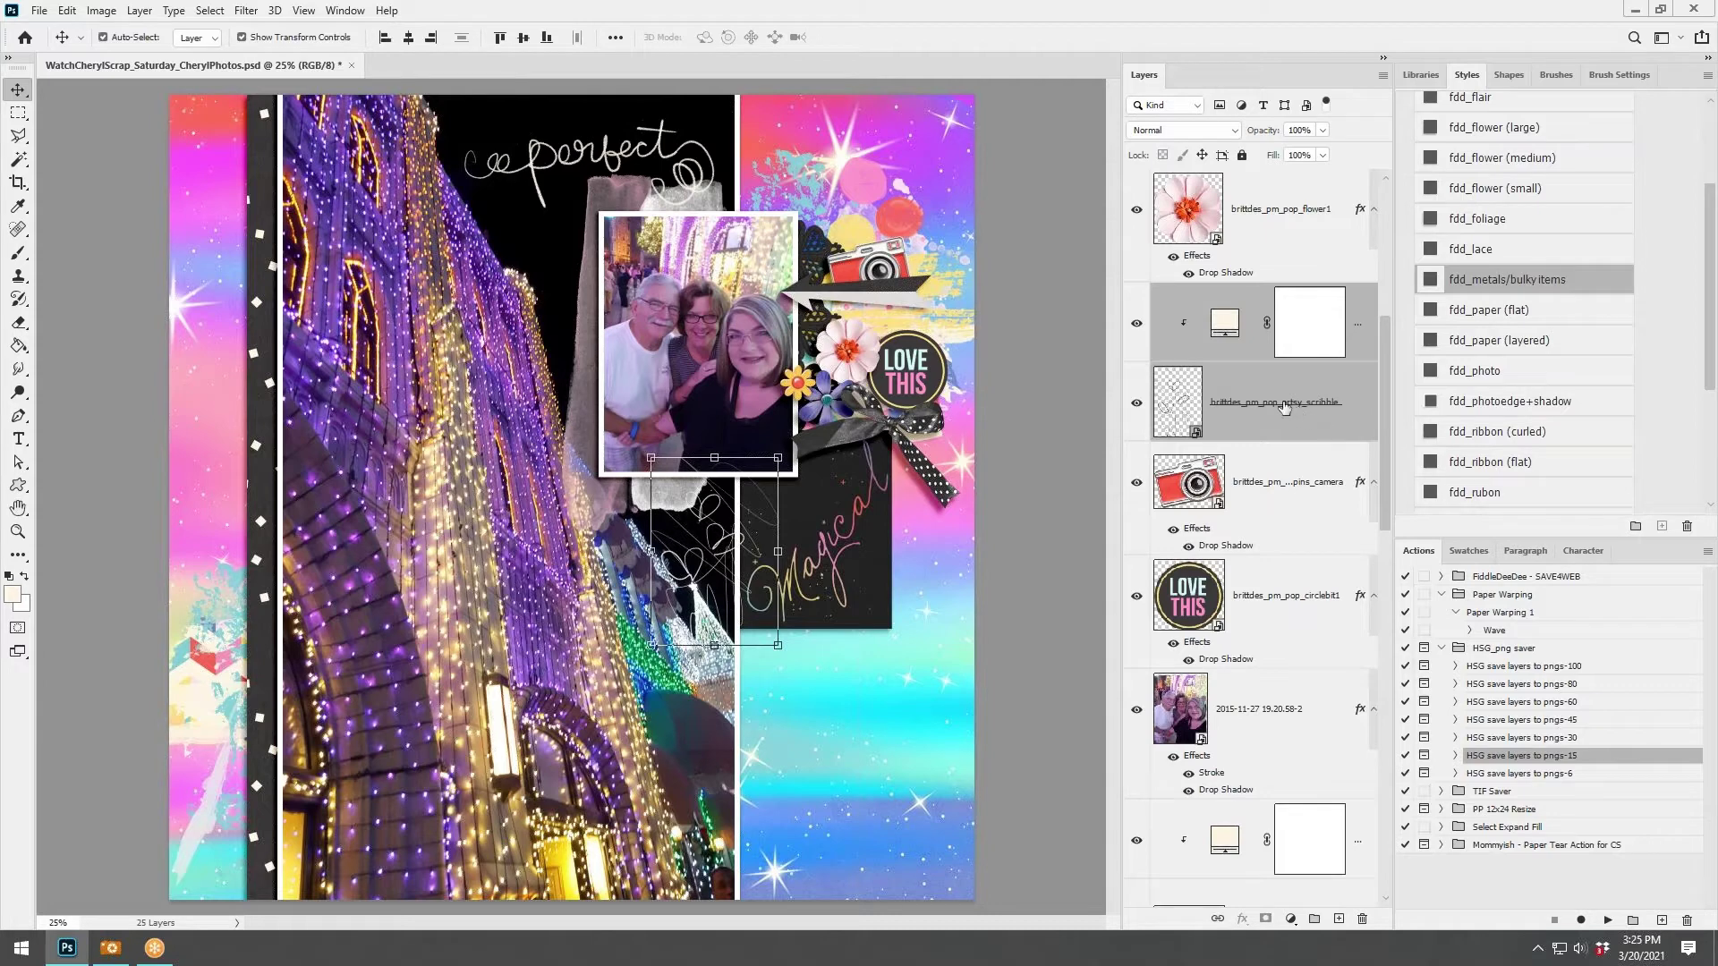
drag(1306, 416, 1266, 850)
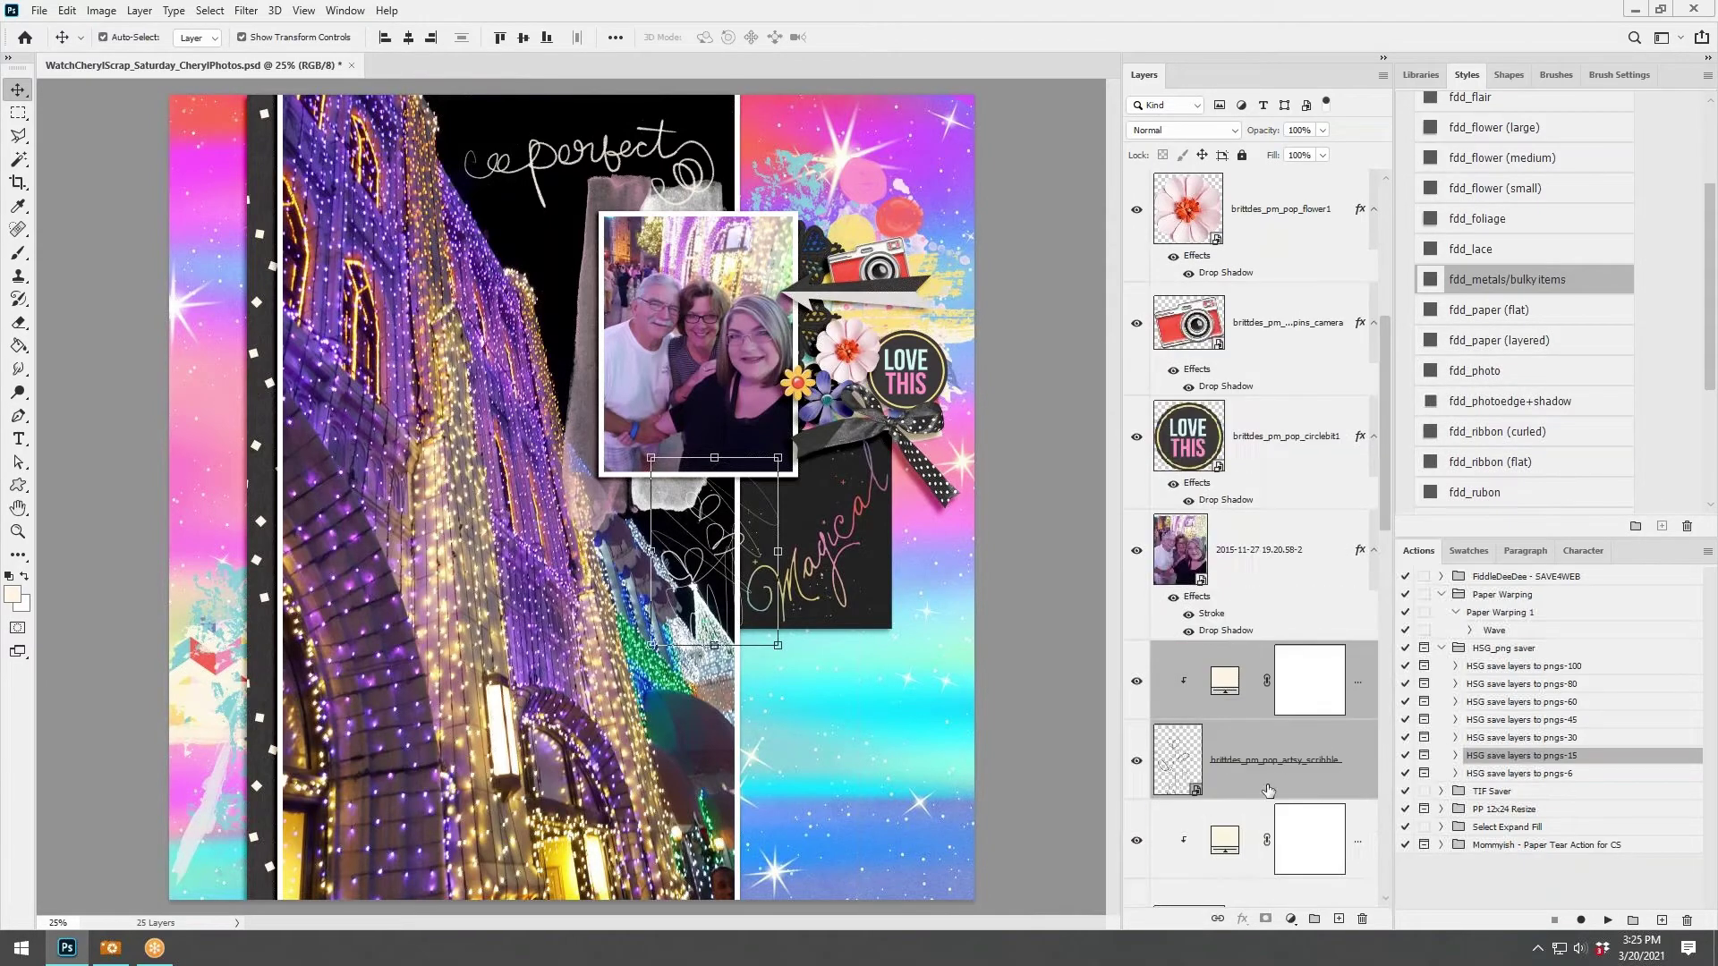
key(ctrl+alt+g)
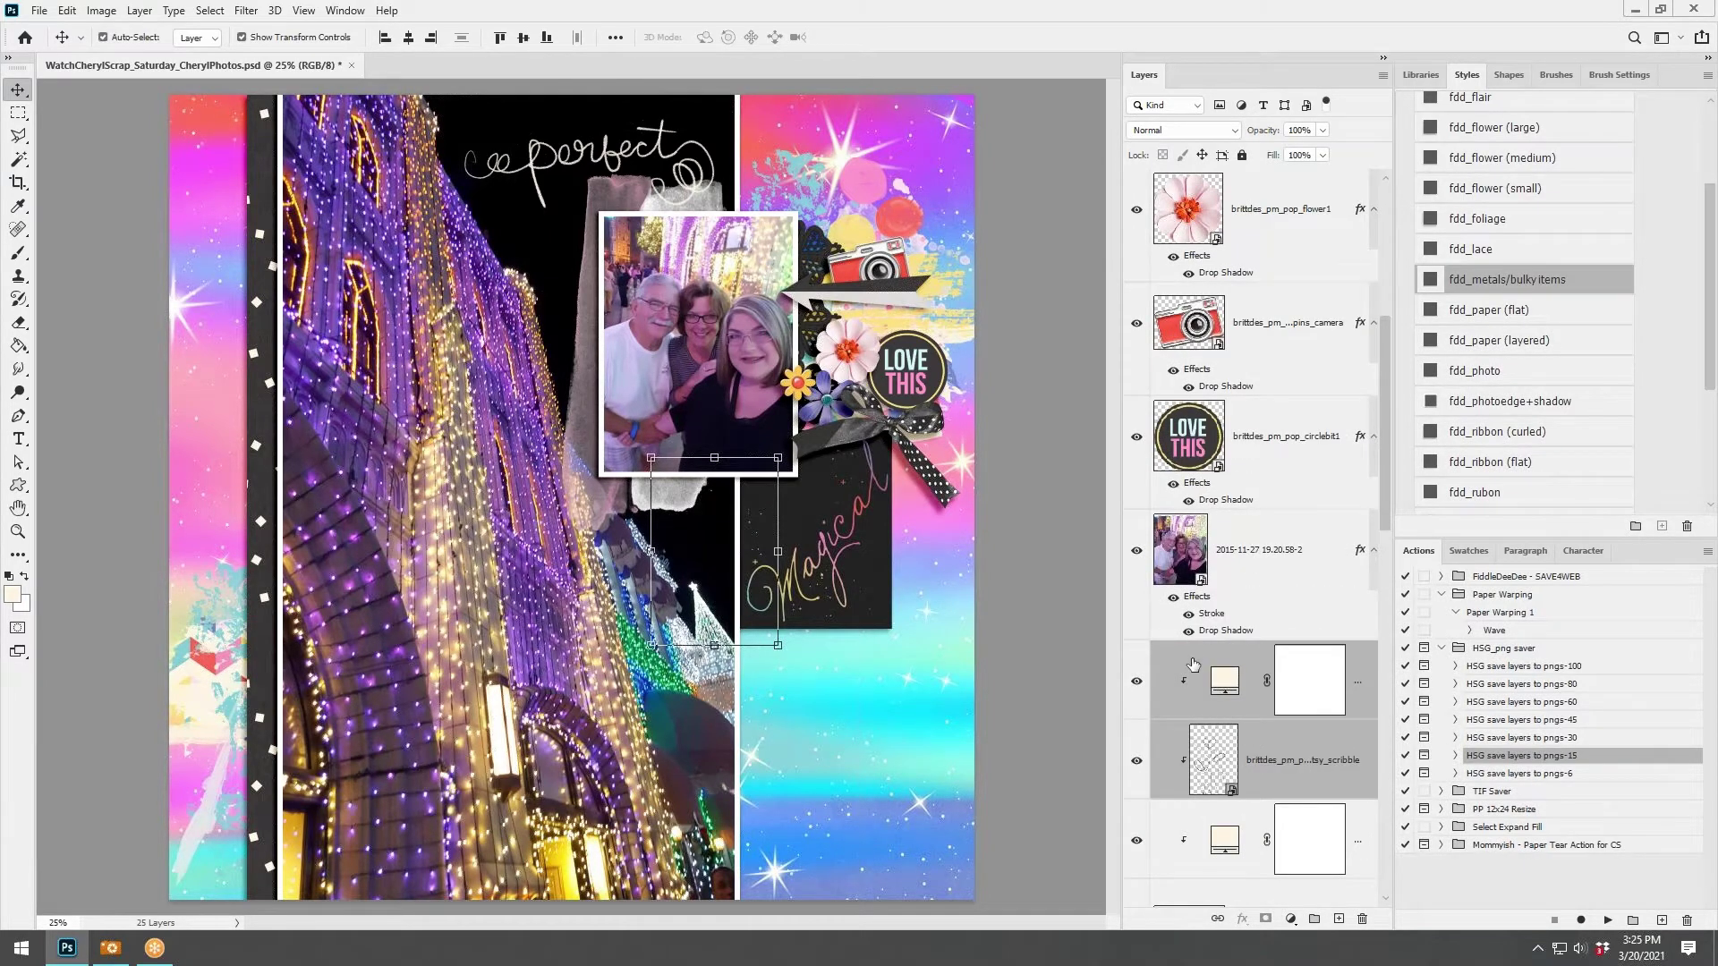
scroll(1333, 374, down, 5)
mouse_move(1304, 309)
mouse_down()
mouse_move(1289, 385)
mouse_move(1301, 497)
mouse_up()
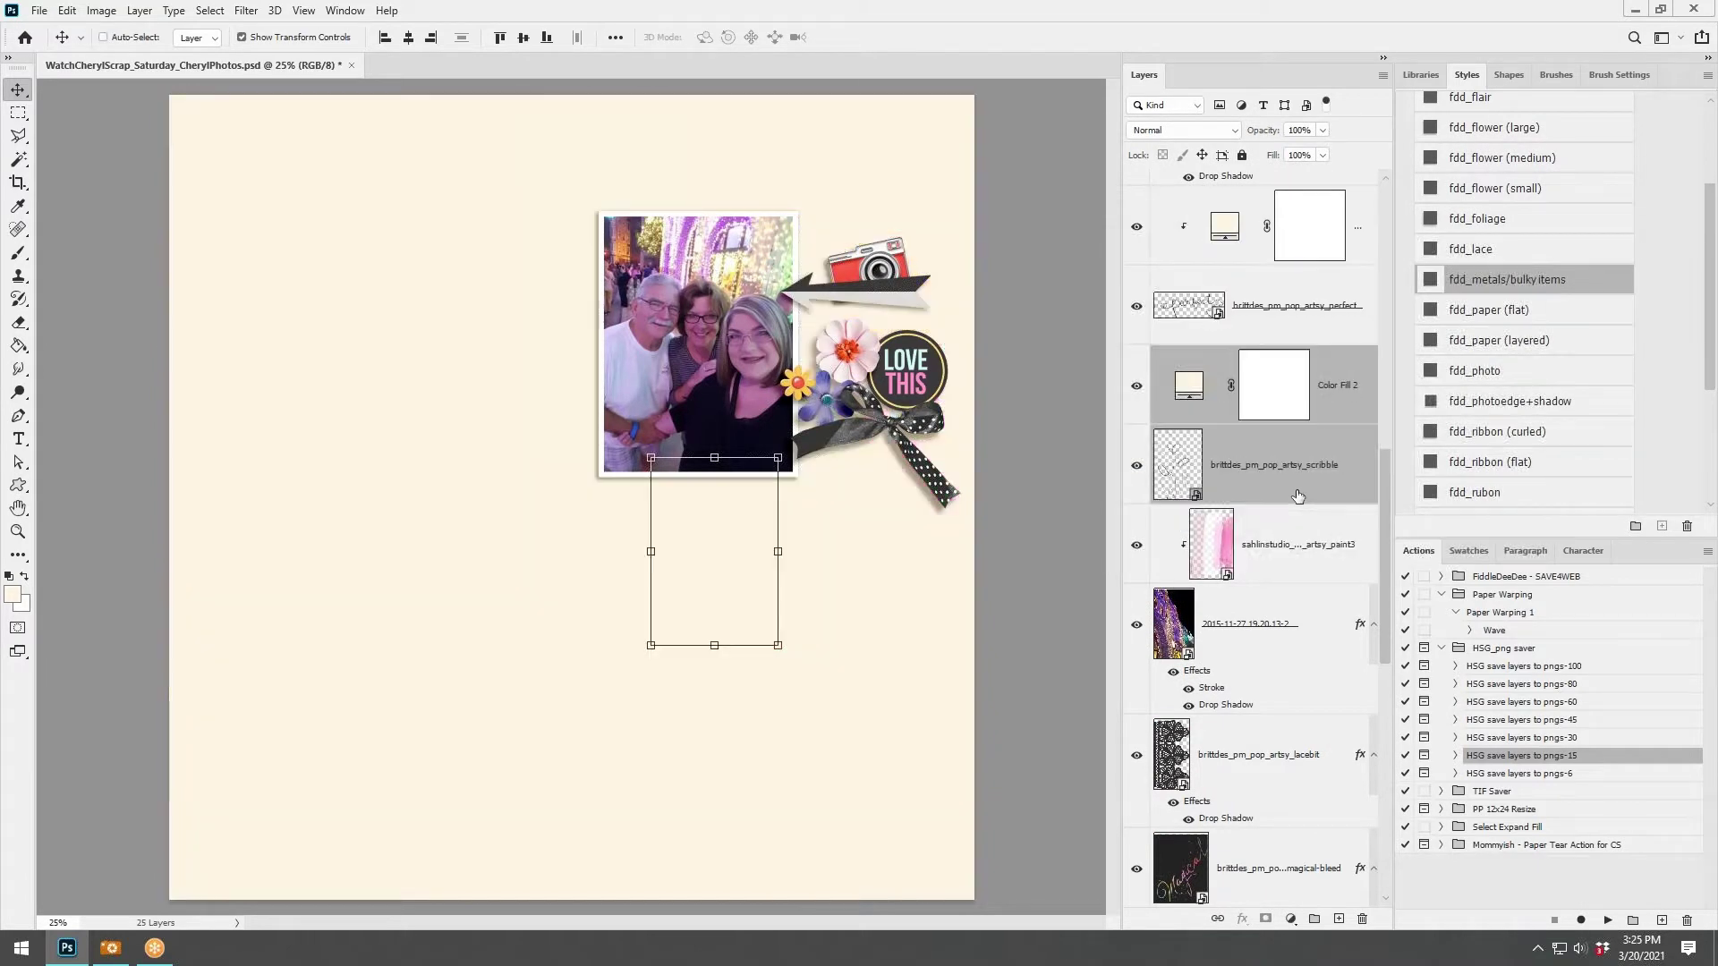
click(1327, 384)
key(ctrl+alt+g)
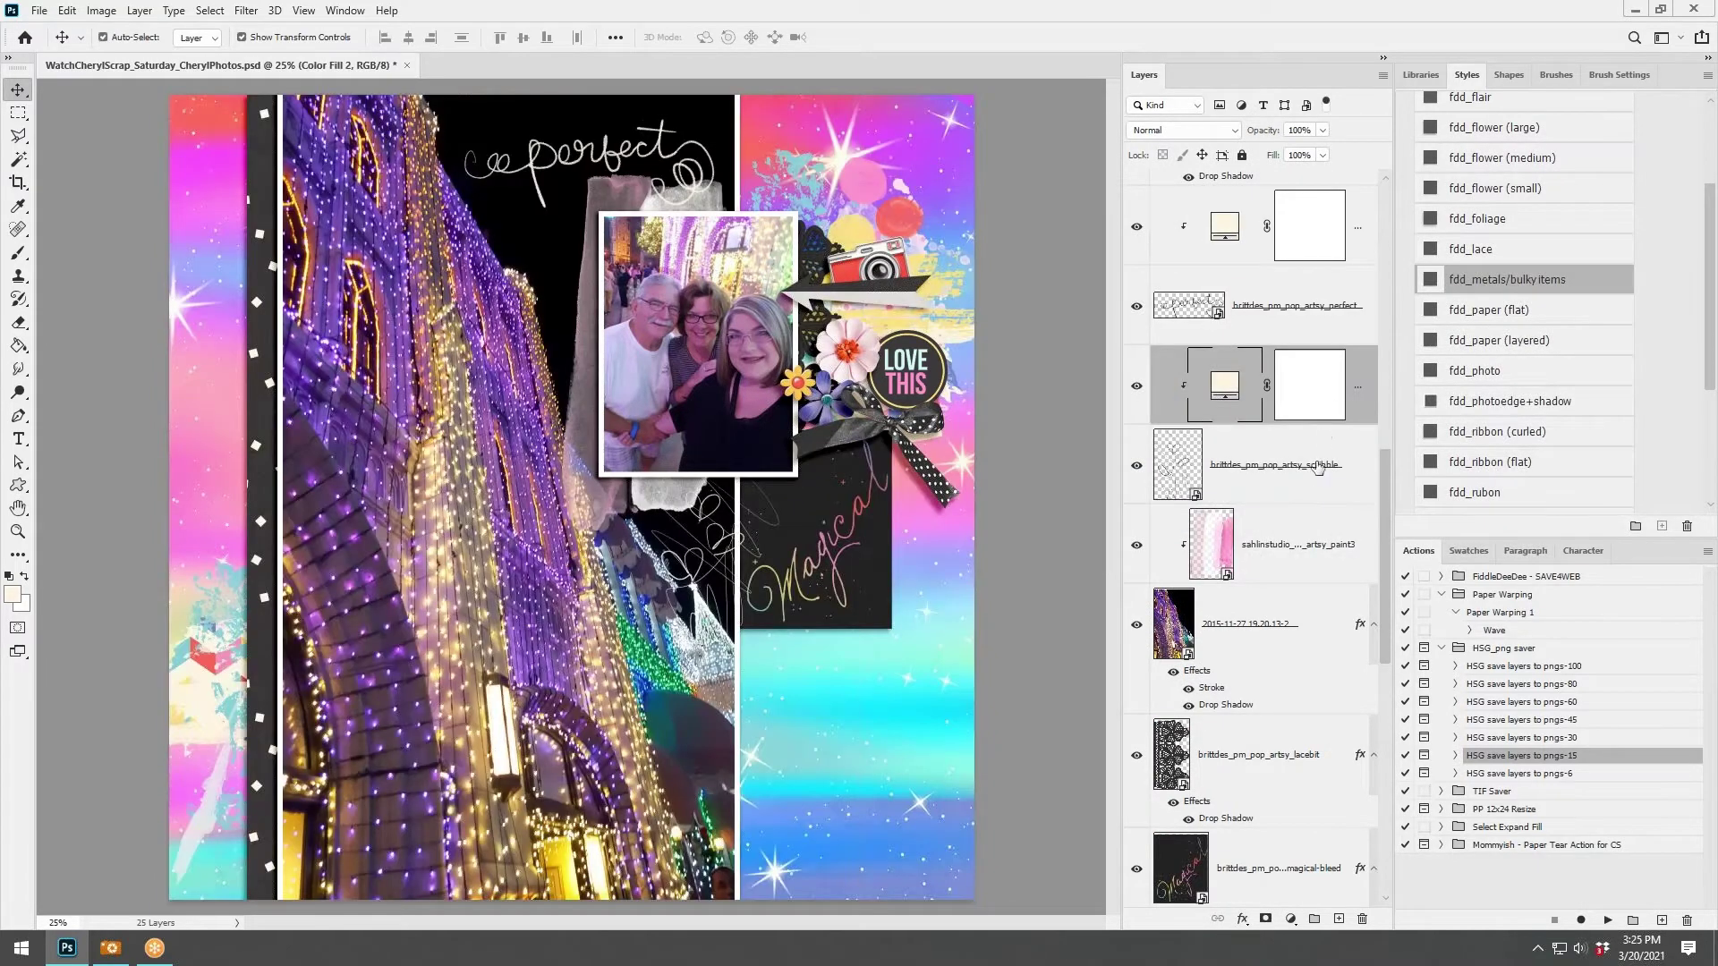
Clip the scribble to the building photo and move it with its cream fill beneath the artsy paint layer.
click(1312, 476)
key(ctrl+alt+g)
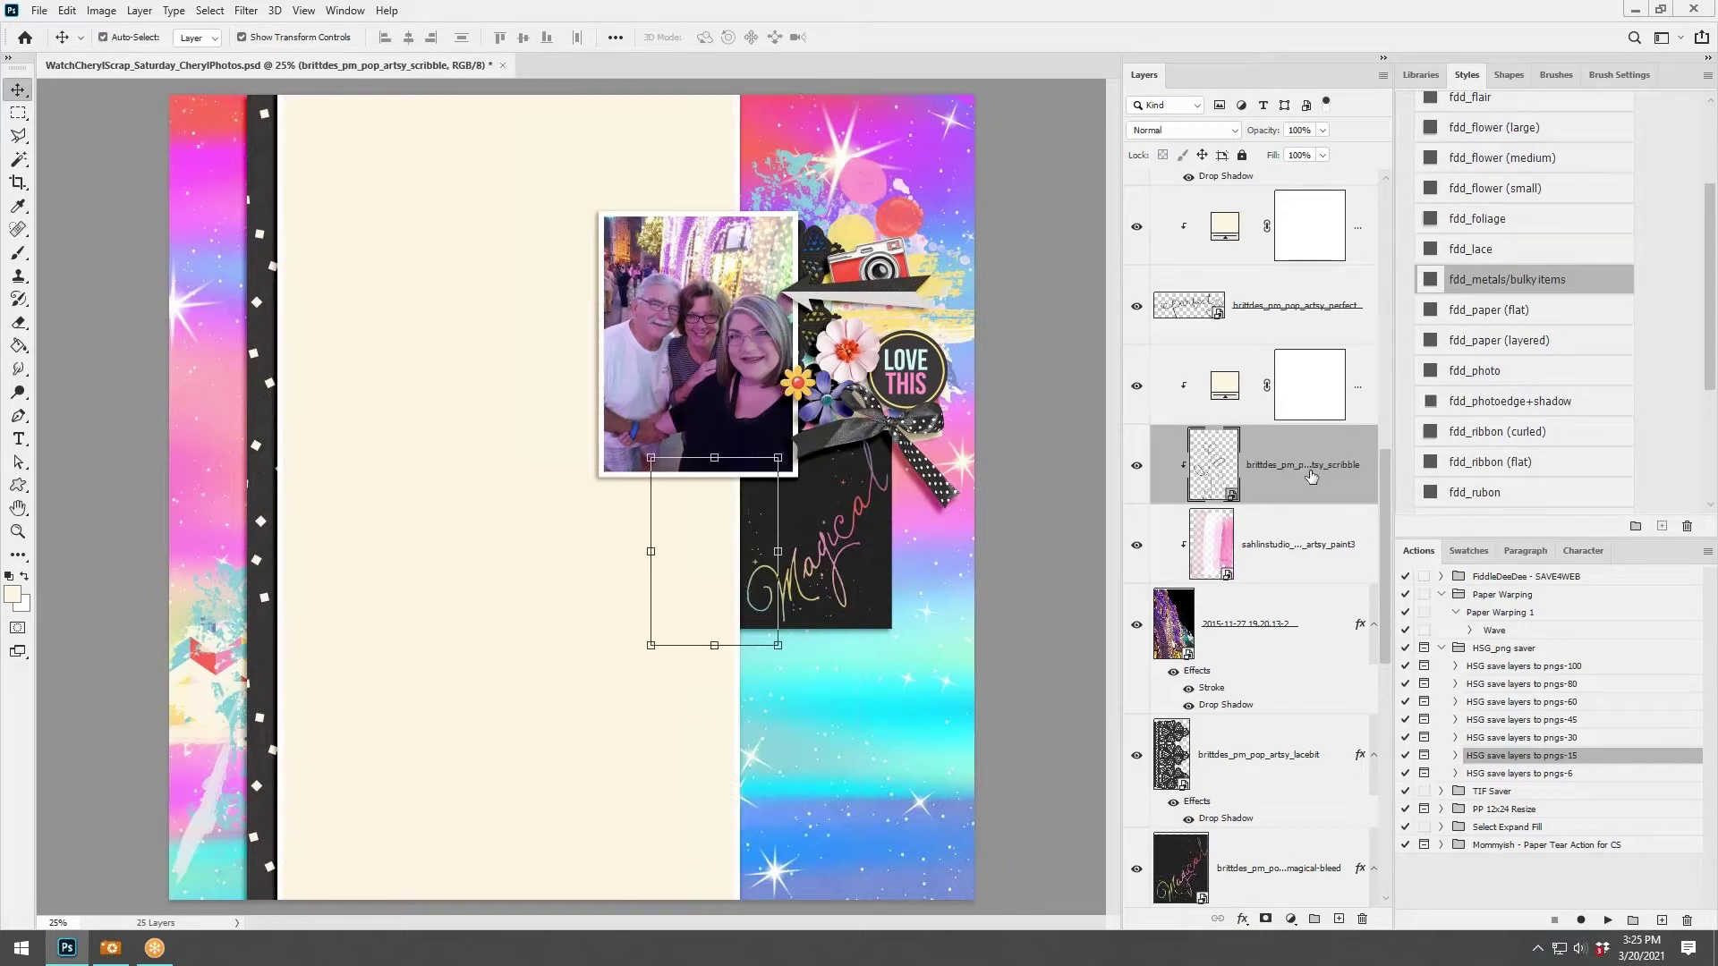
click(1199, 416)
click(1308, 474)
shift+click(1356, 410)
mouse_move(1337, 447)
mouse_down()
mouse_move(1288, 528)
mouse_move(1290, 591)
mouse_up()
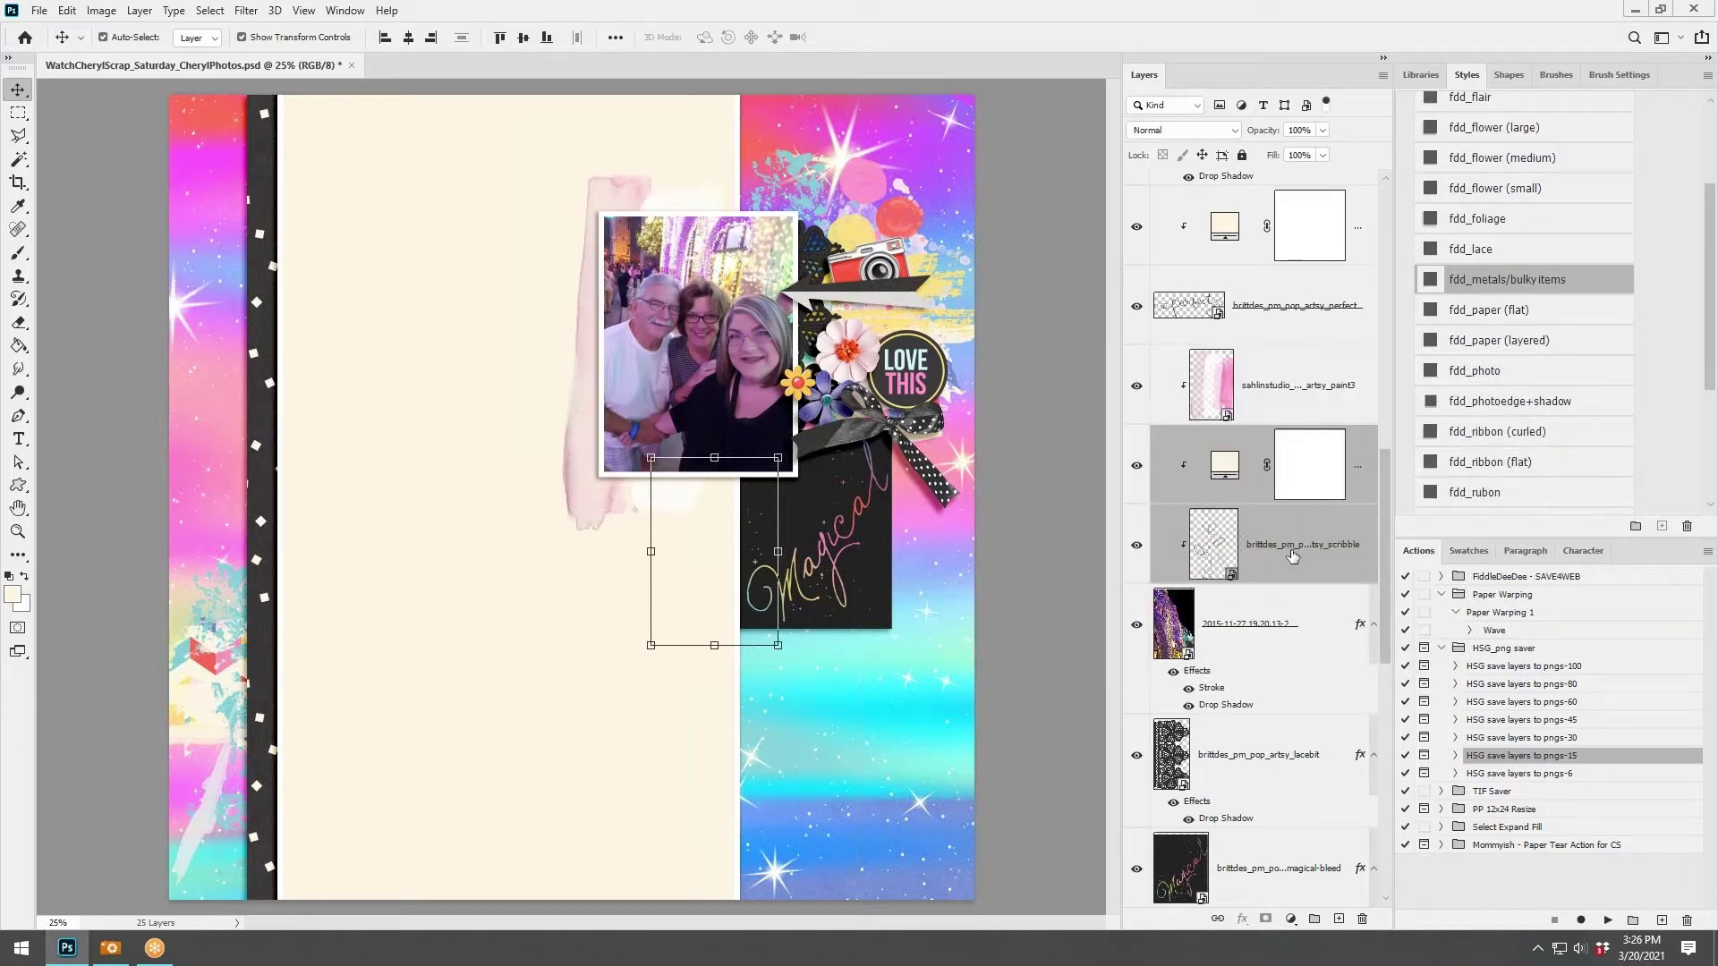
click(1292, 556)
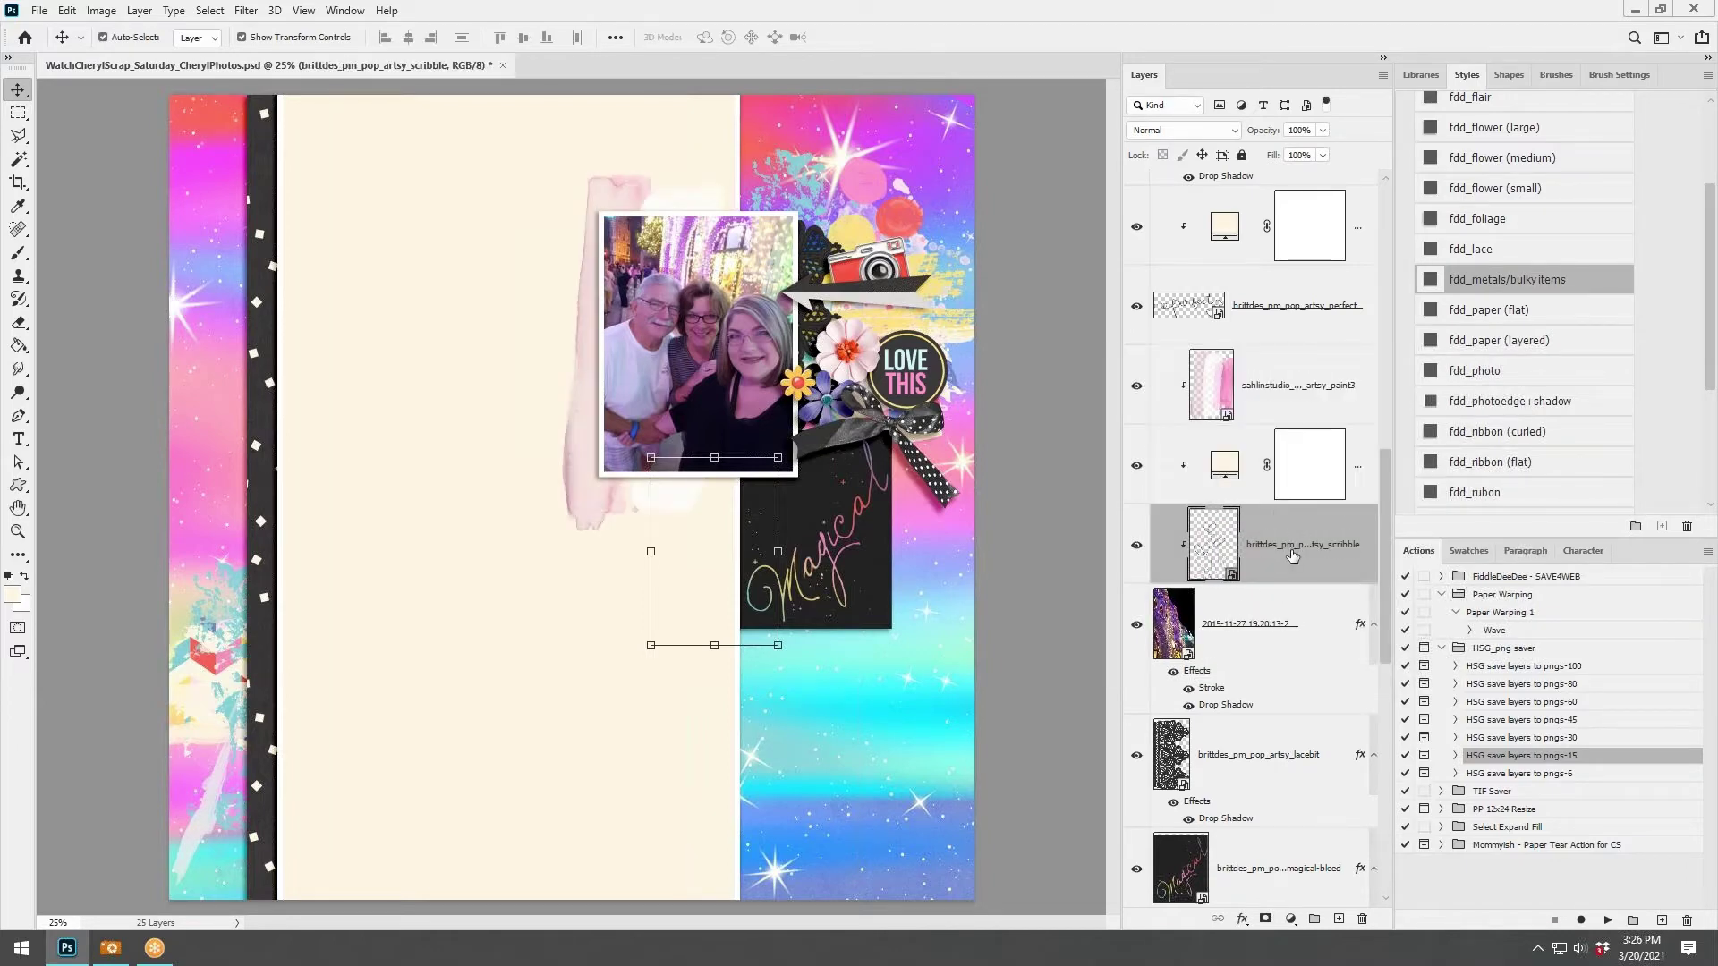
double_click(1248, 487)
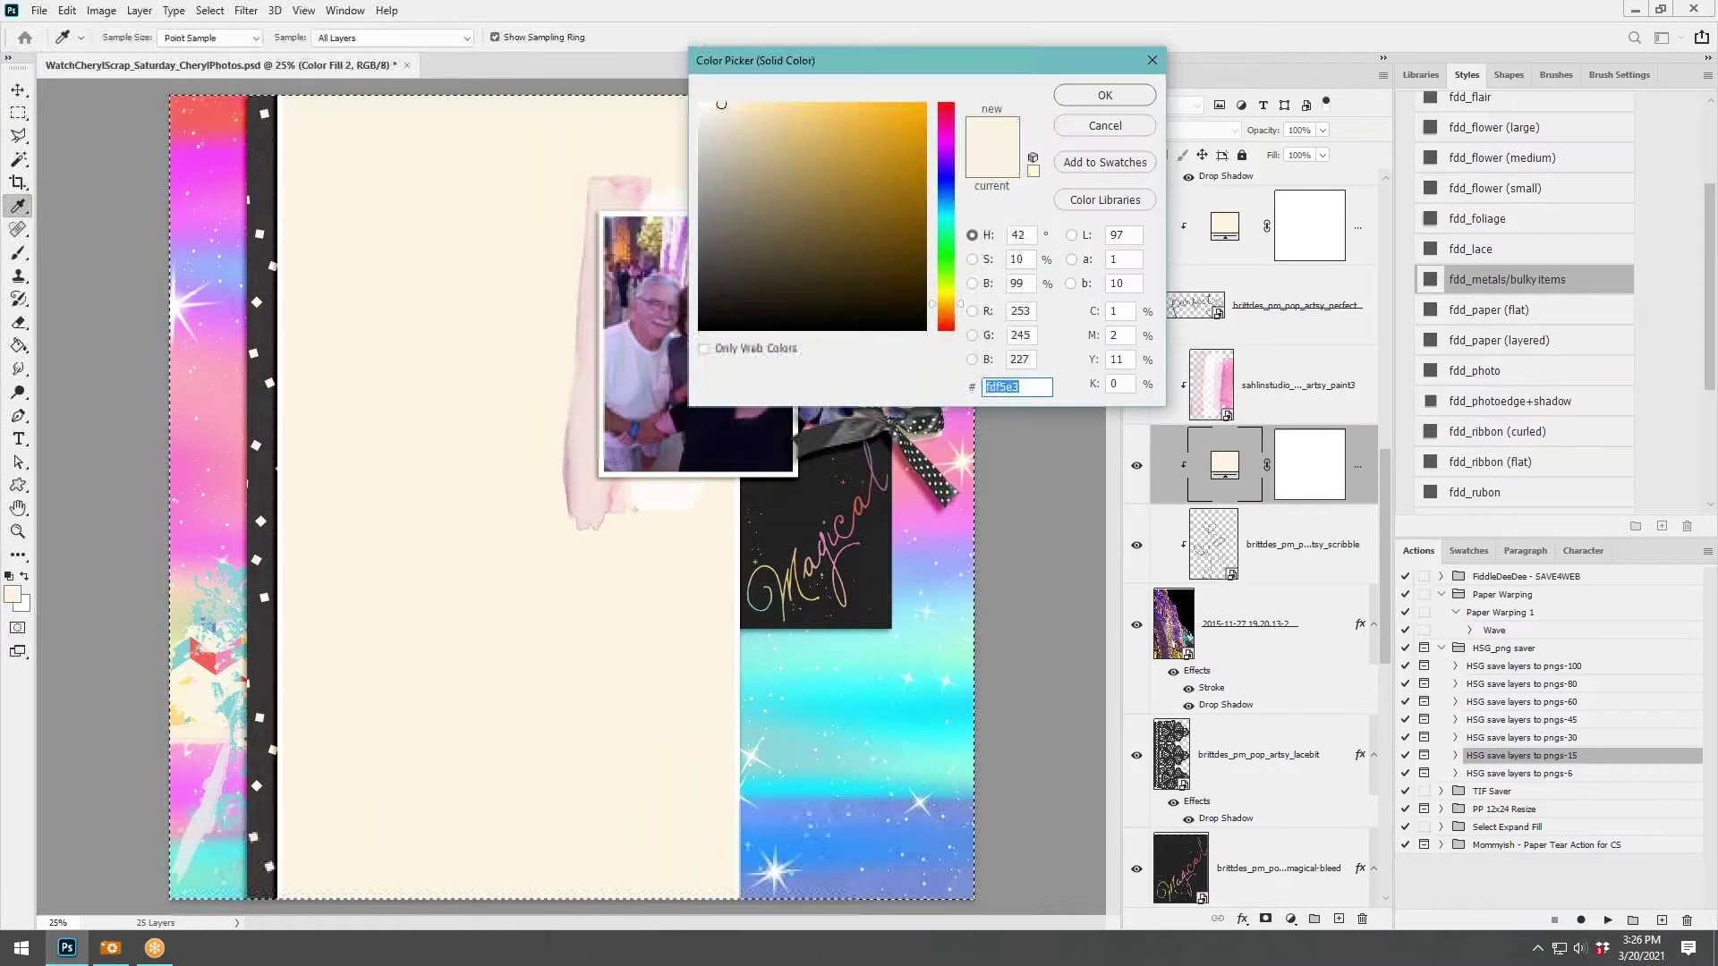
click(1099, 127)
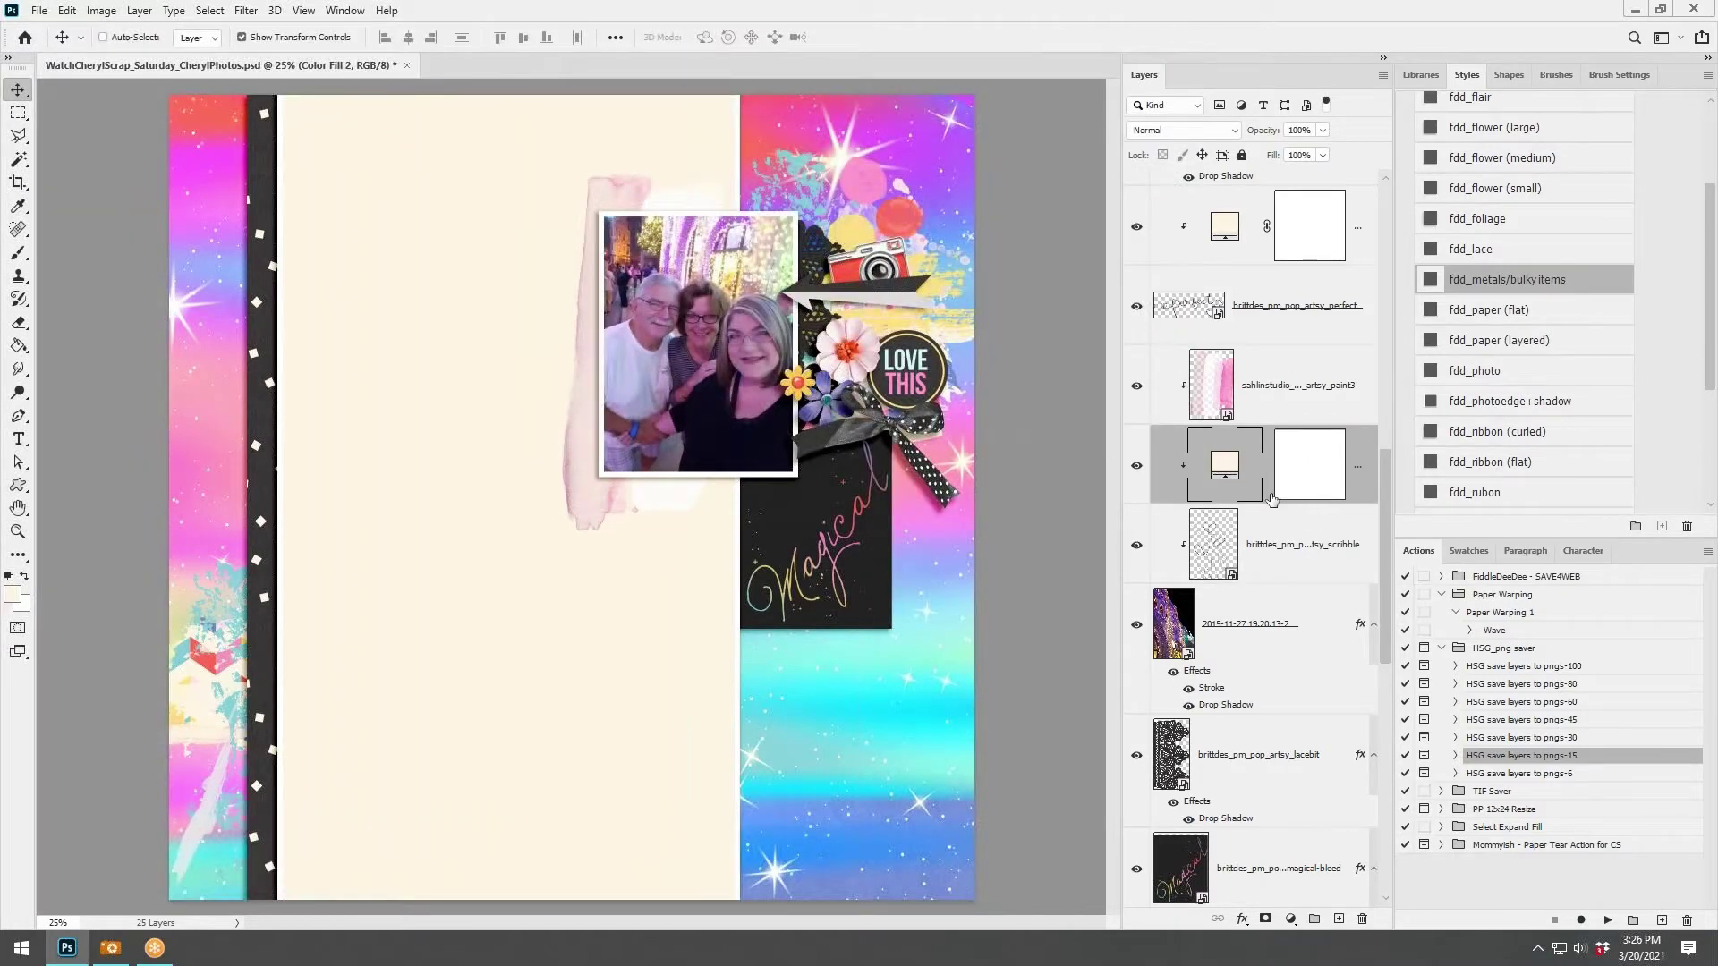
Release the scribble from the building photo's clipping group and clip the cream Color Fill 2 layer to the scribble.
click(1279, 555)
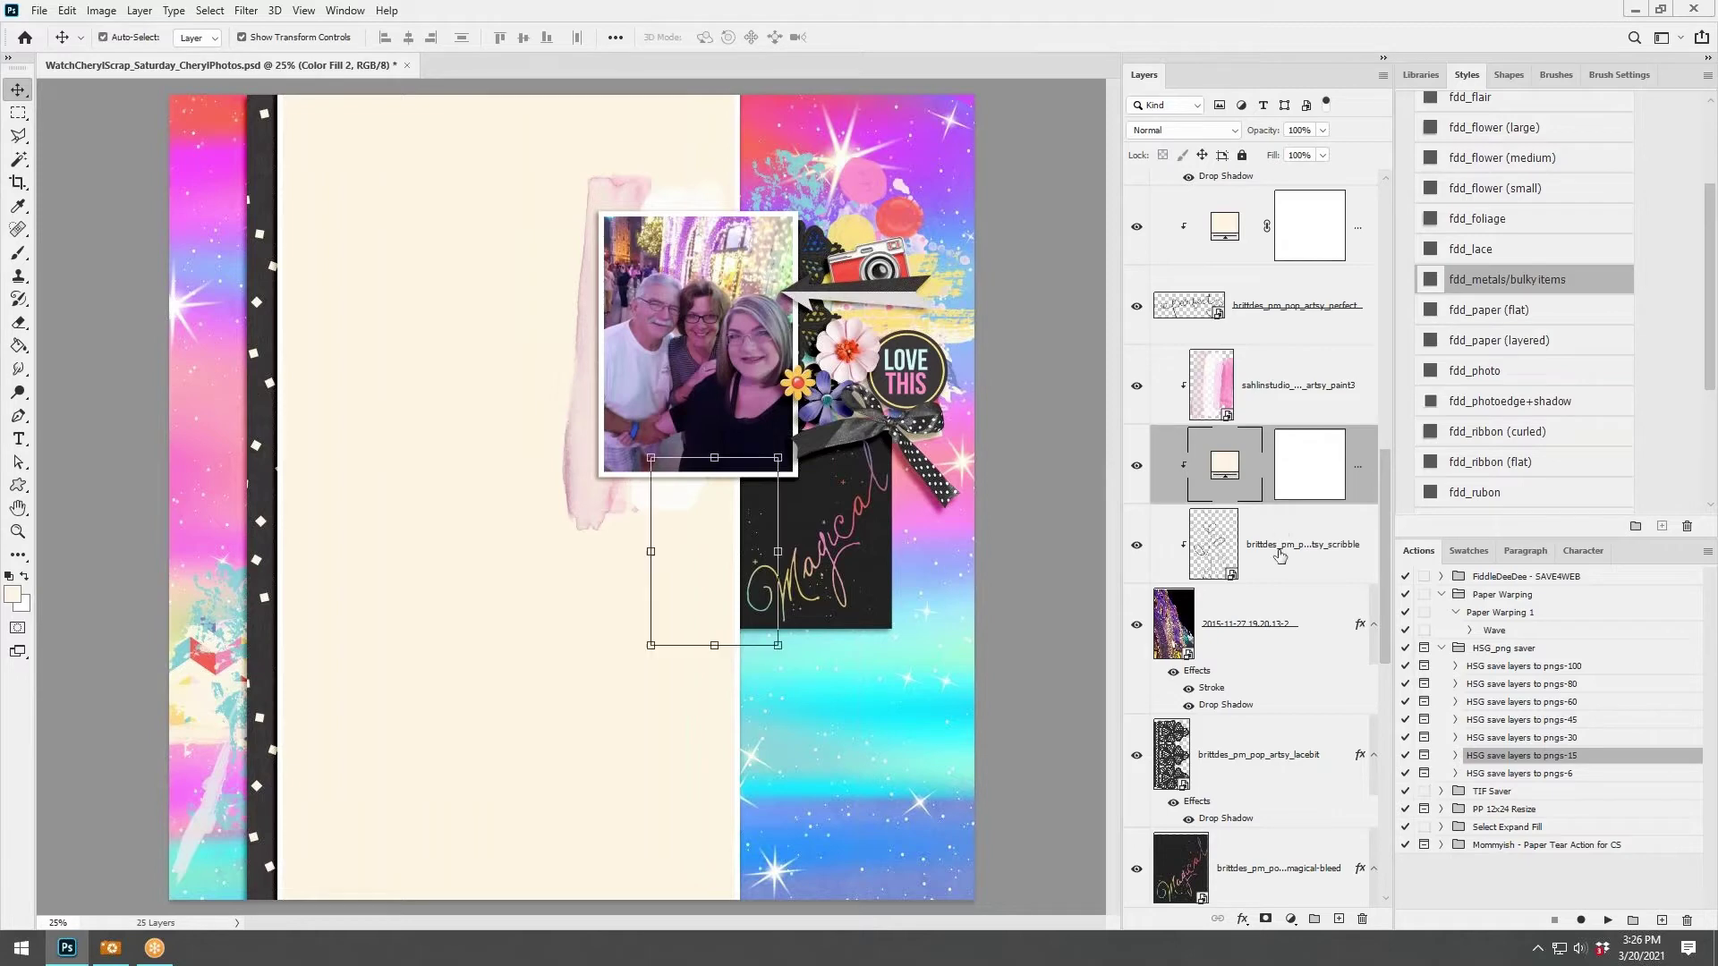
shift+click(1358, 446)
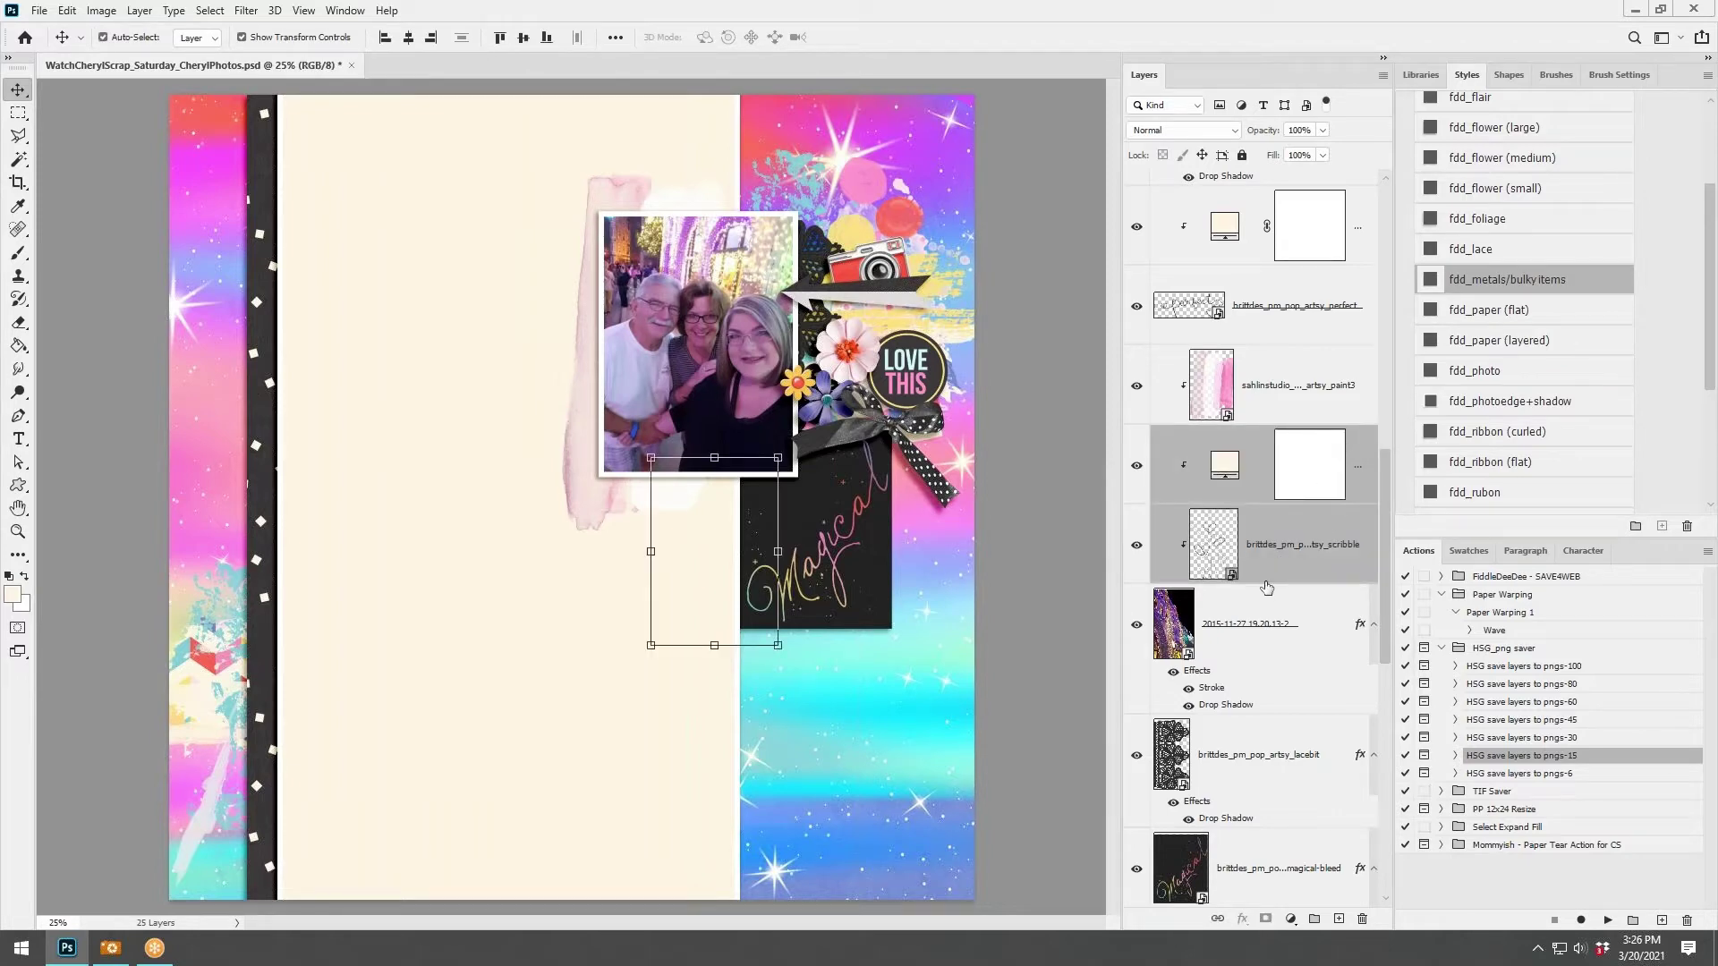
click(1270, 546)
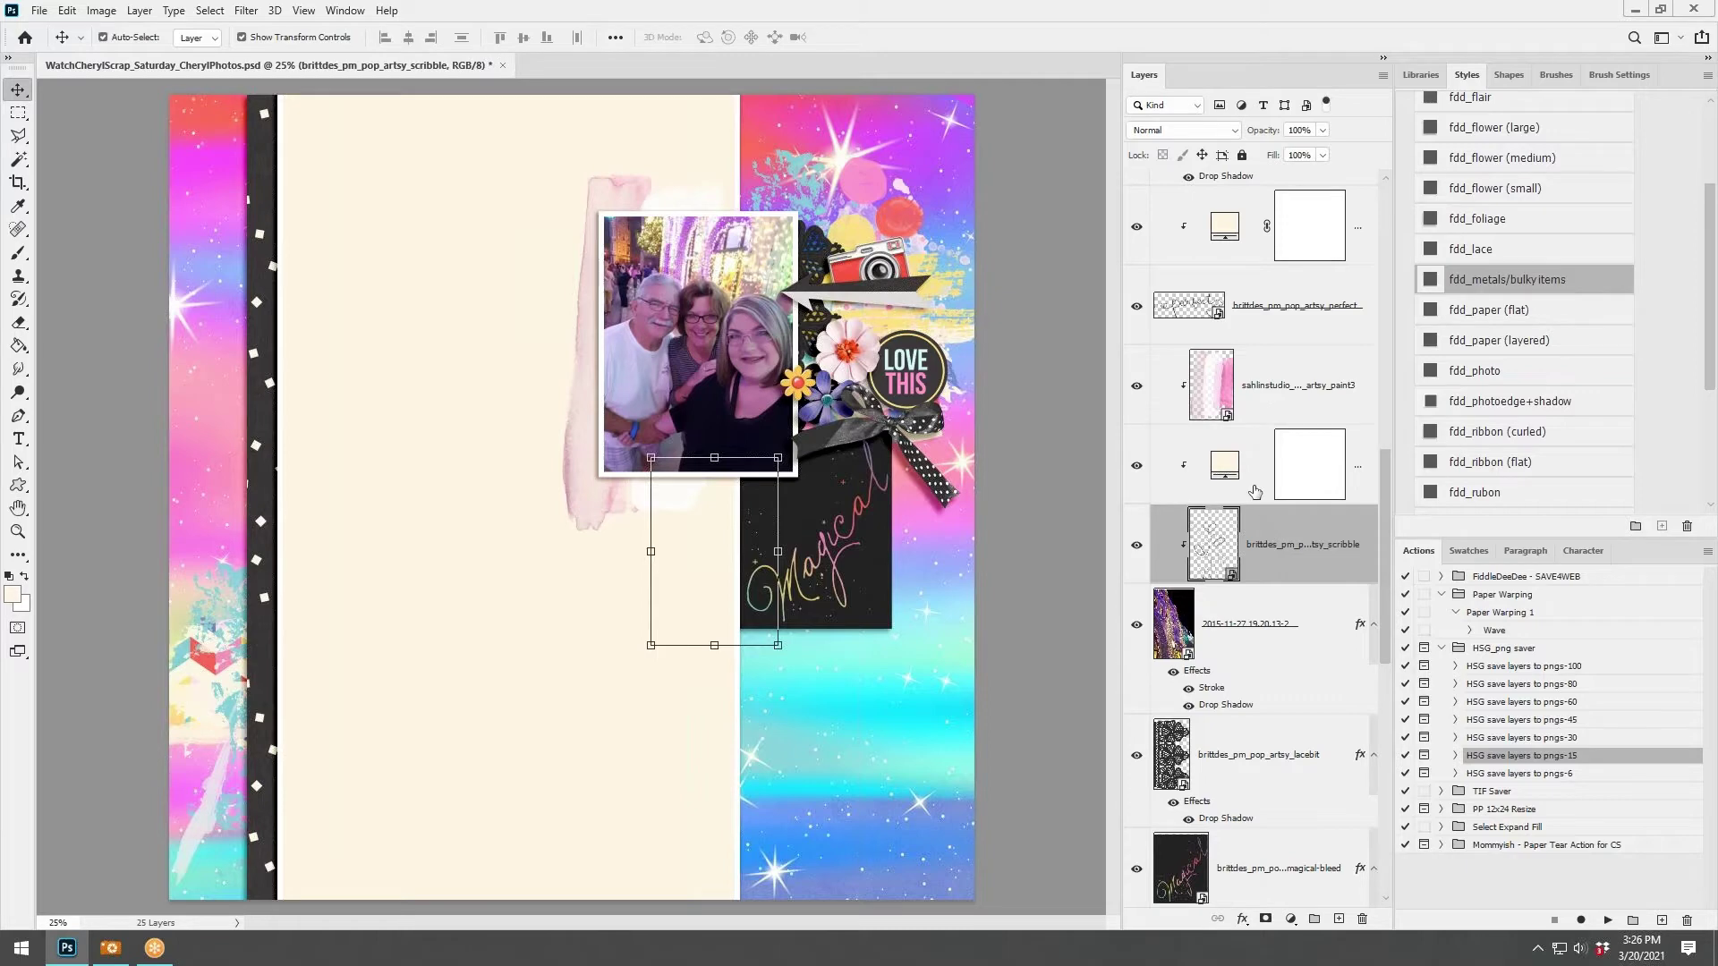
key(ctrl+alt+g)
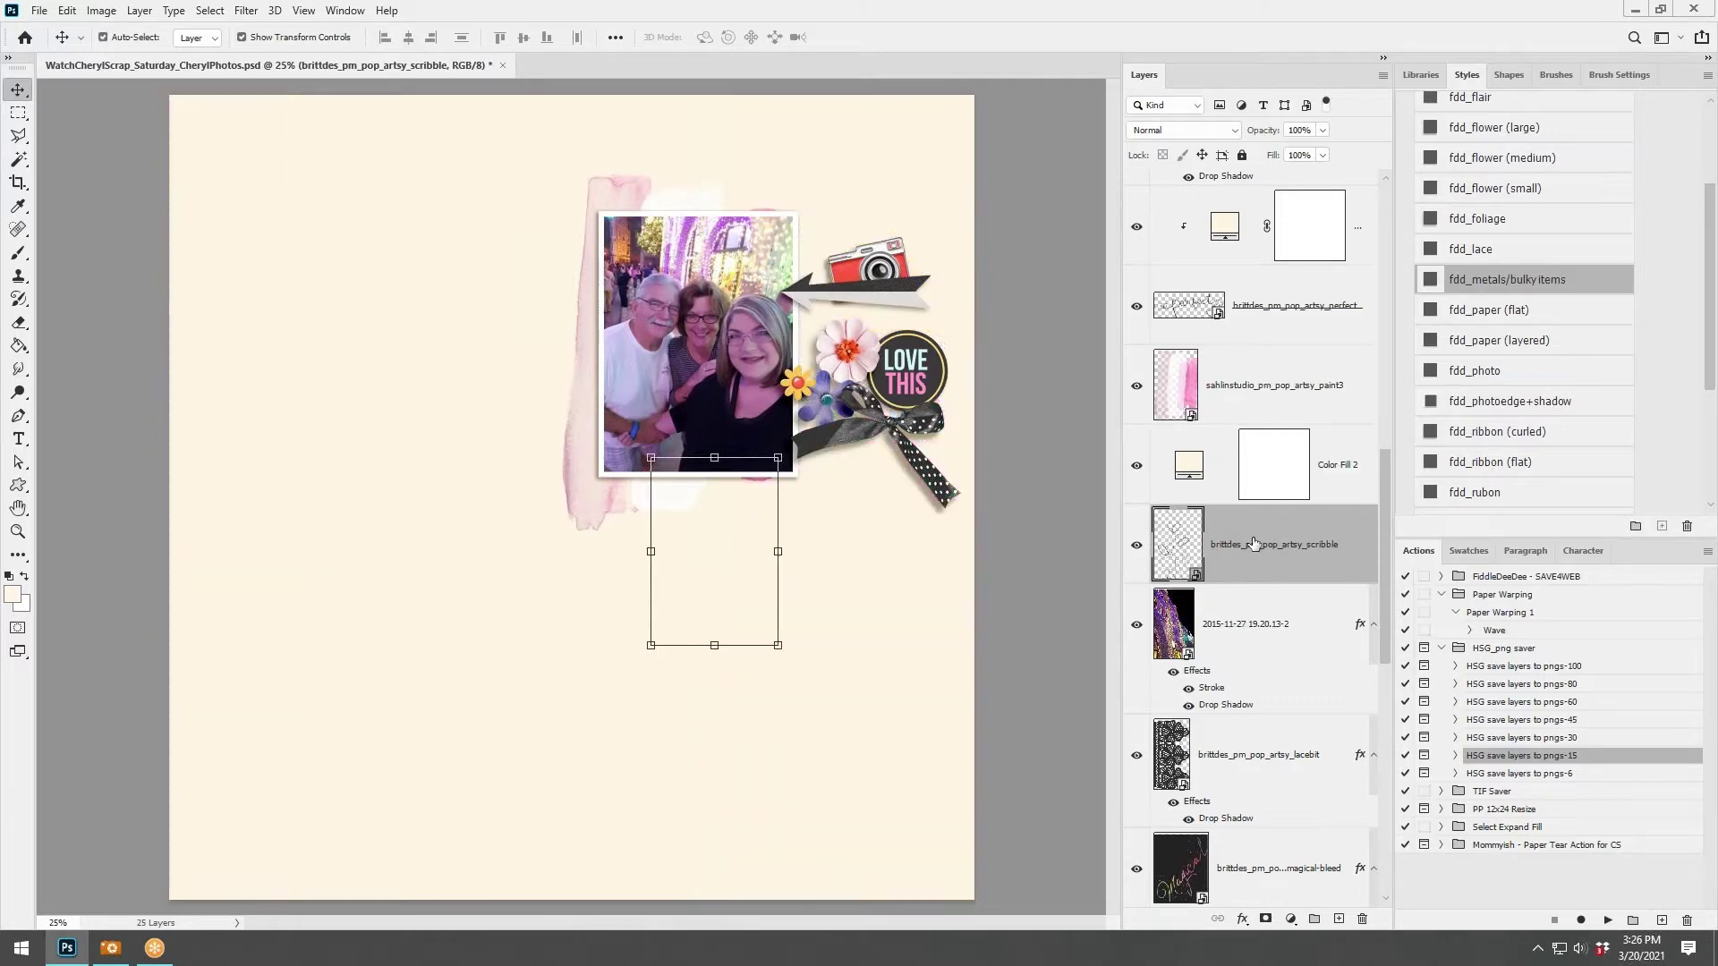
click(1223, 484)
key(ctrl+alt+g)
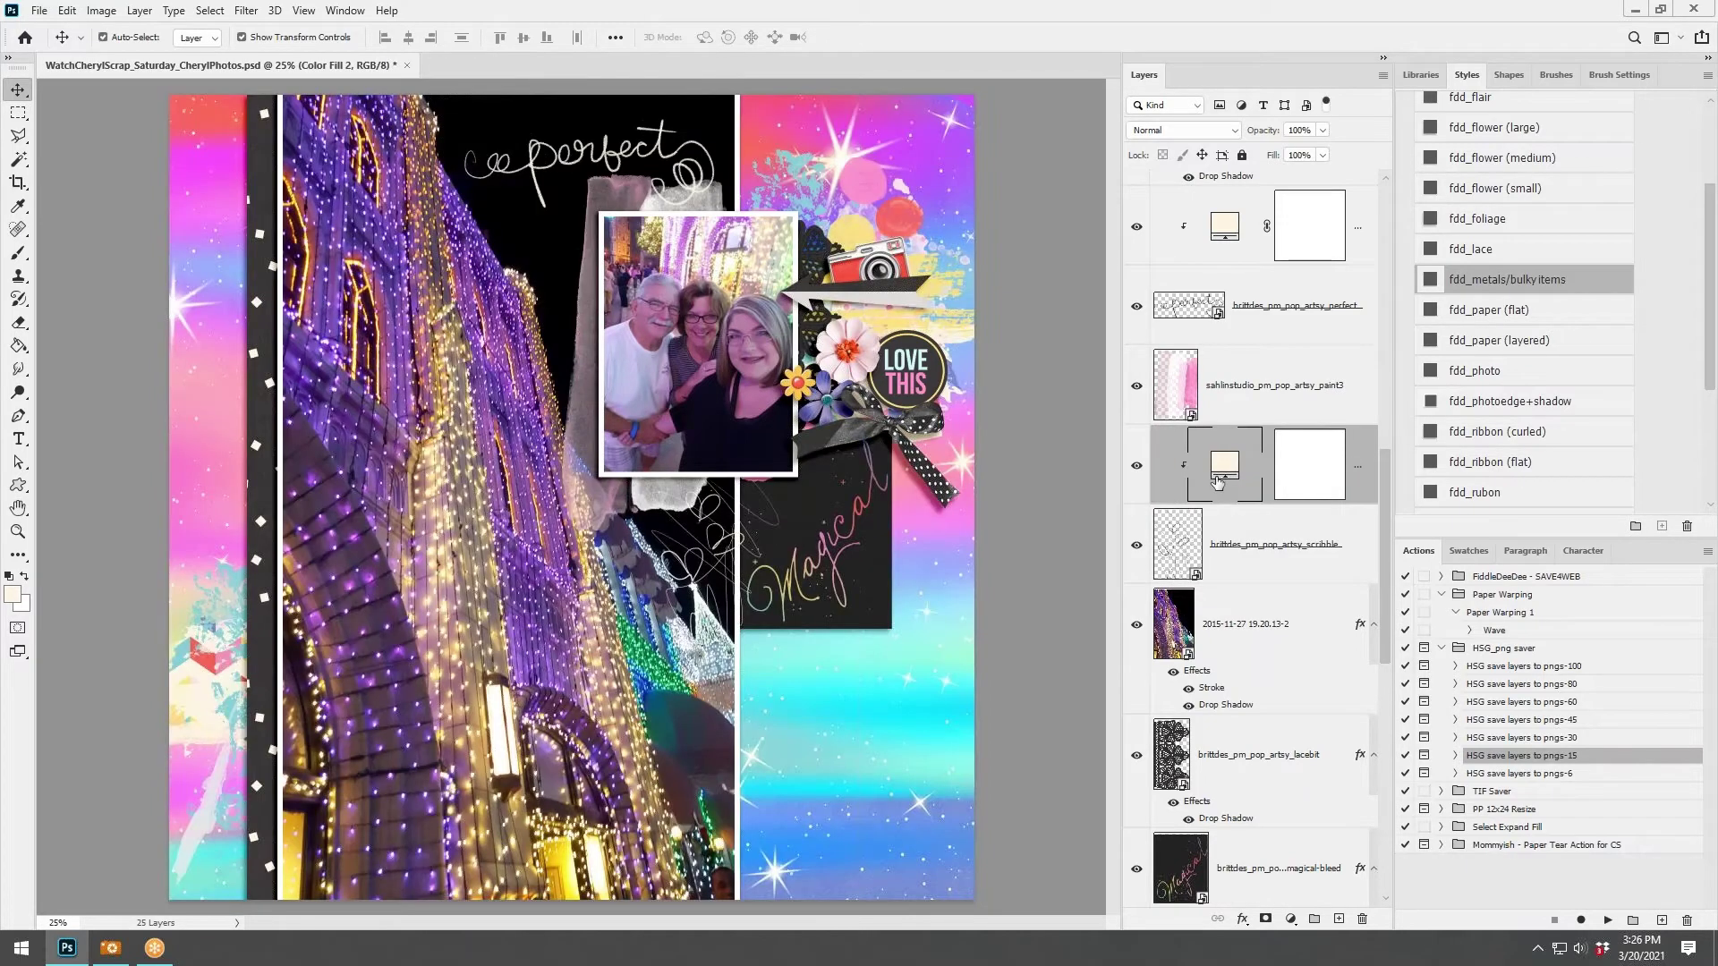
Try clipping the scribble to the building photo, and undo the clipping.
click(1255, 545)
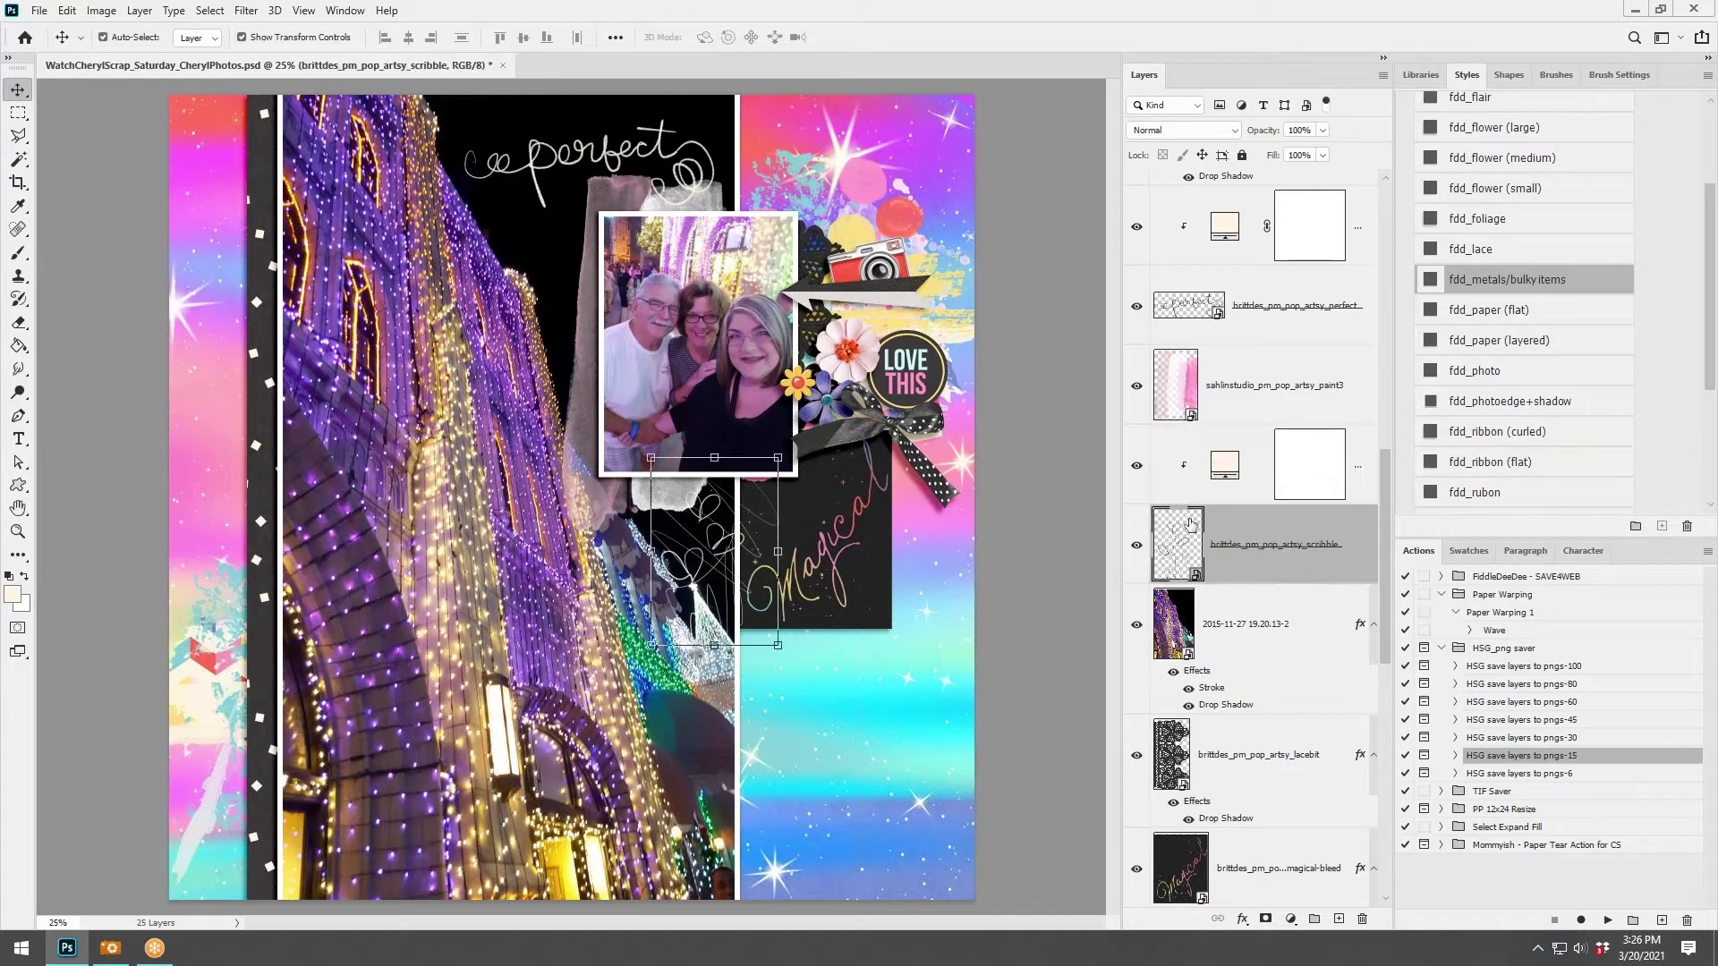
key(ctrl+alt+g)
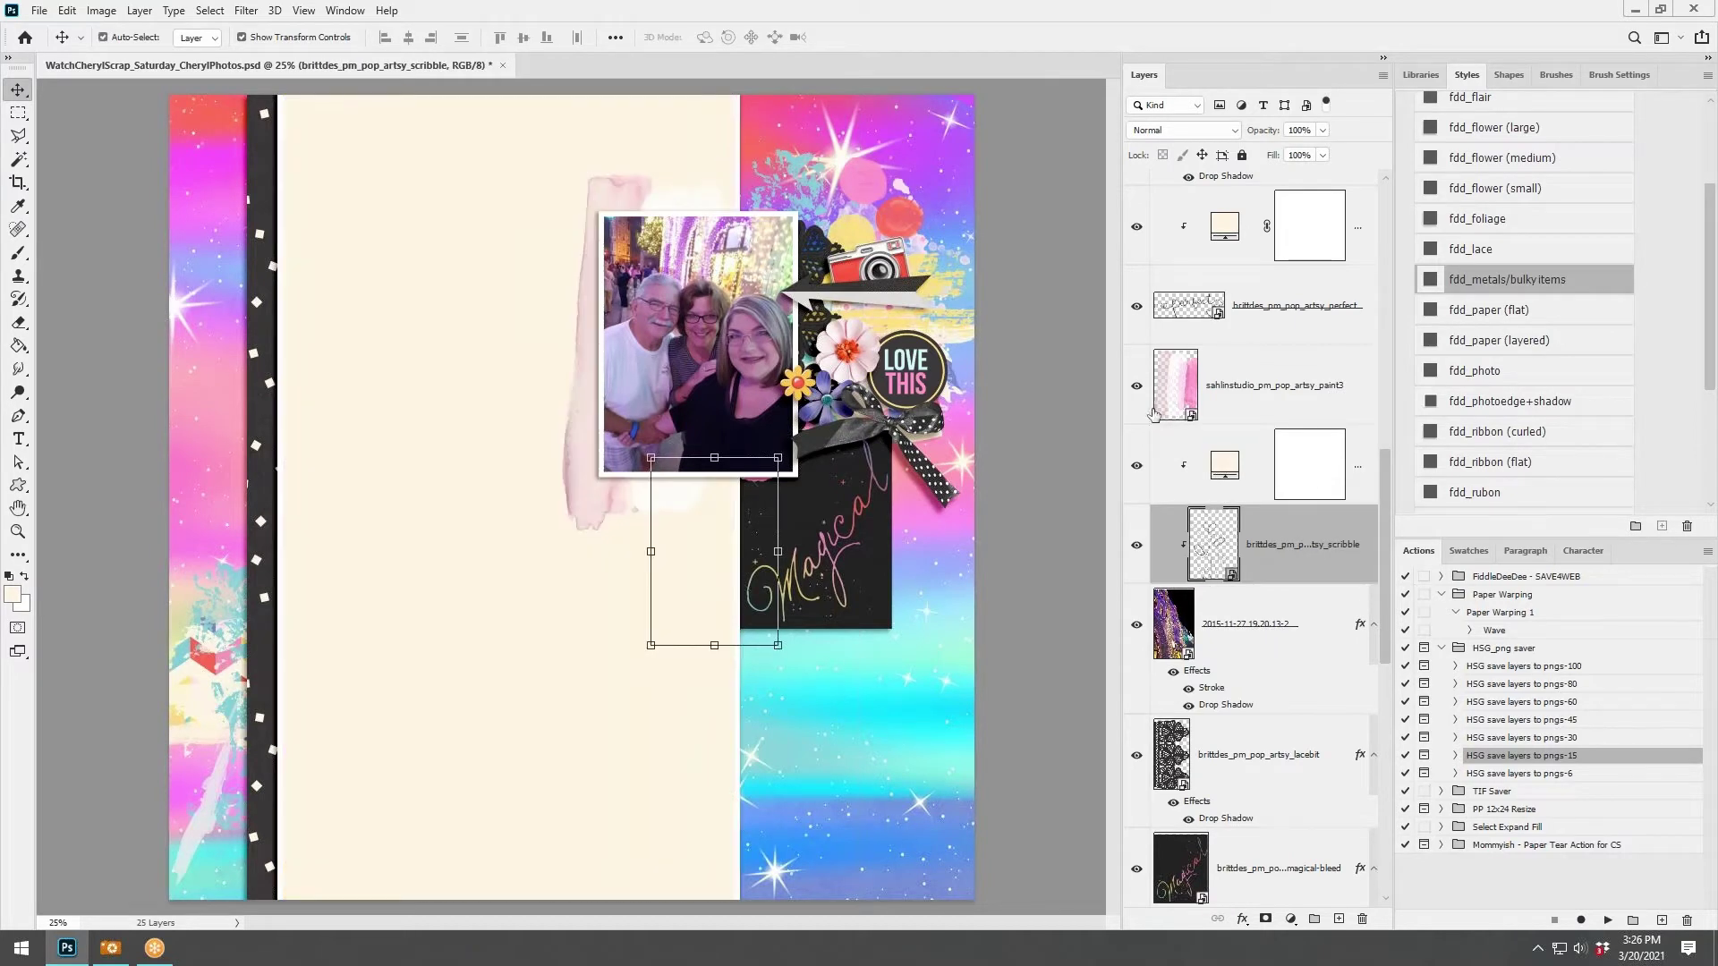
click(68, 10)
click(90, 32)
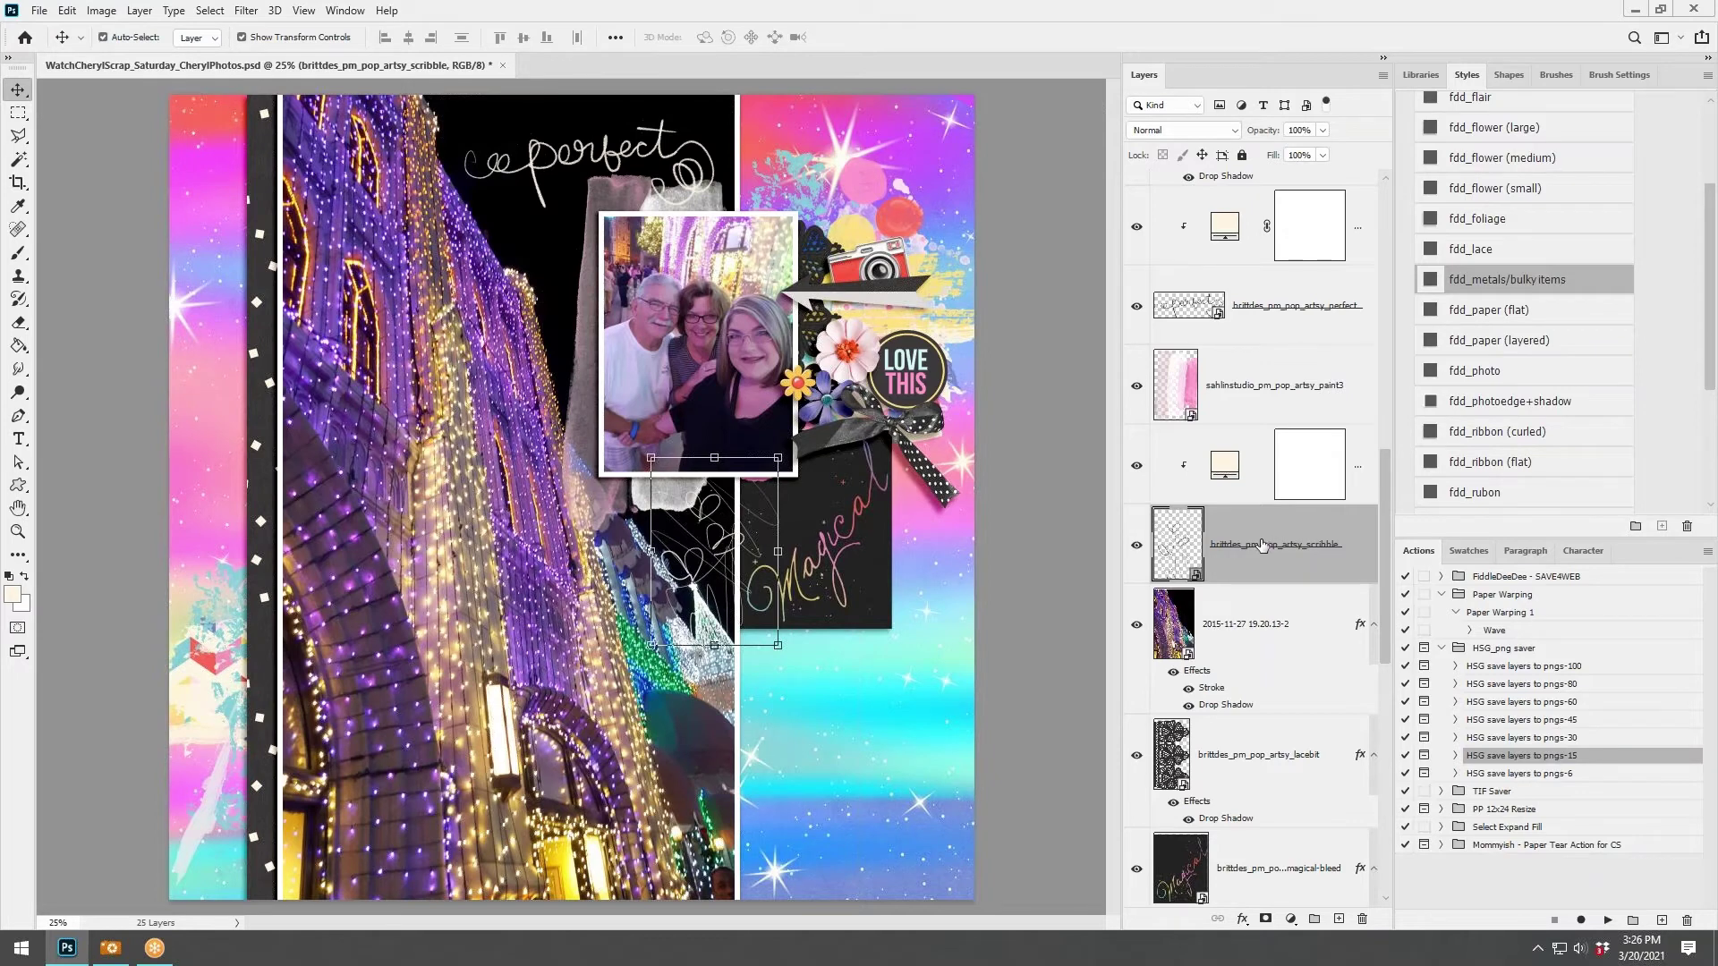
Nudge the scribble together with its cream fill slightly up and left, beneath the framed group photo.
ctrl+click(1245, 492)
drag(718, 506, 710, 530)
key(ctrl)
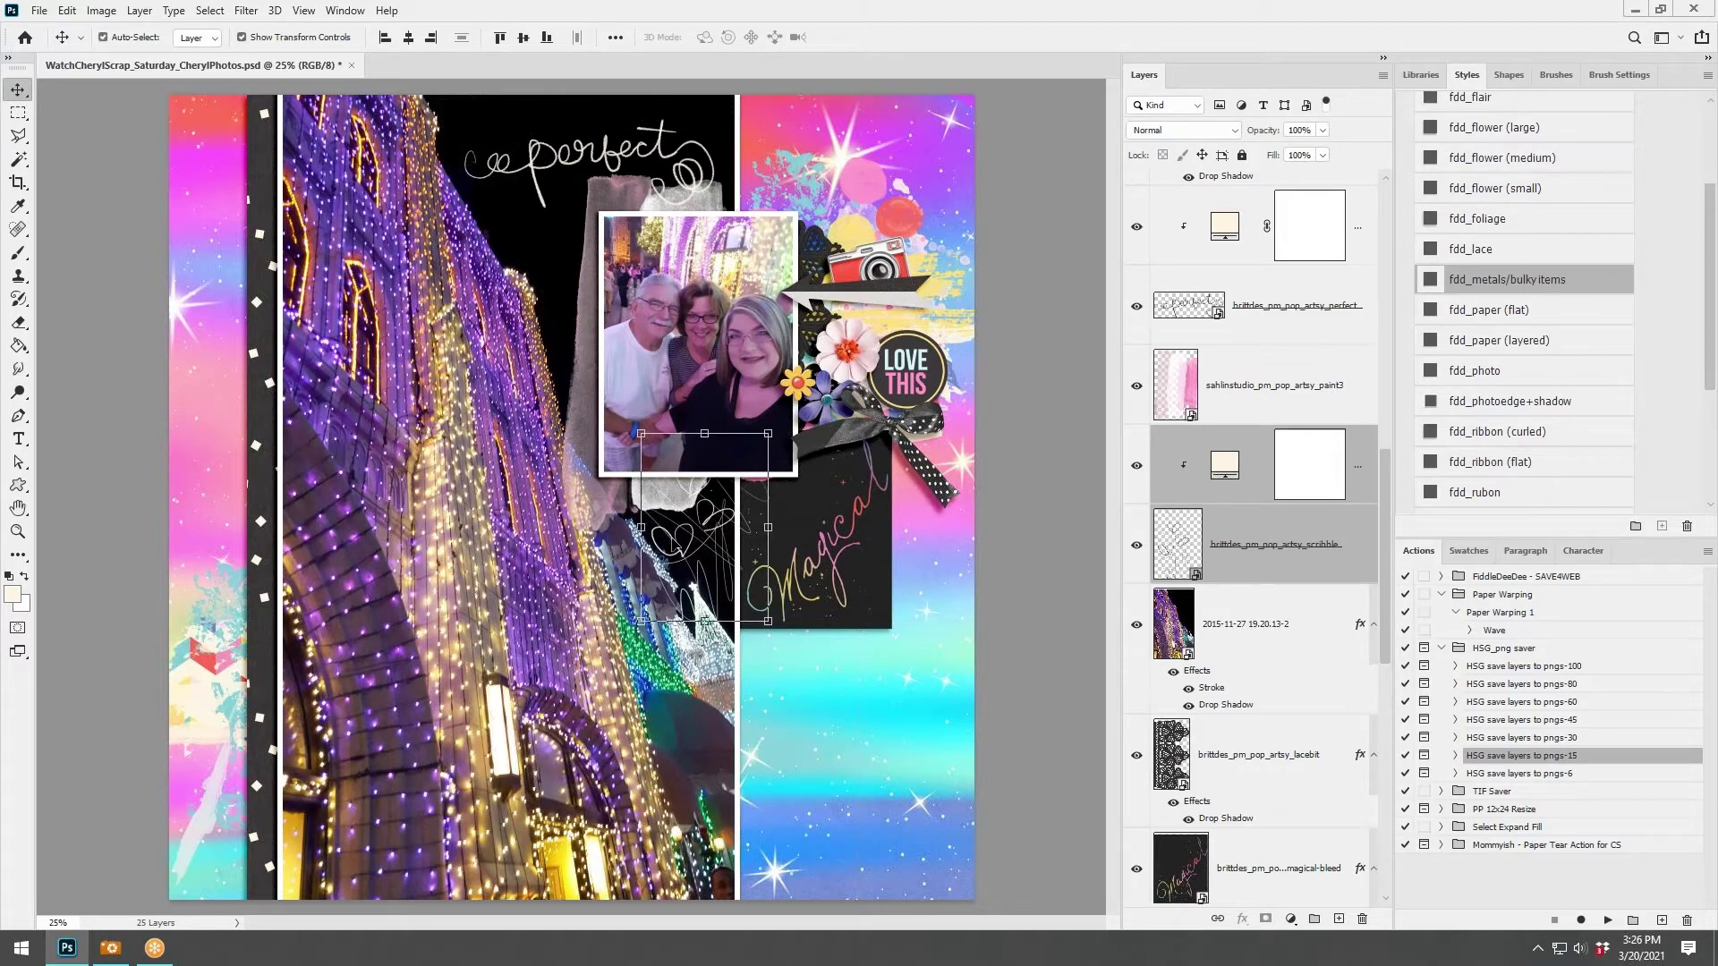
Undo the accidental shift of the large building photo.
drag(675, 541, 686, 541)
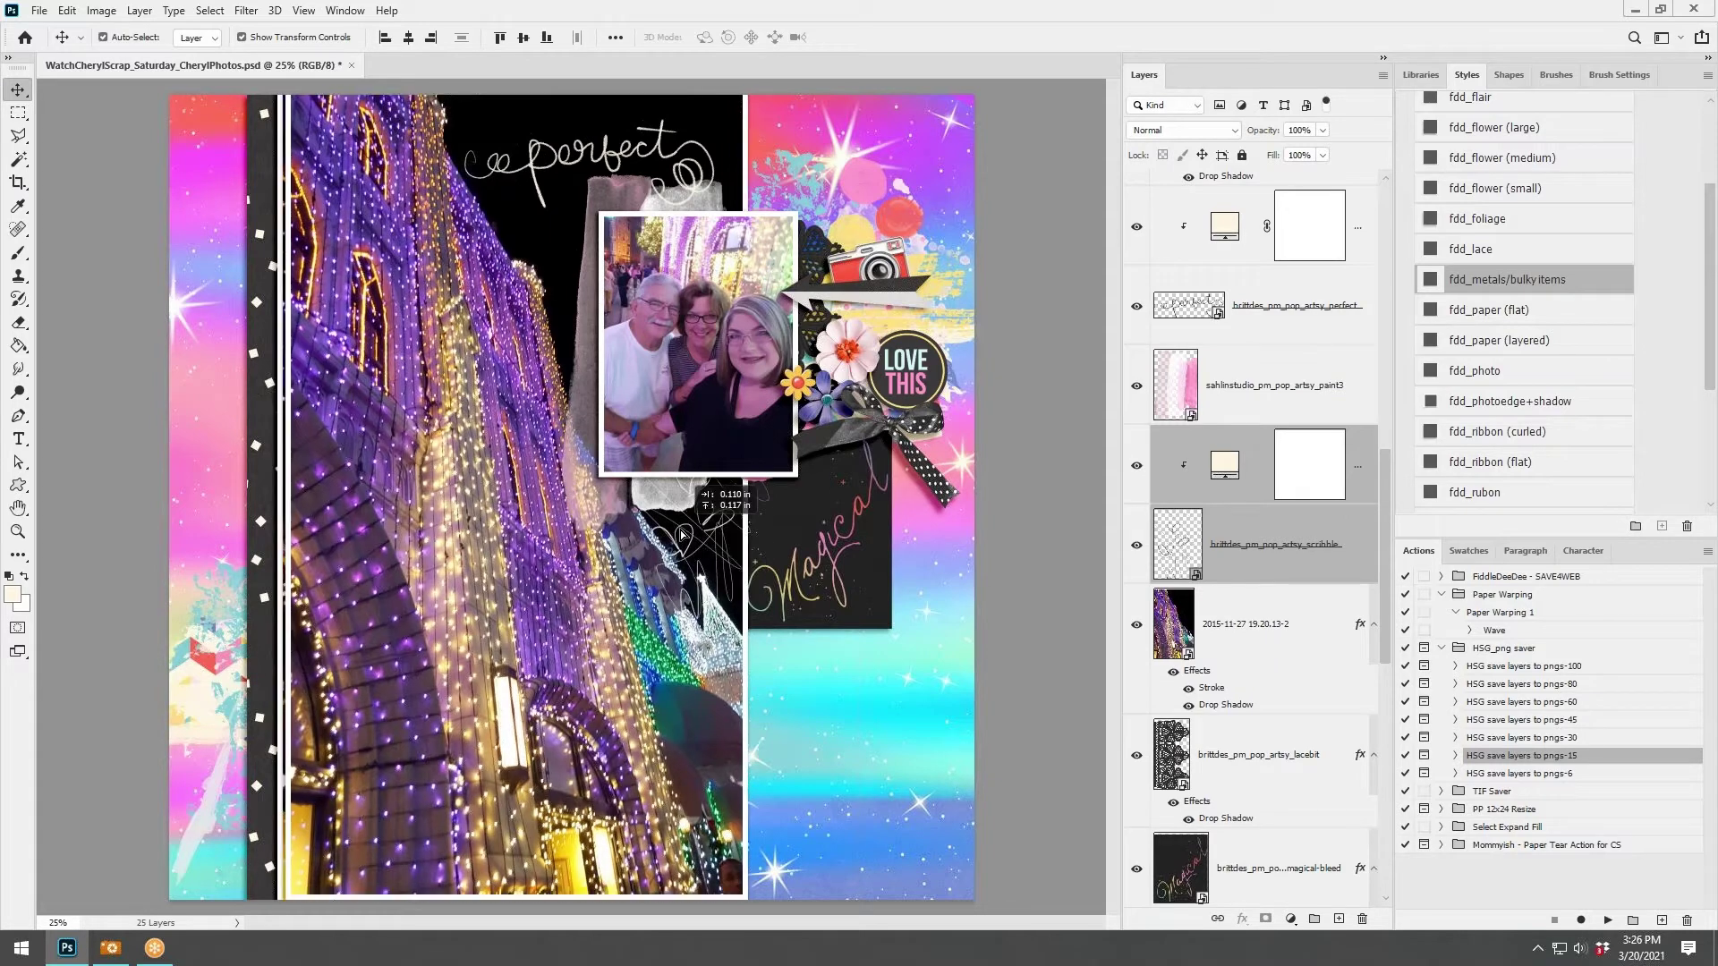
click(68, 10)
click(94, 28)
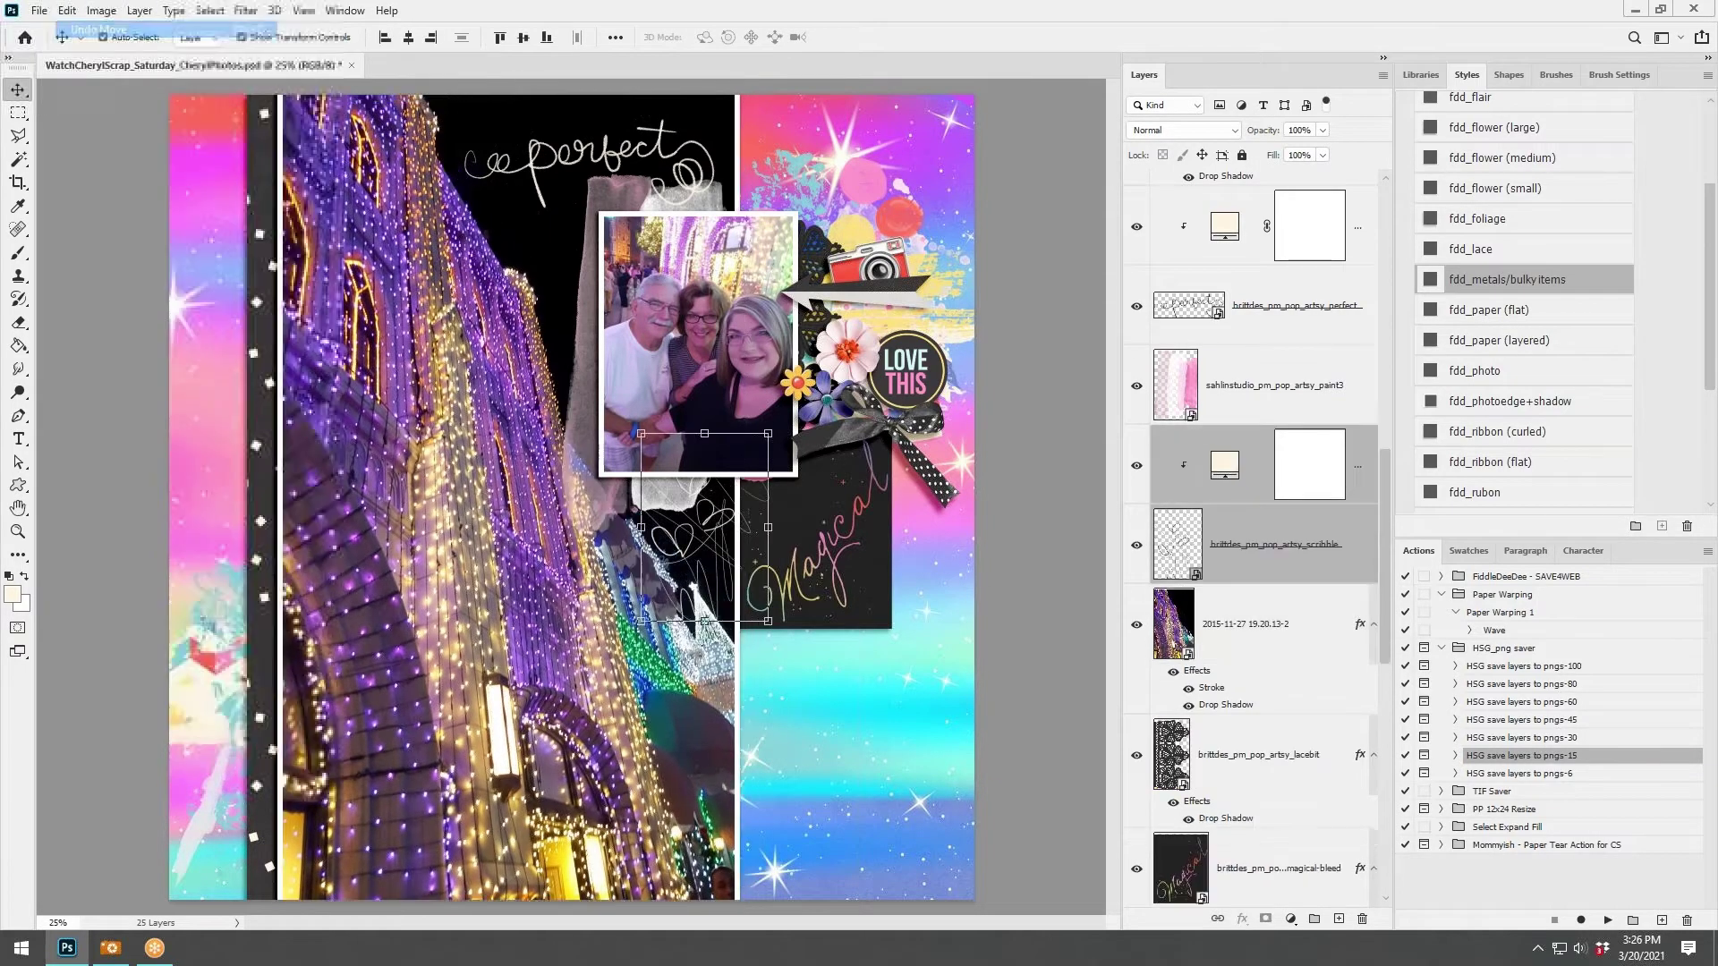
Try duplicating the scribble with its cream fill and moving the copy up behind the word "perfect", and undo both changes.
key(ctrl+j)
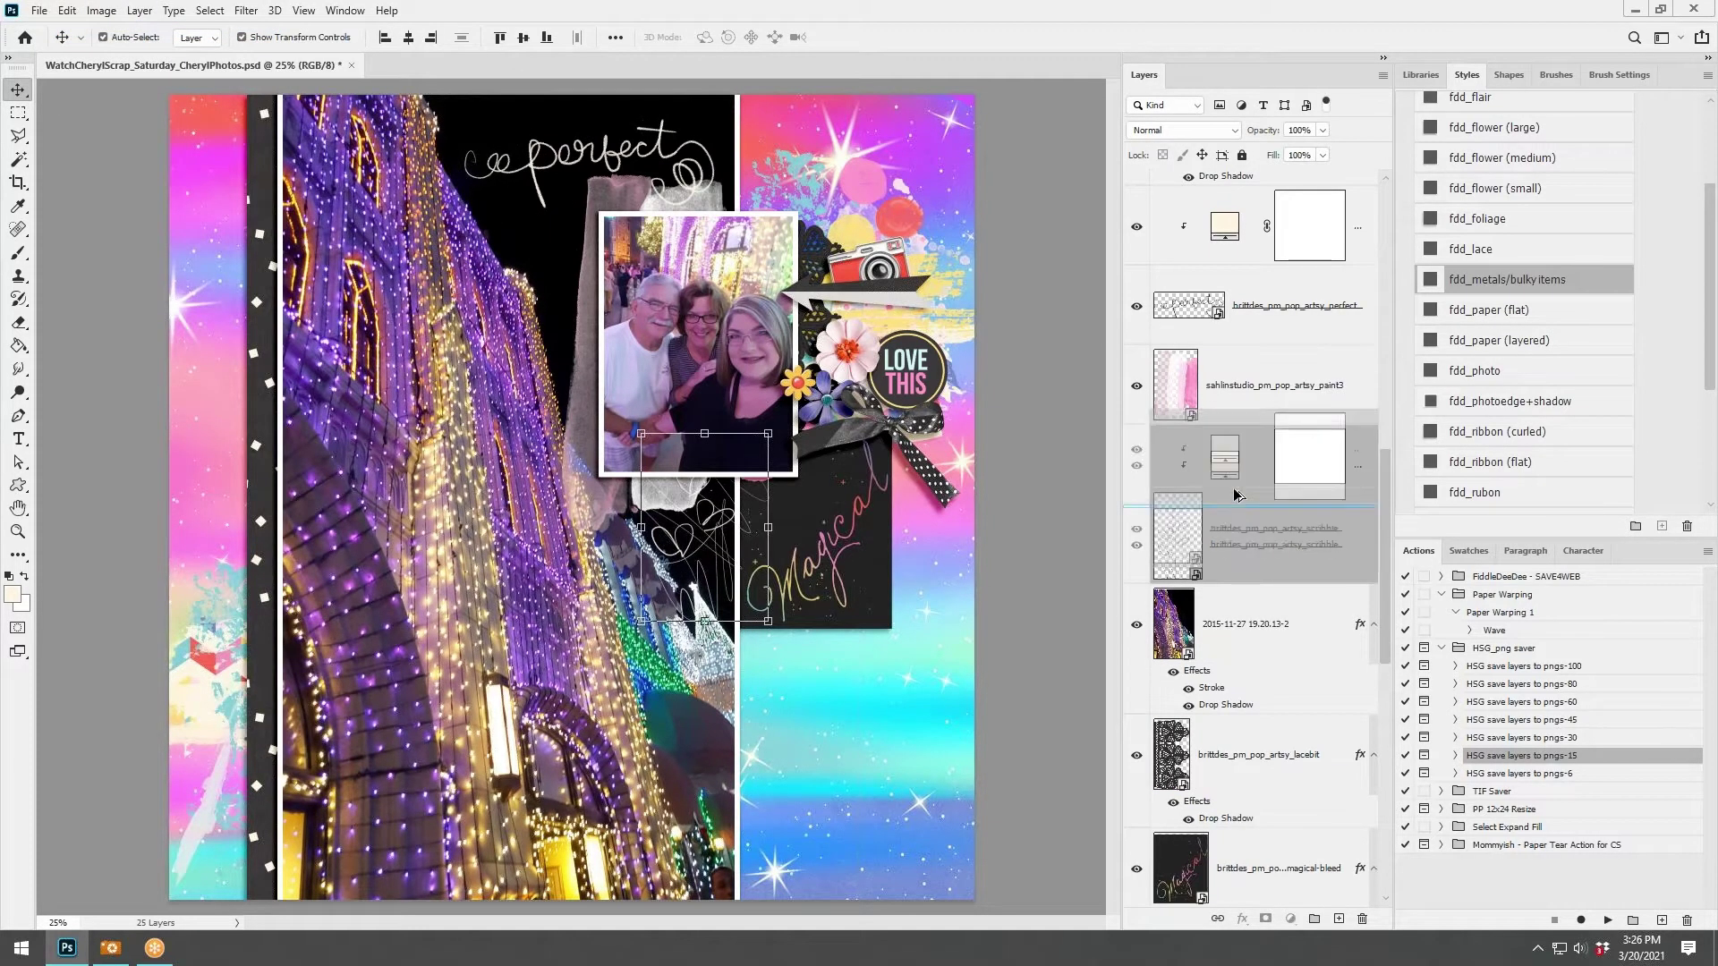
mouse_move(693, 548)
mouse_down()
mouse_move(683, 472)
mouse_move(533, 223)
mouse_up()
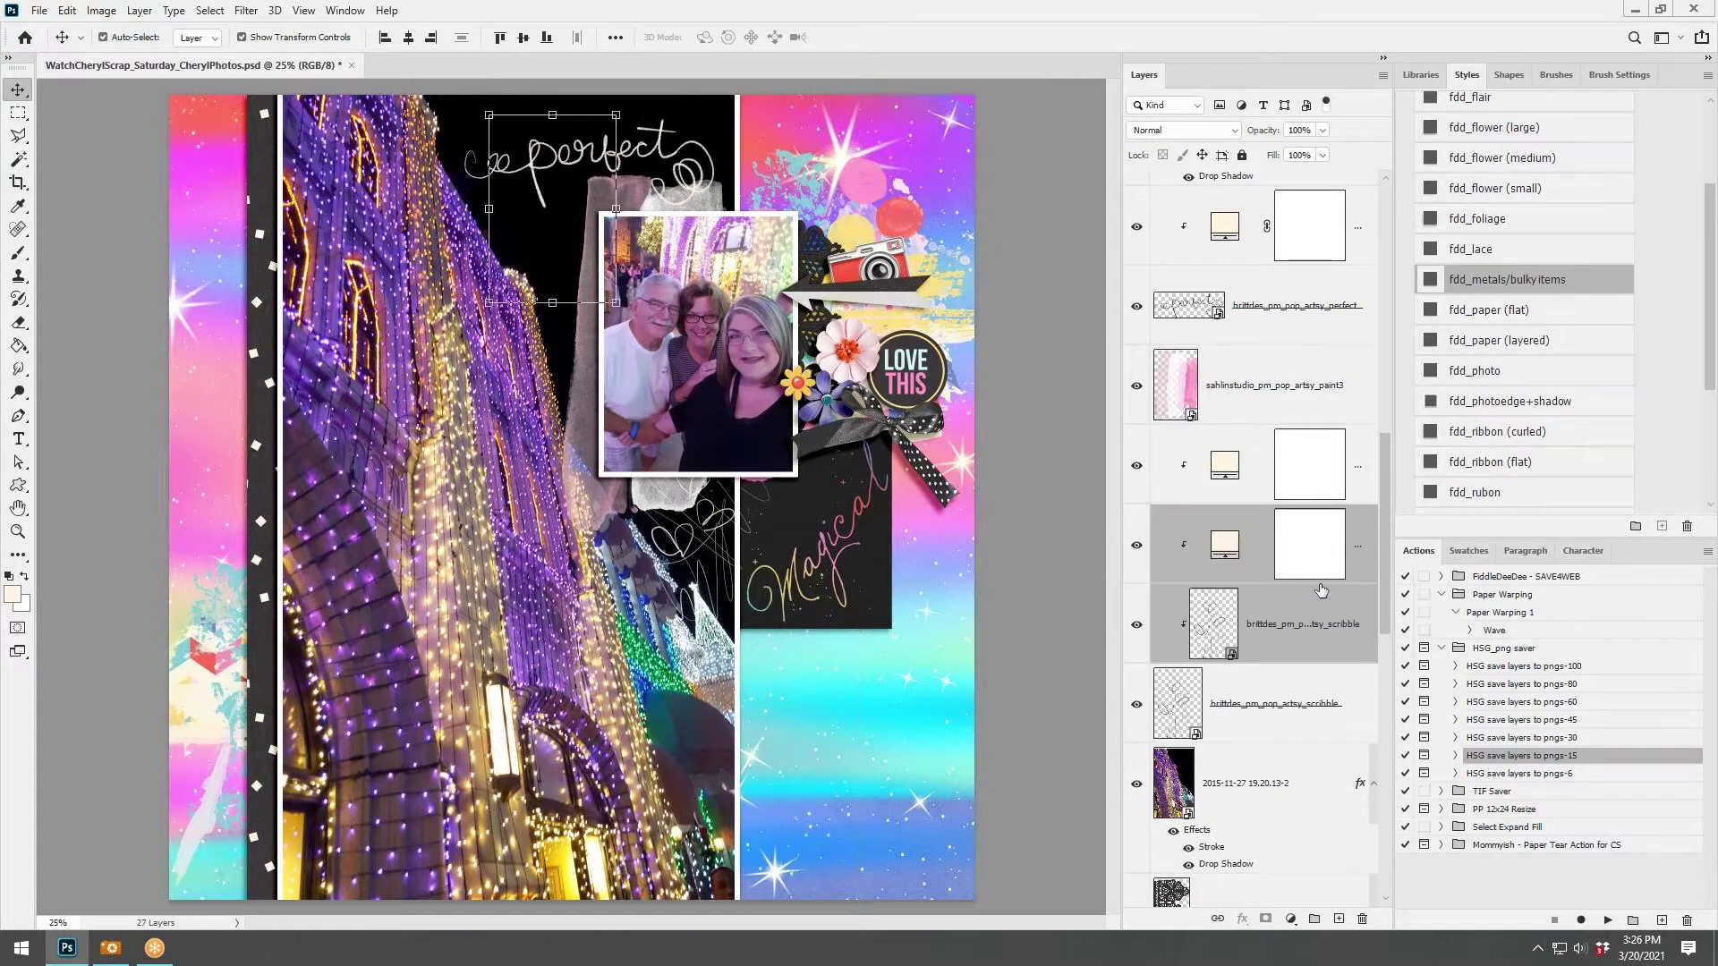
click(67, 10)
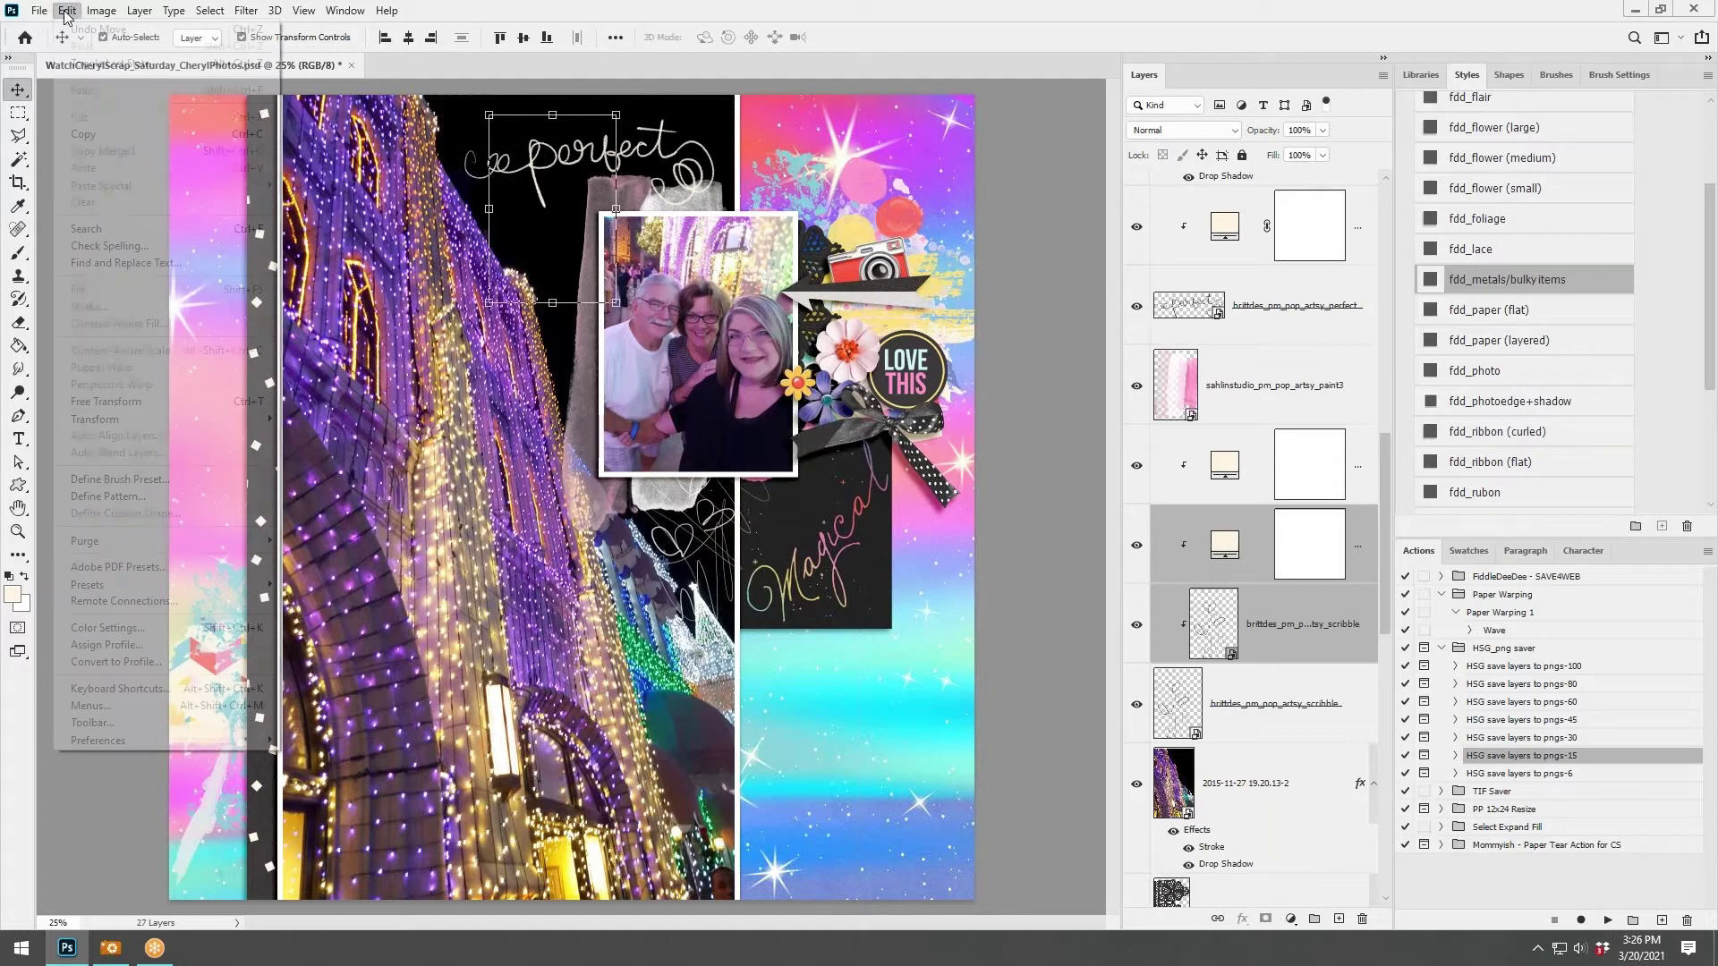
click(89, 31)
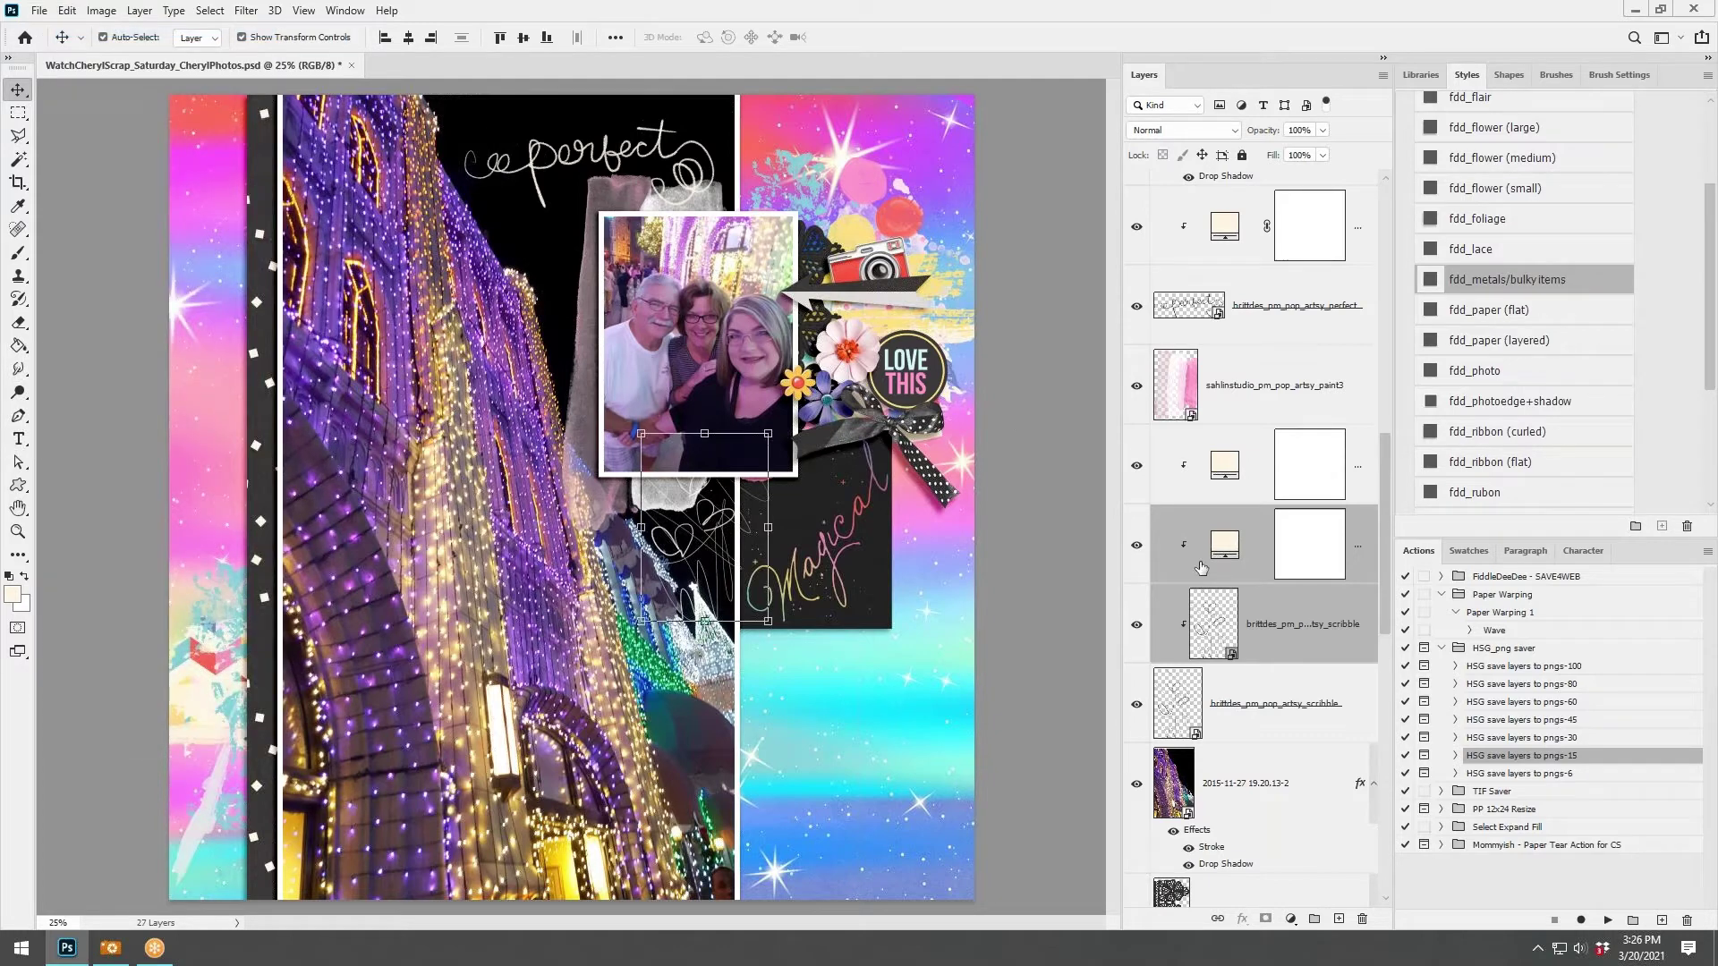
click(67, 10)
click(90, 30)
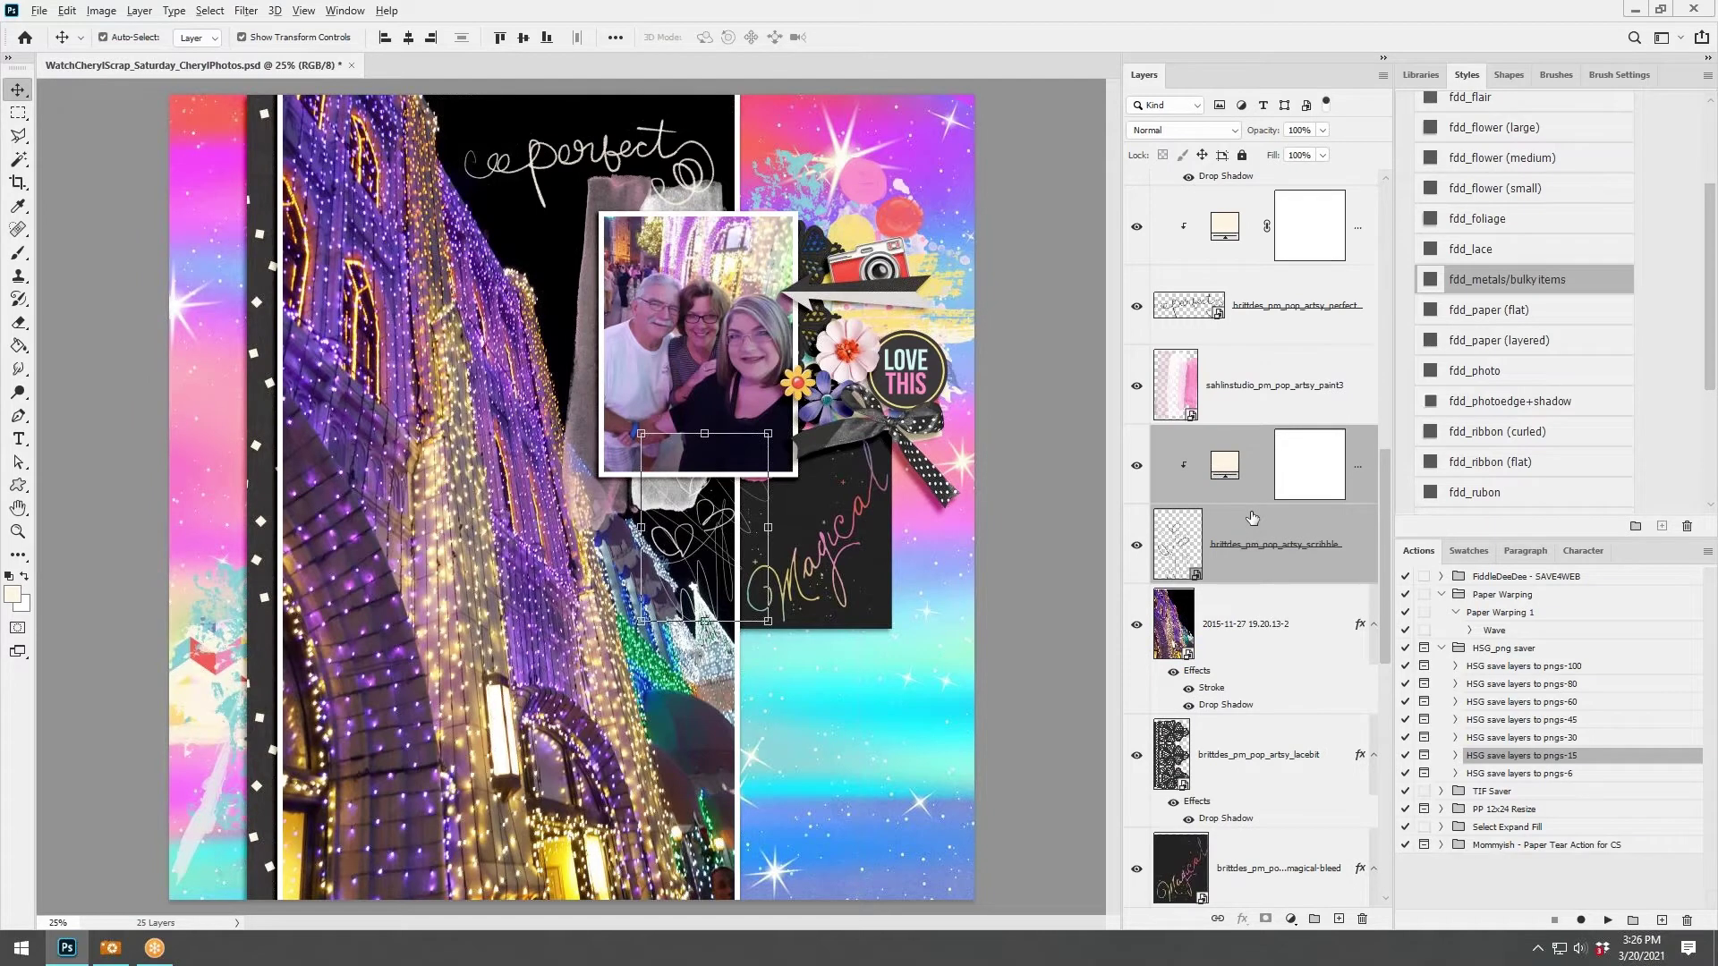
Make further copies of the scribble with its cream fill, placing one at the framed photo's upper-left corner under "perfect".
drag(1252, 518, 1246, 465)
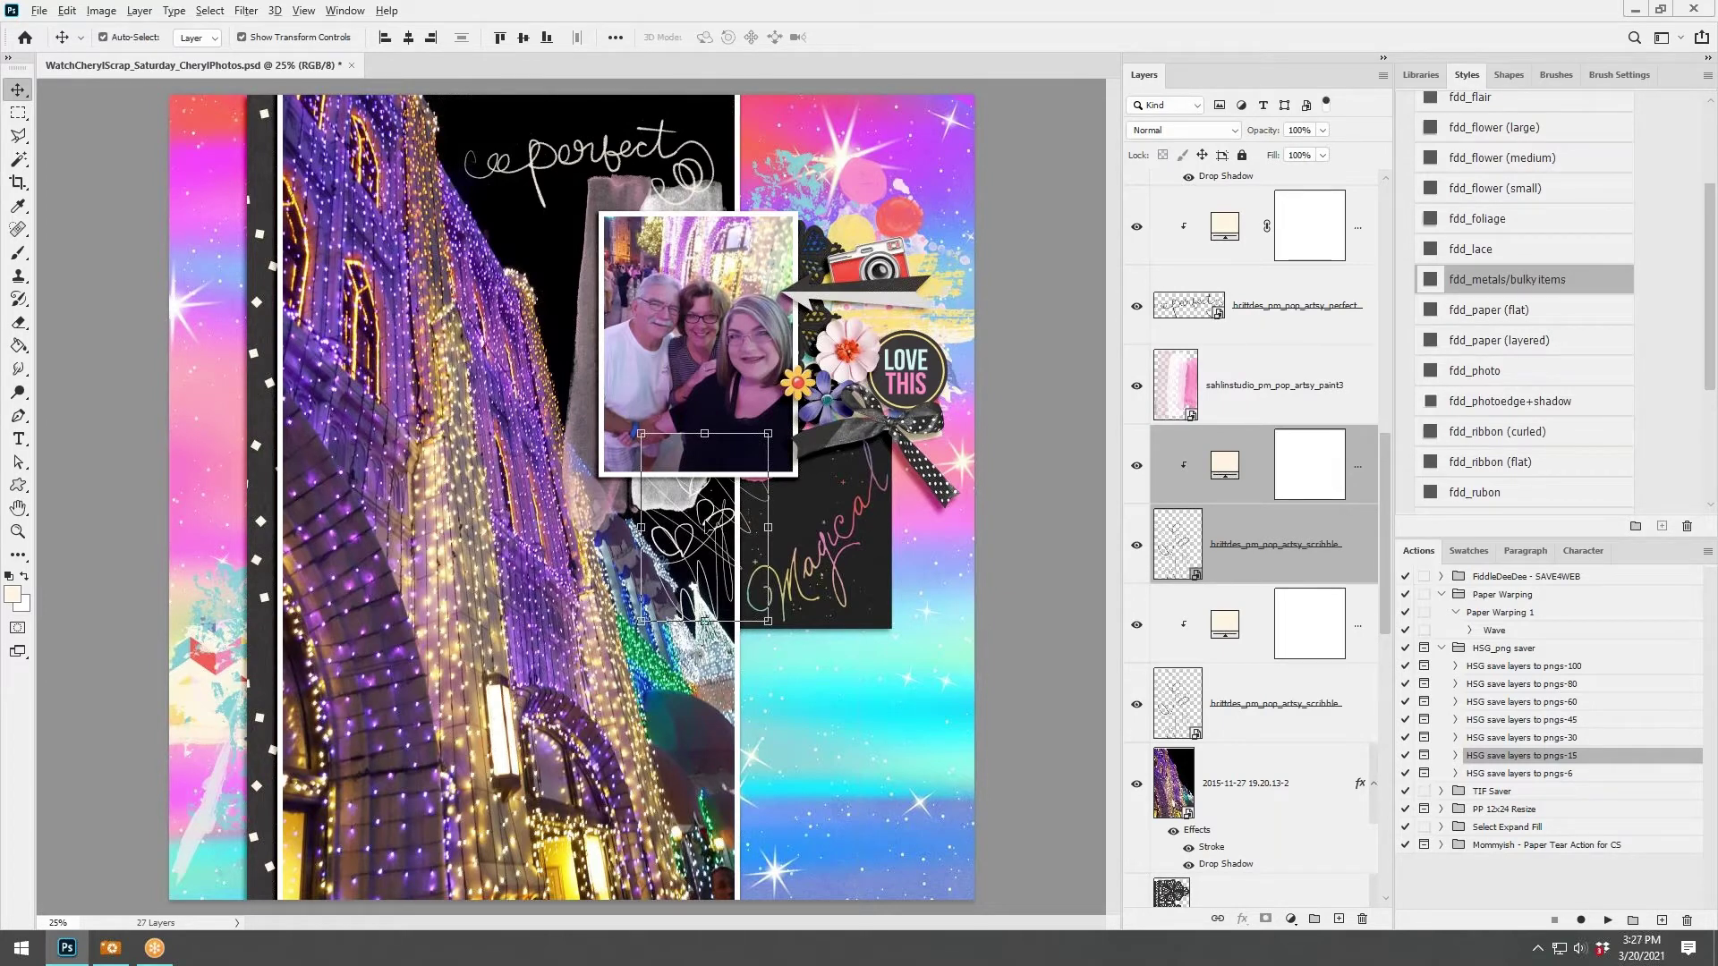
mouse_move(713, 526)
mouse_down()
mouse_move(694, 438)
mouse_move(571, 239)
mouse_up()
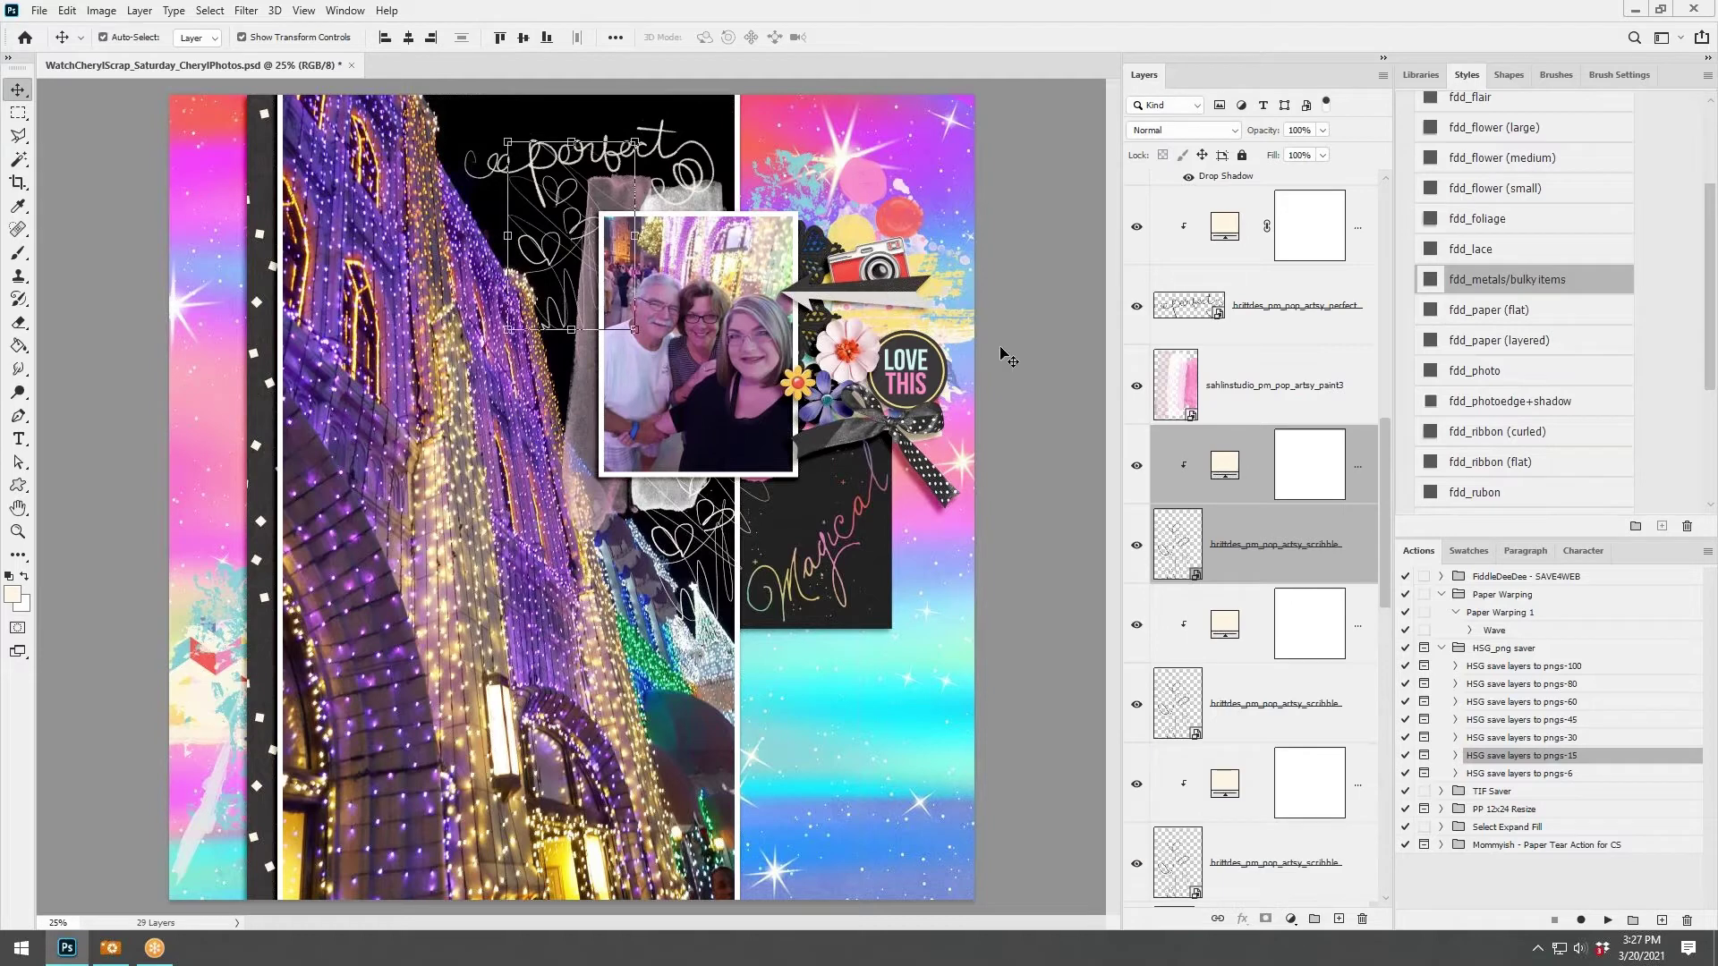
right_click(1269, 526)
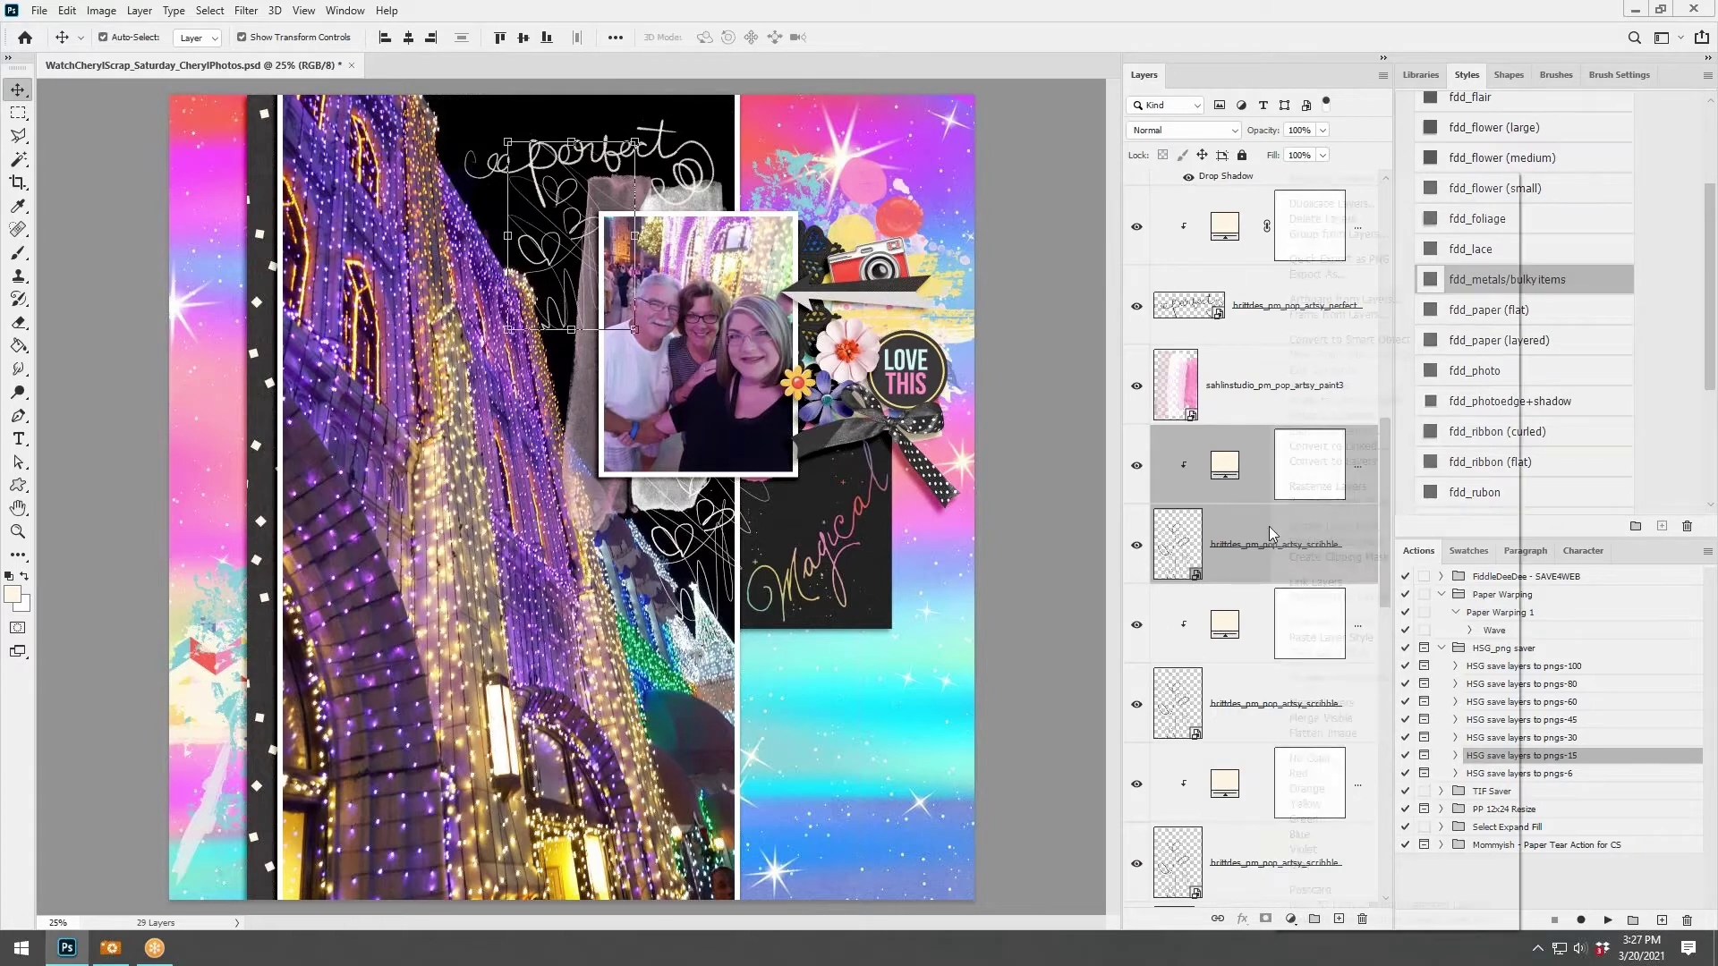
key(Escape)
drag(1245, 532, 1244, 502)
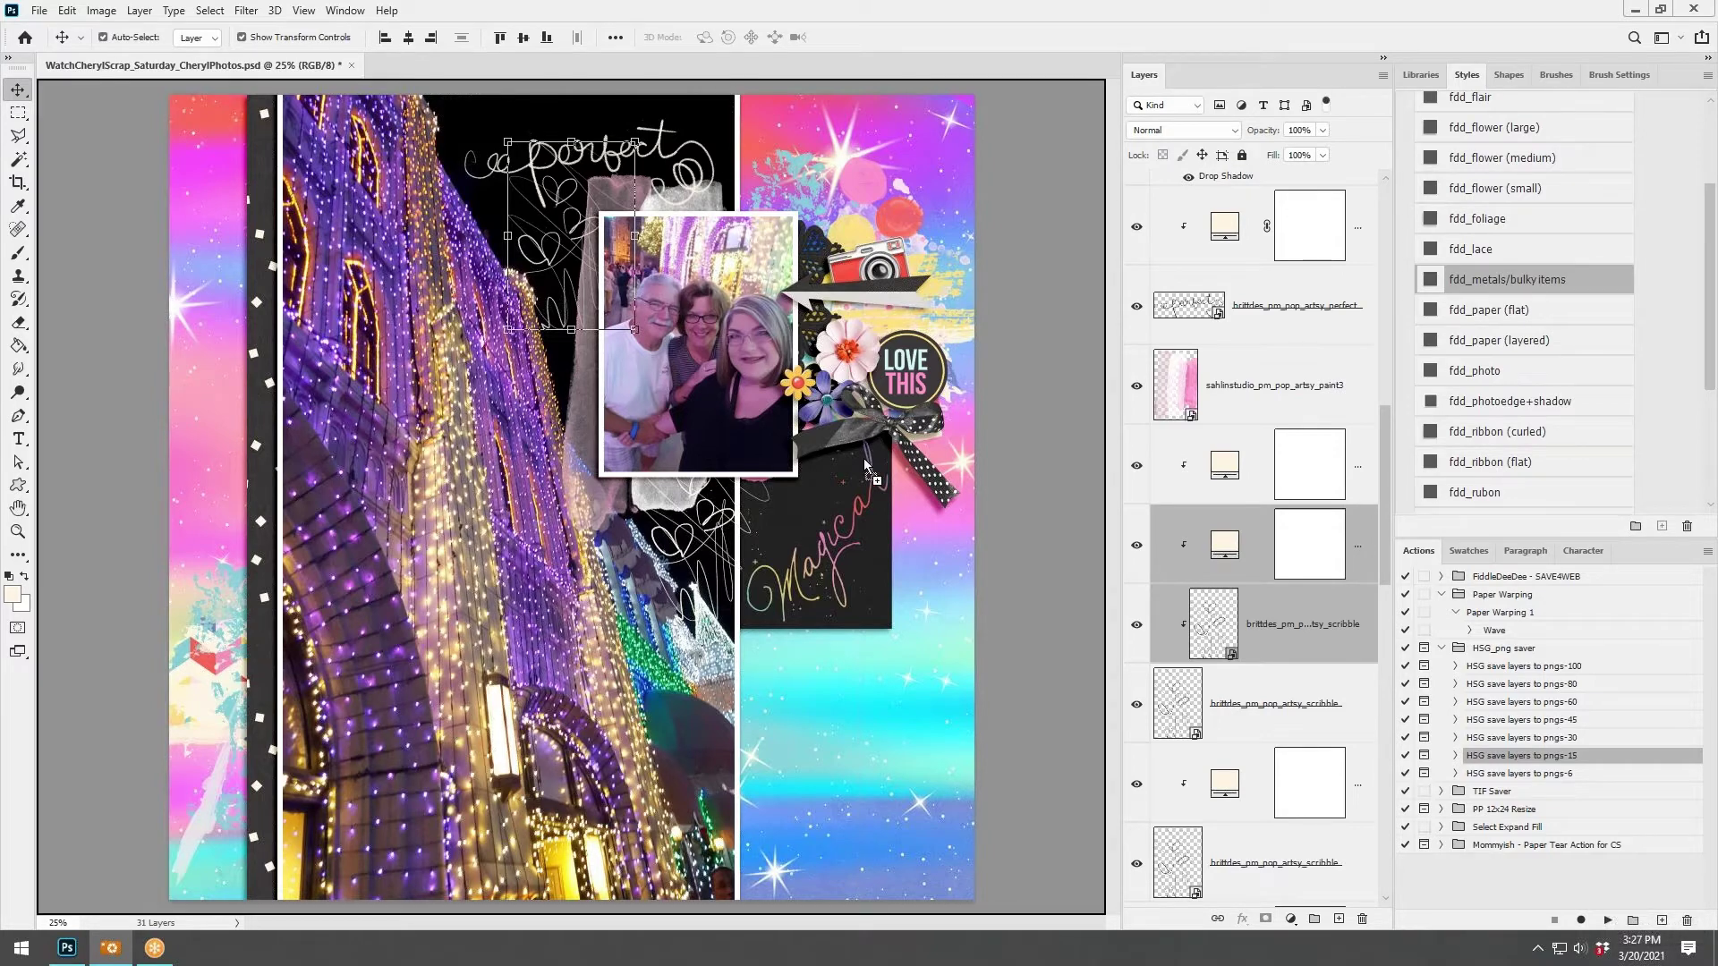
Bring the curly ribbon from ACDSee into the page behind the framed photo and apply the fdd_ribbon (curled) style.
drag(969, 477, 966, 483)
drag(571, 496, 762, 333)
key(Return)
scroll(1479, 348, down, 2)
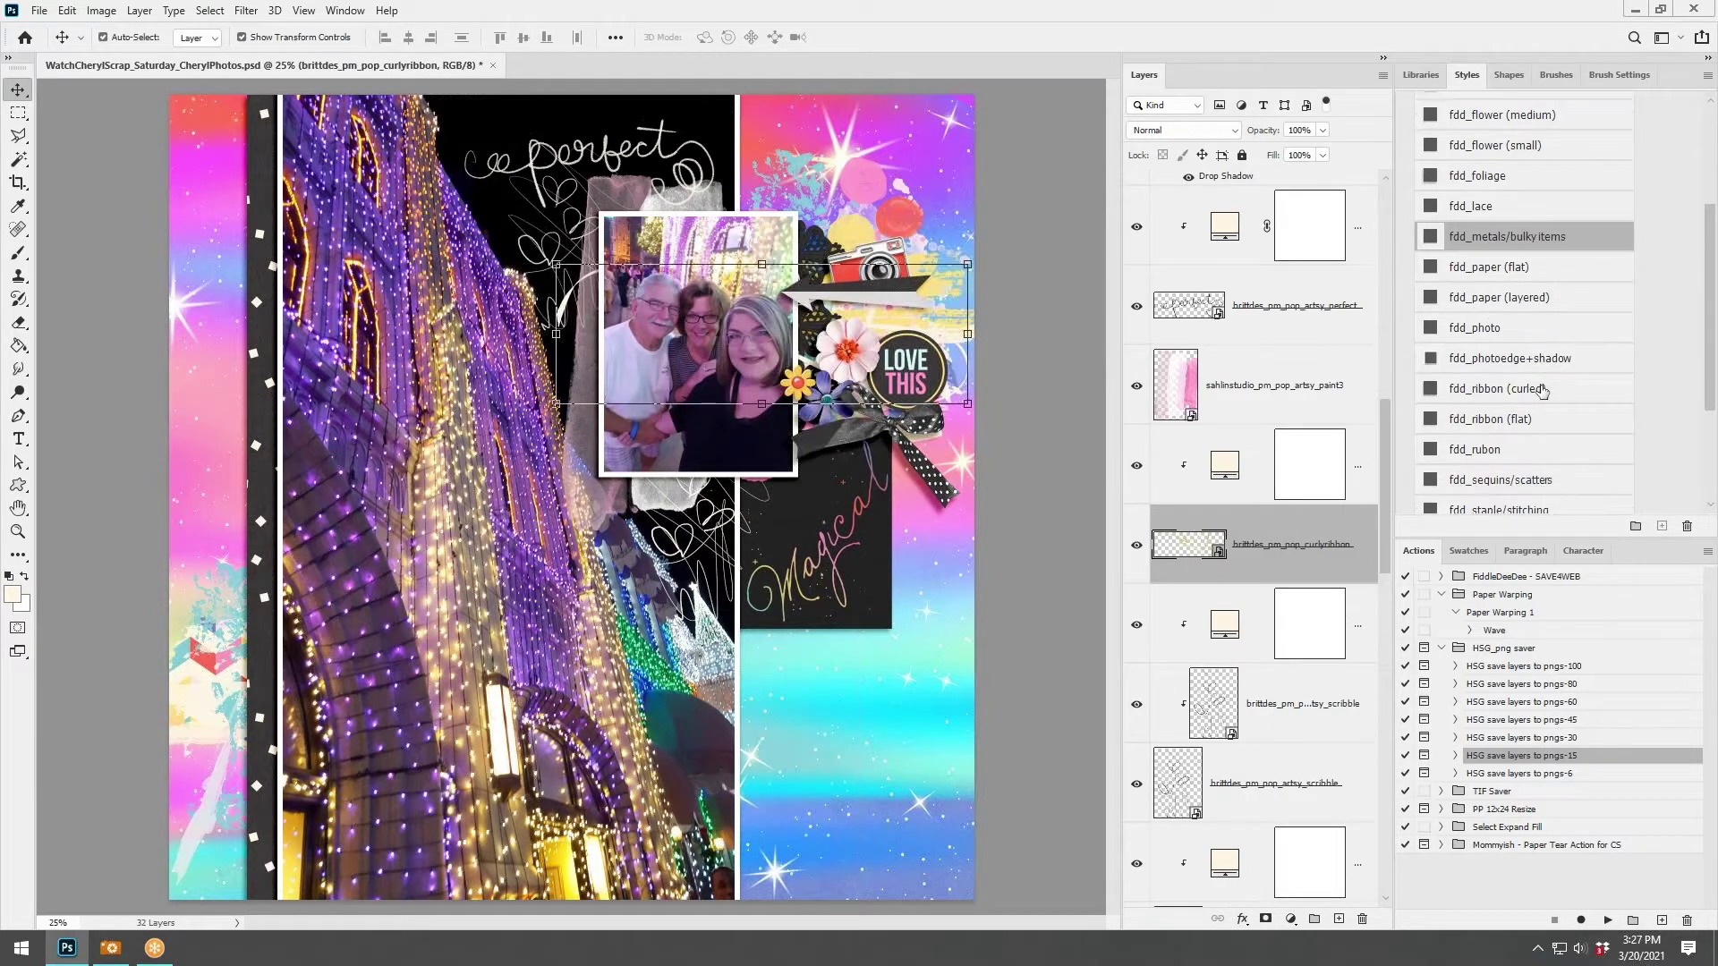
click(1526, 376)
Lower the curly ribbon behind the framed photo, scale it to about 113% and rotate it about -0.5°.
drag(910, 333, 922, 374)
drag(969, 309, 975, 356)
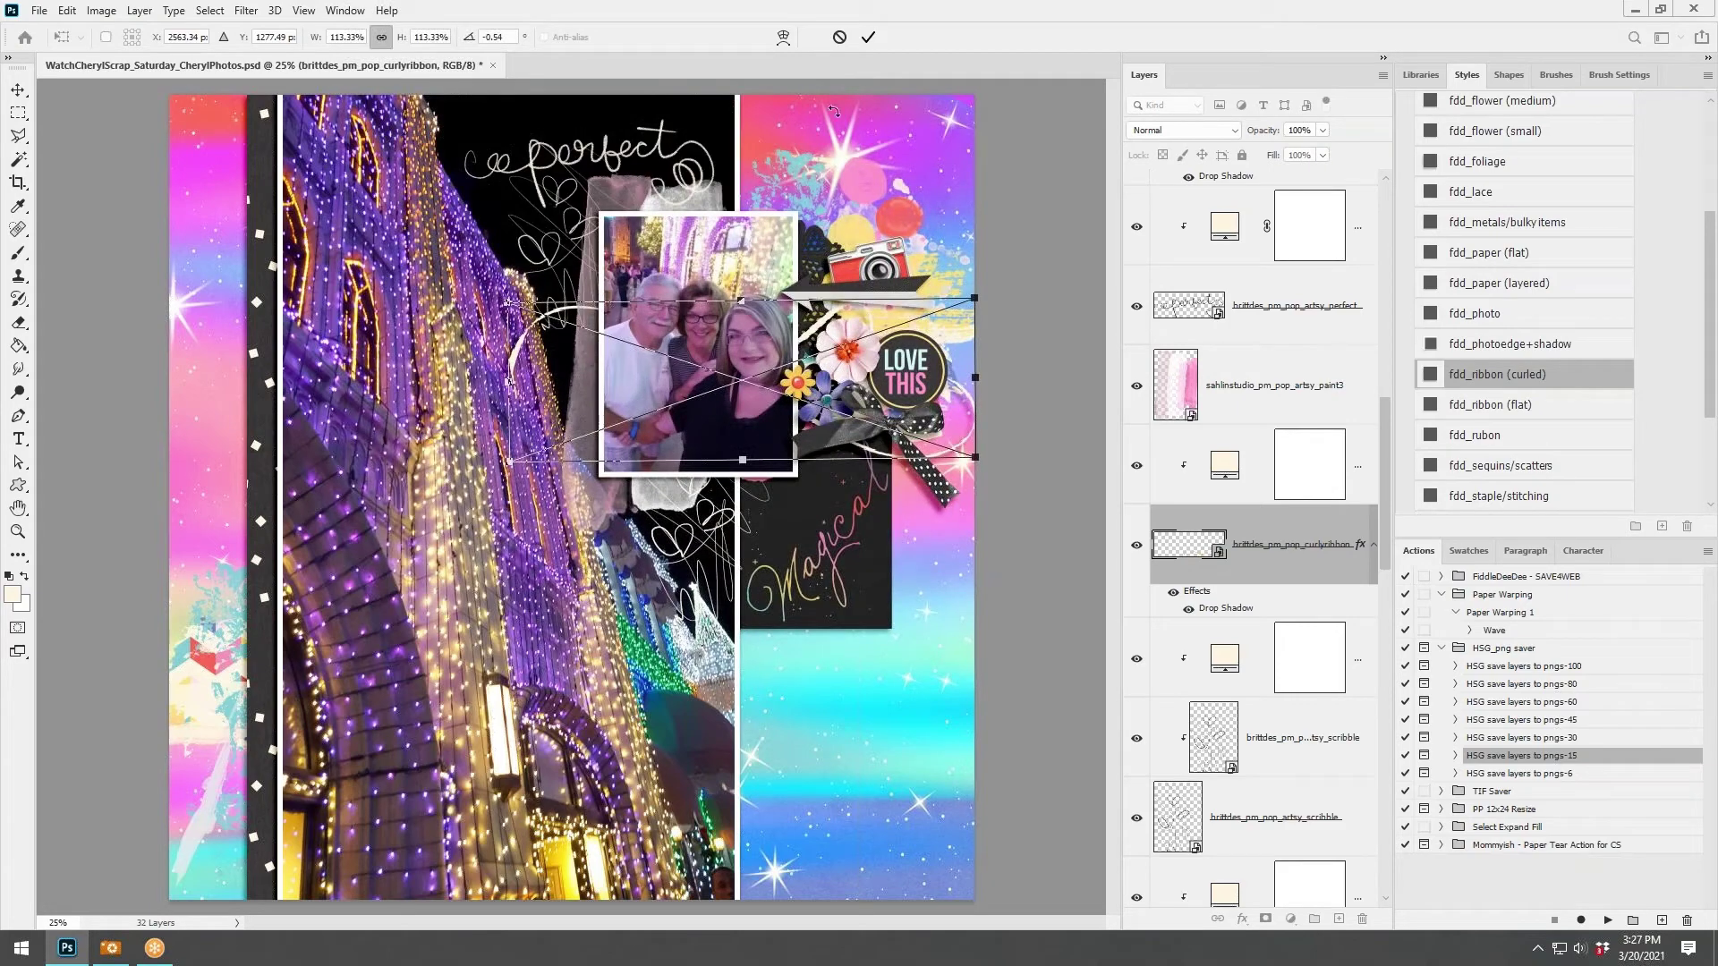
key(Return)
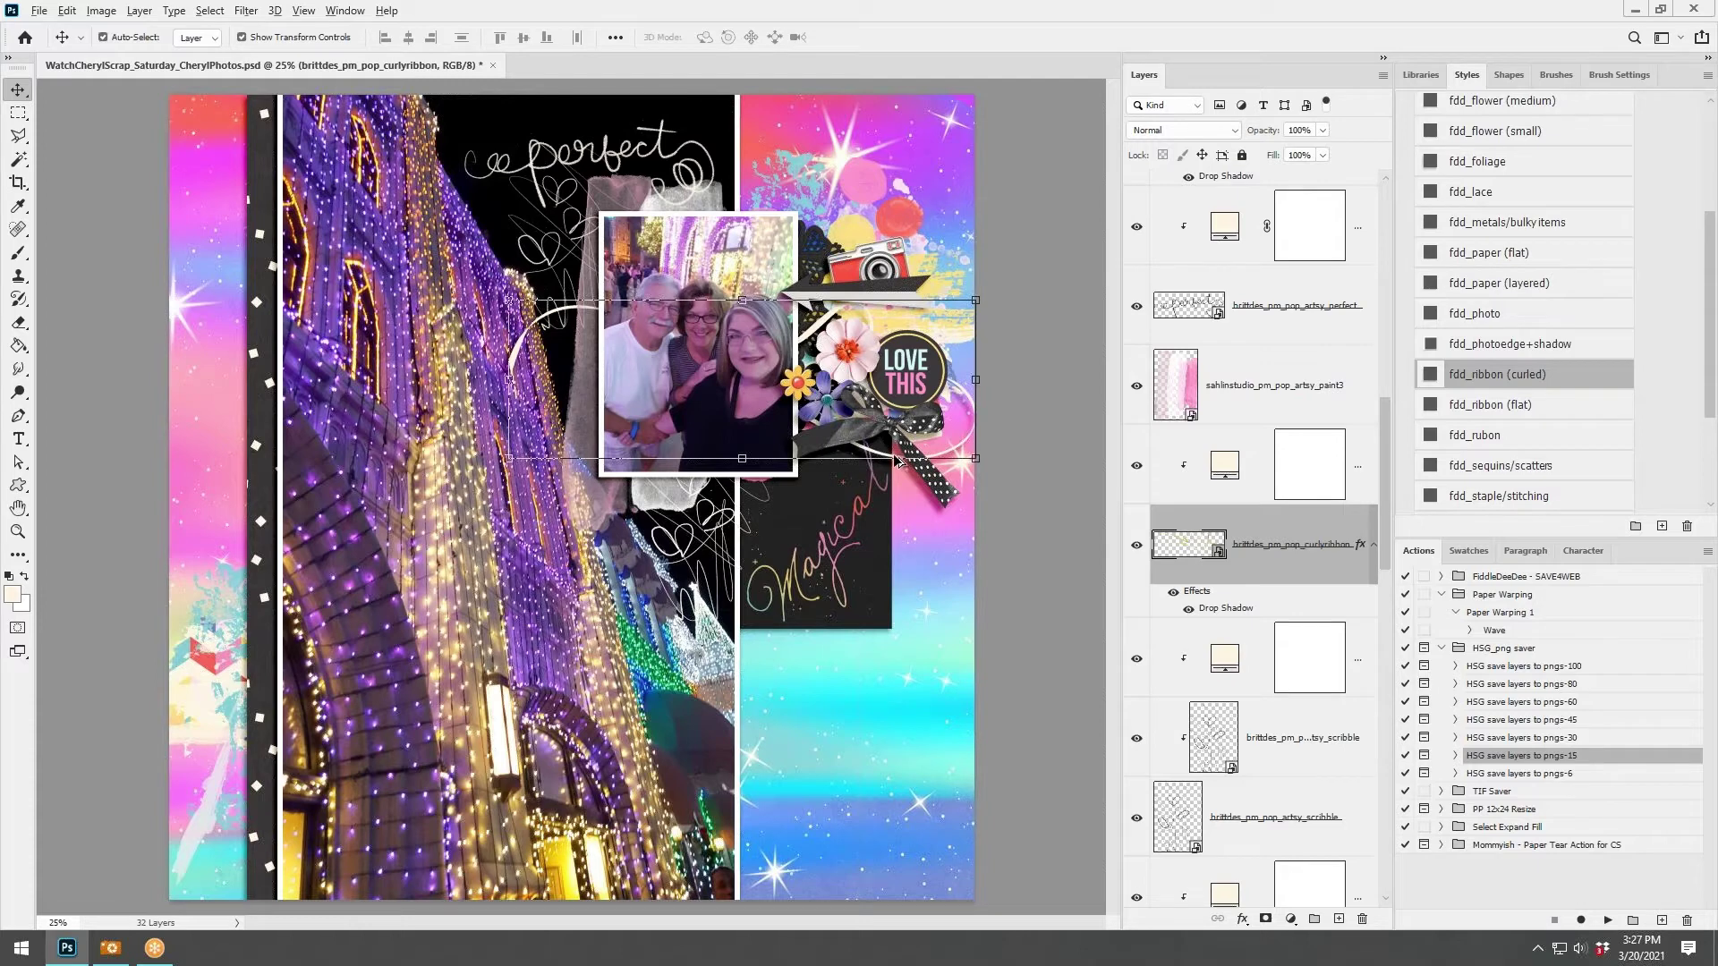
click(899, 456)
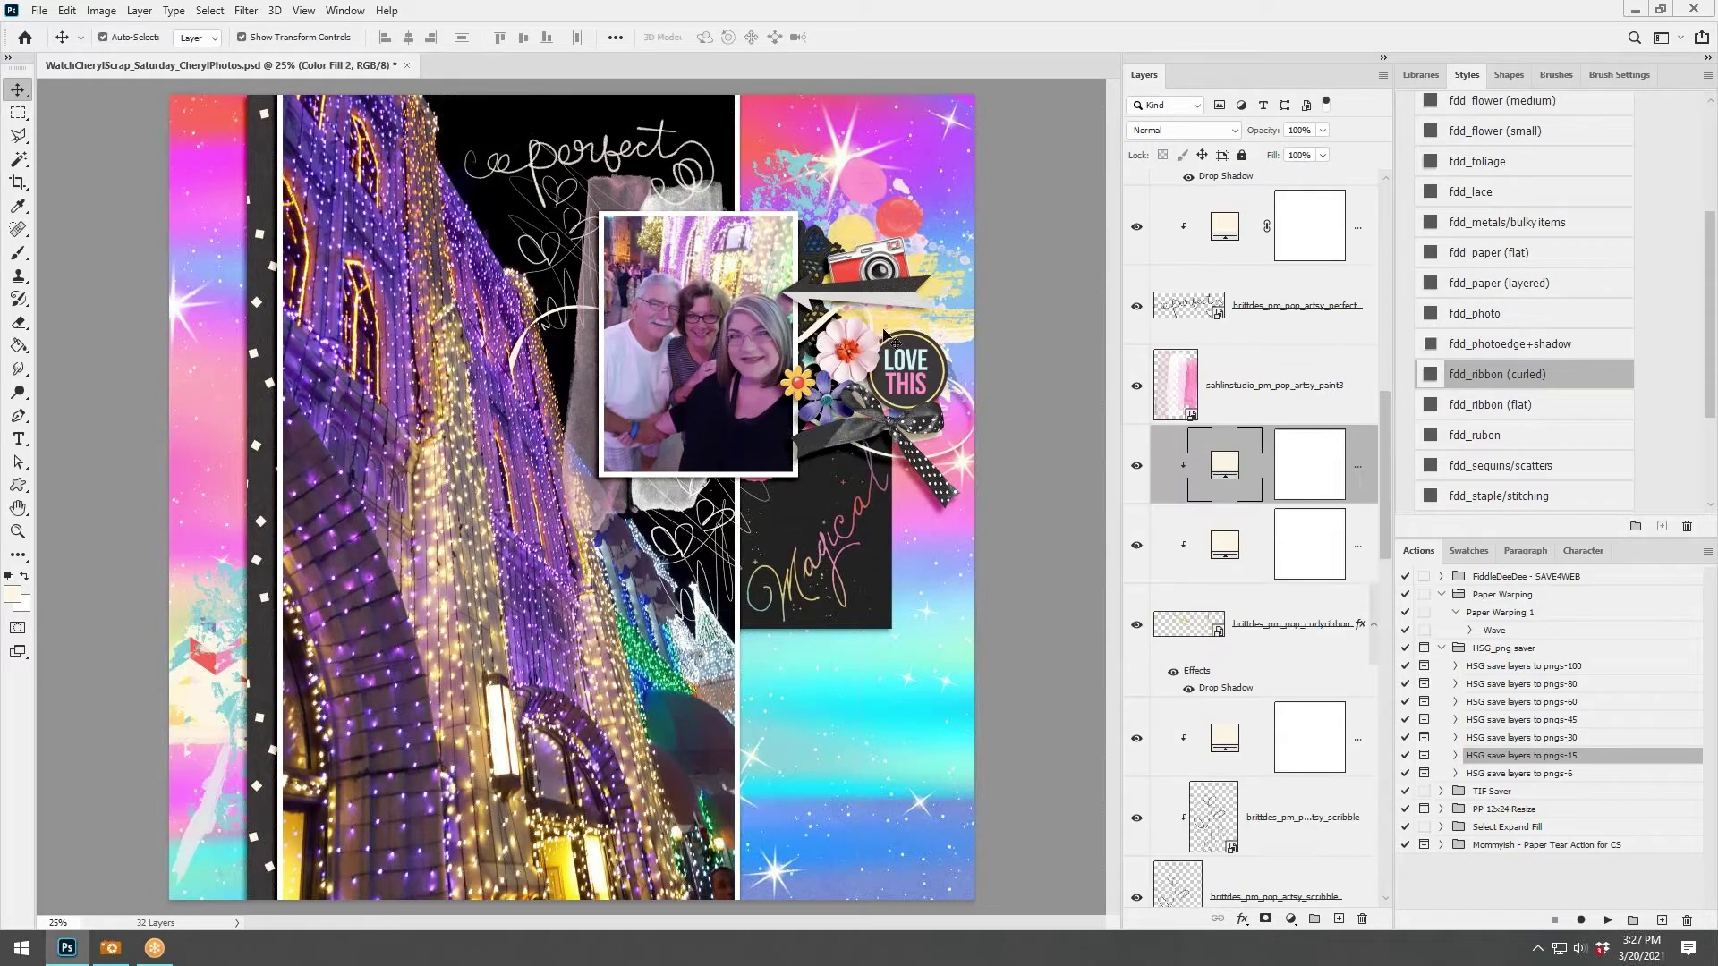
Delete the extra cream colour fill stacked above the curly ribbon.
click(67, 11)
key(Escape)
key(Delete)
Try moving the curly ribbon layer above its clipped cream fill, and undo the layer order change.
drag(1255, 575, 1247, 434)
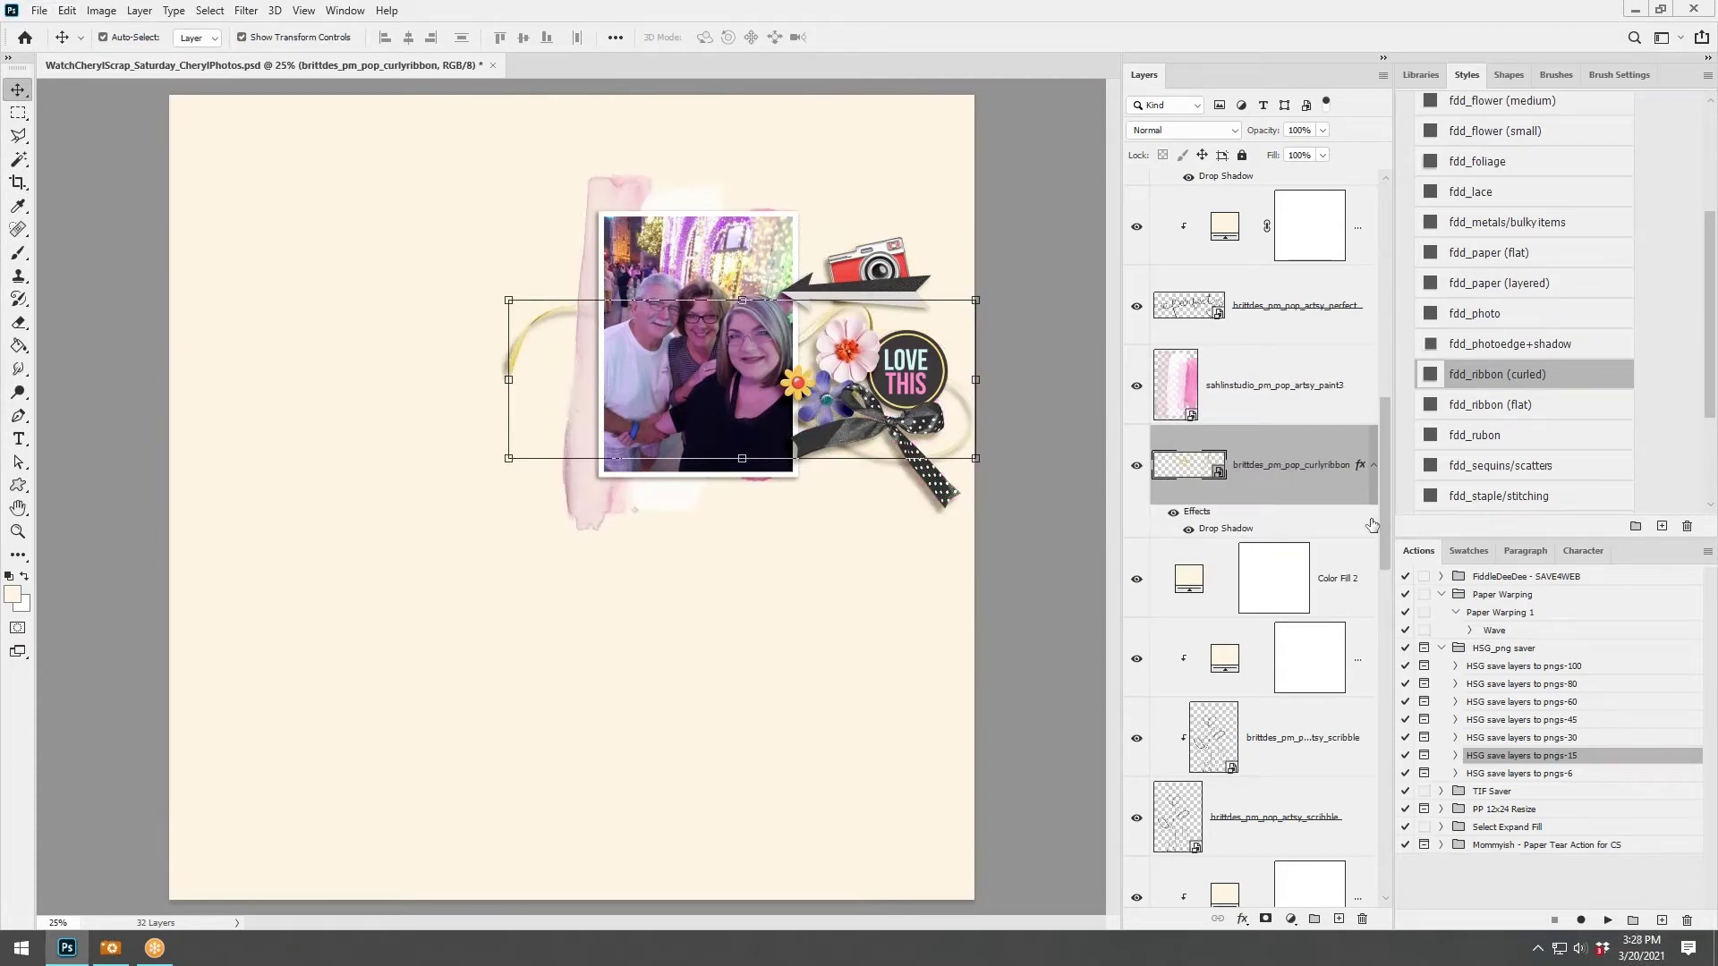
click(1349, 555)
click(66, 11)
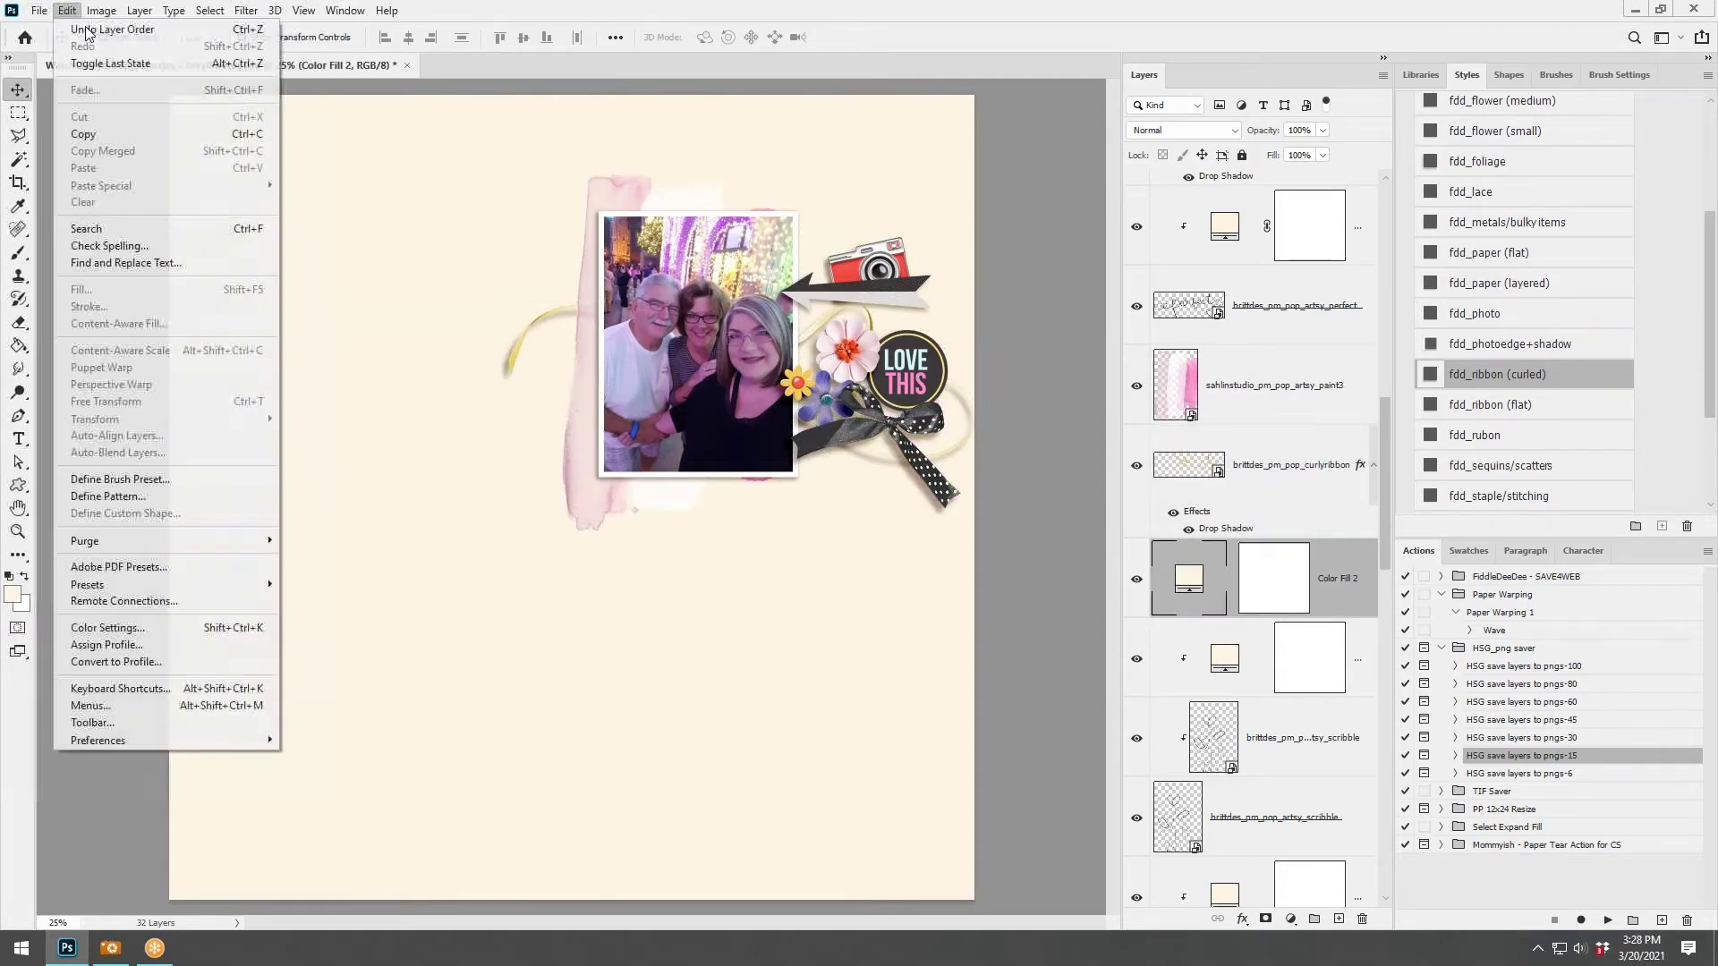
click(100, 29)
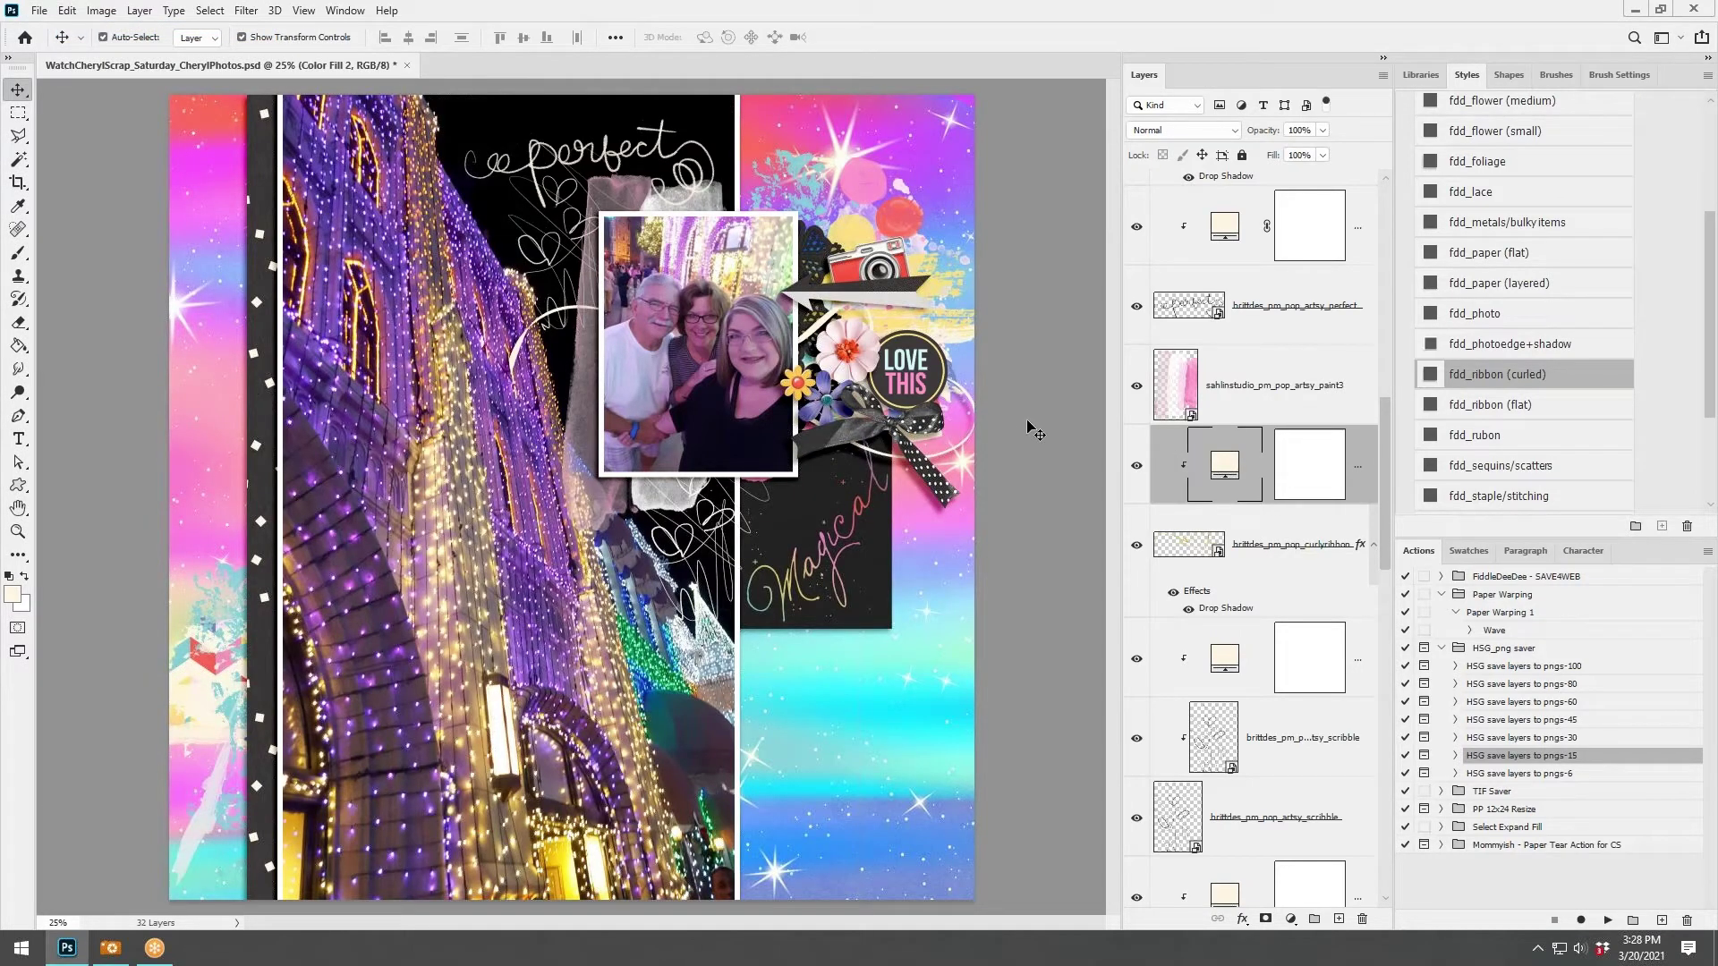
Raise the curly ribbon above the paint3 layer, re-clip Color Fill 2 to the layer below, and shift the ribbon up to the photo's upper edge.
click(1306, 565)
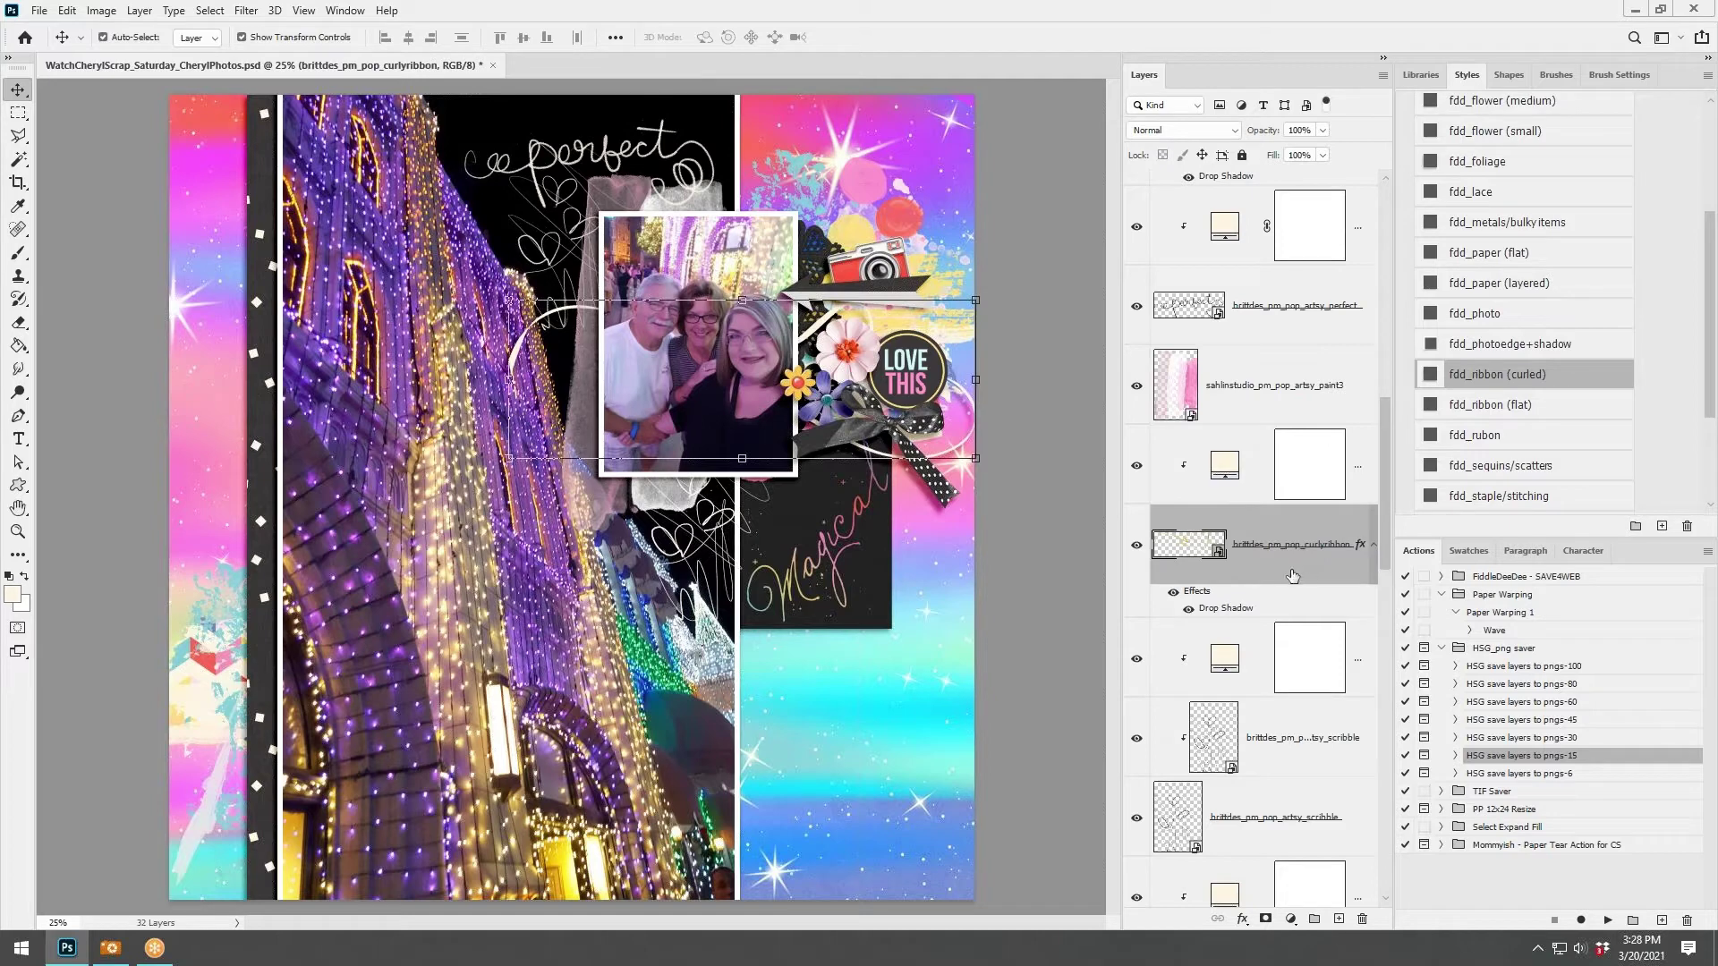
drag(1290, 569, 1233, 374)
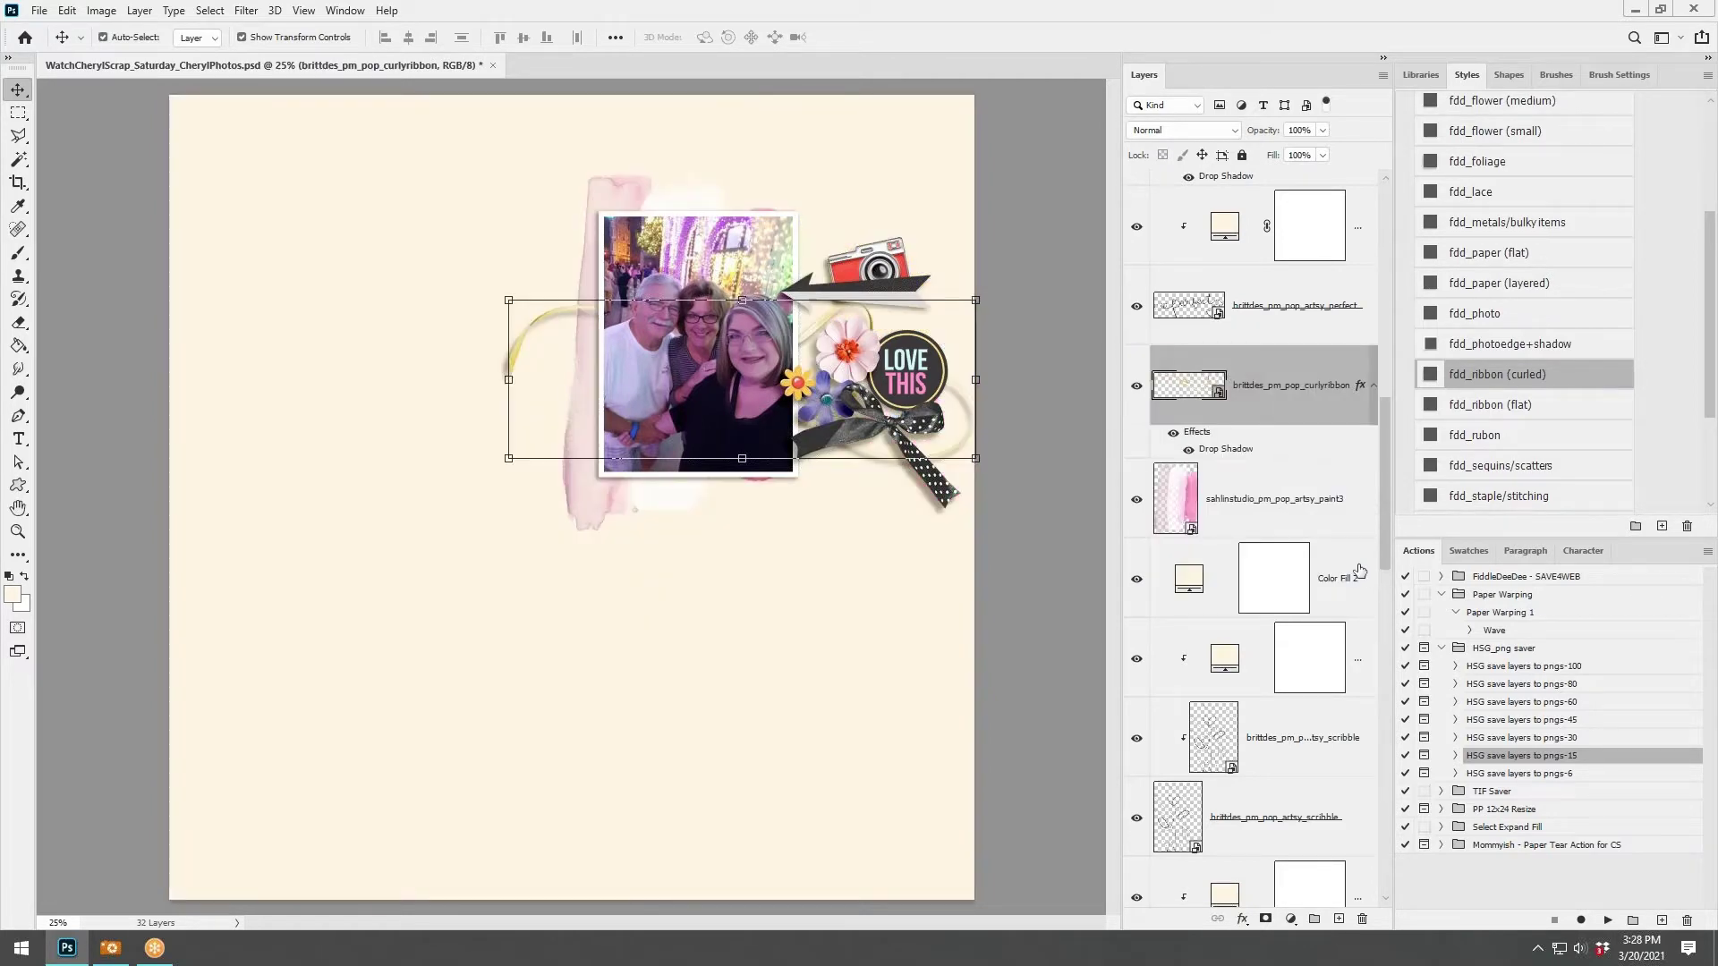
click(1340, 586)
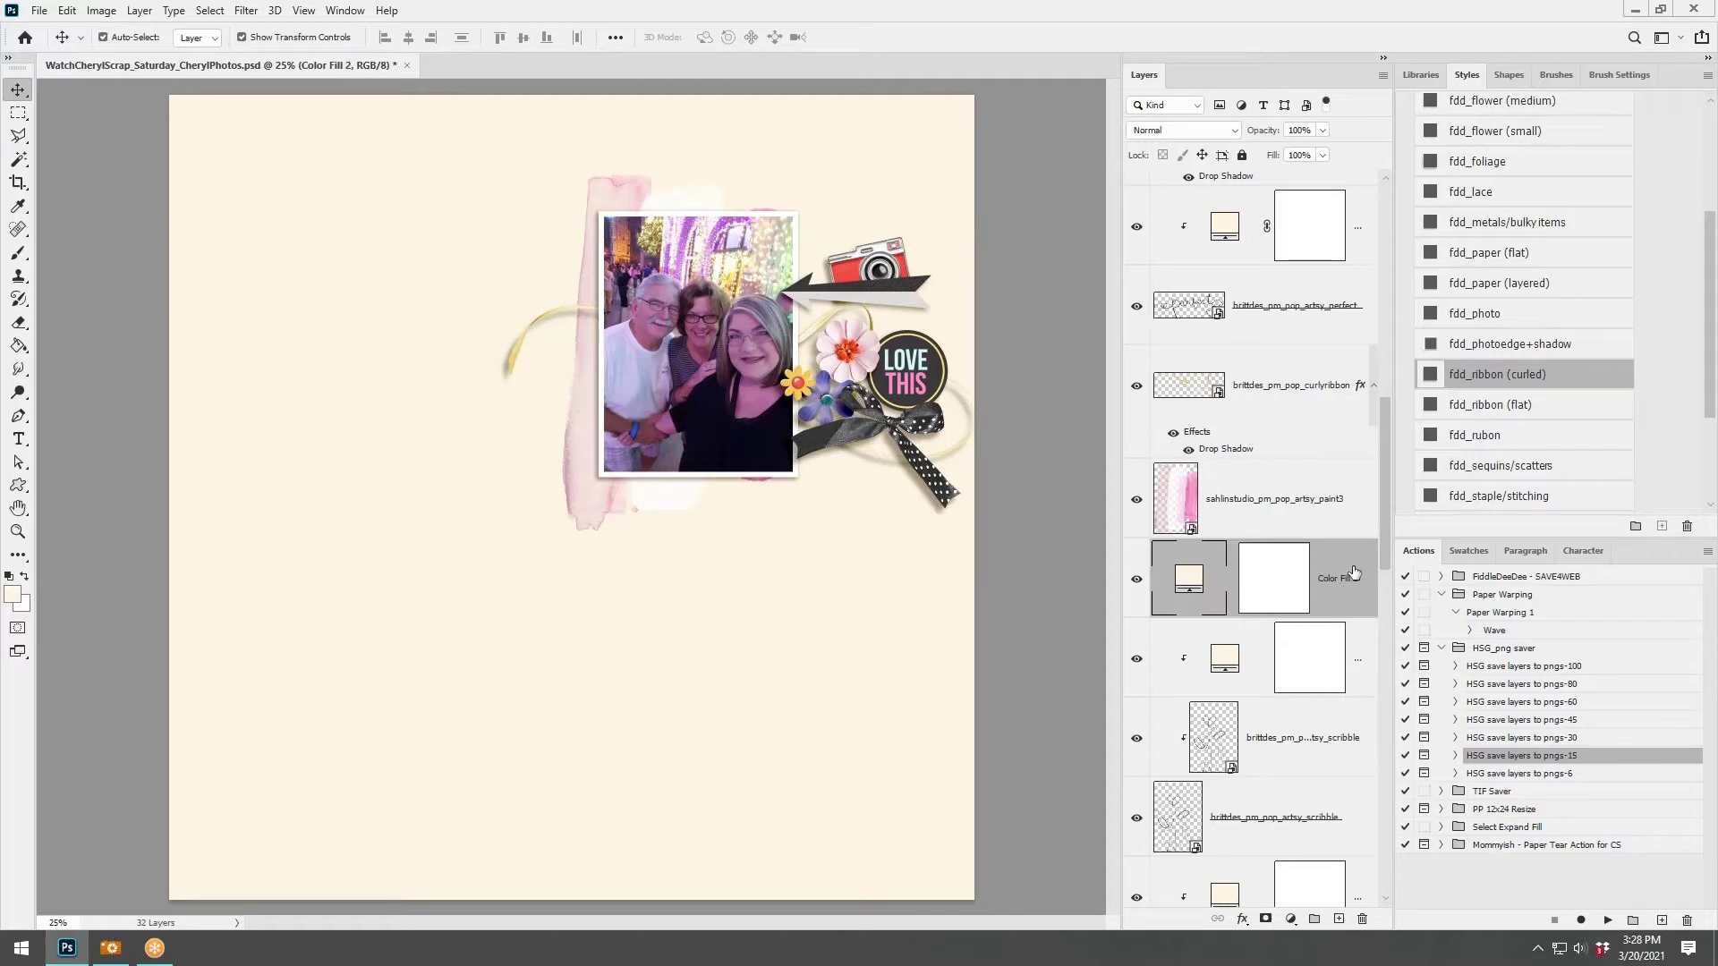
key(ctrl+alt+g)
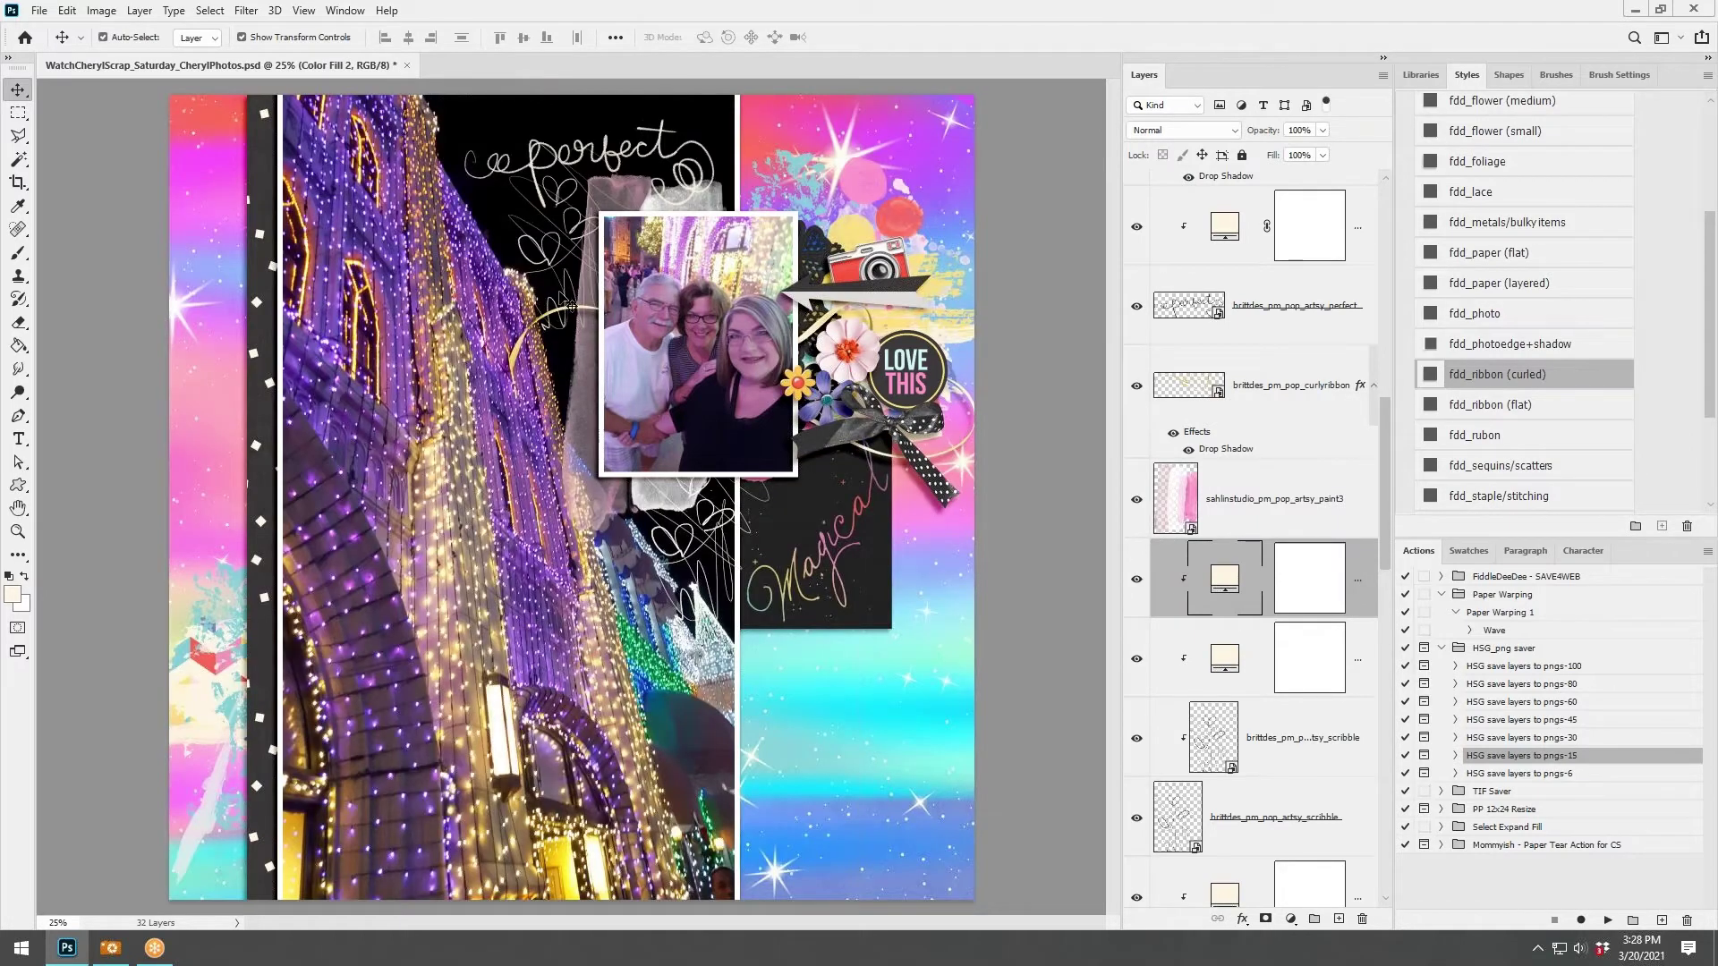
drag(518, 351, 587, 249)
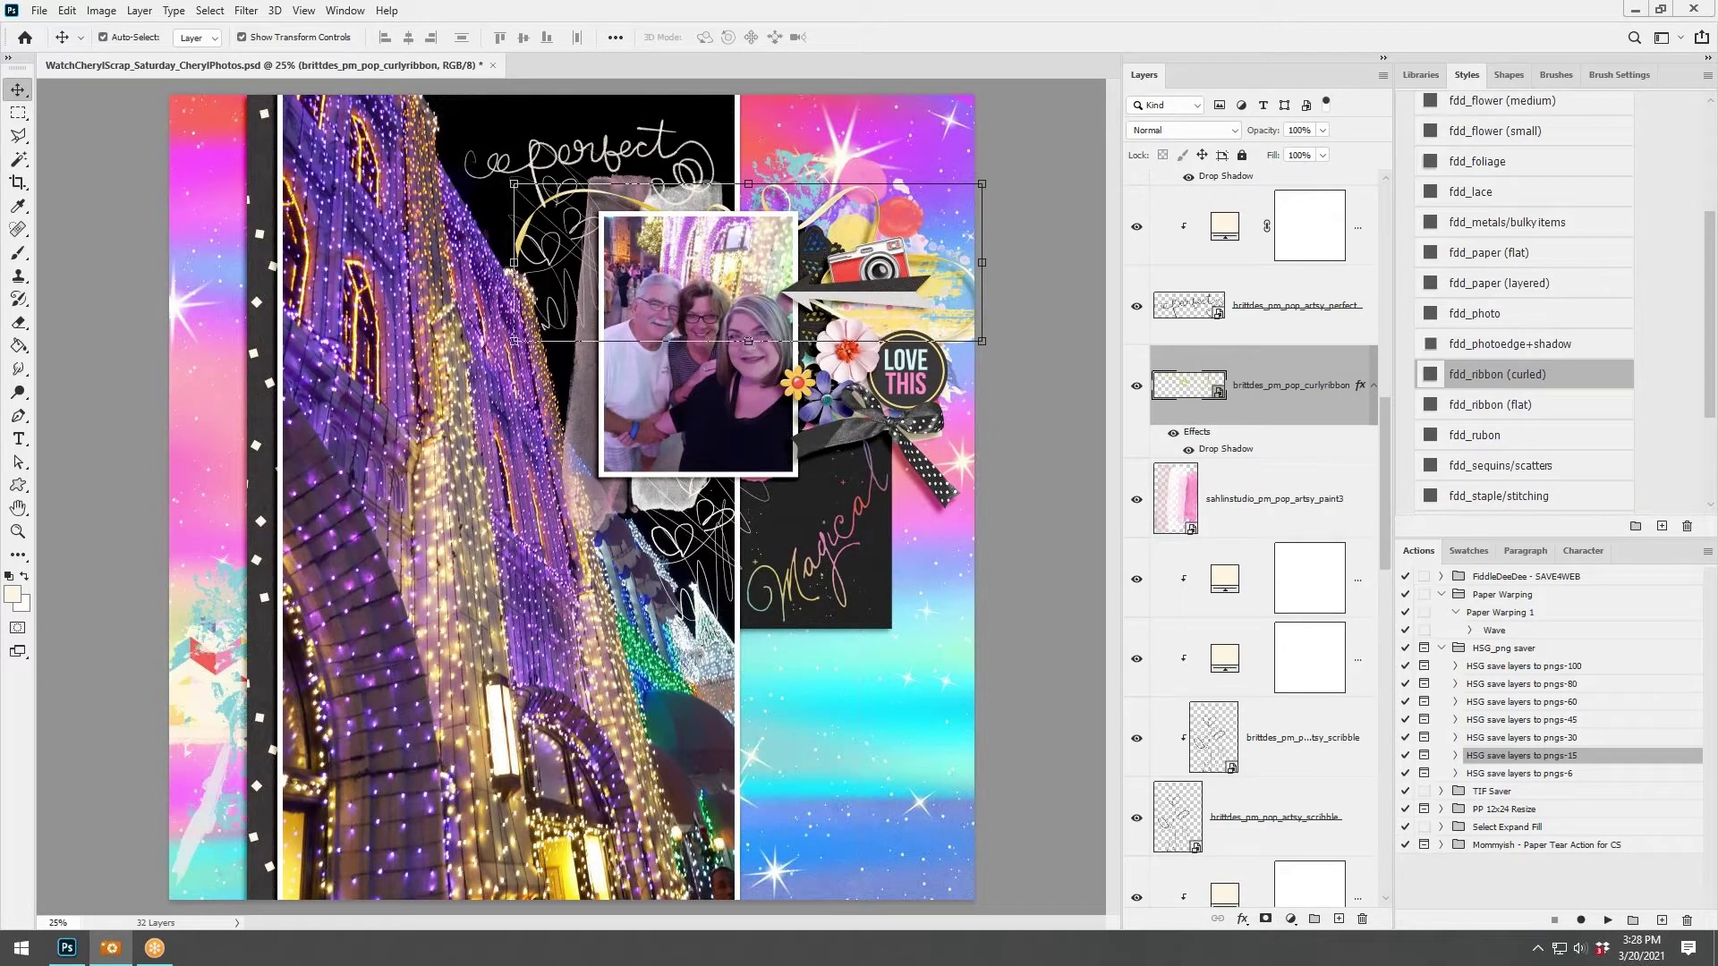
Bring the date strip from ACDSee onto the framed photo's lower-right corner, stack it above the photo and apply the fdd_paper (layered) style.
drag(624, 623, 770, 447)
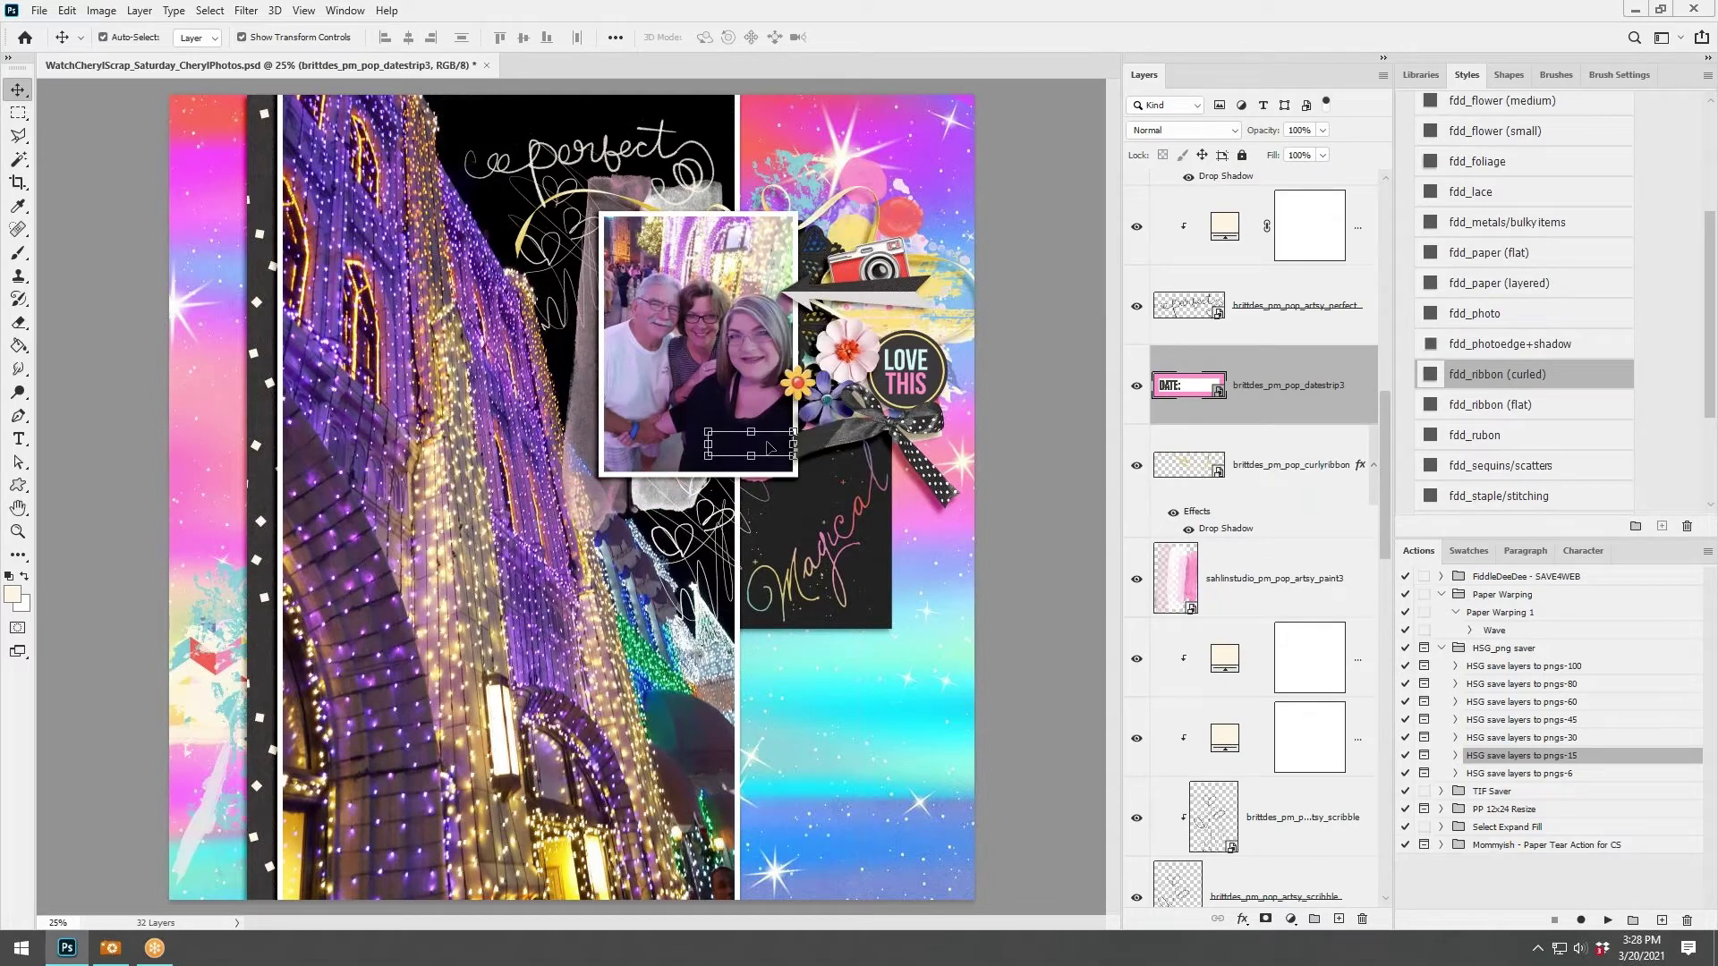
key(ctrl+])
key(ctrl+])
key(ctrl+])
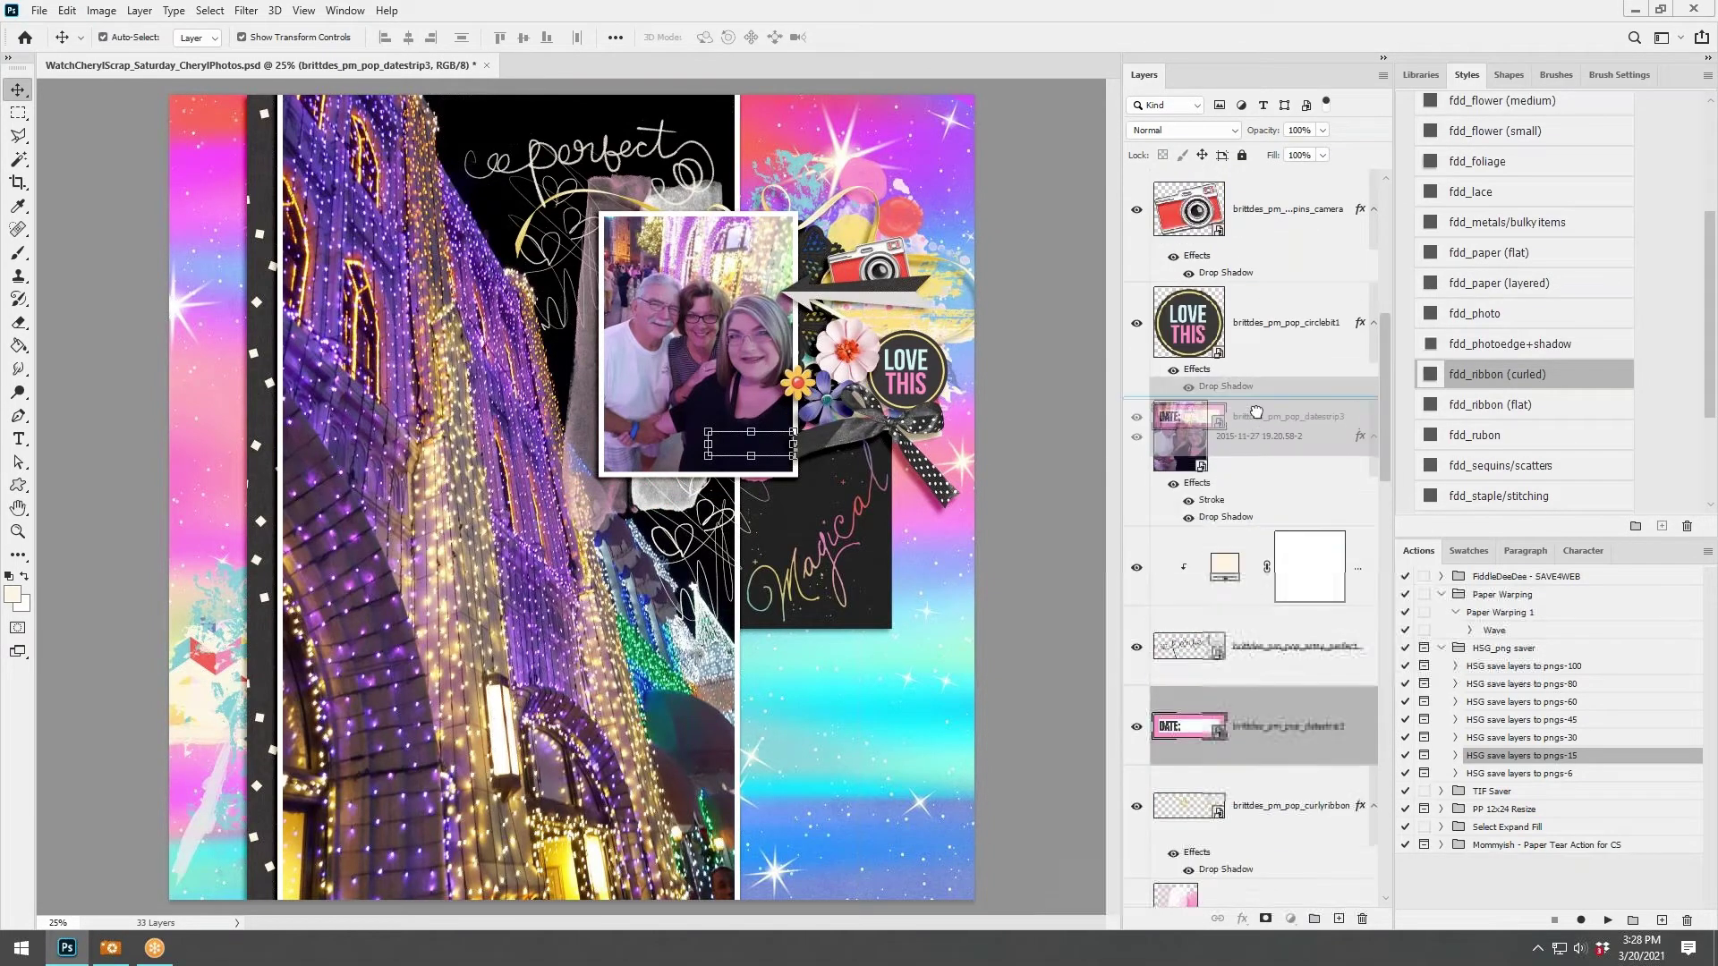
drag(774, 450, 776, 451)
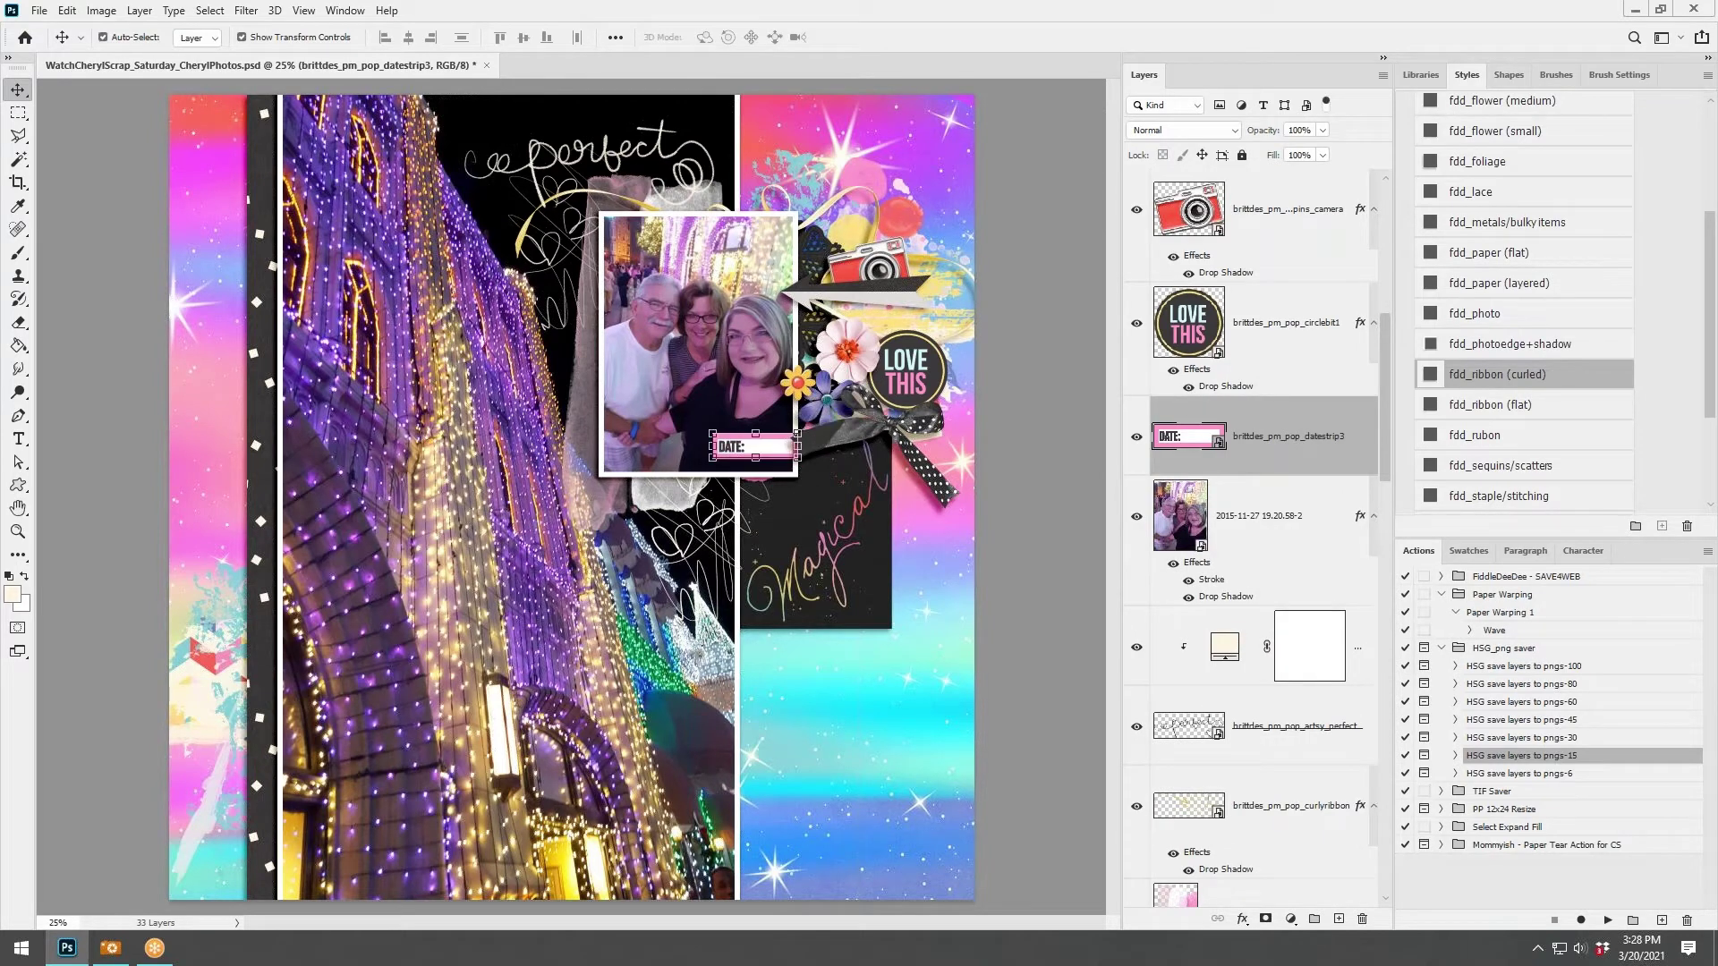
click(1519, 286)
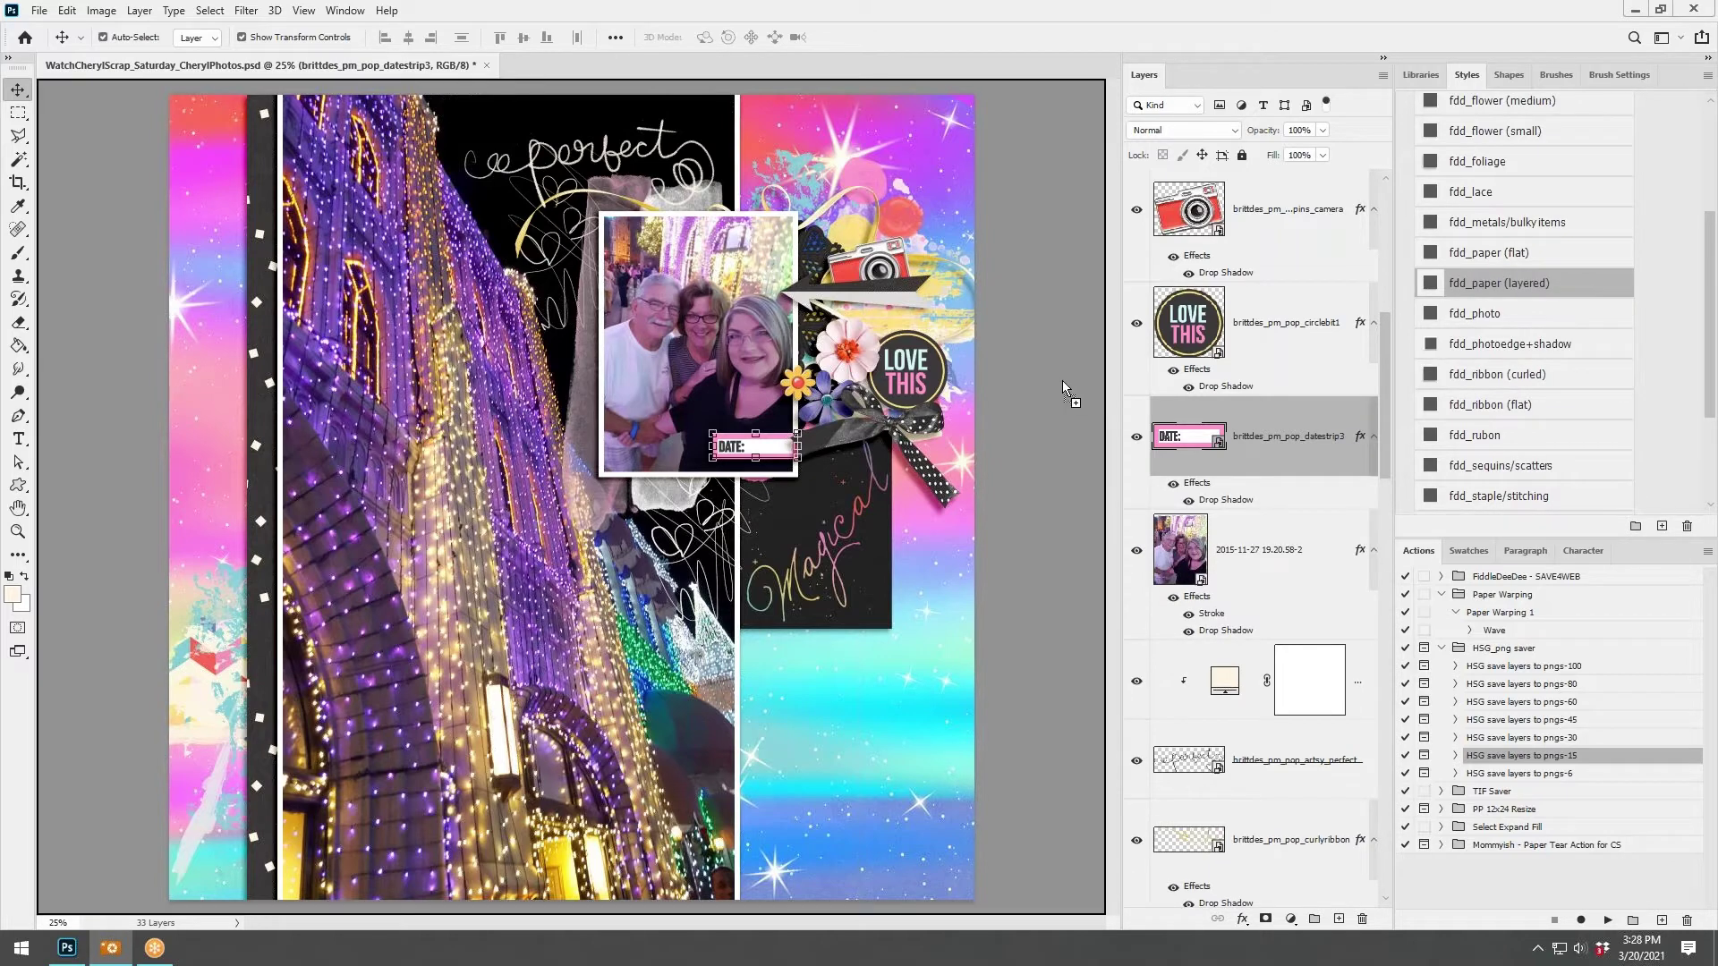
Bring the gems into the page, apply the fdd_sequins/scatters style and scale them to about 61%.
drag(1163, 673, 577, 474)
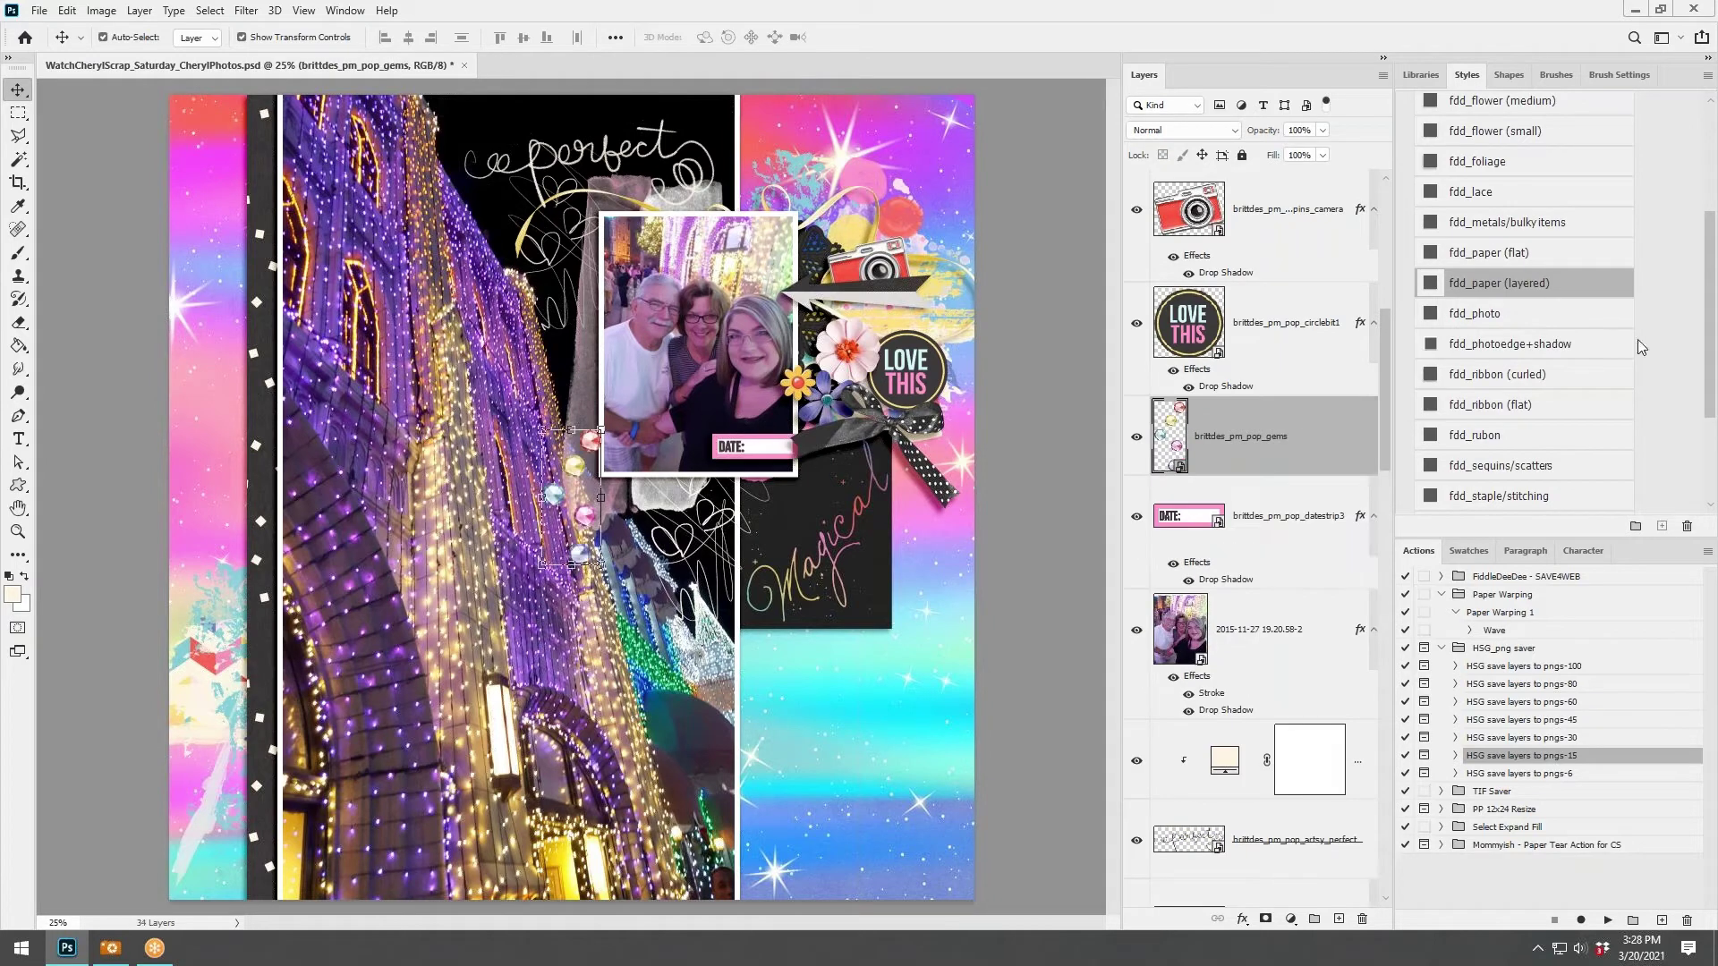
click(1513, 467)
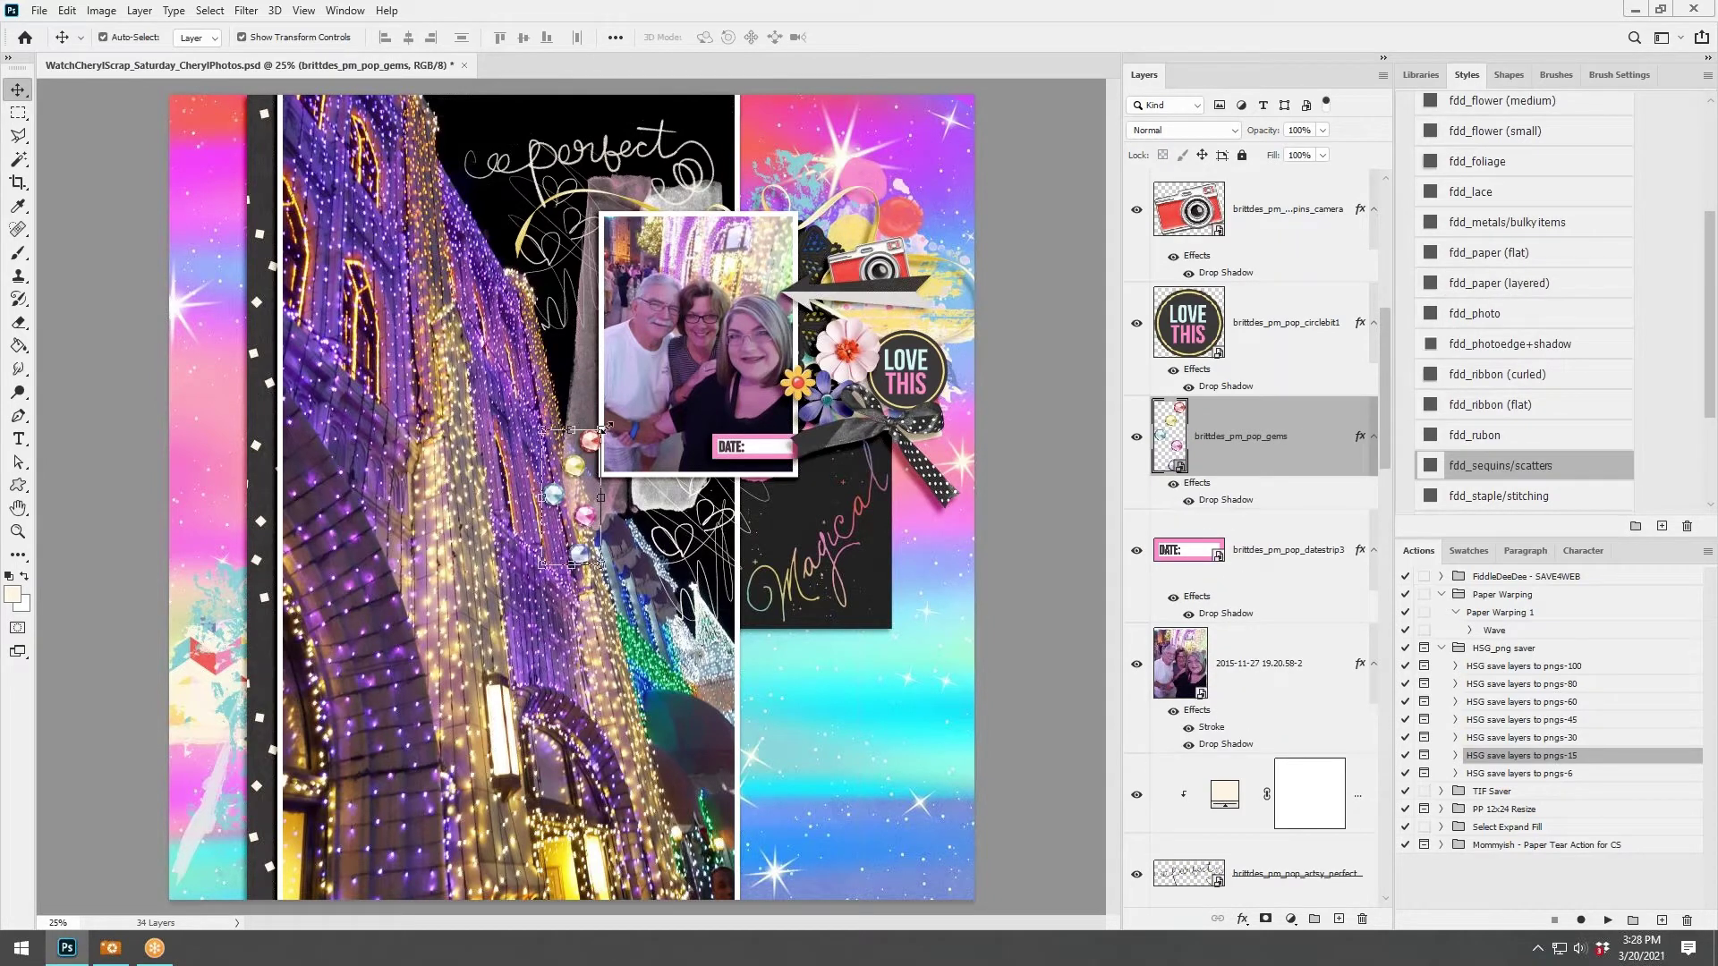
drag(603, 428, 578, 483)
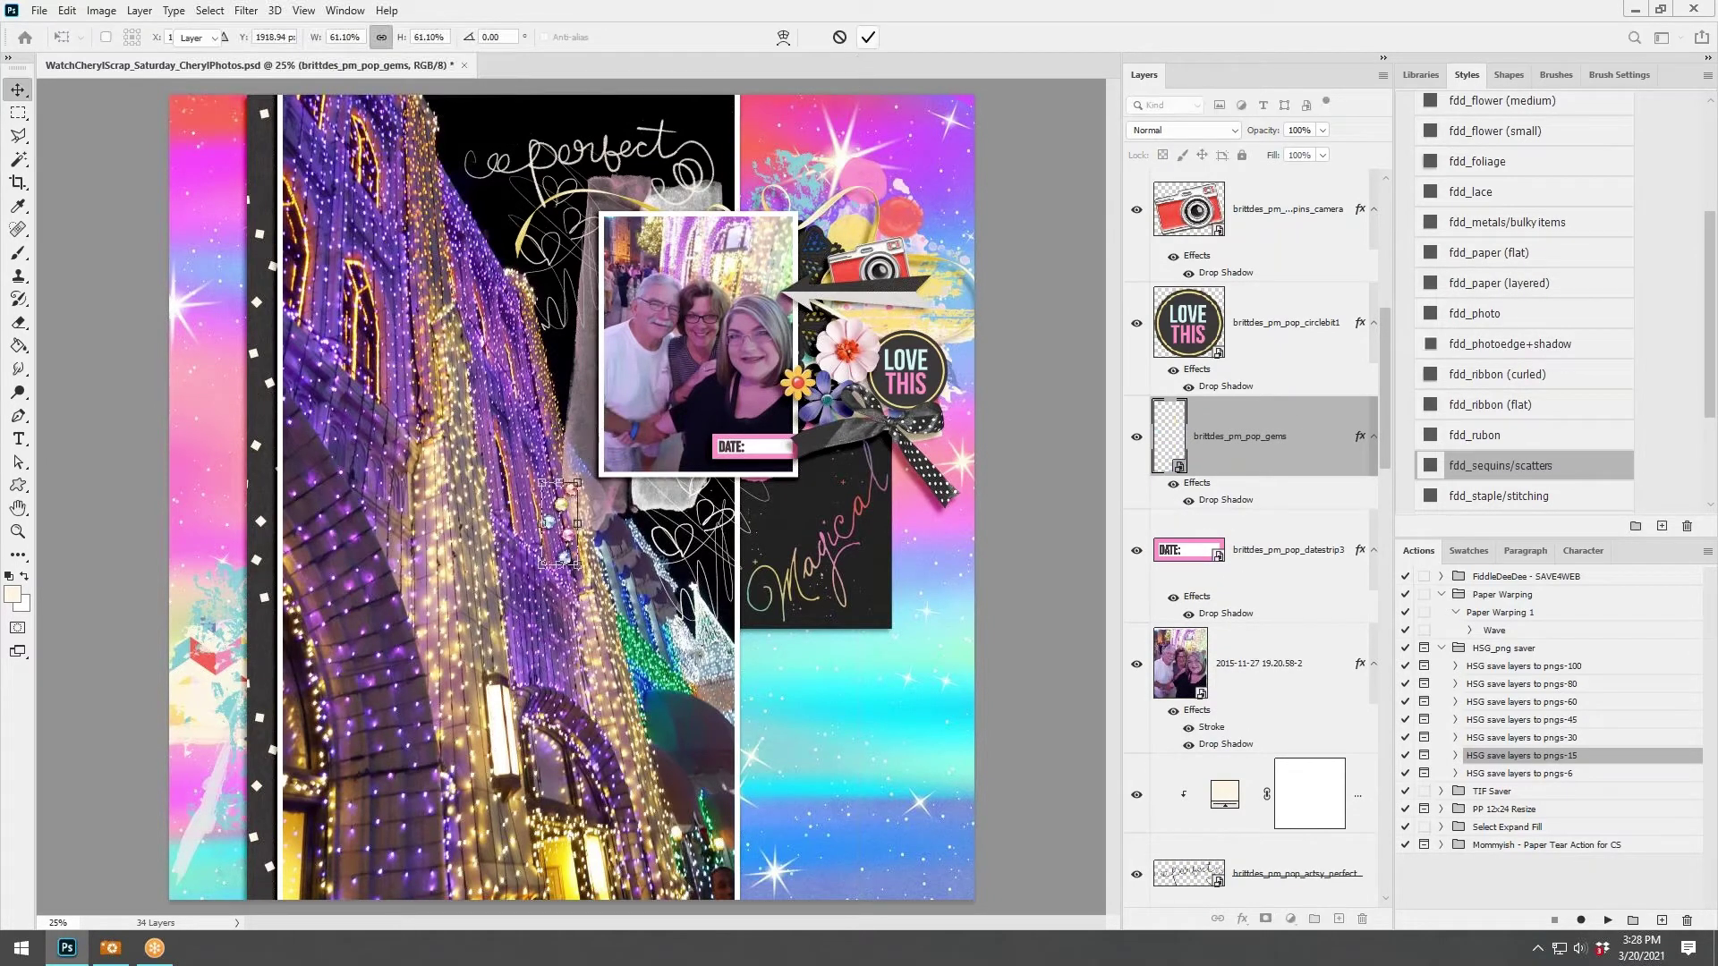
key(Return)
Position the gems along the framed photo's left edge and move their layer beneath the photo.
drag(572, 495, 591, 323)
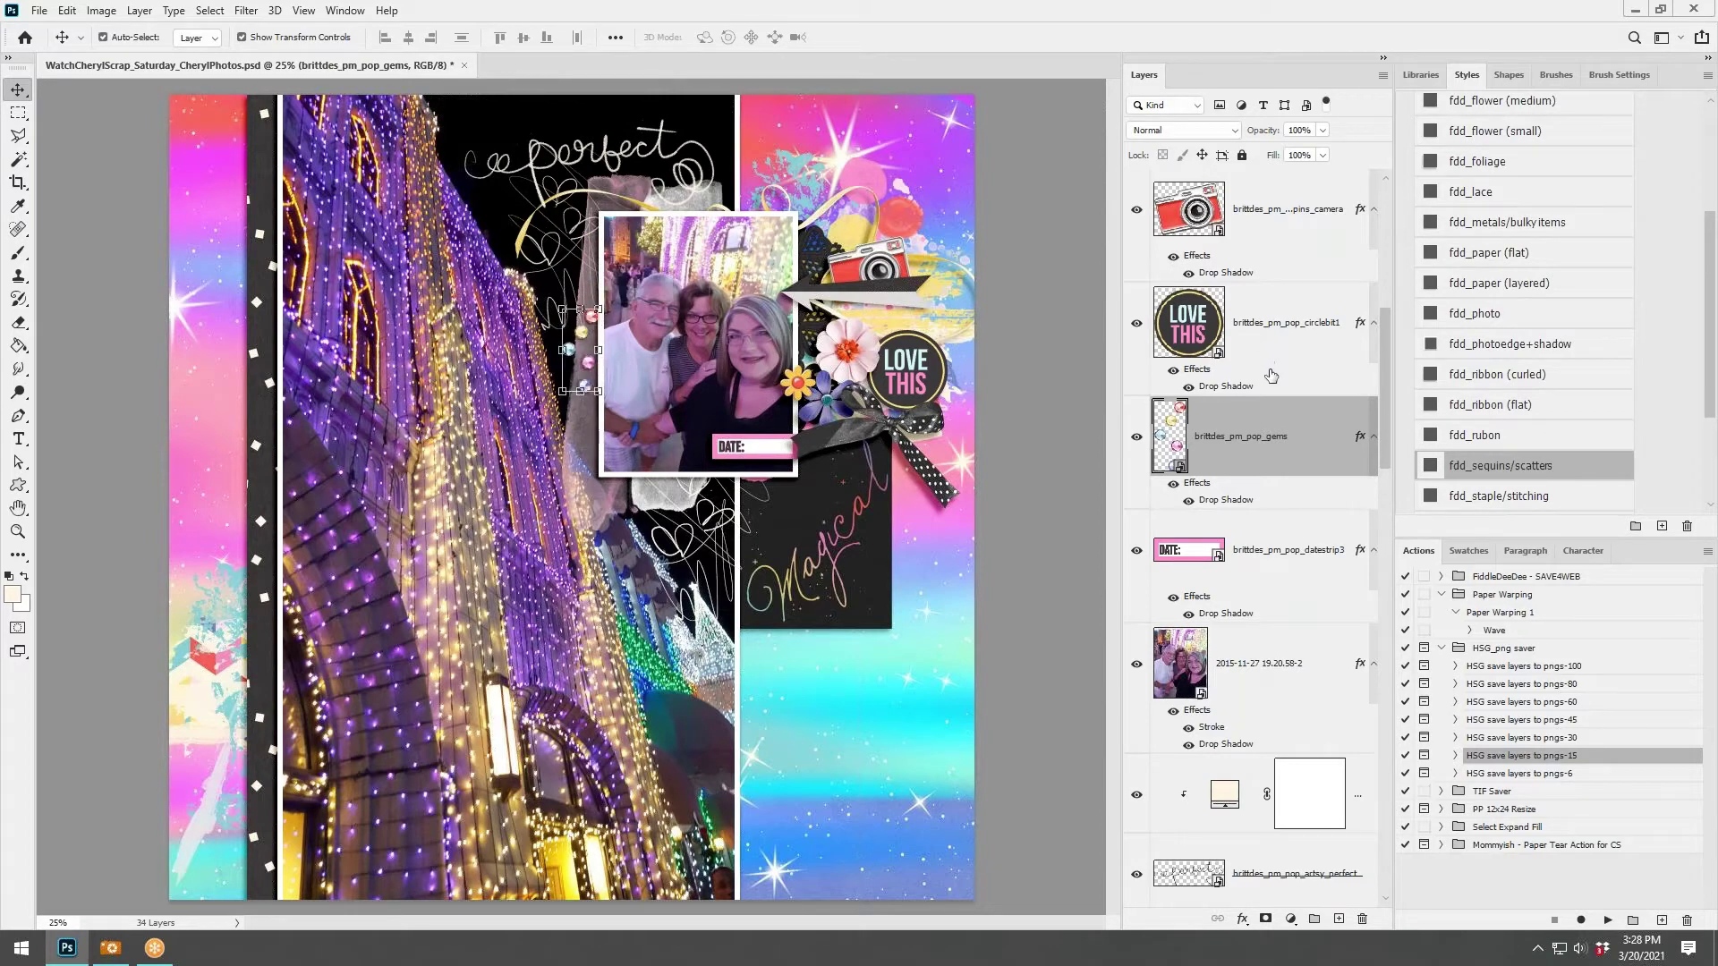
drag(1271, 440, 1270, 756)
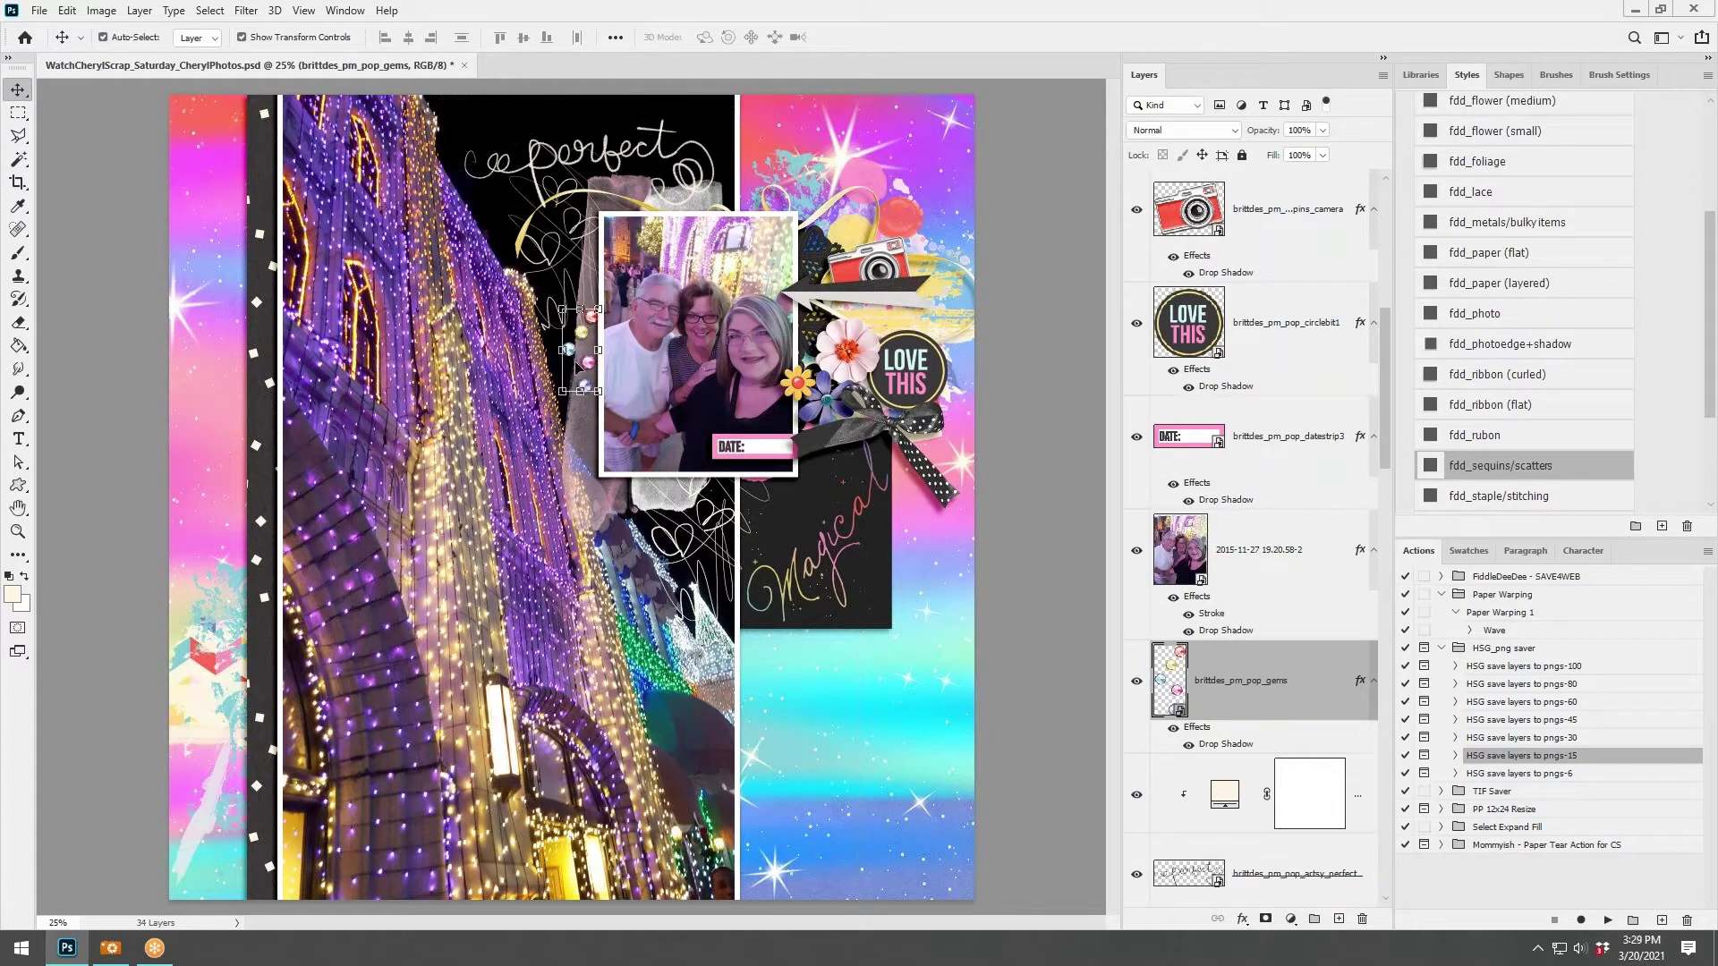
drag(577, 366, 586, 361)
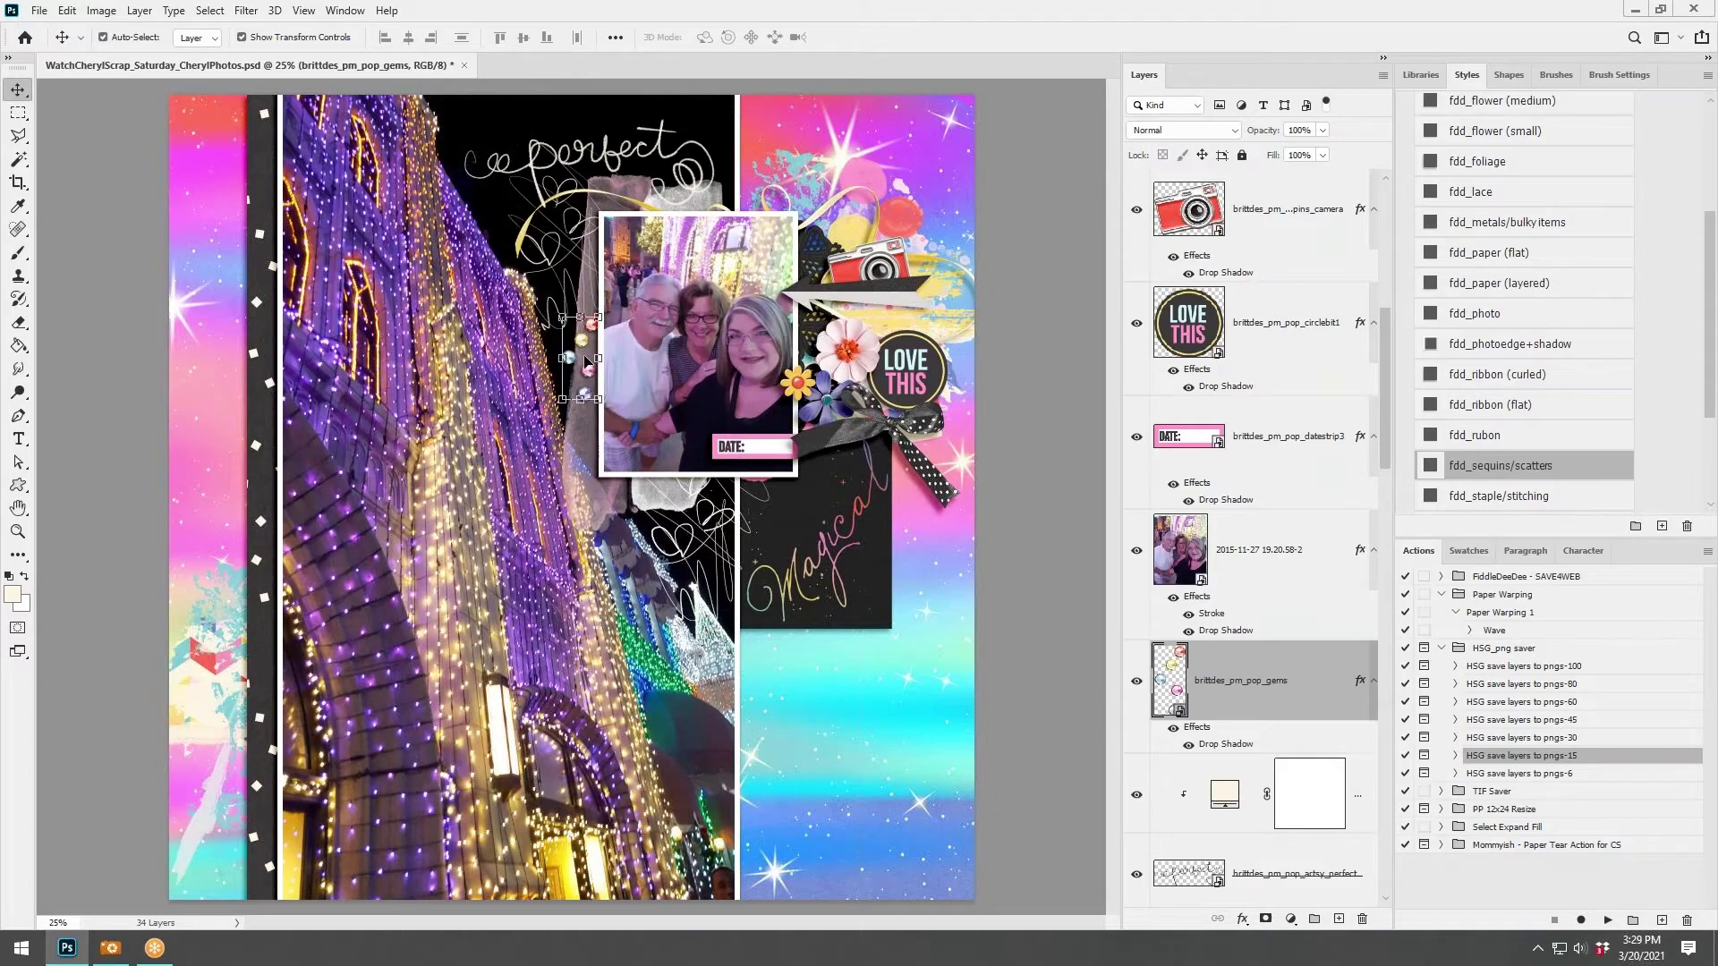
Place a copy of the gems beside the polka-dot bow's tail, below the "Love This" circle.
scroll(580, 320, up, 6)
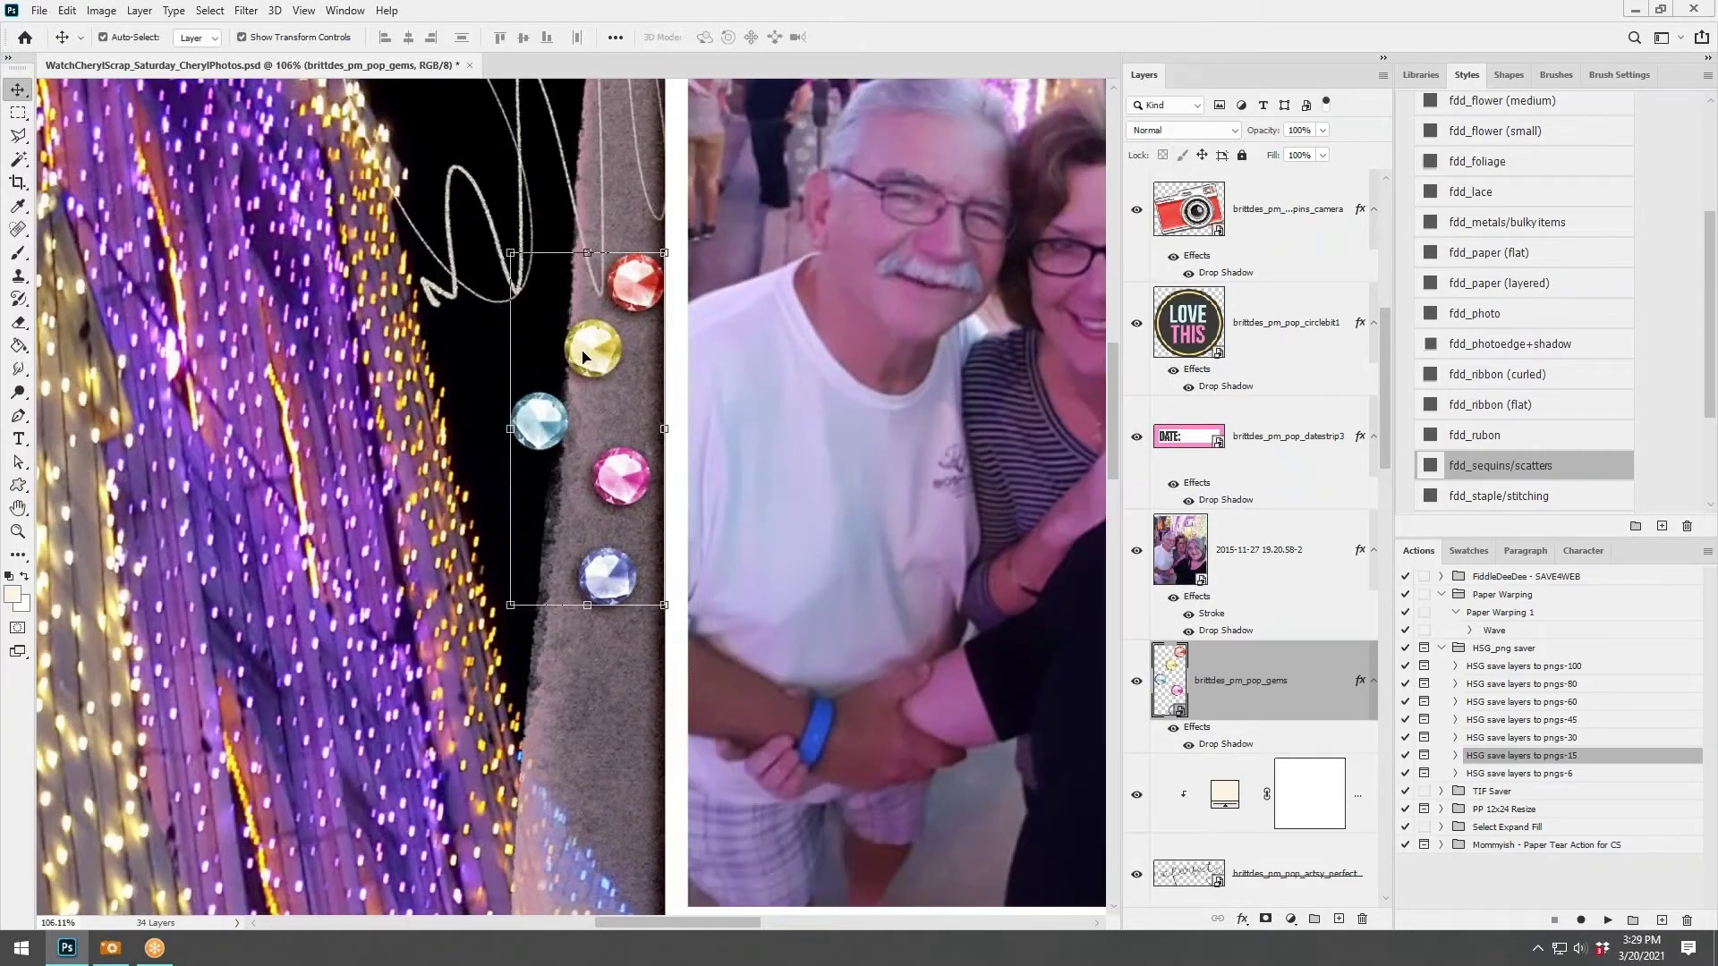
scroll(583, 356, down, 6)
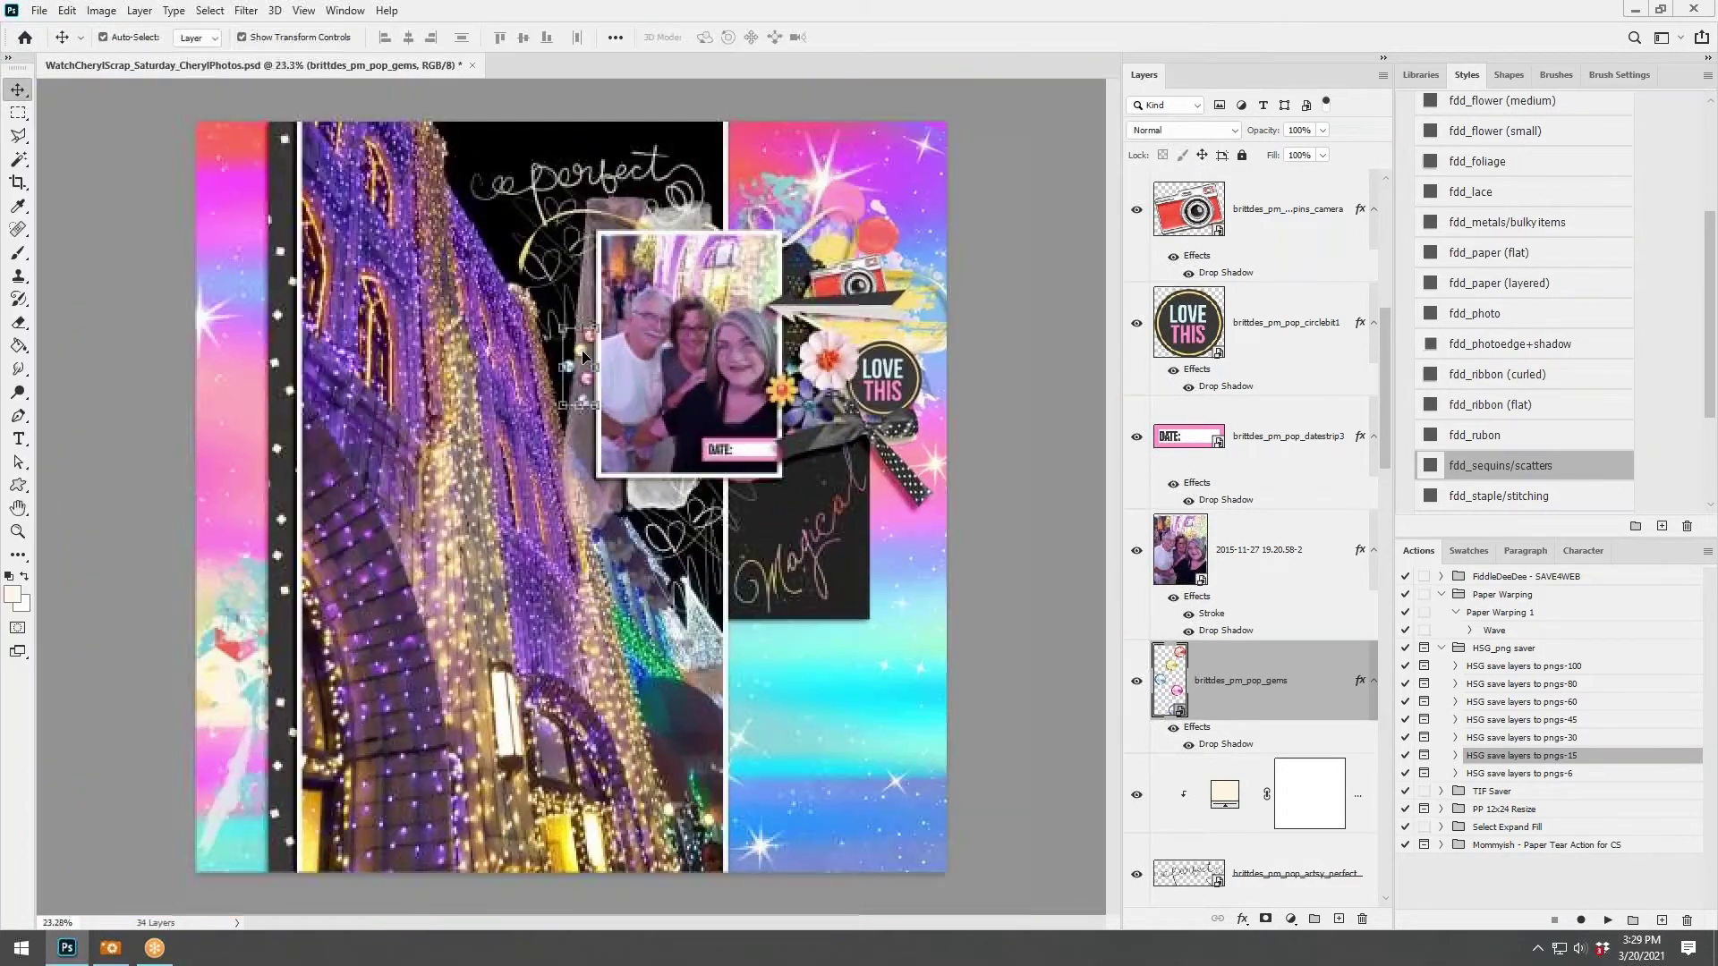
drag(583, 352, 877, 457)
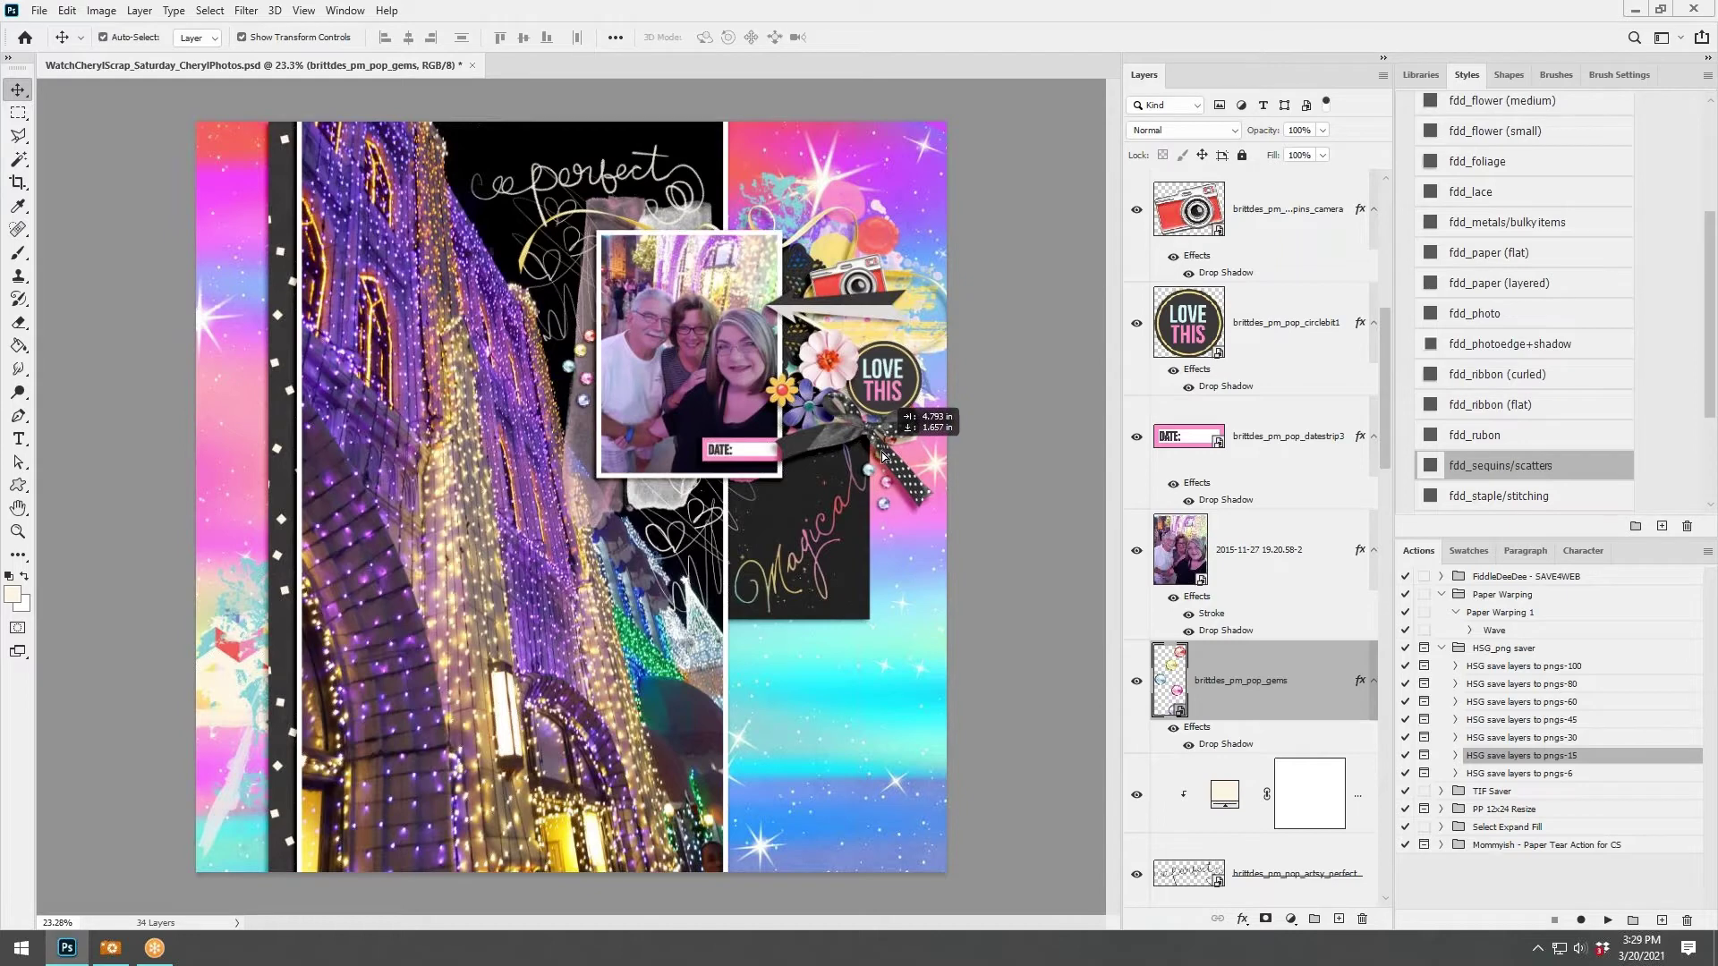
Copy the gem scatter onto the lower-left edge of the page beside the tree cluster and turn it to a different angle.
click(1003, 430)
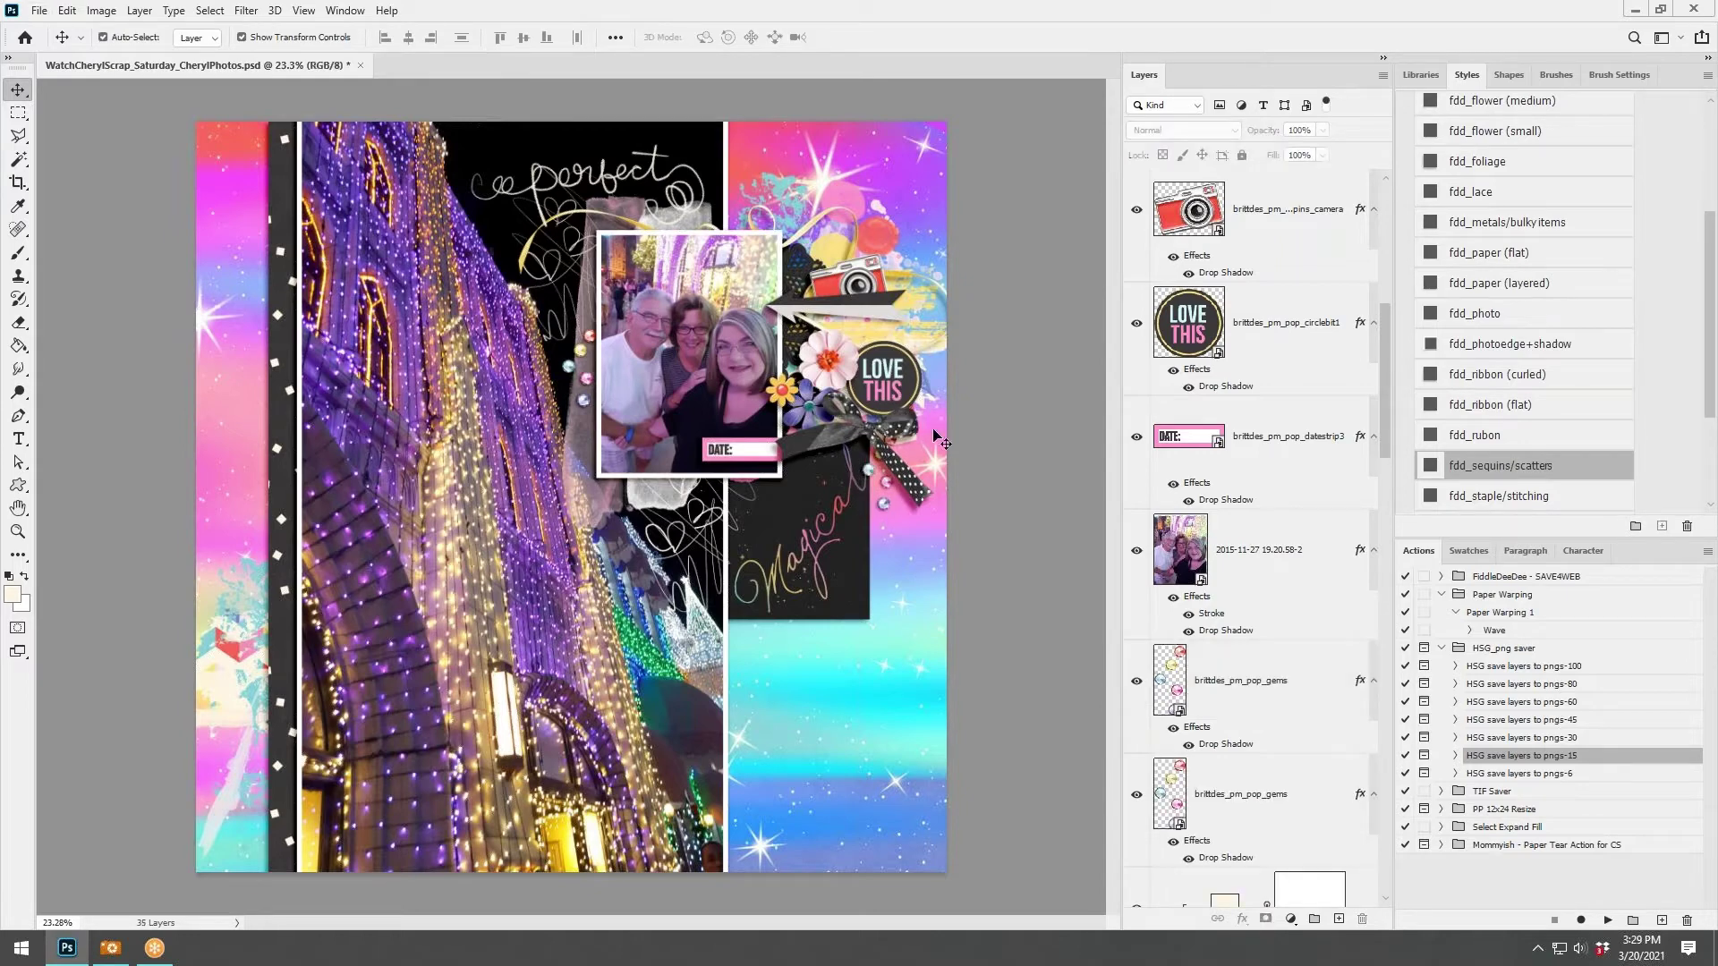
drag(498, 579, 265, 686)
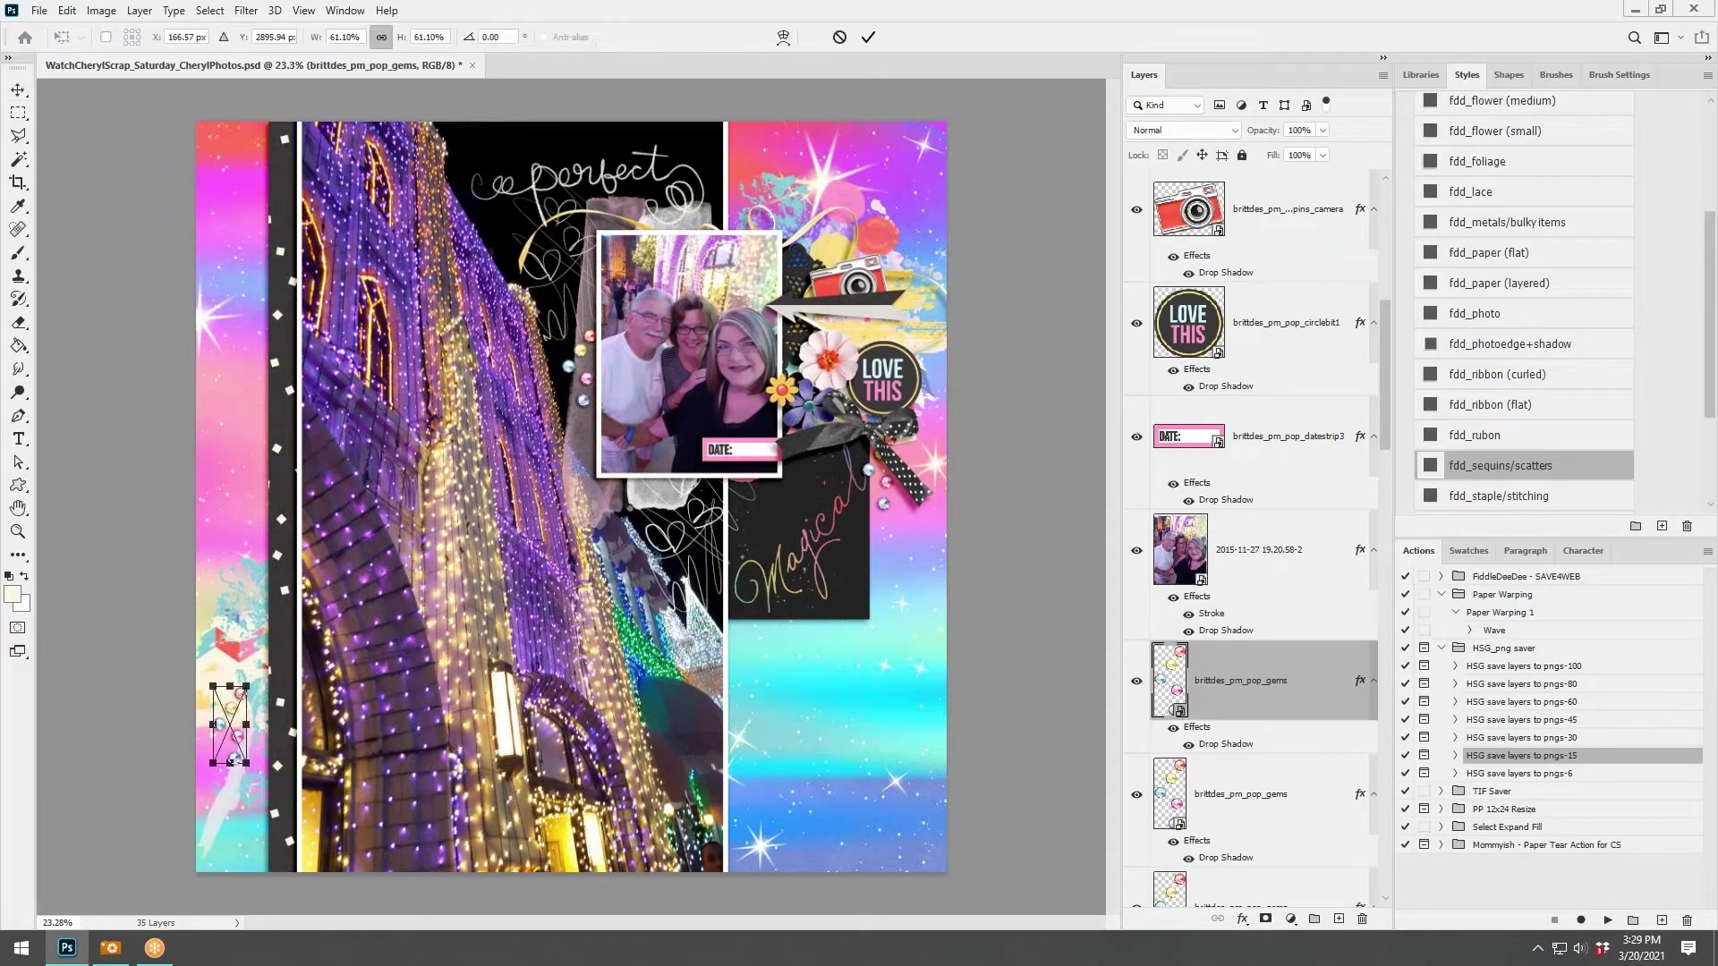
key(ctrl+t)
drag(255, 671, 248, 644)
click(866, 37)
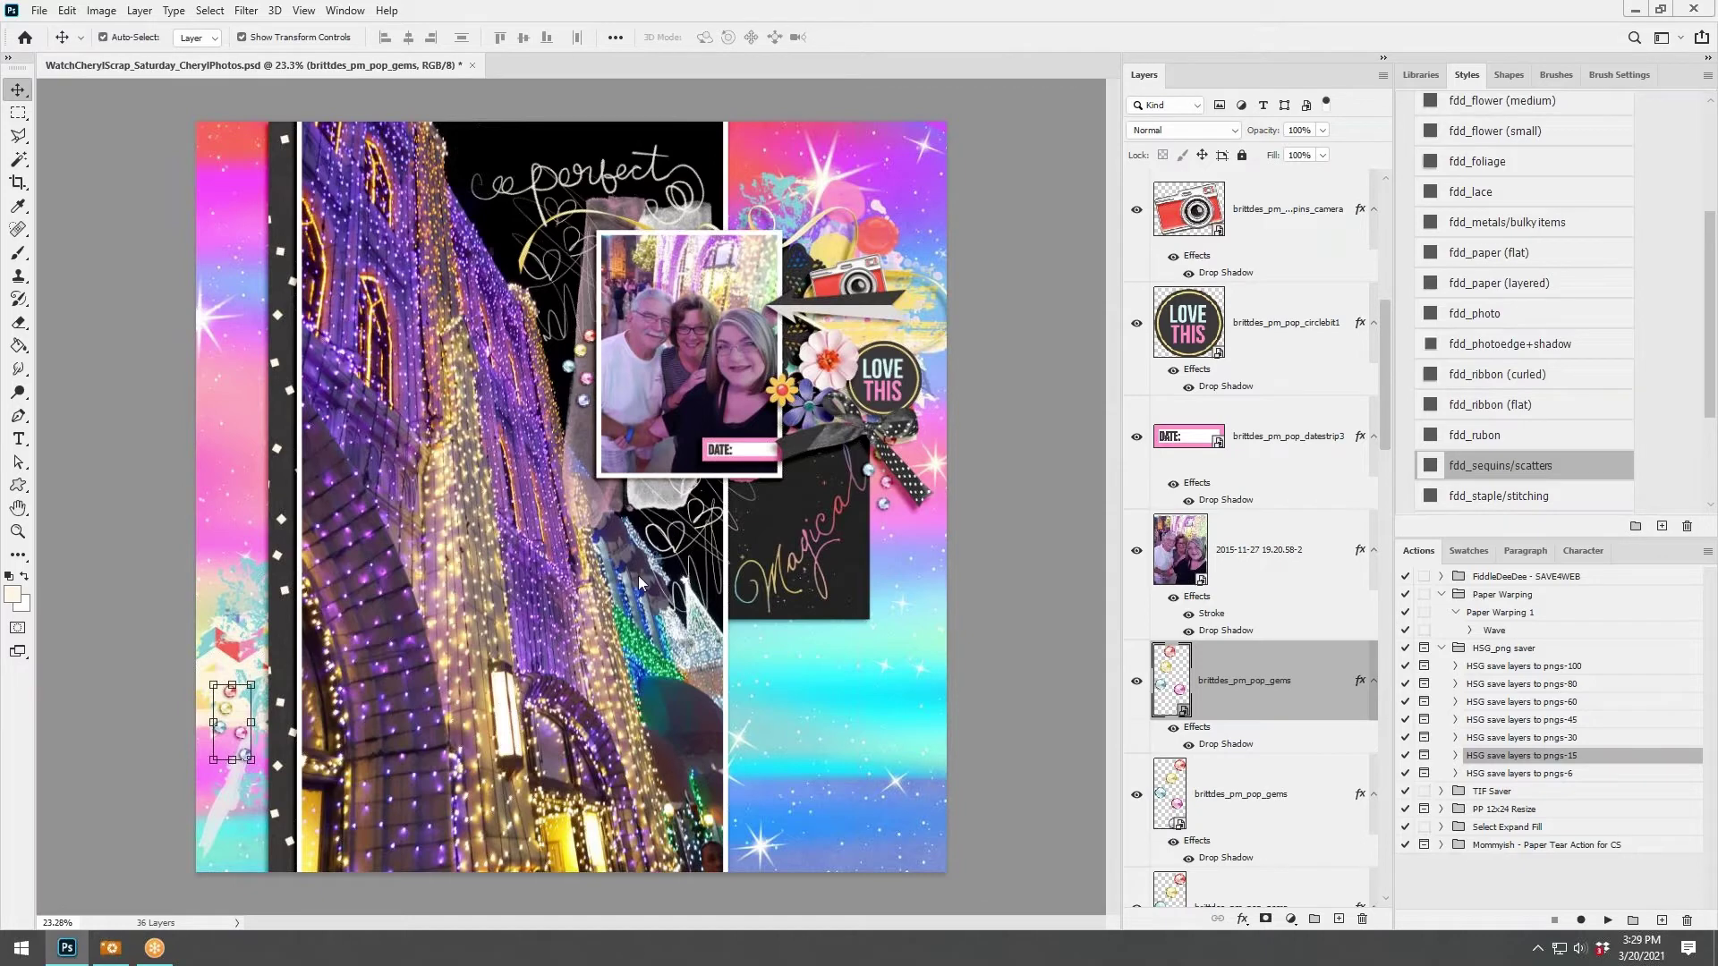
Place the sequin scatter on the lower-left edge beneath the gem layers with the fdd_sequins/scatters style, and duplicate it into the LOVE THIS cluster.
drag(573, 465, 139, 696)
drag(1288, 689, 1275, 775)
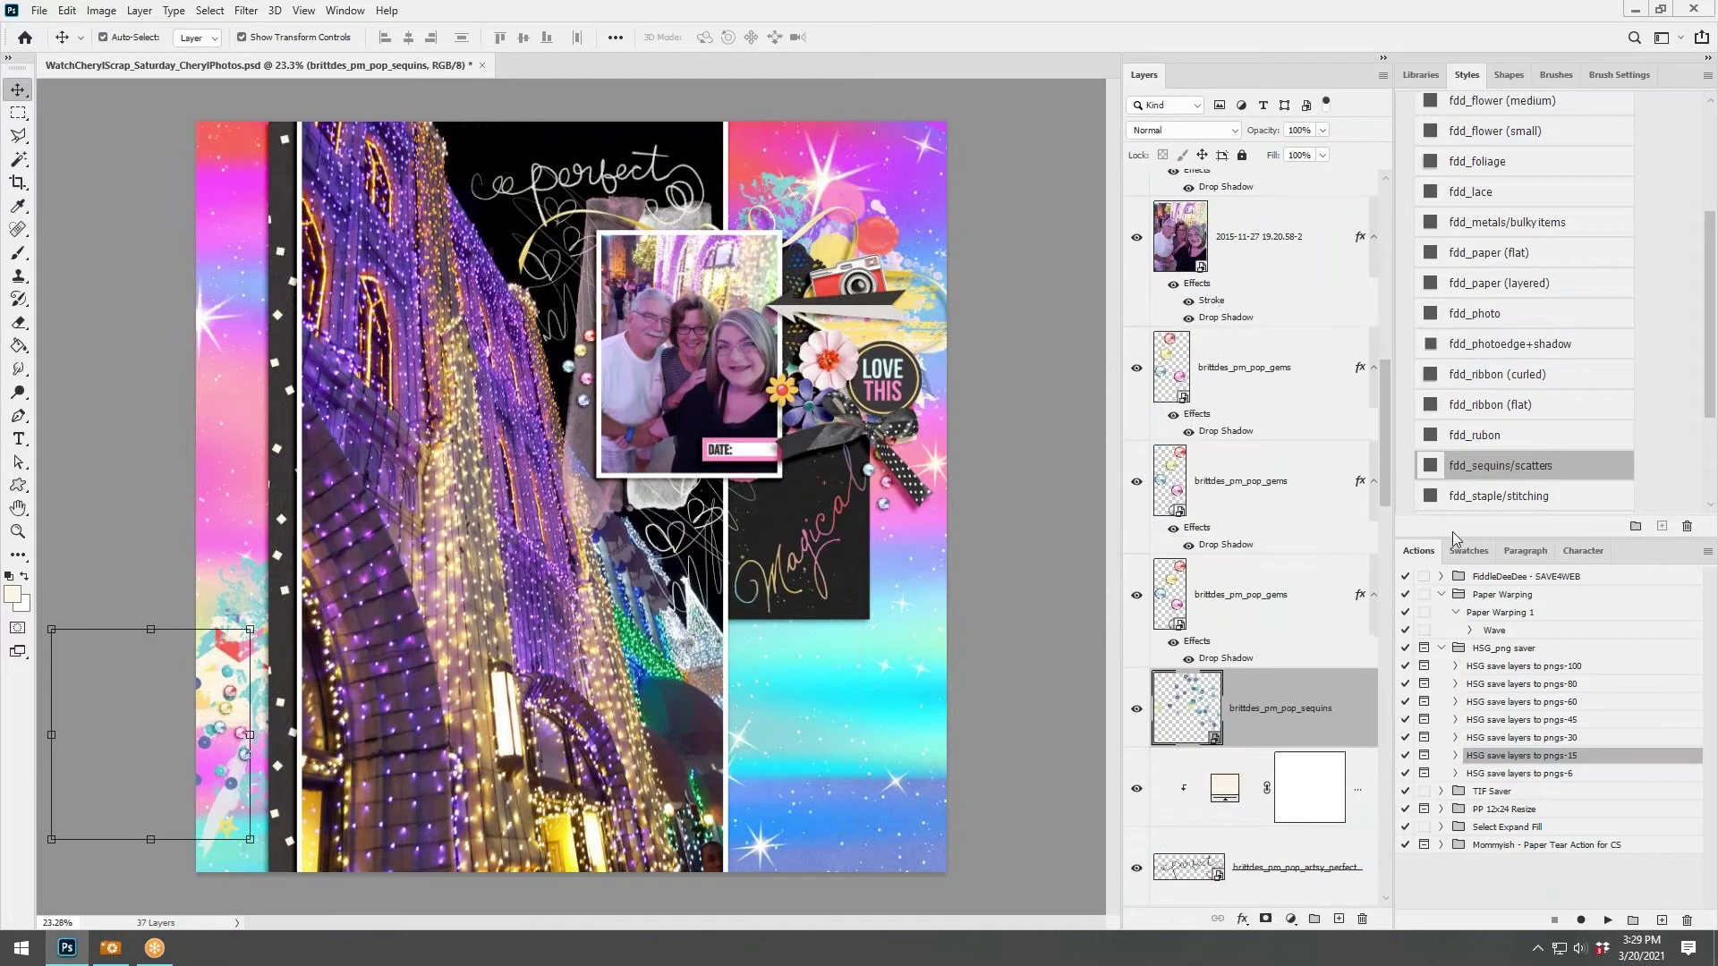
click(1481, 467)
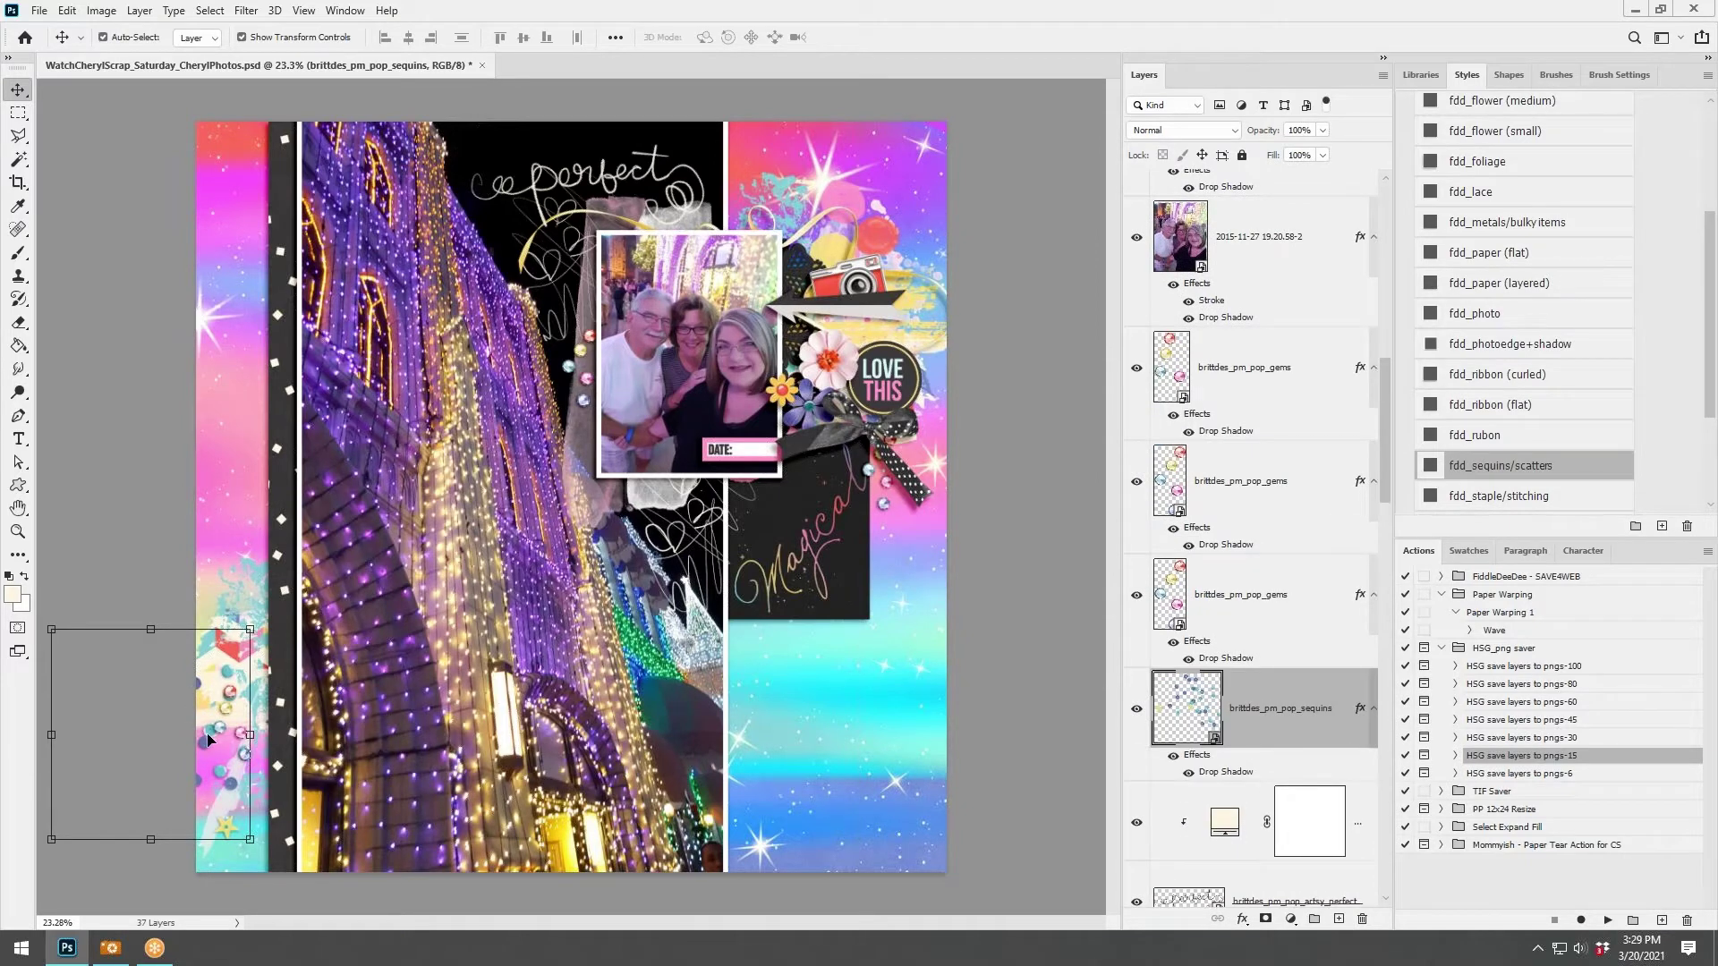
drag(207, 738, 919, 396)
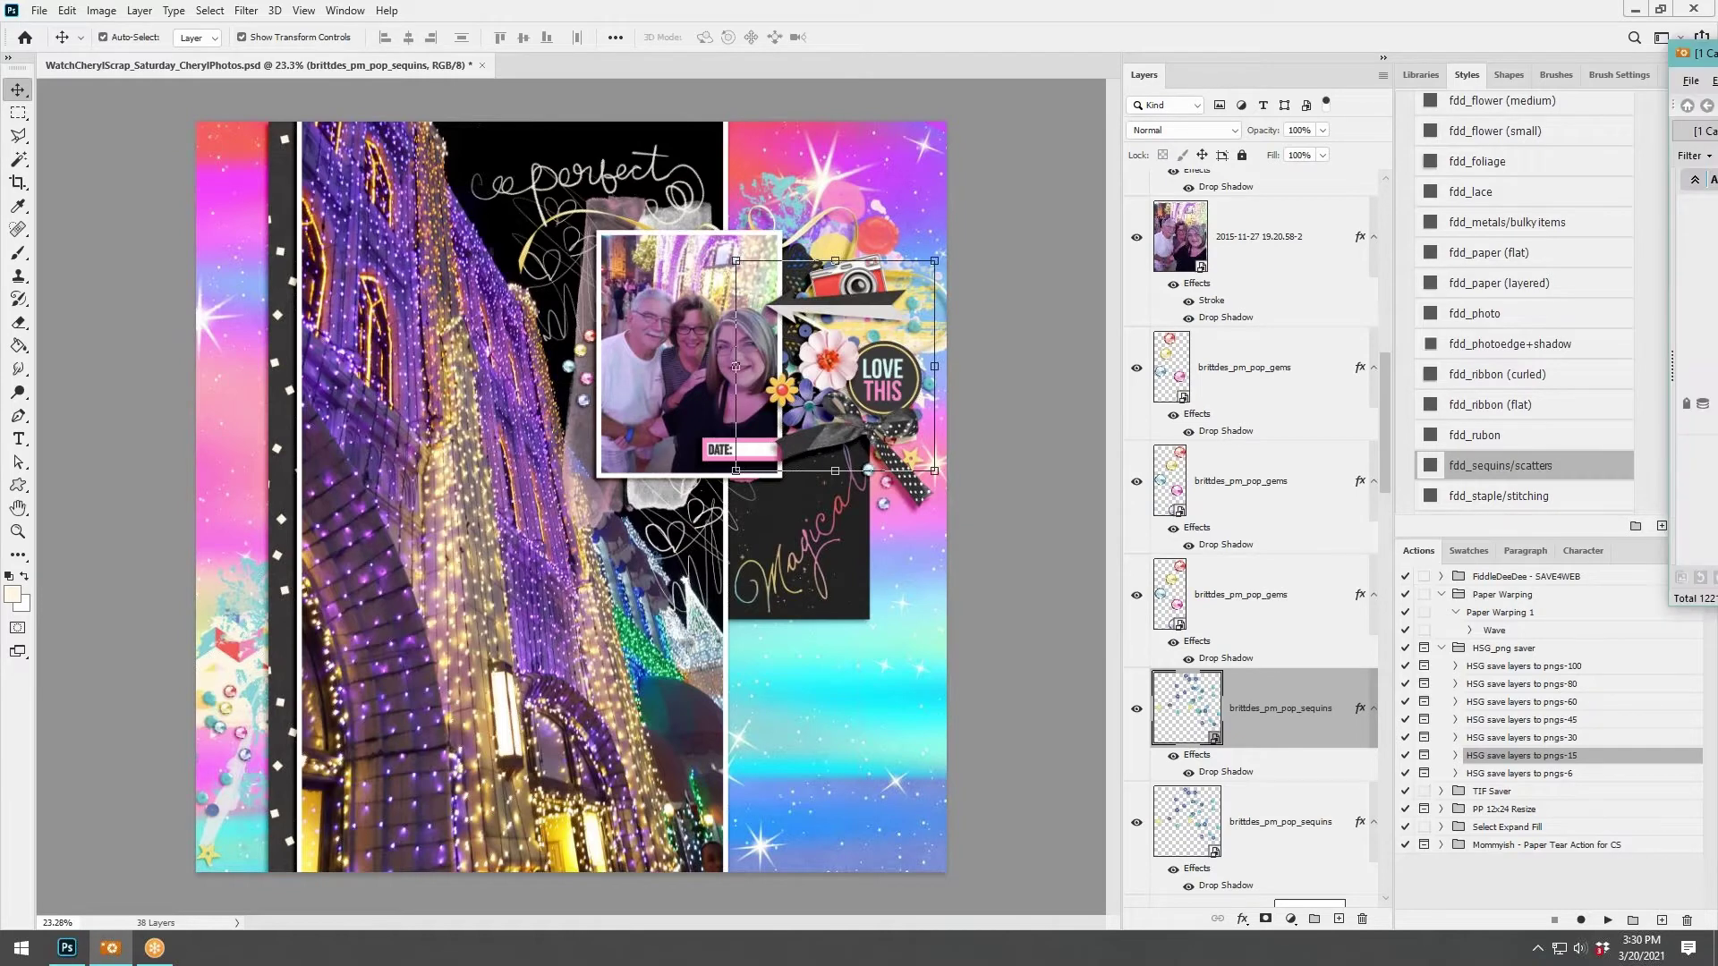
Switch to ACDSee and bring its window fully on screen, maximized, with the Project Mouse category showing.
key(alt+Tab)
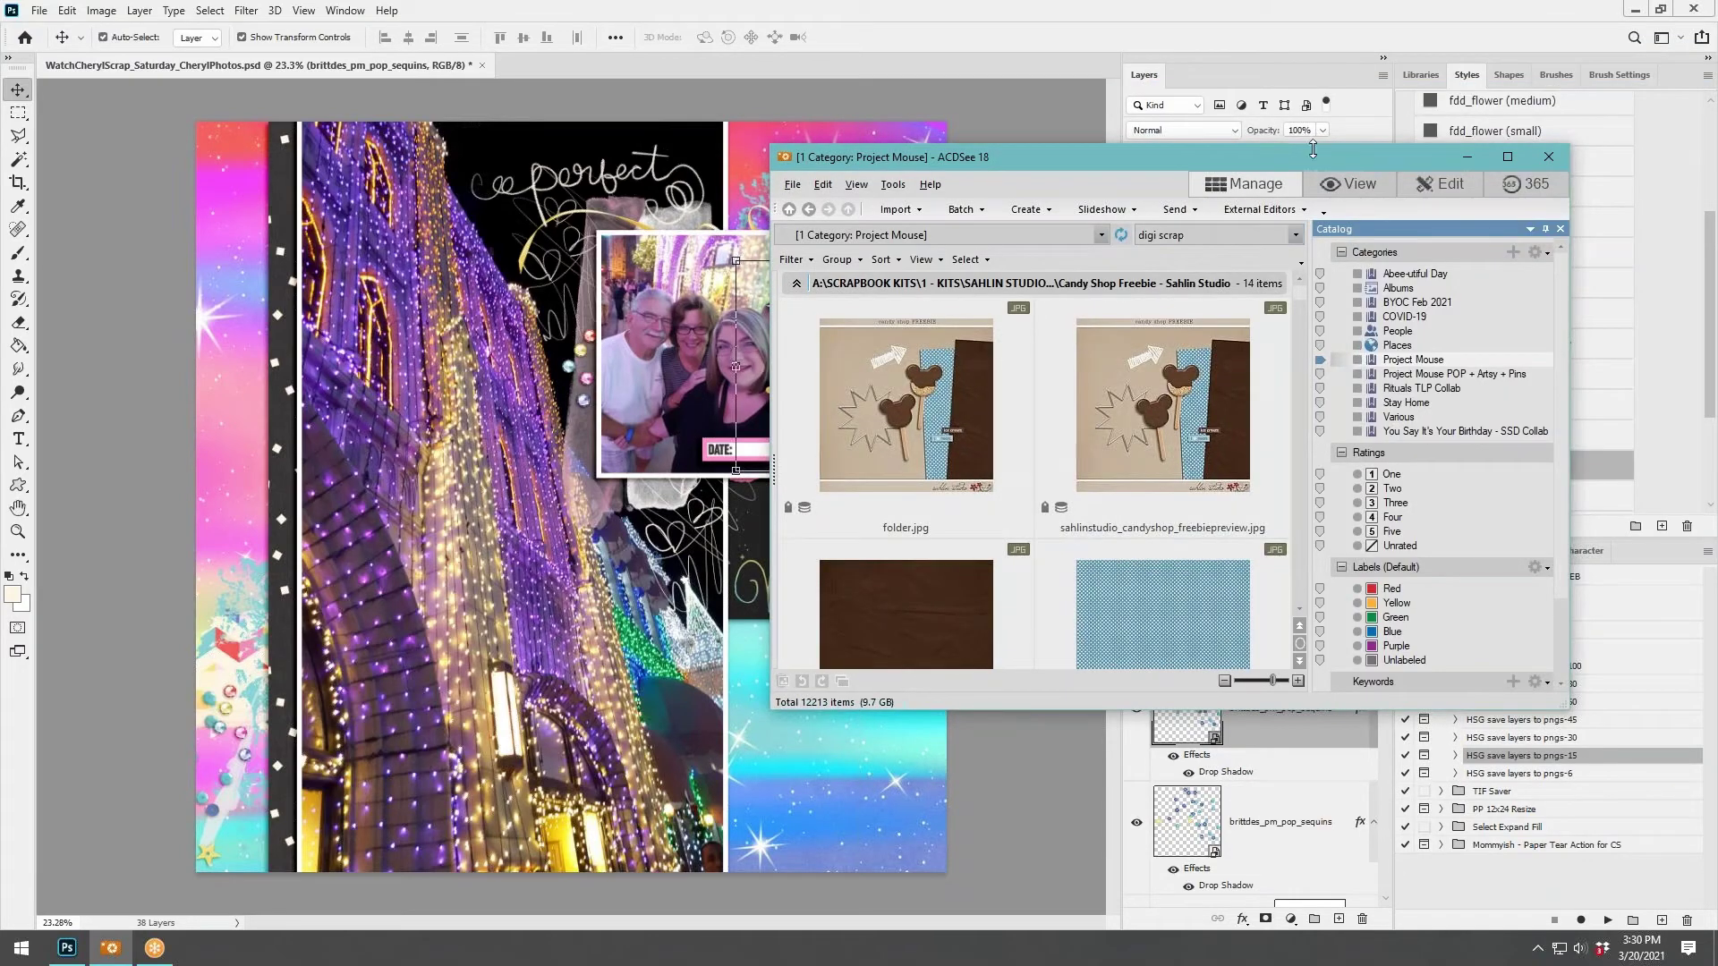
drag(1323, 159, 1405, 269)
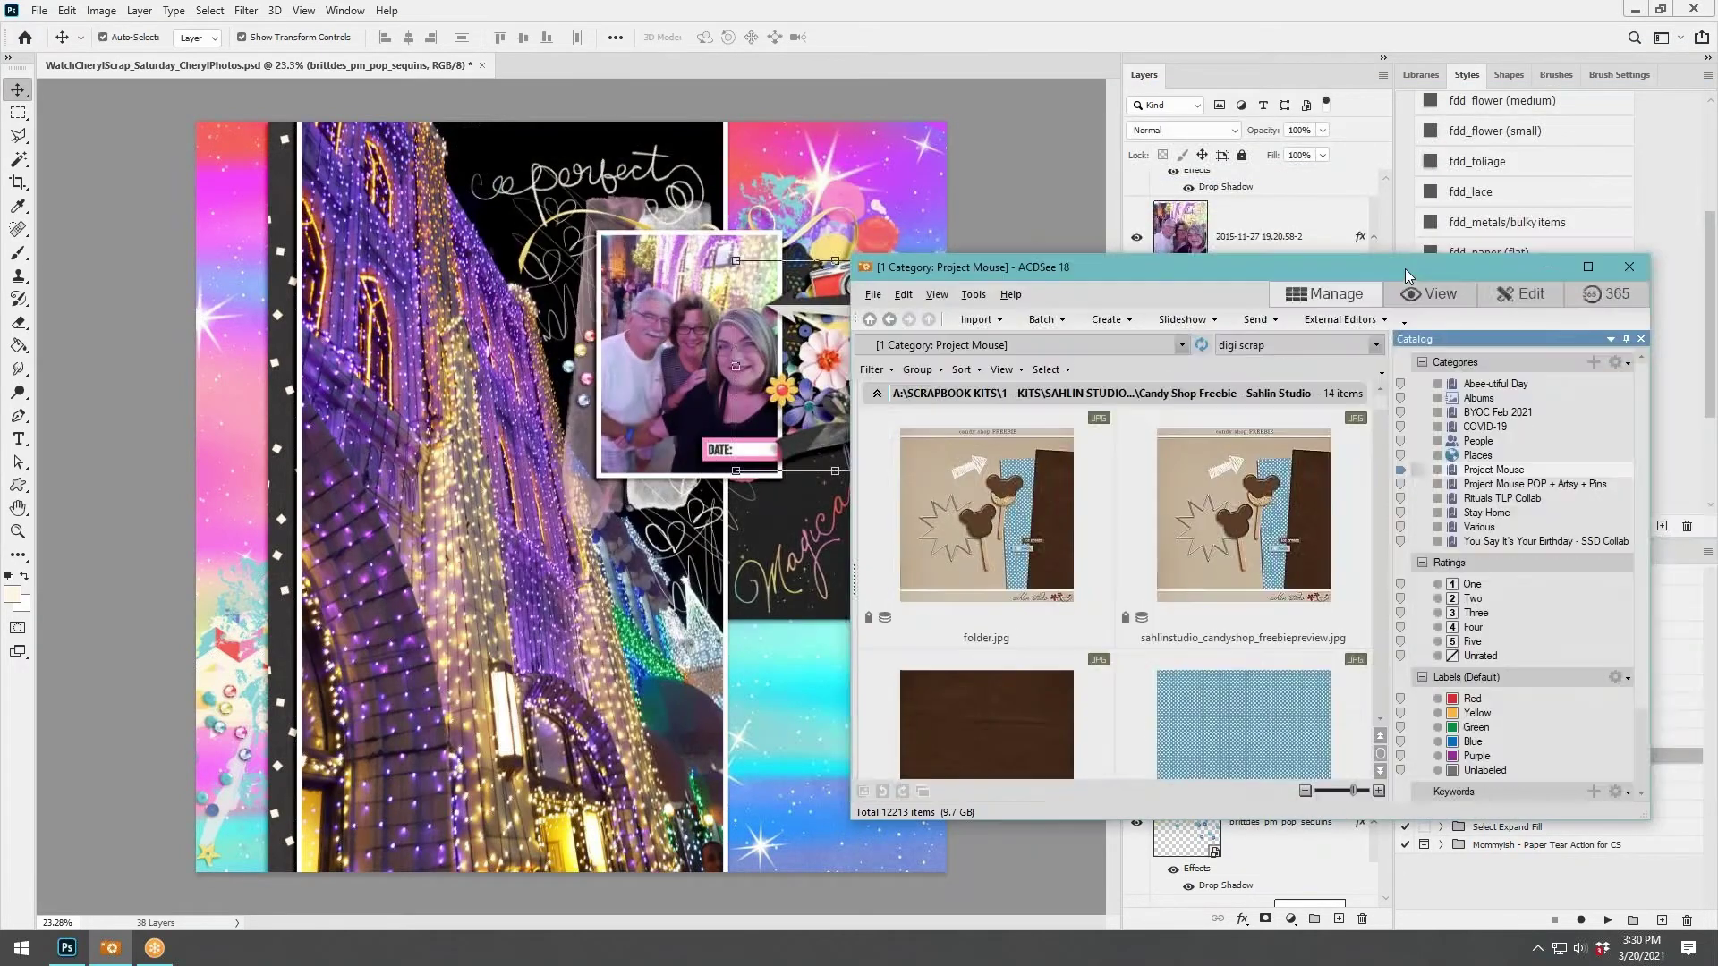
click(1586, 268)
Browse the Project Mouse category thumbnails, especially the Artsy kits, for an accent that suits the page.
scroll(854, 502, down, 20)
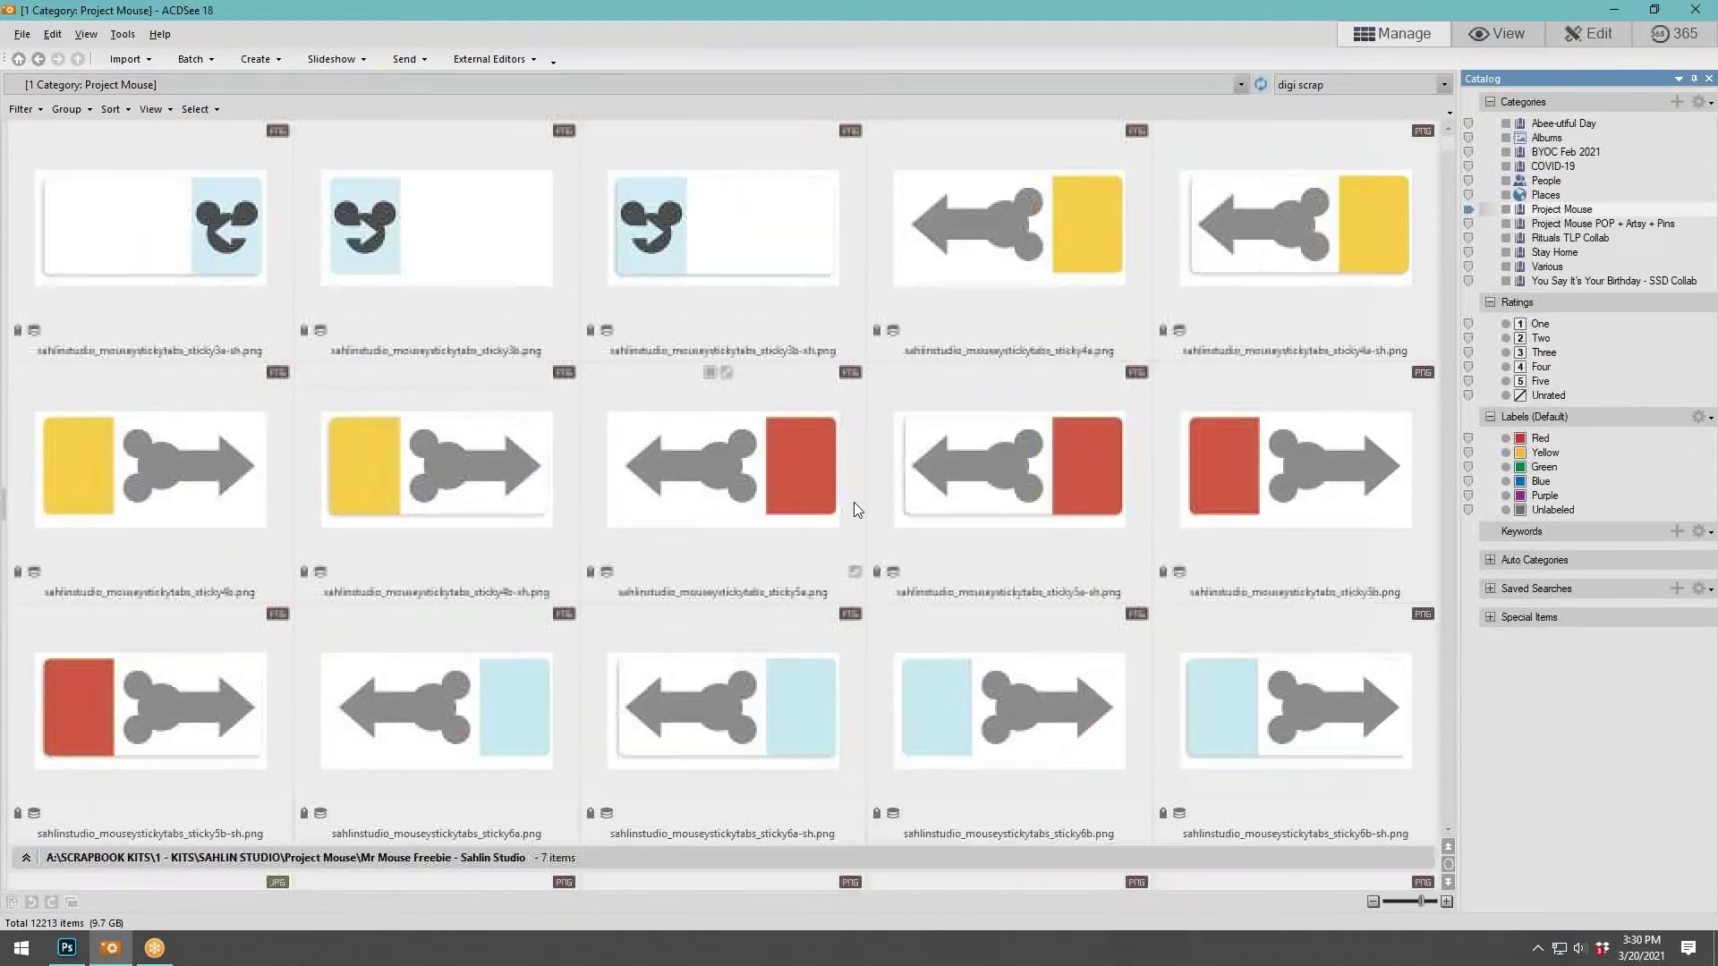
scroll(854, 502, down, 20)
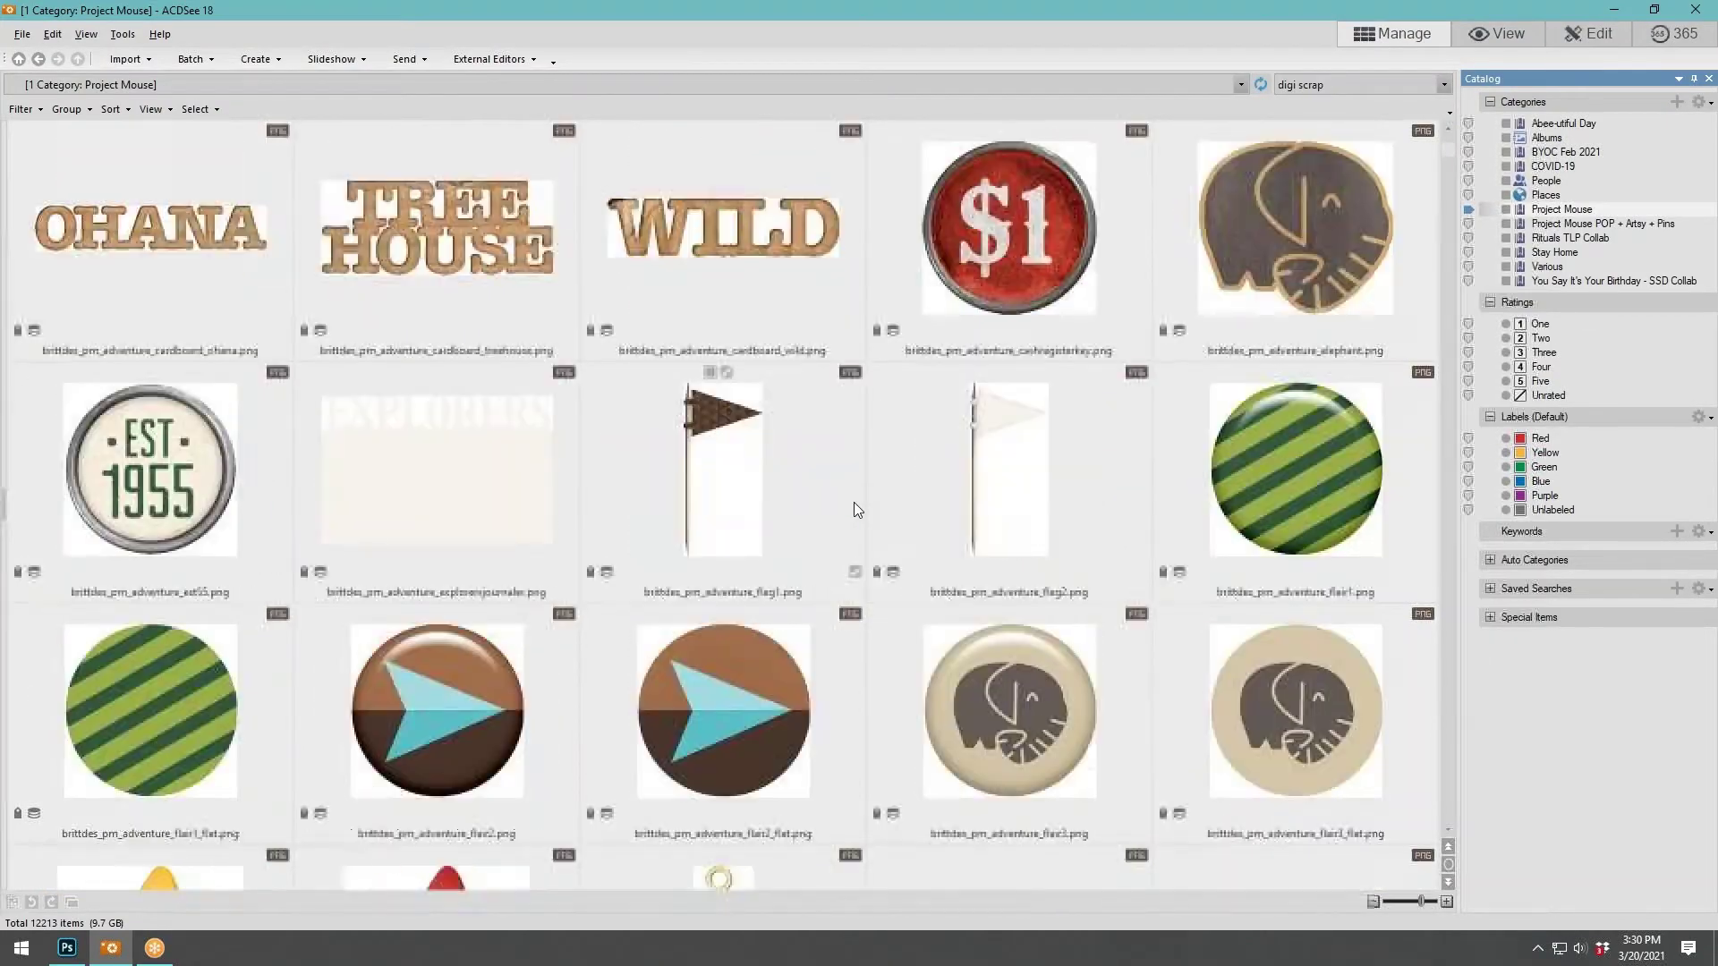
scroll(853, 509, down, 20)
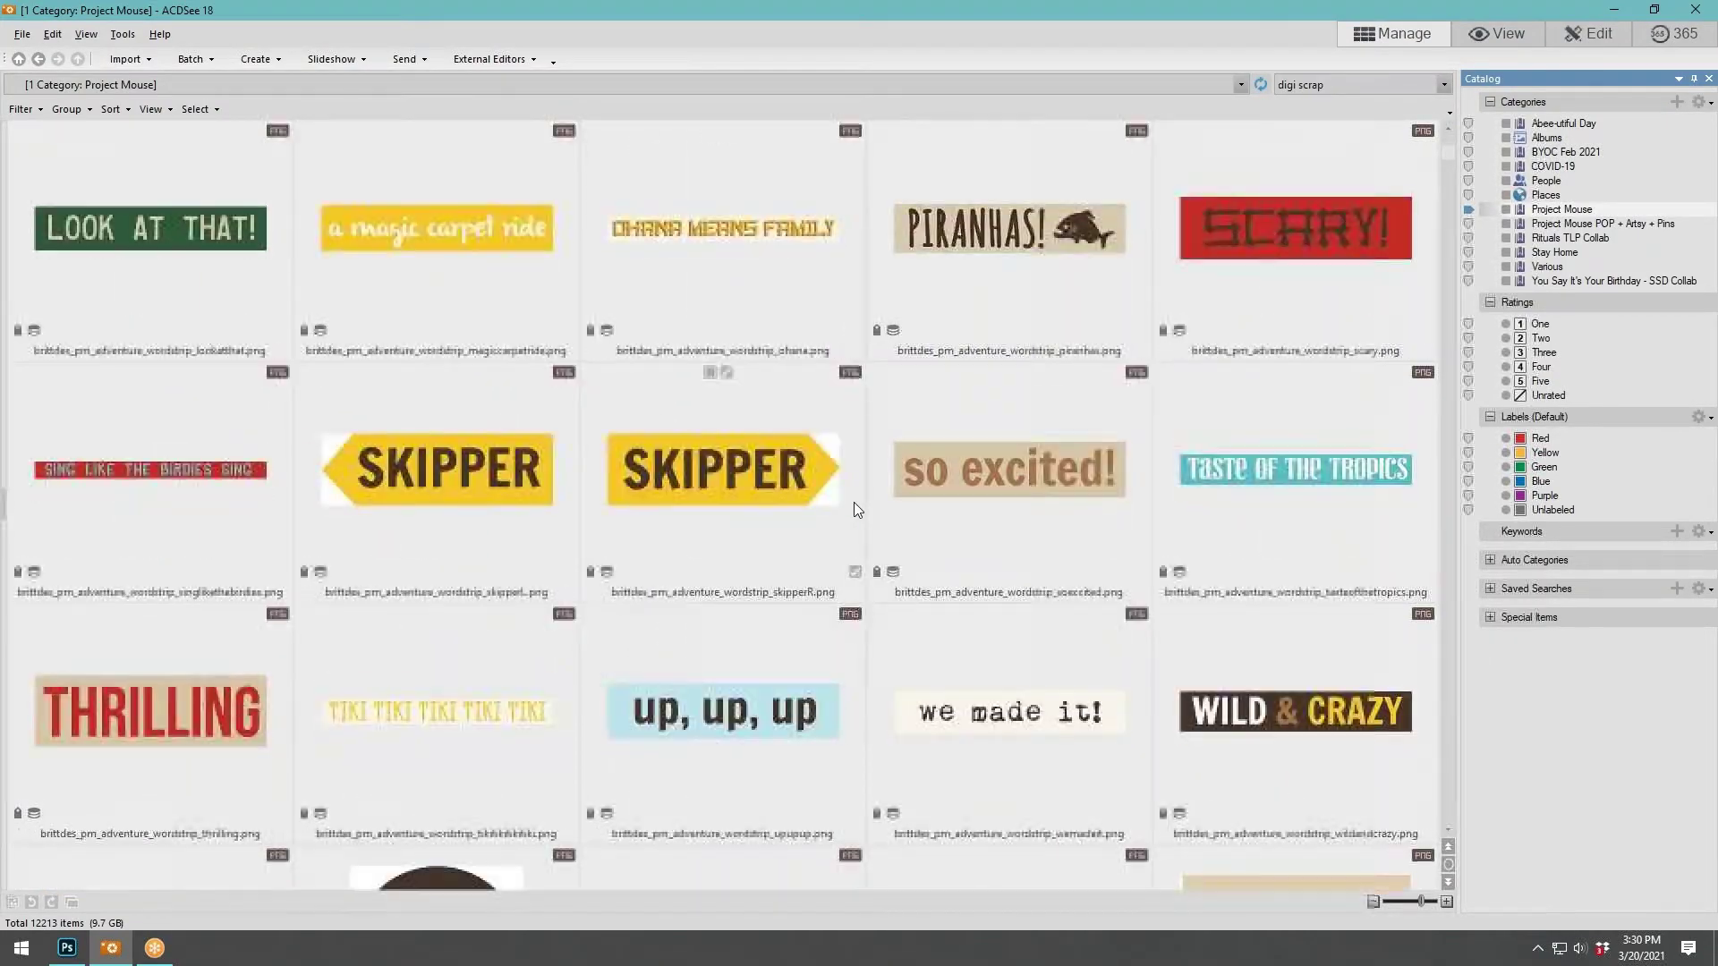
scroll(854, 503, down, 20)
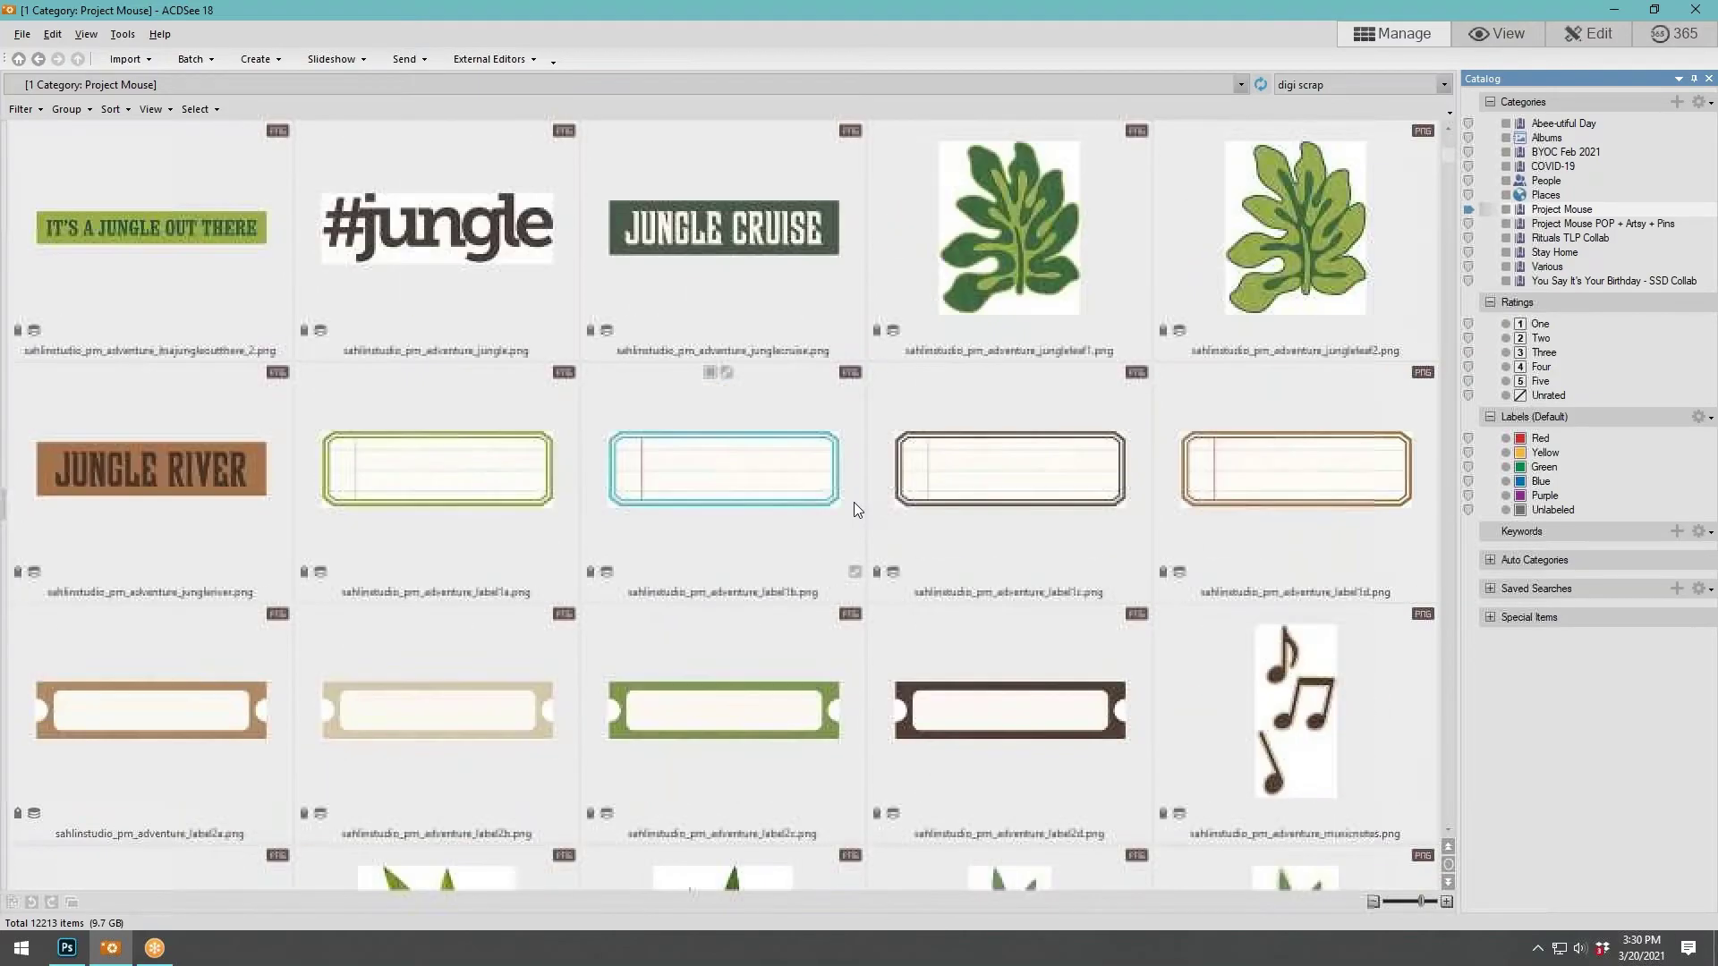
scroll(854, 510, down, 20)
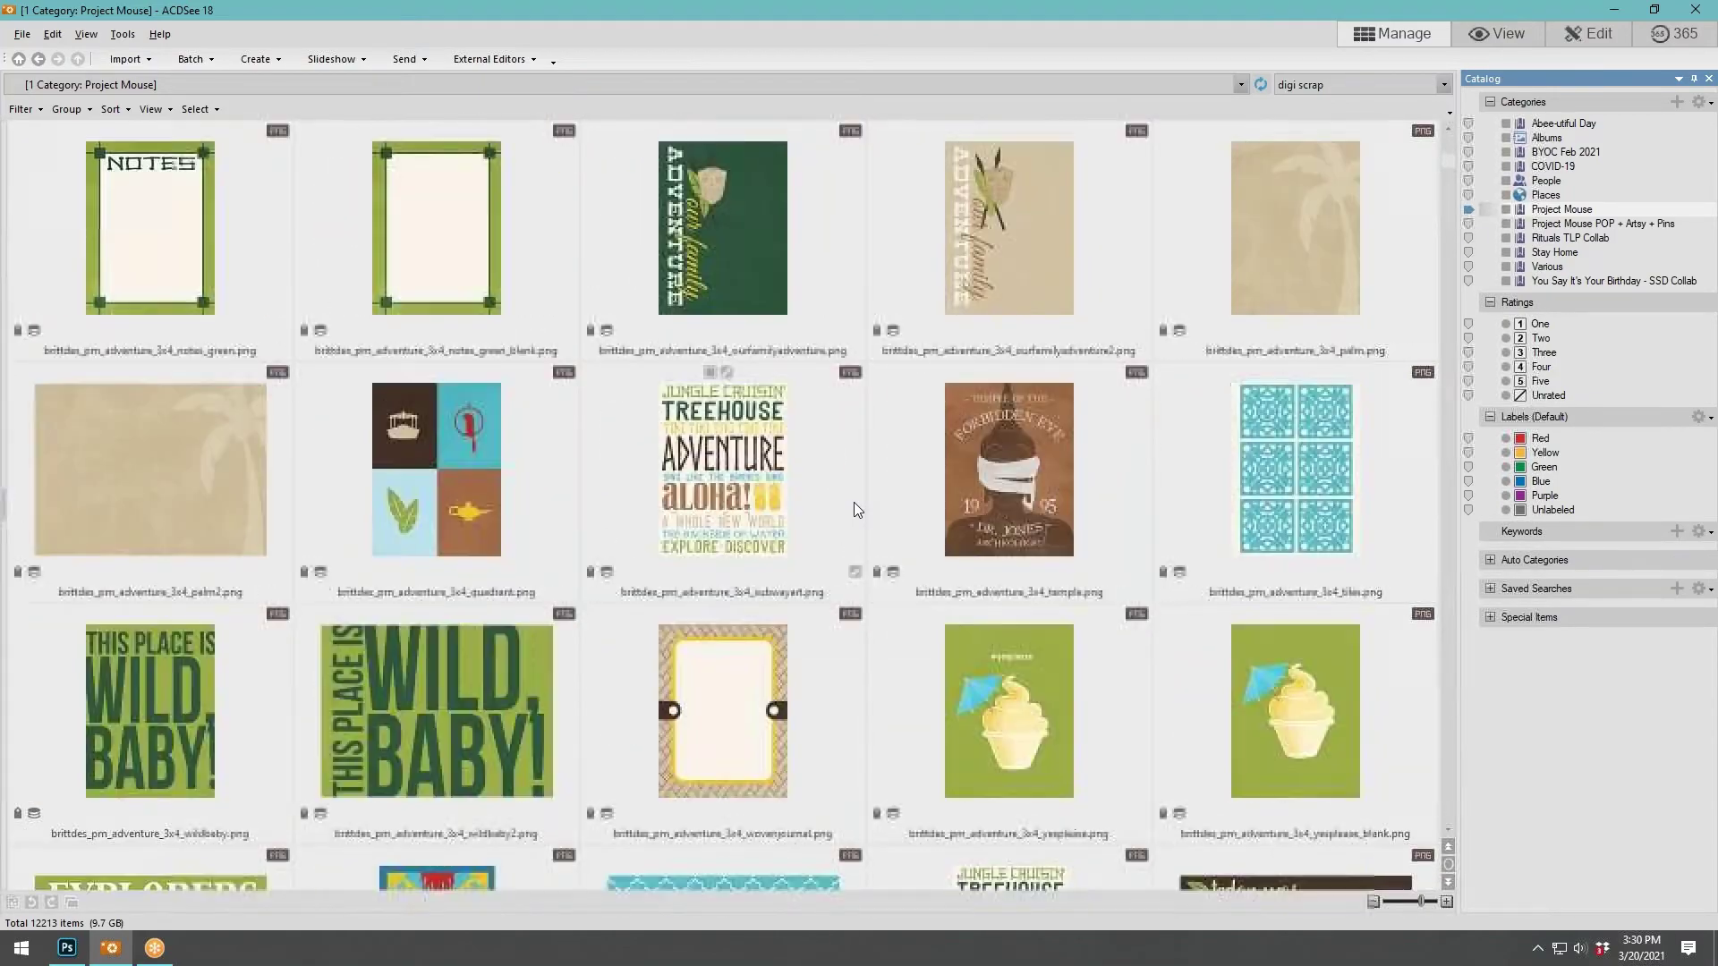
scroll(854, 508, down, 20)
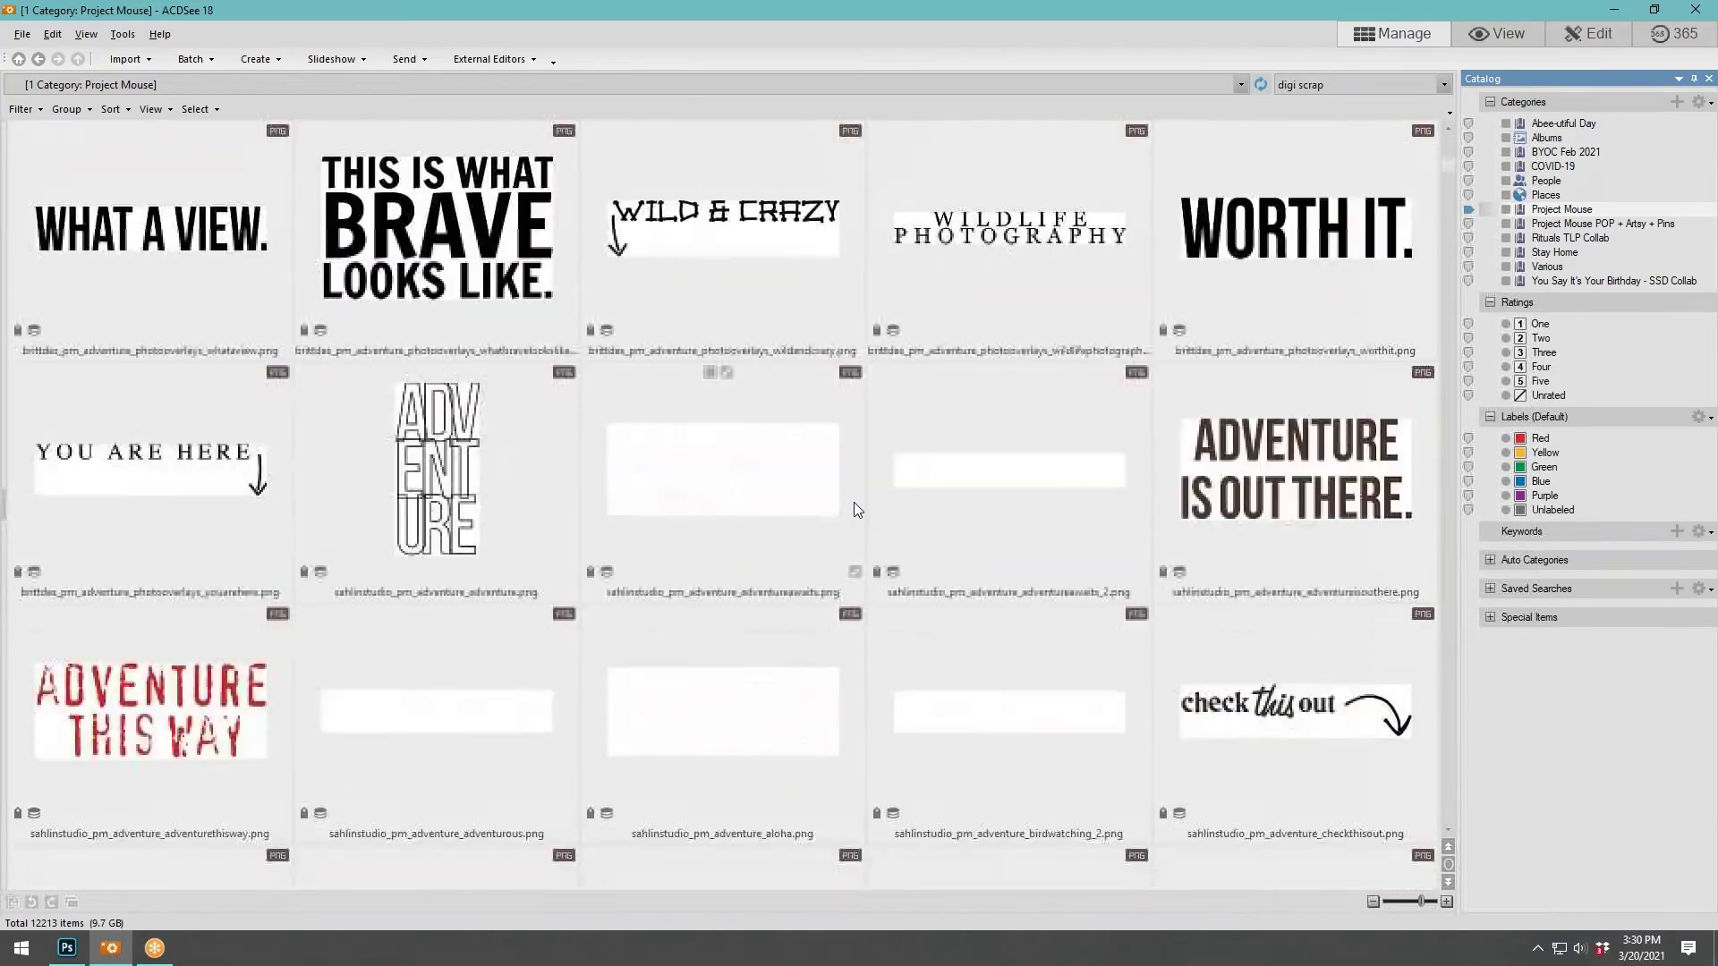
scroll(854, 510, down, 20)
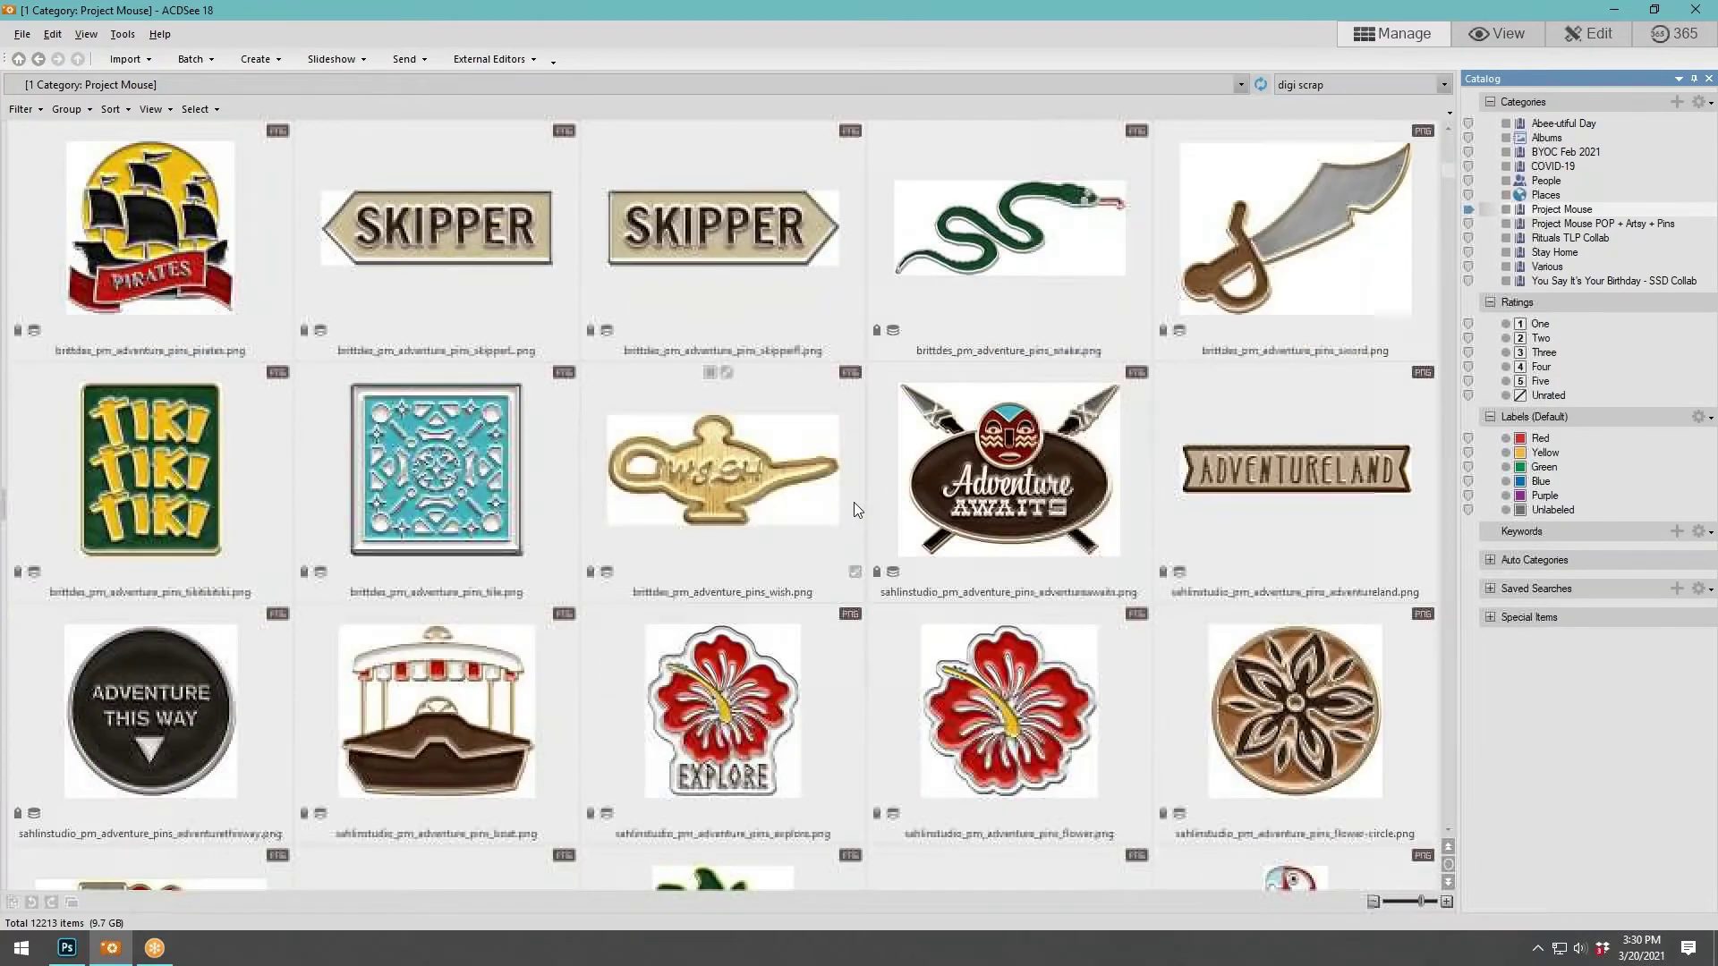
scroll(854, 510, down, 20)
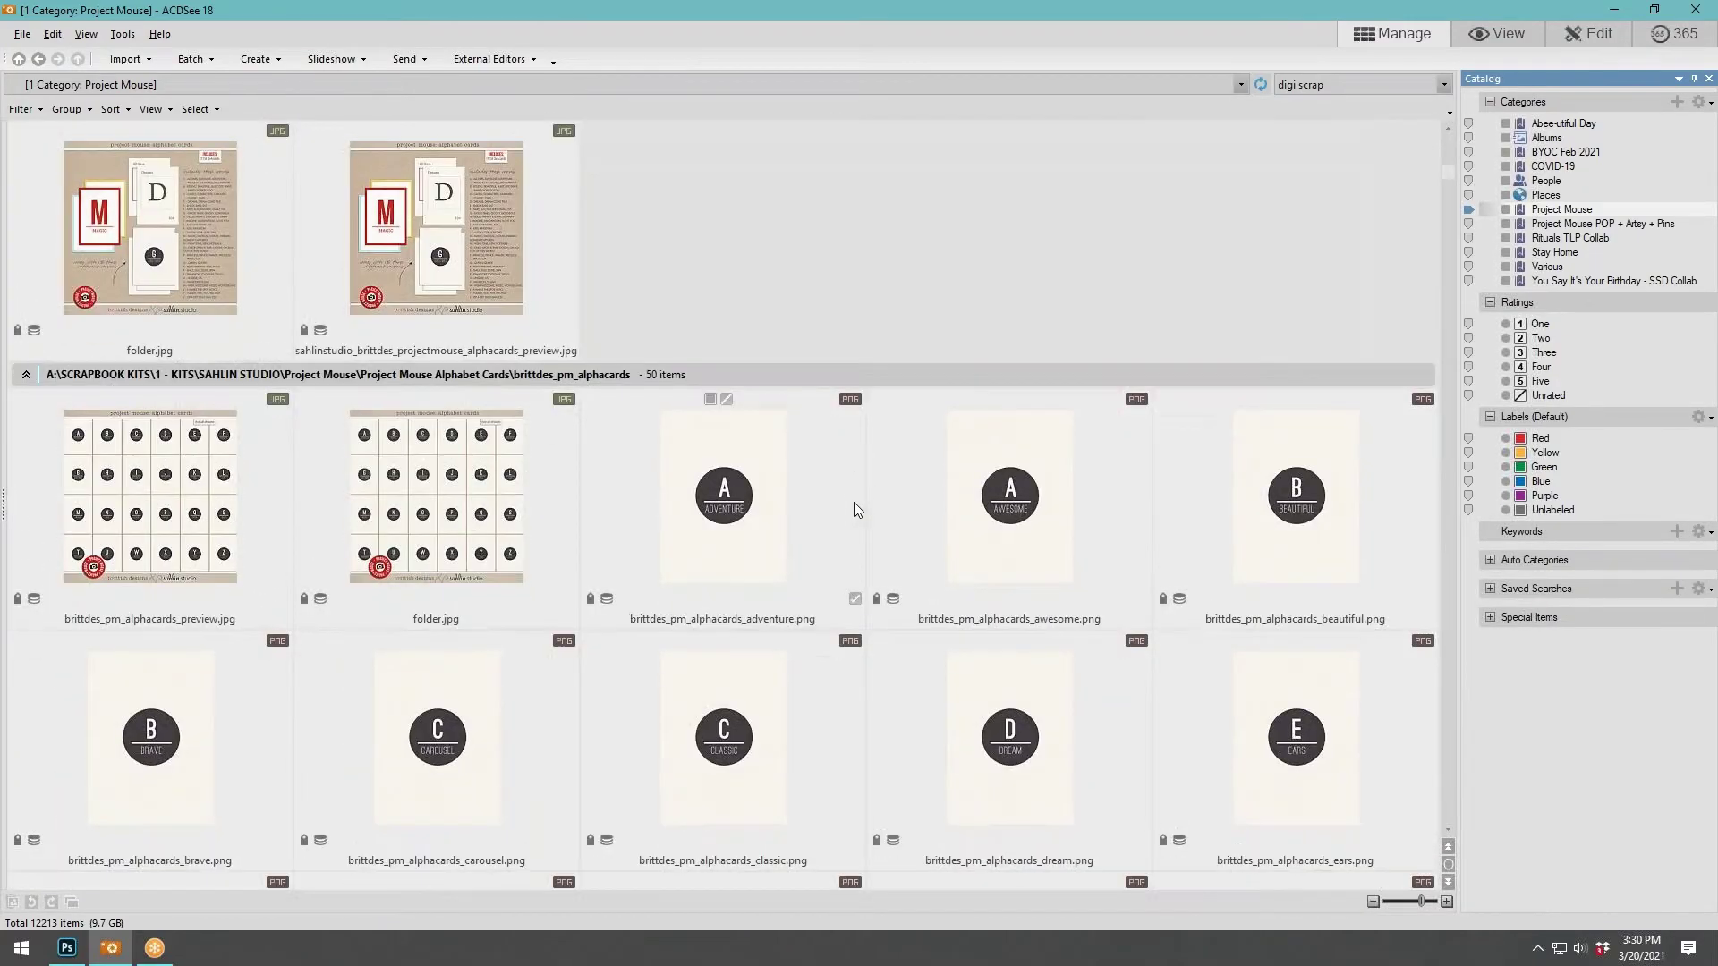
scroll(853, 509, down, 20)
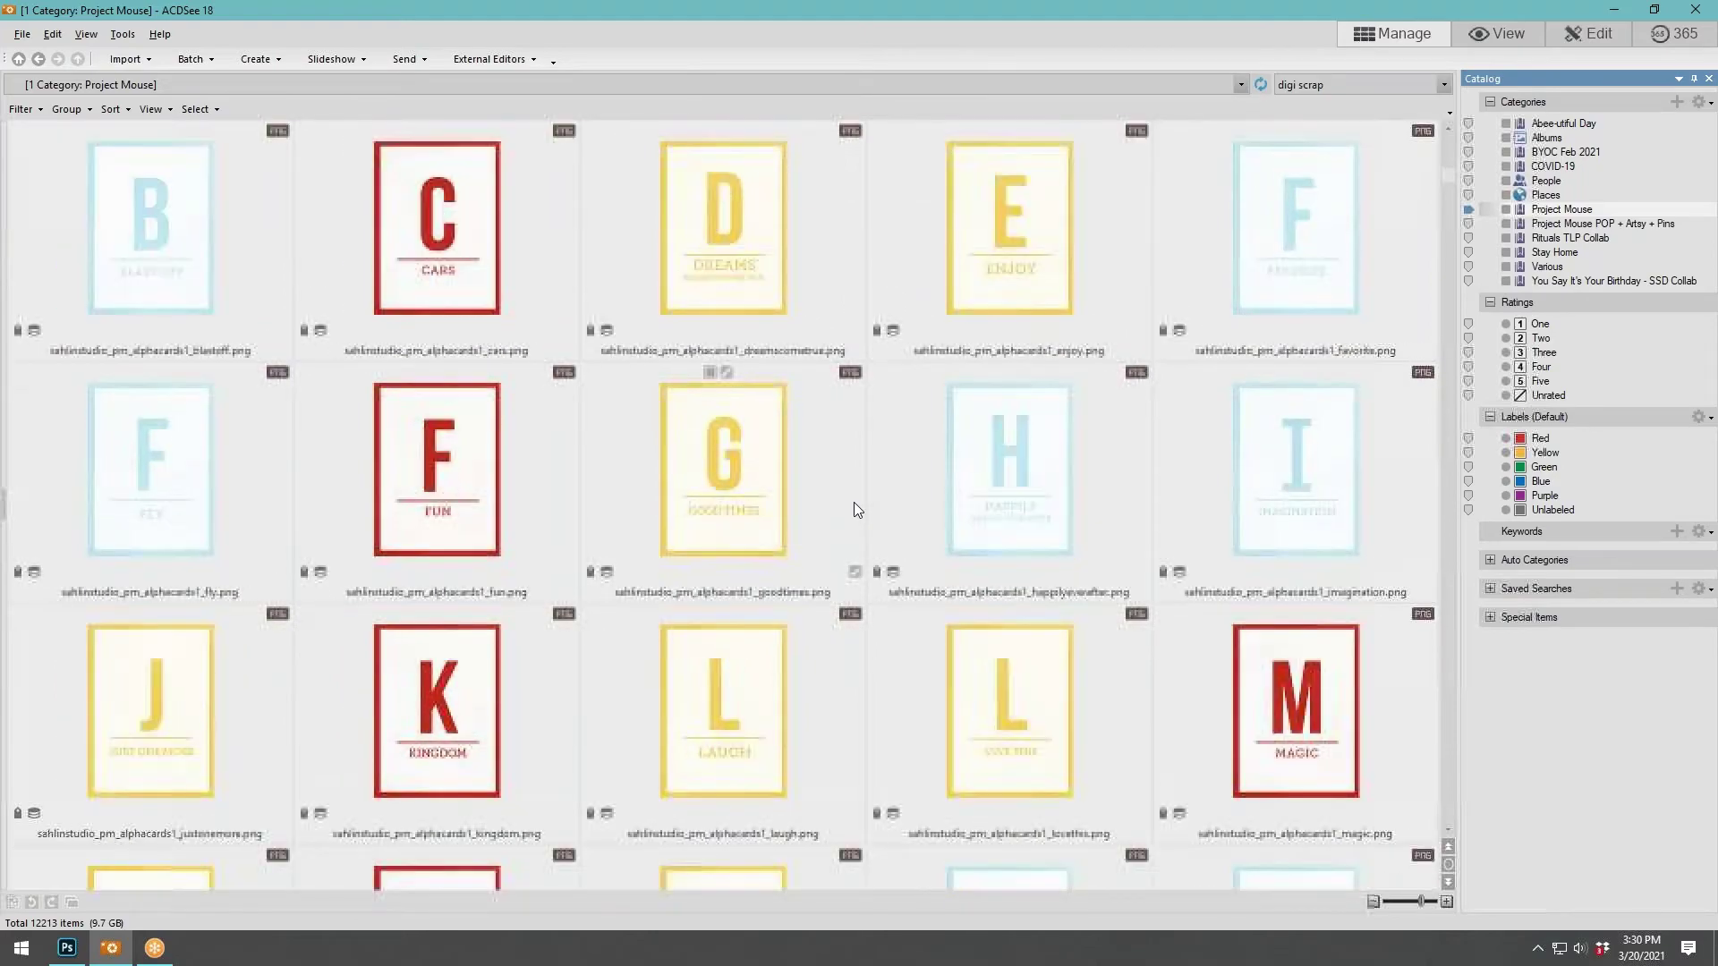
scroll(853, 509, down, 20)
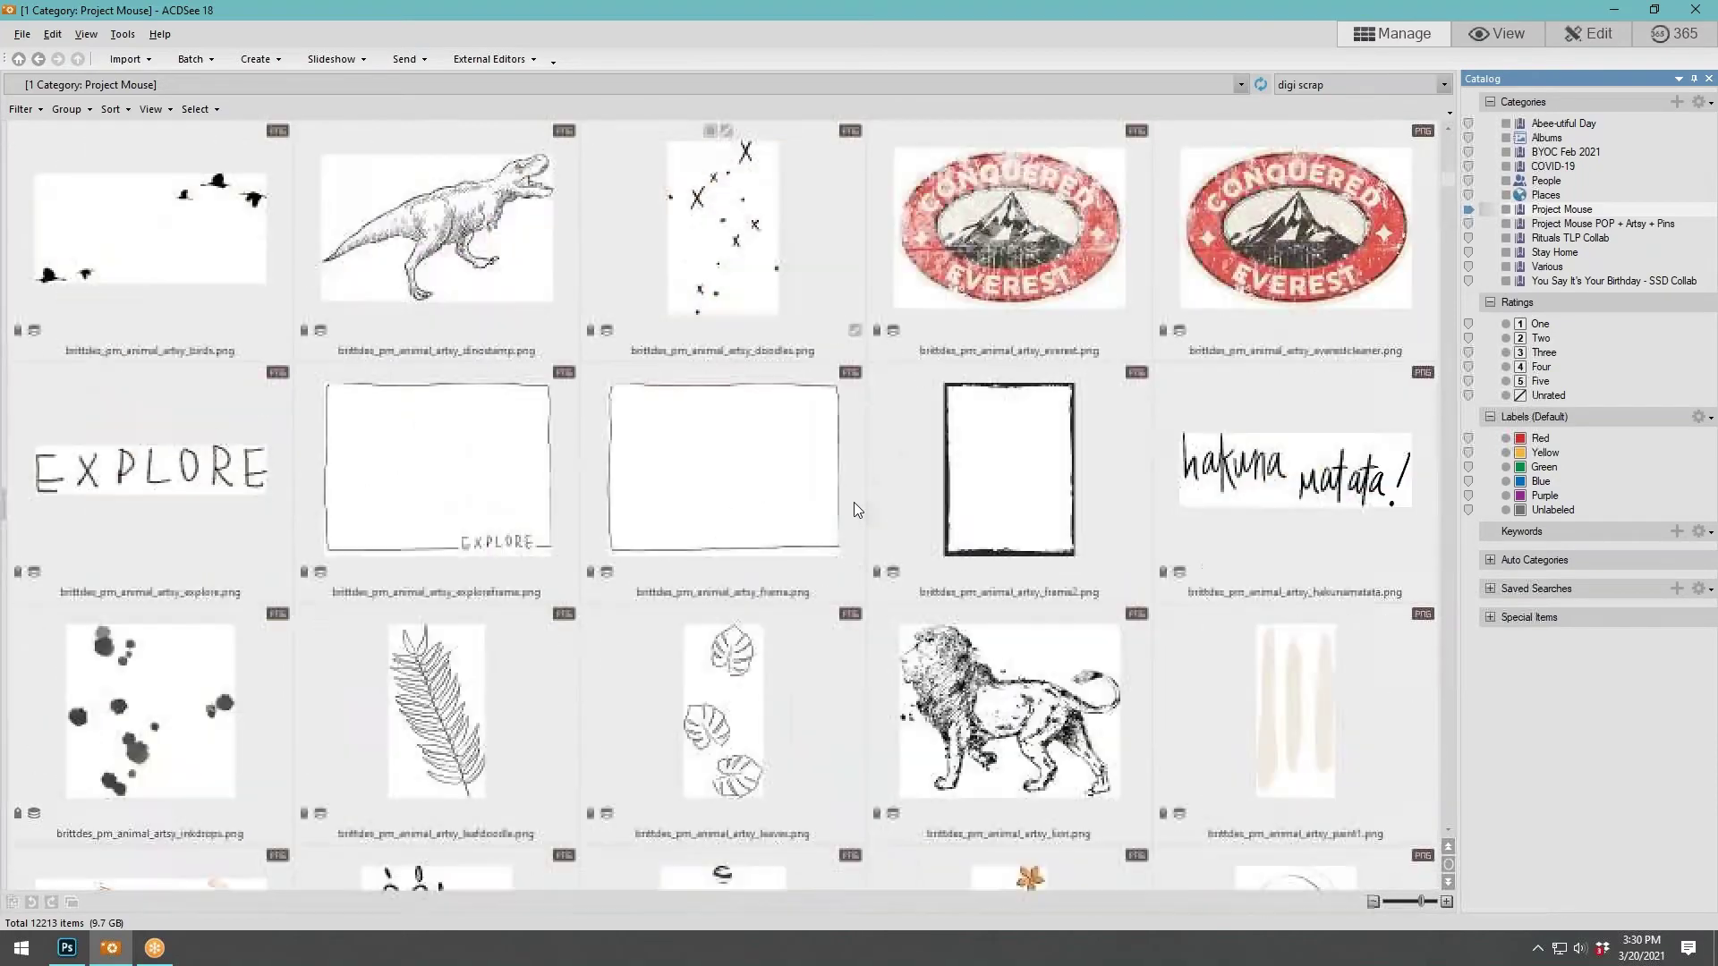
scroll(854, 509, down, 20)
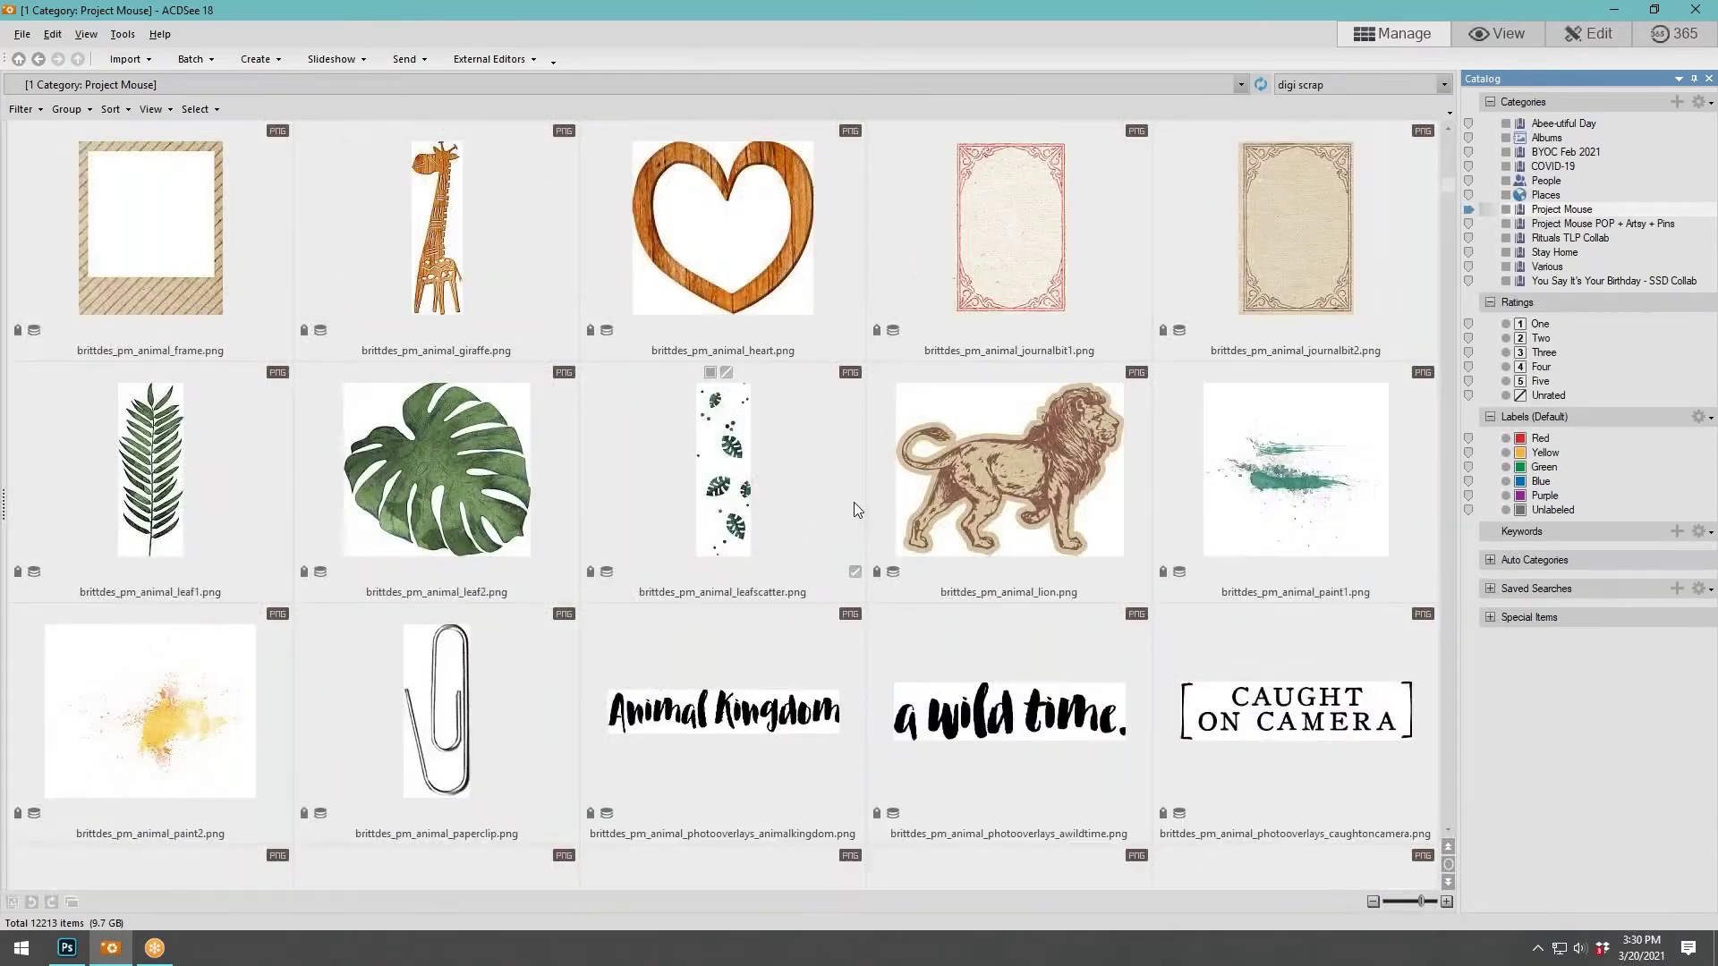
scroll(853, 509, down, 15)
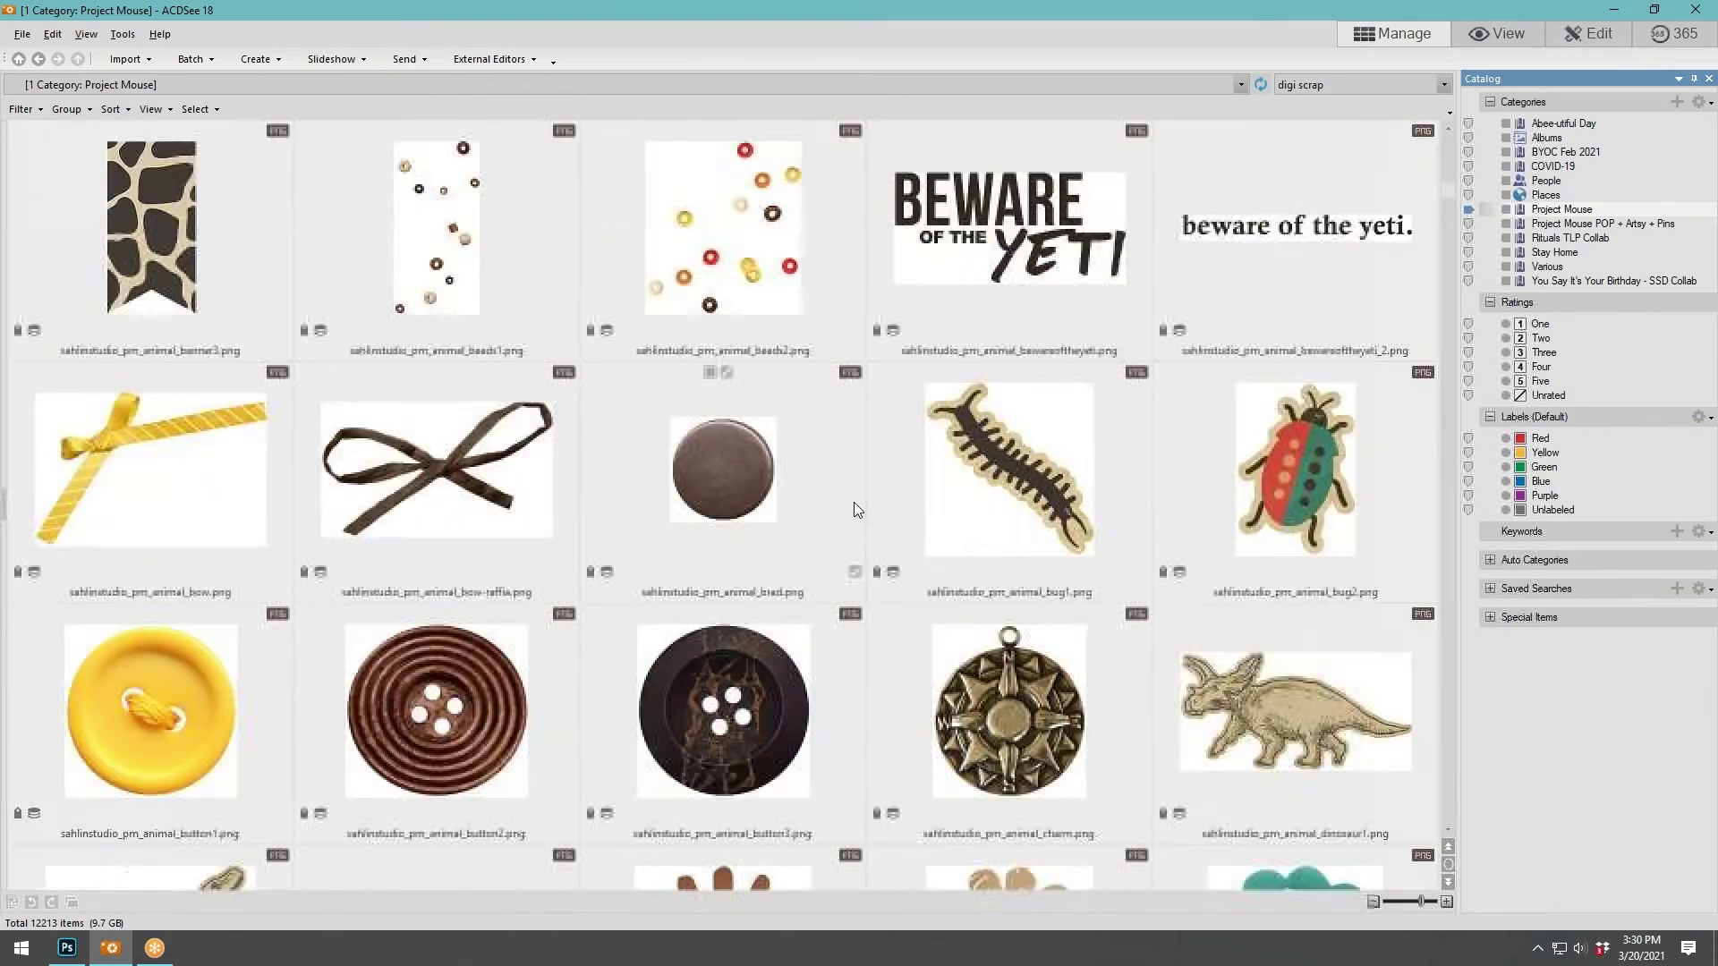
scroll(854, 502, down, 15)
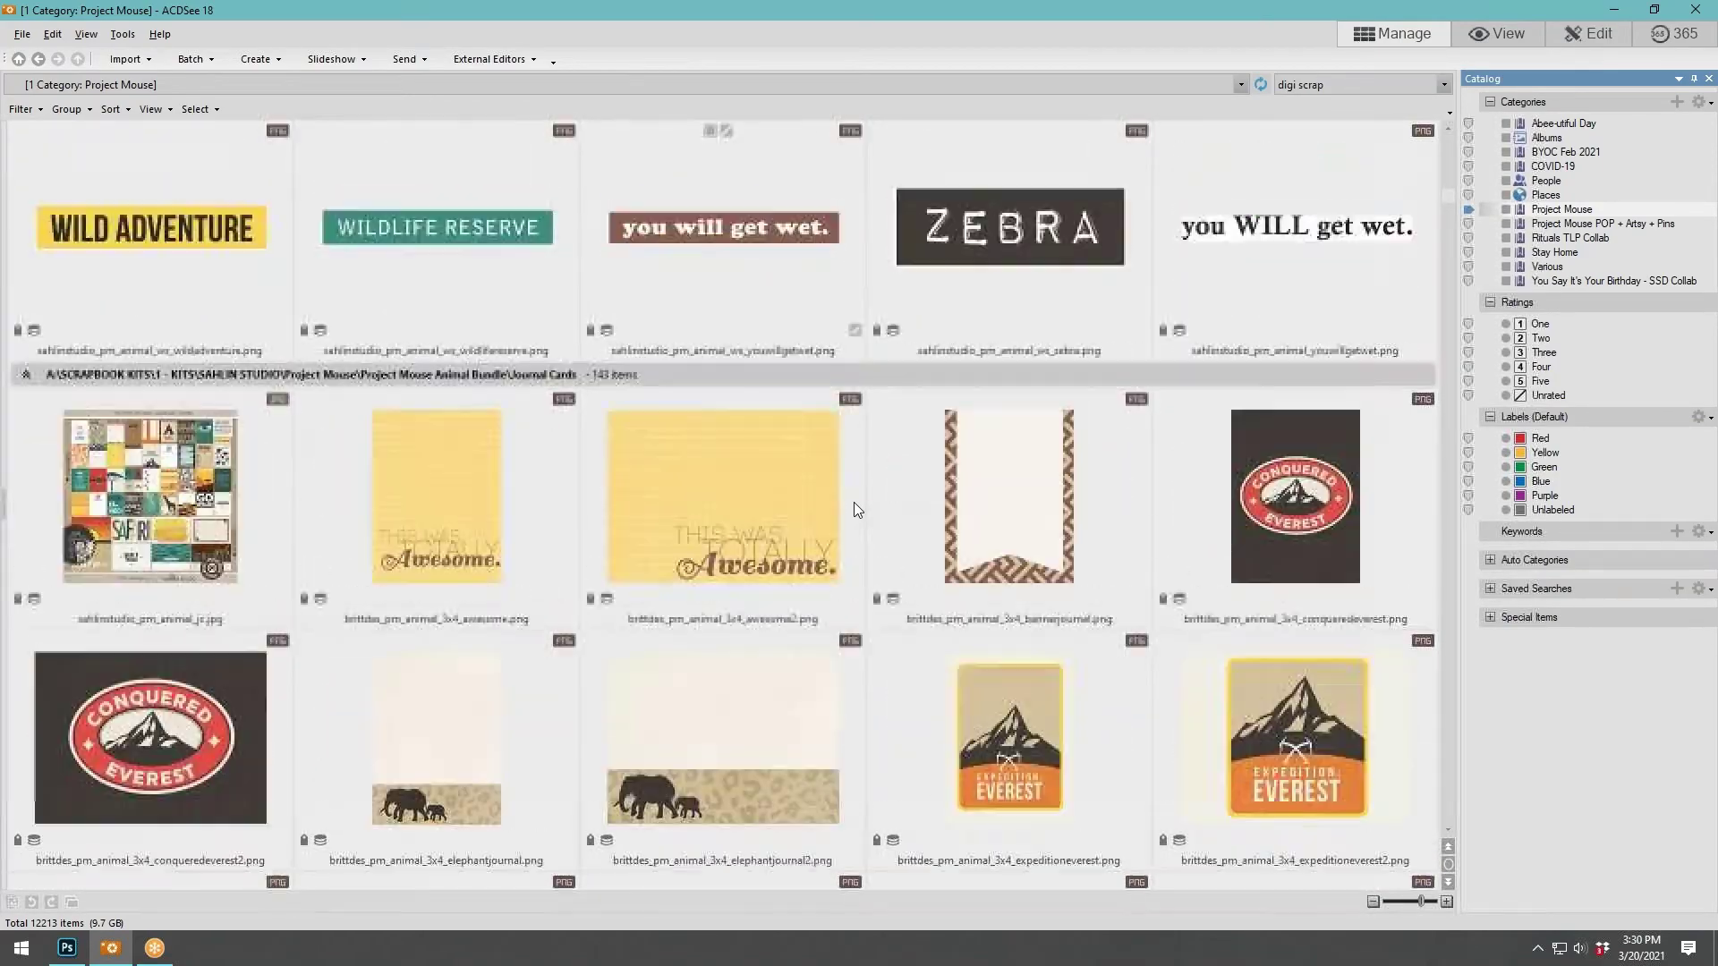
scroll(853, 502, down, 20)
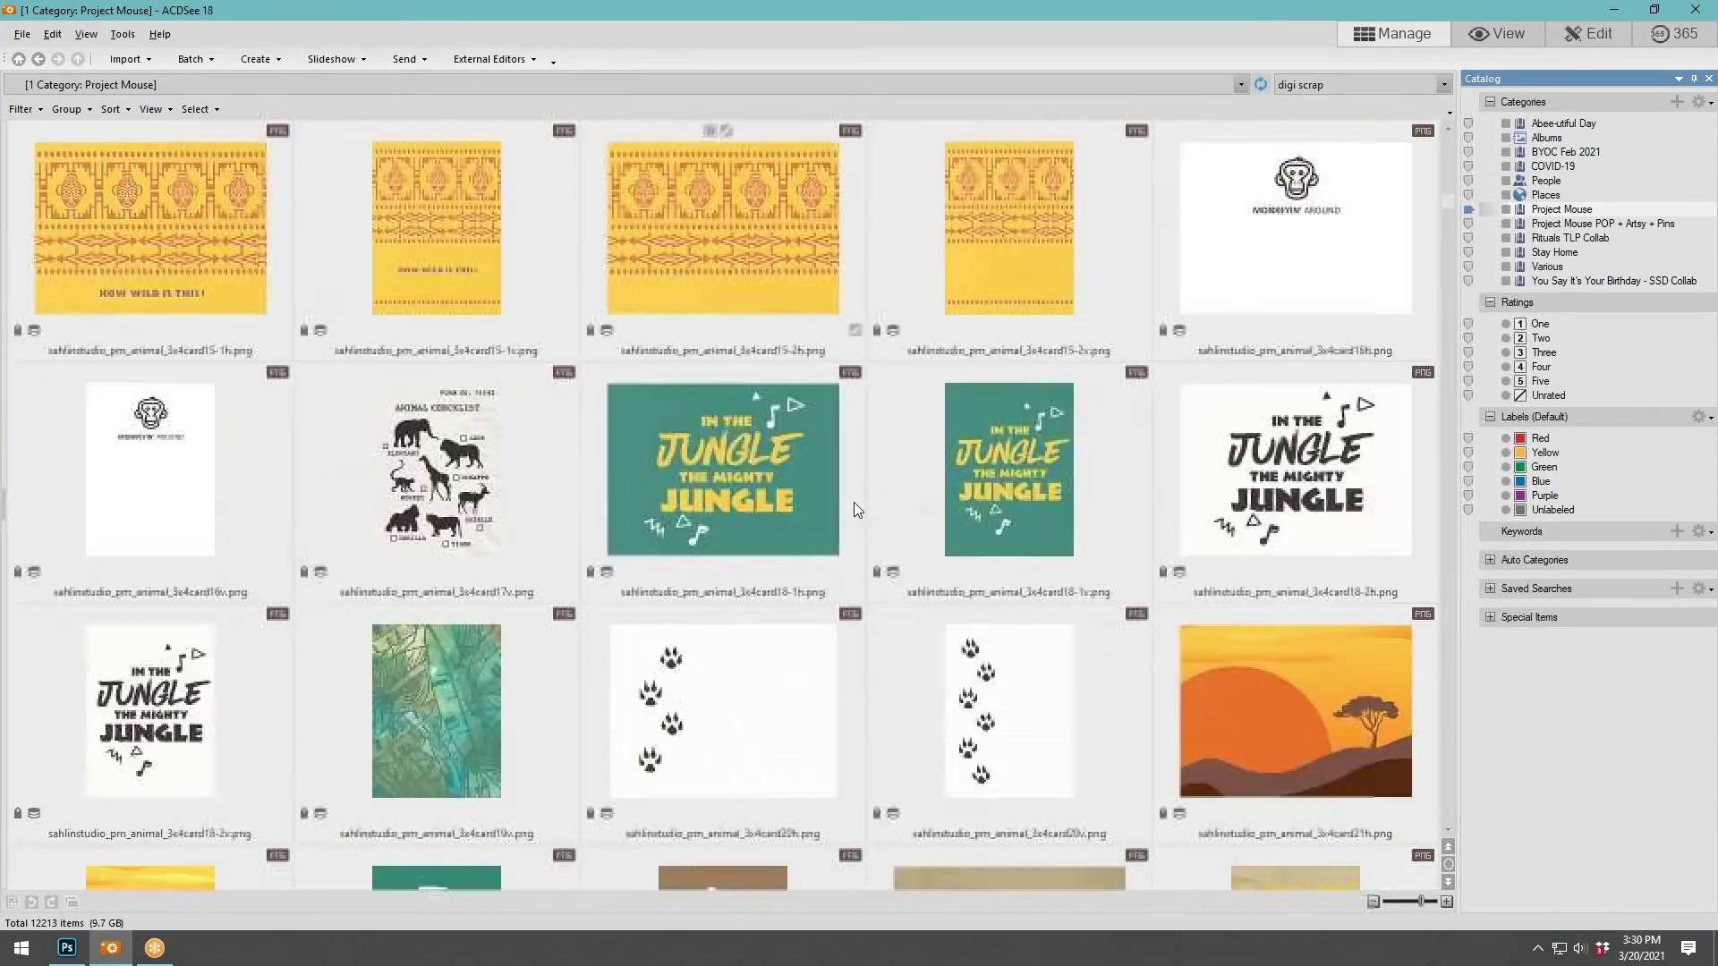
scroll(853, 502, down, 10)
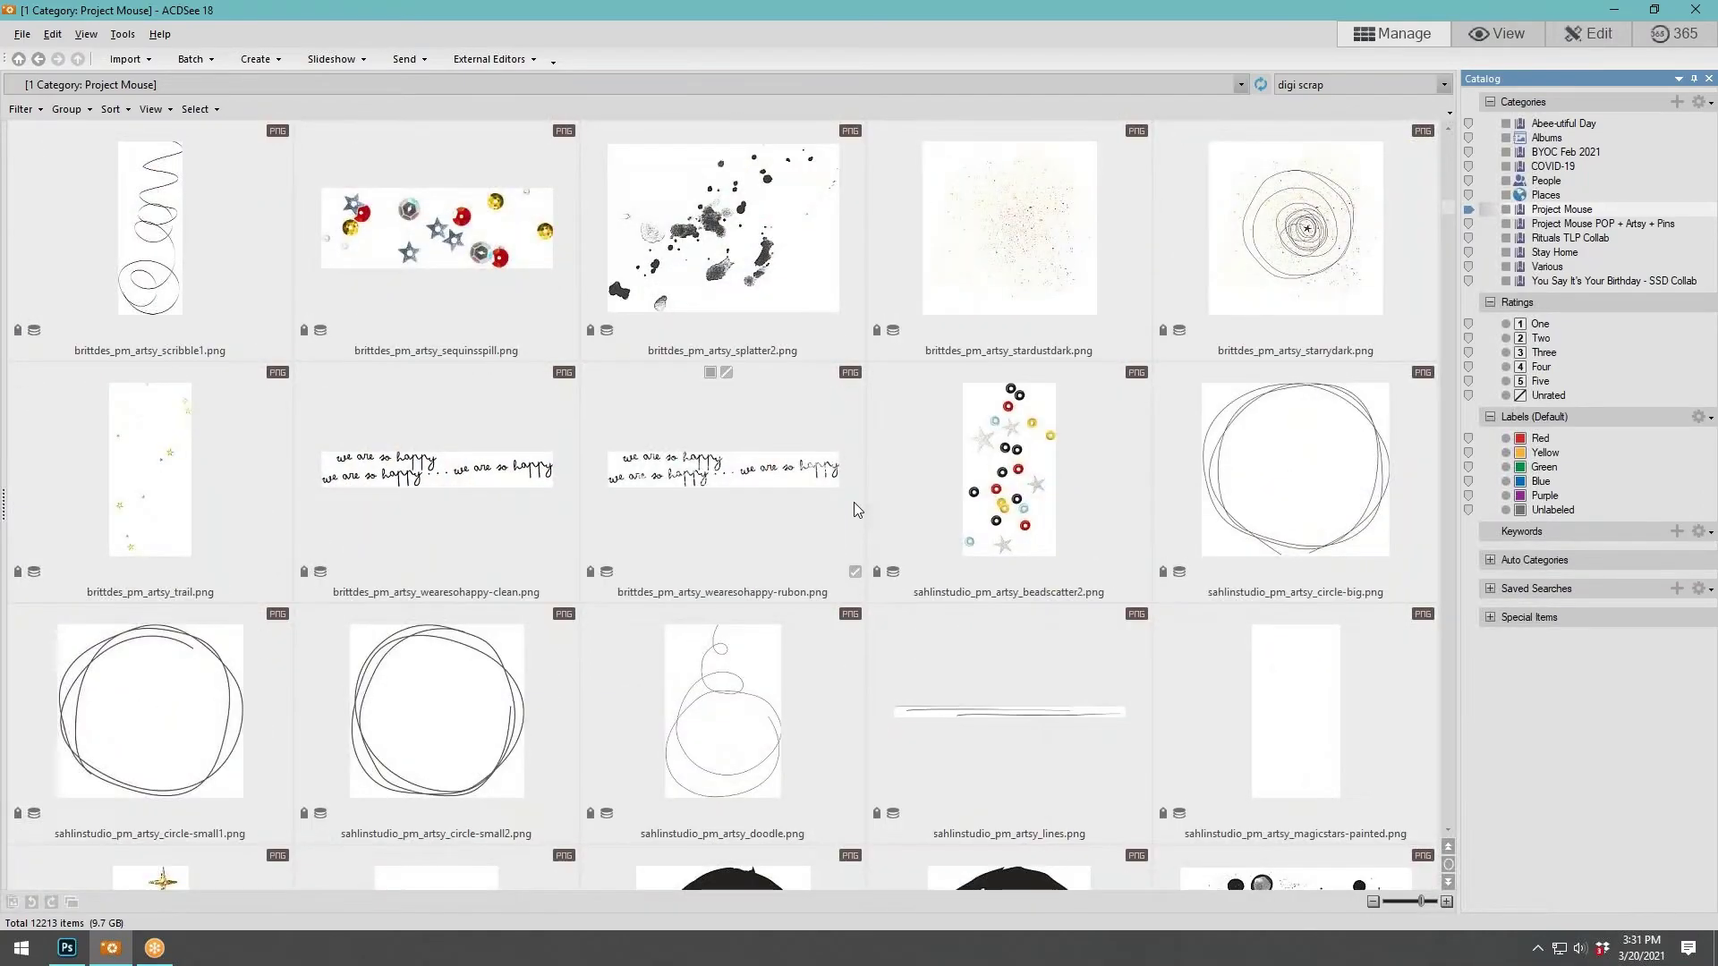
scroll(853, 502, down, 5)
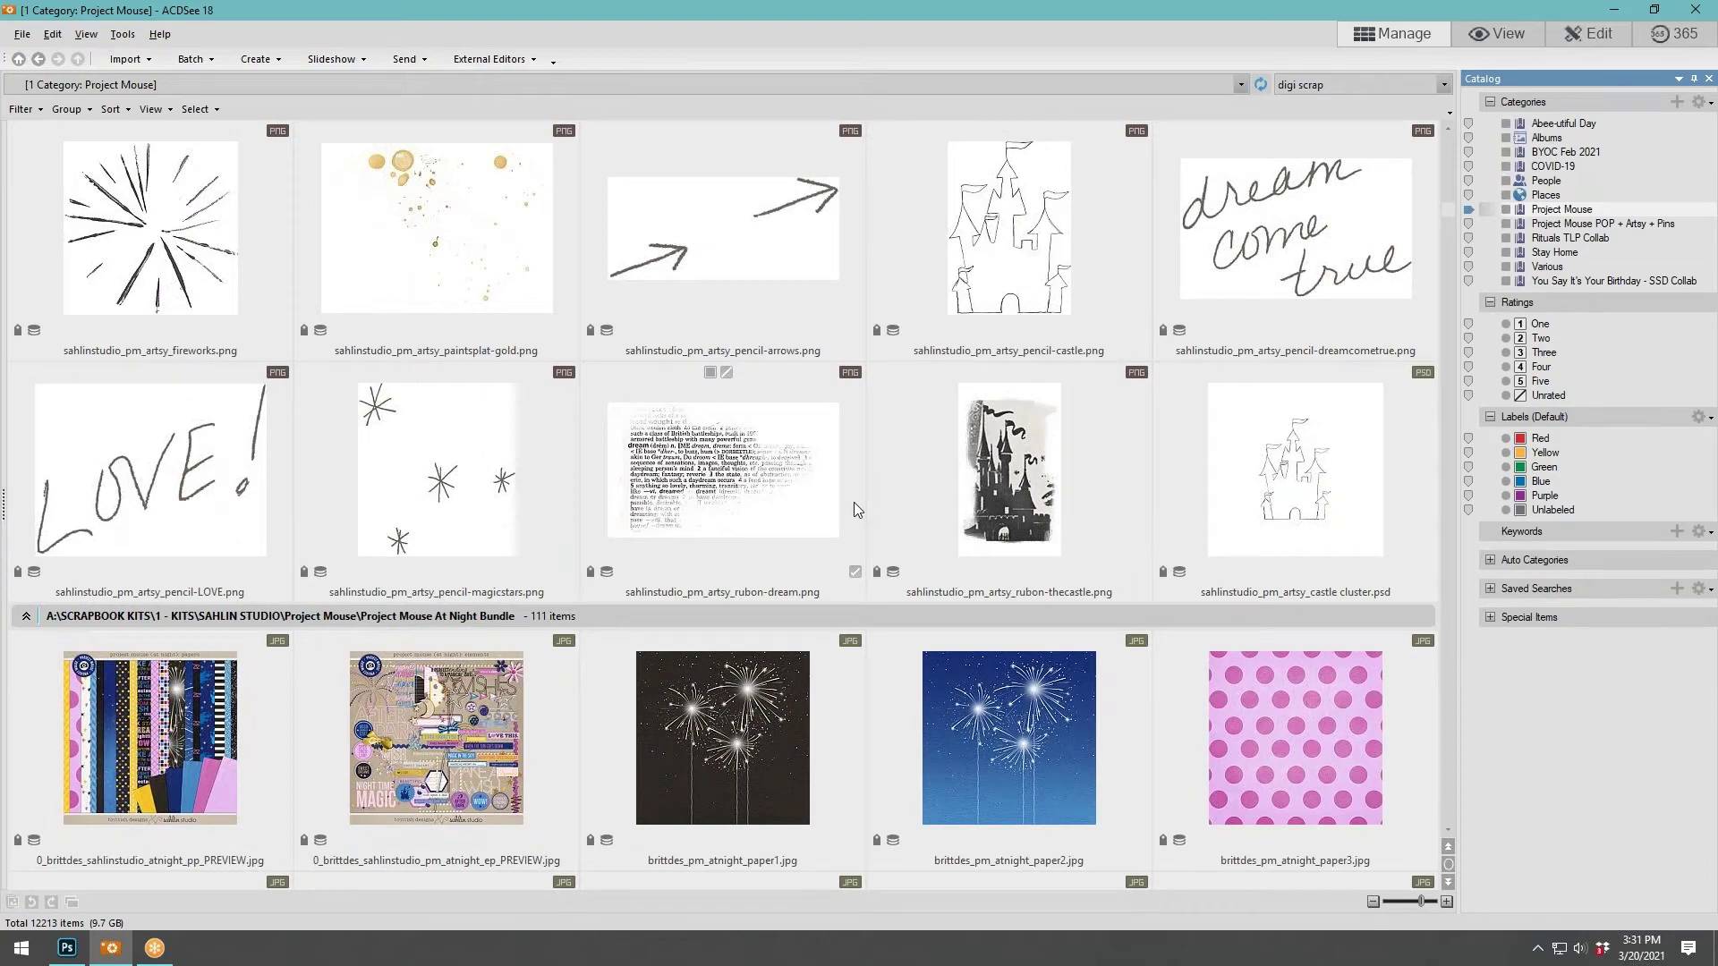
scroll(854, 502, up, 5)
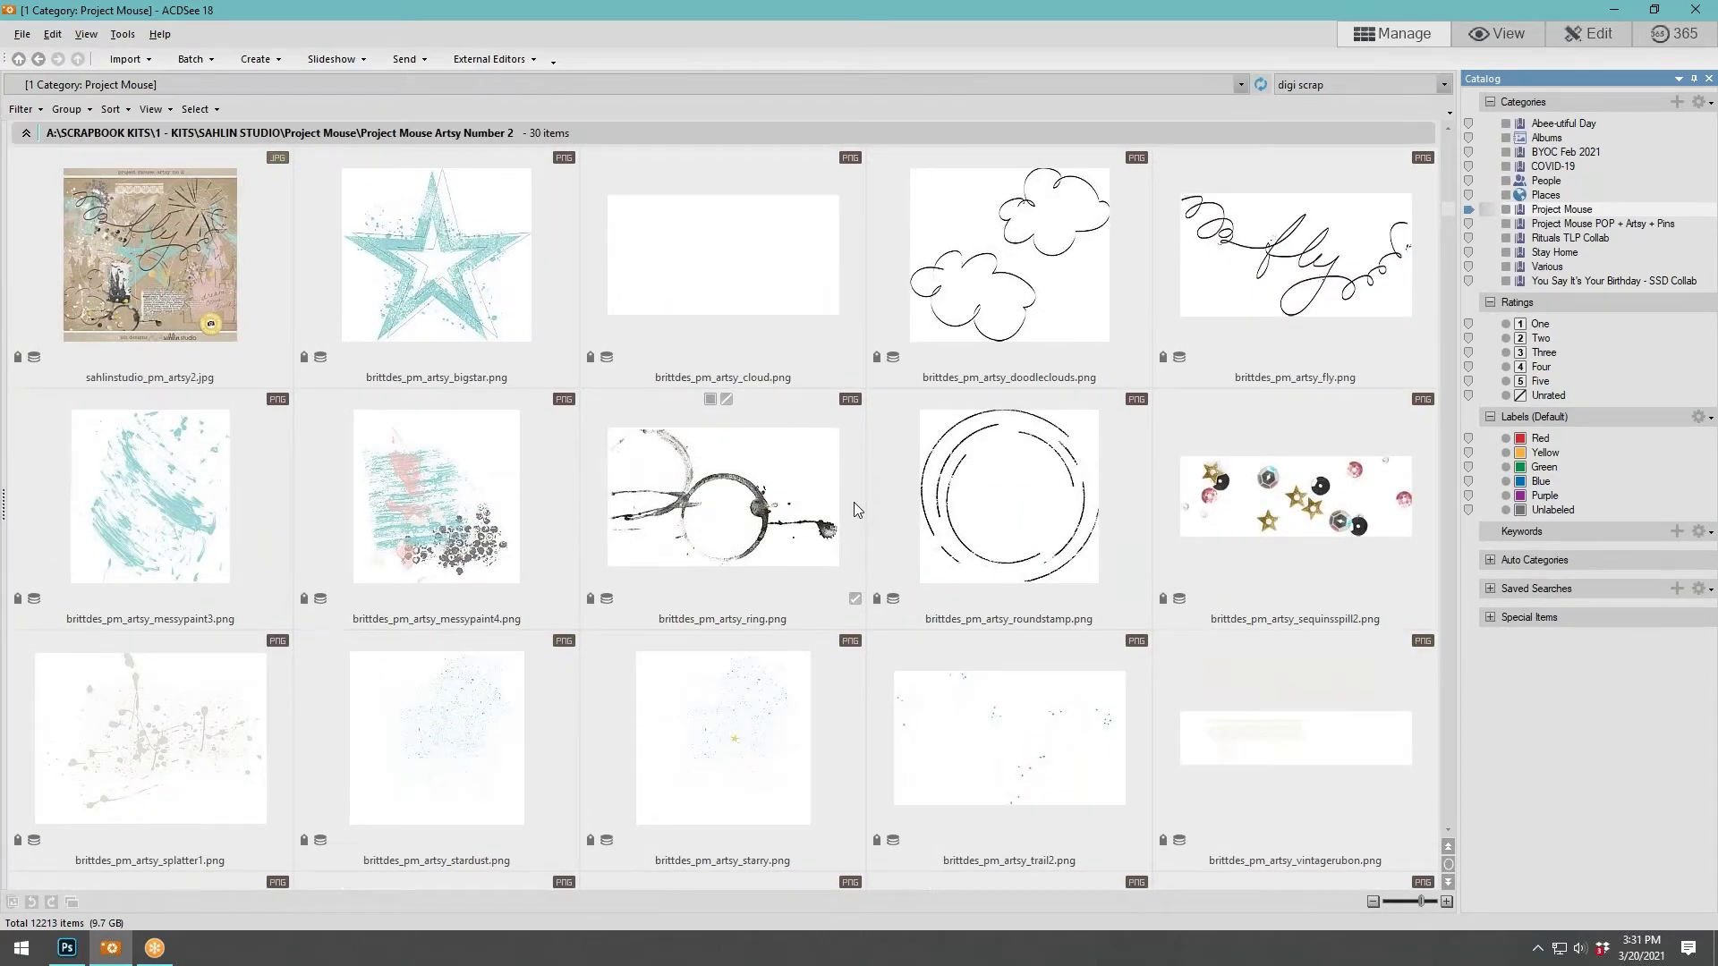
scroll(853, 502, up, 8)
scroll(853, 502, up, 6)
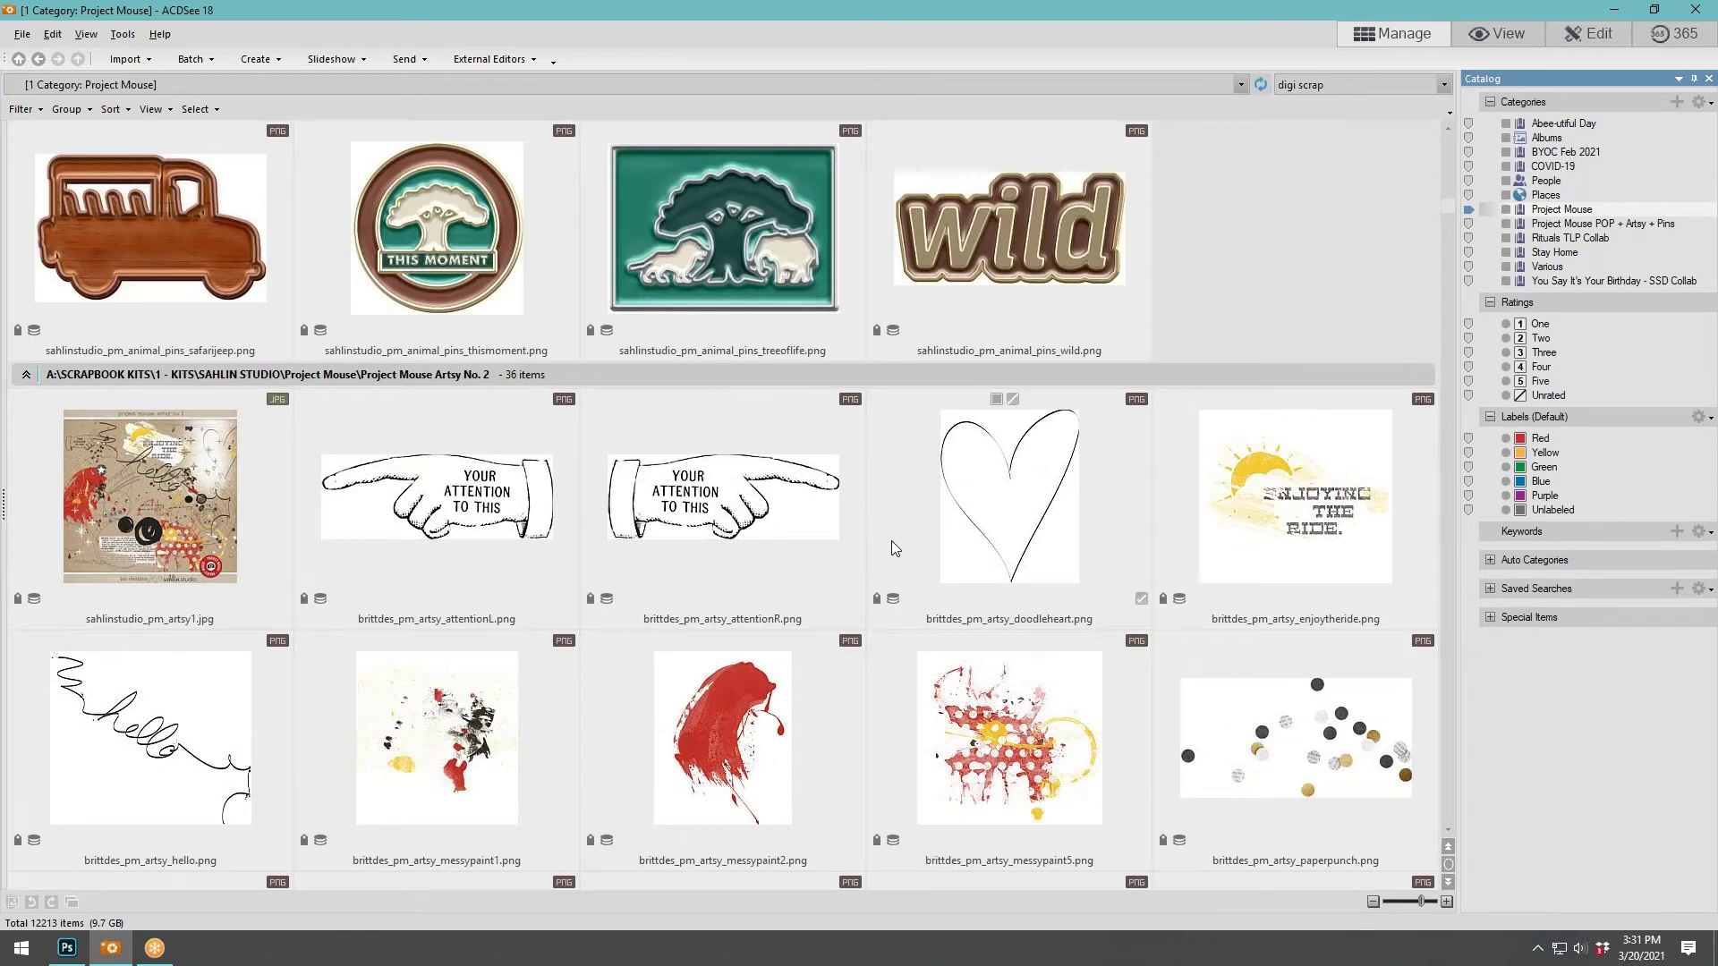
scroll(906, 553, down, 3)
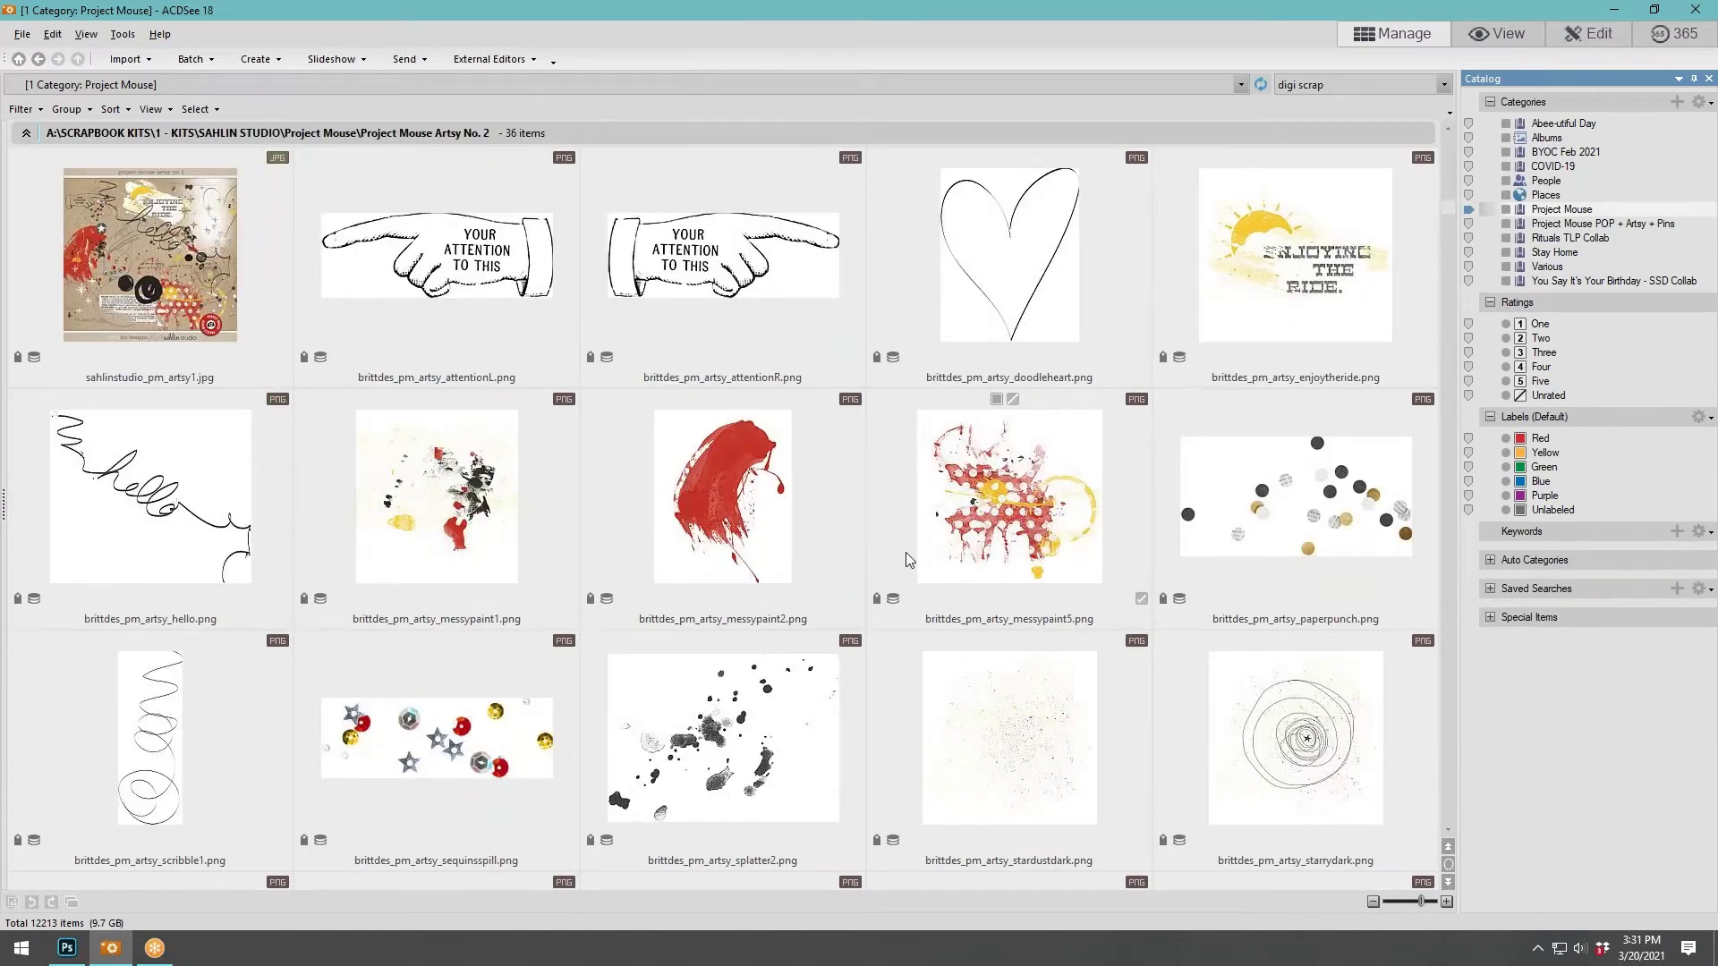
scroll(908, 559, down, 3)
scroll(905, 551, down, 3)
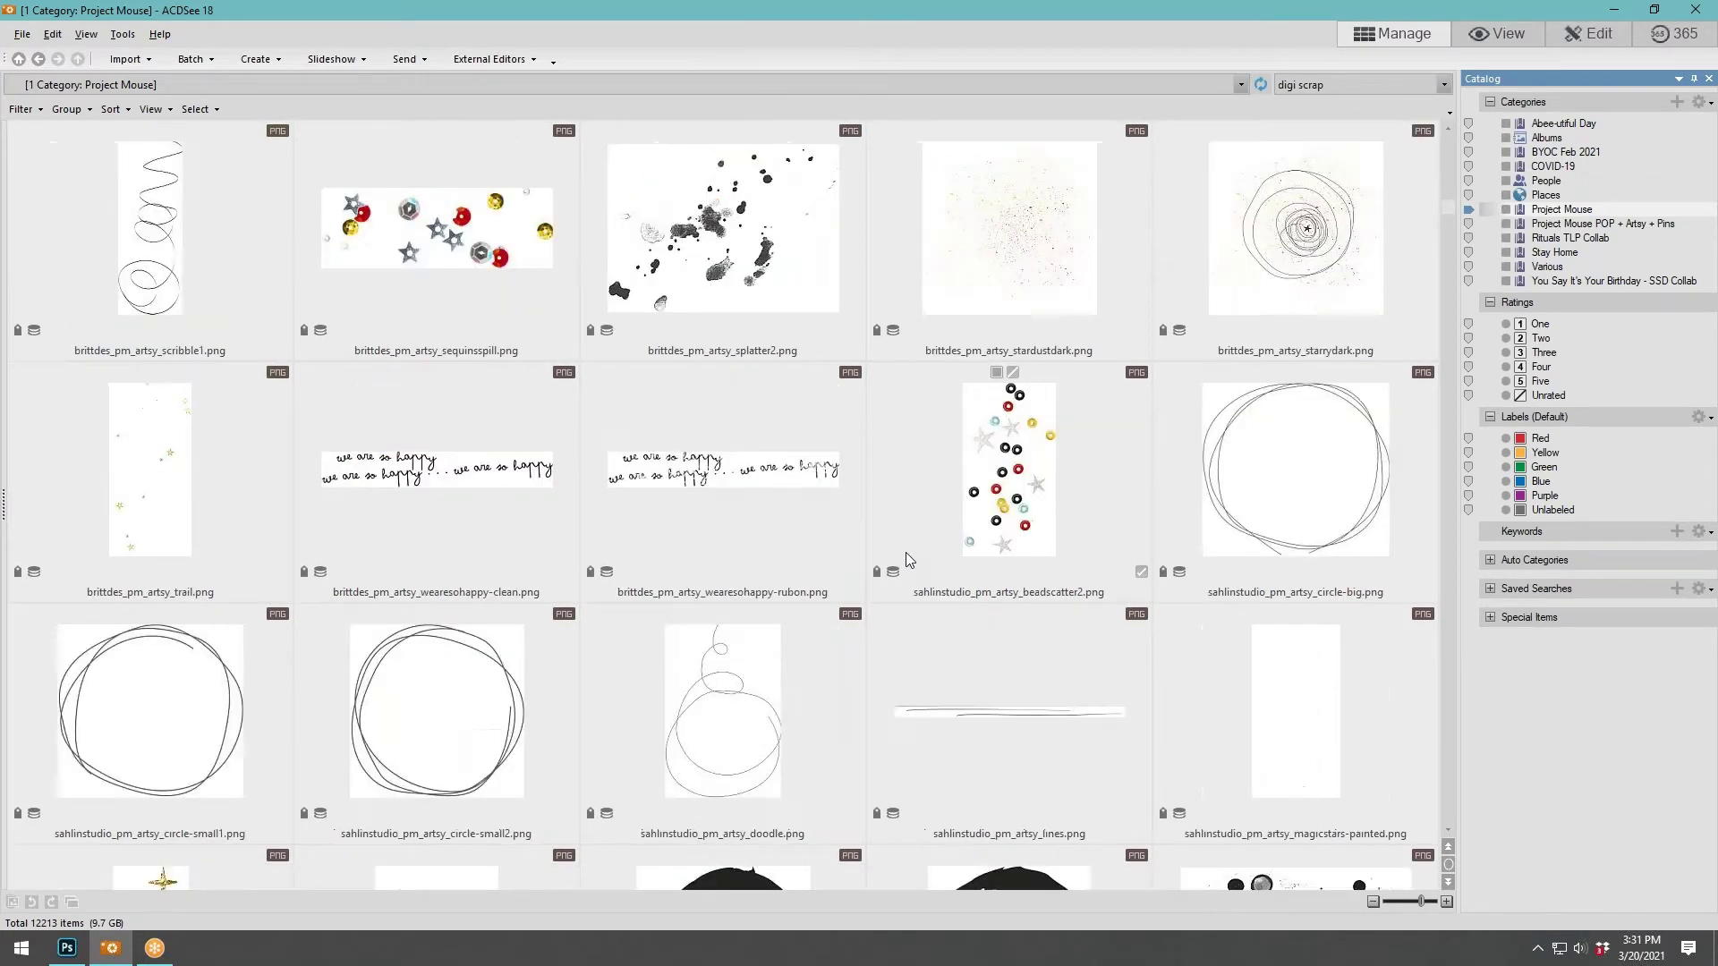
scroll(906, 551, down, 6)
scroll(905, 553, down, 9)
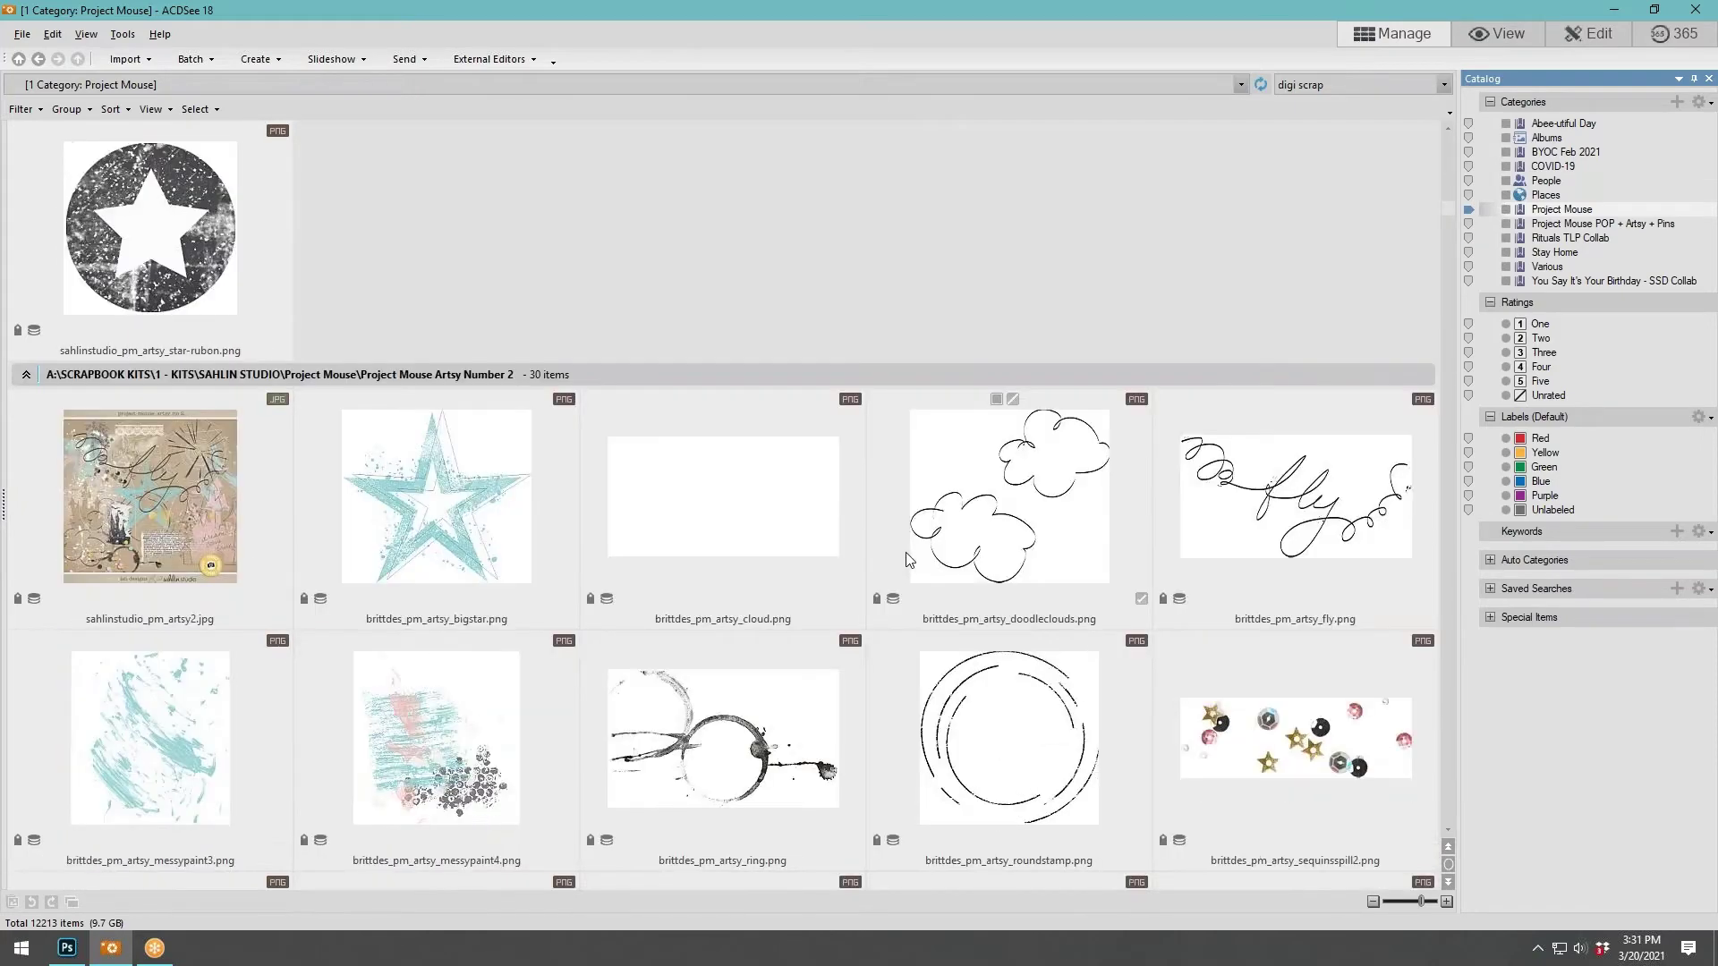
scroll(908, 560, down, 3)
Place brittdes_pm_artsy_bigstar.png from ACDSee into the Photoshop page and scale the star down.
click(454, 290)
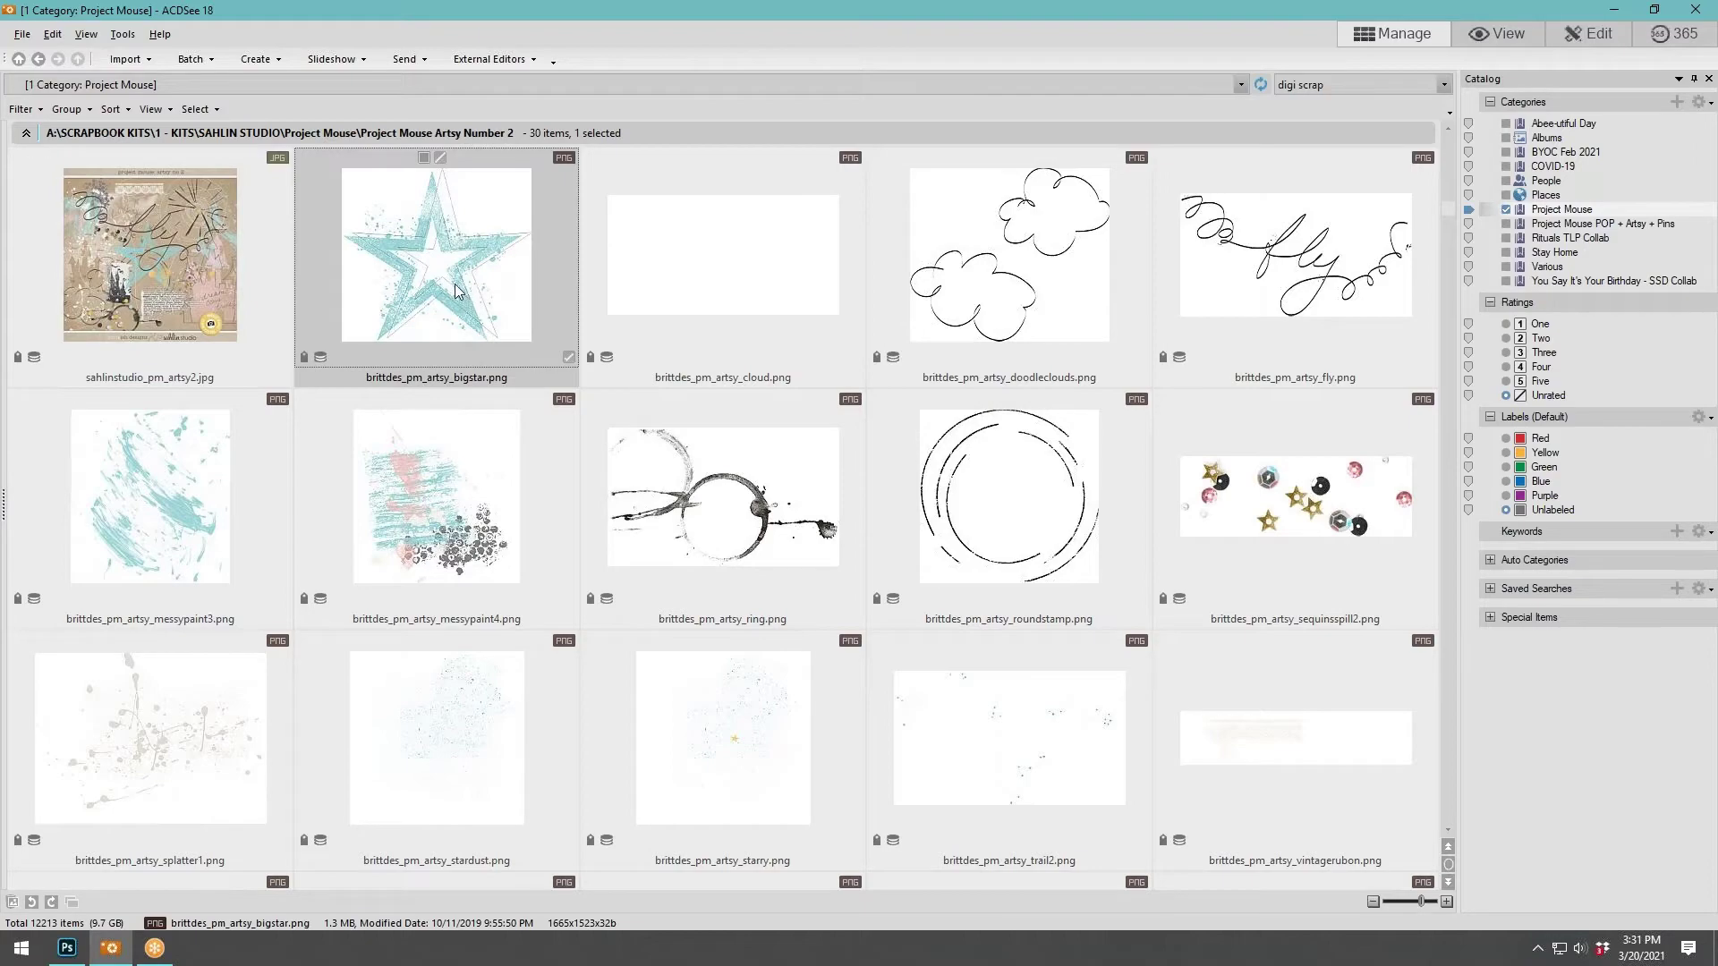
drag(65, 959, 608, 500)
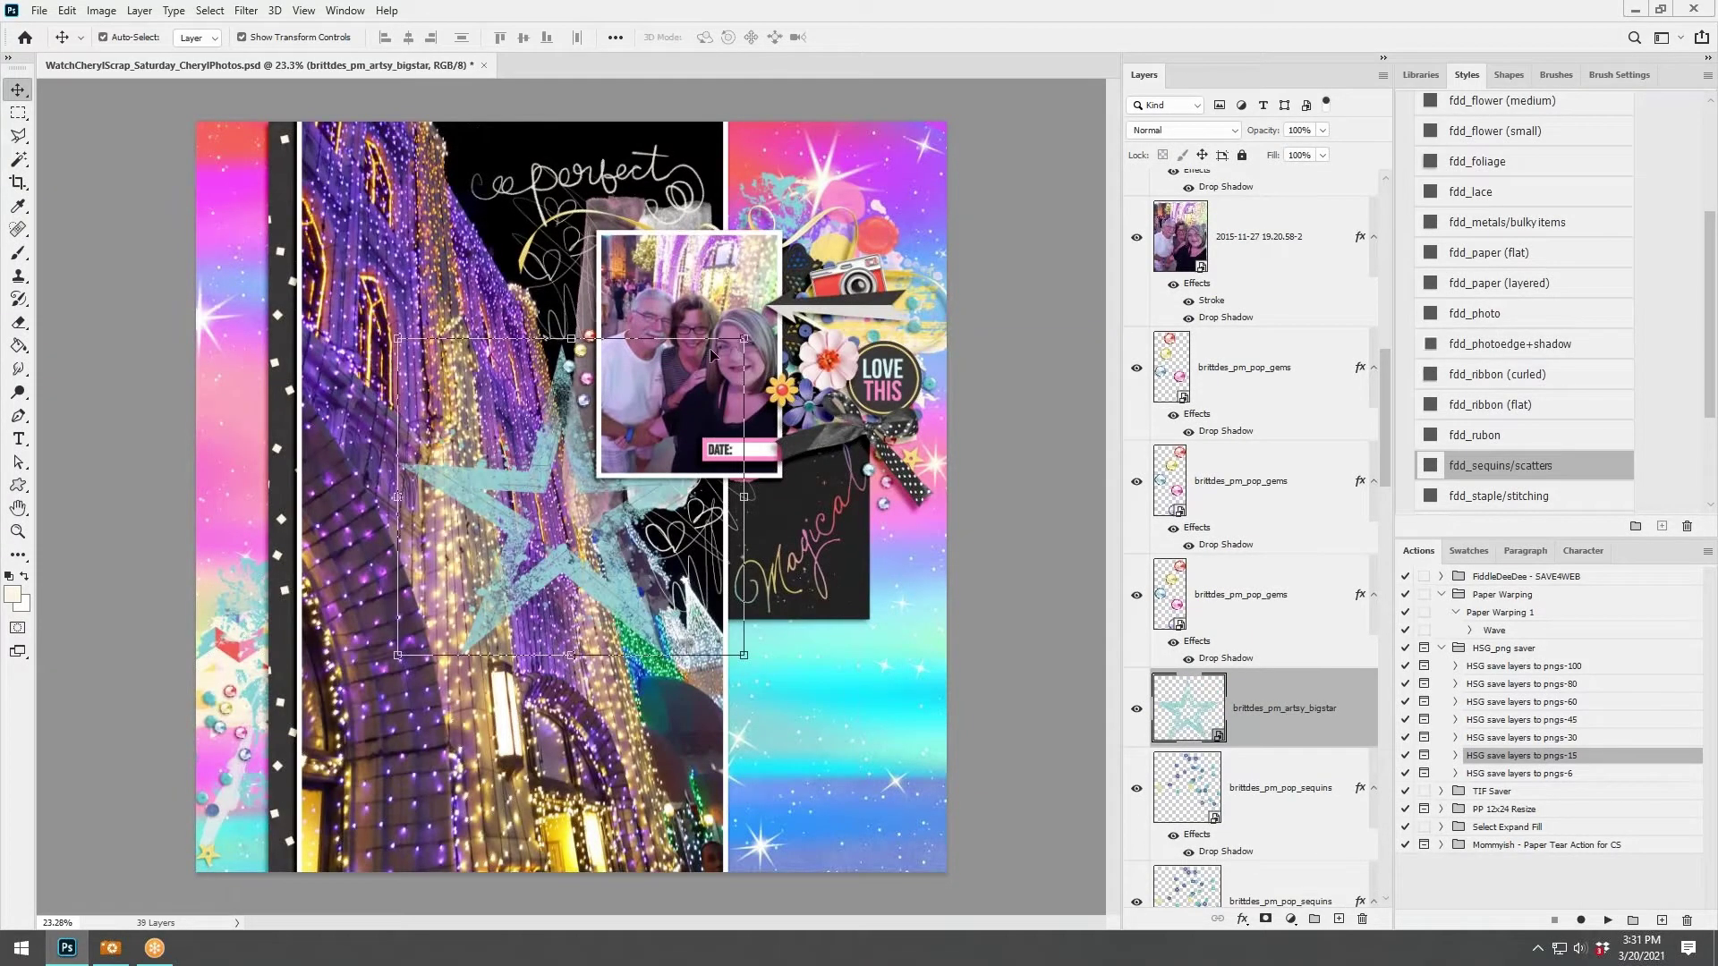
drag(748, 336, 634, 401)
click(867, 39)
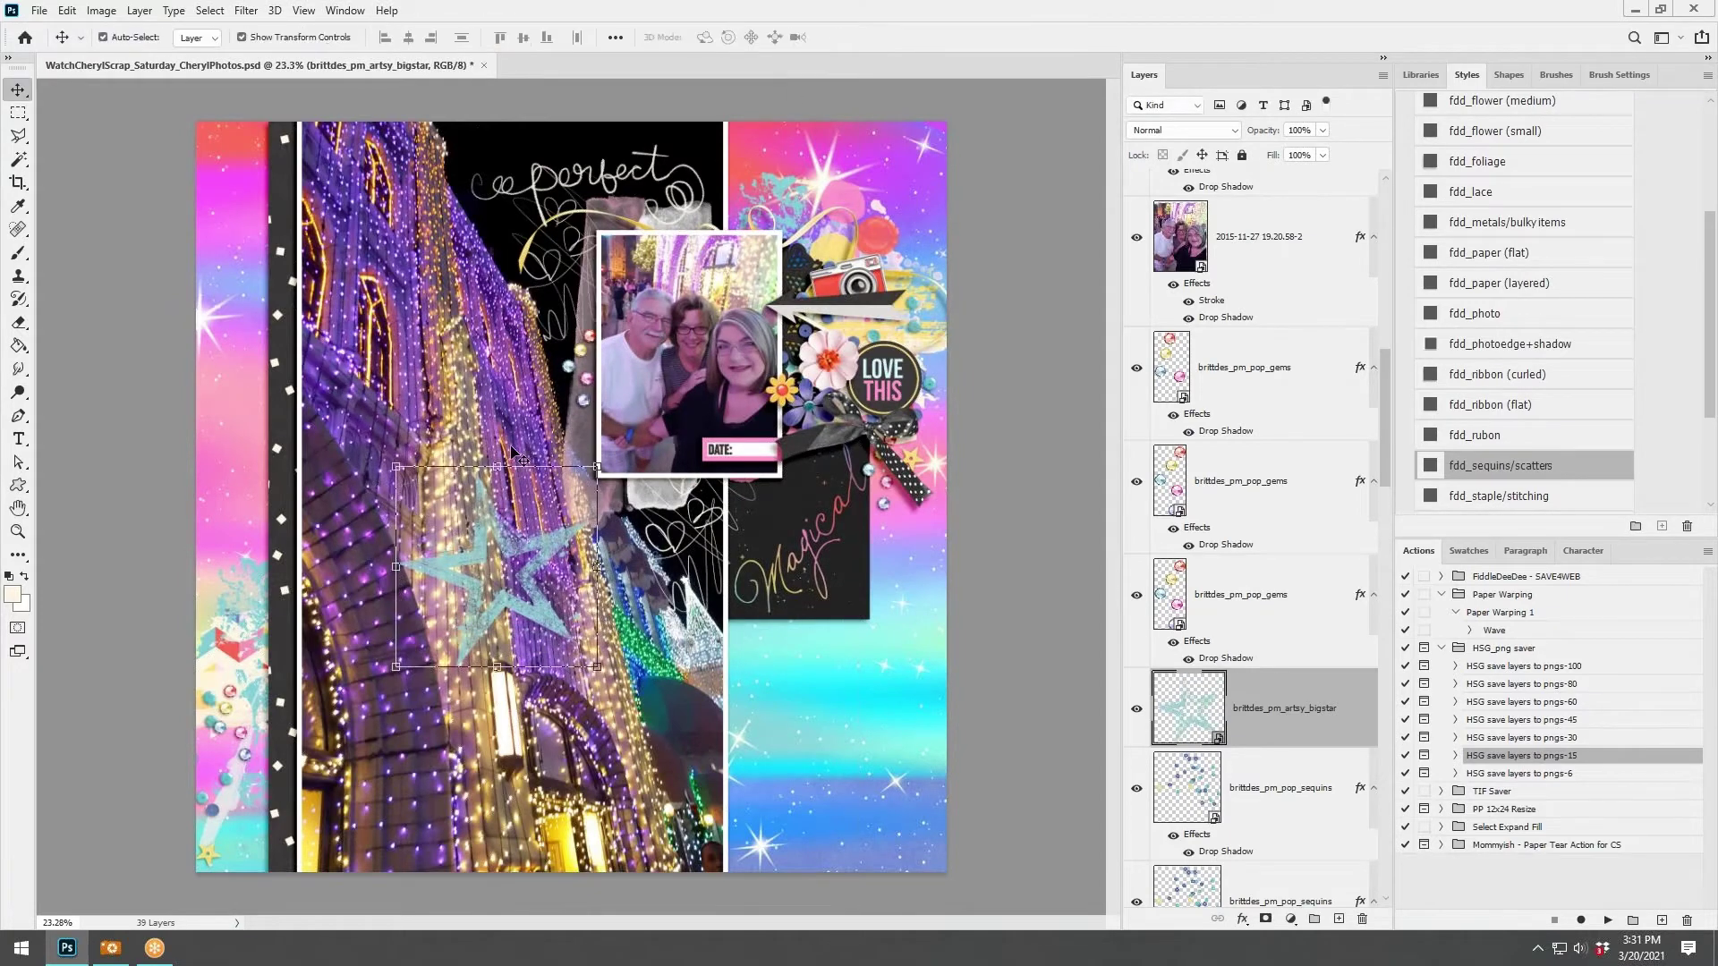
Move the star to the top of the page beside the word "perfect", rotate it -15° and shrink it to about 2.8 in wide.
drag(469, 566, 453, 190)
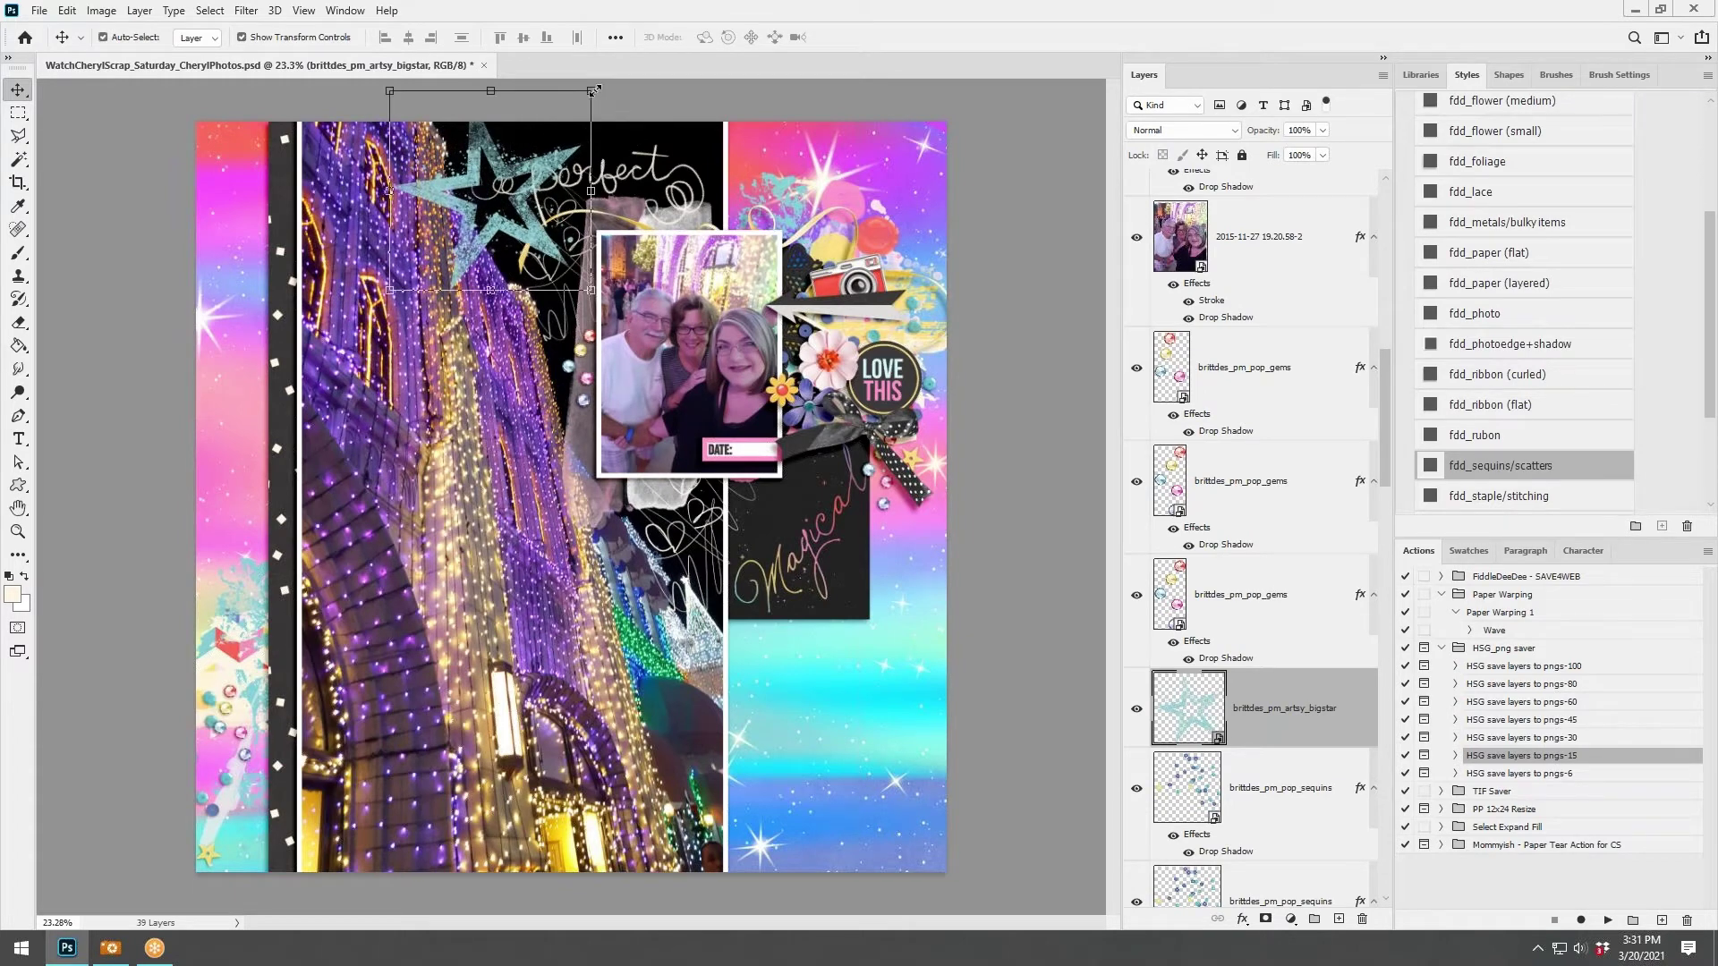
drag(594, 90, 583, 229)
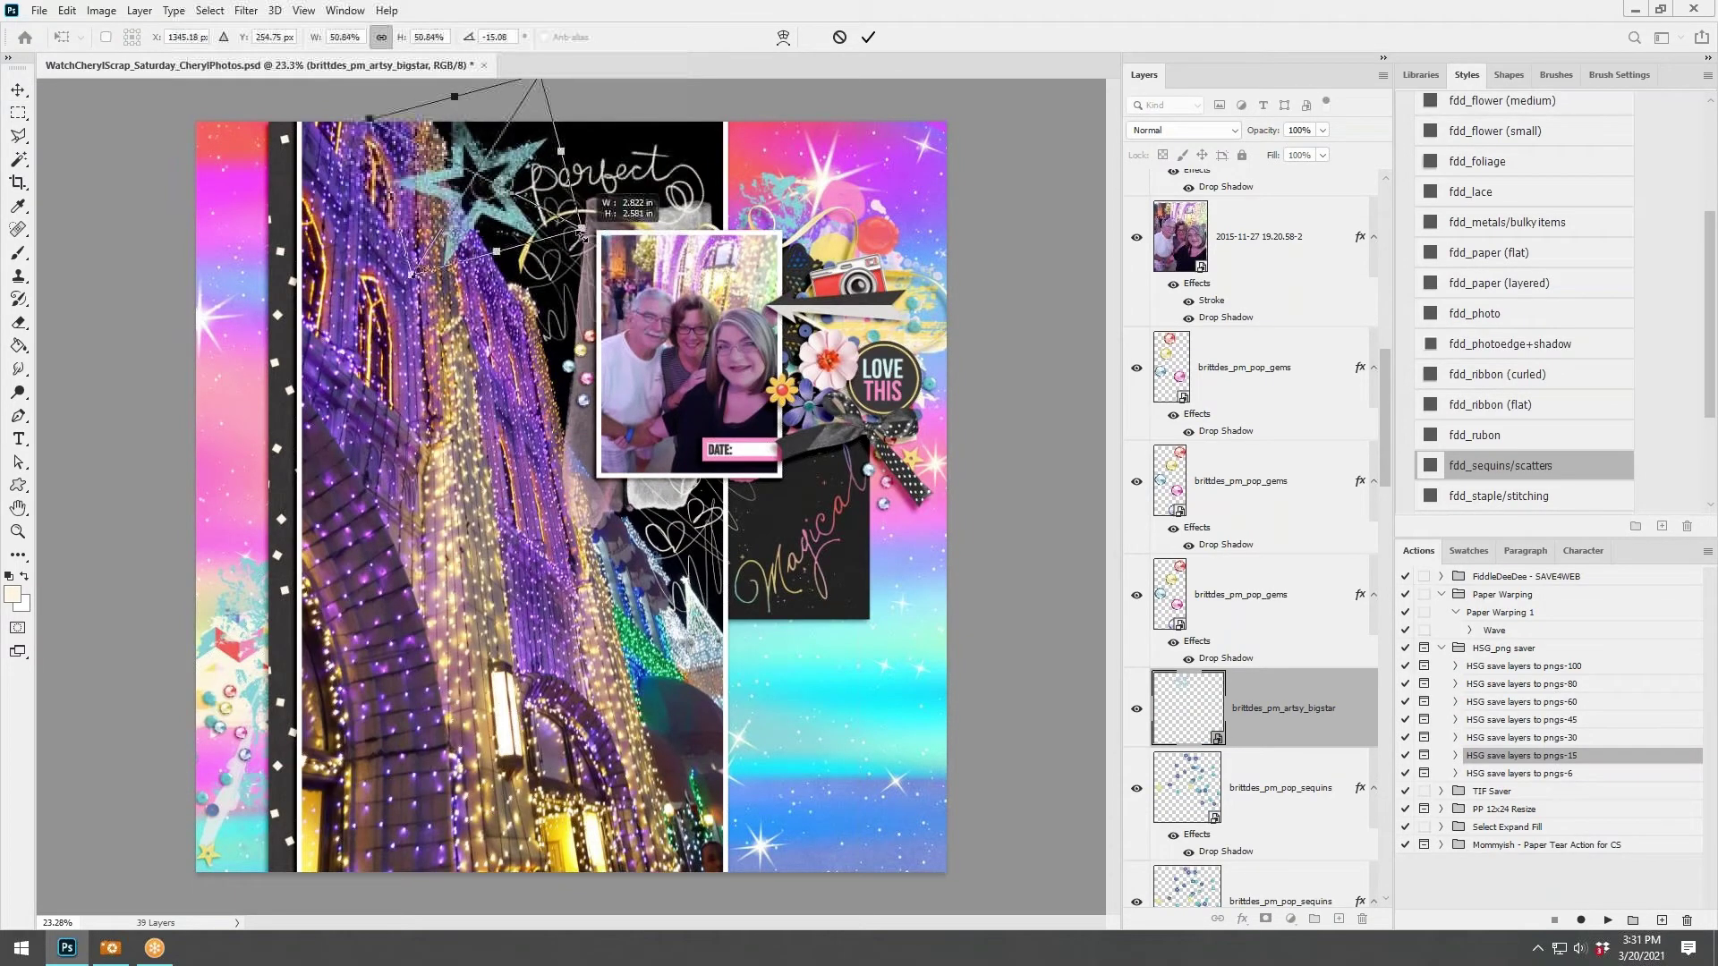
click(868, 38)
Commit the star's transform and move its layer down the stack, between the scribble layer and the large lights photo.
scroll(1322, 468, down, 5)
scroll(1289, 247, down, 10)
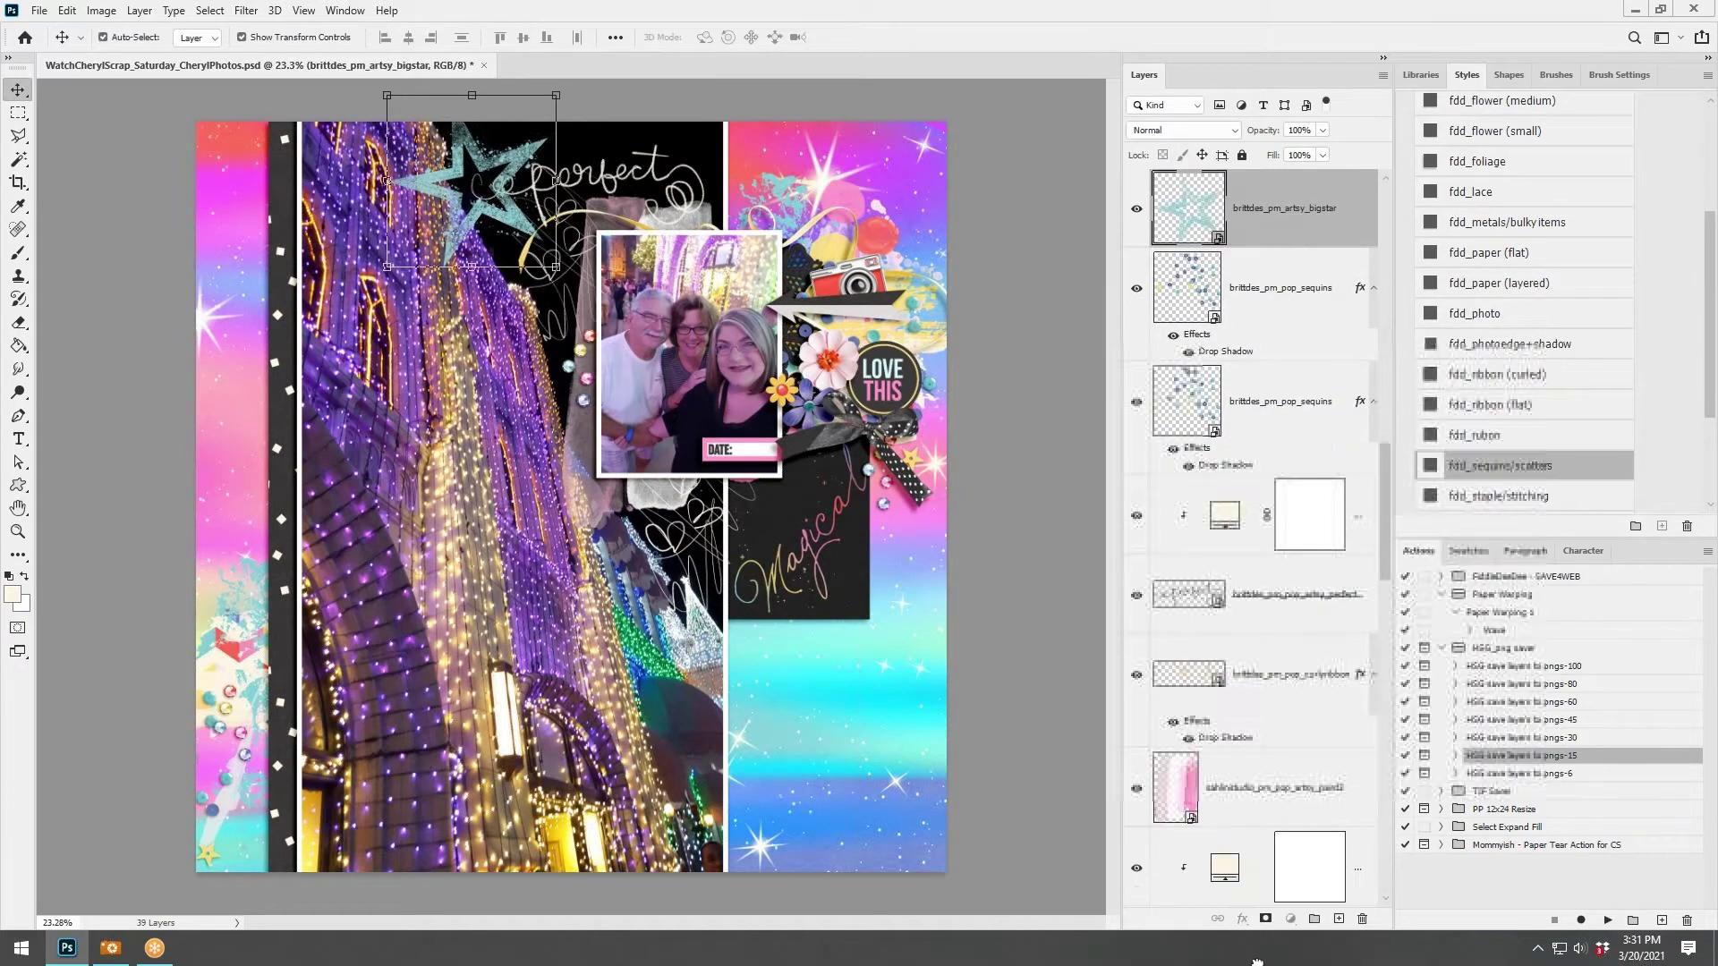
drag(1257, 961, 1288, 333)
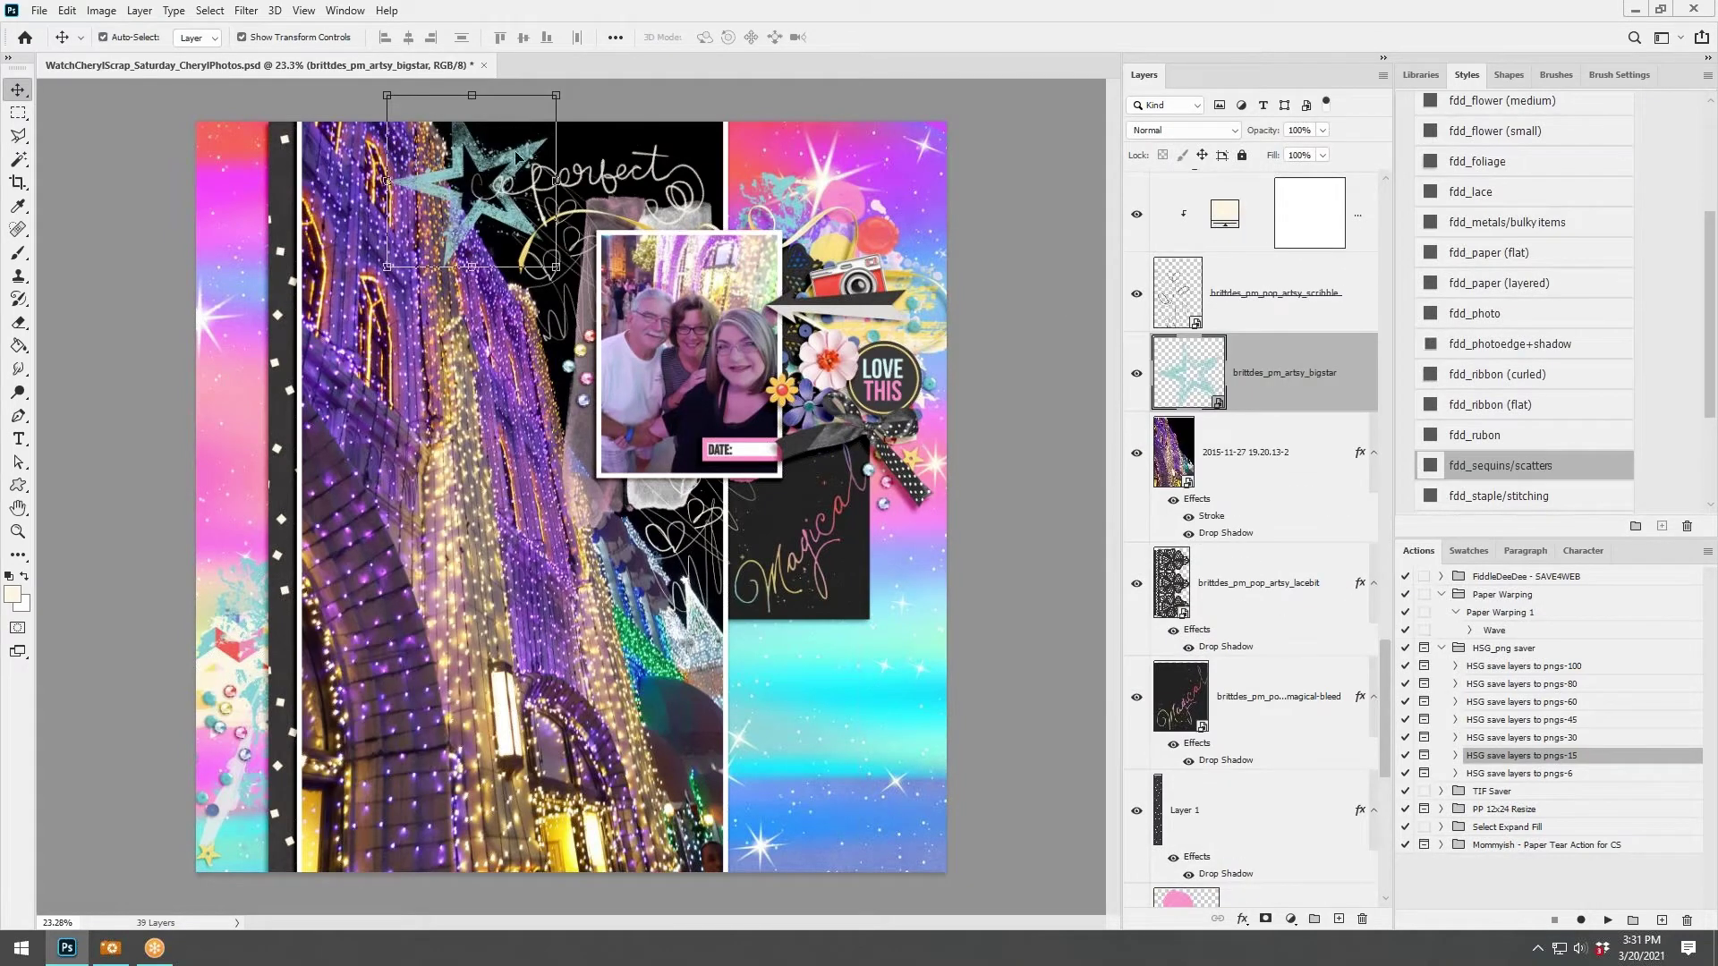
Shrink the star to about 33% and position it at the top of the black area, just before the word "perfect".
drag(528, 166, 563, 179)
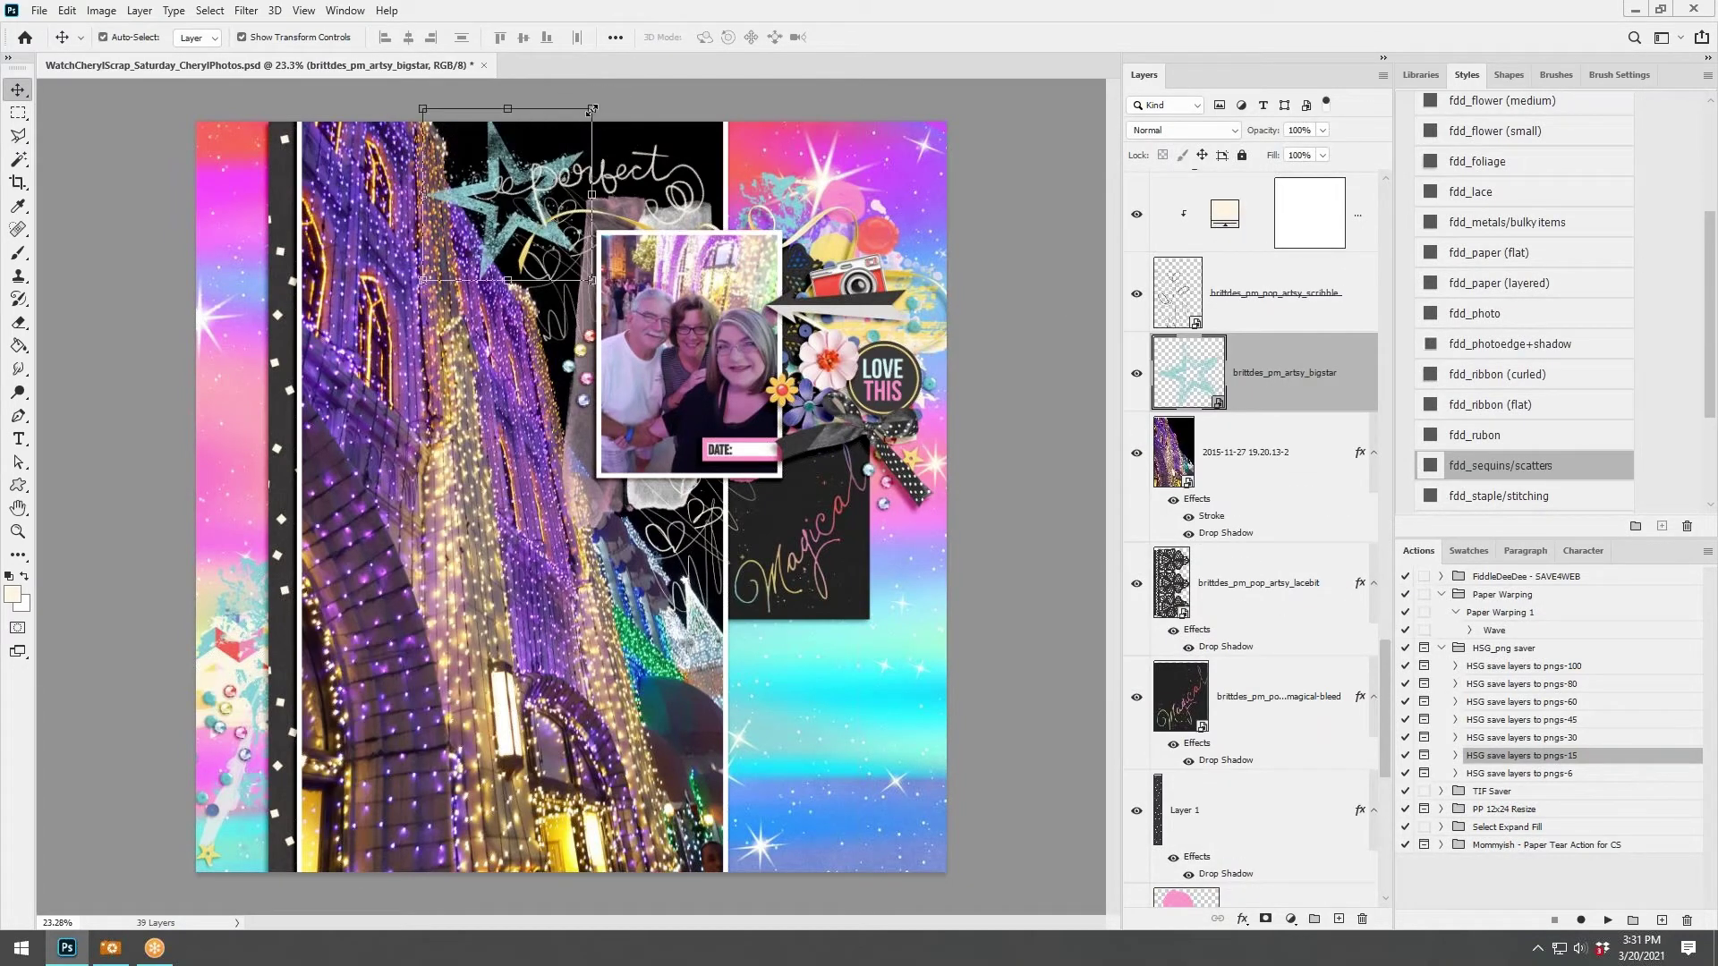
drag(591, 109, 834, 67)
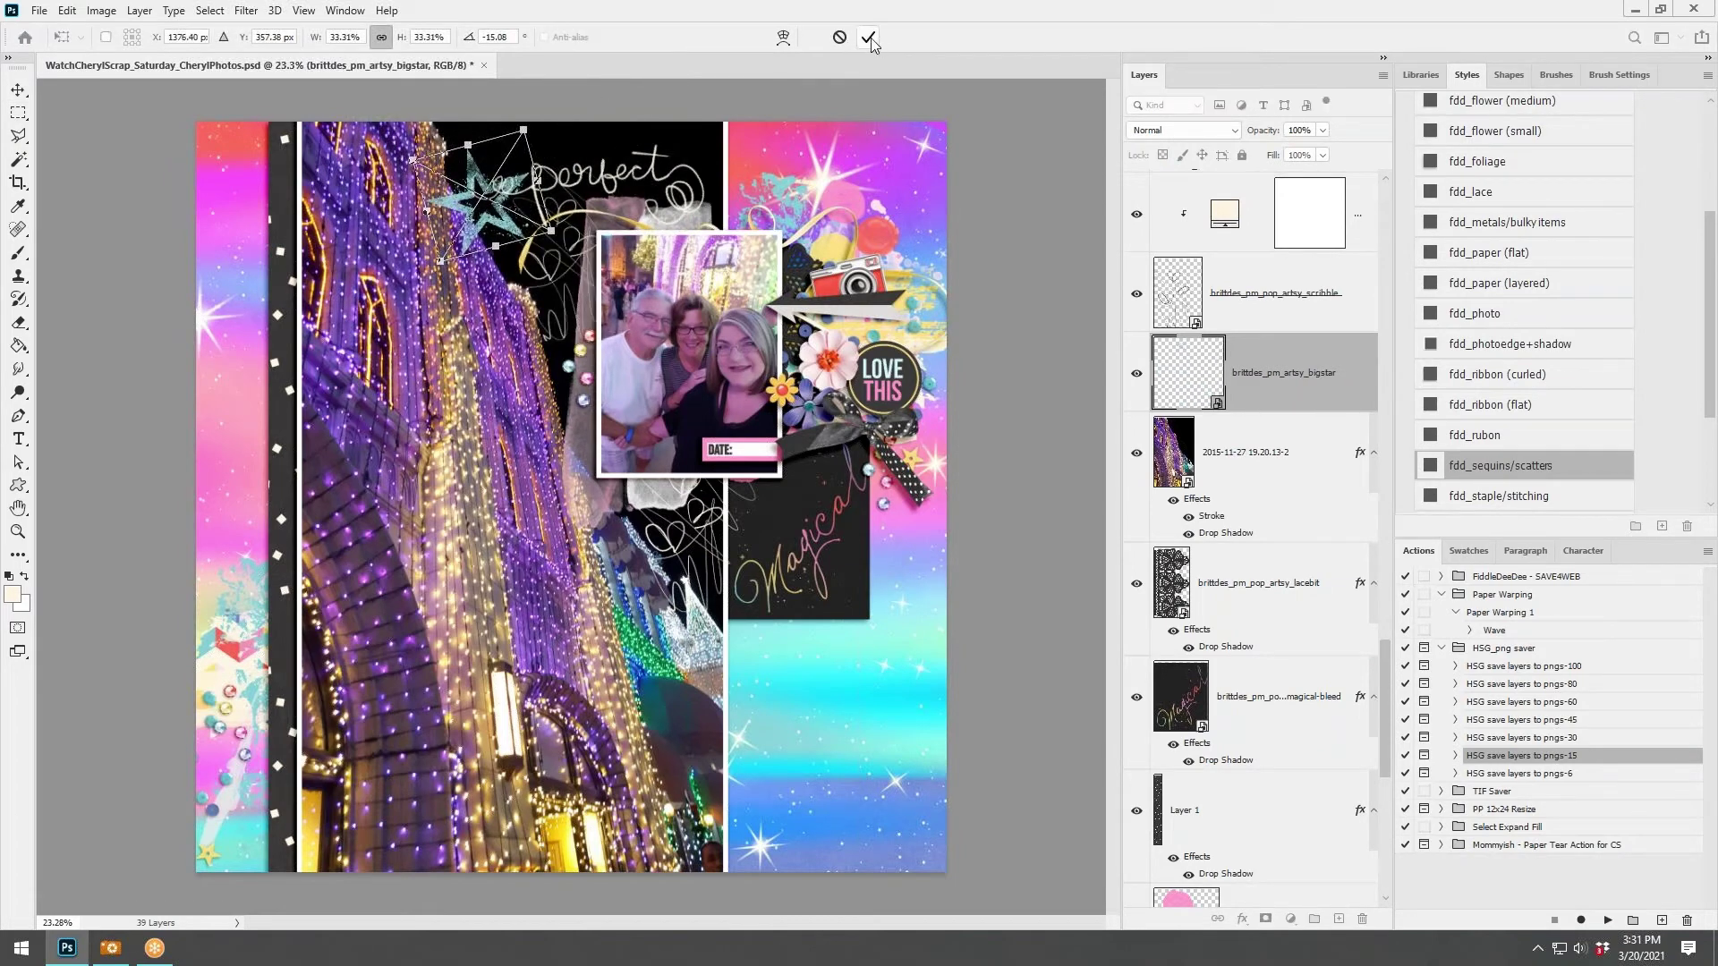
click(868, 39)
drag(499, 208, 521, 176)
click(1041, 209)
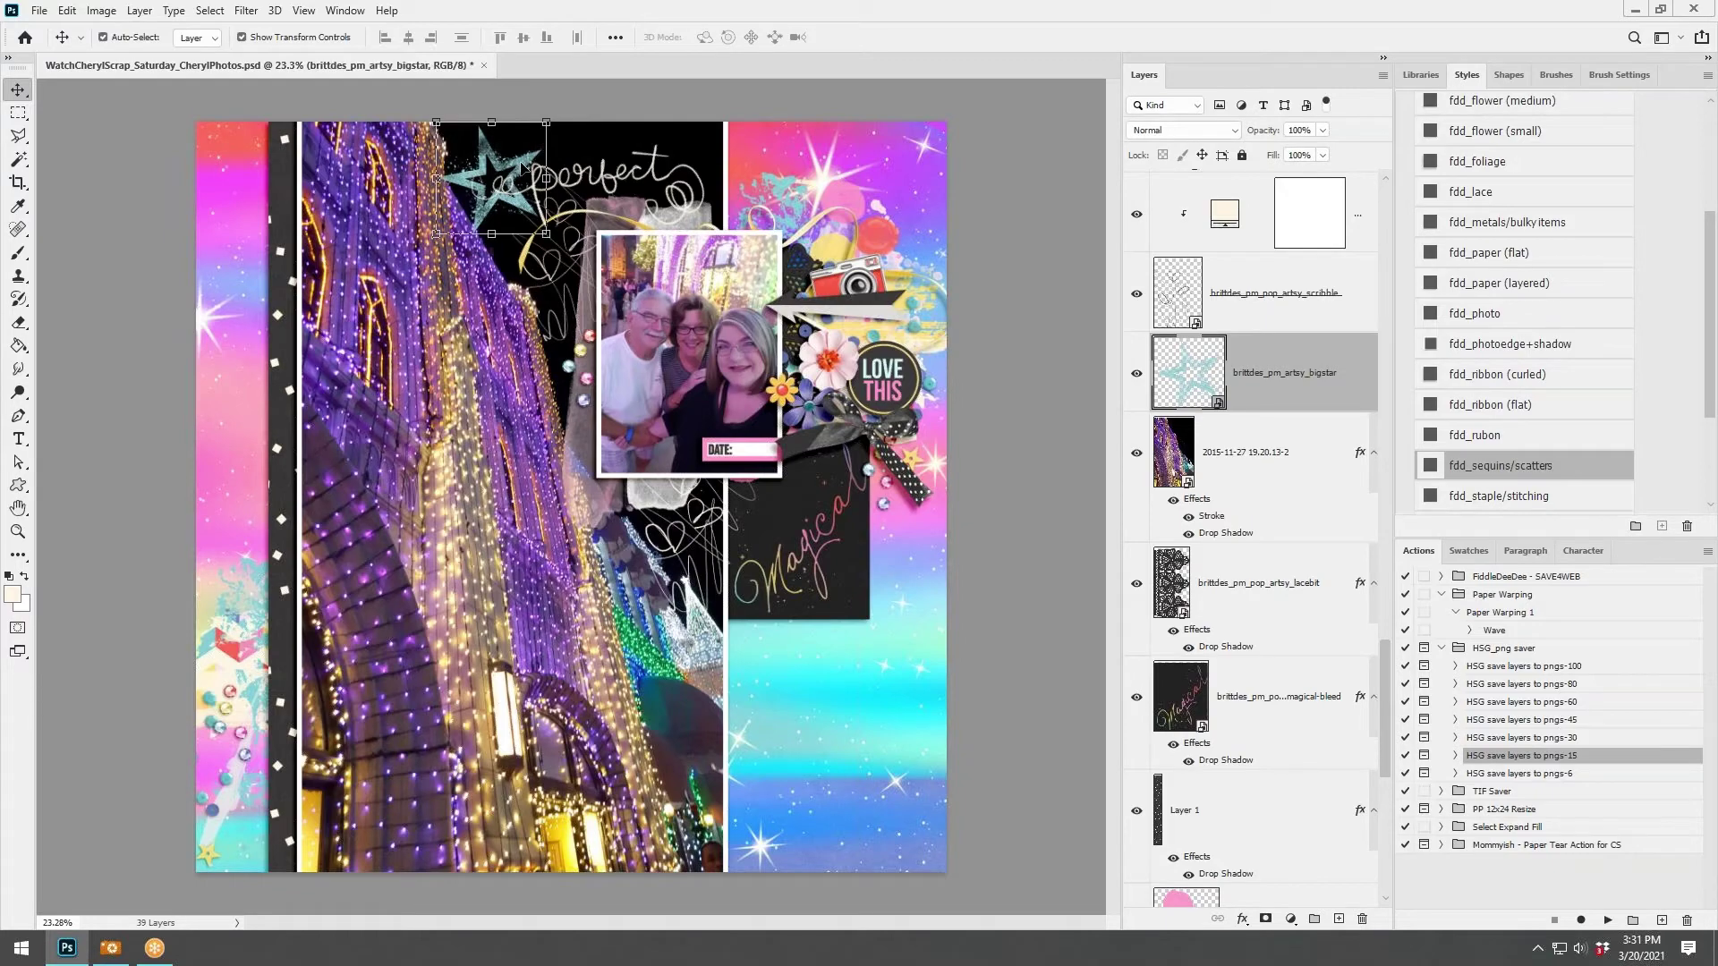
Switch to ACDSee and look through the remaining Artsy elements and the Project Mouse At Night kit for another accent.
click(110, 948)
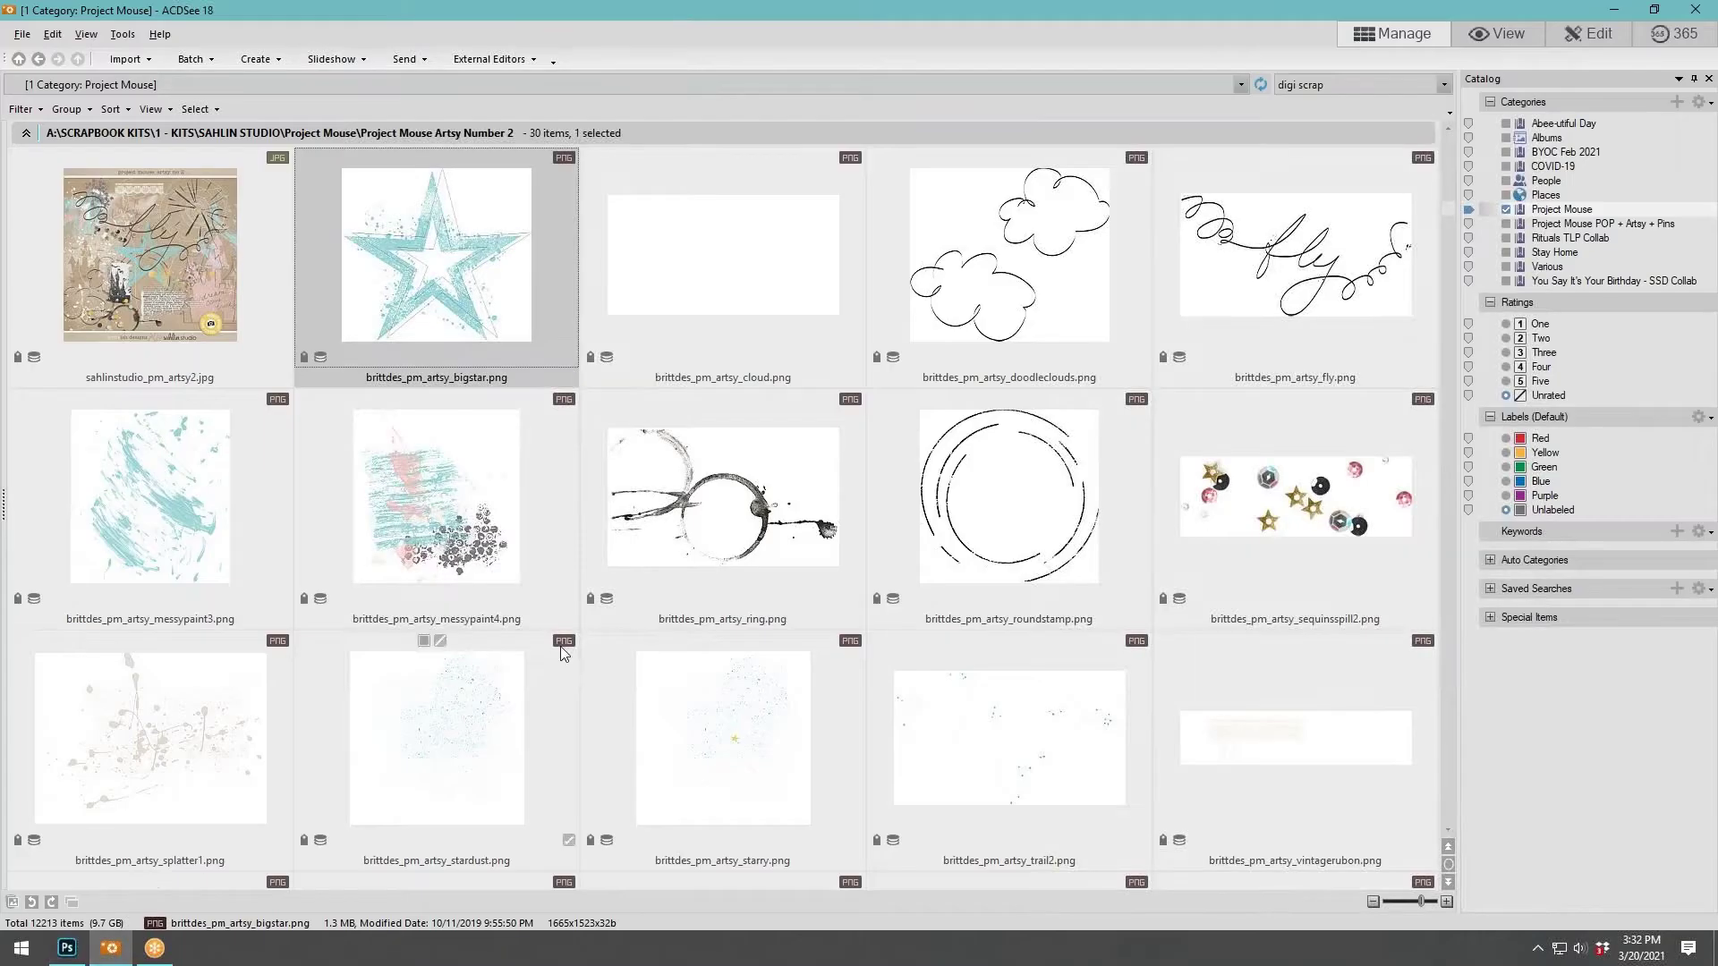
scroll(877, 509, down, 10)
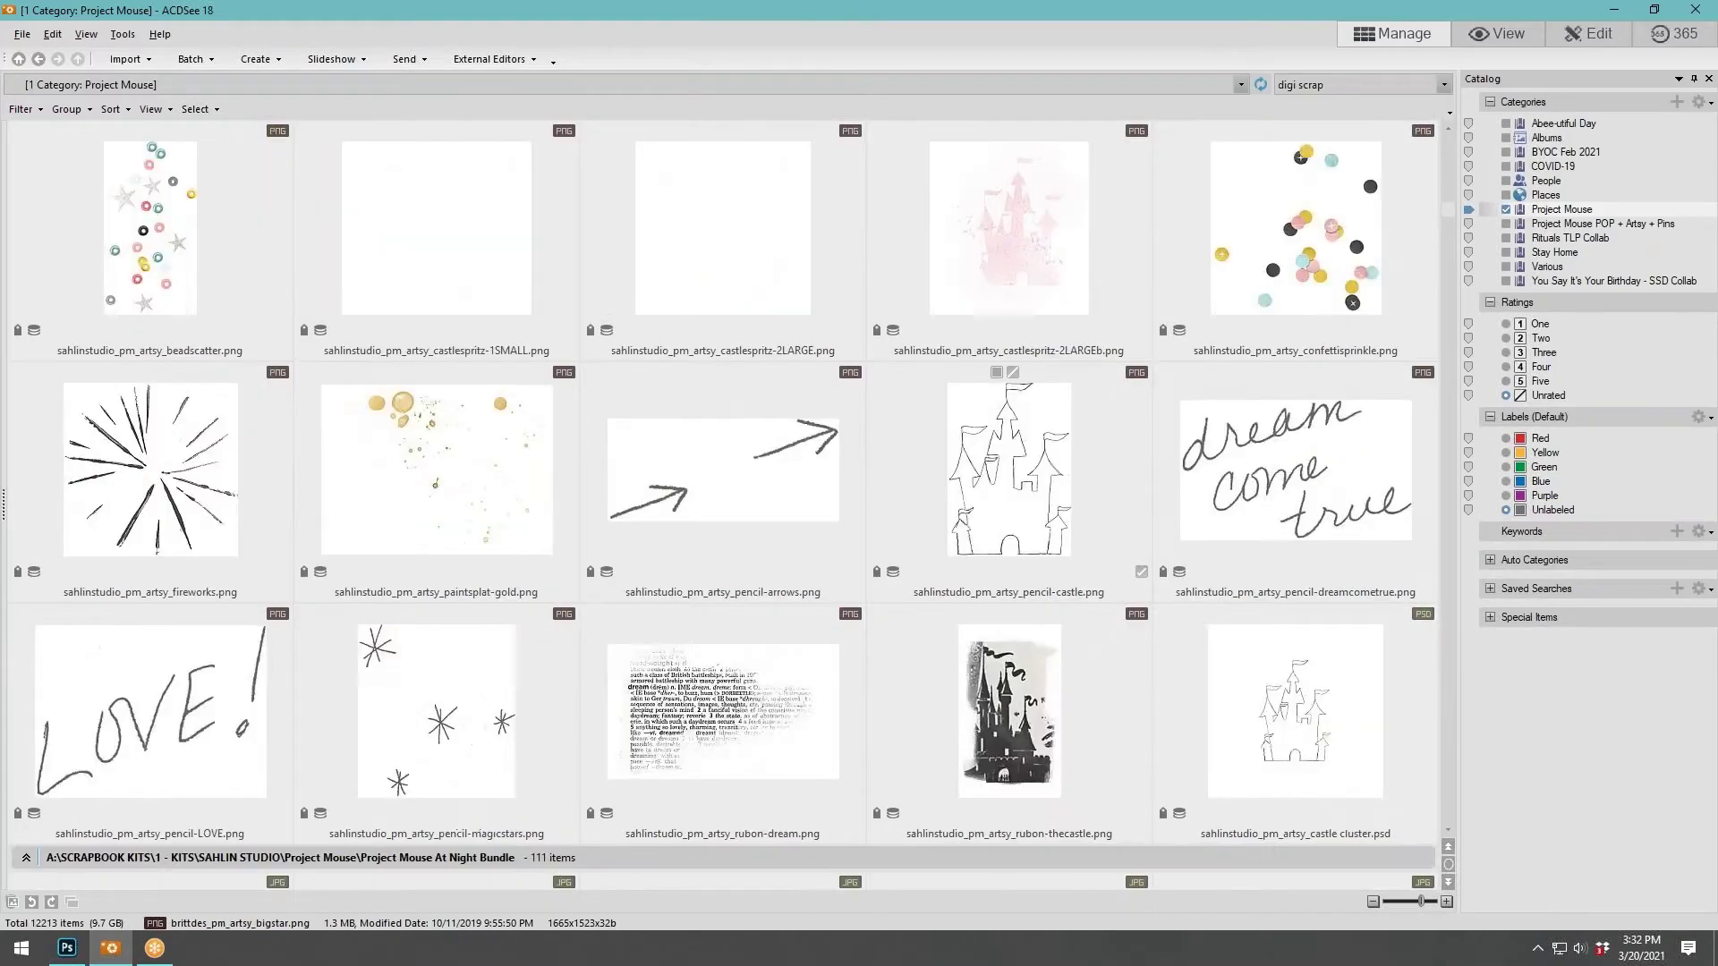
scroll(722, 508, down, 15)
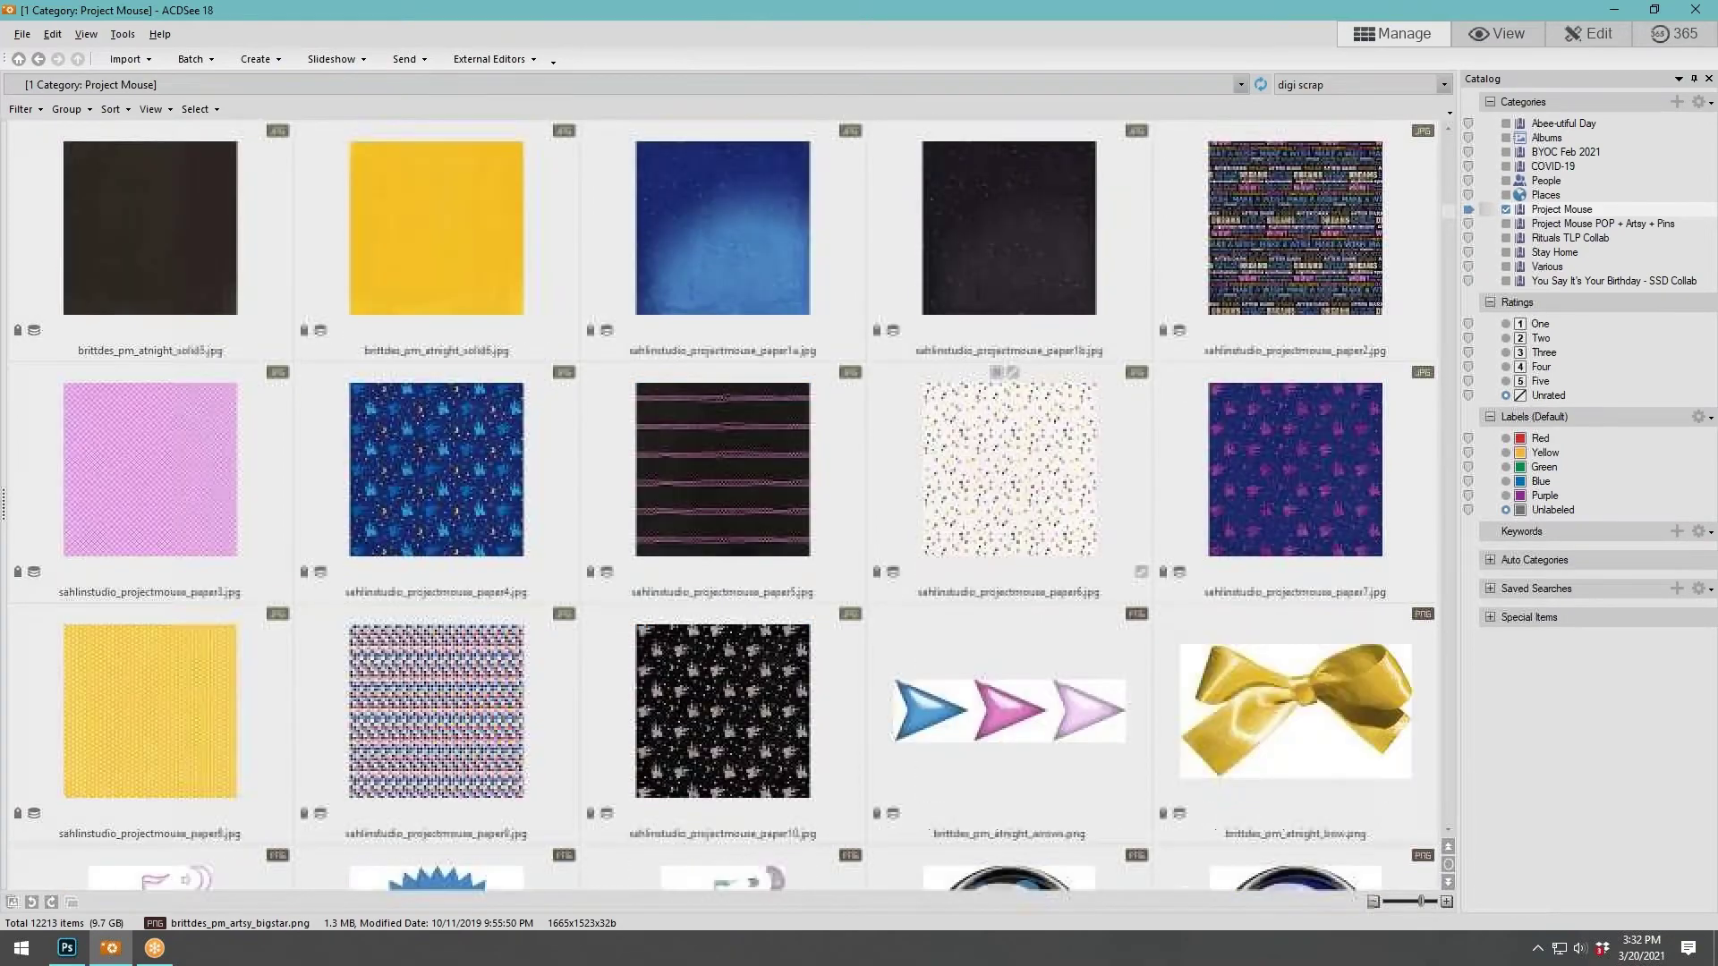
scroll(722, 507, down, 10)
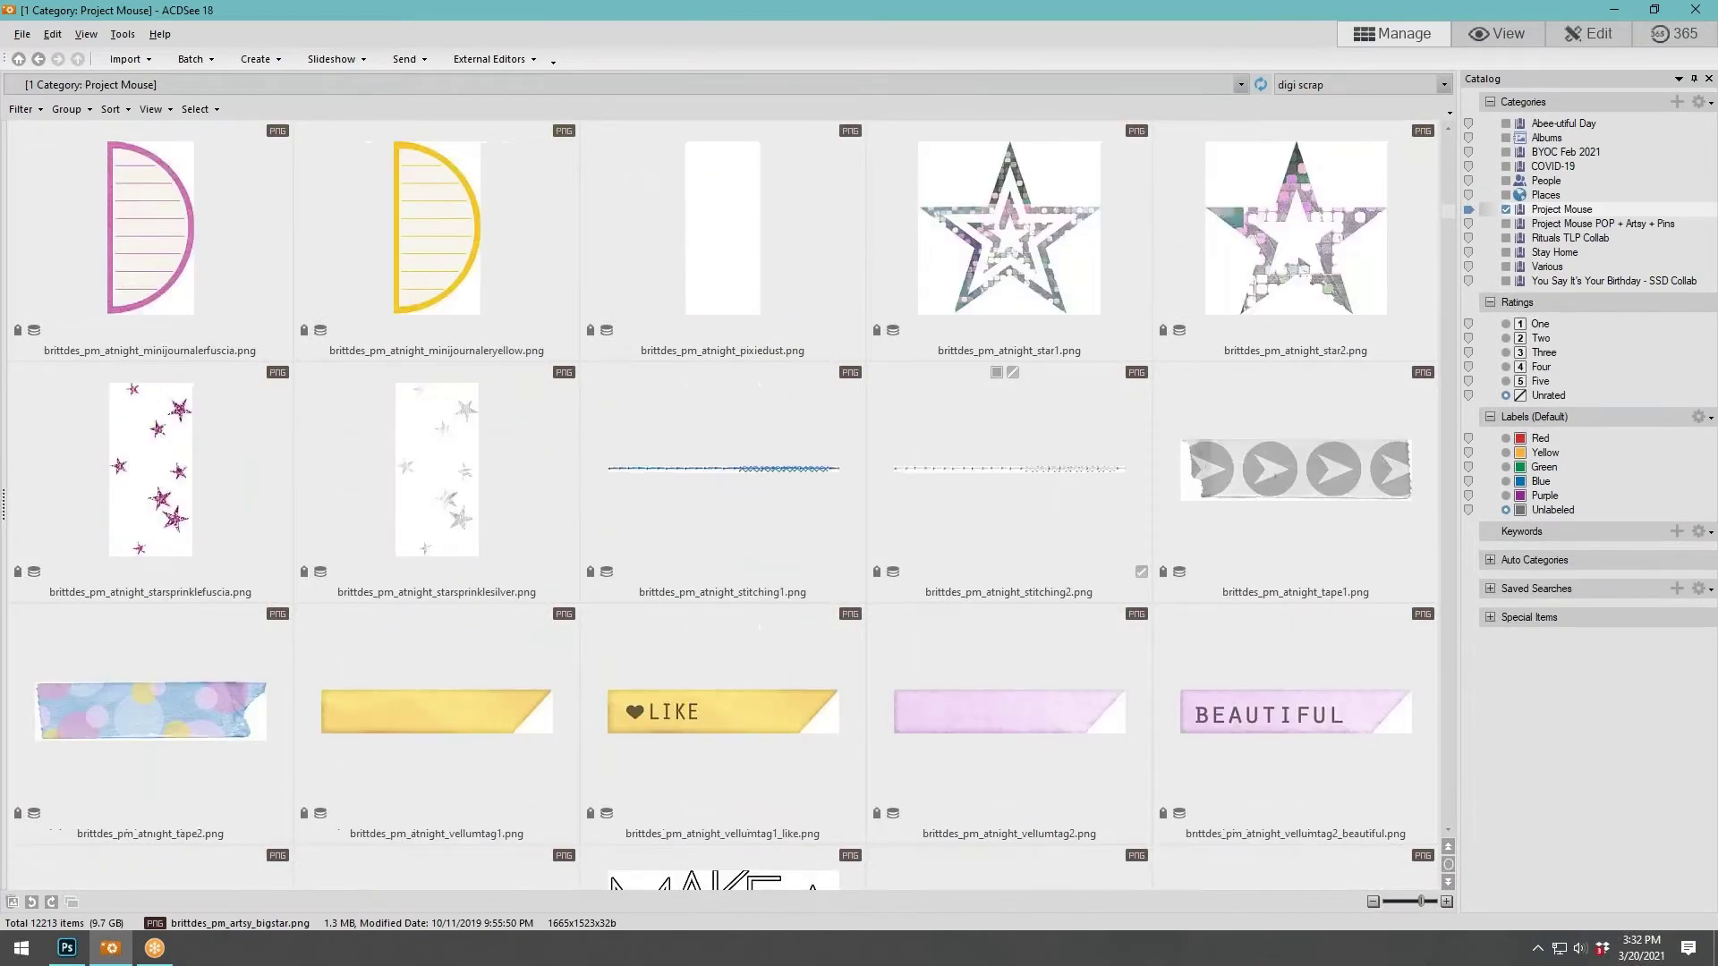
scroll(722, 507, down, 15)
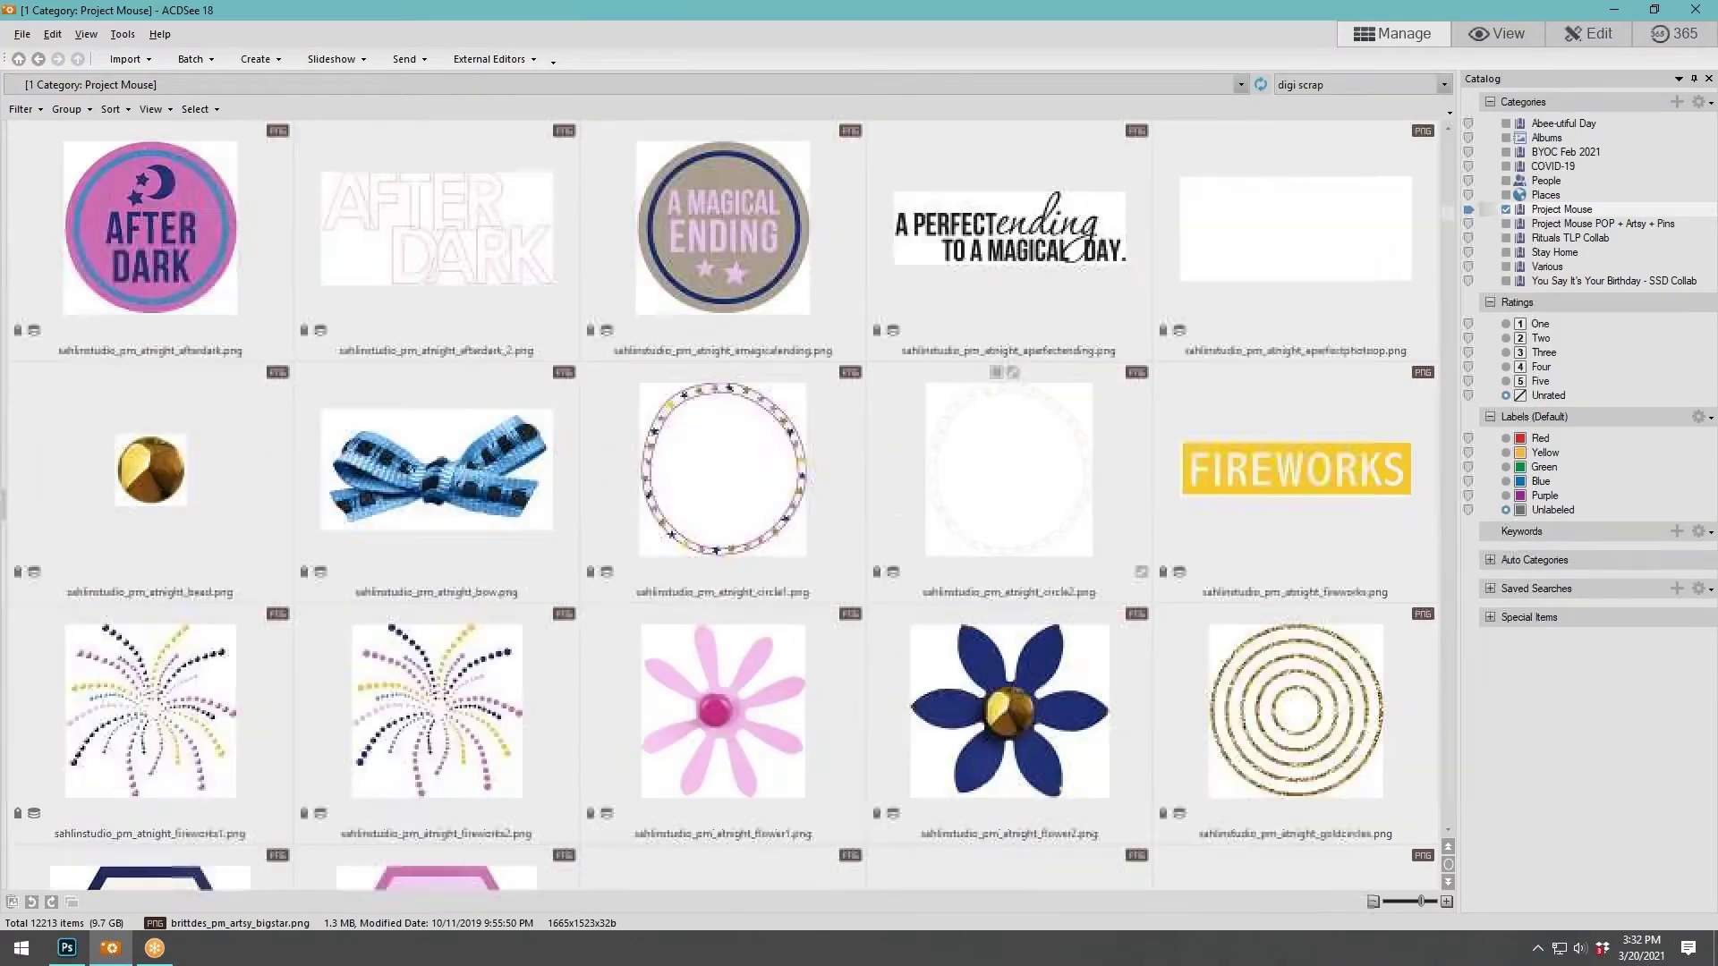
scroll(722, 507, down, 10)
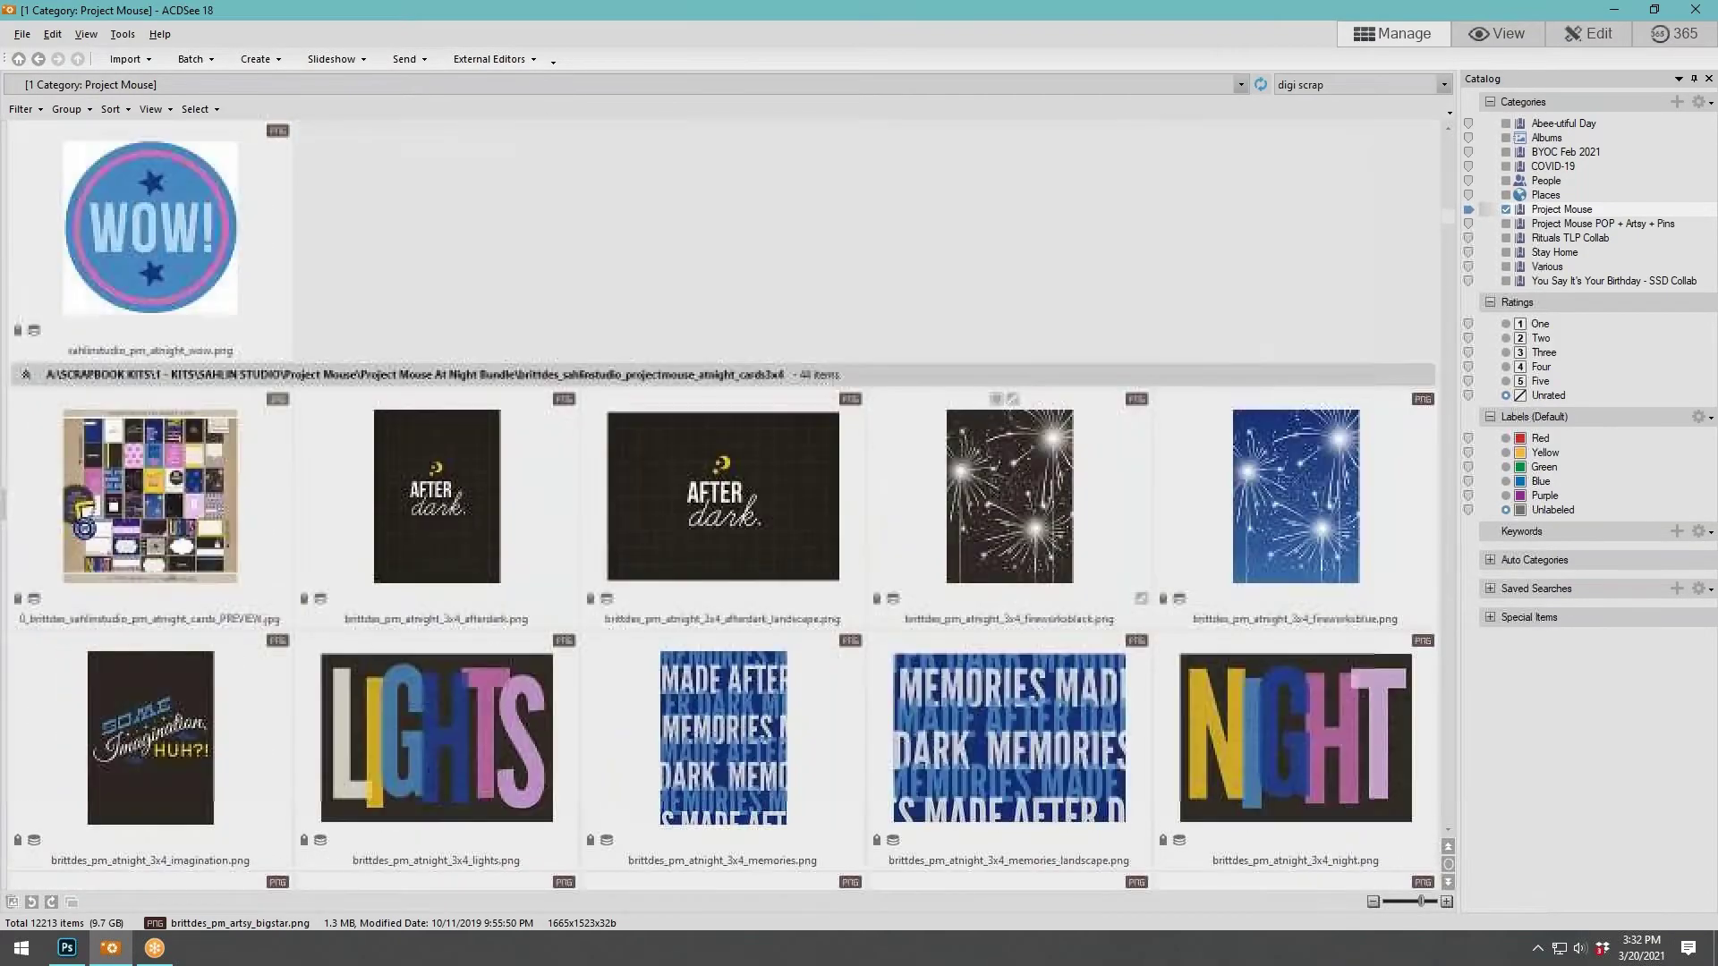
scroll(722, 507, down, 8)
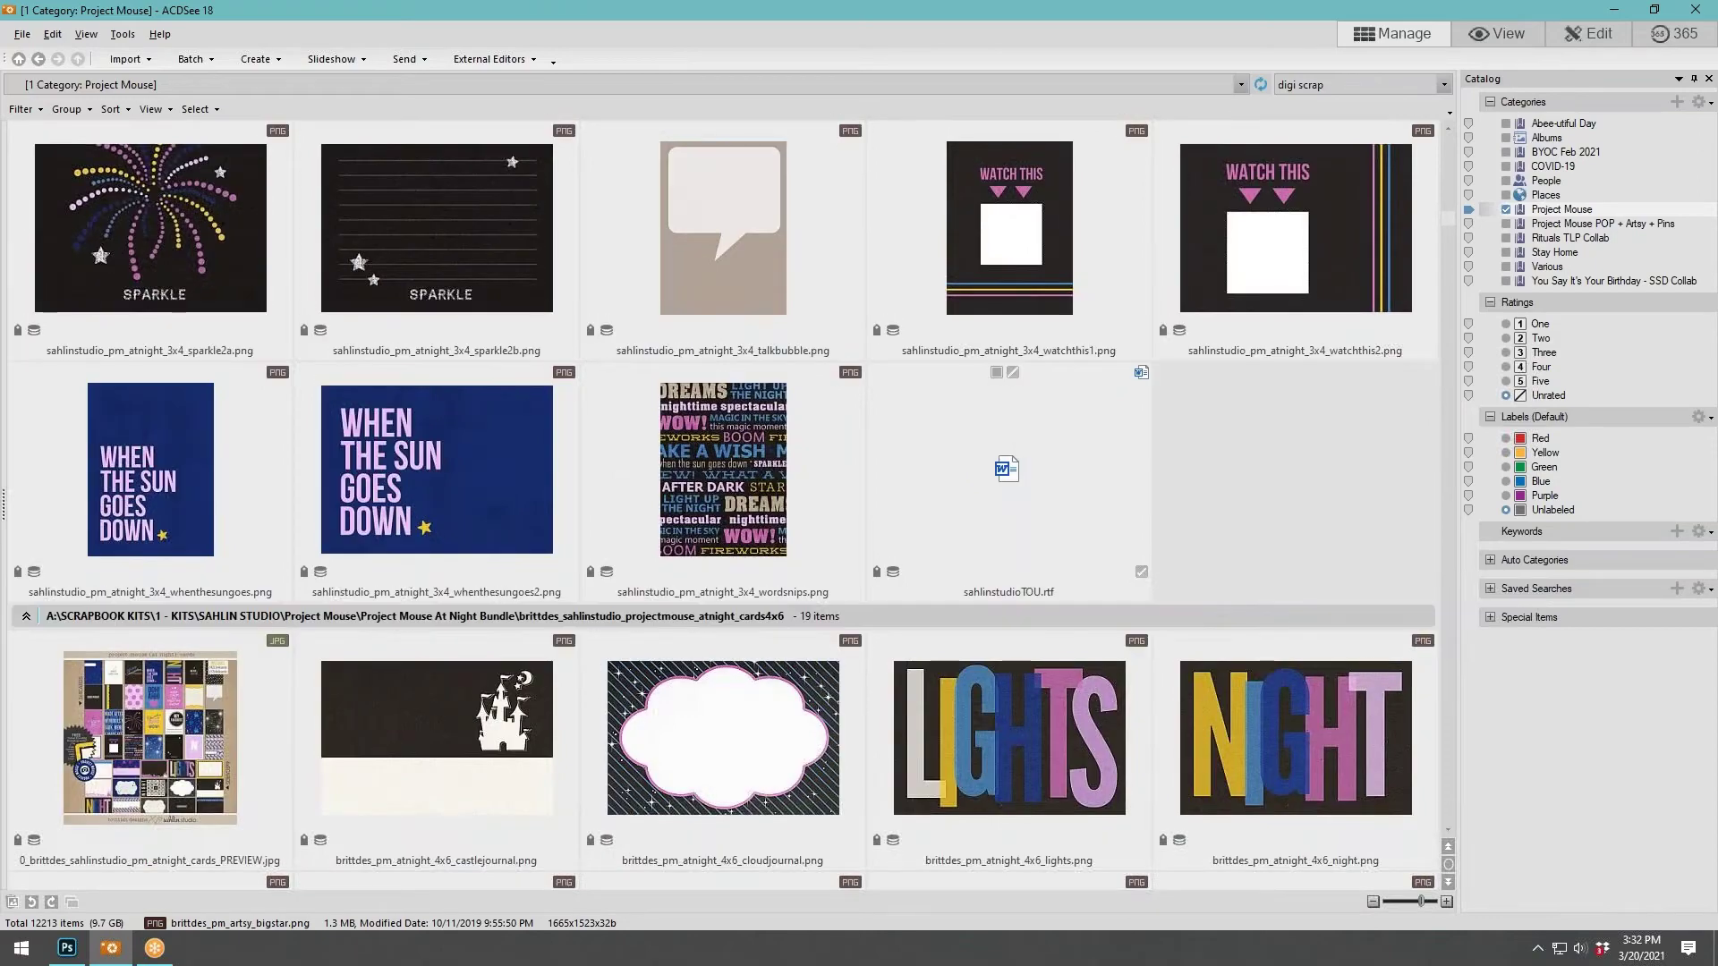
Look through the Project Mouse Beginnings papers, journal cards, elements and word art for a suitable embellishment.
scroll(722, 507, down, 12)
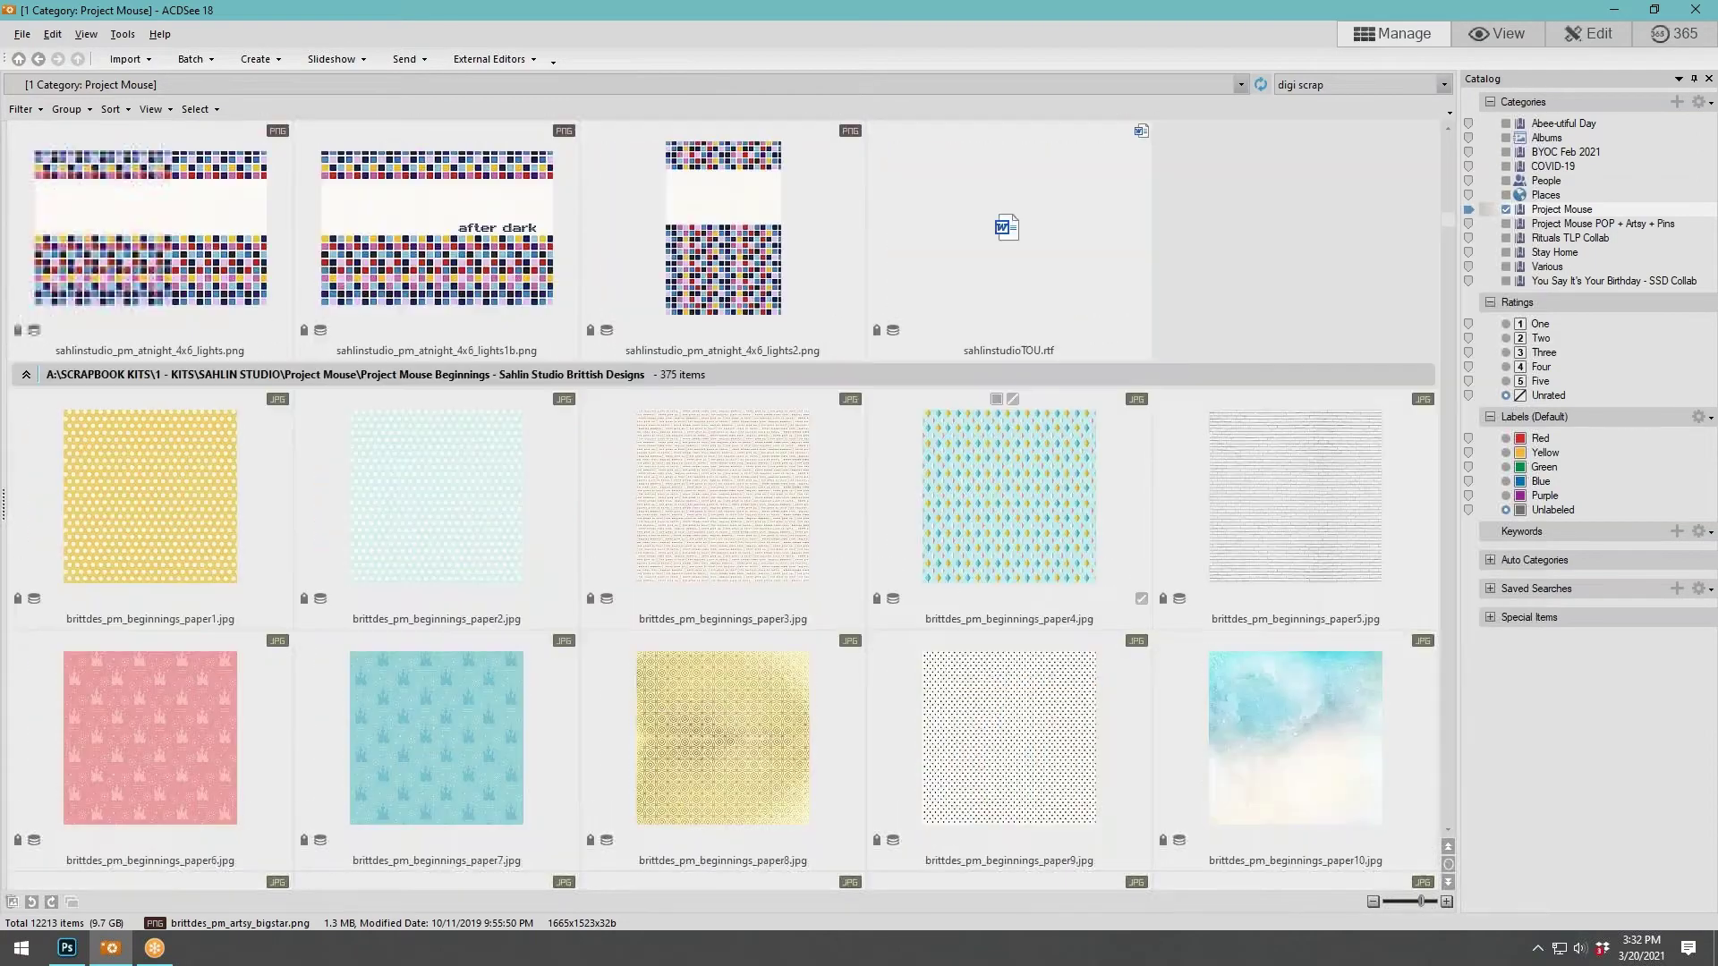
scroll(722, 507, down, 12)
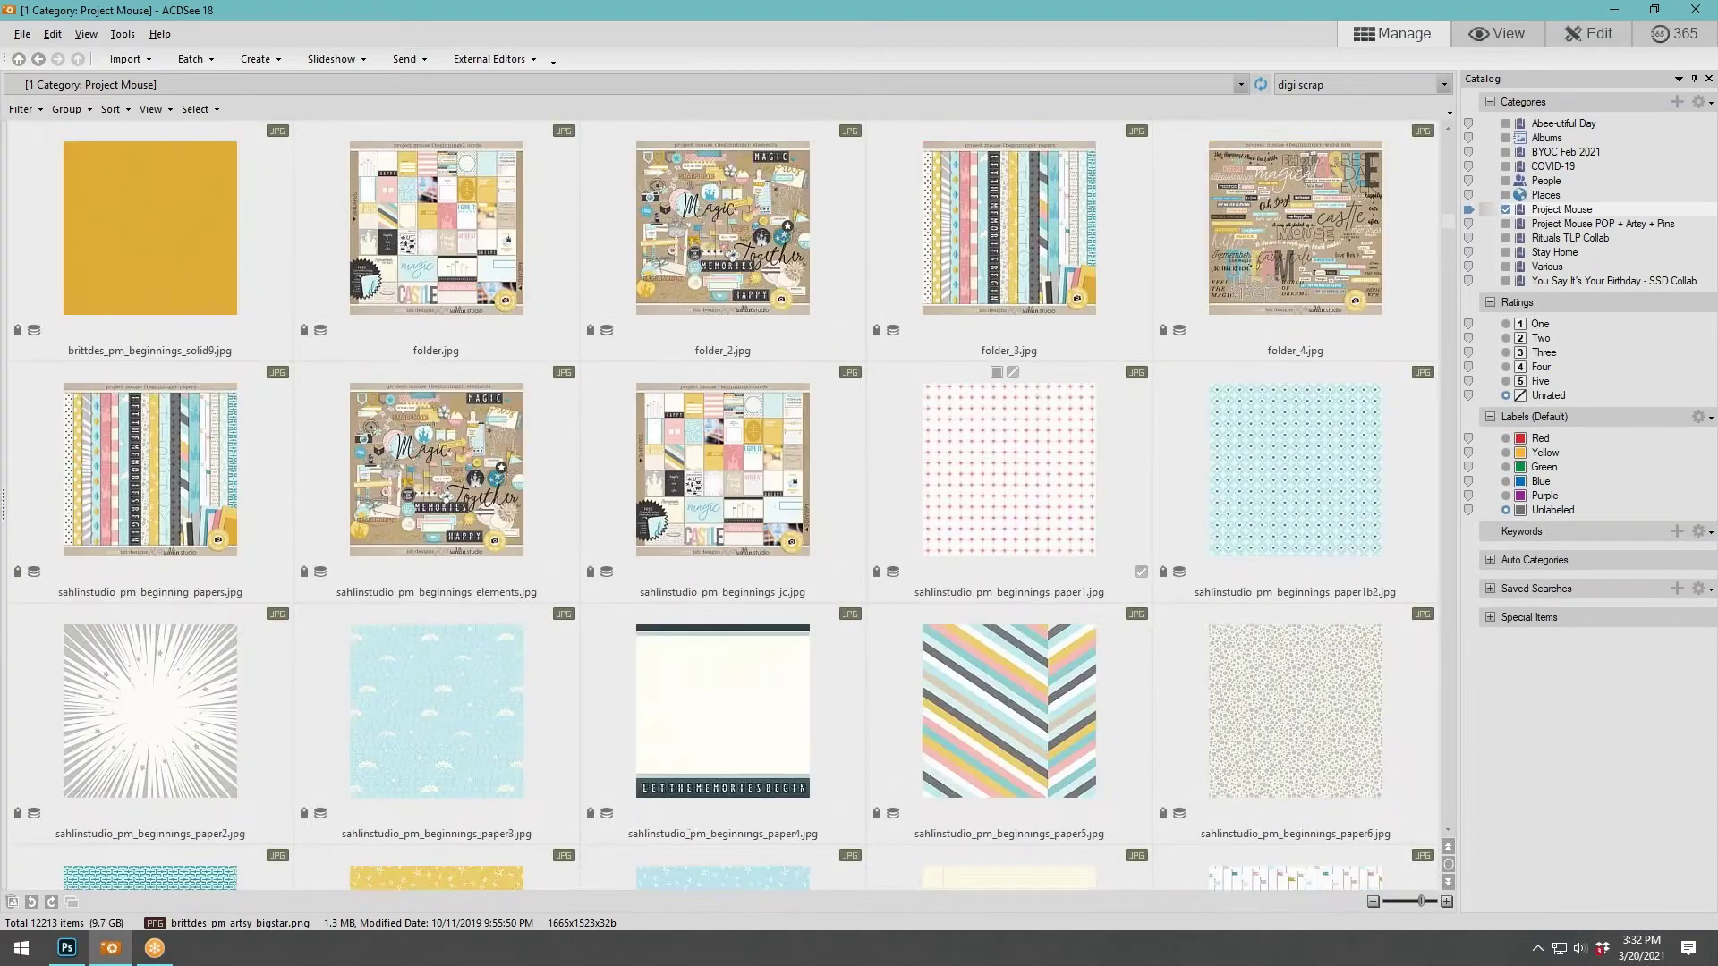
scroll(722, 507, down, 15)
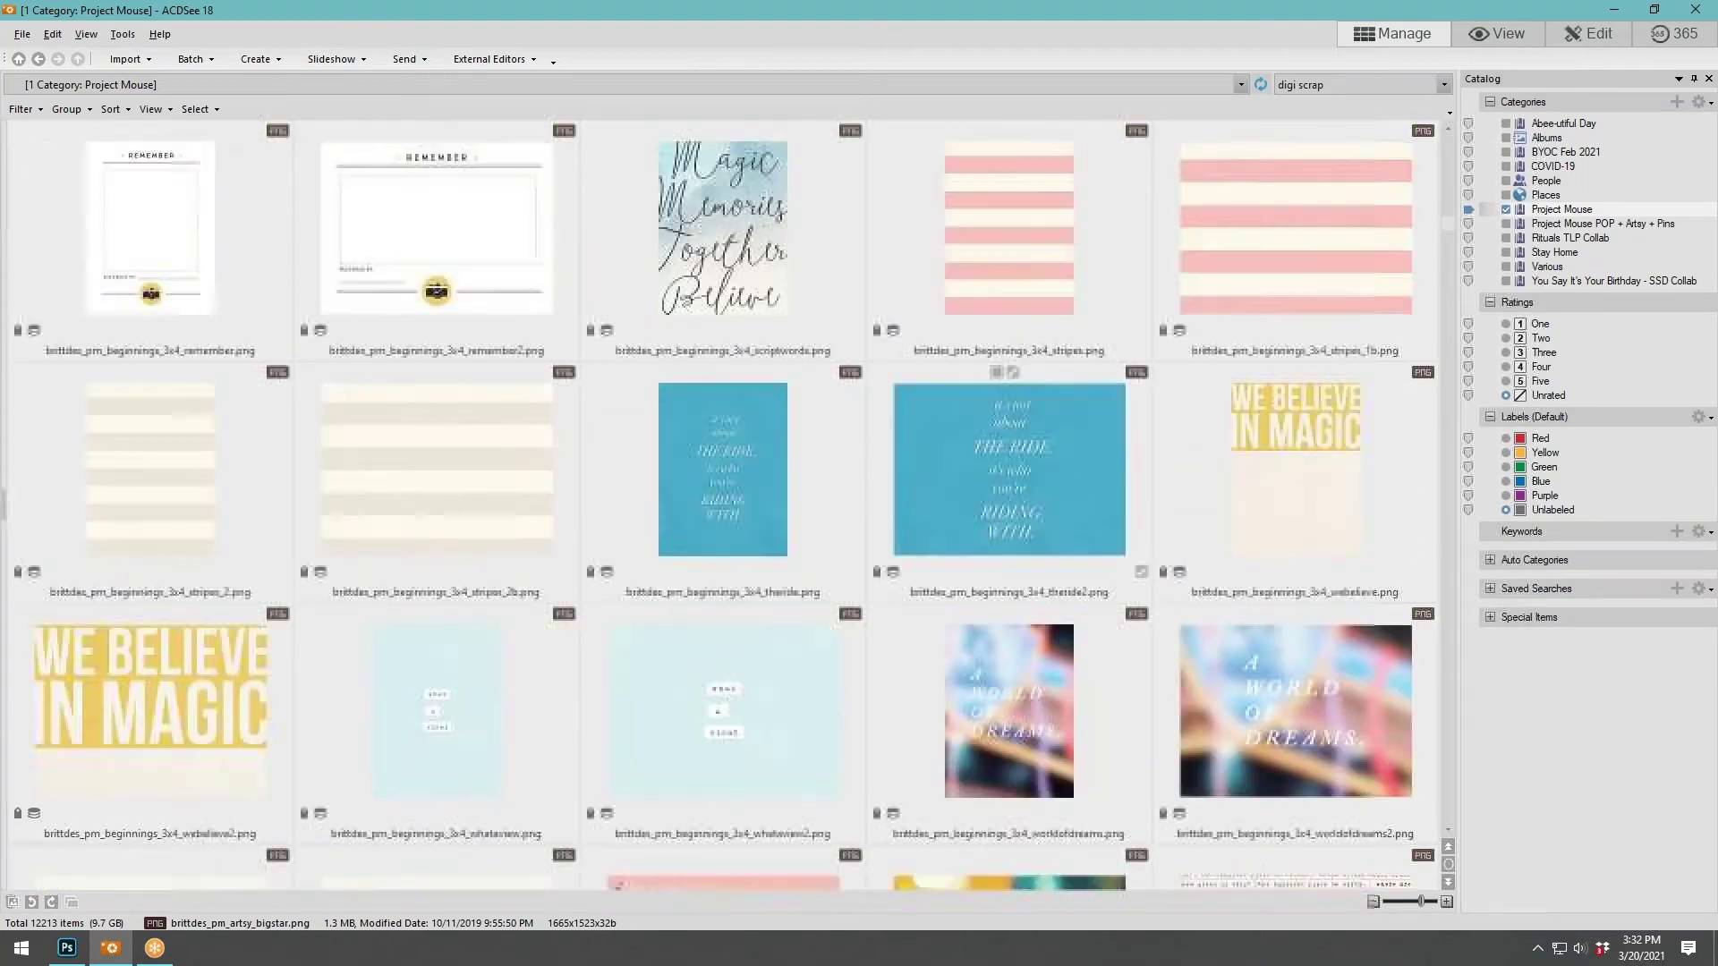
scroll(722, 507, down, 7)
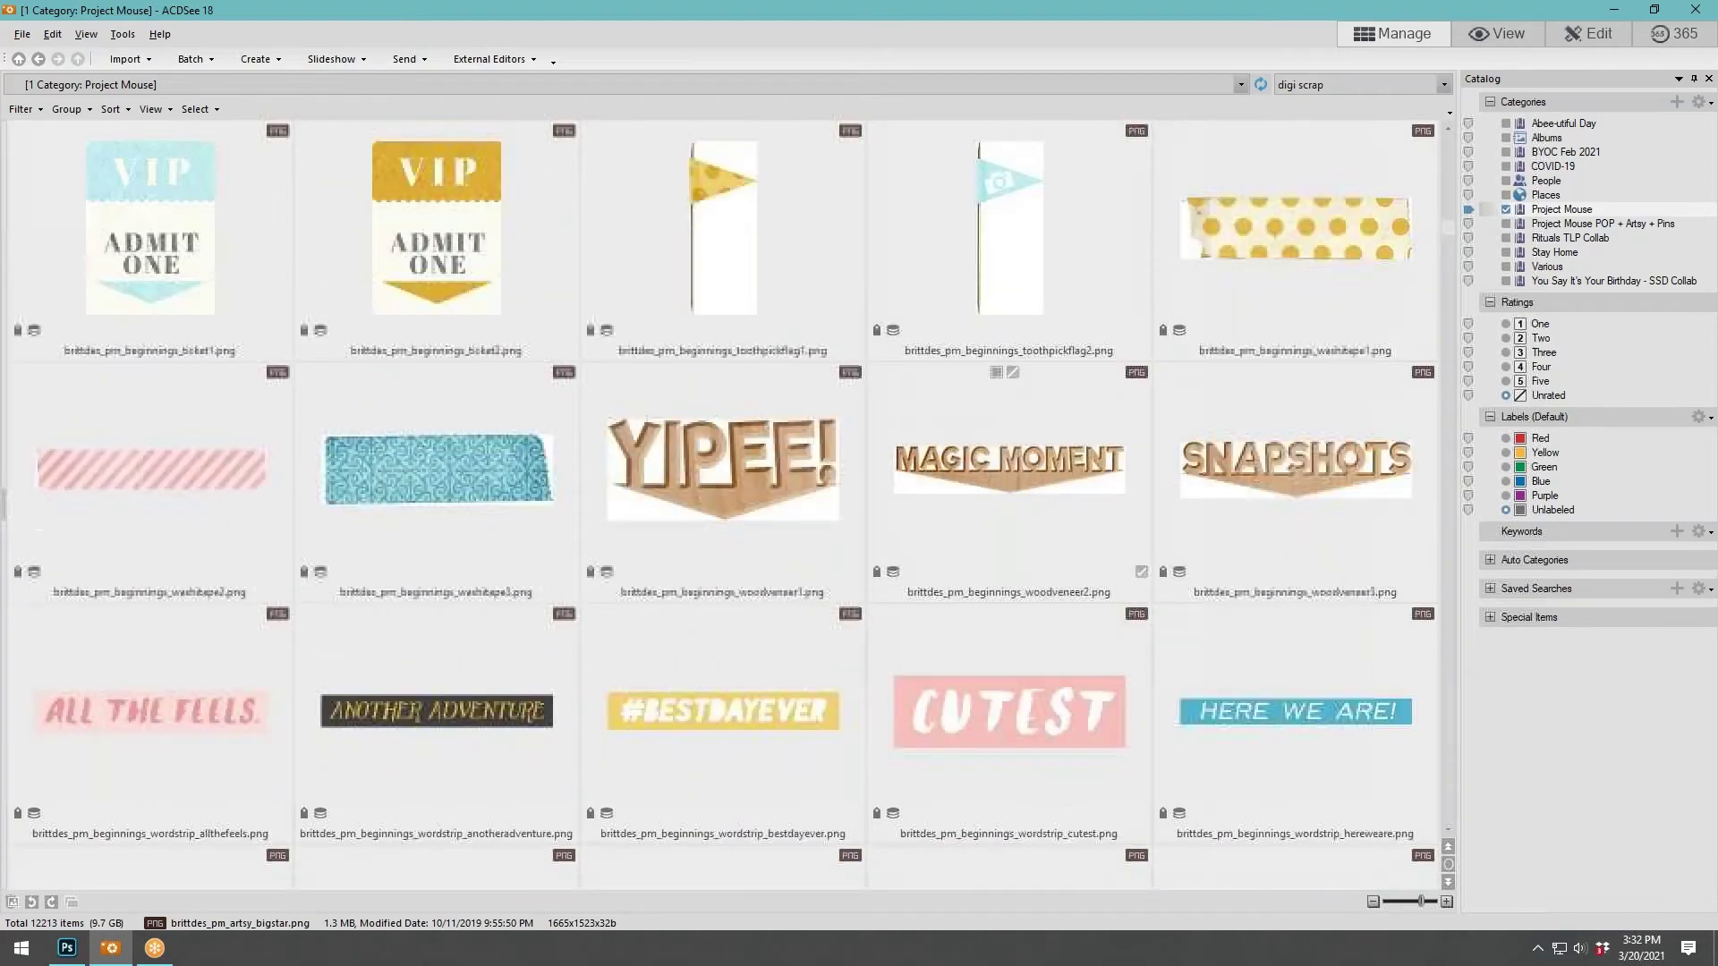
scroll(722, 508, down, 15)
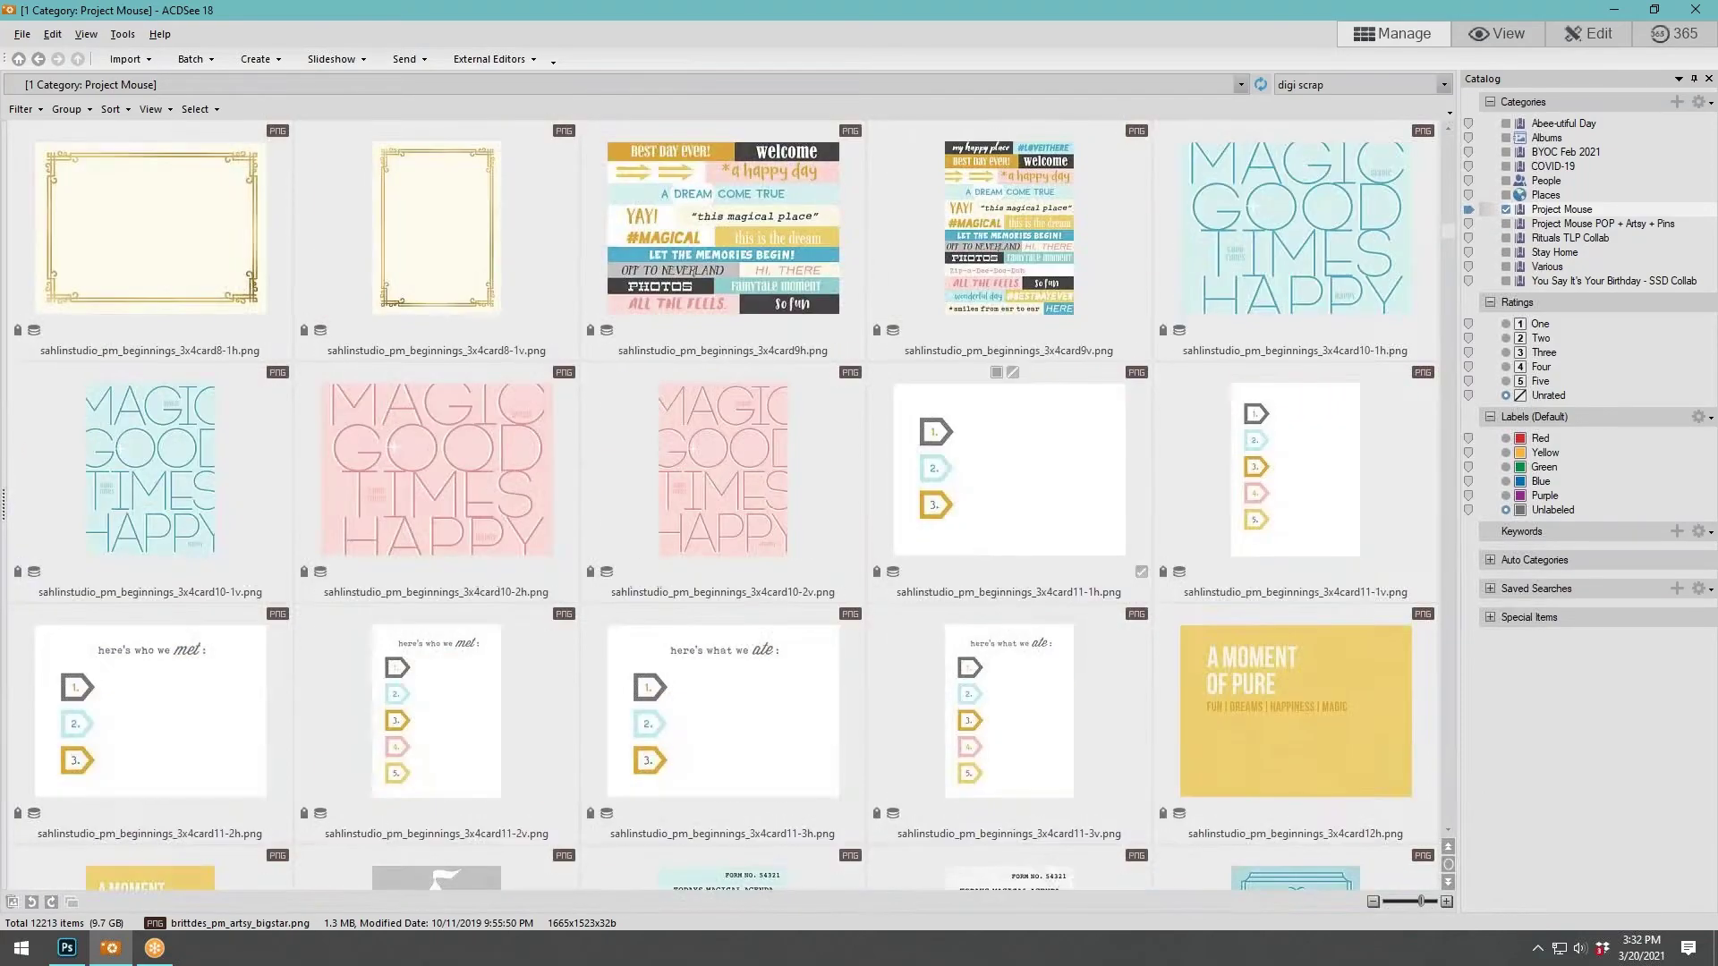
scroll(722, 507, down, 3)
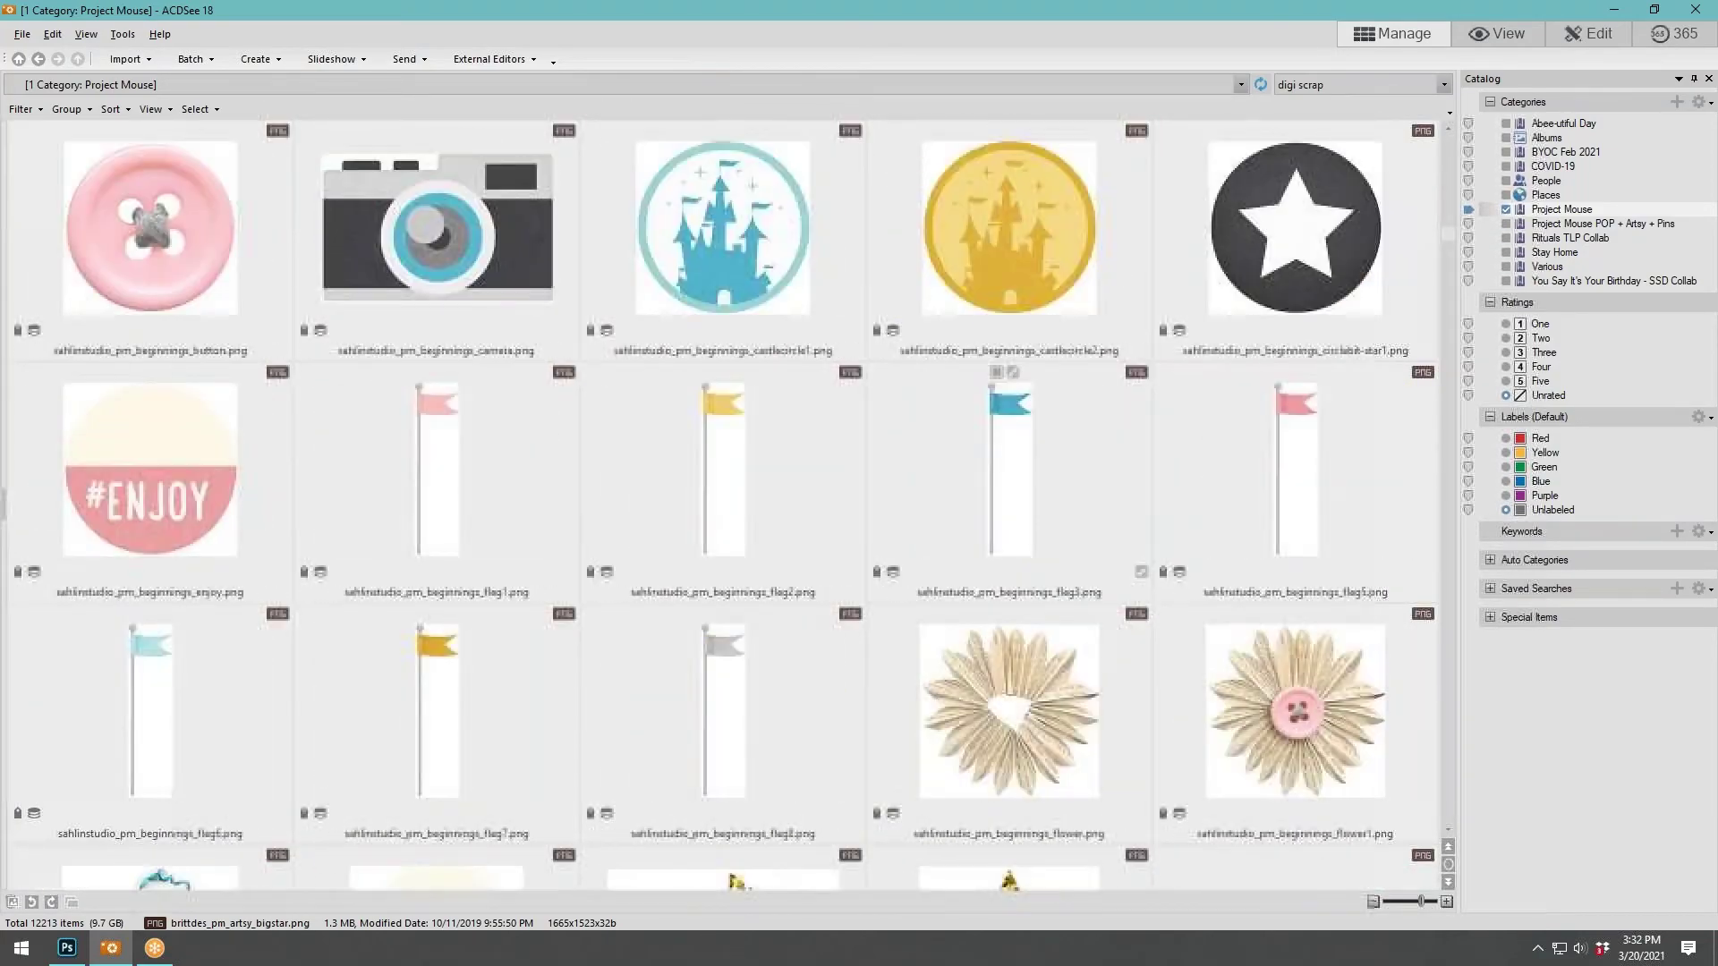
scroll(722, 507, down, 15)
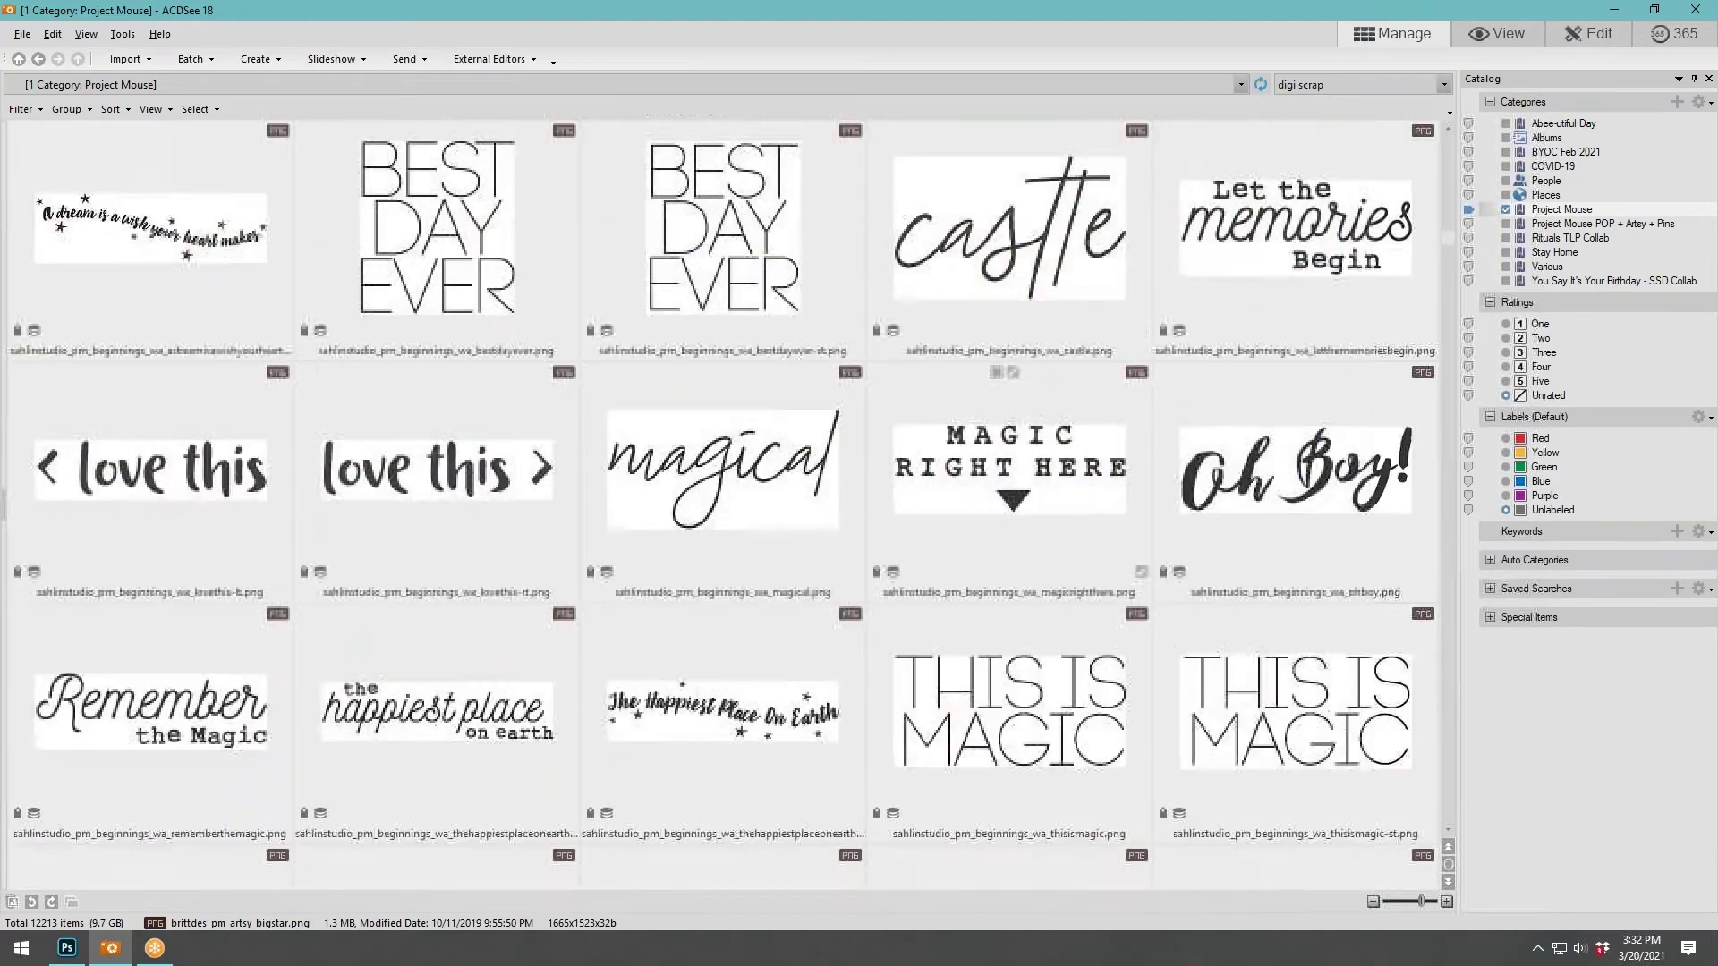
scroll(722, 507, down, 5)
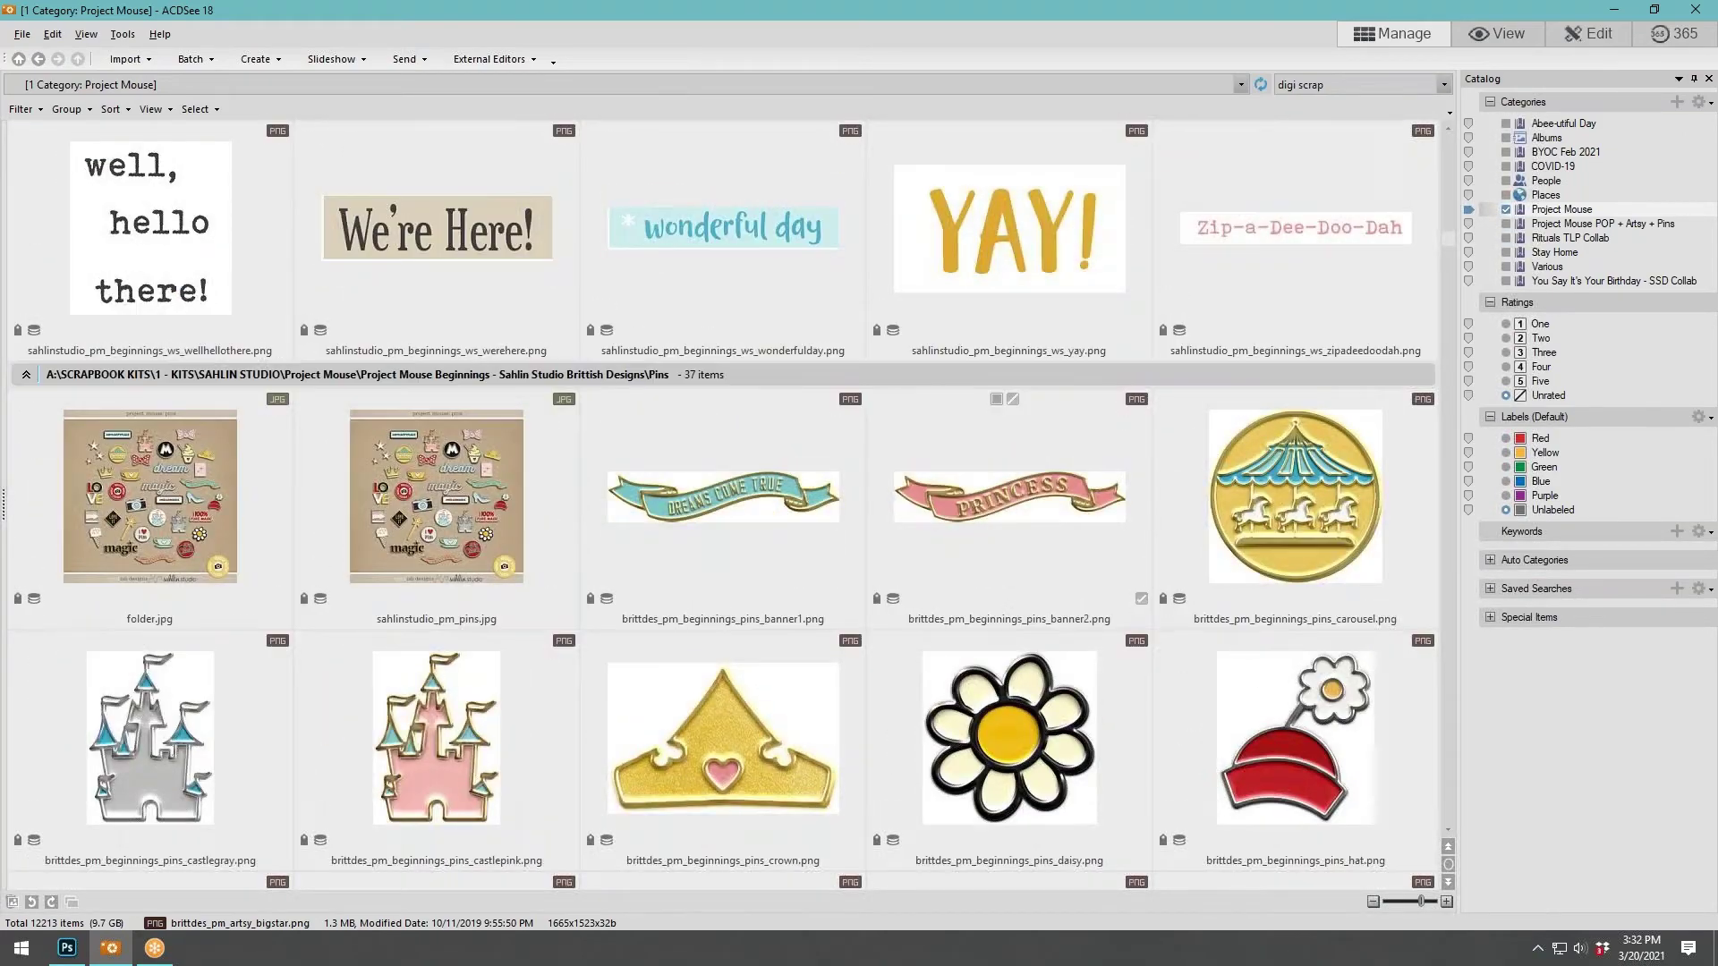
Examine the enamel pins in the Beginnings Pins folder and the neighbouring Beginnings freebie cards for a fitting accent.
scroll(722, 507, up, 2)
scroll(722, 507, down, 8)
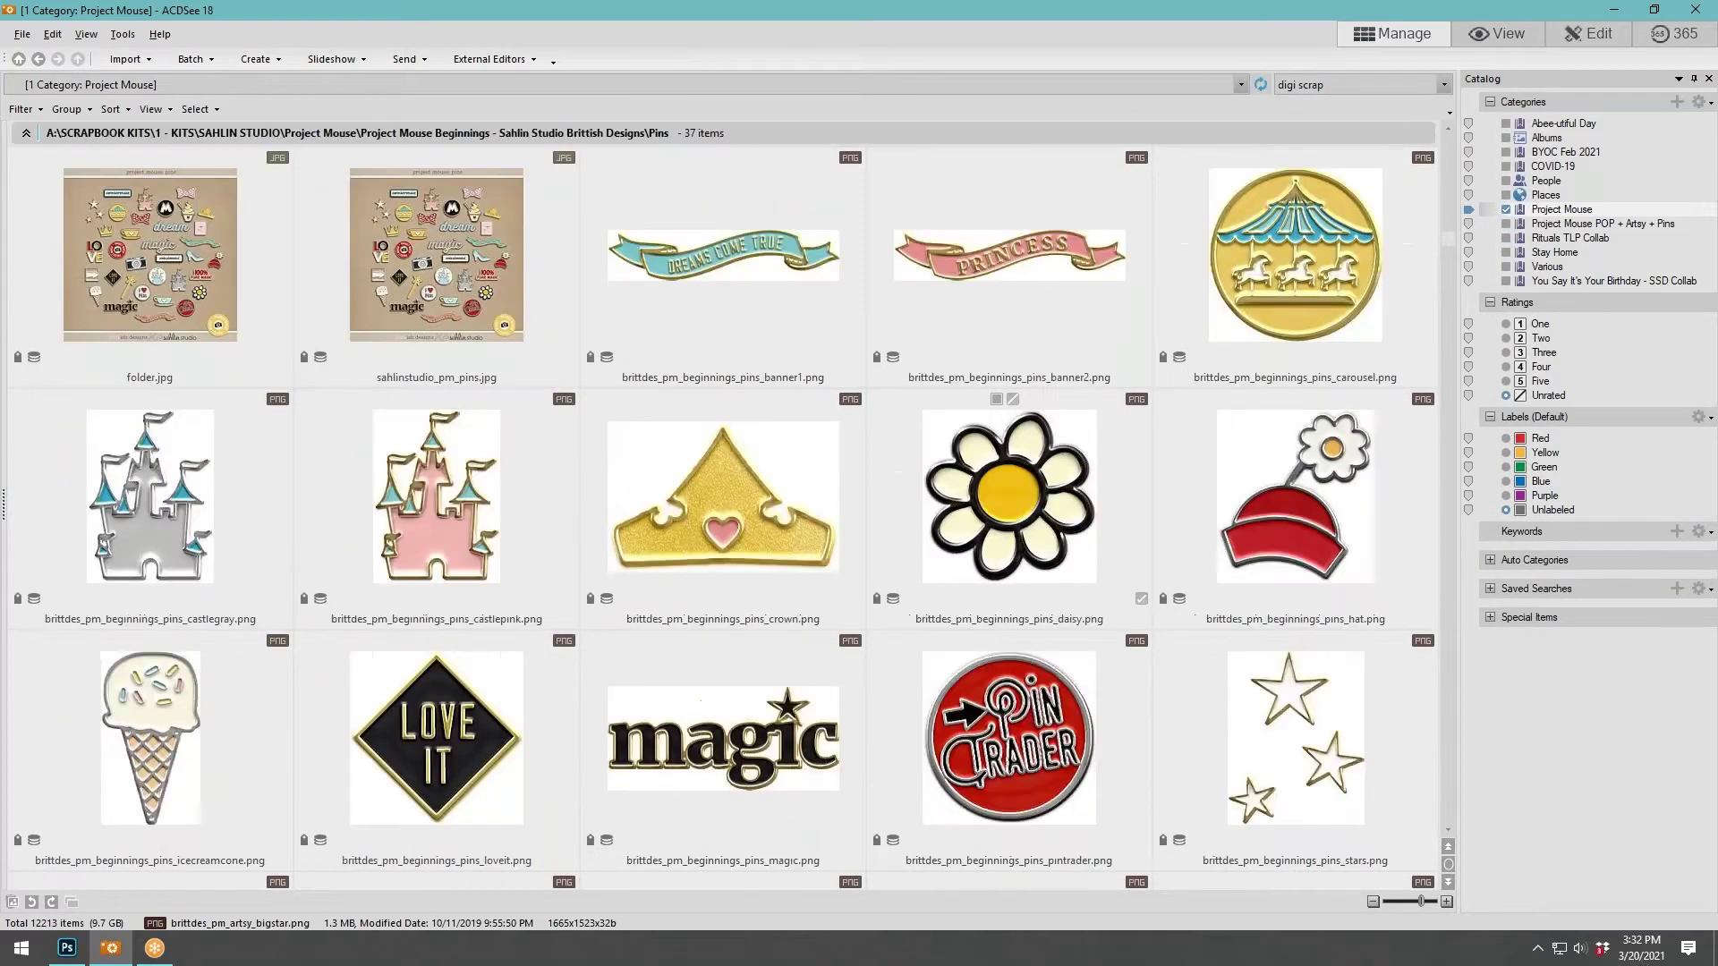
scroll(722, 507, down, 2)
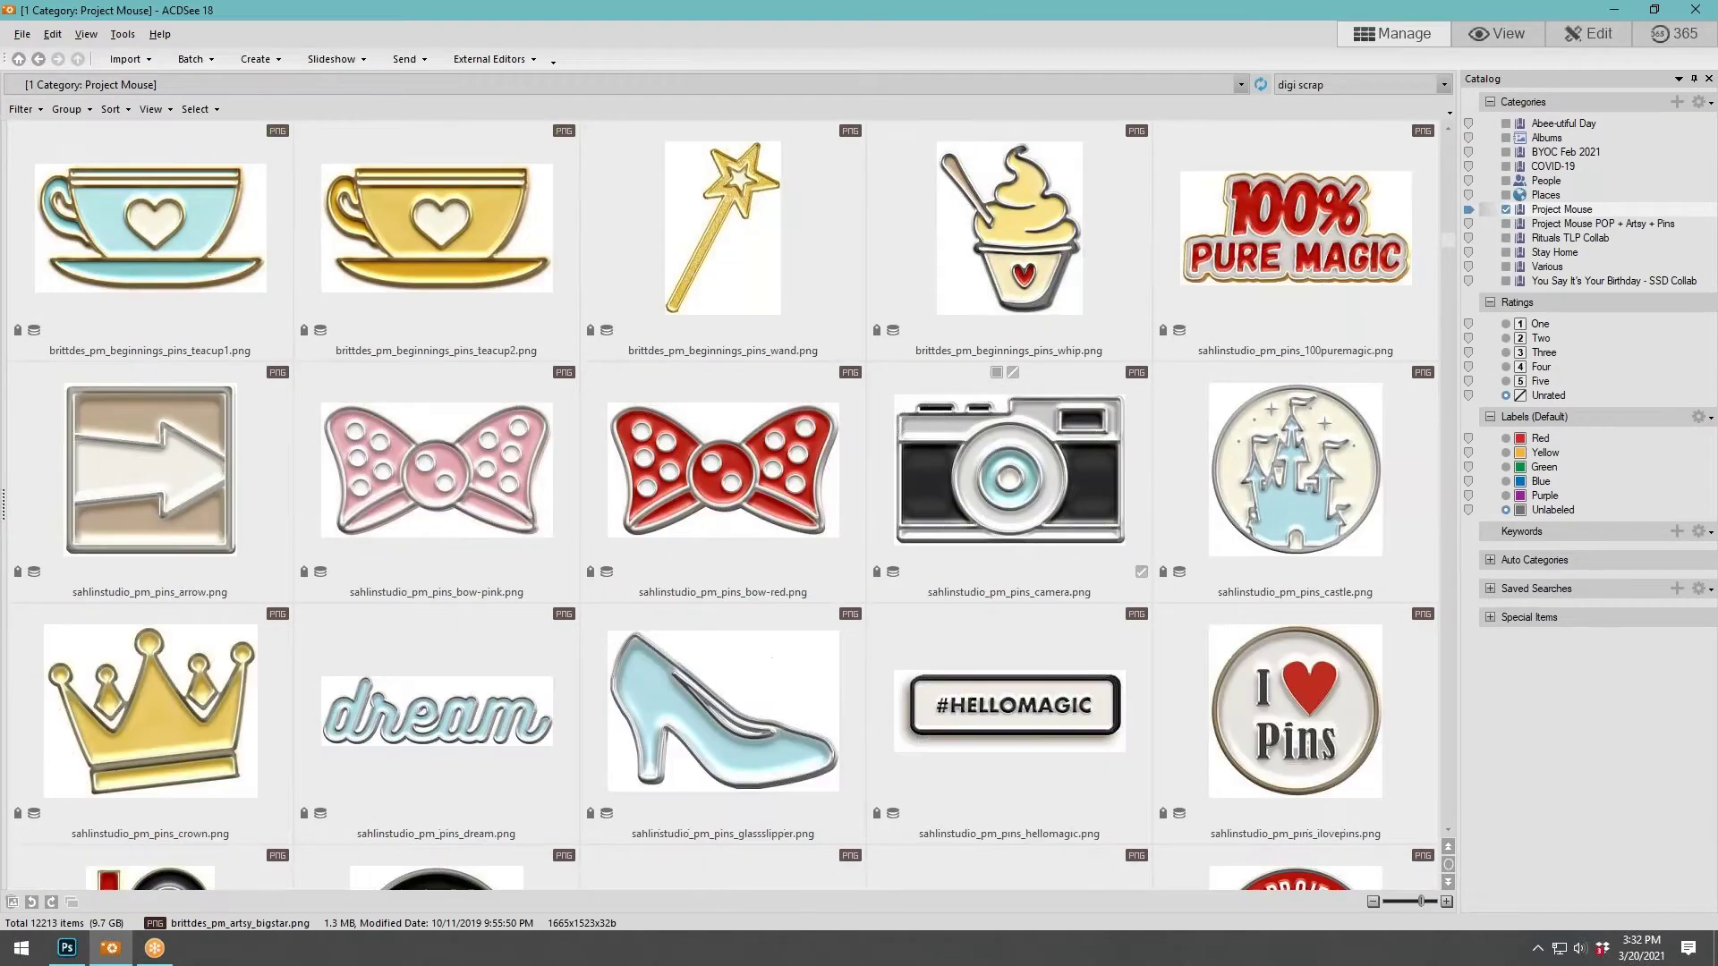
scroll(722, 507, down, 6)
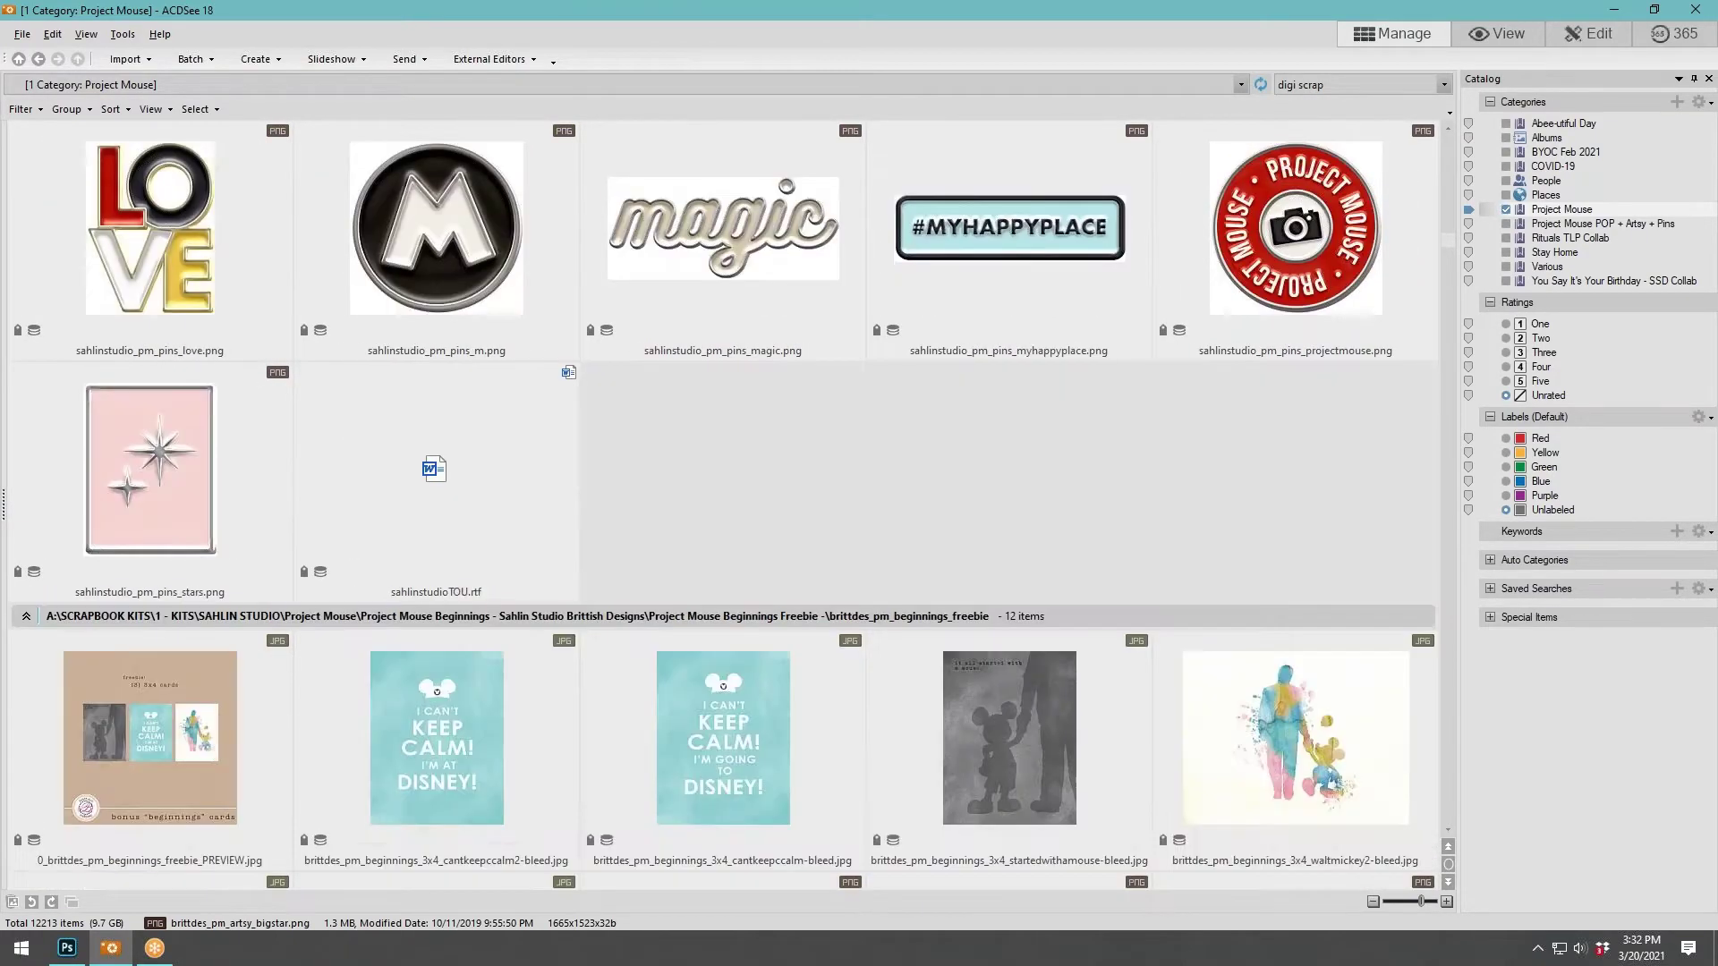
scroll(722, 507, down, 5)
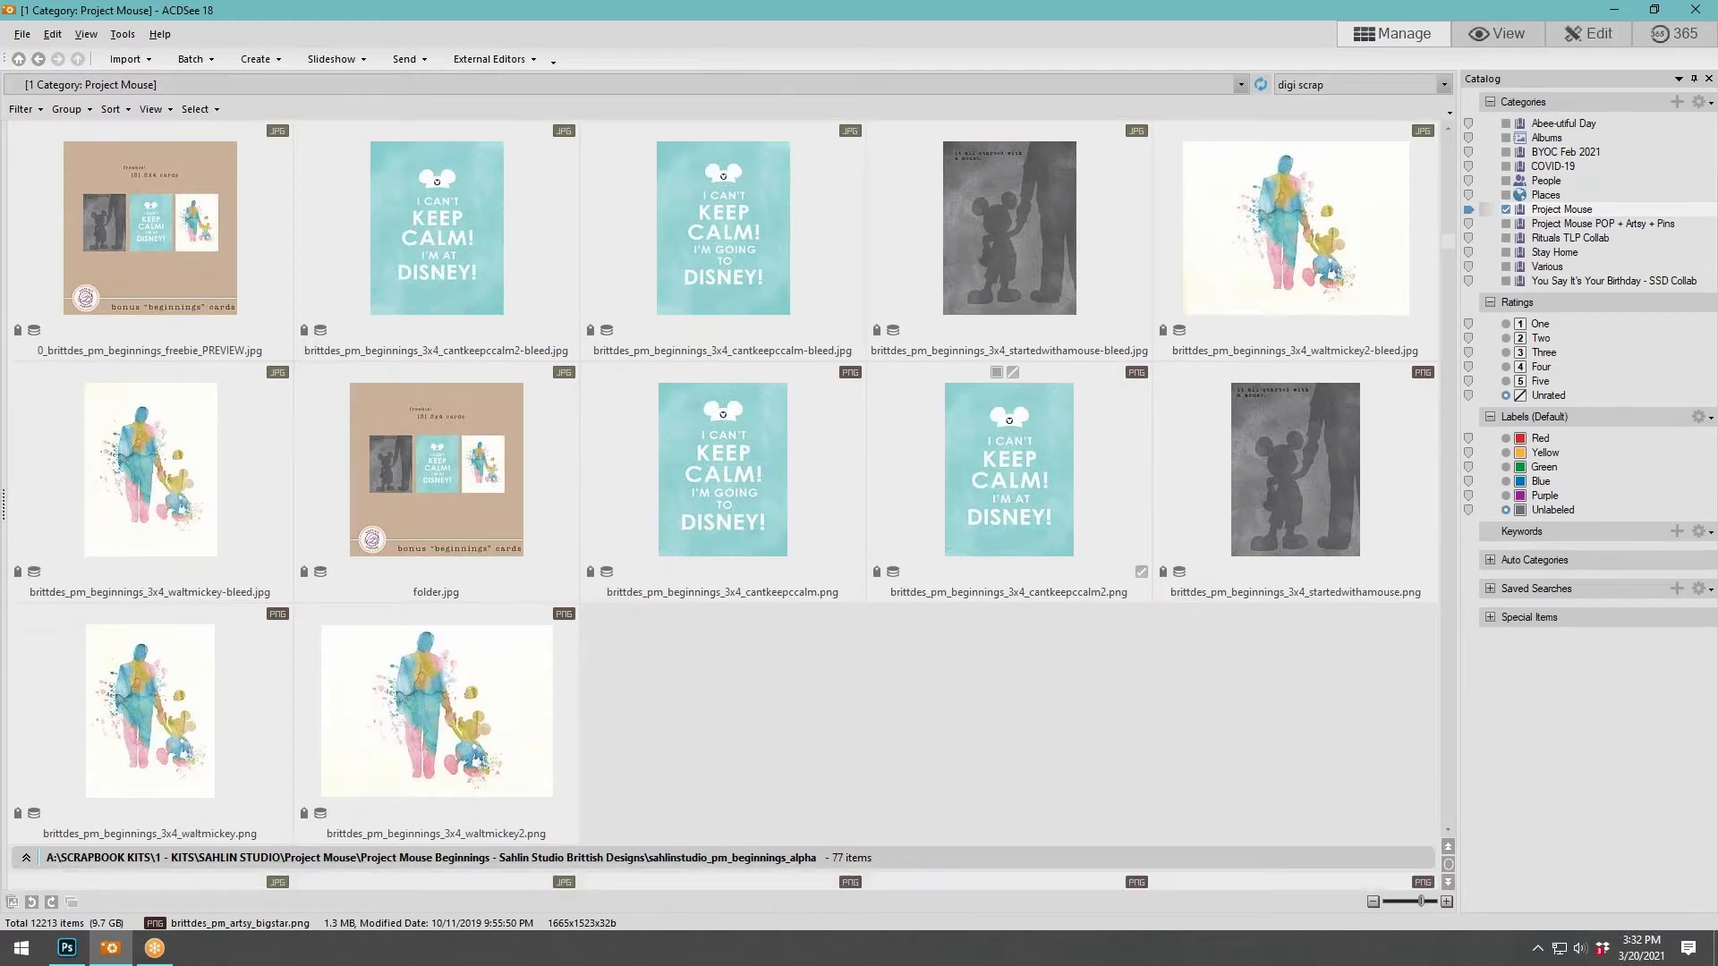
scroll(722, 507, up, 2)
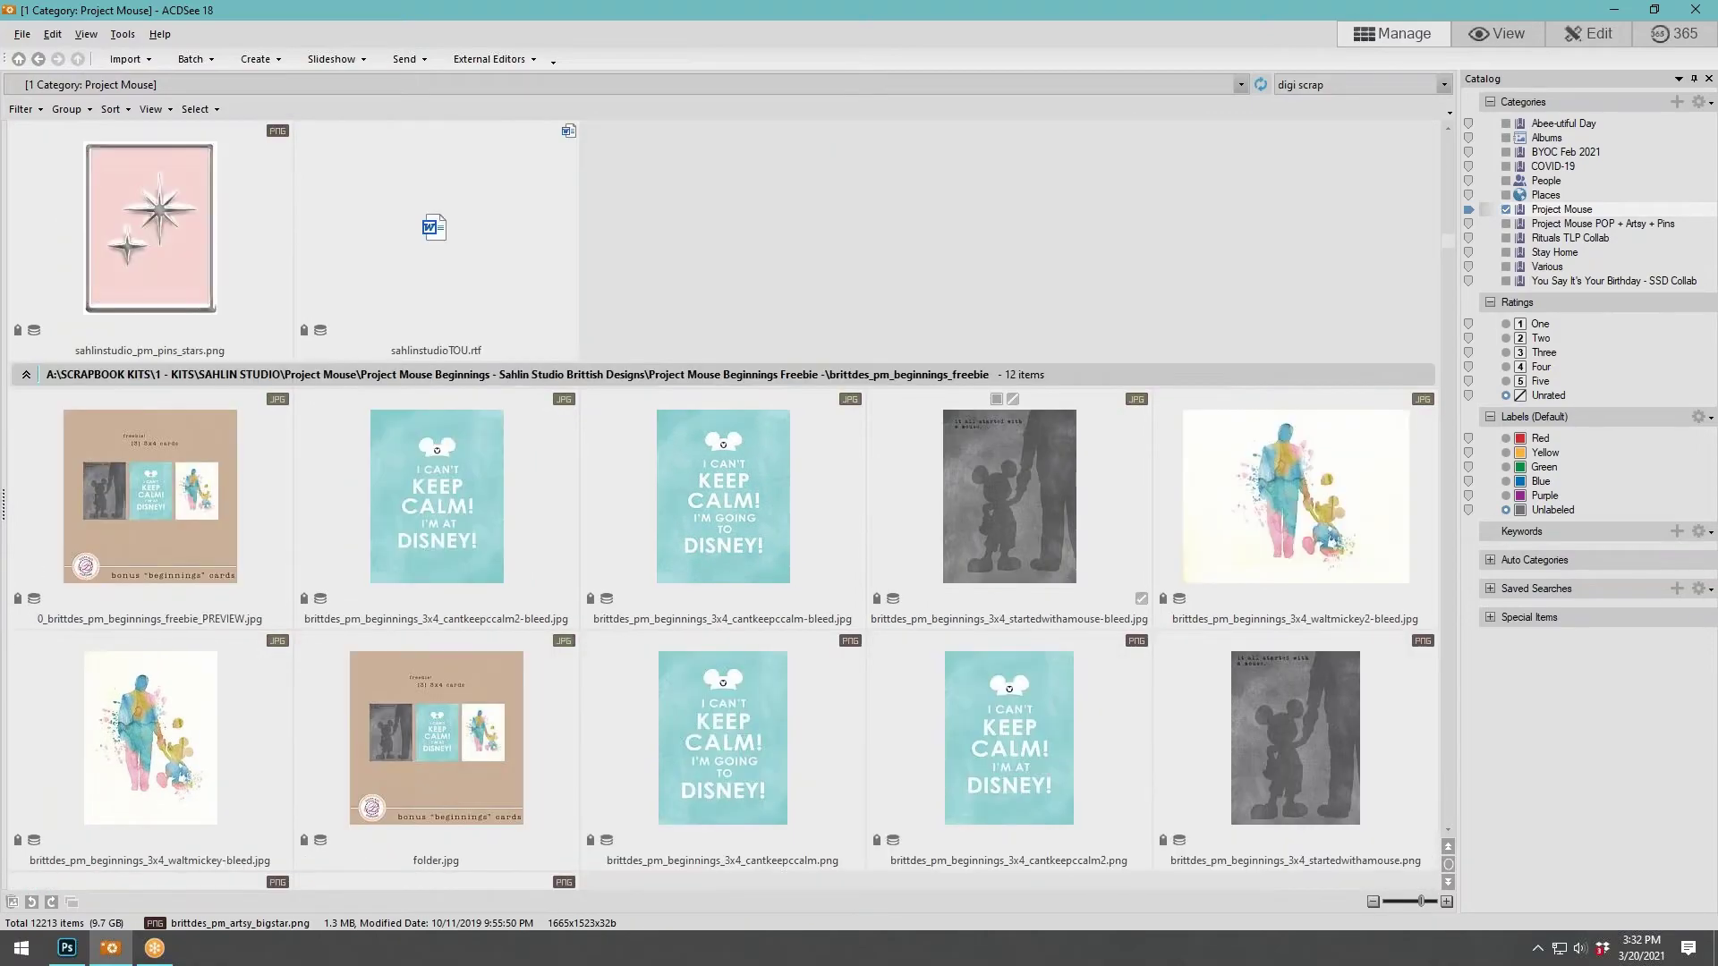
scroll(722, 508, up, 12)
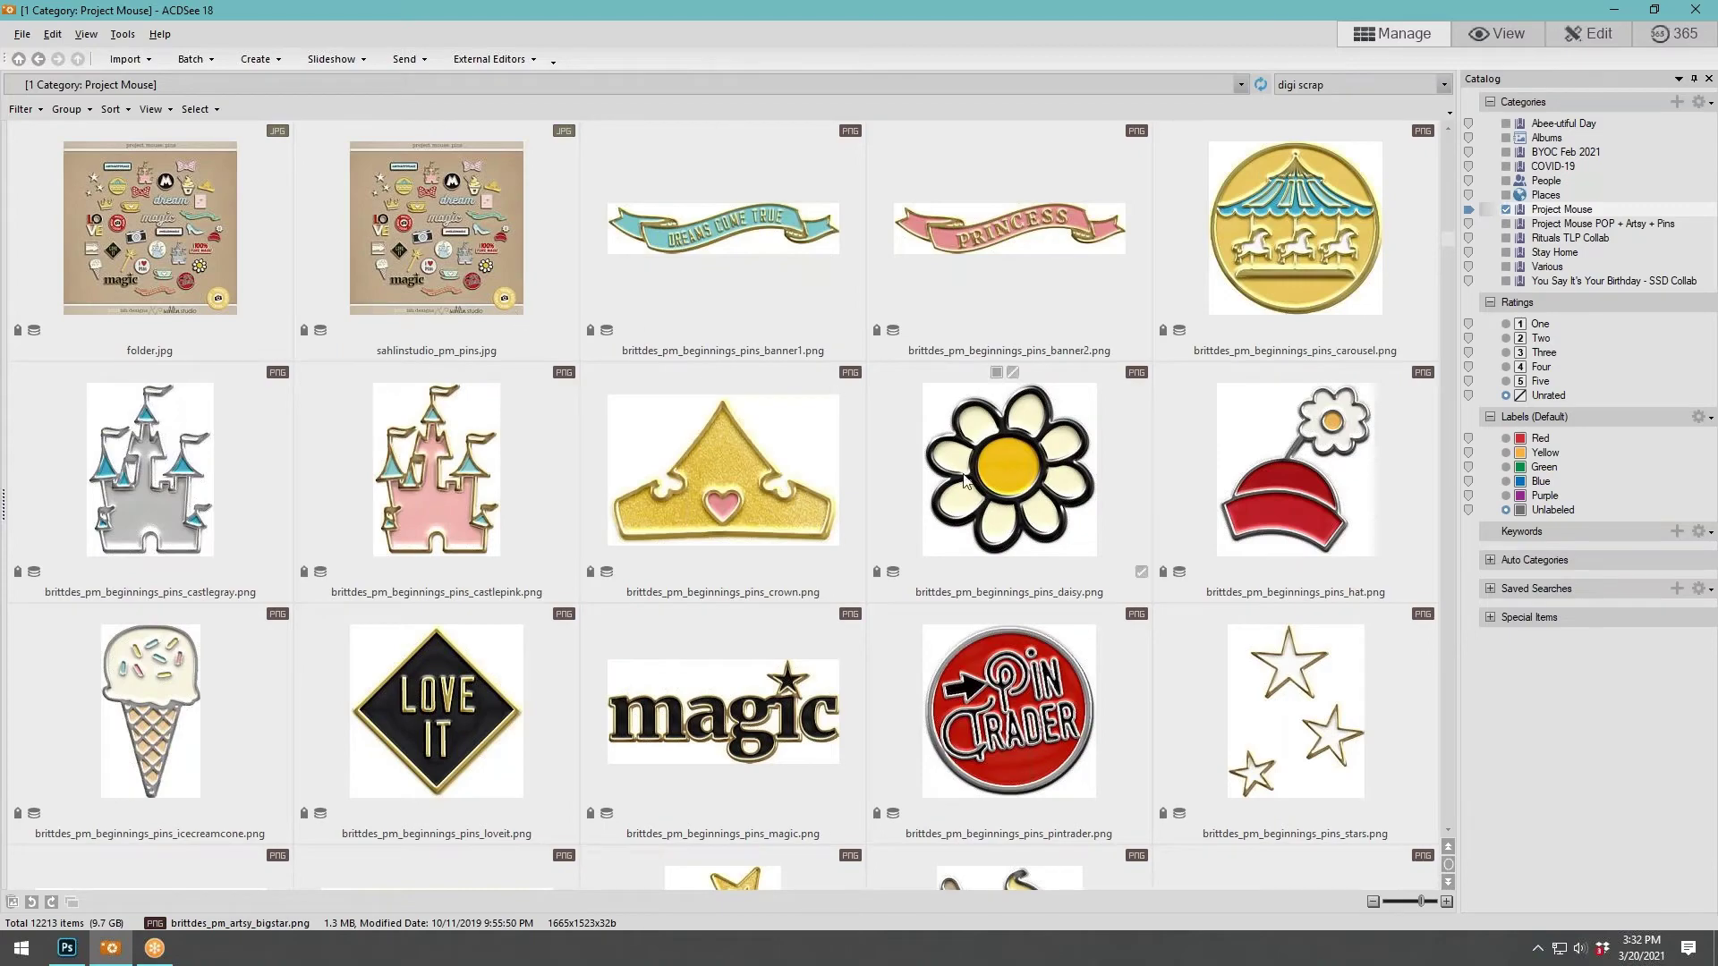
scroll(981, 517, down, 4)
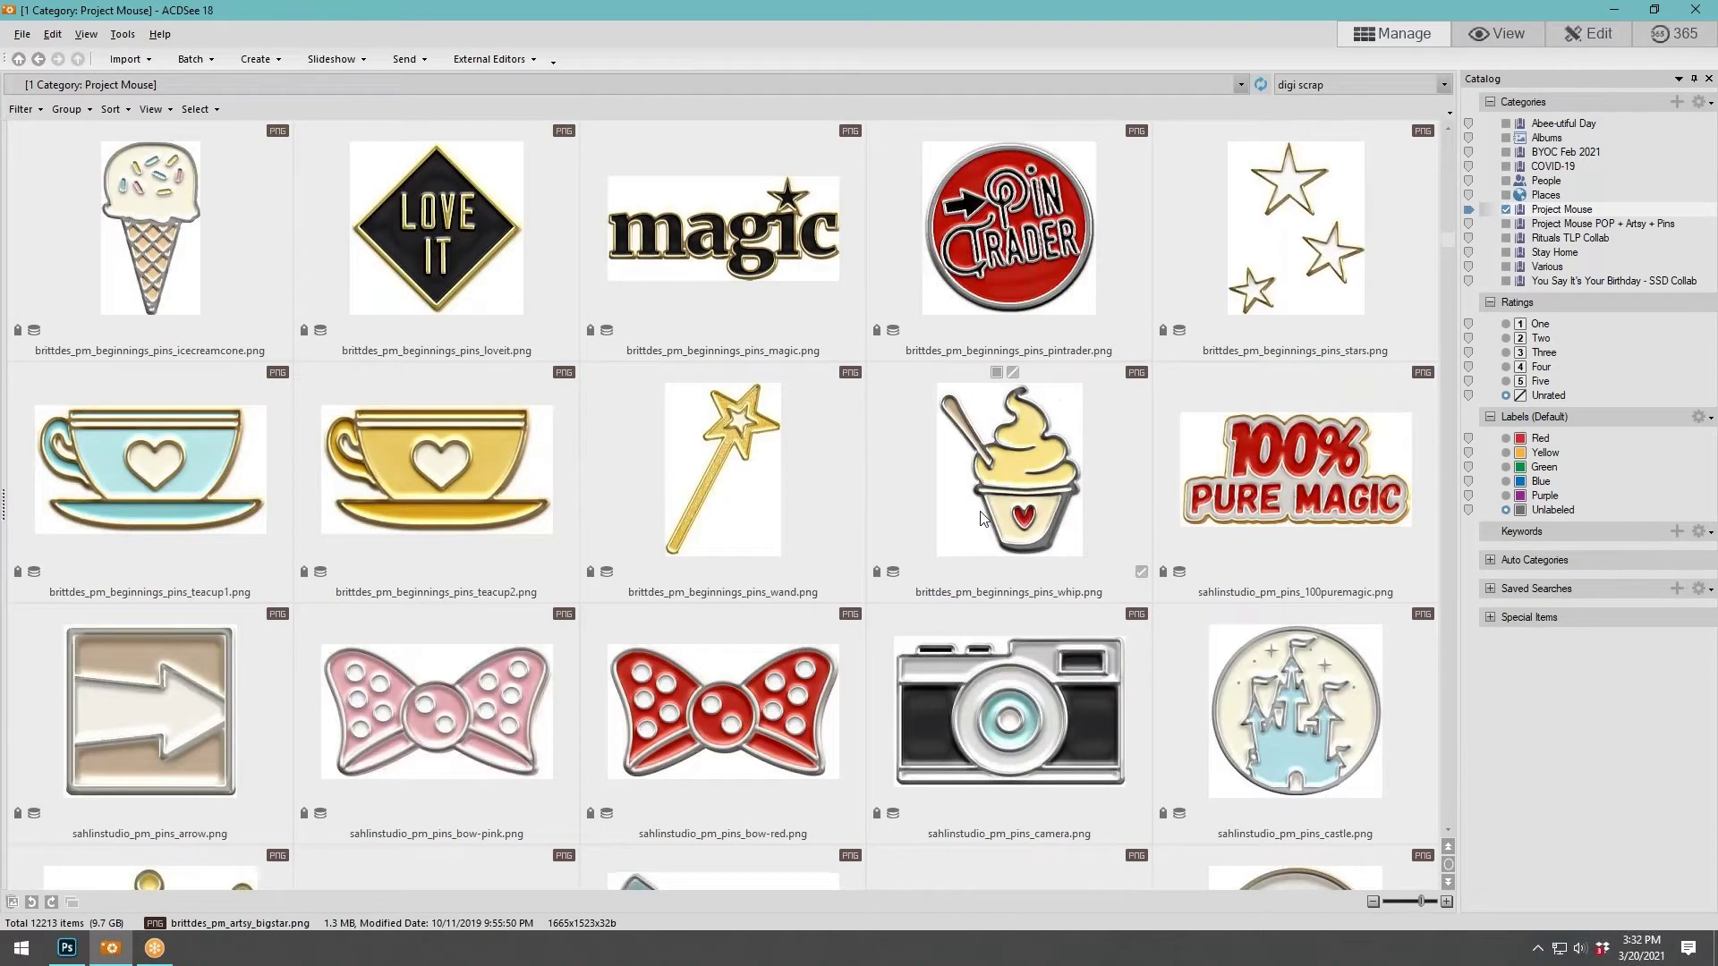
scroll(981, 517, down, 12)
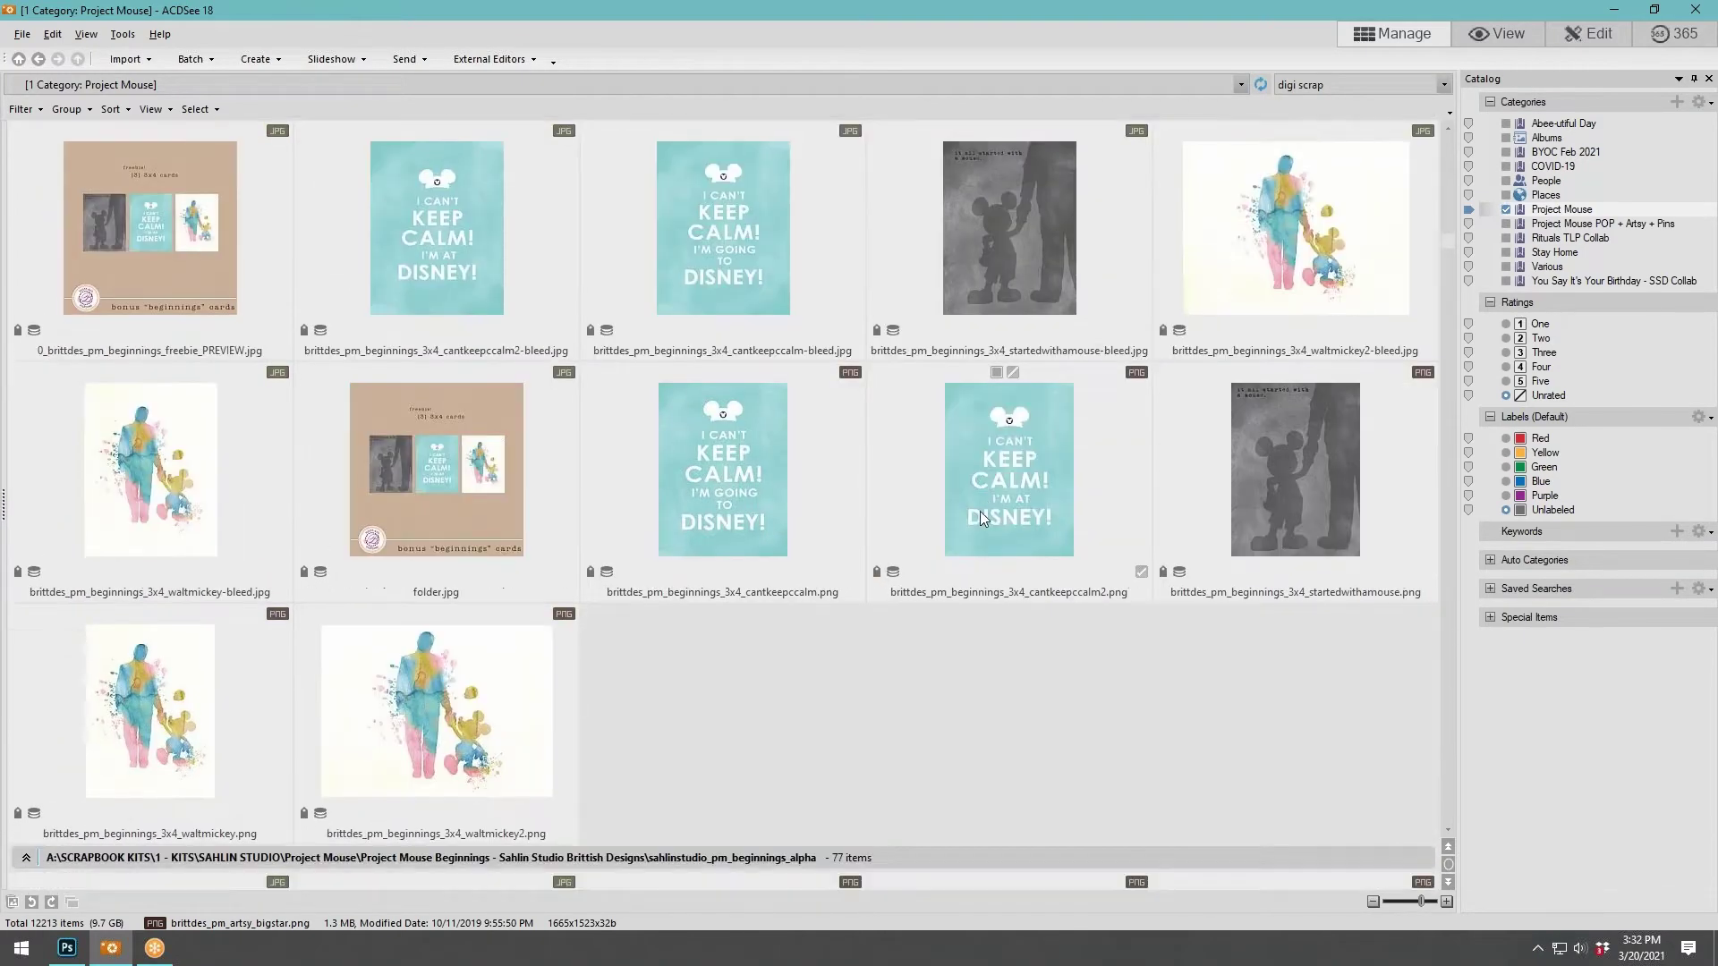
Look through the Project Mouse Beginnings alphabet and the Boardwalk papers, elements, word strips and journal cards for a suitable accent.
scroll(980, 511, down, 8)
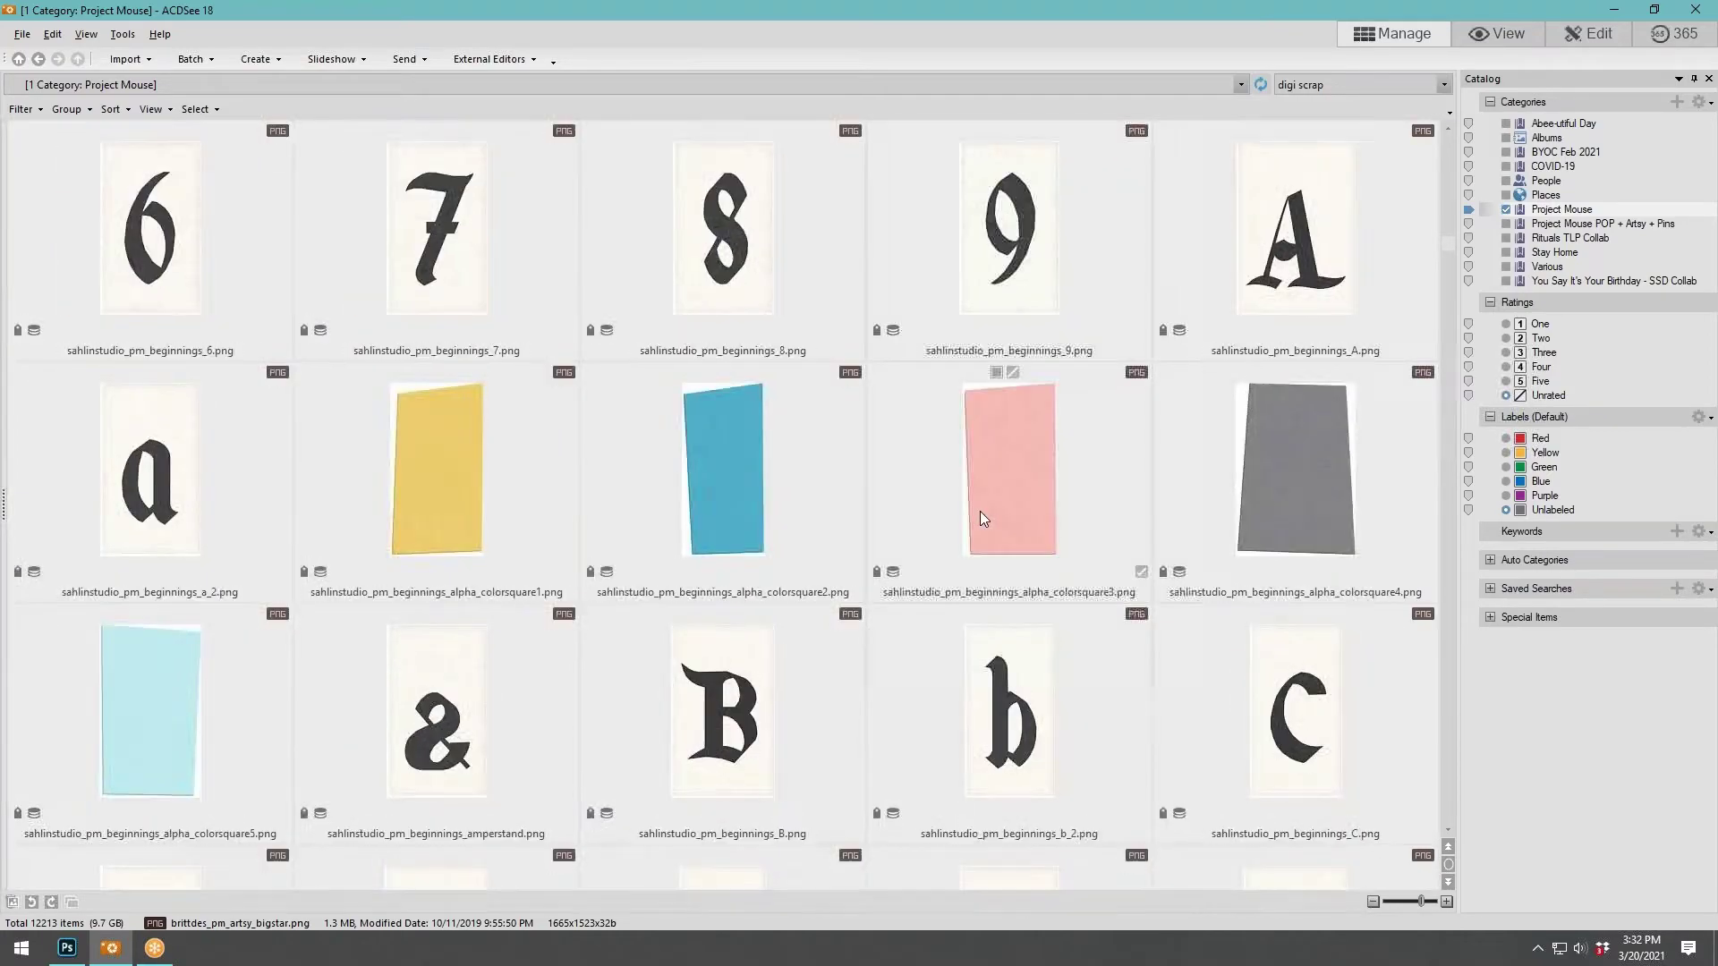
scroll(980, 511, down, 18)
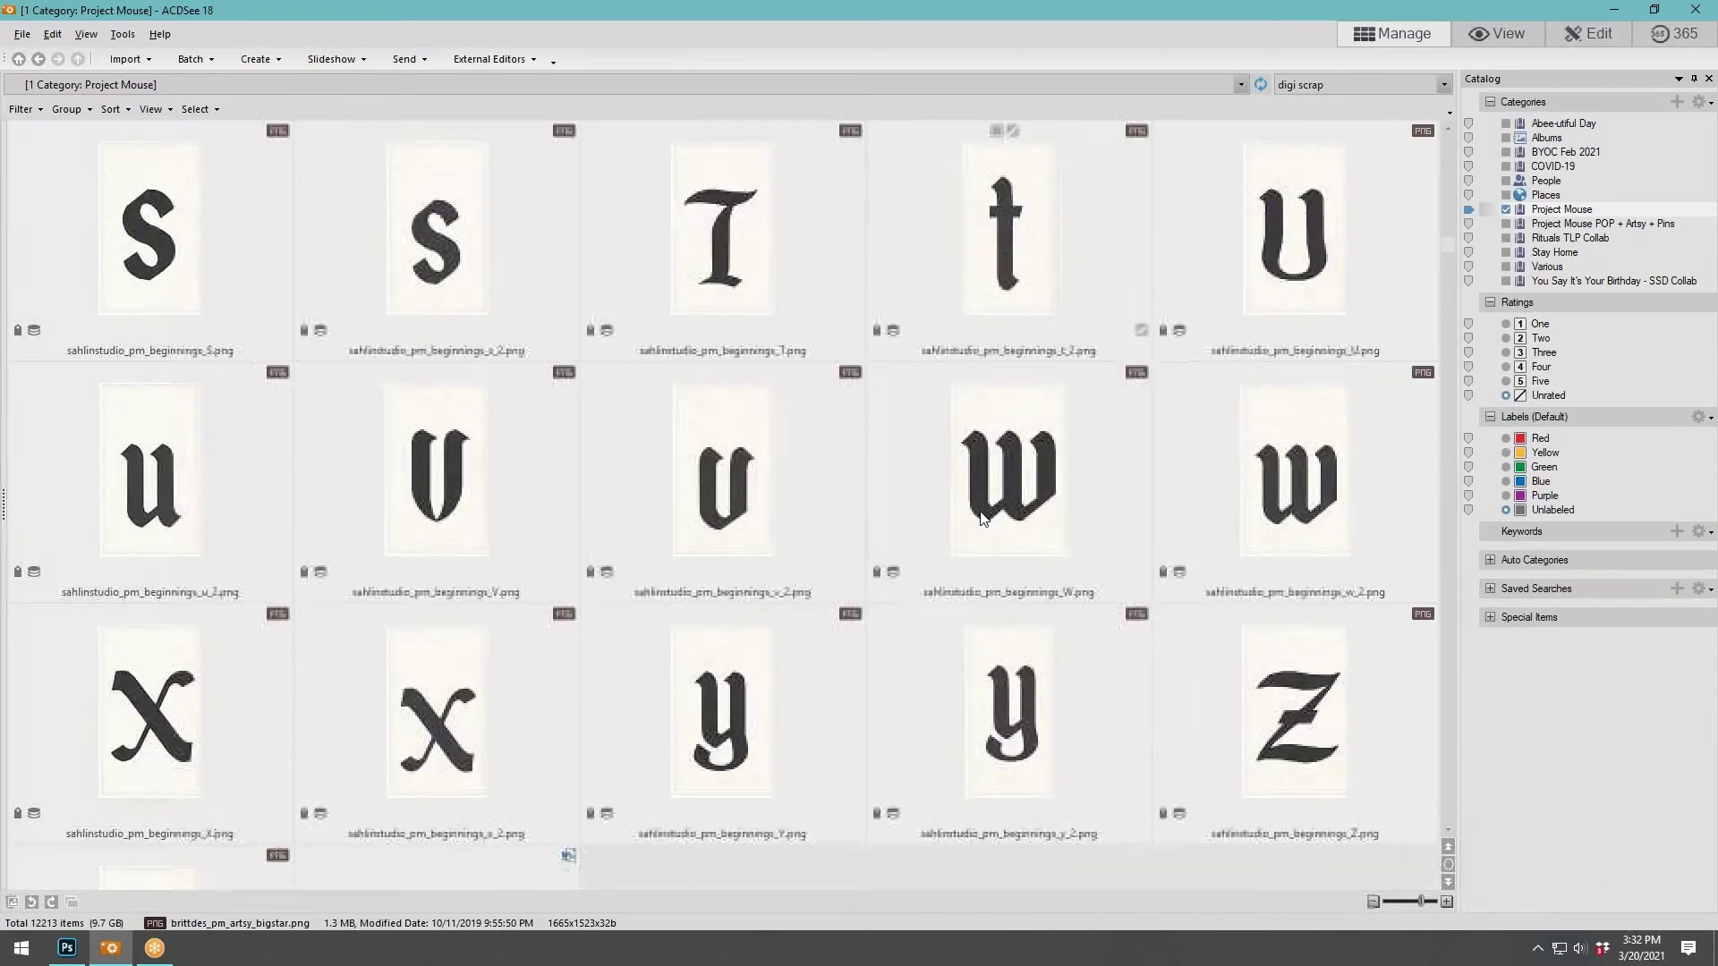
scroll(981, 517, down, 18)
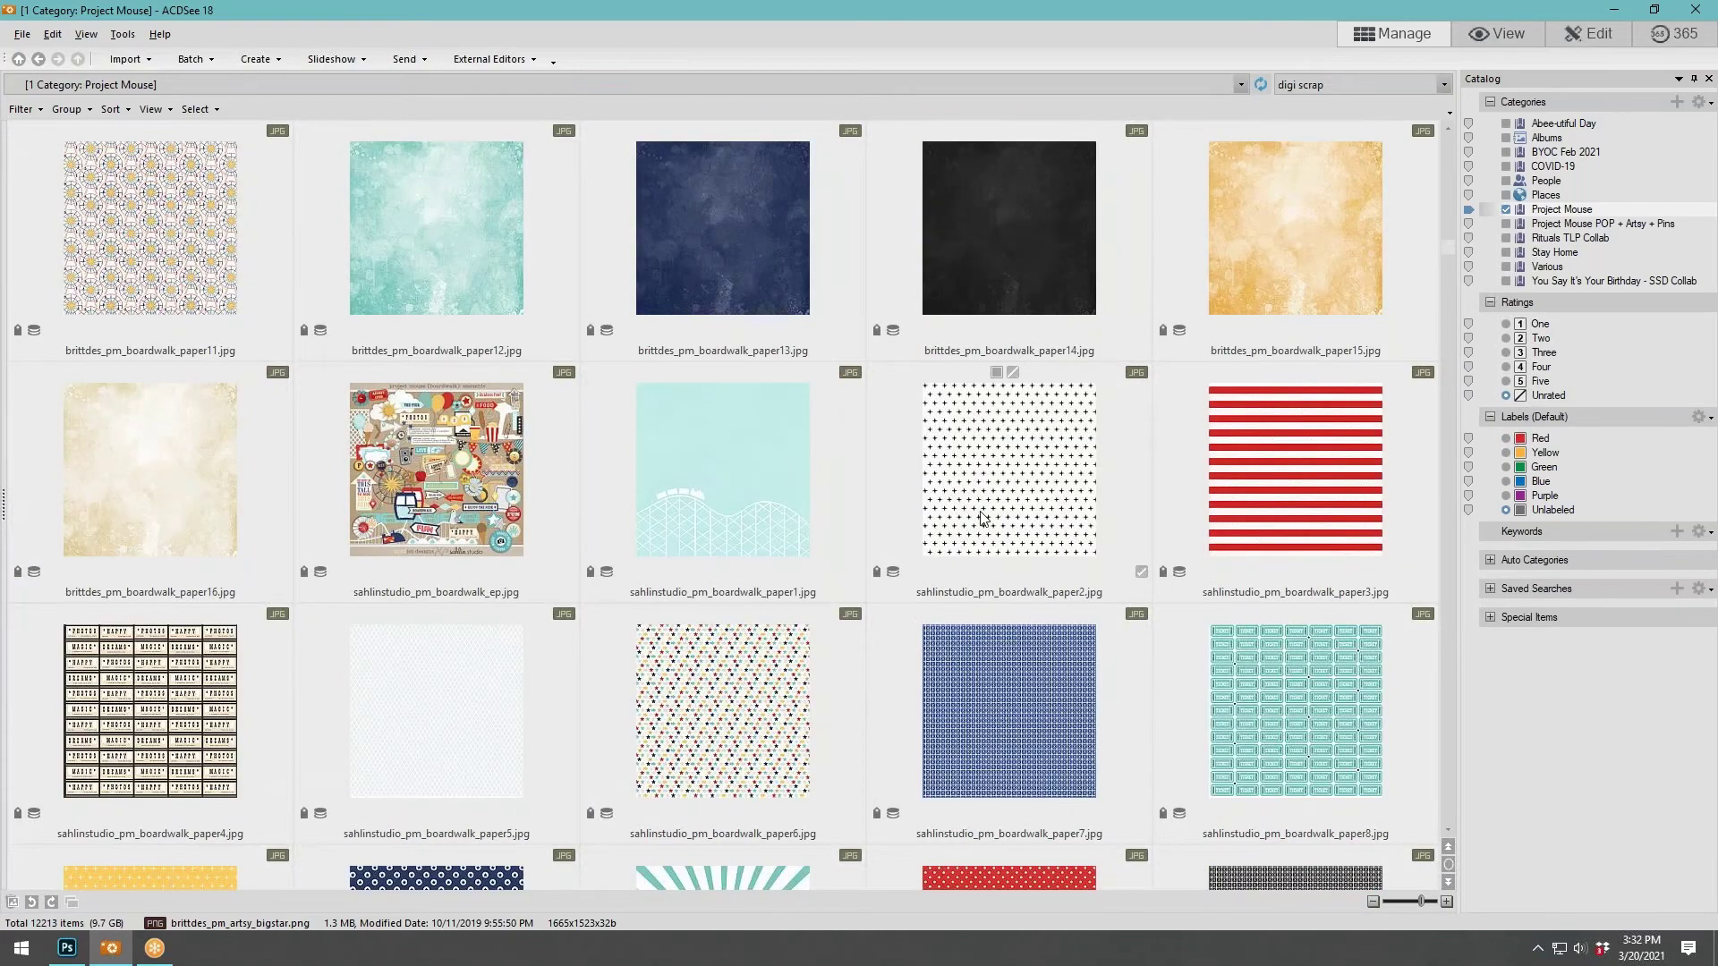
scroll(982, 517, down, 9)
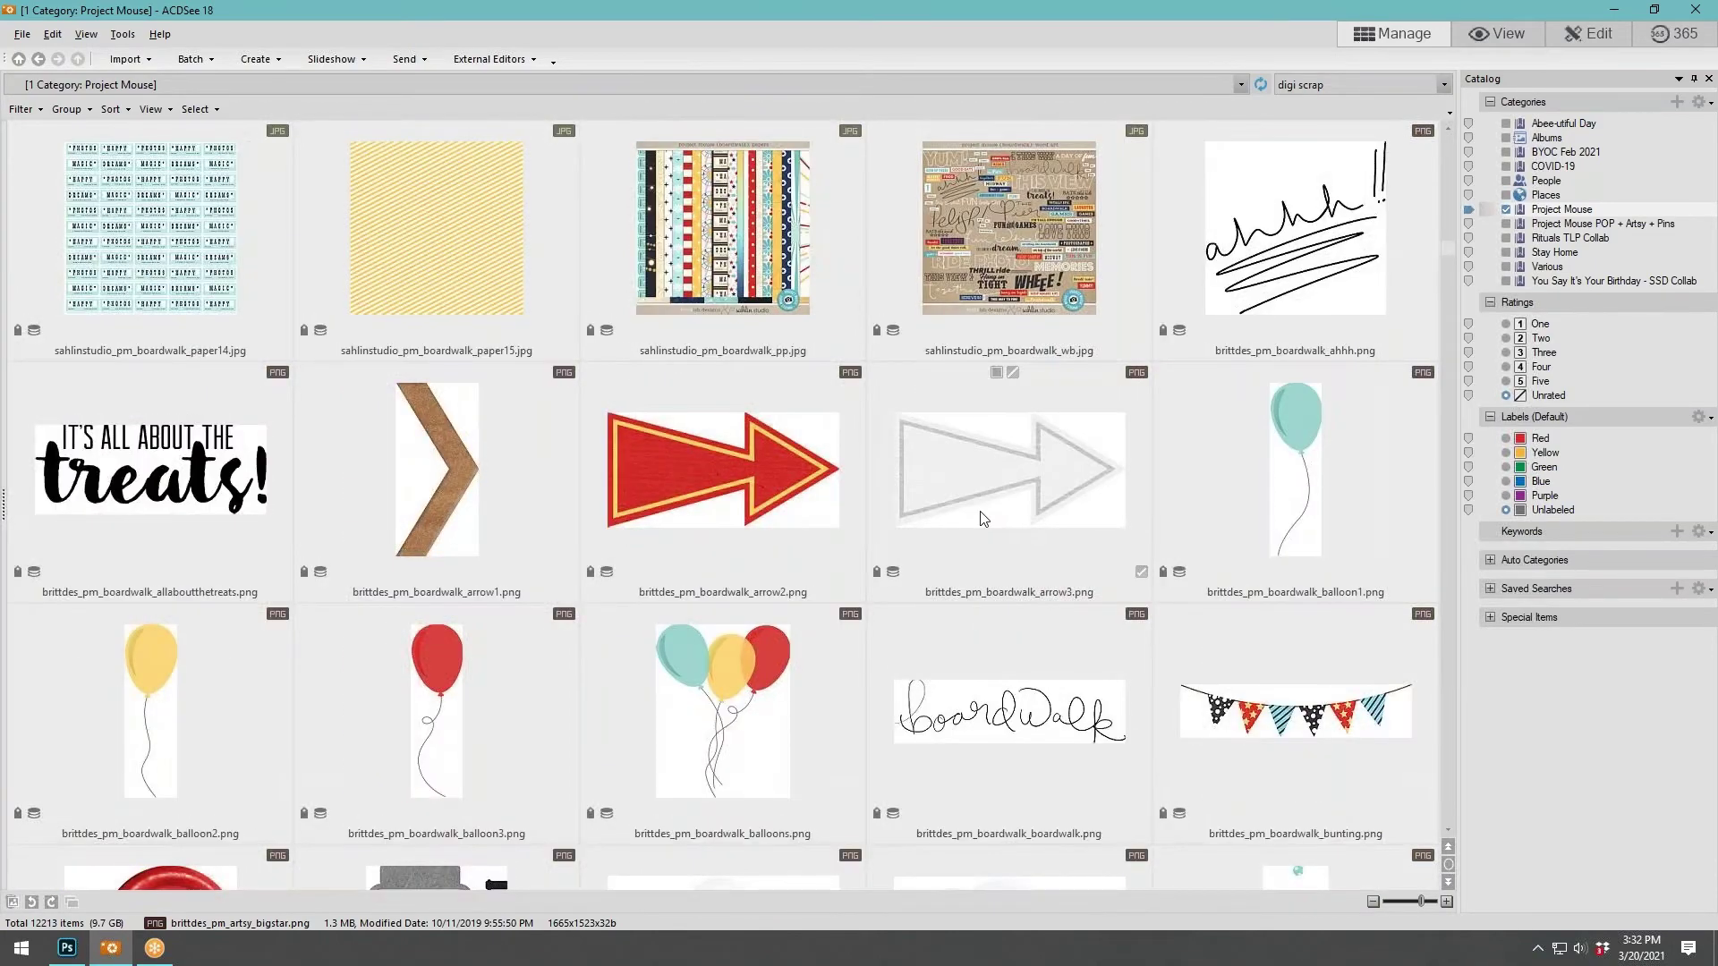
scroll(982, 519, down, 5)
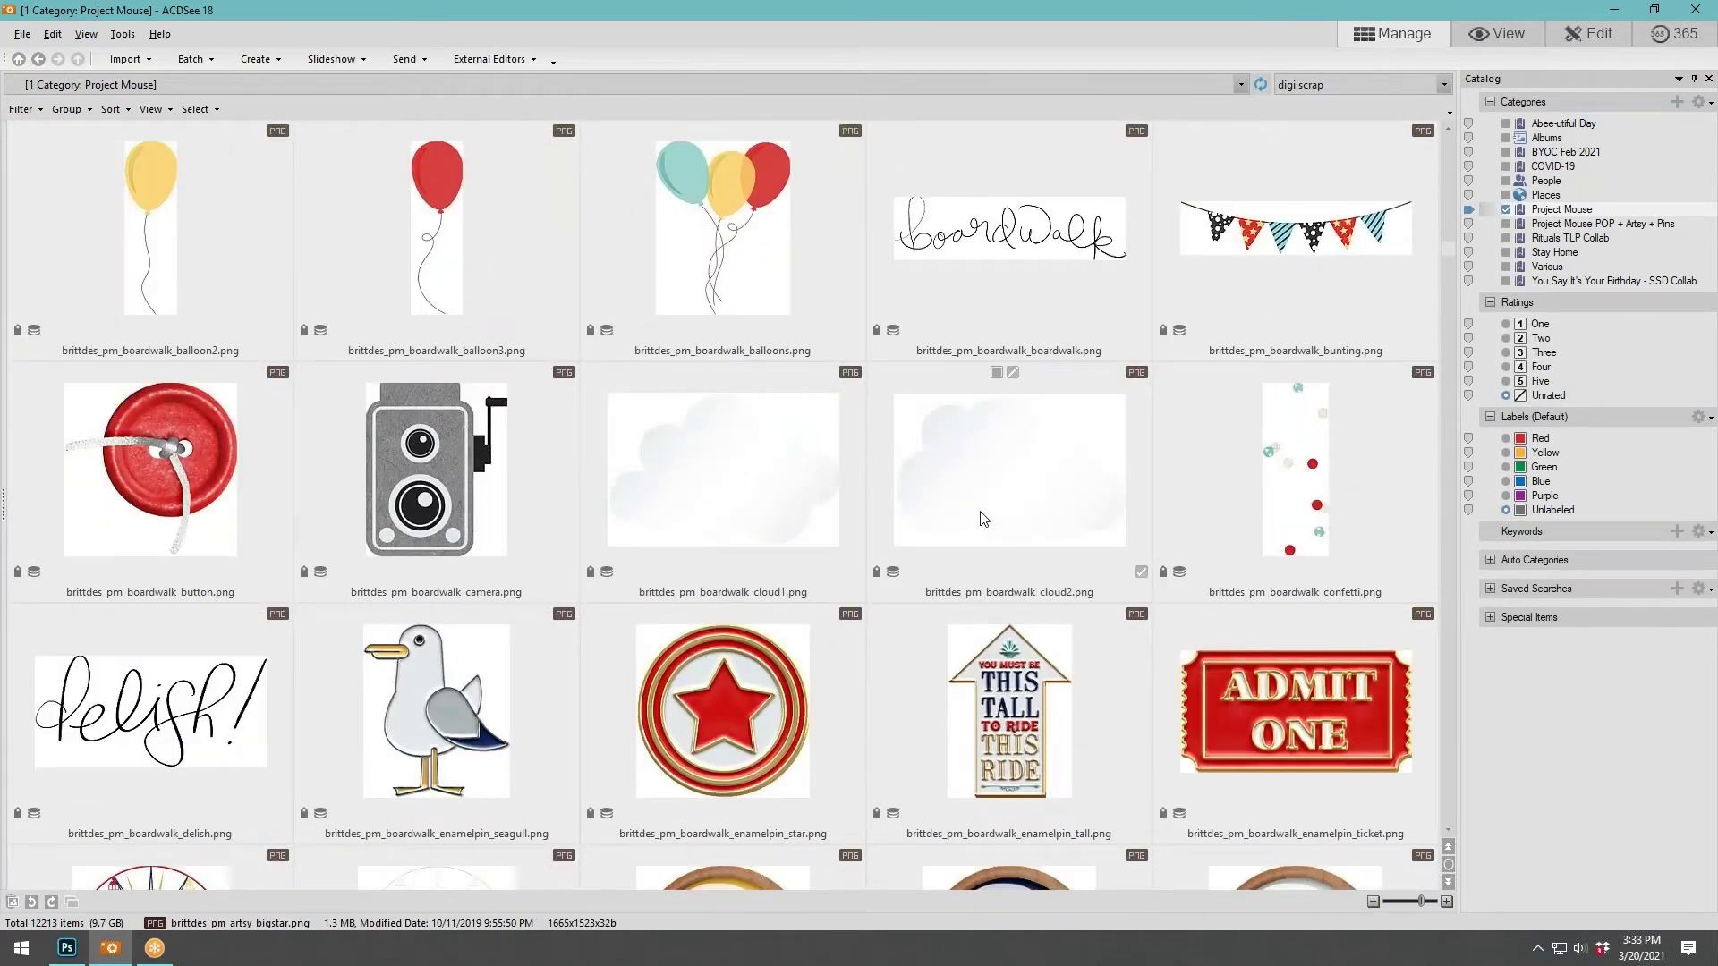
scroll(983, 519, down, 5)
scroll(979, 512, down, 20)
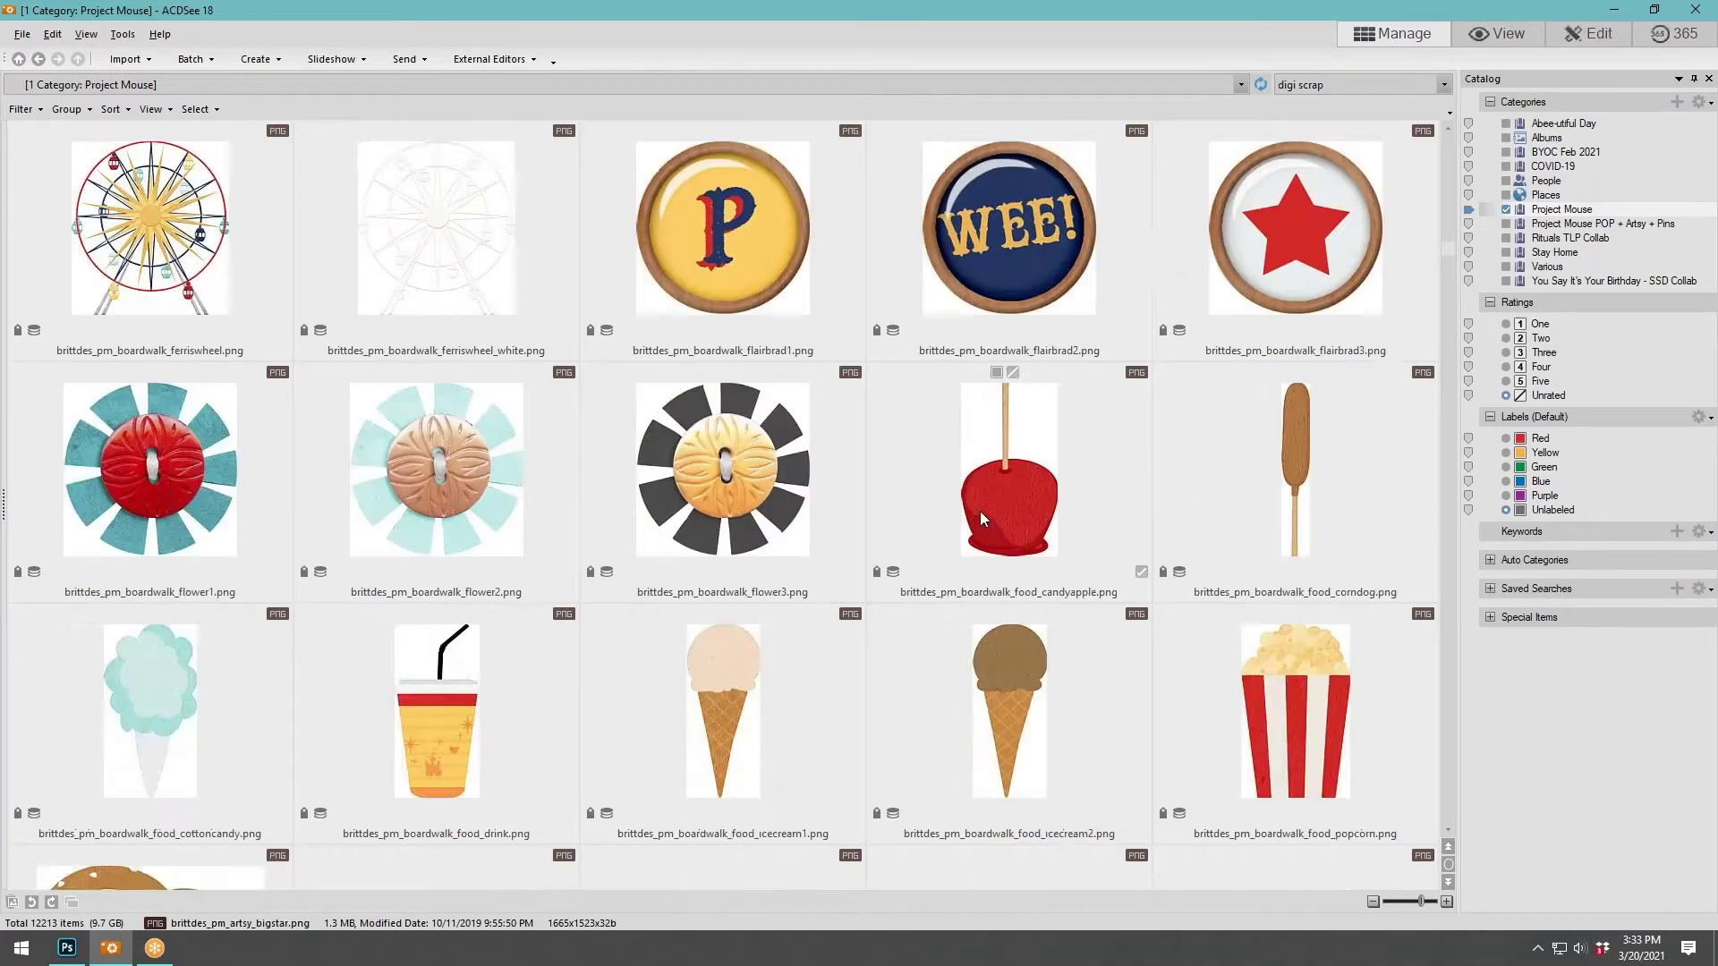
scroll(980, 511, down, 20)
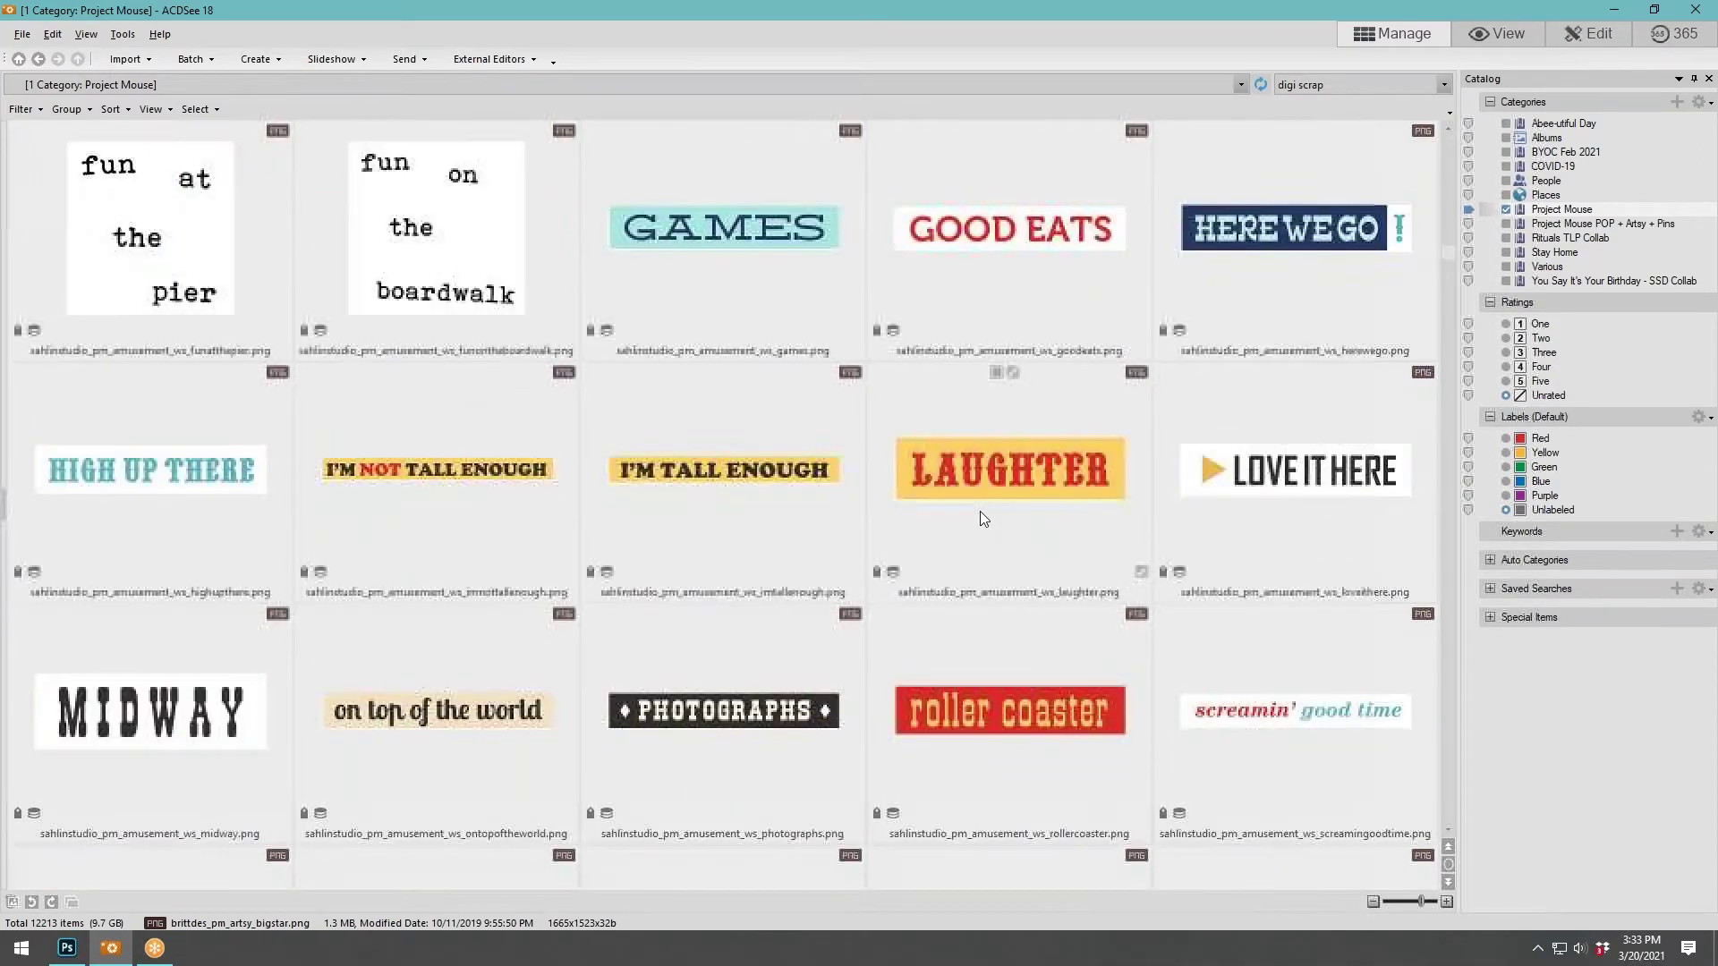
scroll(979, 512, down, 6)
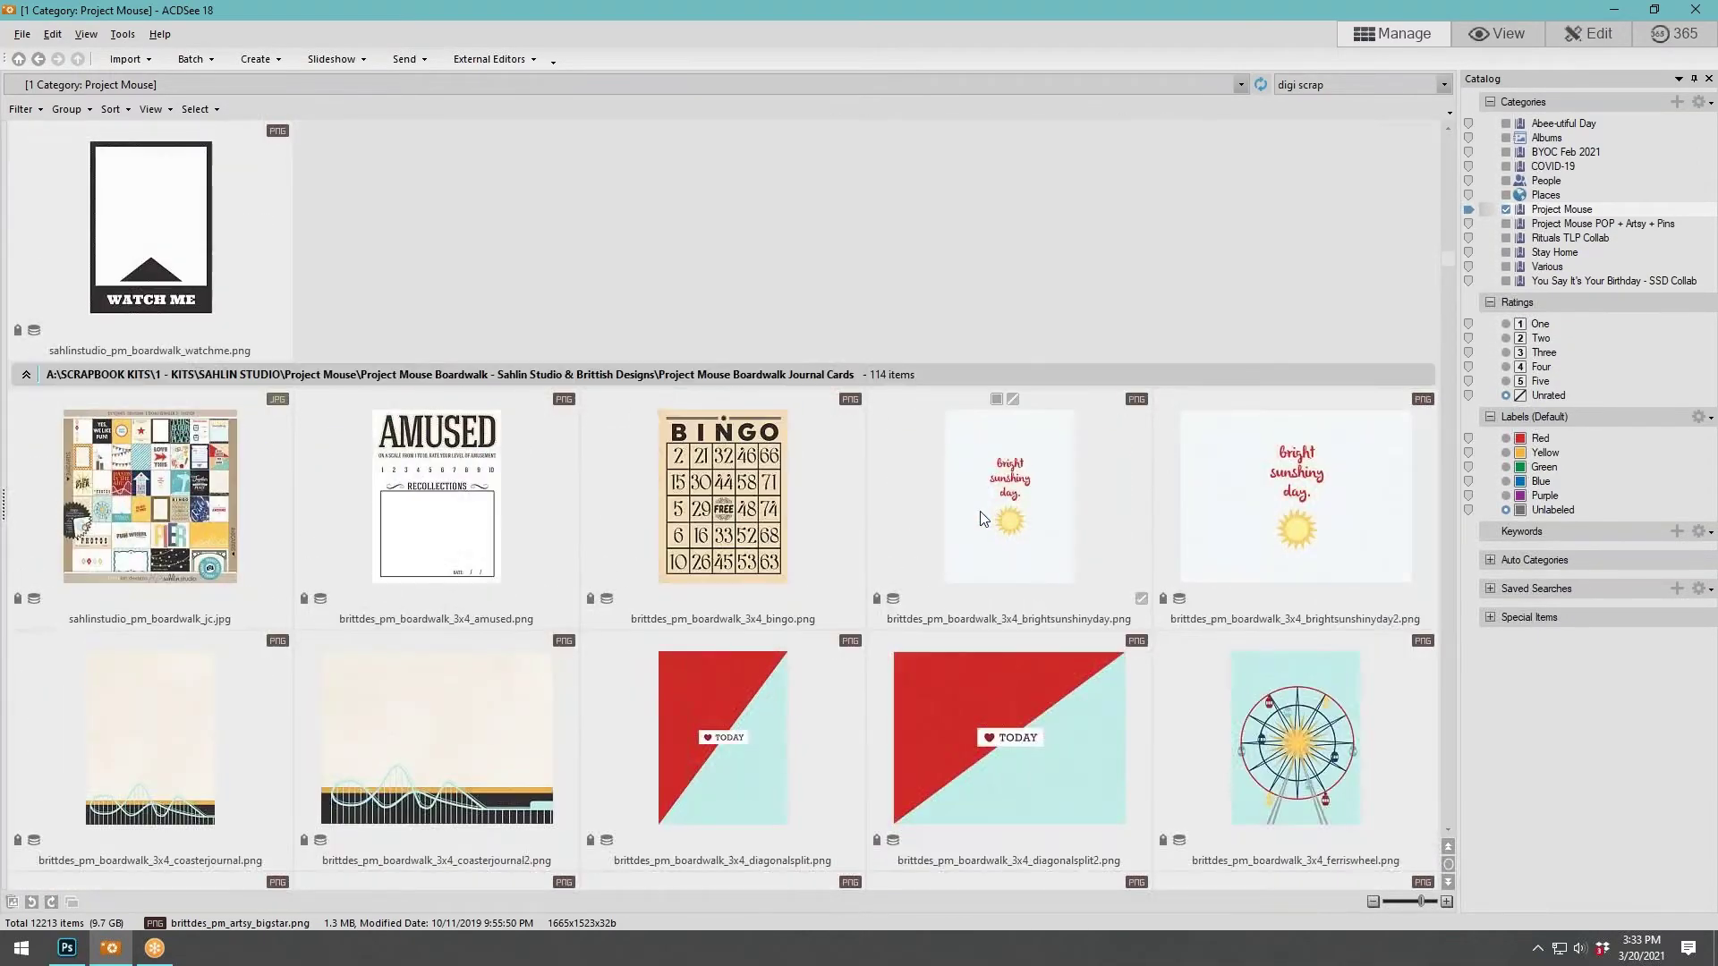
scroll(984, 519, down, 20)
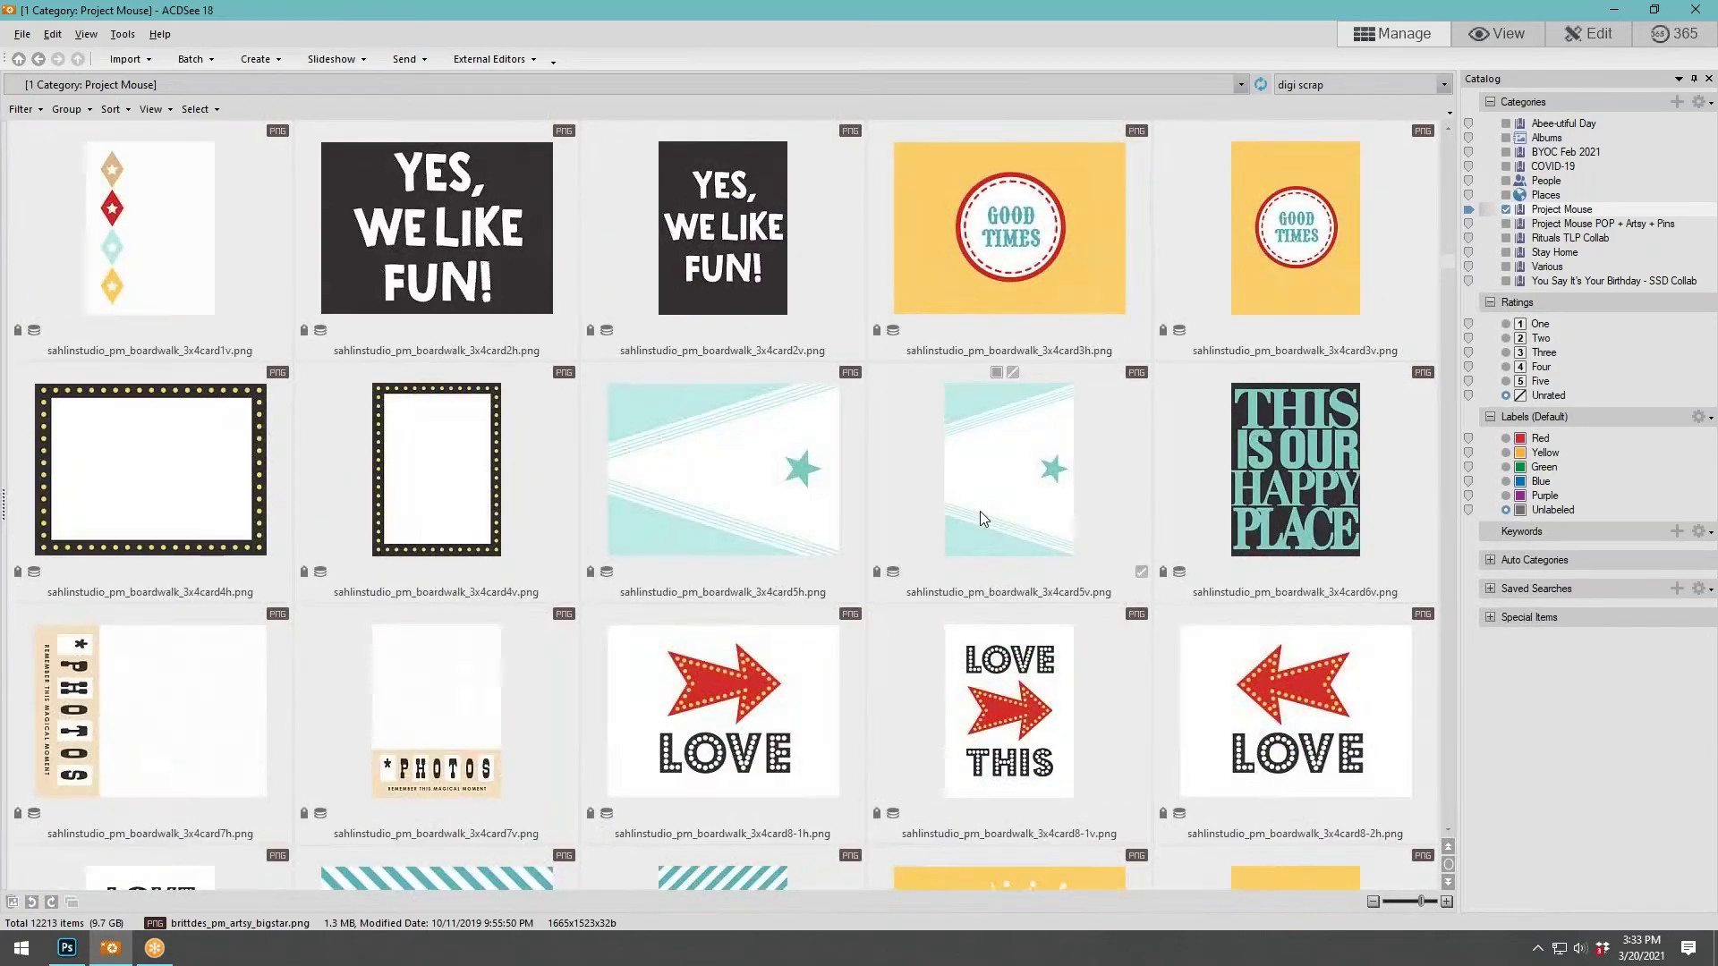
Browse the Bundle No 1 Basics elements and quote cards and the Bundle No 2 Basics photo overlays and hand-drawn words for an embellishment.
scroll(981, 518, down, 20)
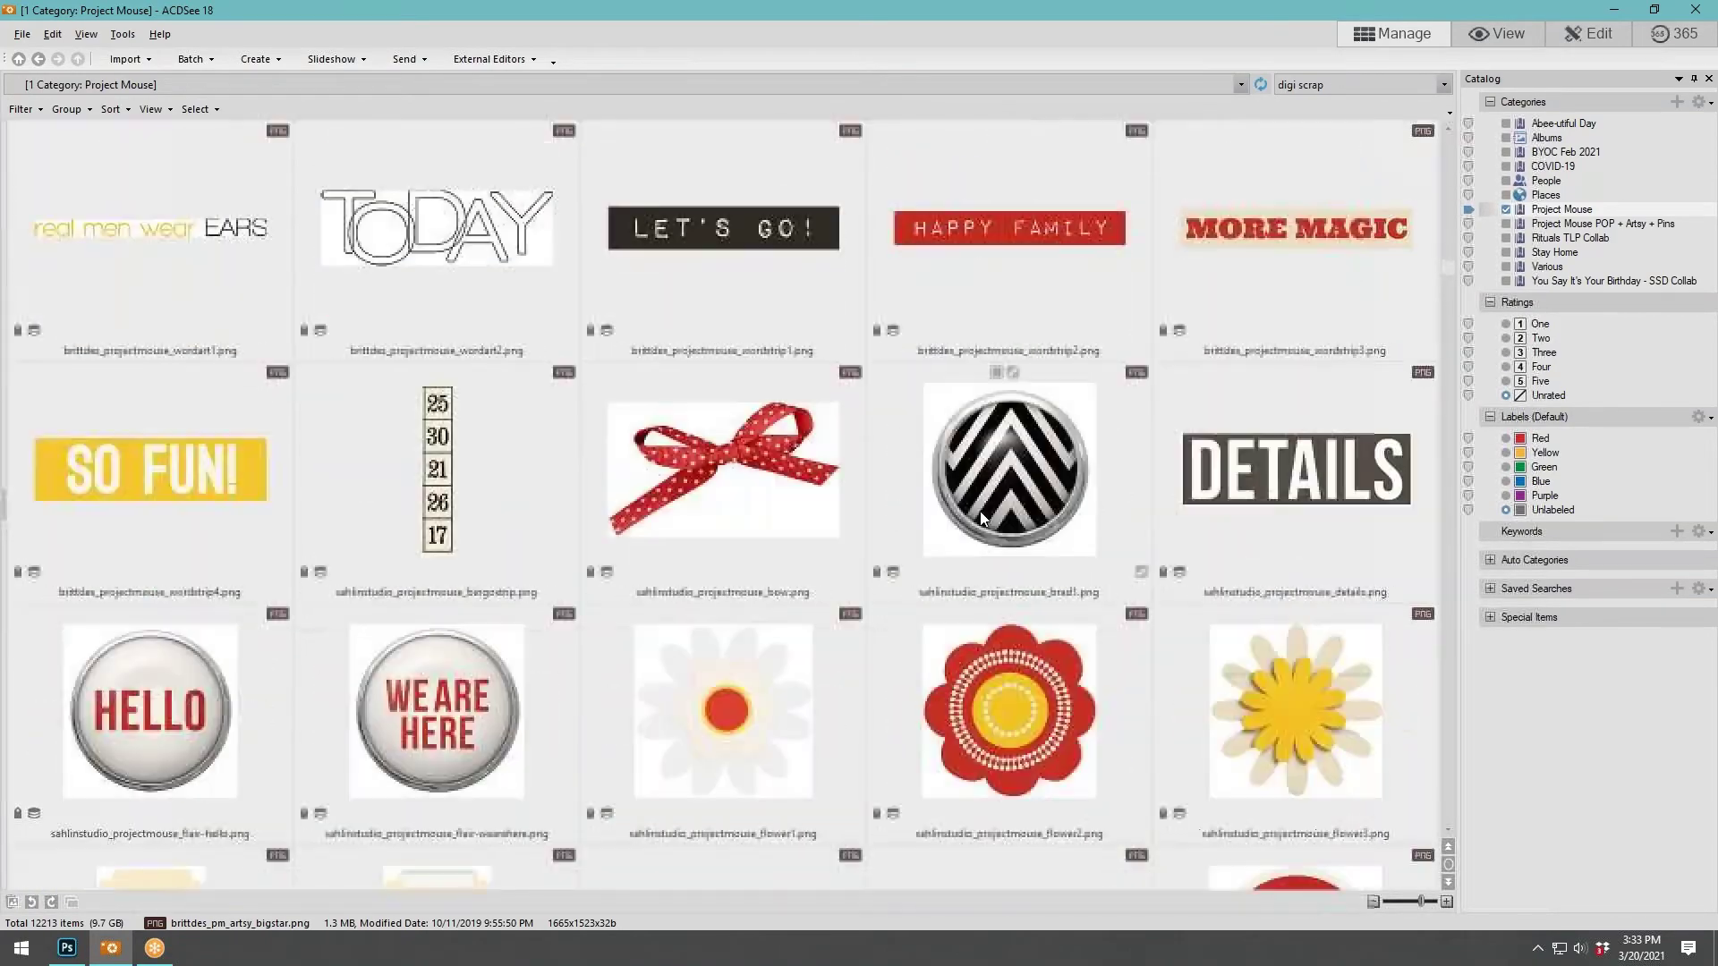
scroll(979, 518, down, 20)
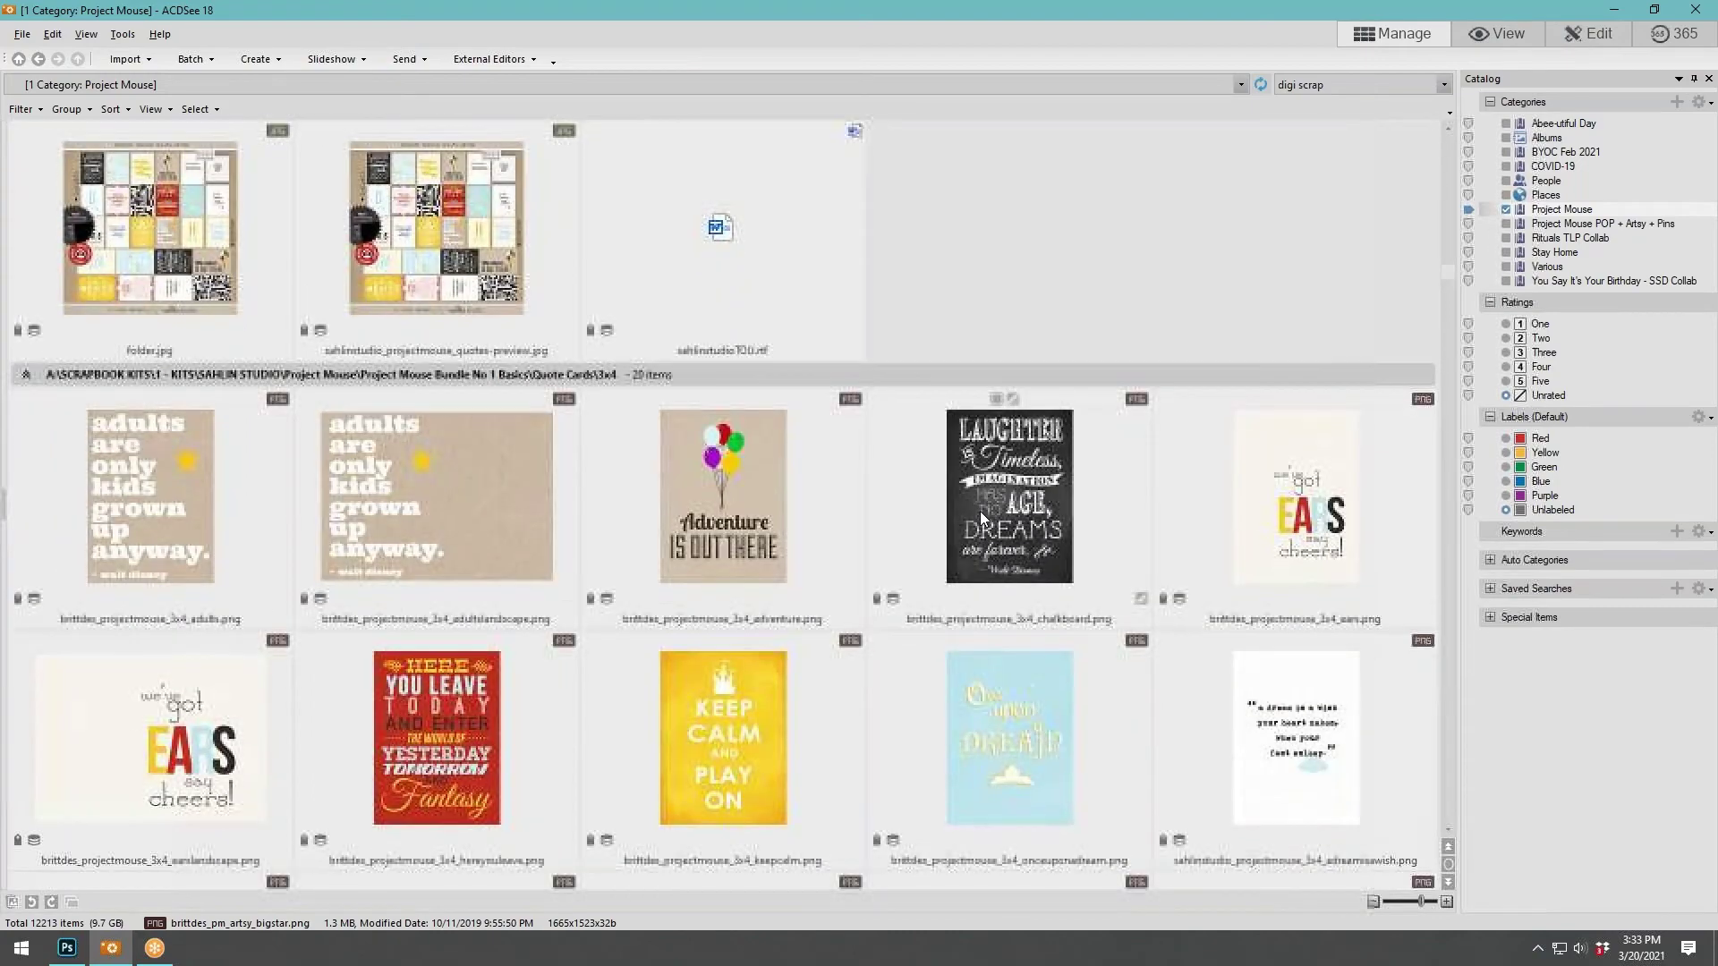
scroll(981, 517, down, 20)
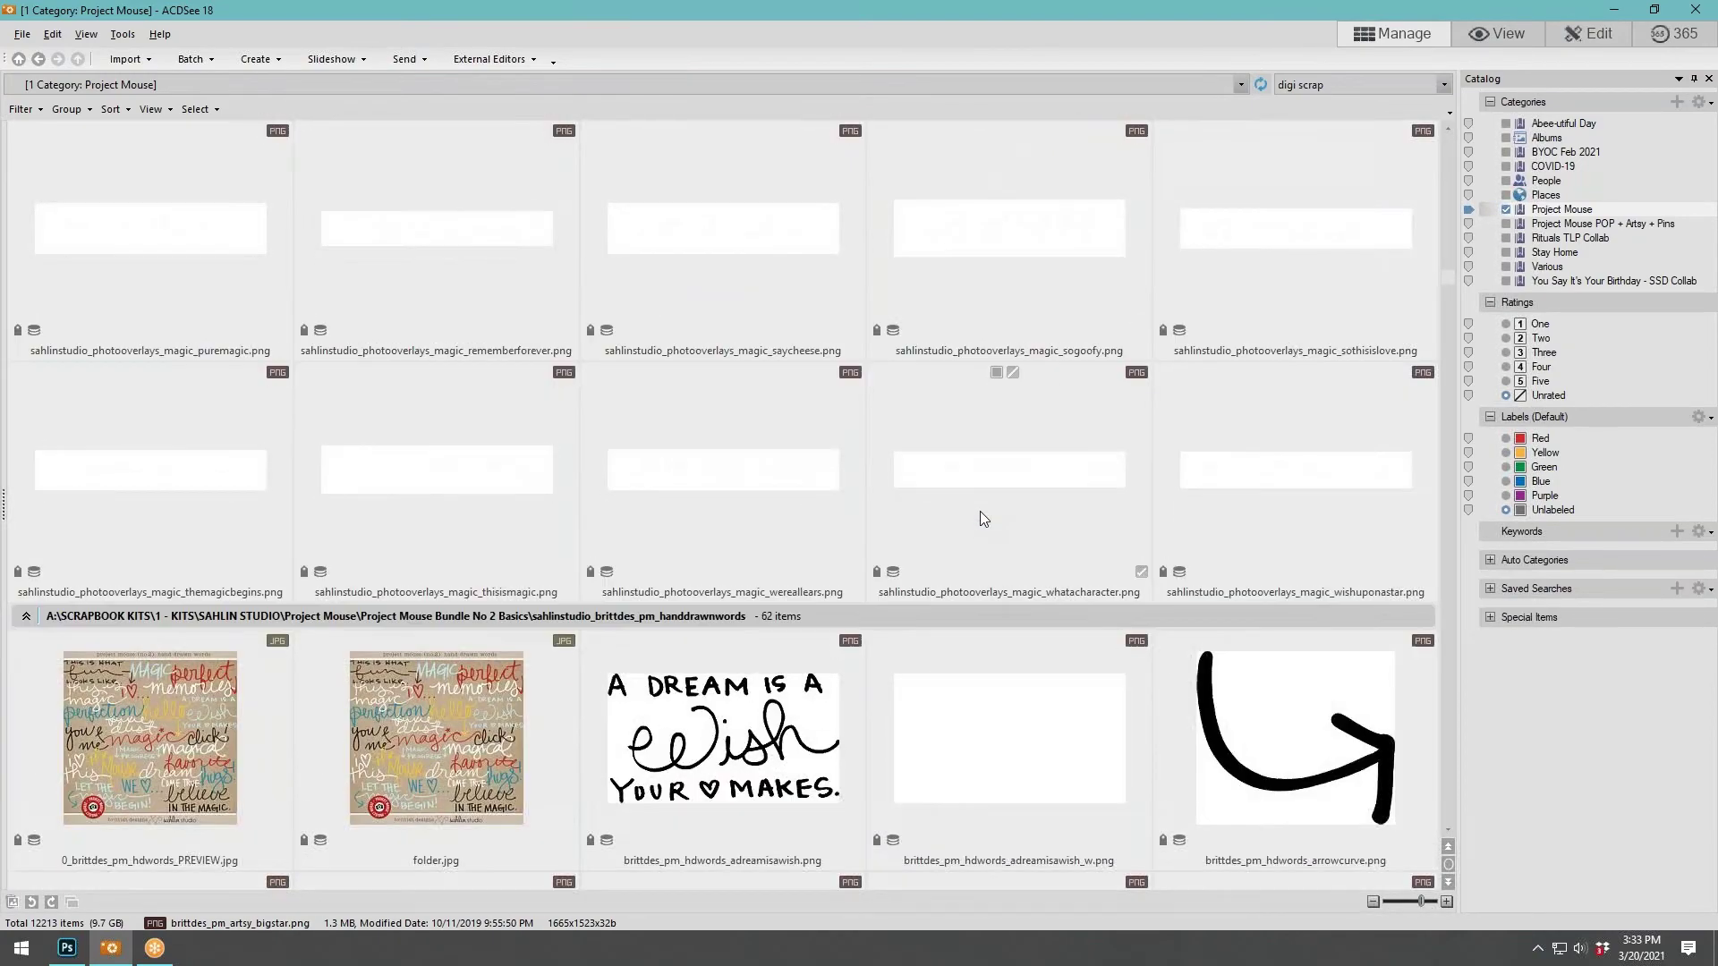
scroll(979, 519, down, 20)
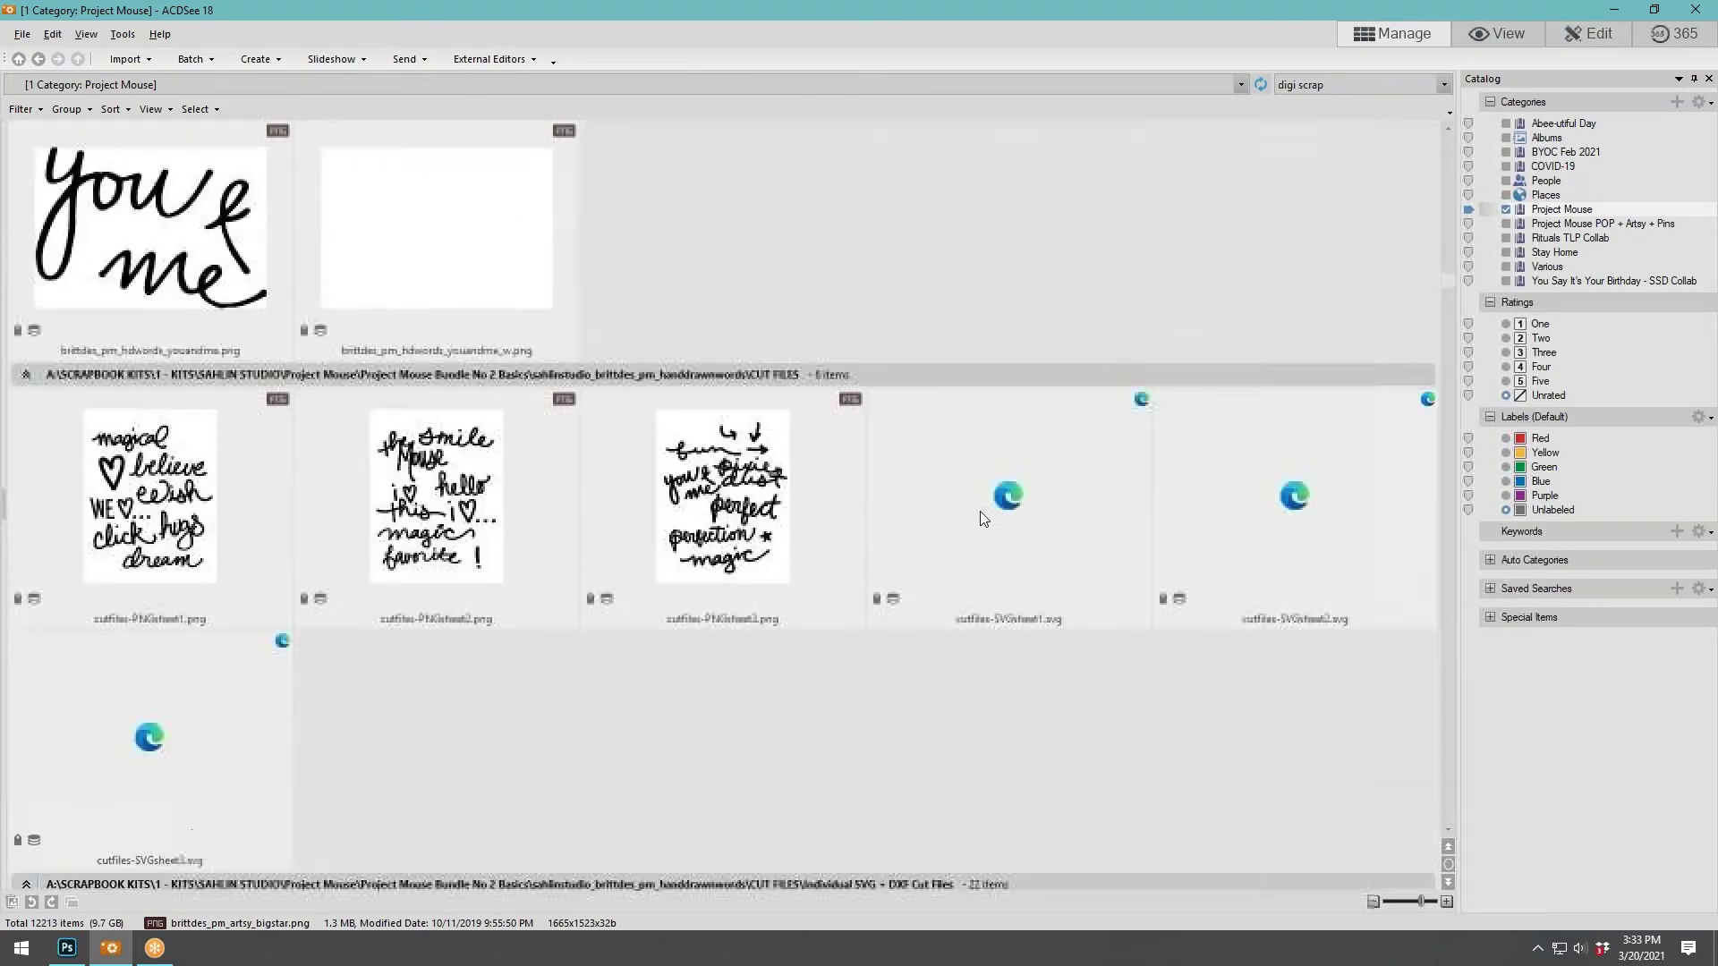
scroll(979, 511, down, 20)
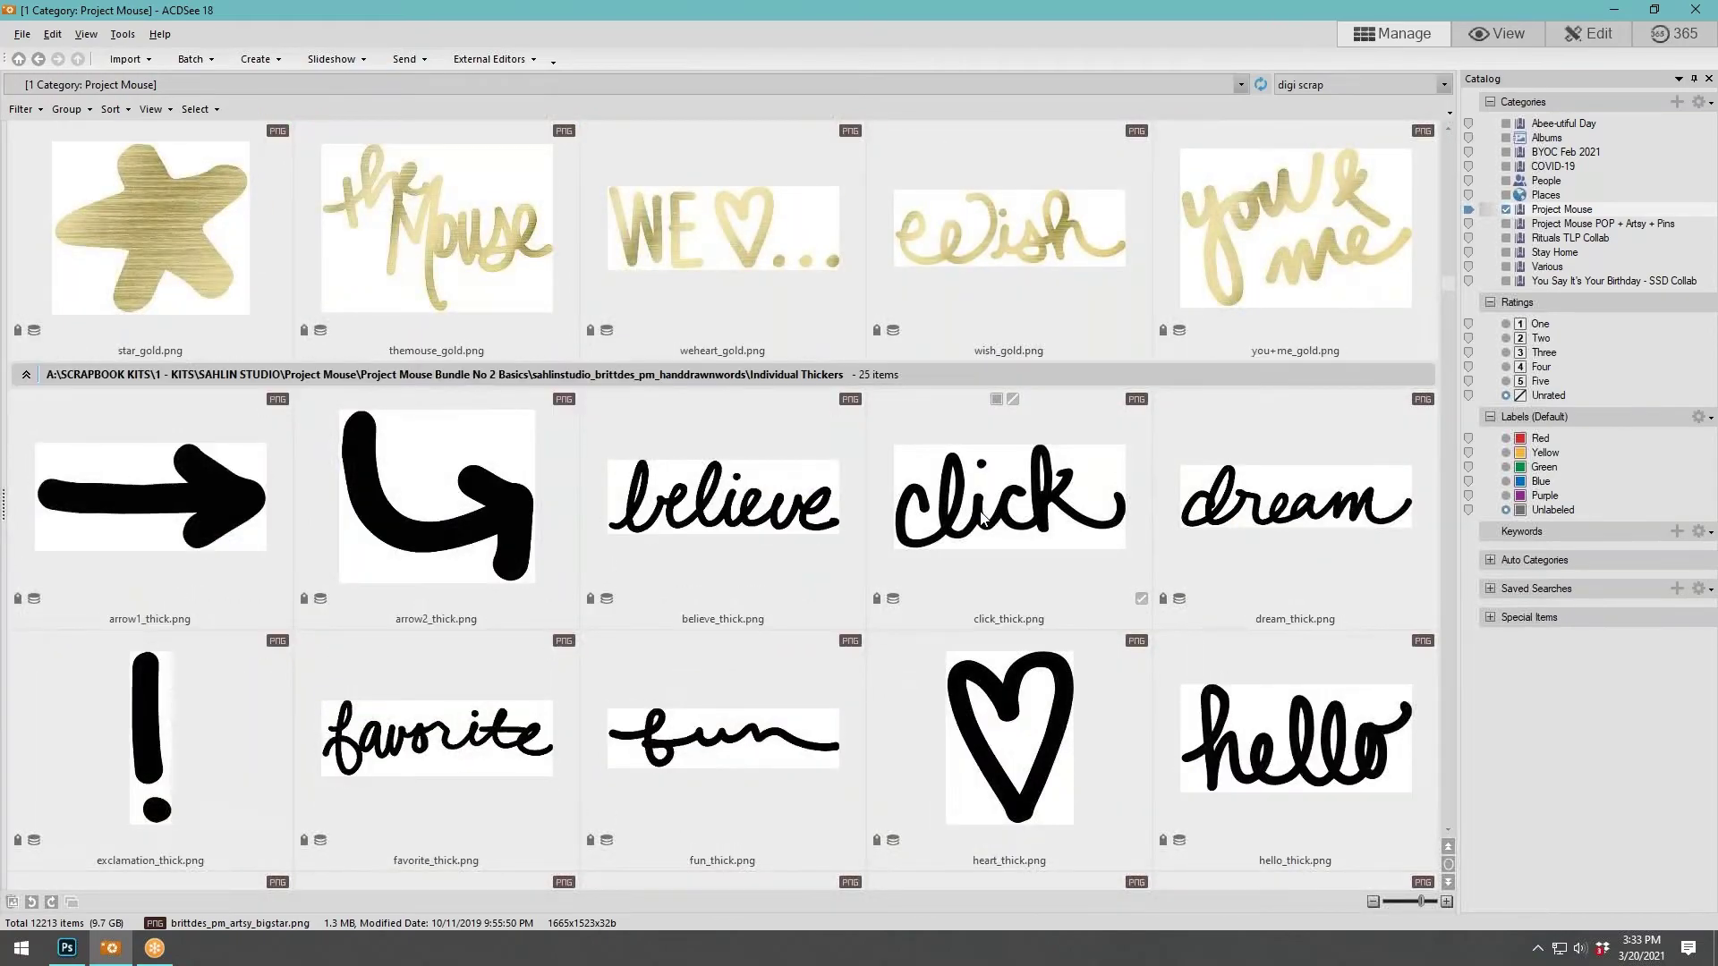
scroll(980, 511, down, 20)
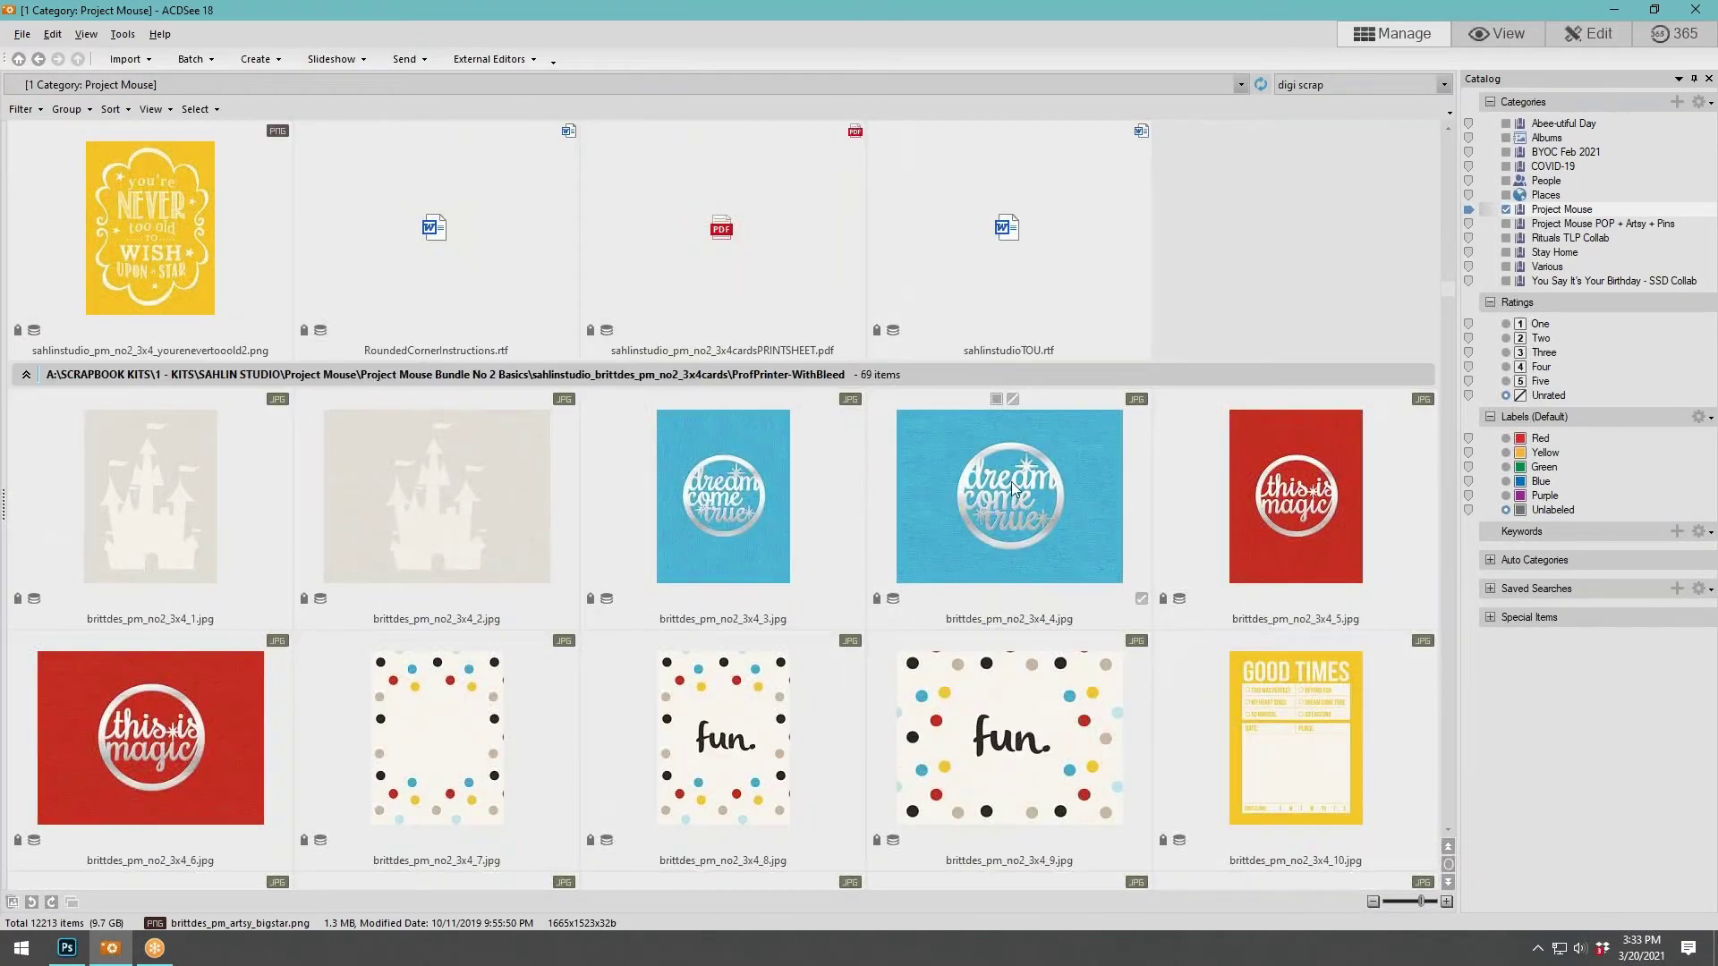
Examine the Bundle No 2 Basics journal cards, elements, print sheets, papers and word bits for a fitting accent.
scroll(791, 442, down, 3)
scroll(791, 442, down, 20)
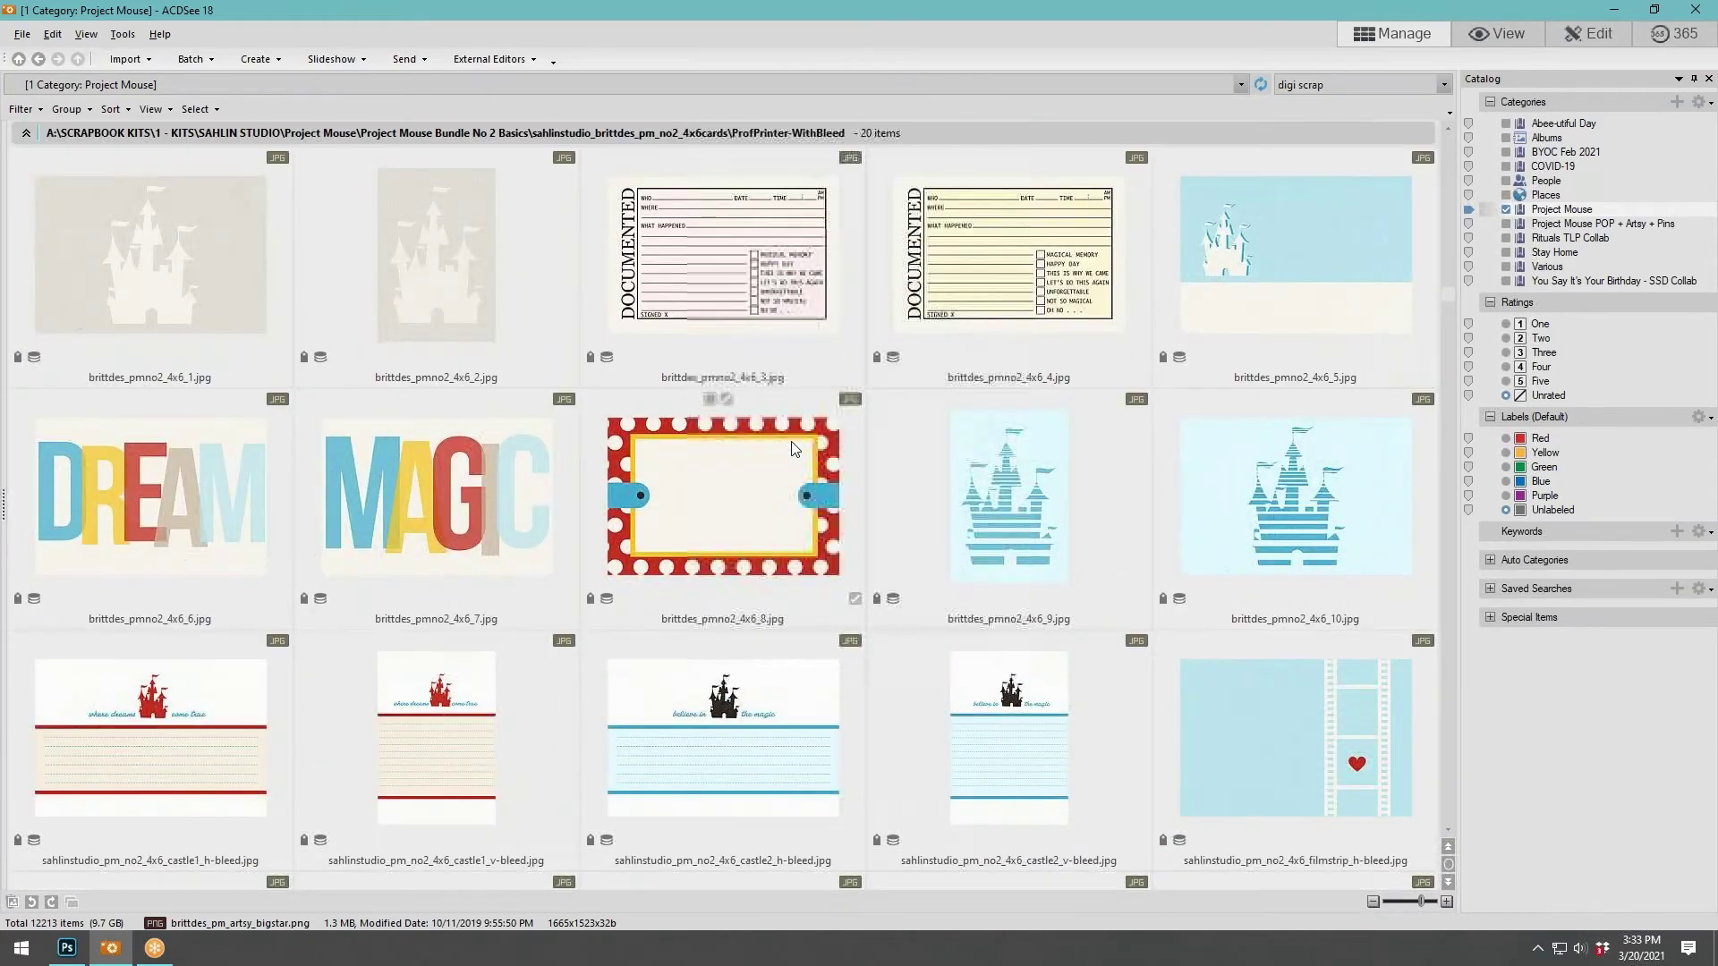
scroll(790, 442, down, 20)
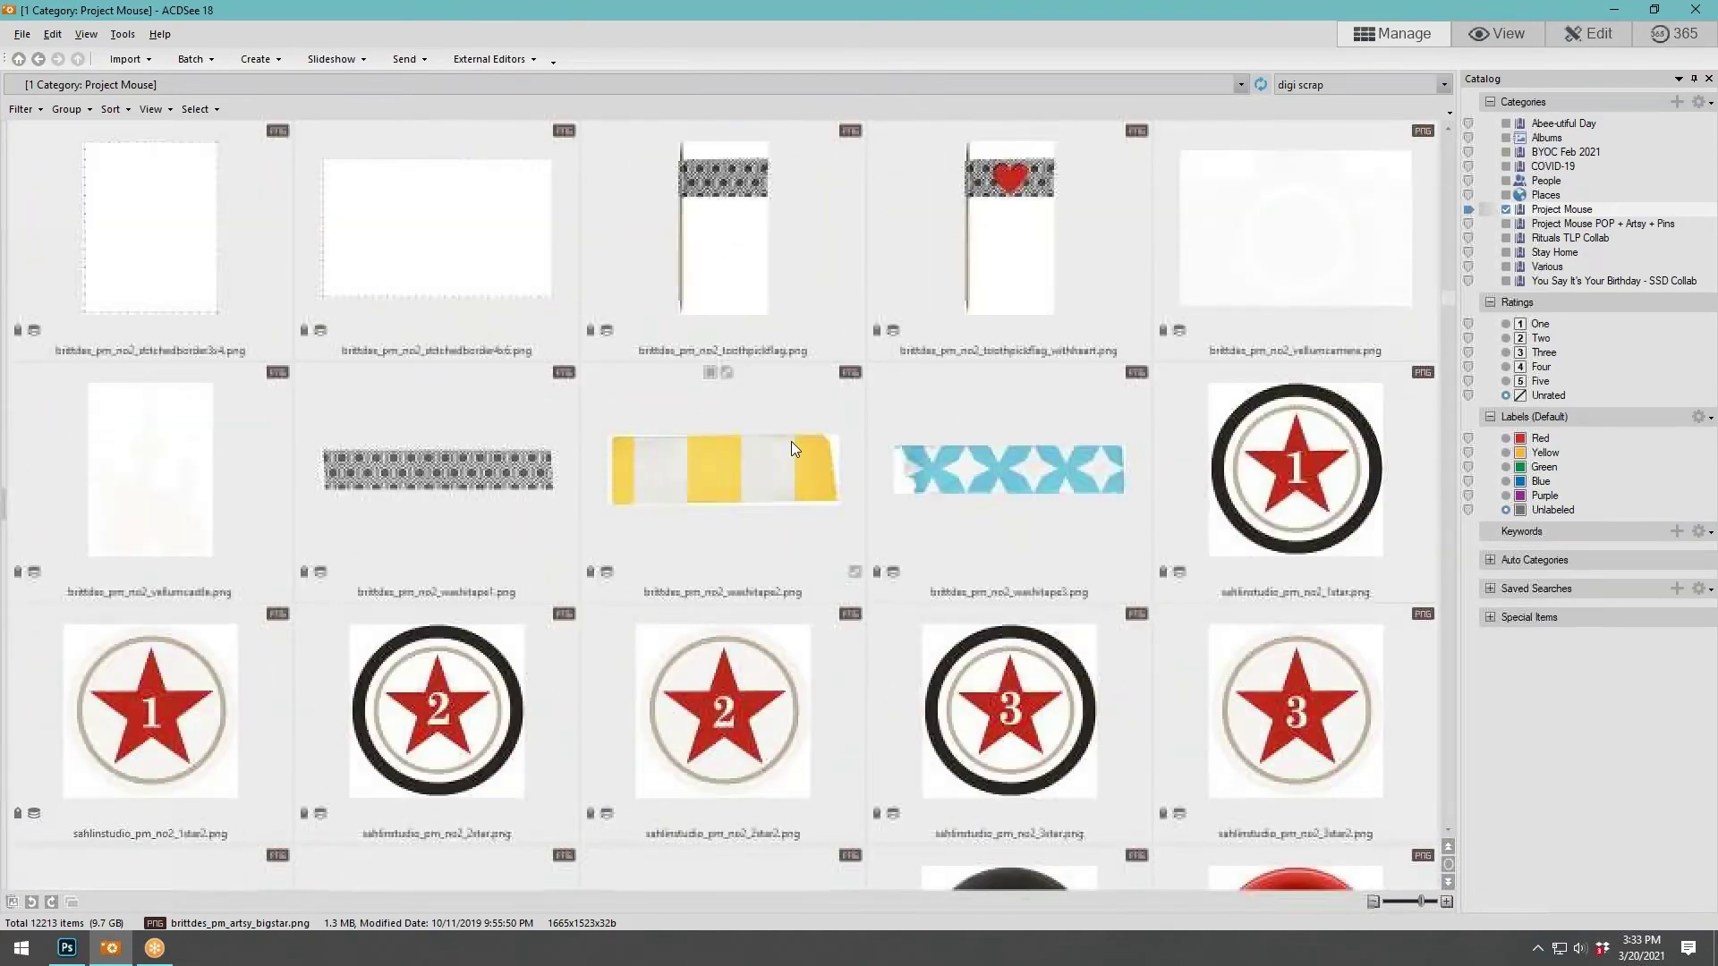
scroll(791, 442, down, 20)
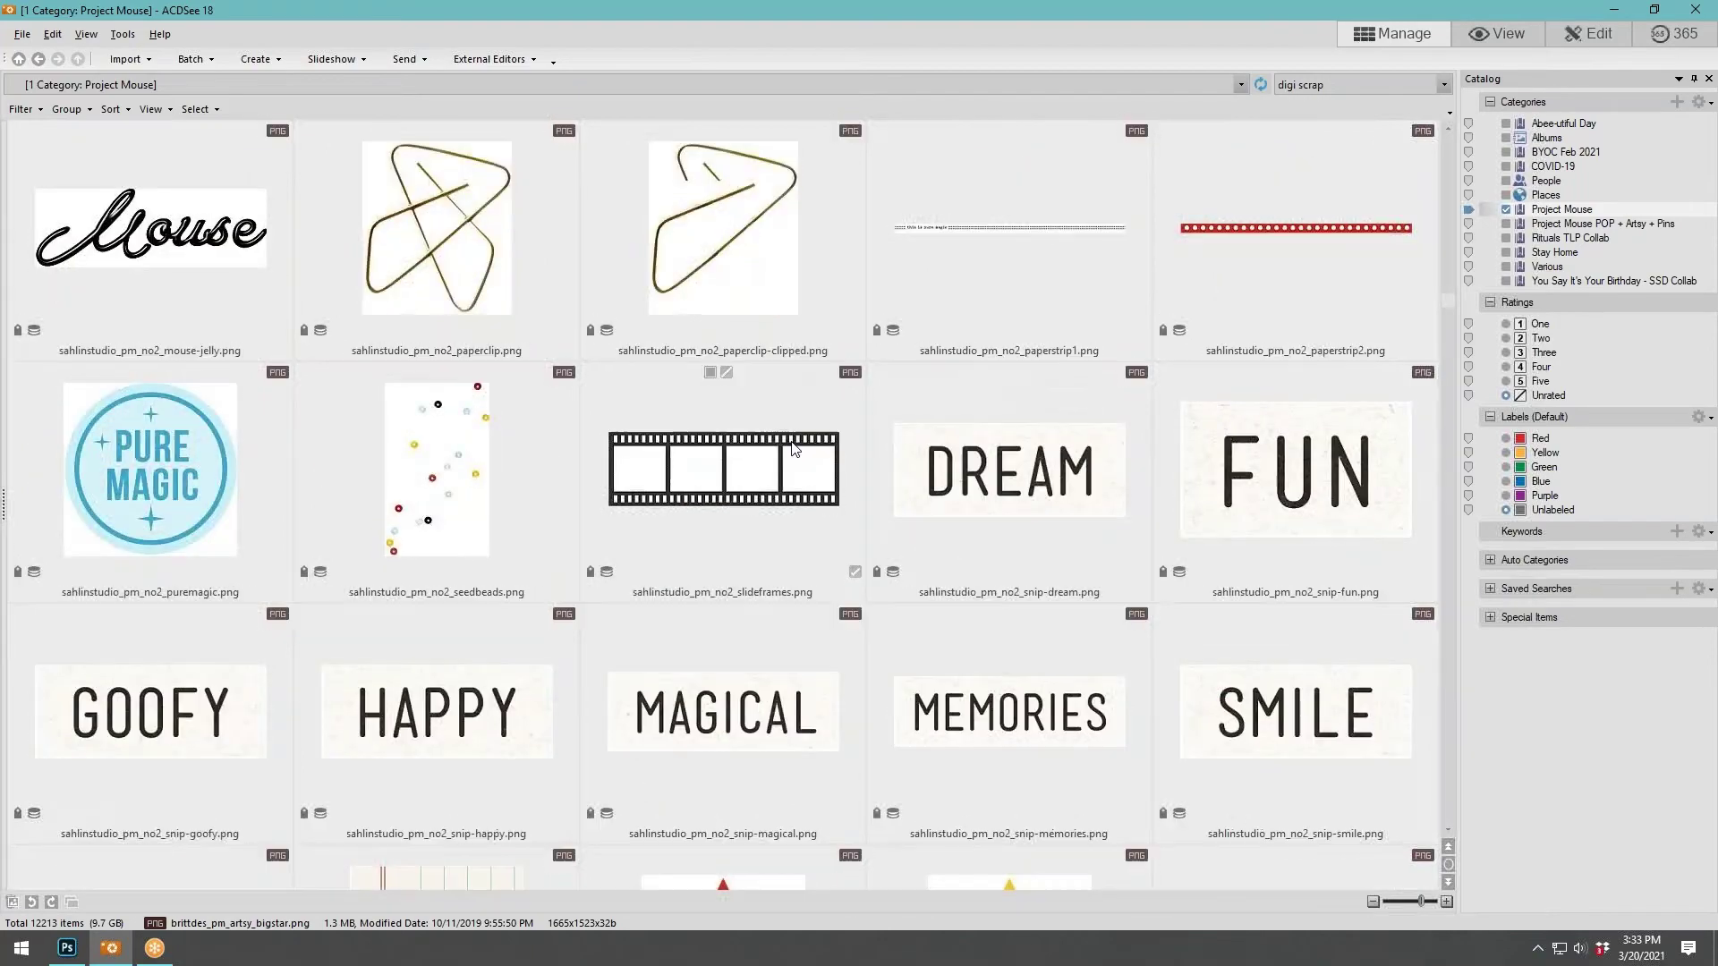
scroll(791, 448, down, 20)
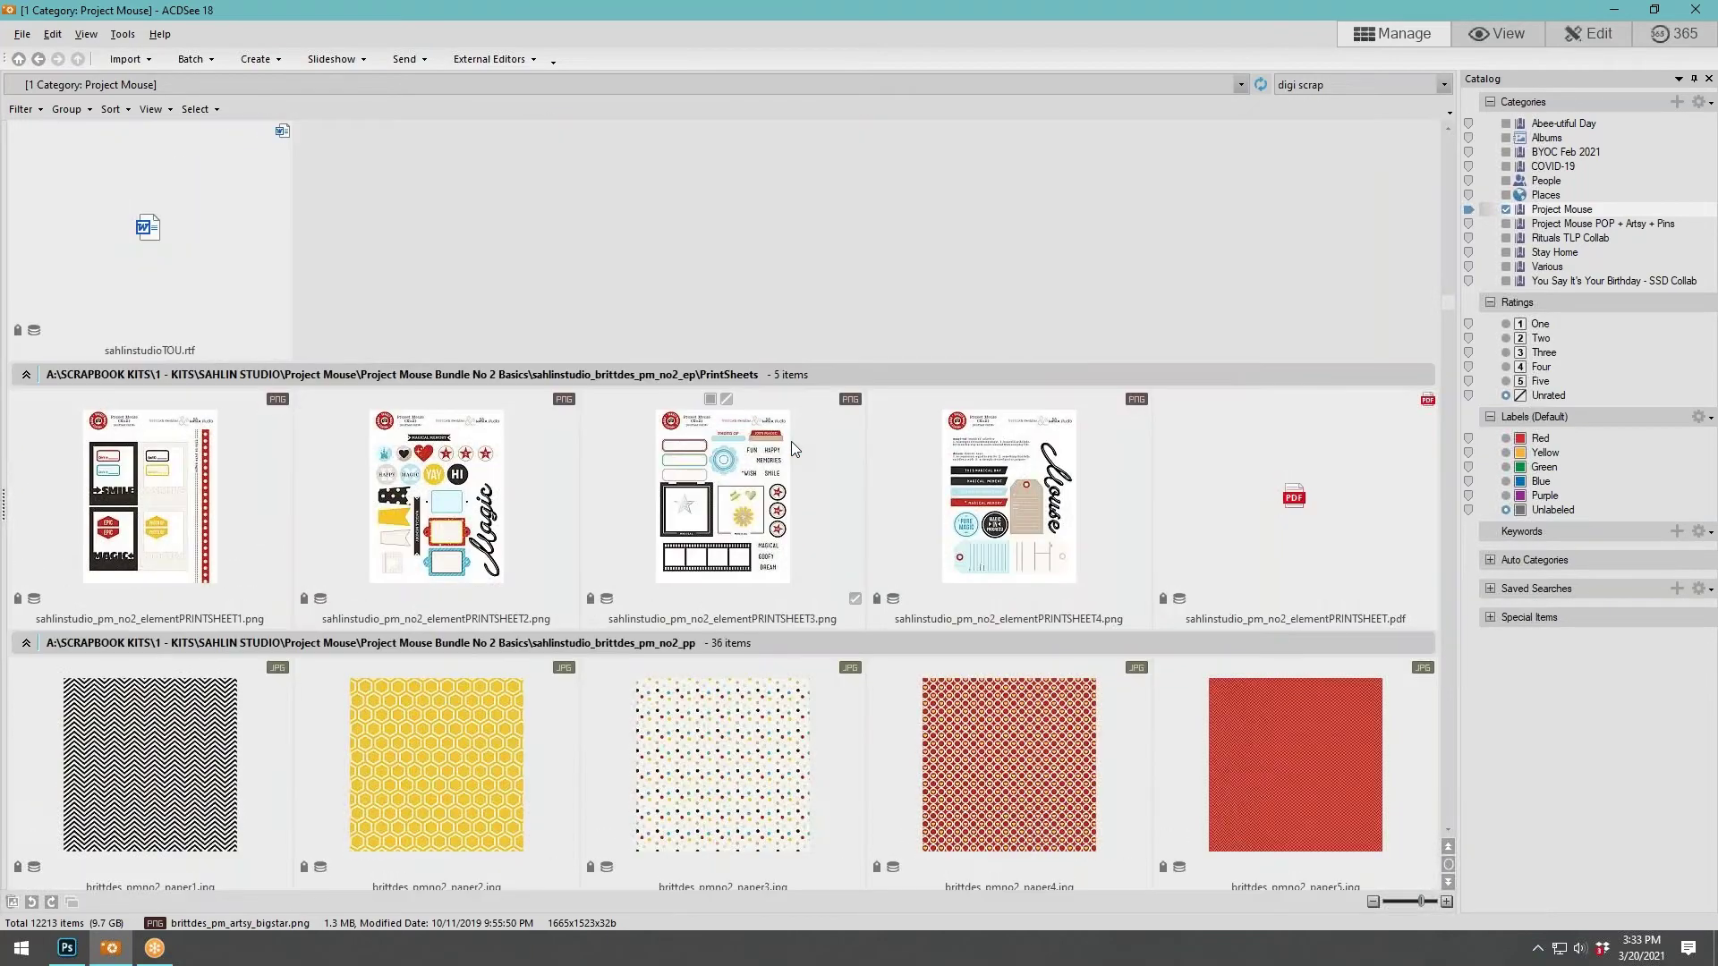
scroll(790, 442, down, 5)
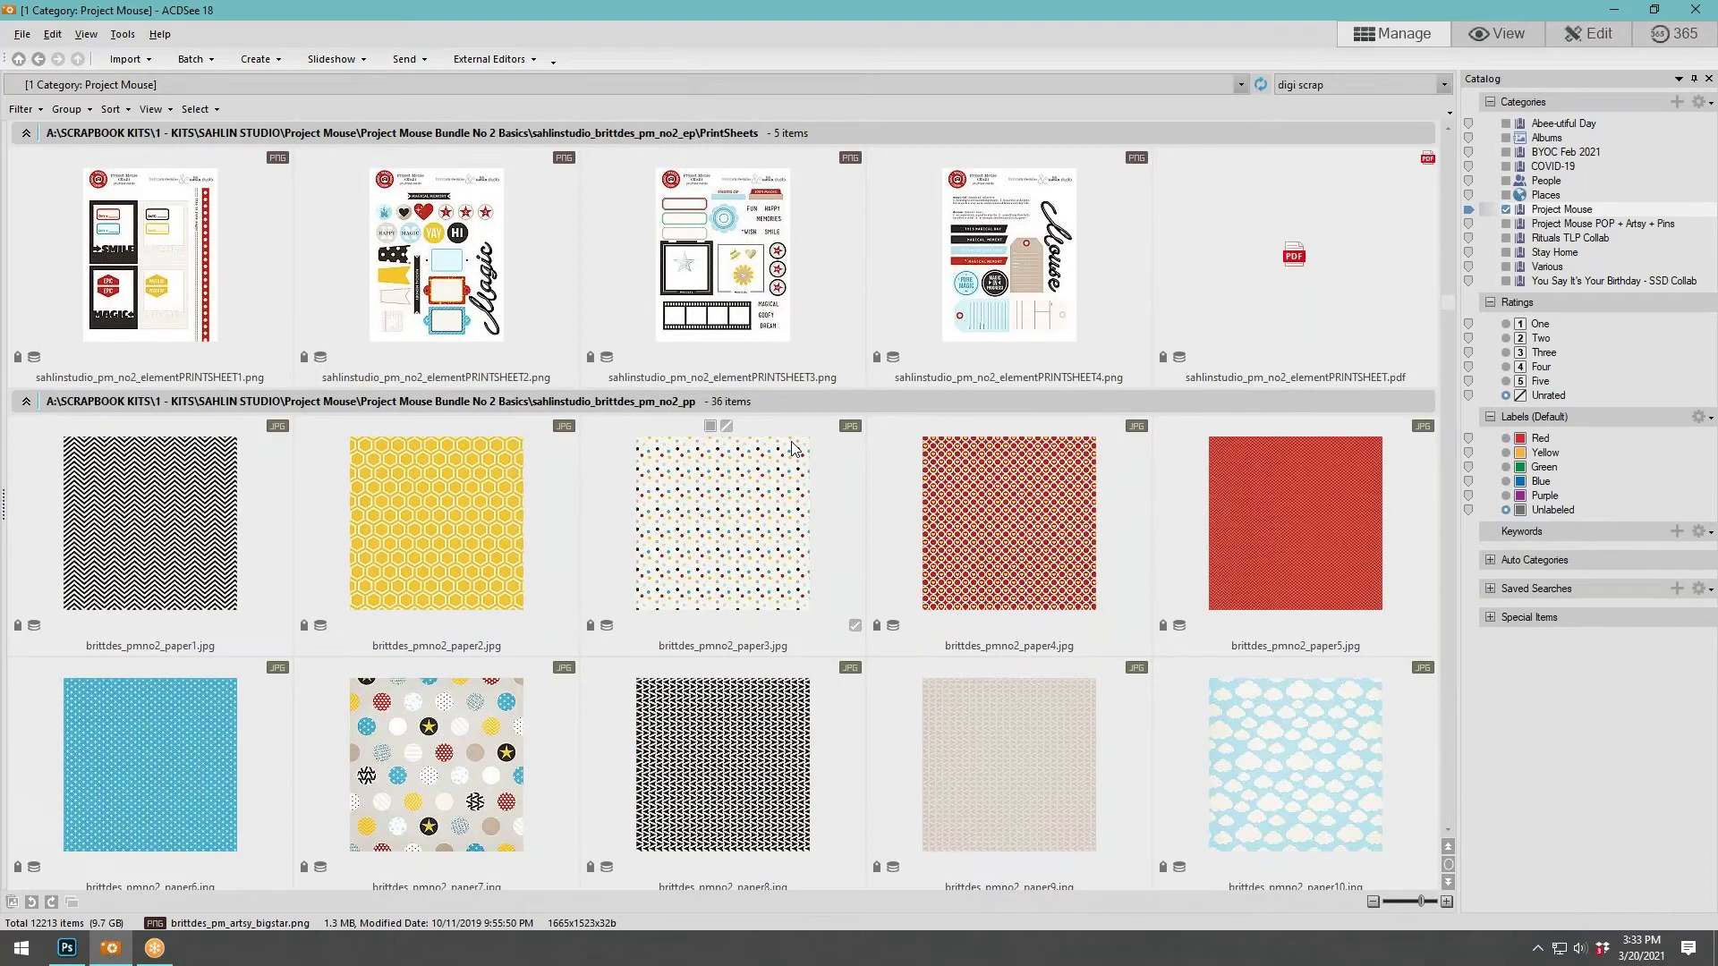
scroll(663, 447, down, 15)
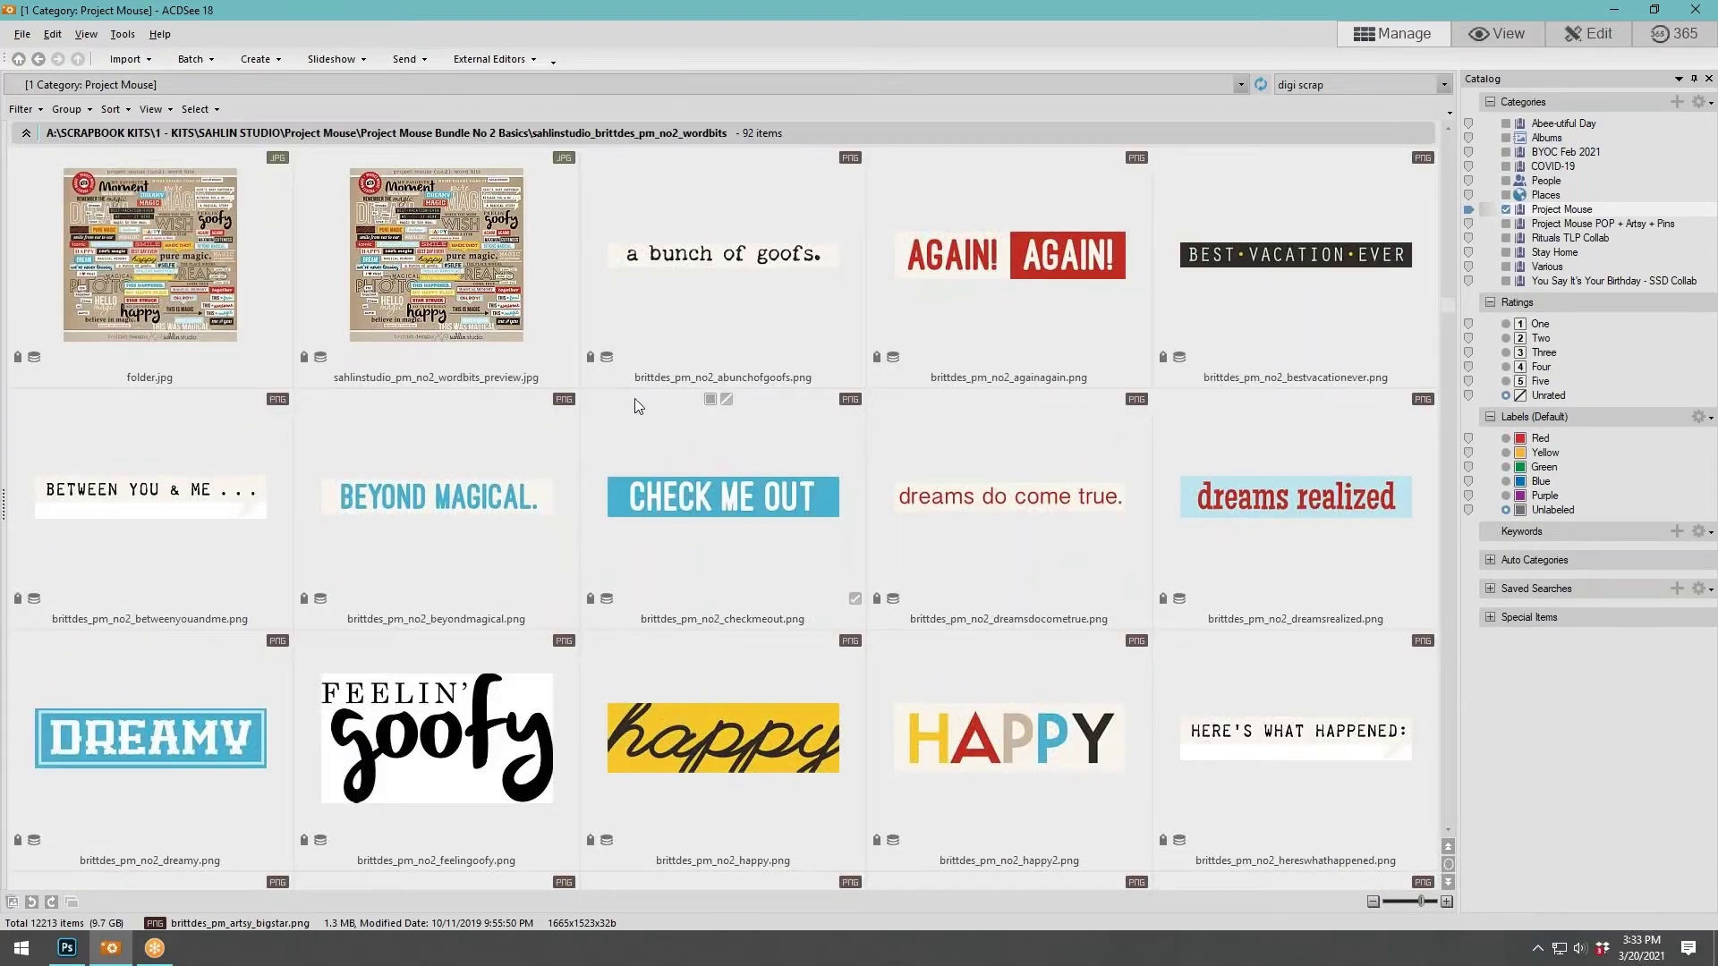
scroll(594, 420, down, 10)
scroll(598, 433, down, 15)
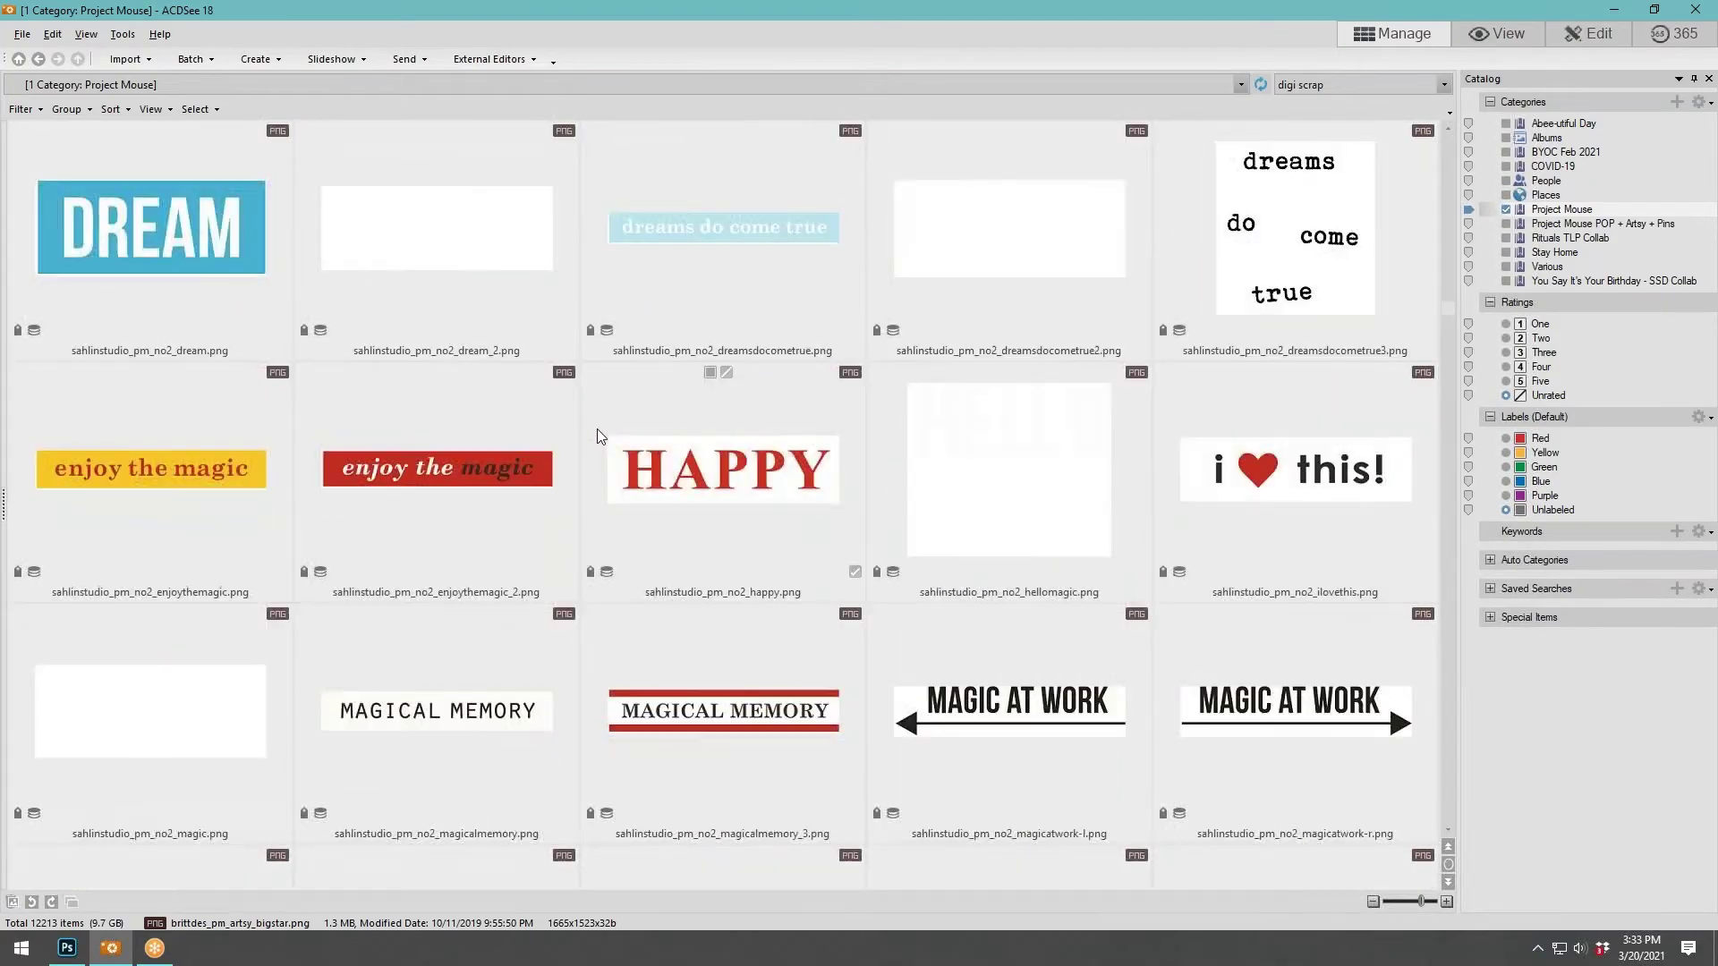
Look over the Leading Up To The Magic cards, covering On Our Way, Reveal and Countdown, planning and We're Here.
scroll(597, 430, down, 3)
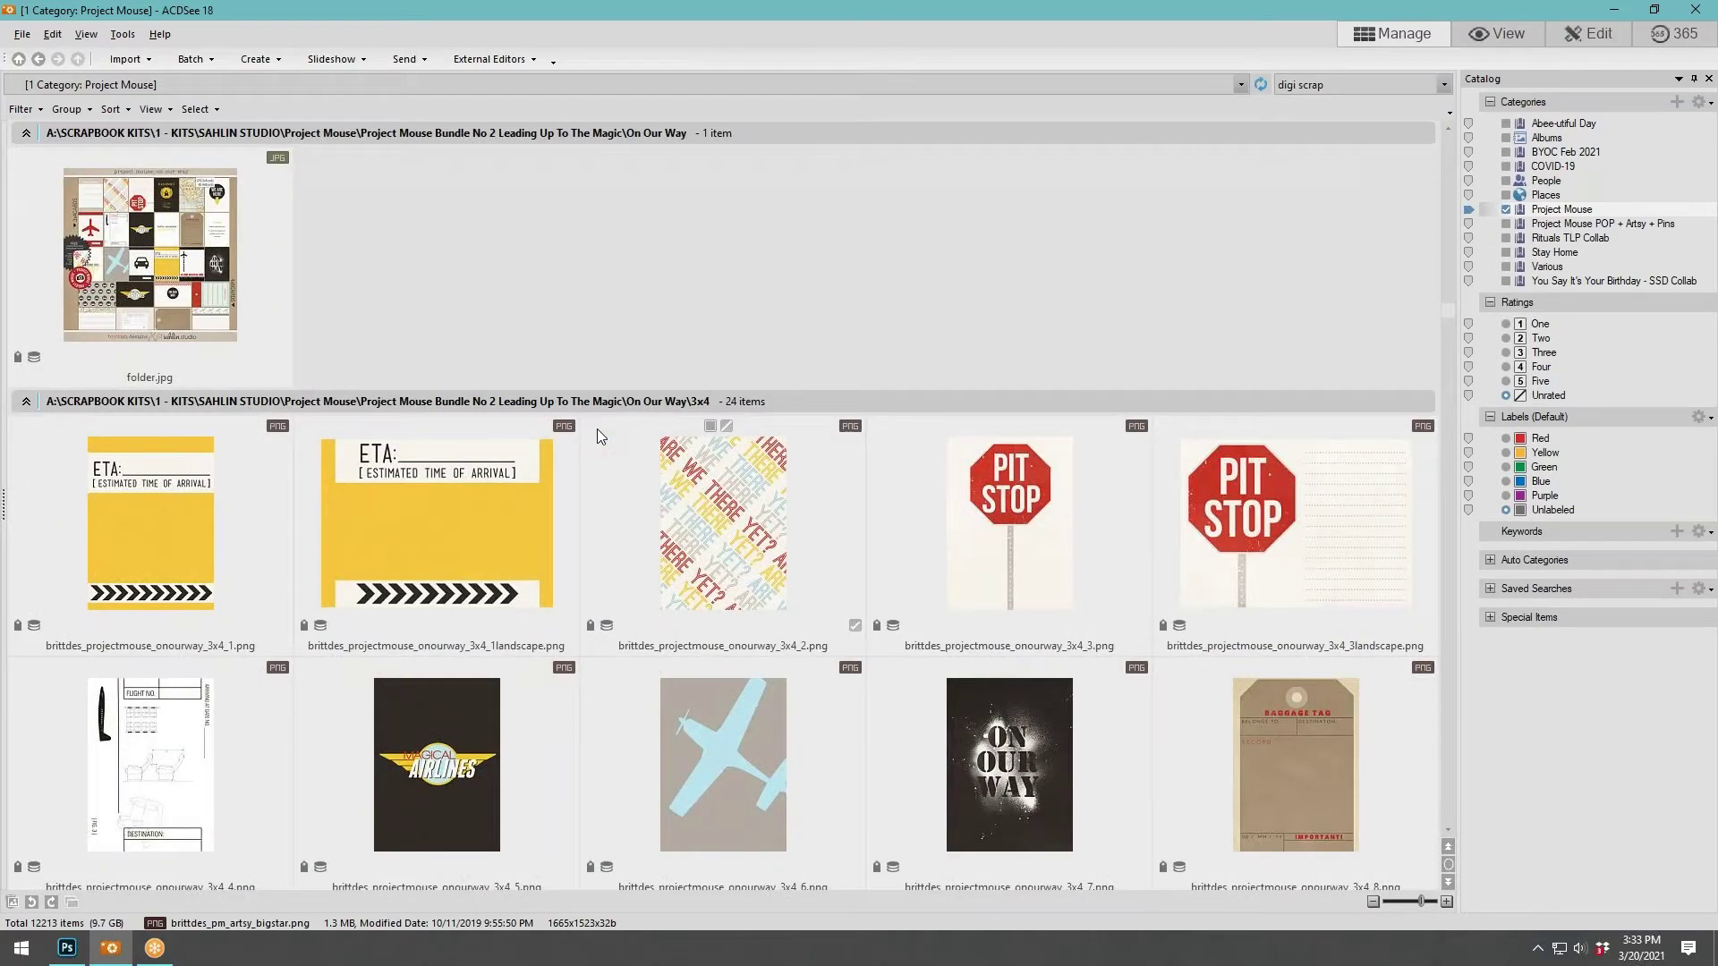
scroll(598, 429, down, 20)
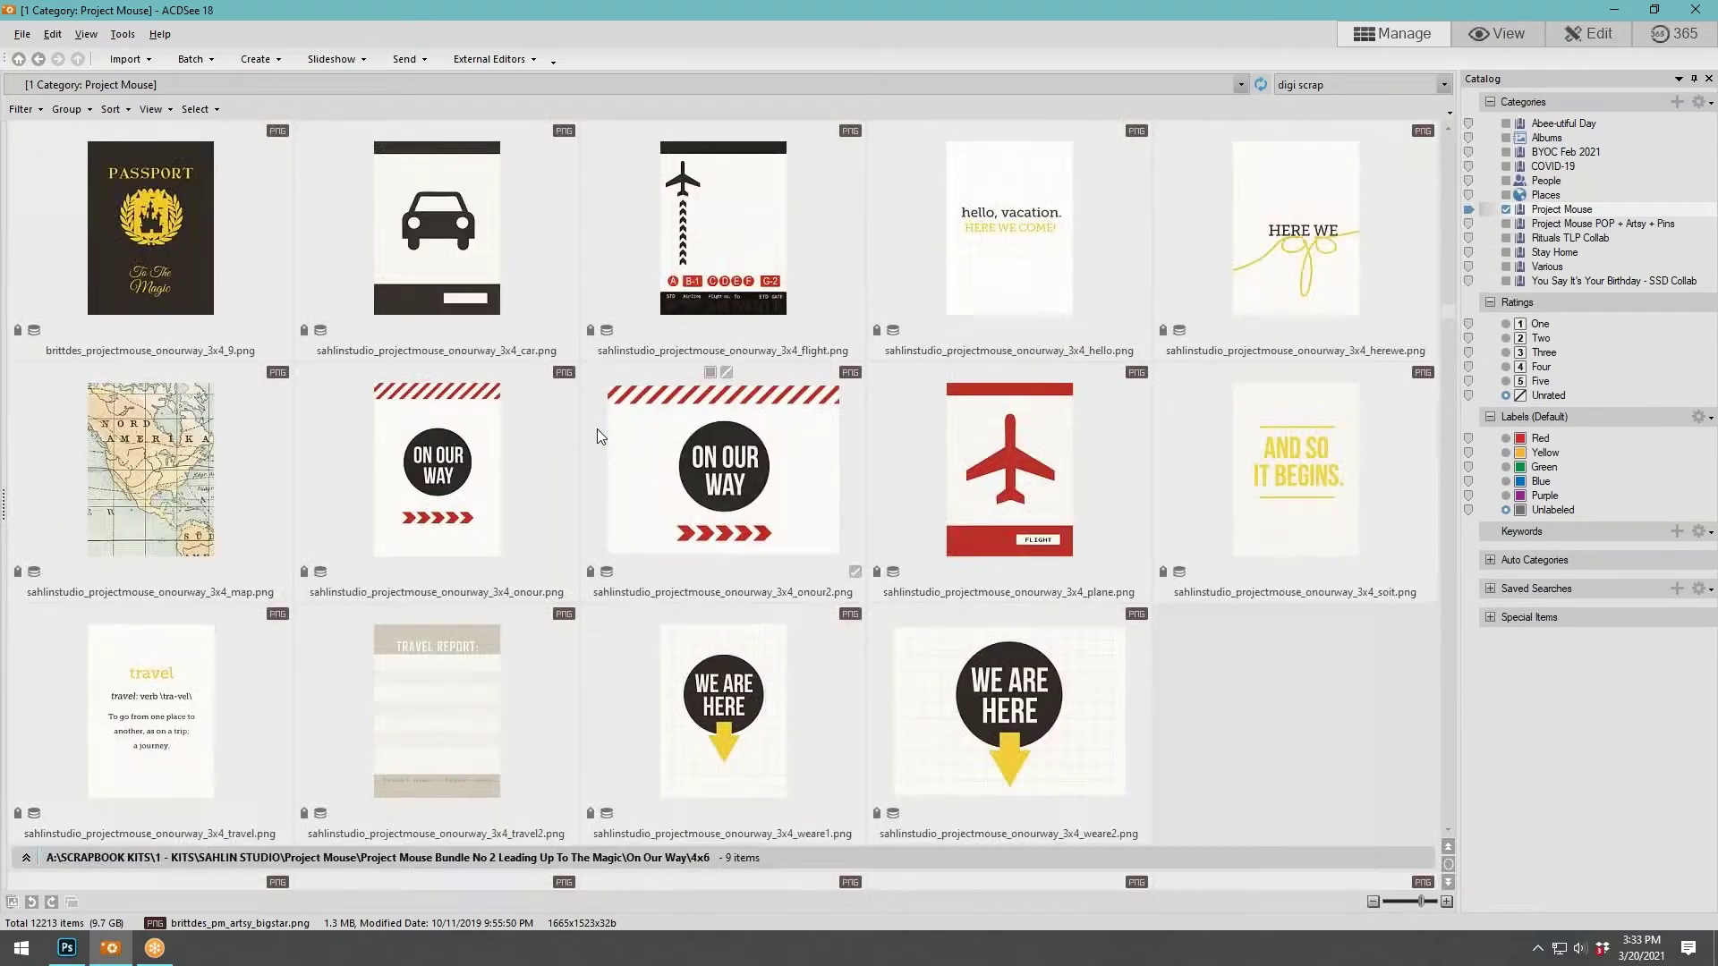
scroll(598, 430, down, 20)
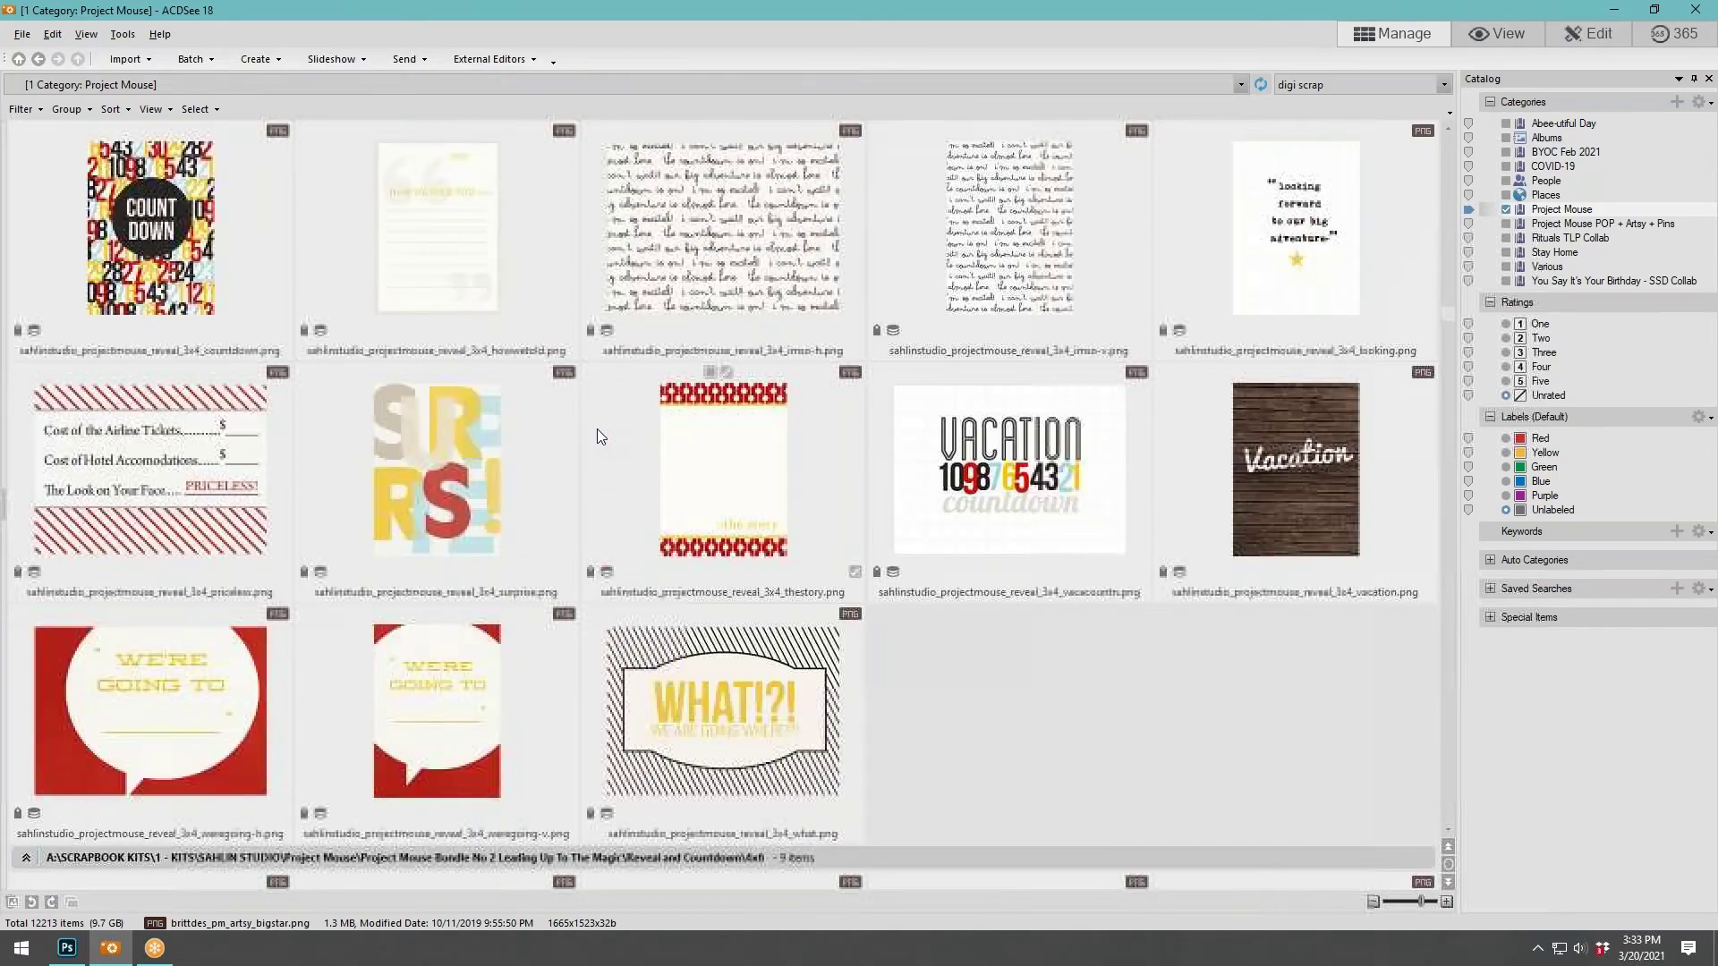
scroll(598, 430, down, 20)
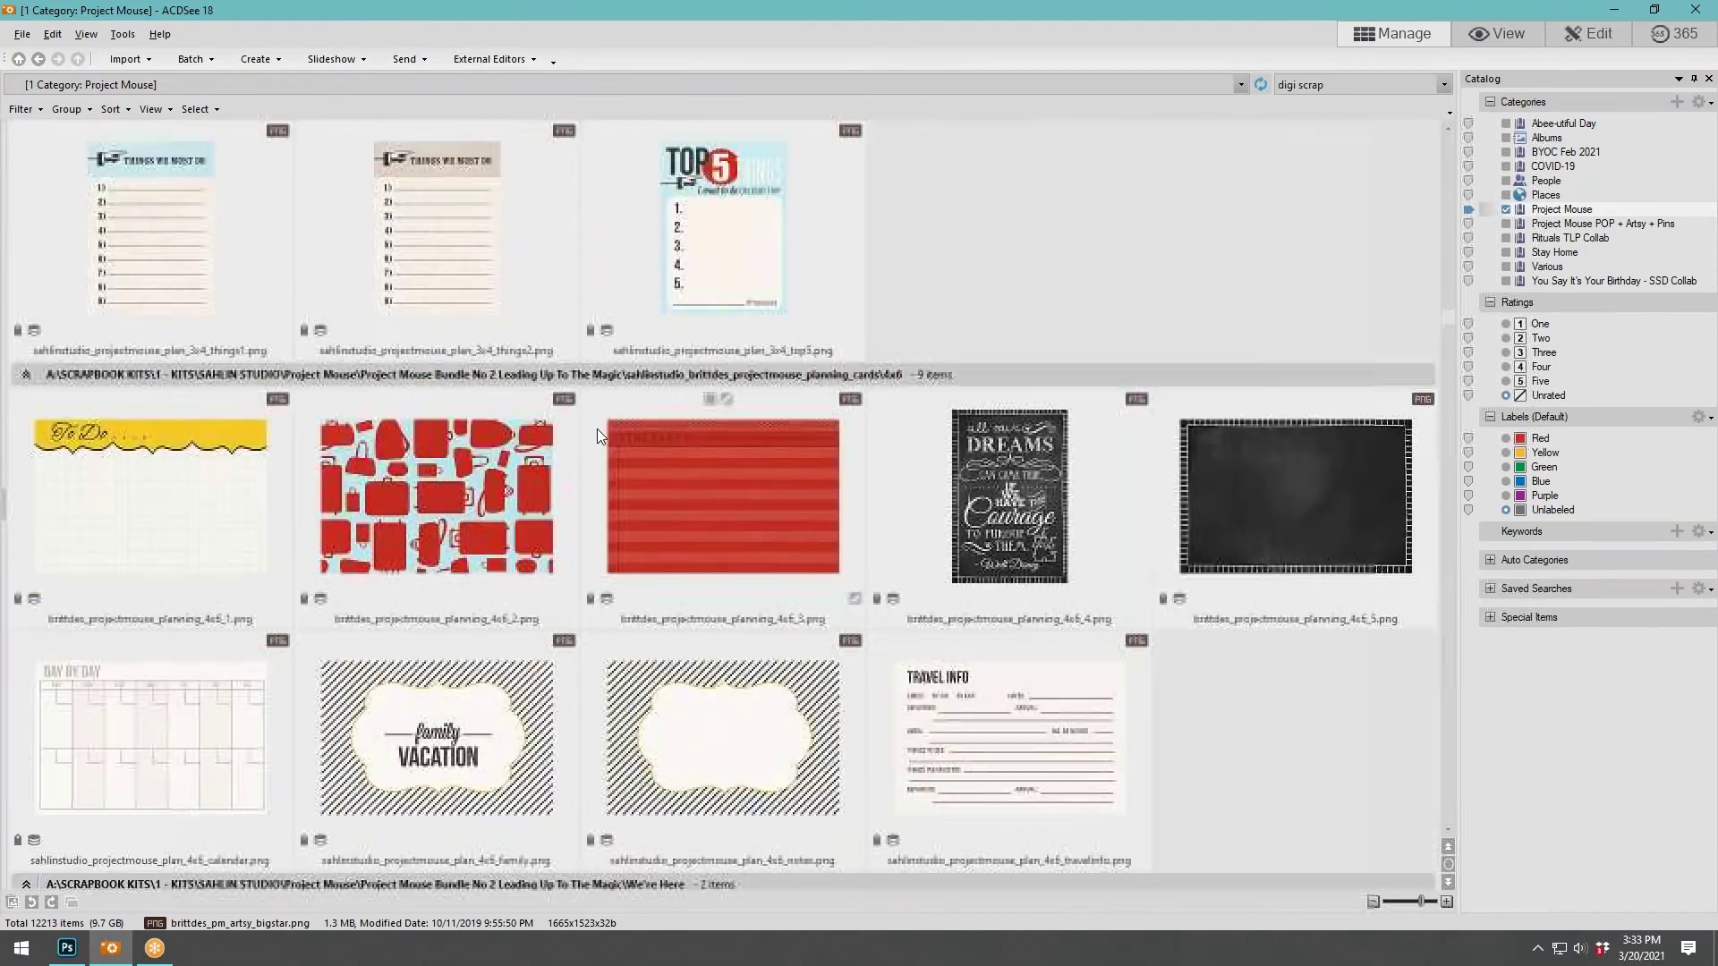
scroll(598, 436, down, 20)
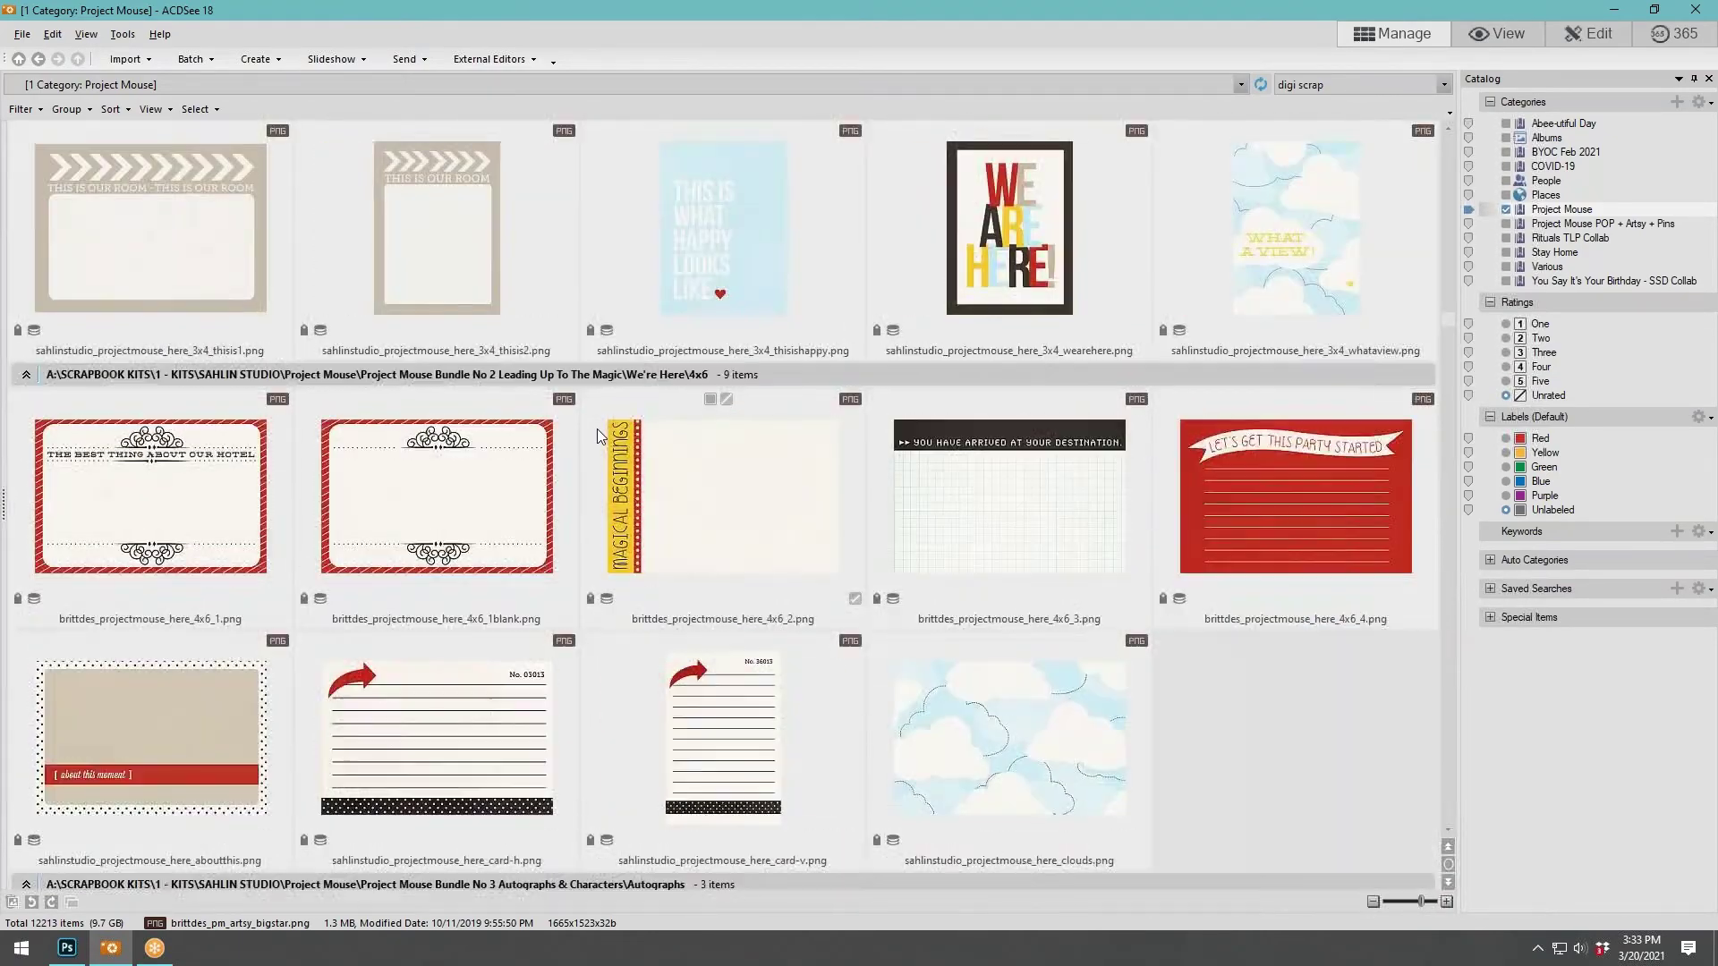
Browse the Bundle No 3 Autographs & Characters cards, labels and word strips for a usable accent.
scroll(600, 435, down, 20)
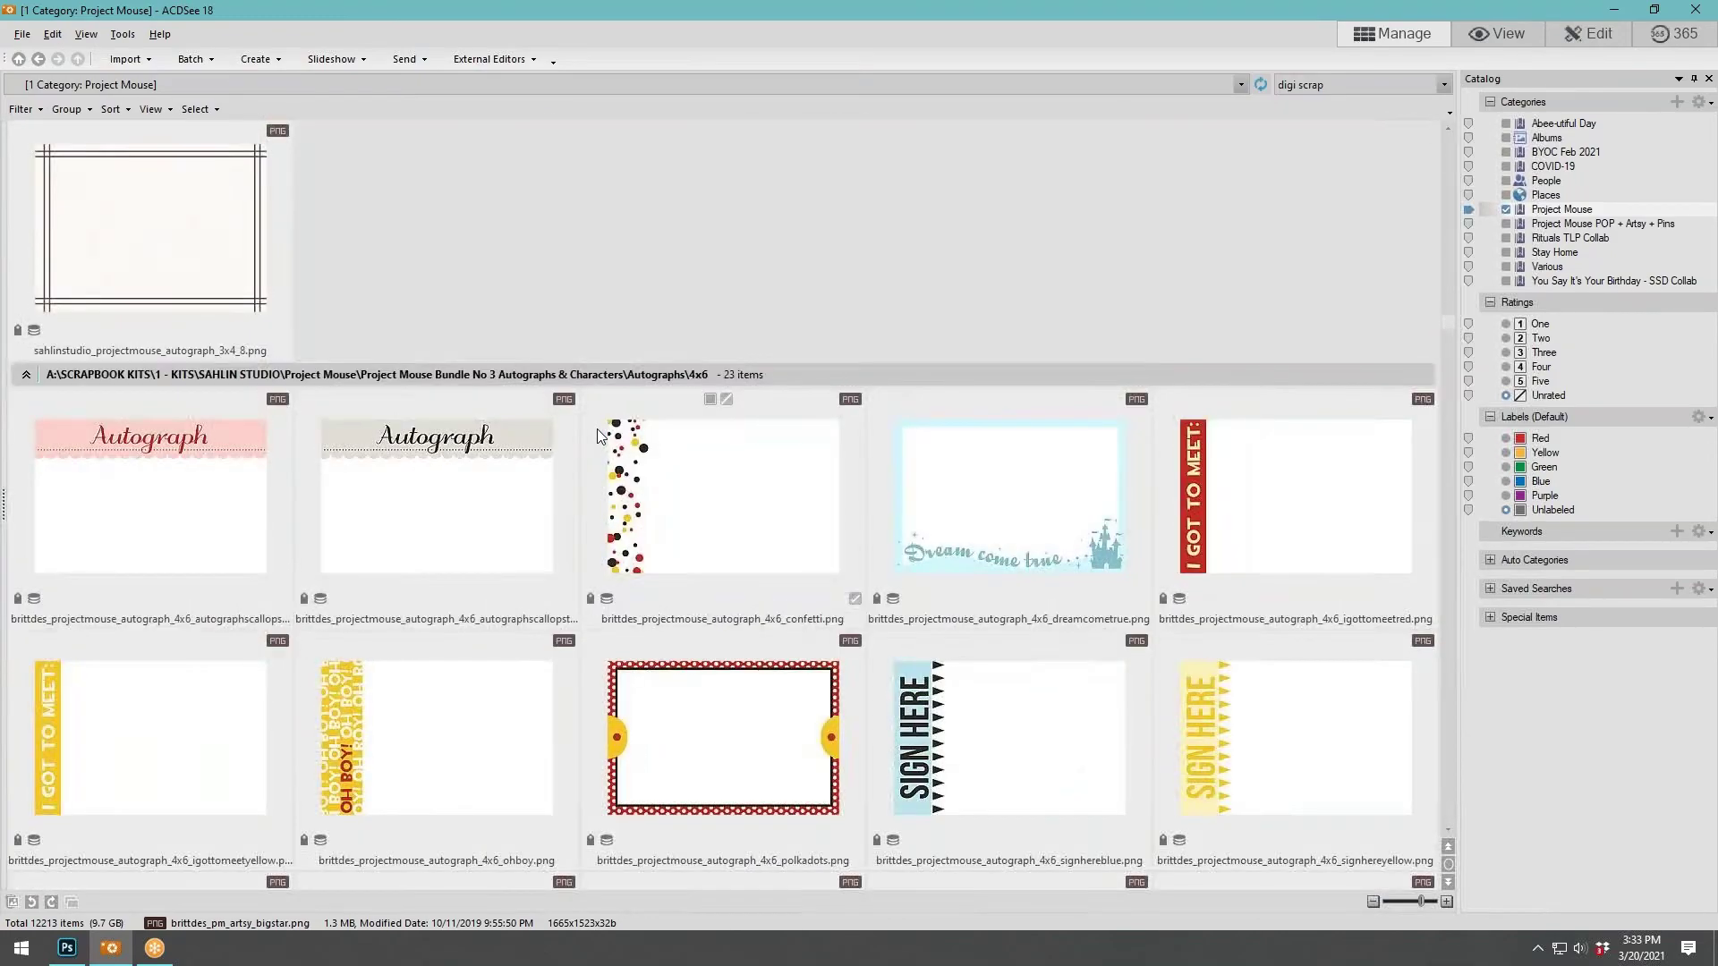
scroll(597, 436, down, 20)
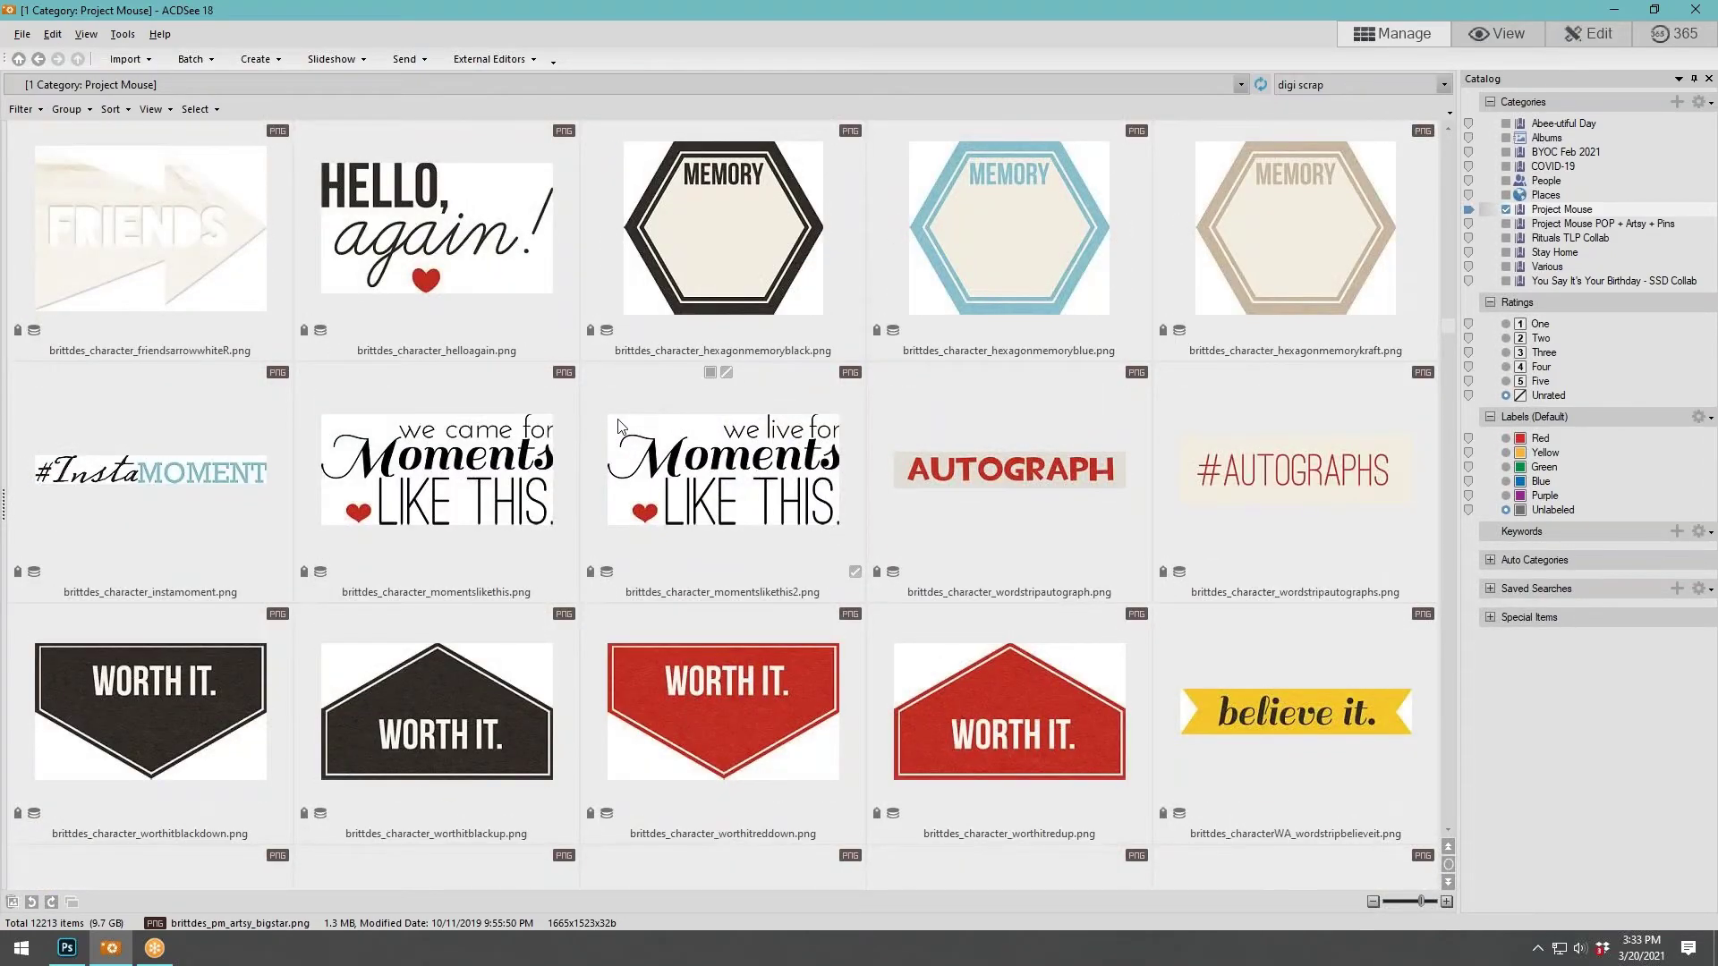
scroll(767, 440, down, 20)
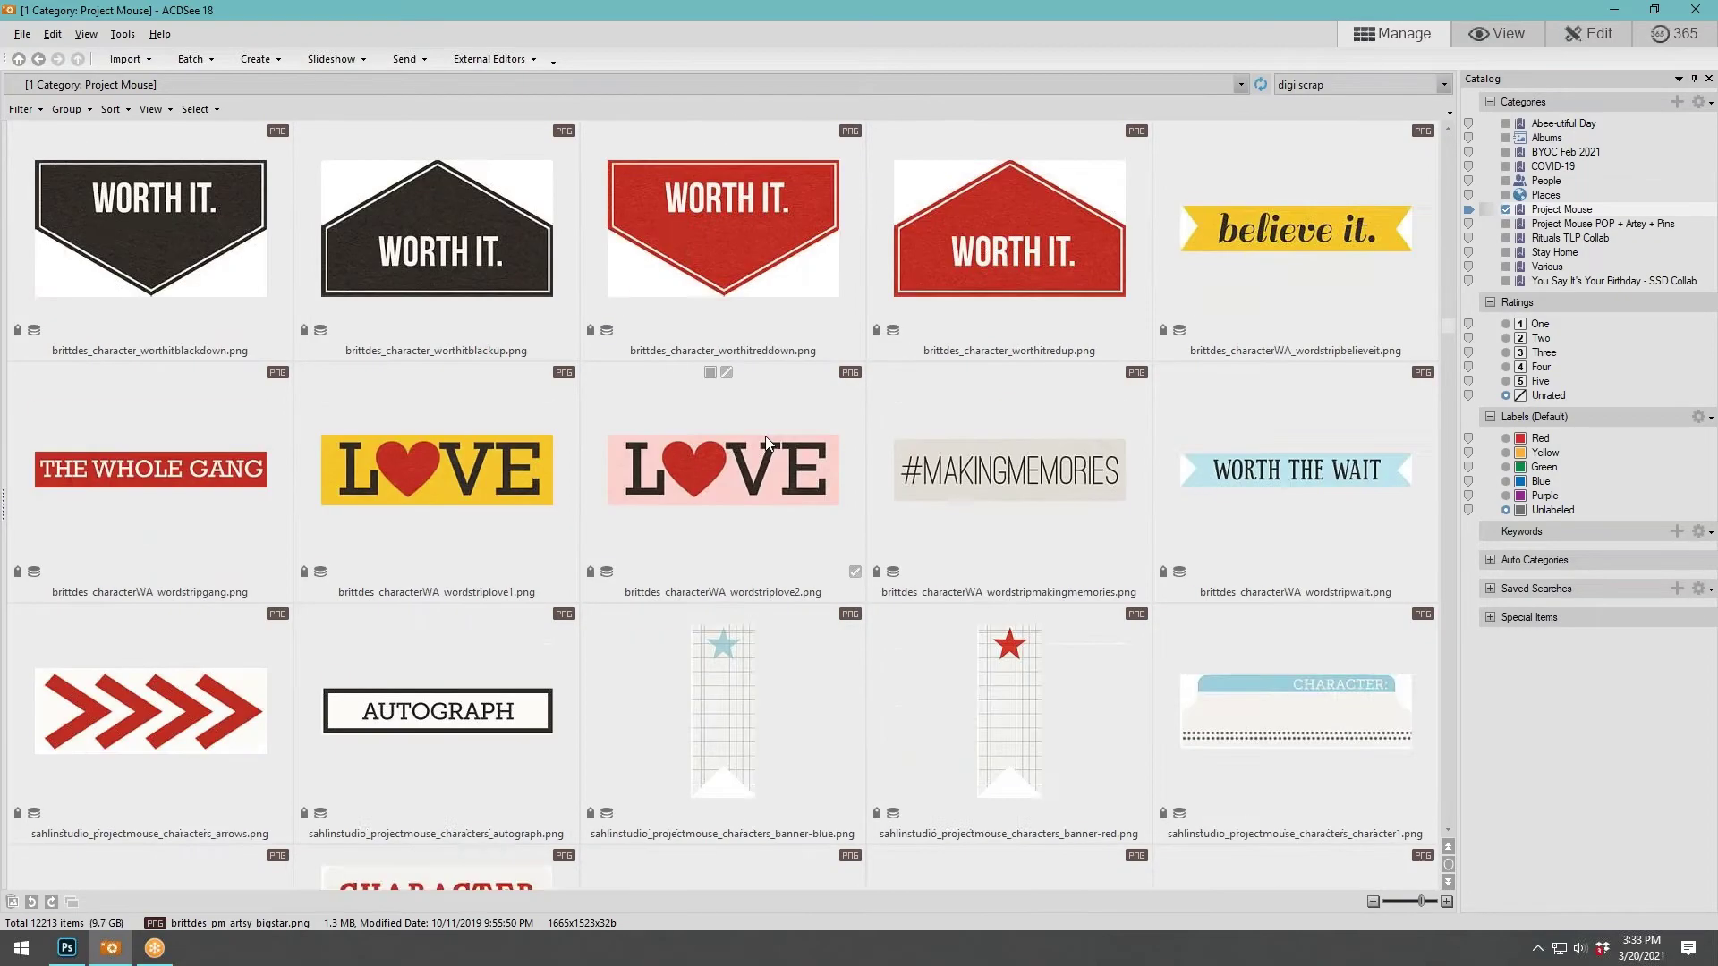
scroll(765, 436, down, 20)
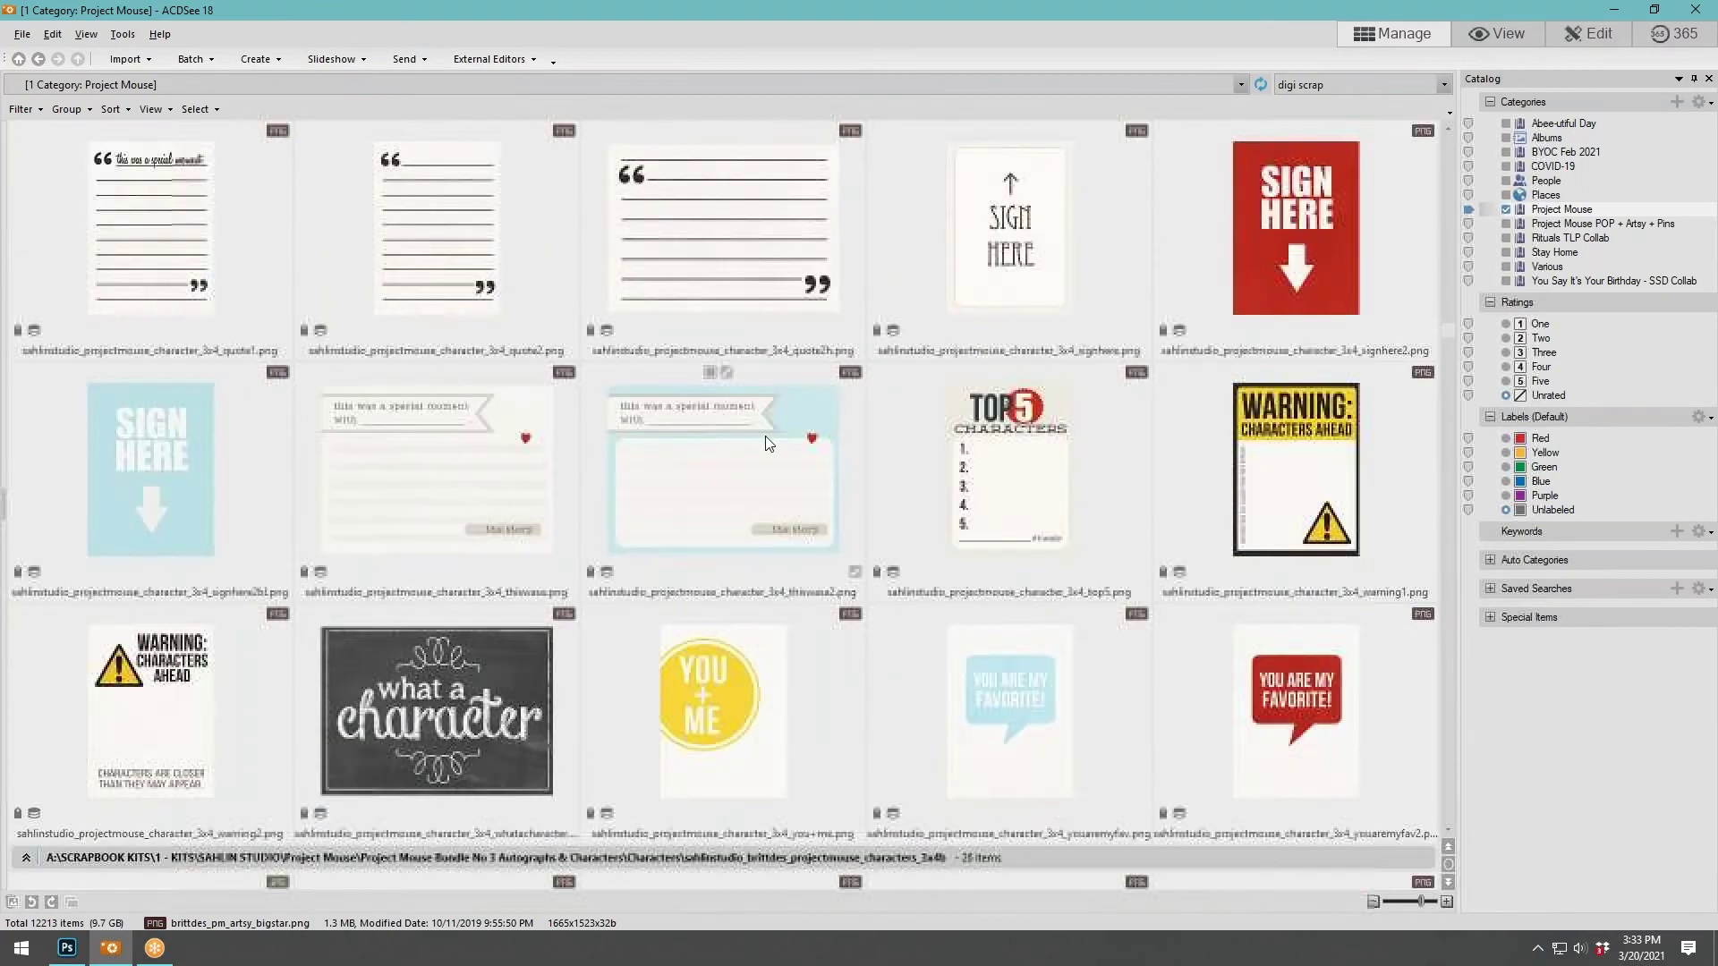
Look through the remaining character cards and the Bundle No 4 A Day In The Park word bits, daily, food and rides cards for an accent.
scroll(765, 436, down, 20)
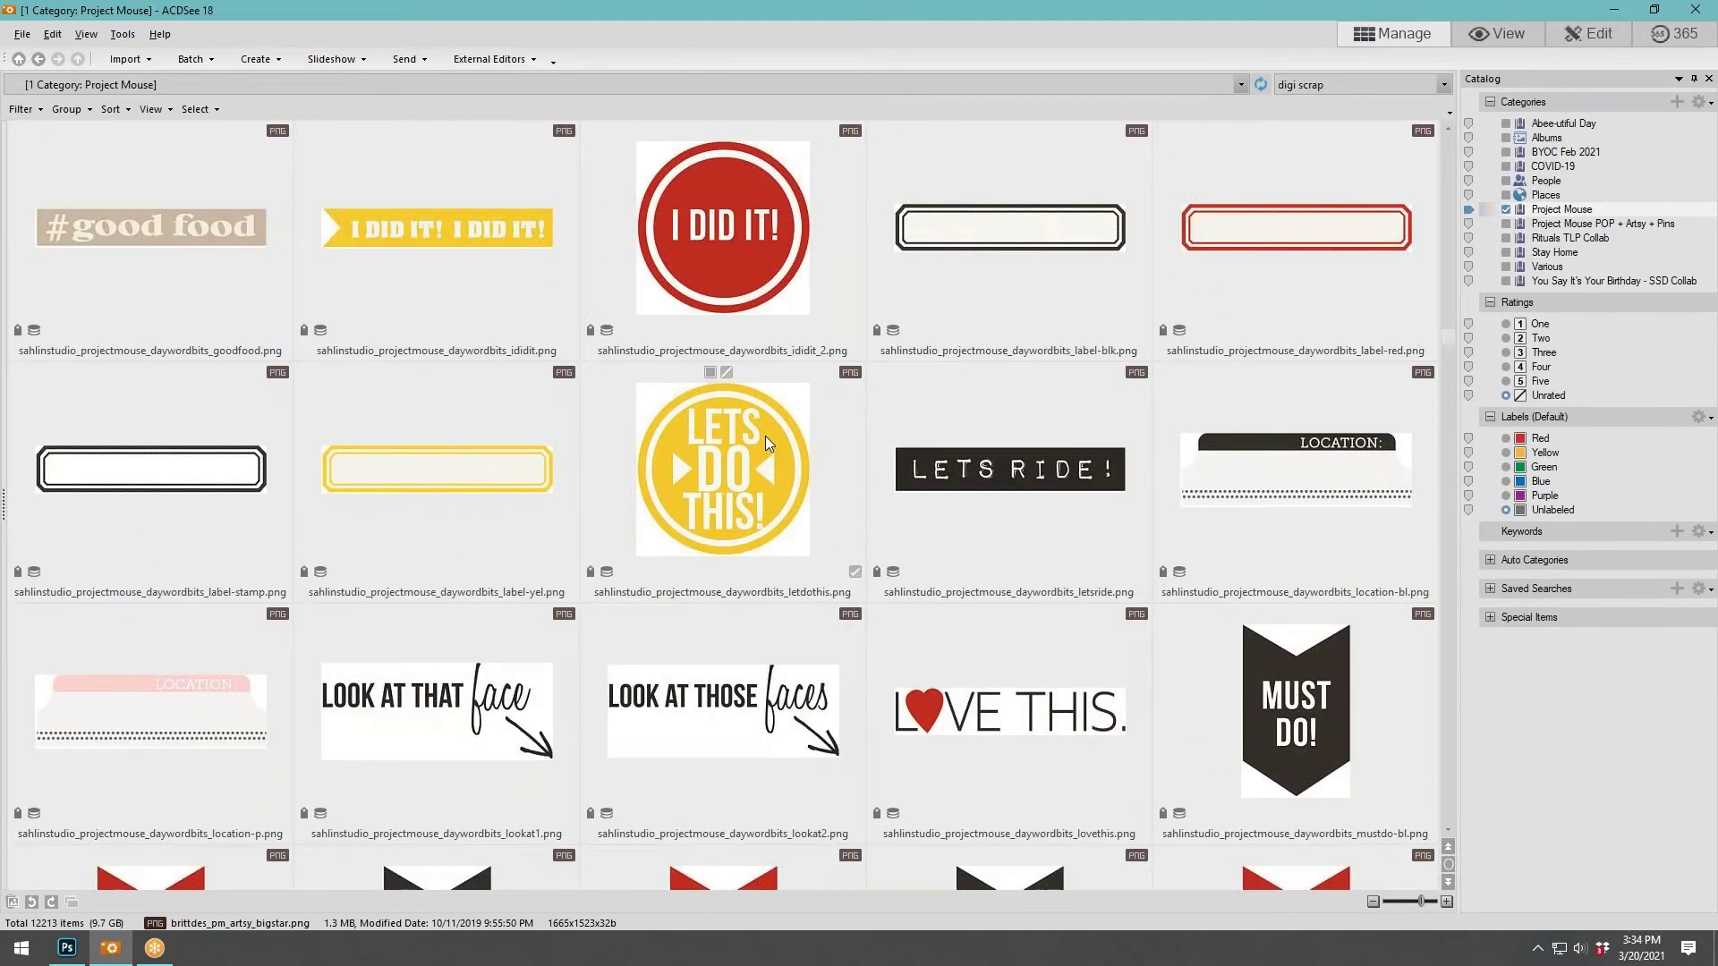
scroll(765, 437, down, 12)
scroll(765, 437, down, 5)
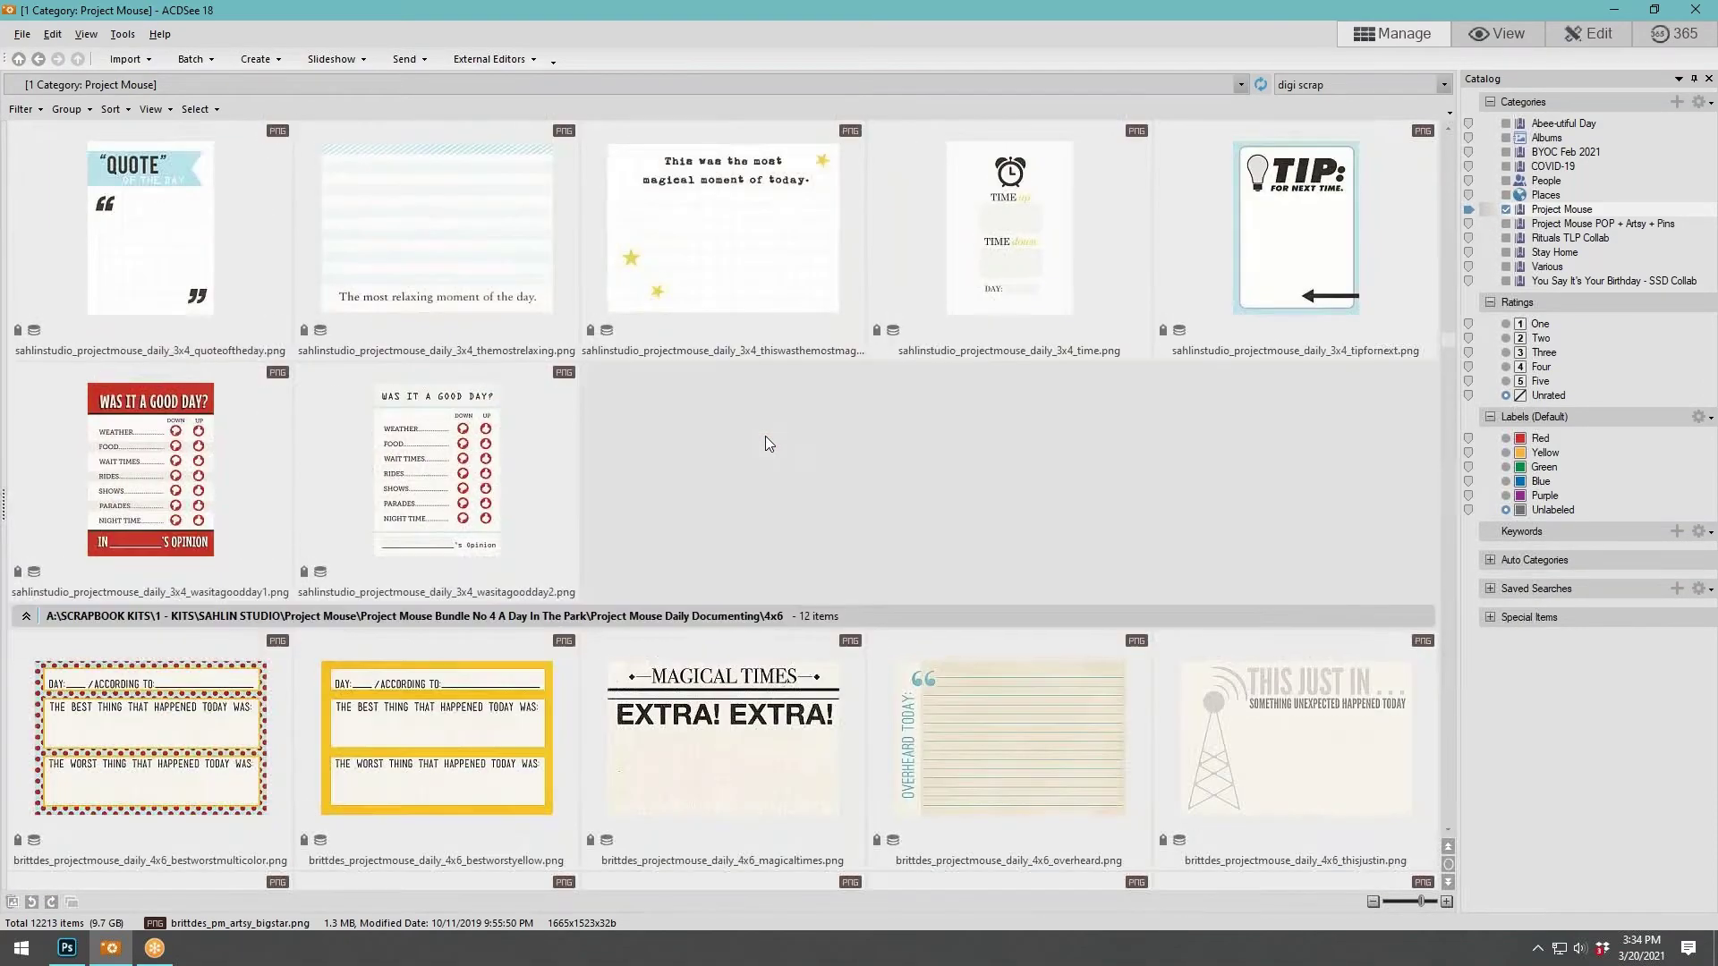
scroll(764, 437, down, 8)
scroll(765, 436, down, 10)
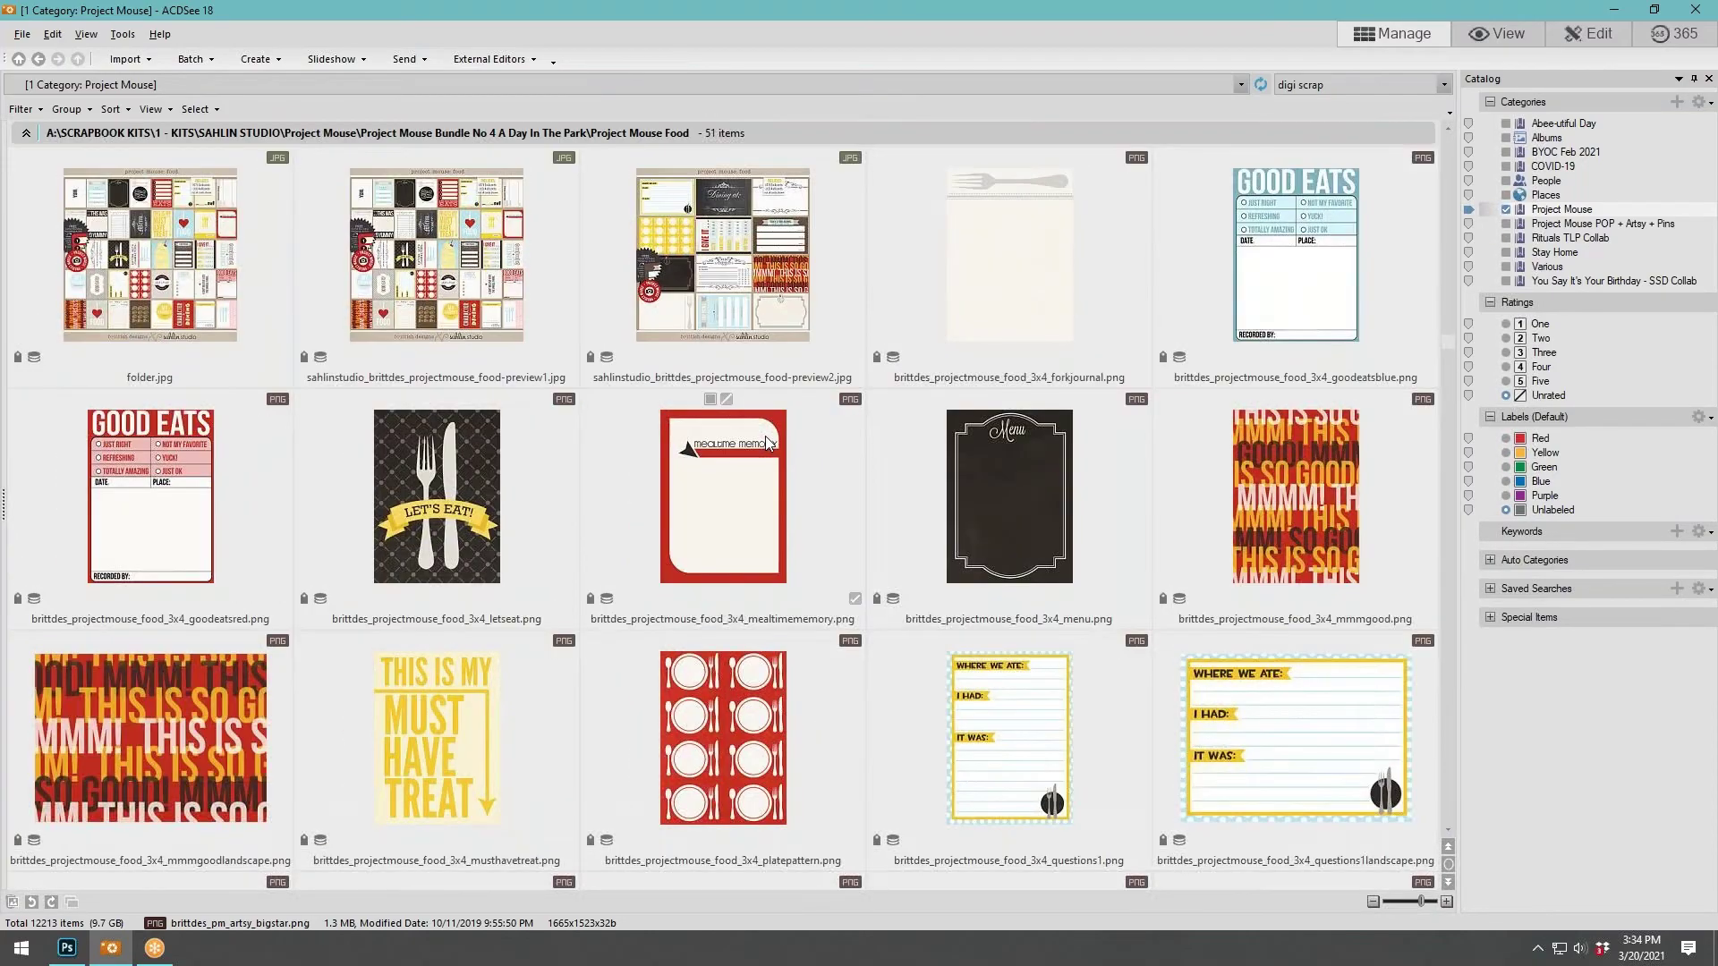
scroll(765, 441, down, 14)
scroll(765, 441, down, 4)
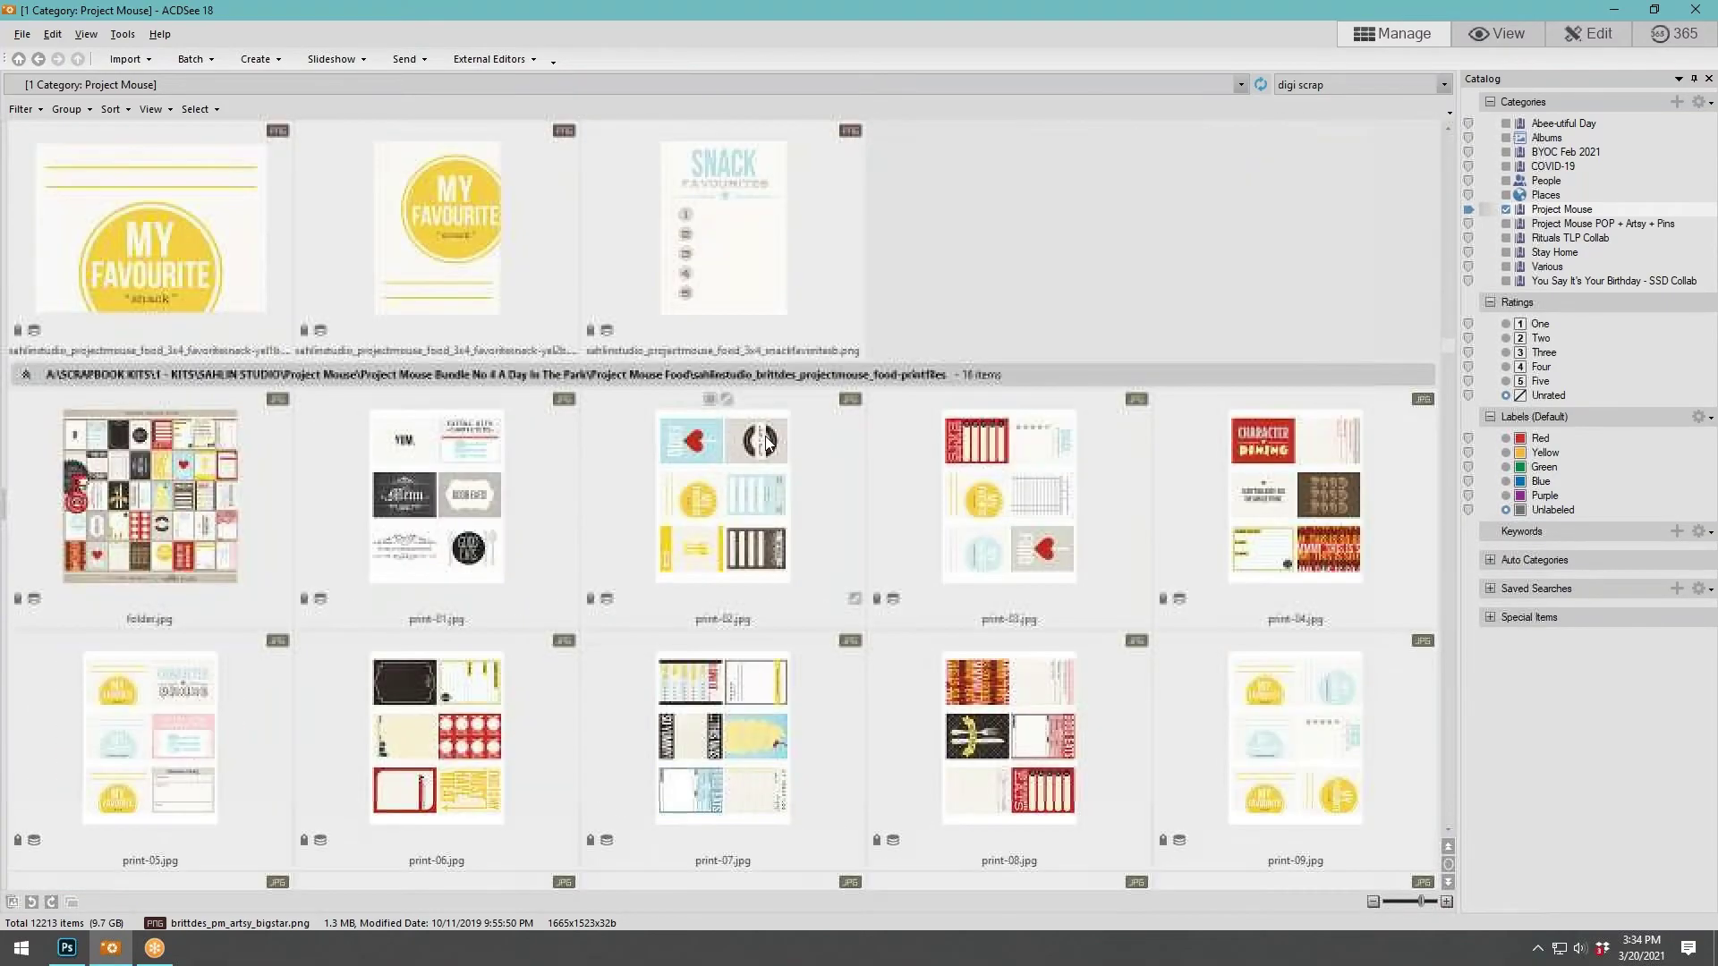
scroll(765, 437, down, 15)
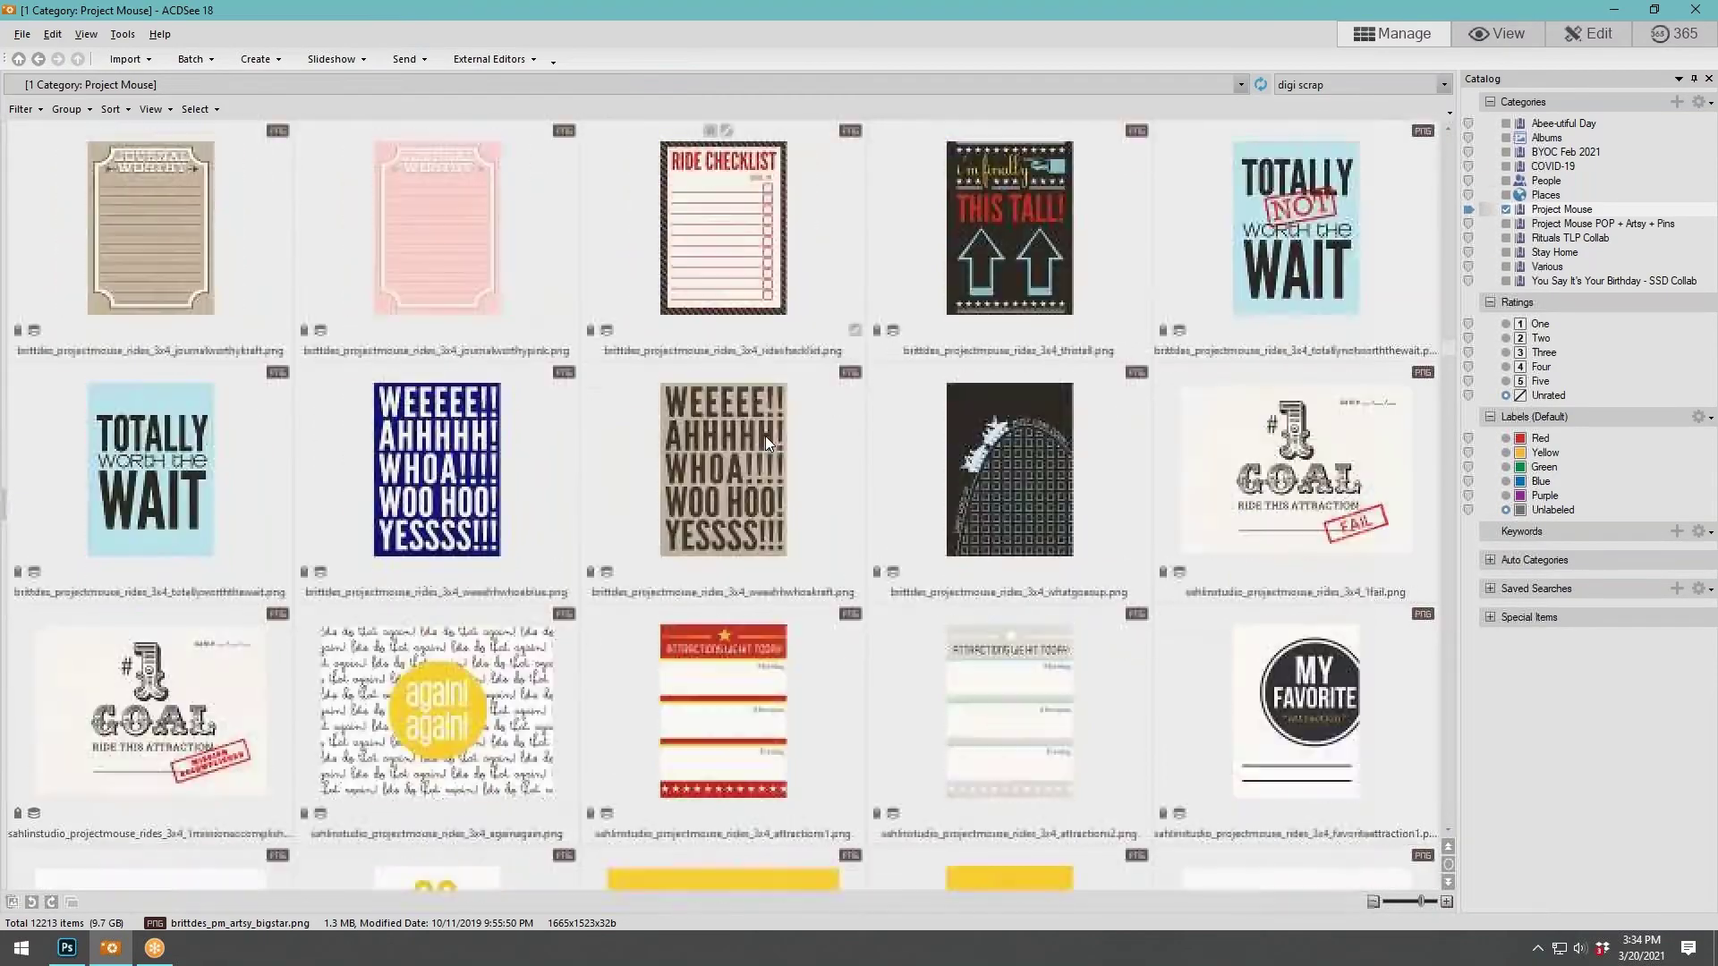
scroll(765, 437, down, 15)
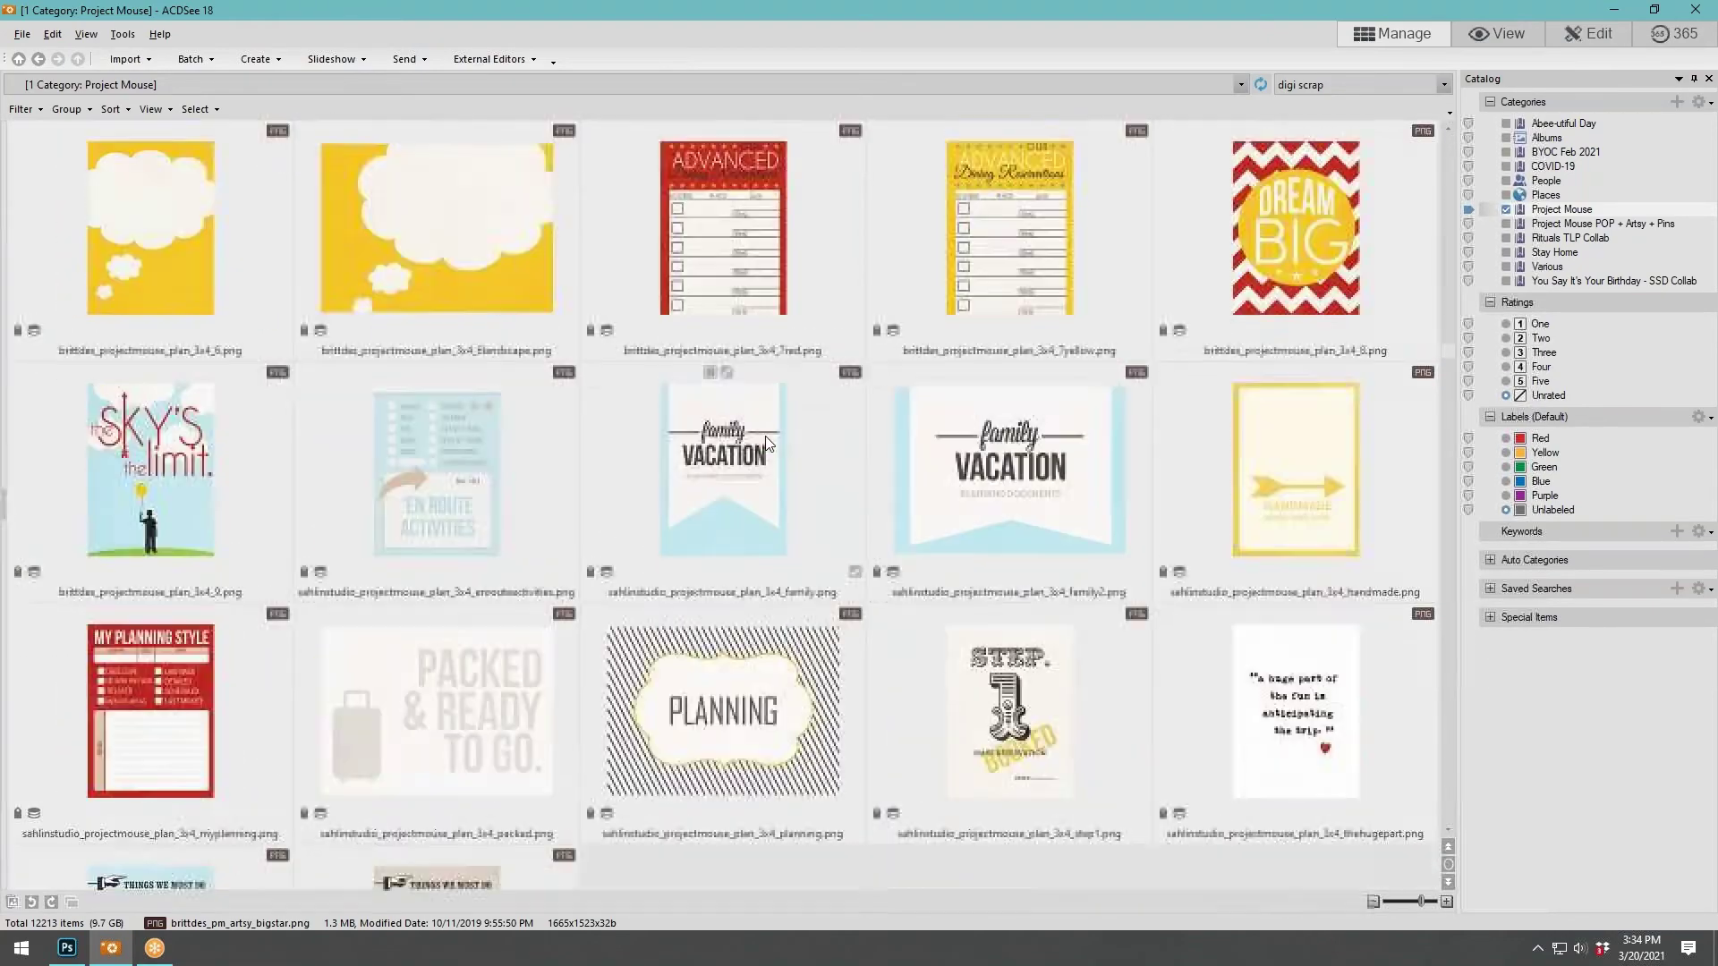
scroll(765, 436, down, 15)
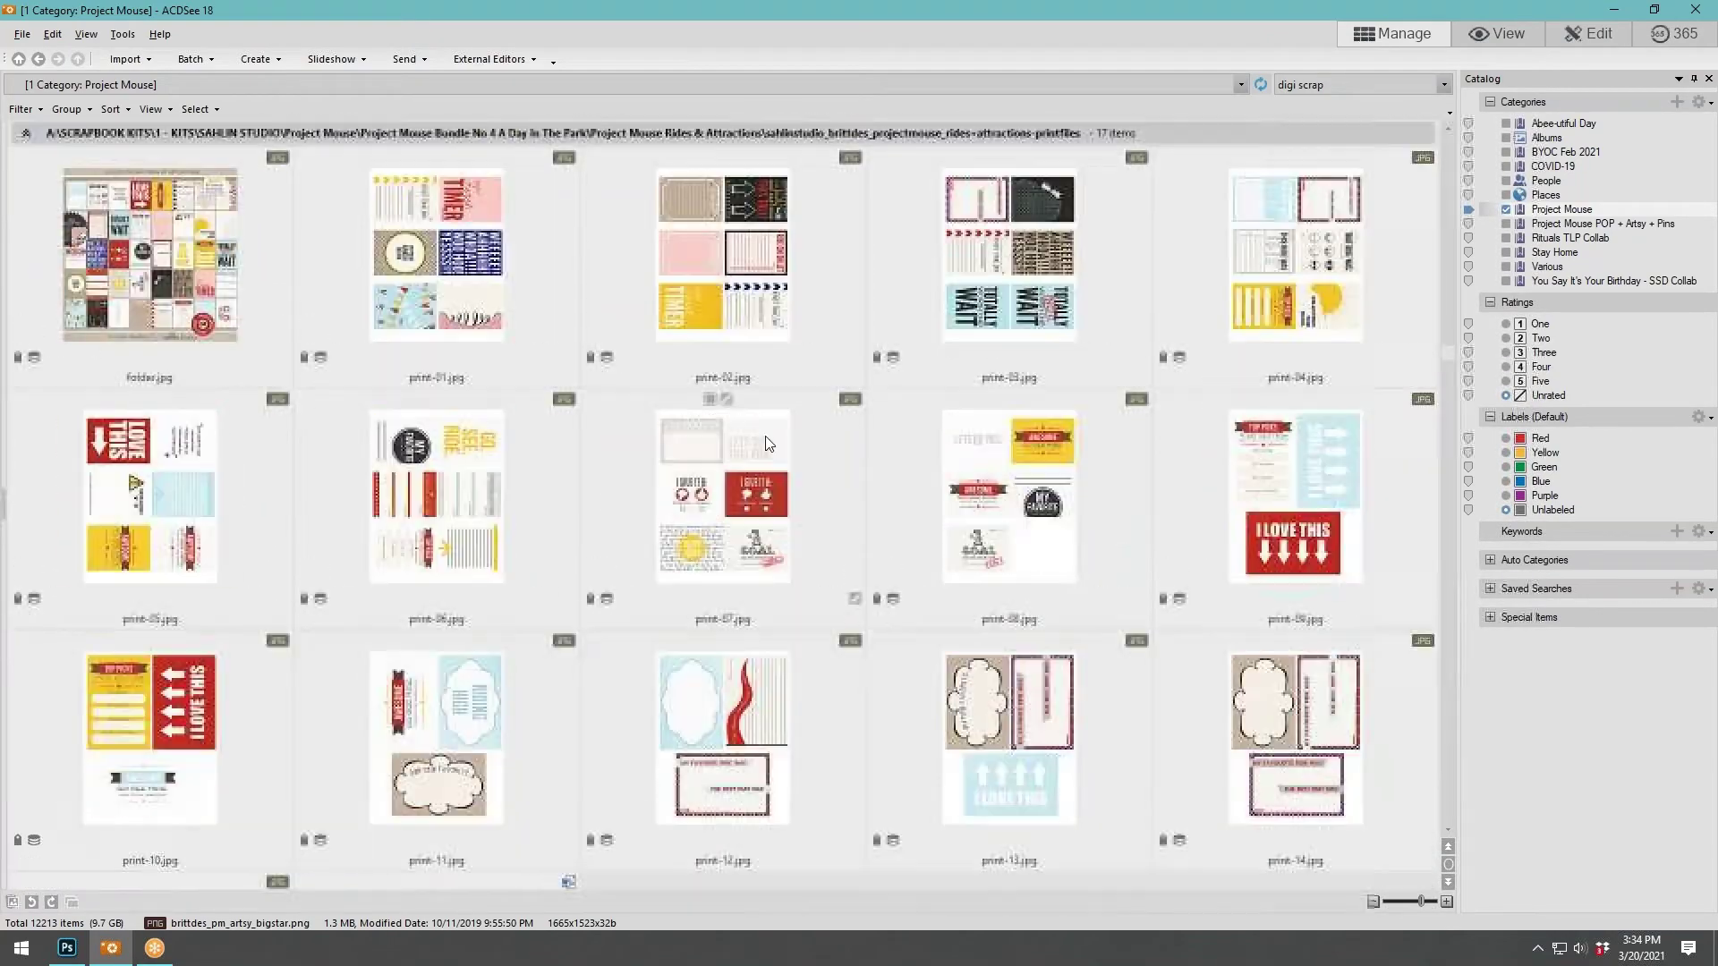
scroll(766, 443, down, 5)
scroll(765, 441, down, 20)
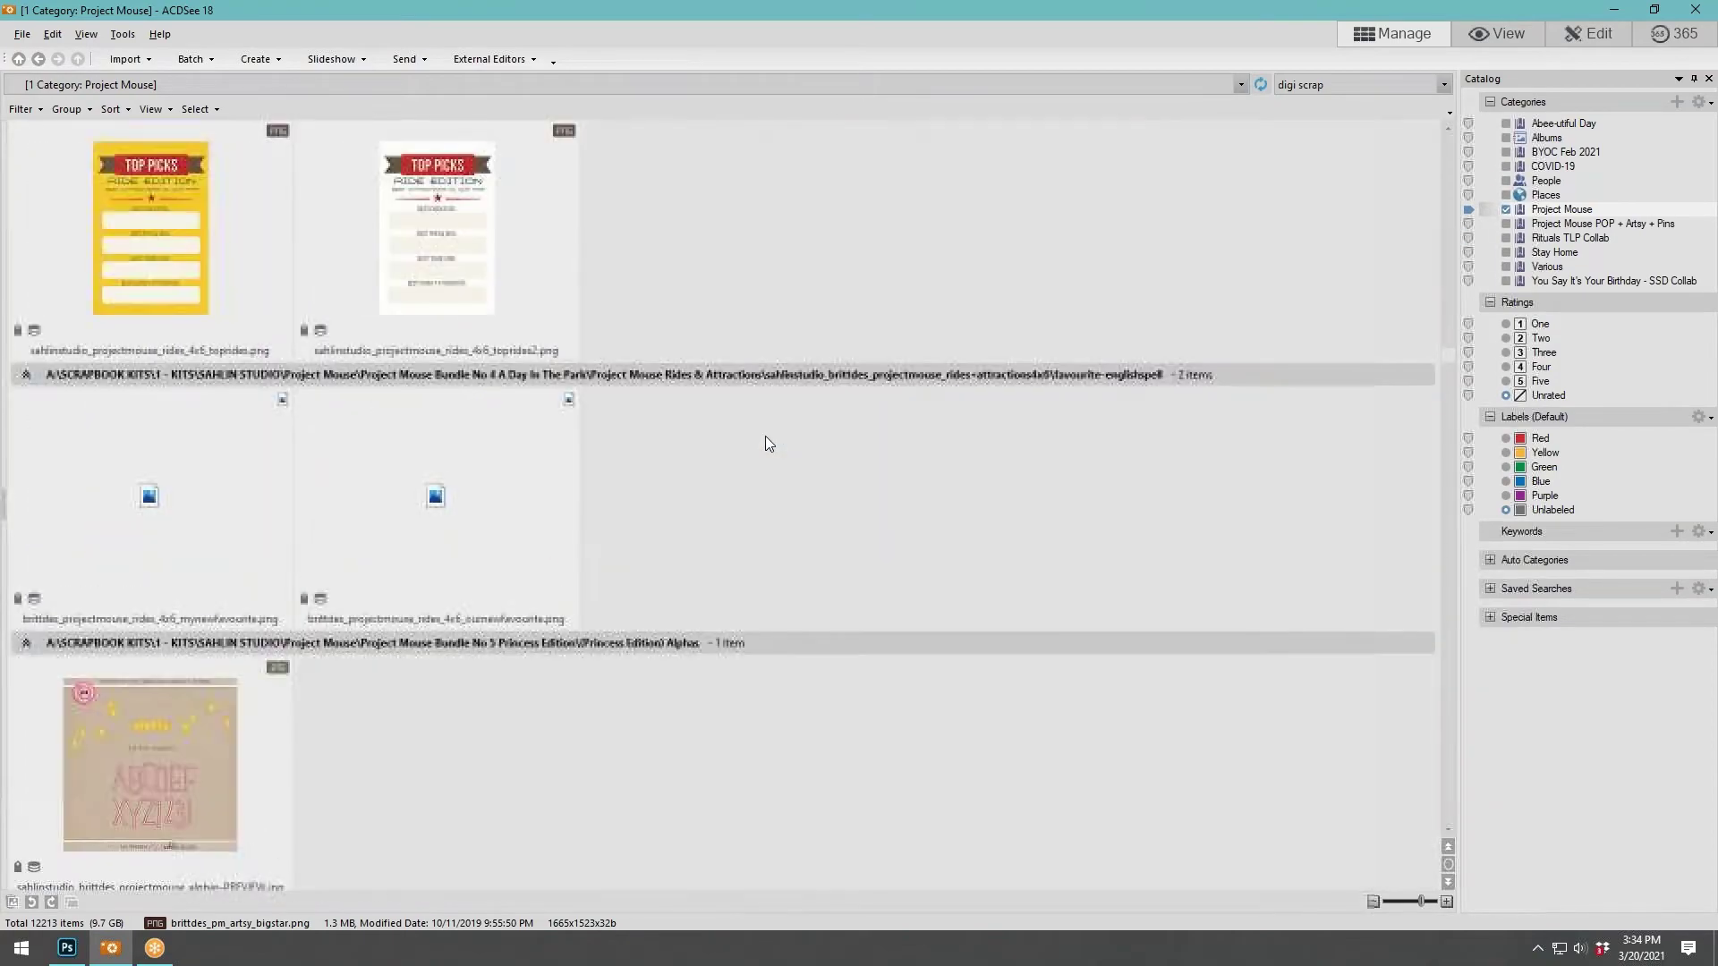
Examine the Bundle No 5 Princess Edition alphas, journal cards, embellishments and papers for a fitting accent.
scroll(765, 436, down, 15)
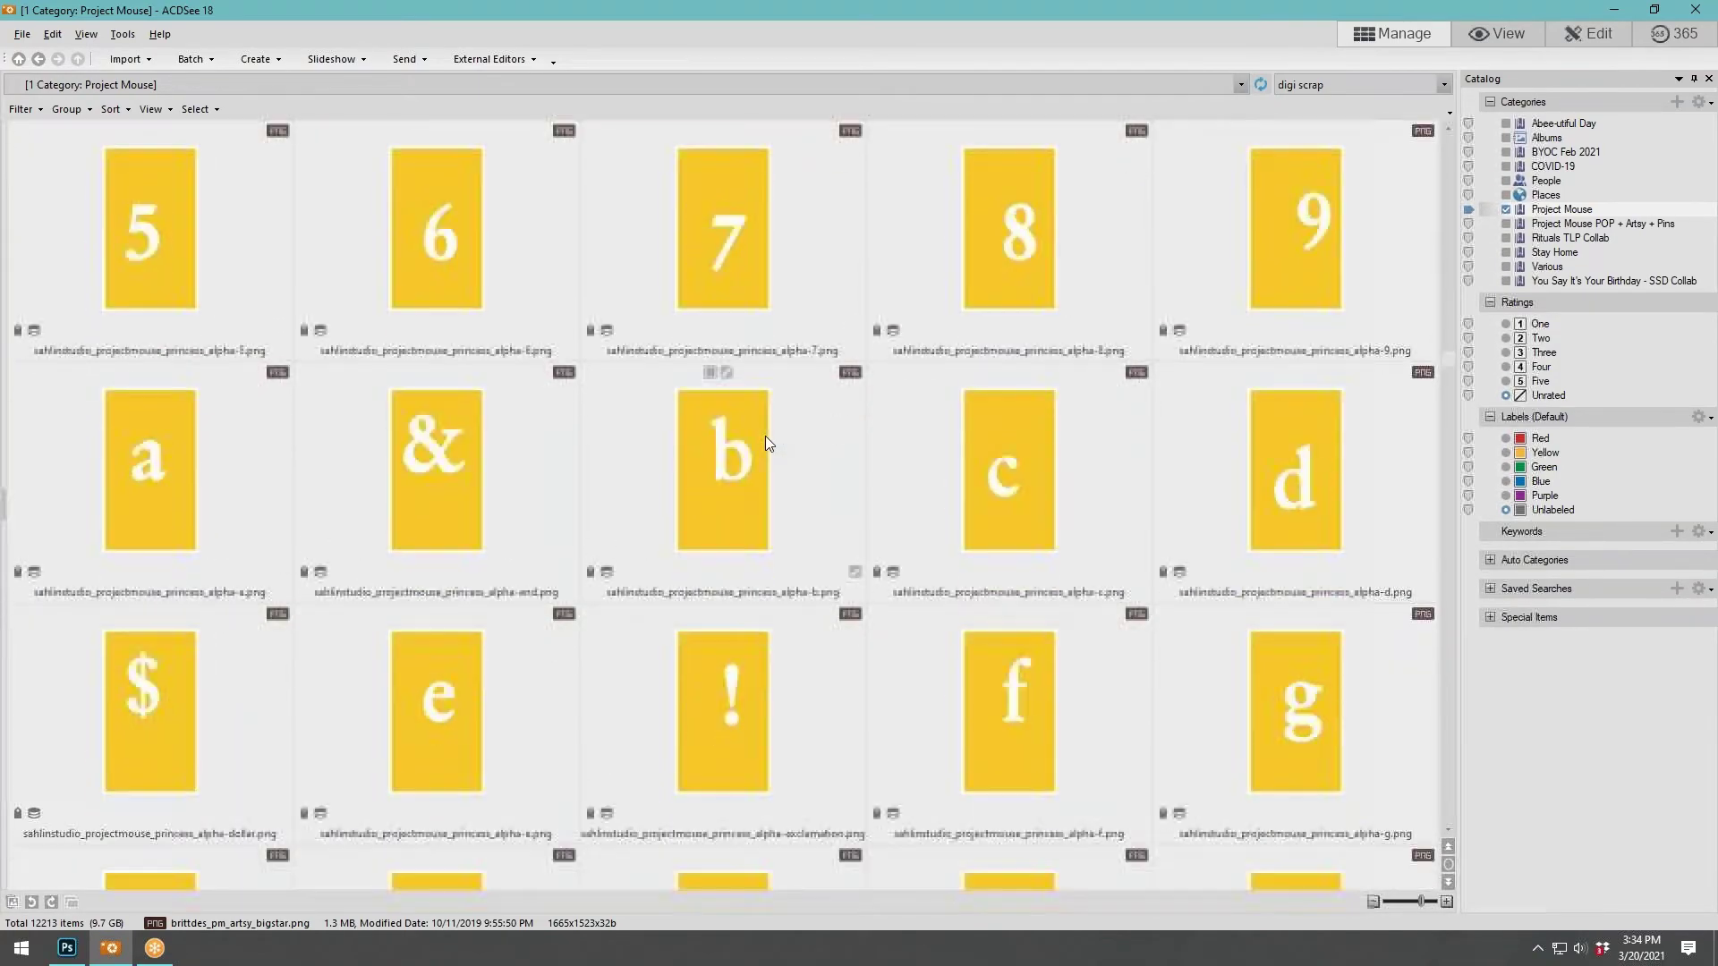
scroll(765, 437, down, 5)
scroll(765, 436, down, 8)
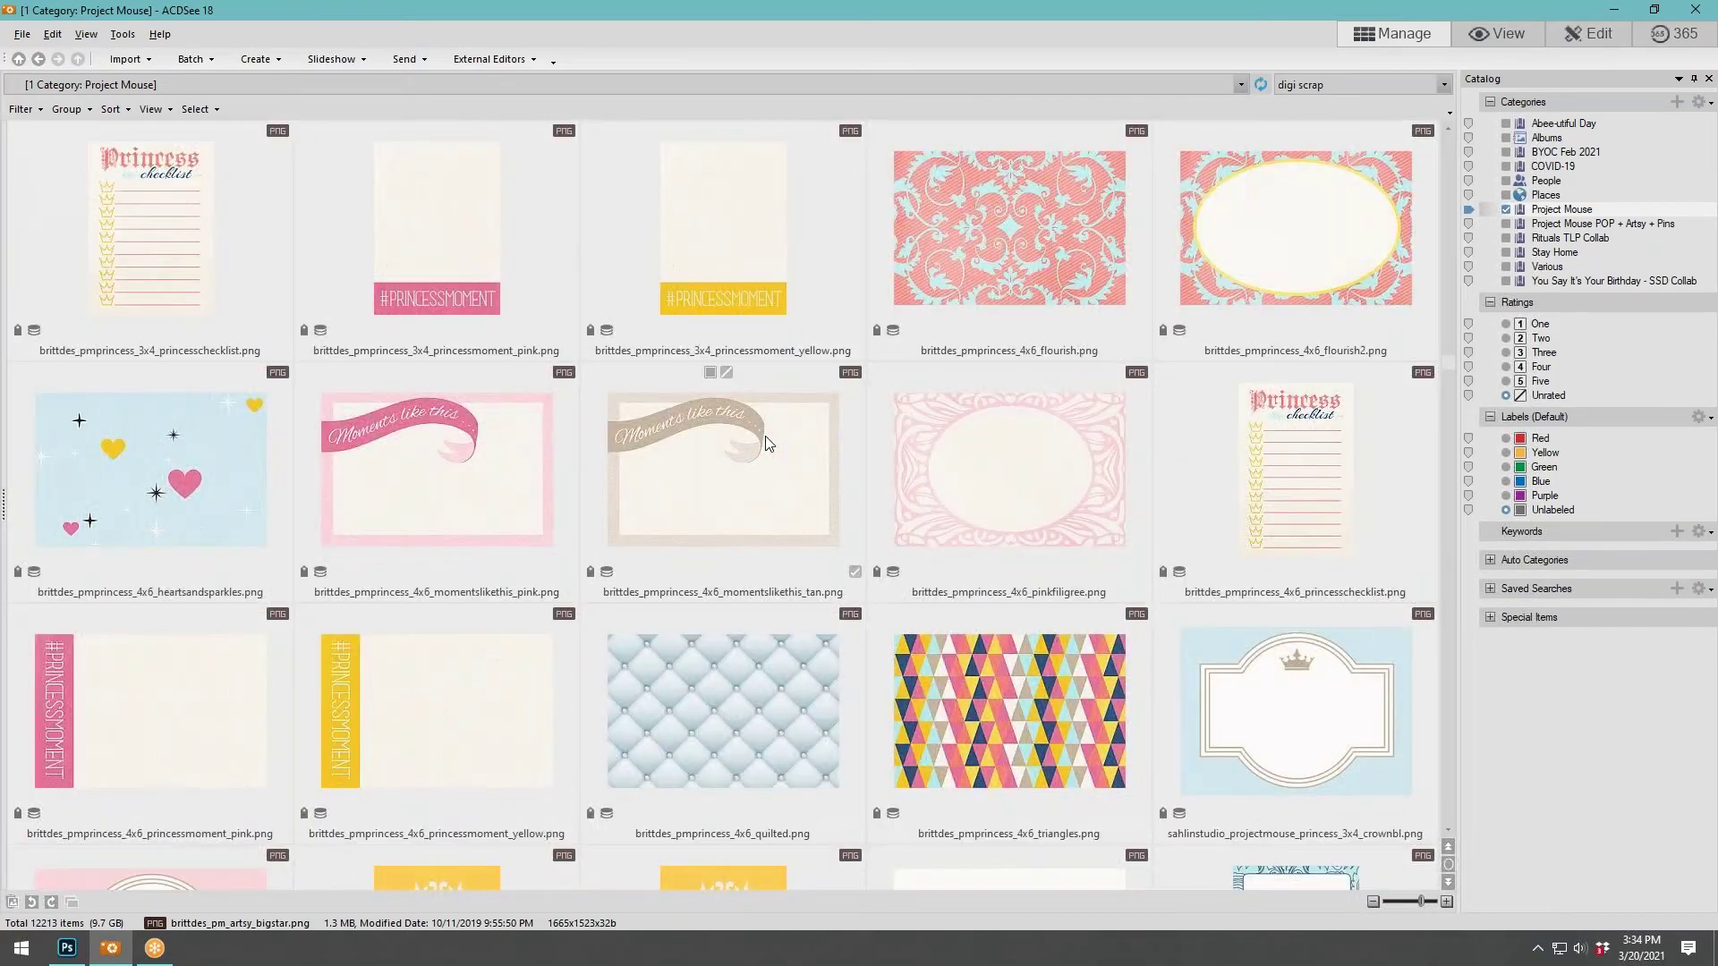
scroll(764, 438, down, 15)
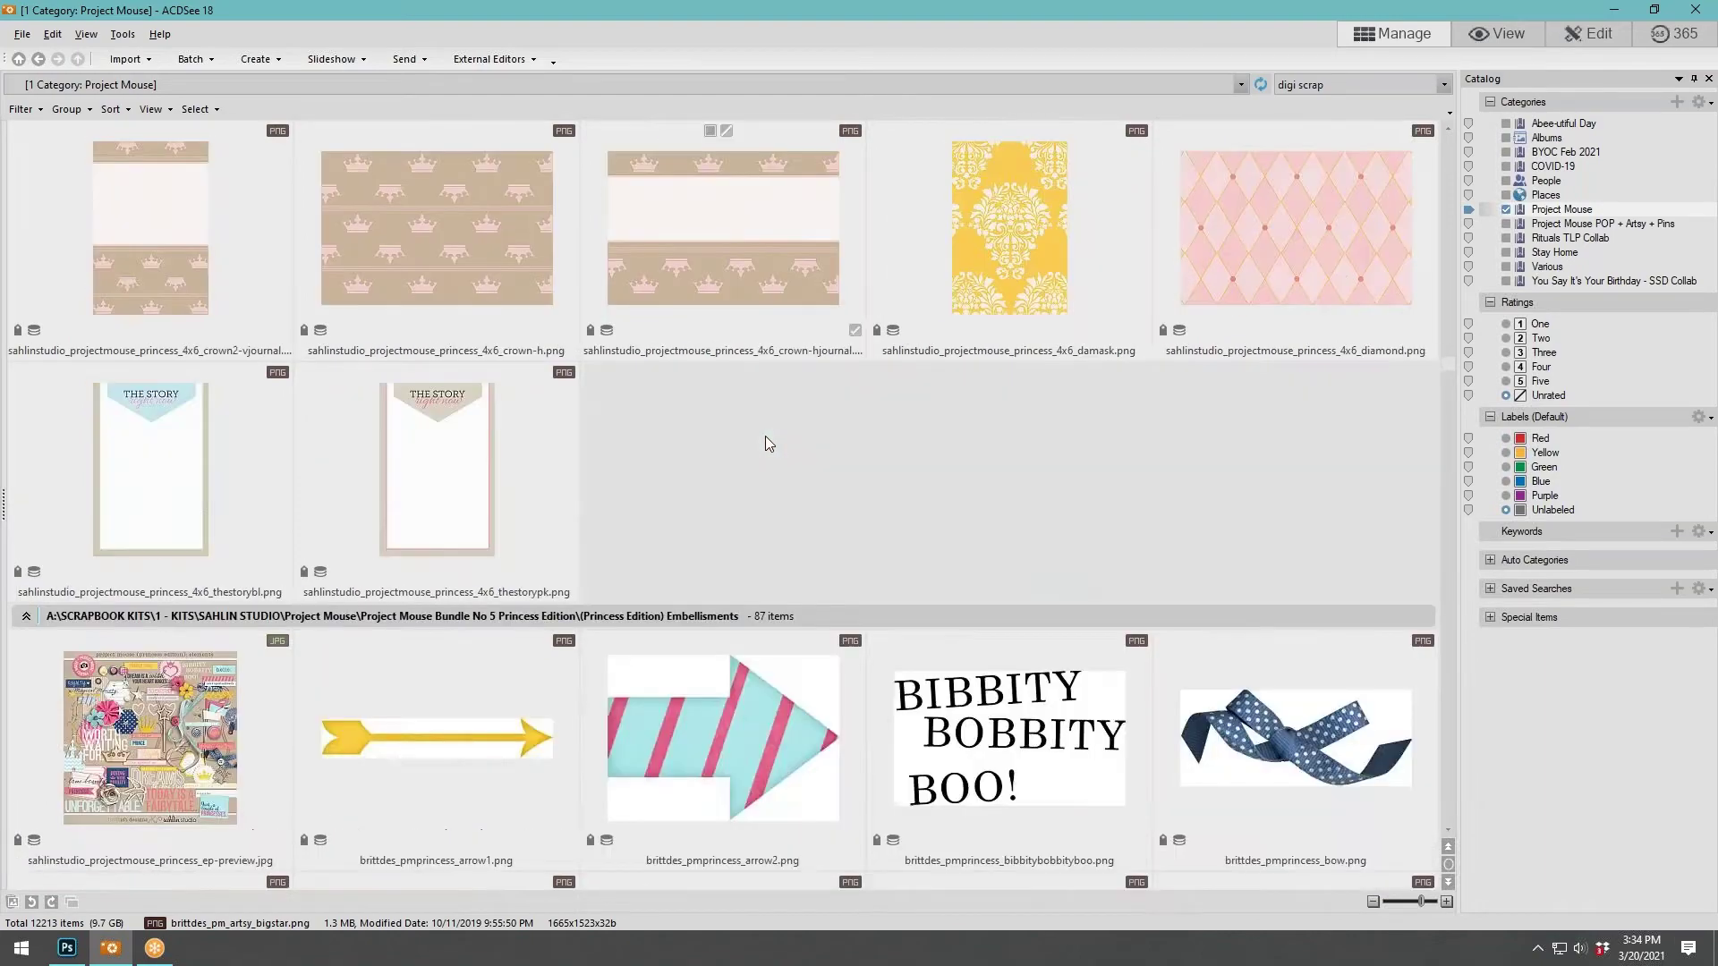
scroll(767, 442, down, 10)
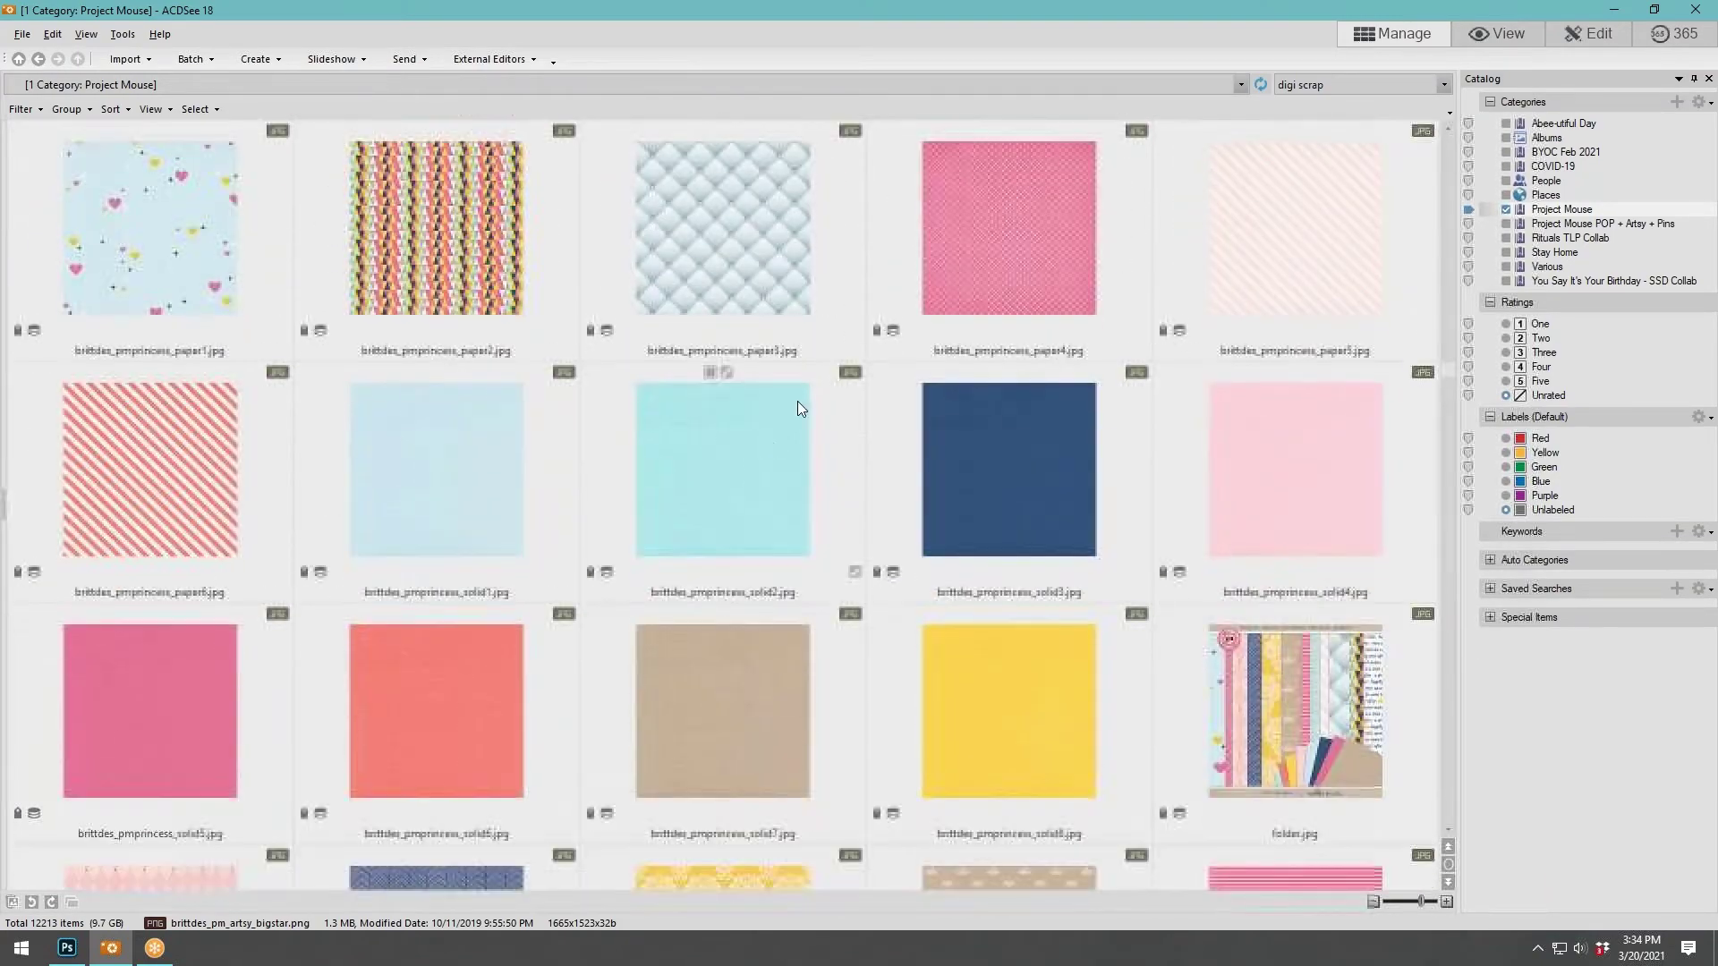
Switch to File Explorer's SCRAPBOOK KITS folder and place the pink Christmas snowflake circle on the Photoshop page.
double_click(1365, 4)
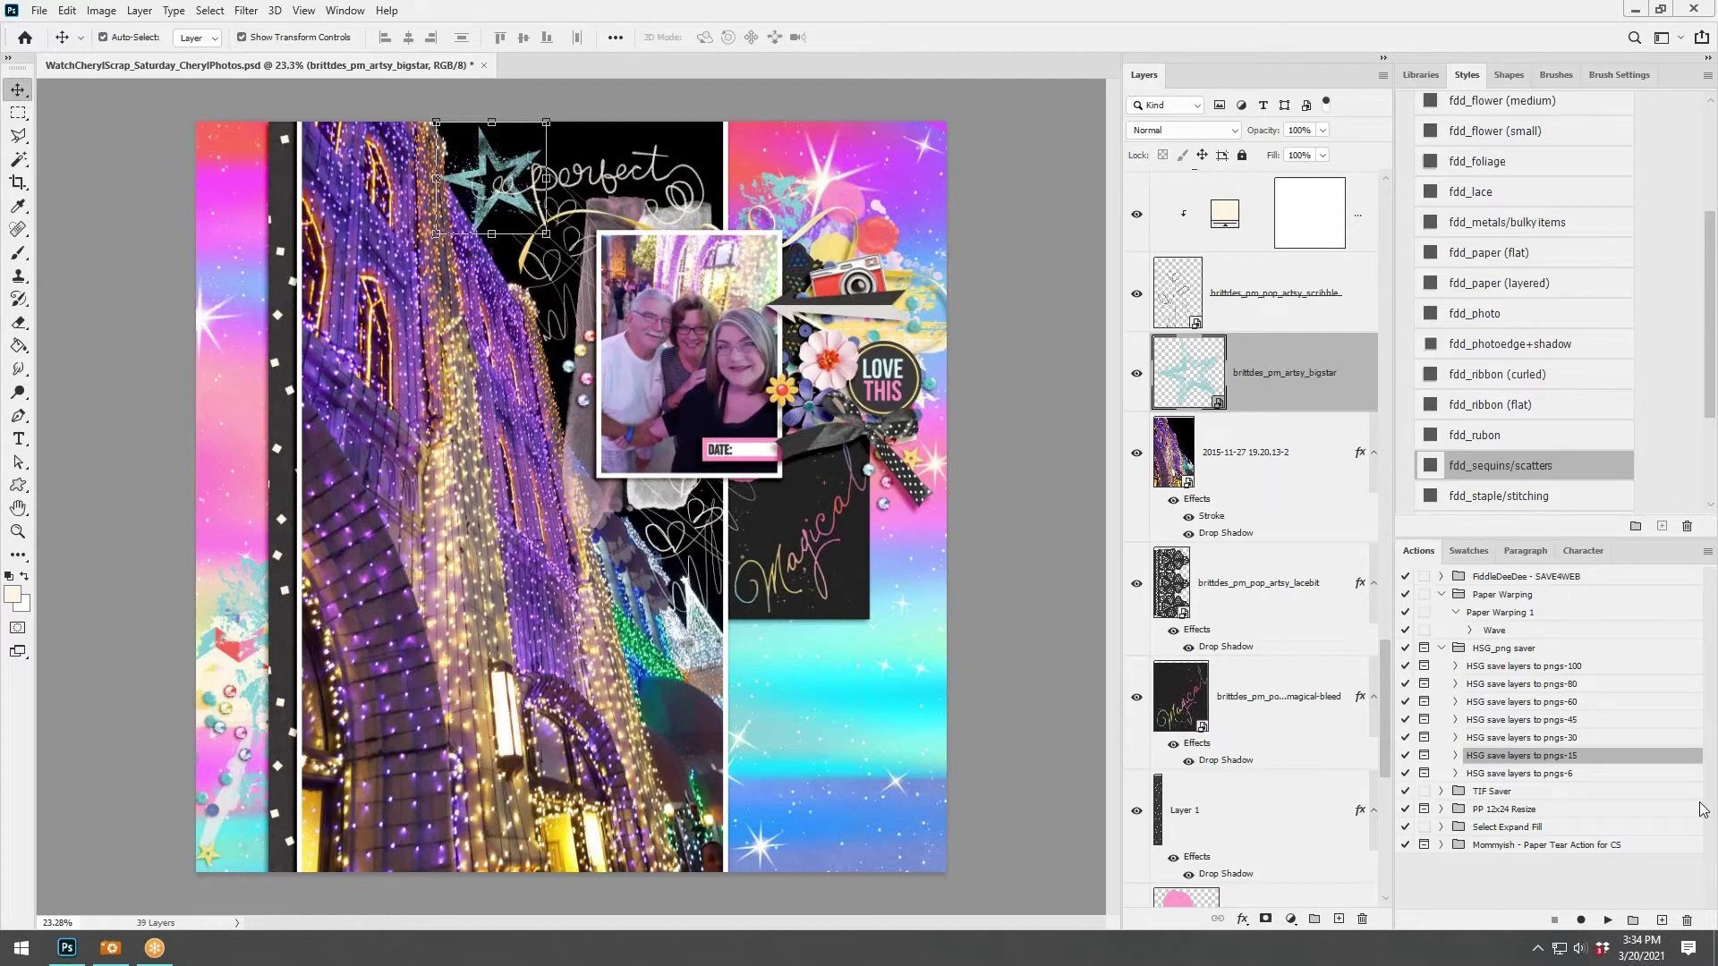
key(super+e)
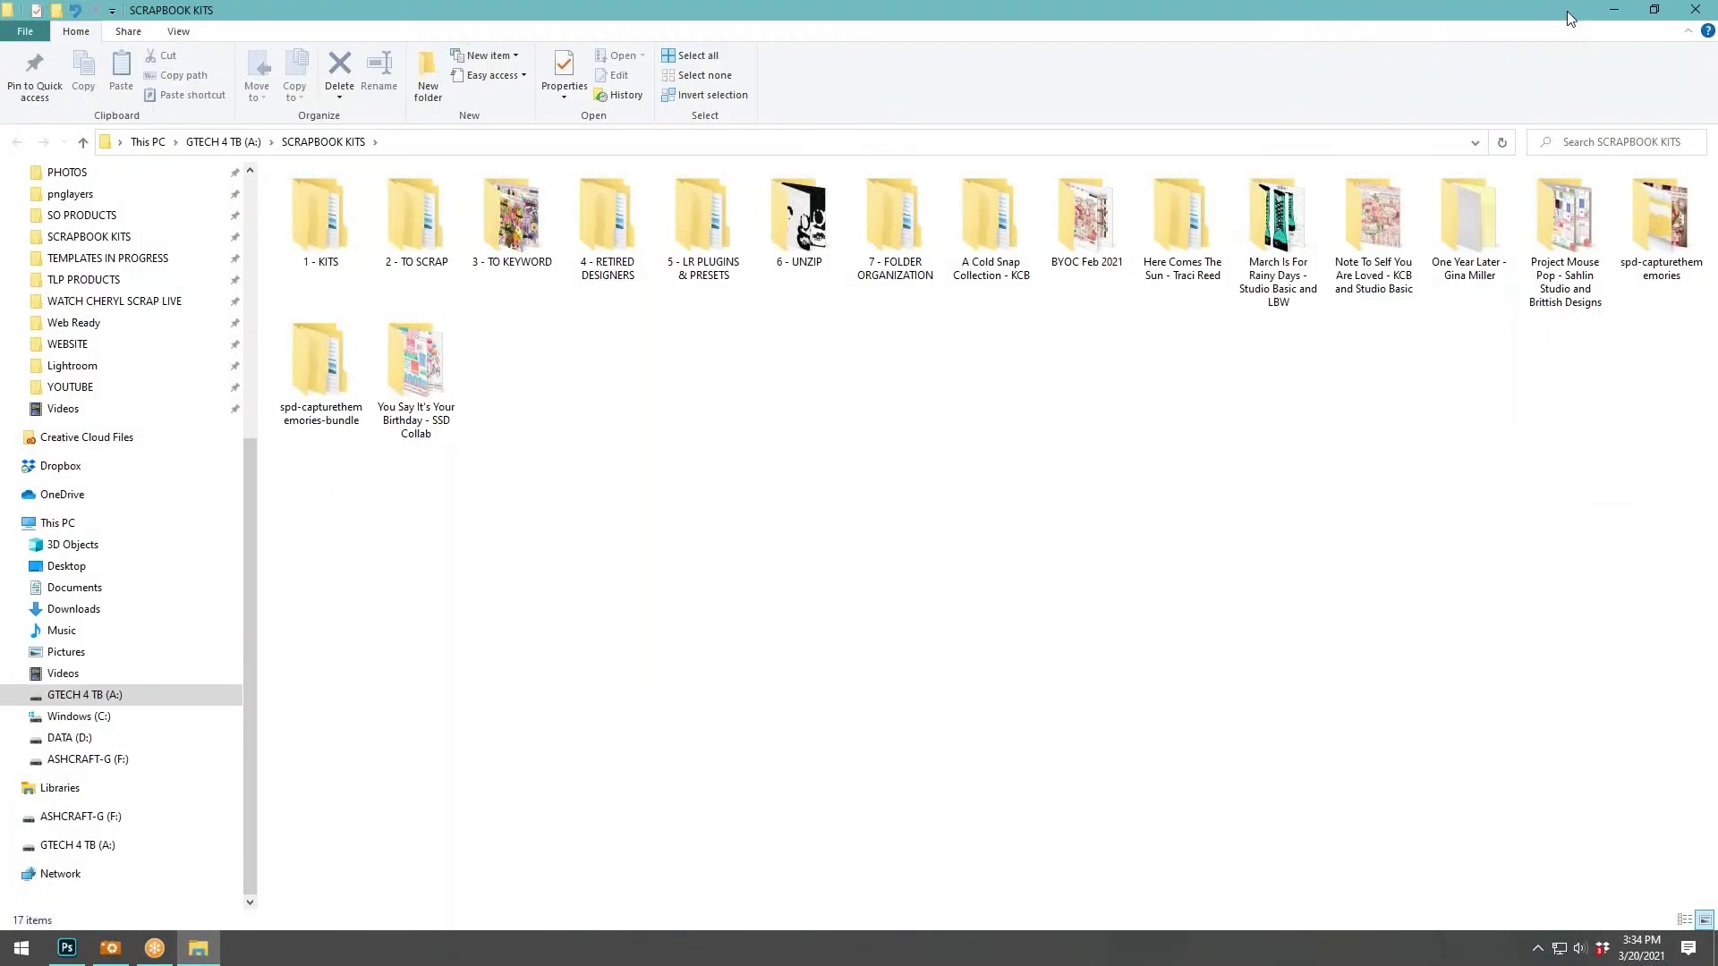
key(super+Down)
key(super+Down)
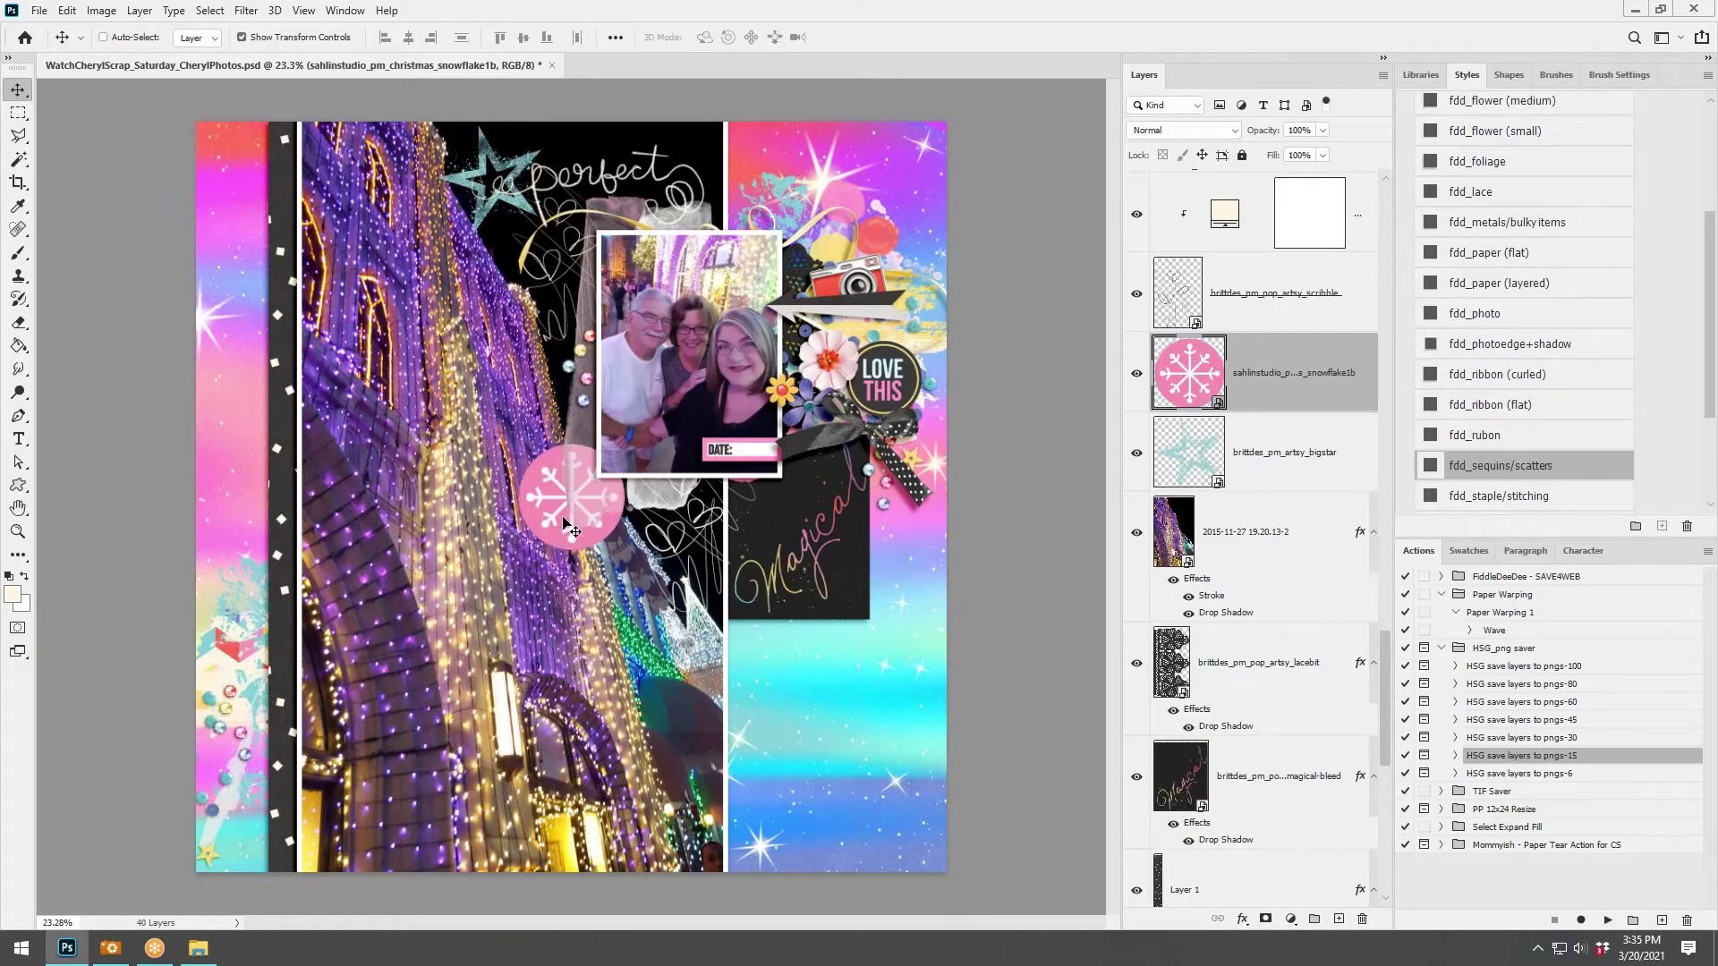
Move the pink snowflake circle to just above the camera and shrink it.
drag(591, 502, 876, 236)
drag(908, 179, 861, 223)
click(867, 37)
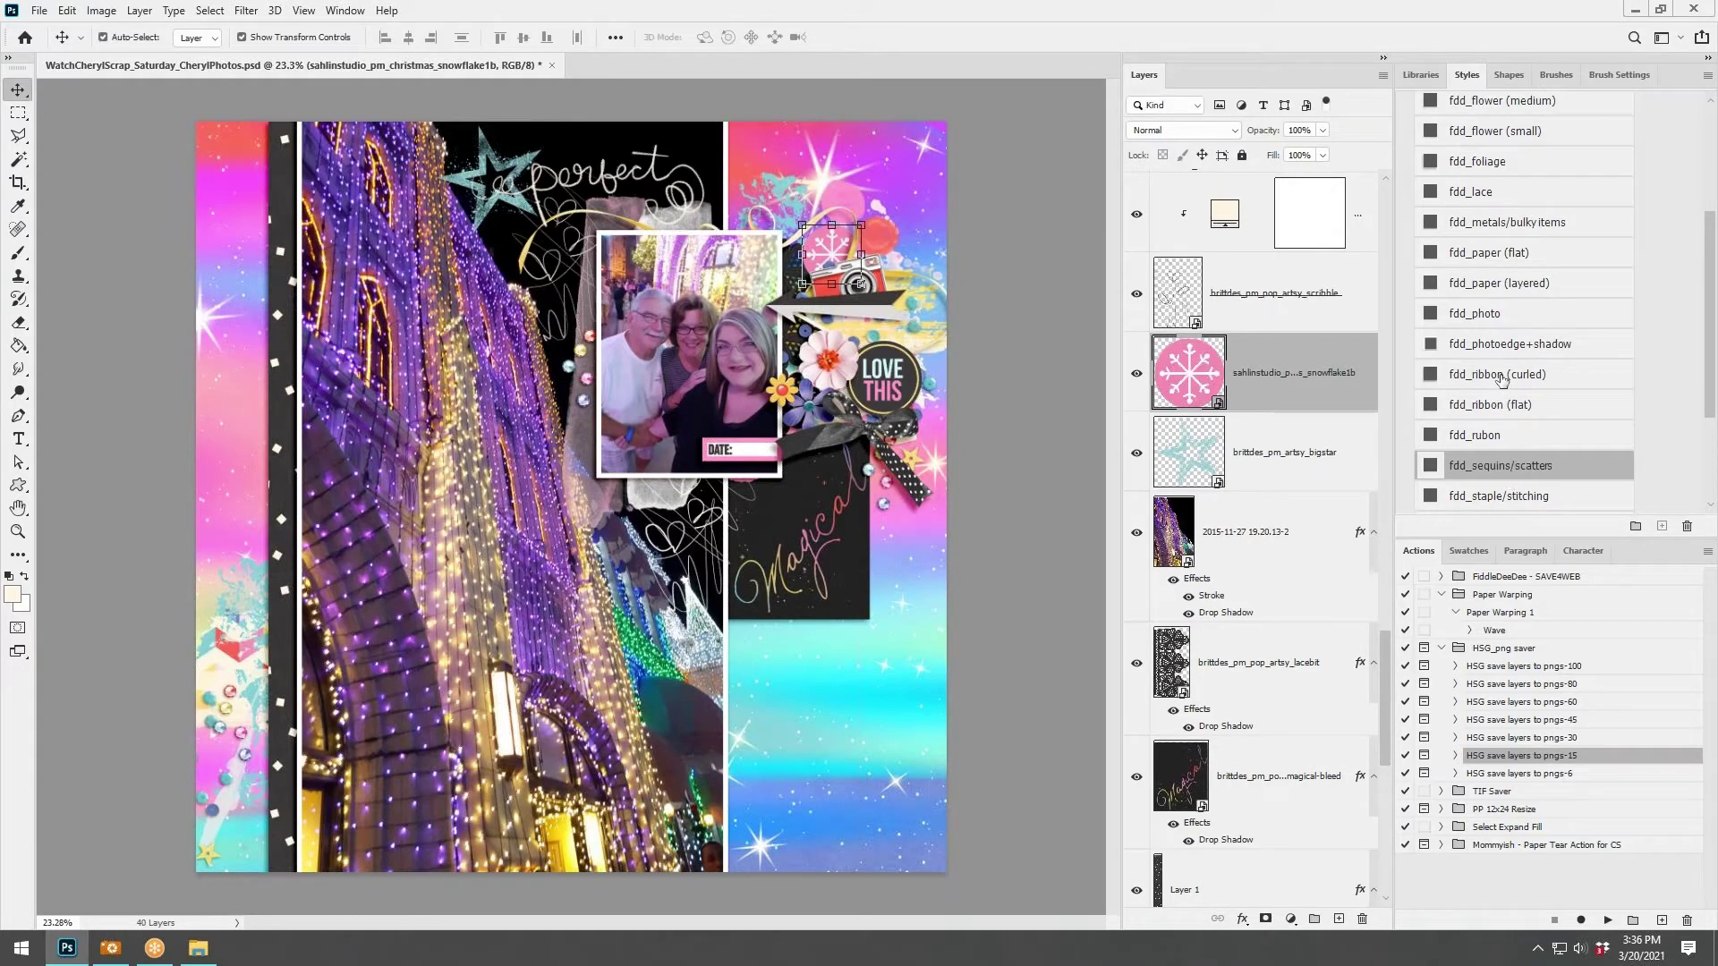
Apply the fdd_paper (layered) style to the snowflake and move its layer directly below the lace bit layer.
click(1500, 284)
drag(836, 257, 816, 230)
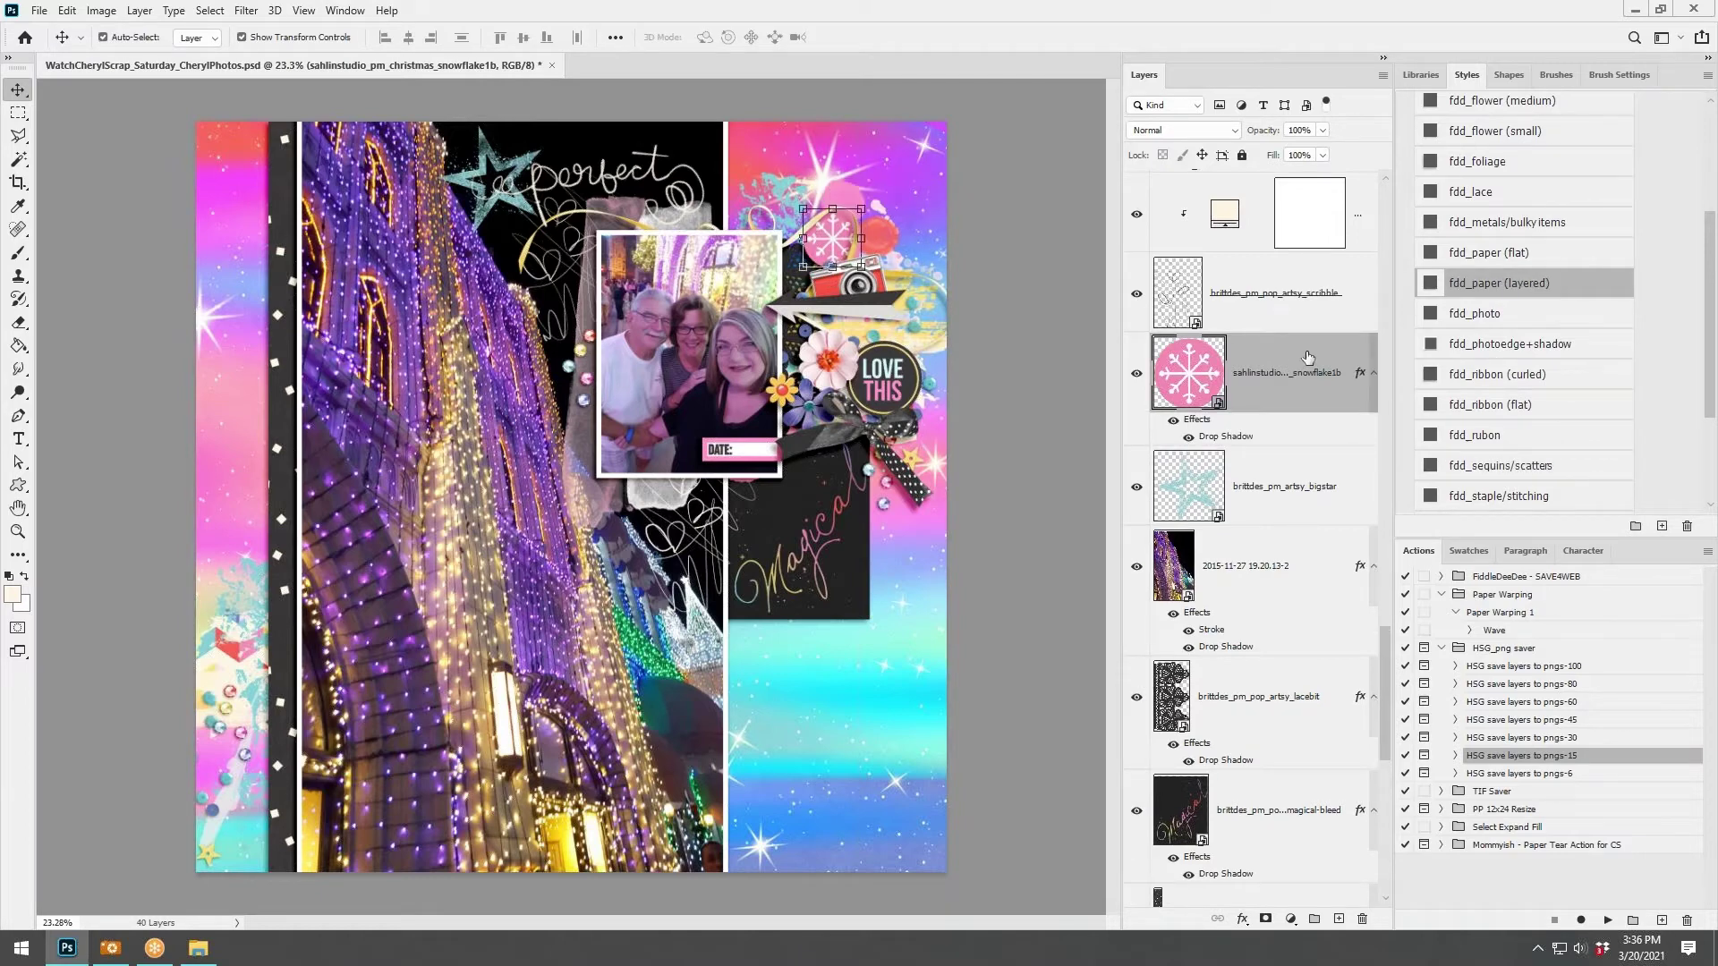
drag(1304, 366, 1285, 700)
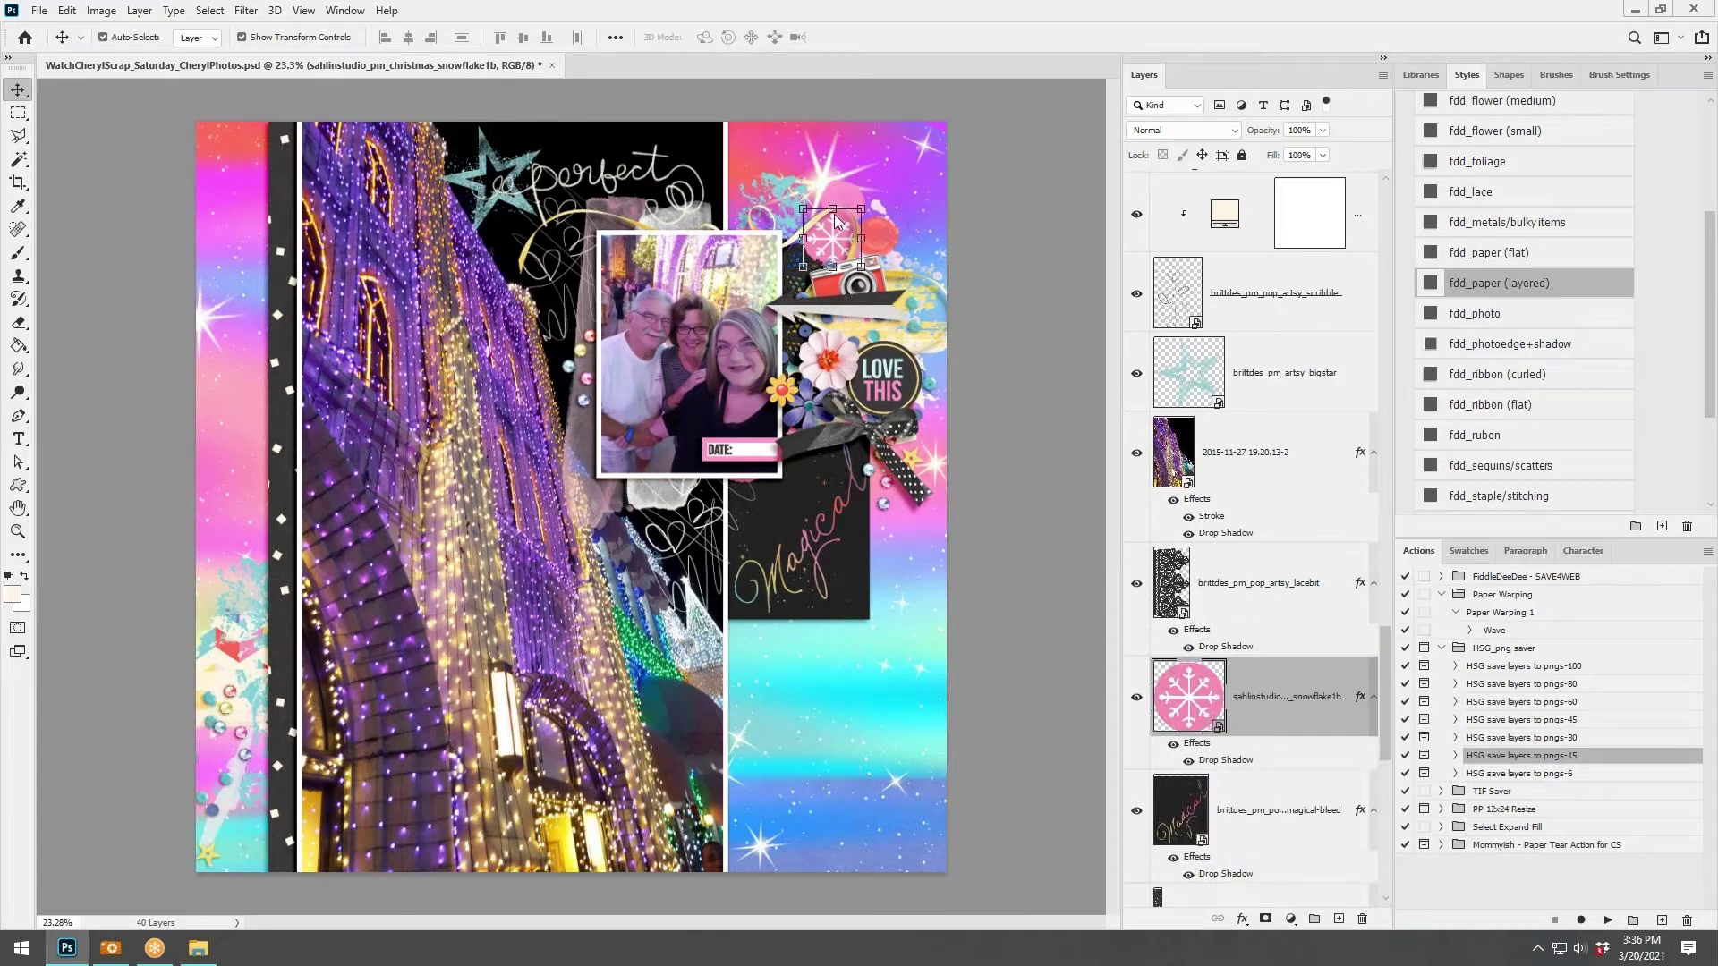
Scale the snowflake to 48.62% and tuck it partly behind the top of the camera.
key(ctrl+t)
click(839, 40)
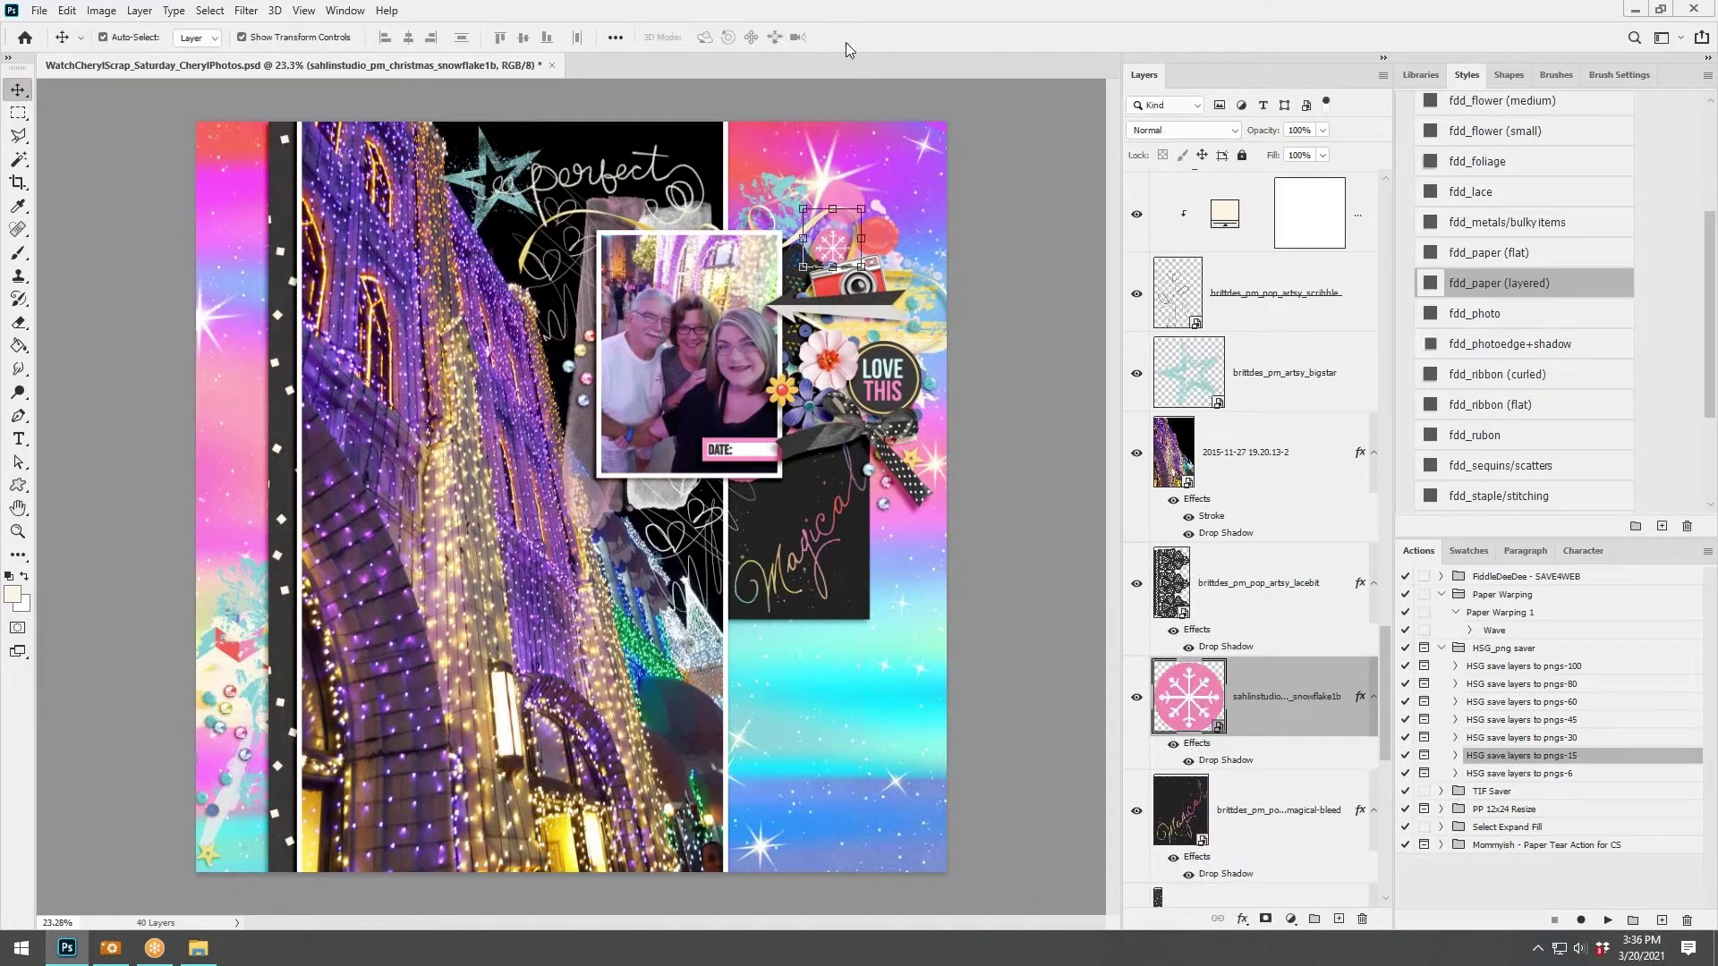
drag(838, 231, 851, 246)
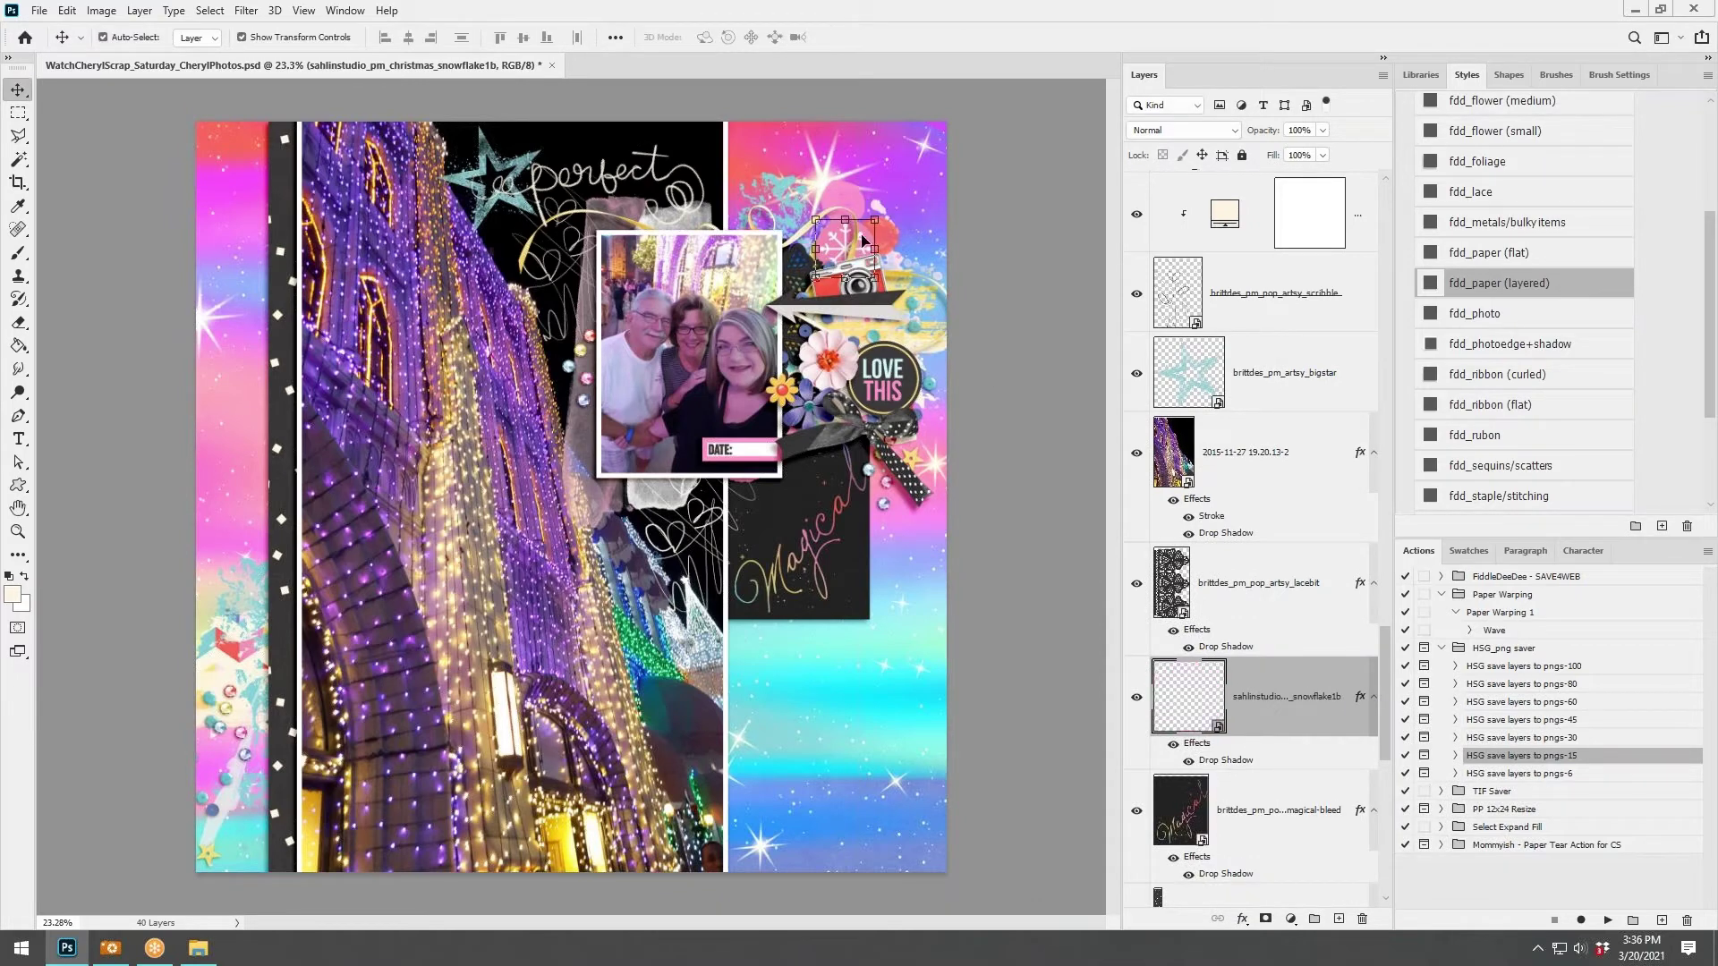
key(ctrl+t)
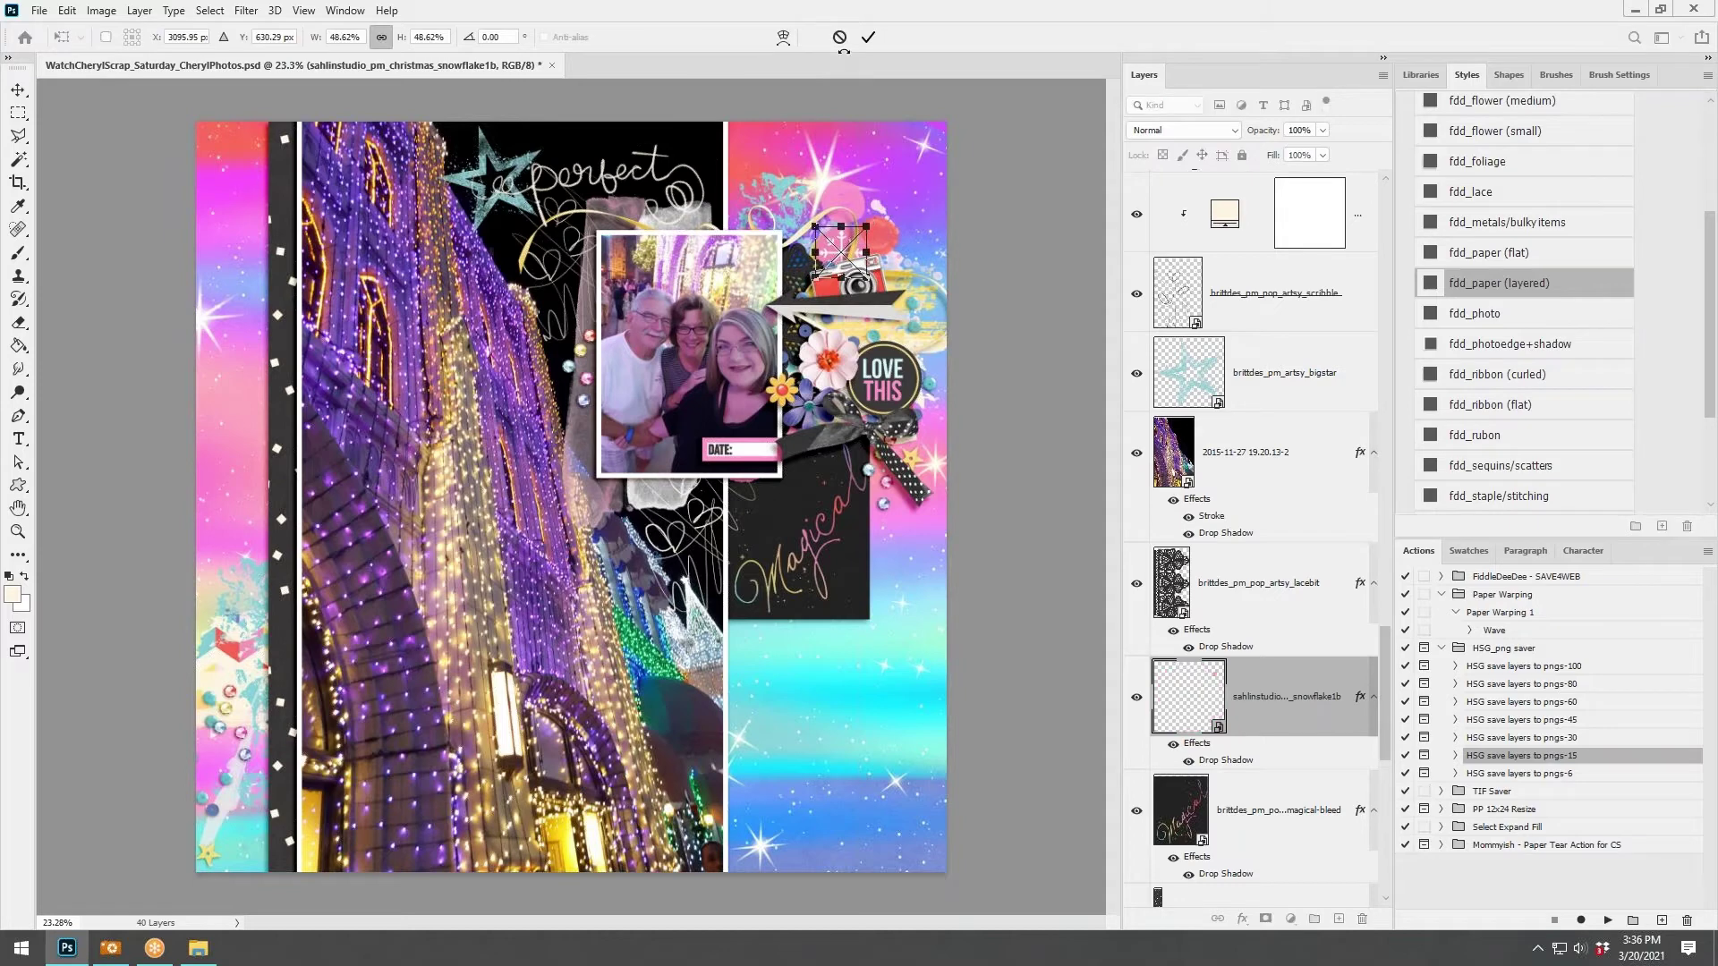
click(868, 37)
drag(834, 231, 843, 244)
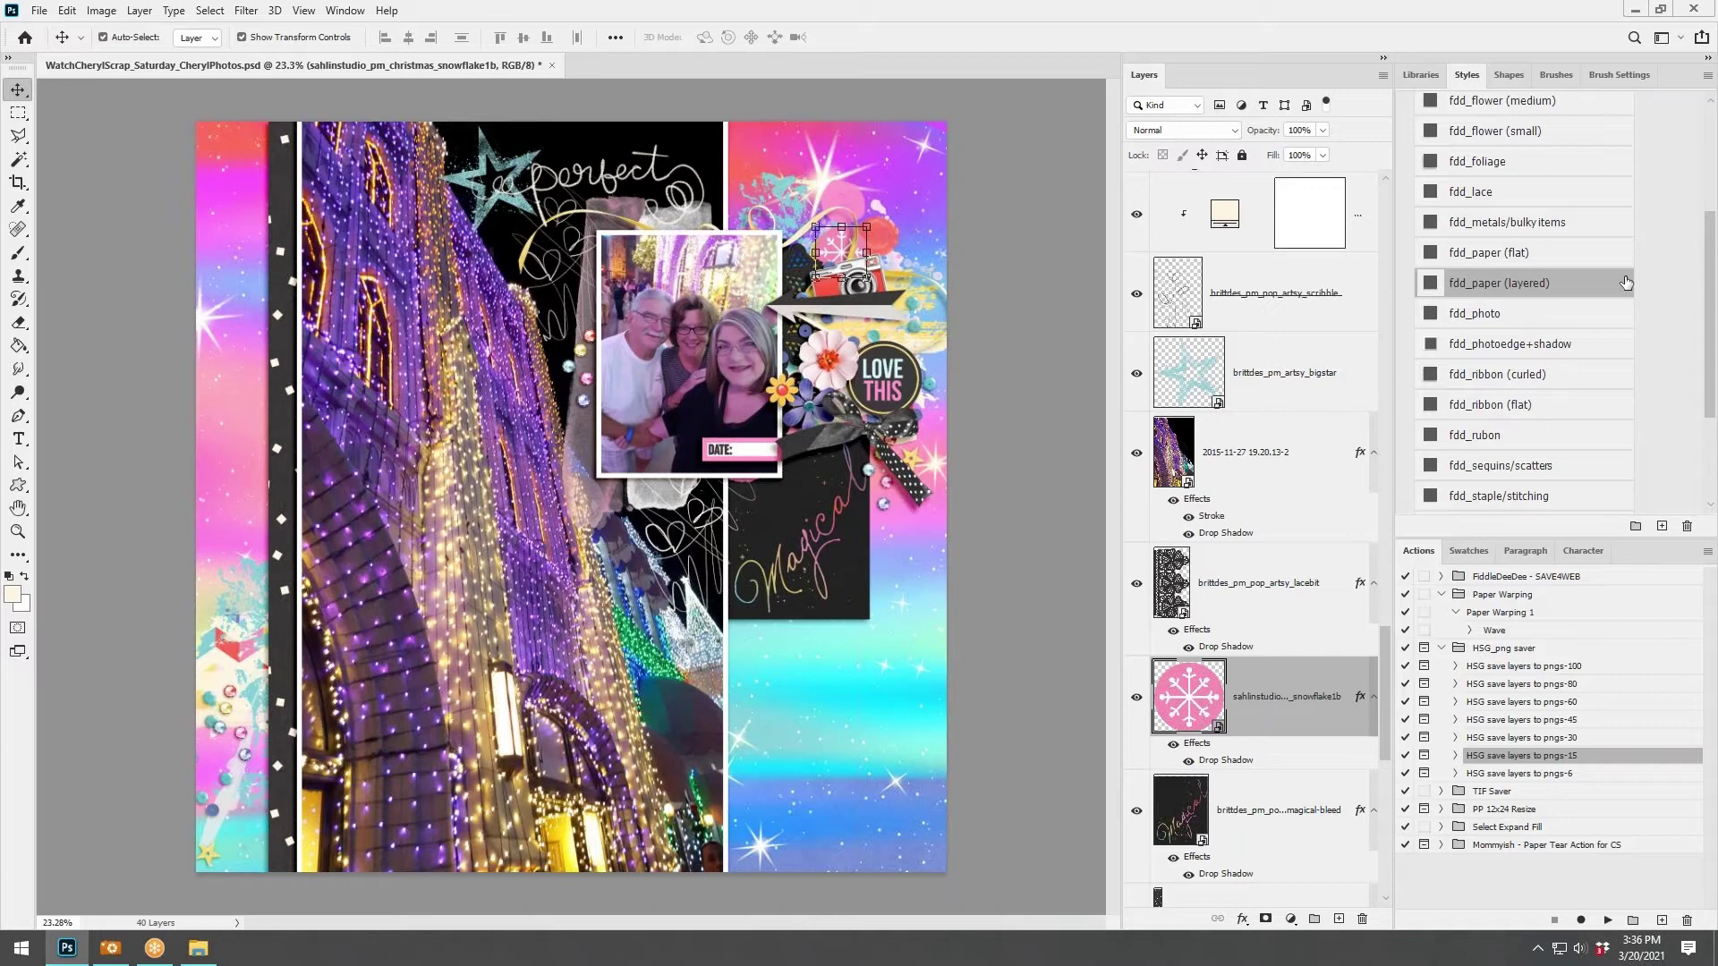
Place the pink chevron washi tape from the Christmas kit across the page's left border, near the pearl scatter.
key(alt+Tab)
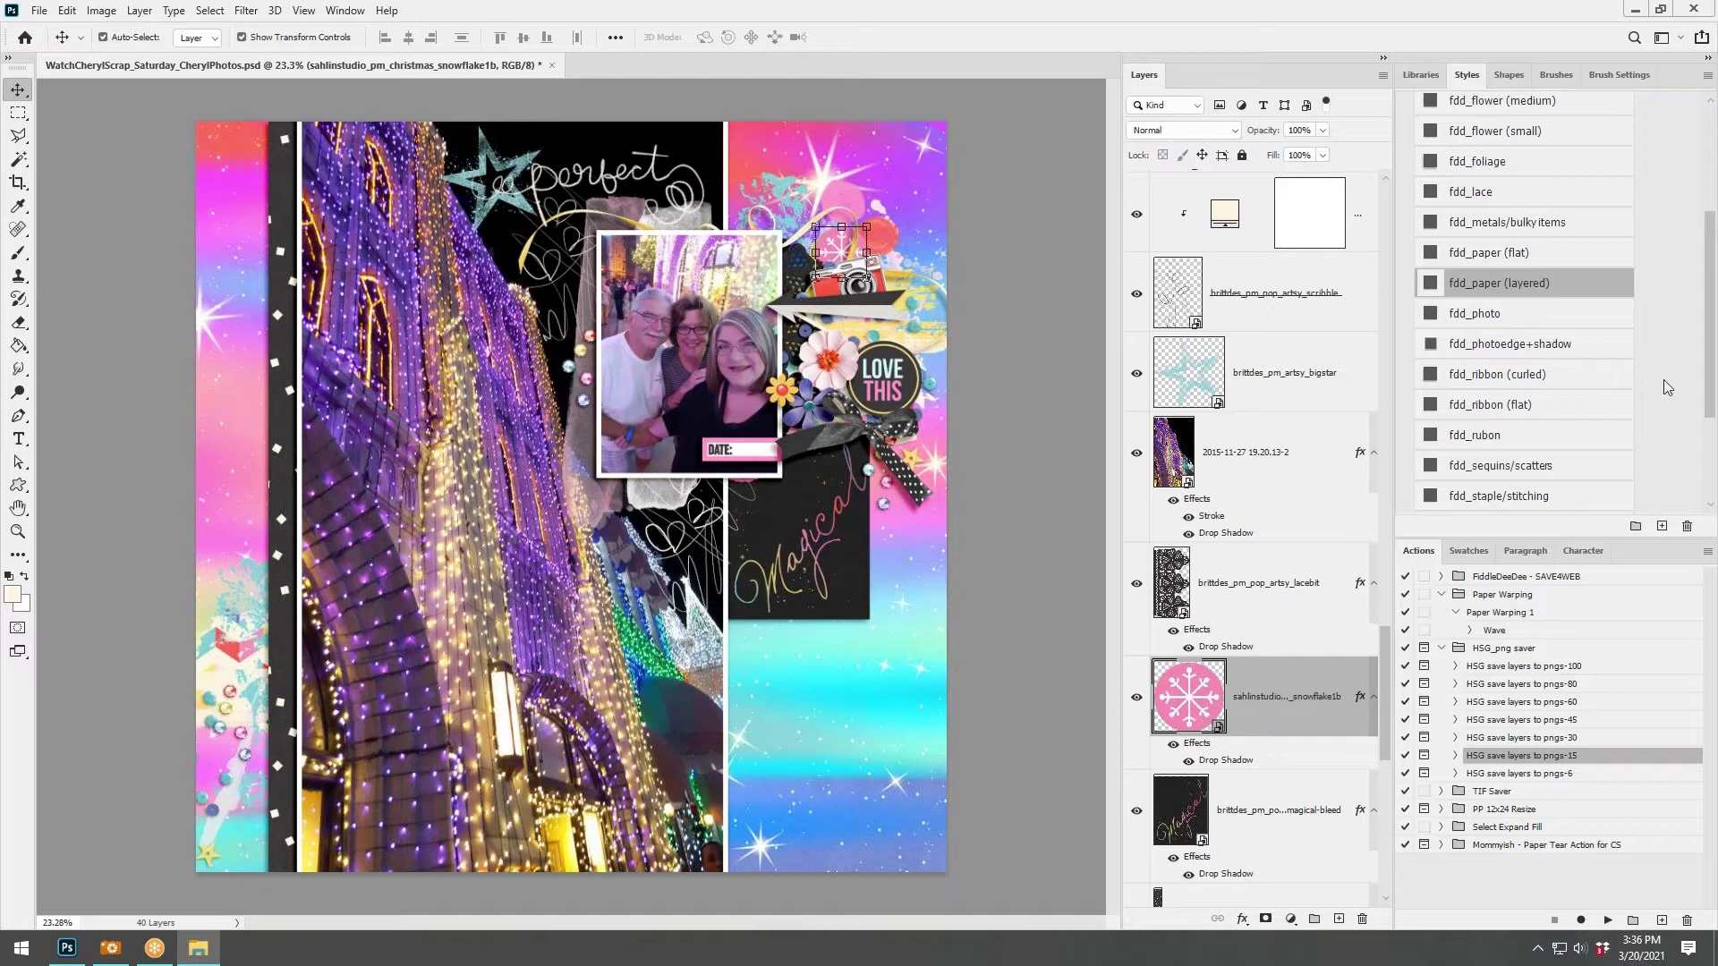
drag(866, 278, 386, 704)
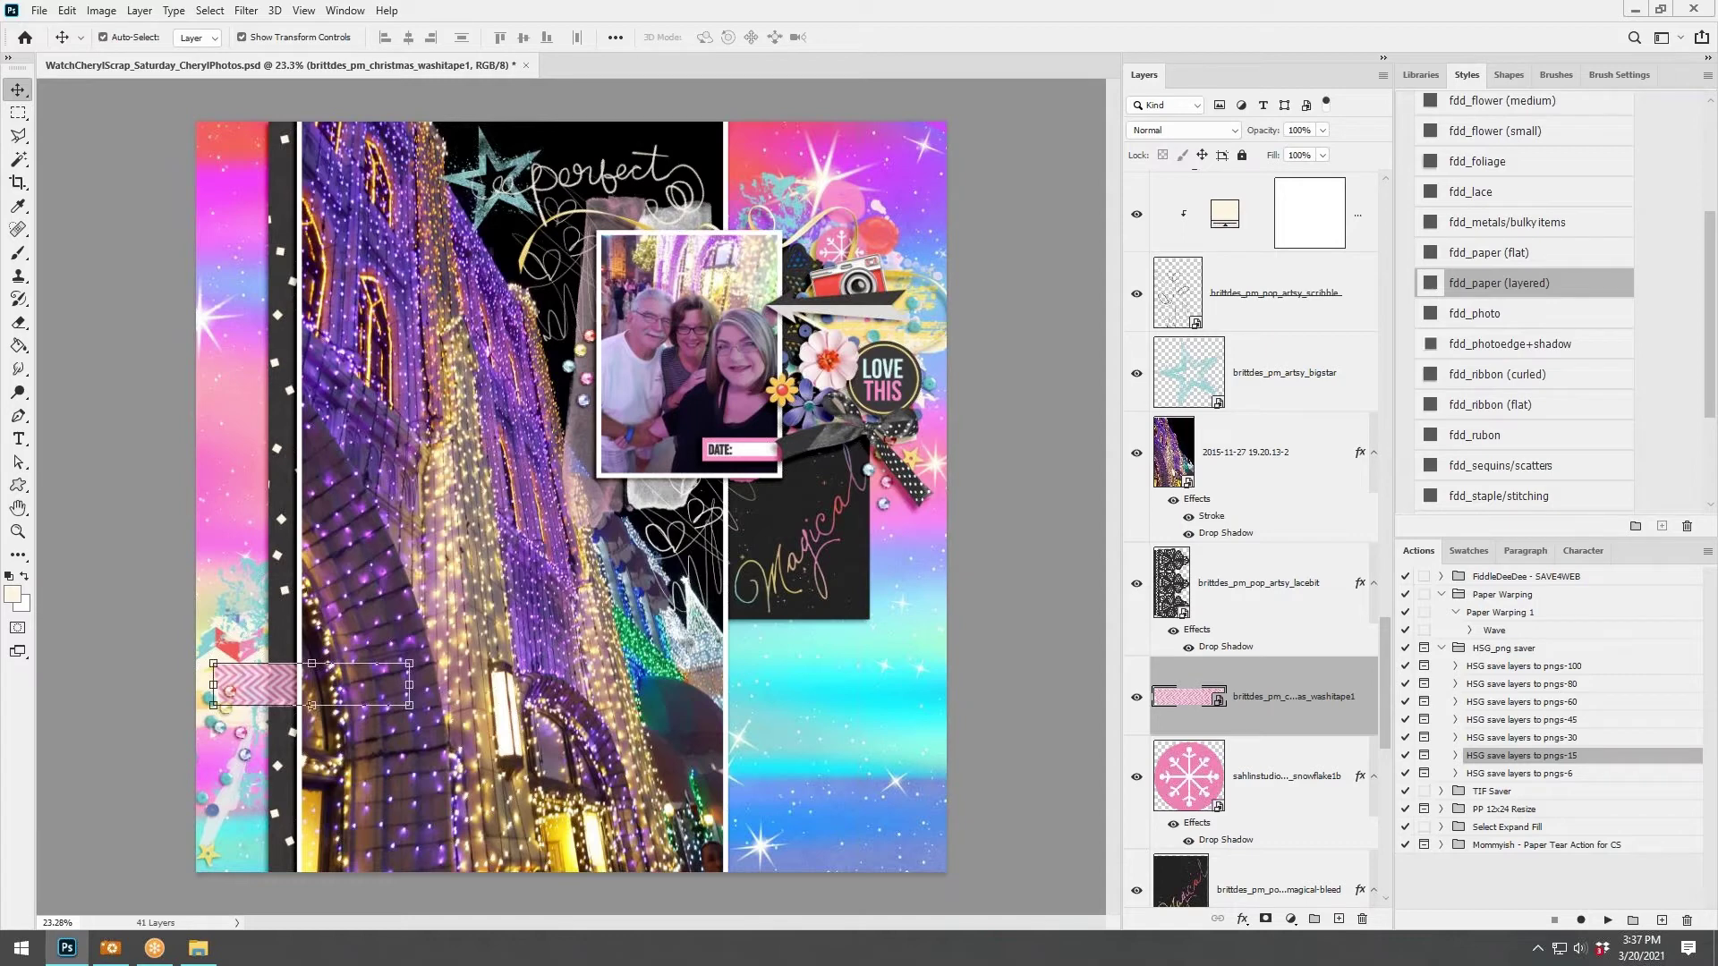
Place the SPARKLE word strip on the Magical card and scale it to 56.75%.
drag(1233, 299, 774, 476)
drag(921, 480, 819, 527)
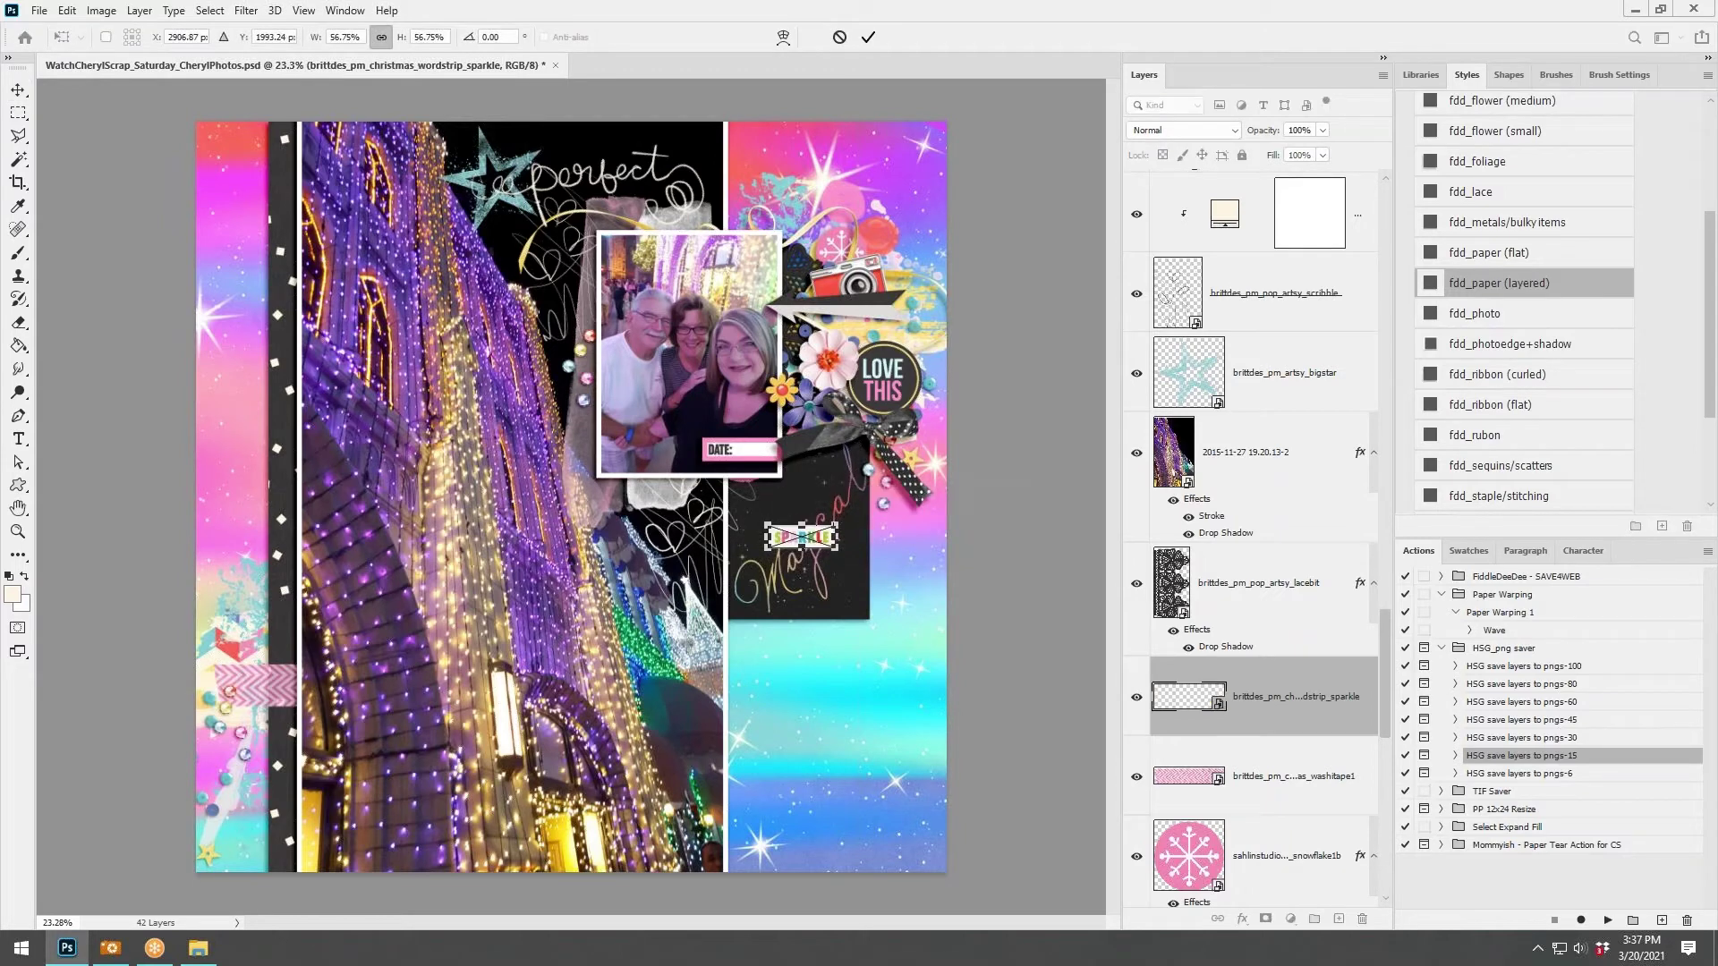
click(867, 38)
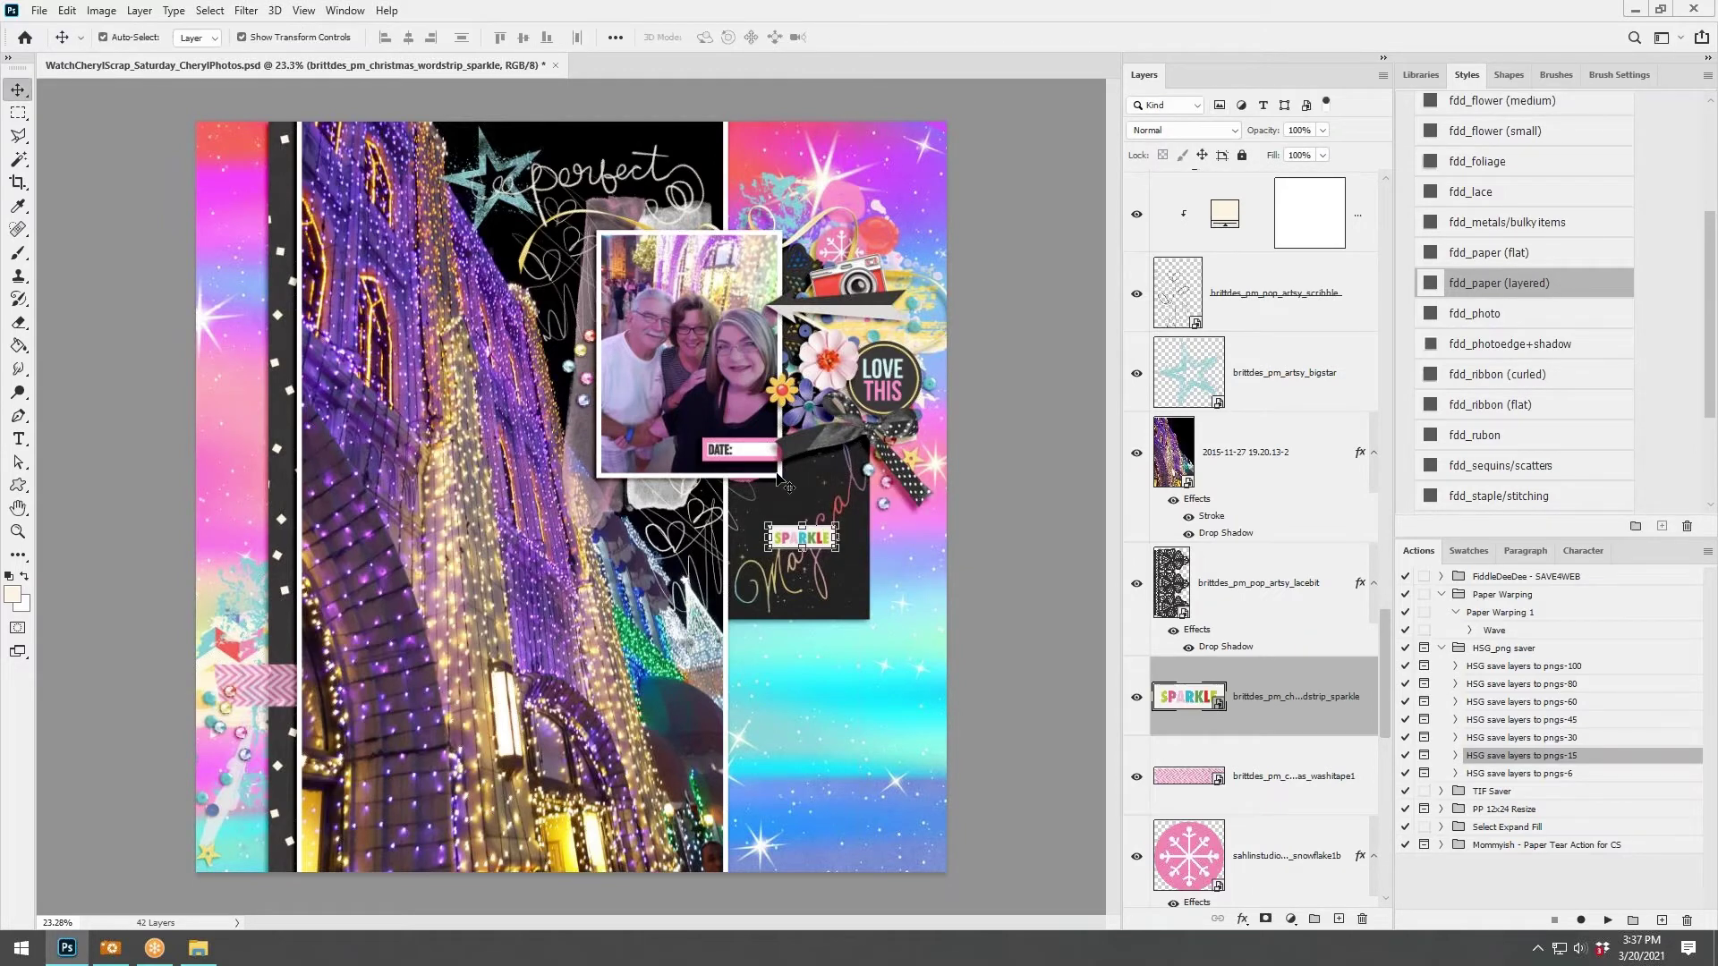
Move the SPARKLE word strip beside the camera and give it the fdd_paper (flat) style.
click(1479, 300)
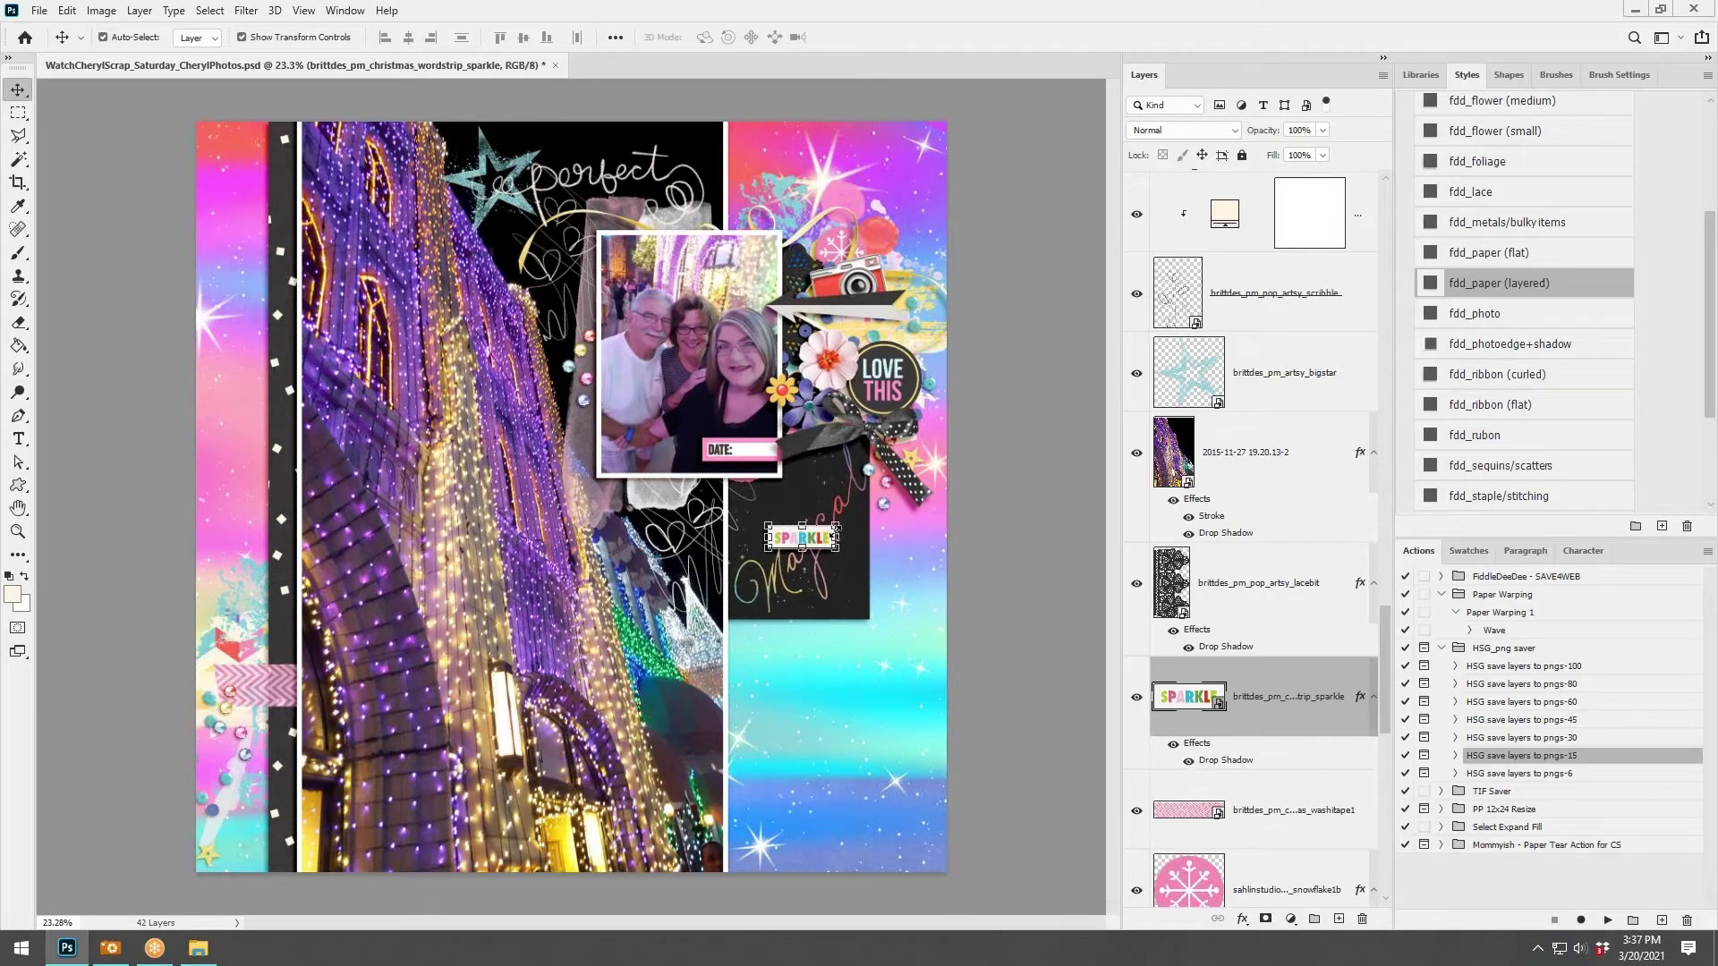
drag(836, 524, 926, 263)
click(1591, 254)
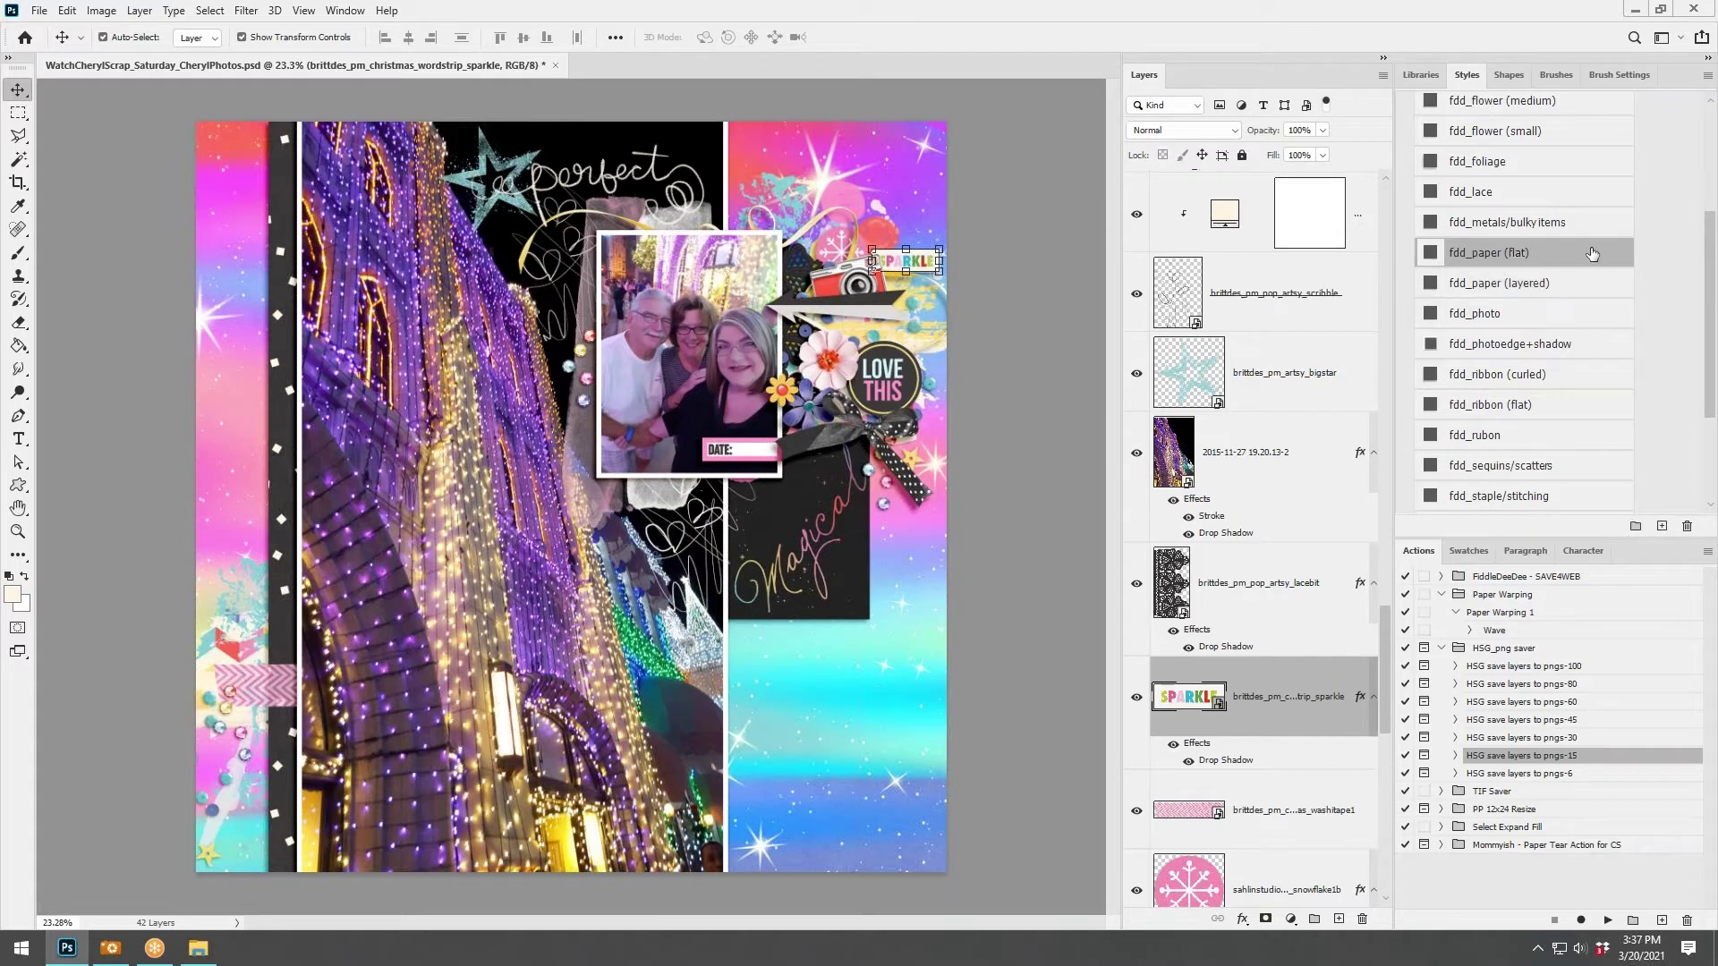
Place the red glitter heart pin from the Christmas kit on the page and apply the fdd_metals/bulky items style.
click(198, 947)
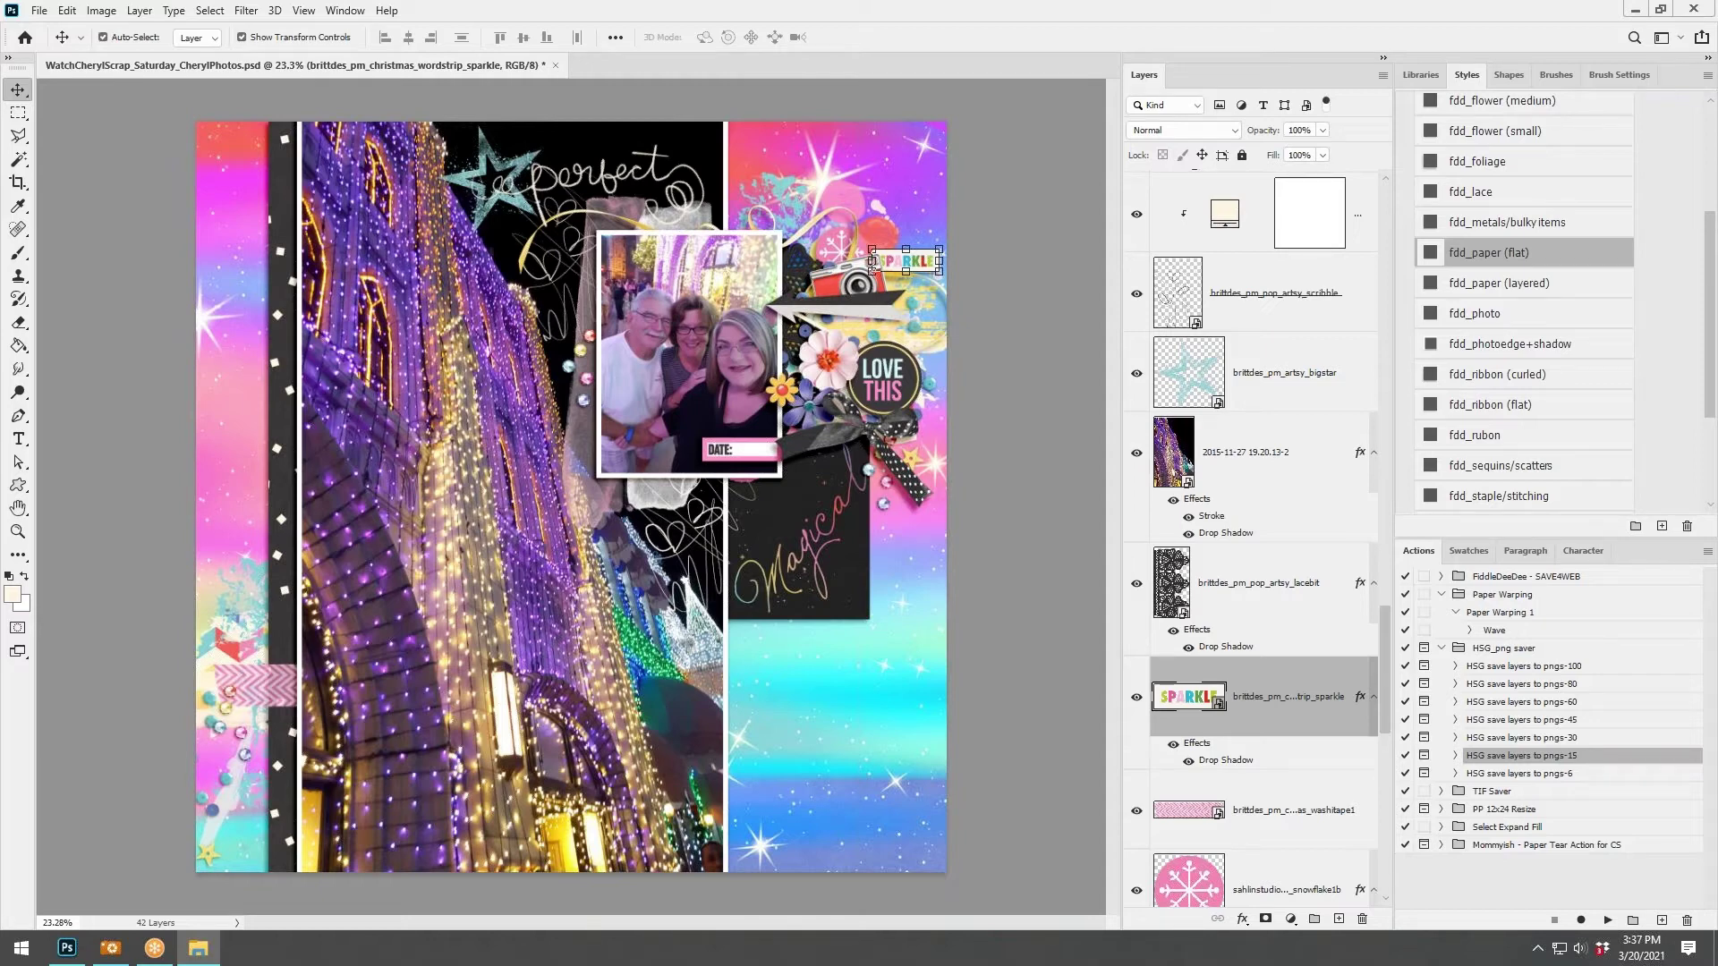
drag(1100, 281, 573, 496)
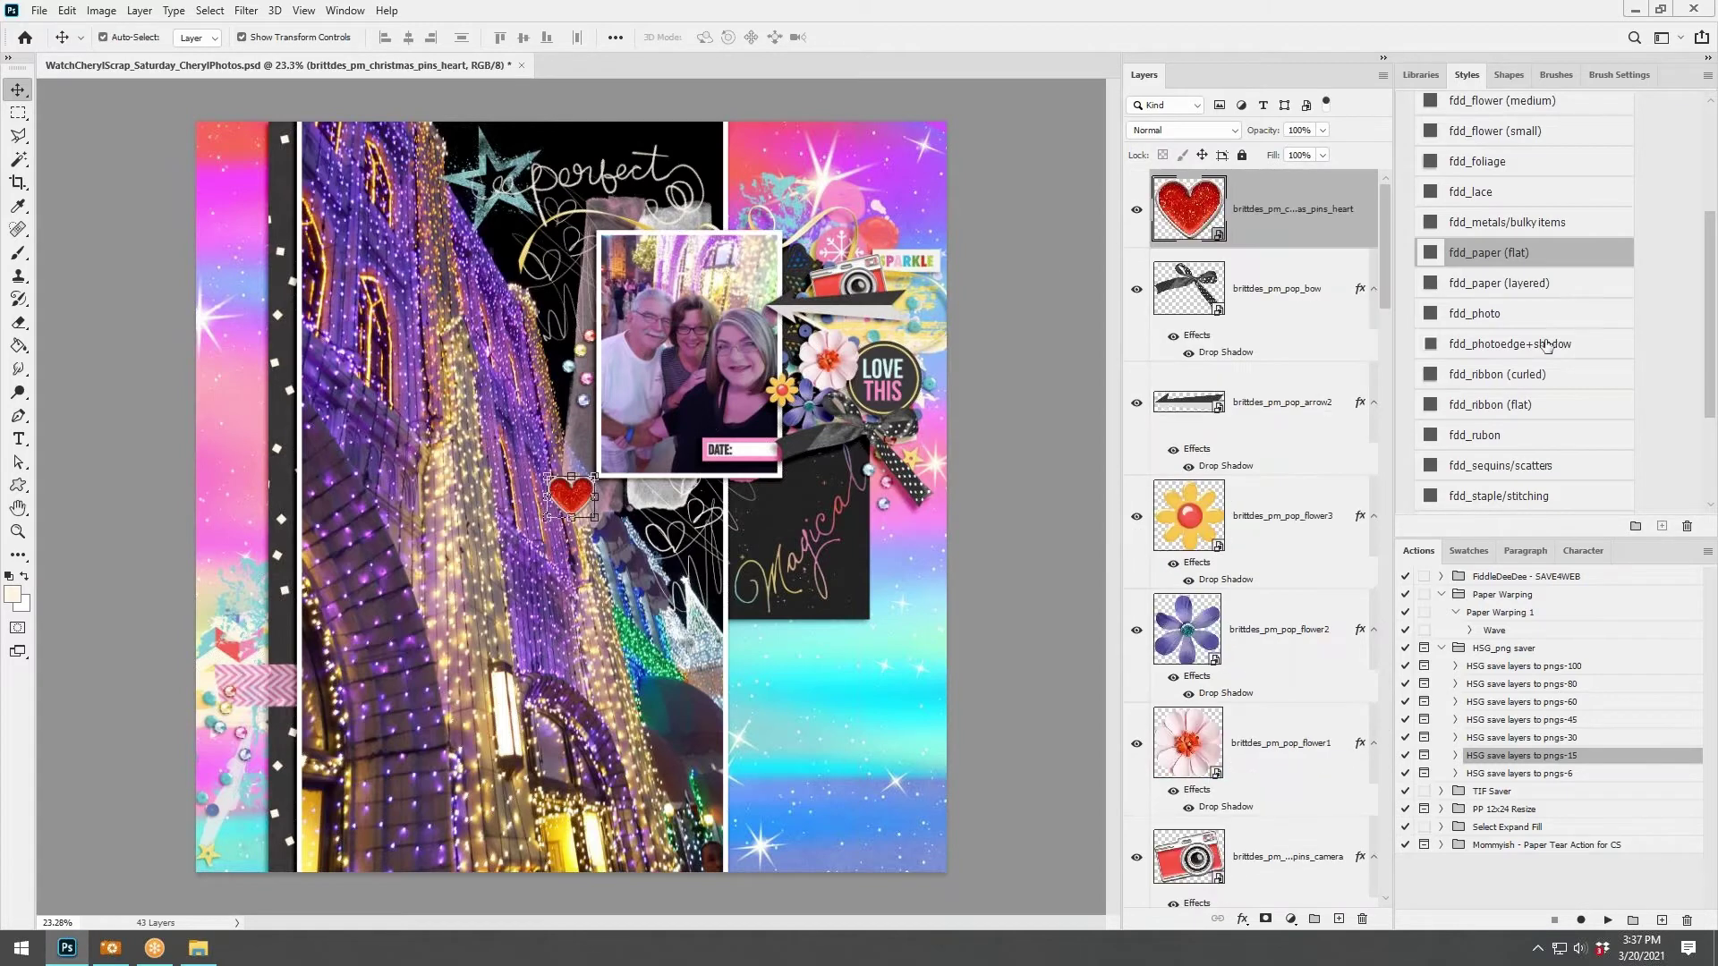
click(1520, 224)
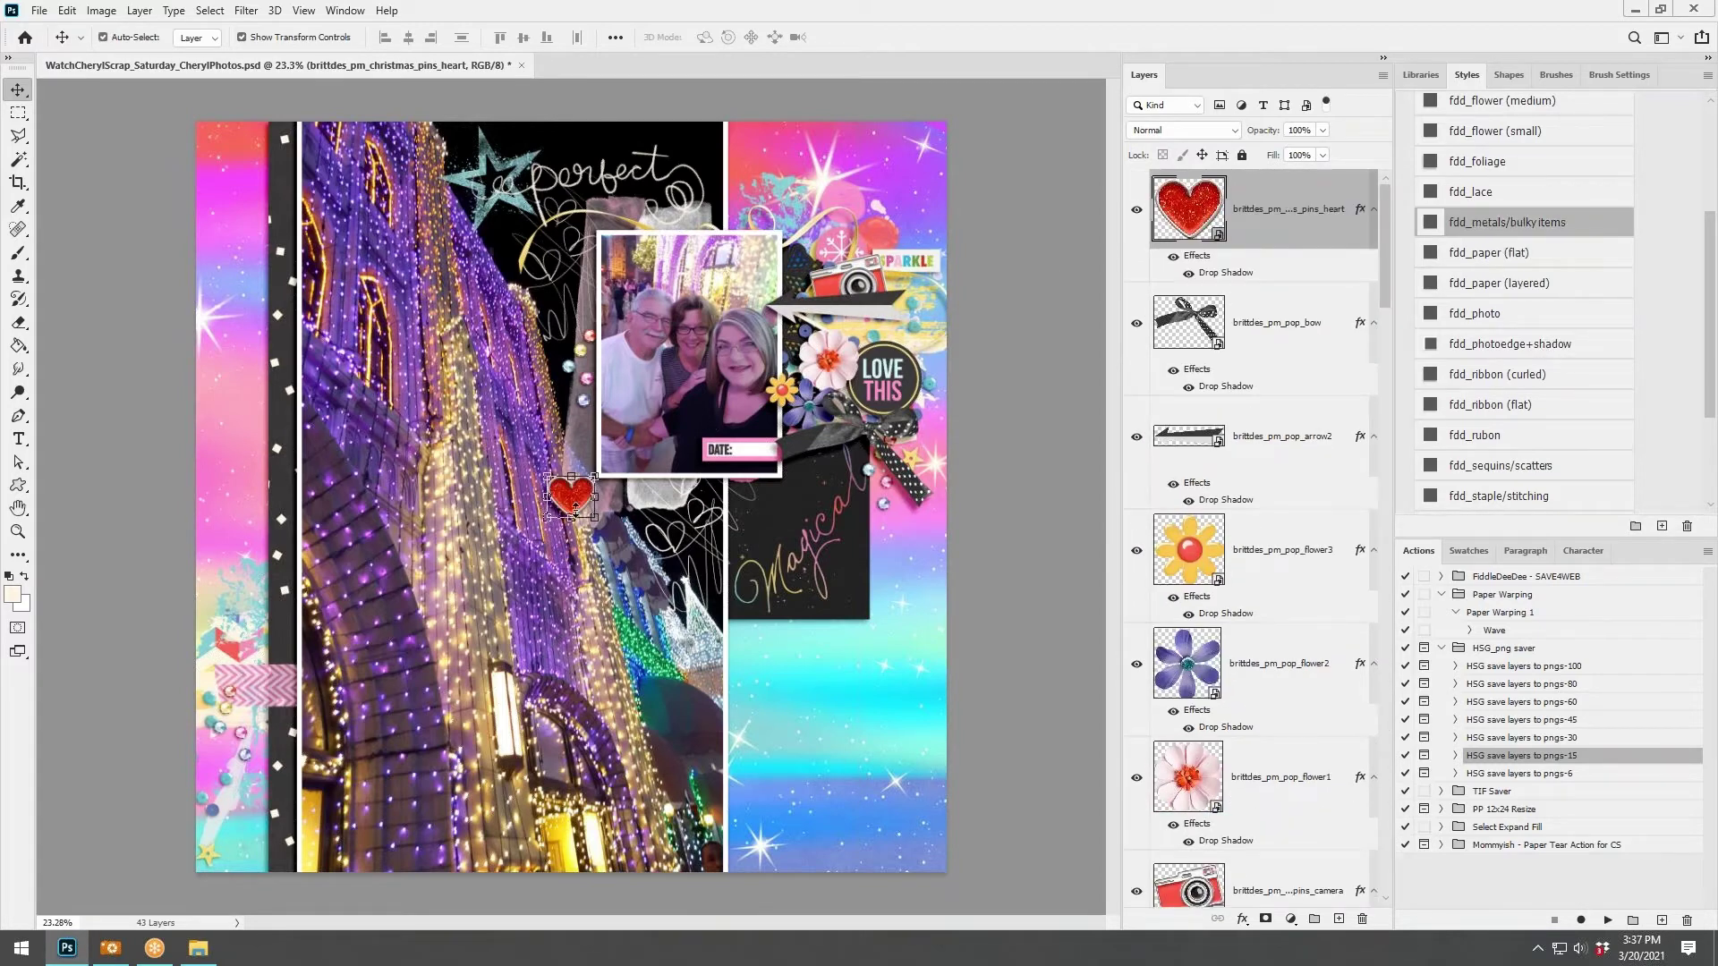
Move the red heart pin just below the ribbon bow, over the Magical card, and adjust its transform.
drag(579, 503, 830, 456)
mouse_move(833, 452)
mouse_down()
mouse_move(845, 438)
mouse_move(823, 468)
mouse_up()
click(870, 37)
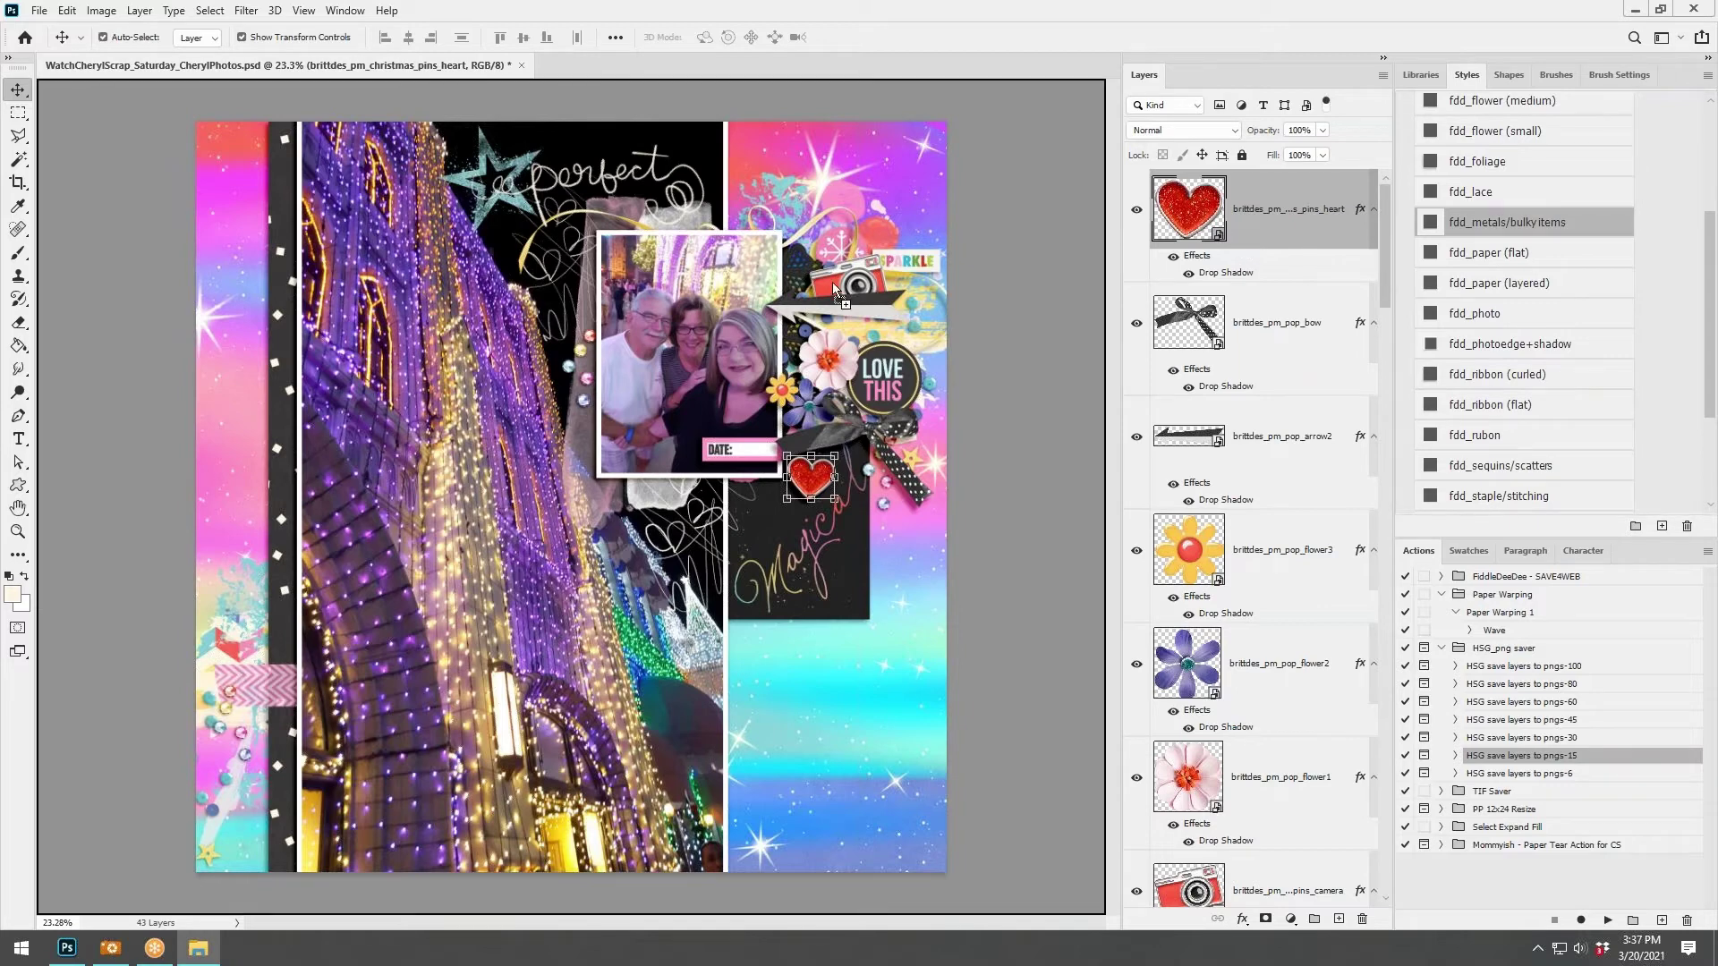
Place the MEMORIES banner pin across the framed photo's top edge and apply the fdd_metals/bulky items style.
drag(1717, 492, 757, 254)
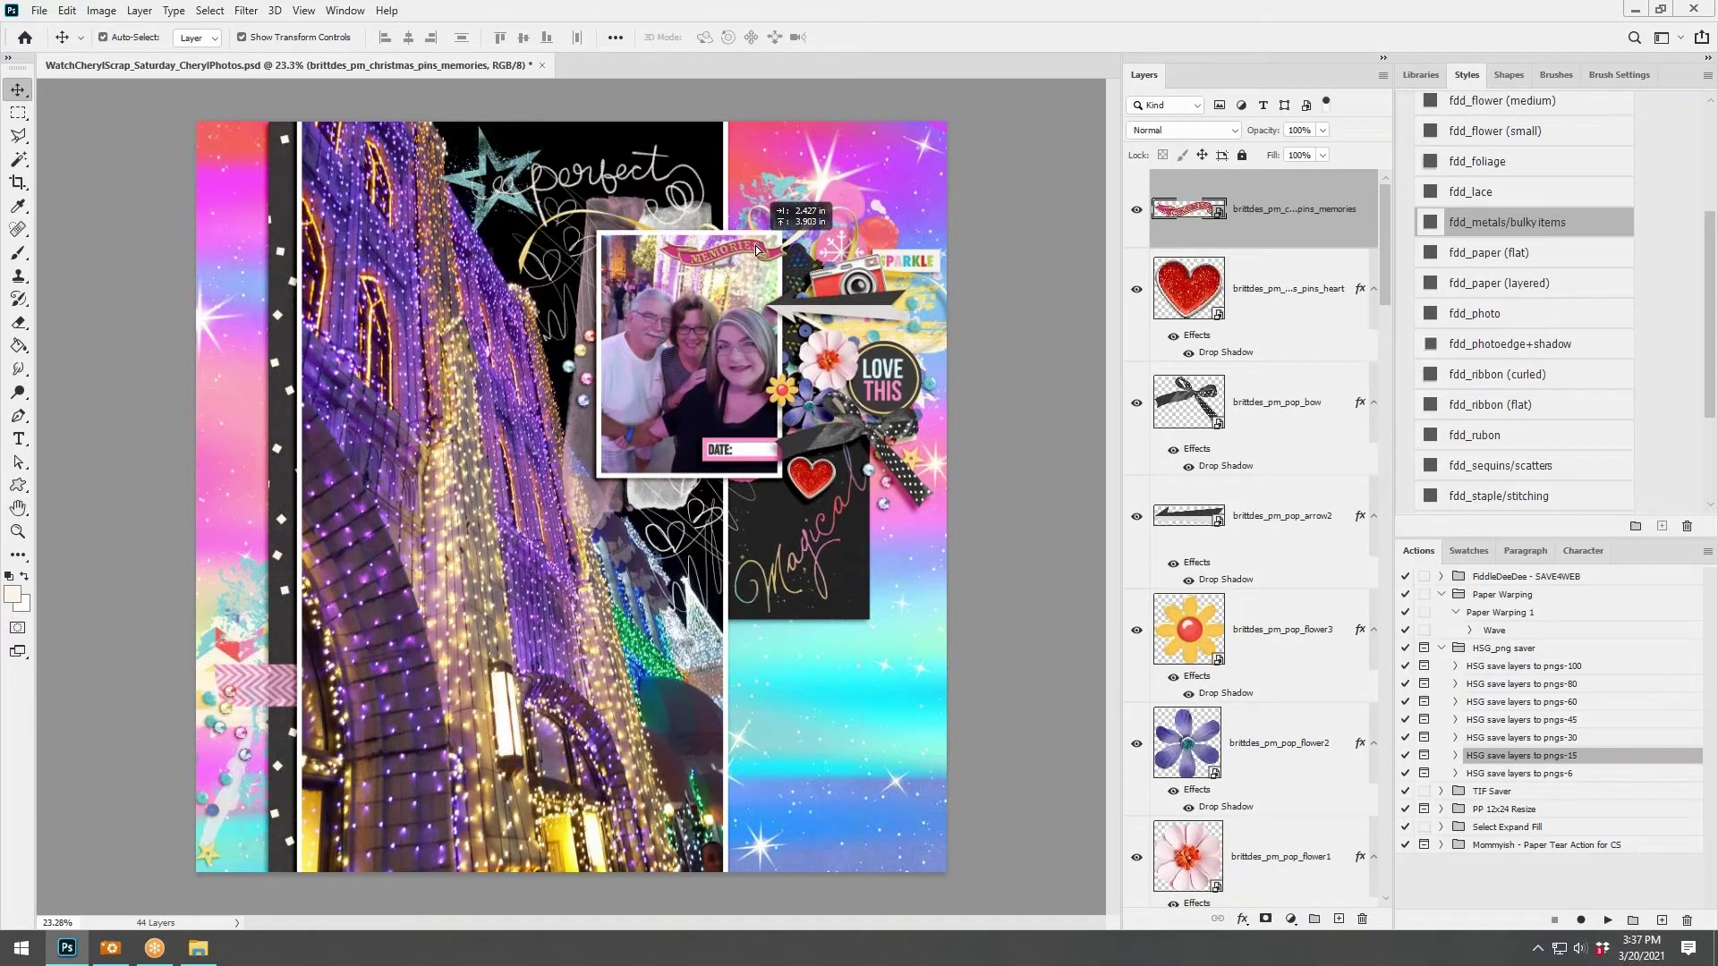
click(1550, 231)
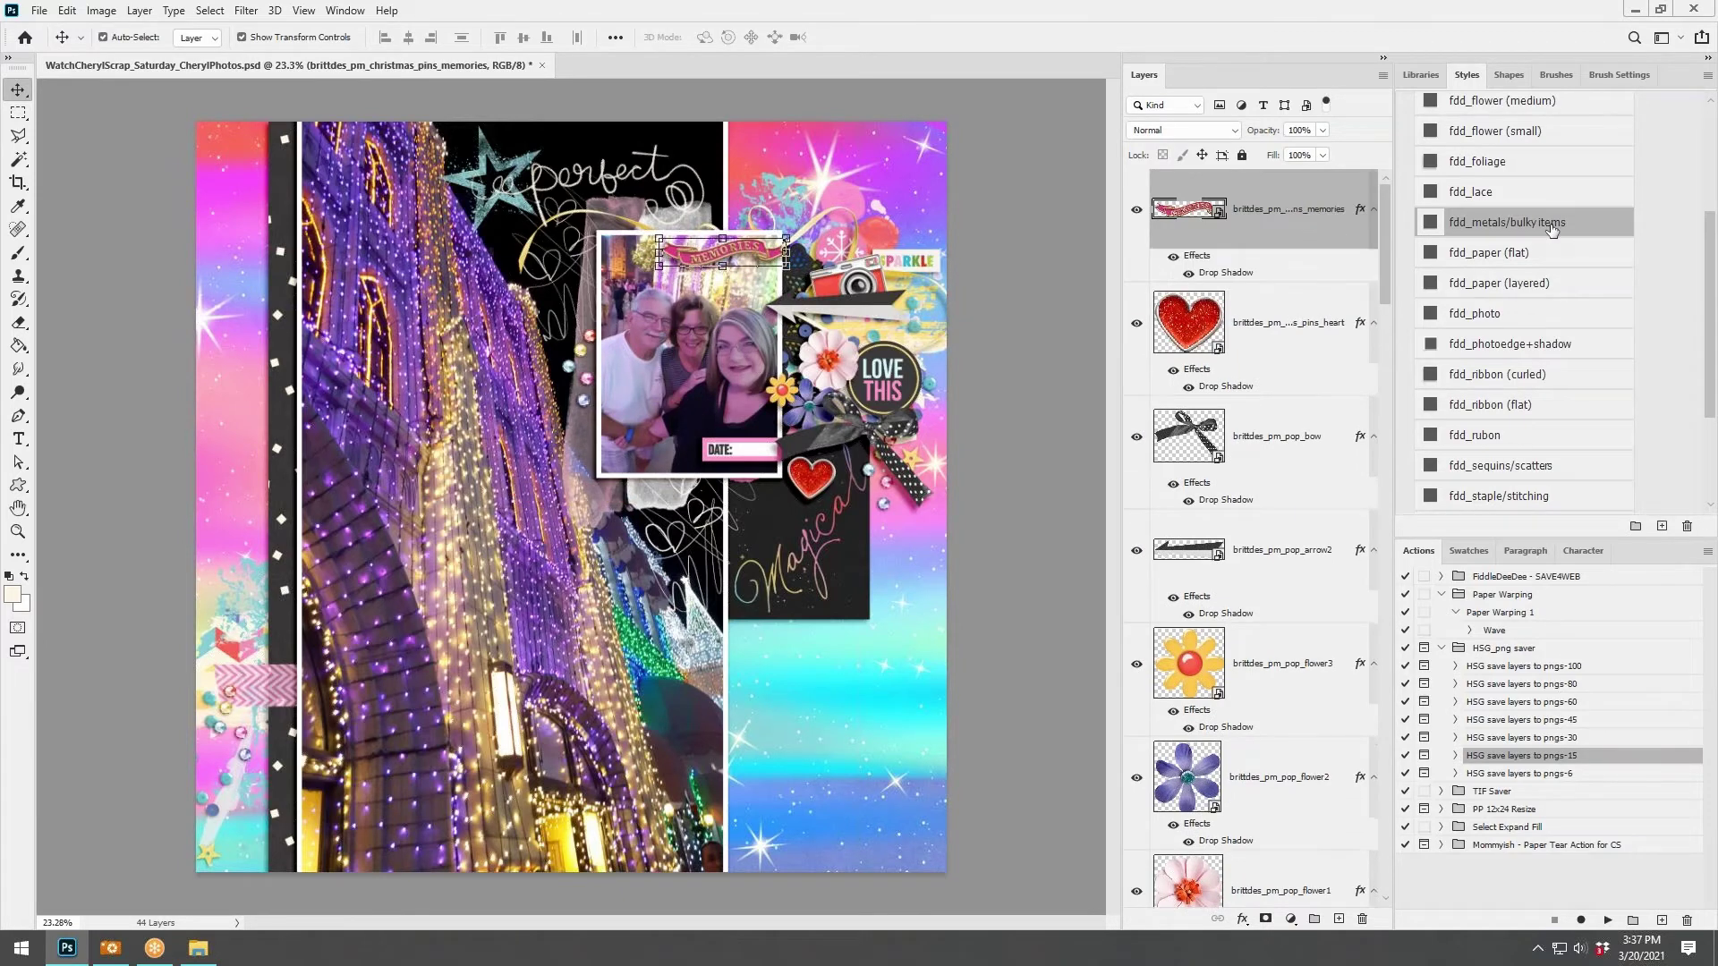
Place the pink Christmas tree pin at the Magical card's right edge and apply the fdd_metals/bulky items style.
click(198, 948)
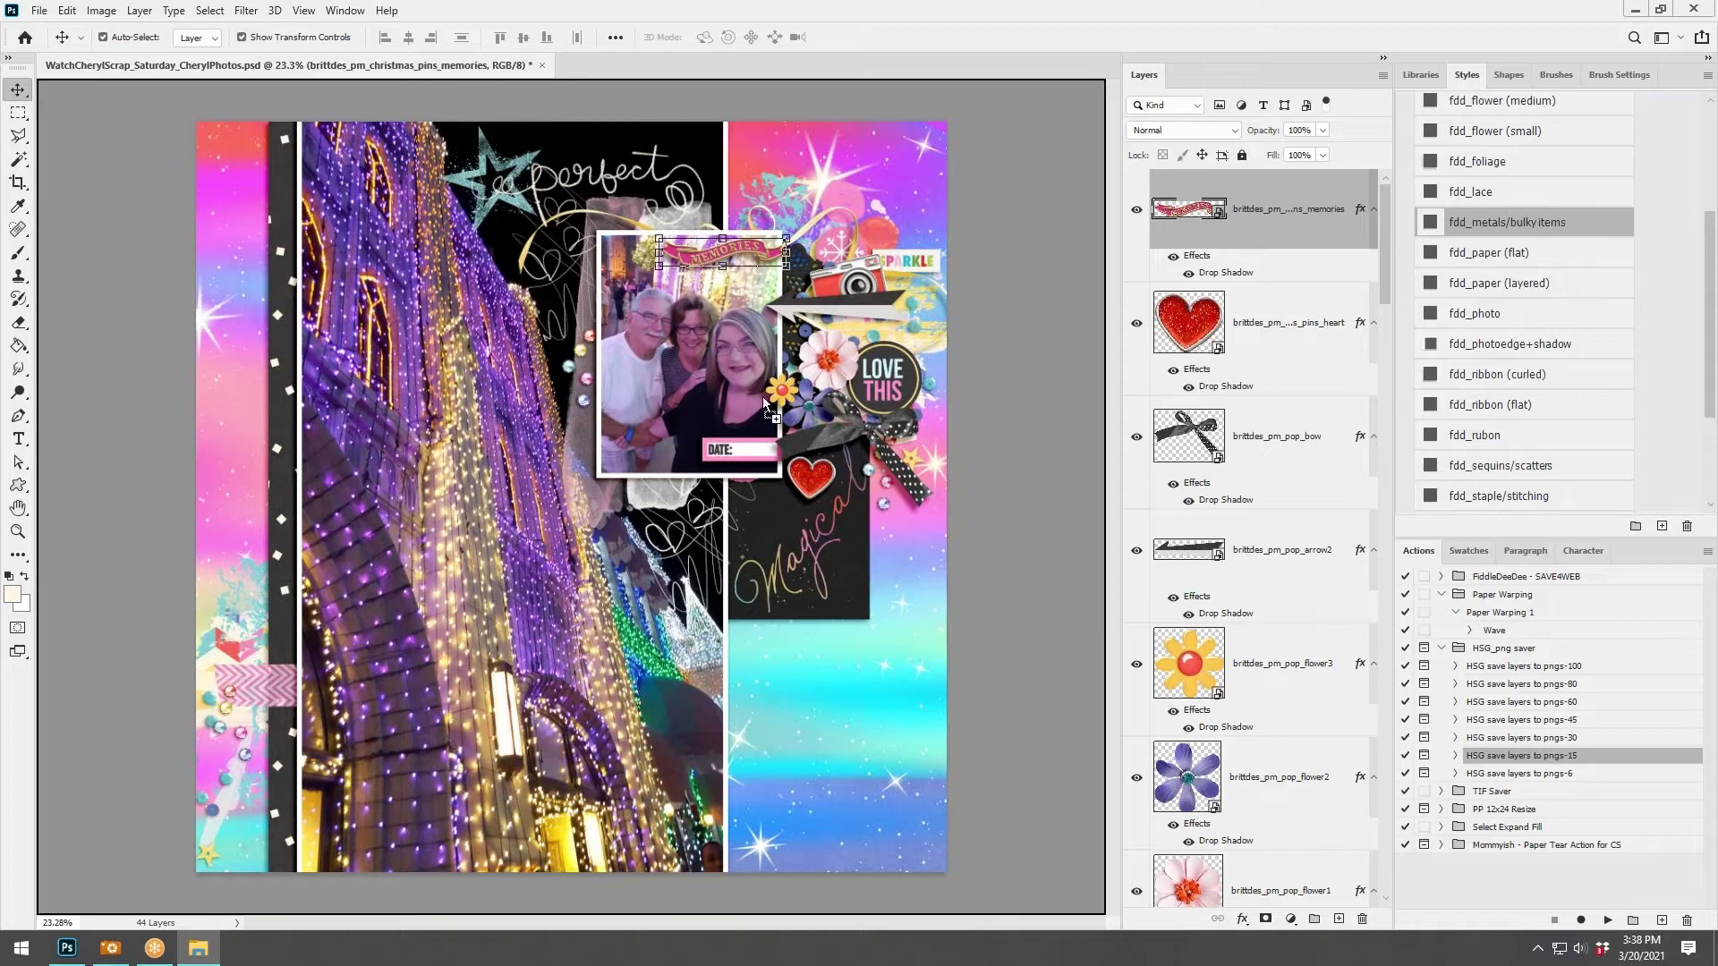
drag(763, 395, 864, 546)
click(1509, 226)
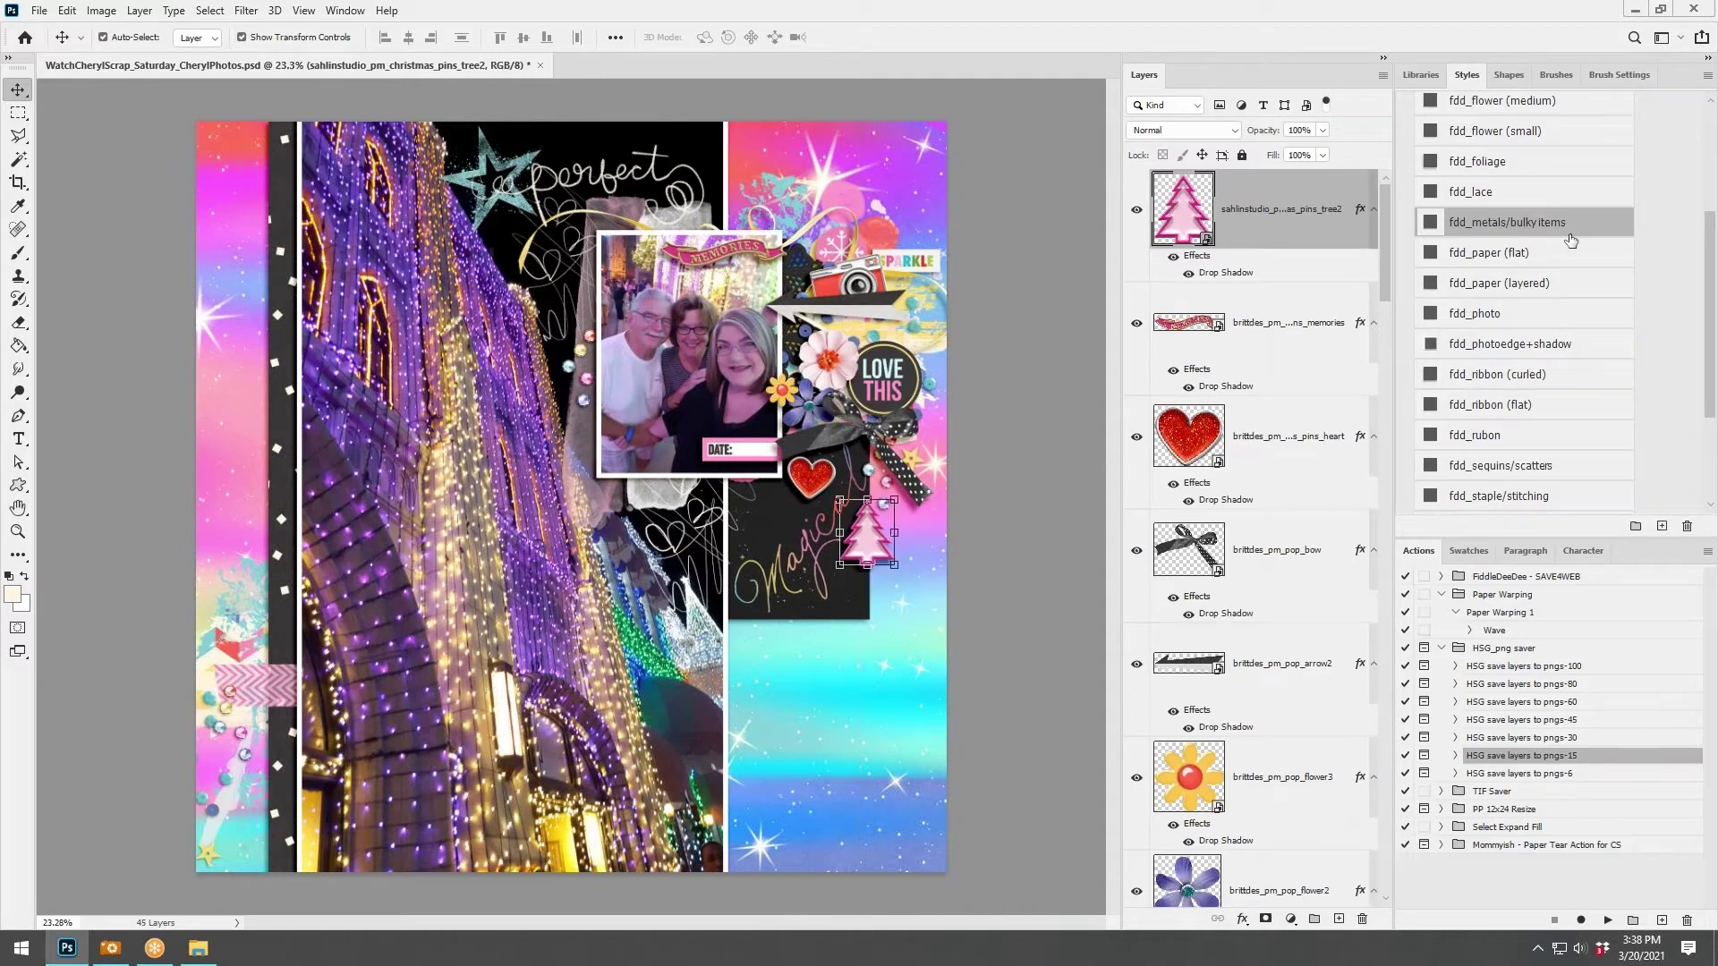
Place the pink merry pin at the zigzag washi tape's lower edge with the fdd_metals/bulky items style and adjust its transform.
key(alt+Tab)
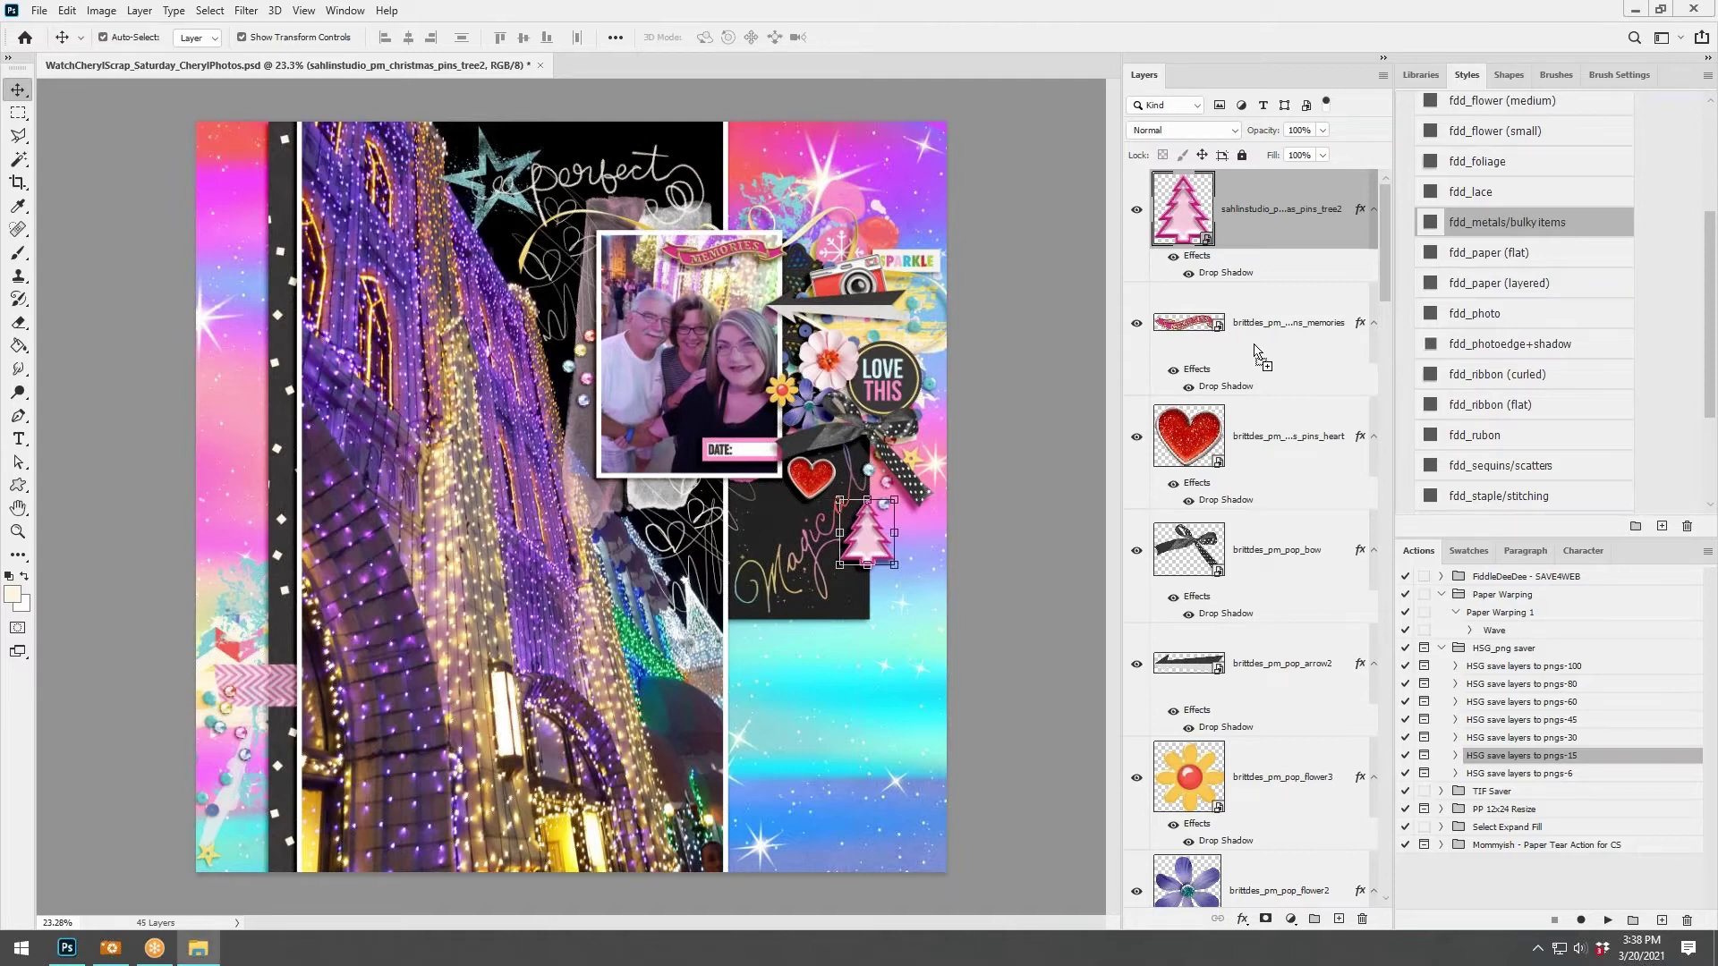
drag(776, 577, 776, 577)
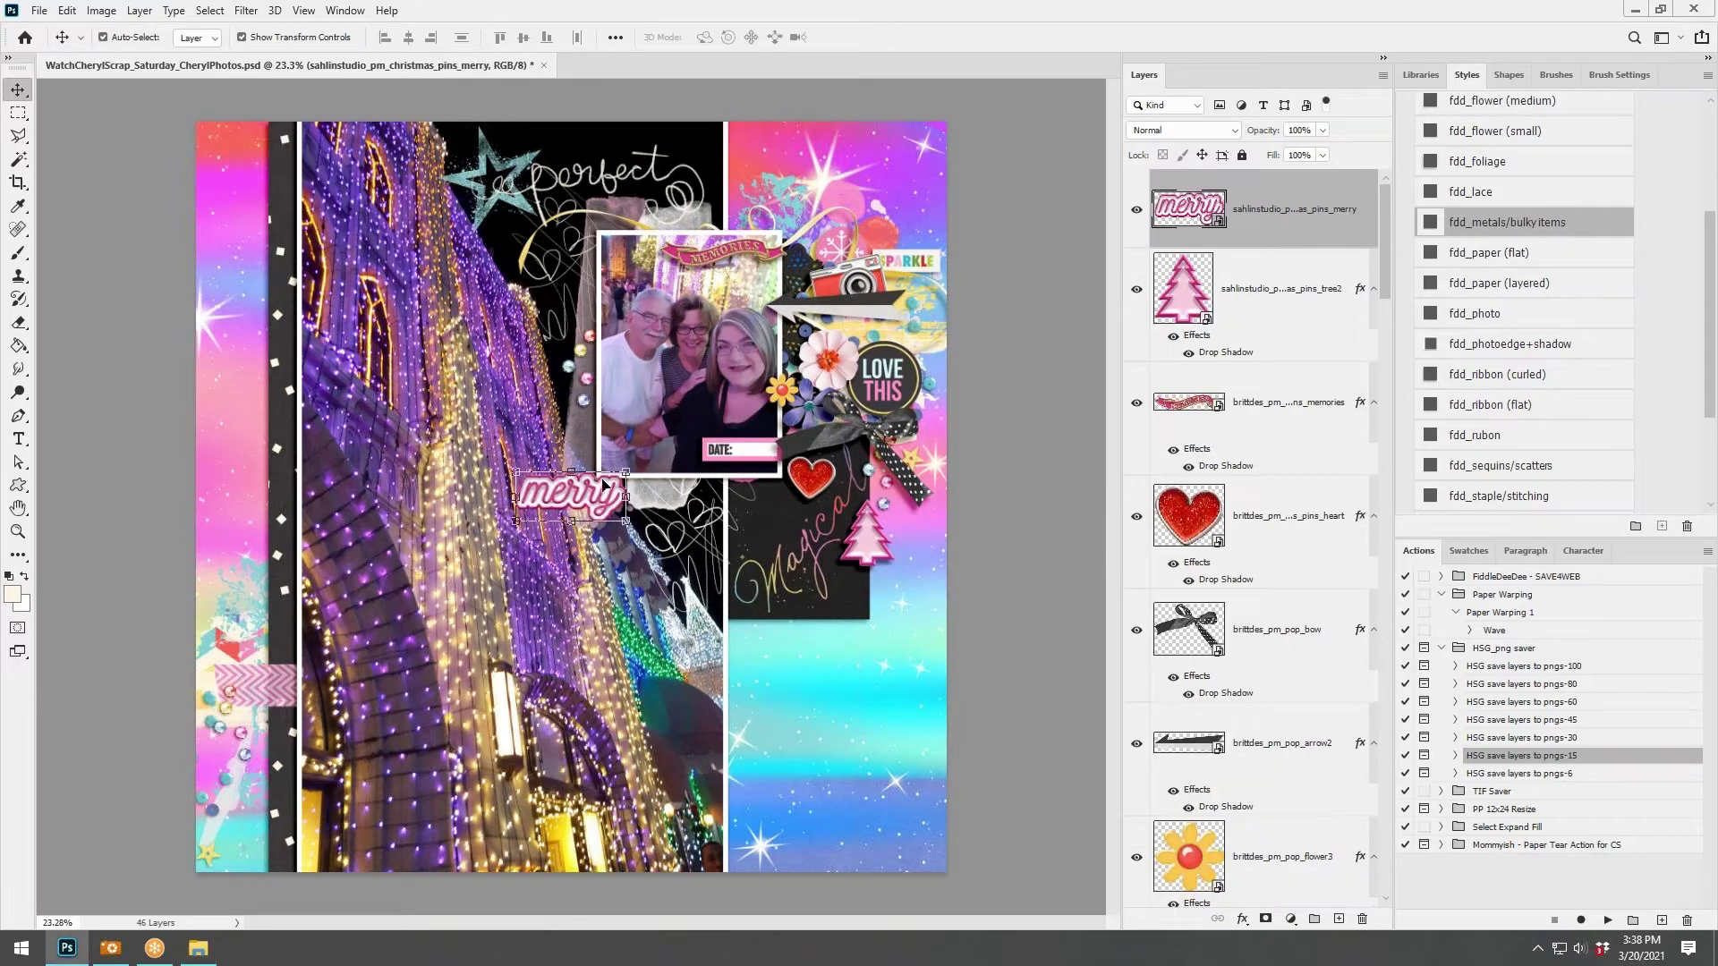
click(1478, 226)
drag(590, 501, 306, 706)
key(ctrl+t)
click(866, 39)
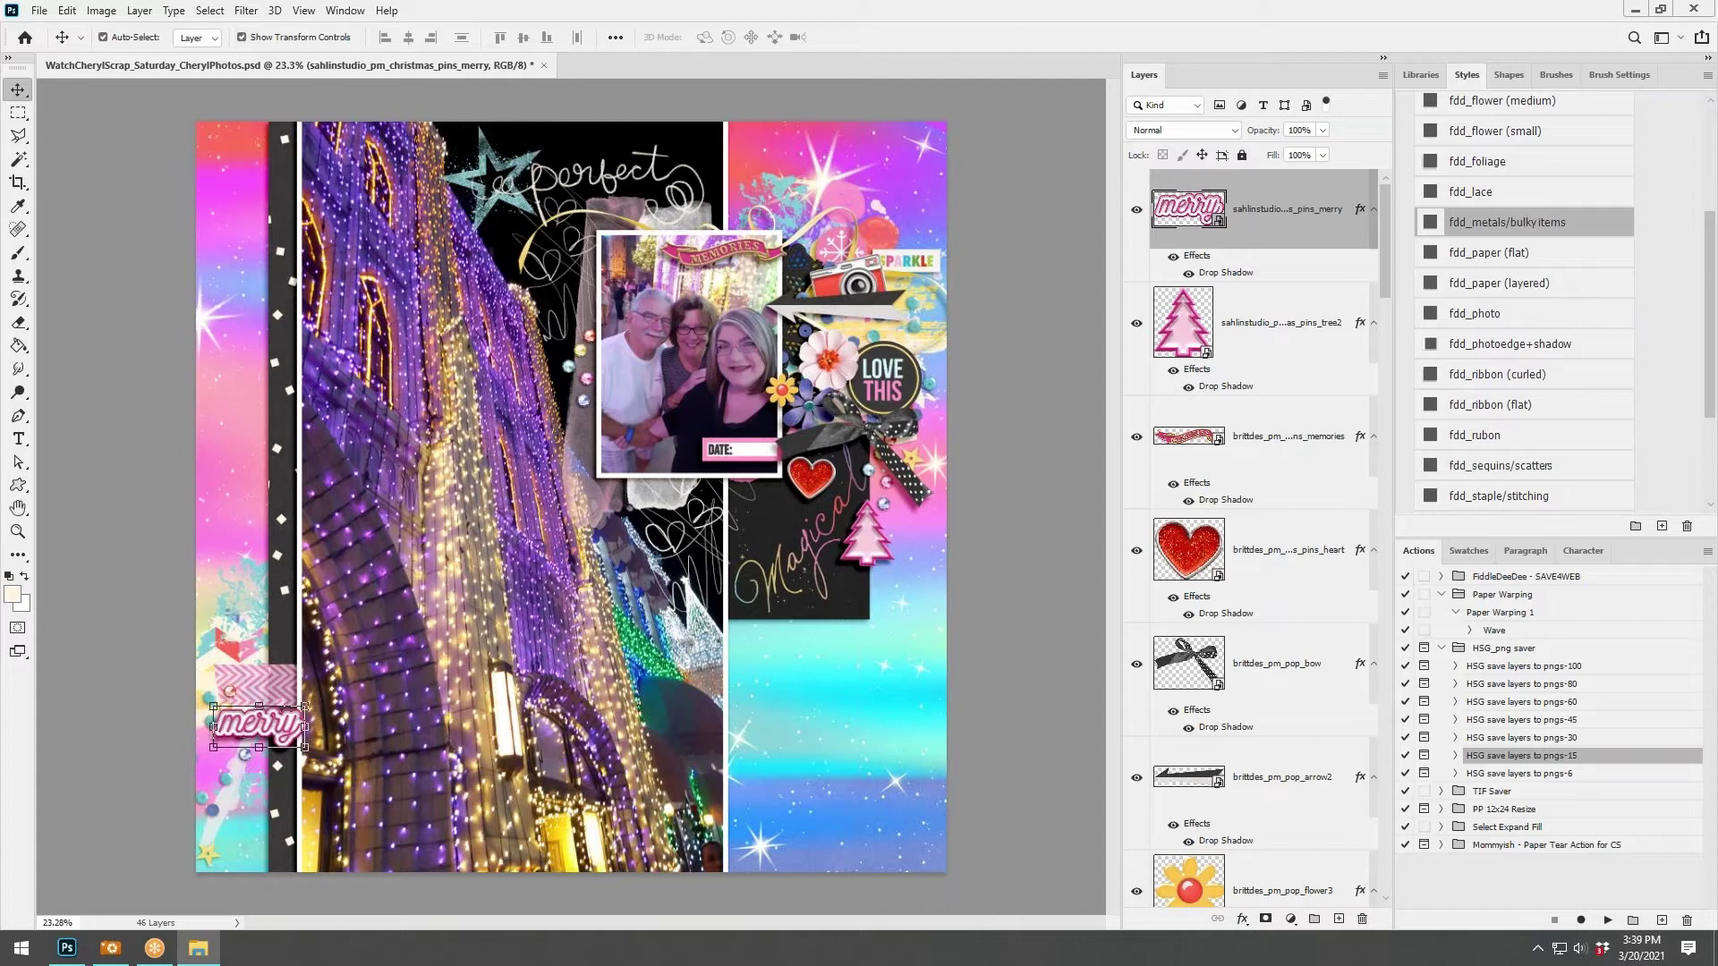
Place the spritz-tree art, shrink it onto the page's left strip and move its layer directly above the background paper.
drag(1109, 402, 742, 401)
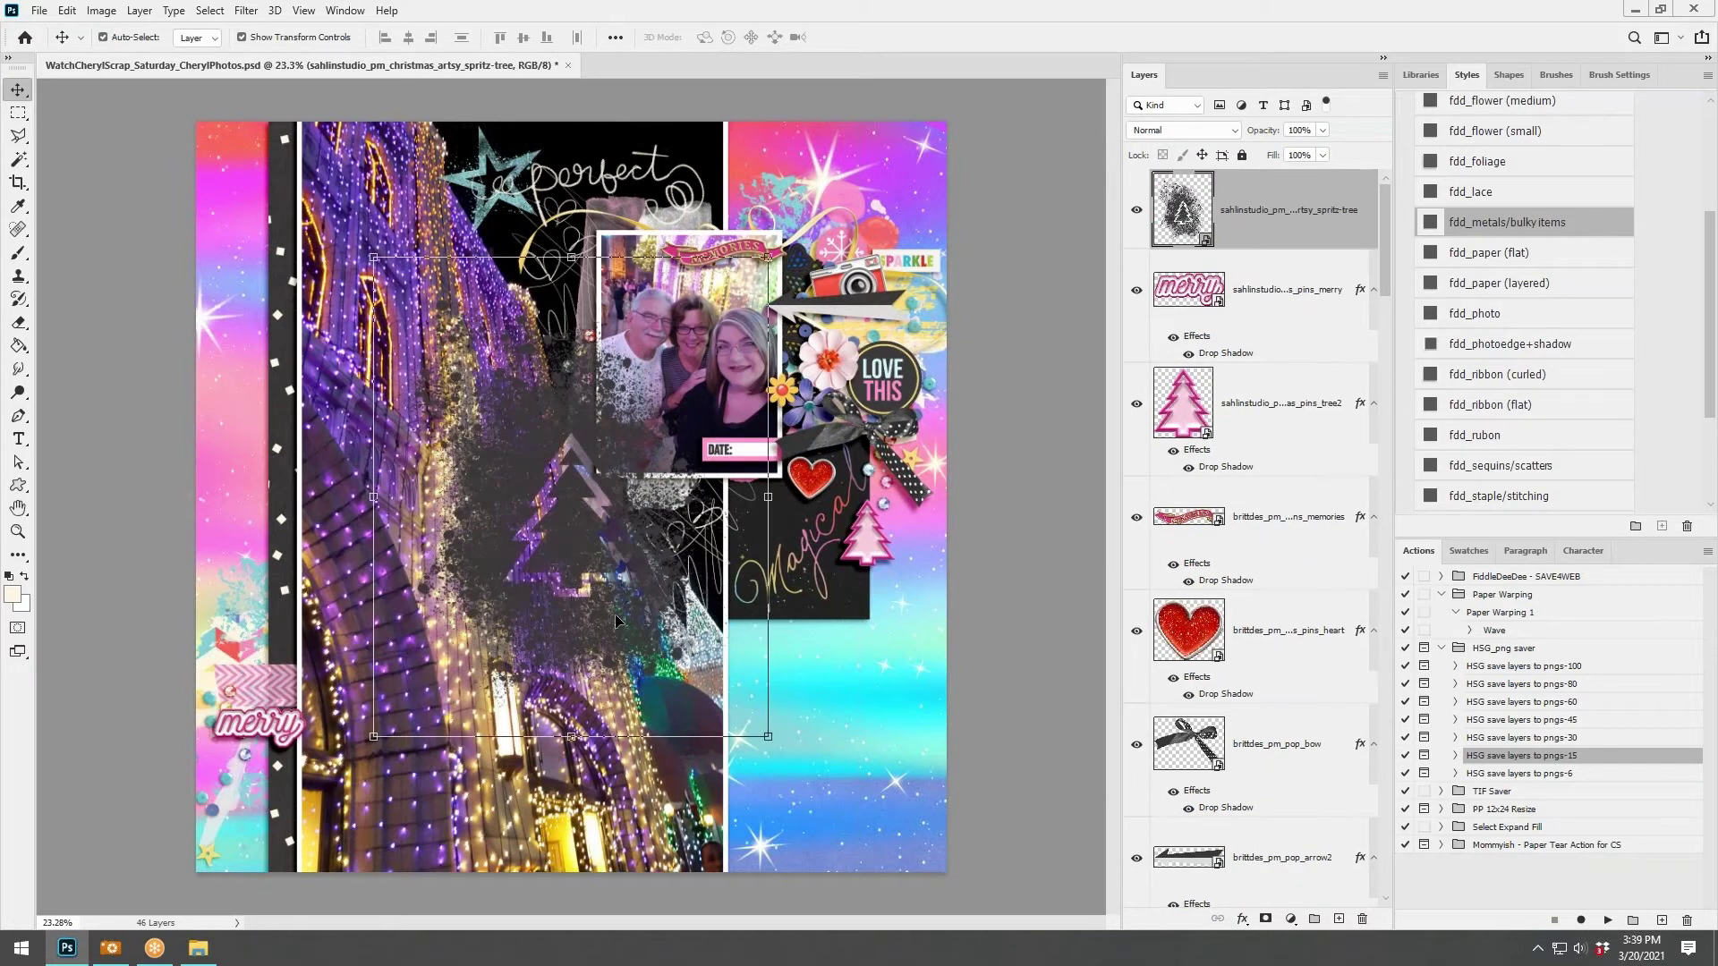
drag(768, 258, 586, 476)
drag(510, 551, 281, 519)
drag(1302, 219, 1298, 870)
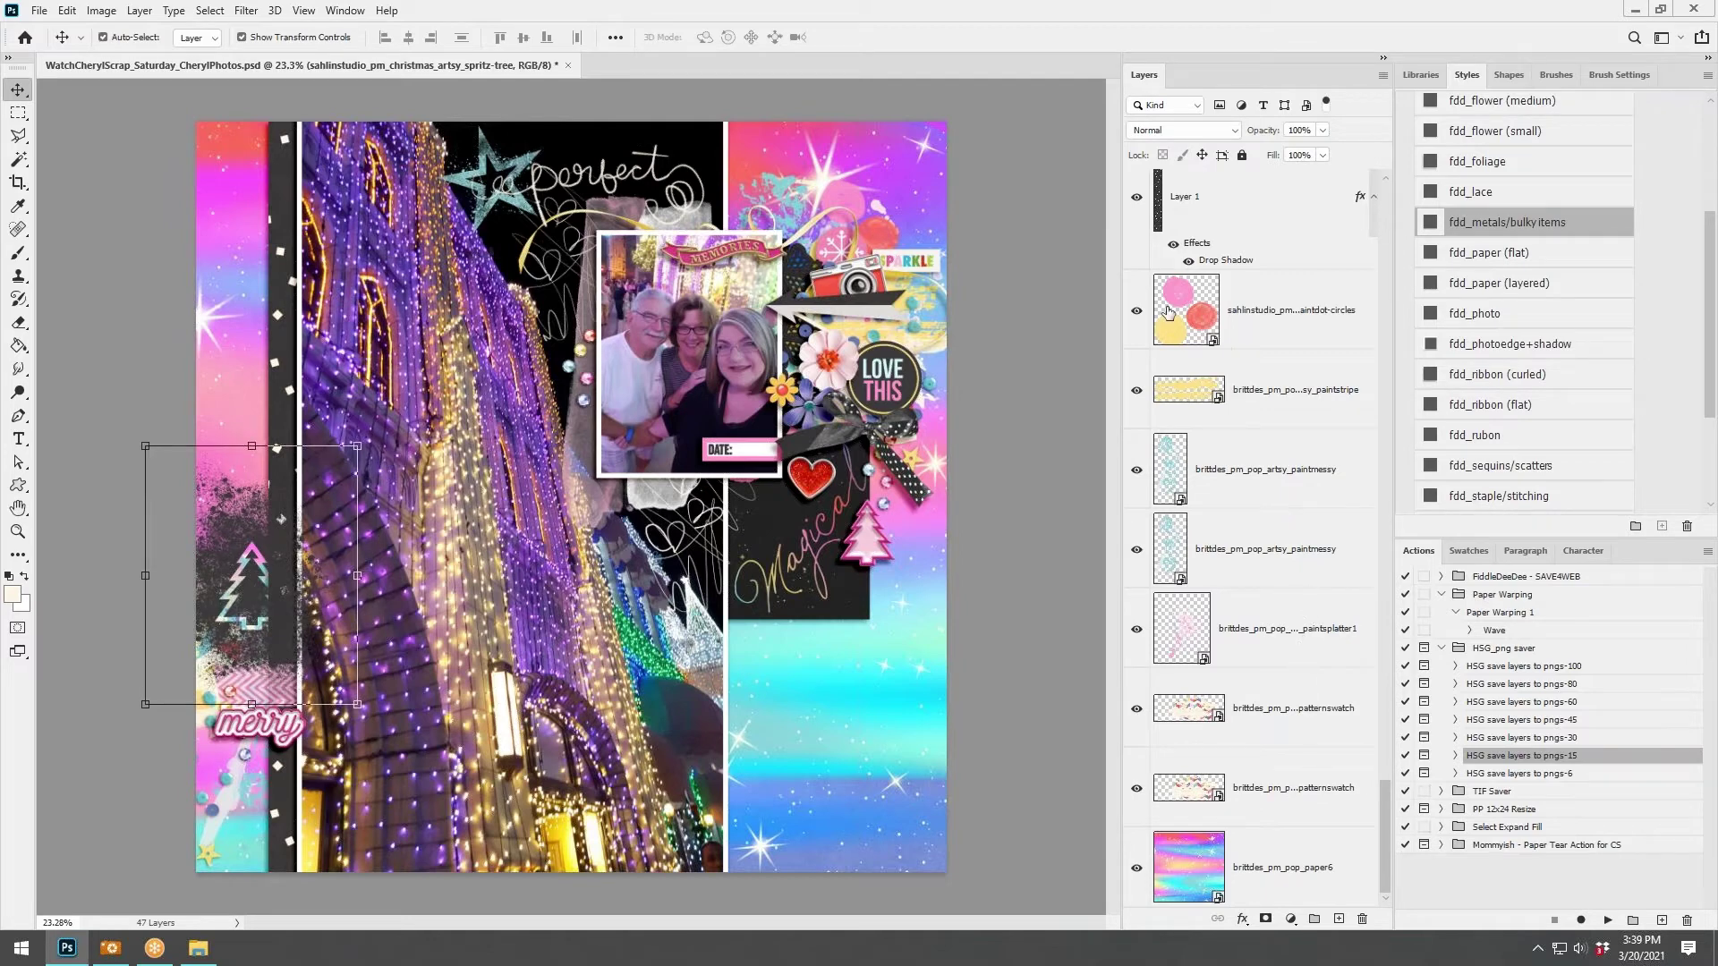
scroll(1378, 802, up, 10)
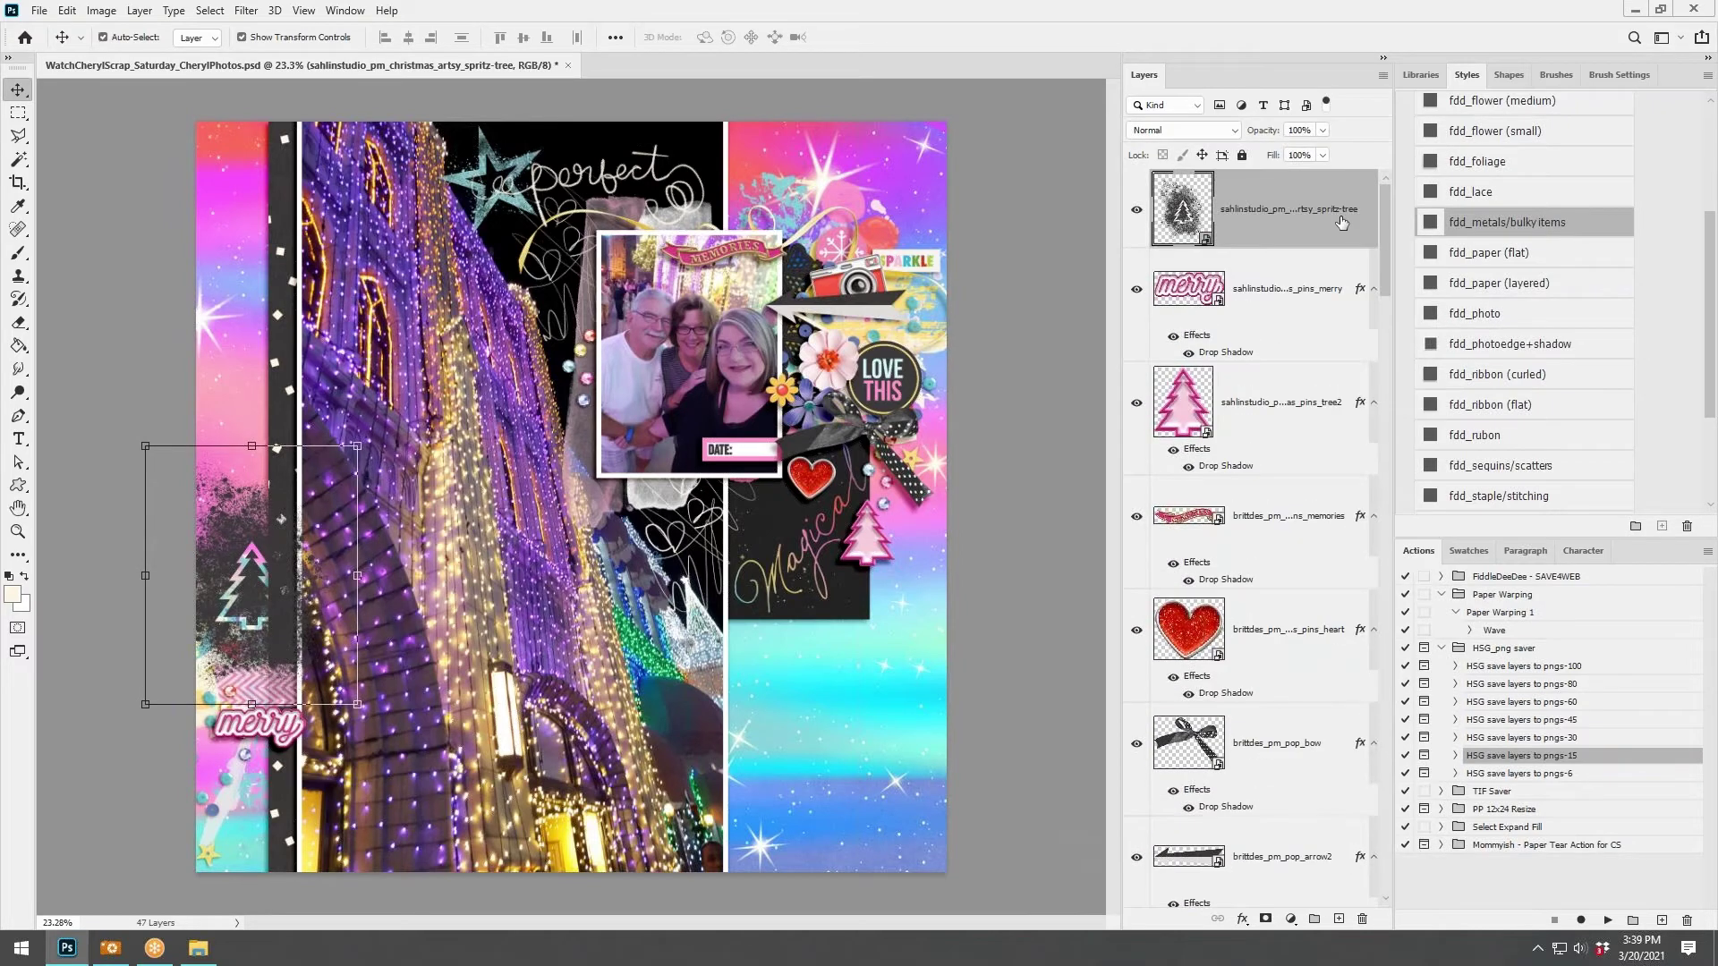
mouse_move(1309, 962)
mouse_down()
mouse_move(1296, 776)
mouse_move(1241, 825)
mouse_up()
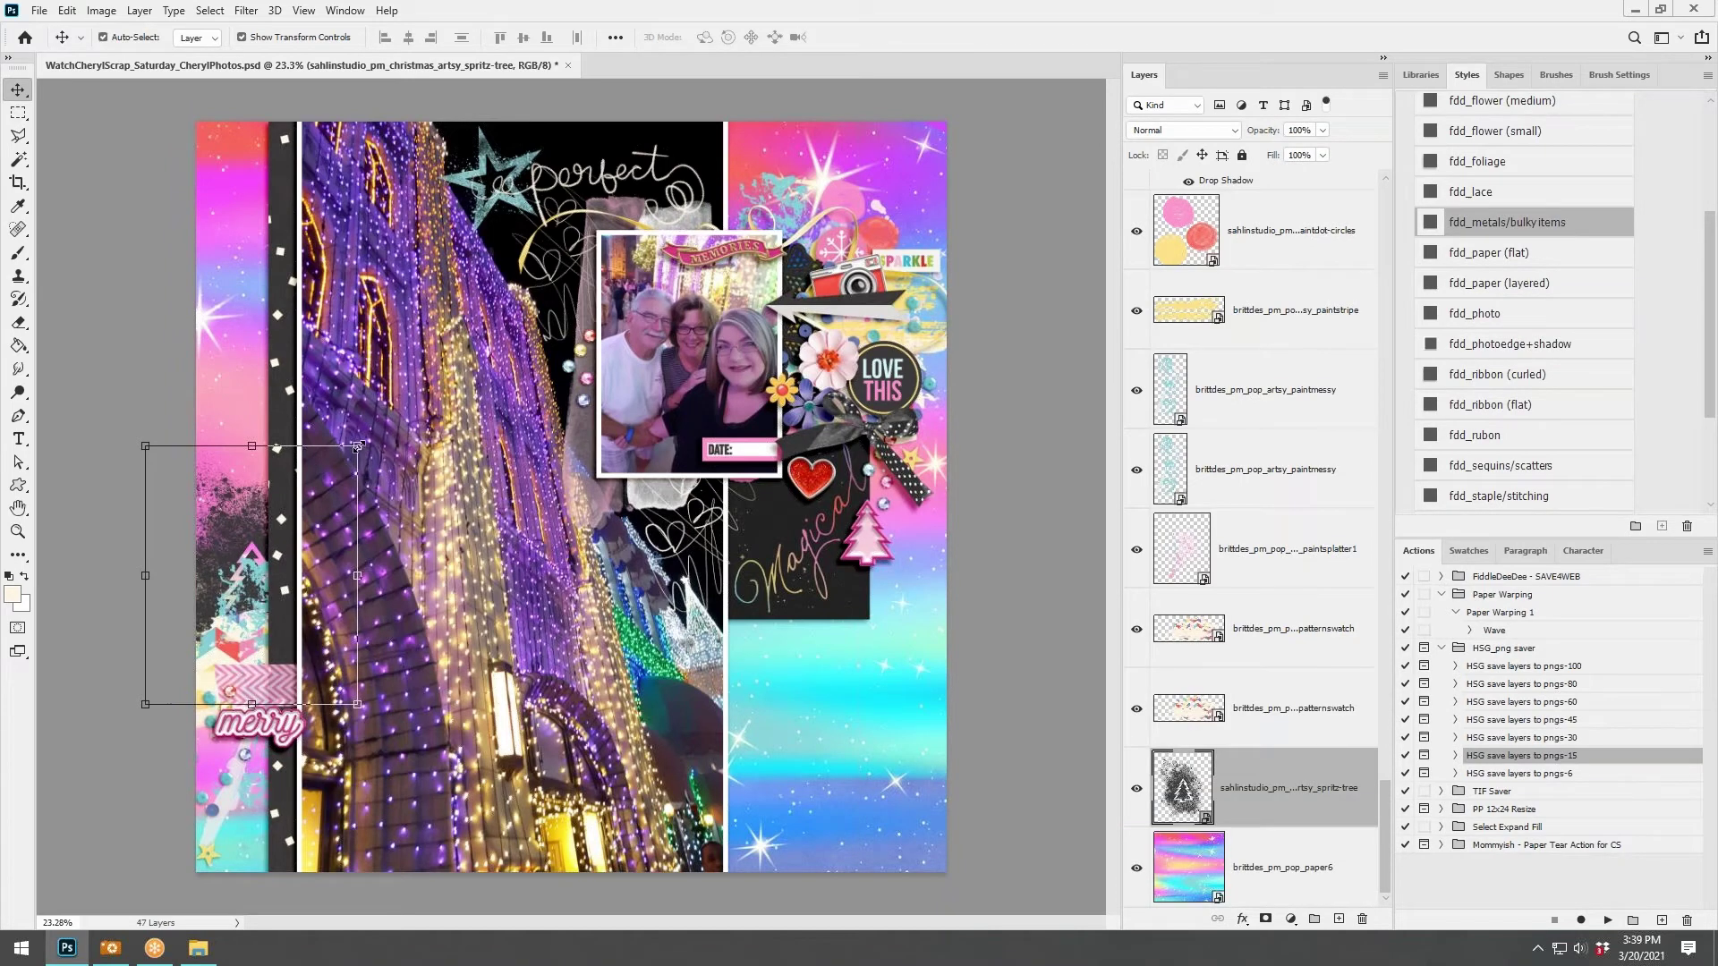
Scale the spritz-tree art to 42.22% and reposition it on the left strip above the washi tape.
drag(357, 445, 278, 541)
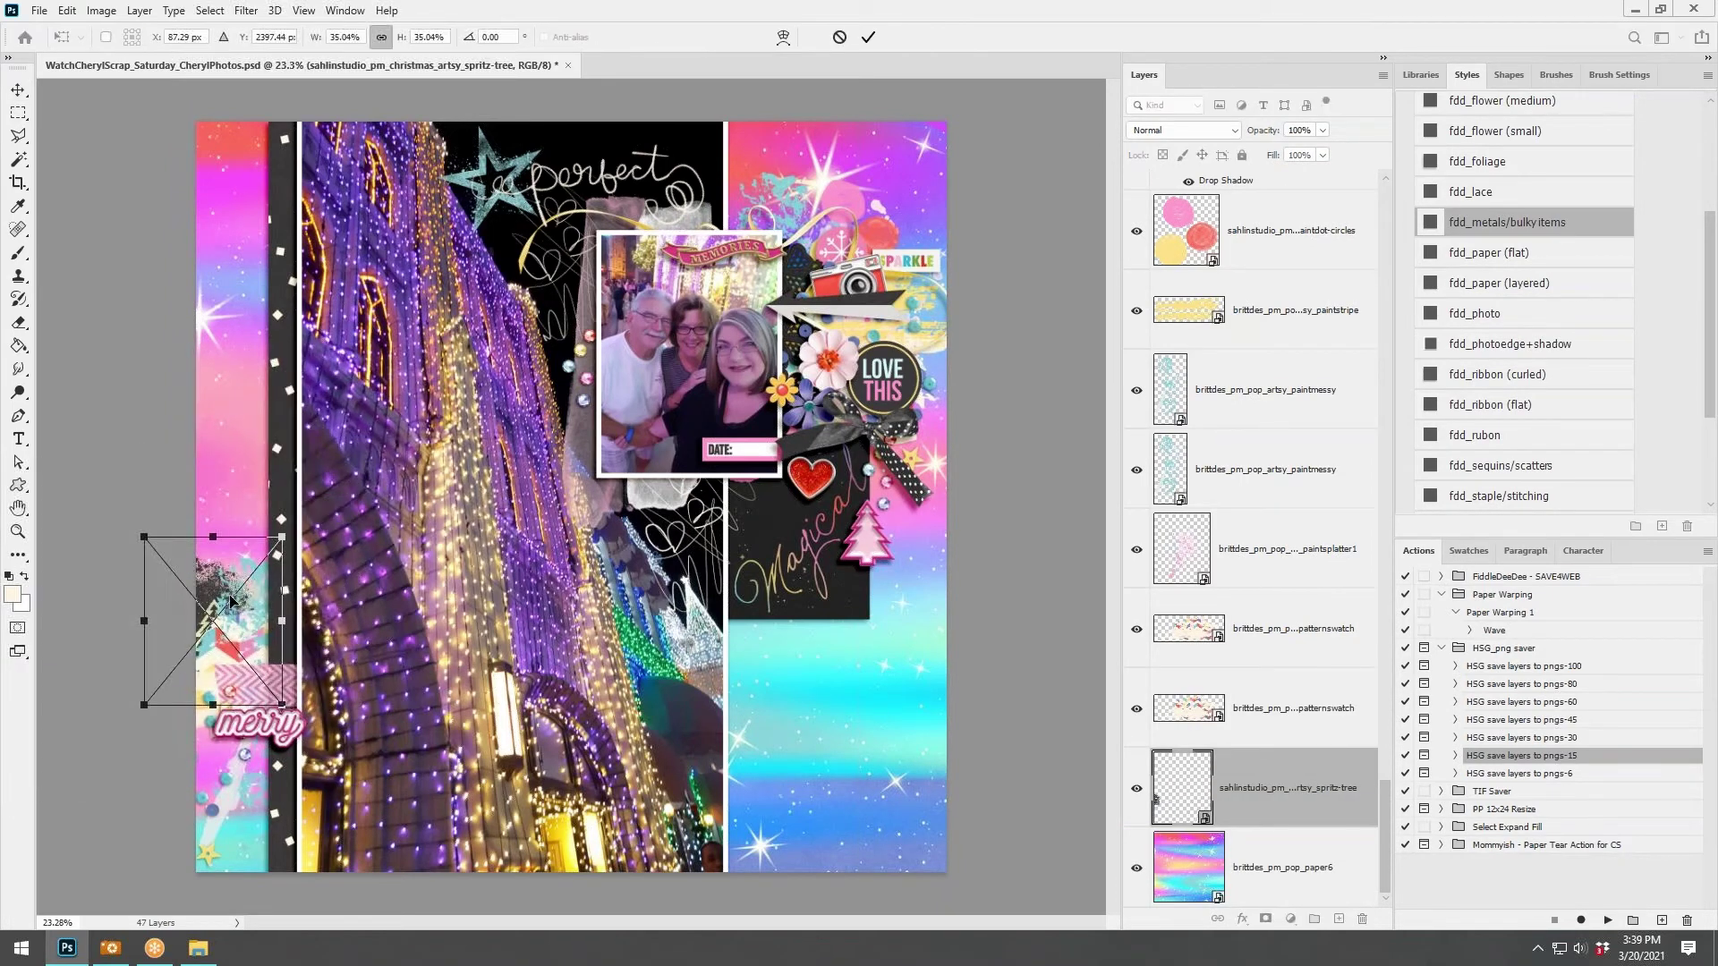
drag(231, 602, 260, 510)
drag(312, 447, 349, 419)
drag(285, 473, 280, 491)
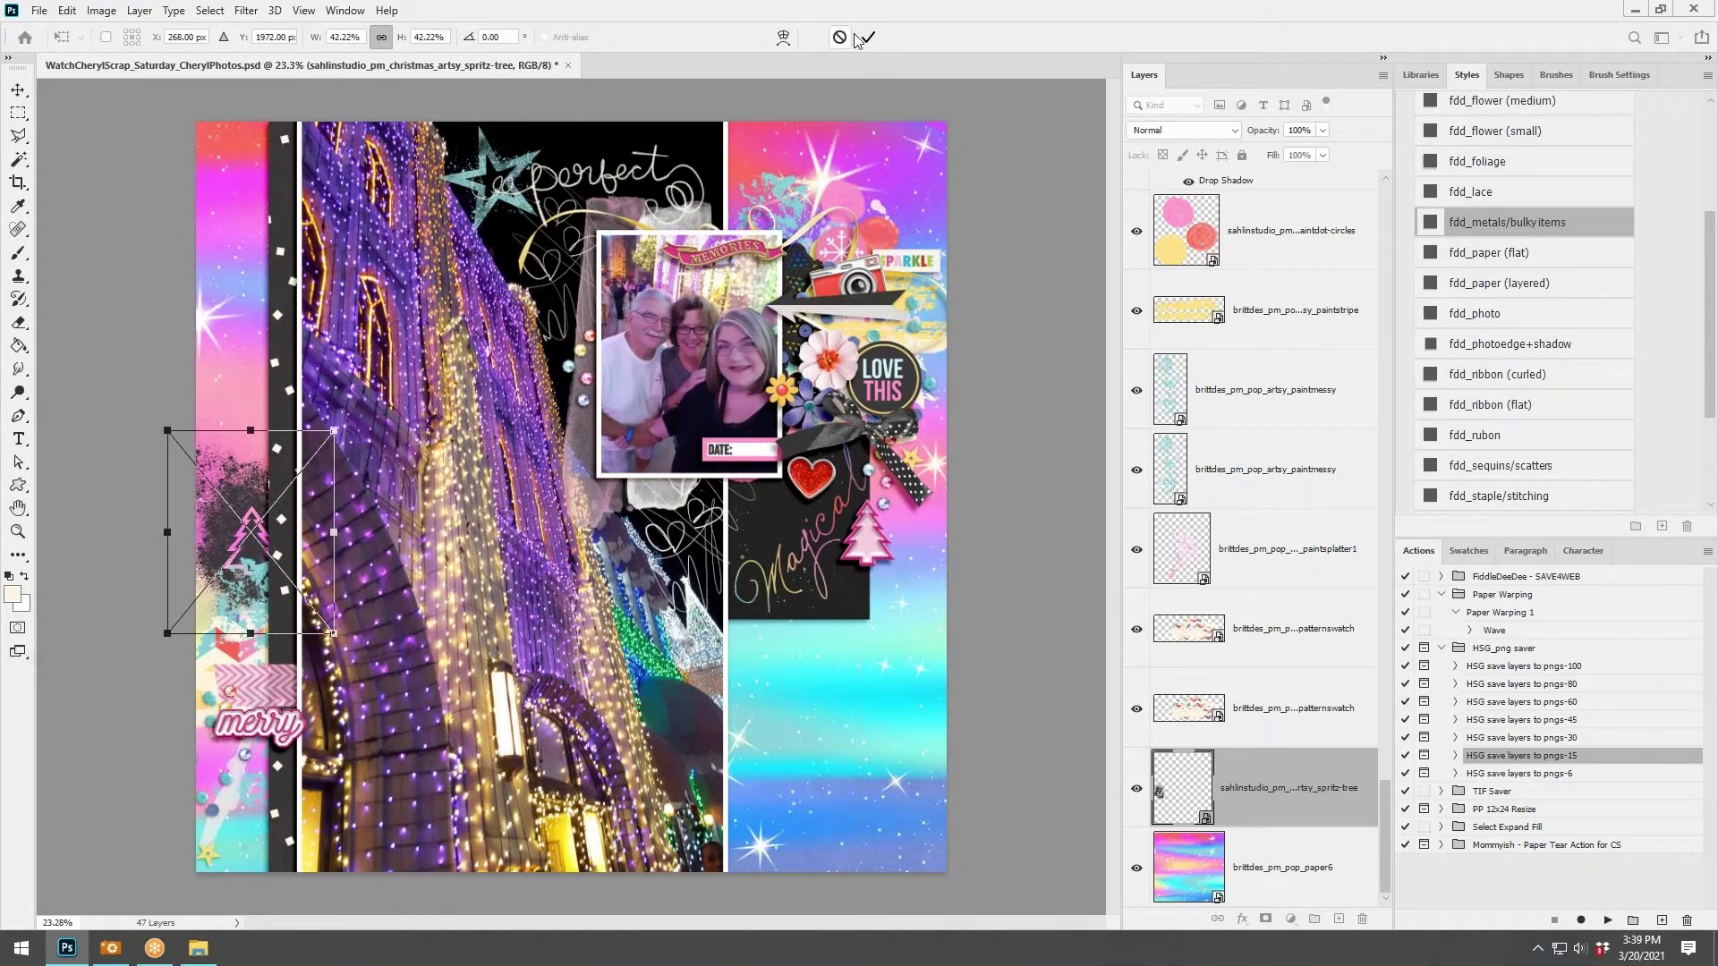
key(Return)
Raise the spritz-tree layer above both paintmessy layers and move the art to the page's lower-left corner, below the merry pin.
key(ctrl+bracketright)
key(ctrl+bracketright)
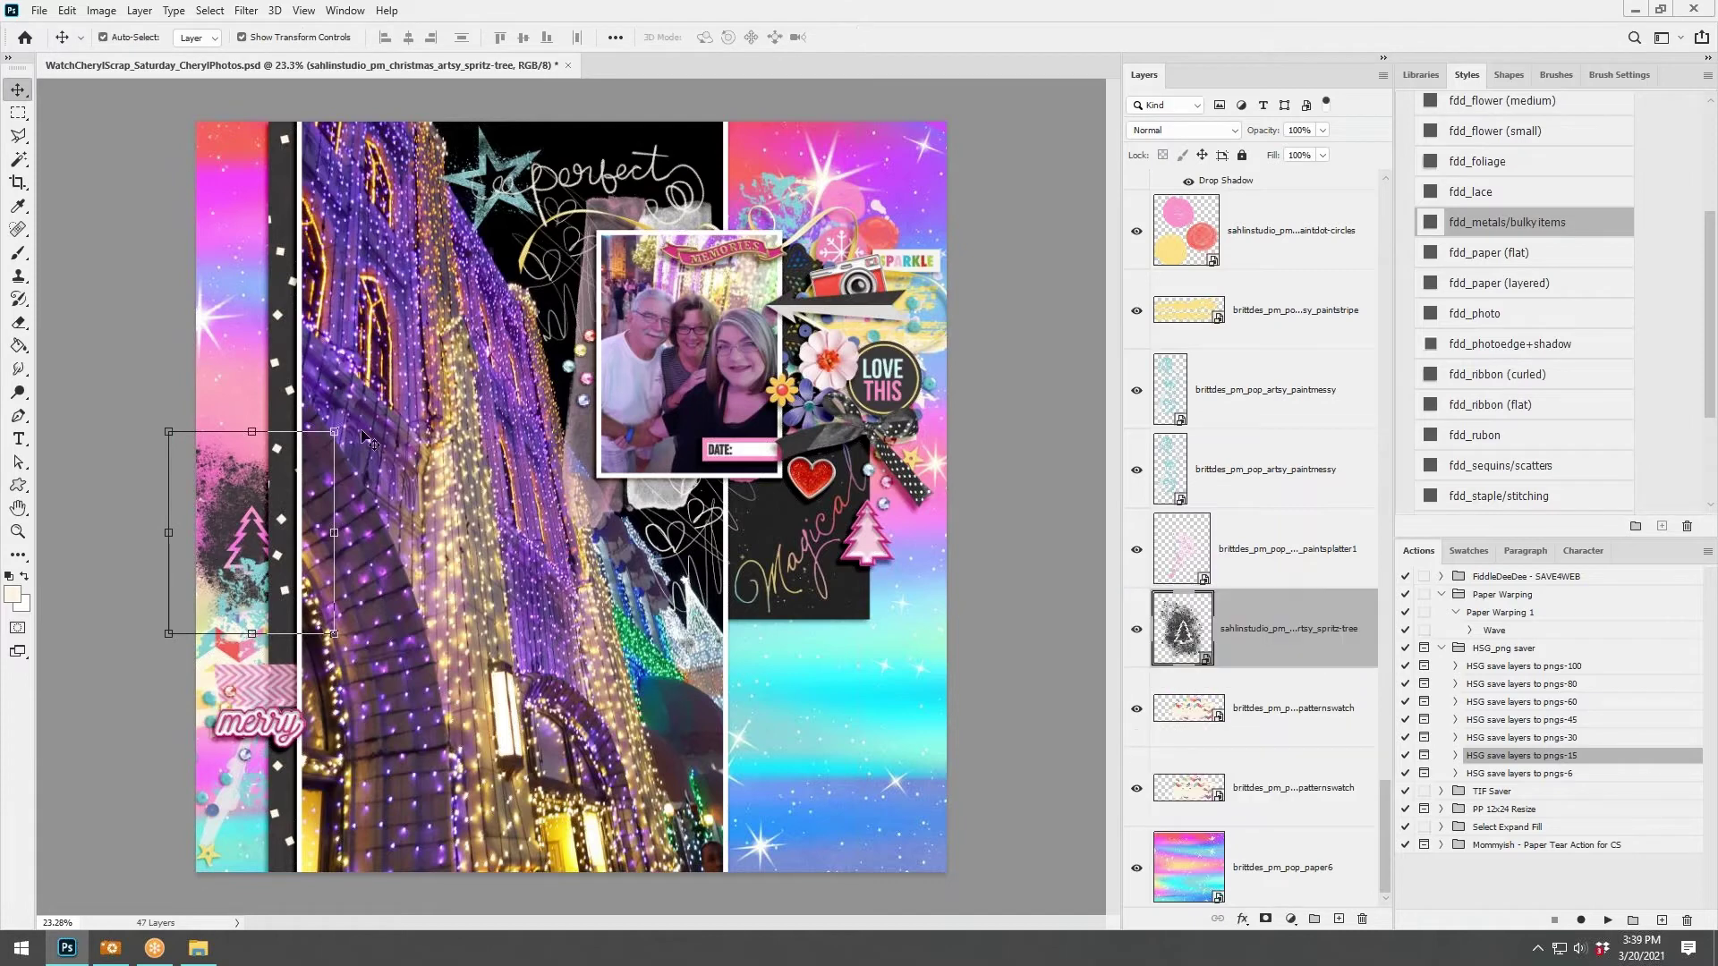
key(ctrl+bracketright)
key(ctrl+bracketright)
key(ctrl+bracketright)
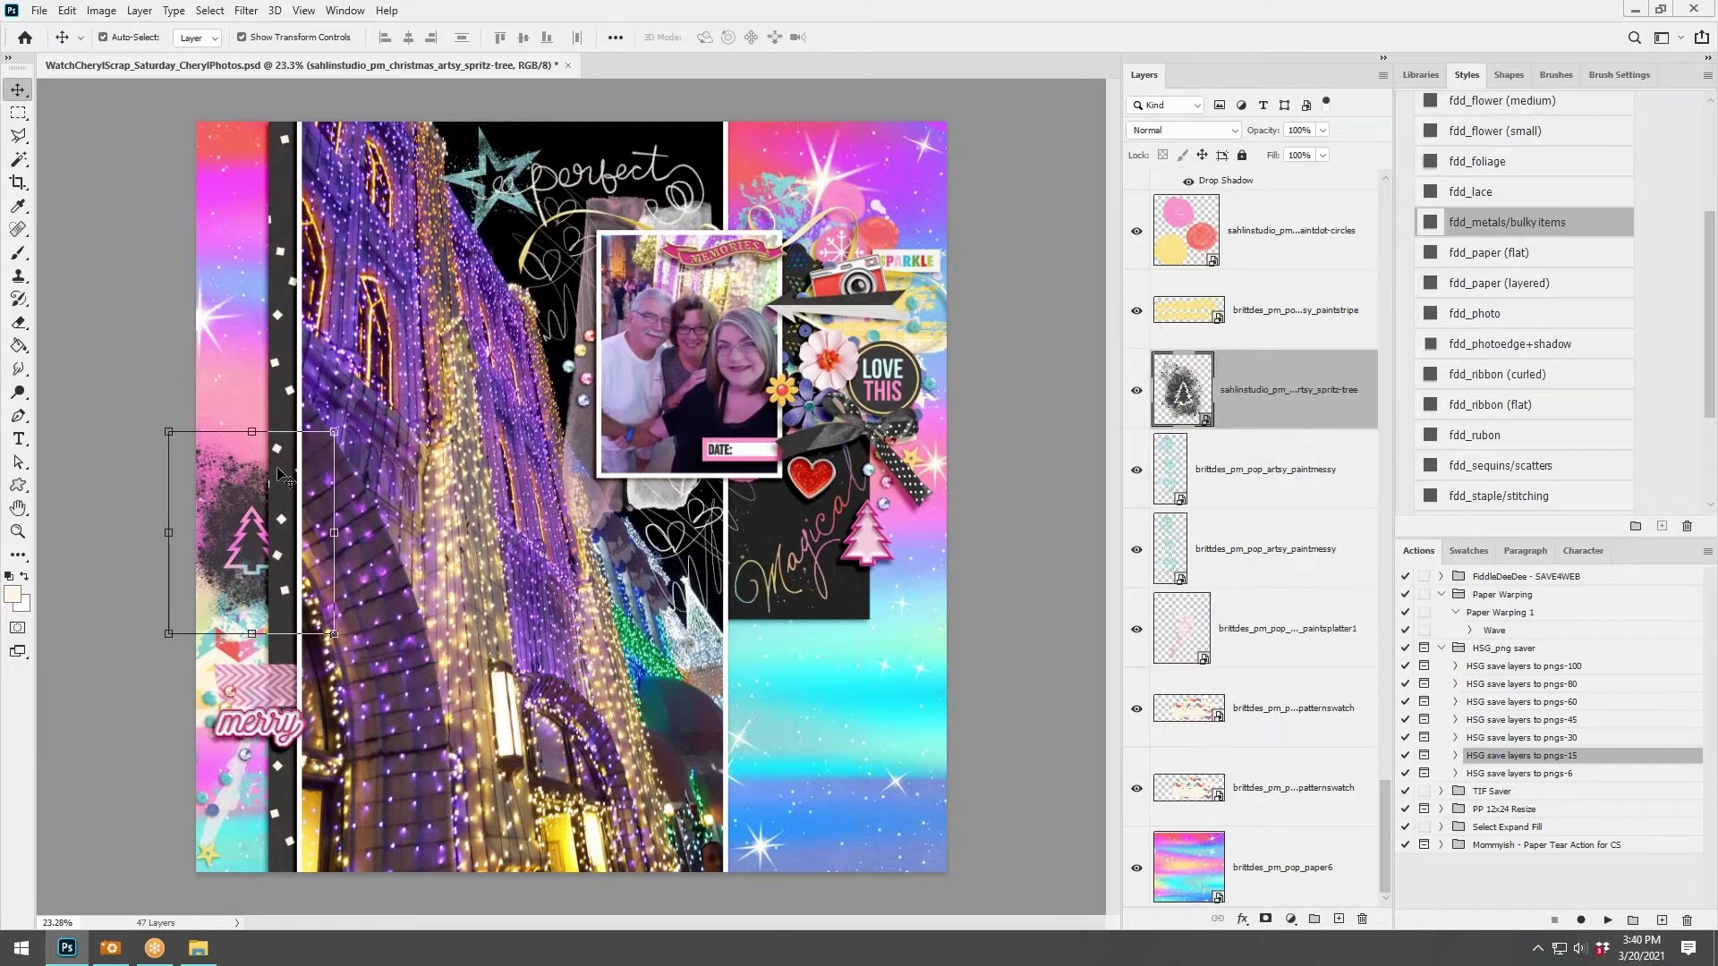
drag(238, 524, 244, 583)
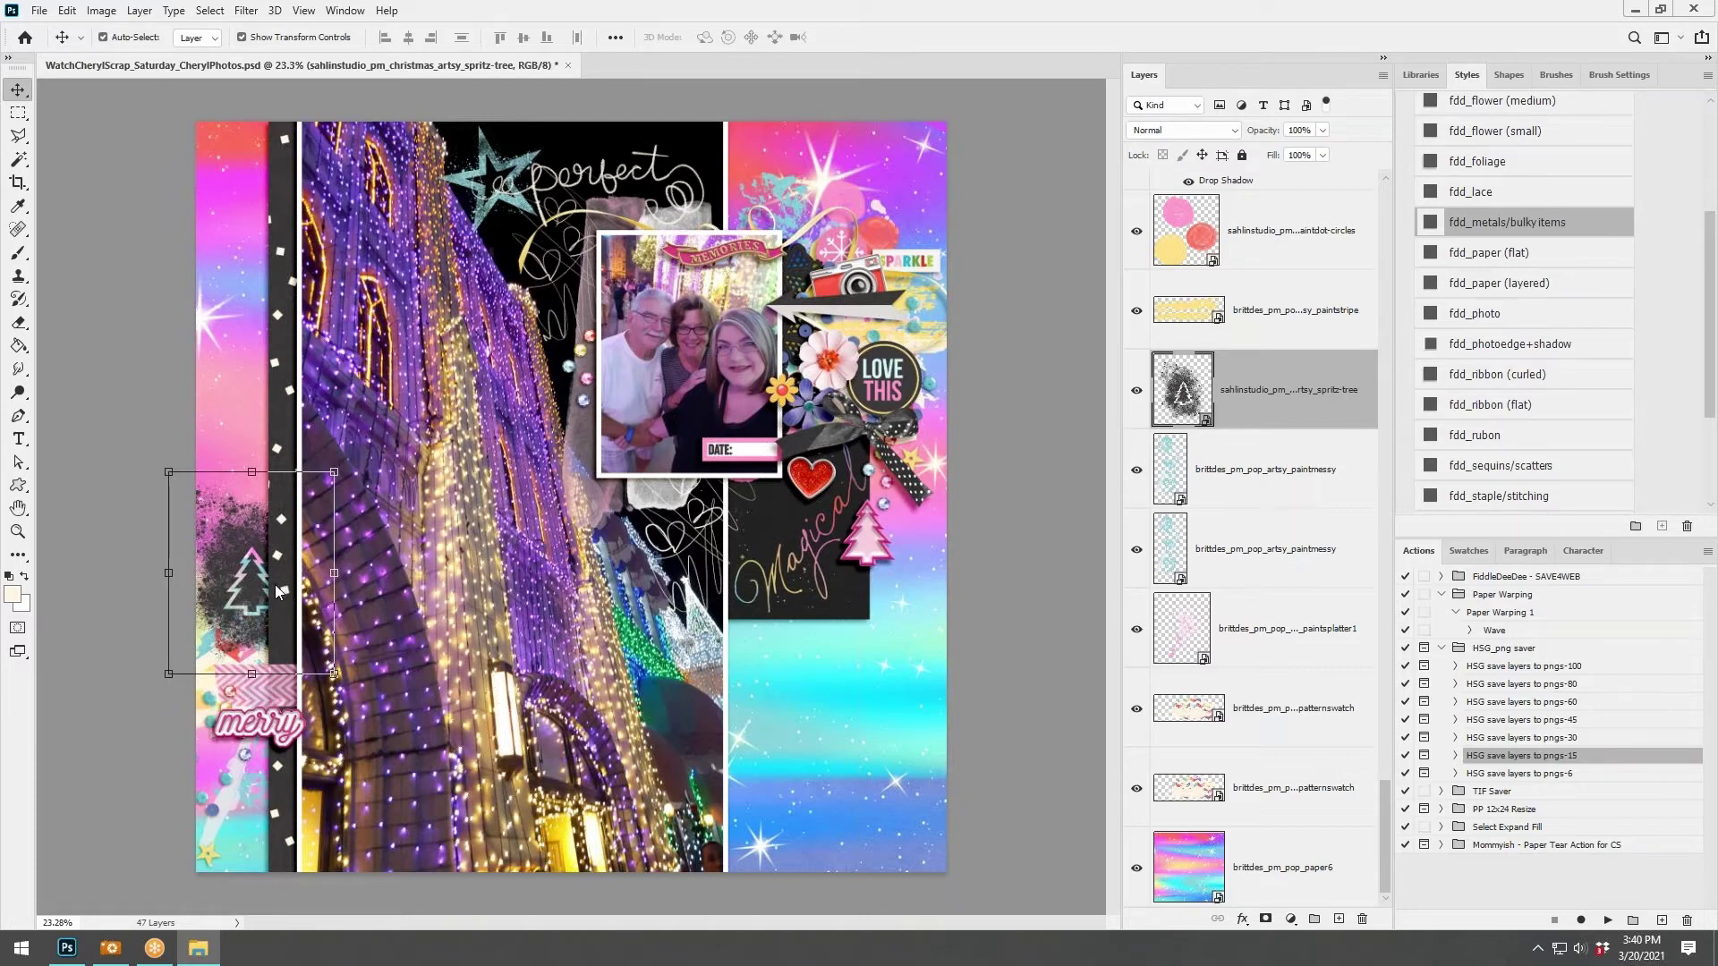
drag(247, 592, 255, 794)
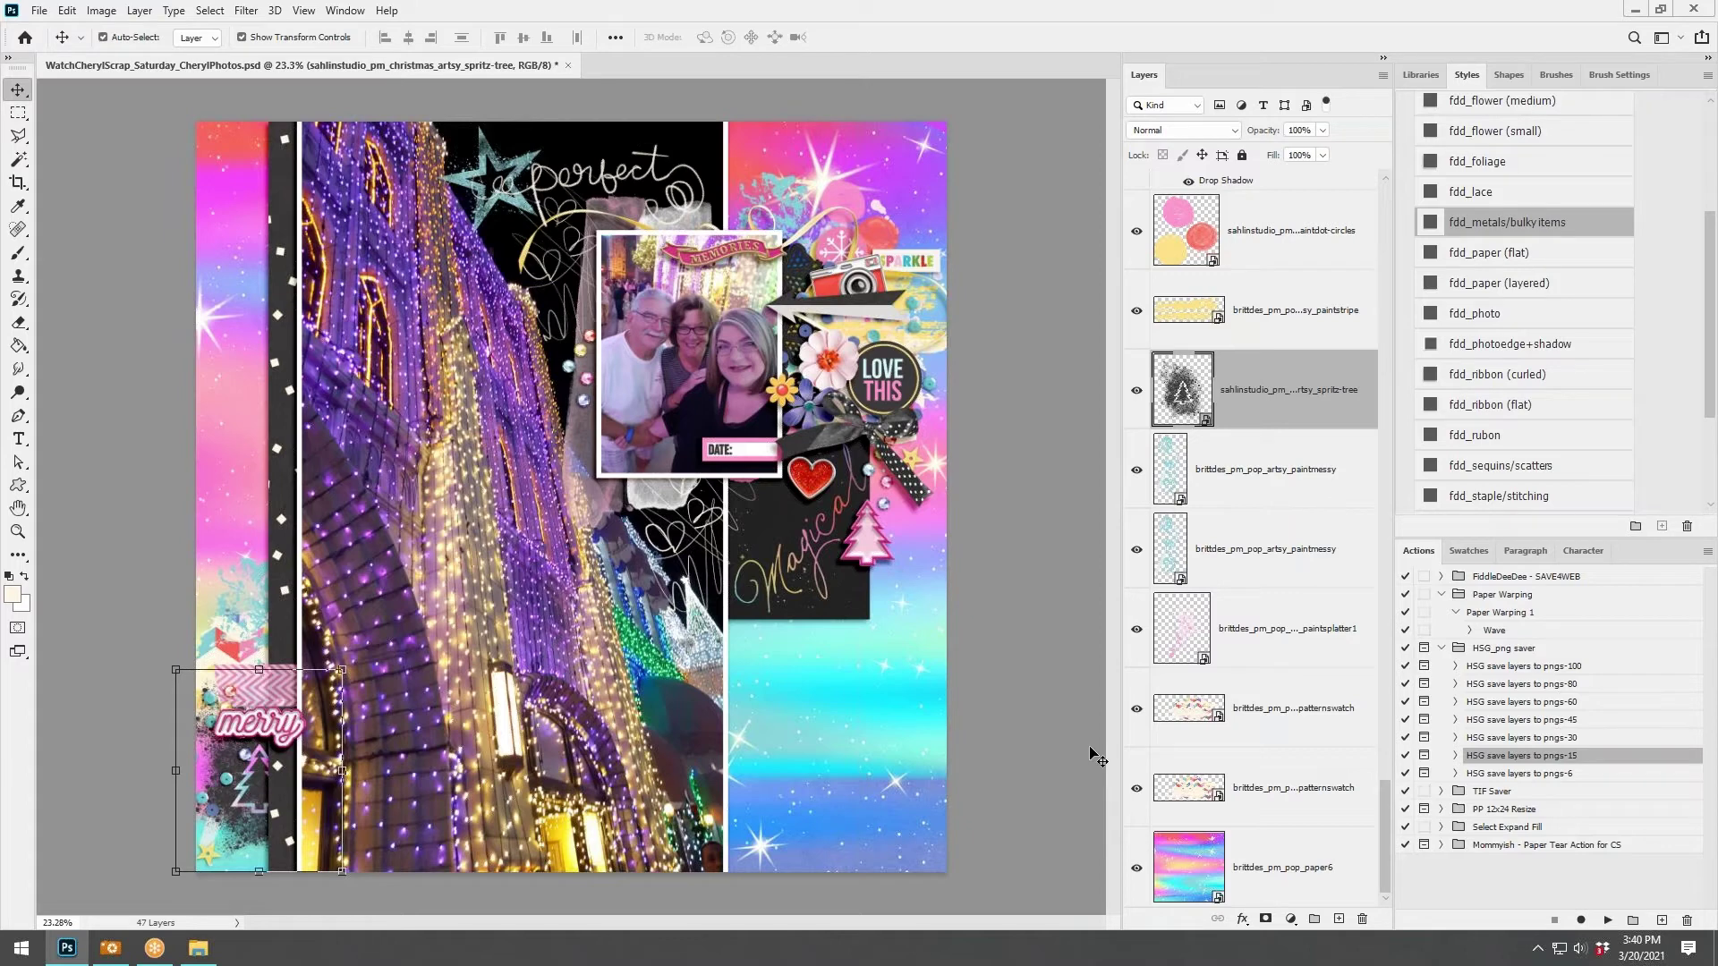
Place the snowflake-spritz art behind the Magical card and photo cluster, resizing it so the splatter extends past the card.
key(ctrl+v)
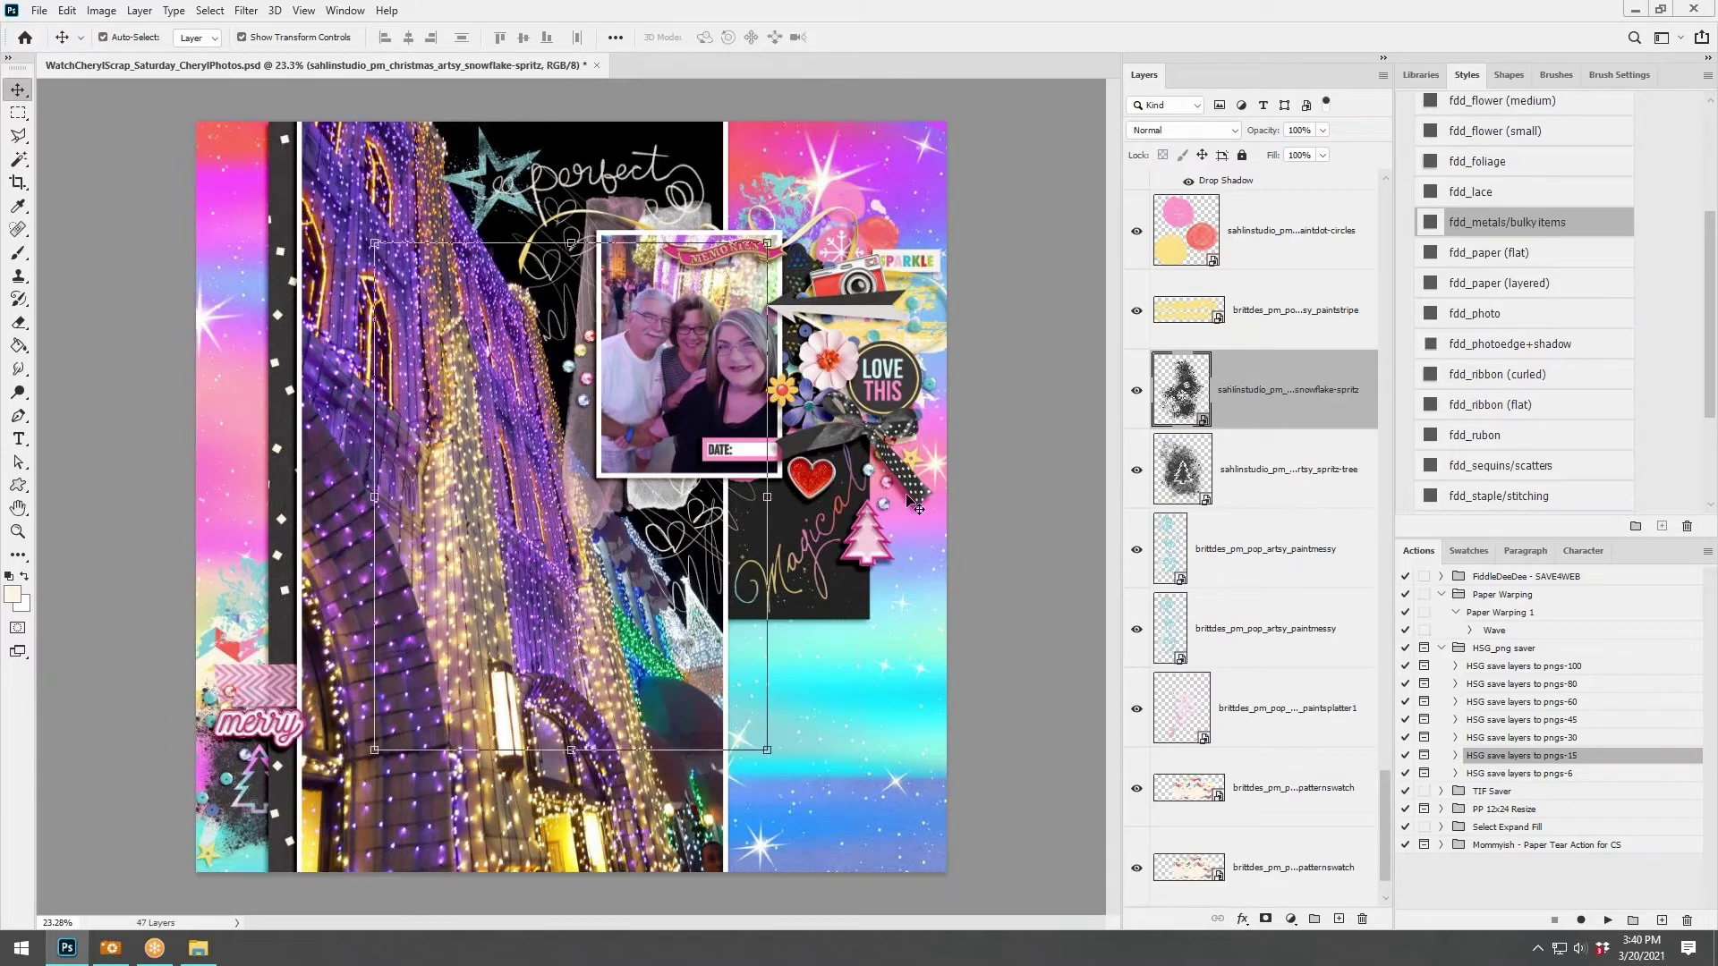
drag(594, 537, 816, 488)
drag(988, 194, 943, 230)
drag(884, 302, 921, 284)
click(867, 37)
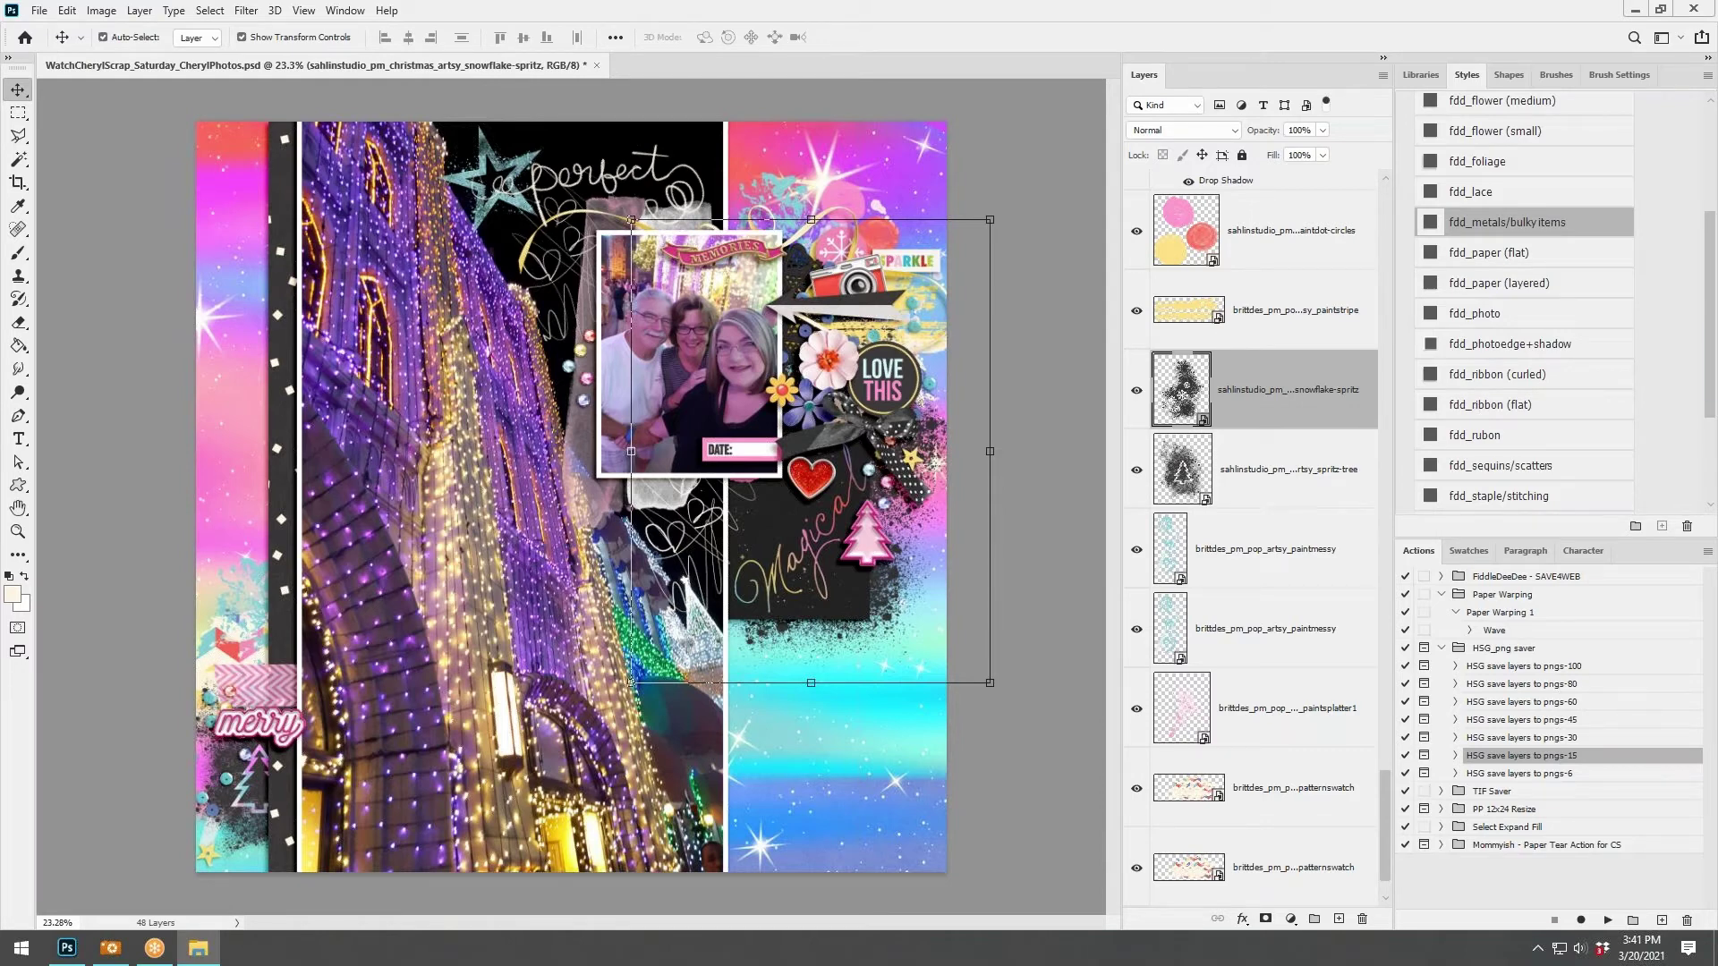
Place the paperpunchspill scatter on the left strip with the fdd_paper (flat) style and duplicate it around the Magical card's lower edge.
drag(419, 487, 354, 559)
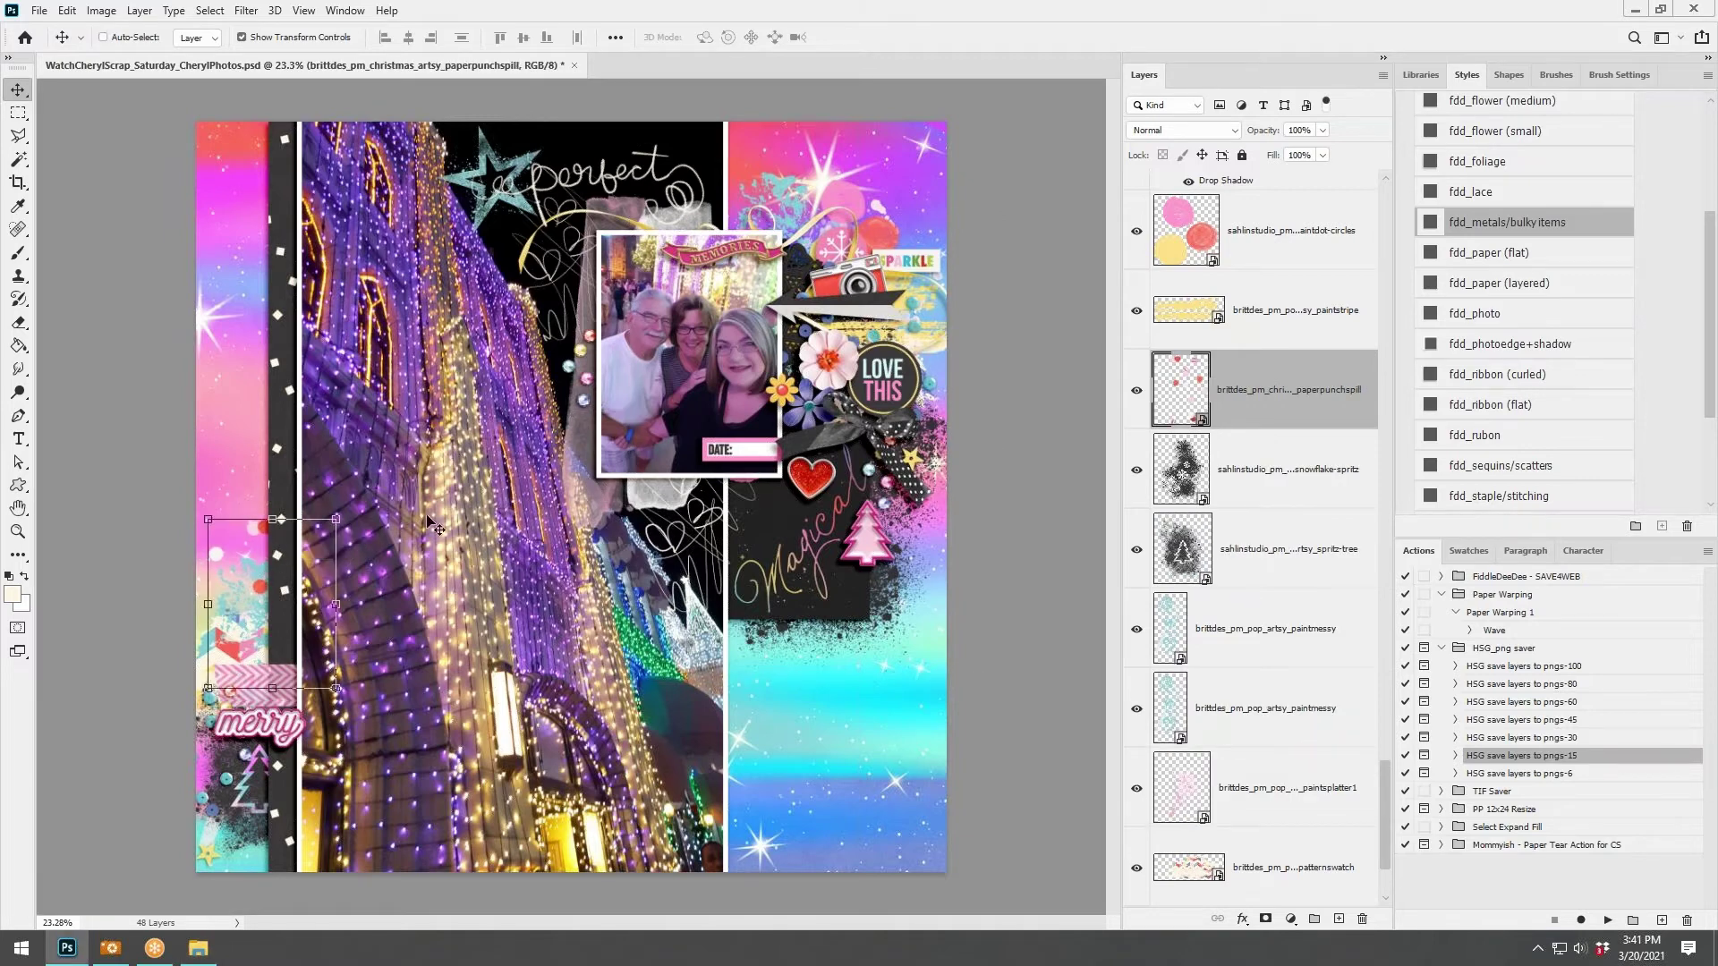
click(1510, 256)
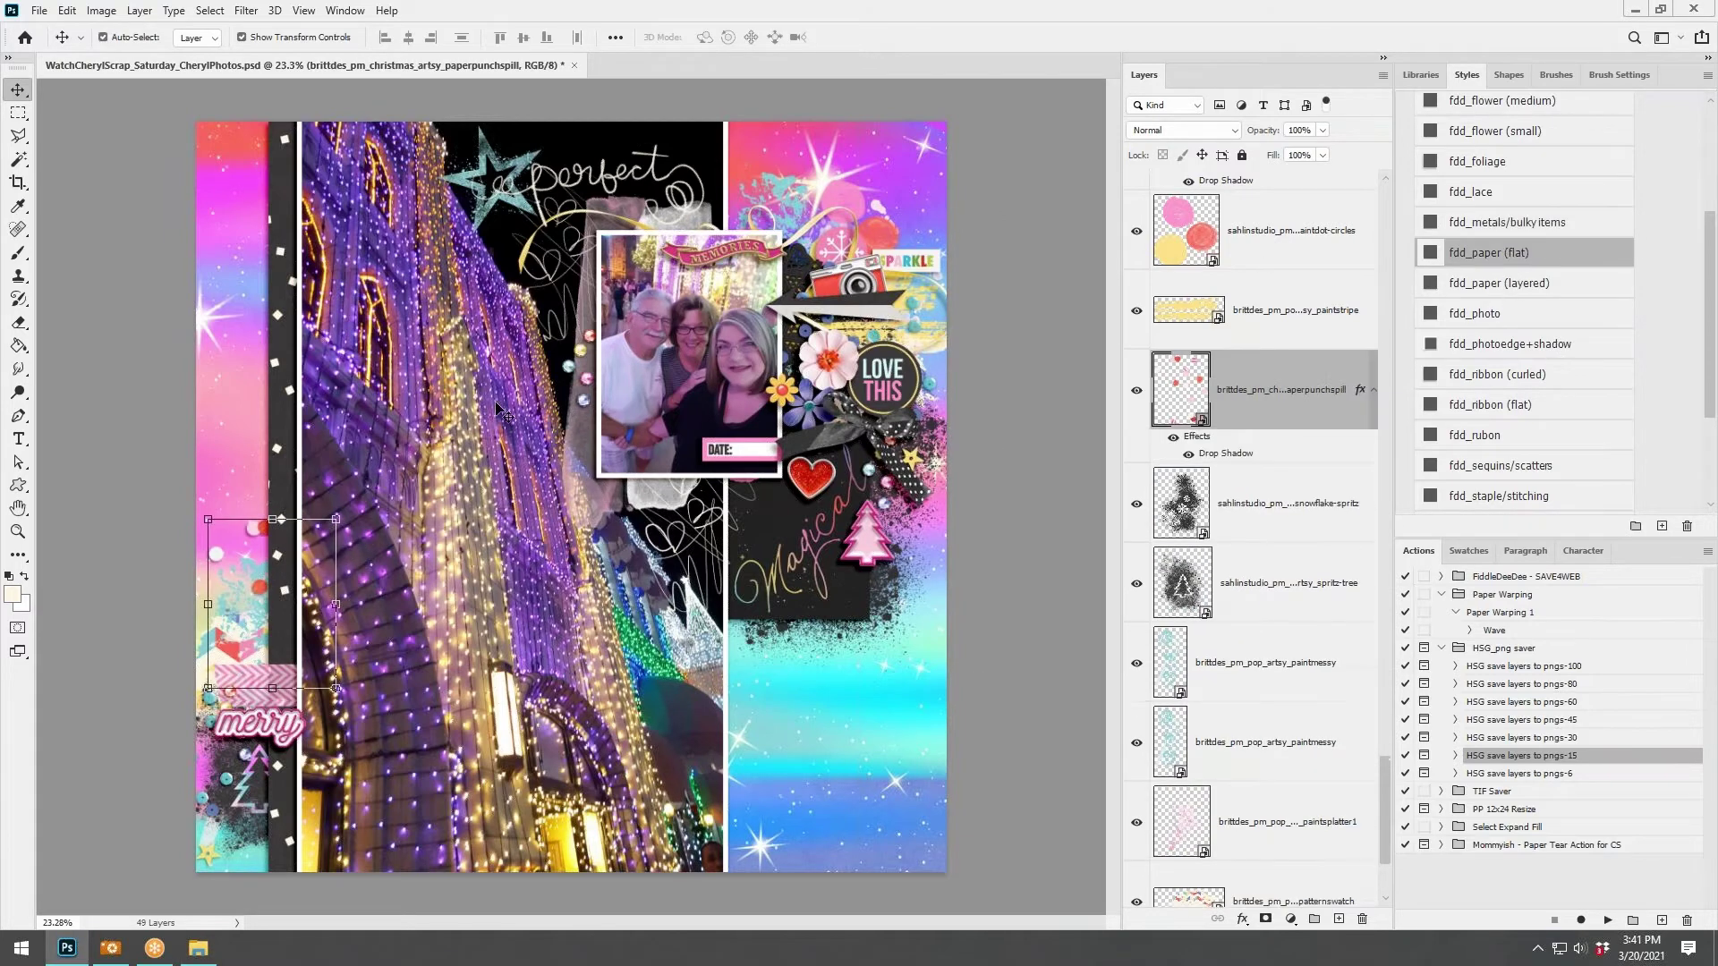
drag(220, 552, 784, 521)
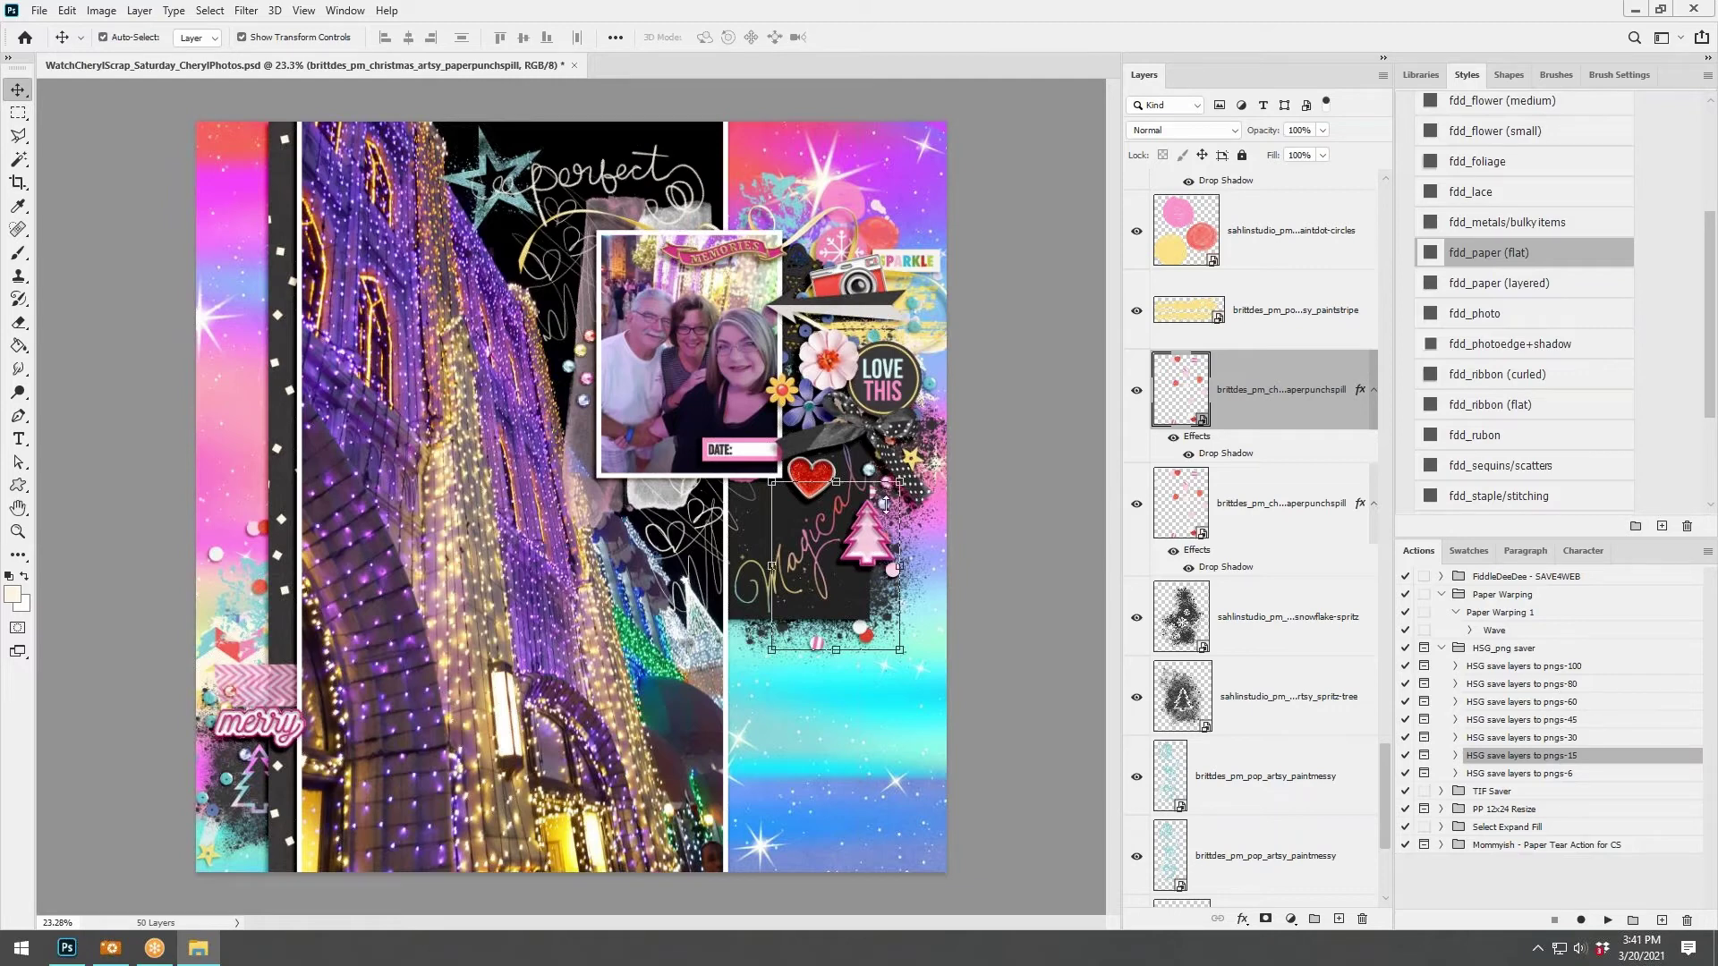
Examine the framed photo, the DATE strip and the merry pin cluster with the spritz tree.
click(511, 249)
click(668, 337)
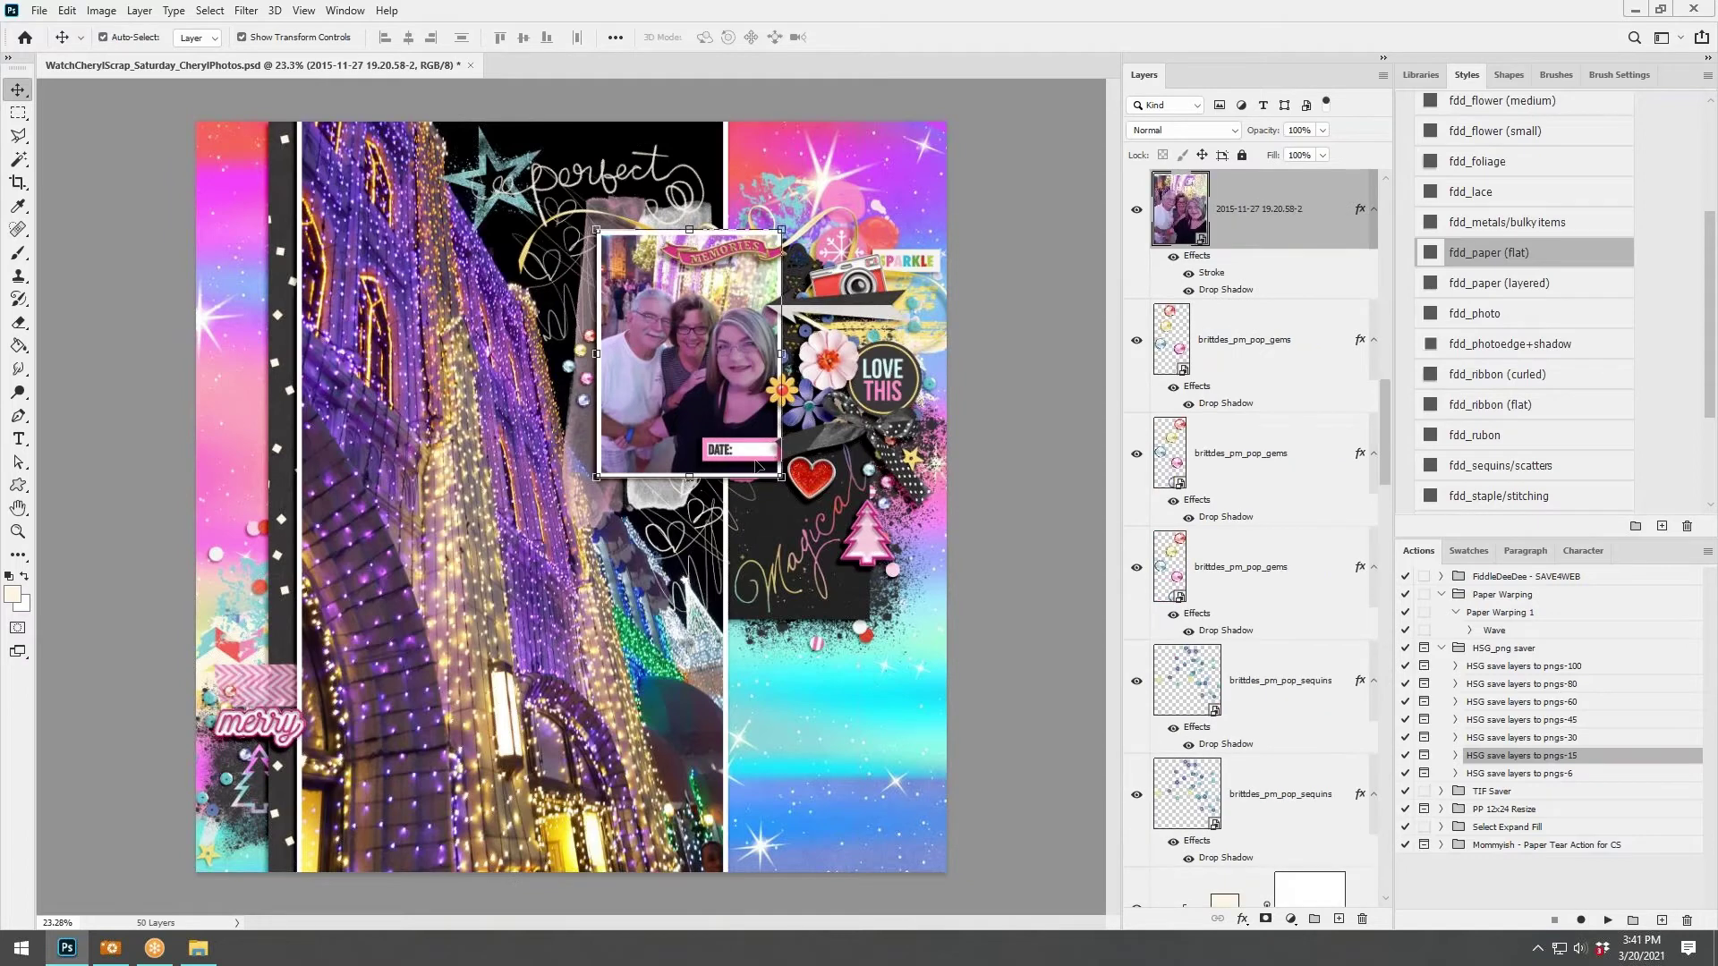
click(759, 461)
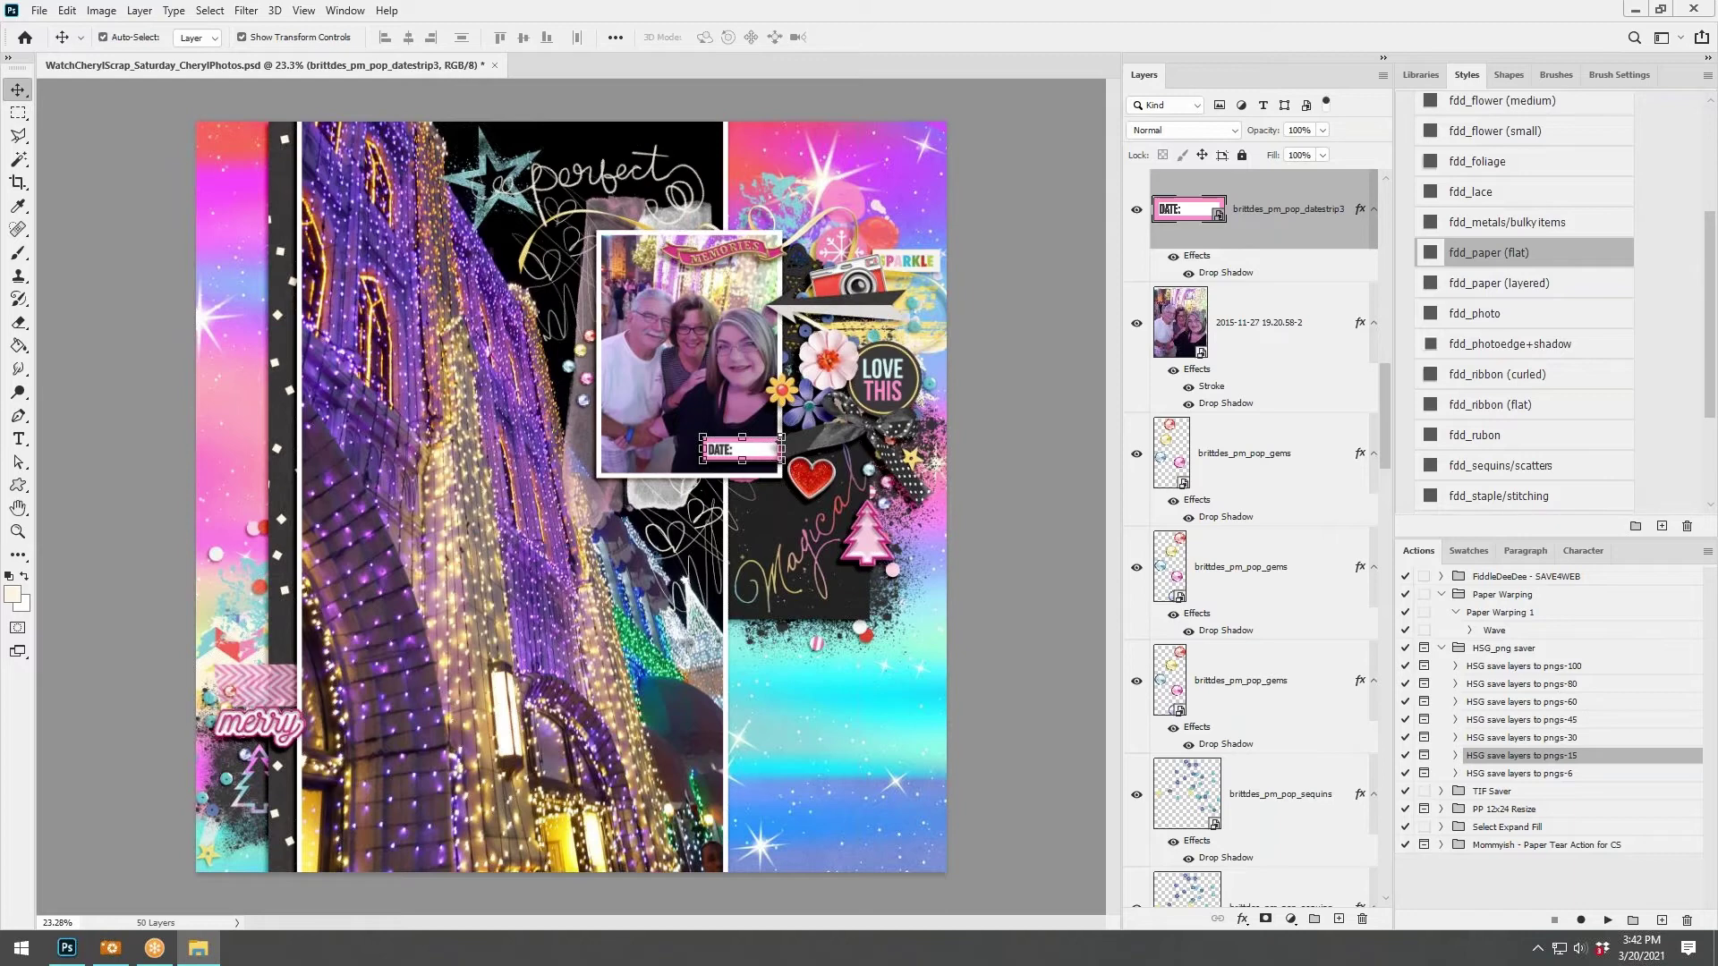
click(865, 542)
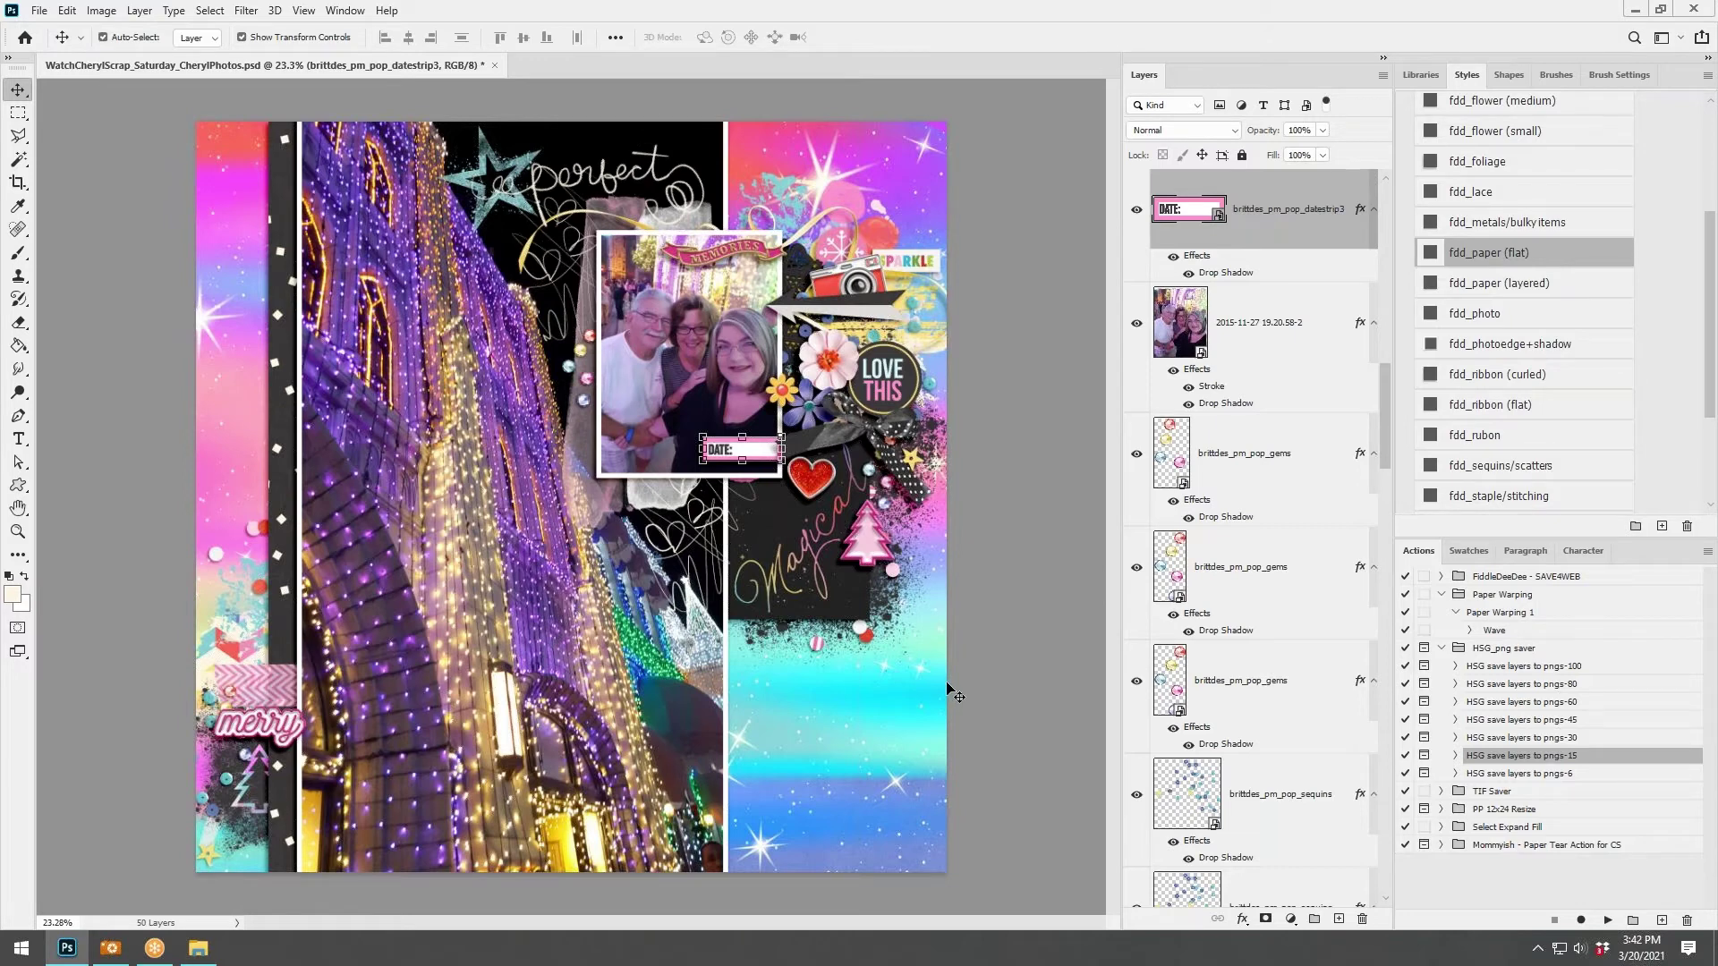
click(256, 792)
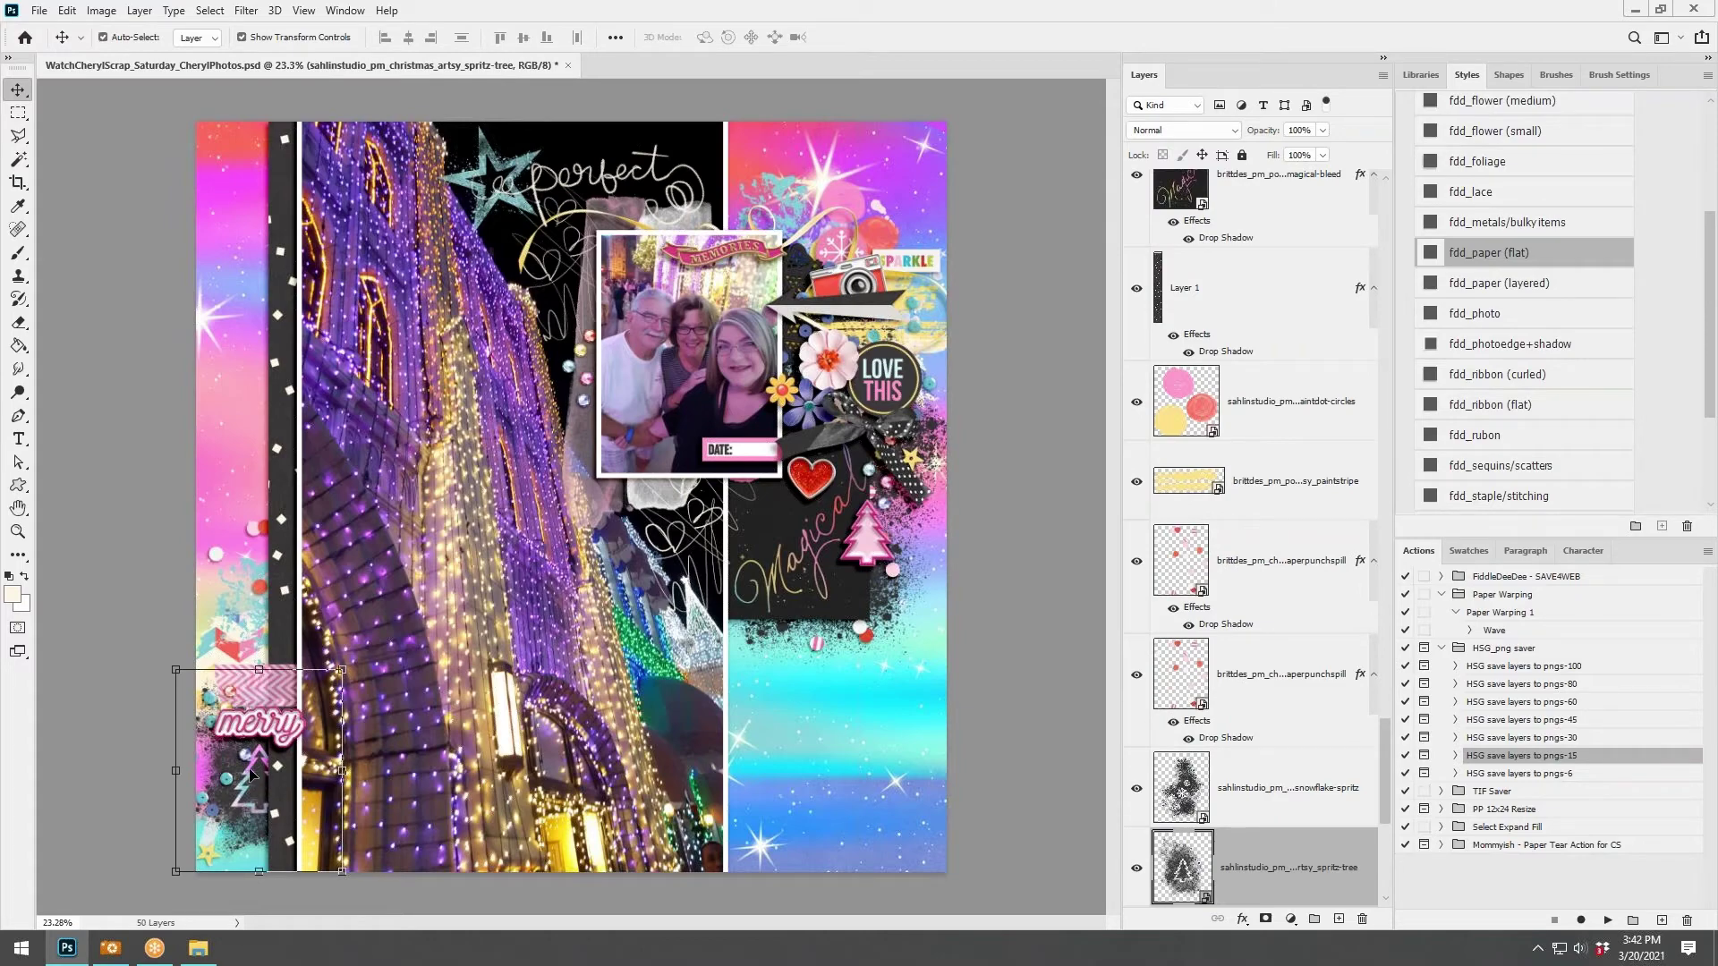
scroll(250, 775, up, 2)
scroll(202, 805, up, 1)
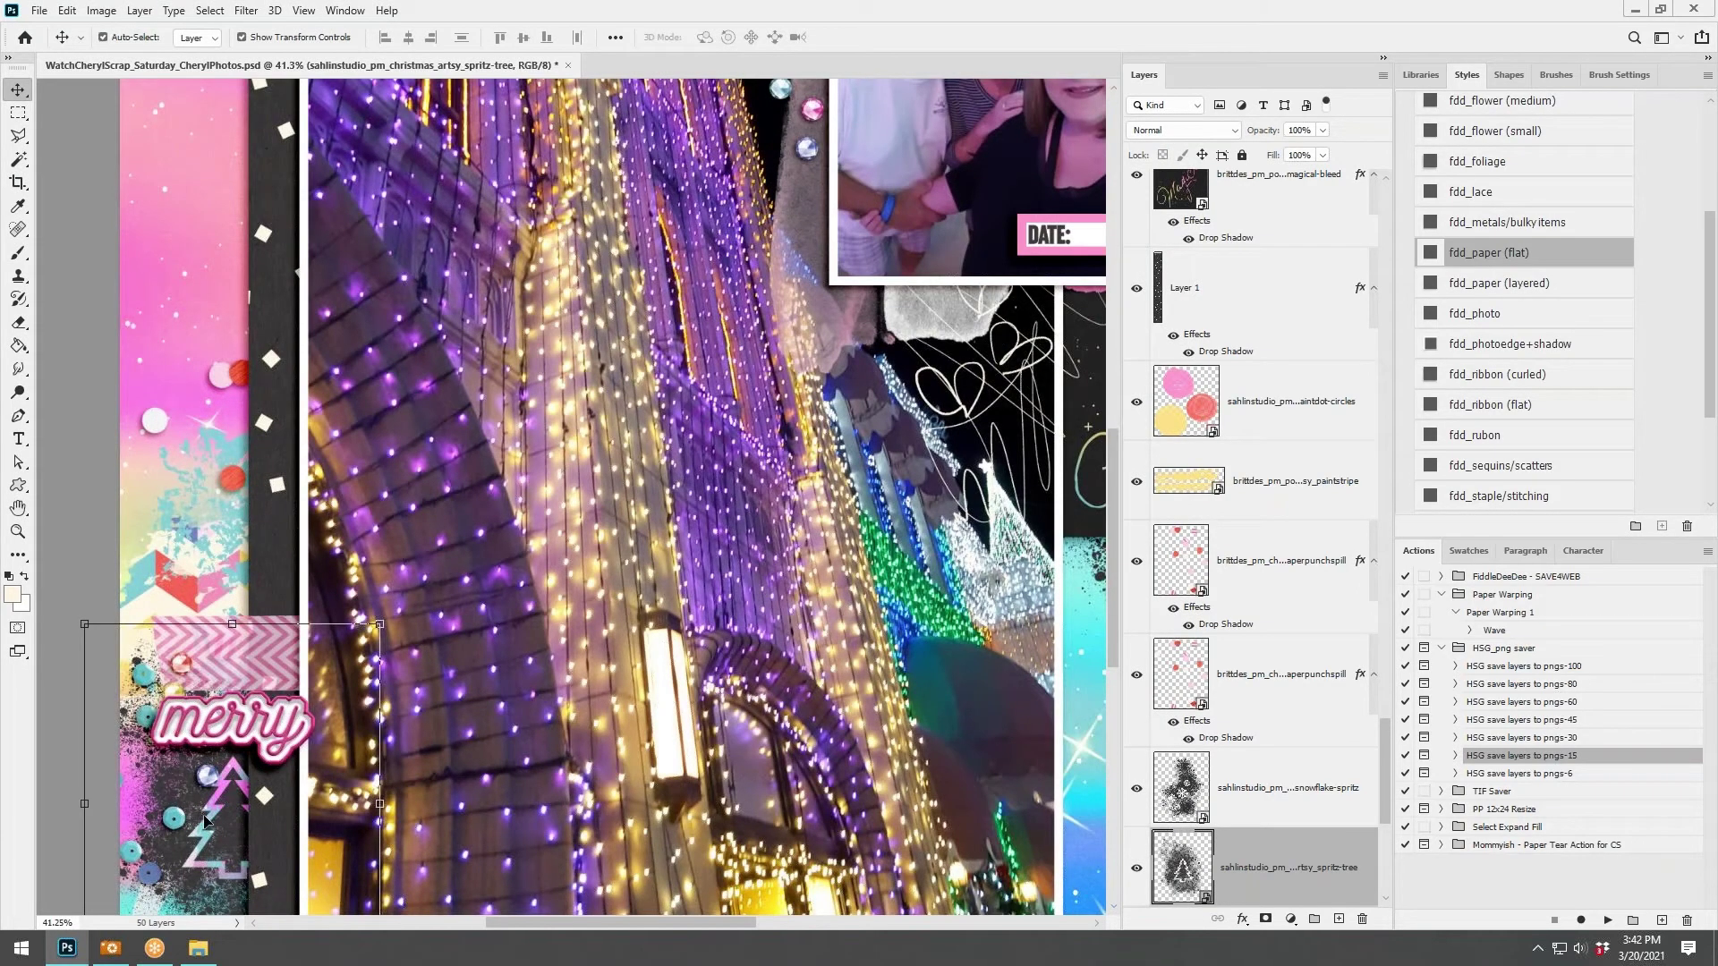
scroll(223, 805, down, 3)
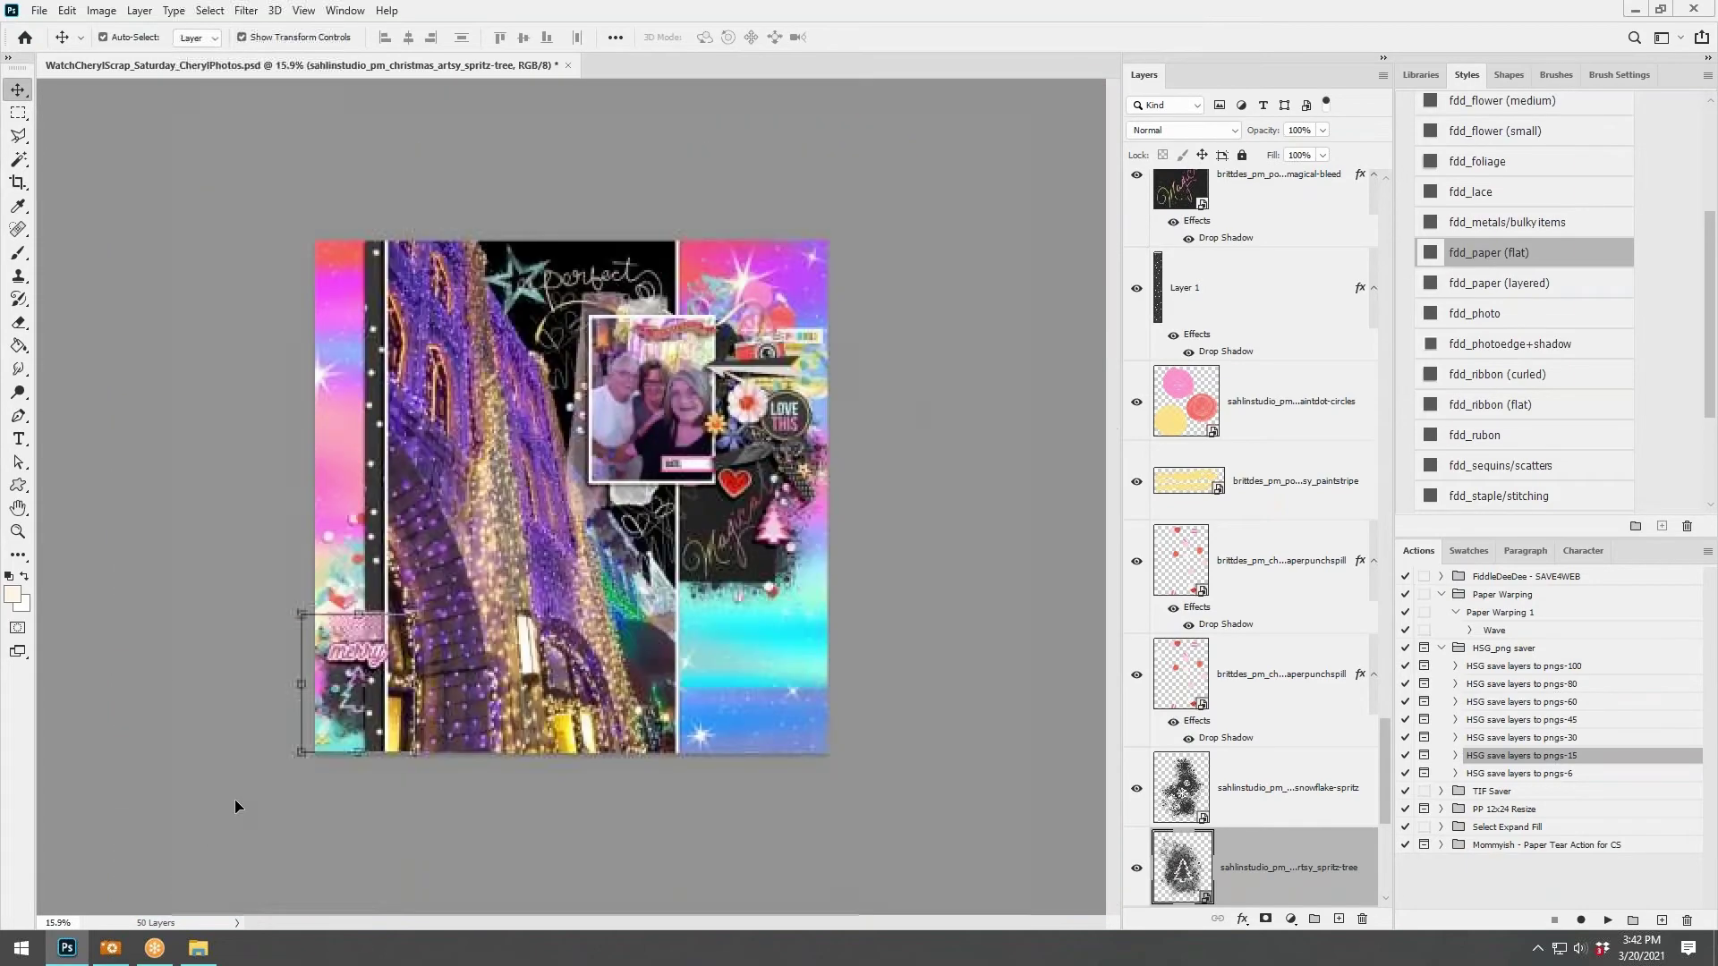
scroll(548, 686, up, 1)
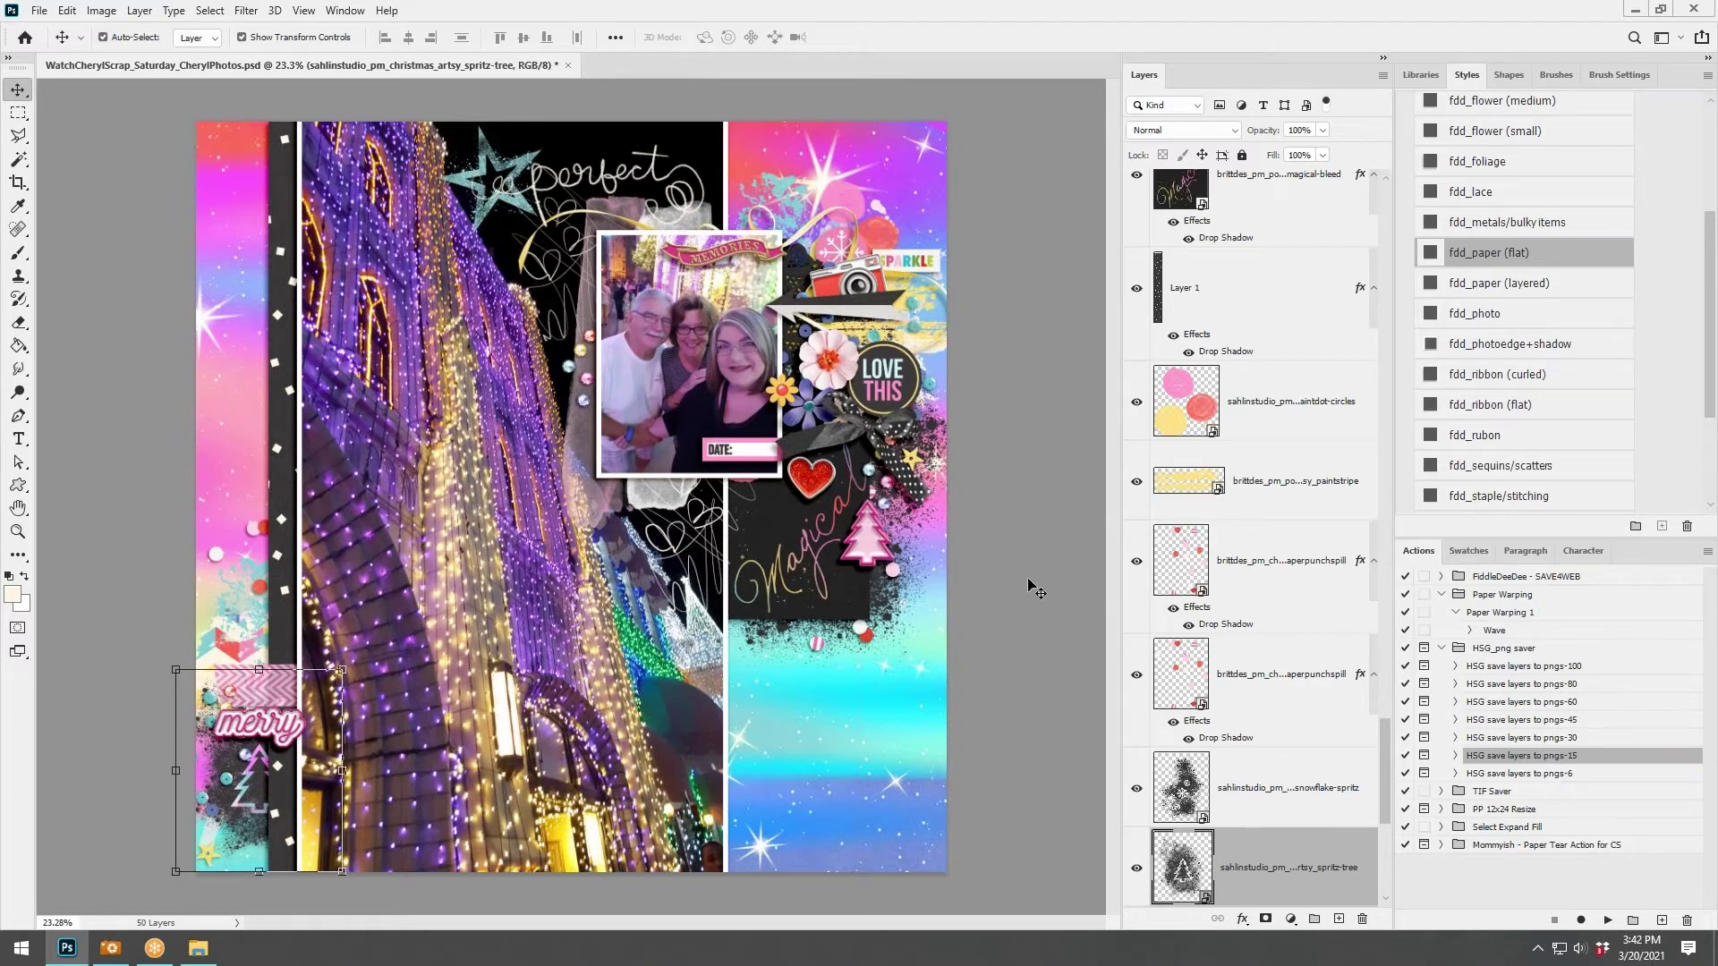
Place the green christmas pin on the left strip, bring it to the front and scale it to 79.18%.
click(198, 947)
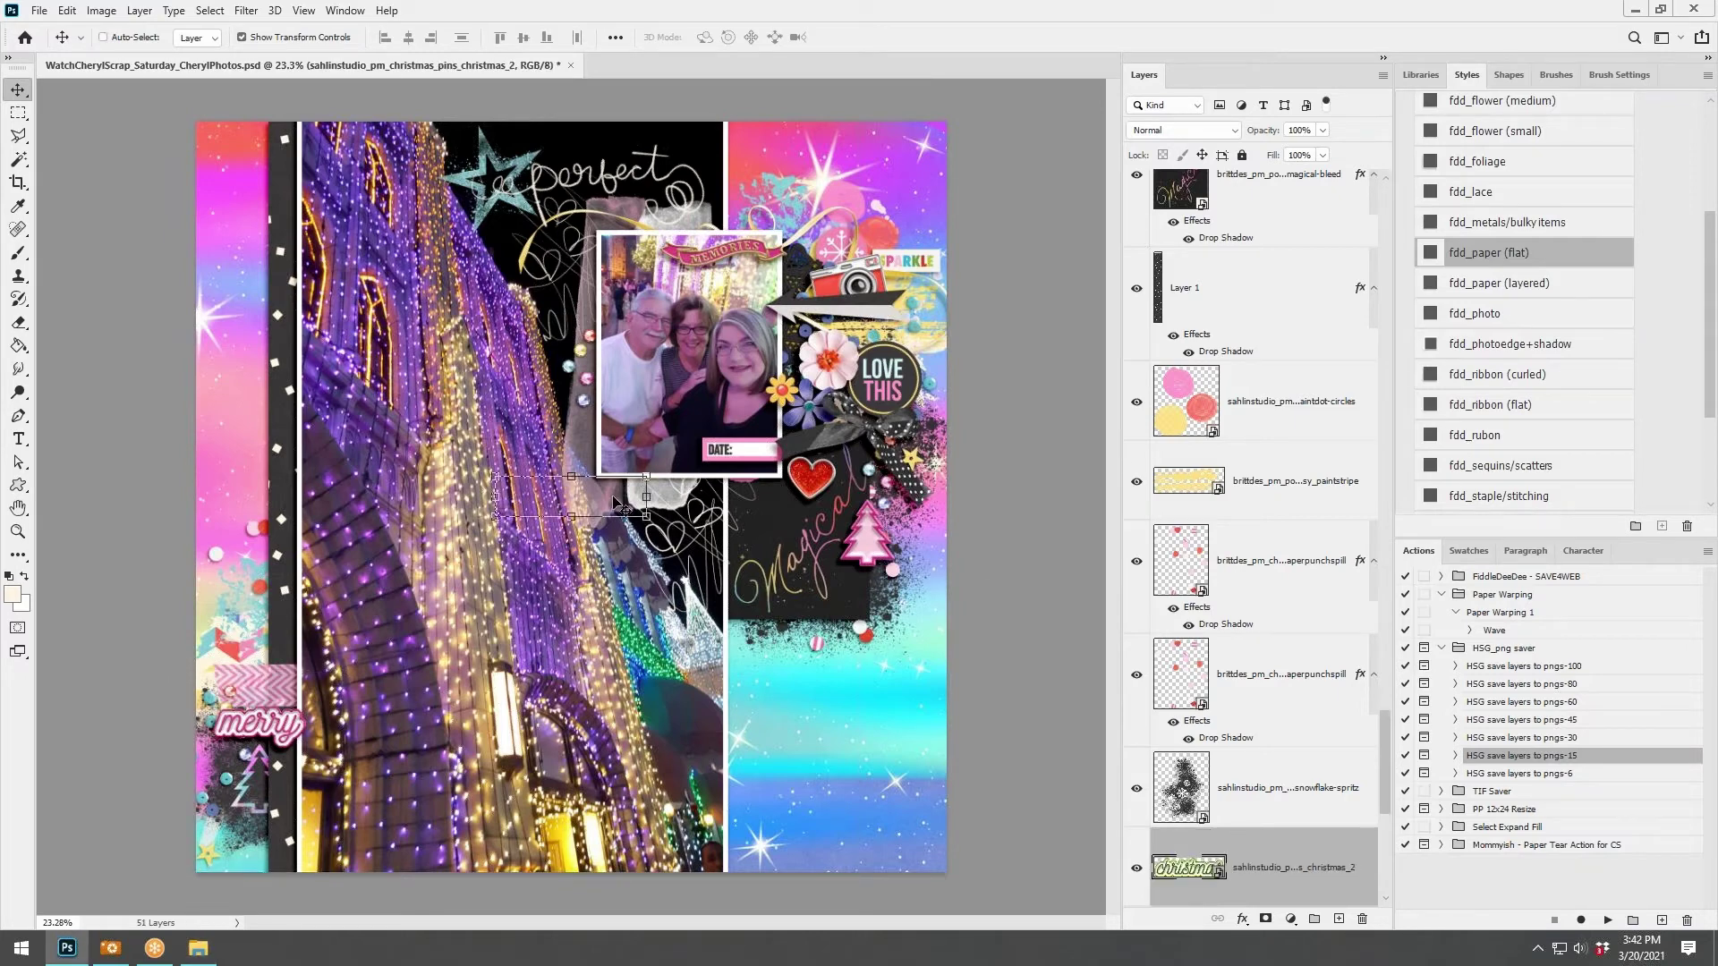
drag(617, 506, 327, 623)
key(ctrl+shift+bracketright)
key(ctrl+t)
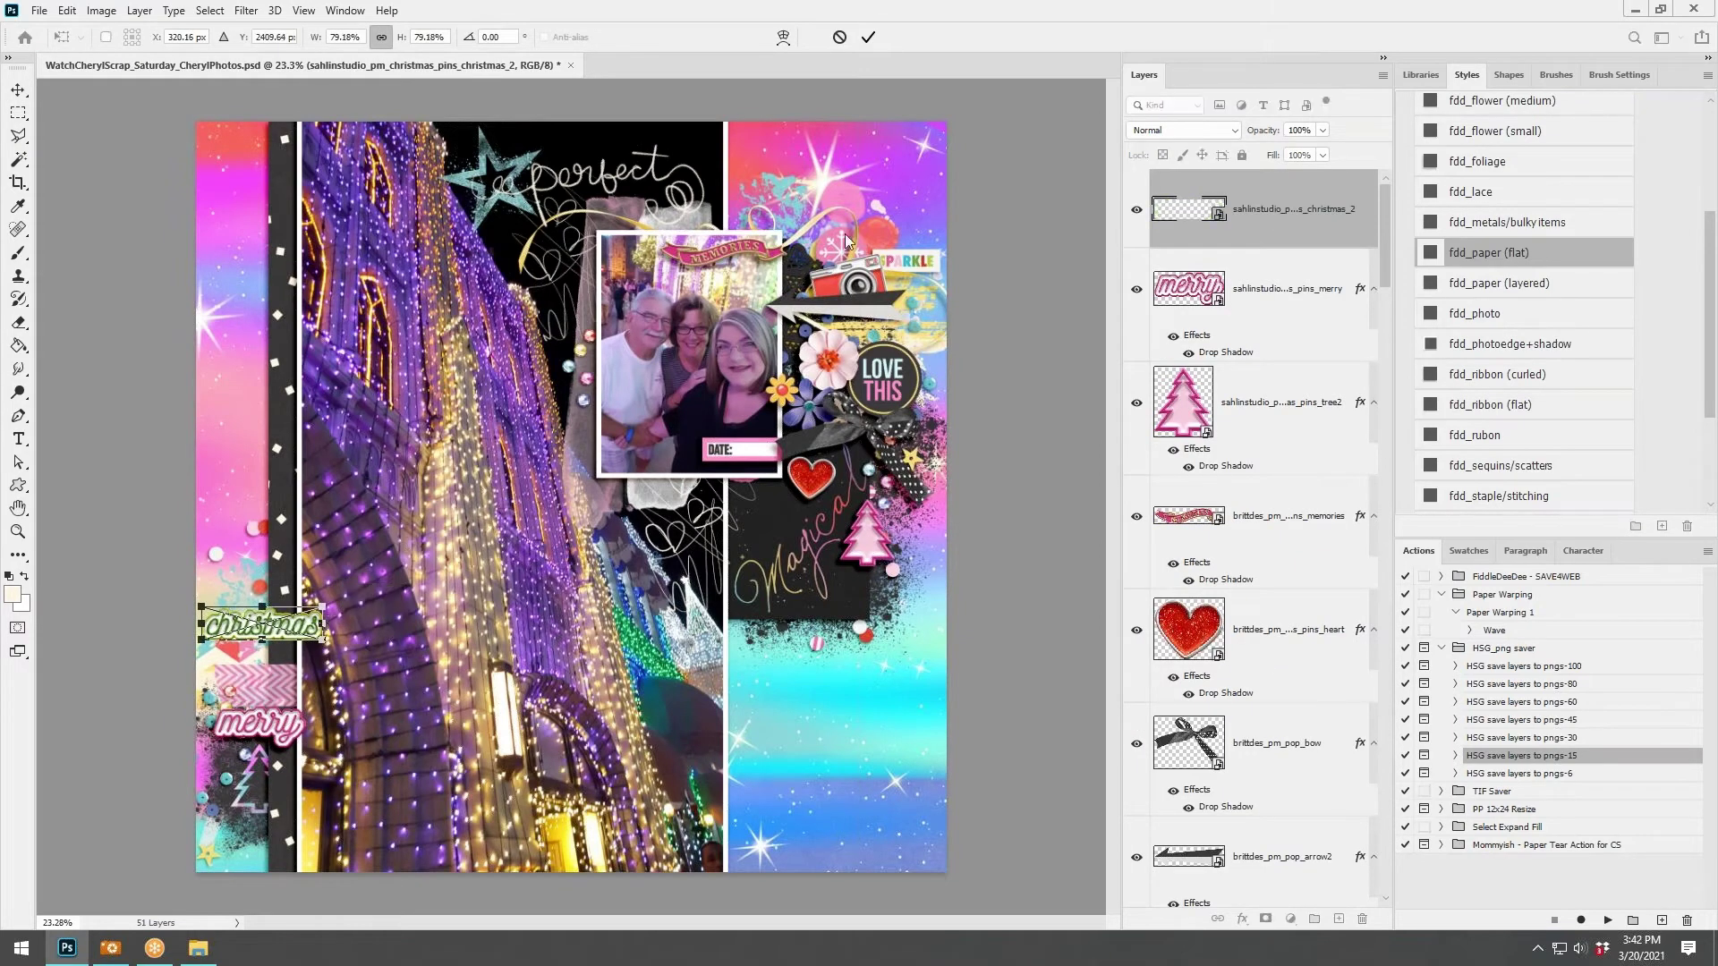
click(868, 36)
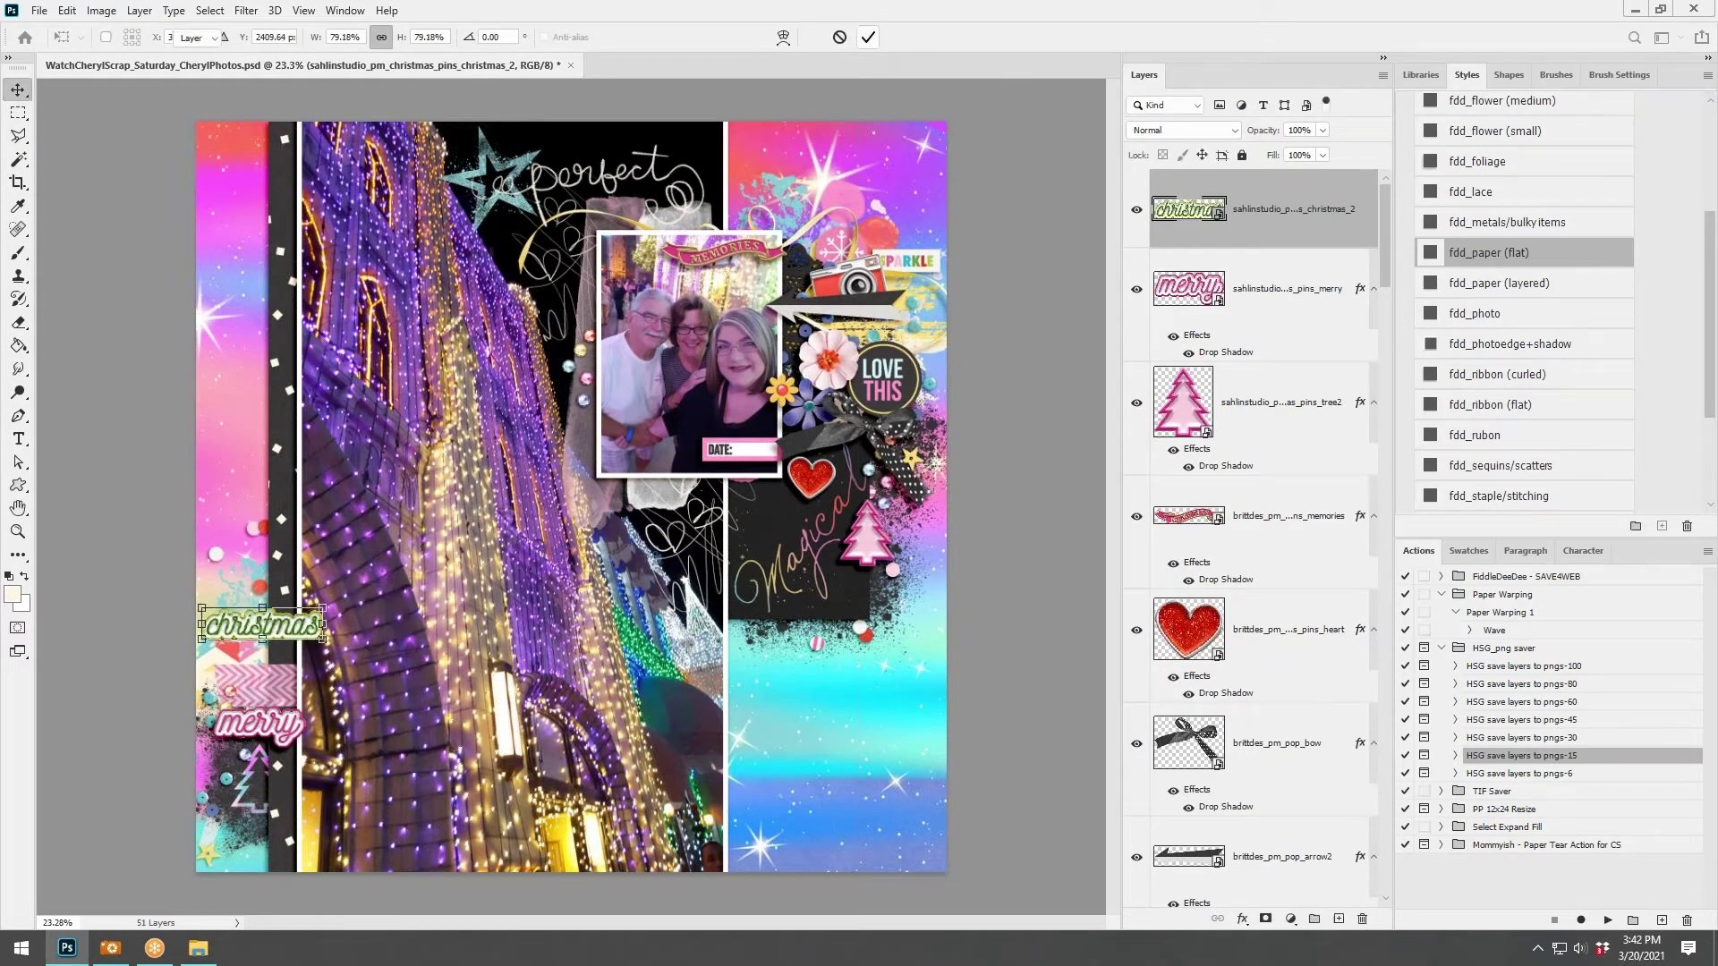
Apply the fdd_metals/bulky items style to the christmas pin and move it just below and beside the merry pin.
click(1481, 253)
click(1500, 224)
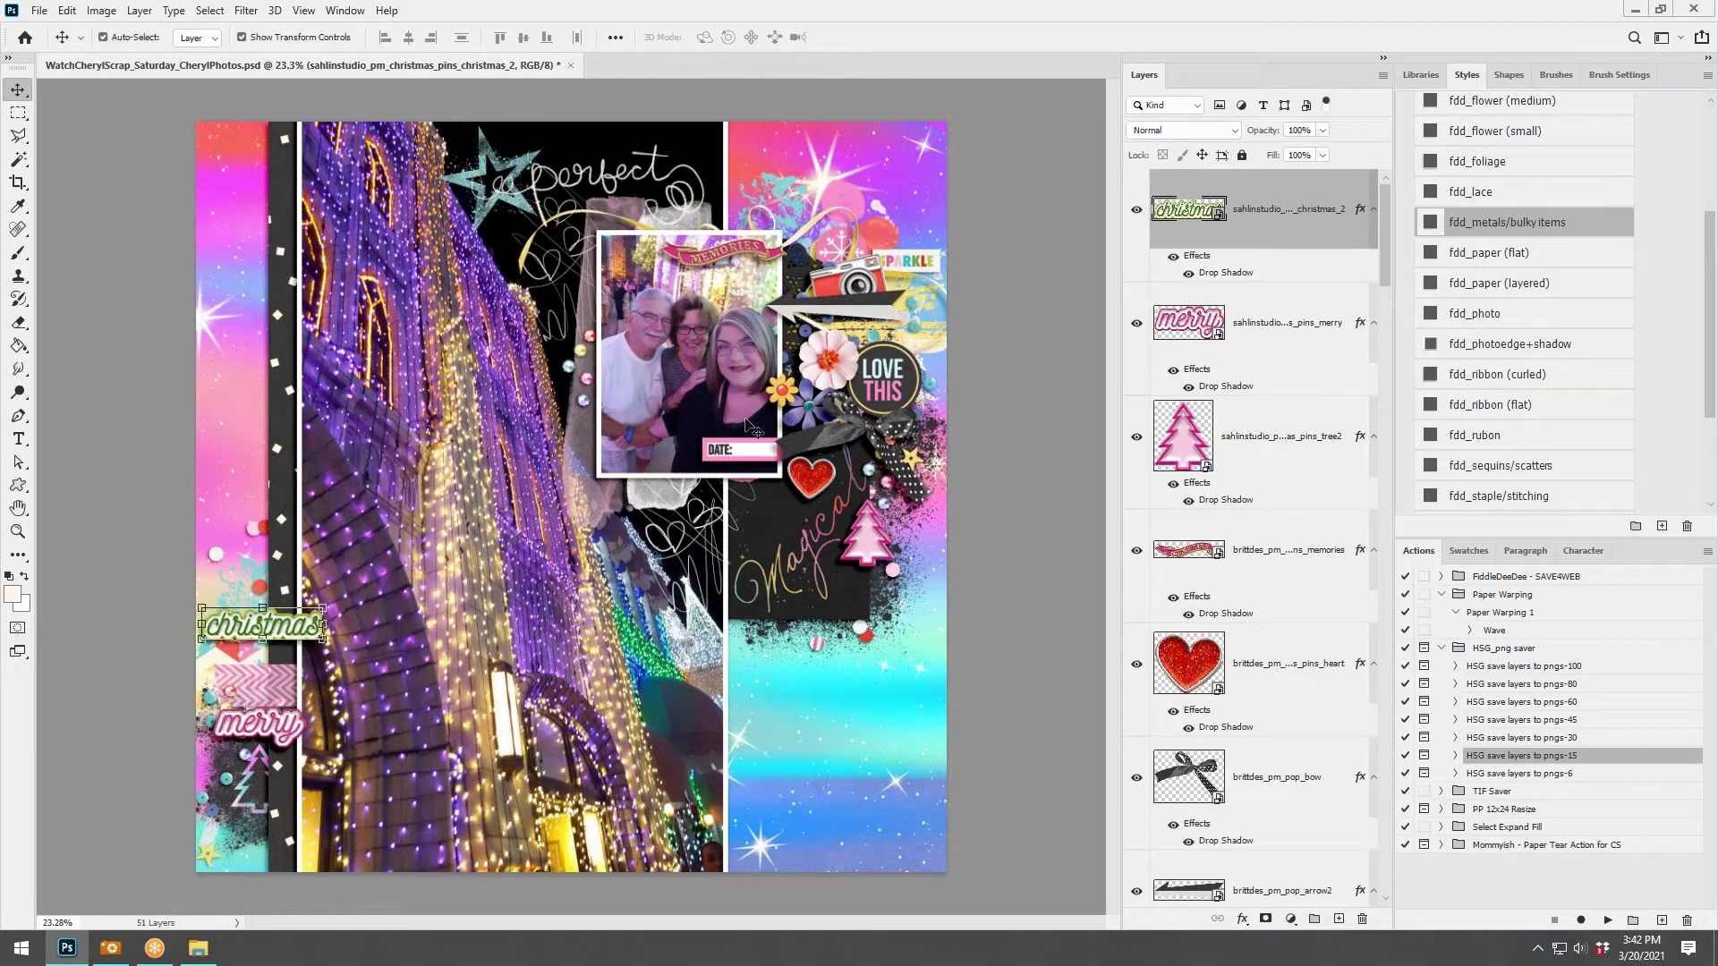
drag(312, 624, 391, 757)
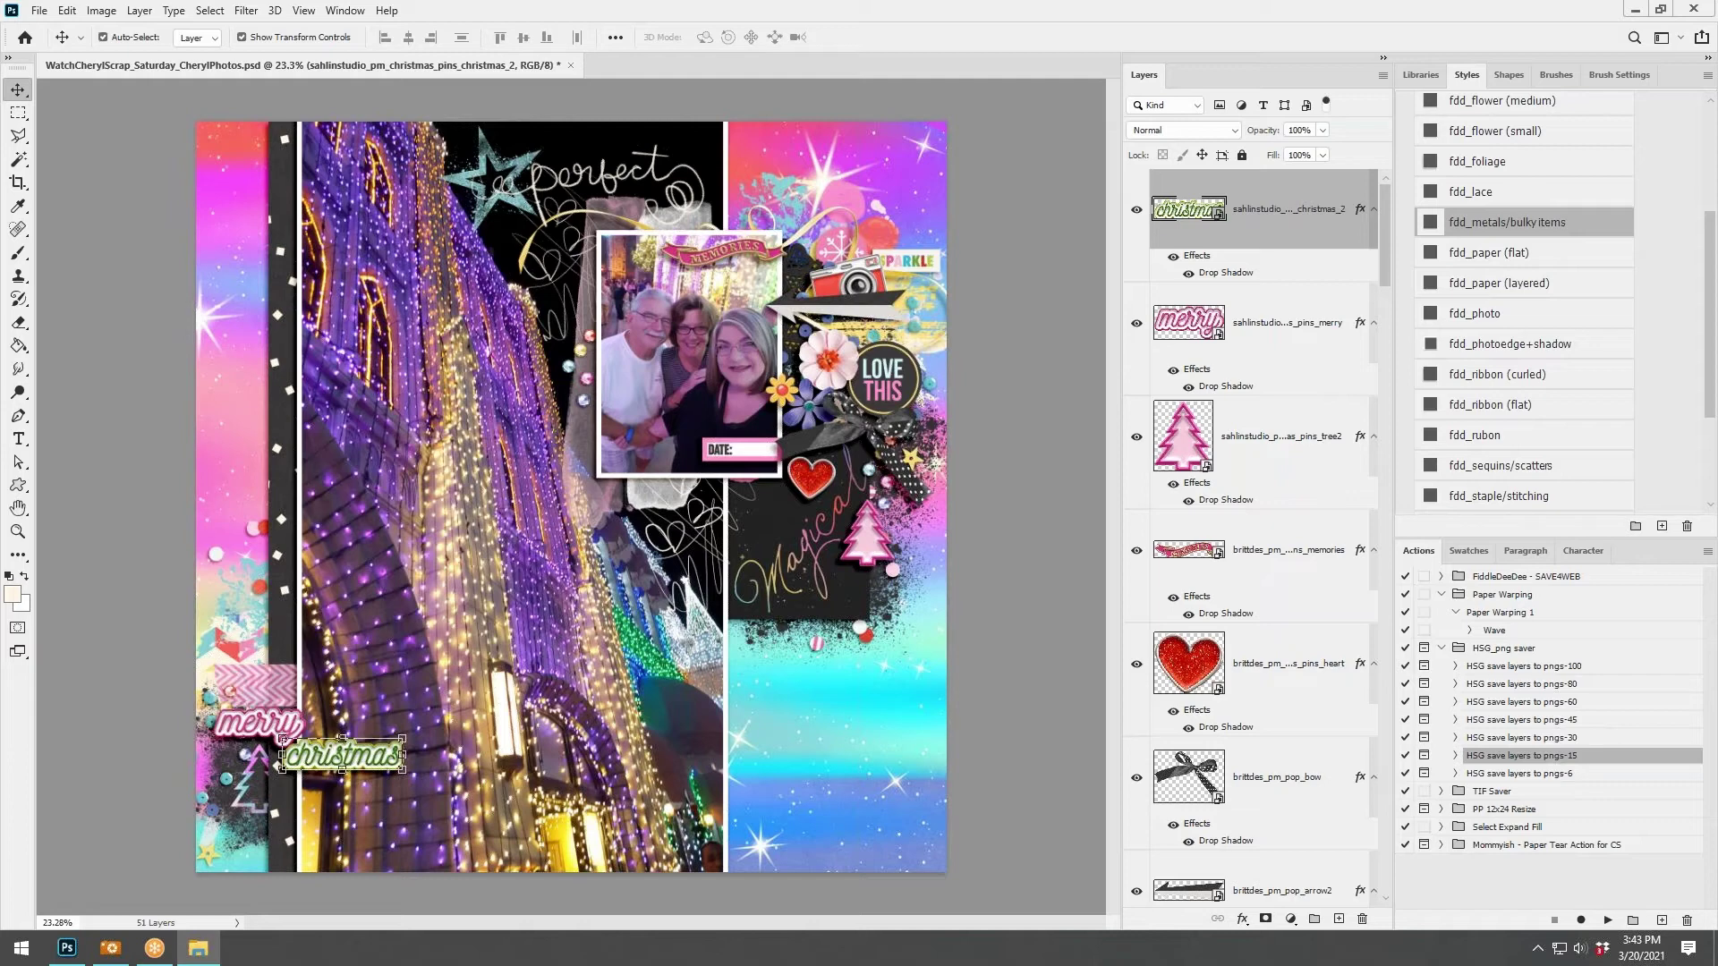
Place the holly pin over the LOVE THIS badge's upper edge, rotated 19.28°, and apply the fdd_metals/bulky items style.
drag(36, 483, 928, 350)
click(868, 36)
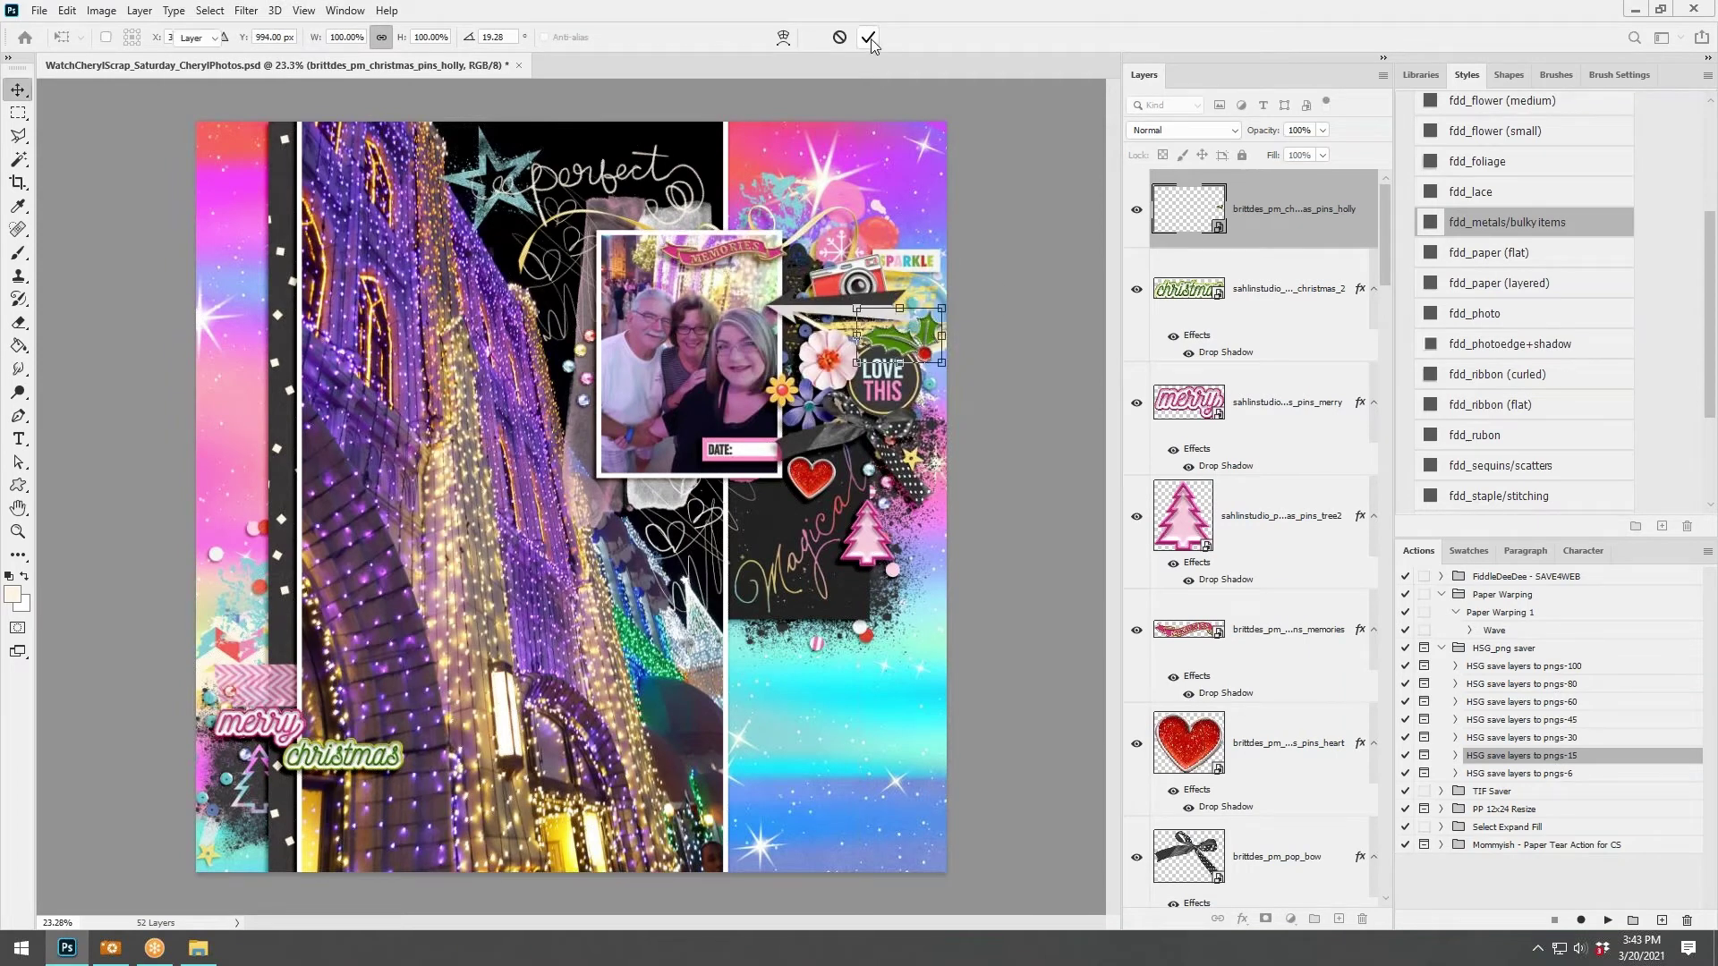
click(1532, 224)
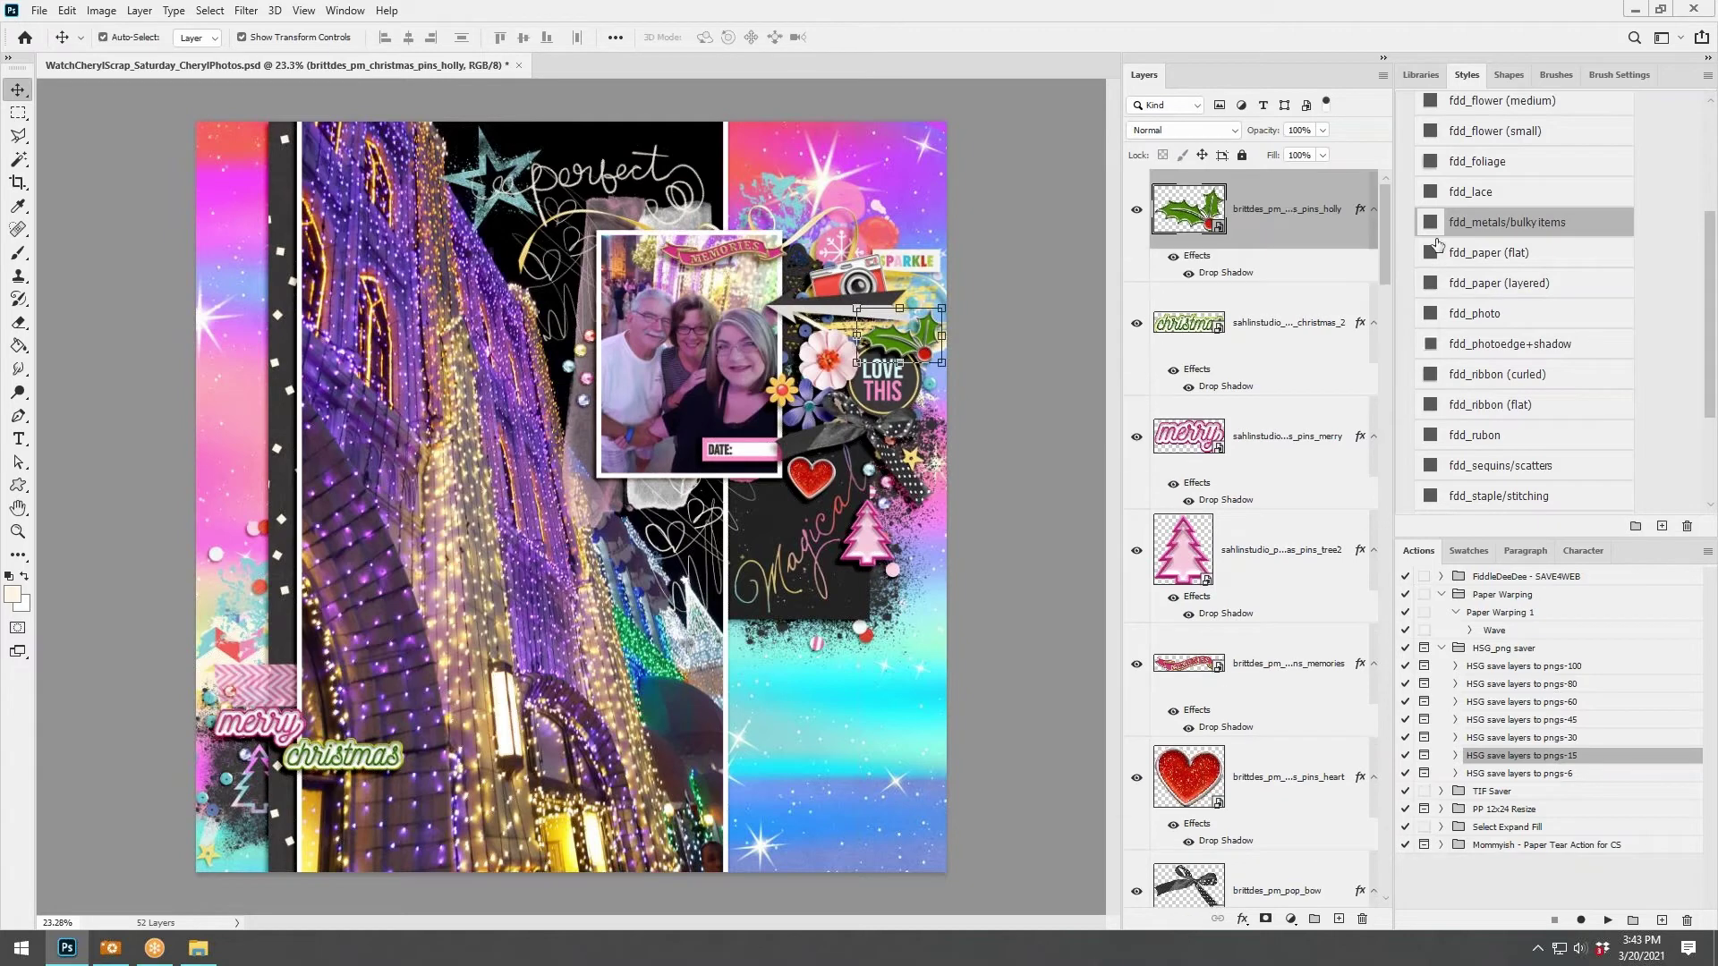
click(1026, 183)
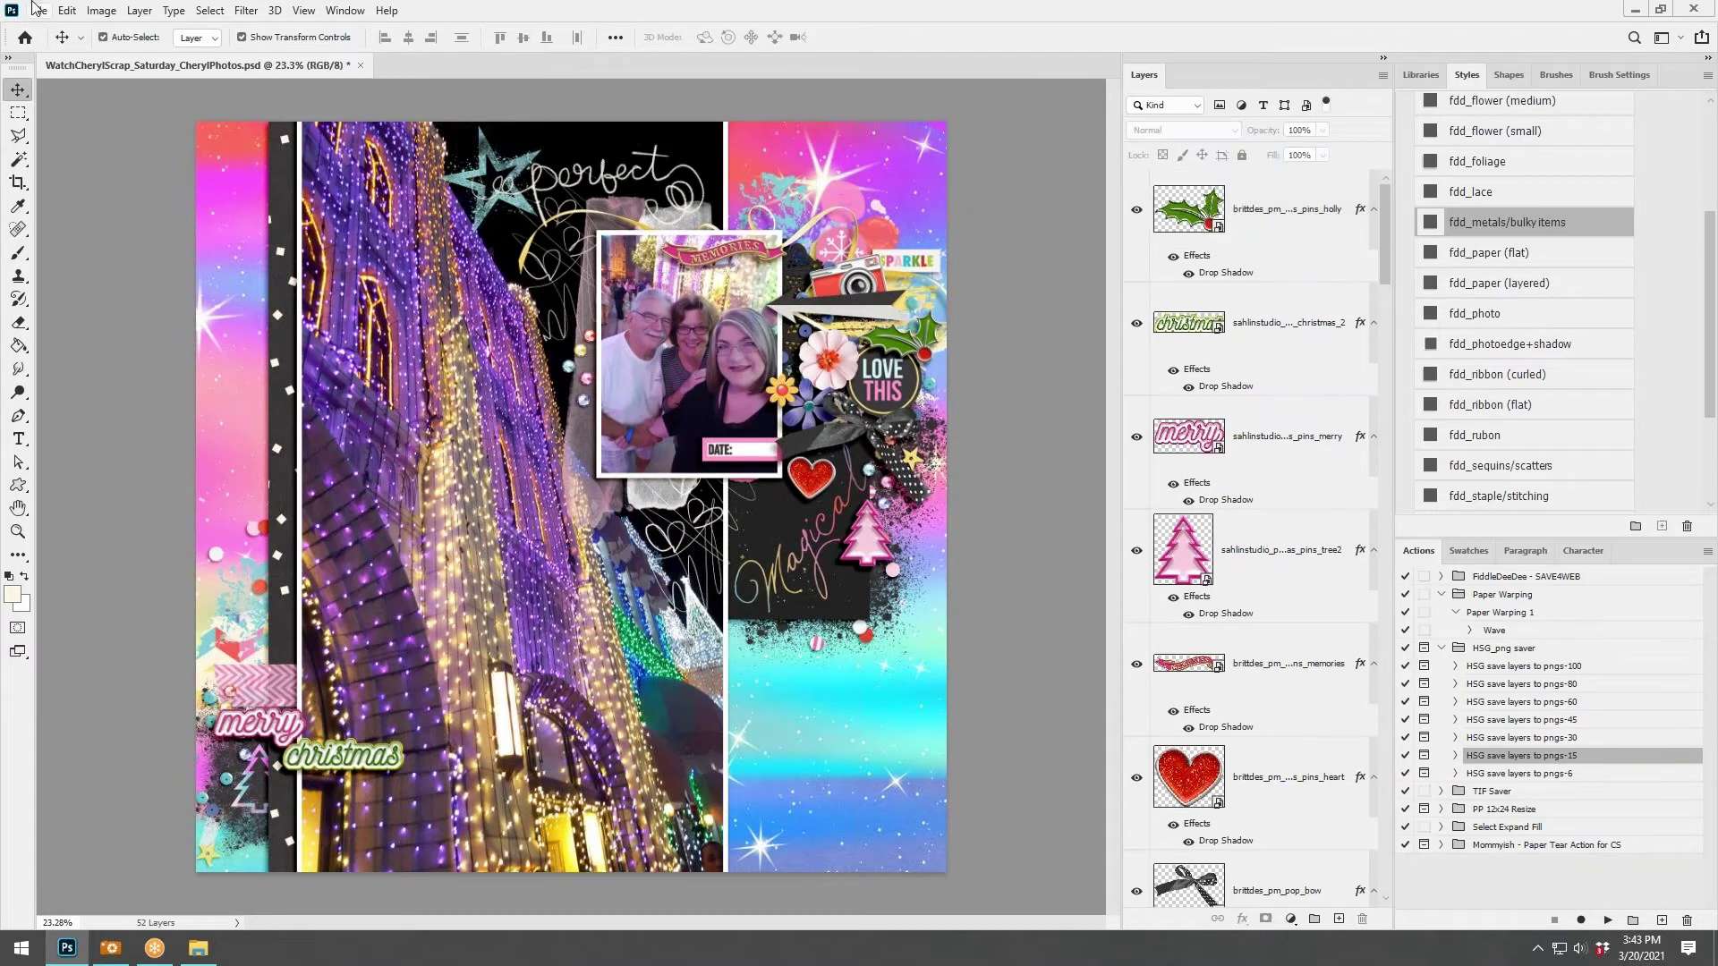
Save the scrapbook page file.
click(39, 10)
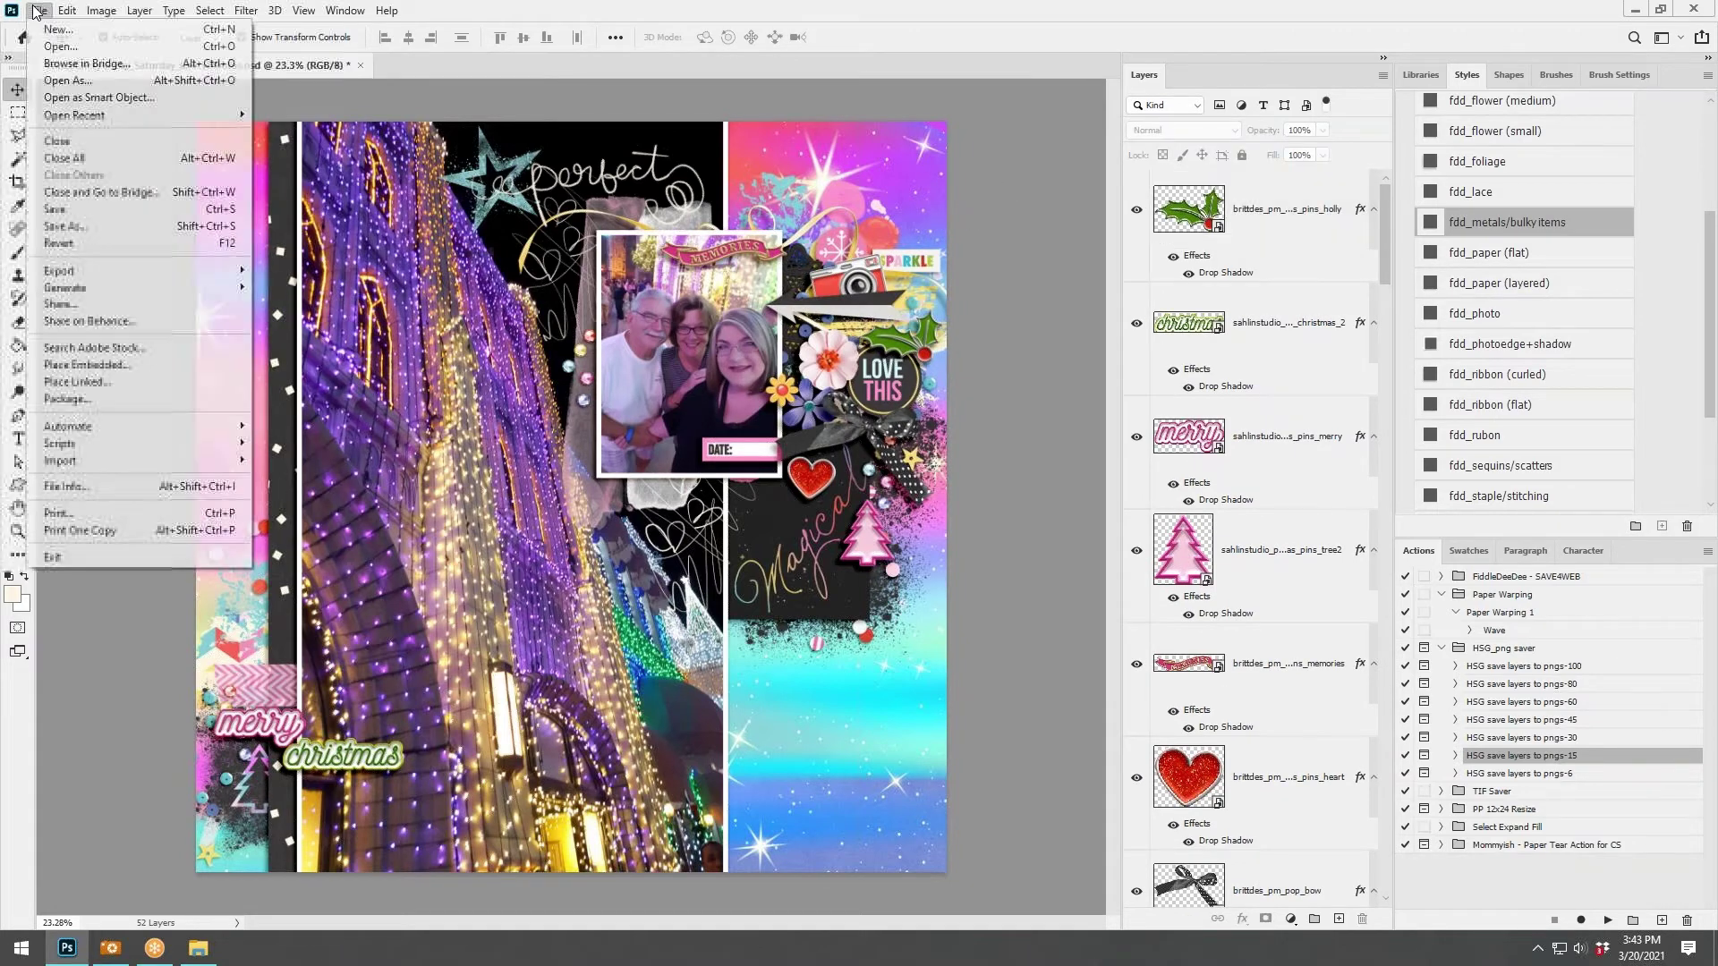
click(55, 208)
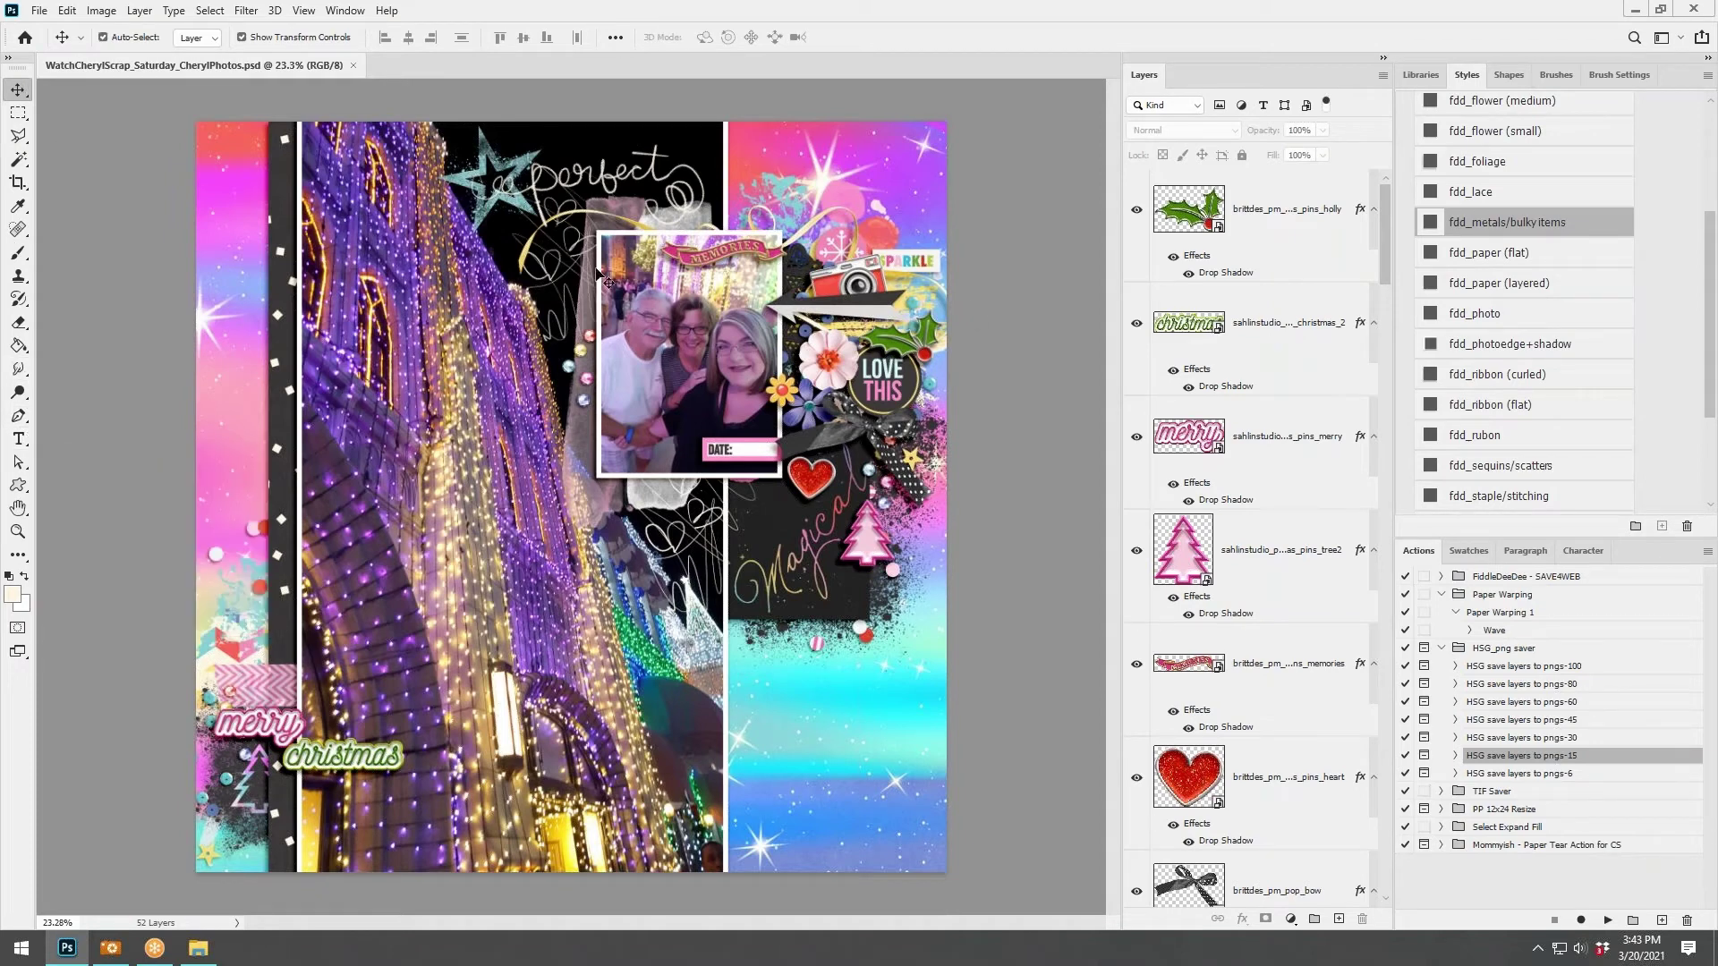
Select the DATE strip, activate the Type tool, filter the fonts to favorites and choose the Stamp font.
click(747, 458)
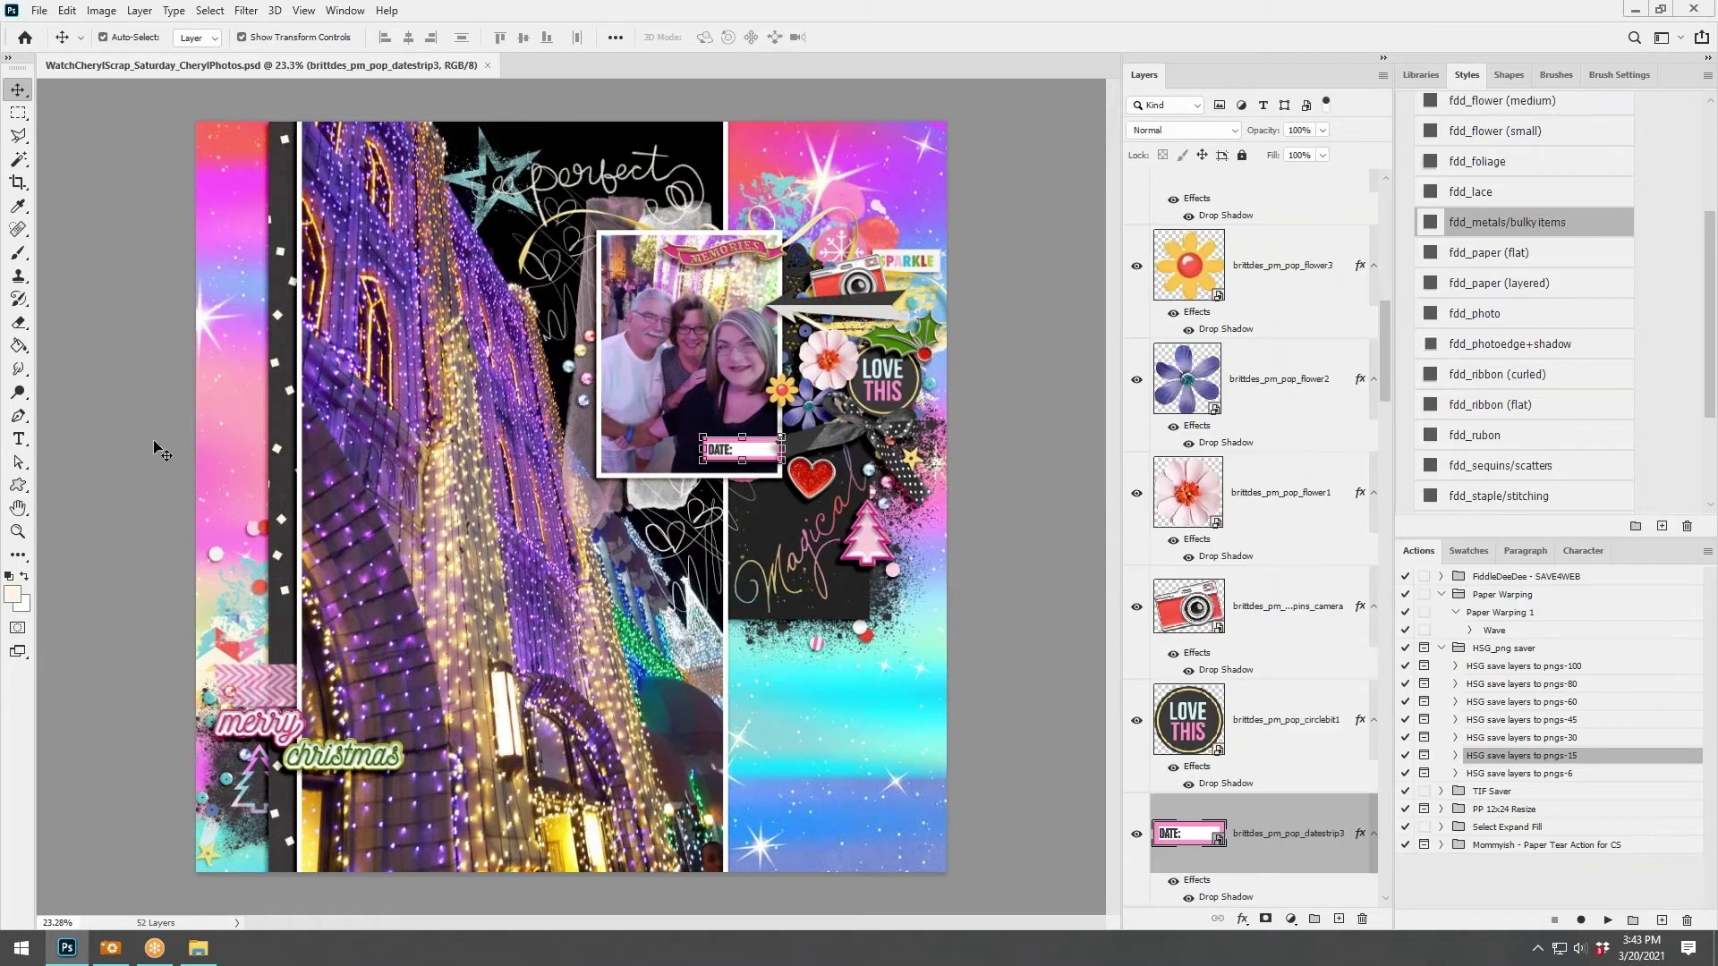
click(20, 439)
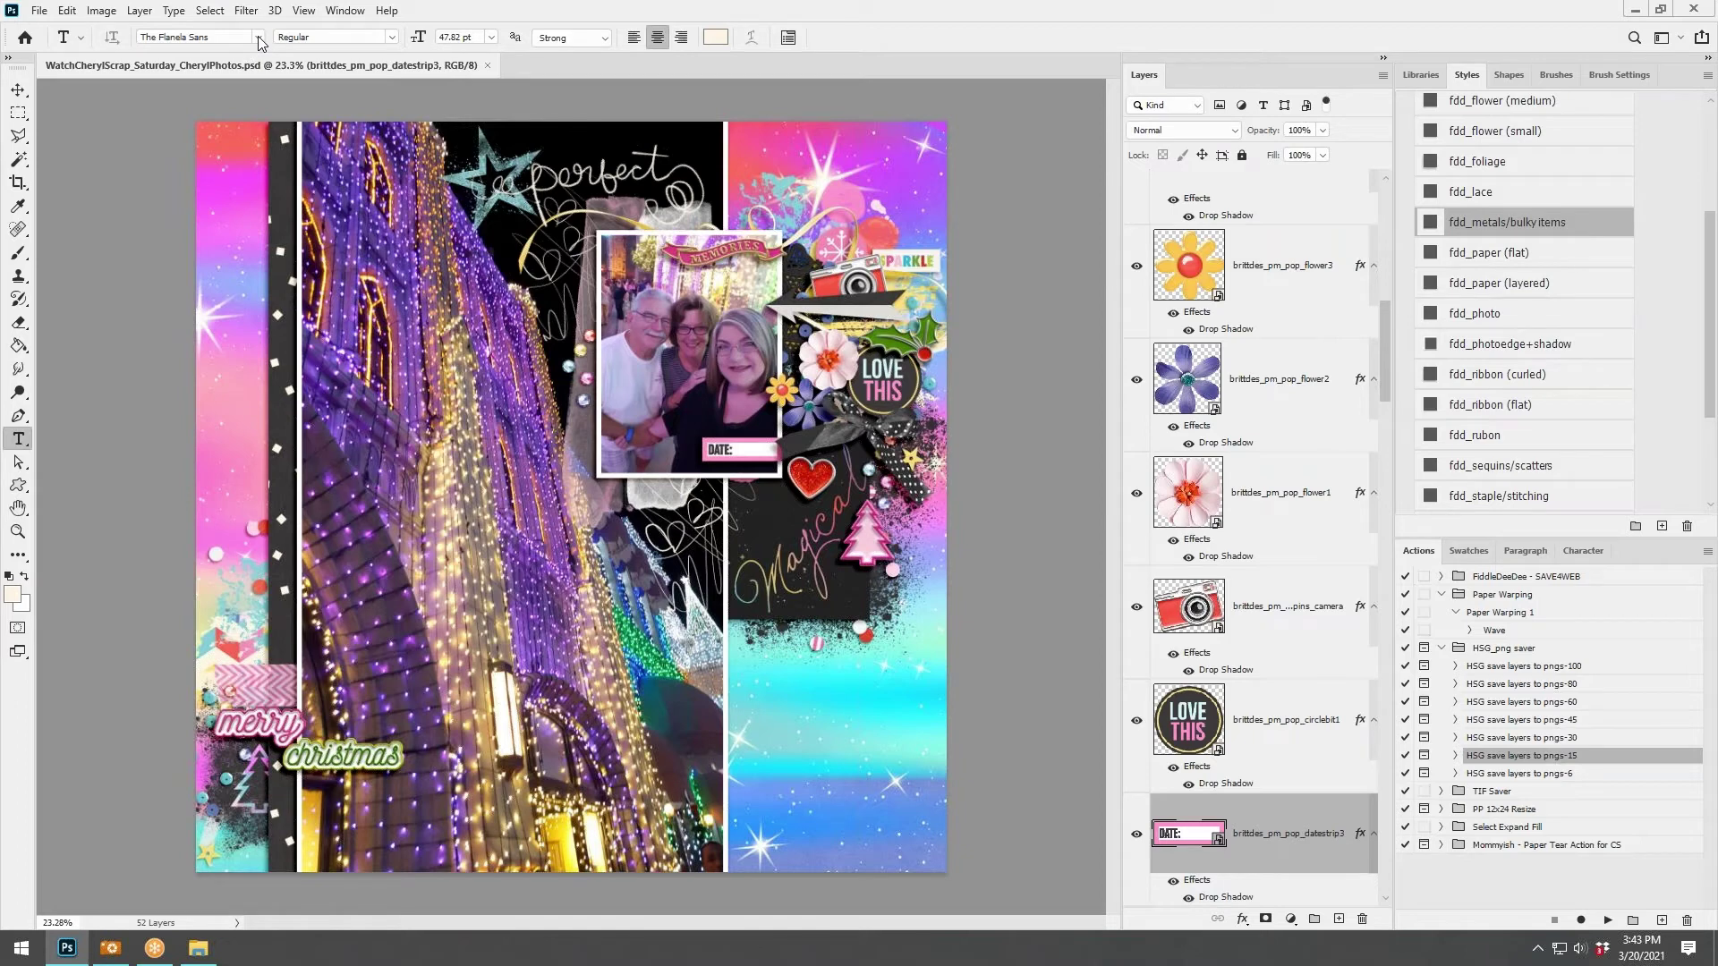
click(258, 38)
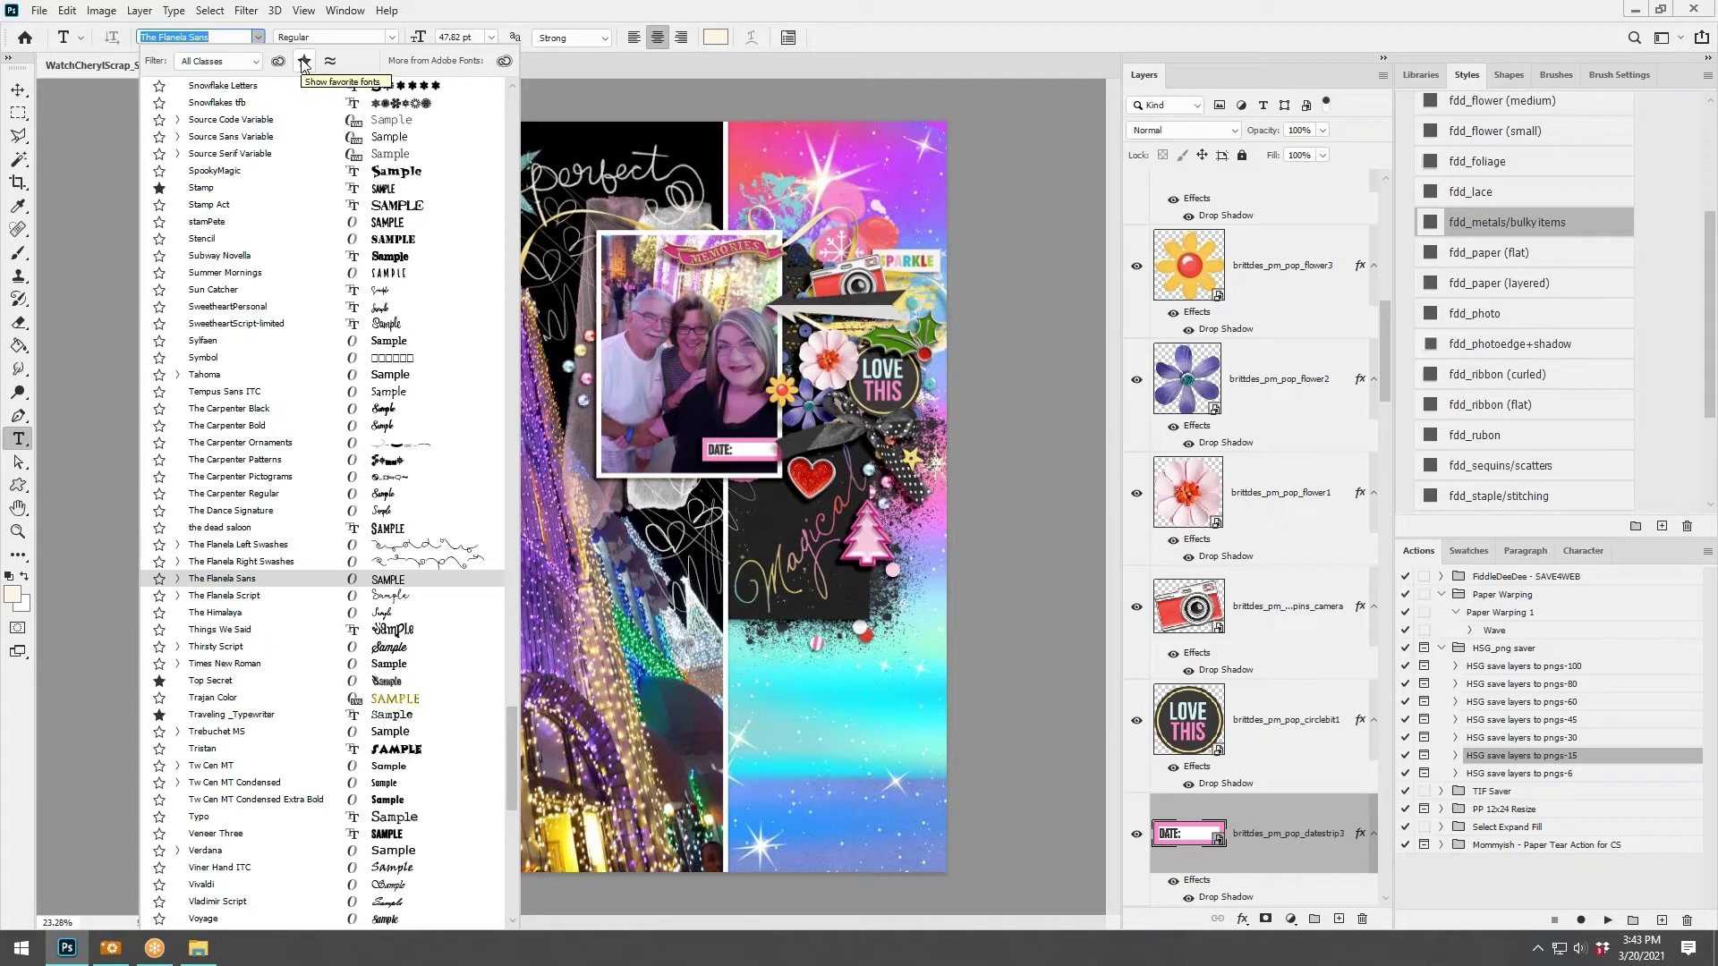
click(305, 62)
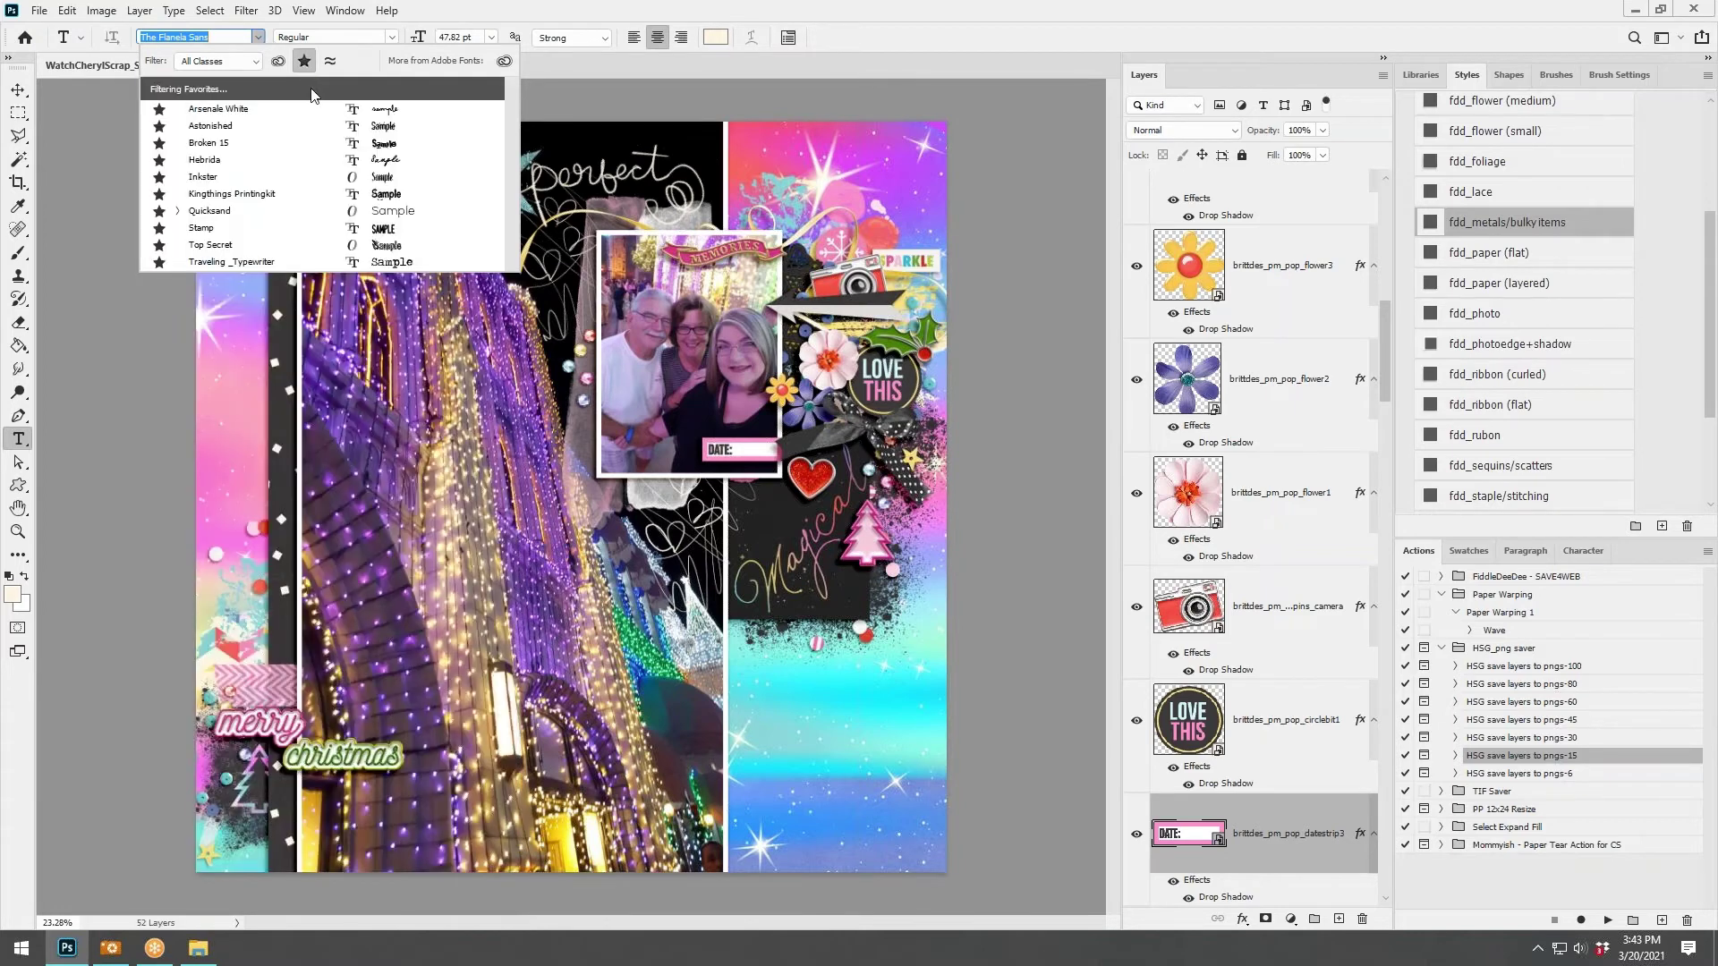
click(215, 231)
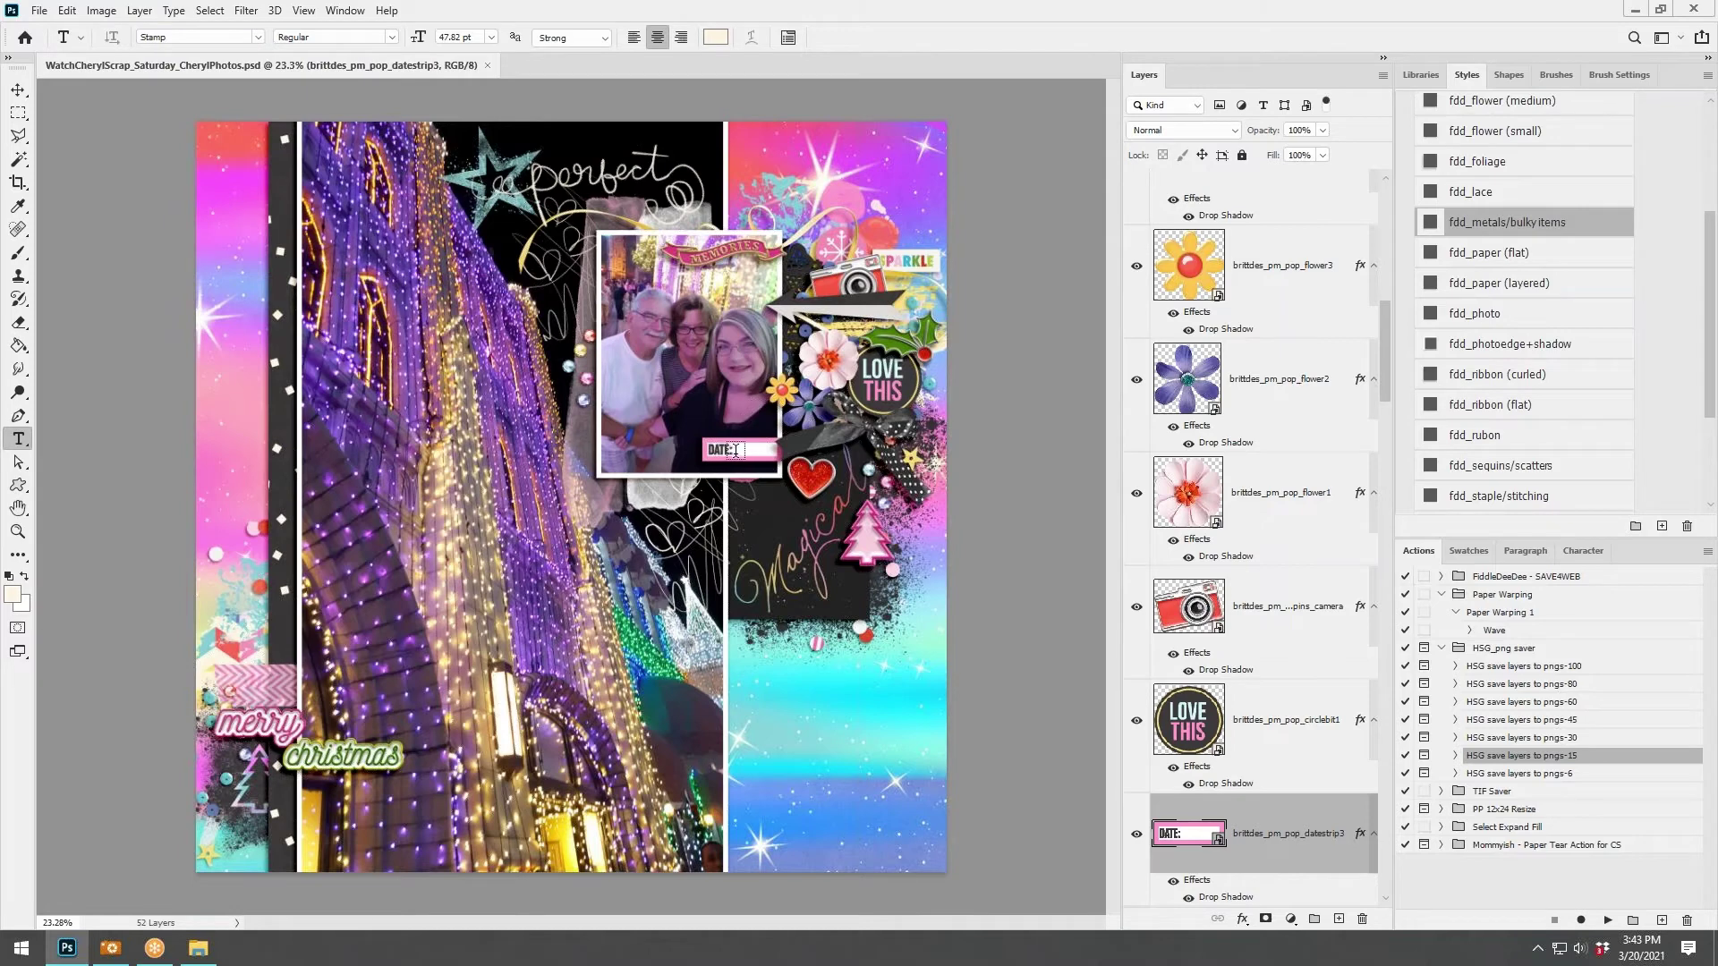
click(258, 38)
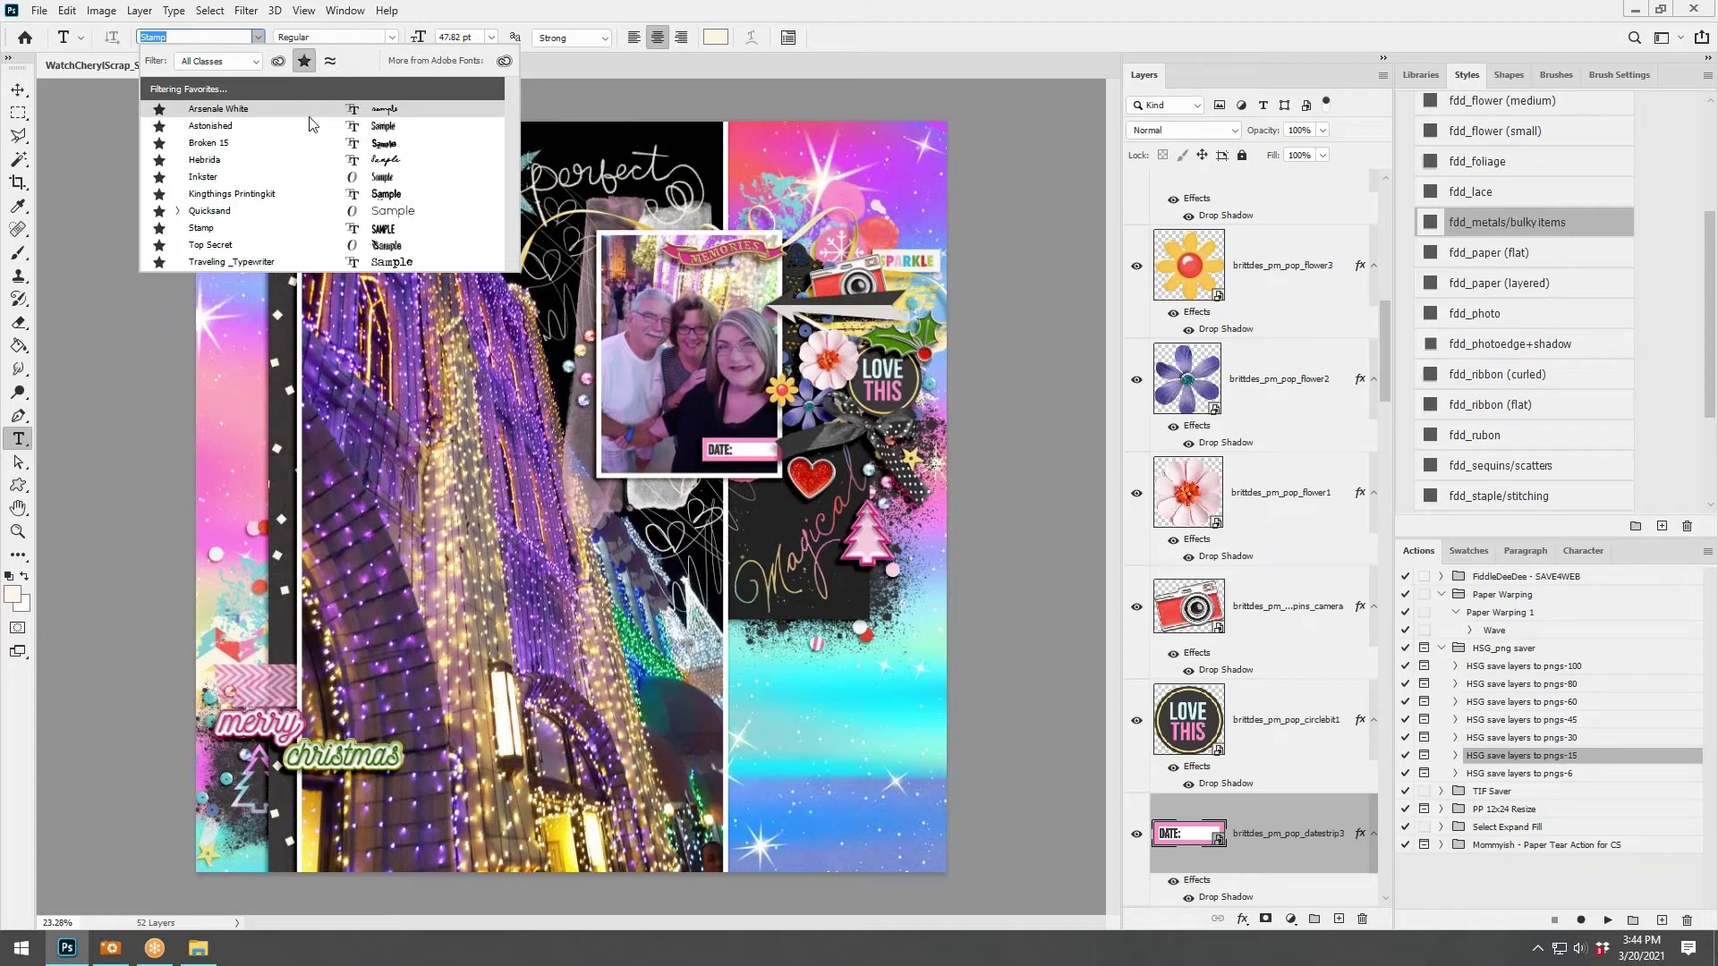
click(330, 64)
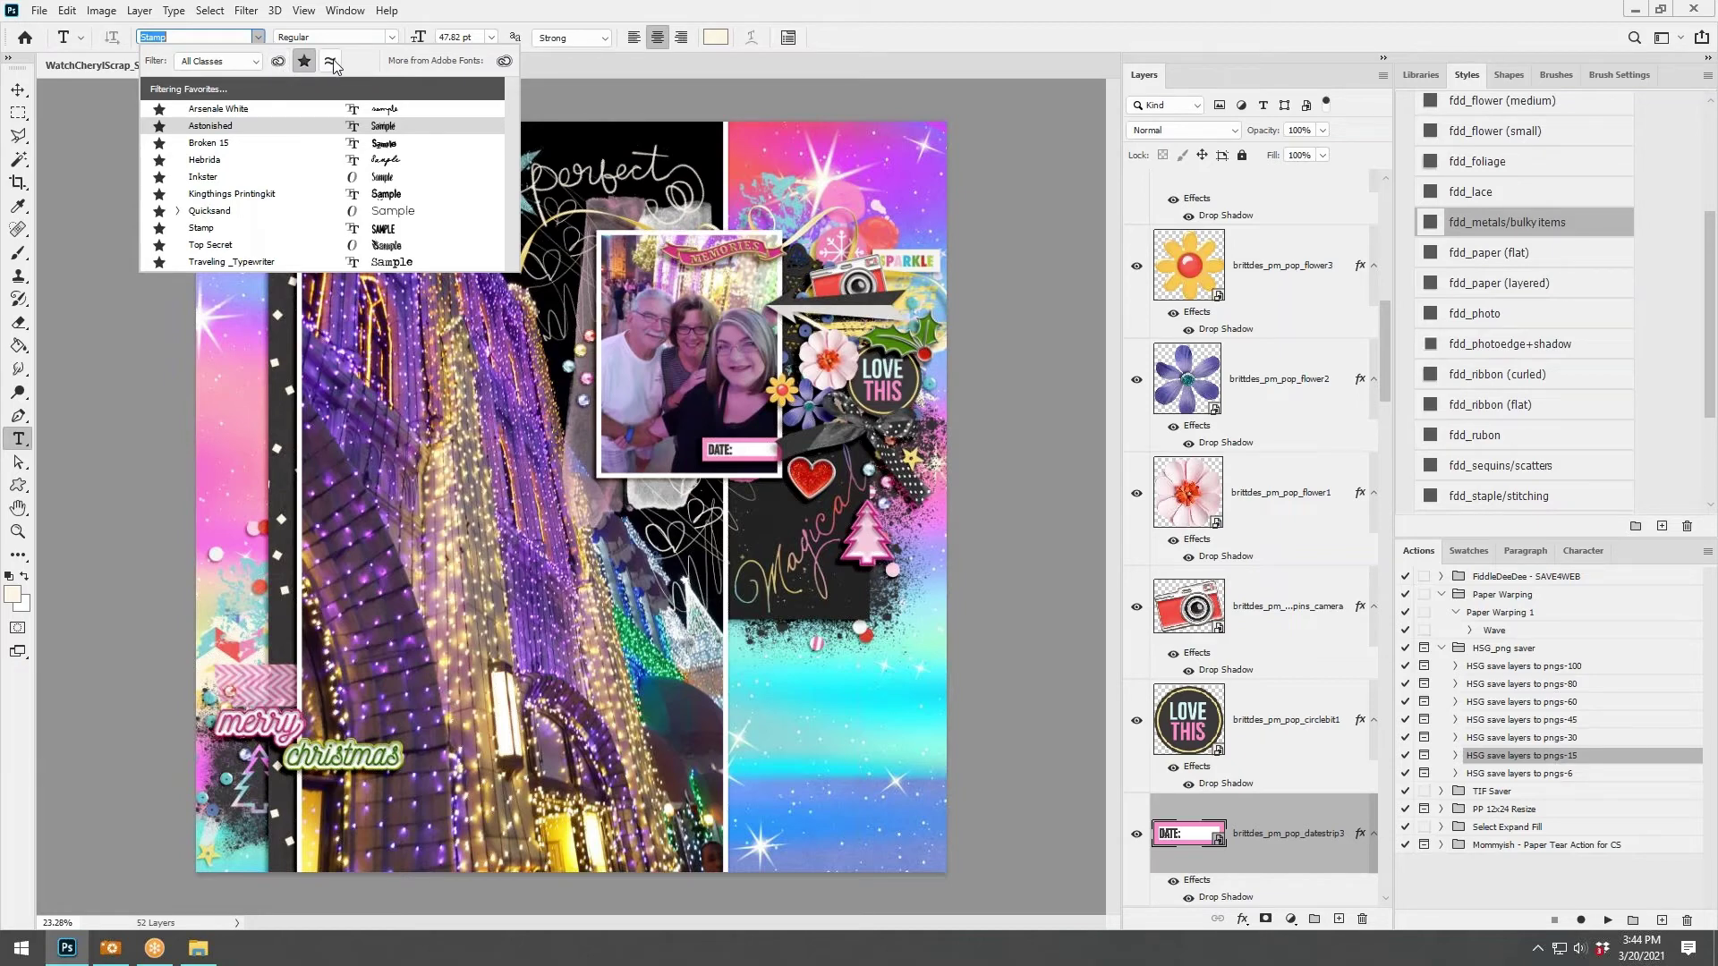
click(345, 234)
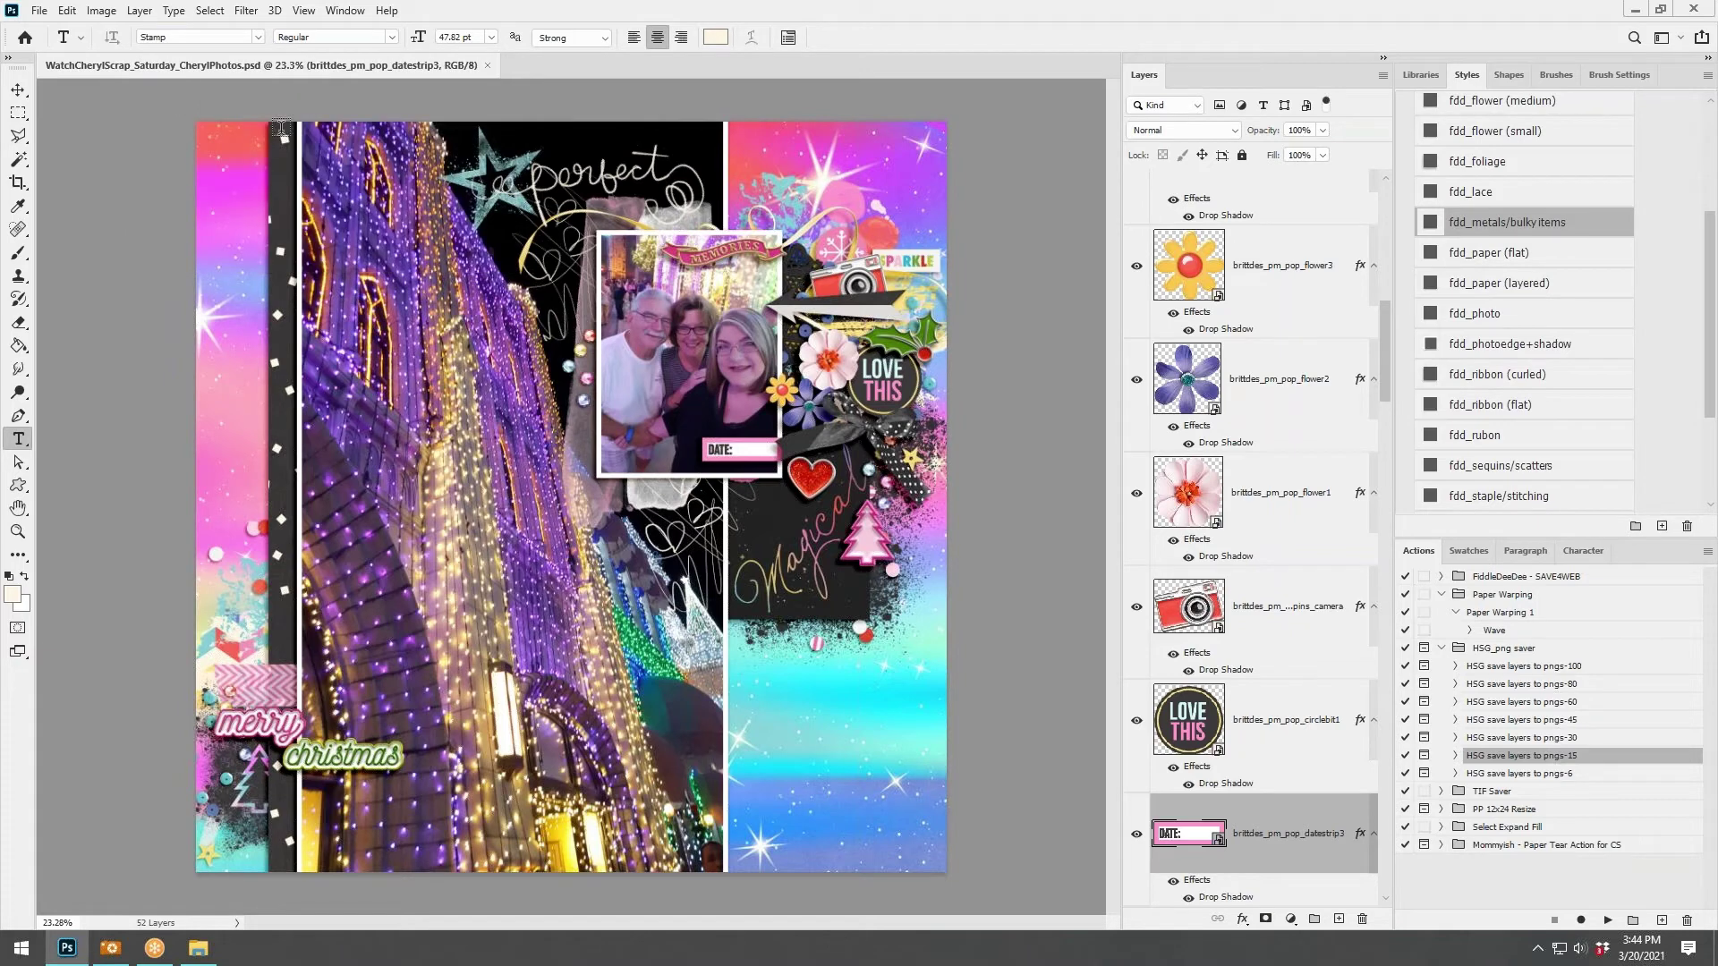
Start a point text line on the DATE strip and set its font size to 18 pt.
click(742, 454)
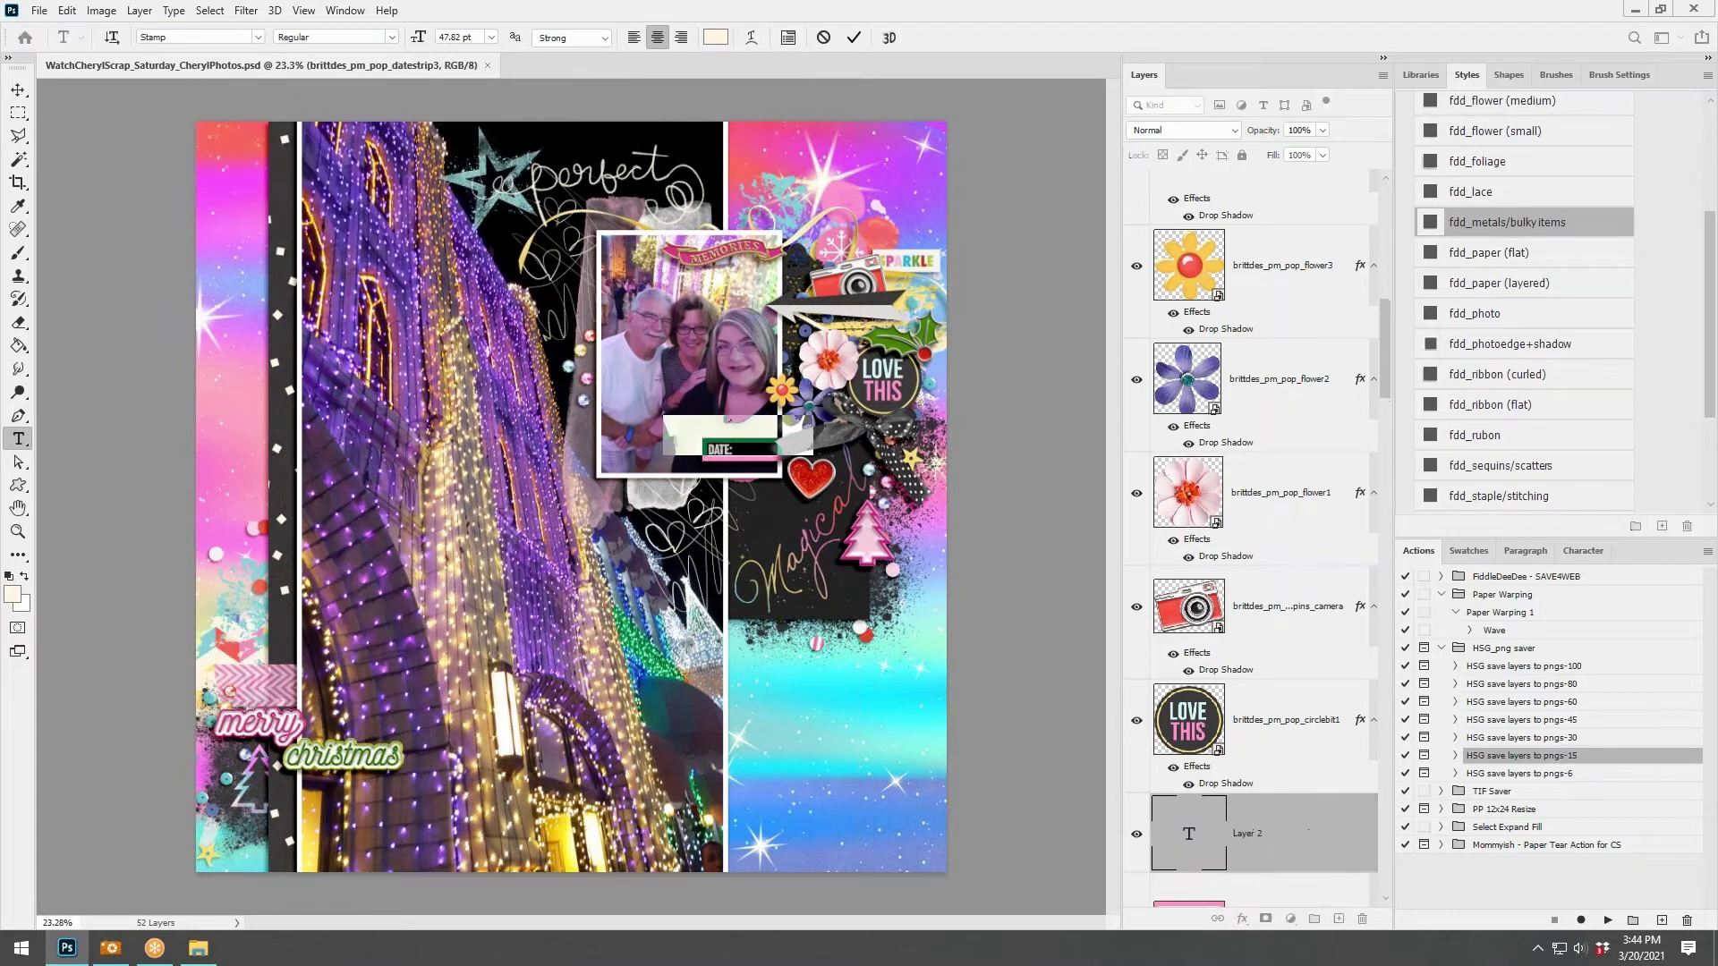
click(492, 37)
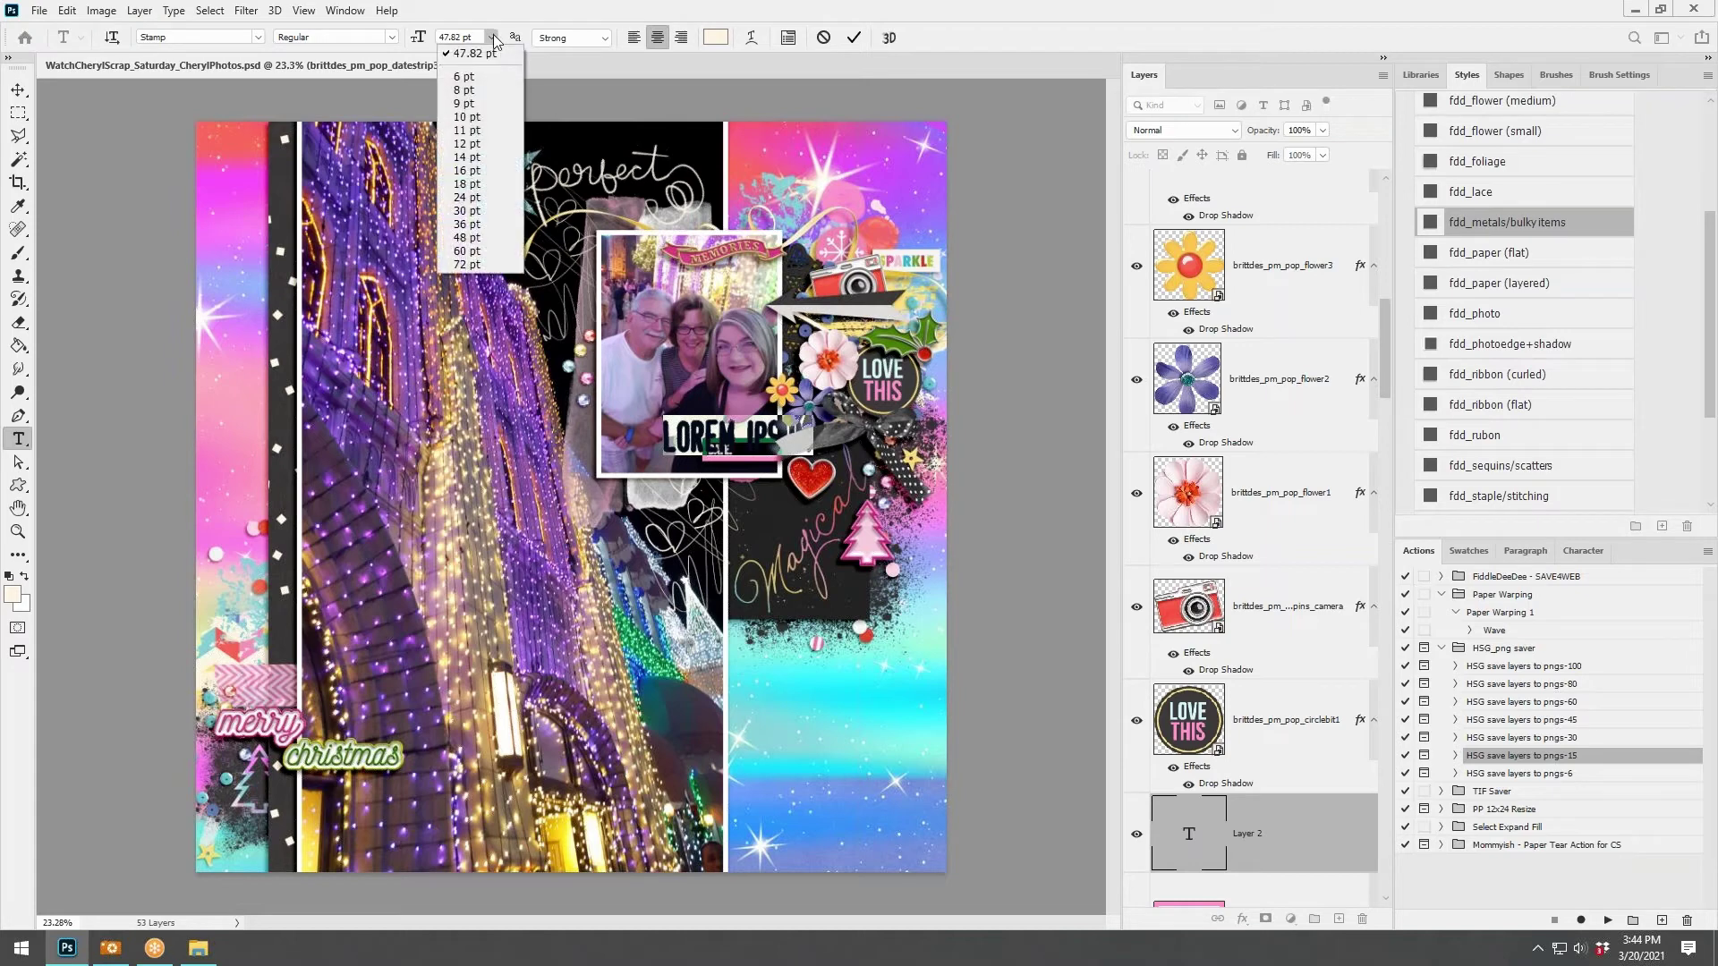
click(458, 144)
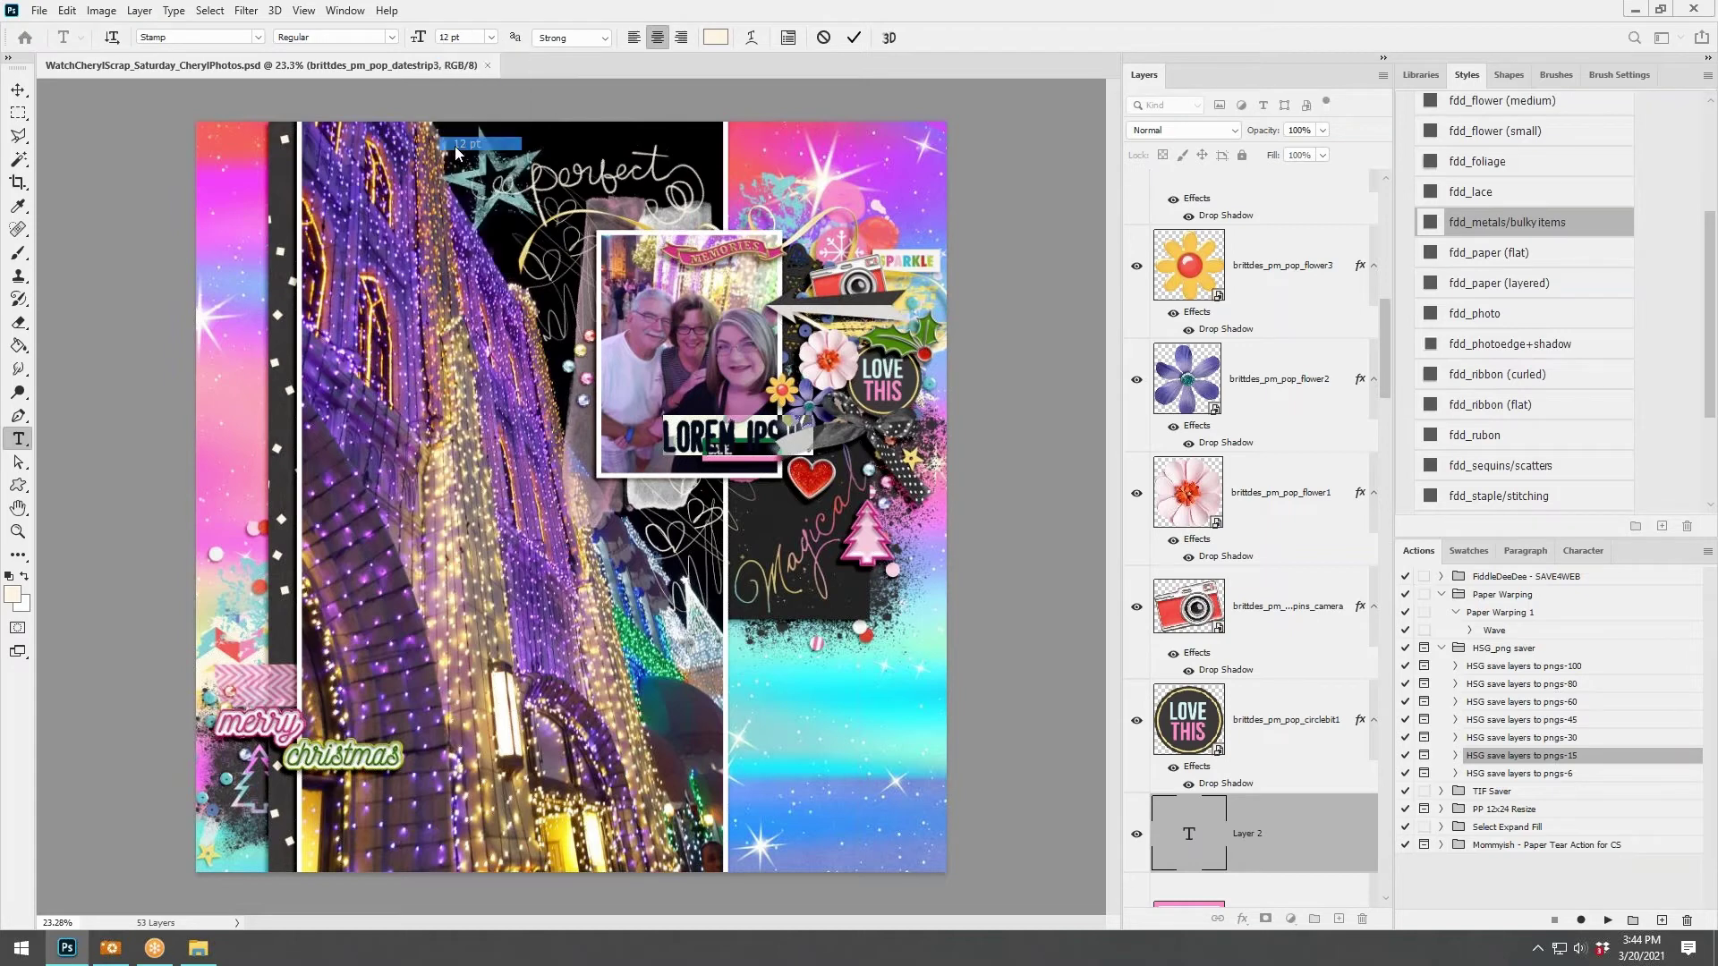
click(492, 37)
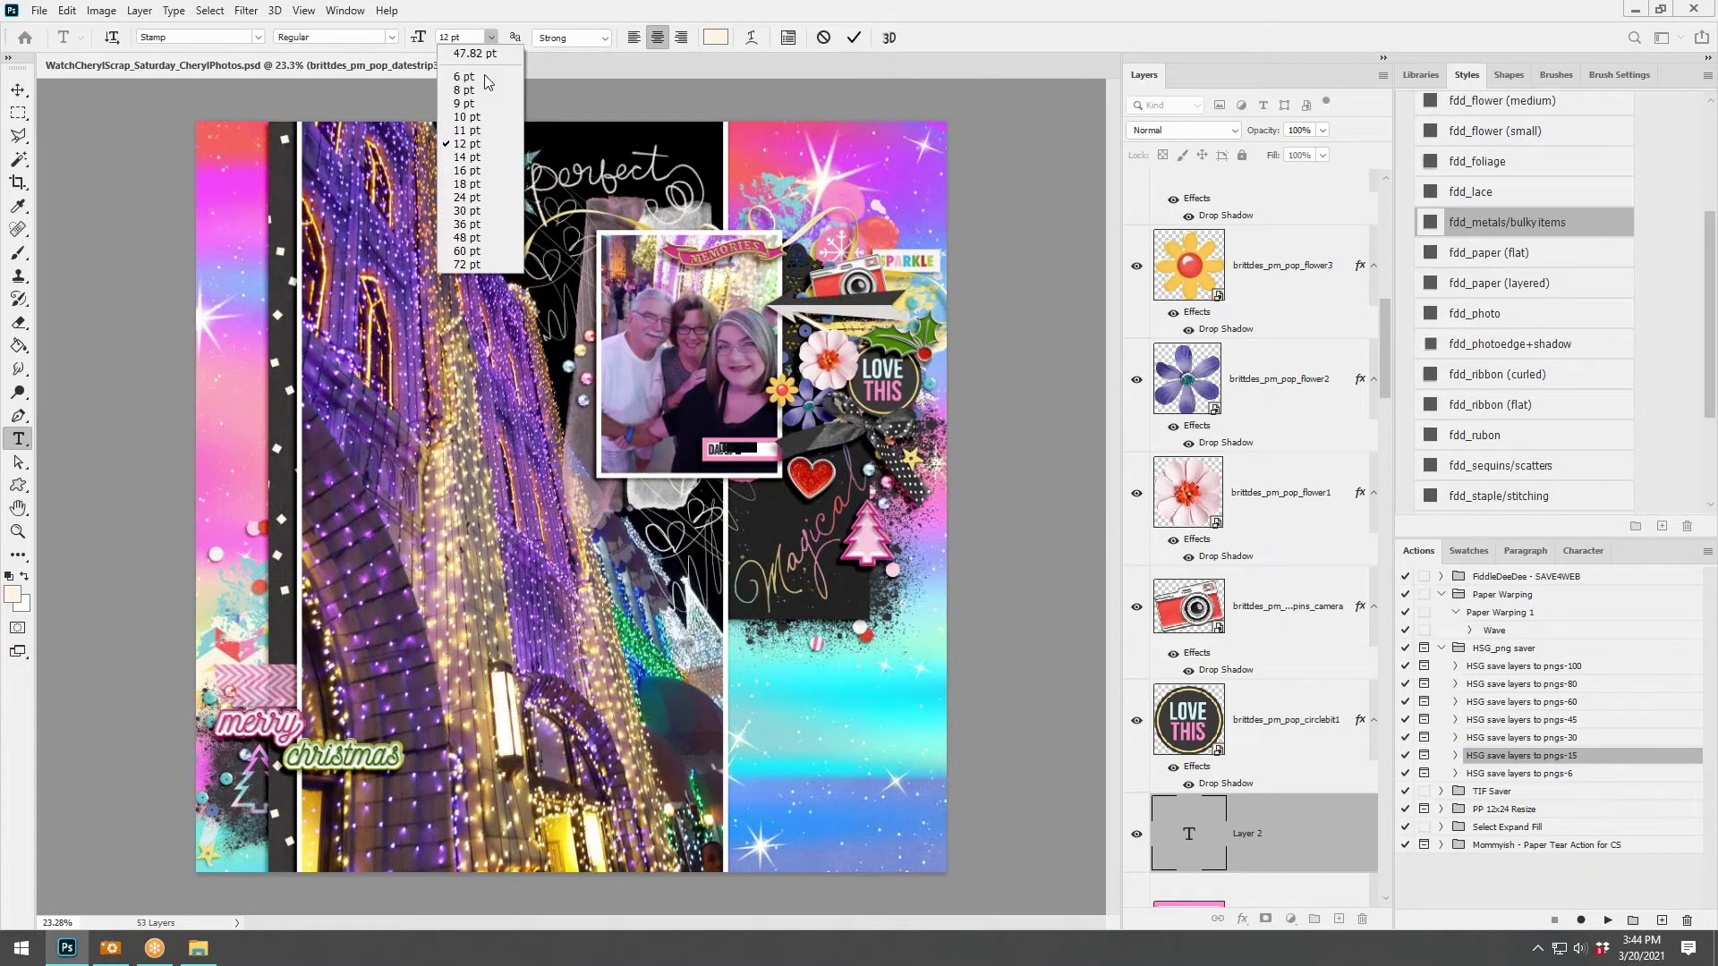
click(489, 190)
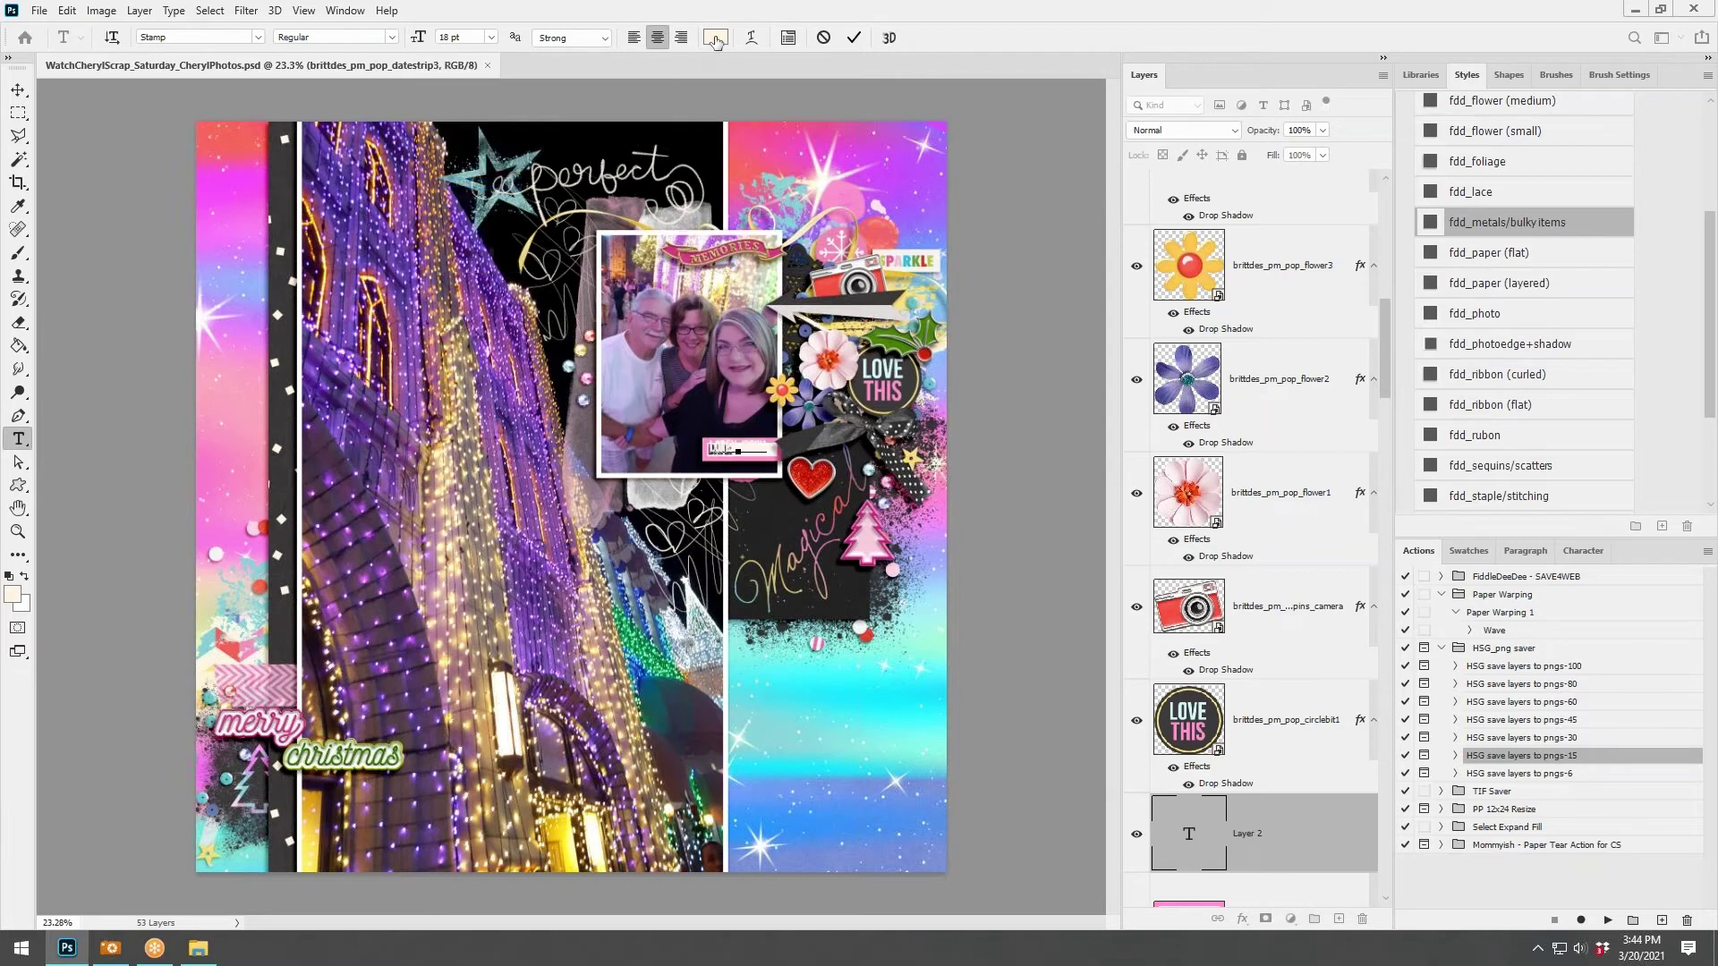
Set the placeholder text's color on the DATE strip to black and commit the text.
click(714, 37)
click(925, 330)
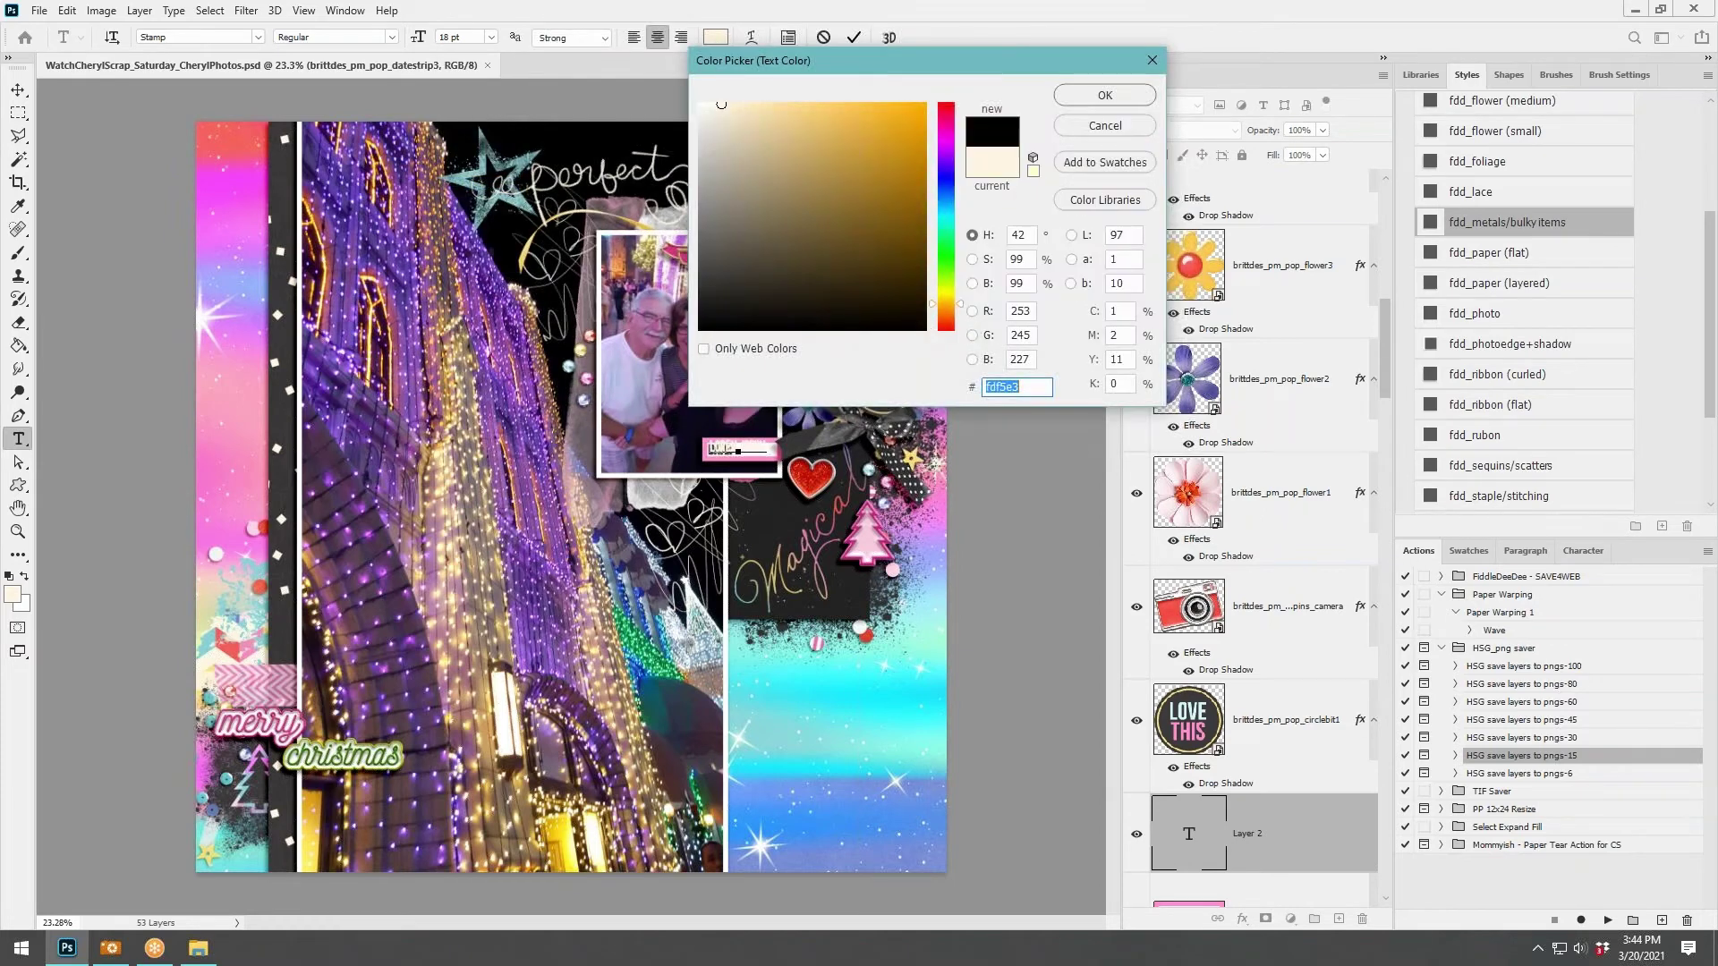
click(1096, 95)
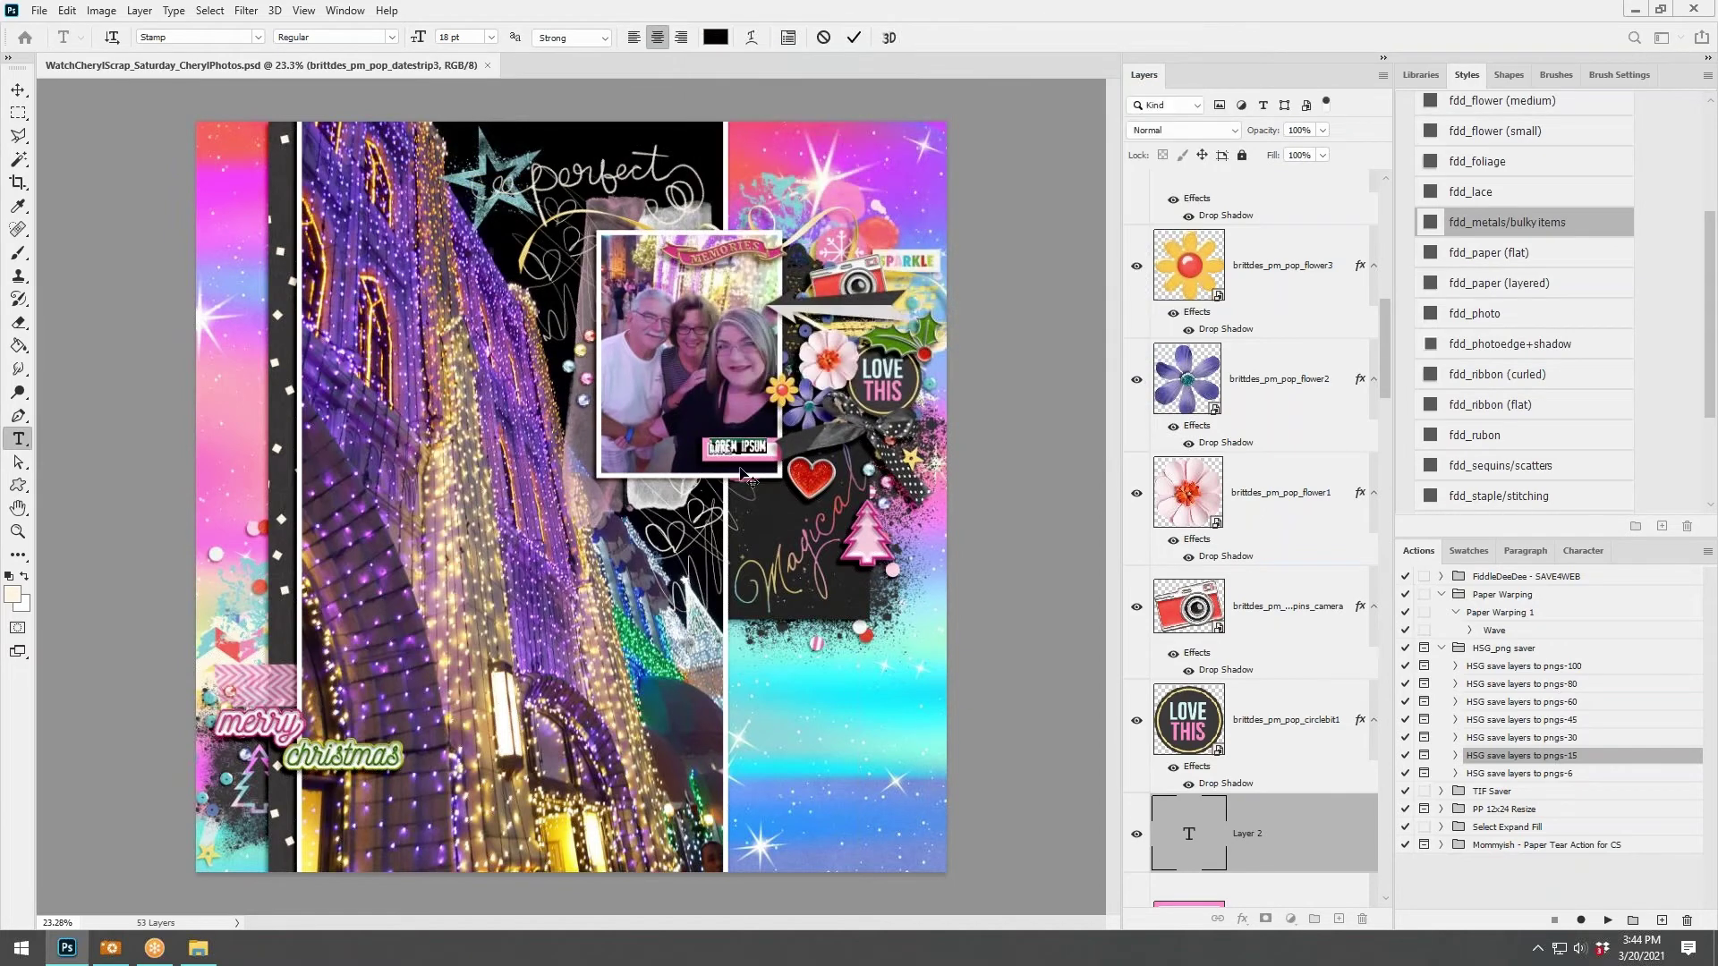
scroll(703, 470, up, 3)
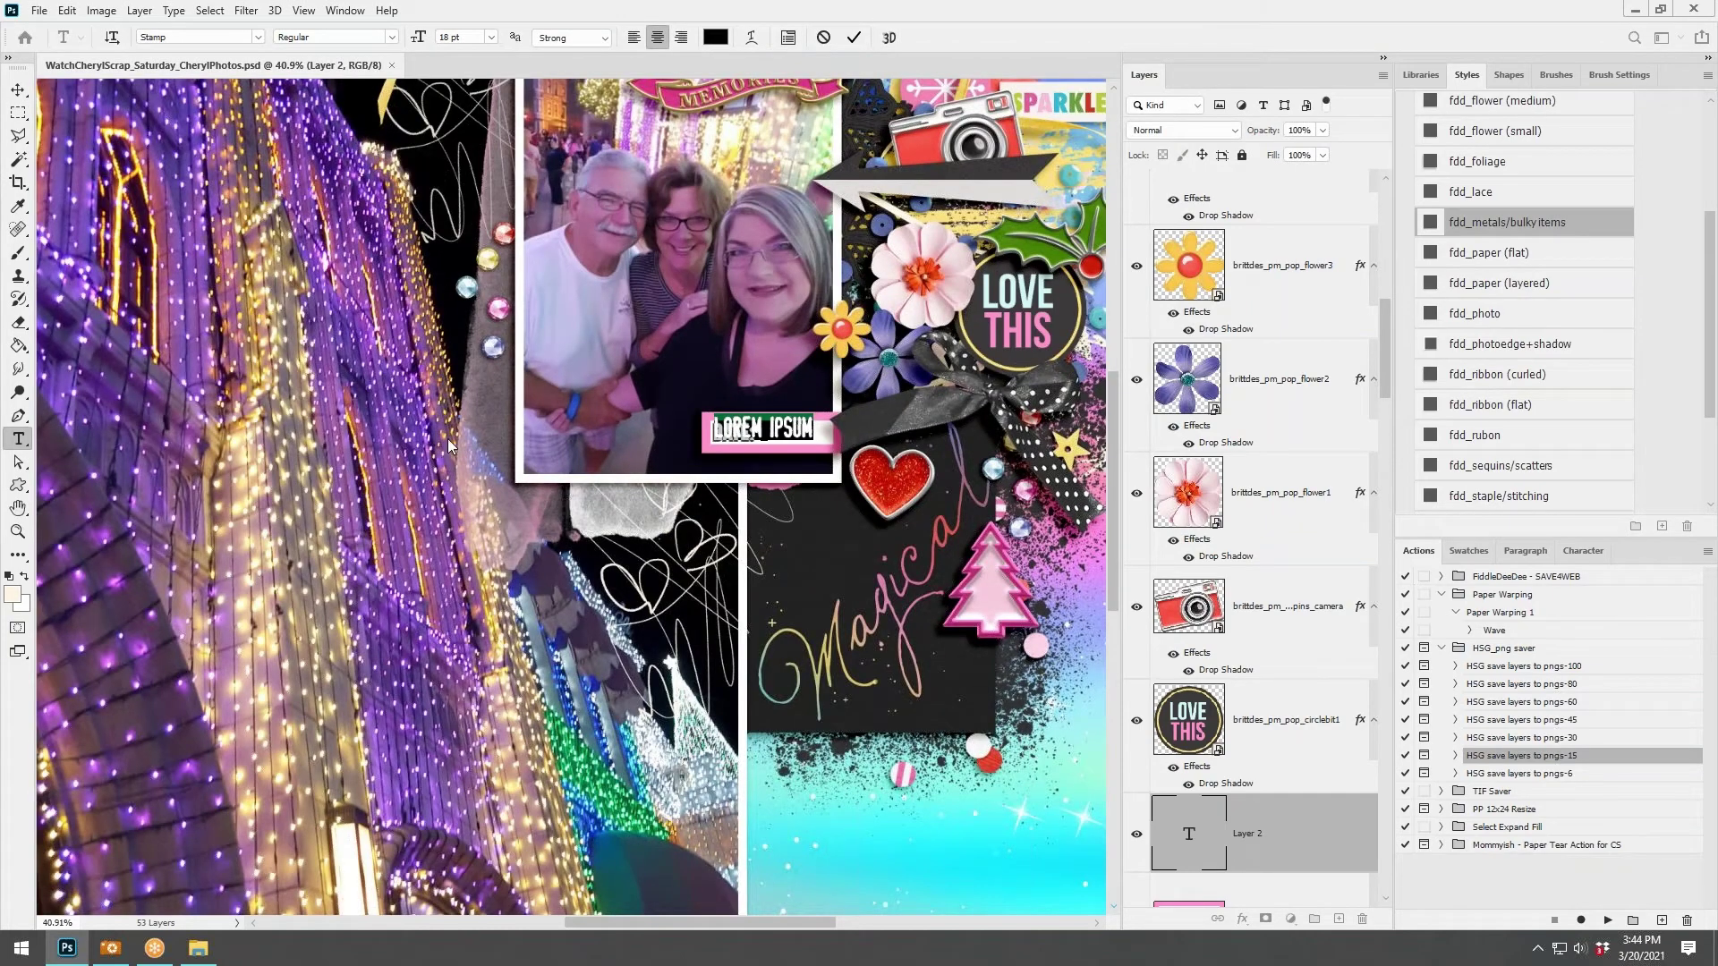
click(18, 90)
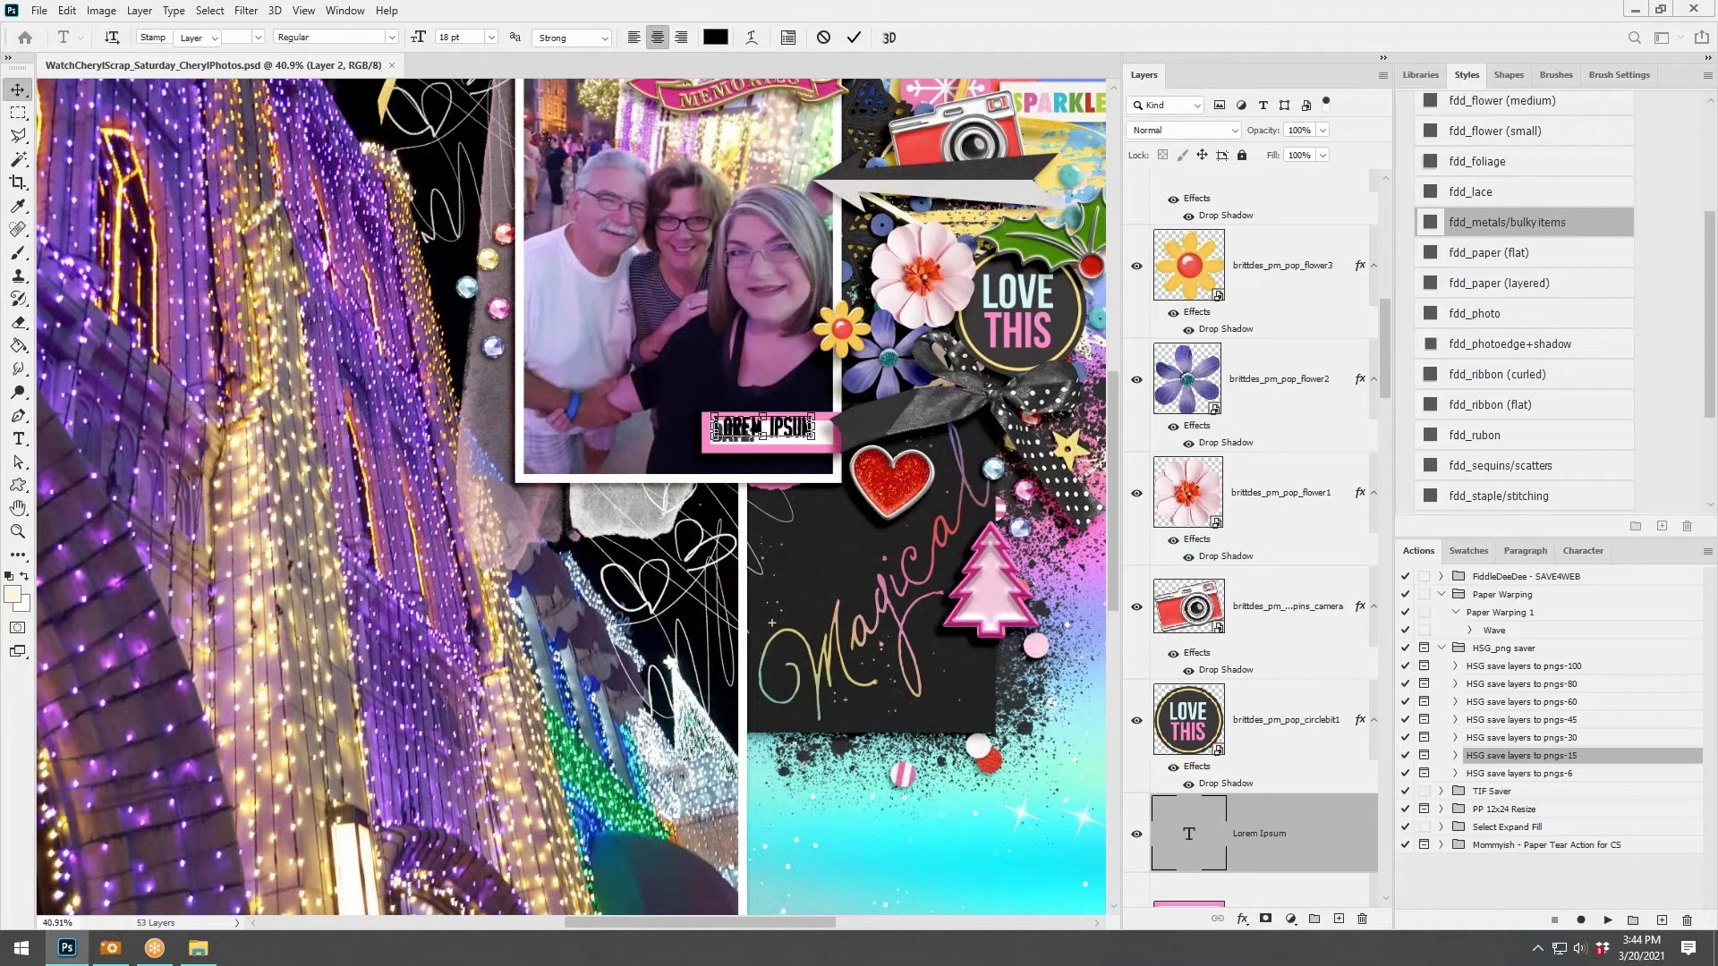
Check the framed photo's layer name for its date and replace the placeholder text with 2015 NOV 27.
click(673, 249)
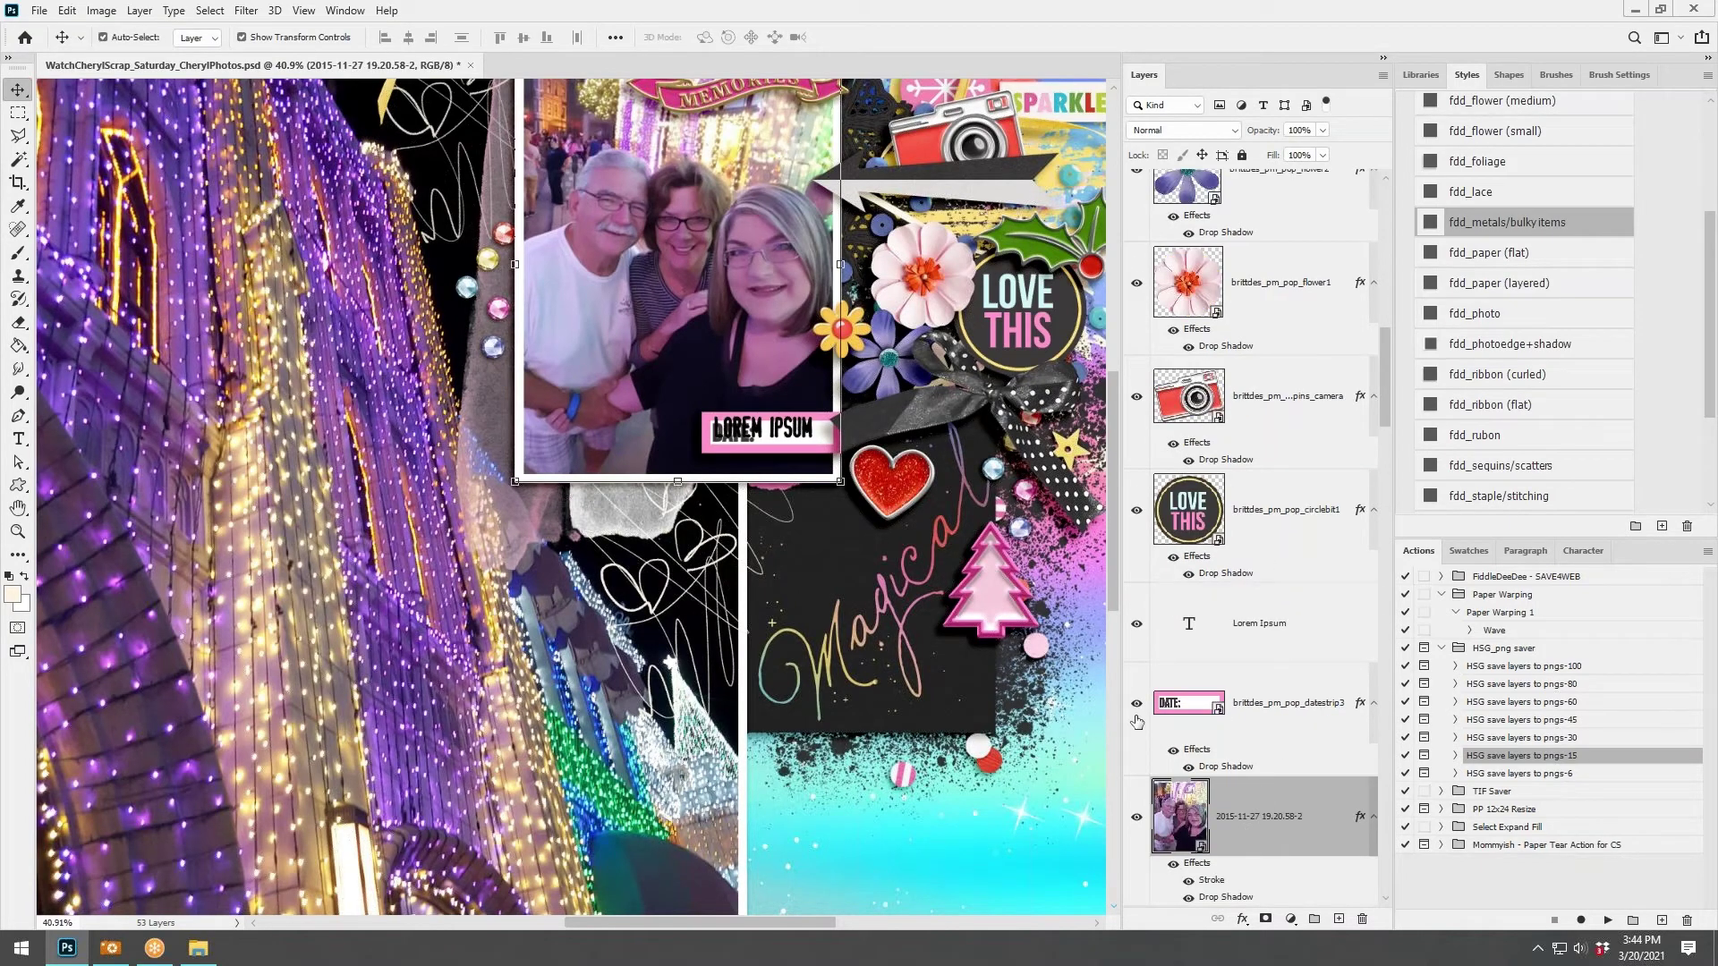
double_click(803, 437)
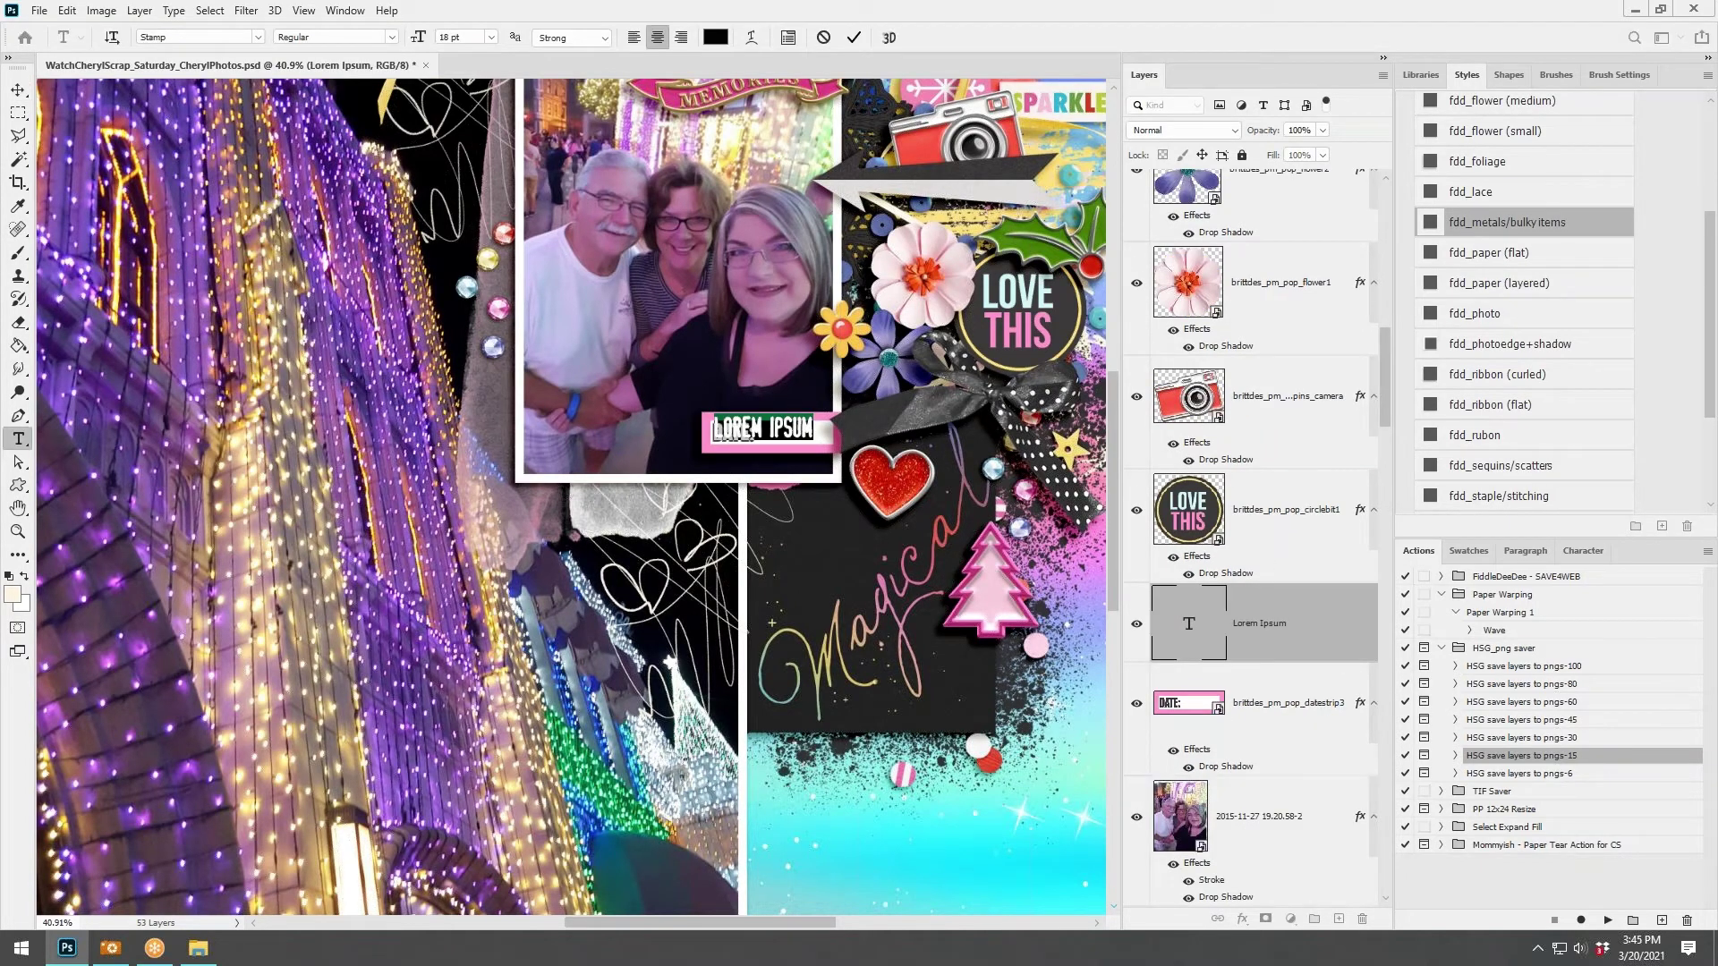
text(2015 NOV 27)
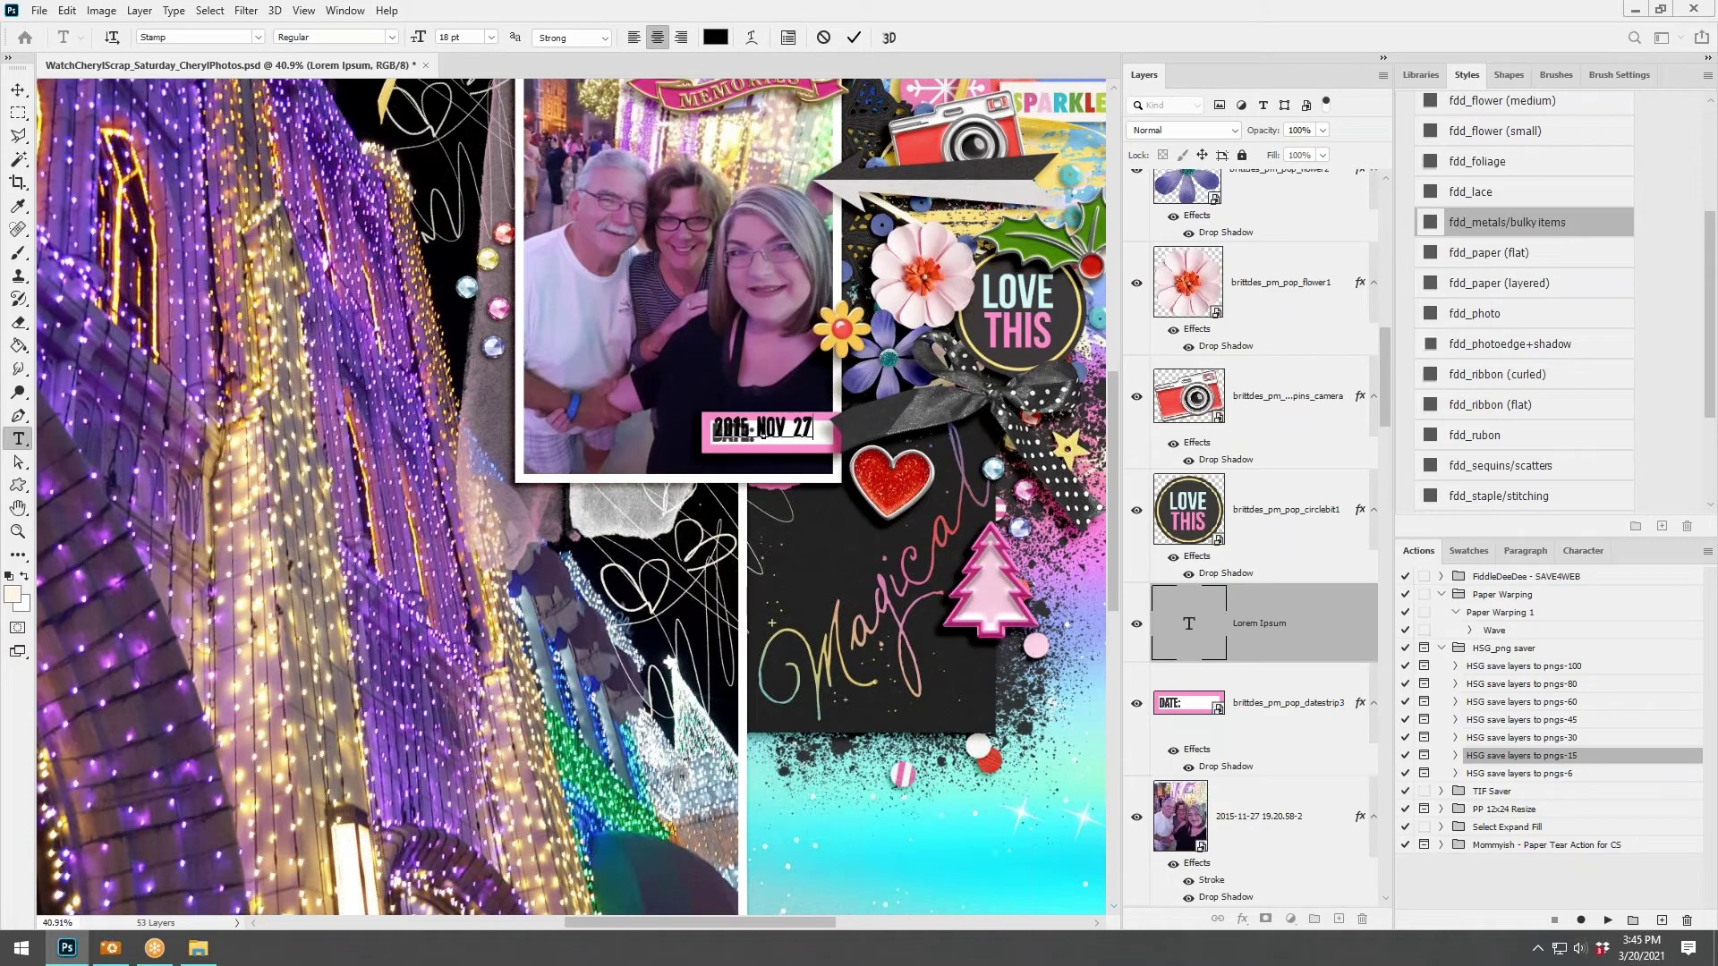
Turn off faux bold for the whole date text, set its anti-aliasing to None and commit it.
key(ctrl+a)
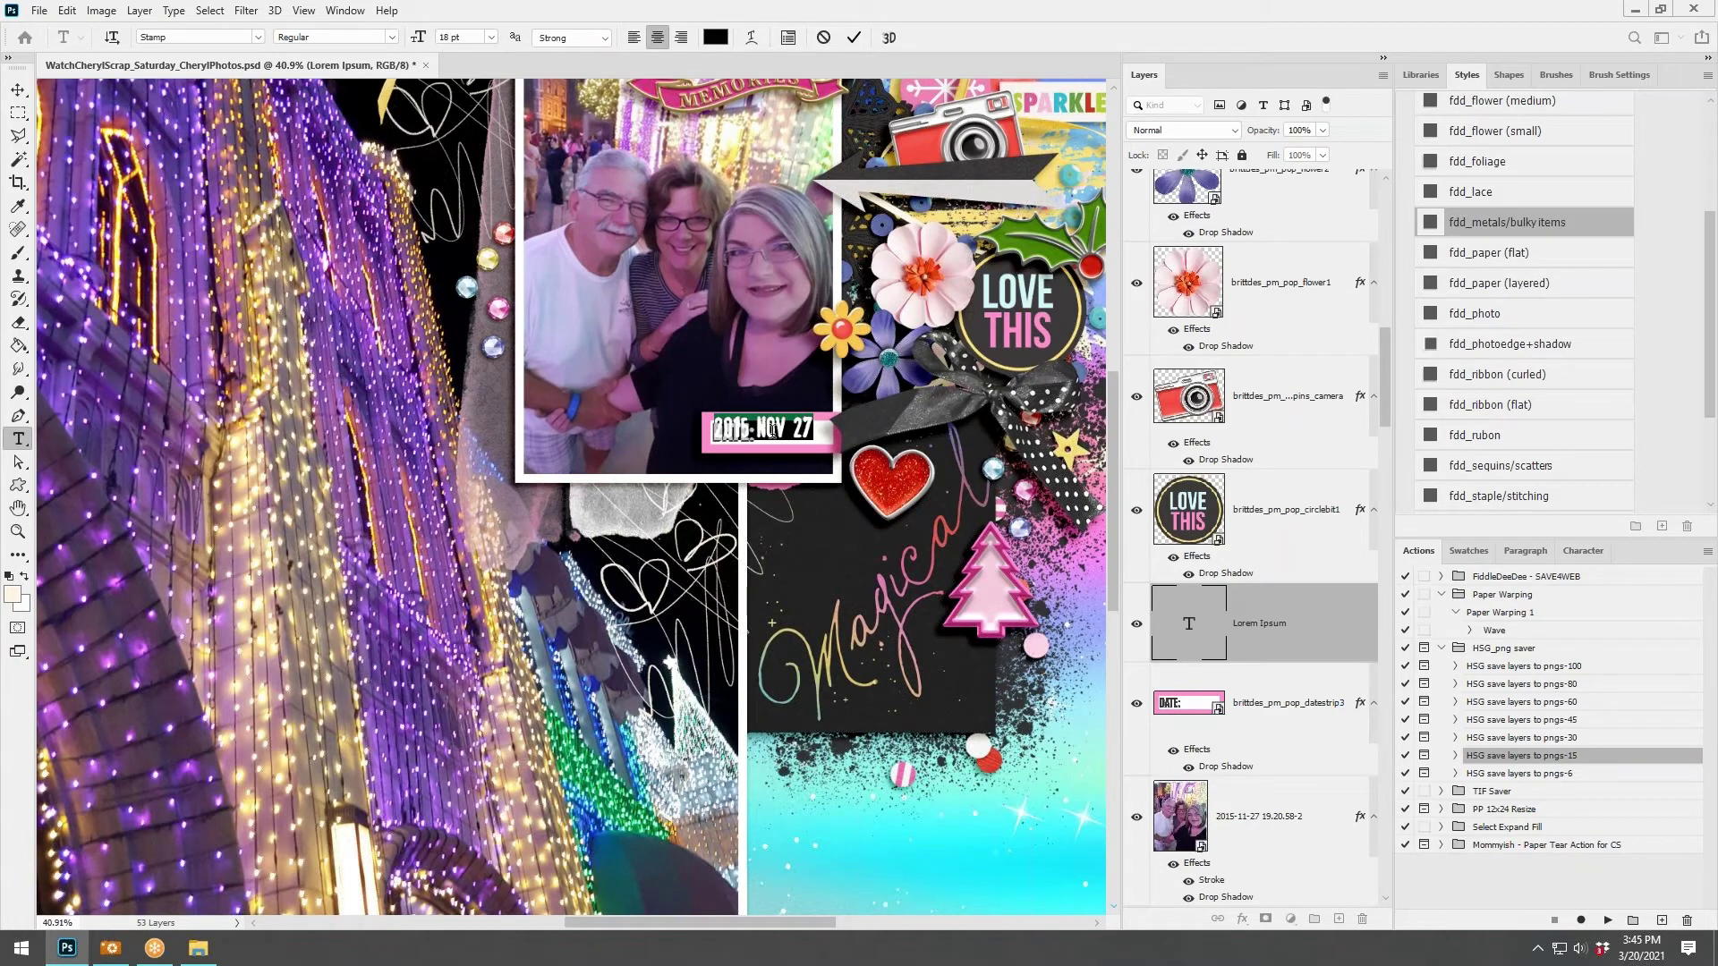
click(1583, 550)
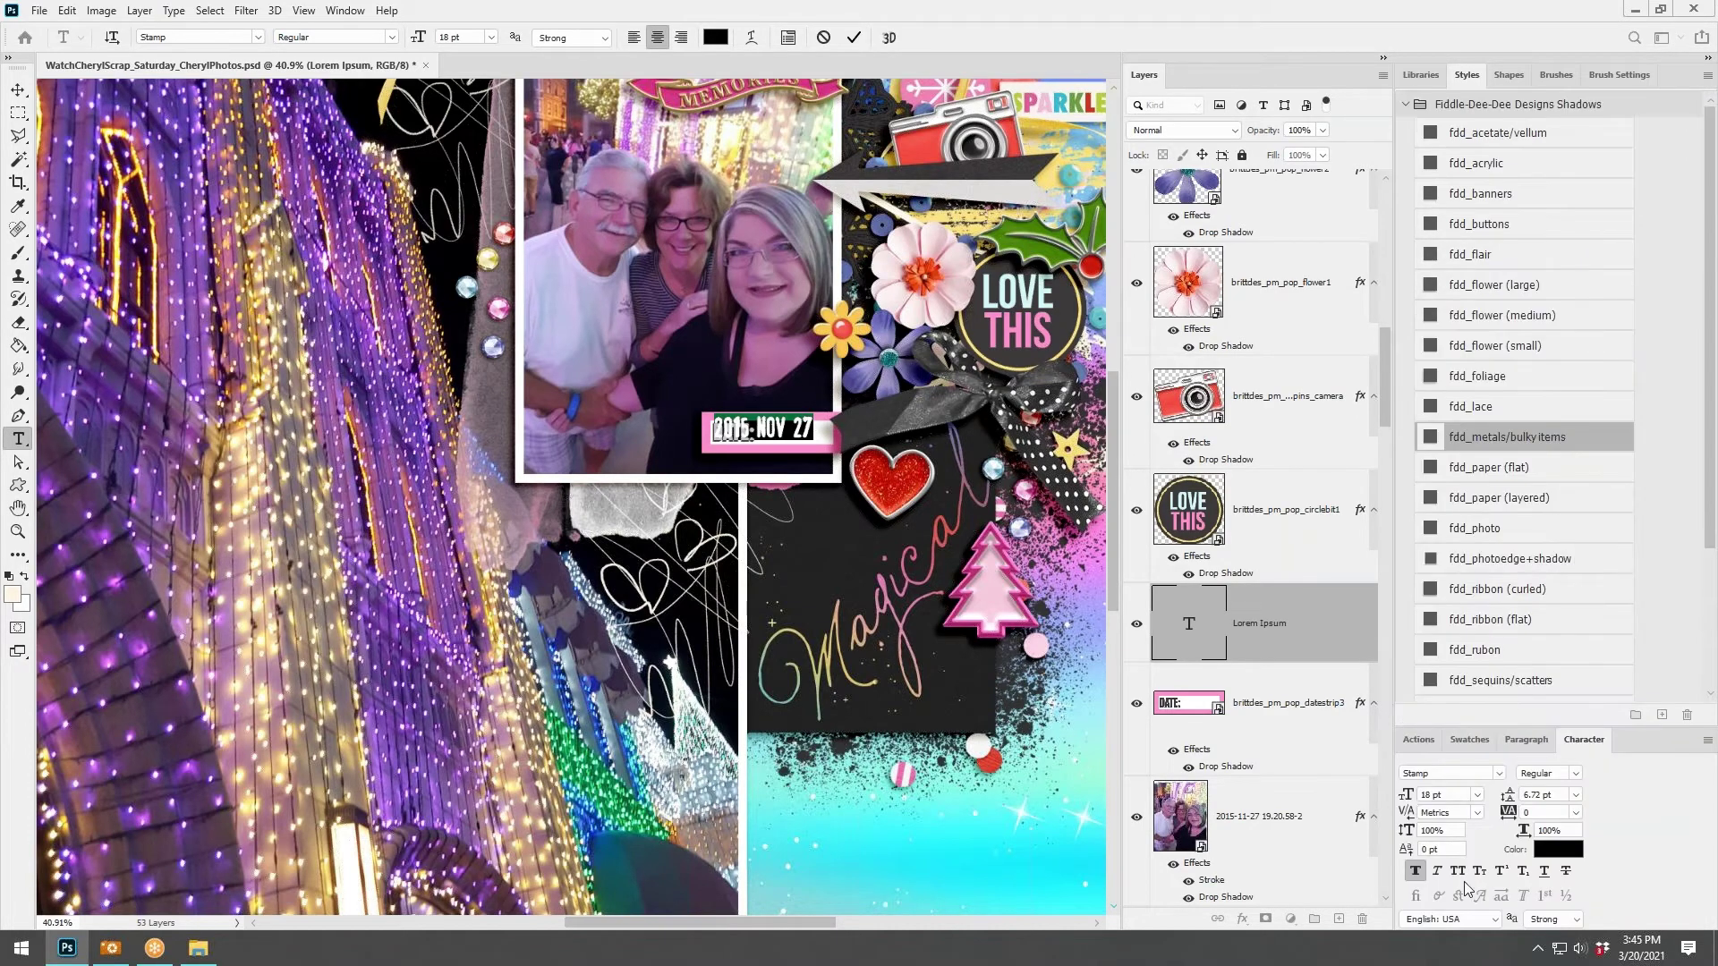
click(1415, 871)
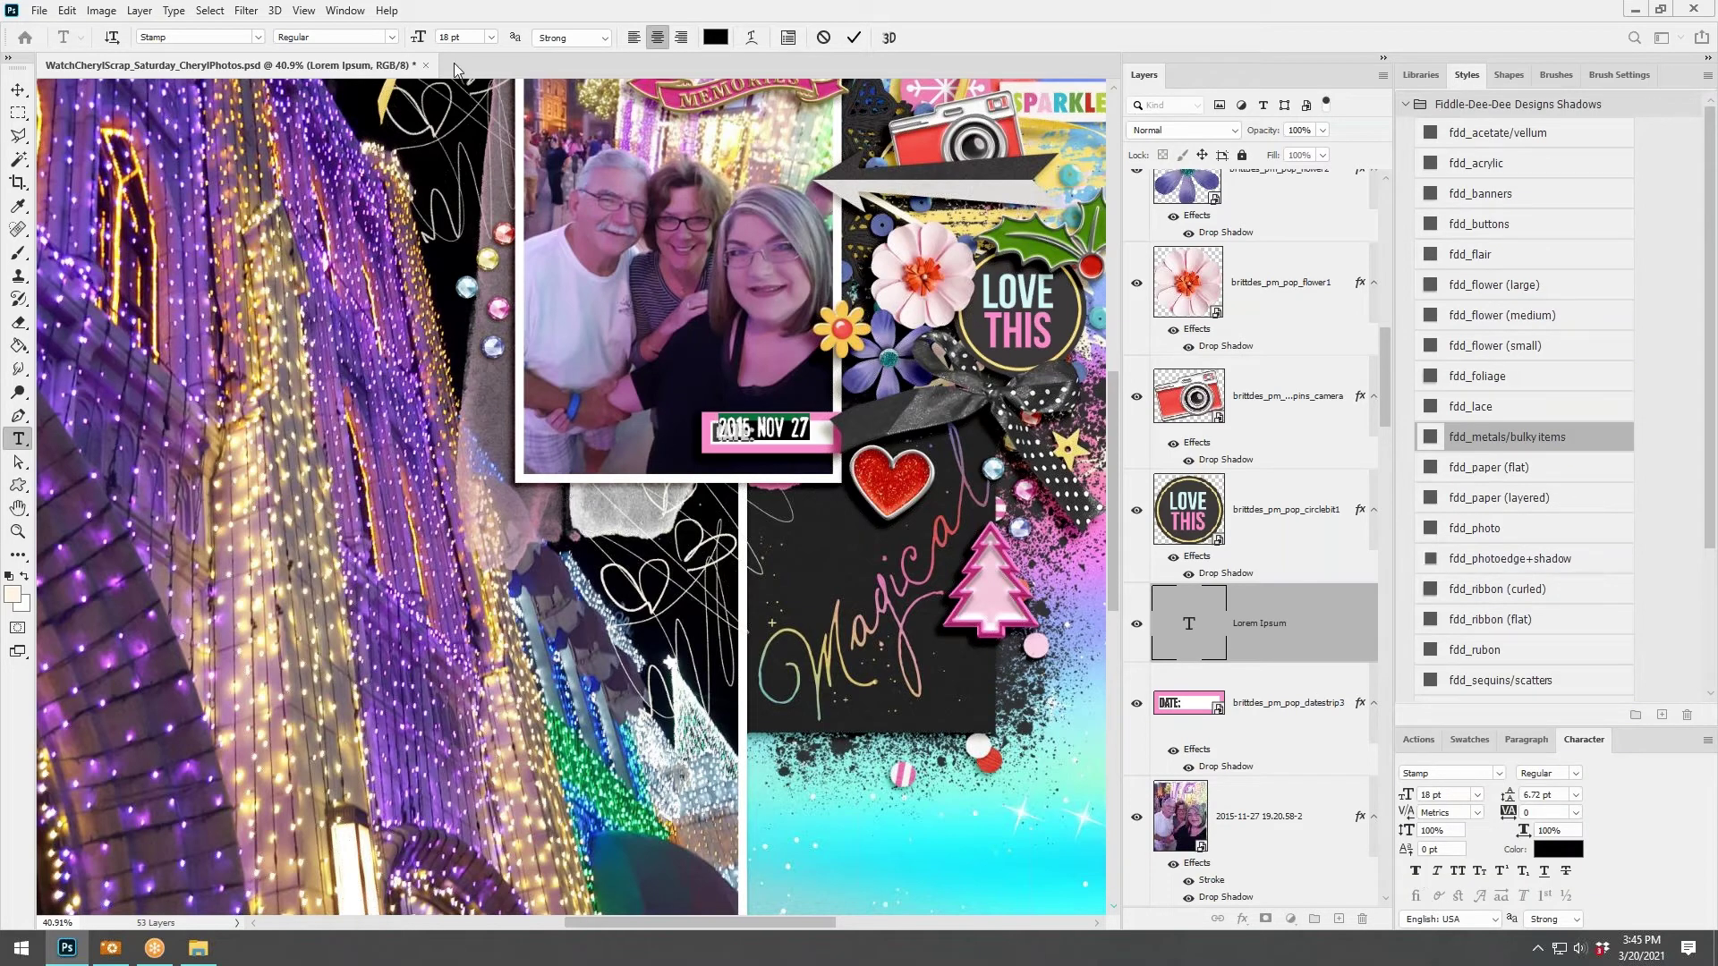
click(577, 49)
click(580, 55)
click(18, 89)
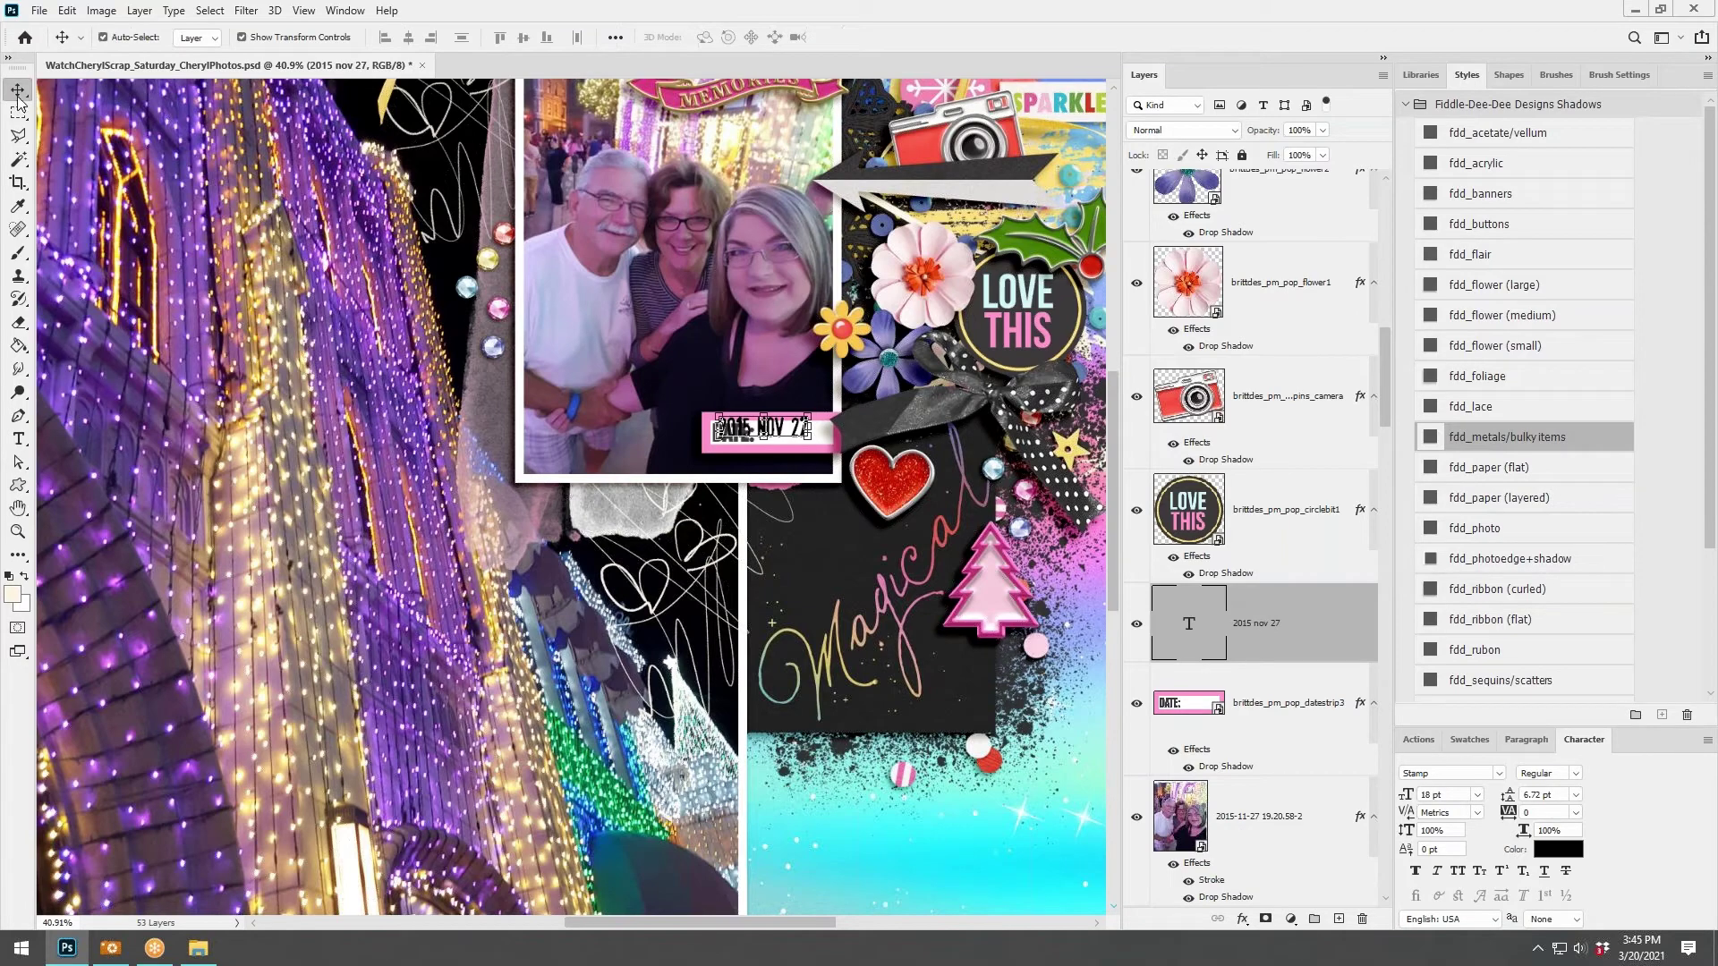
click(1418, 739)
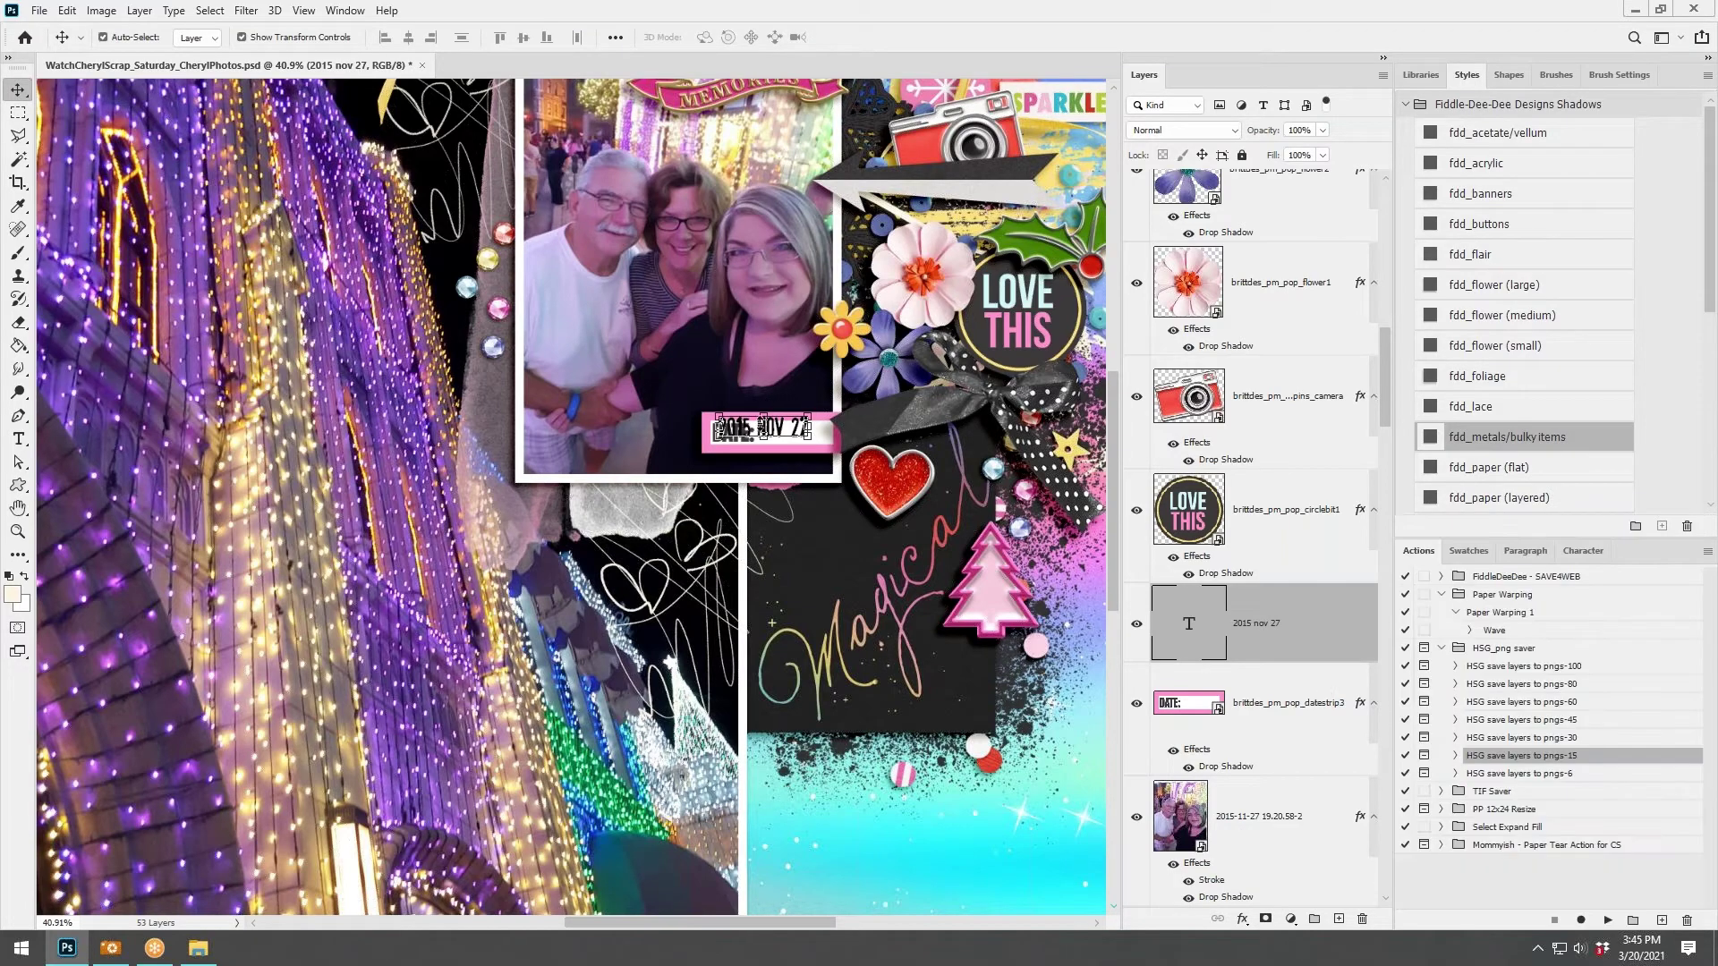
Move the date text into the blank space beside the DATE: label and reduce its size to 16 pt.
drag(763, 427, 812, 440)
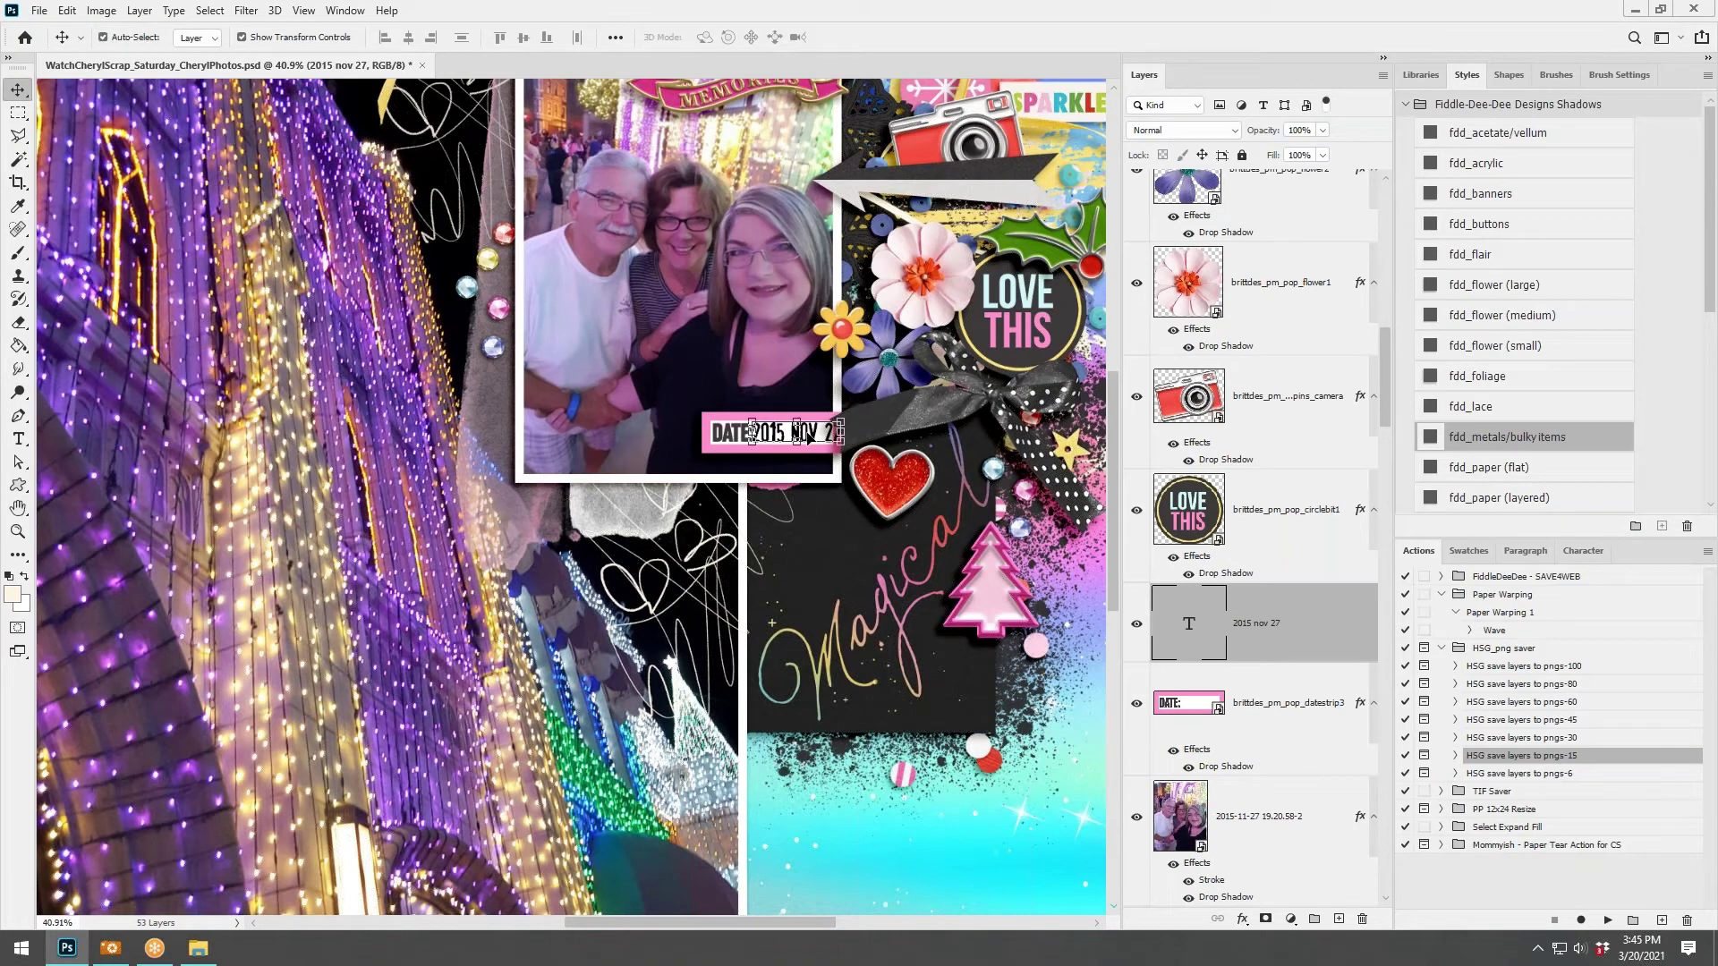
key(t)
click(488, 37)
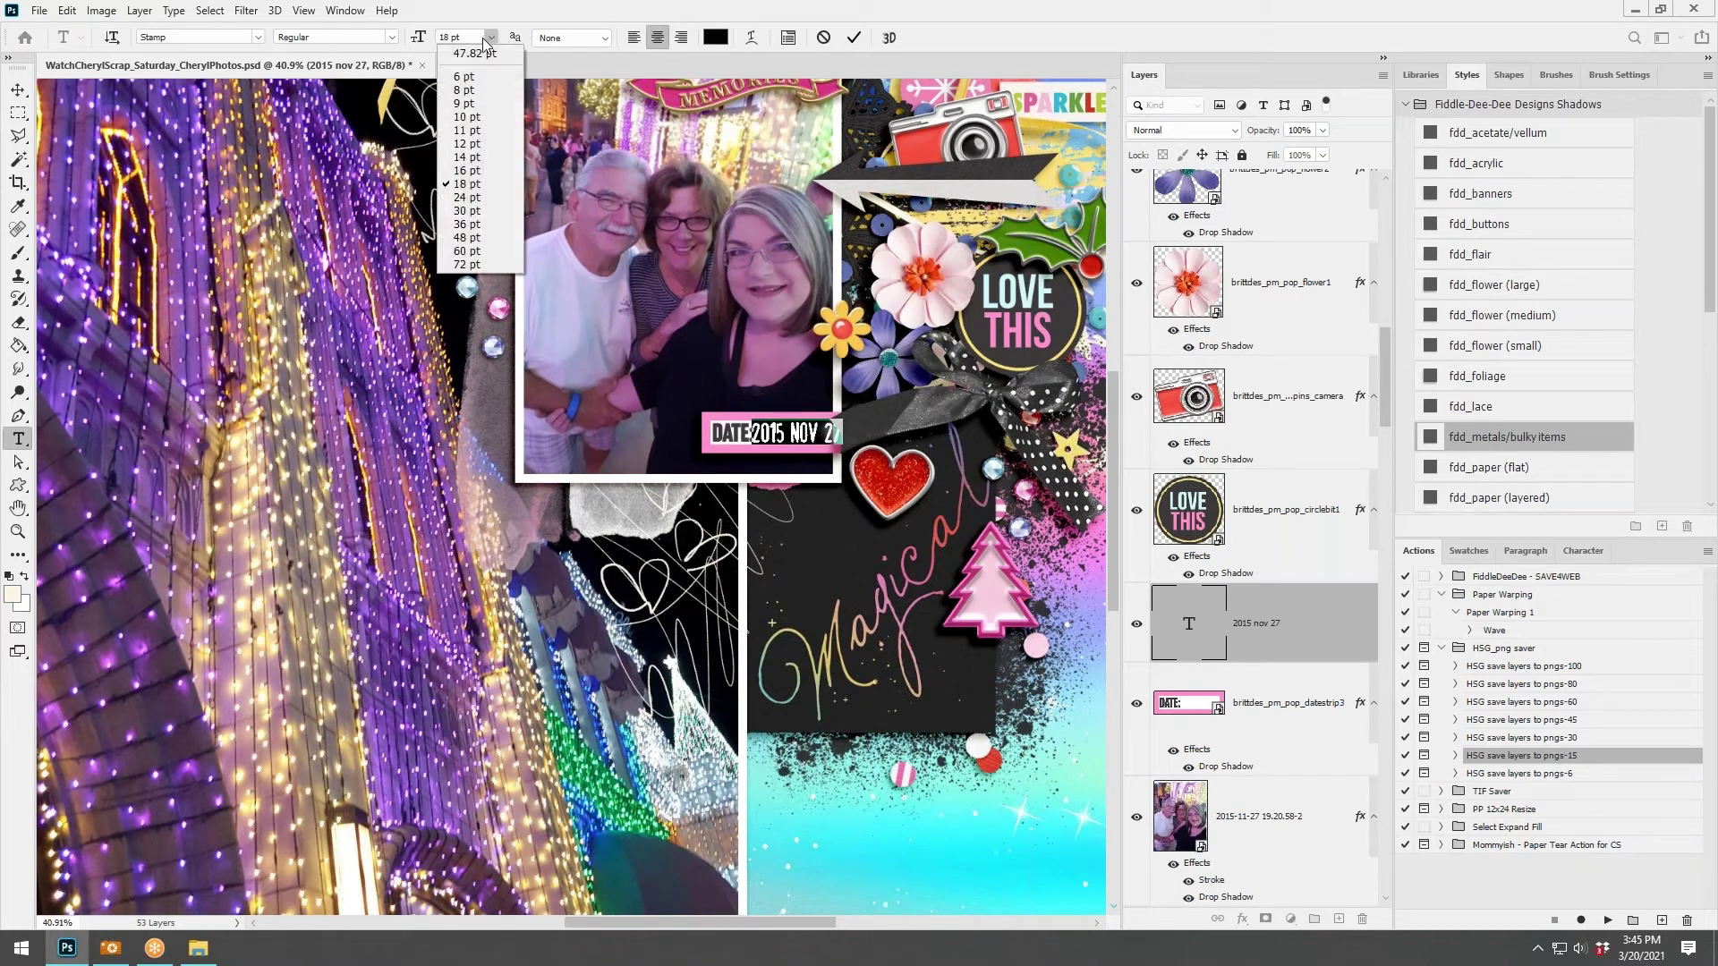
click(464, 171)
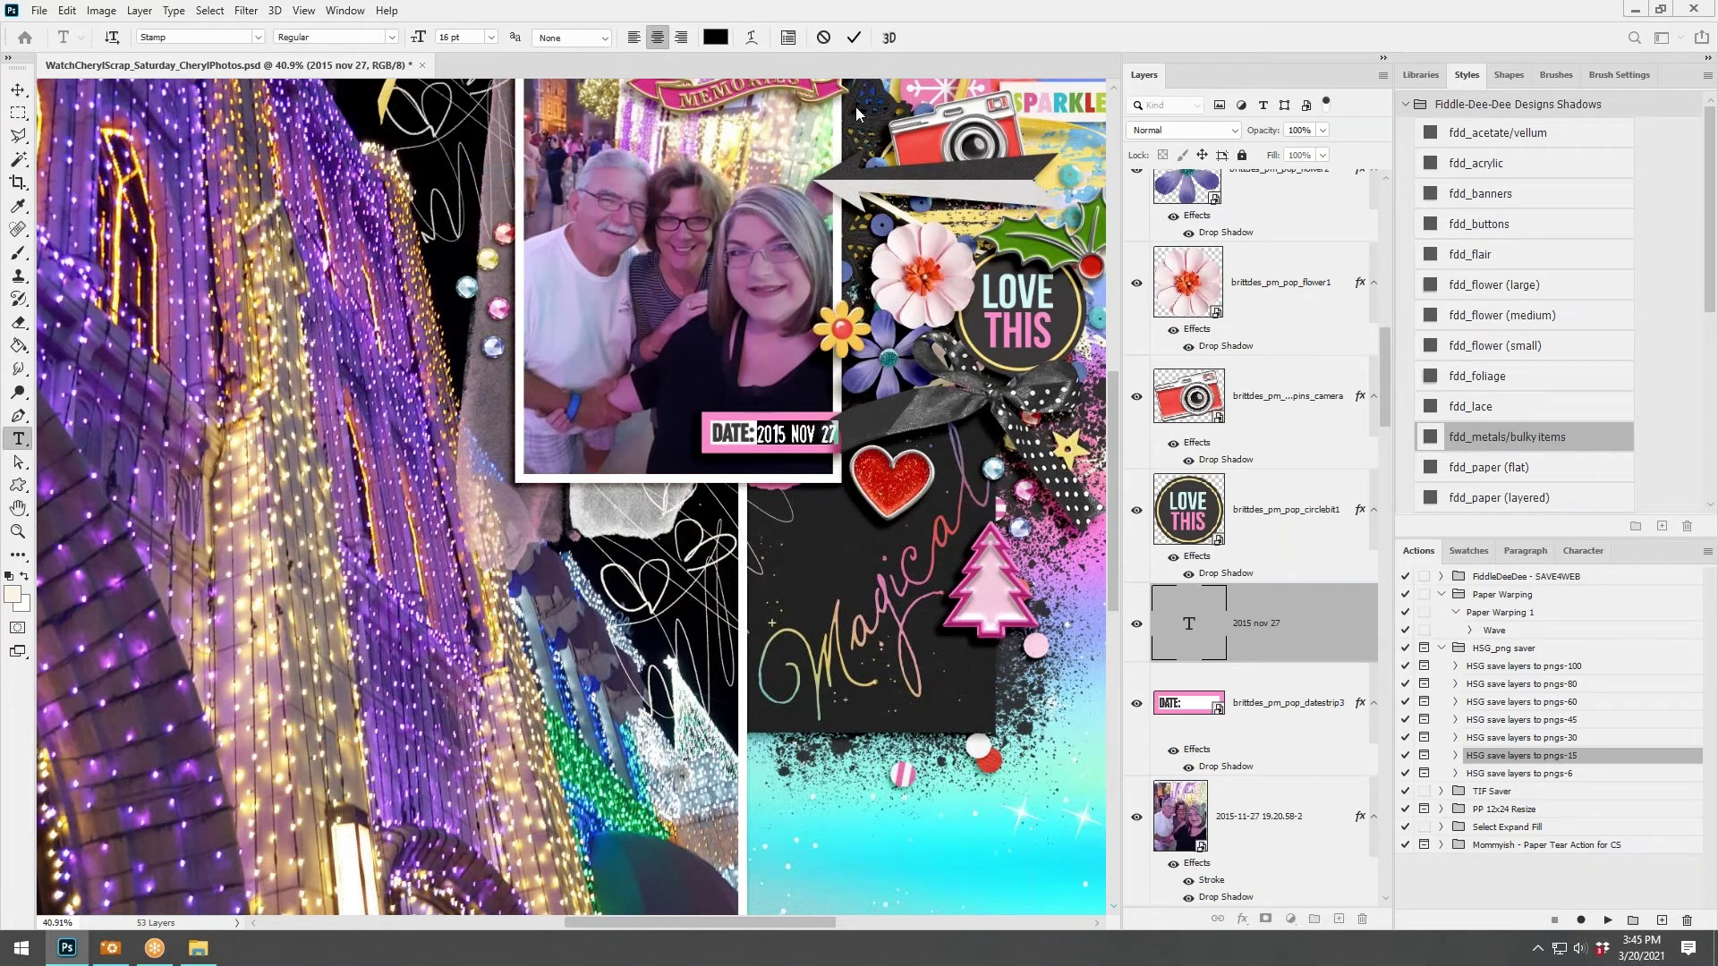
click(18, 89)
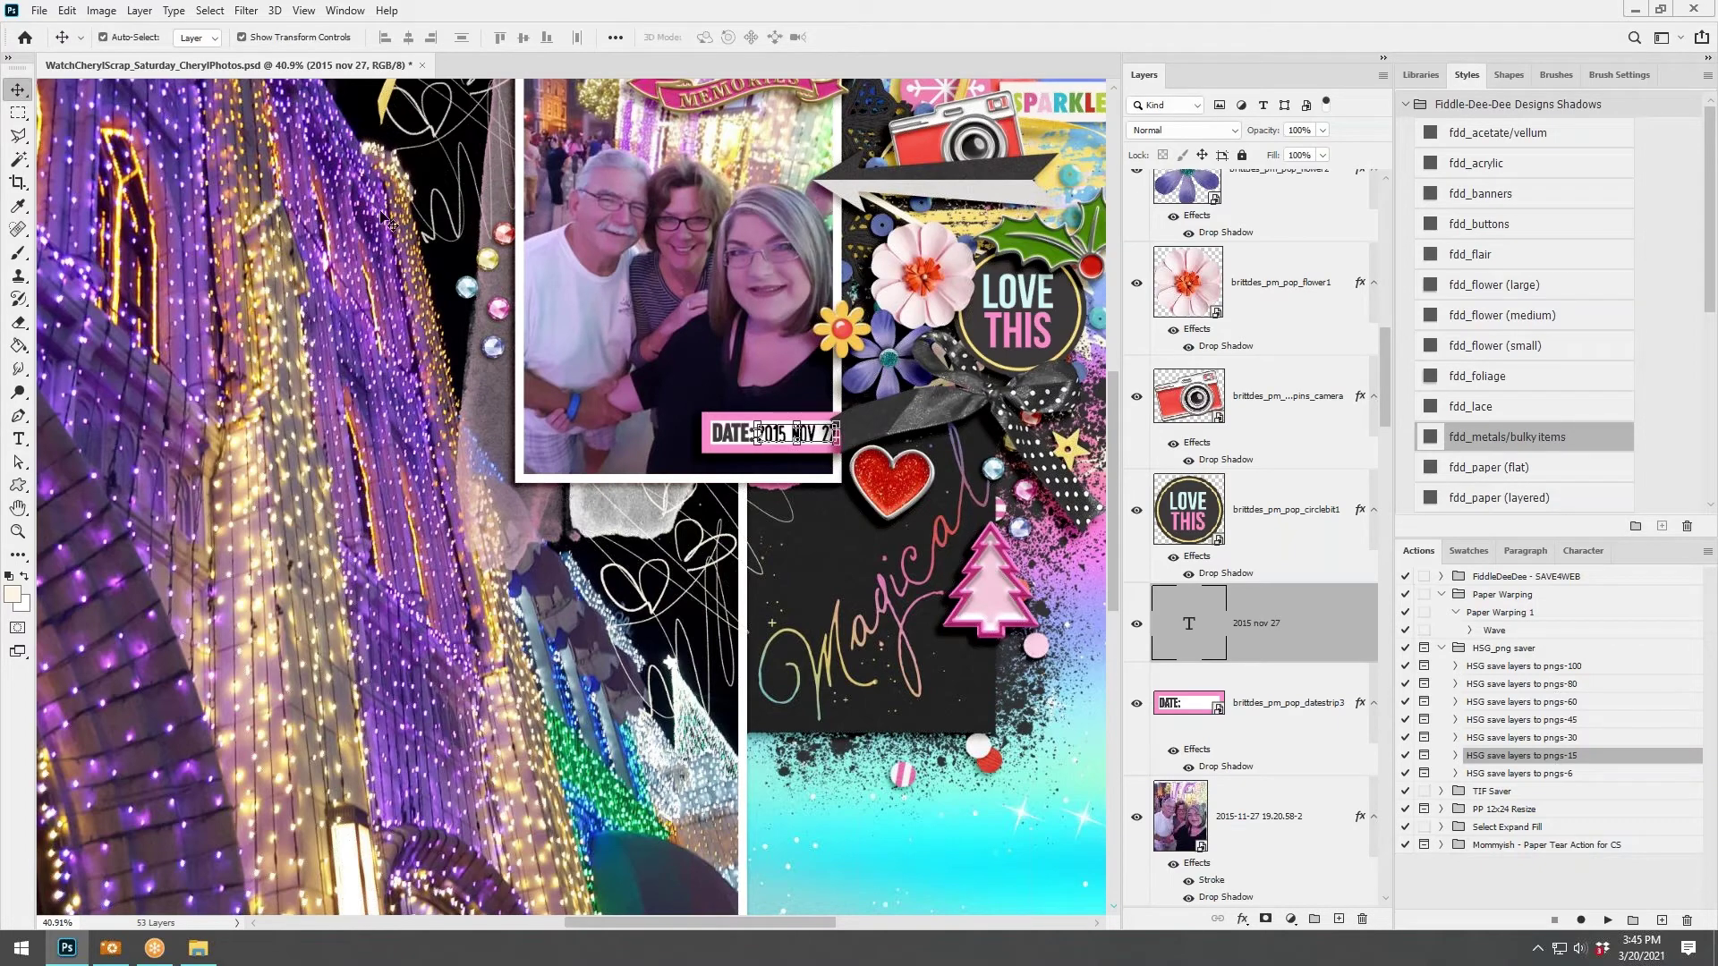
drag(801, 434, 805, 437)
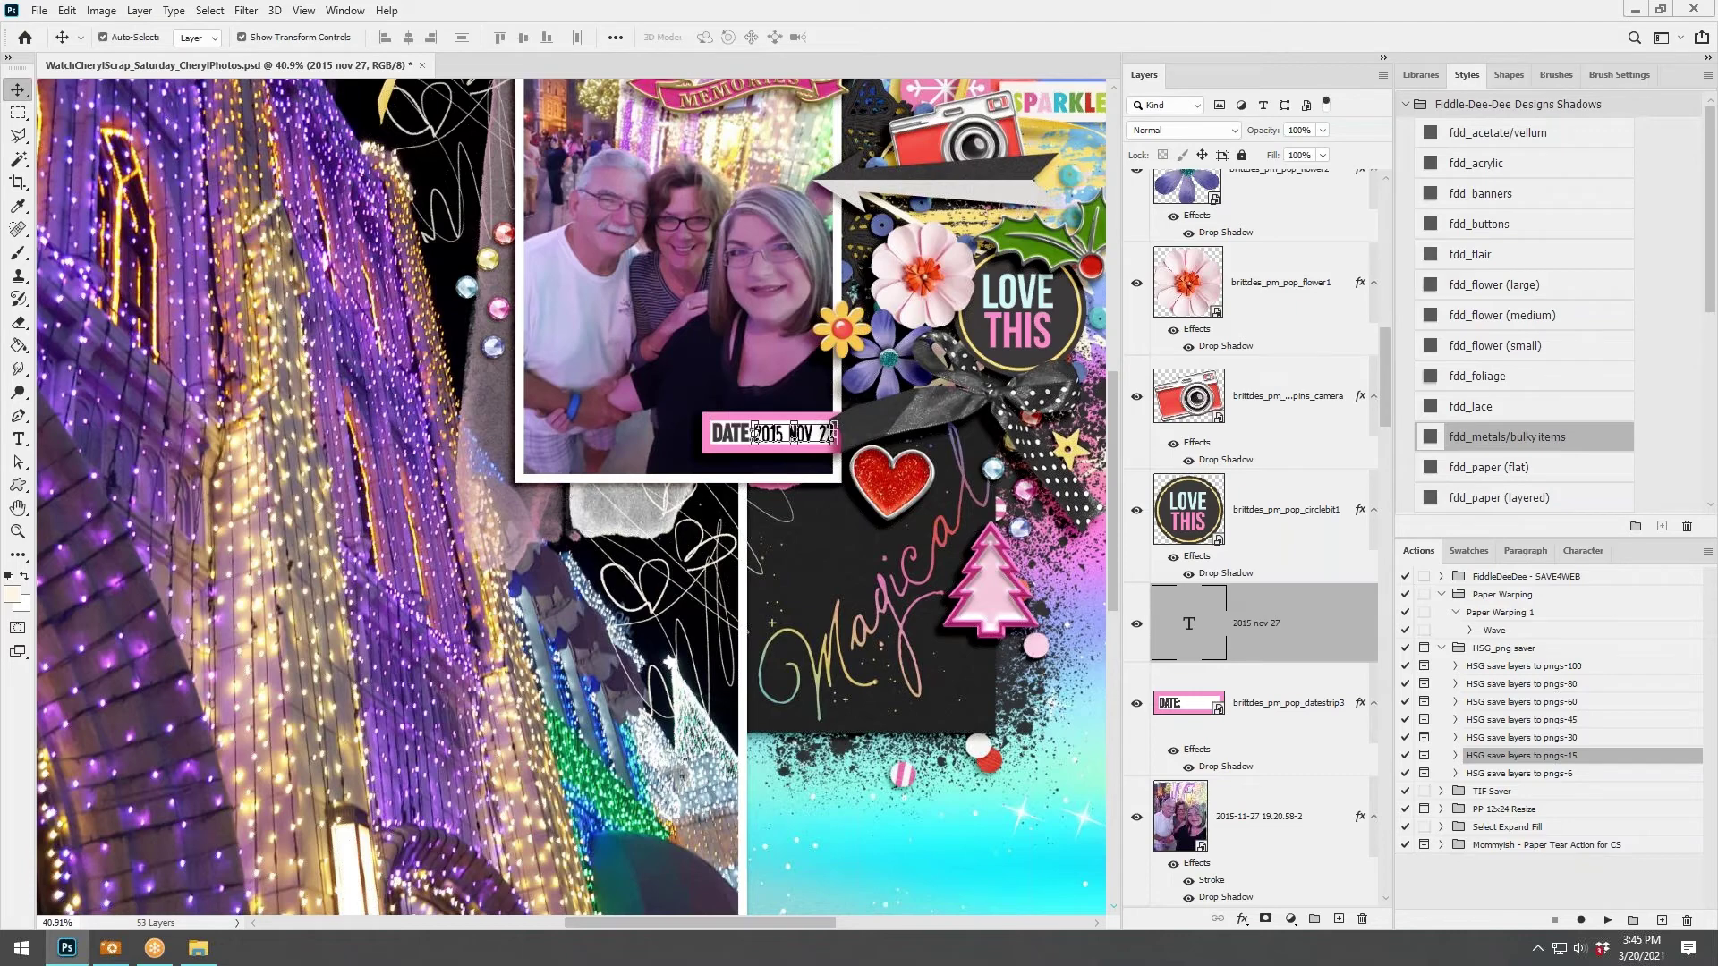
Rotate the date text 2.05° clockwise on the strip for a slightly crooked, stamped look.
click(848, 418)
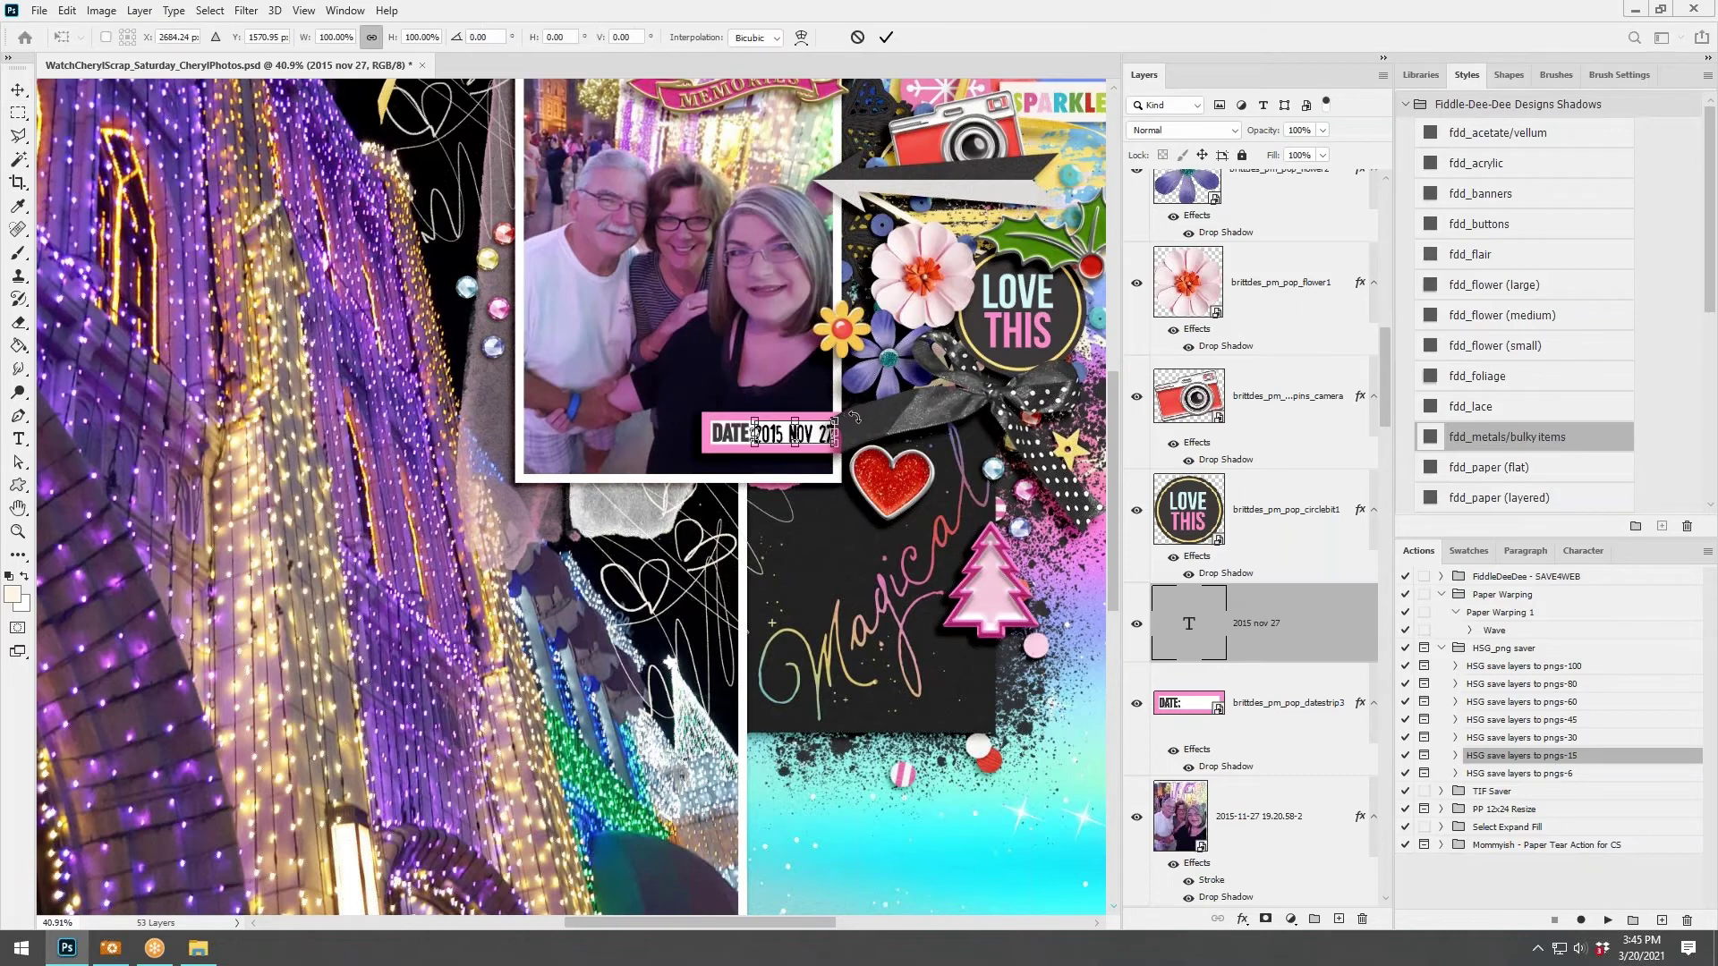
mouse_move(854, 418)
mouse_down()
mouse_move(802, 441)
mouse_move(856, 424)
mouse_up()
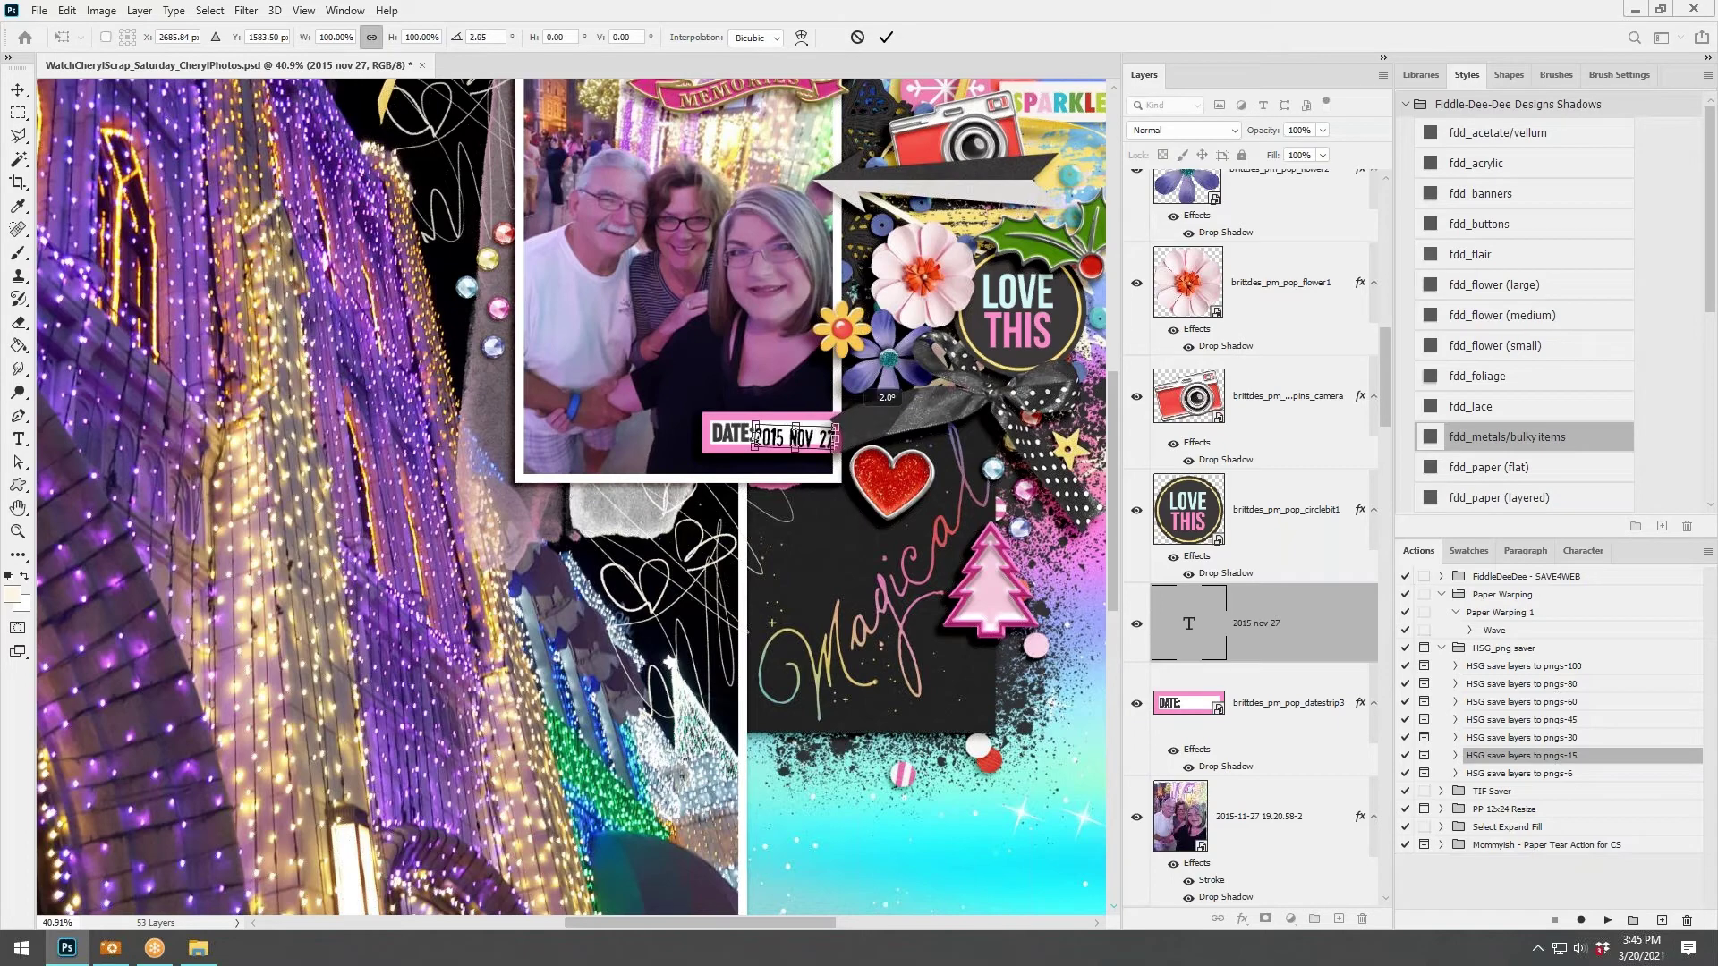
click(886, 36)
scroll(804, 457, up, 3)
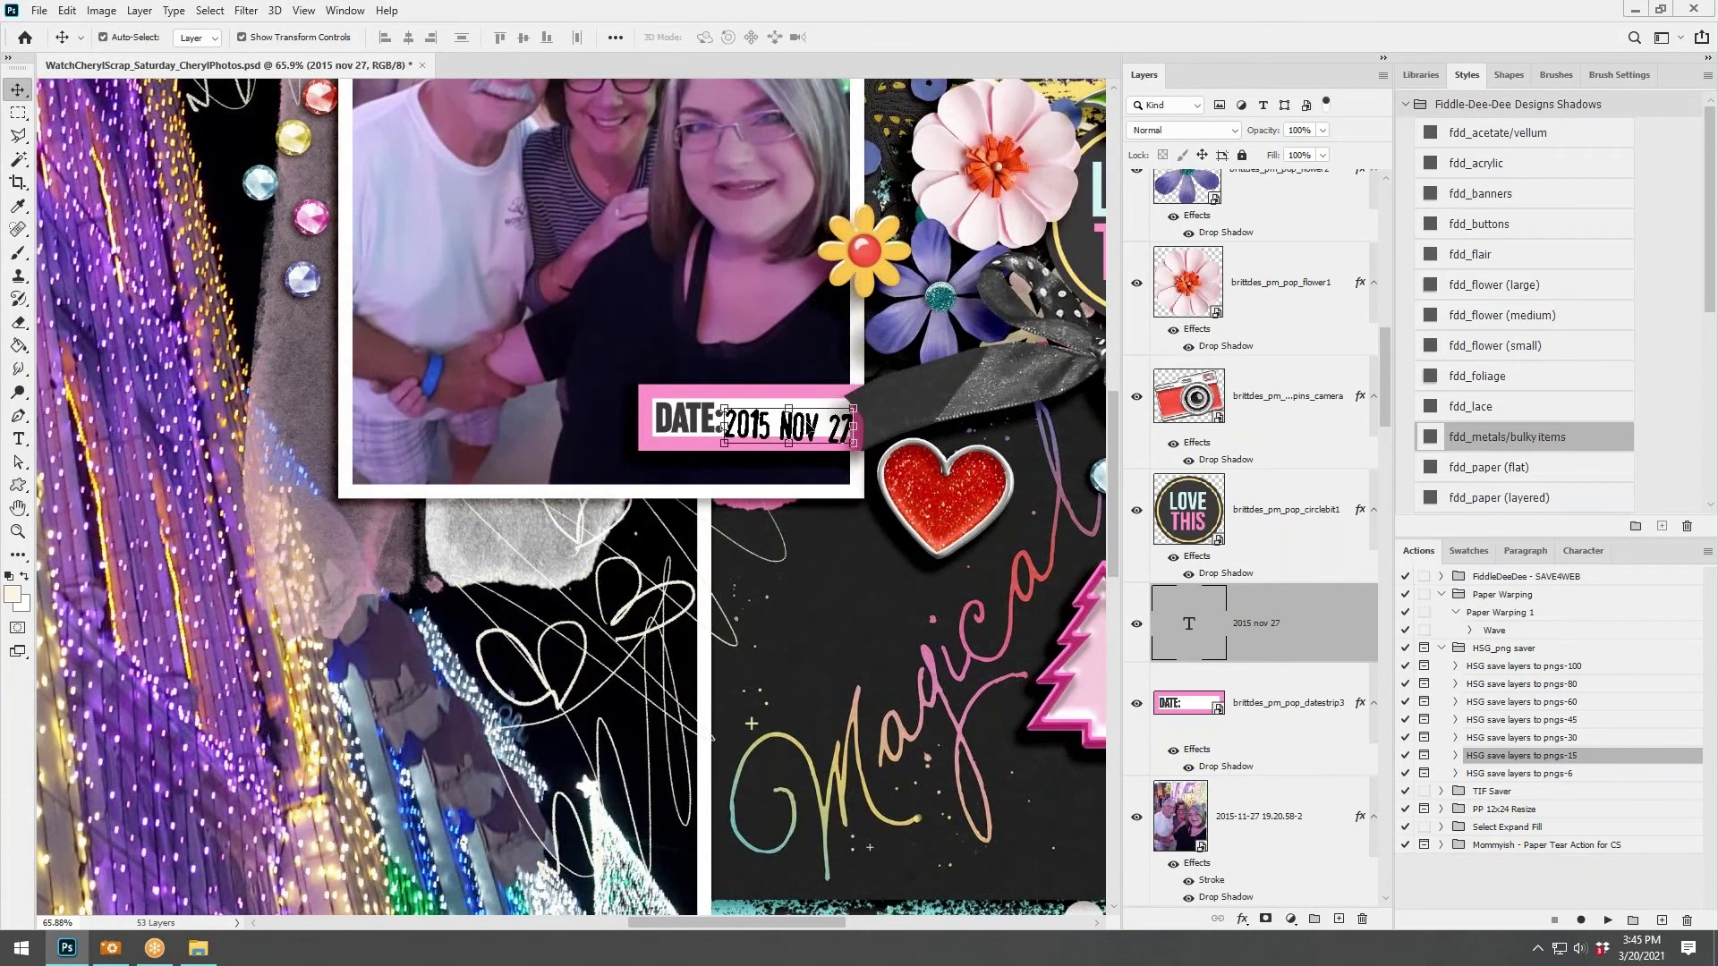
Nudge the date text 0.010 in to the right on the strip, lower its opacity to 88% and deselect it.
drag(810, 428, 812, 429)
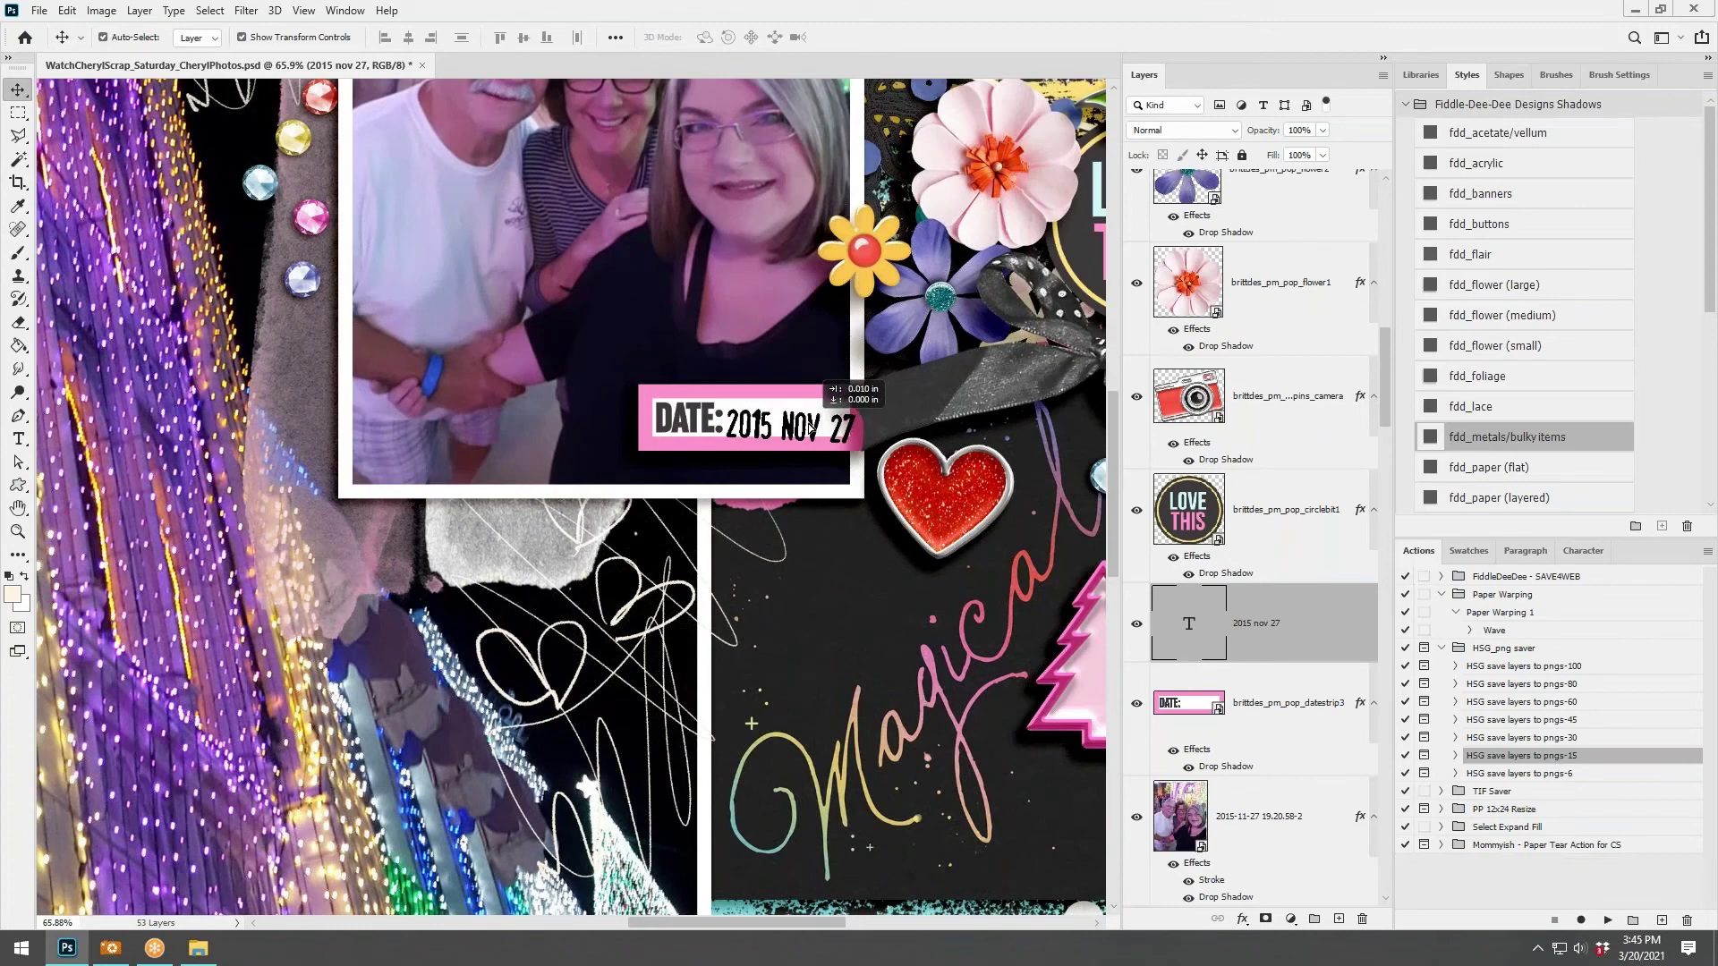
click(1322, 131)
drag(1321, 152, 1314, 154)
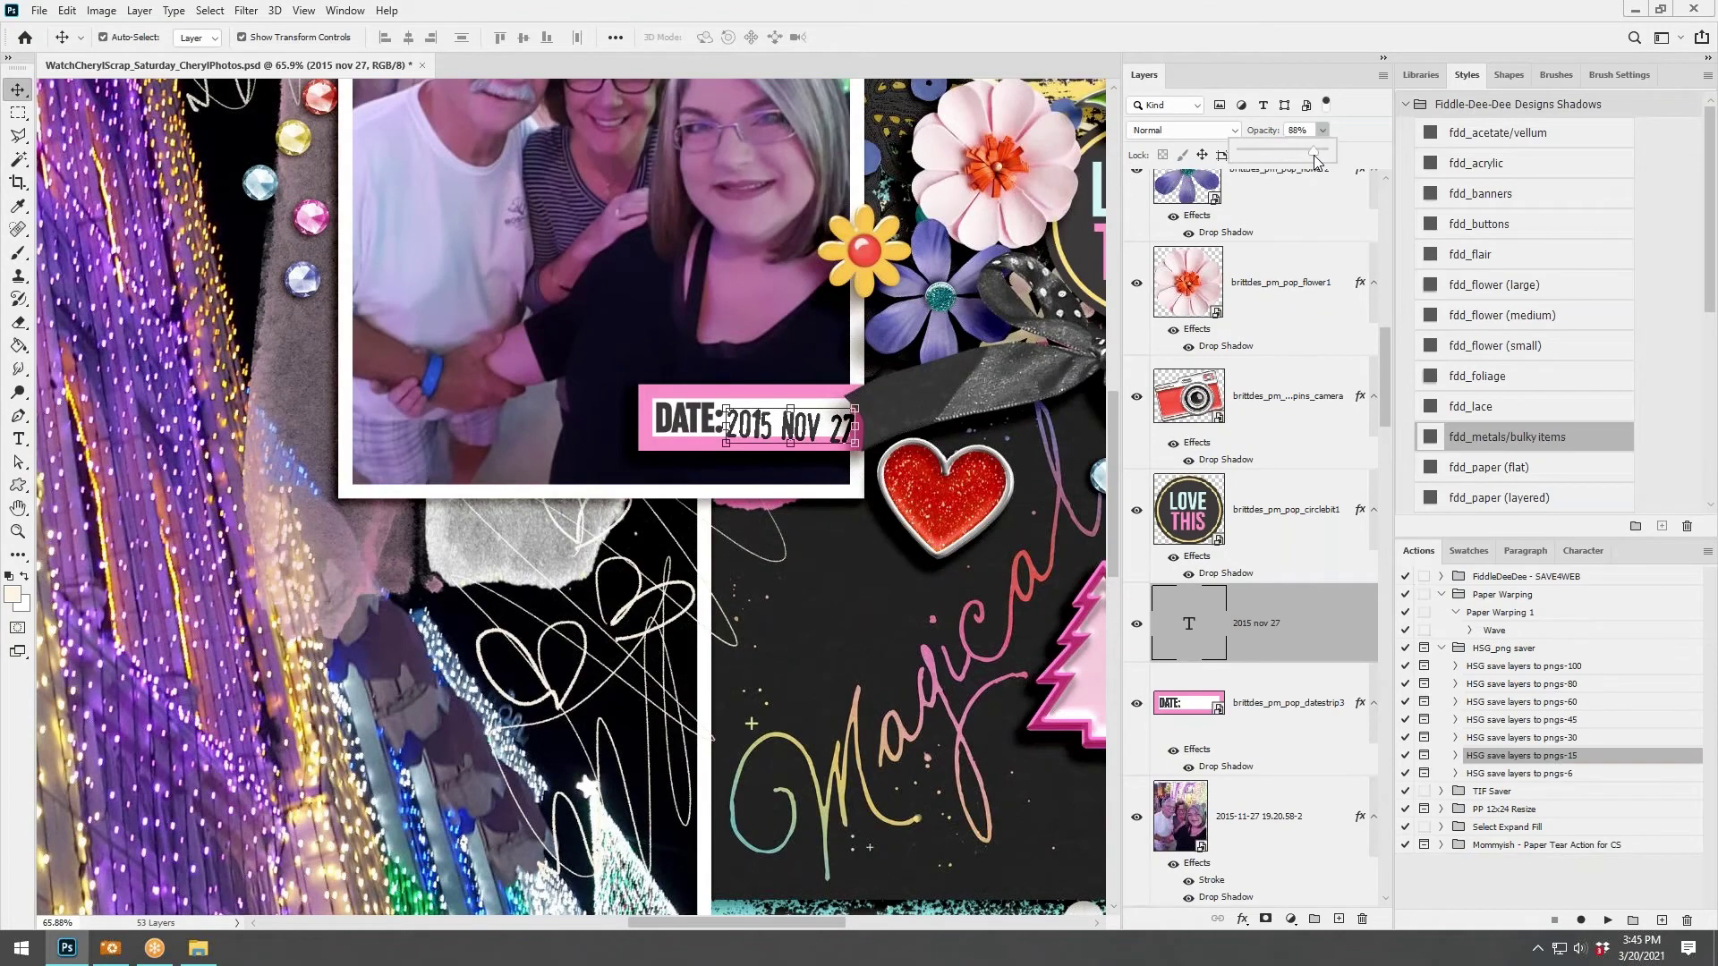
click(25, 88)
scroll(640, 304, down, 5)
click(1043, 407)
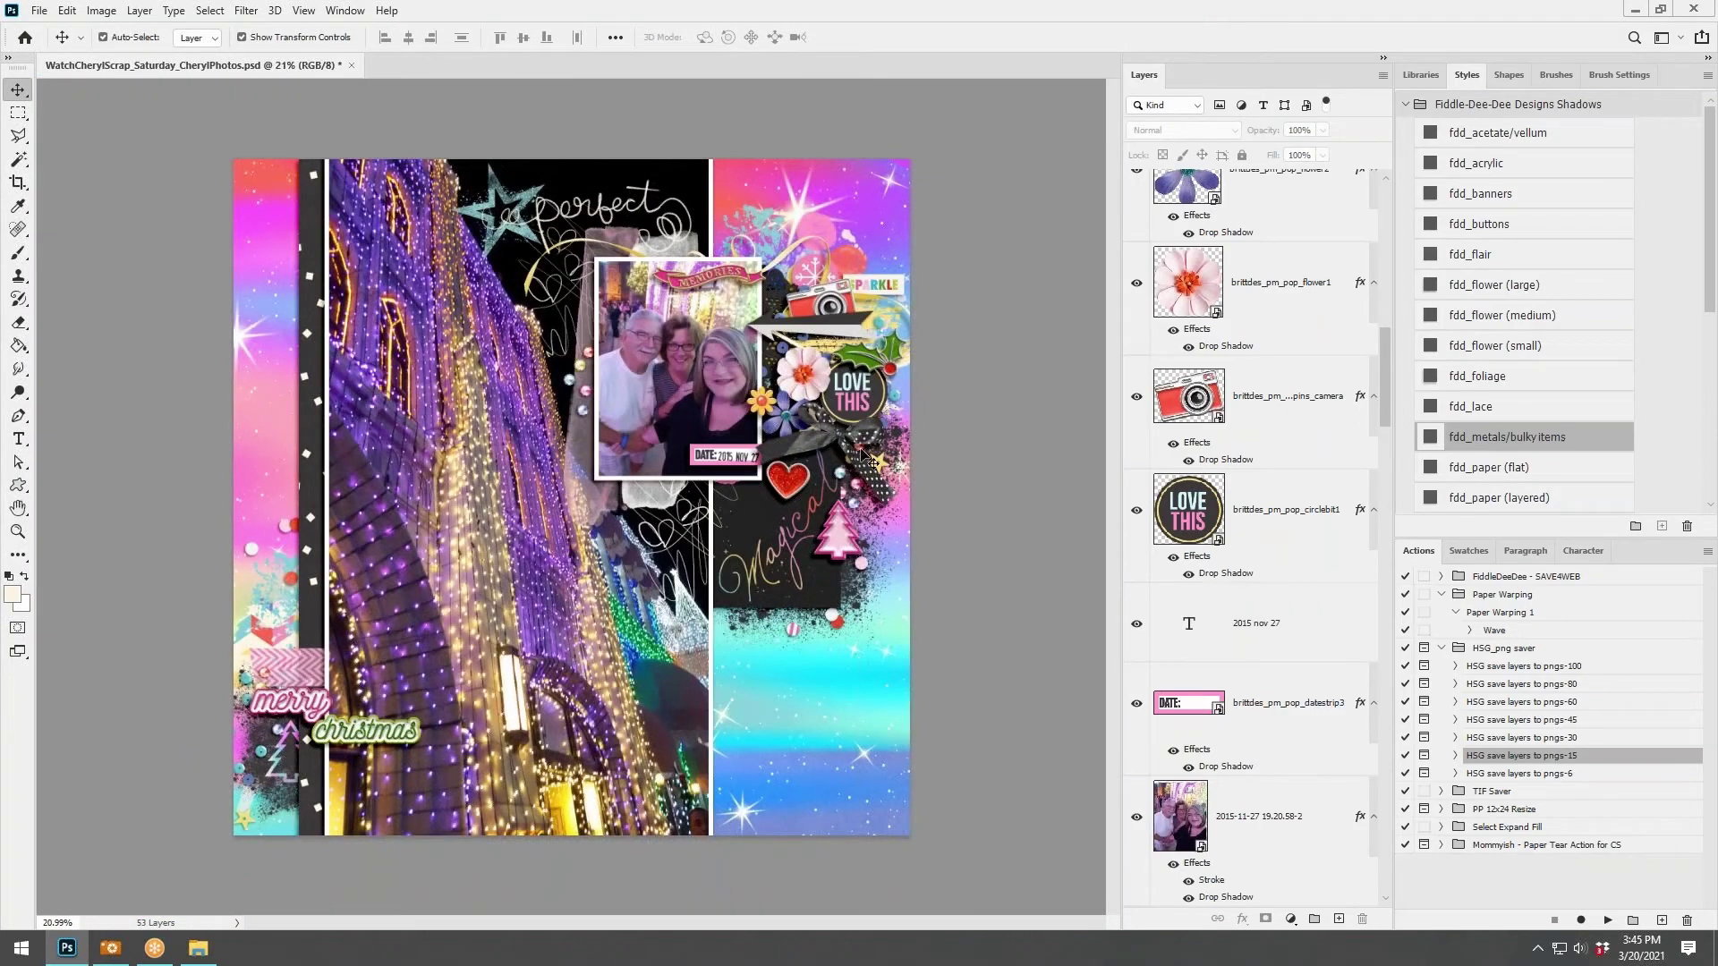
Save the scrapbook page.
scroll(863, 447, up, 1)
scroll(863, 447, up, 1)
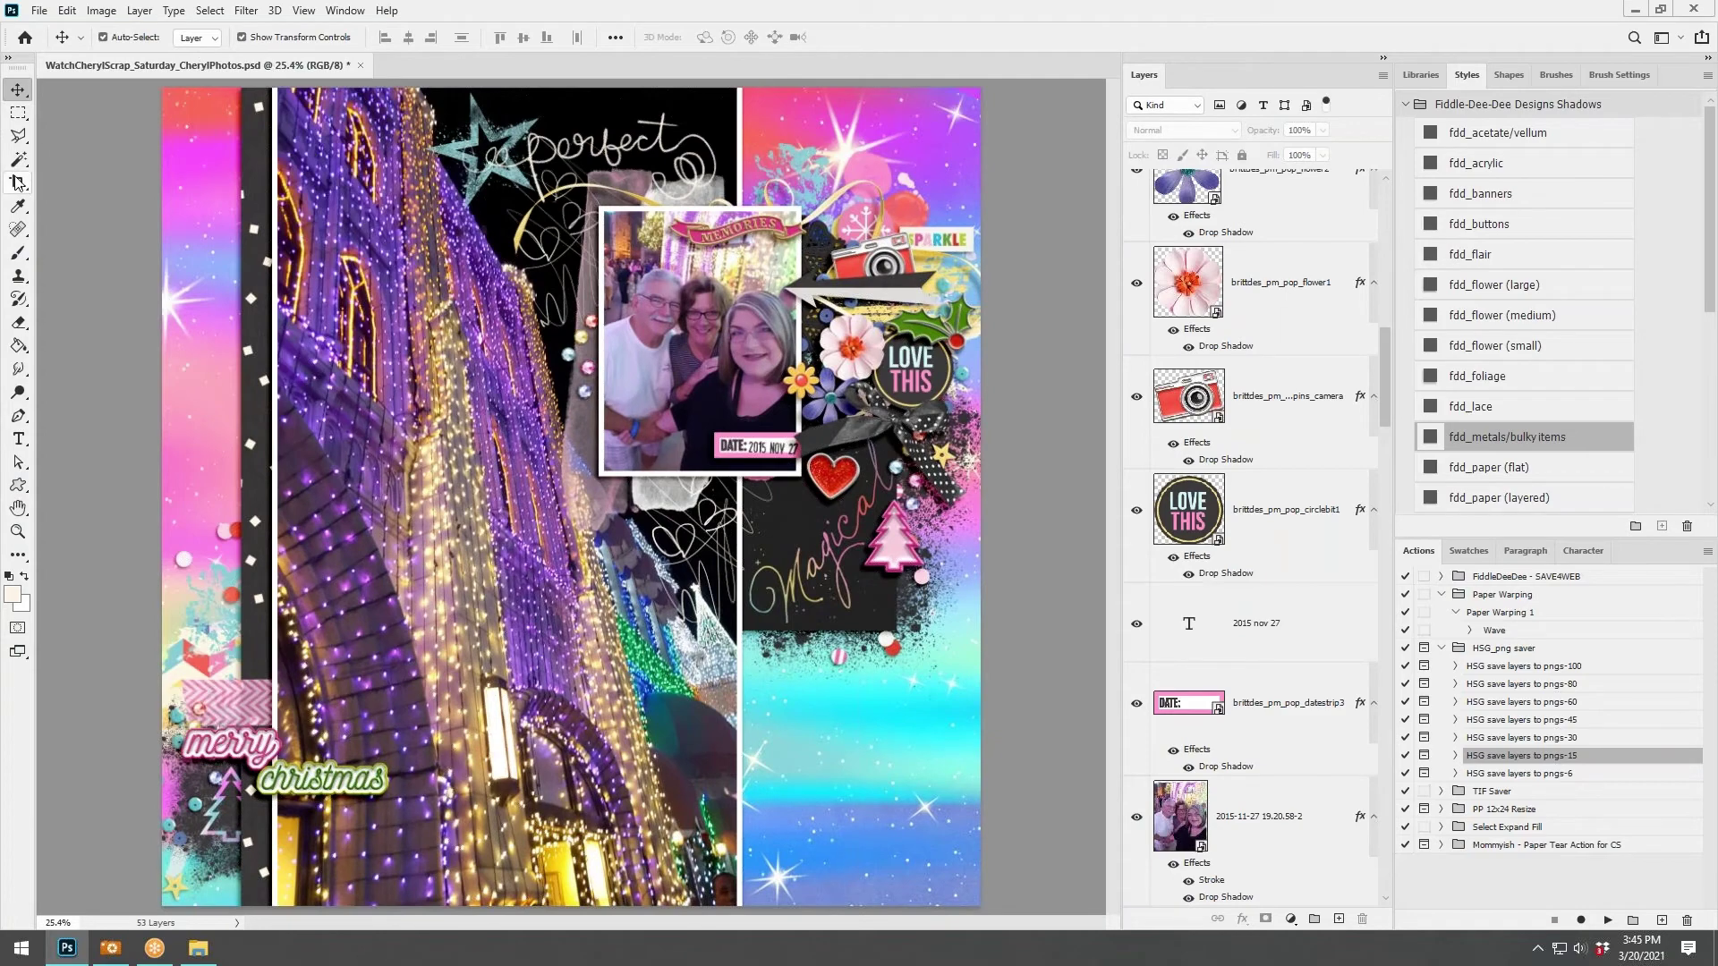
click(39, 11)
click(82, 211)
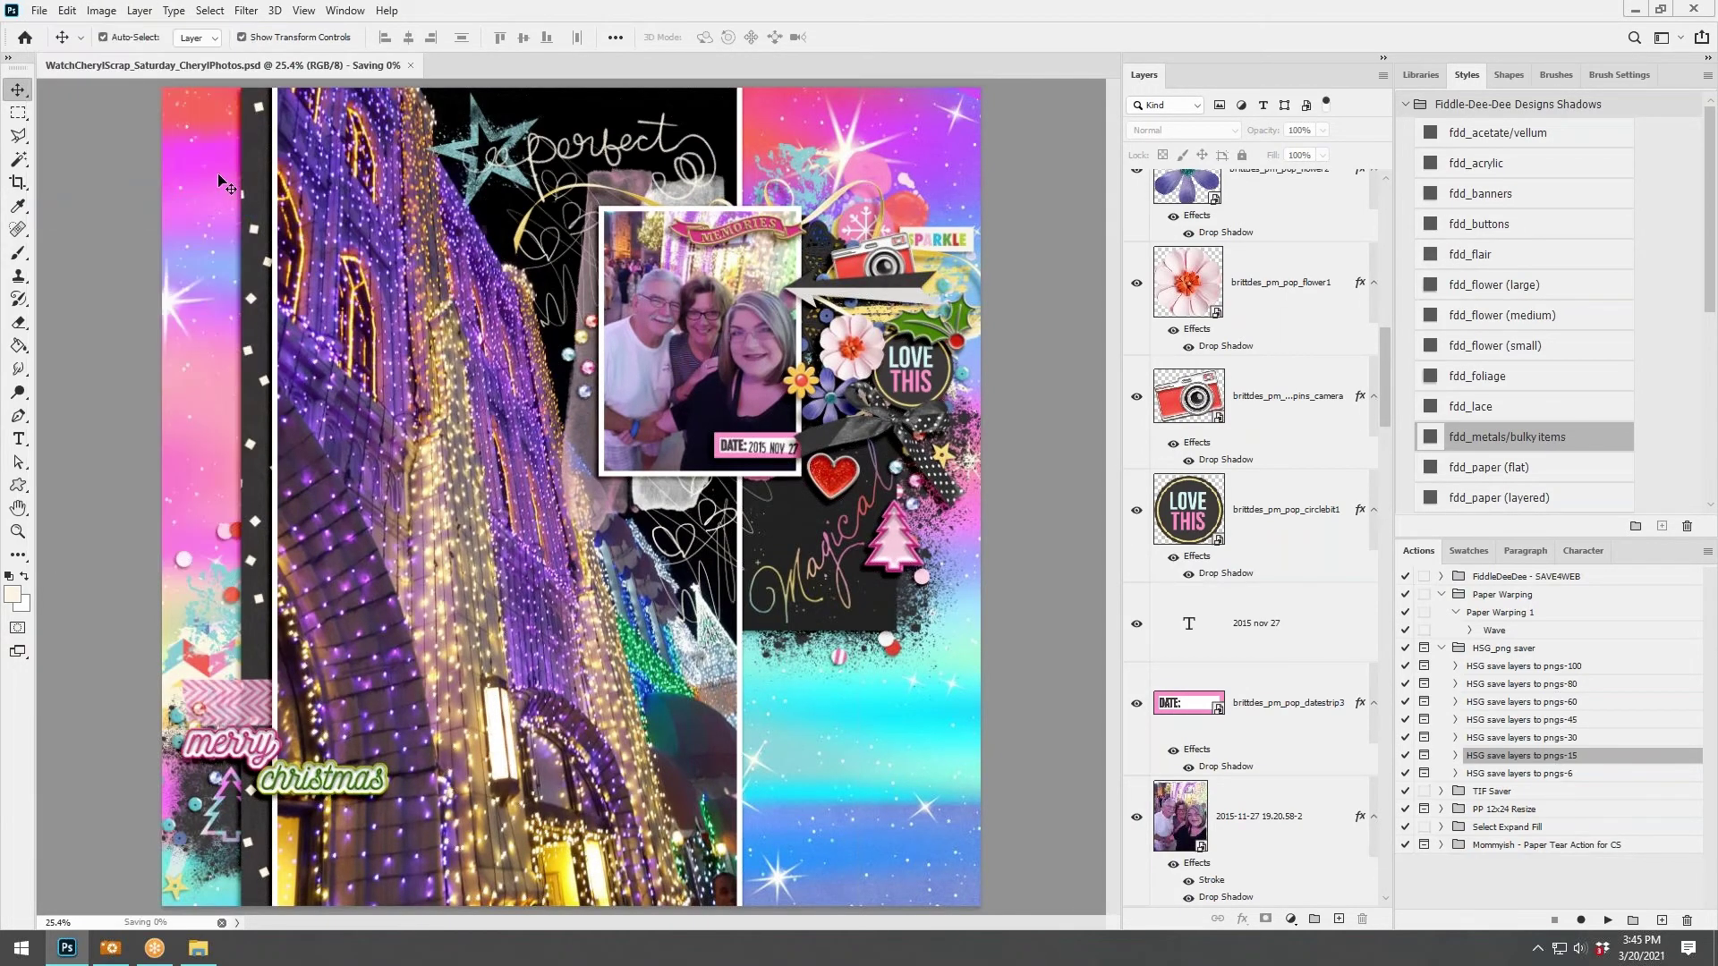
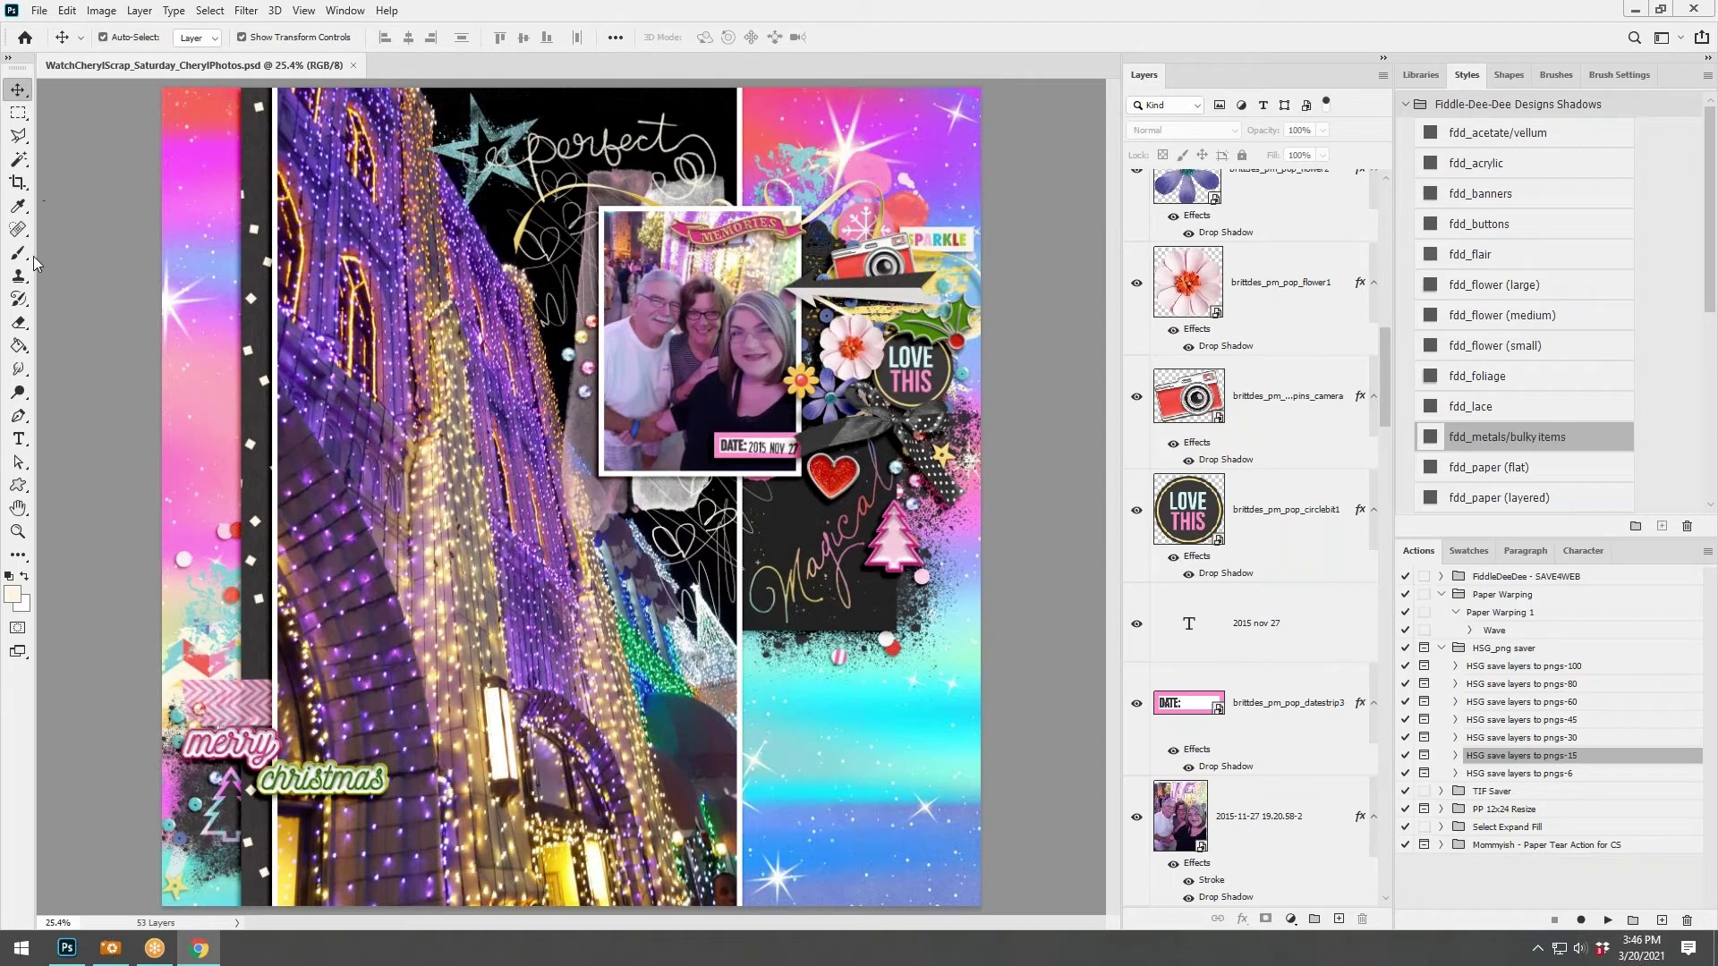
Turn off the favorites filter in the Type tool's font list and choose the stamPete font.
click(18, 439)
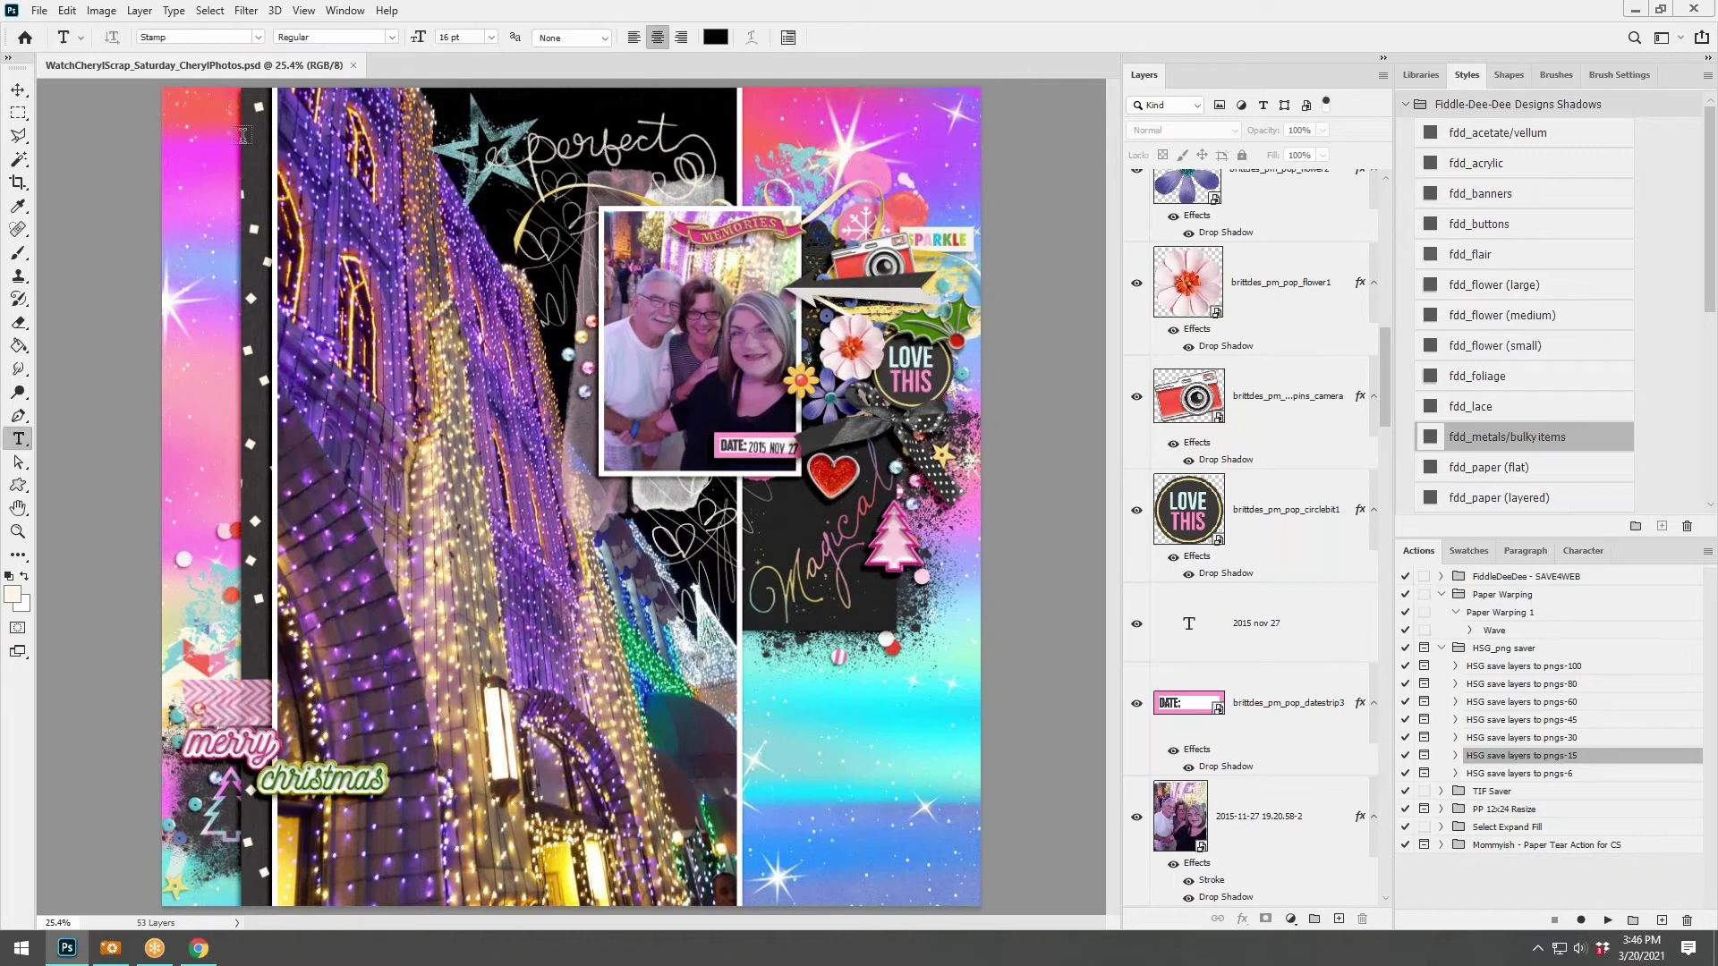
click(259, 38)
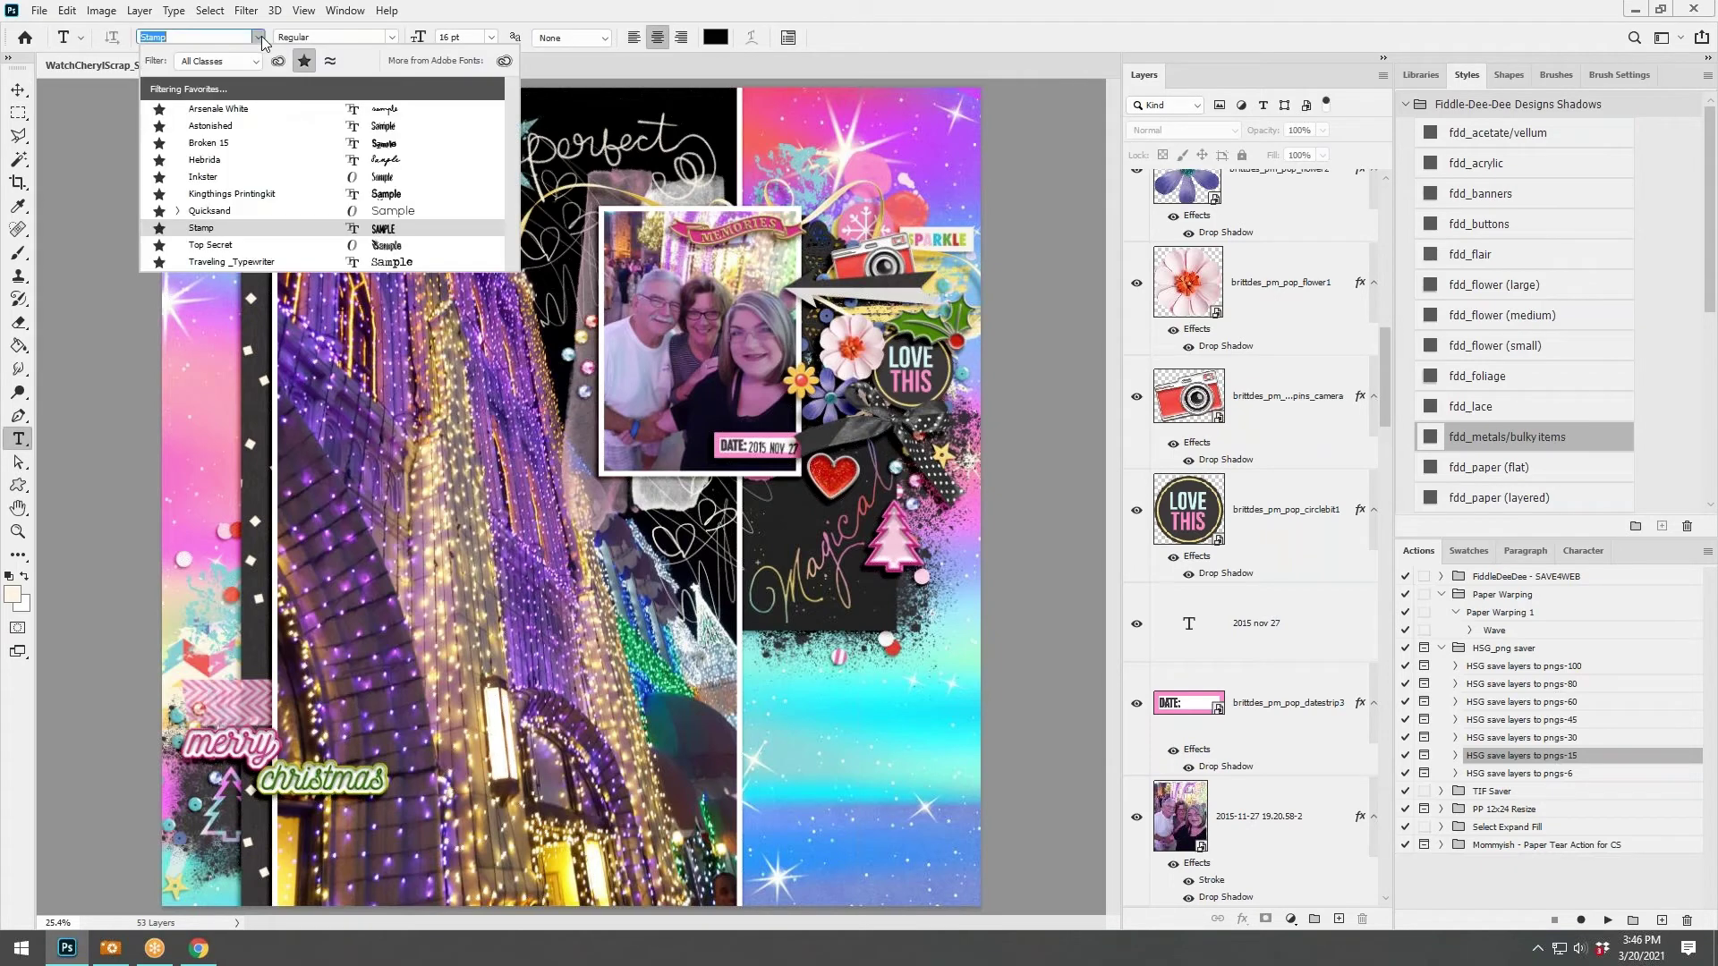
click(304, 61)
click(303, 61)
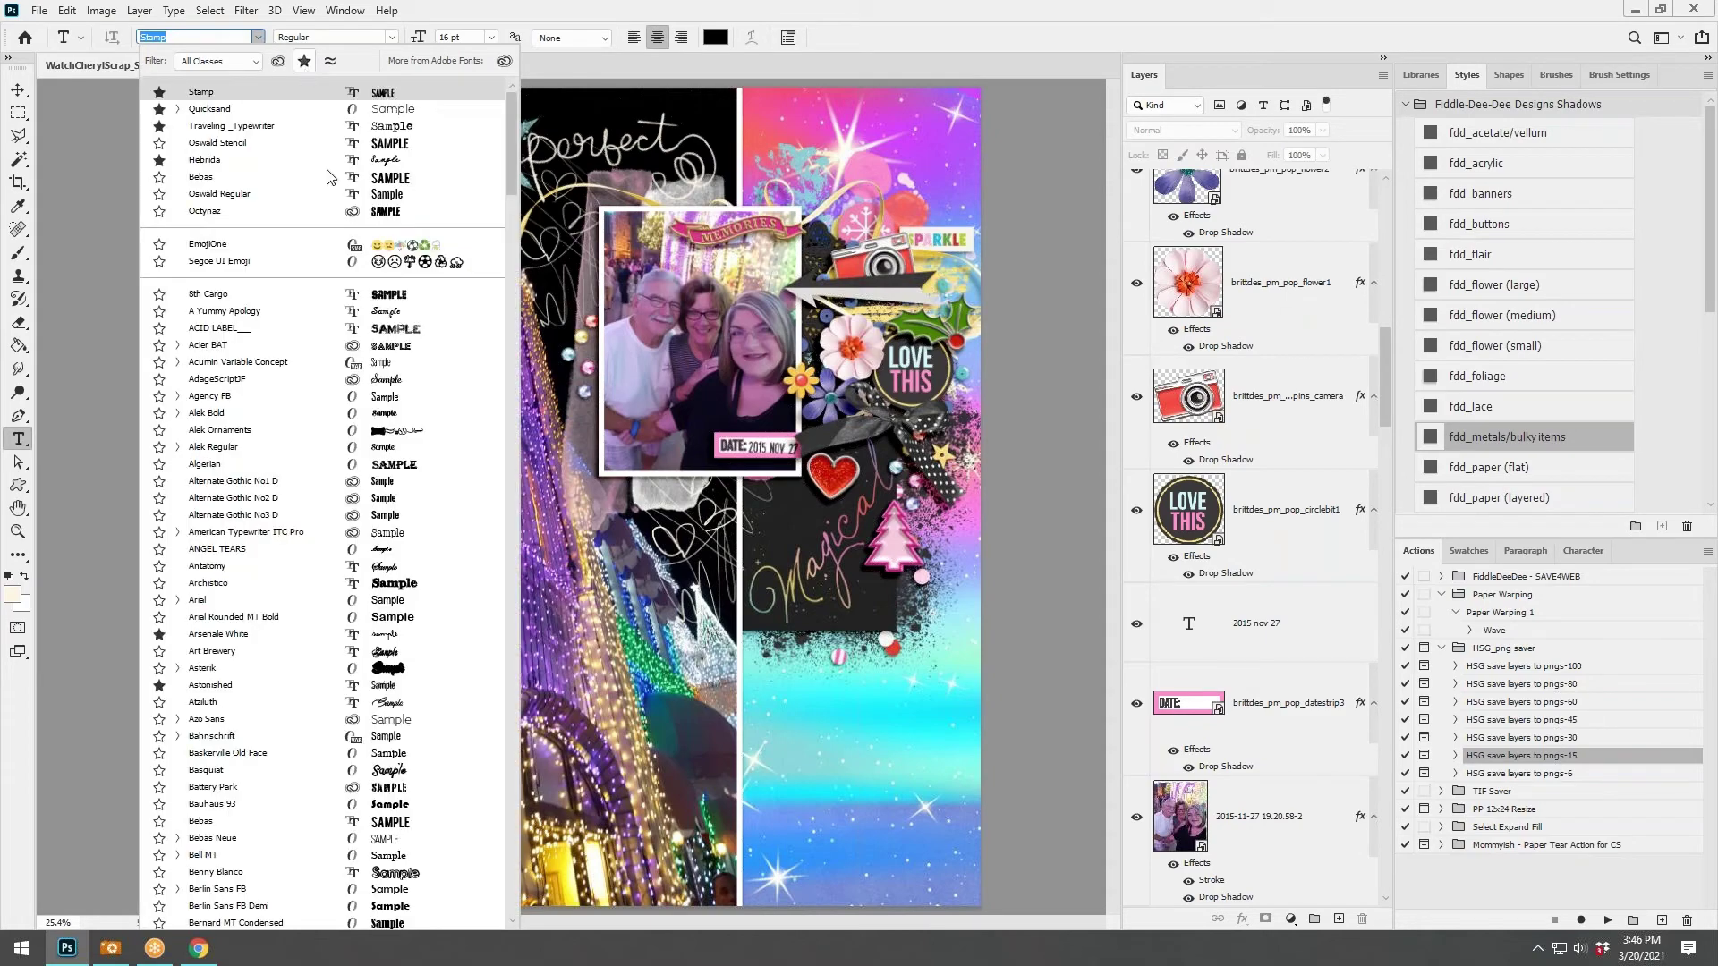
scroll(499, 155, down, 5)
drag(516, 185, 469, 697)
scroll(461, 703, down, 2)
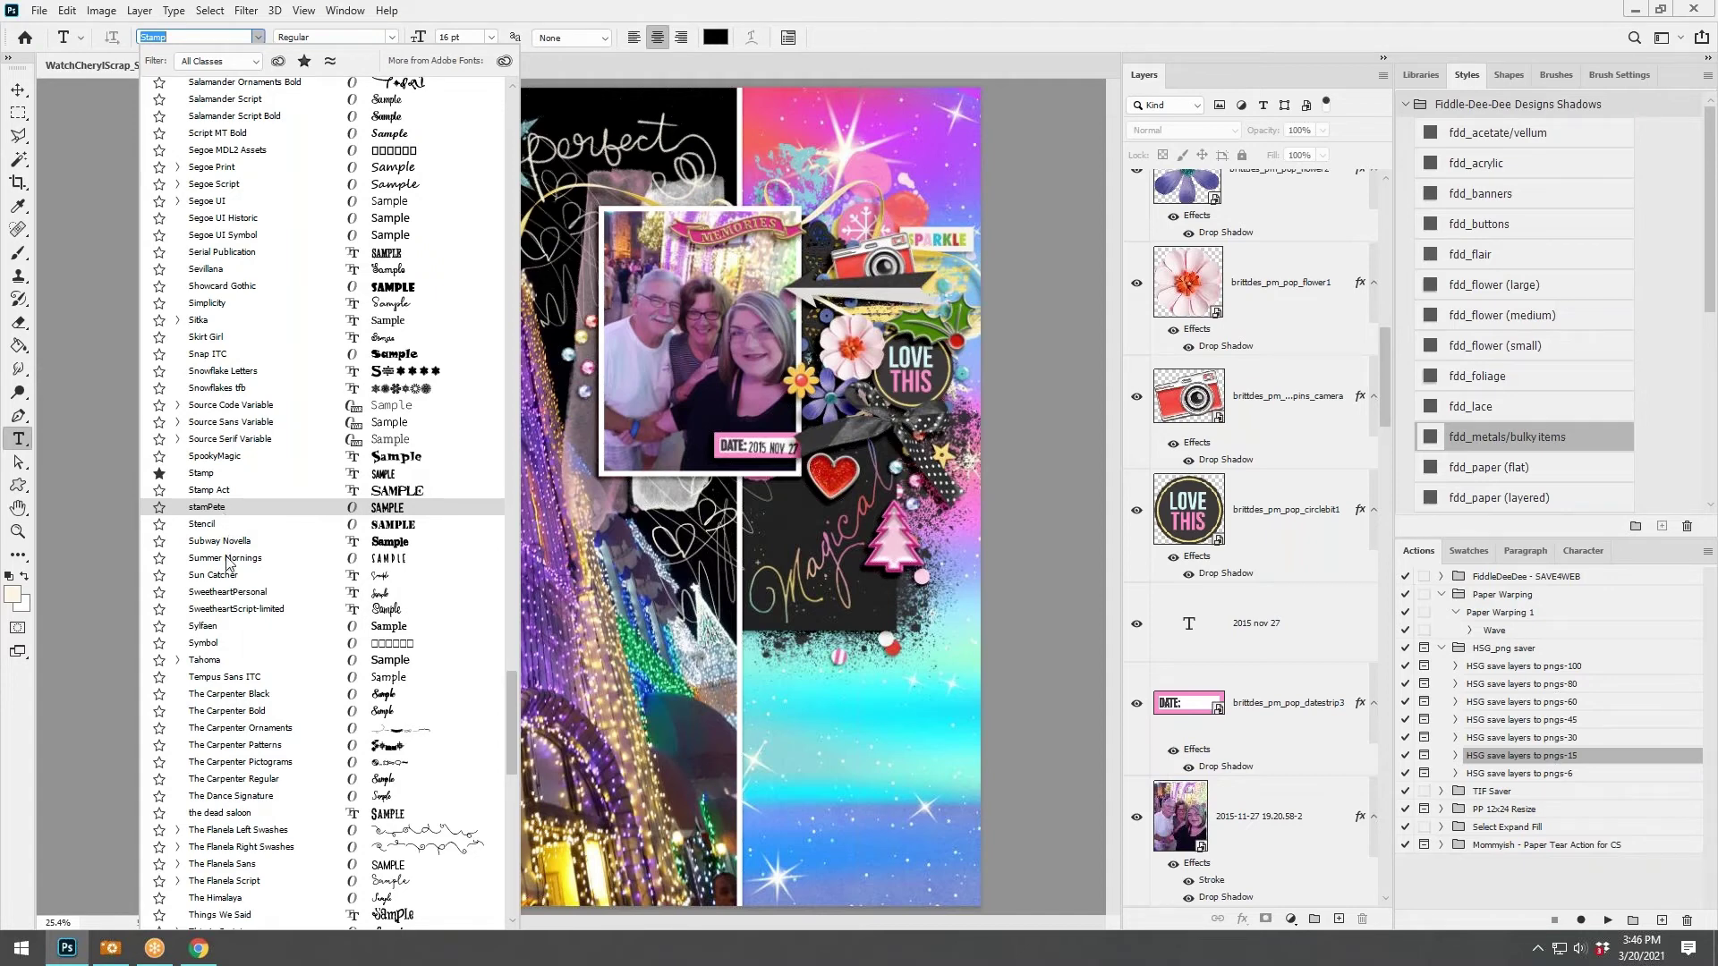
click(232, 510)
Add a sample text 2015 nov 27 in the blue area under the Magical card and move it up closer to the card.
click(782, 748)
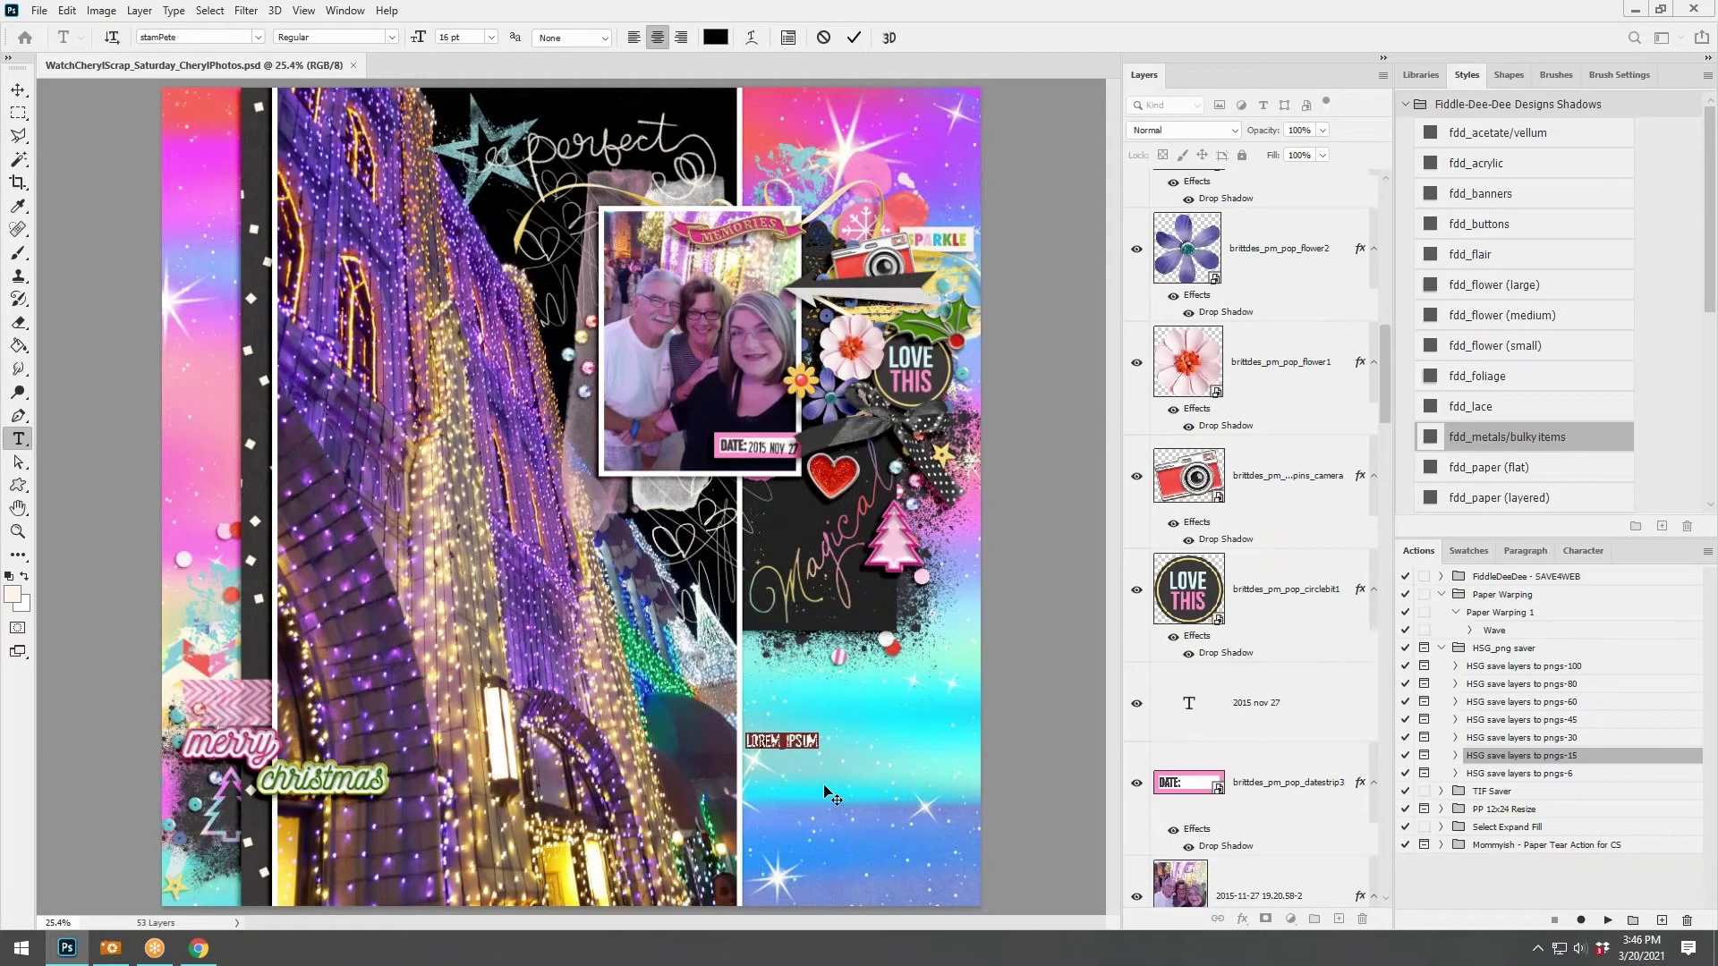
text(2015 nov 27)
click(852, 38)
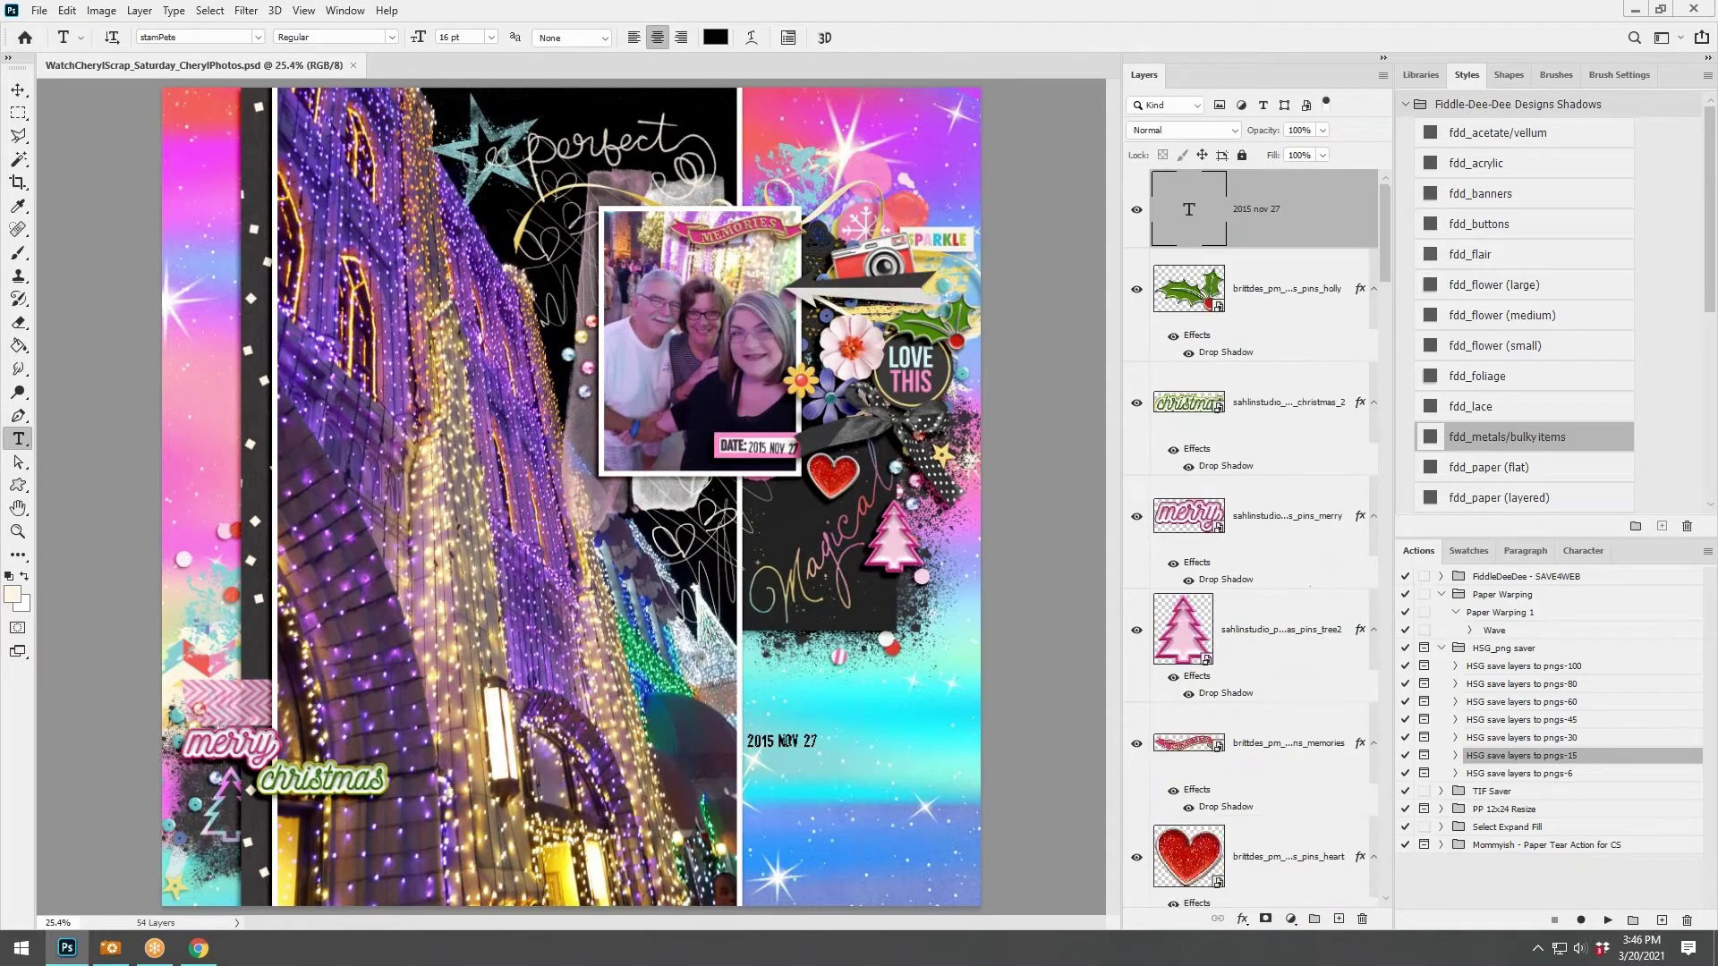
click(17, 91)
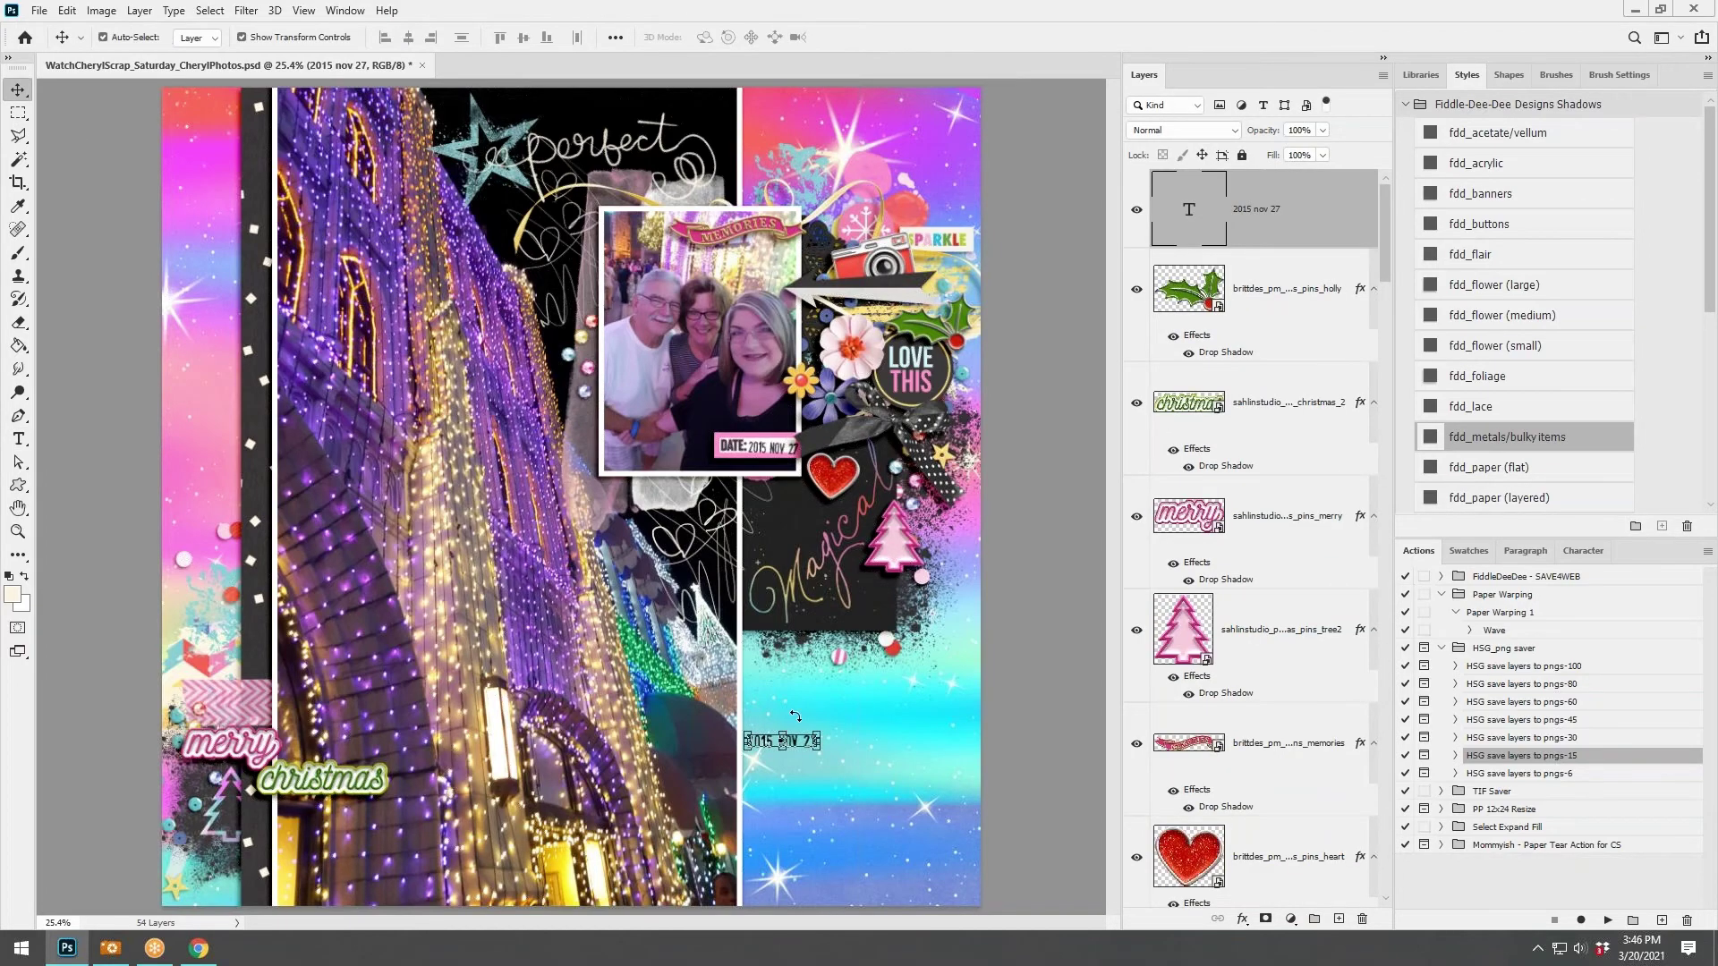
scroll(787, 737, up, 3)
drag(791, 742, 810, 623)
scroll(859, 671, up, 2)
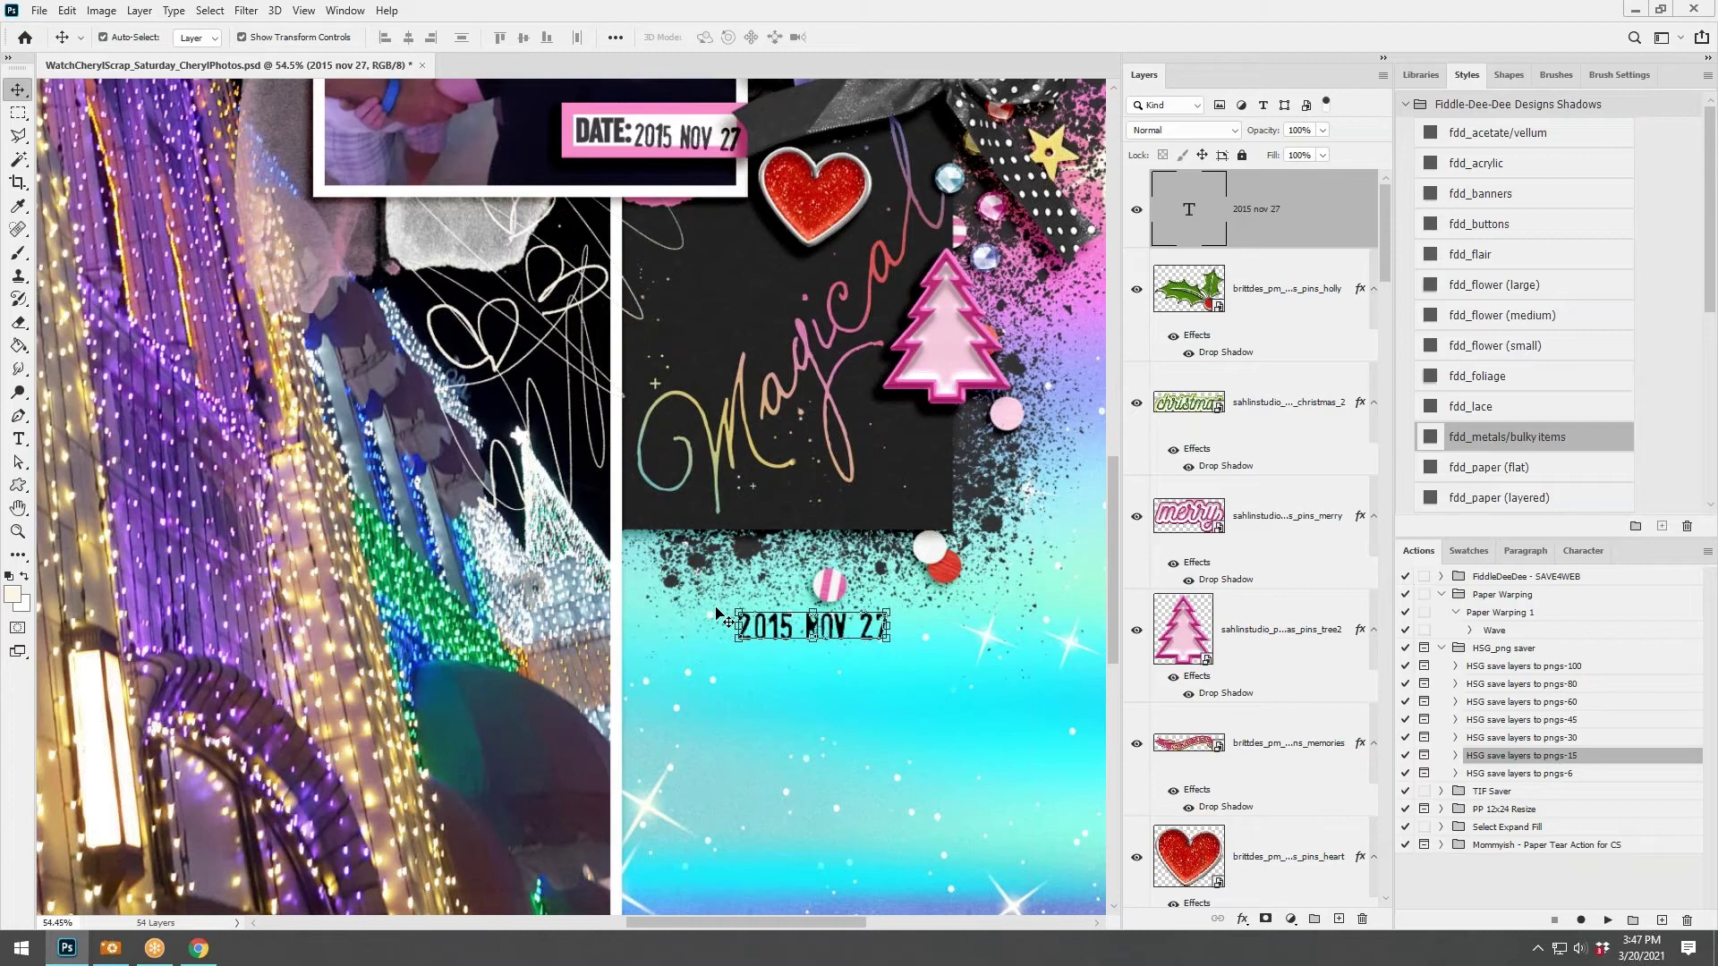
Delete the sample date text layer at the top of the layer stack.
right_click(1270, 211)
click(1322, 219)
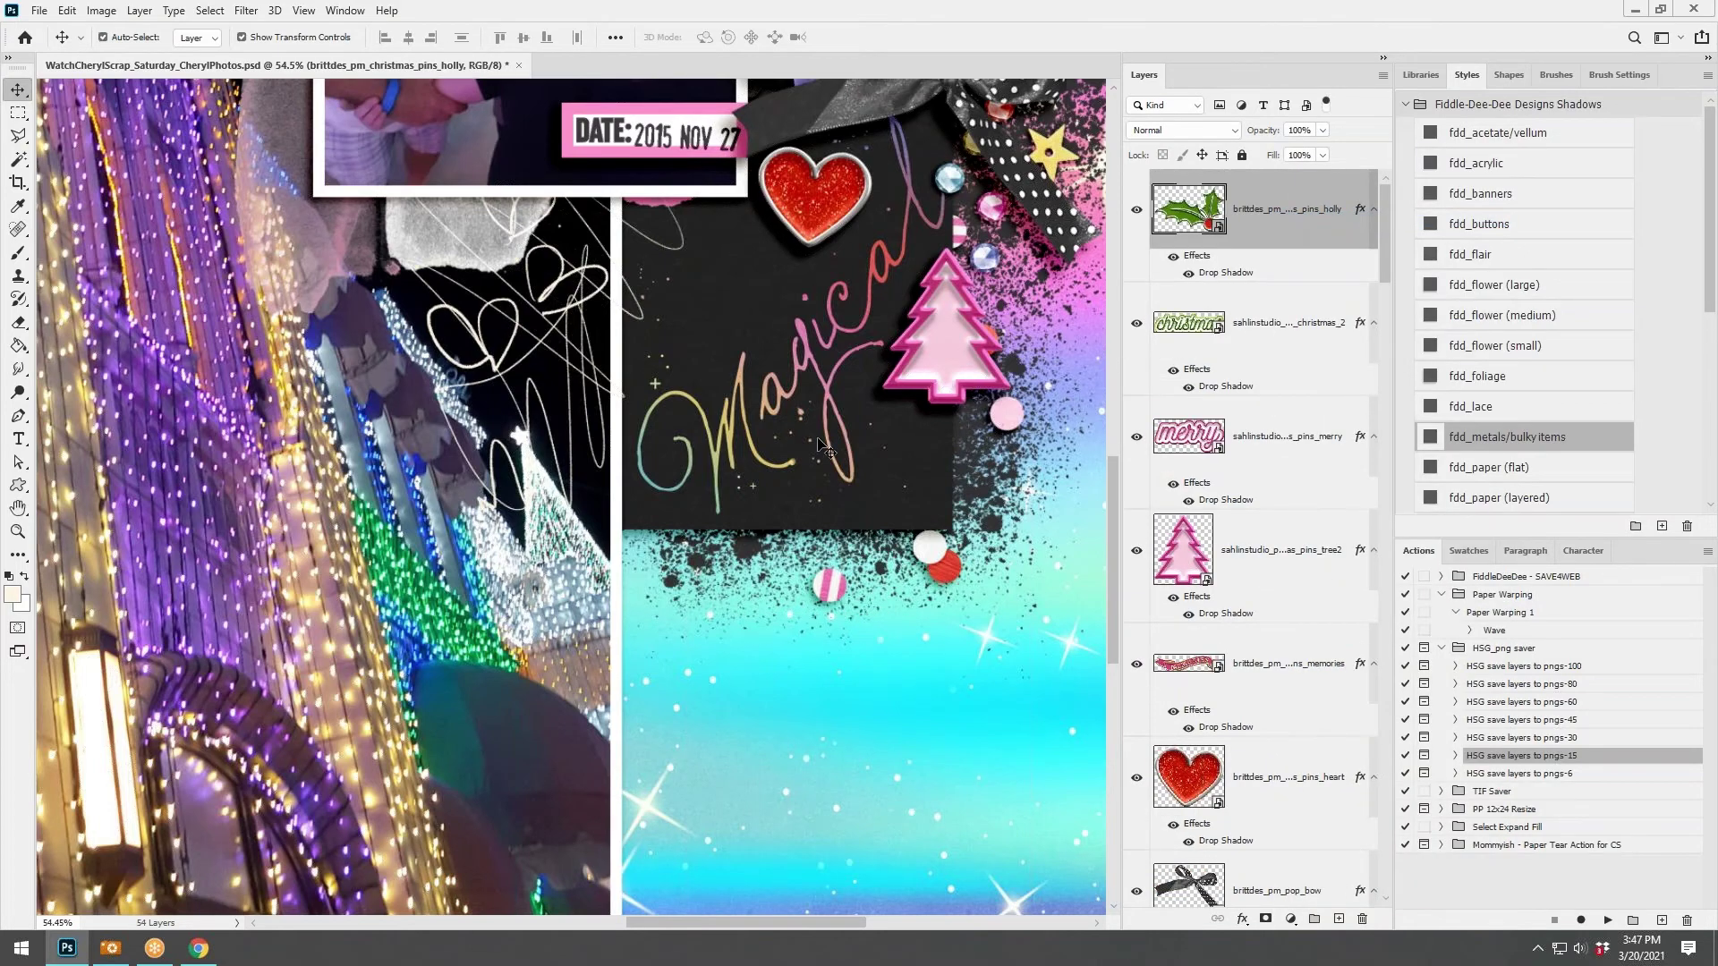
Reset the foreground and background colors to the default black and white and save the page again.
scroll(824, 447, down, 3)
scroll(824, 447, down, 2)
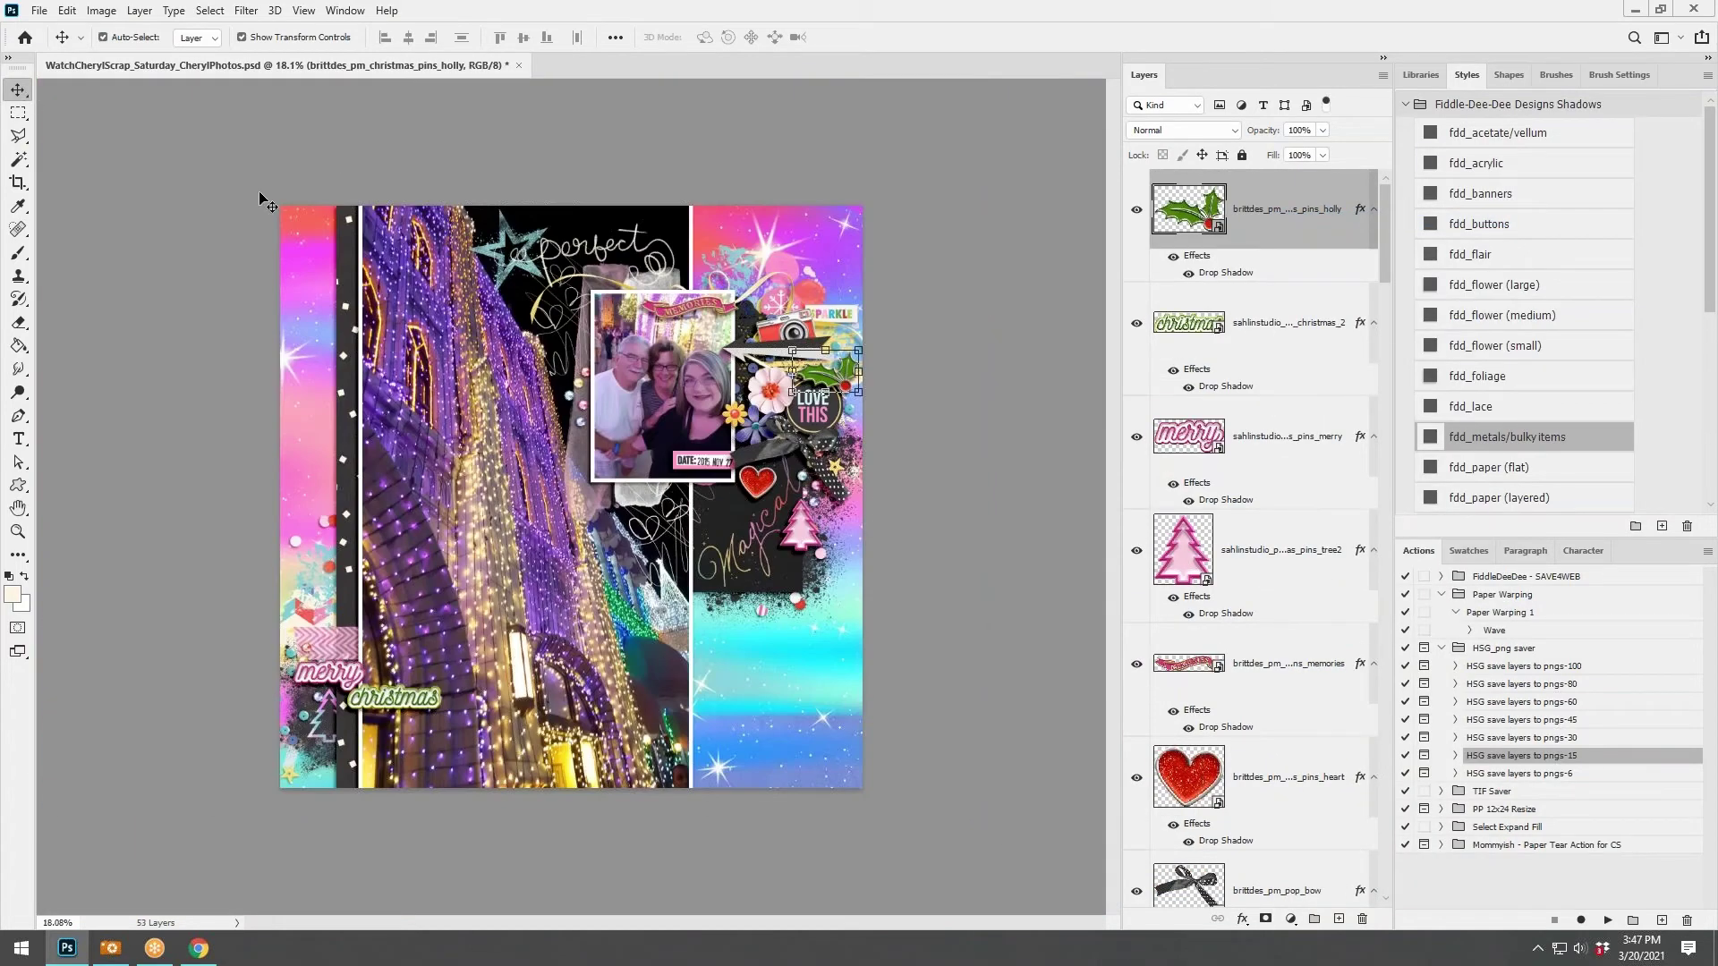
scroll(872, 517, up, 1)
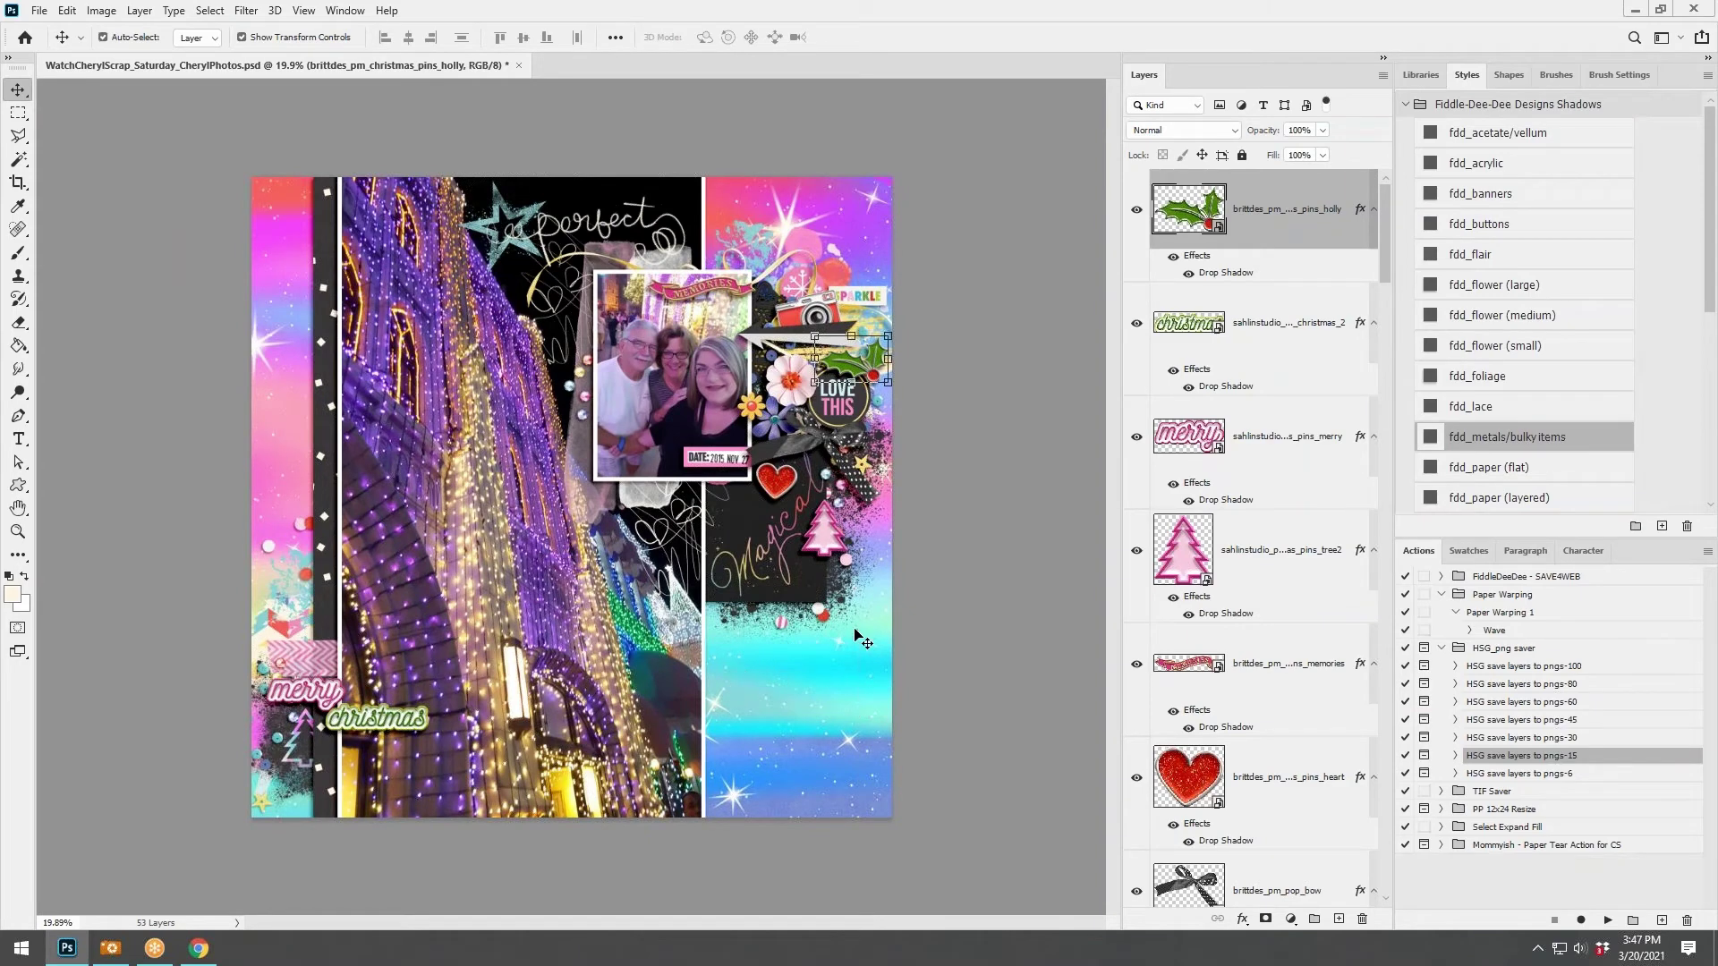
key(d)
scroll(954, 343, up, 2)
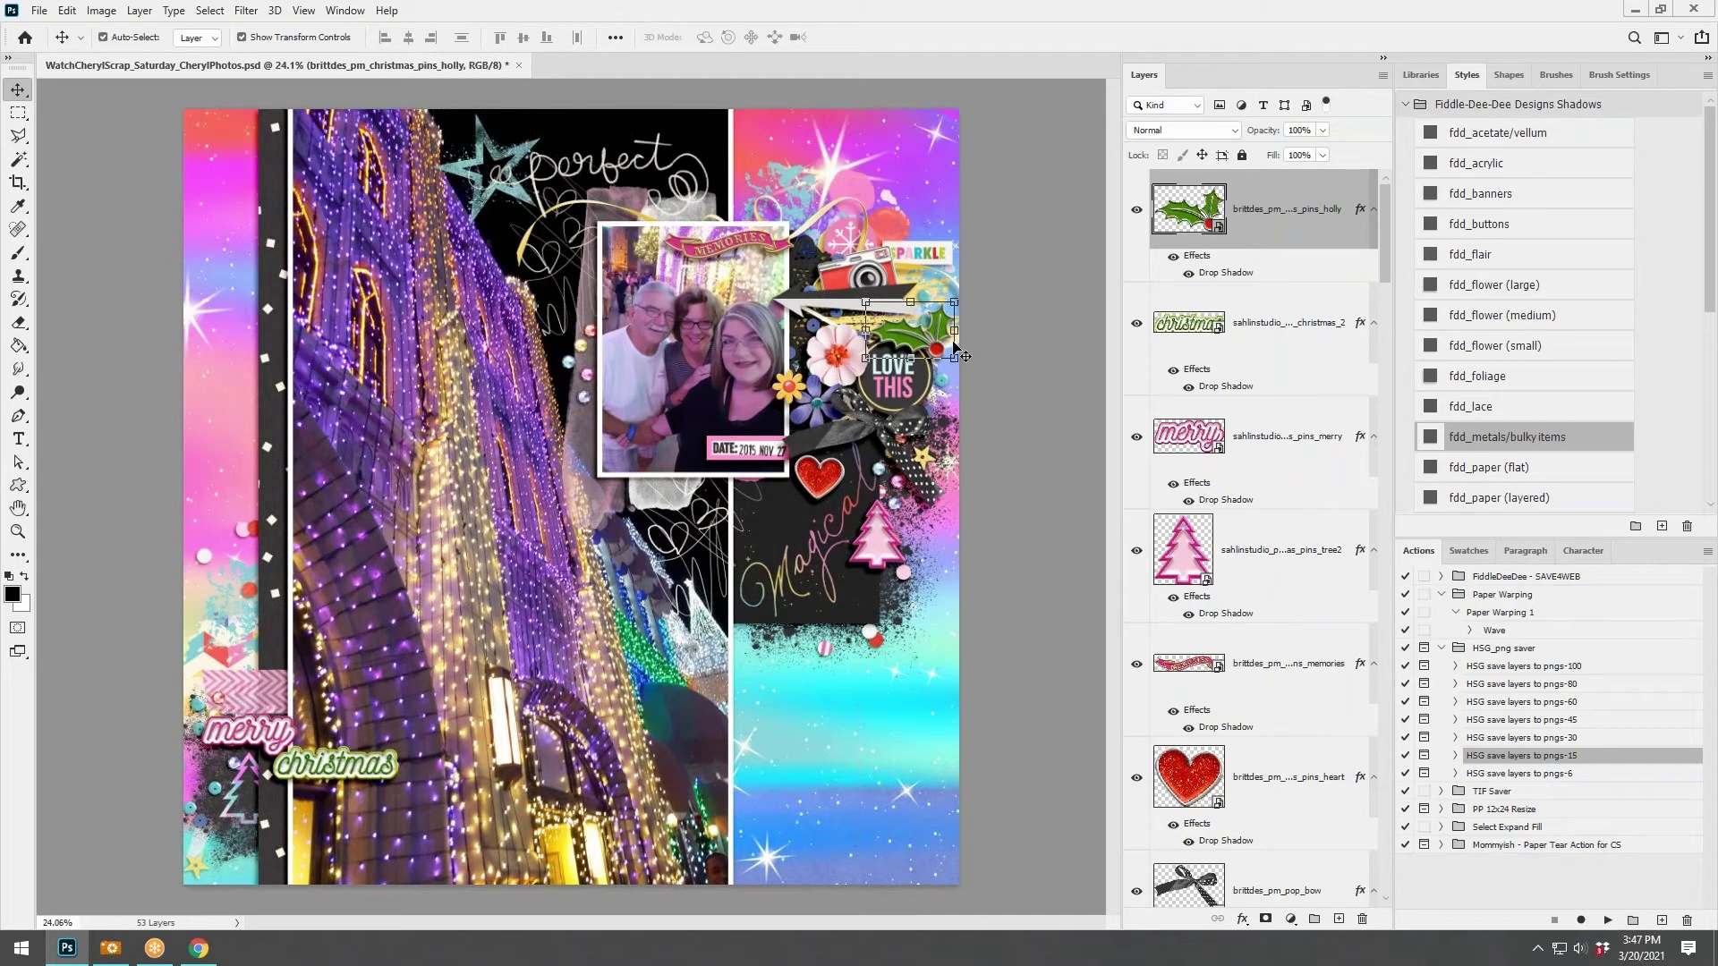
click(40, 11)
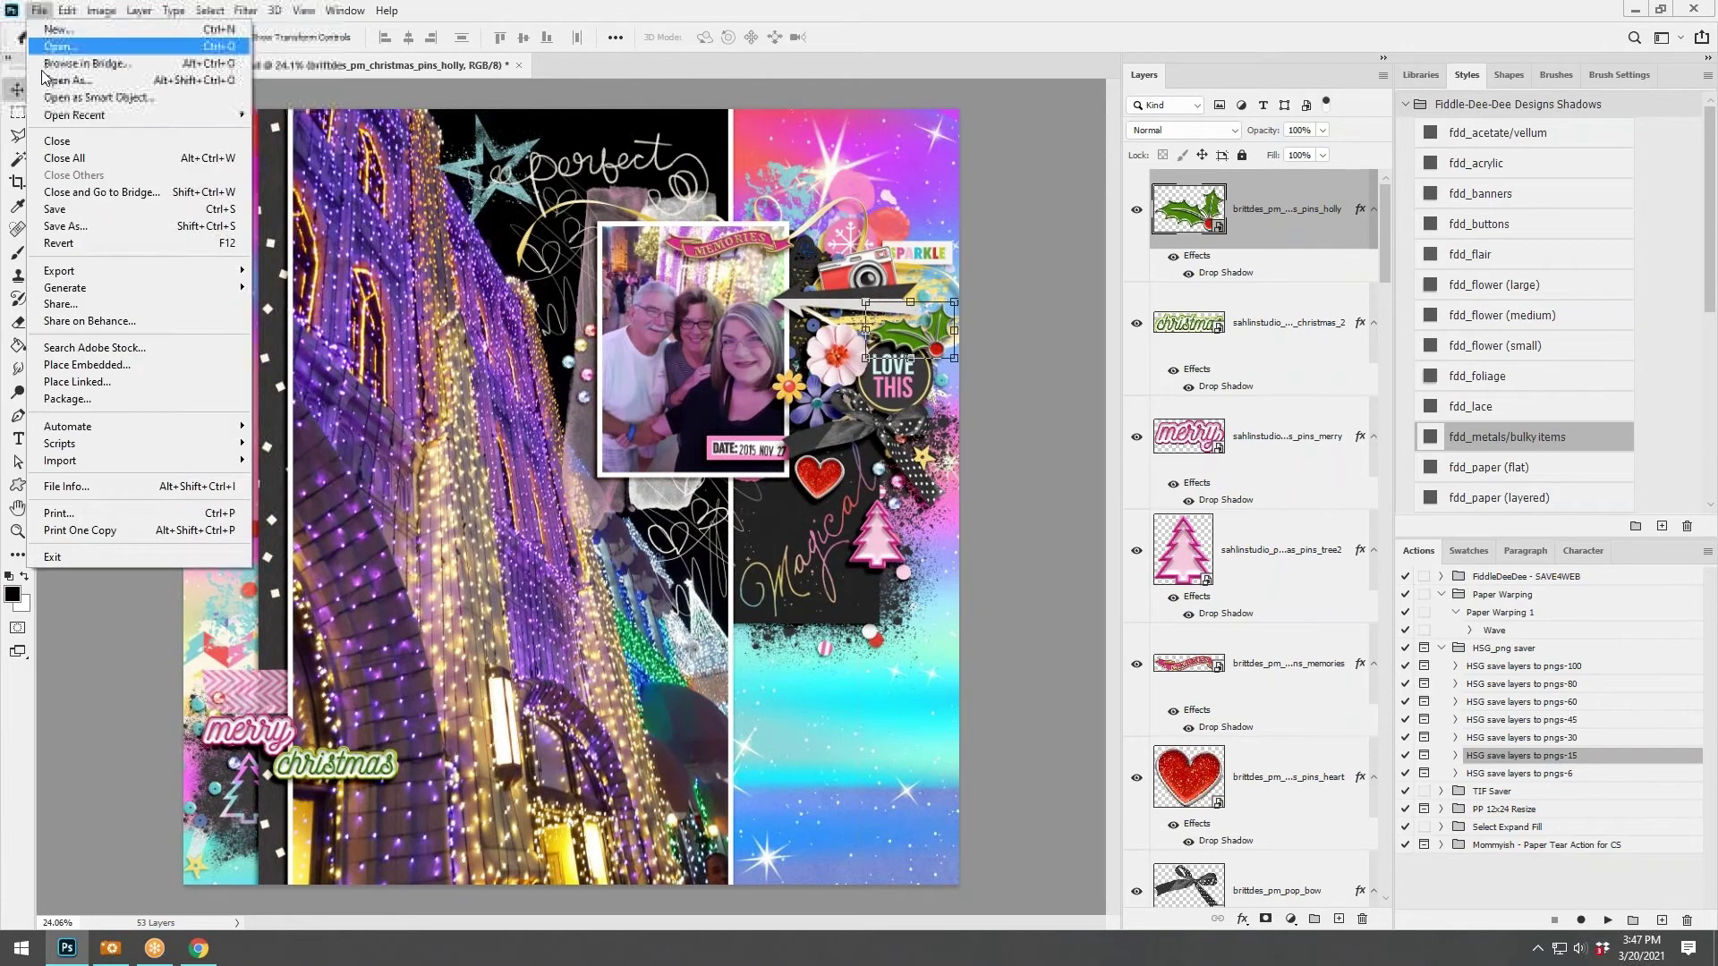
click(61, 215)
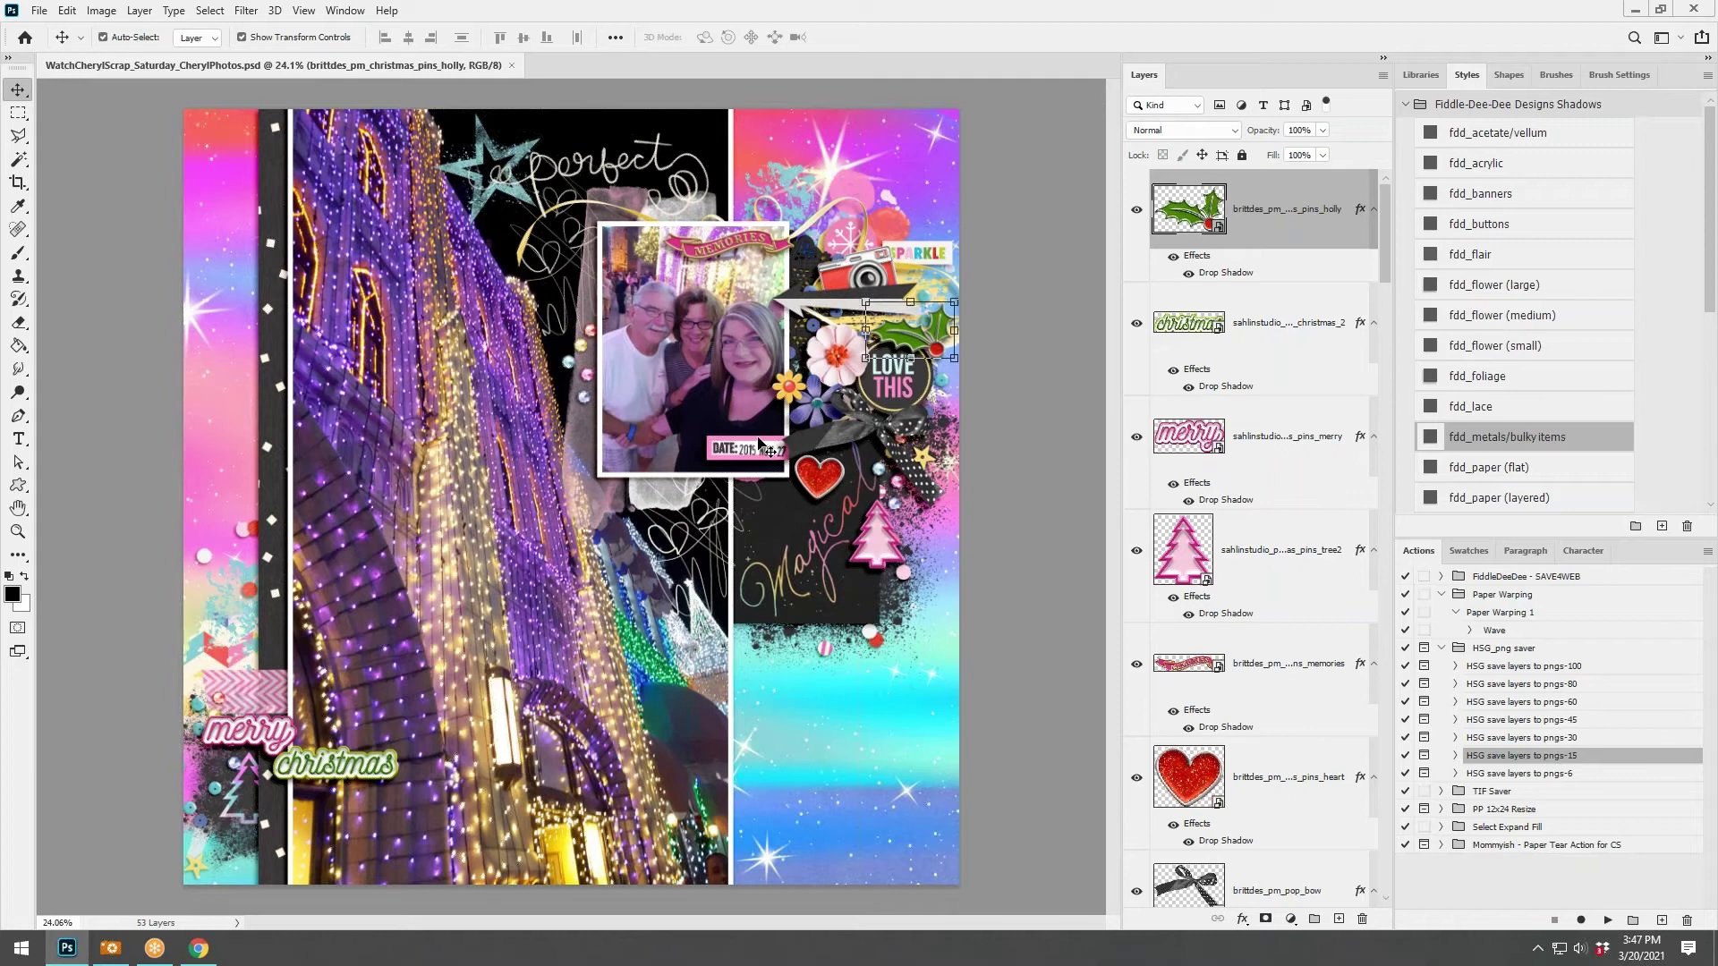
Select the teal paintmessy layer above the photo and sample green from the holly leaf as the foreground color.
click(794, 181)
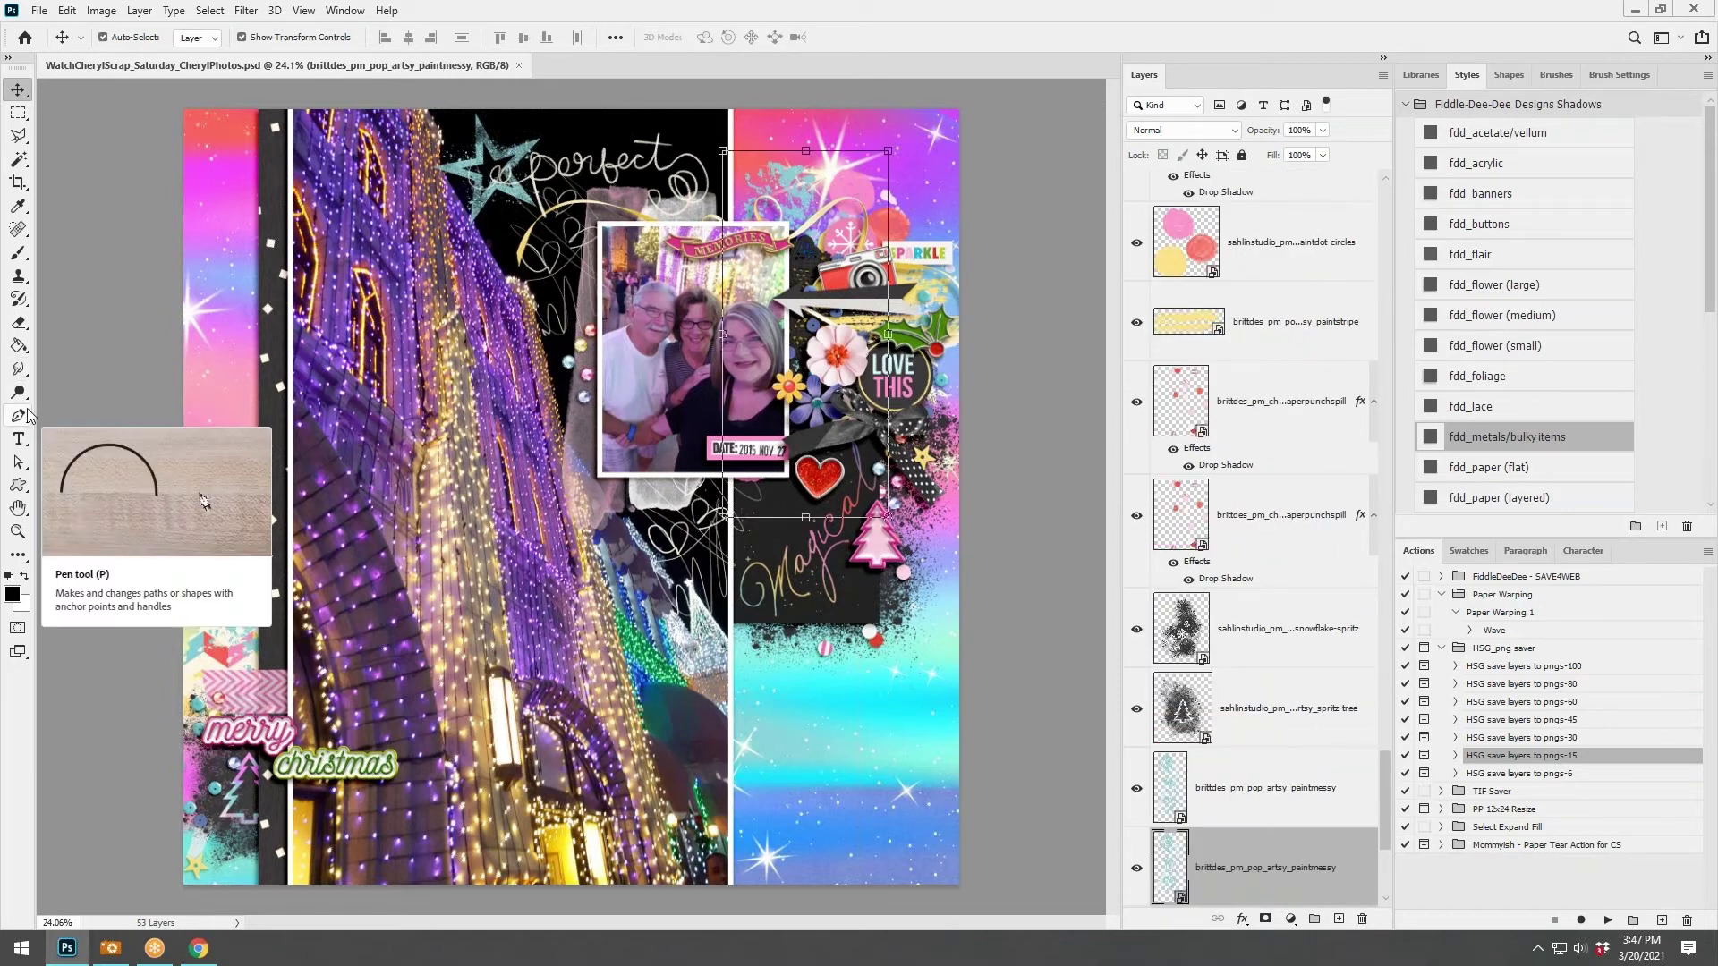
click(18, 206)
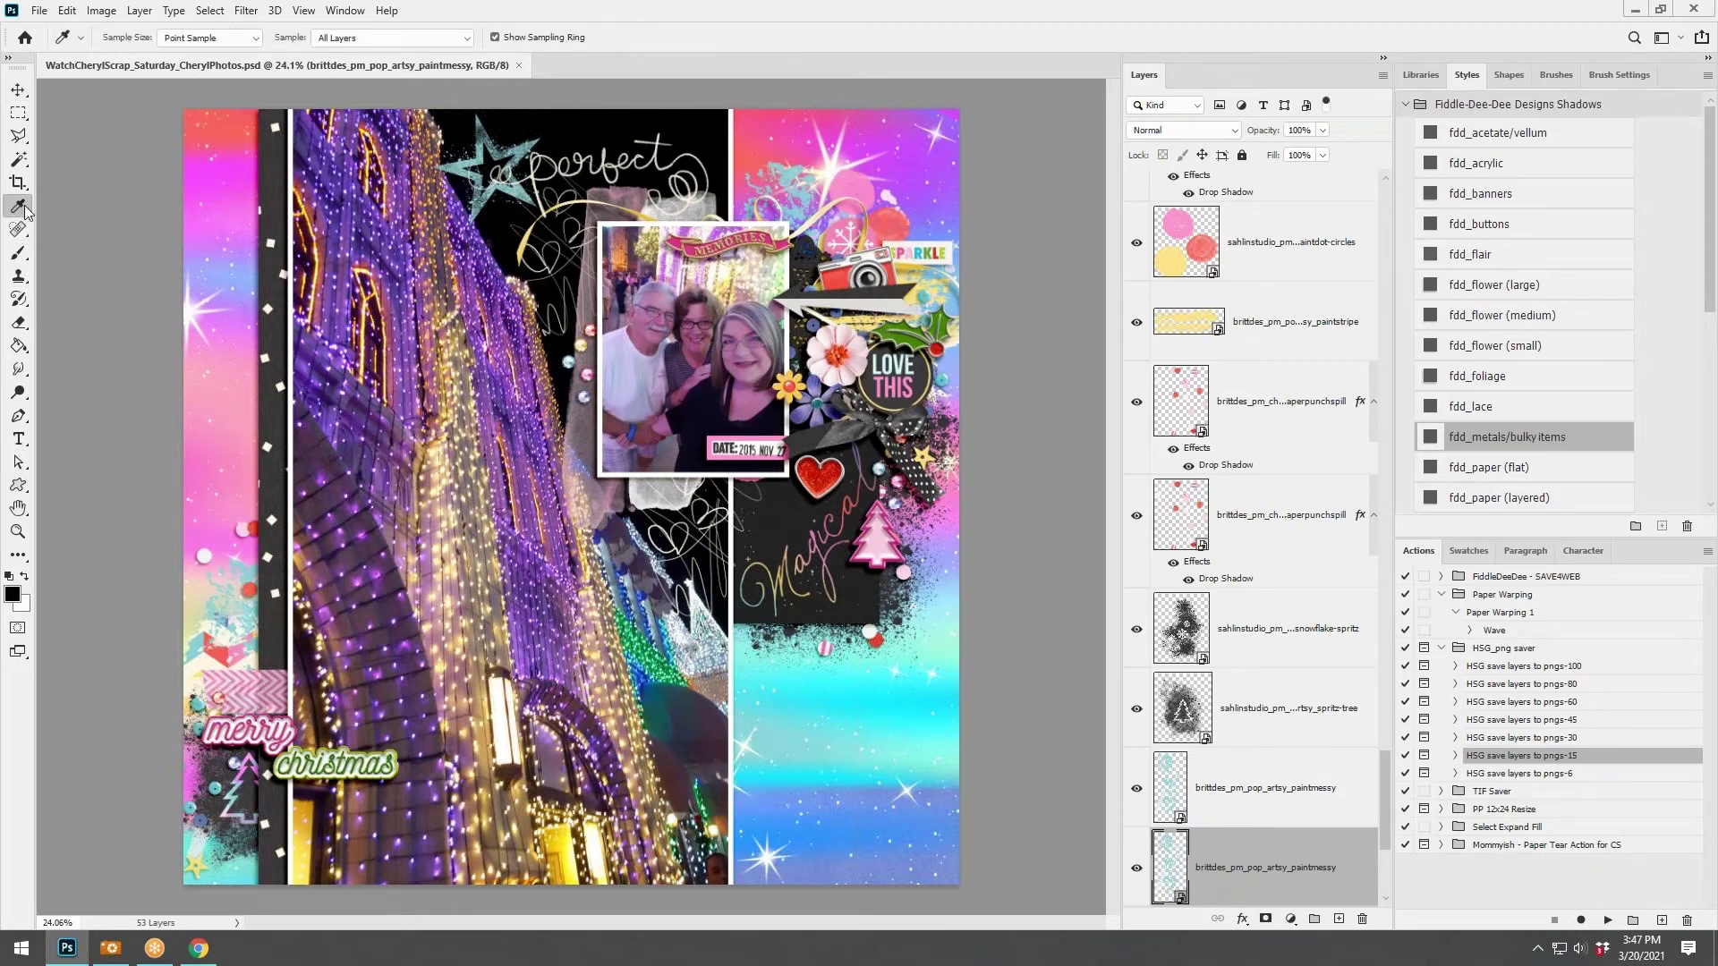
click(918, 338)
click(18, 89)
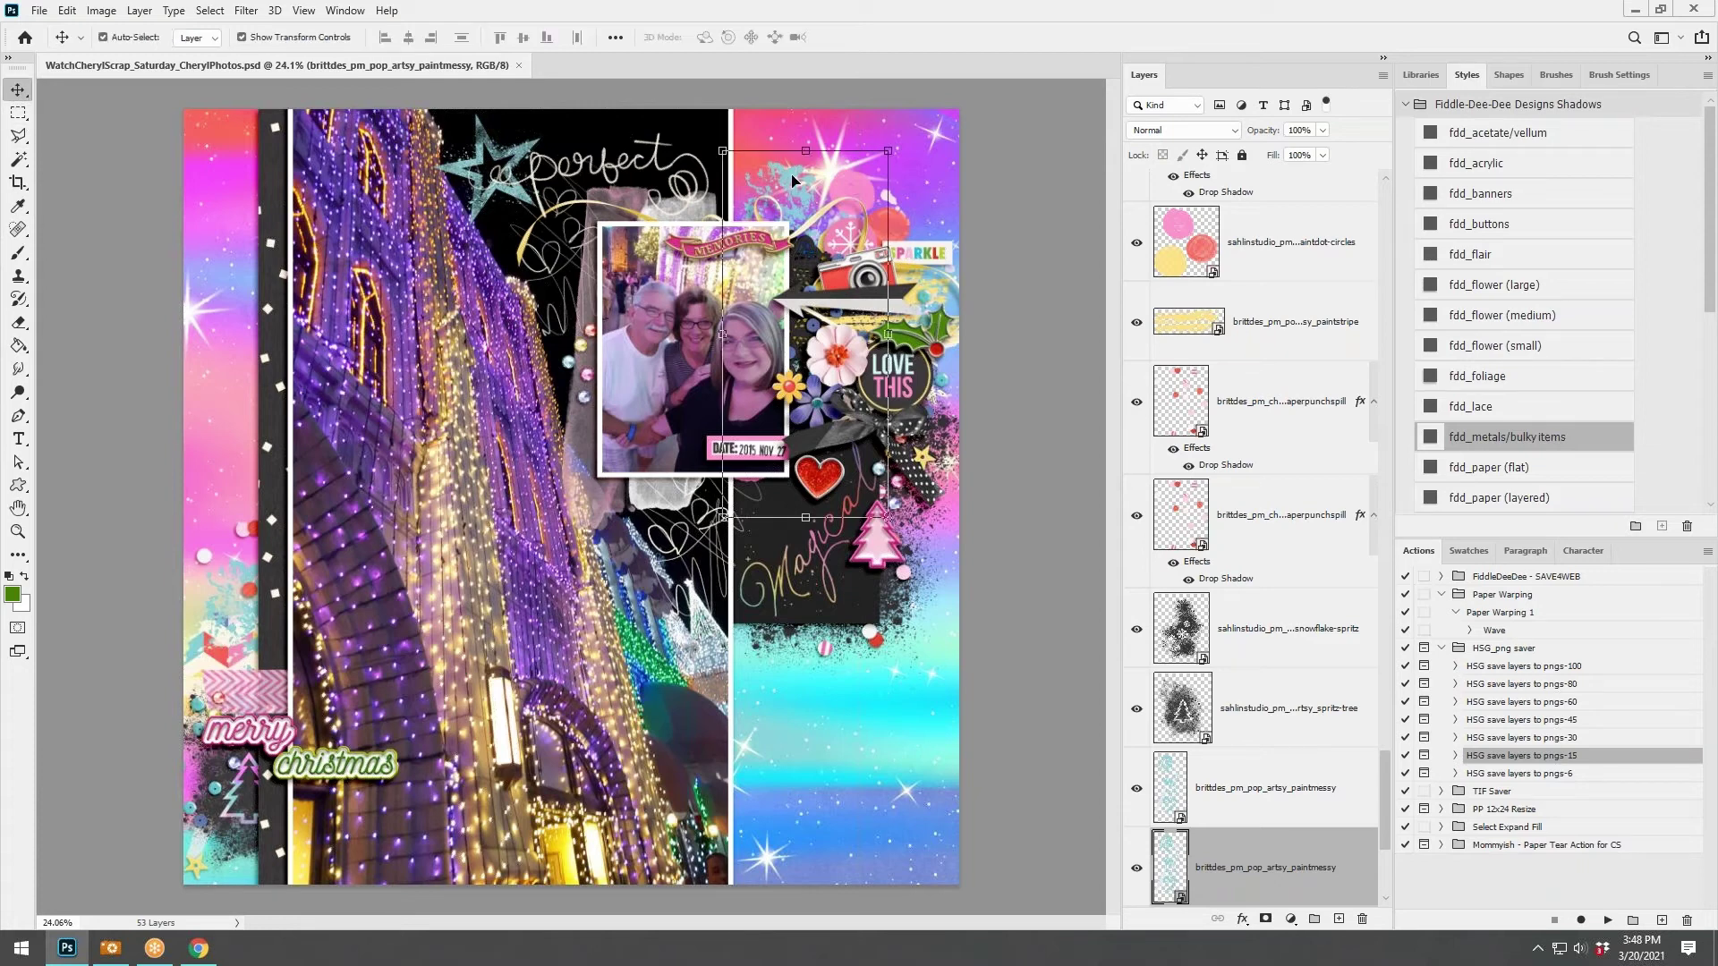
Add a Solid Color fill layer in the sampled green and clip it to the paintmessy layer beneath it.
scroll(1310, 832, down, 1)
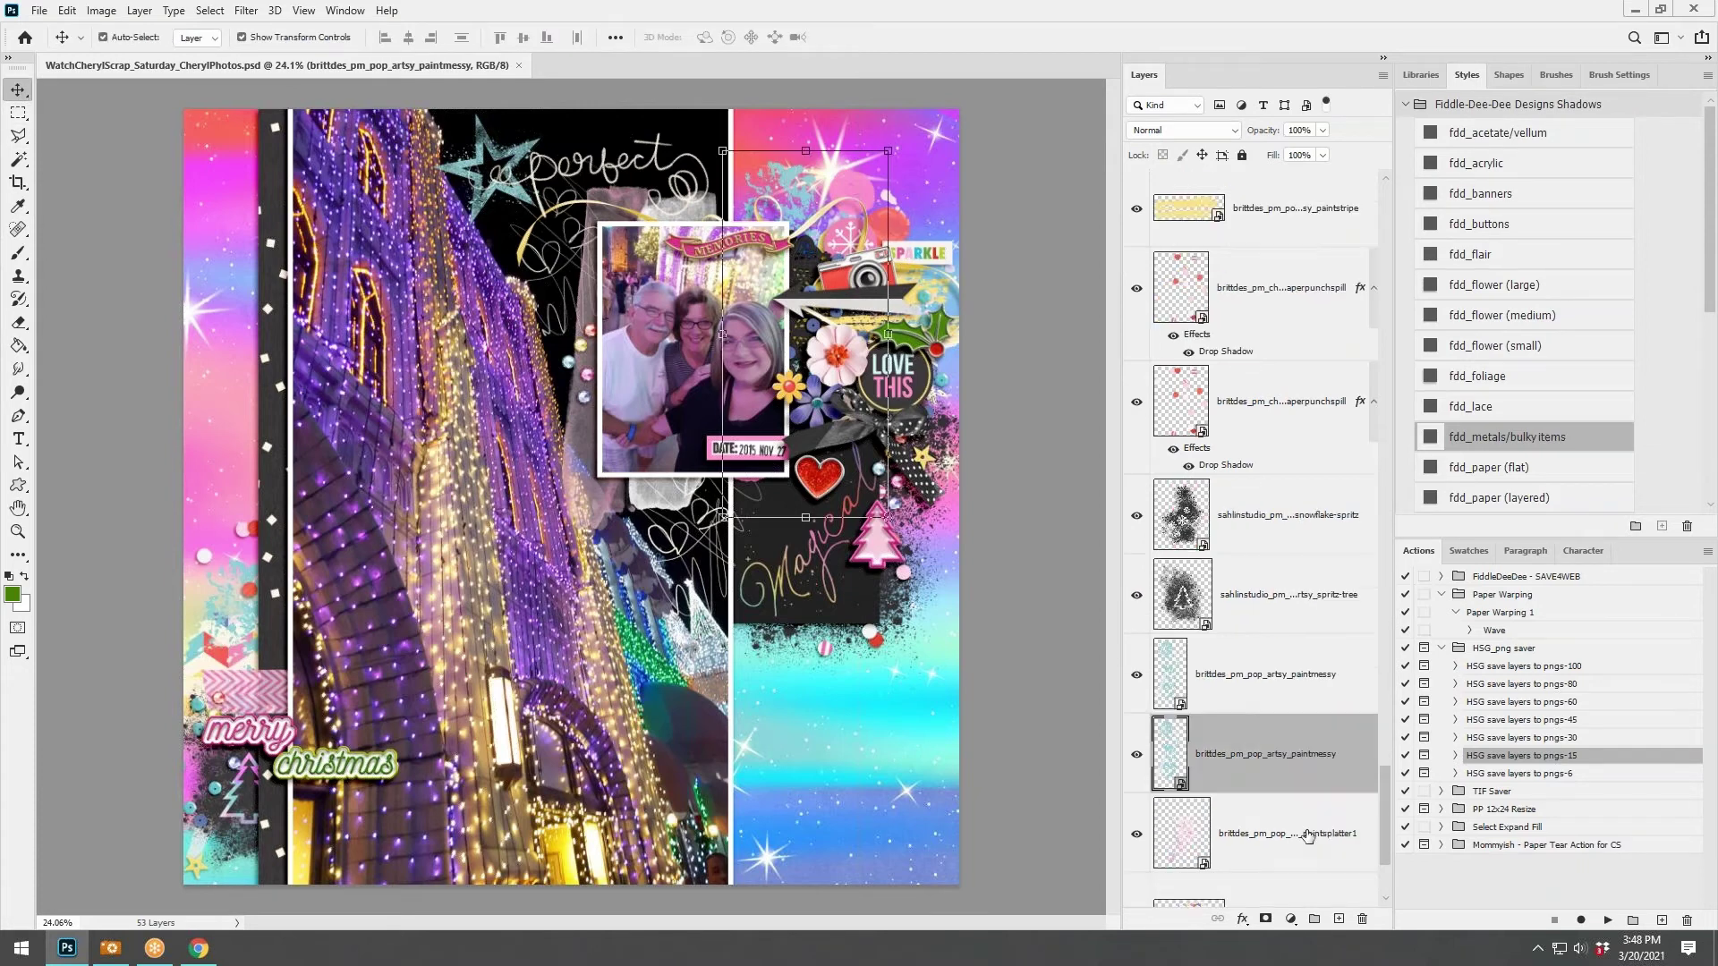
click(1290, 919)
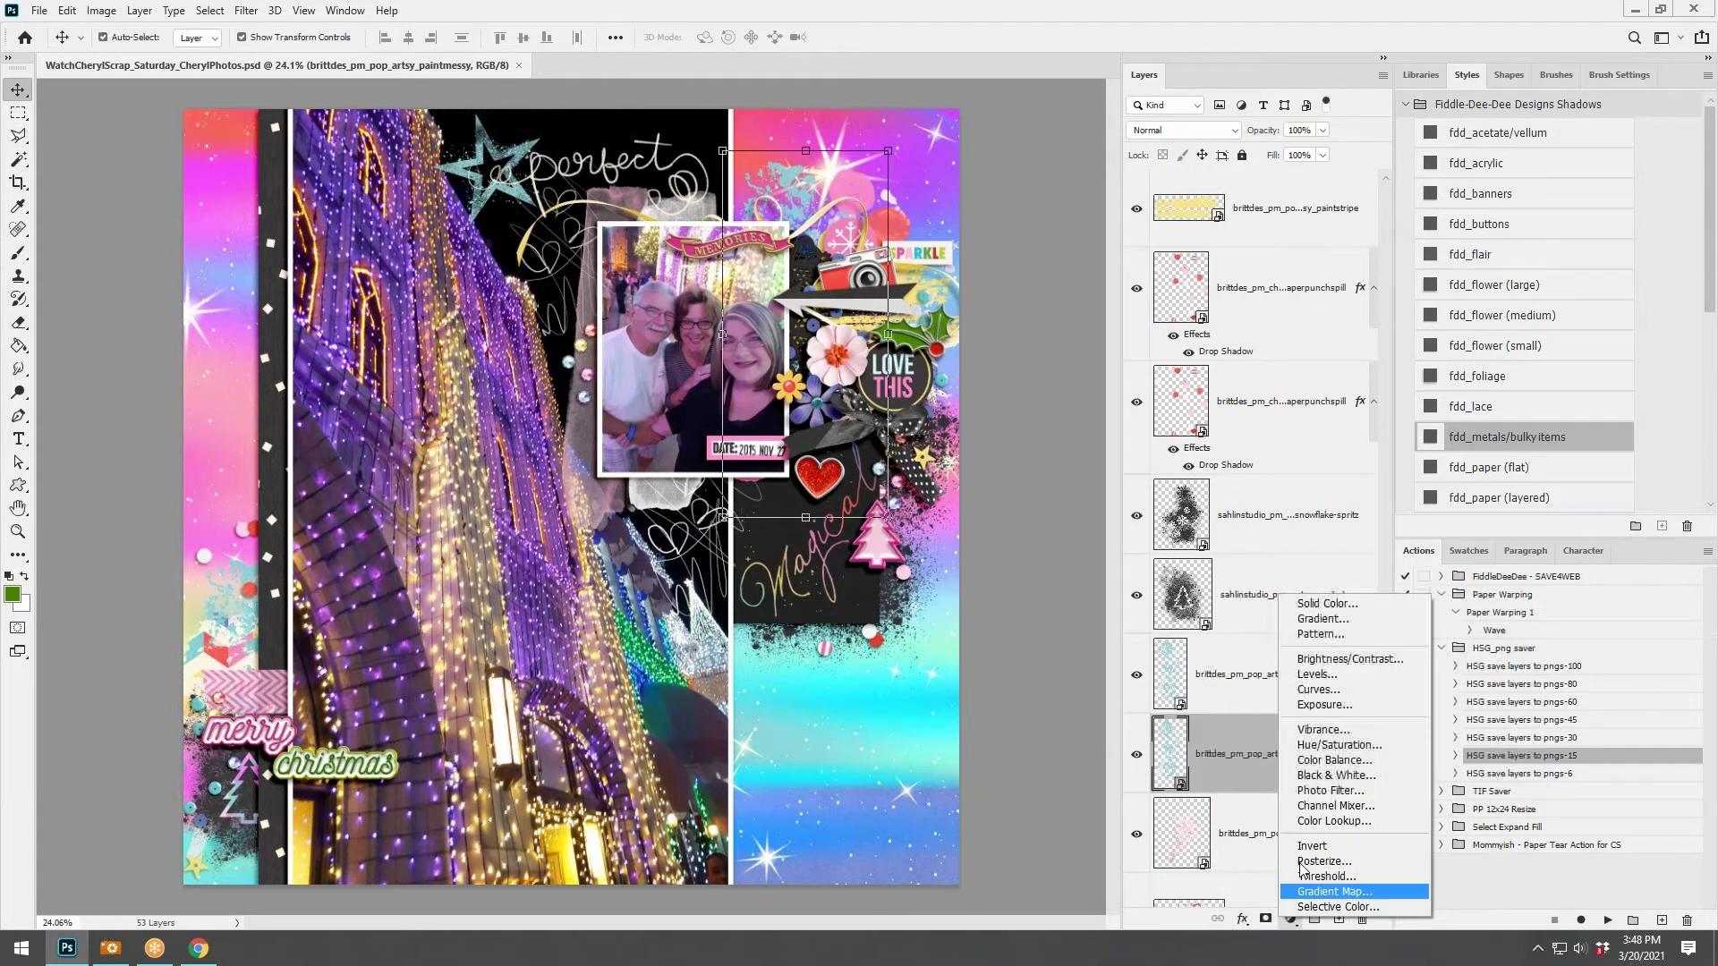
click(1326, 603)
click(1109, 95)
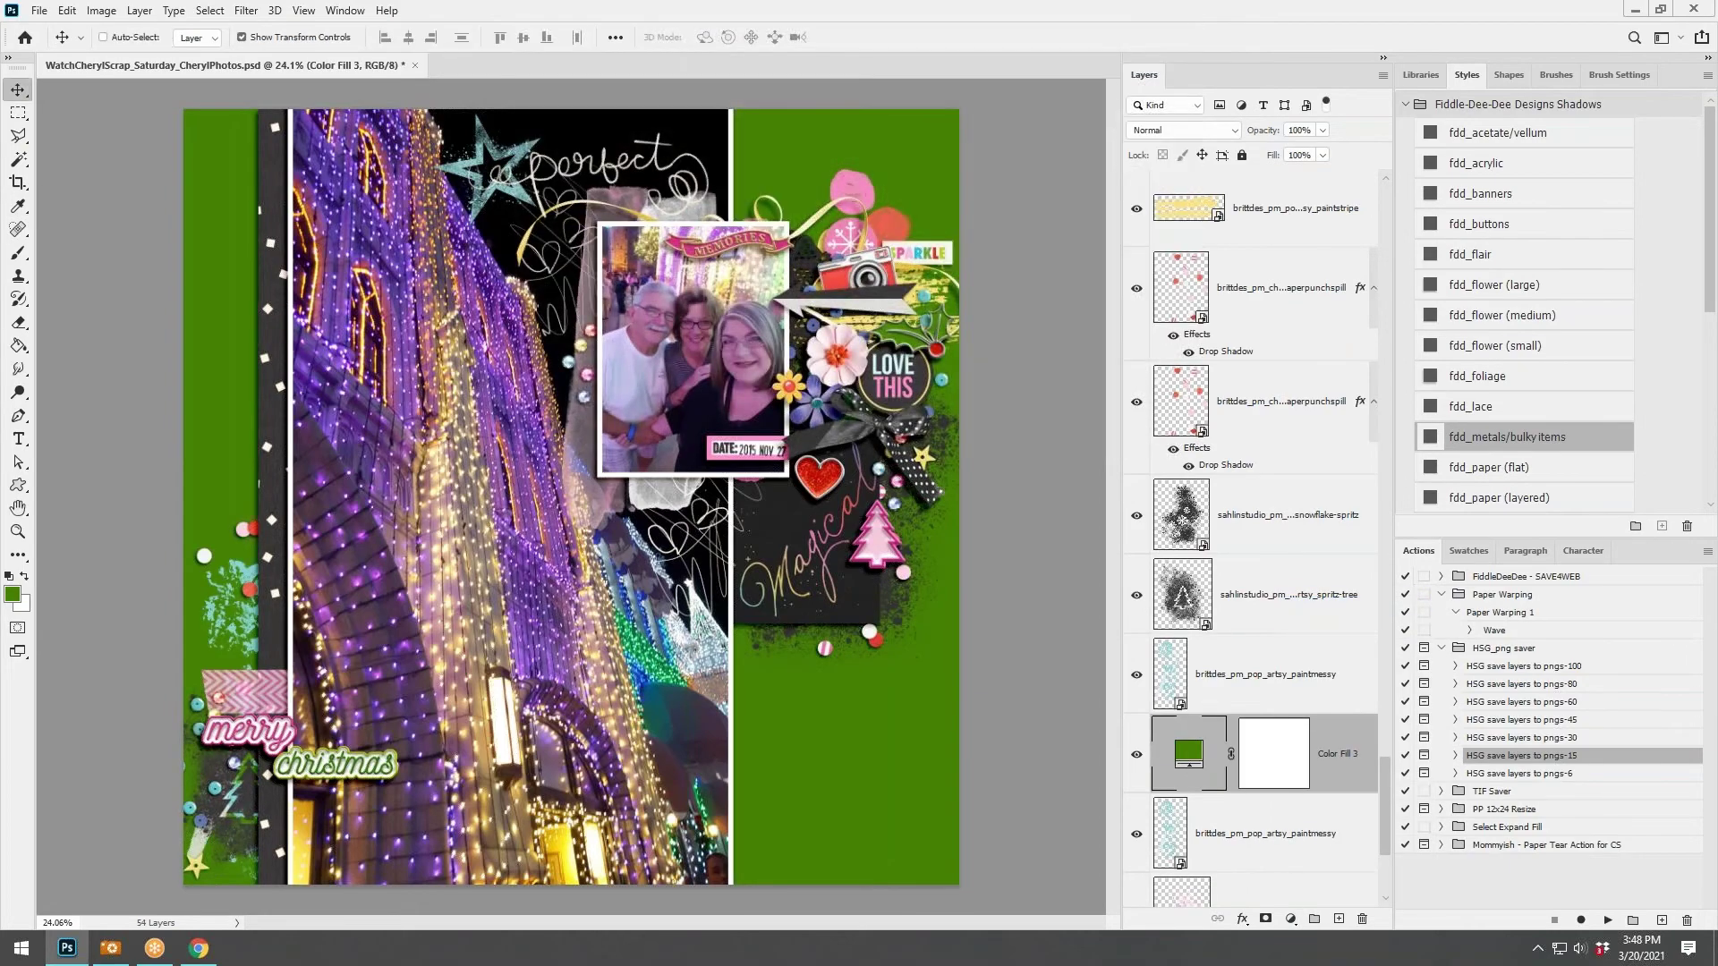
key(ctrl+alt+g)
key(ctrl)
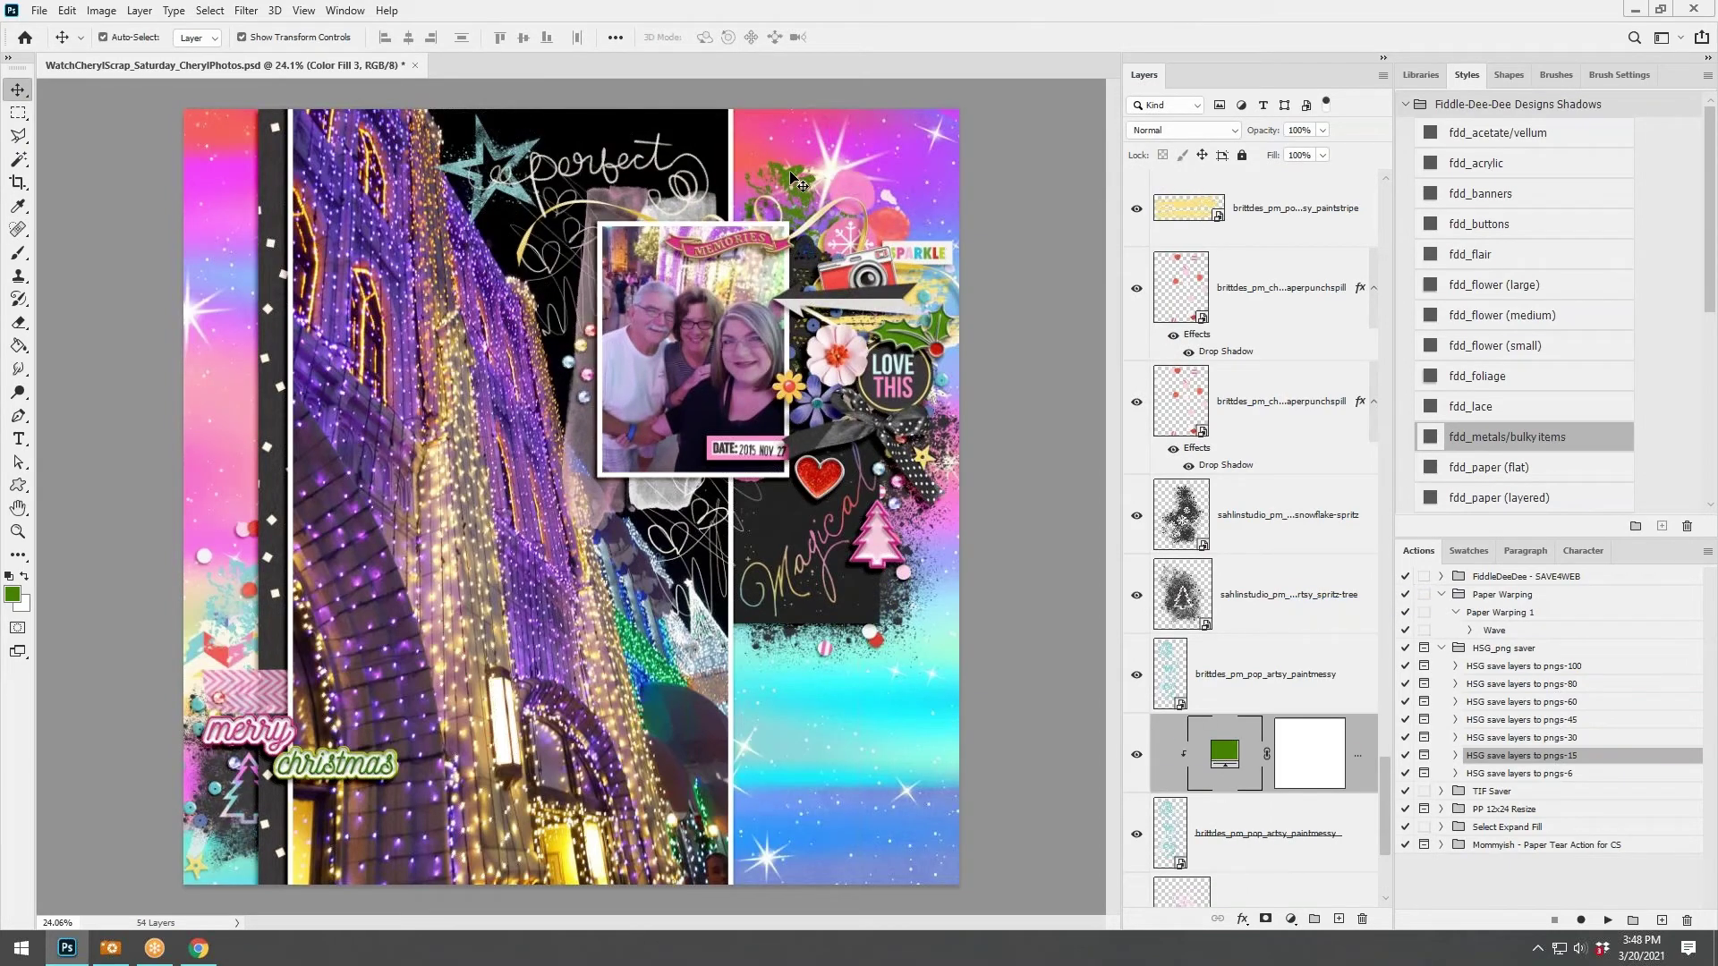
drag(797, 185, 772, 185)
click(67, 10)
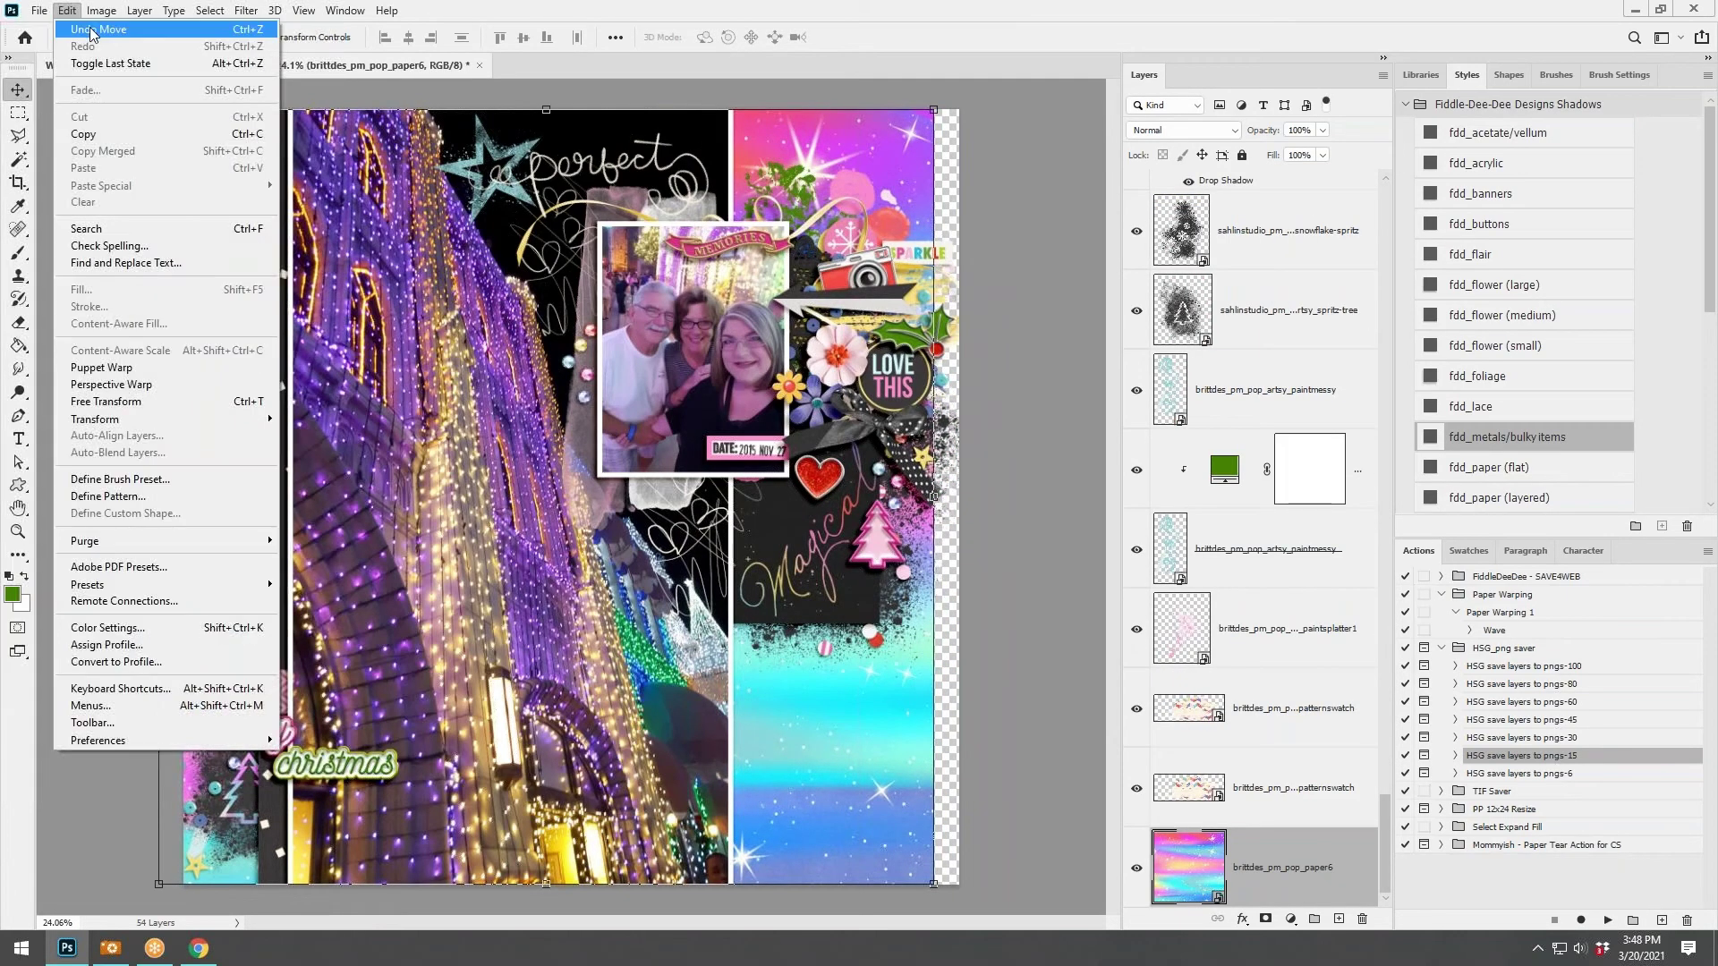
click(98, 31)
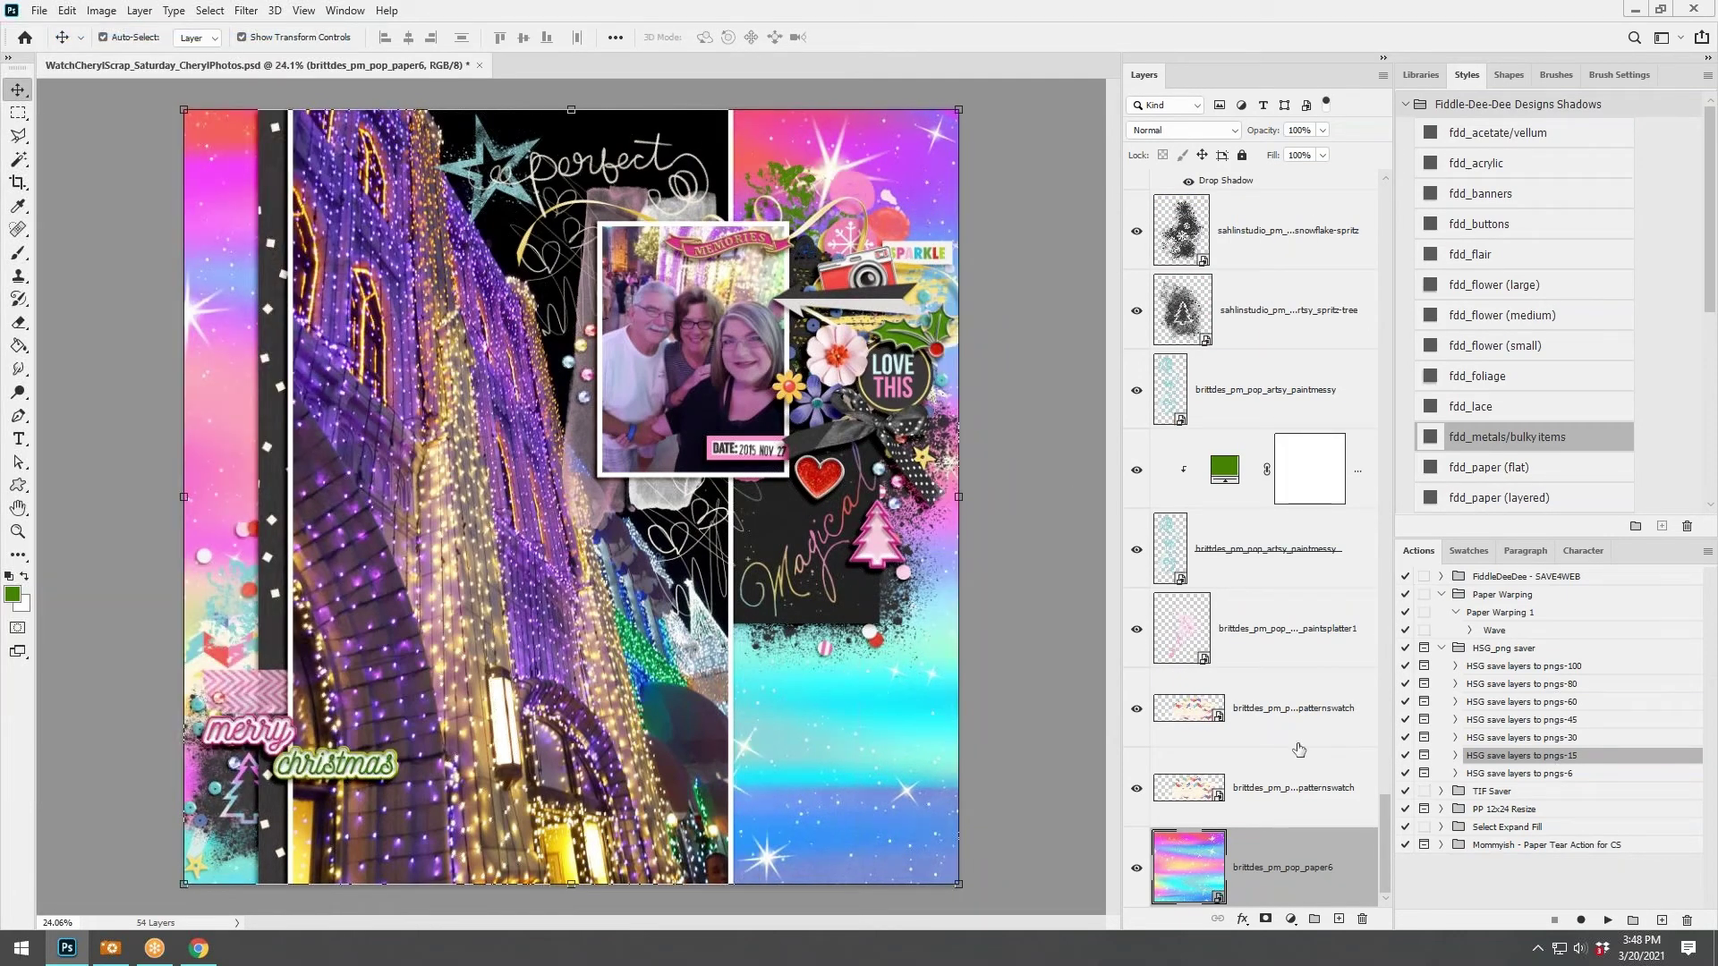
Delete the green color fill layer clipped to the paintmessy layer.
click(1251, 488)
right_click(1251, 488)
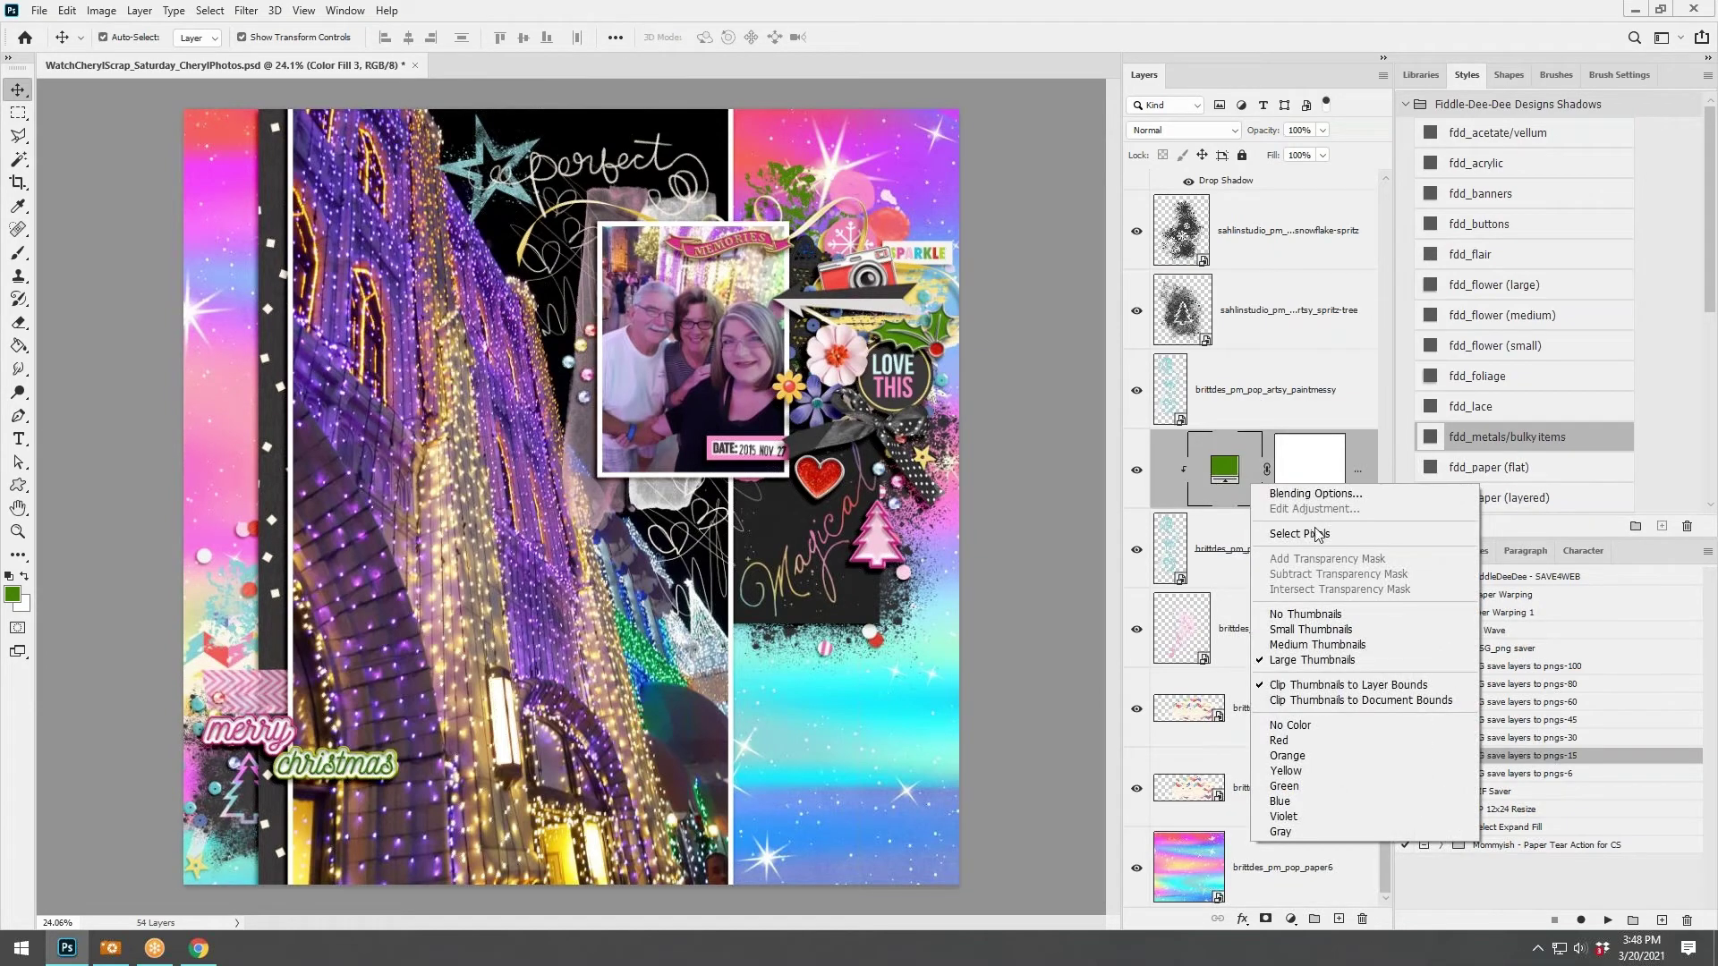
click(1173, 490)
right_click(1156, 479)
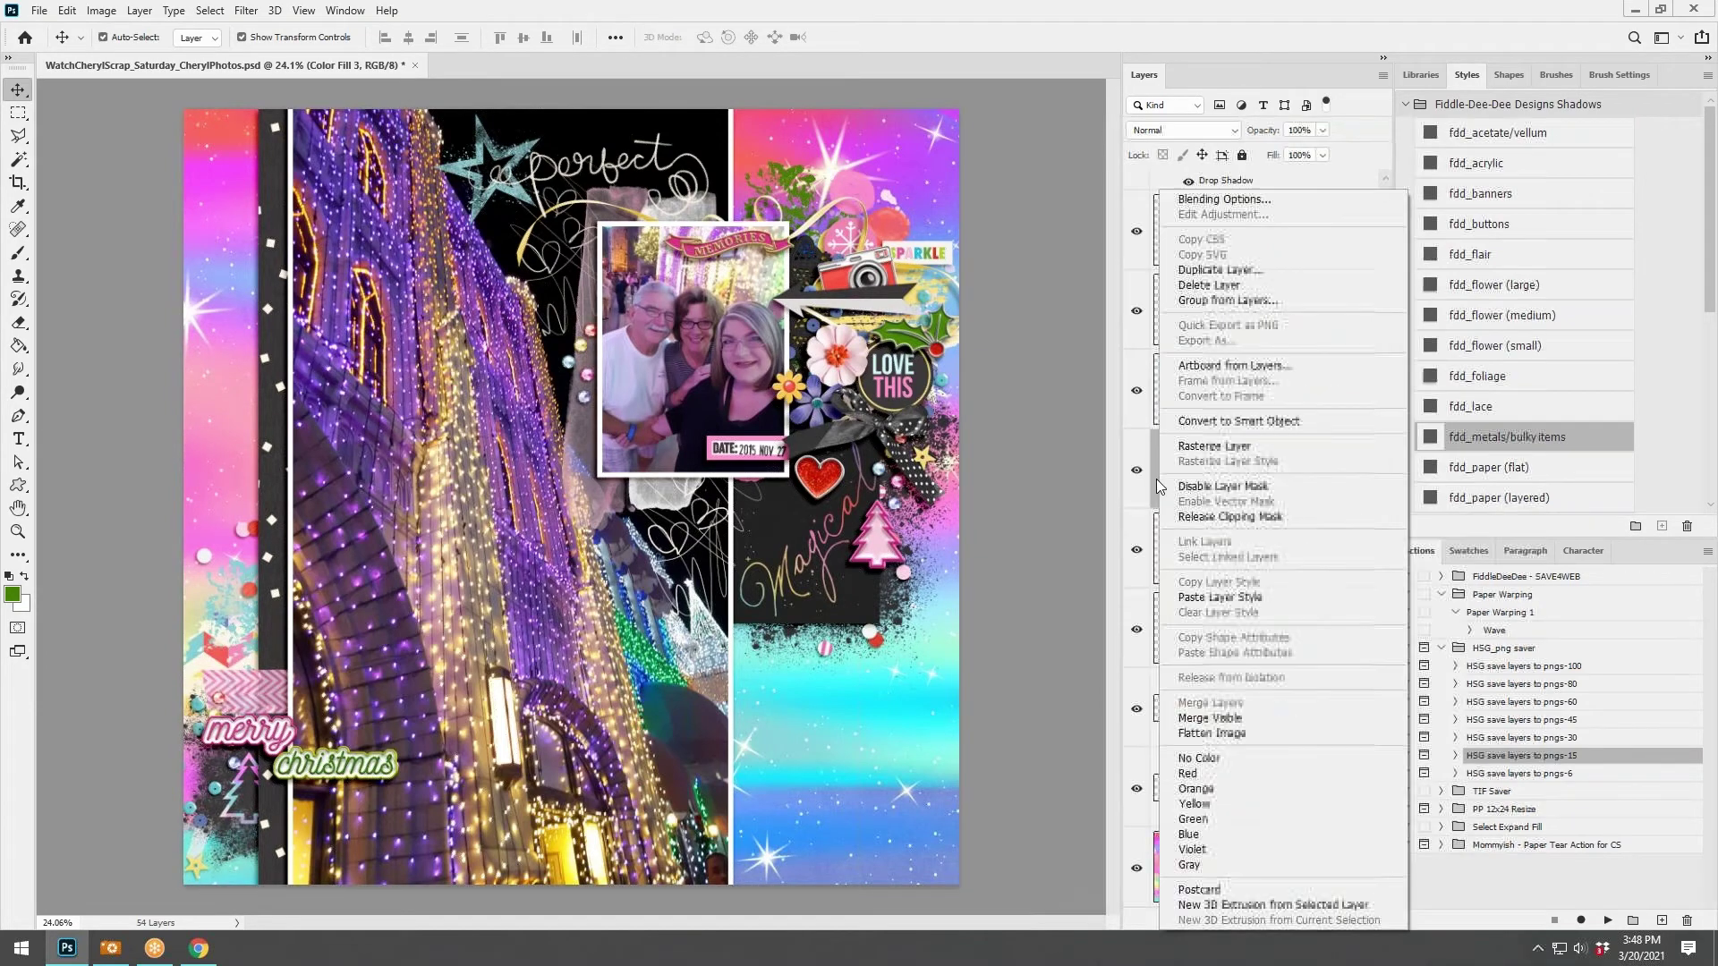
click(1210, 287)
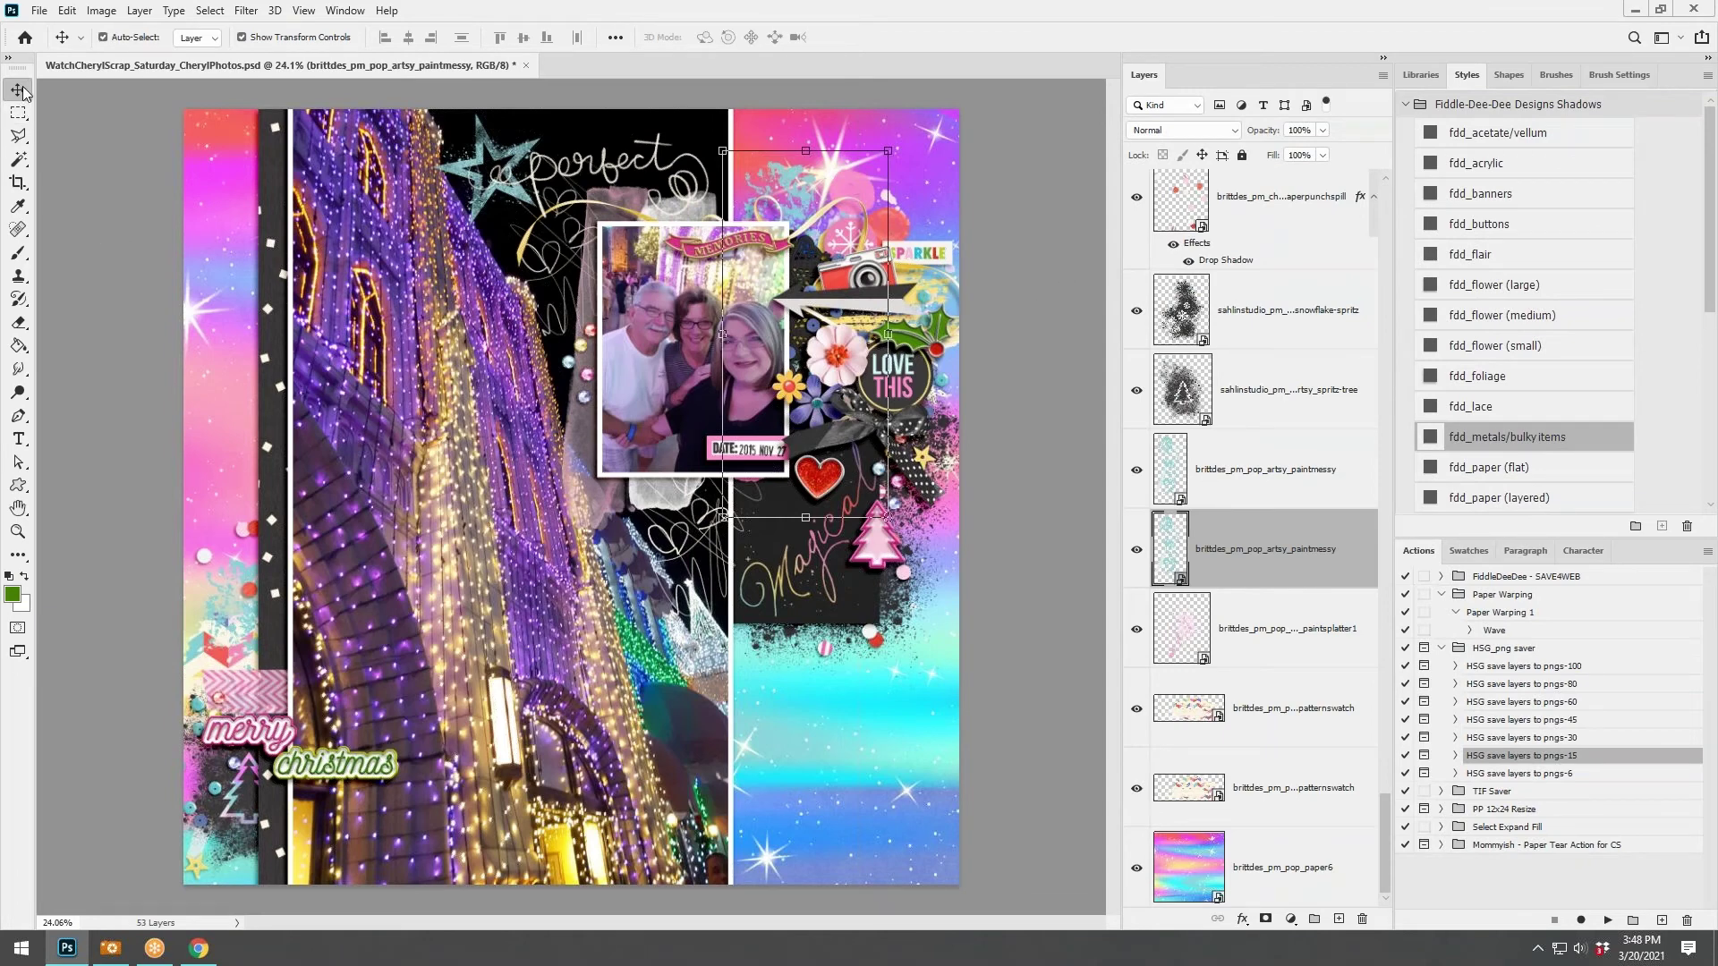
Select the snowflake-spritz layer behind the Magical card and sample a brighter green as the foreground color.
click(902, 622)
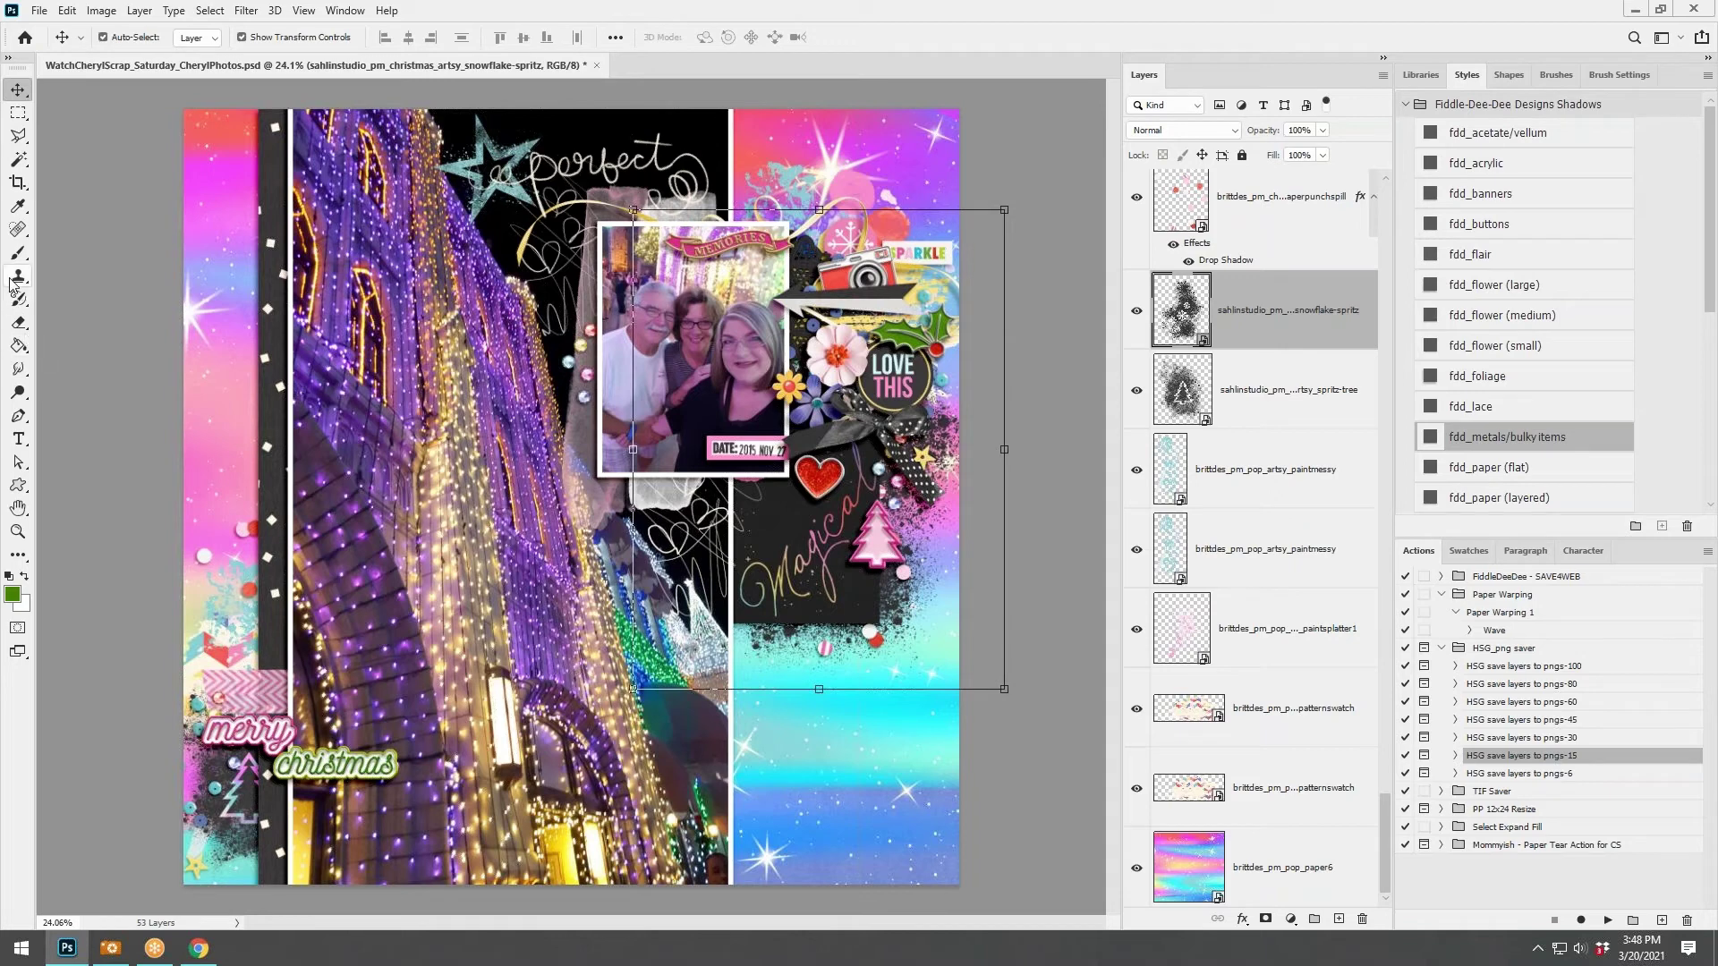
click(18, 206)
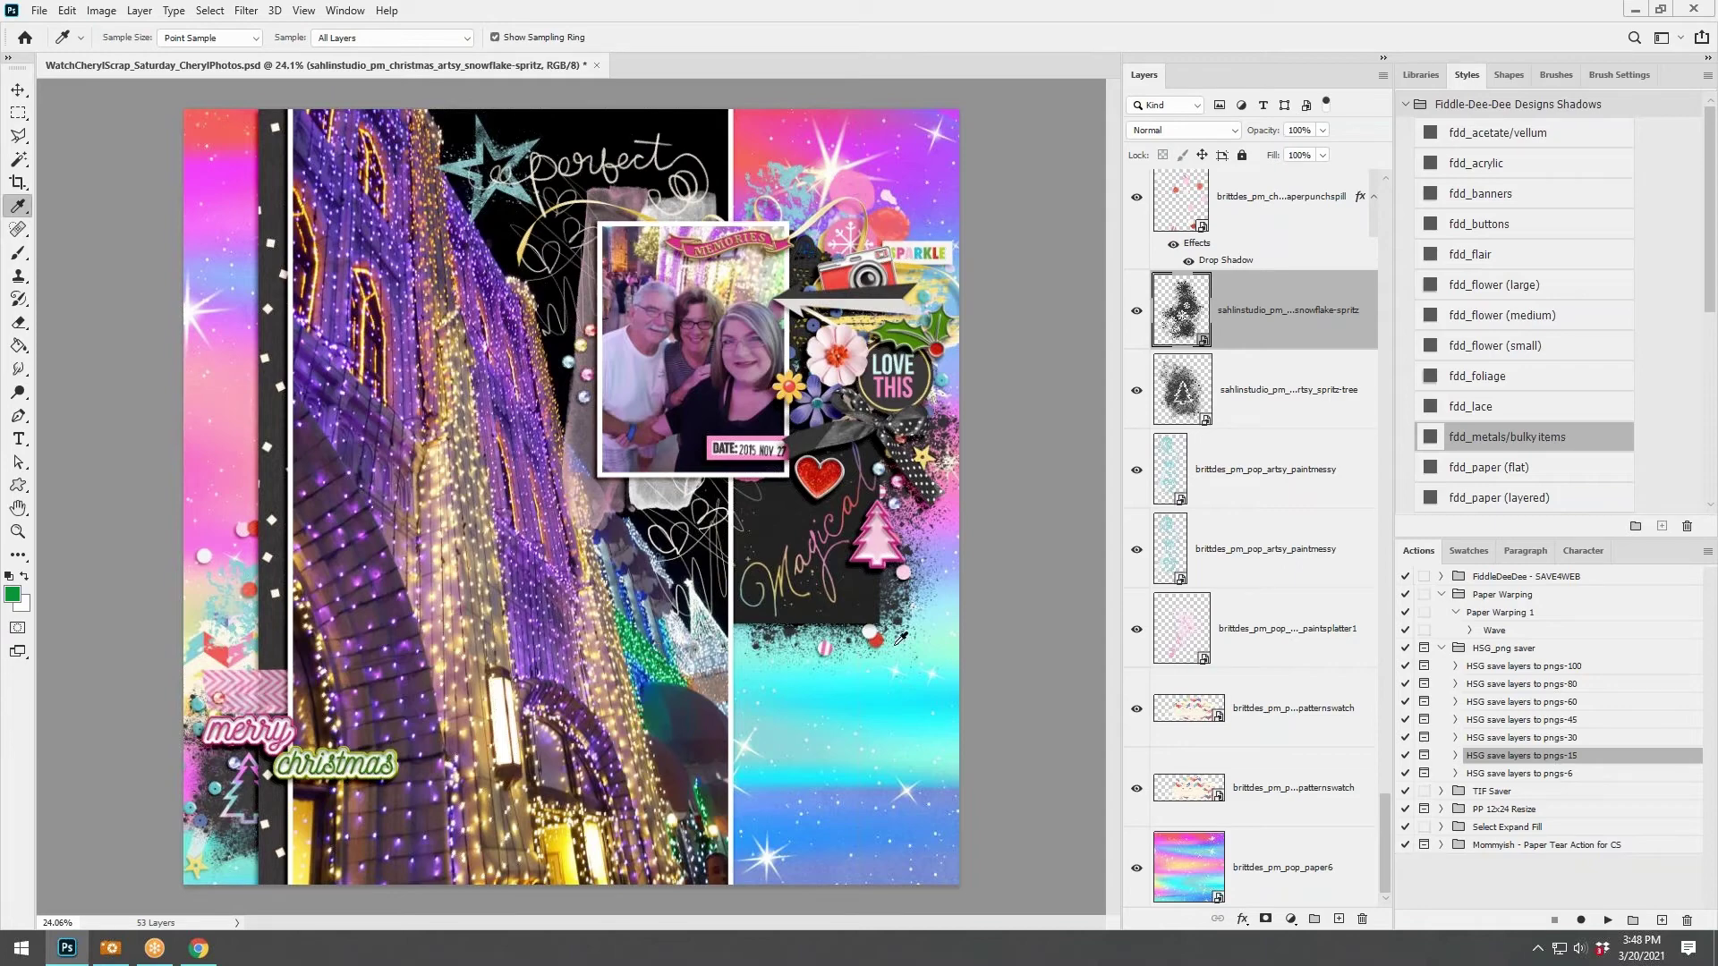
click(18, 90)
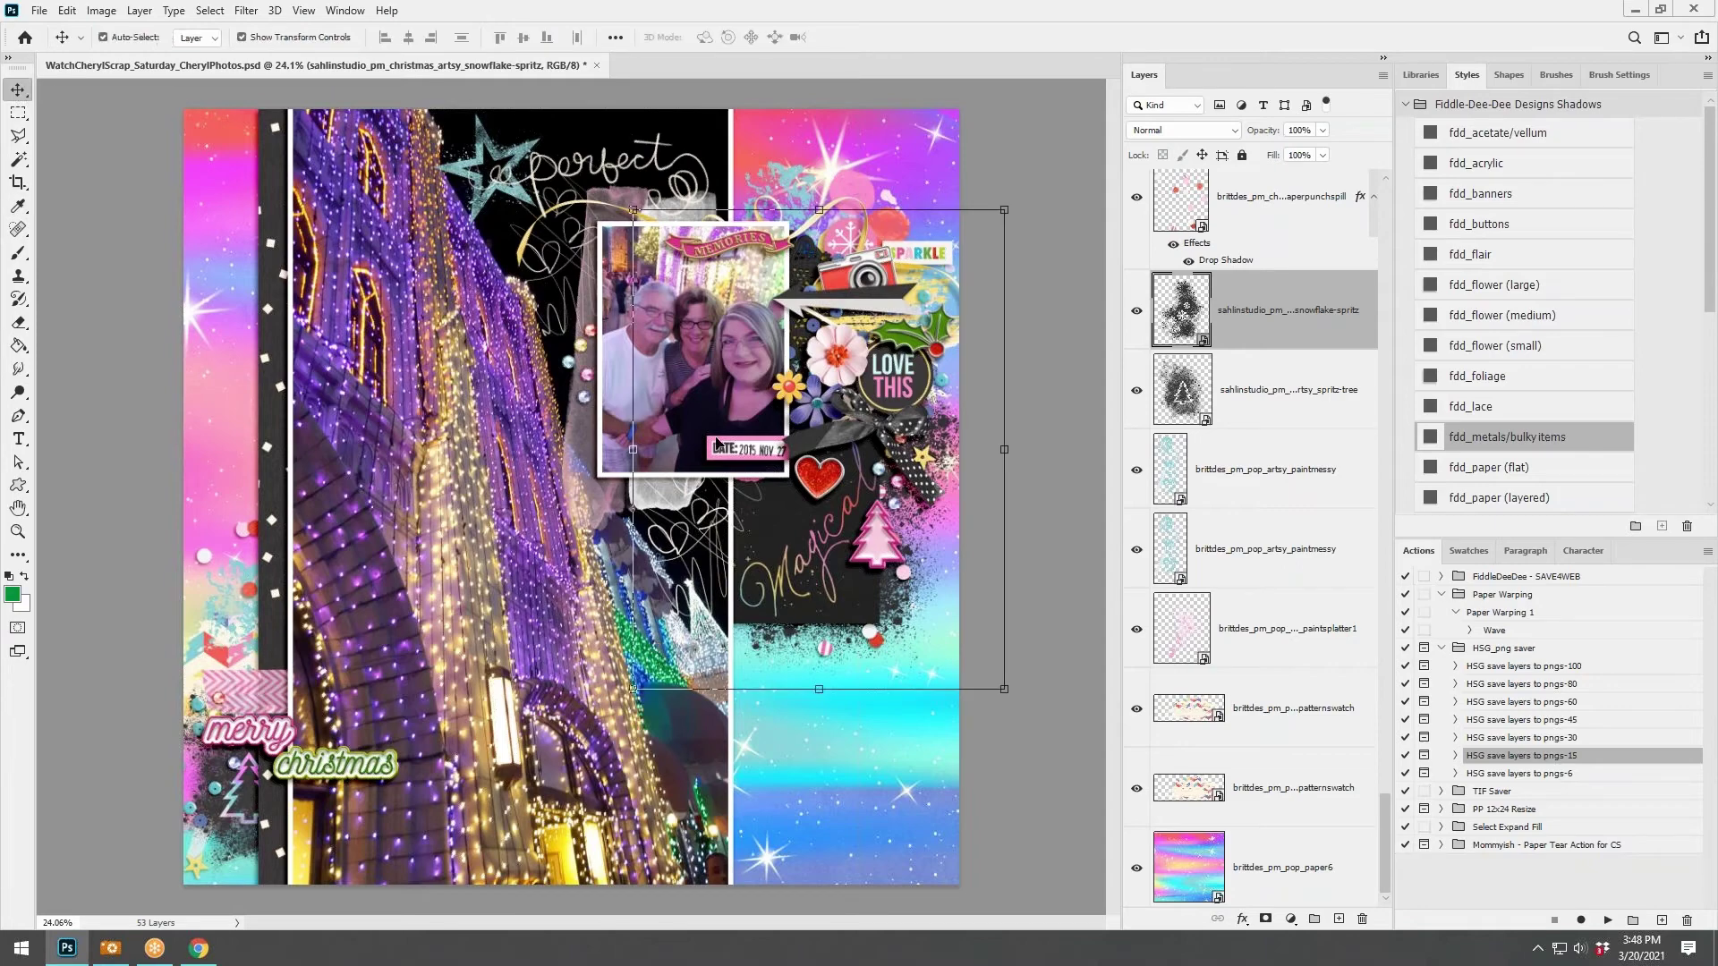
Add a Solid Color fill layer in the sampled green and clip it to the snowflake-spritz layer.
scroll(747, 445, up, 5)
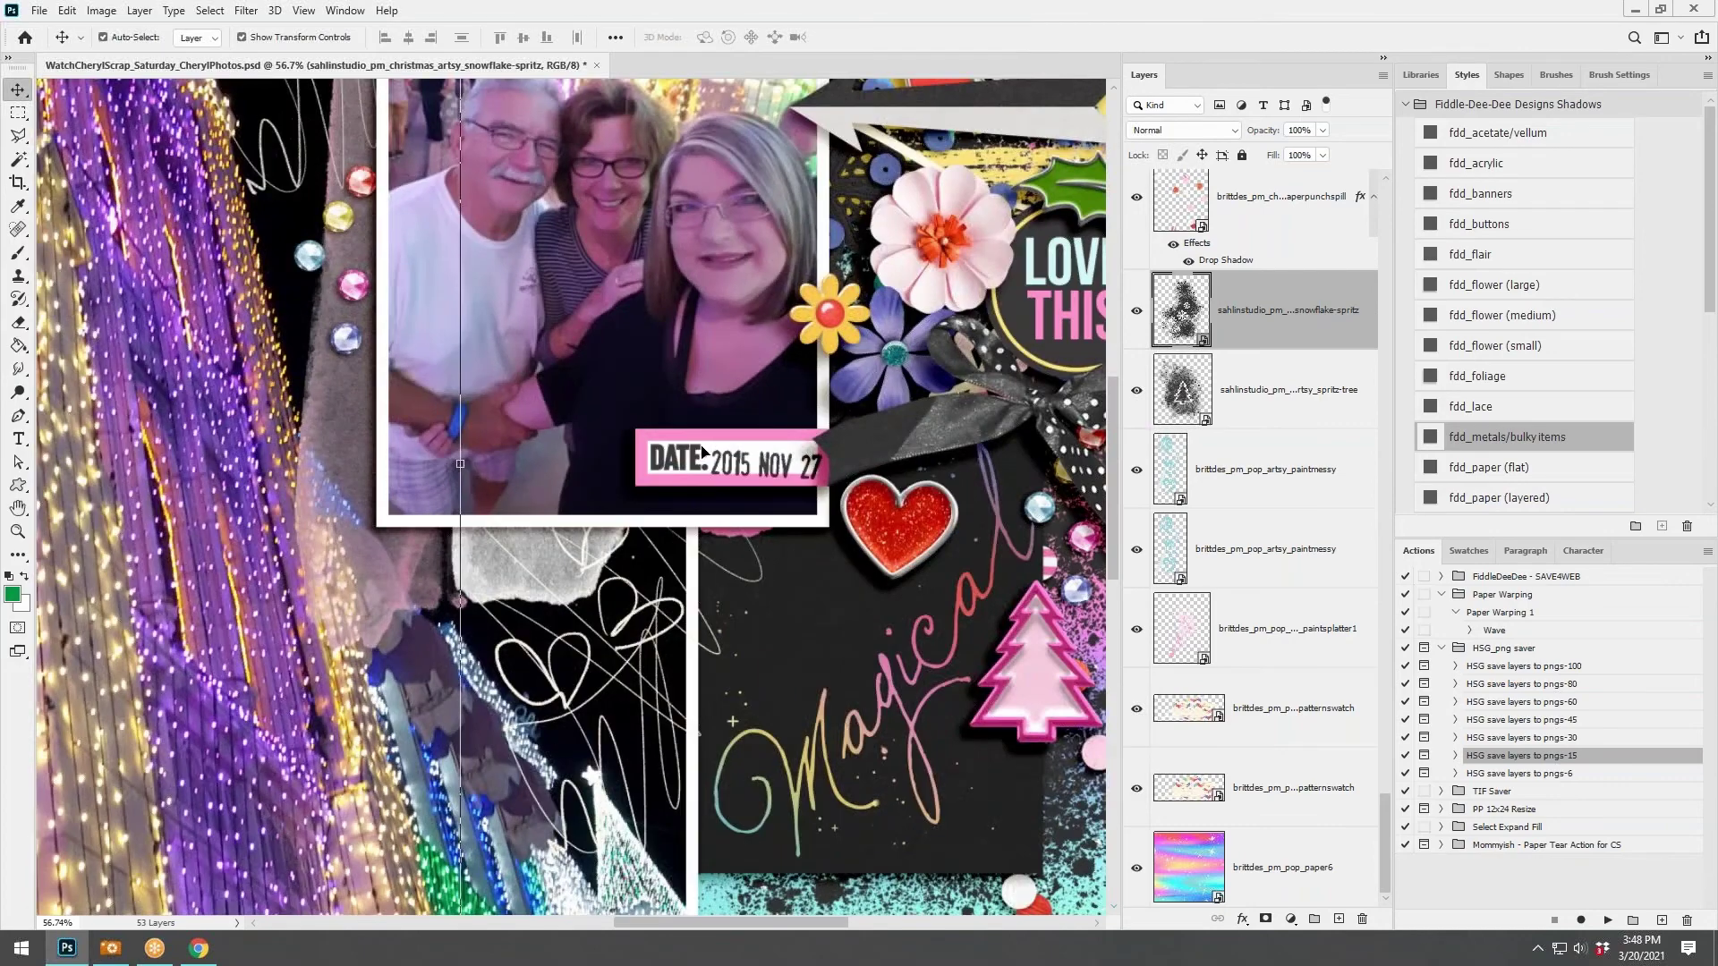
scroll(1011, 666, down, 4)
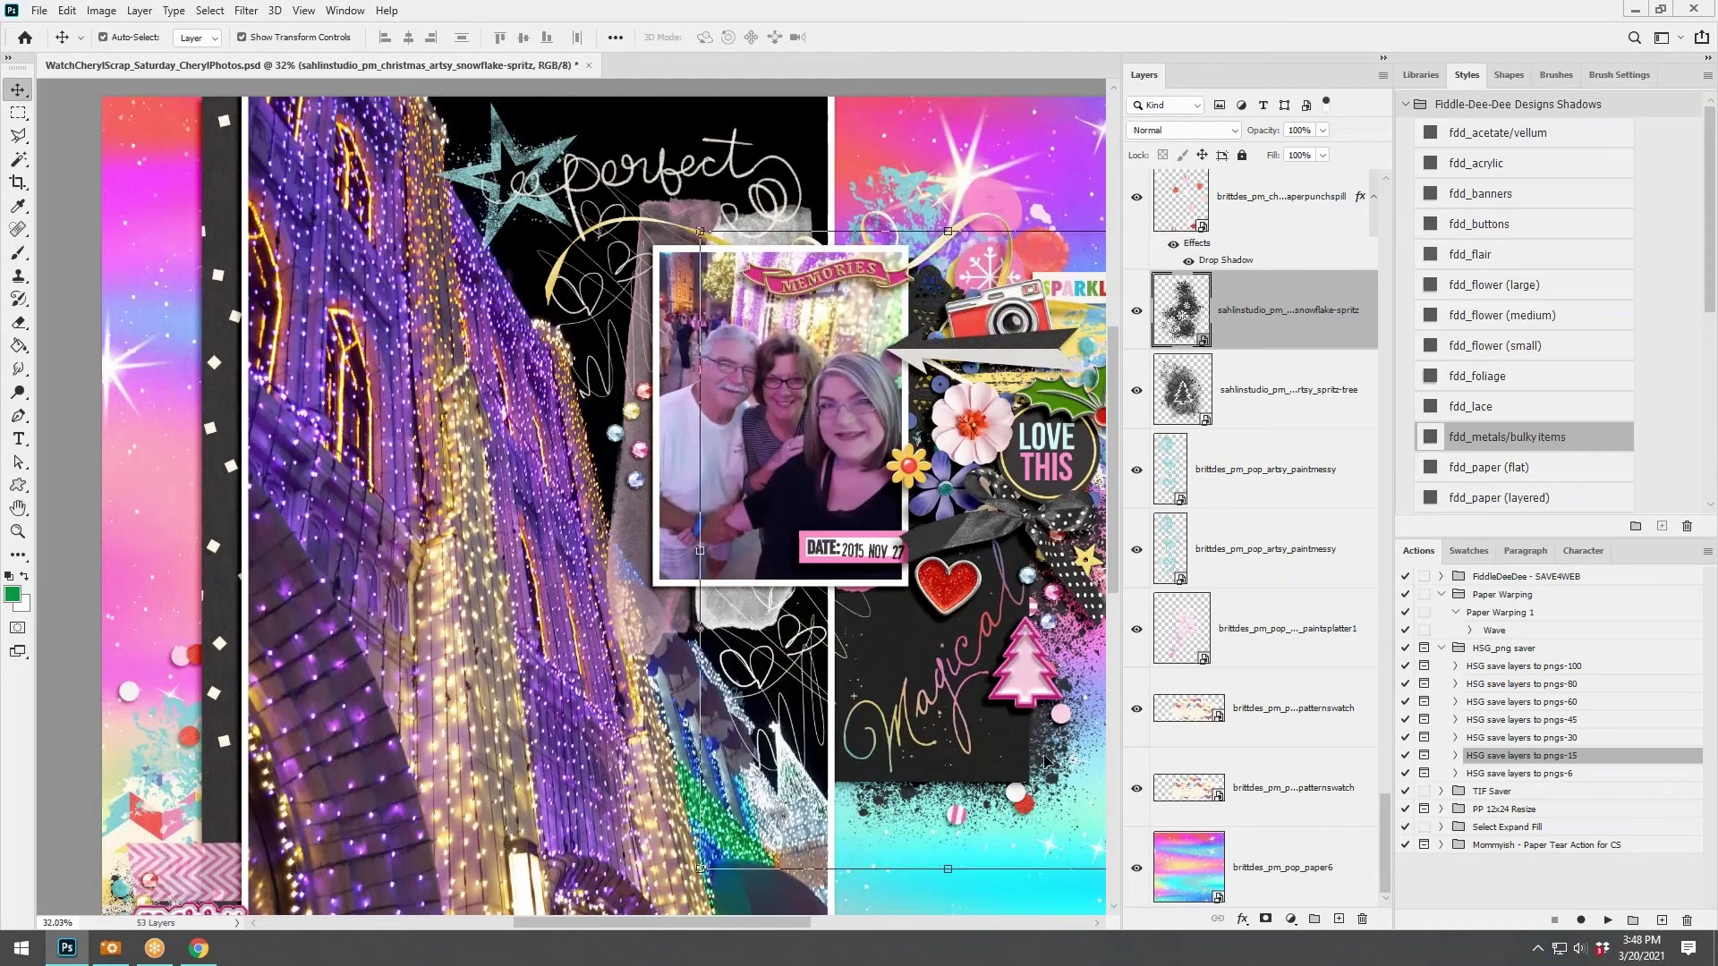
click(1290, 919)
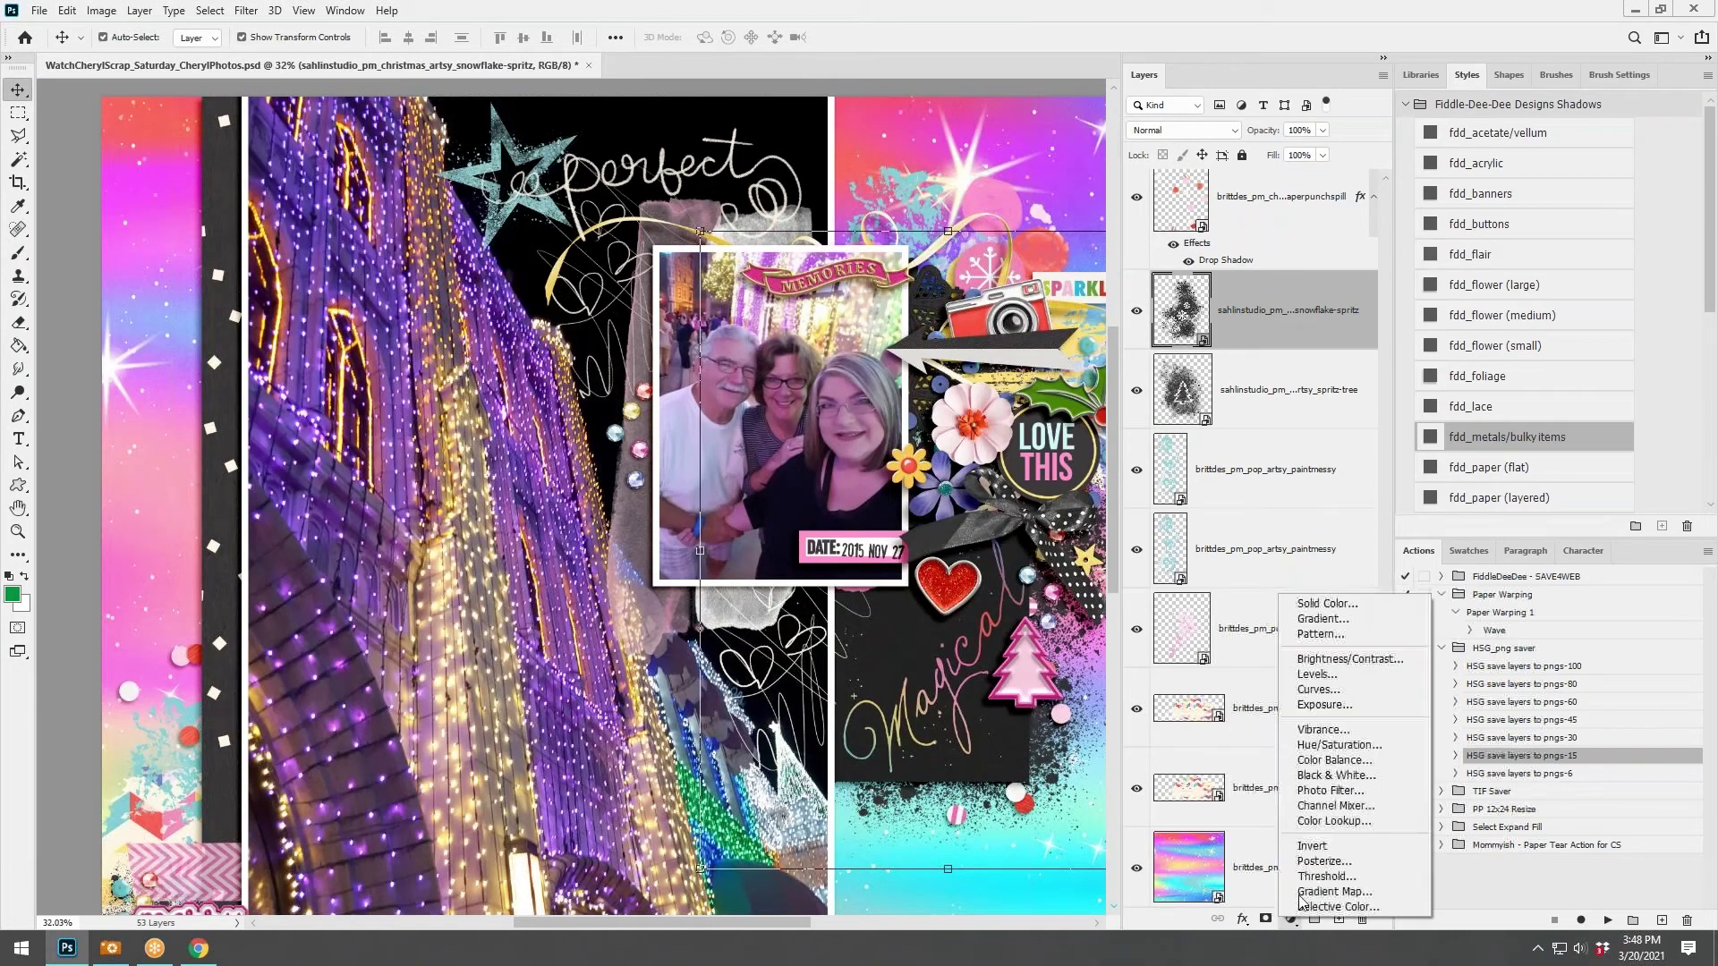
click(1327, 604)
click(1073, 103)
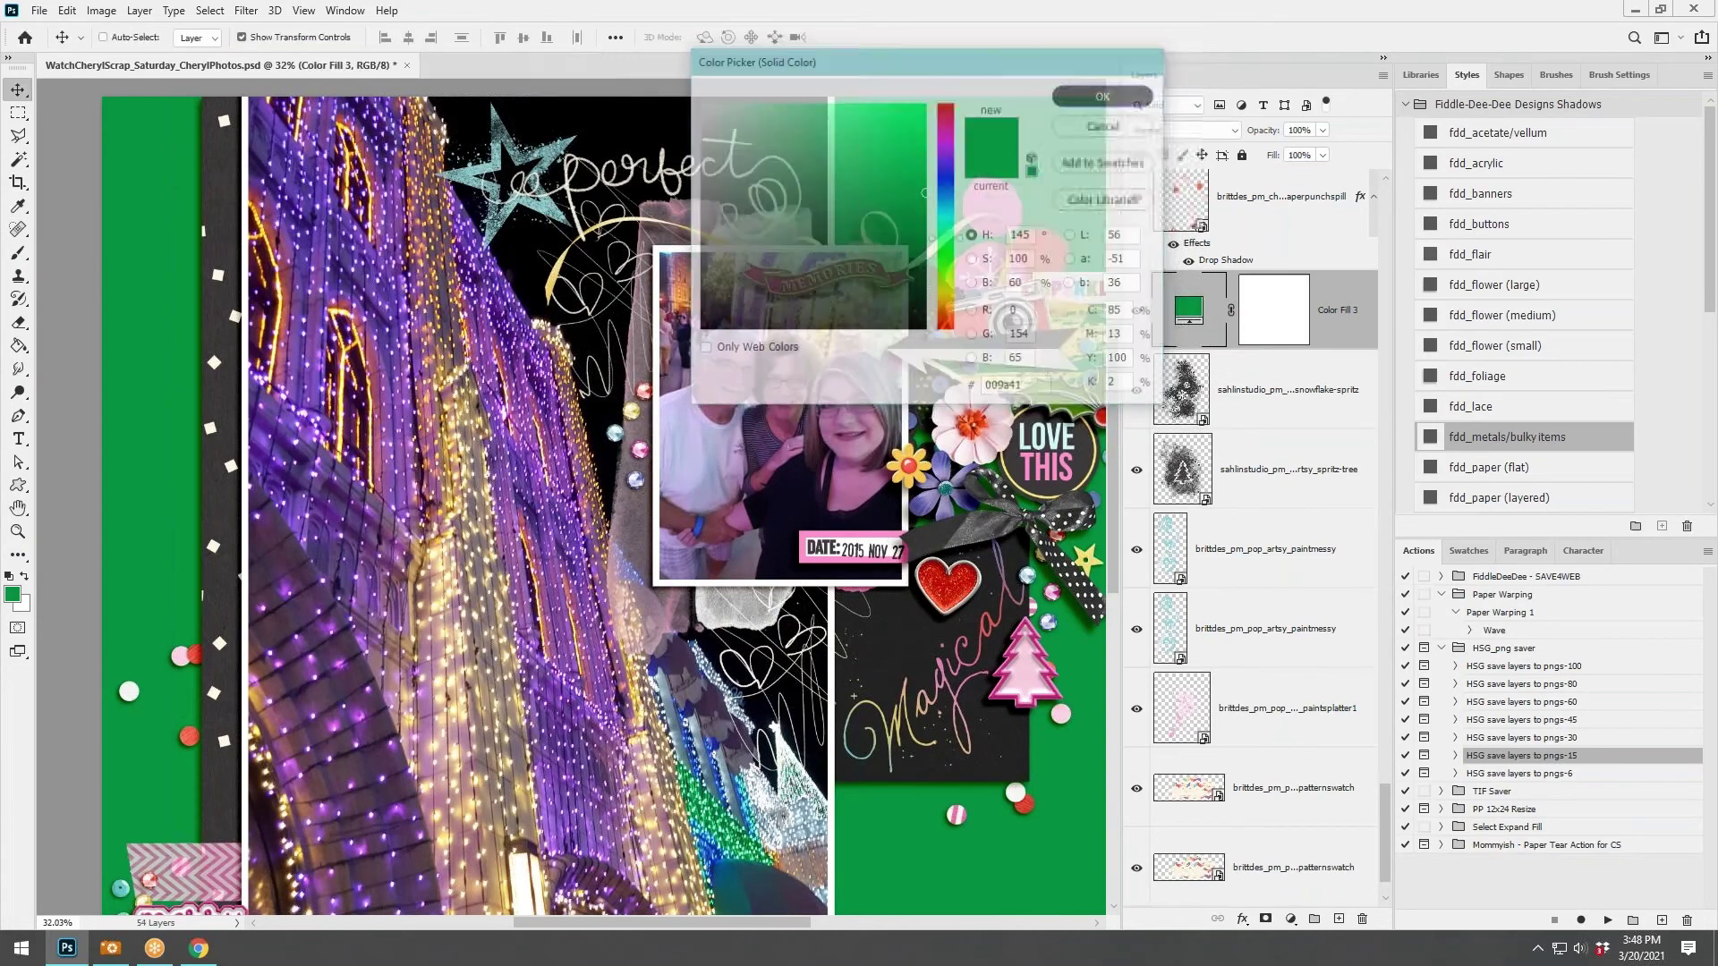
key(ctrl+alt+g)
scroll(877, 580, down, 2)
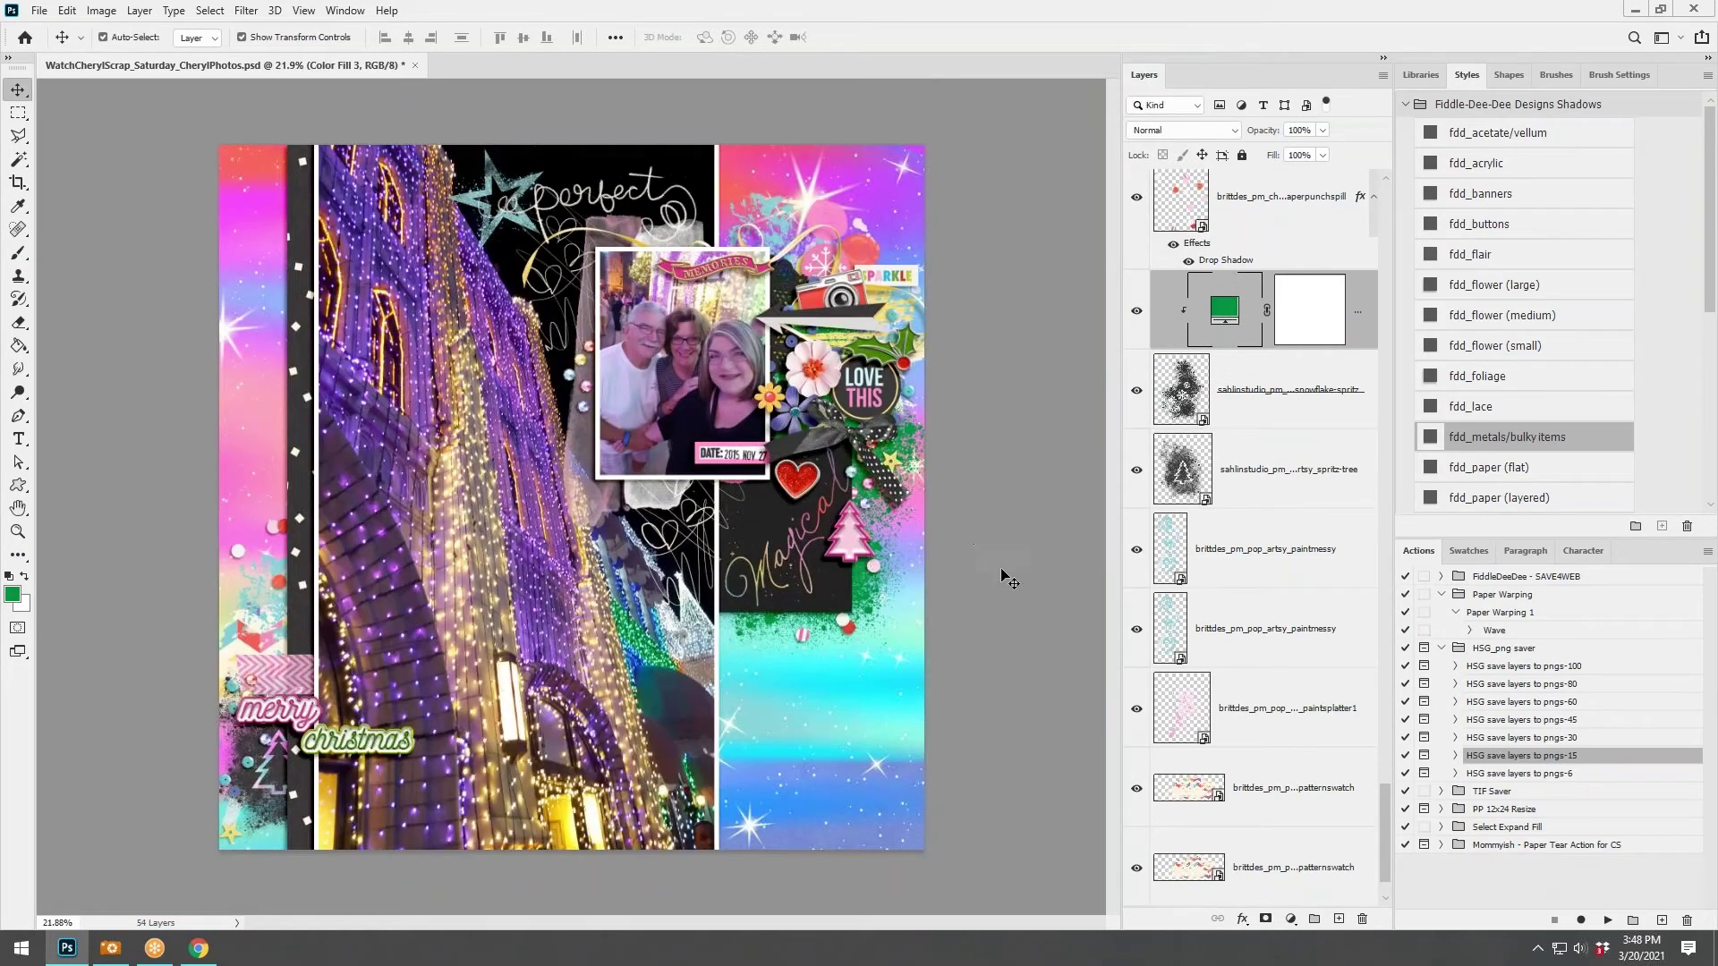
Shift the snowflake-spritz layer and its green fill slightly down and left, then lower the spritz layer's opacity to 66%.
click(1248, 398)
drag(859, 580, 846, 596)
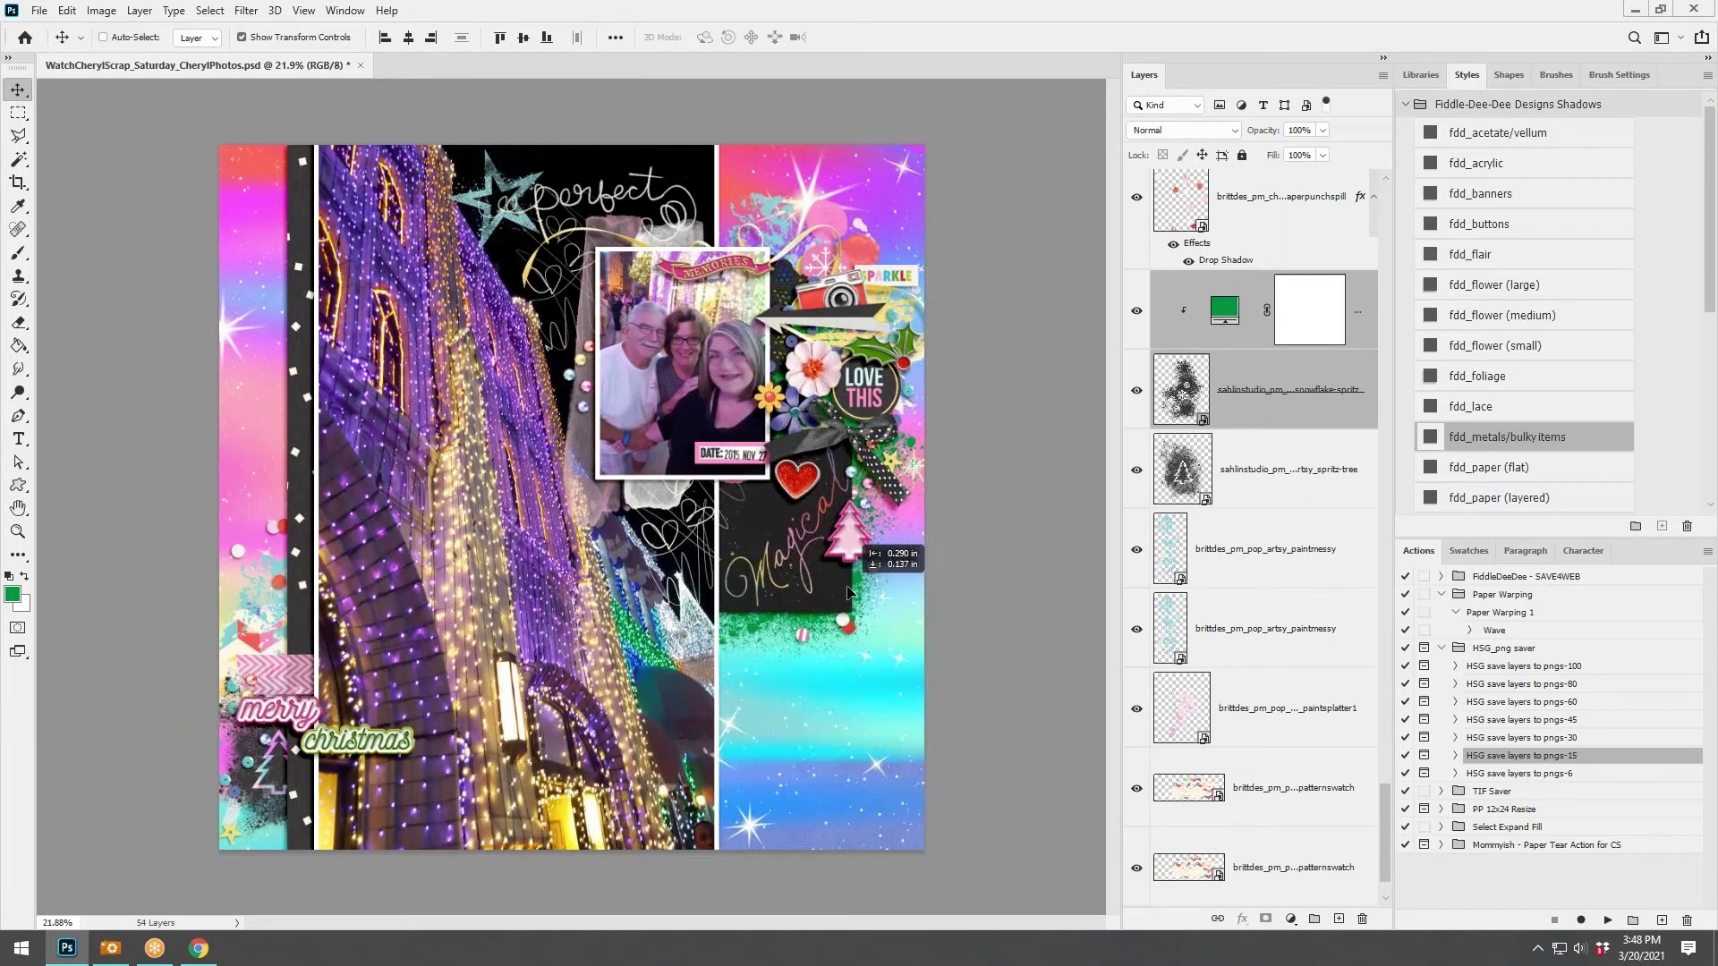
ctrl+click(1252, 313)
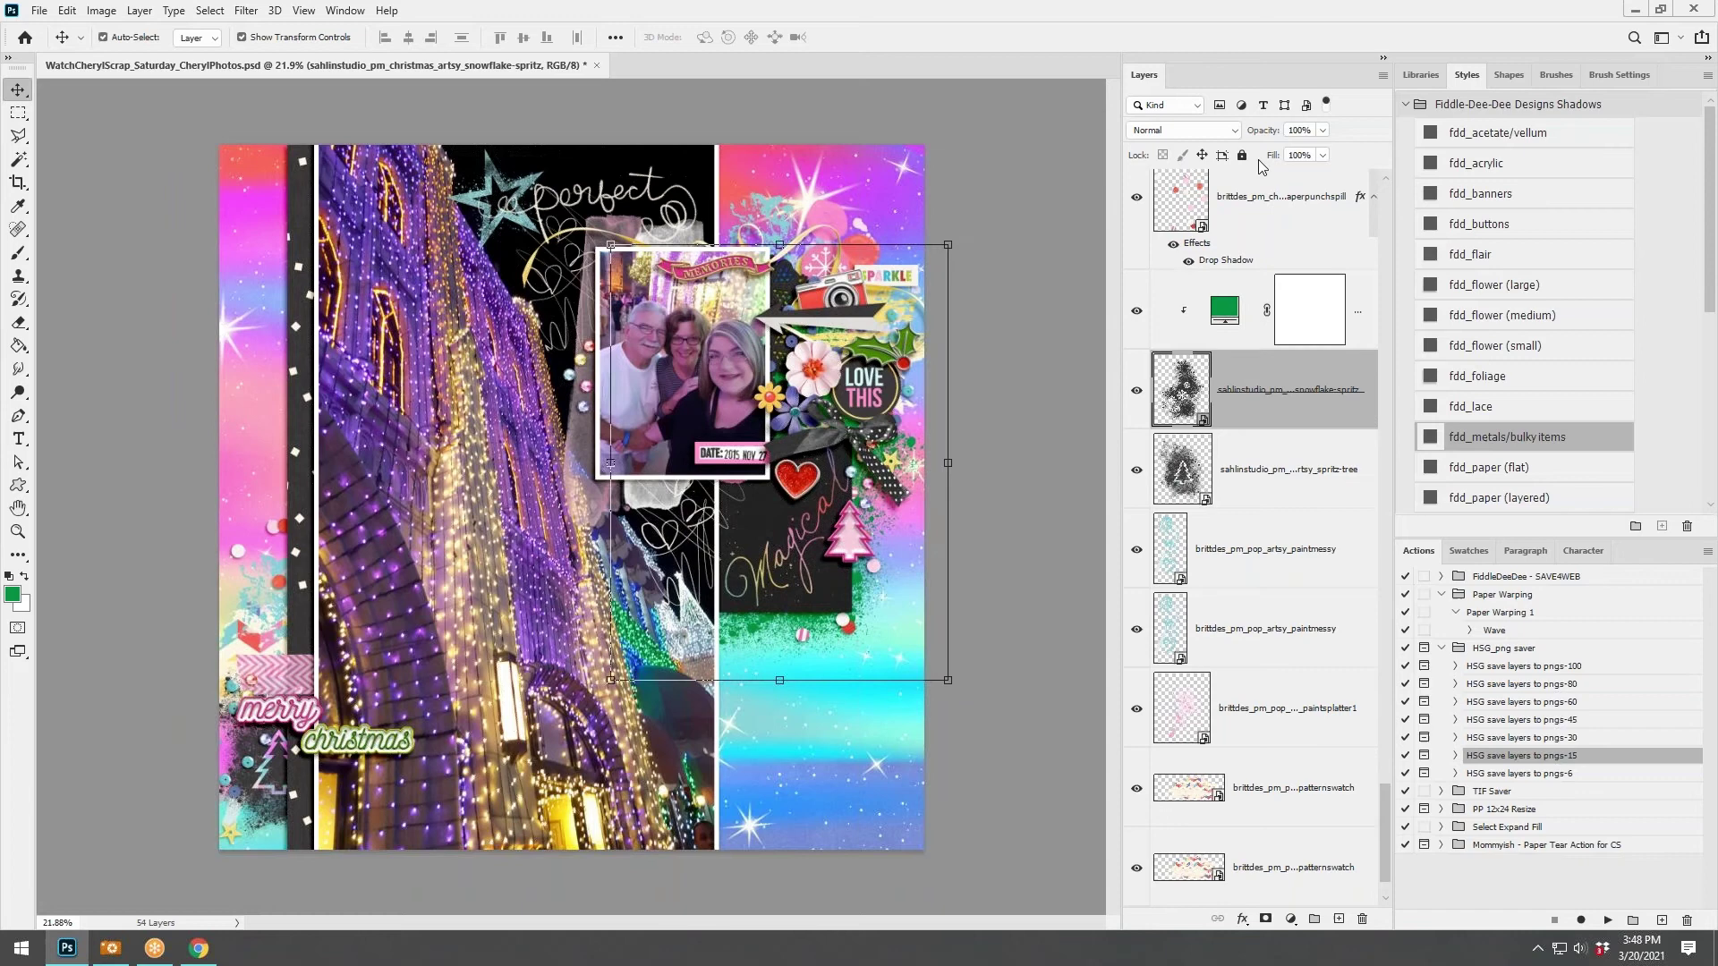
click(1322, 131)
drag(1328, 151, 1295, 153)
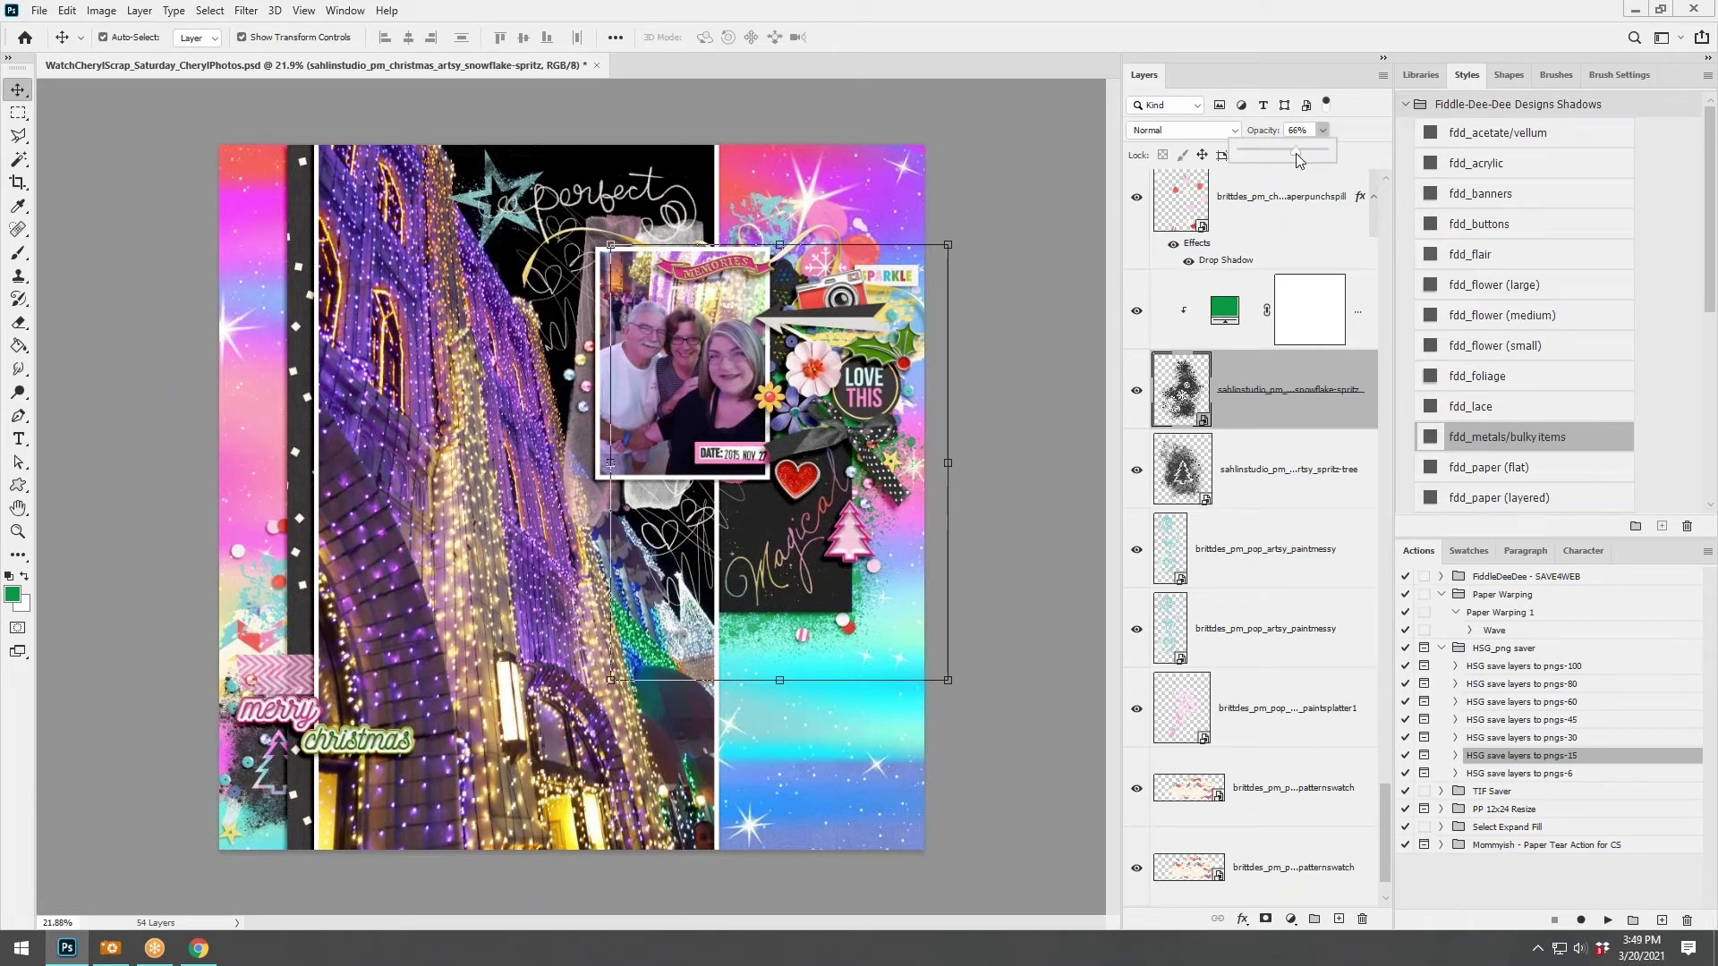
click(1043, 280)
scroll(601, 464, up, 1)
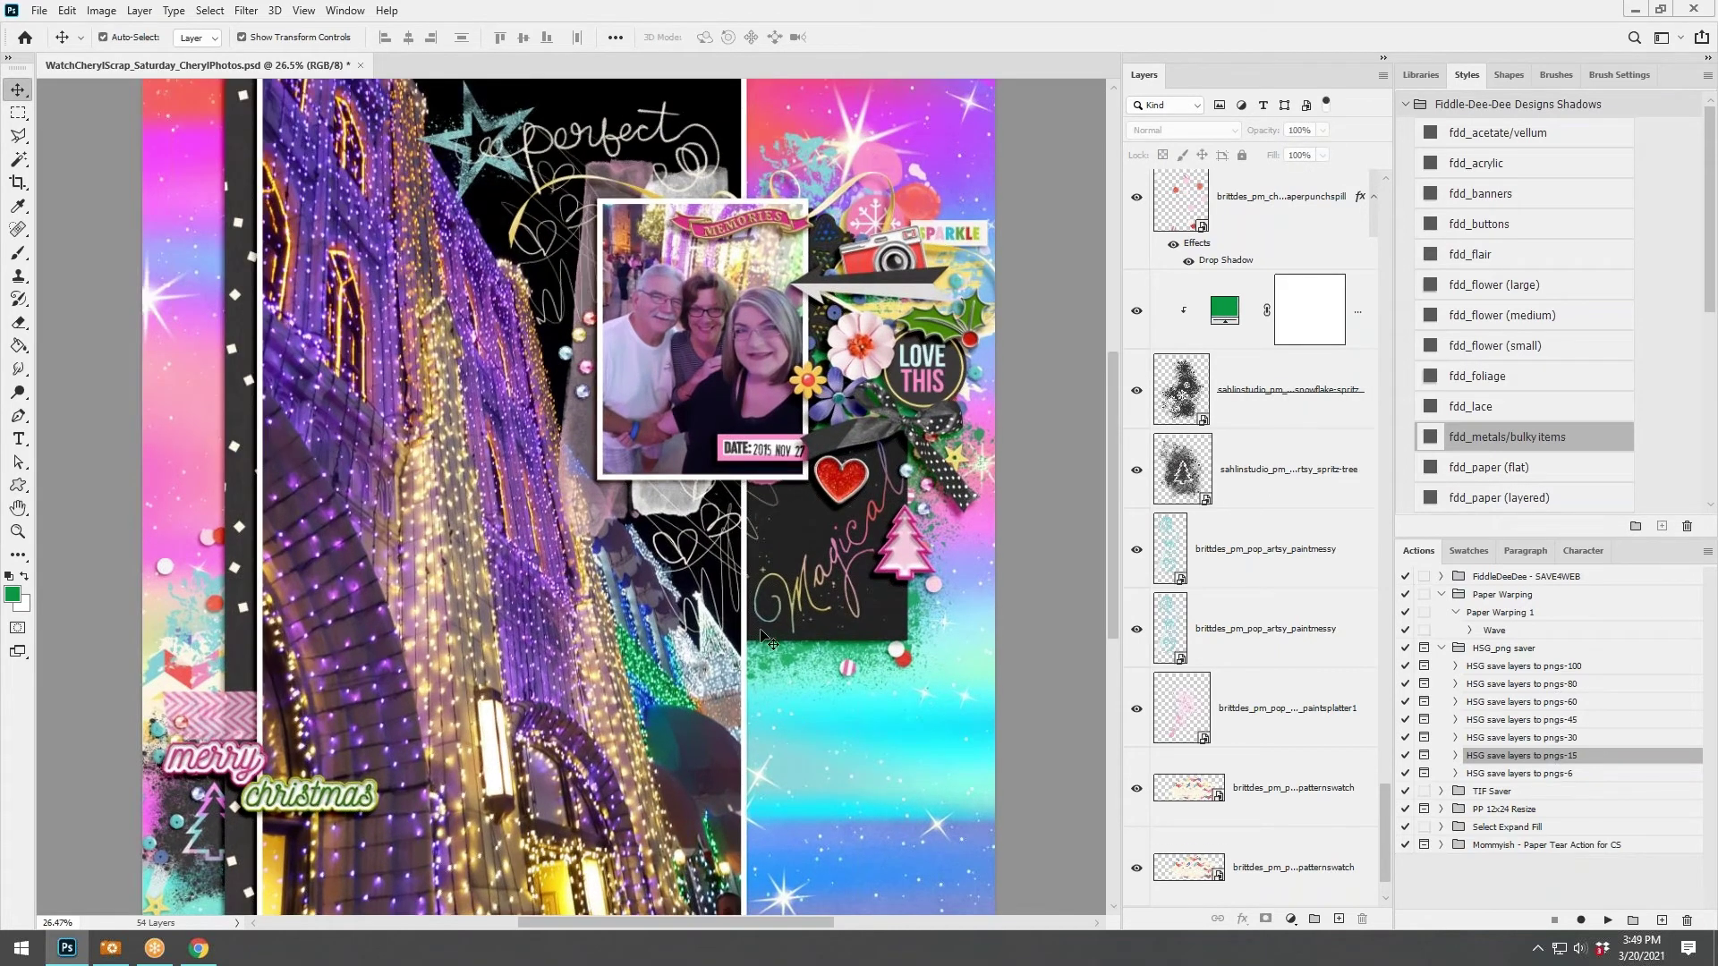
Set up the Type tool with black text in the Traveling _Typewriter font at 12 pt.
click(9, 575)
click(20, 440)
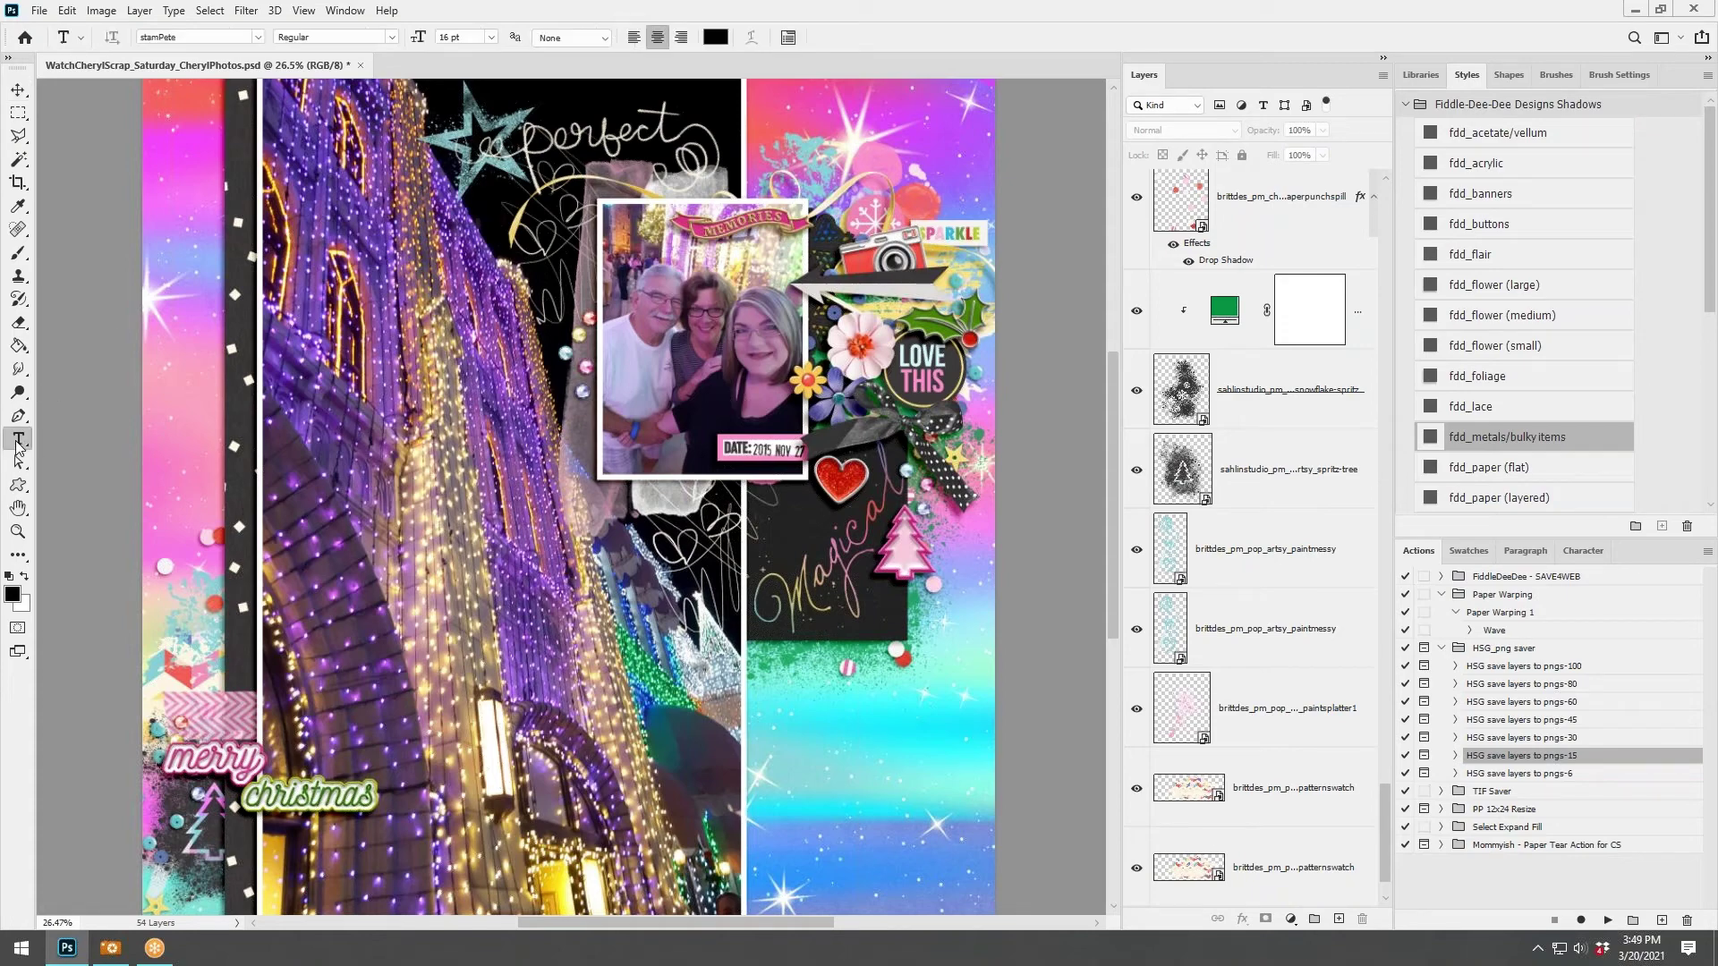
click(258, 37)
click(304, 60)
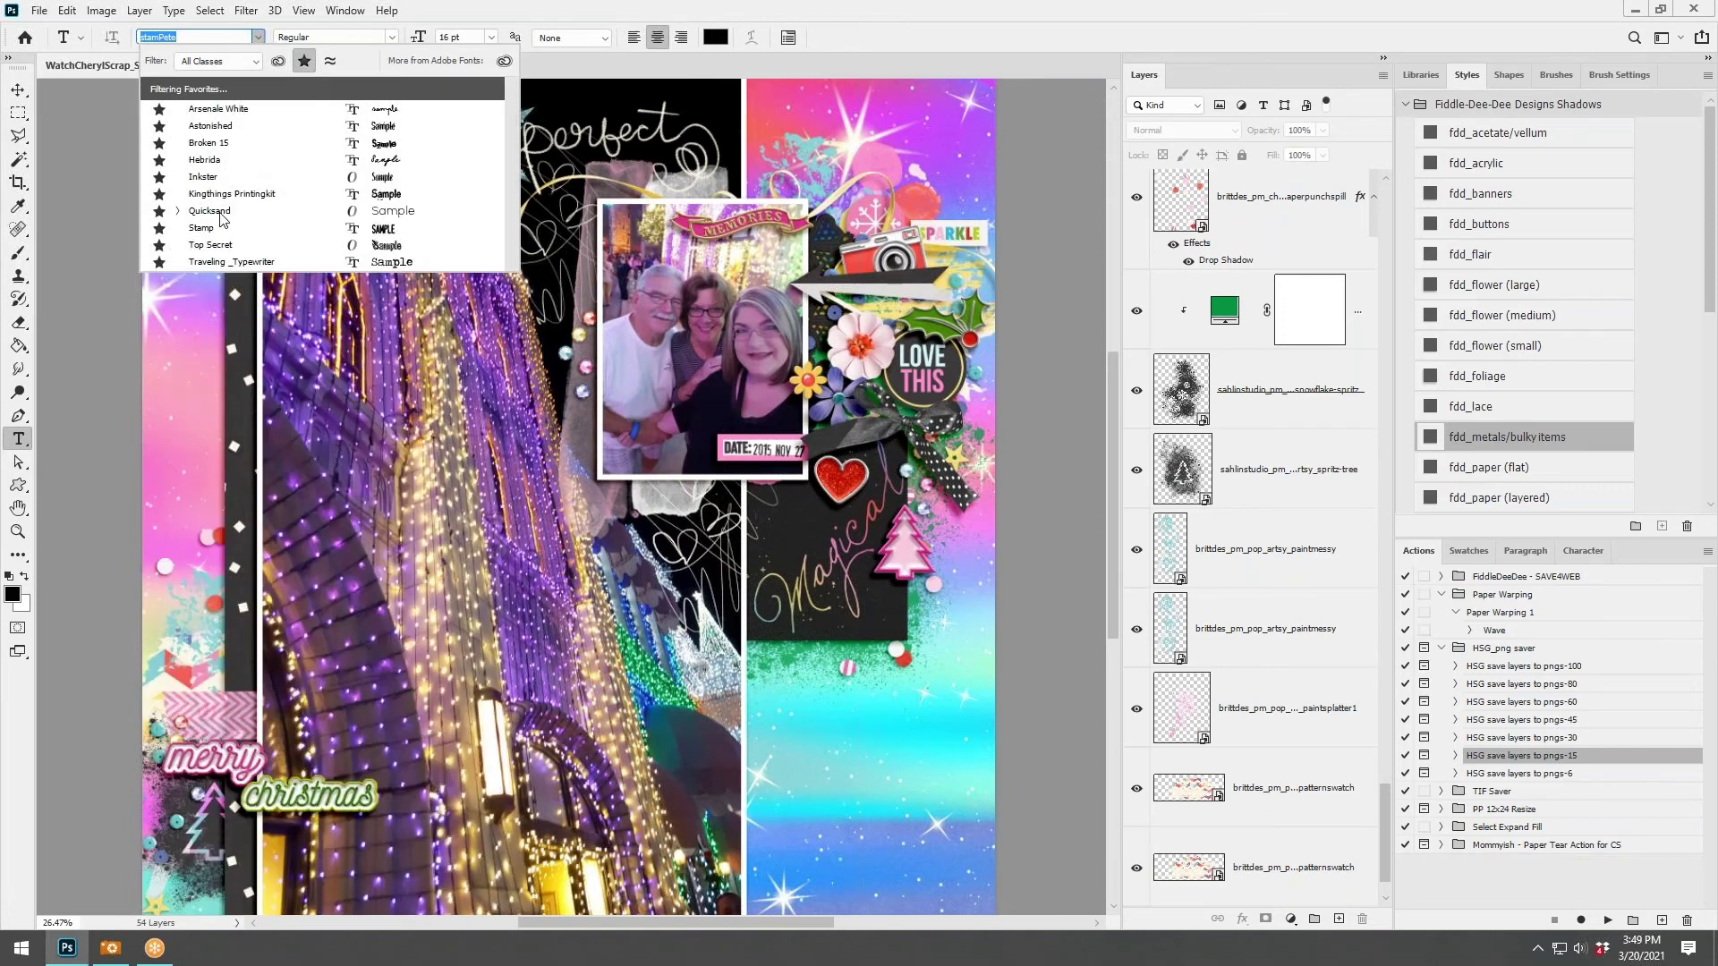
click(228, 261)
click(491, 37)
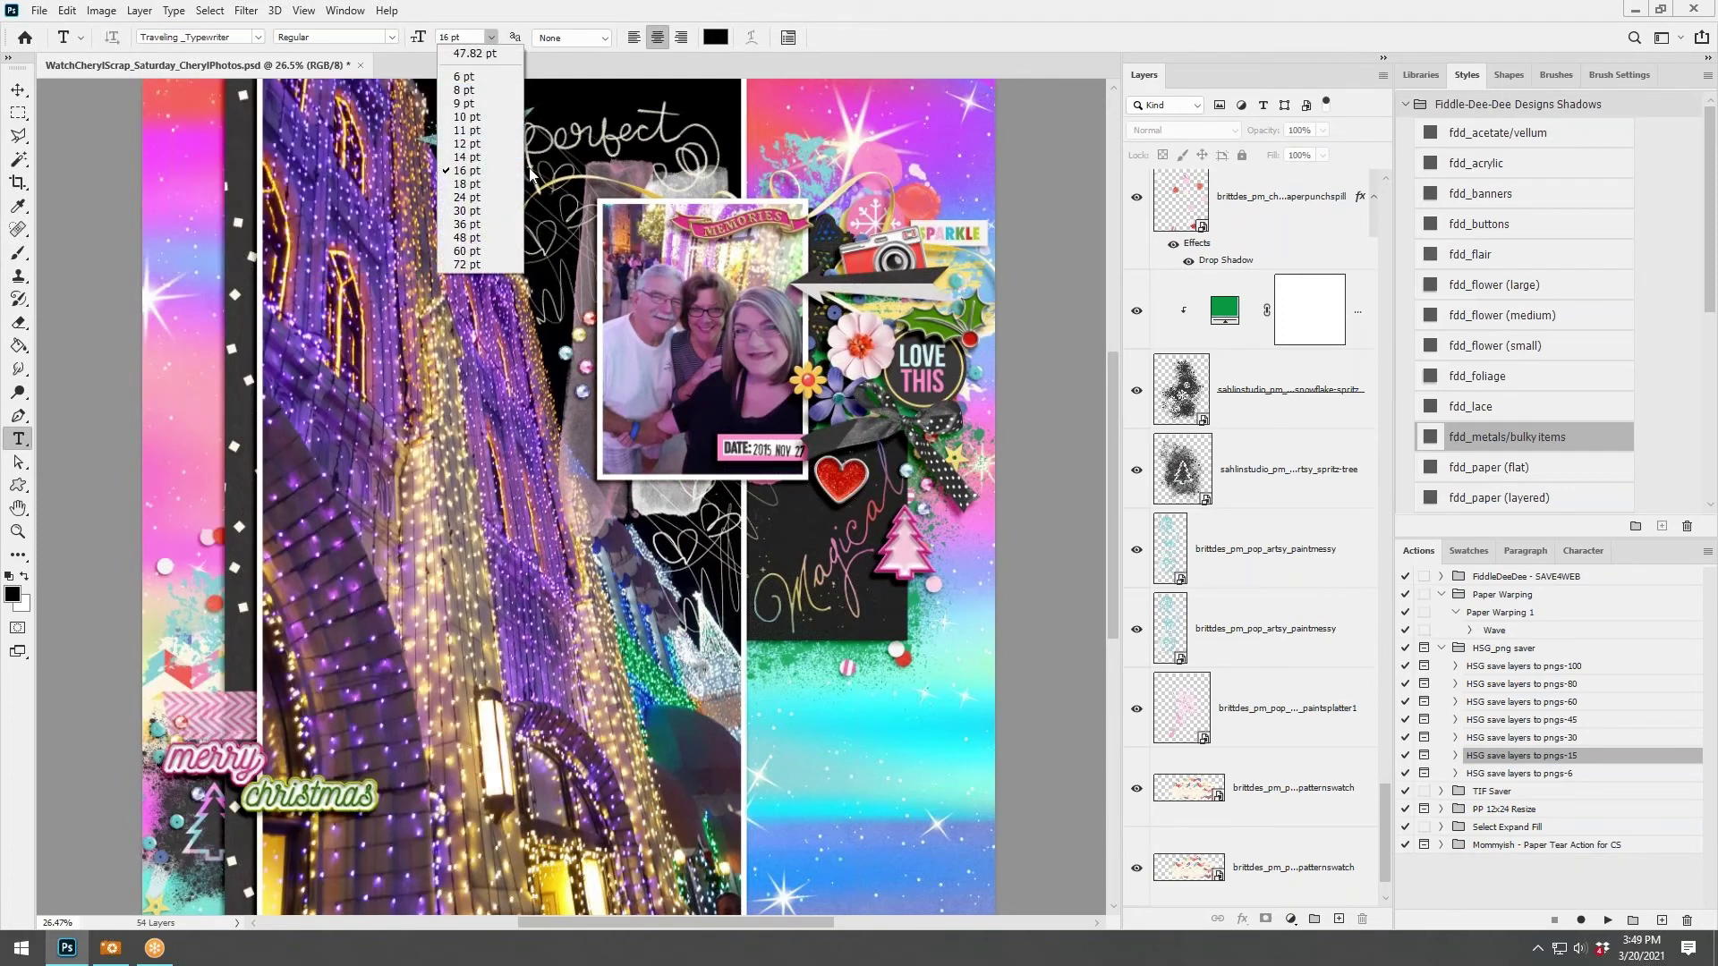
click(474, 143)
Add the journaling line "We were so lucky to see the" as a text layer beneath the Magical card.
click(761, 696)
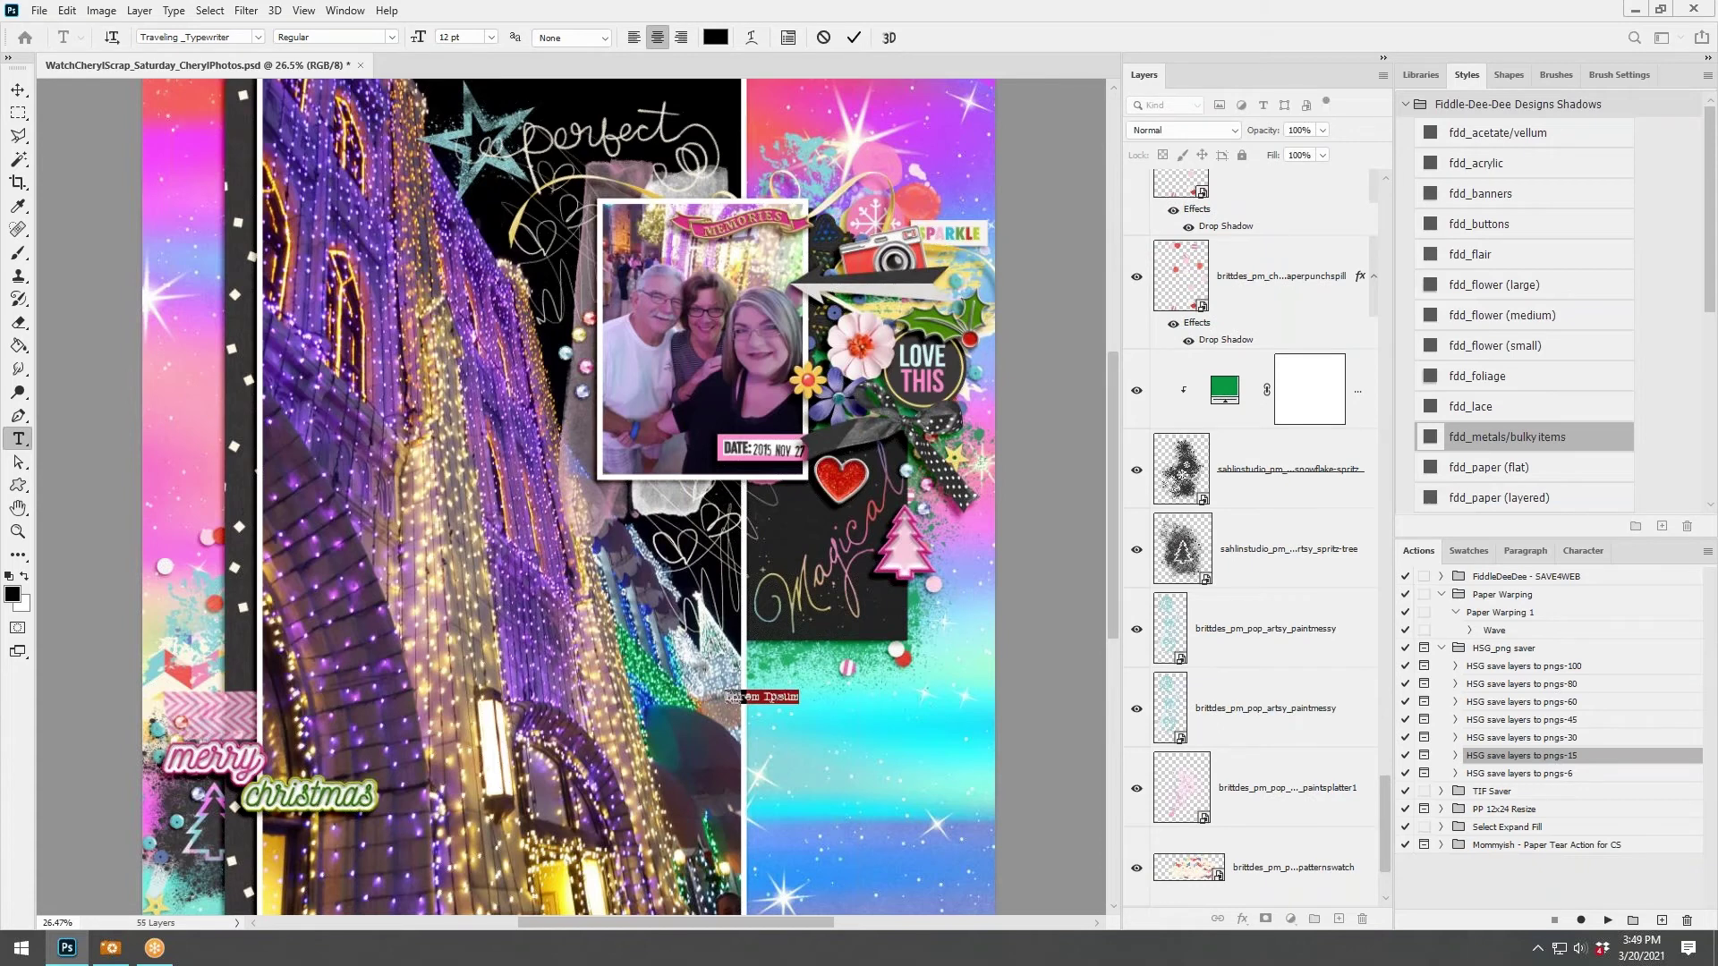
text(we were so lucky to see the)
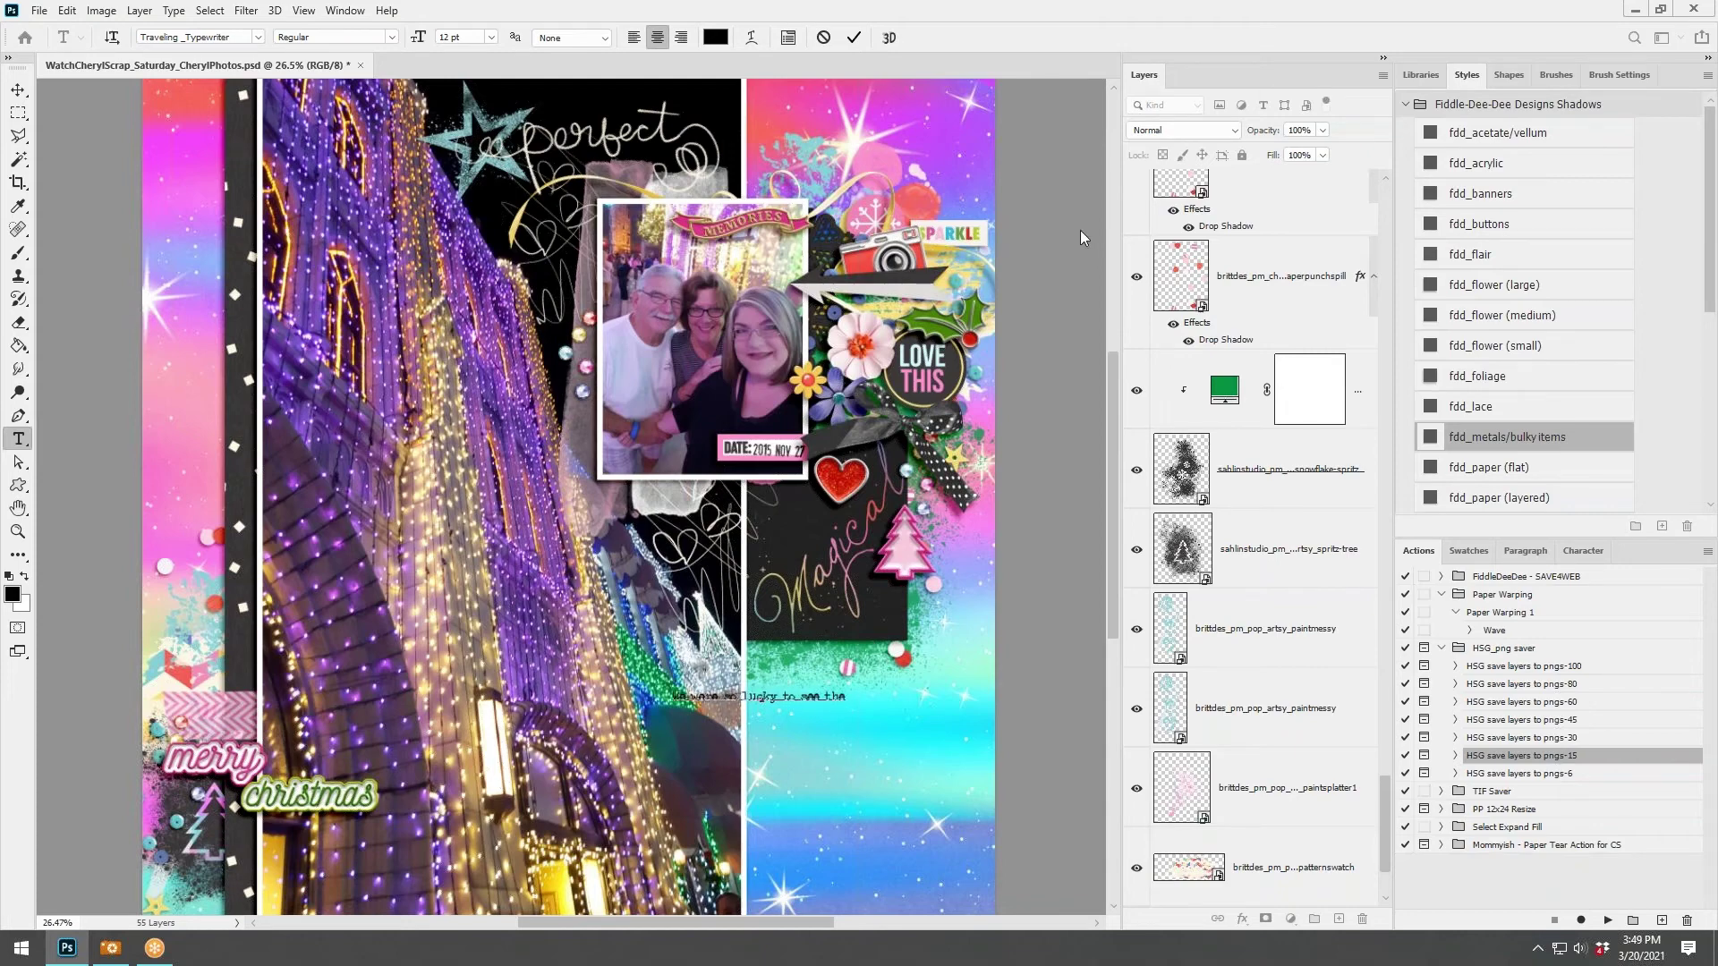
click(853, 37)
click(18, 90)
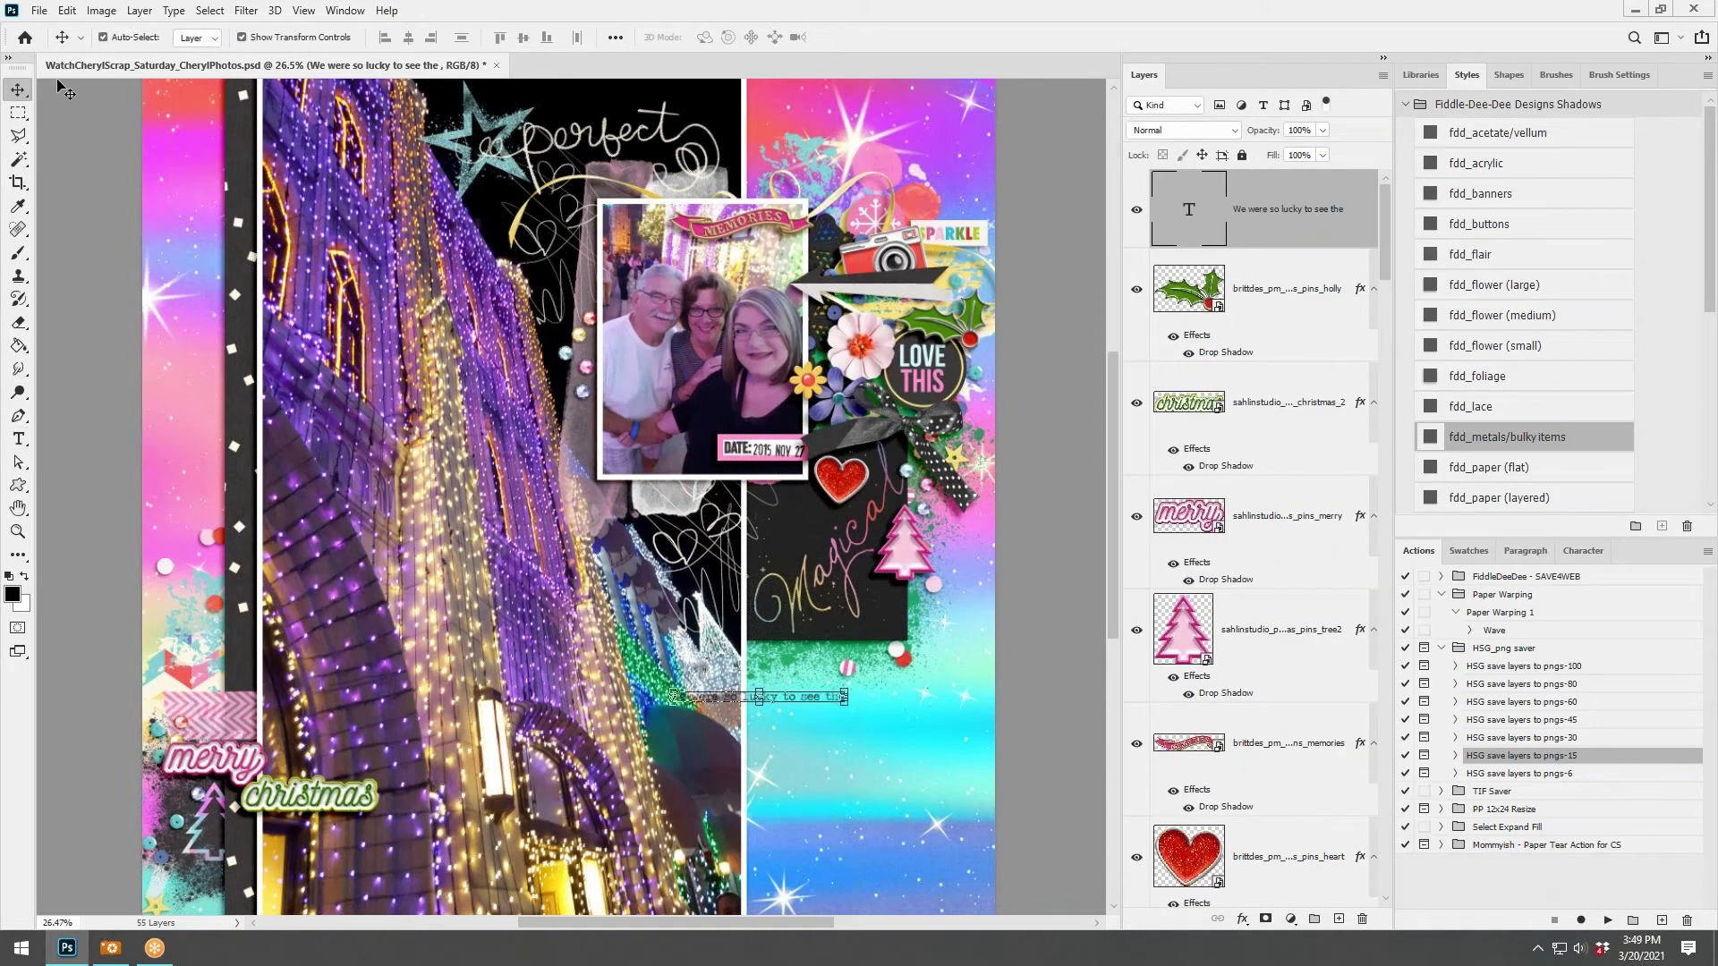
Duplicate the journaling line directly below the first one and replace its text with "lights for Christmas in 2015.".
drag(830, 702, 903, 711)
double_click(892, 703)
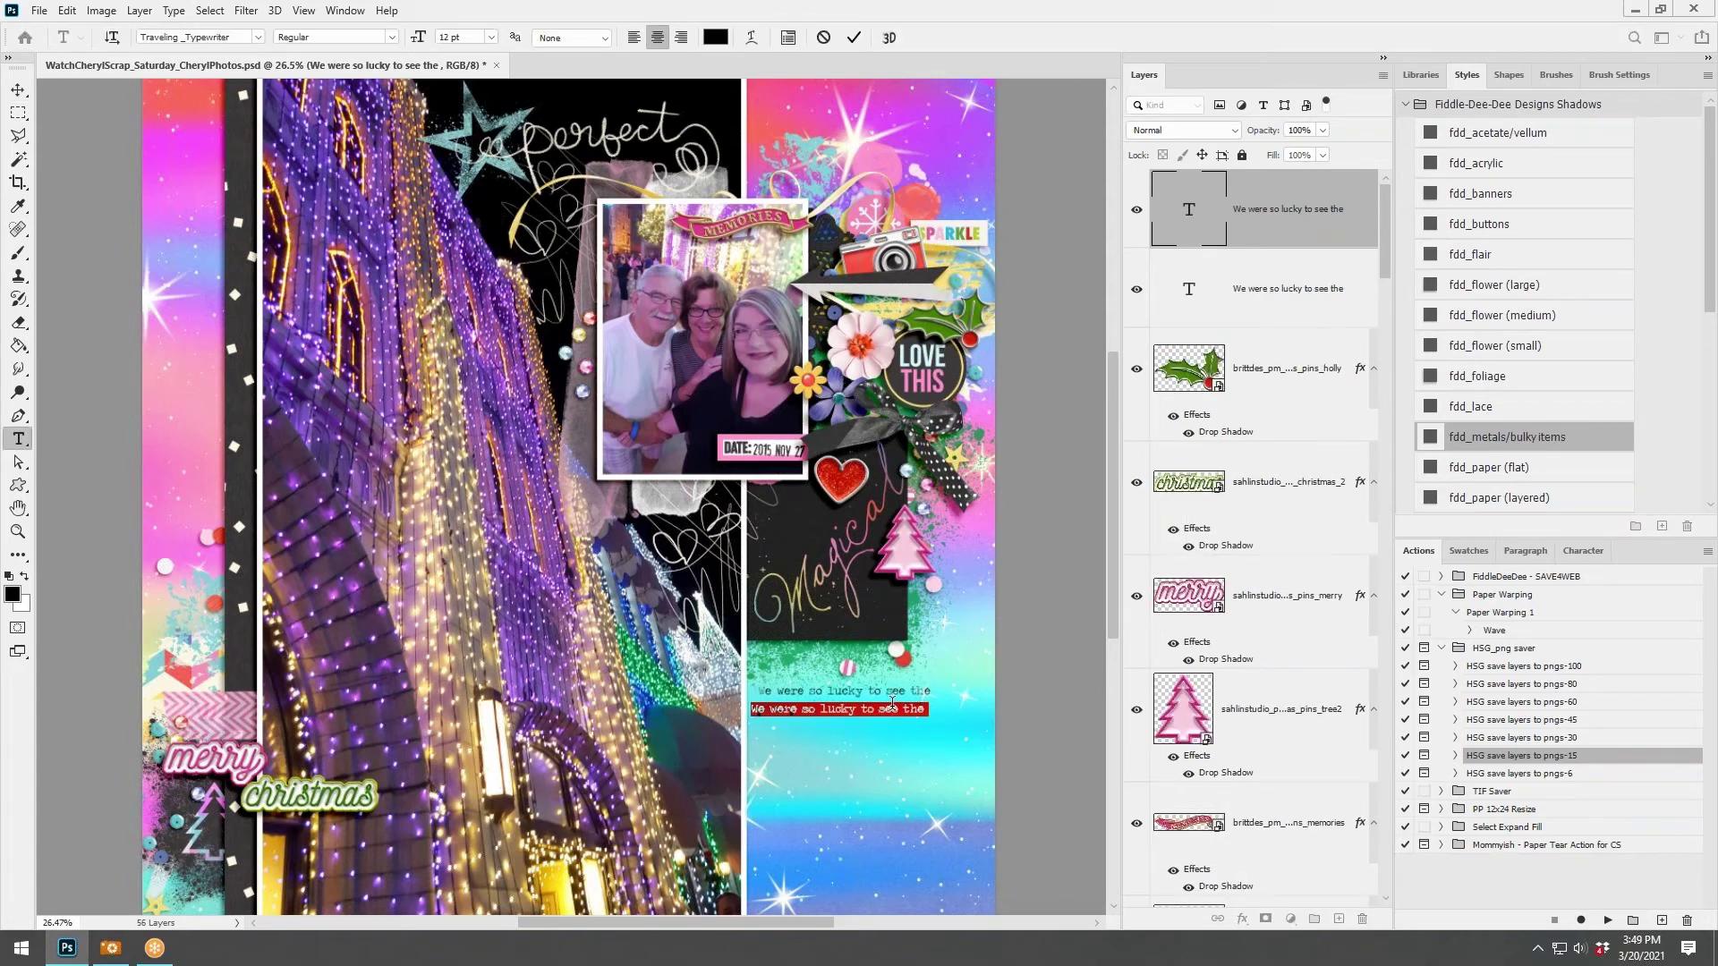
text(lights)
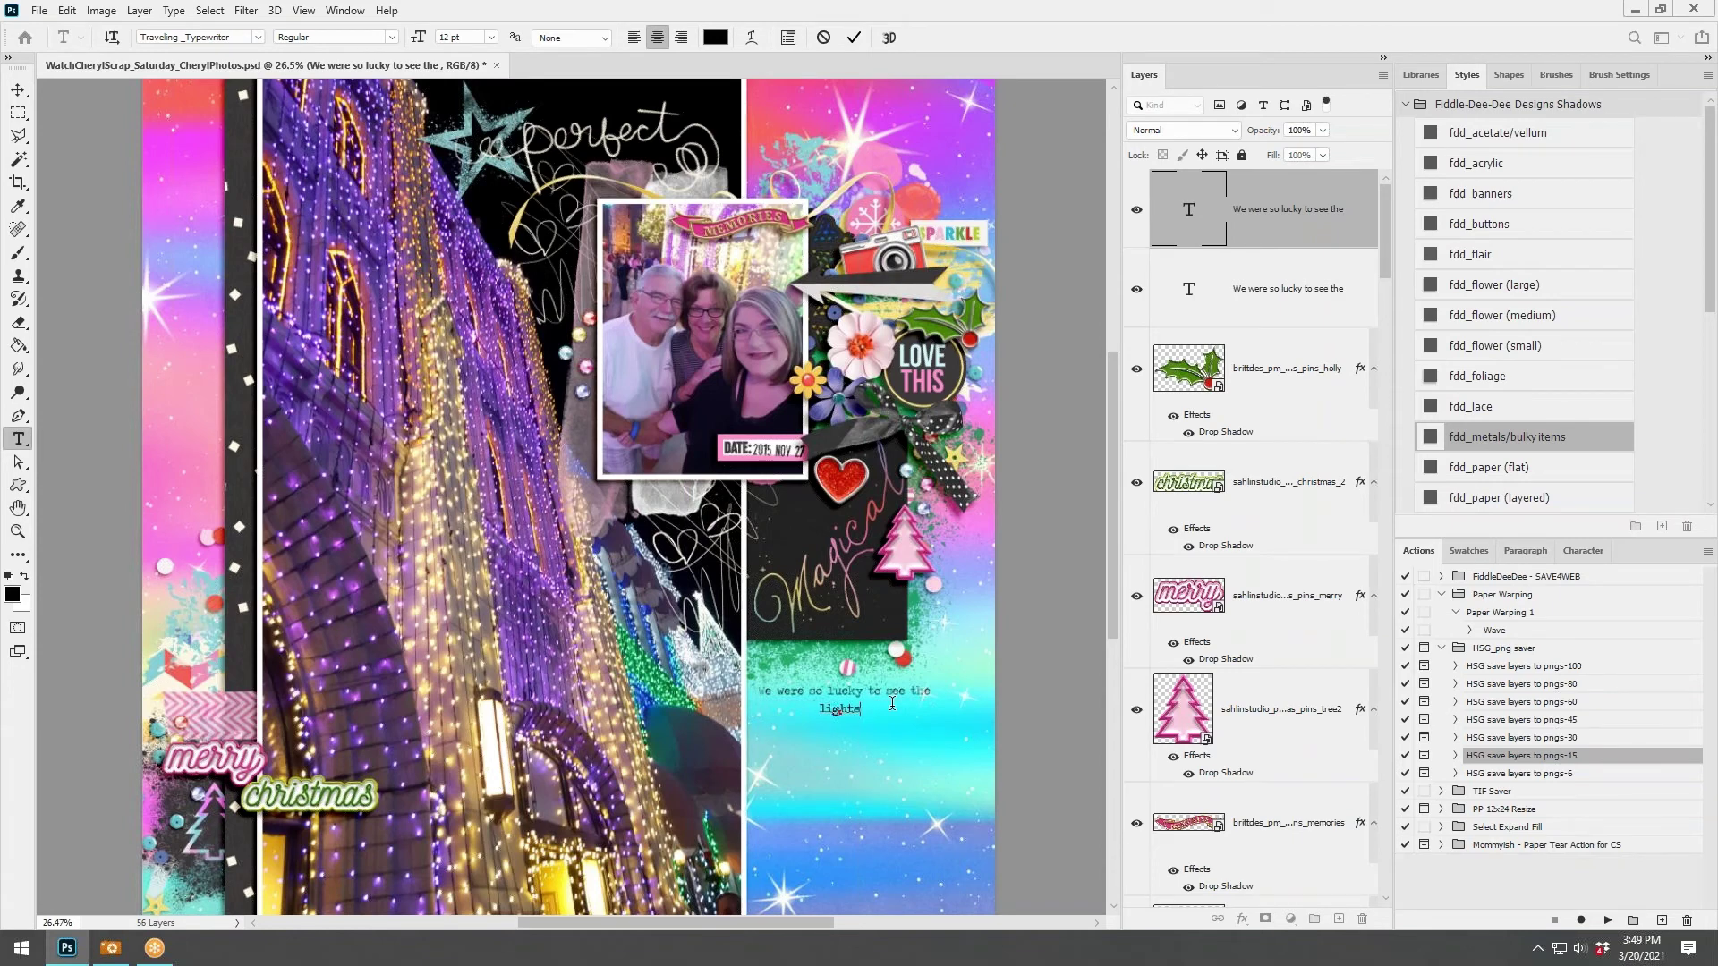
text( for Christmas in 2015.)
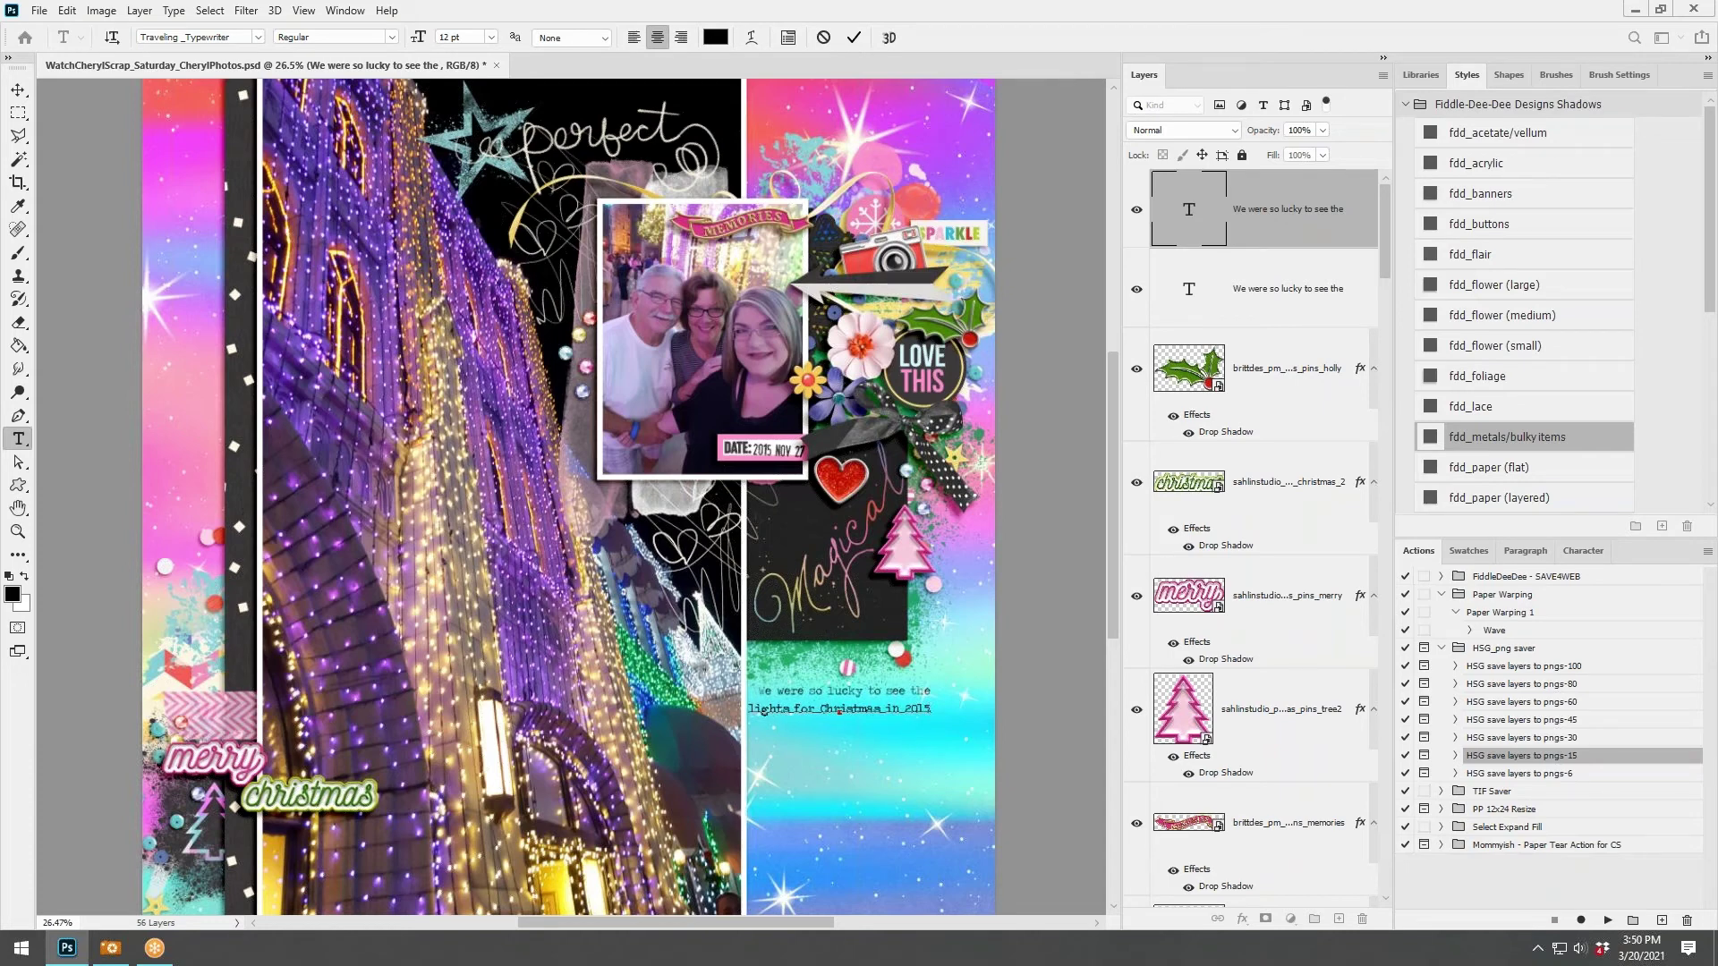
click(853, 37)
key(v)
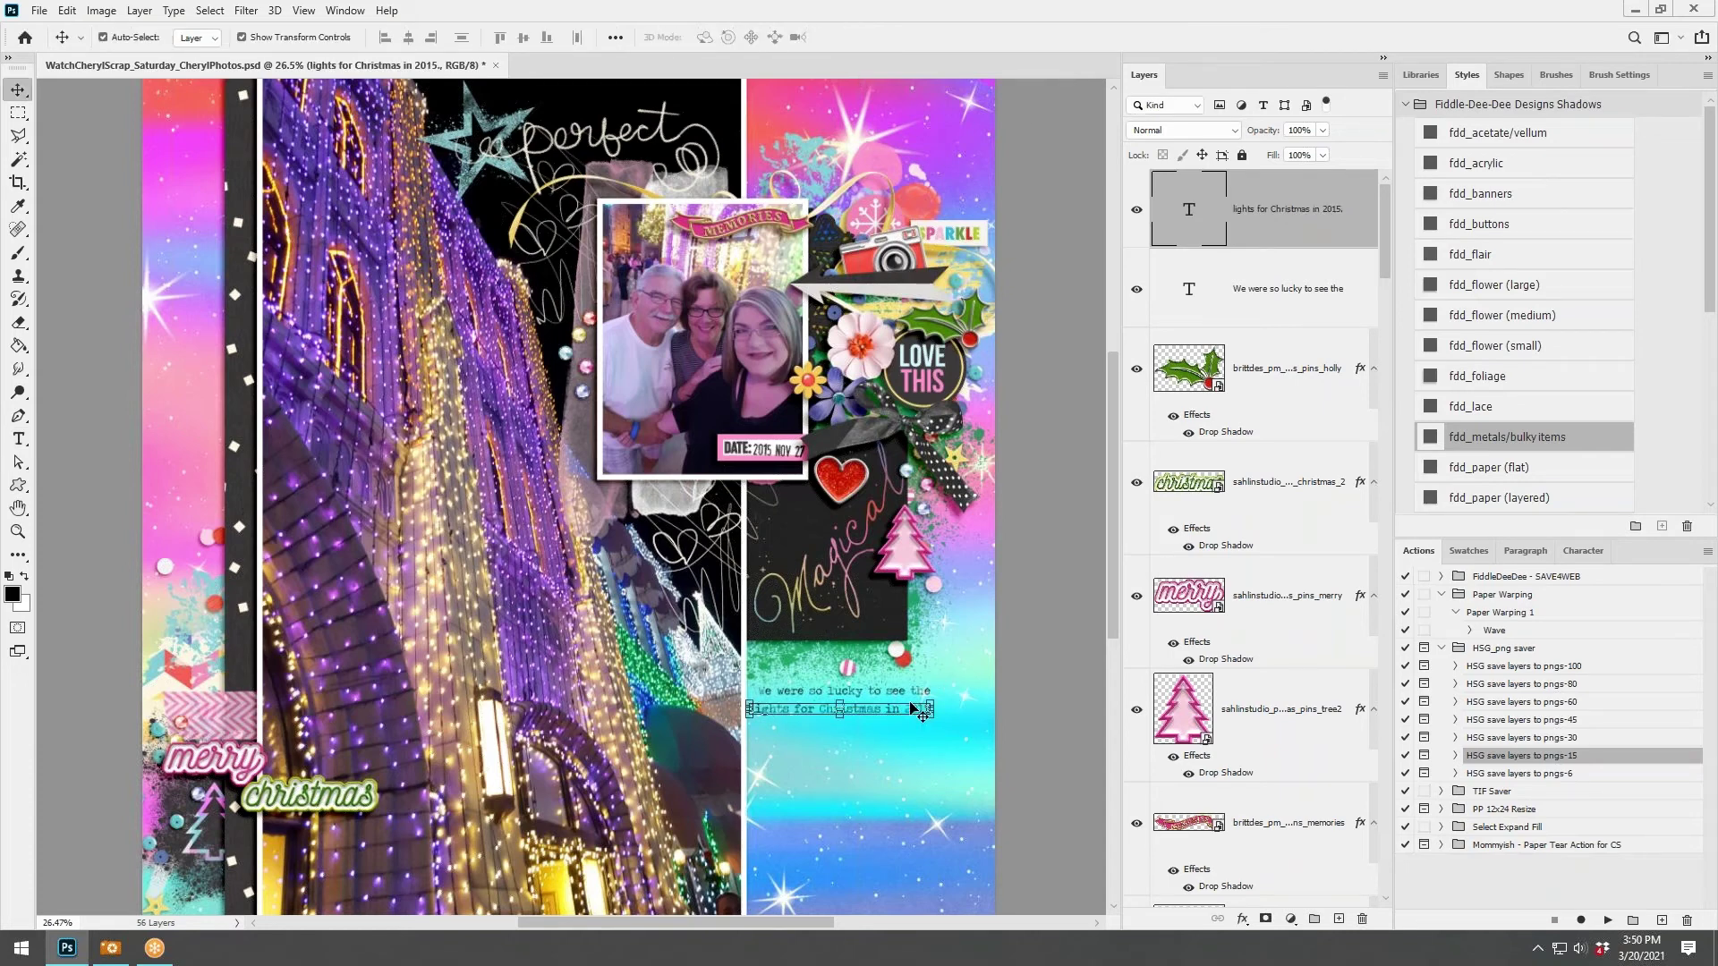
Duplicate the second line as a third, change its text to "They were so bright and colorful" and leave a small gap above it.
drag(932, 691, 933, 731)
double_click(933, 729)
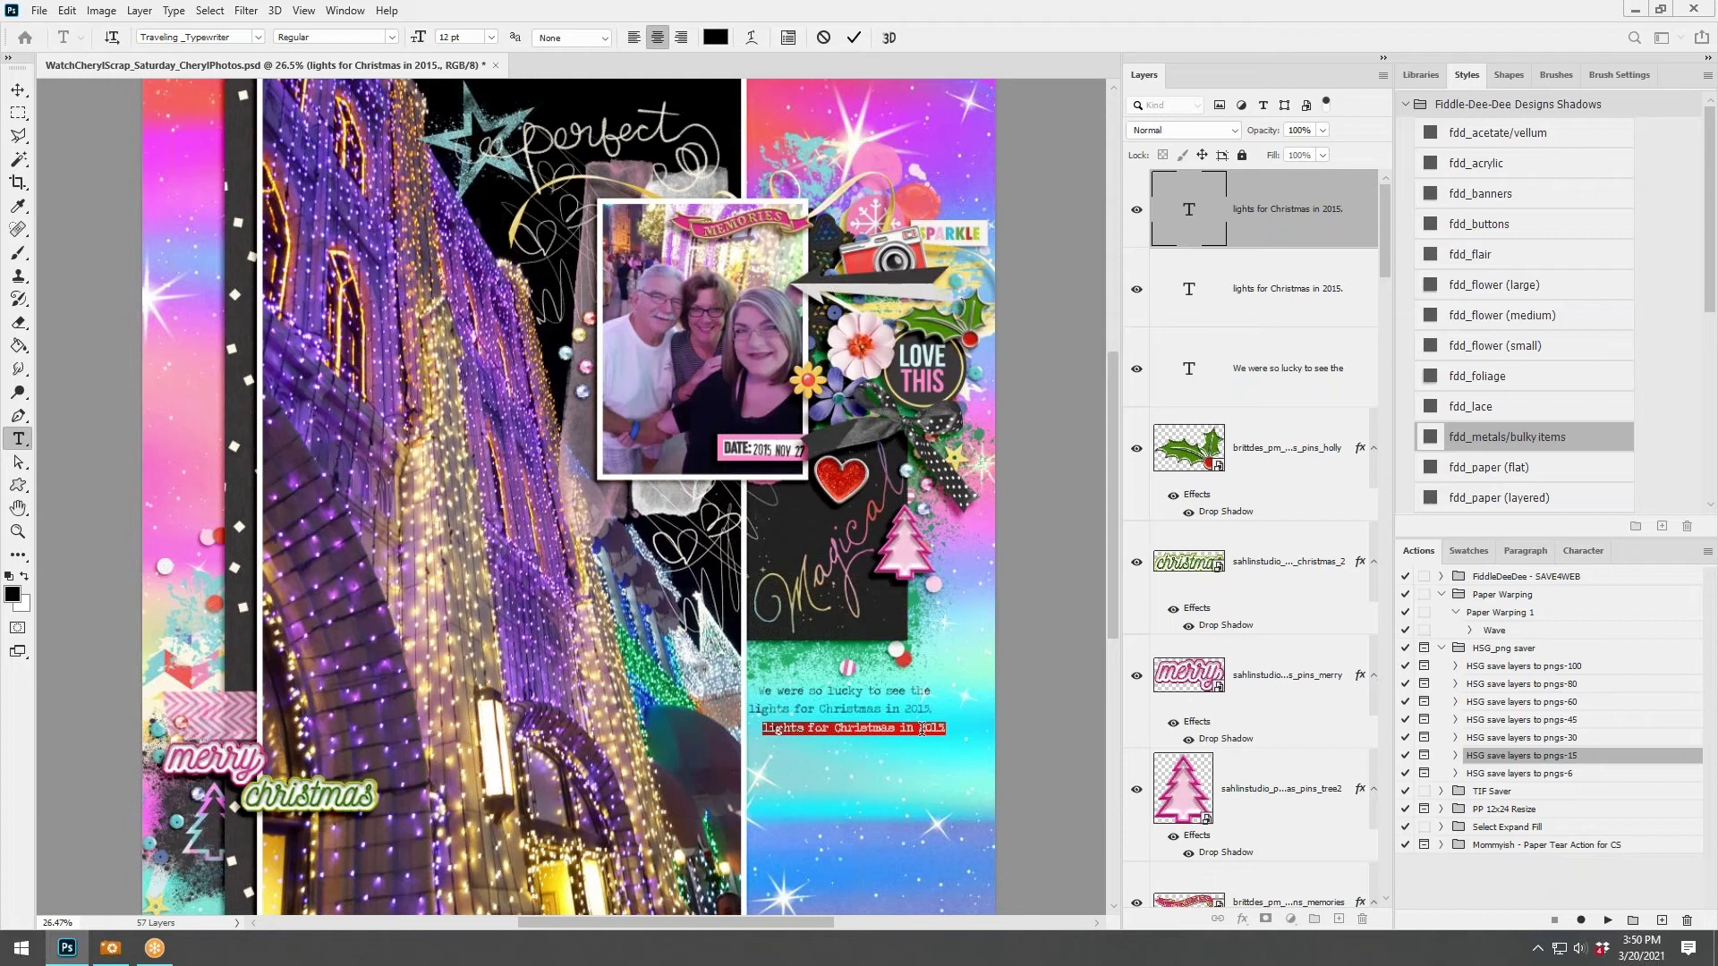
text(They were s)
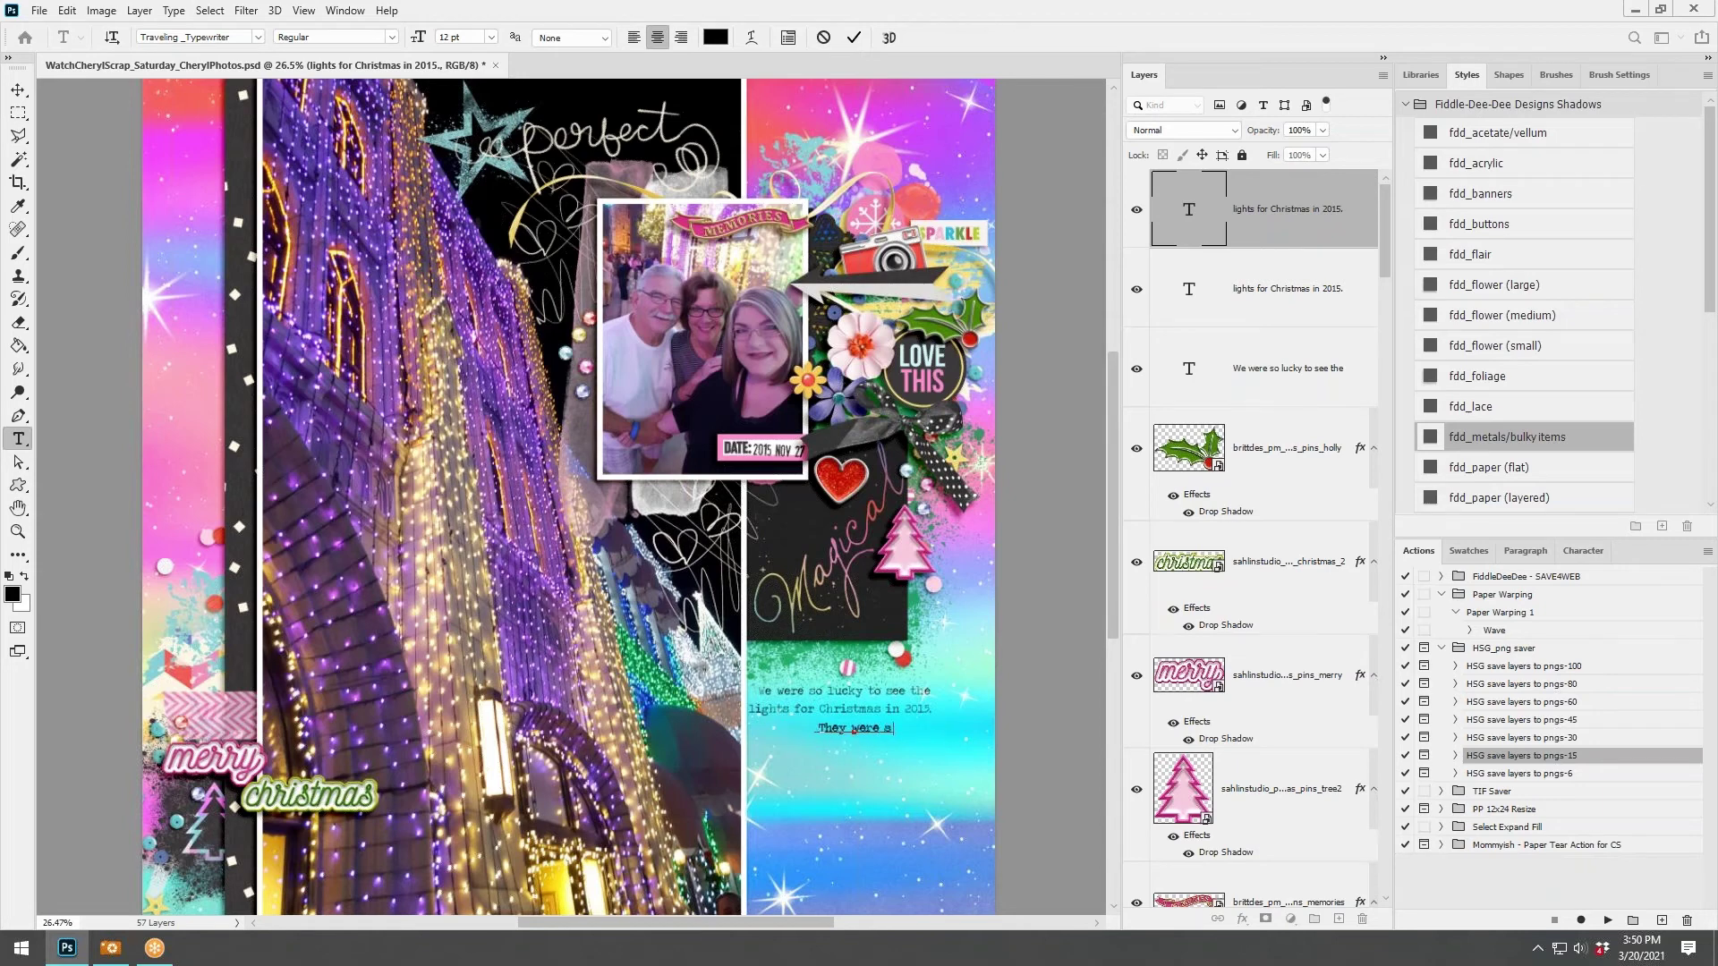
text(o lright and)
text( cold)
text(rful)
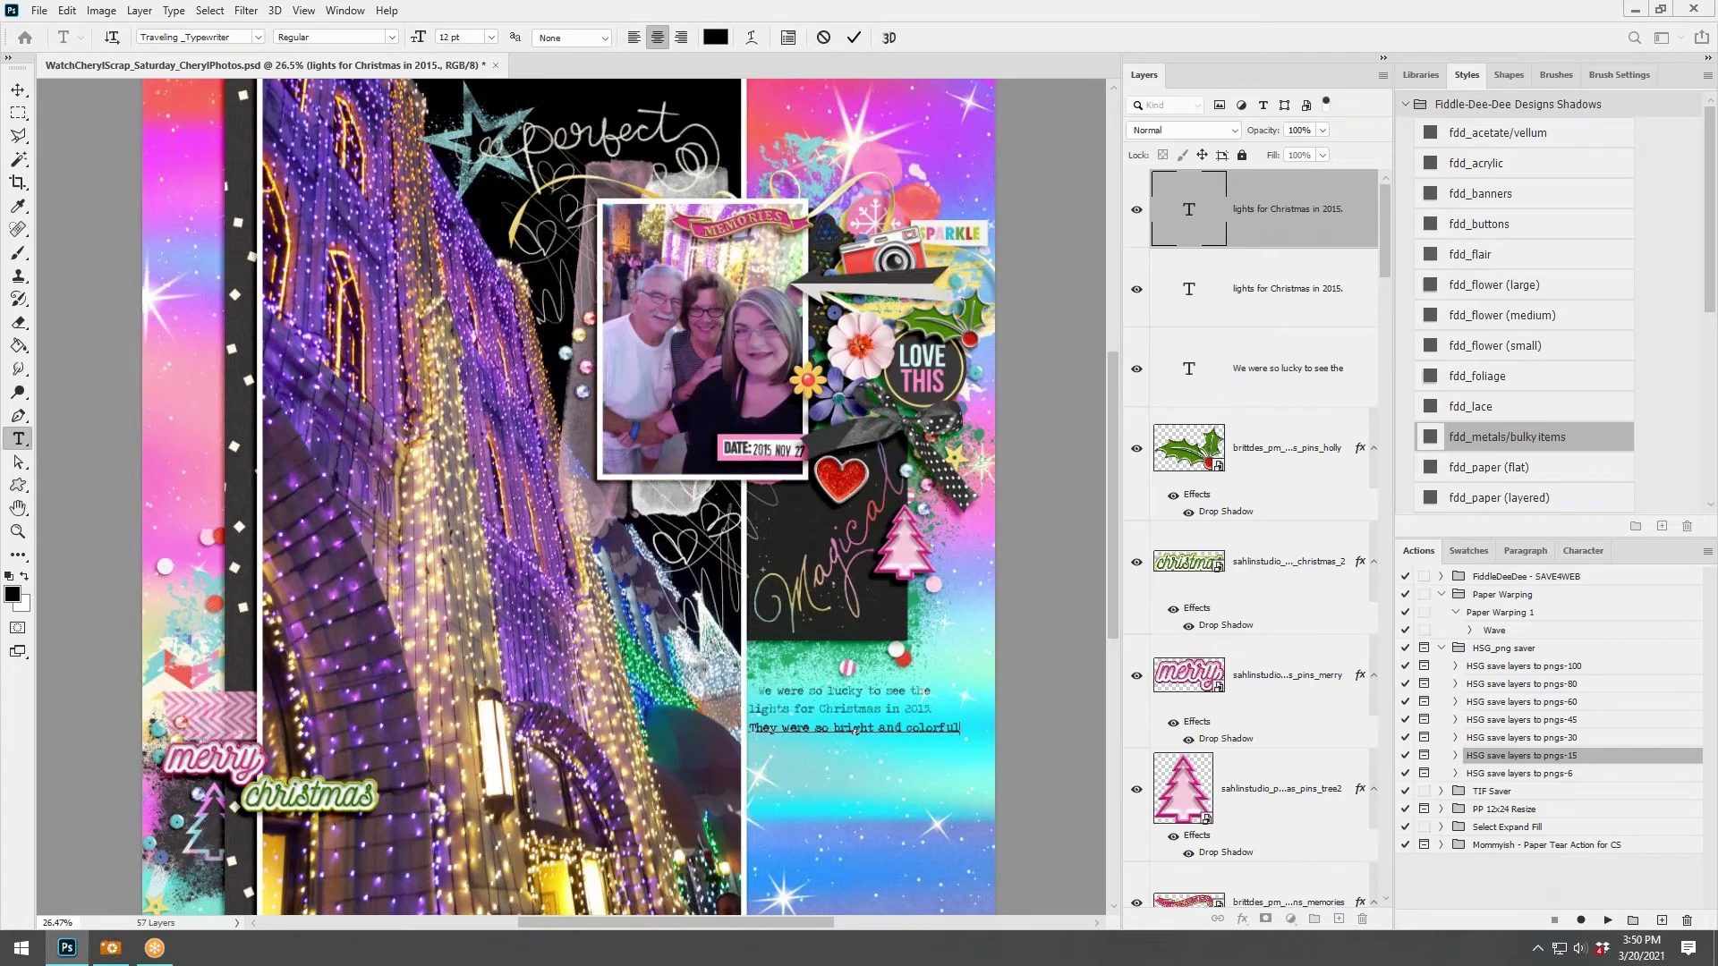
click(19, 97)
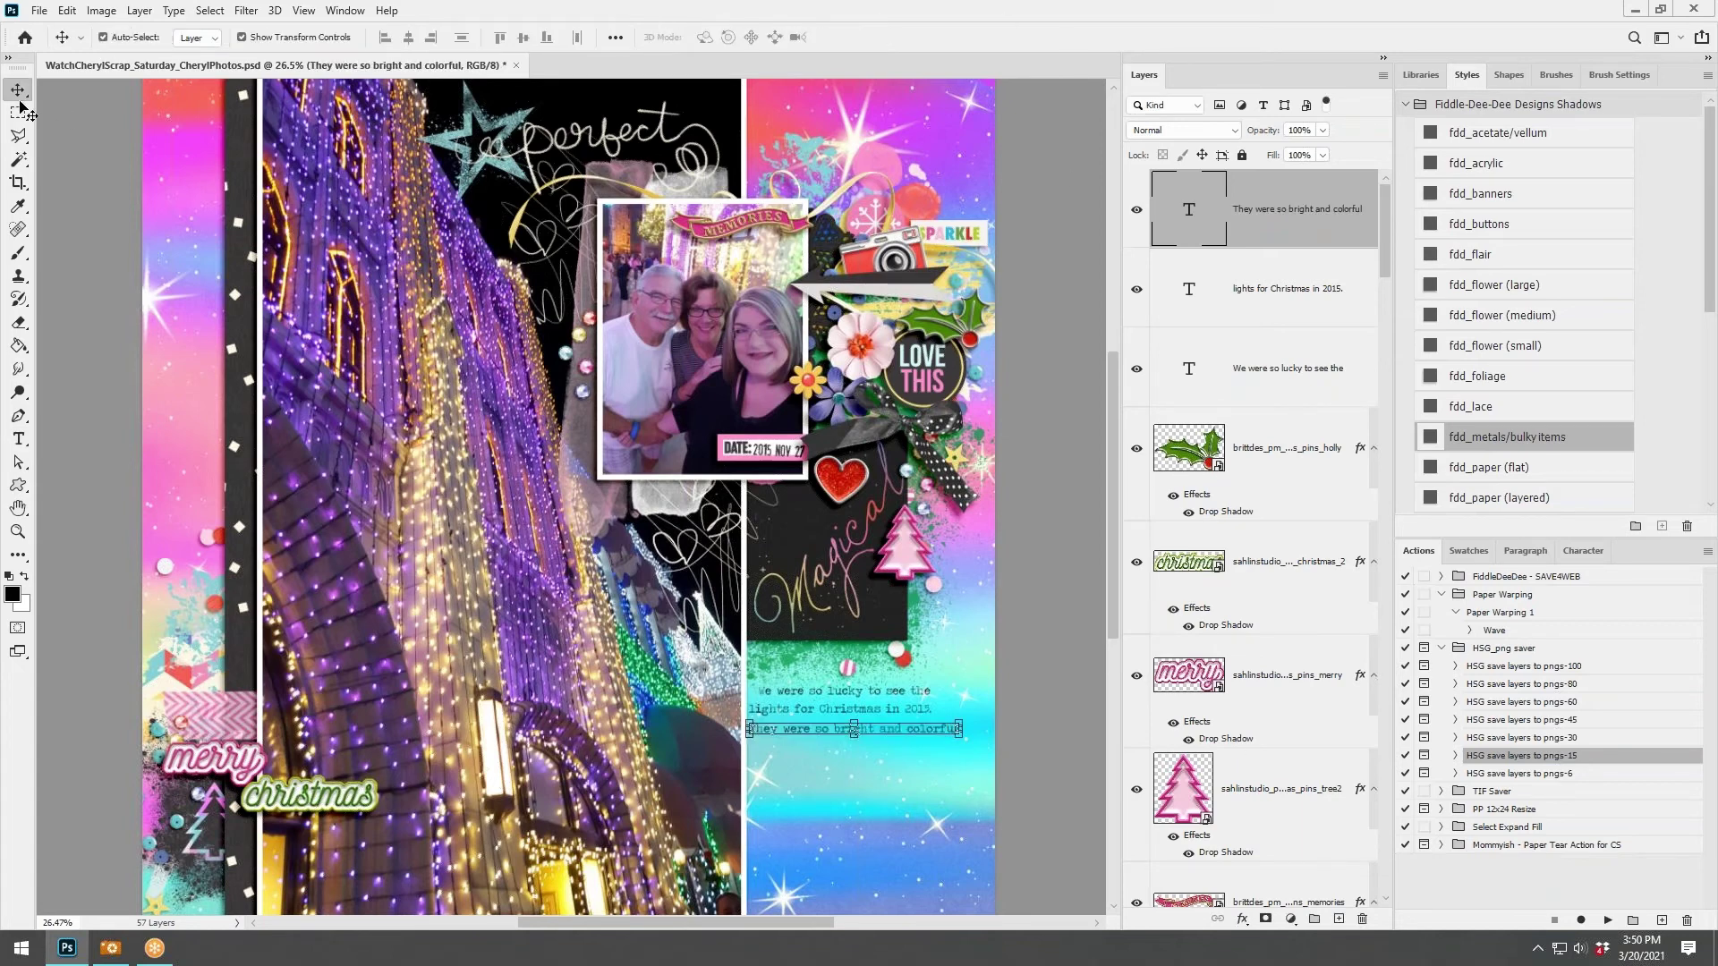
drag(895, 735, 897, 744)
Above the holly layer, draw a white strip about 775 × 69 px behind the first journaling line using the solid square custom shape.
scroll(967, 715, up, 3)
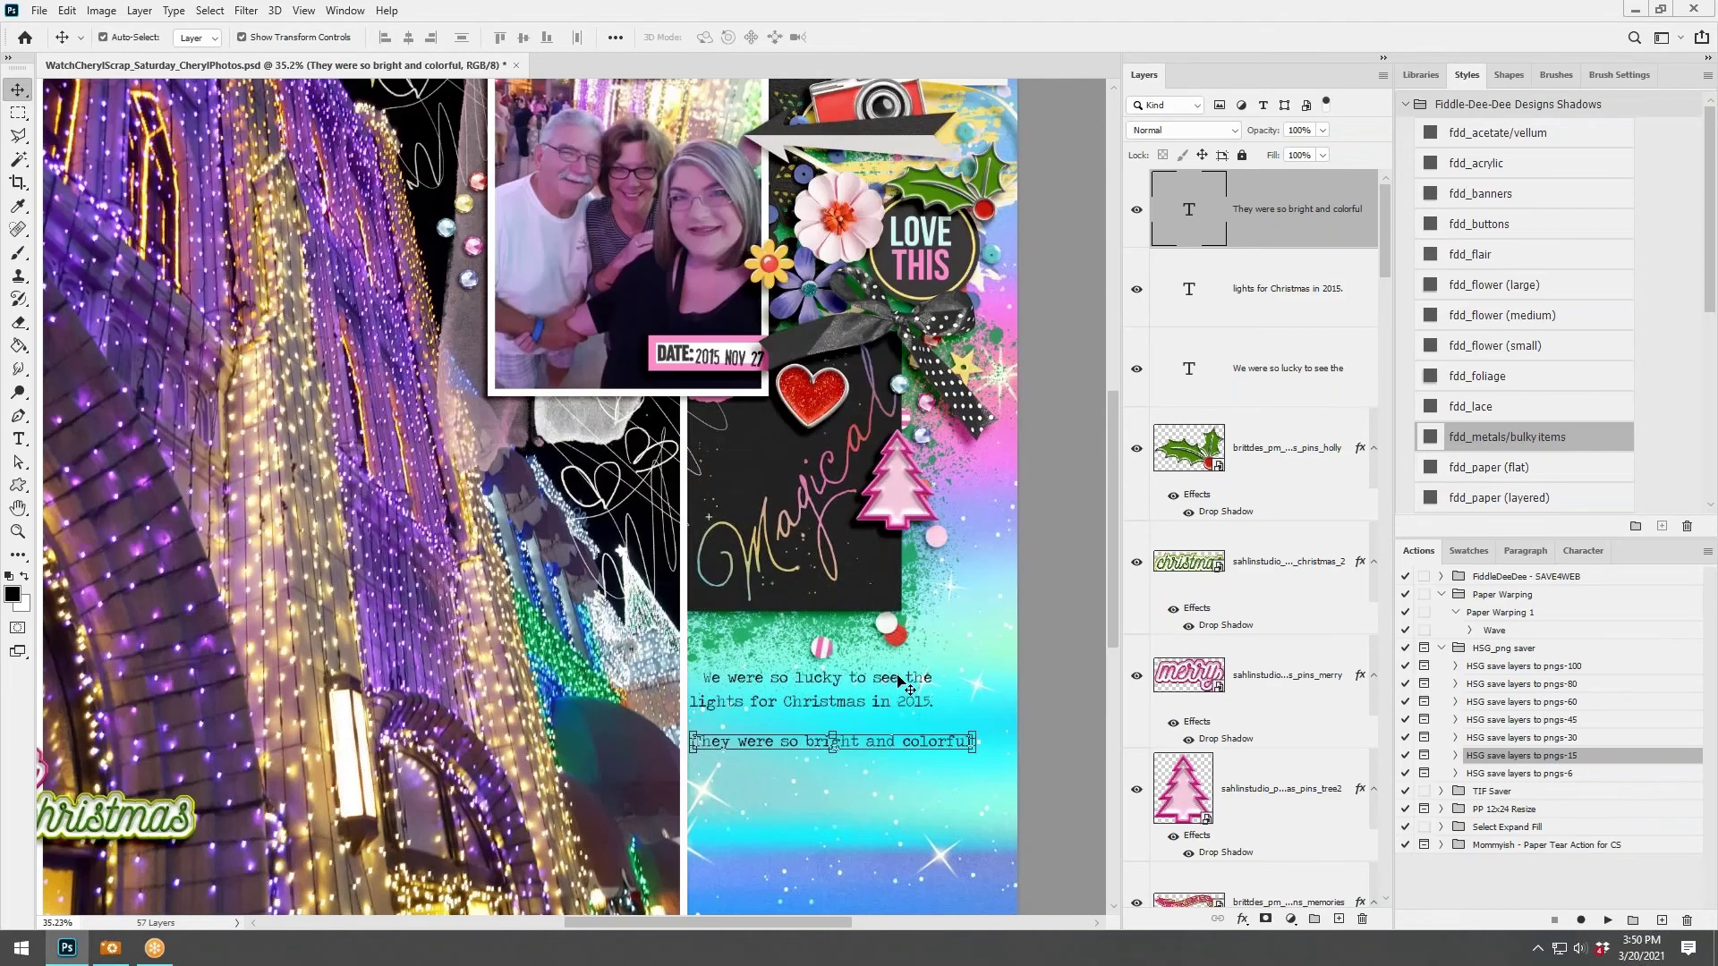
click(1252, 368)
click(1263, 463)
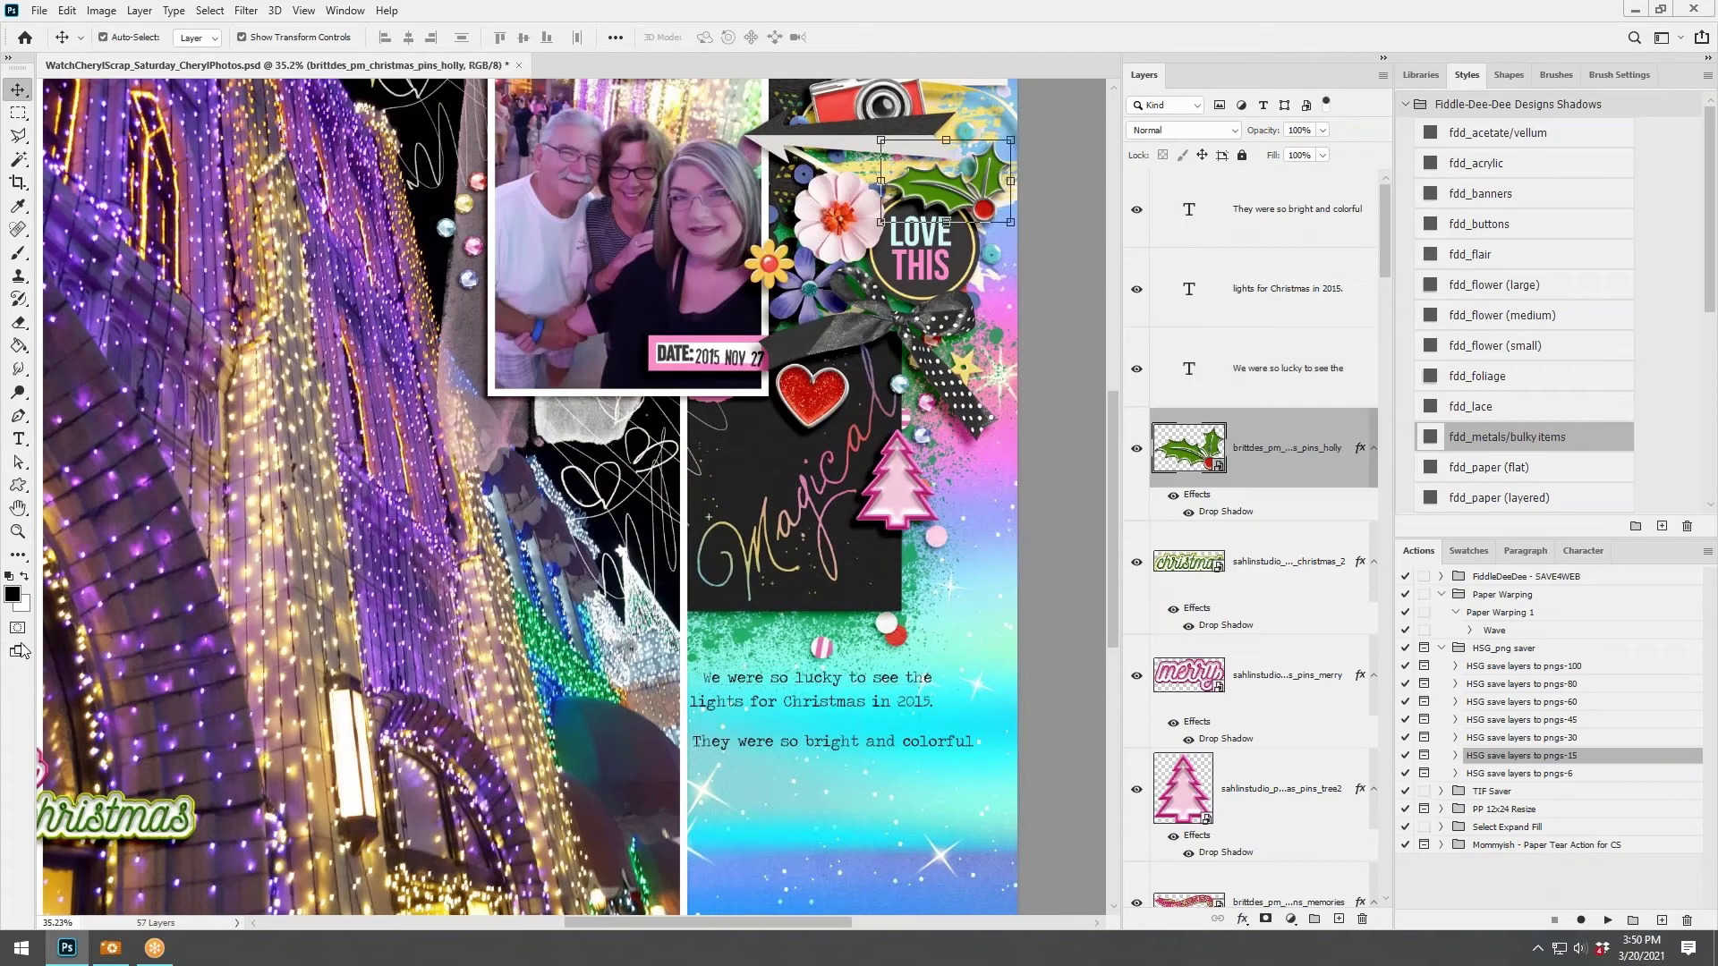
click(24, 577)
click(17, 488)
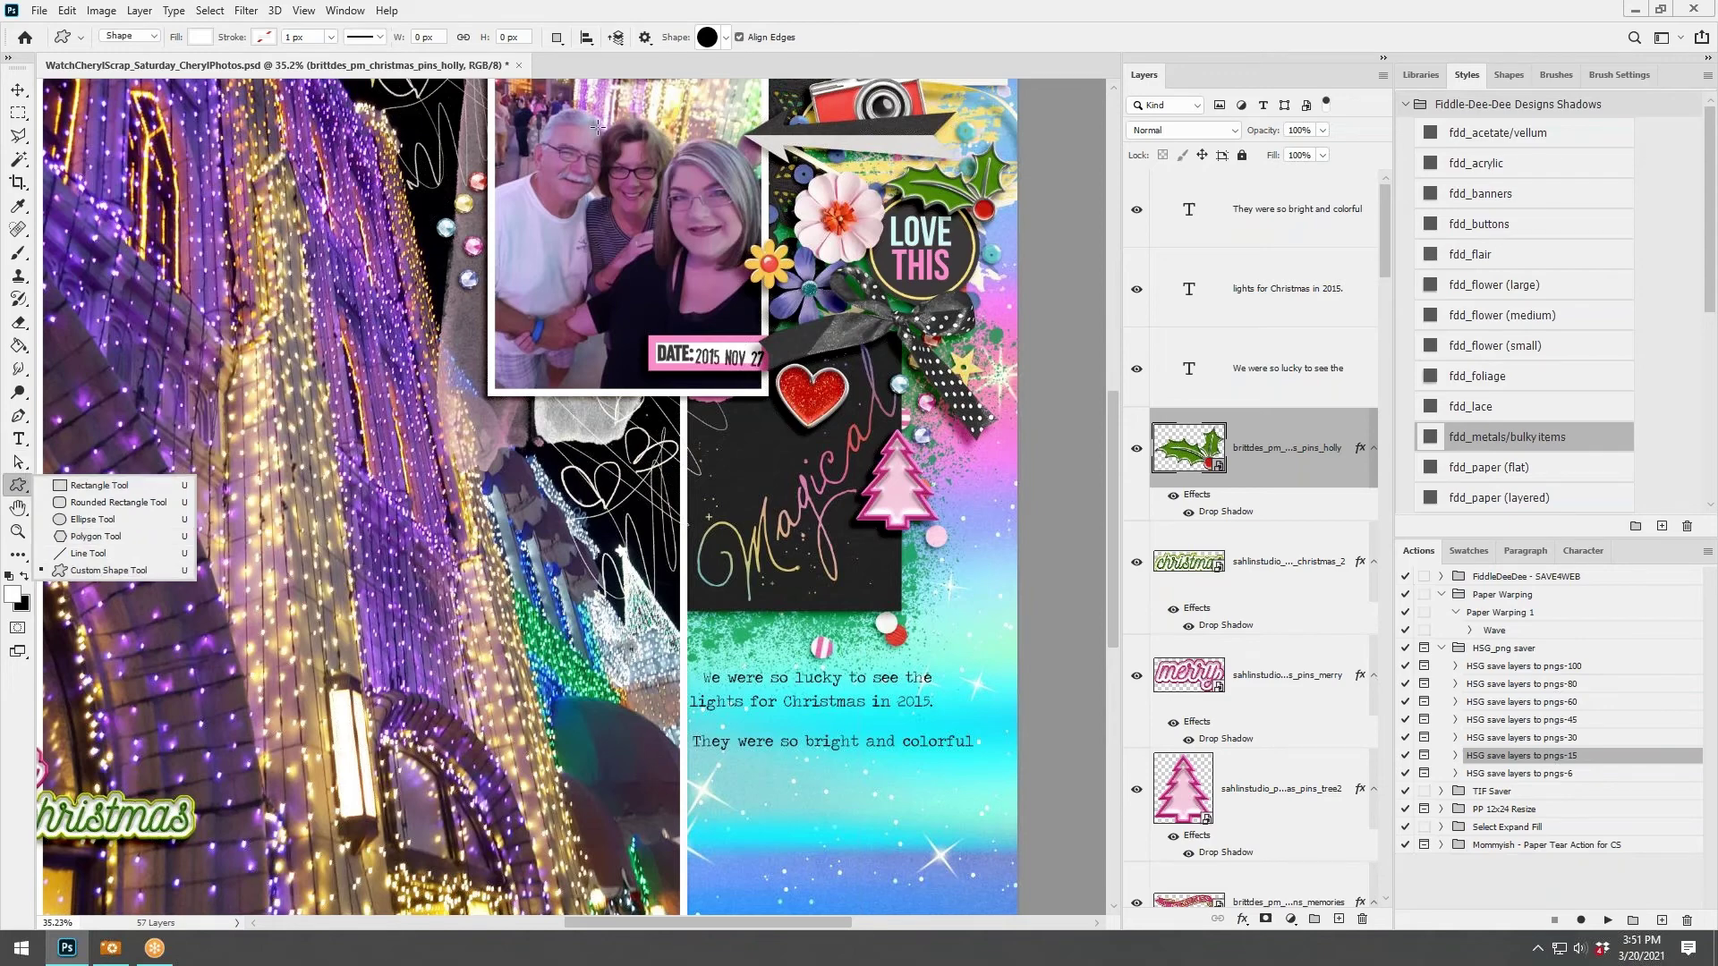
click(726, 37)
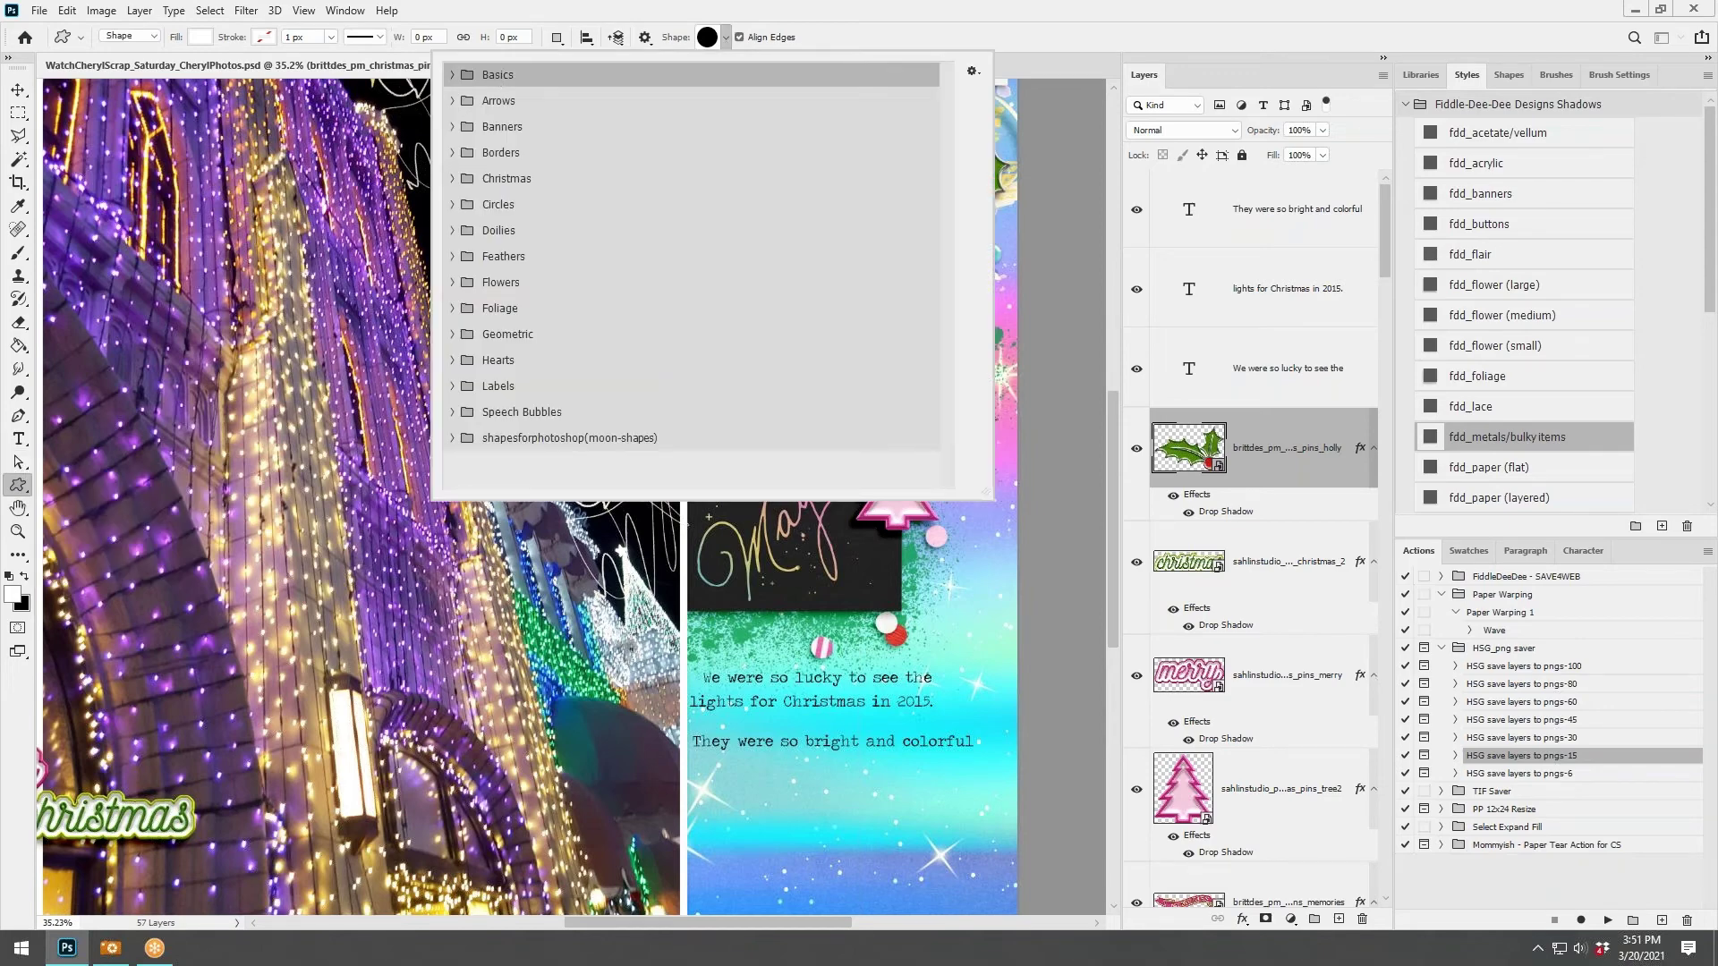
click(453, 75)
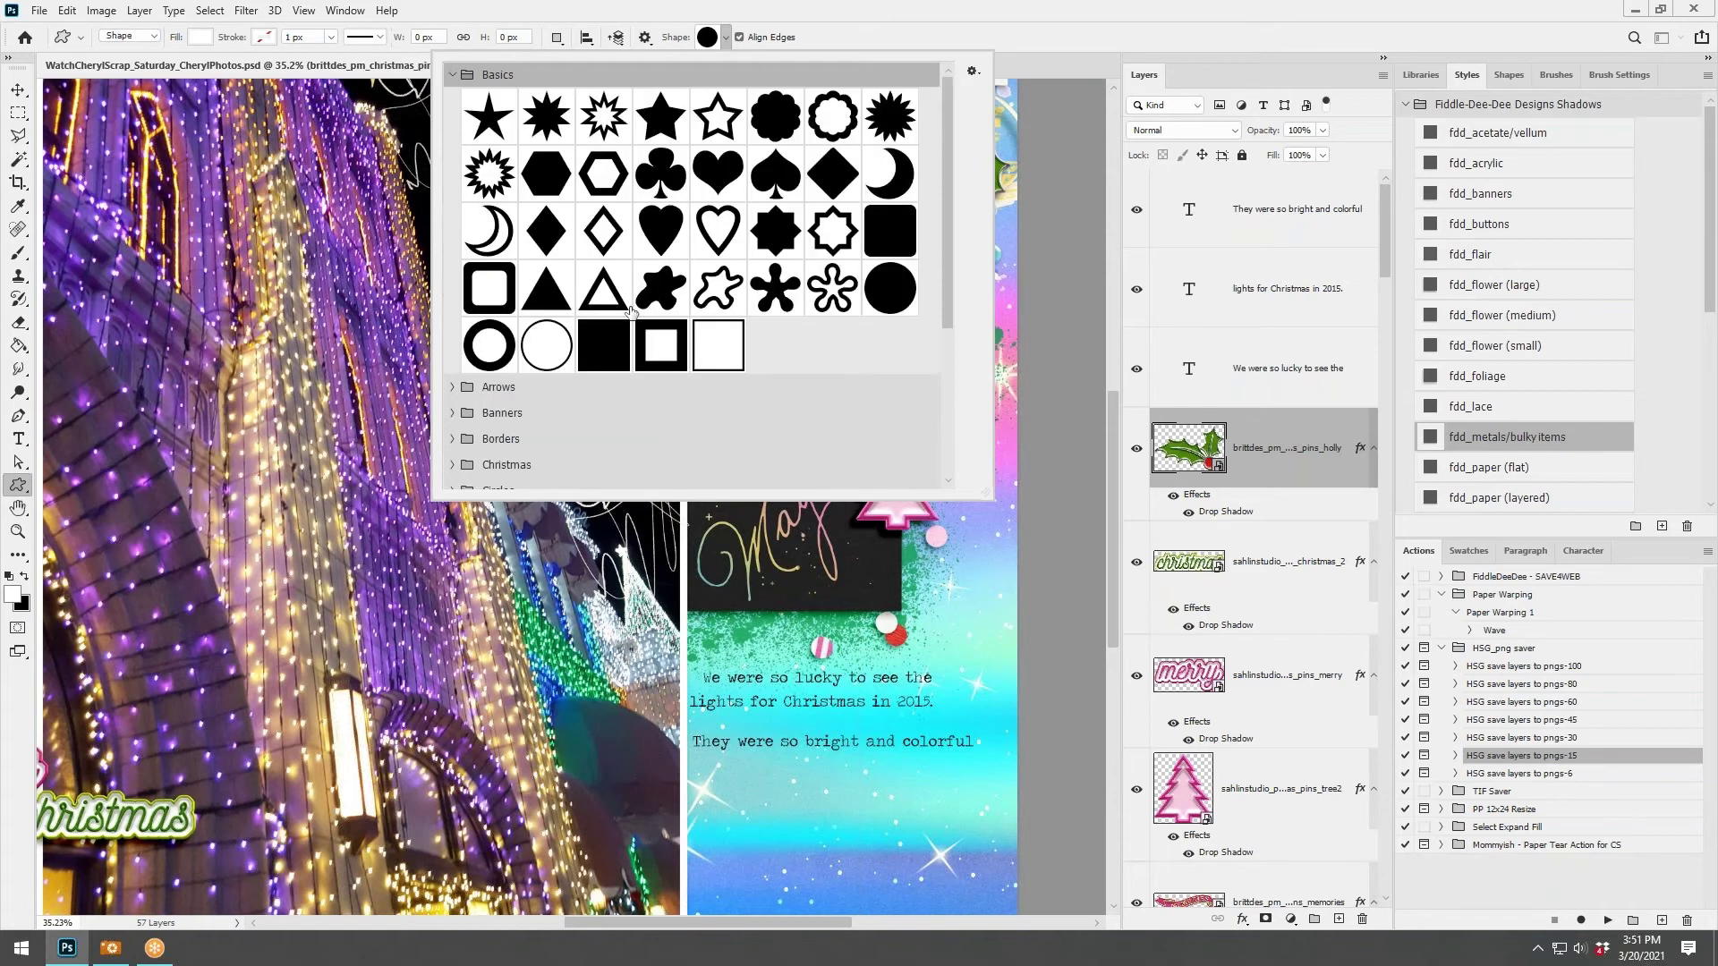
click(603, 345)
click(748, 567)
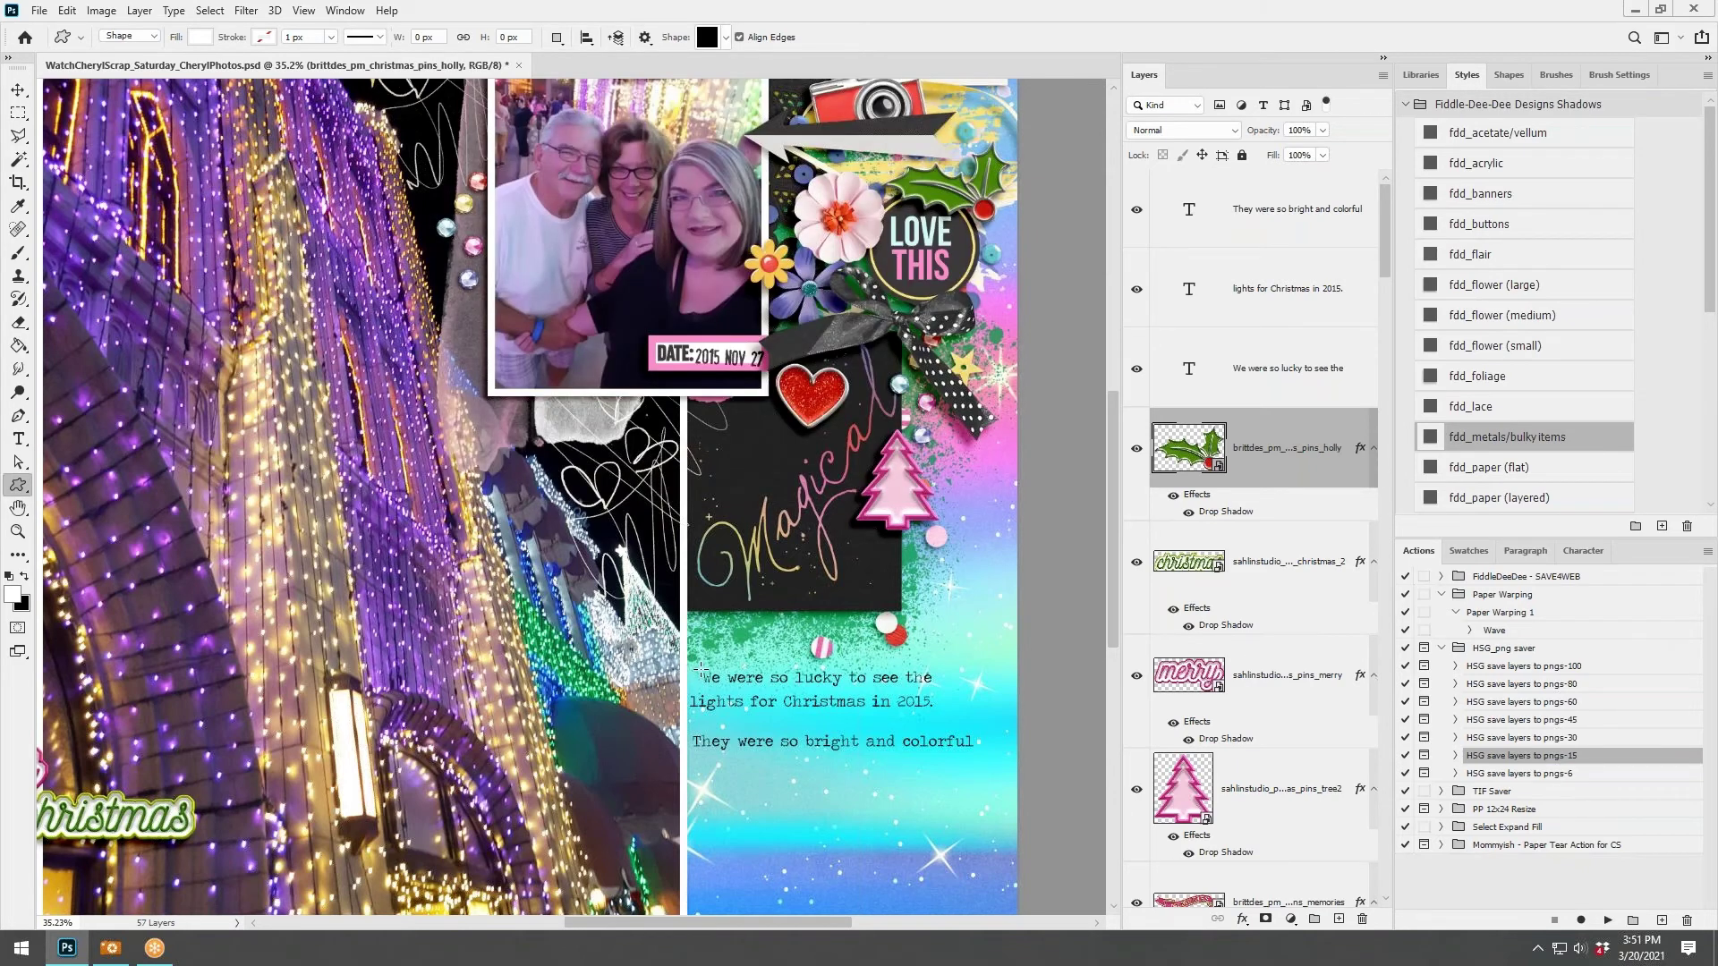
drag(699, 668, 944, 687)
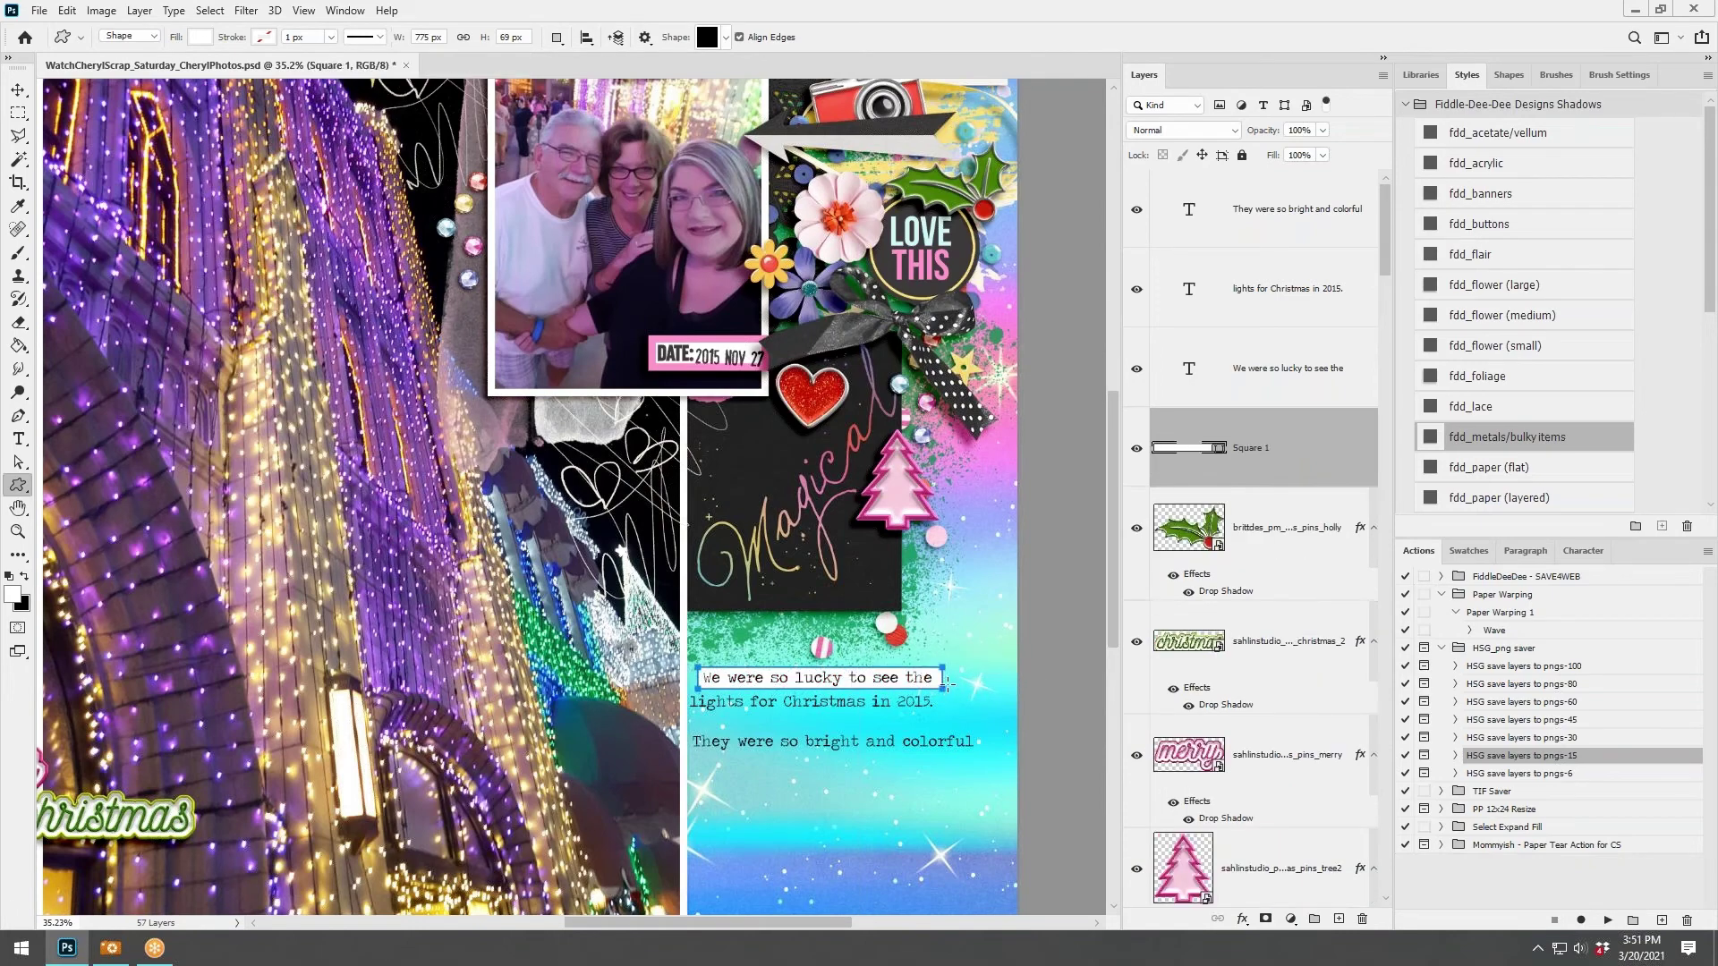
key(Return)
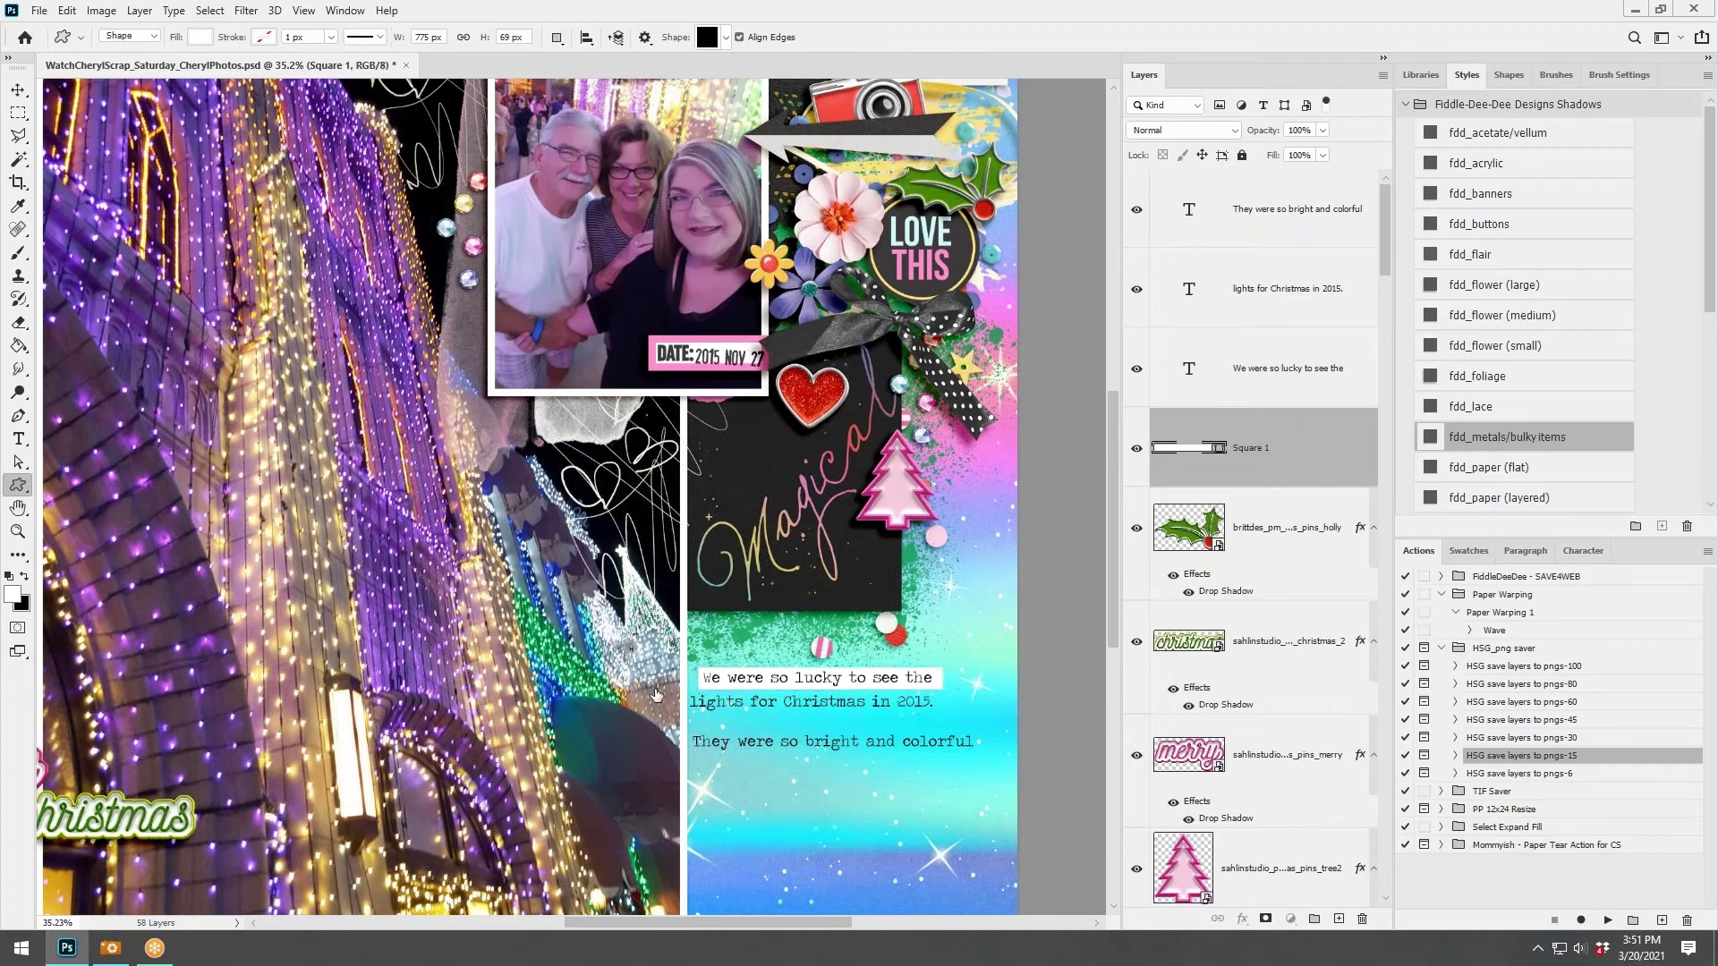
Draw white strips about 820 × 71 px and 920 × 71 px behind the second and third journaling lines, each directly beneath its text layer.
key(alt+bracketright)
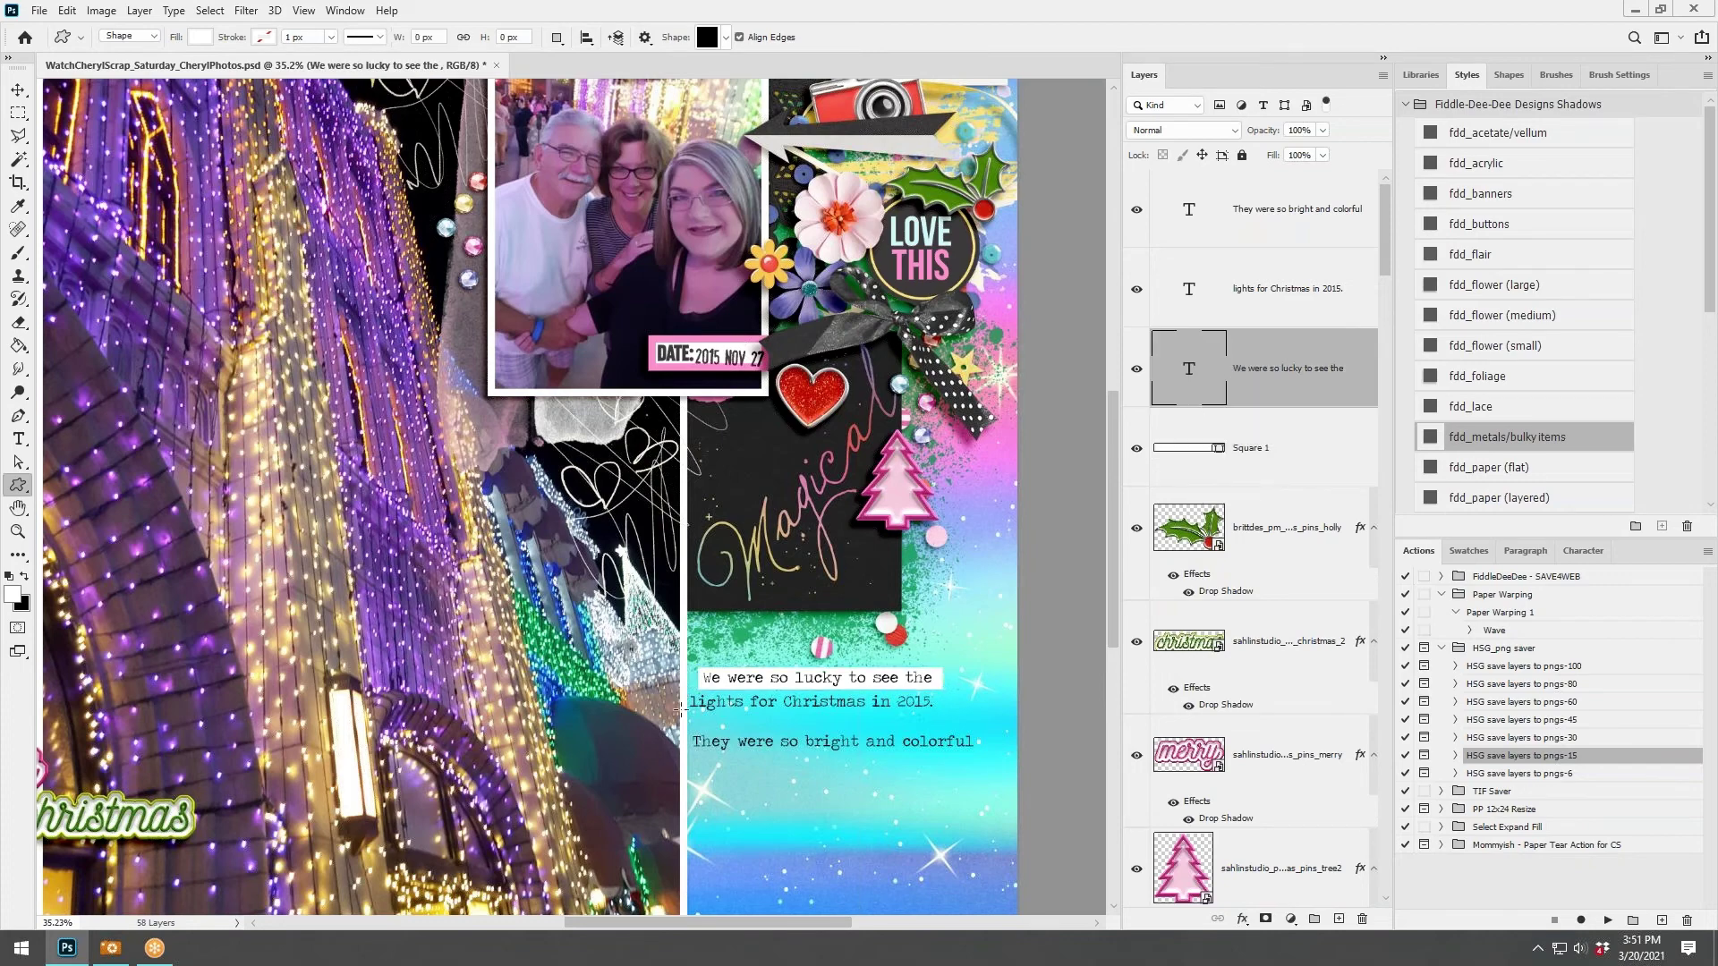
drag(685, 690, 941, 713)
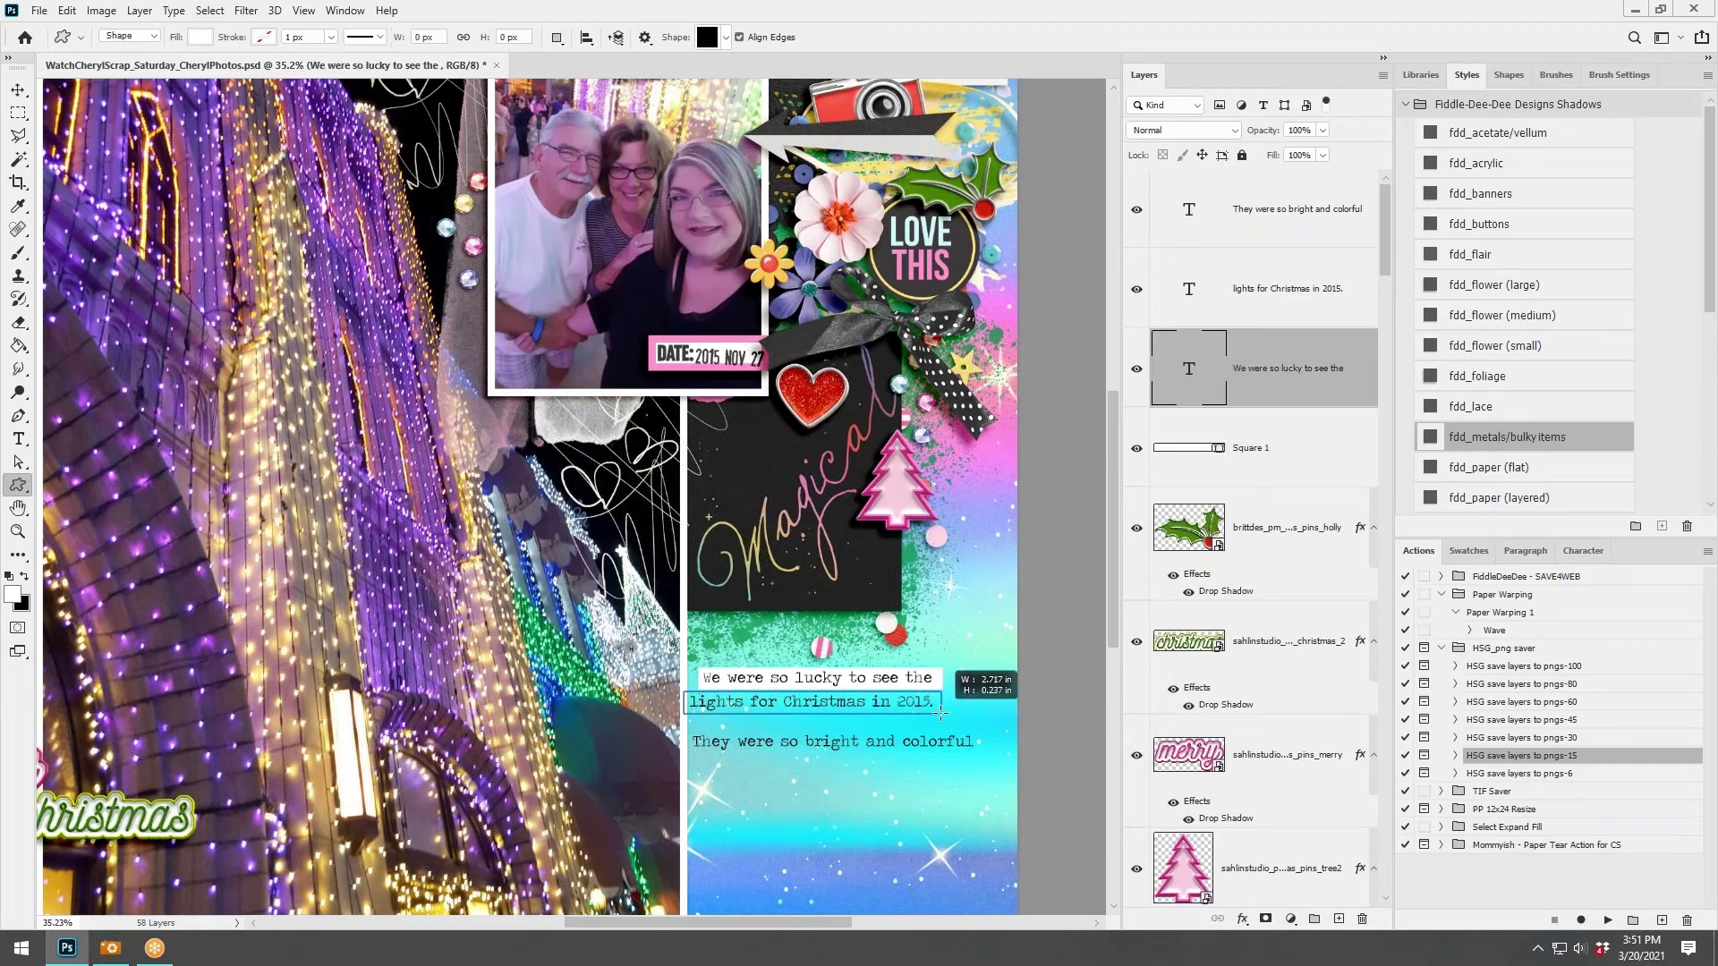
key(Return)
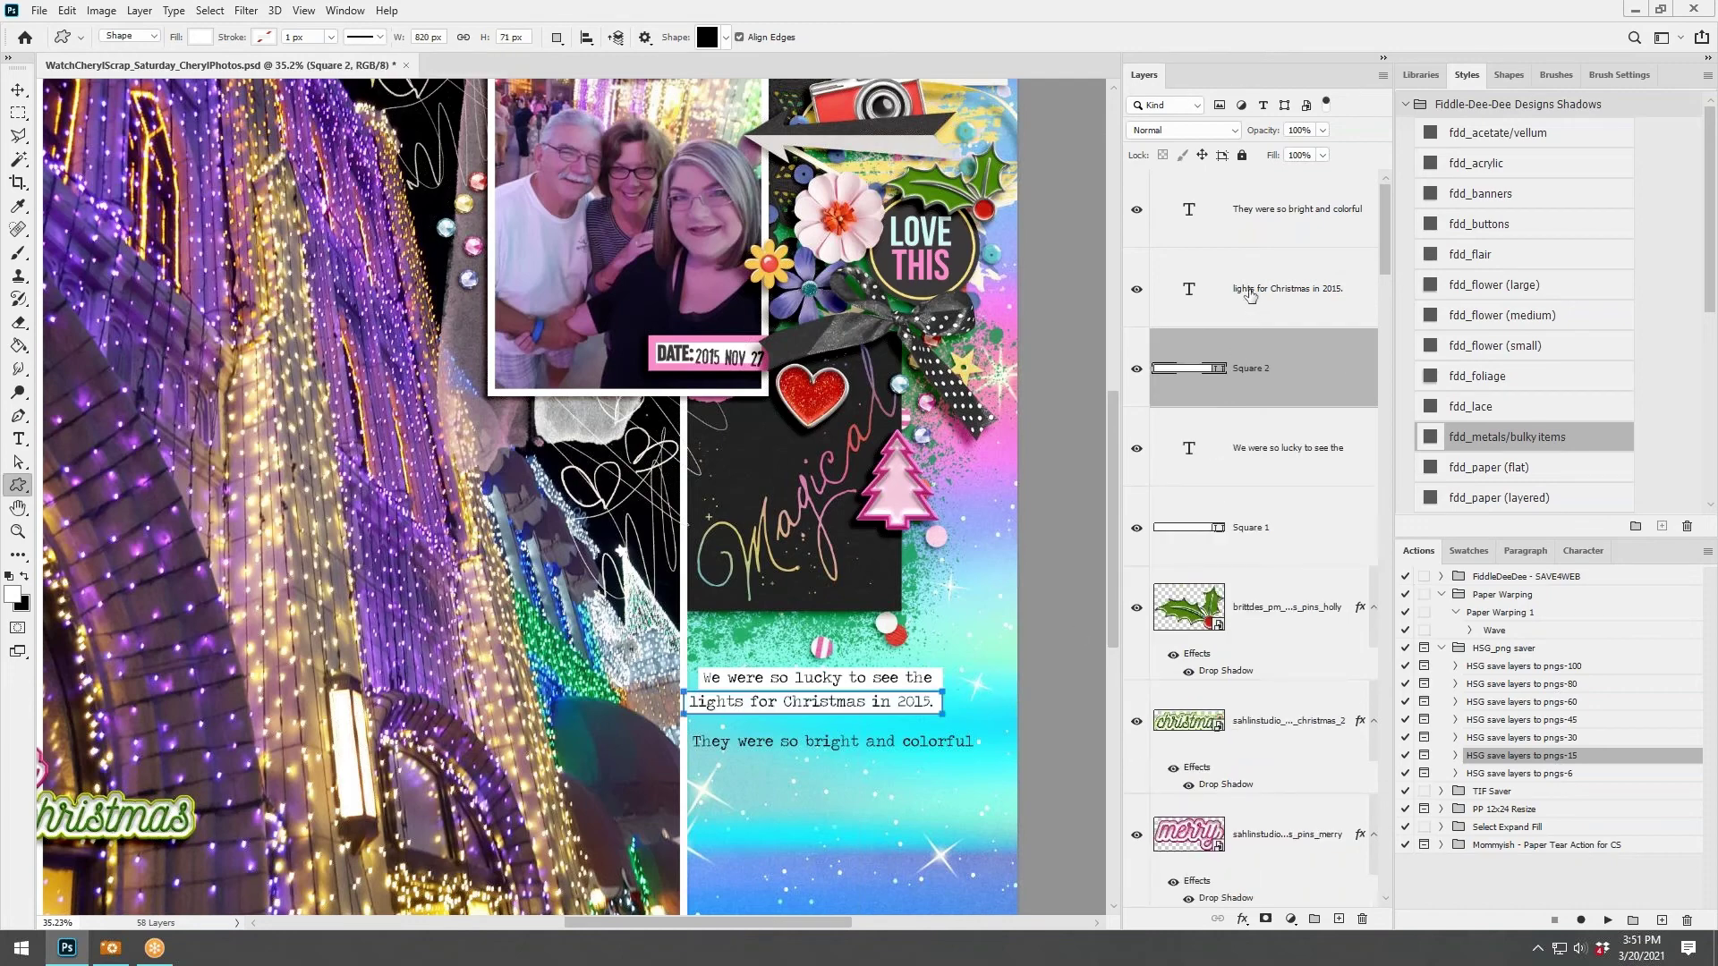
key(alt+bracketright)
drag(687, 727, 978, 754)
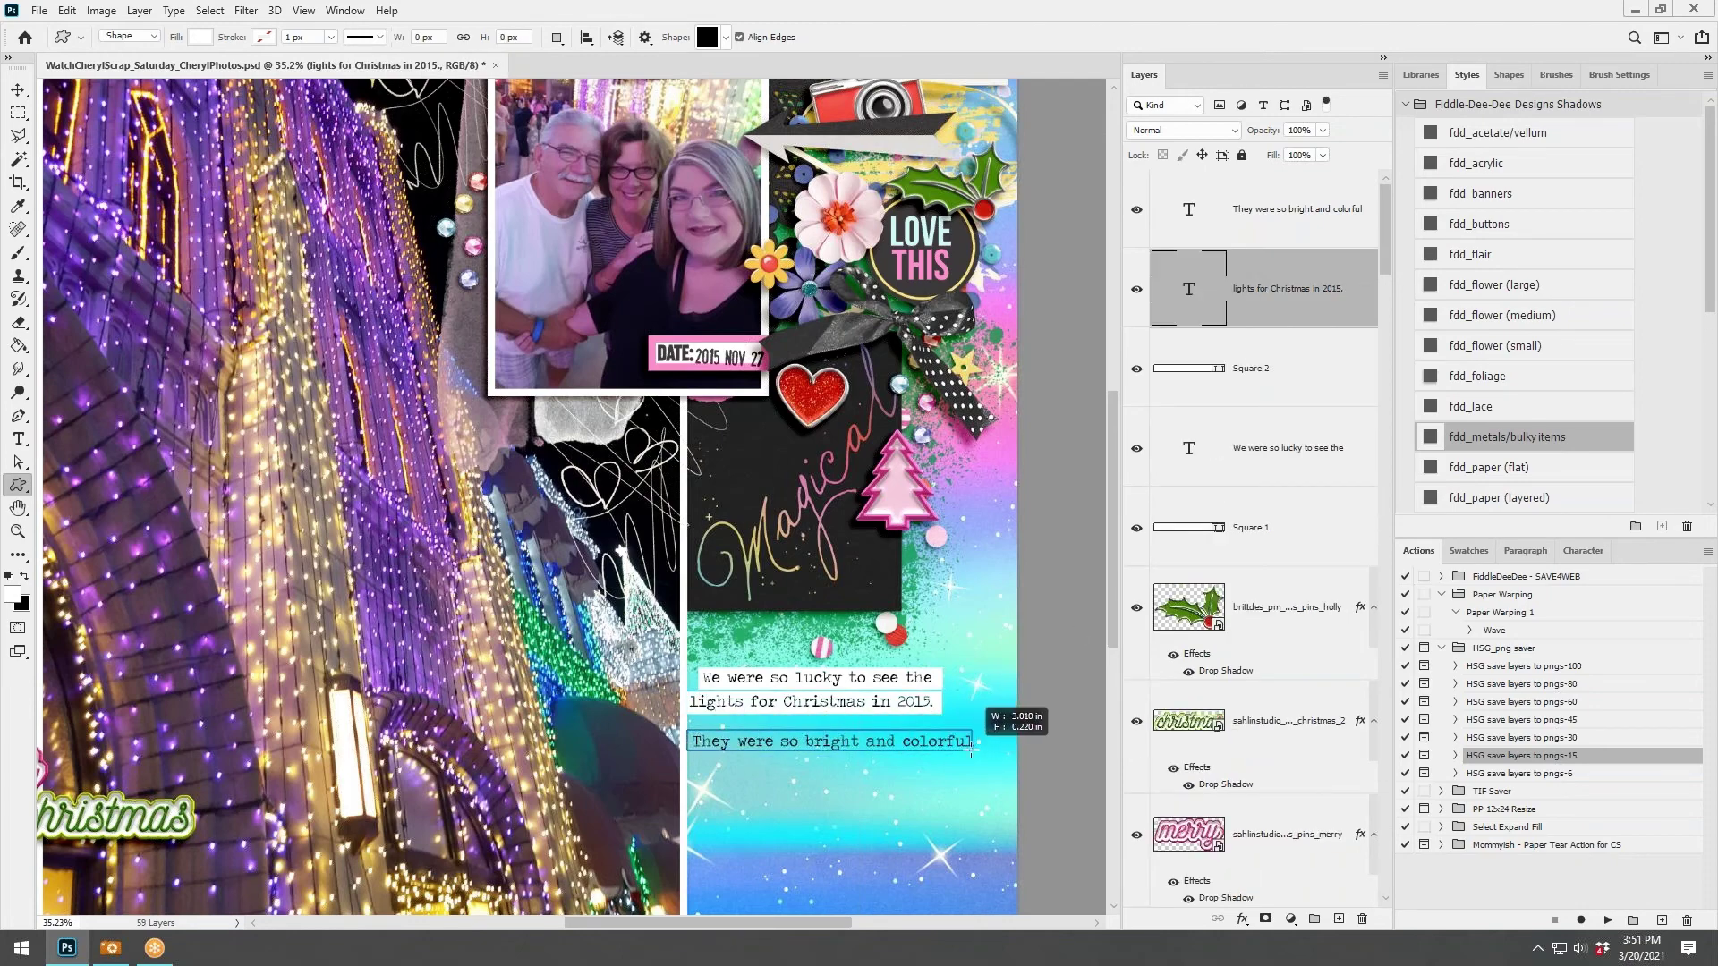
key(Return)
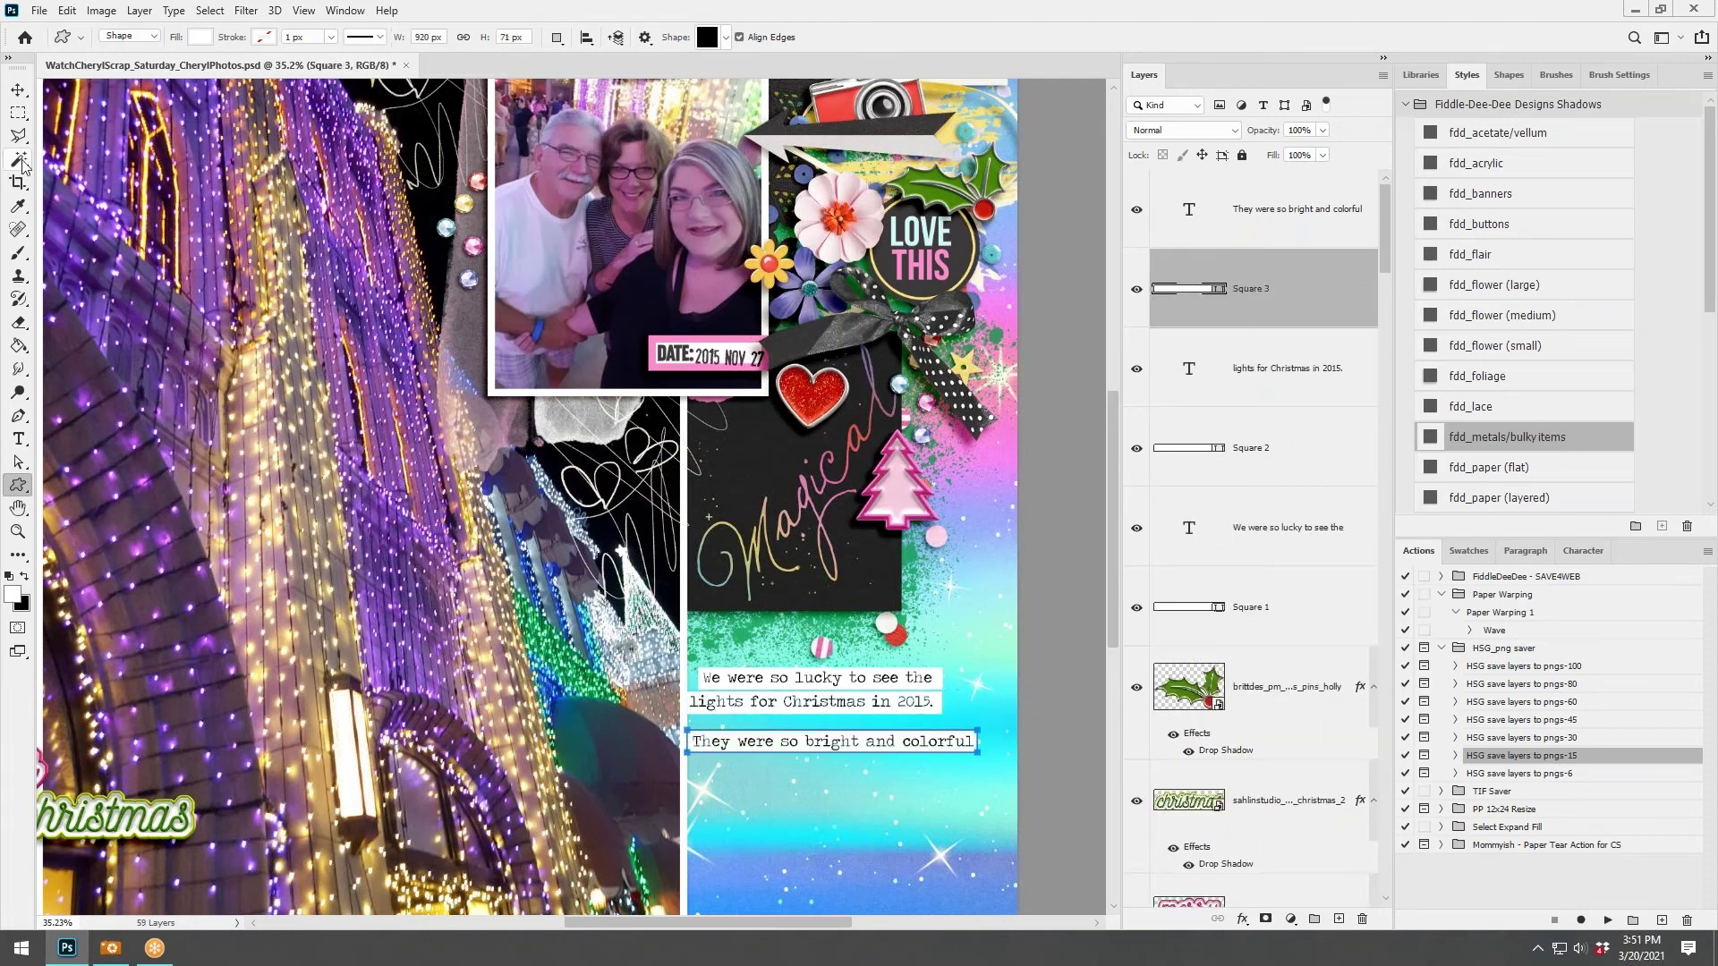
Move each journaling line together with its strip, shifting the second about 0.25 in sideways, so the three are staggered and evenly spaced.
click(17, 98)
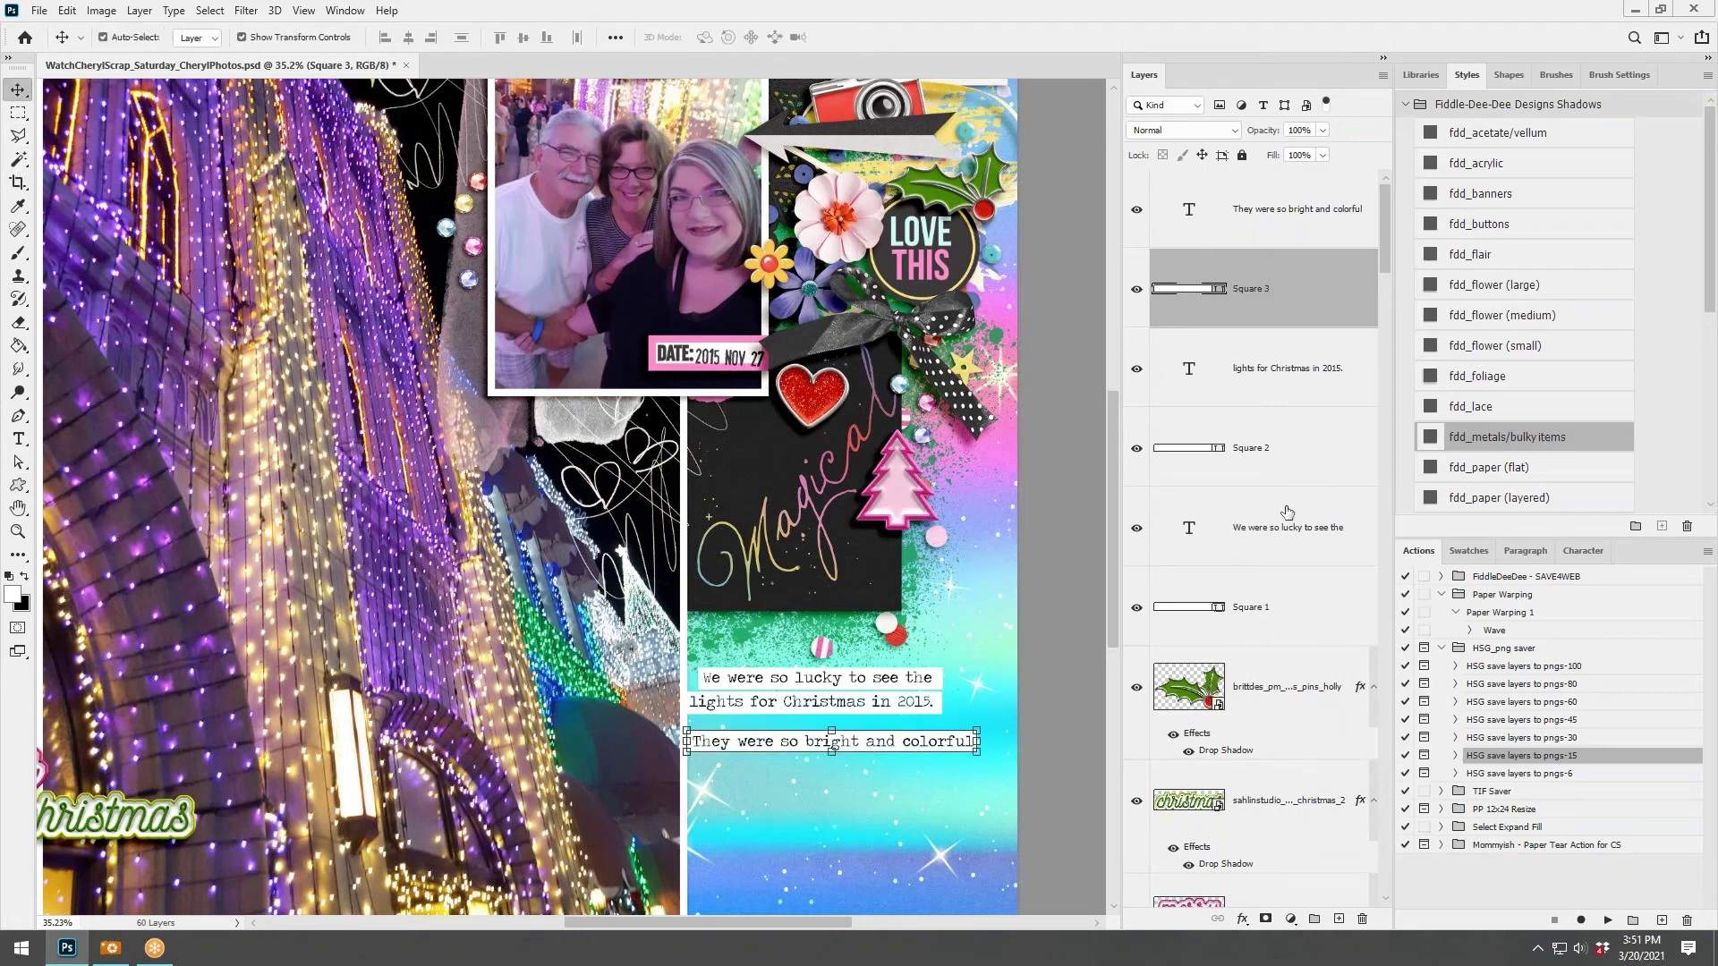
click(1270, 624)
shift+click(1298, 554)
drag(924, 680, 970, 676)
click(1271, 448)
shift+click(1271, 368)
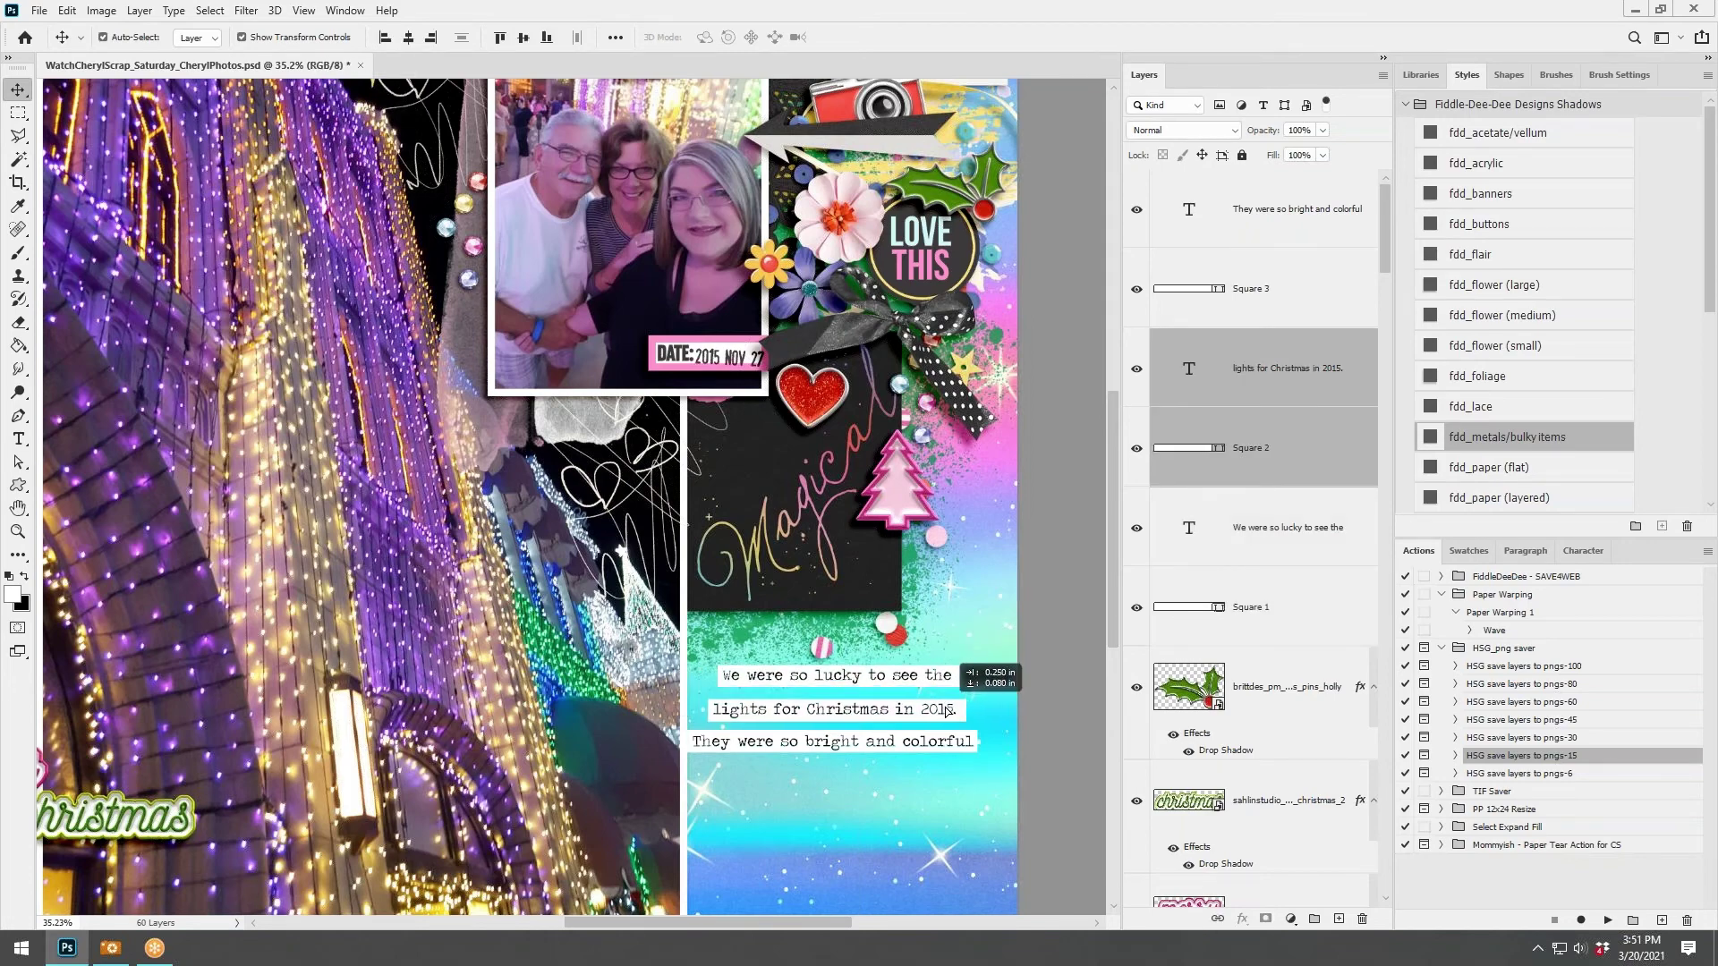
click(930, 742)
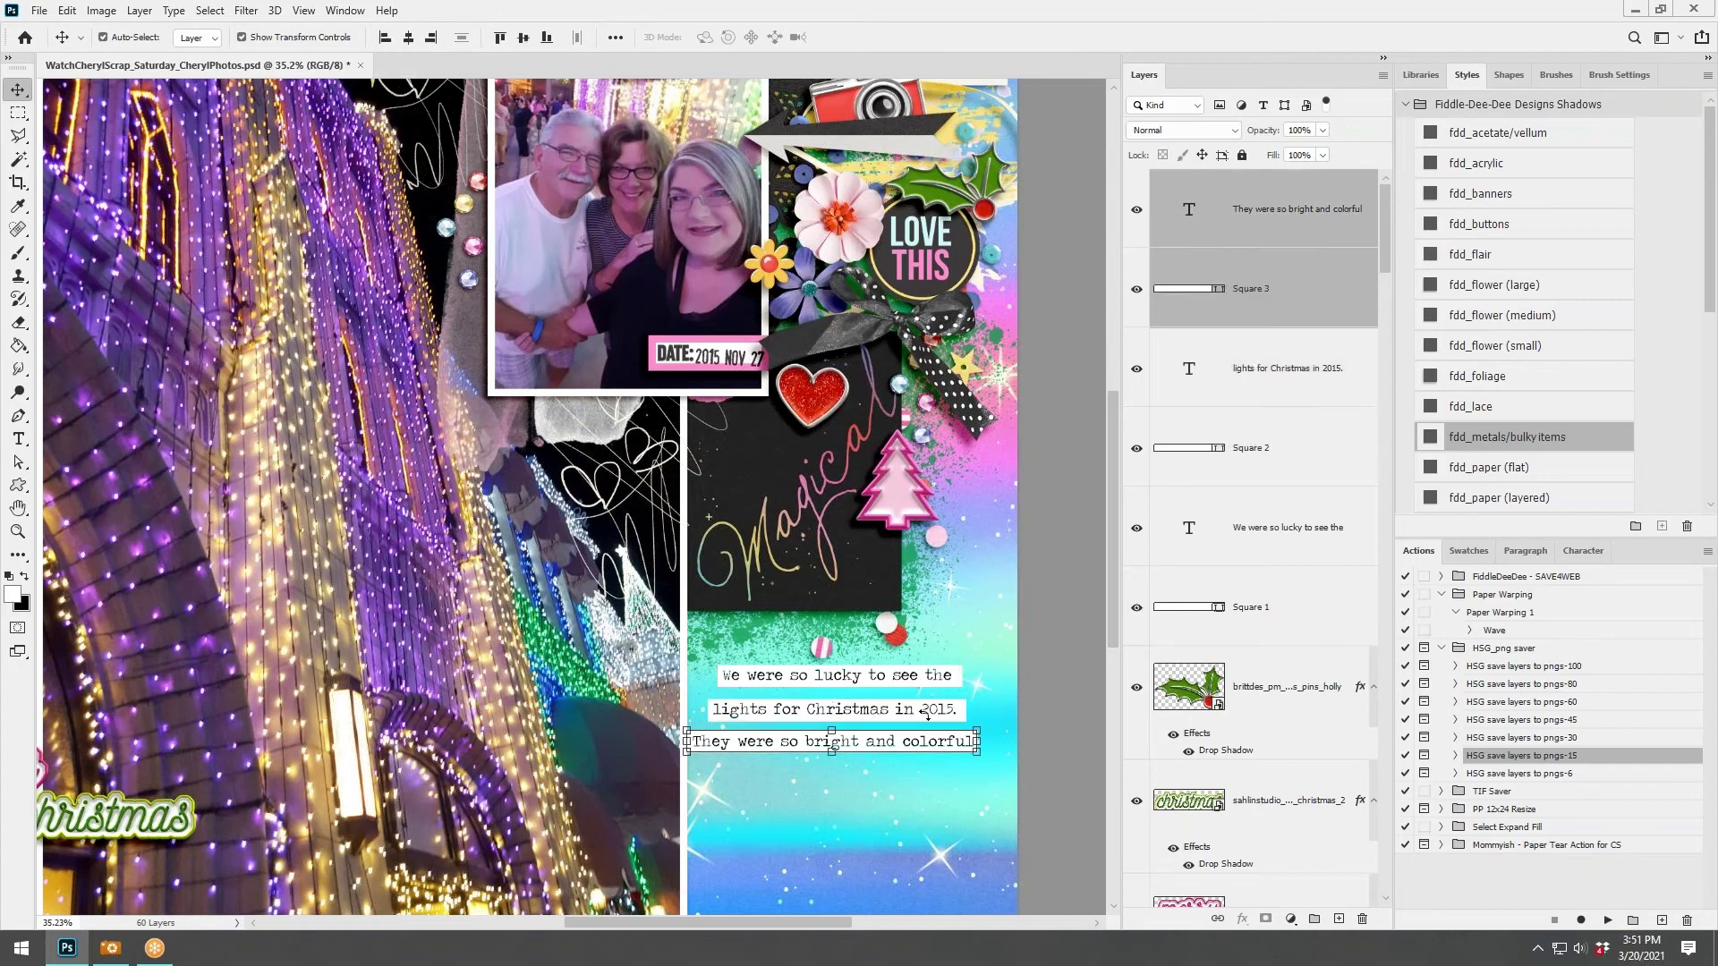
drag(927, 748, 937, 753)
Apply the fdd_paper (layered) shadow style to all three white strips.
click(1297, 320)
ctrl+click(1268, 461)
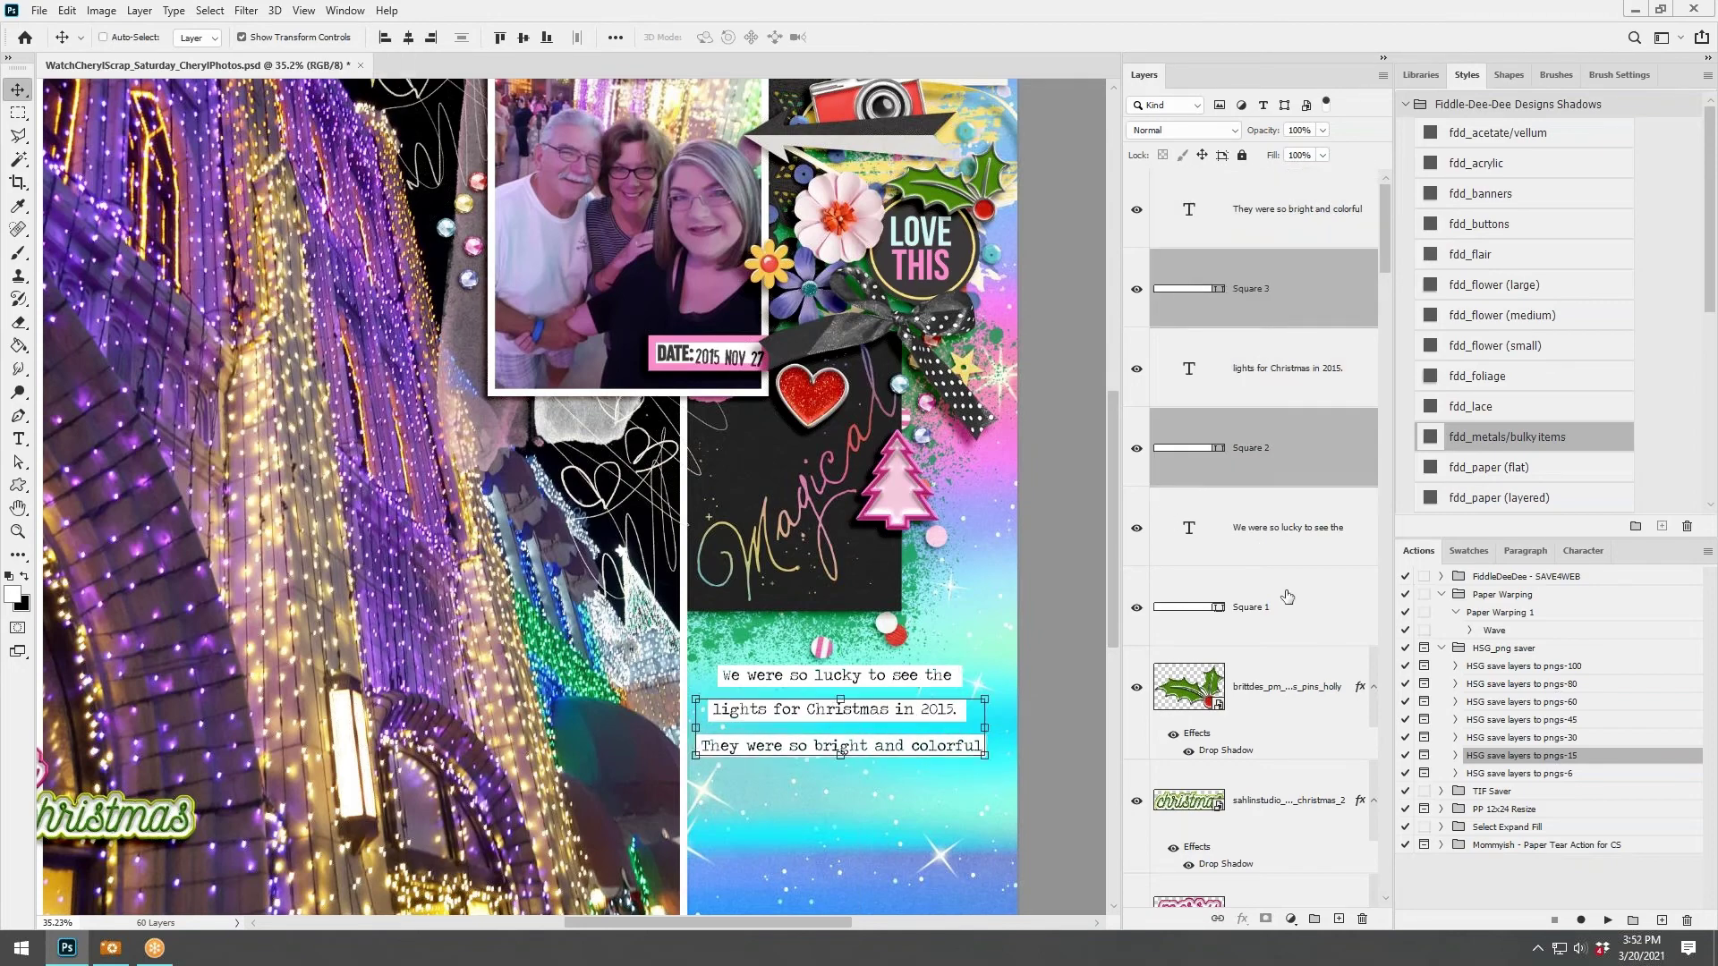
ctrl+click(1288, 601)
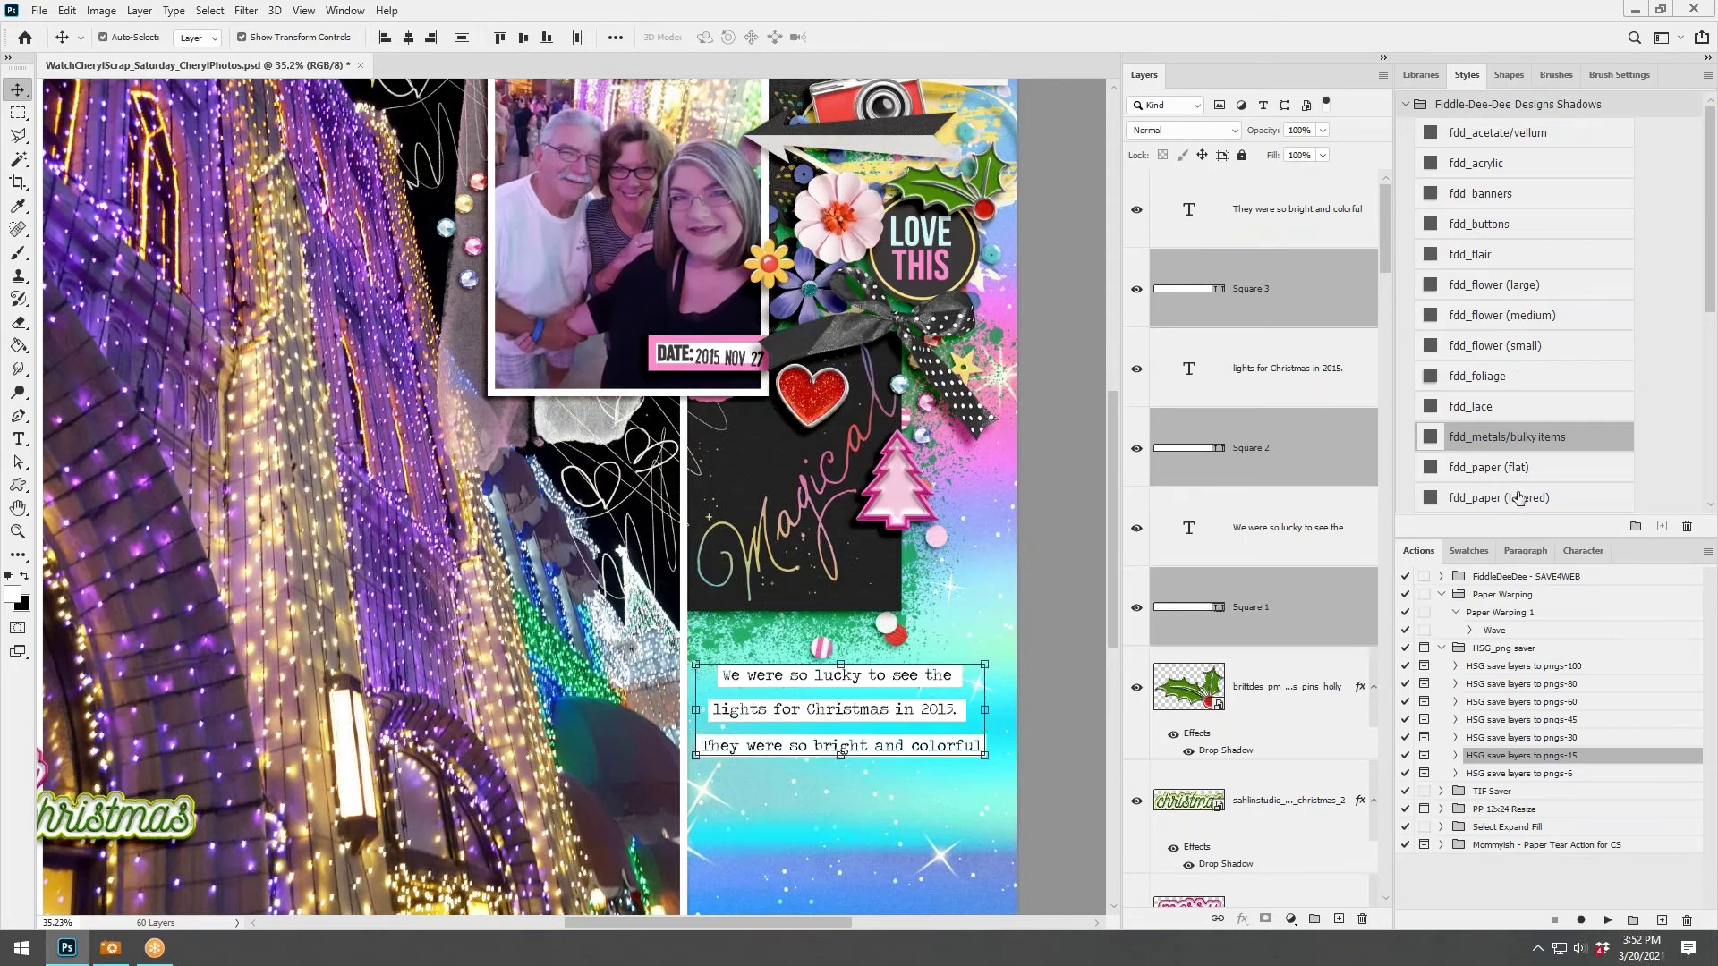
click(1518, 500)
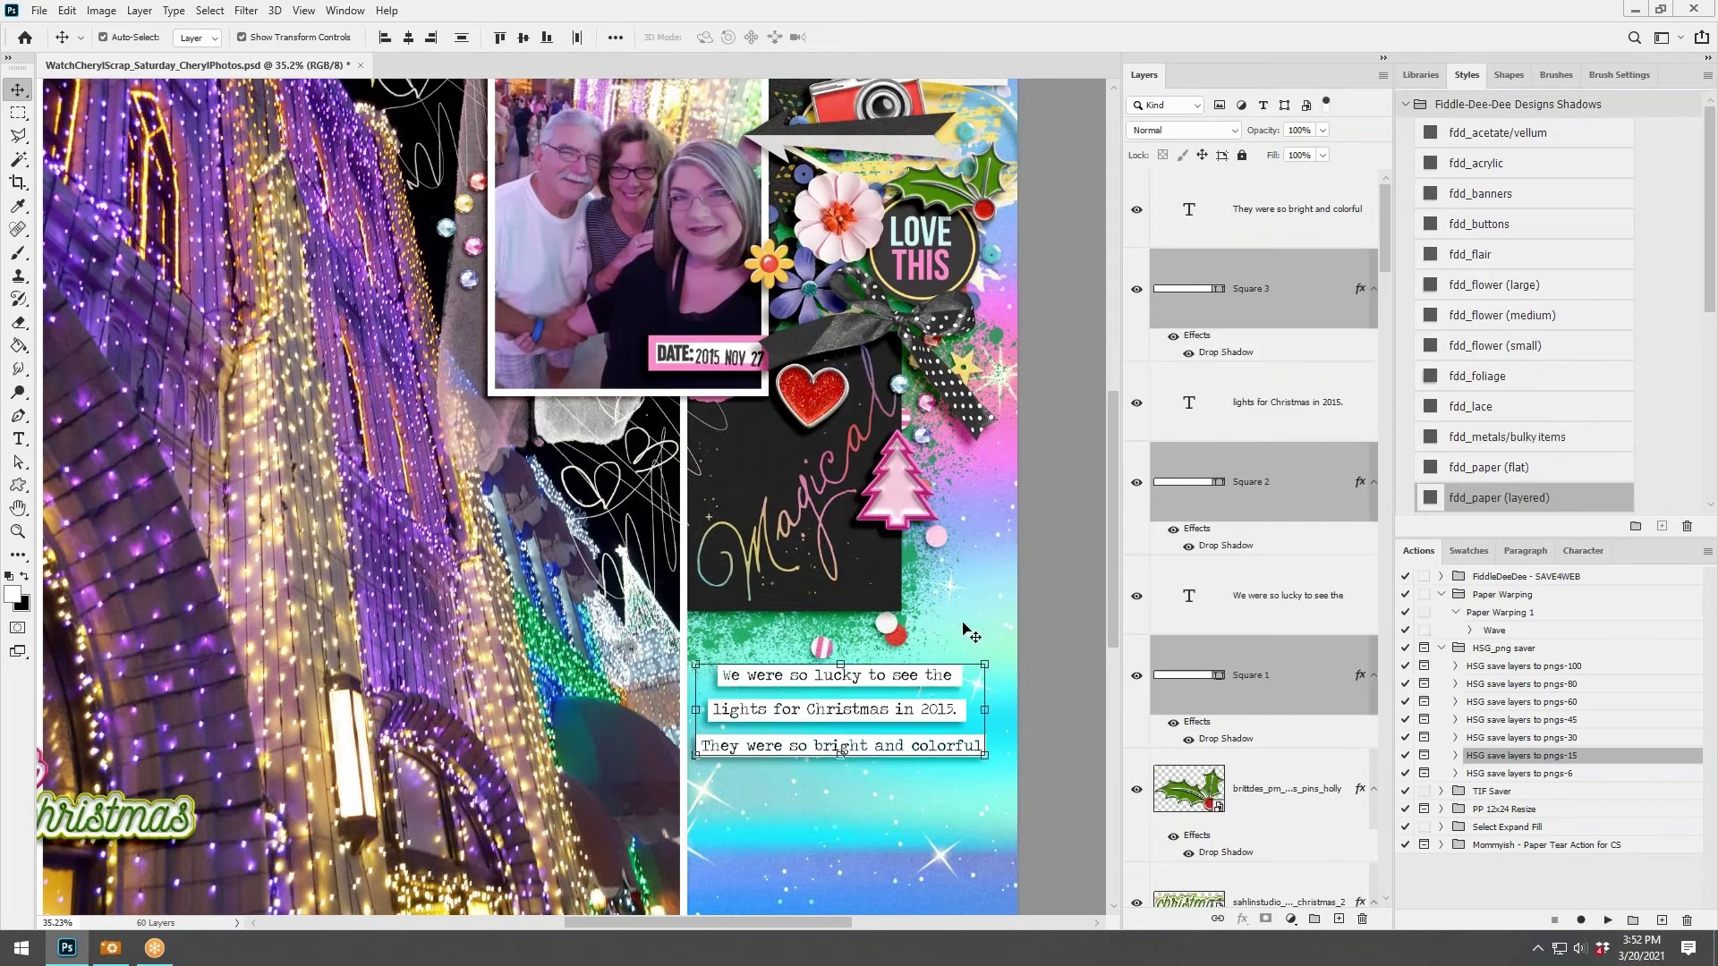
Separate the drop shadow of each of the three white strips onto its own layer.
click(1308, 498)
click(1351, 676)
right_click(1360, 674)
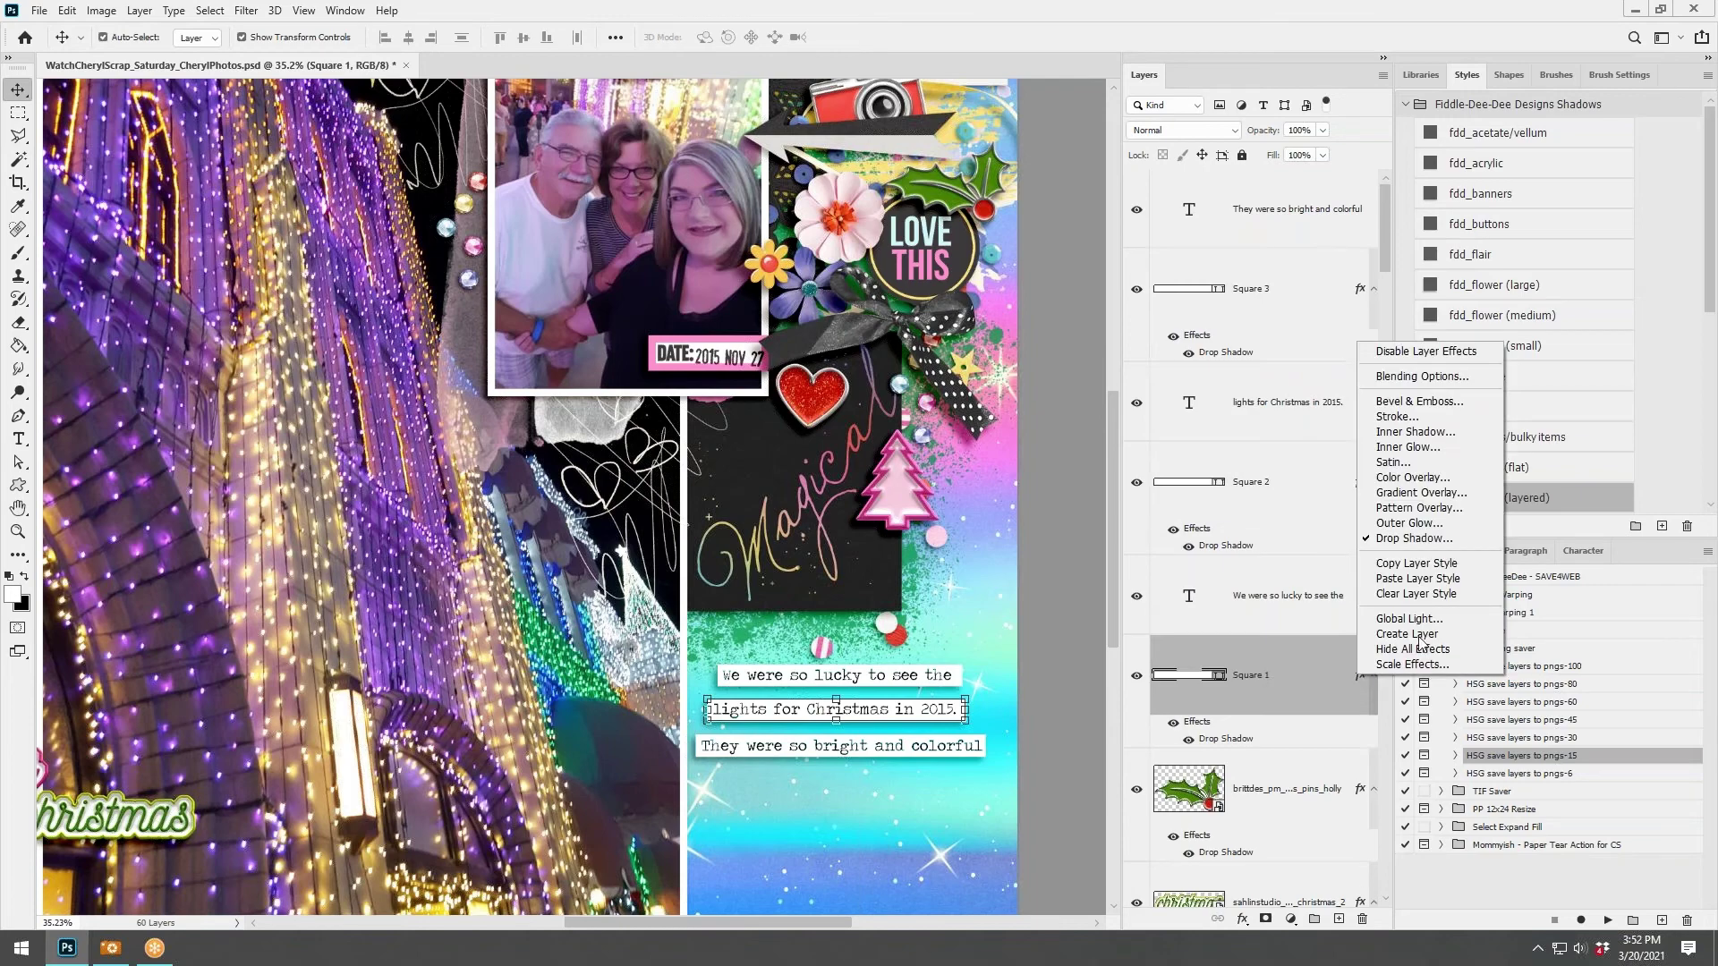
click(1422, 639)
right_click(1358, 480)
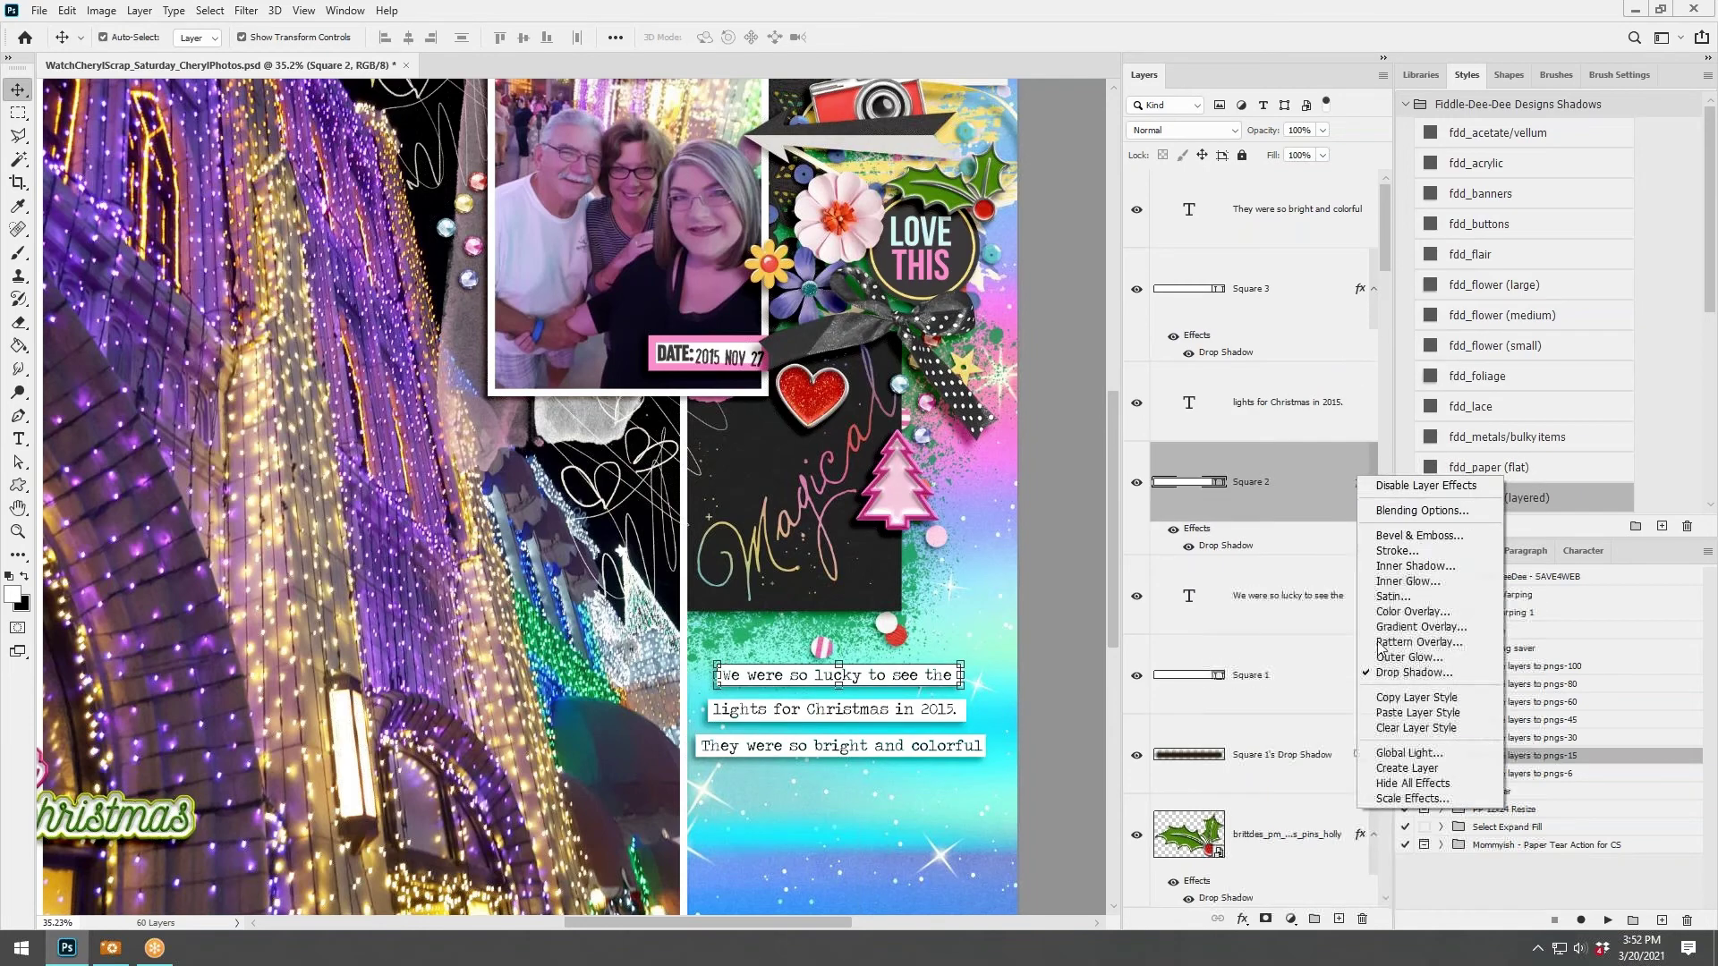
click(1422, 771)
right_click(1358, 299)
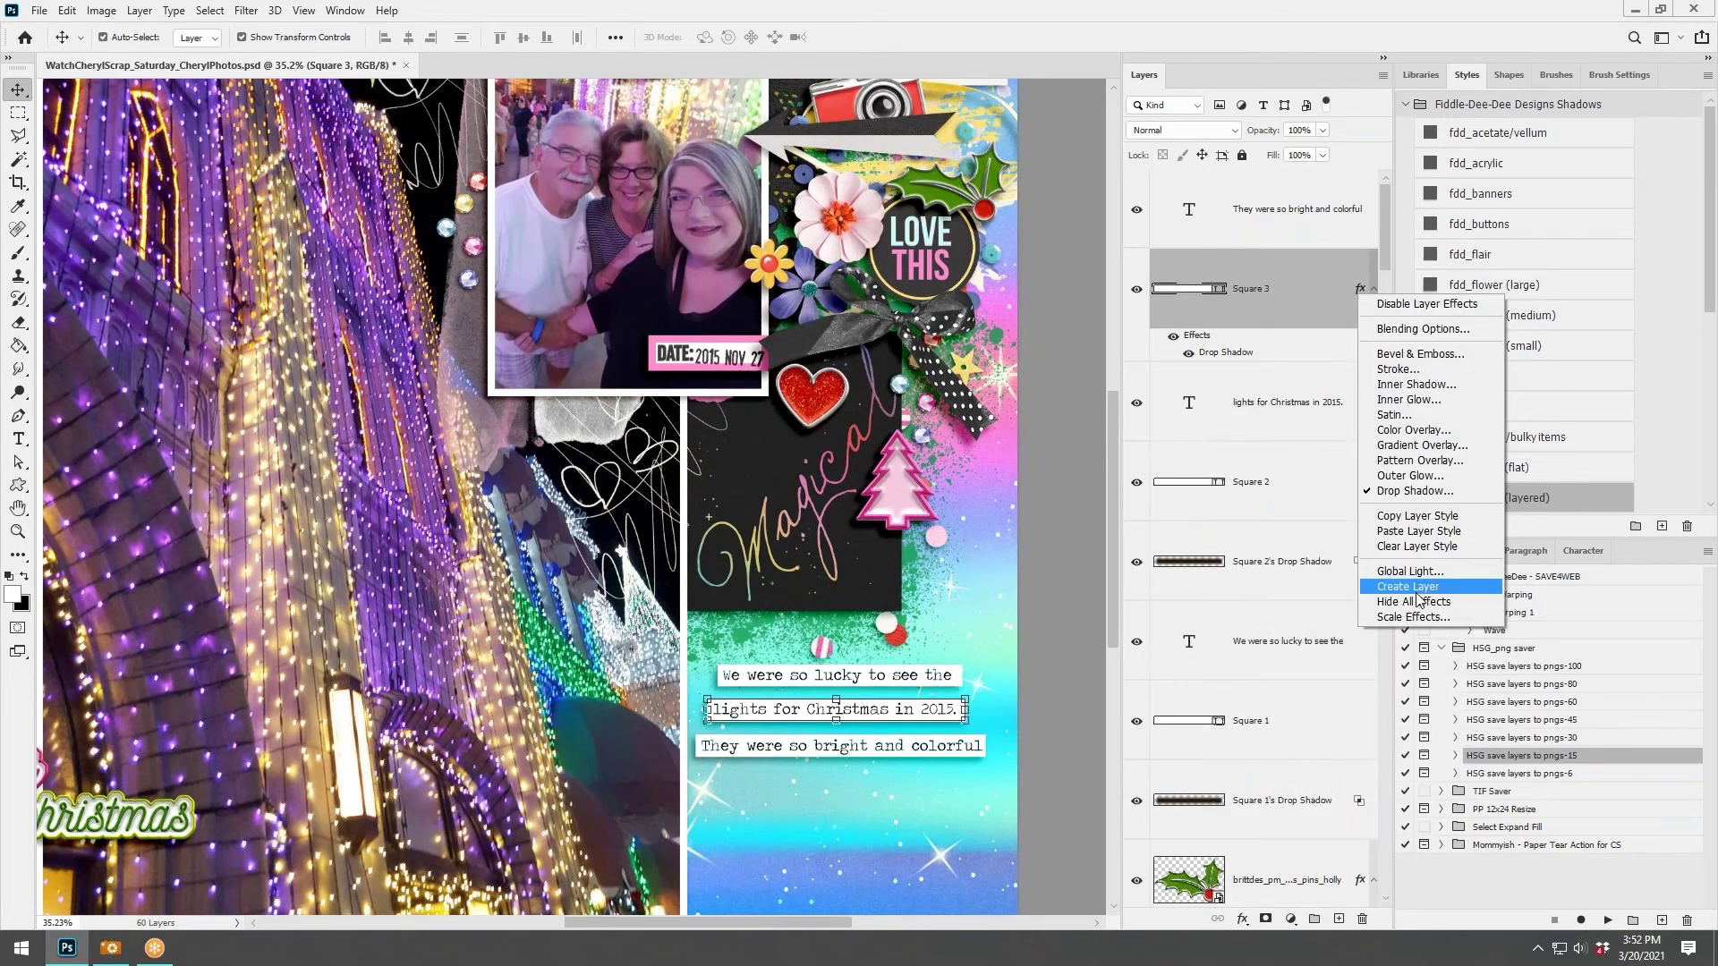
click(1424, 579)
Run the Paper Warping 1 action on the first strip's drop shadow layer.
click(1213, 667)
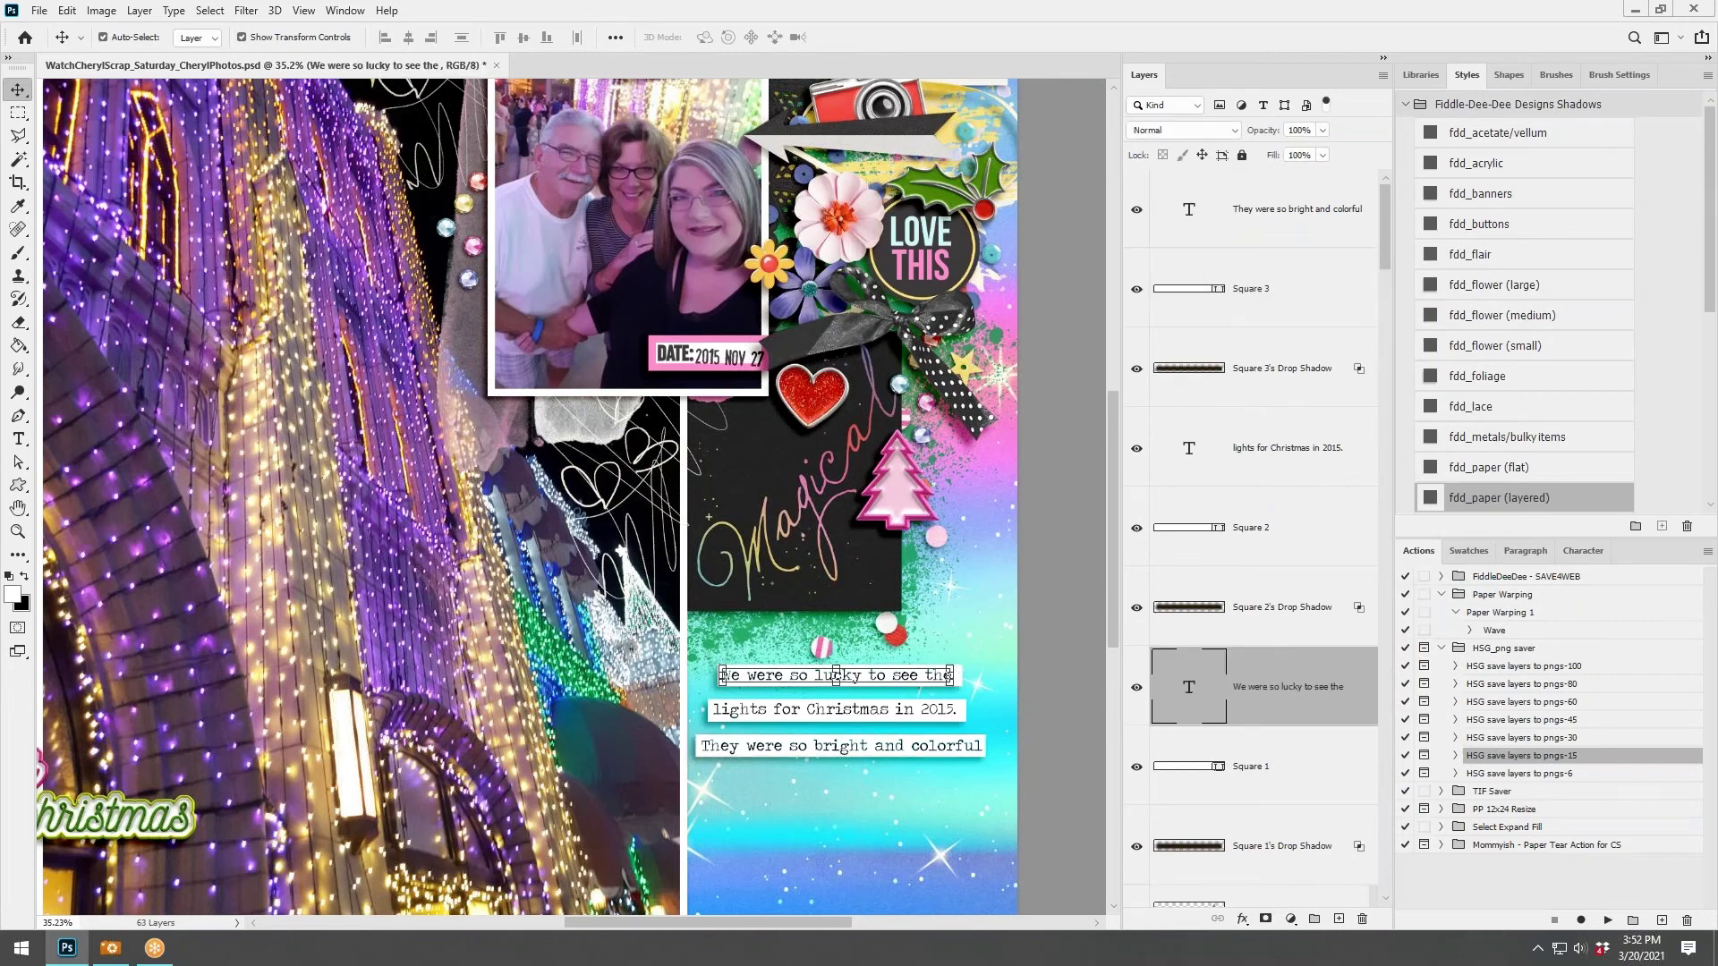
click(1278, 839)
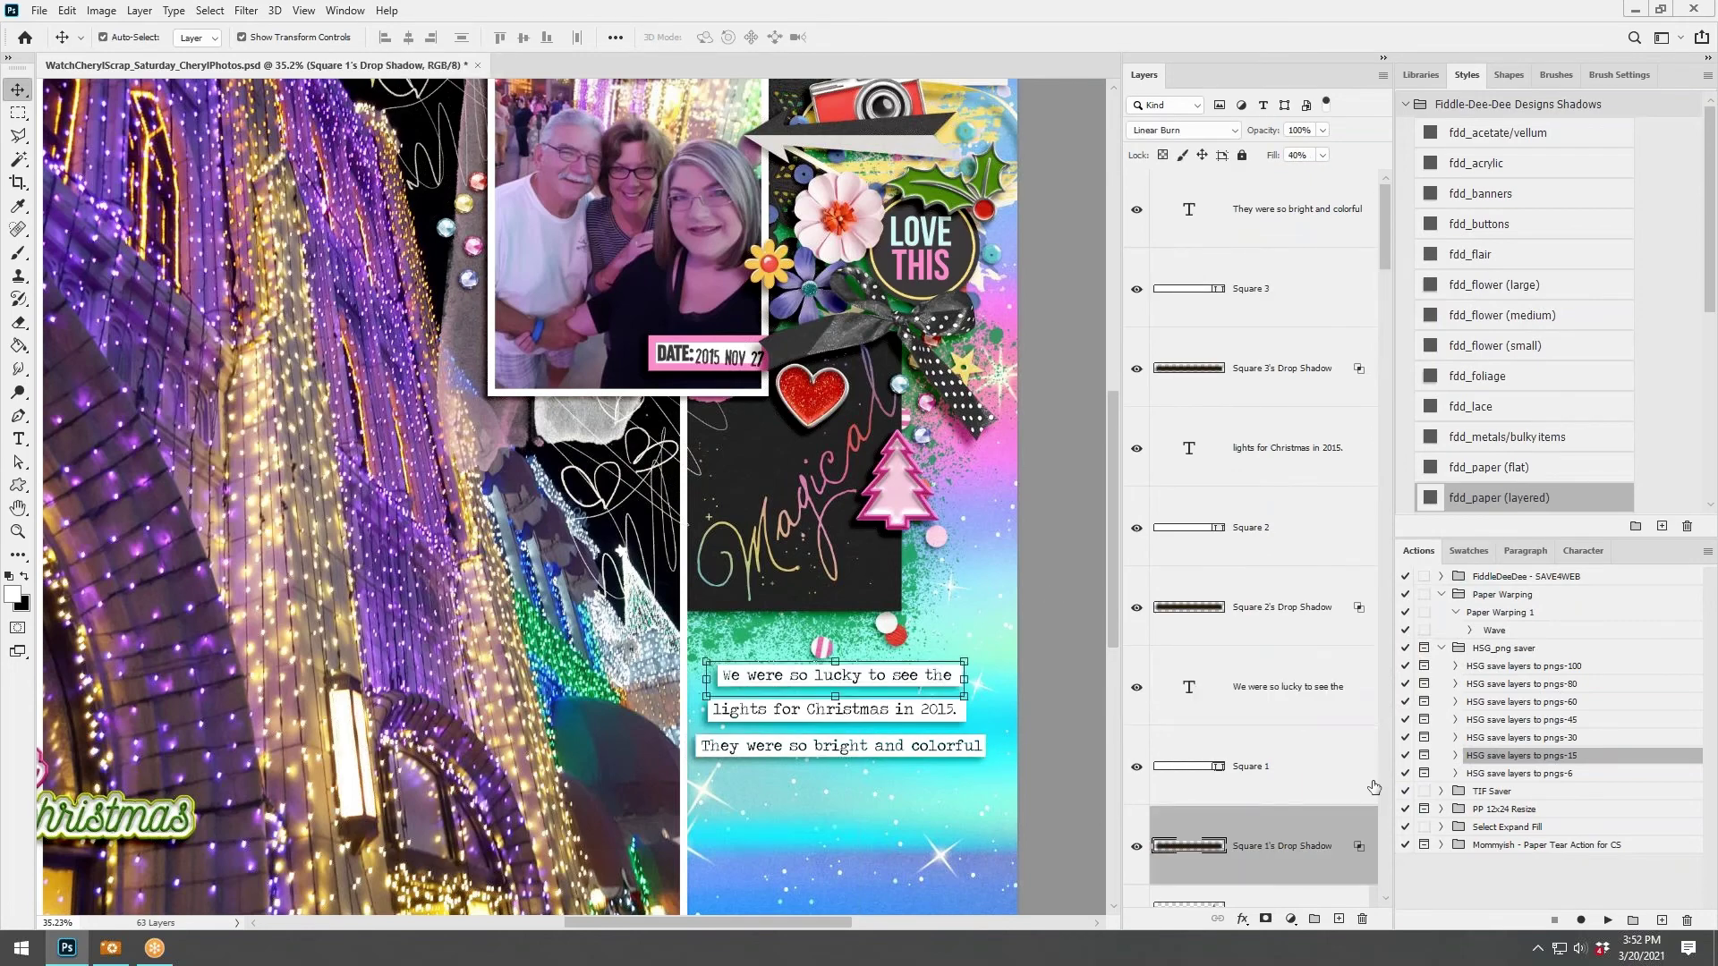
click(1490, 615)
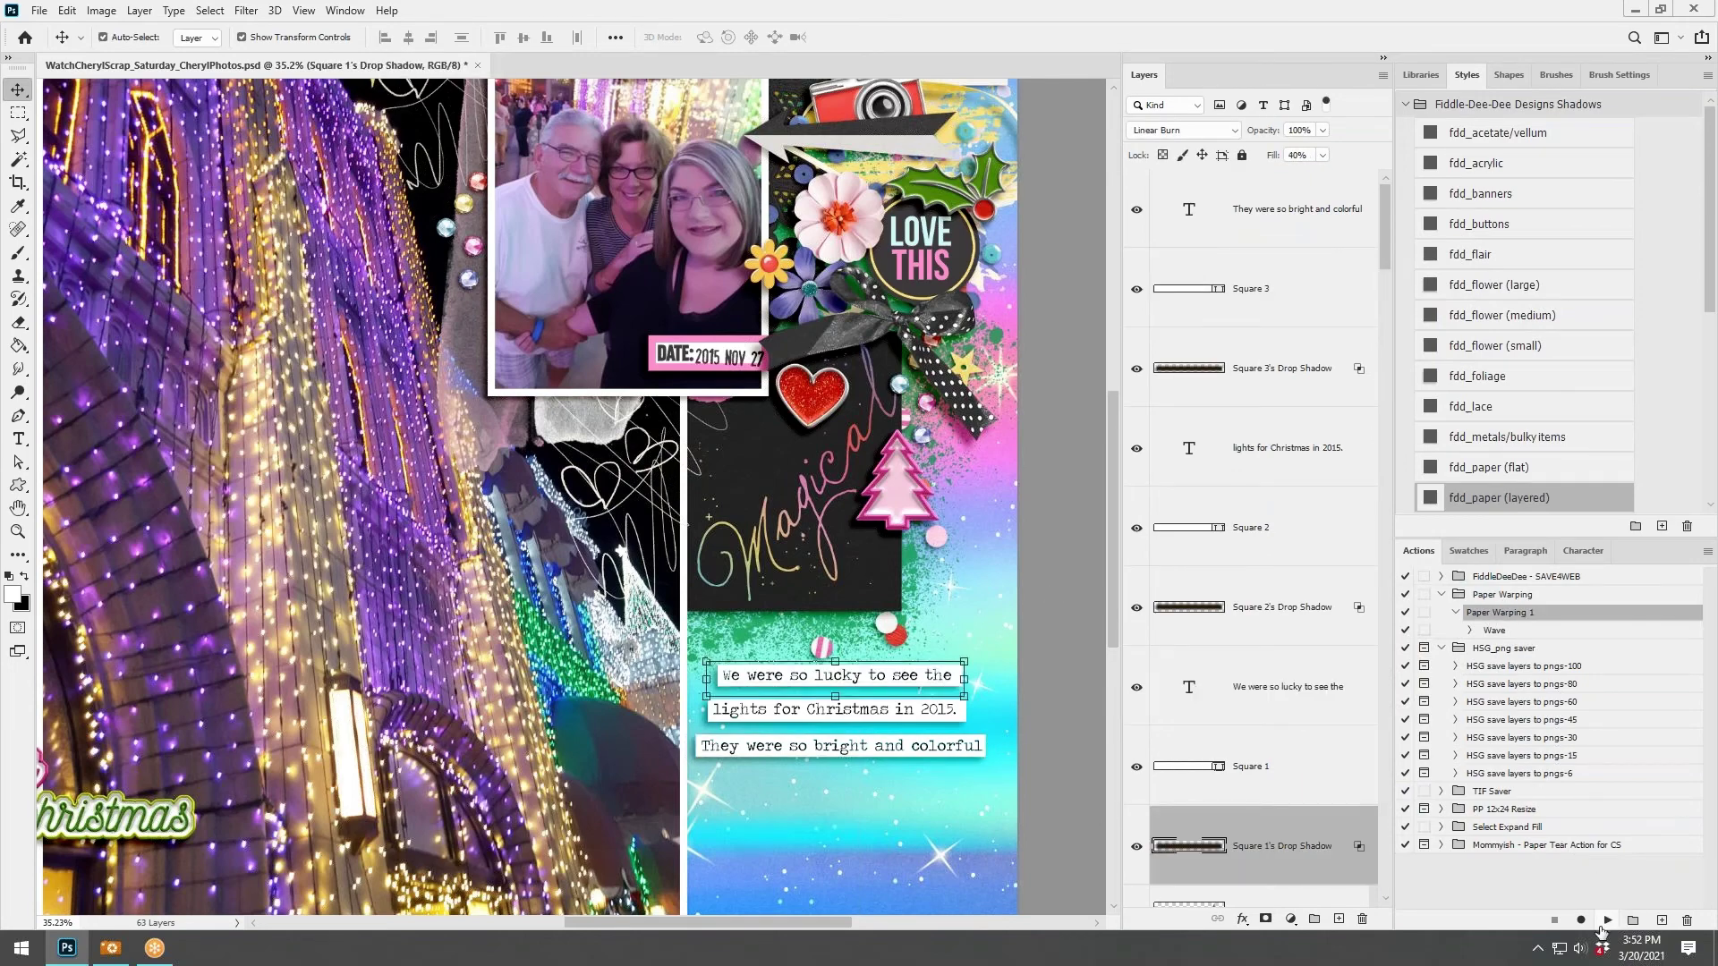
click(1606, 920)
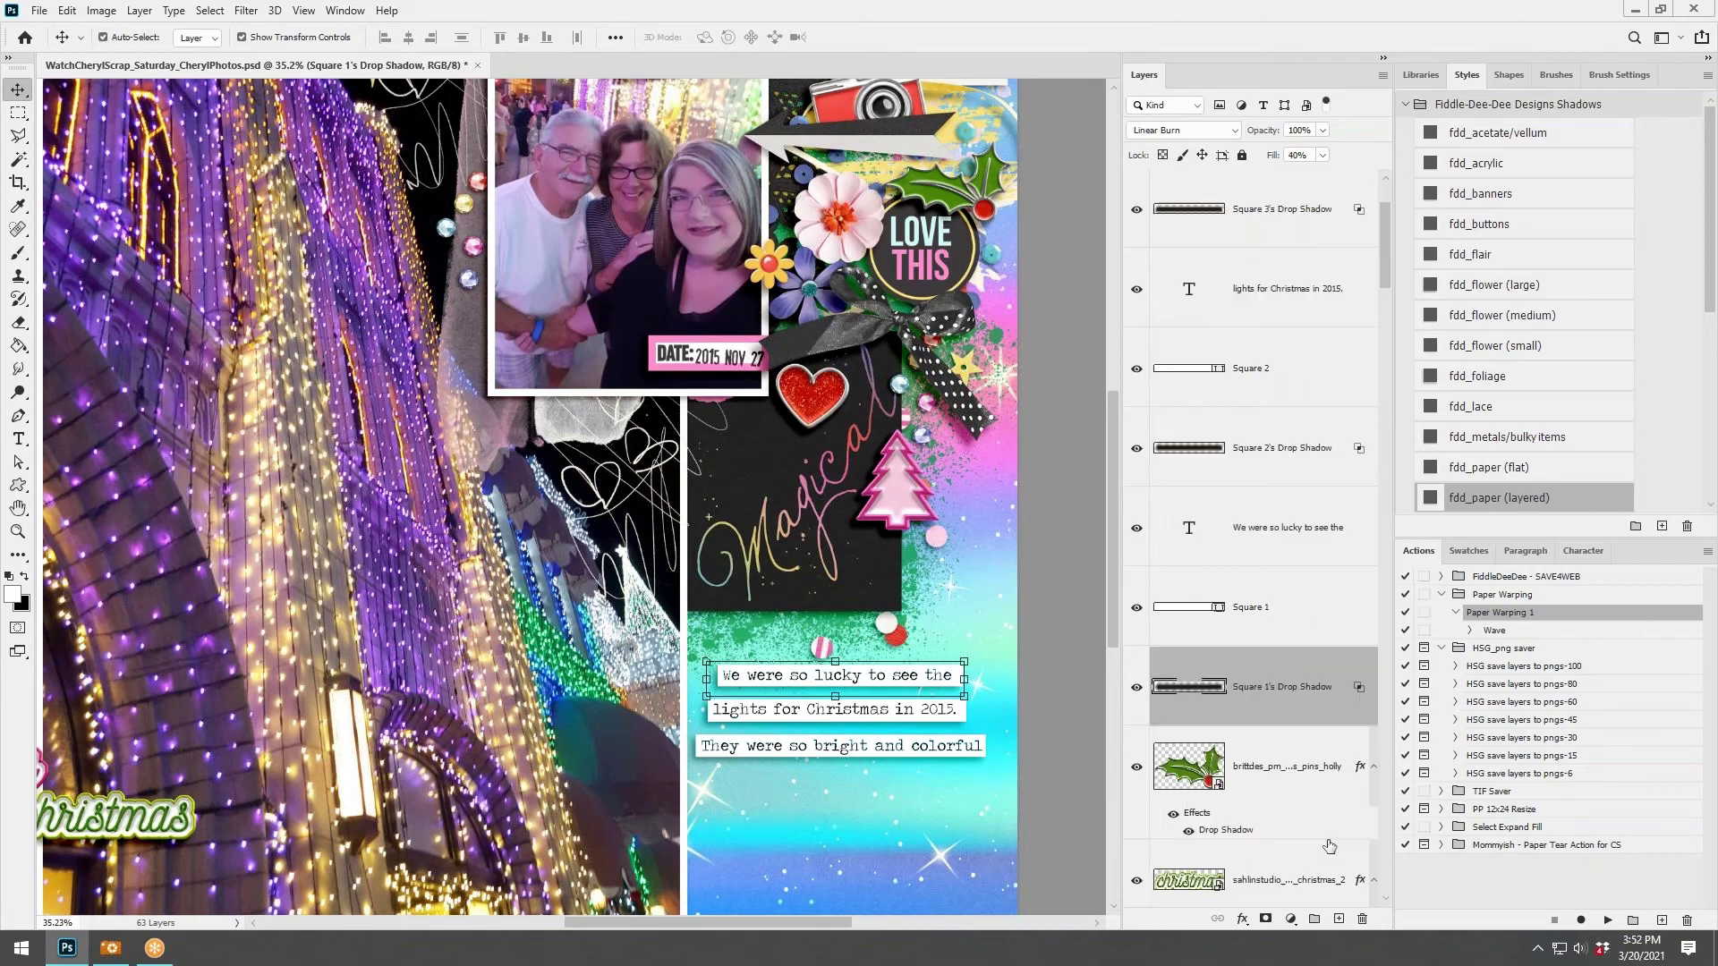
Warp the first strip's shadow with the Smudge tool, using the 500 px brush at 100% strength.
click(18, 368)
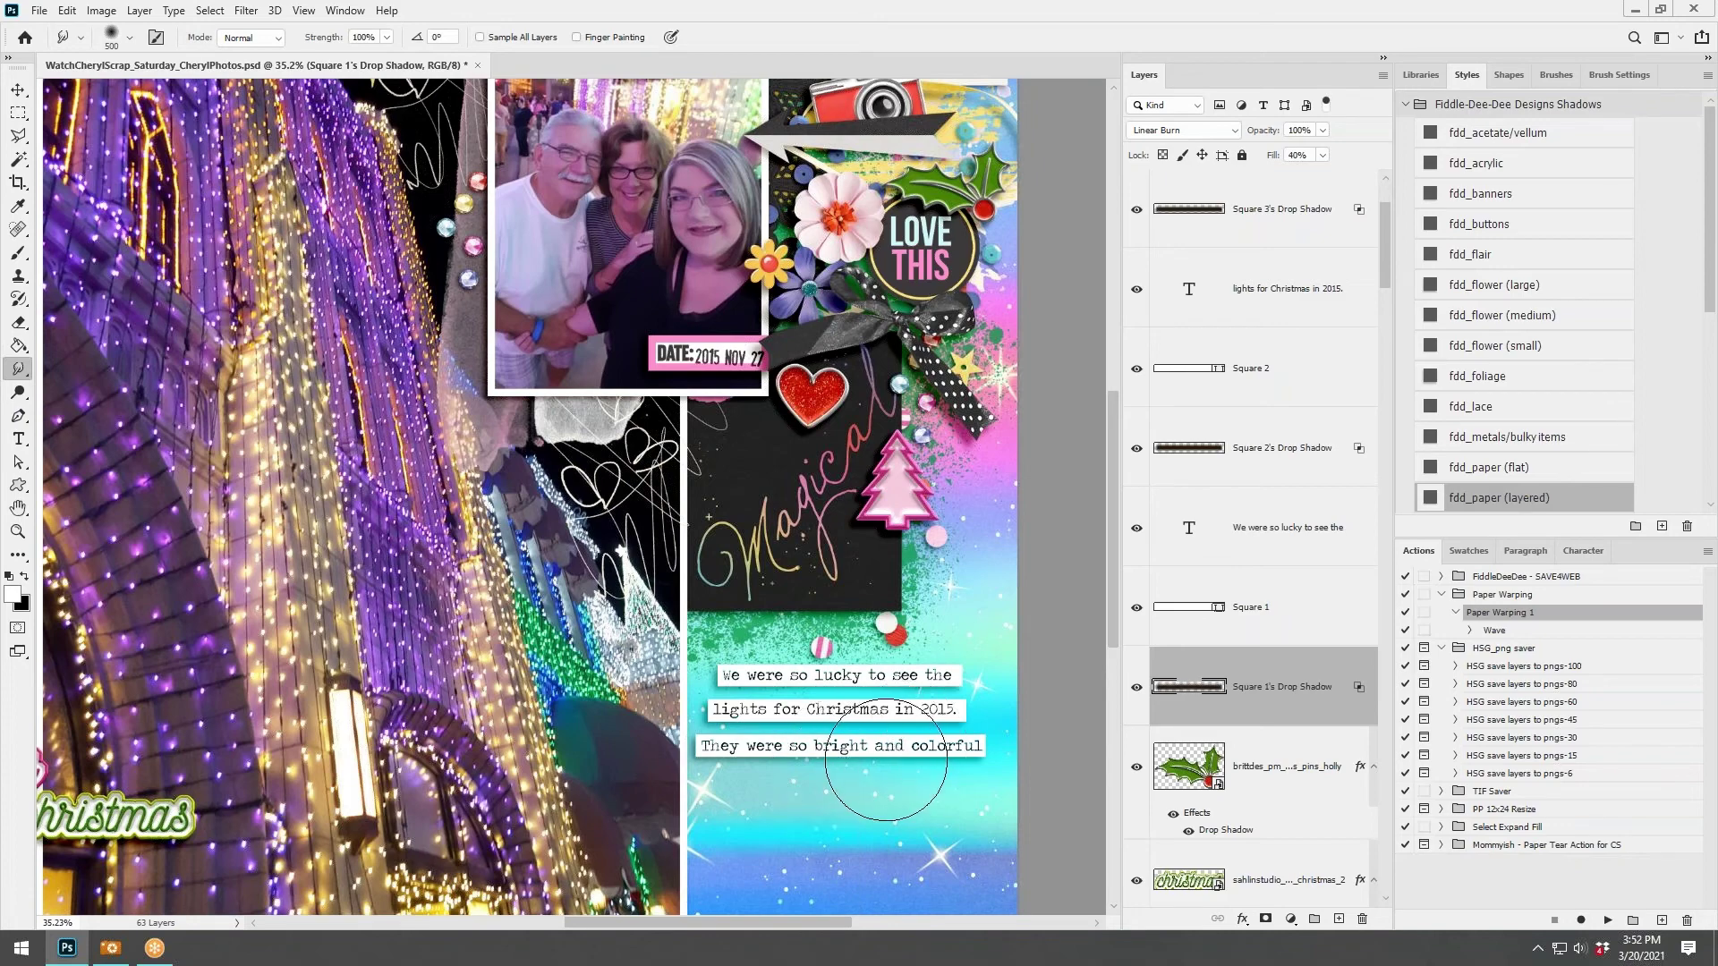
drag(875, 759, 818, 752)
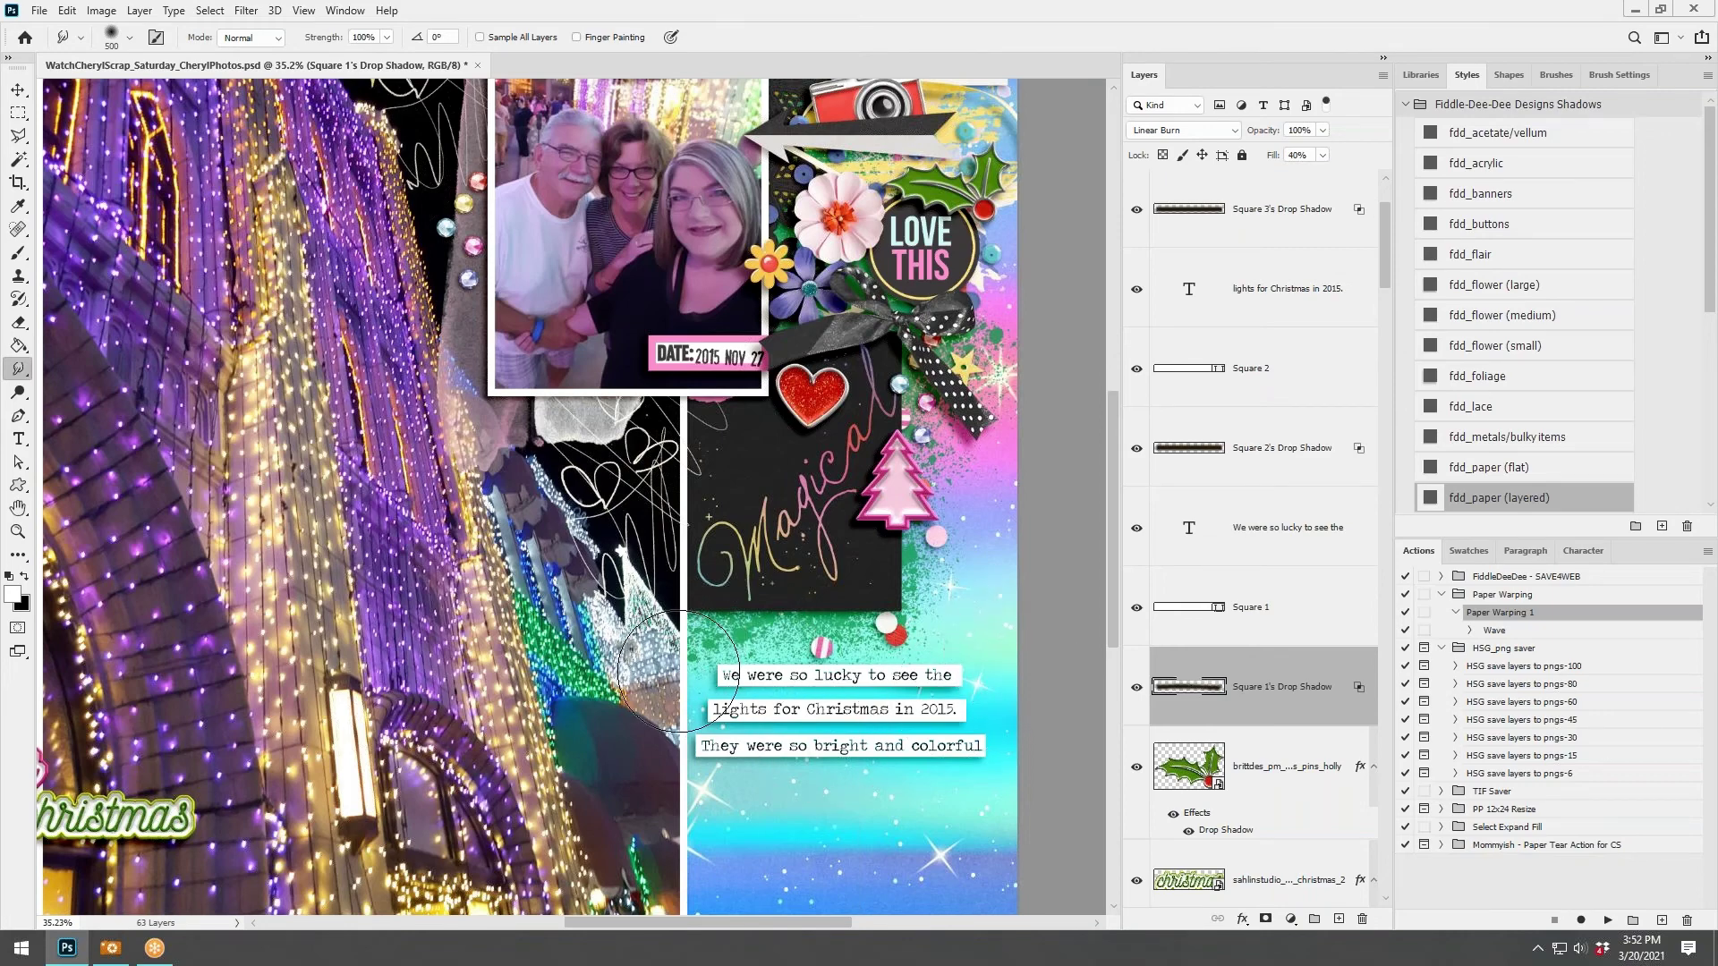
key(v)
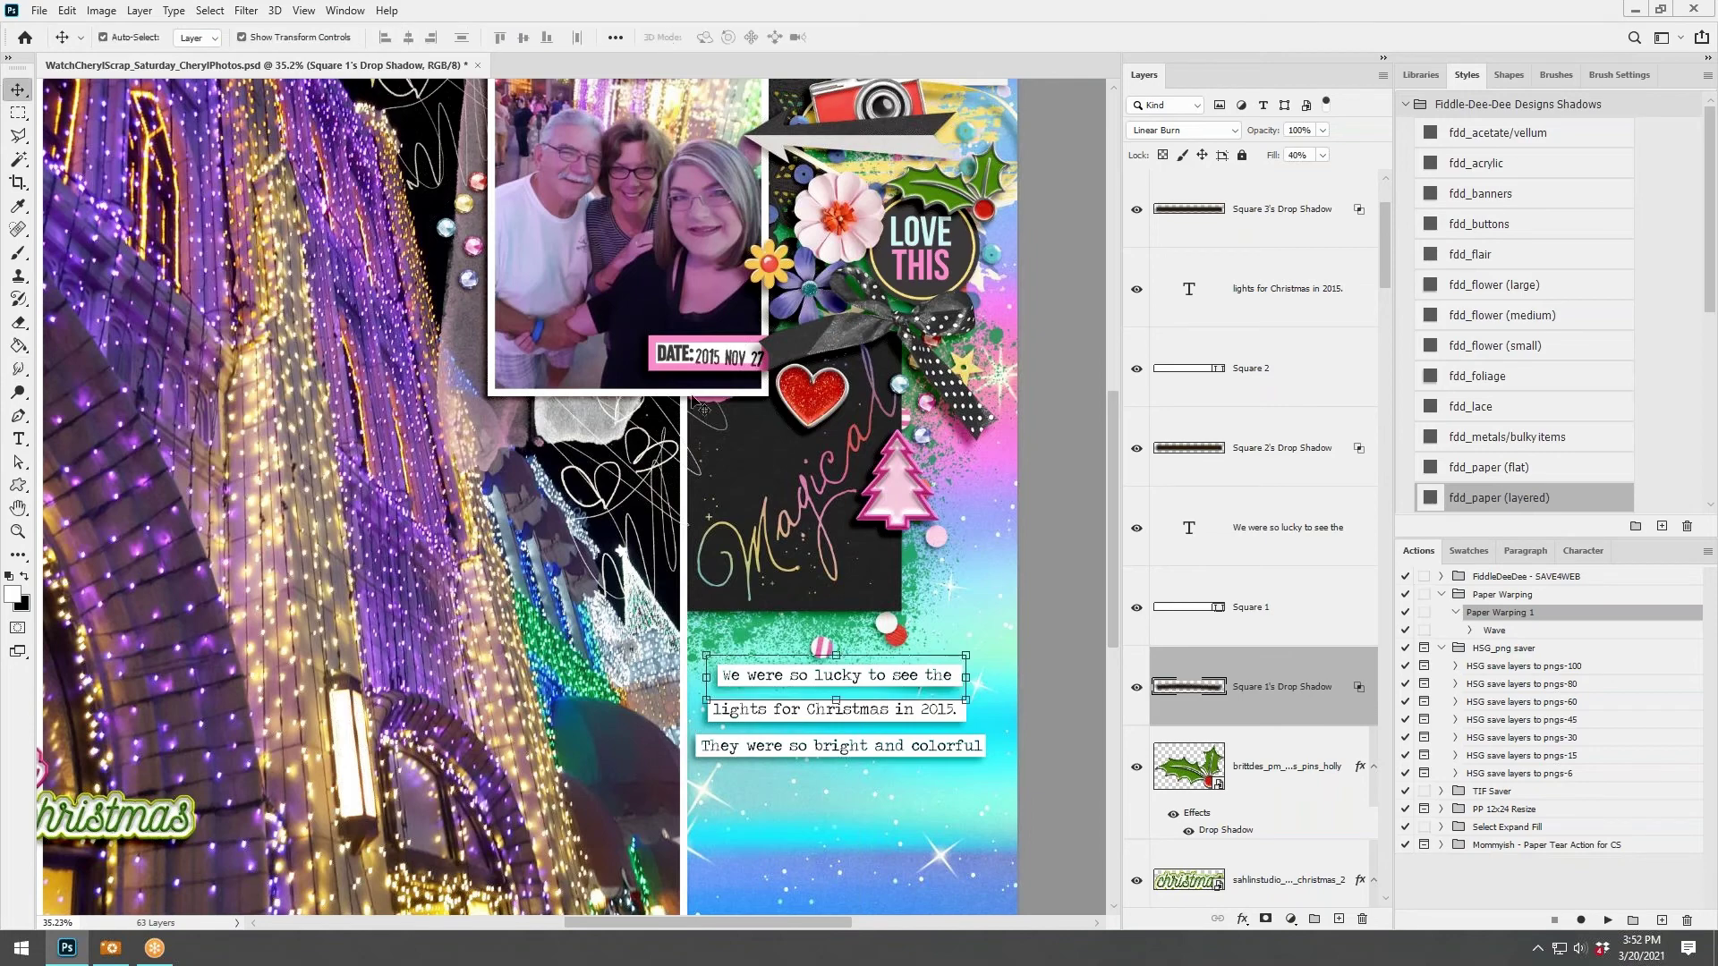
click(1070, 666)
Smudge the second strip's separate drop shadow layer with the 500 px brush at 100% strength.
click(963, 710)
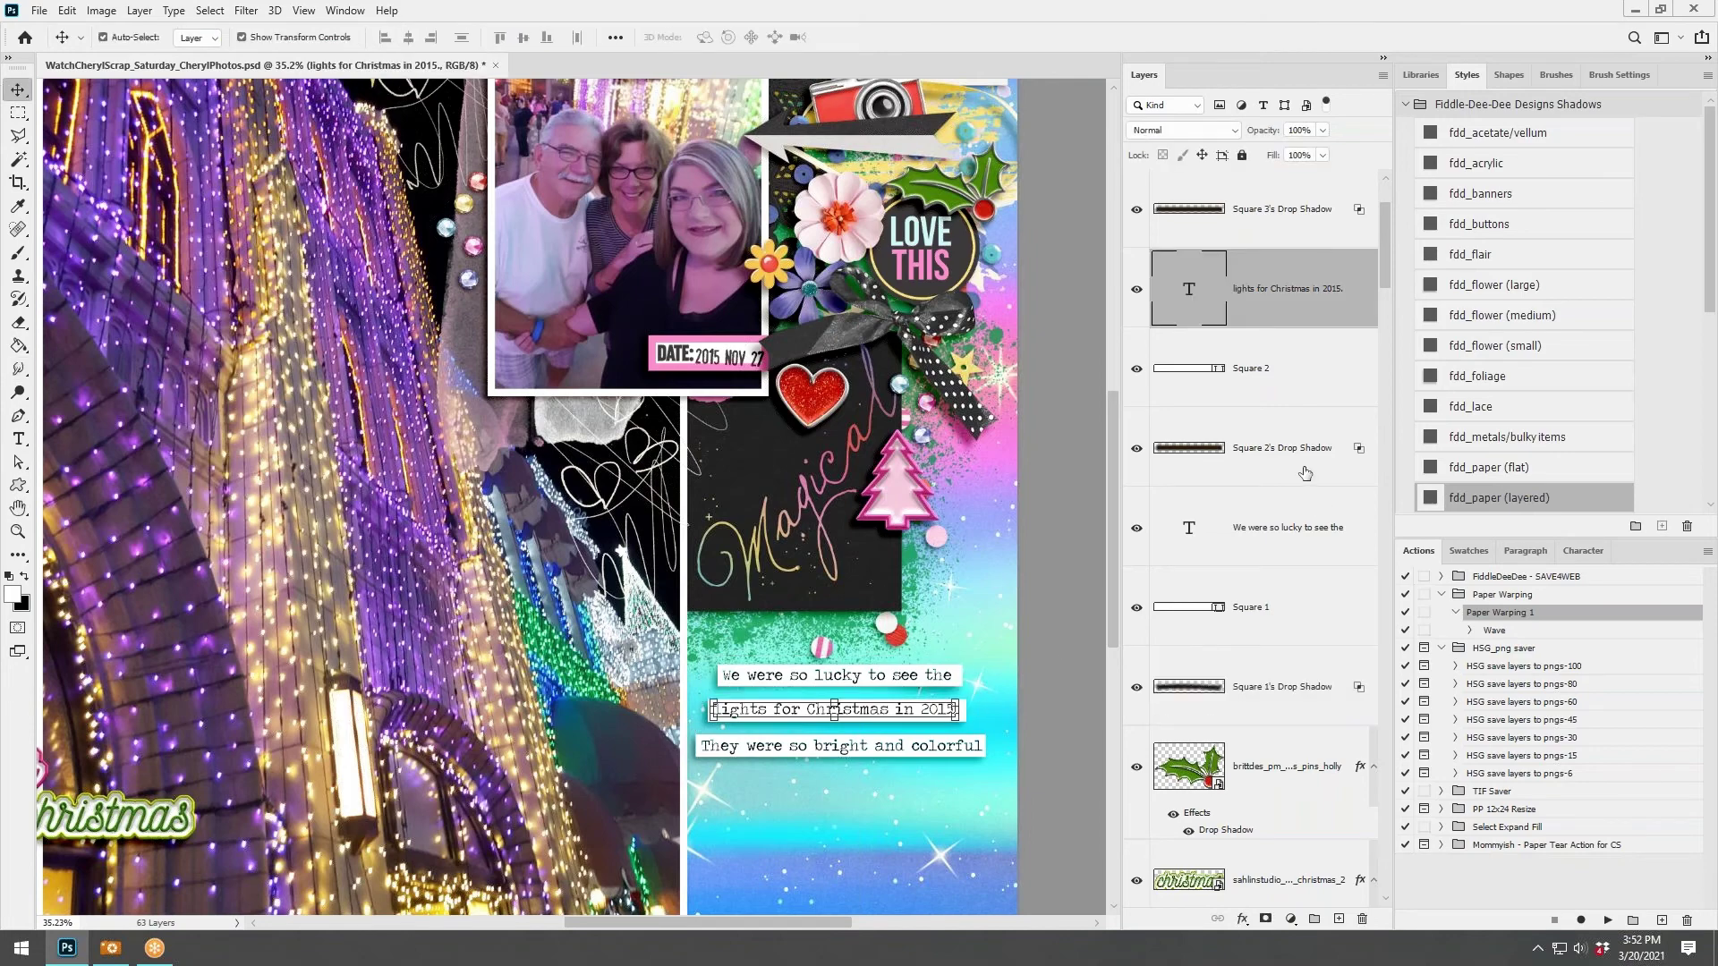
click(1344, 447)
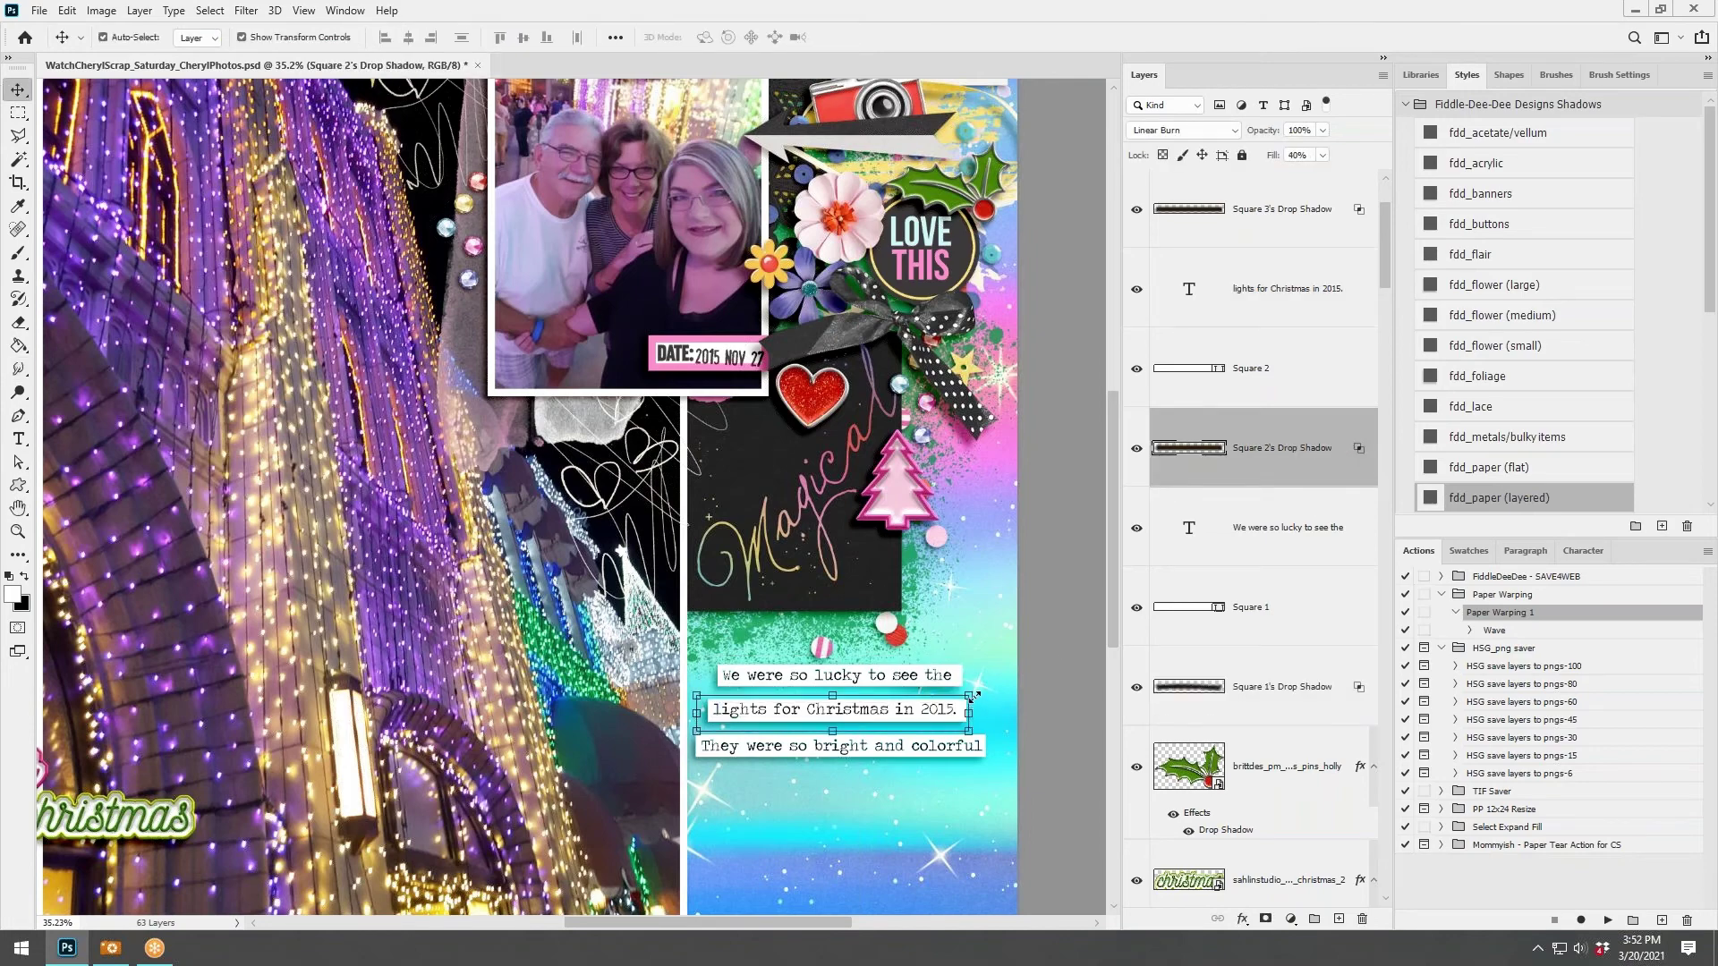
click(18, 368)
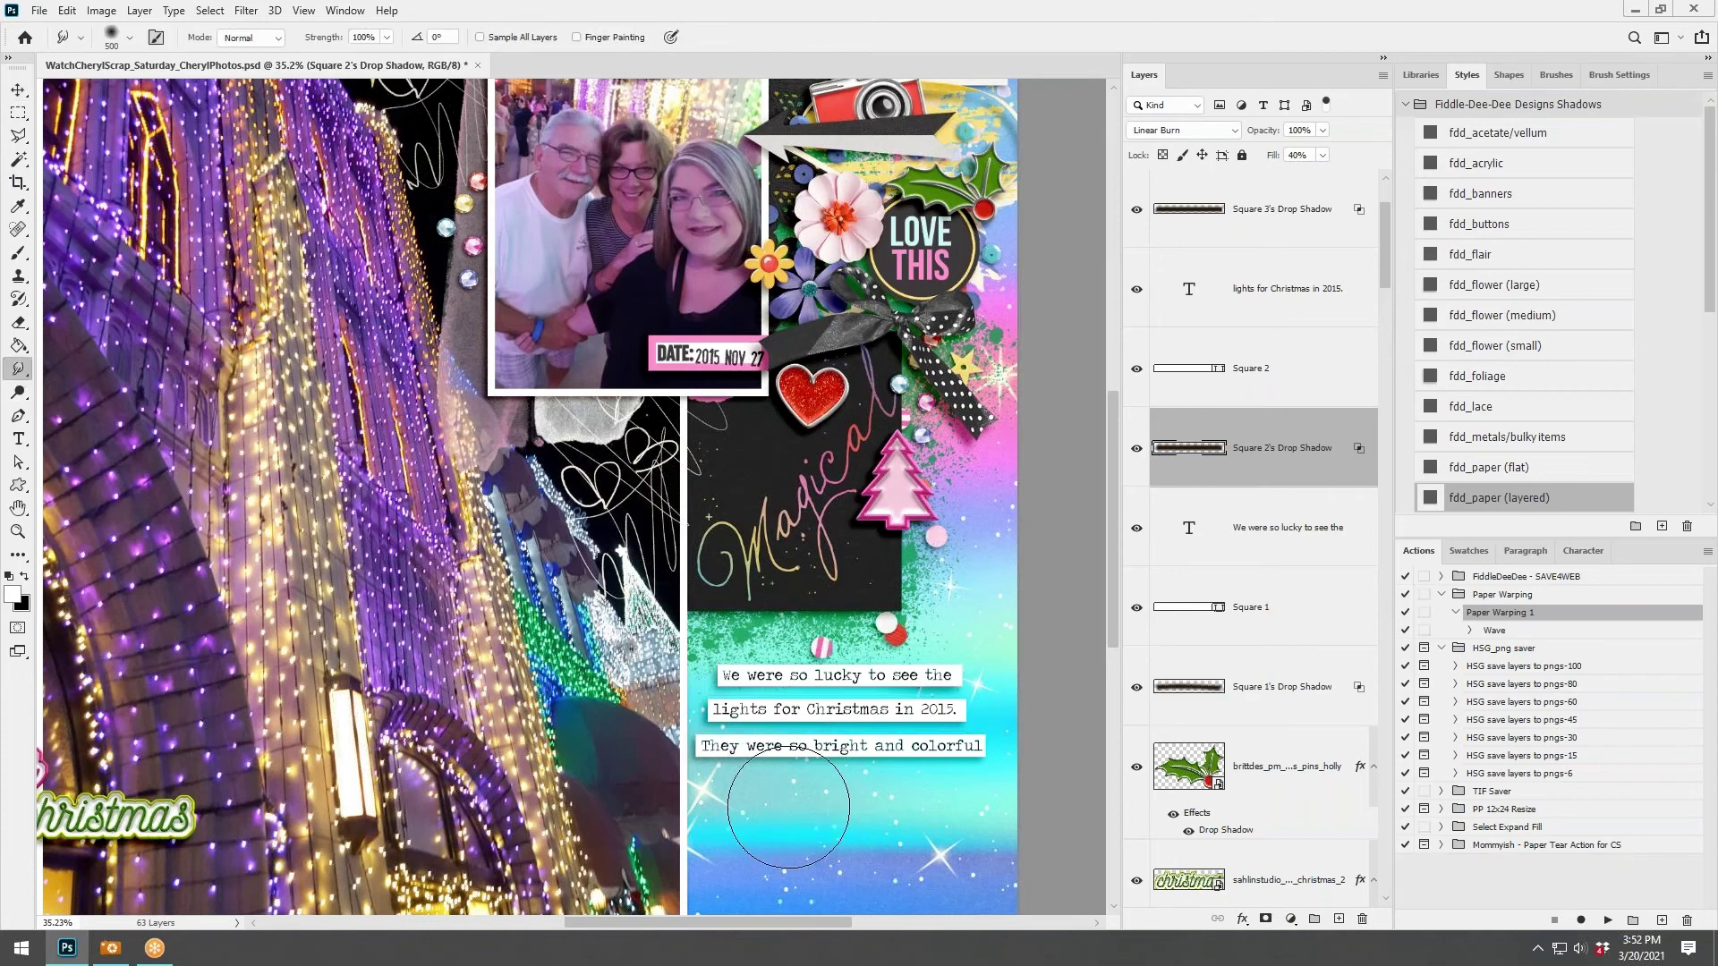
drag(805, 769, 788, 734)
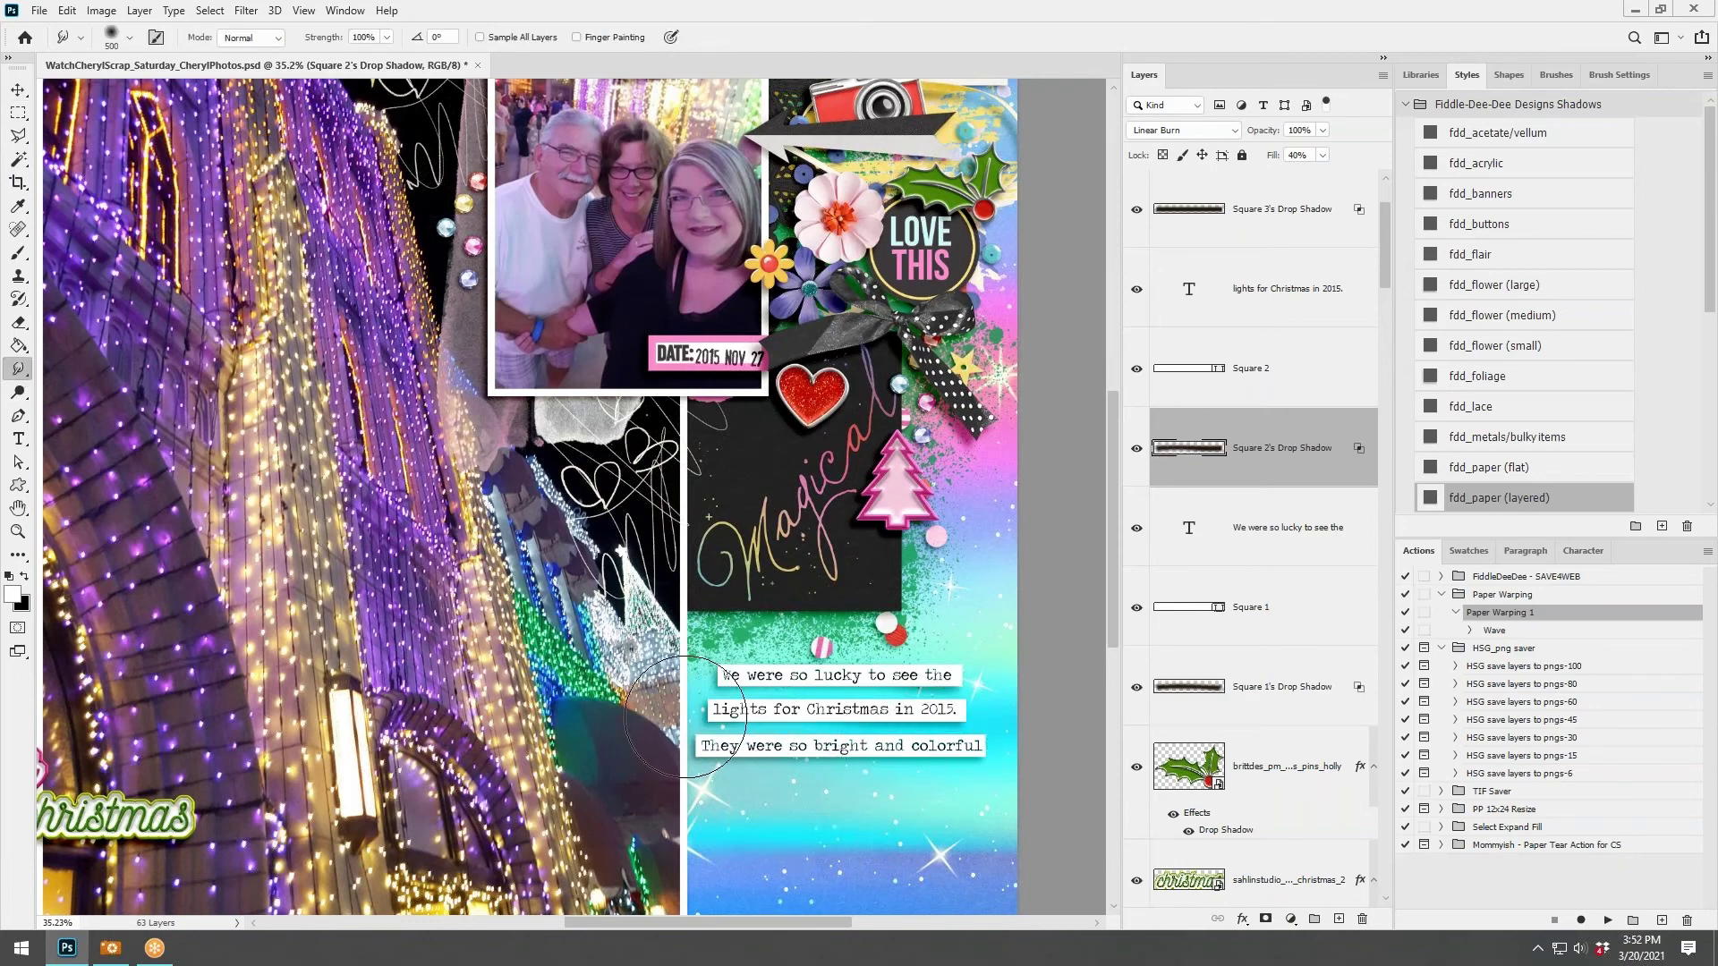
Smudge the third strip's separate drop shadow layer with the 500 px brush at 100% strength.
click(18, 90)
click(953, 747)
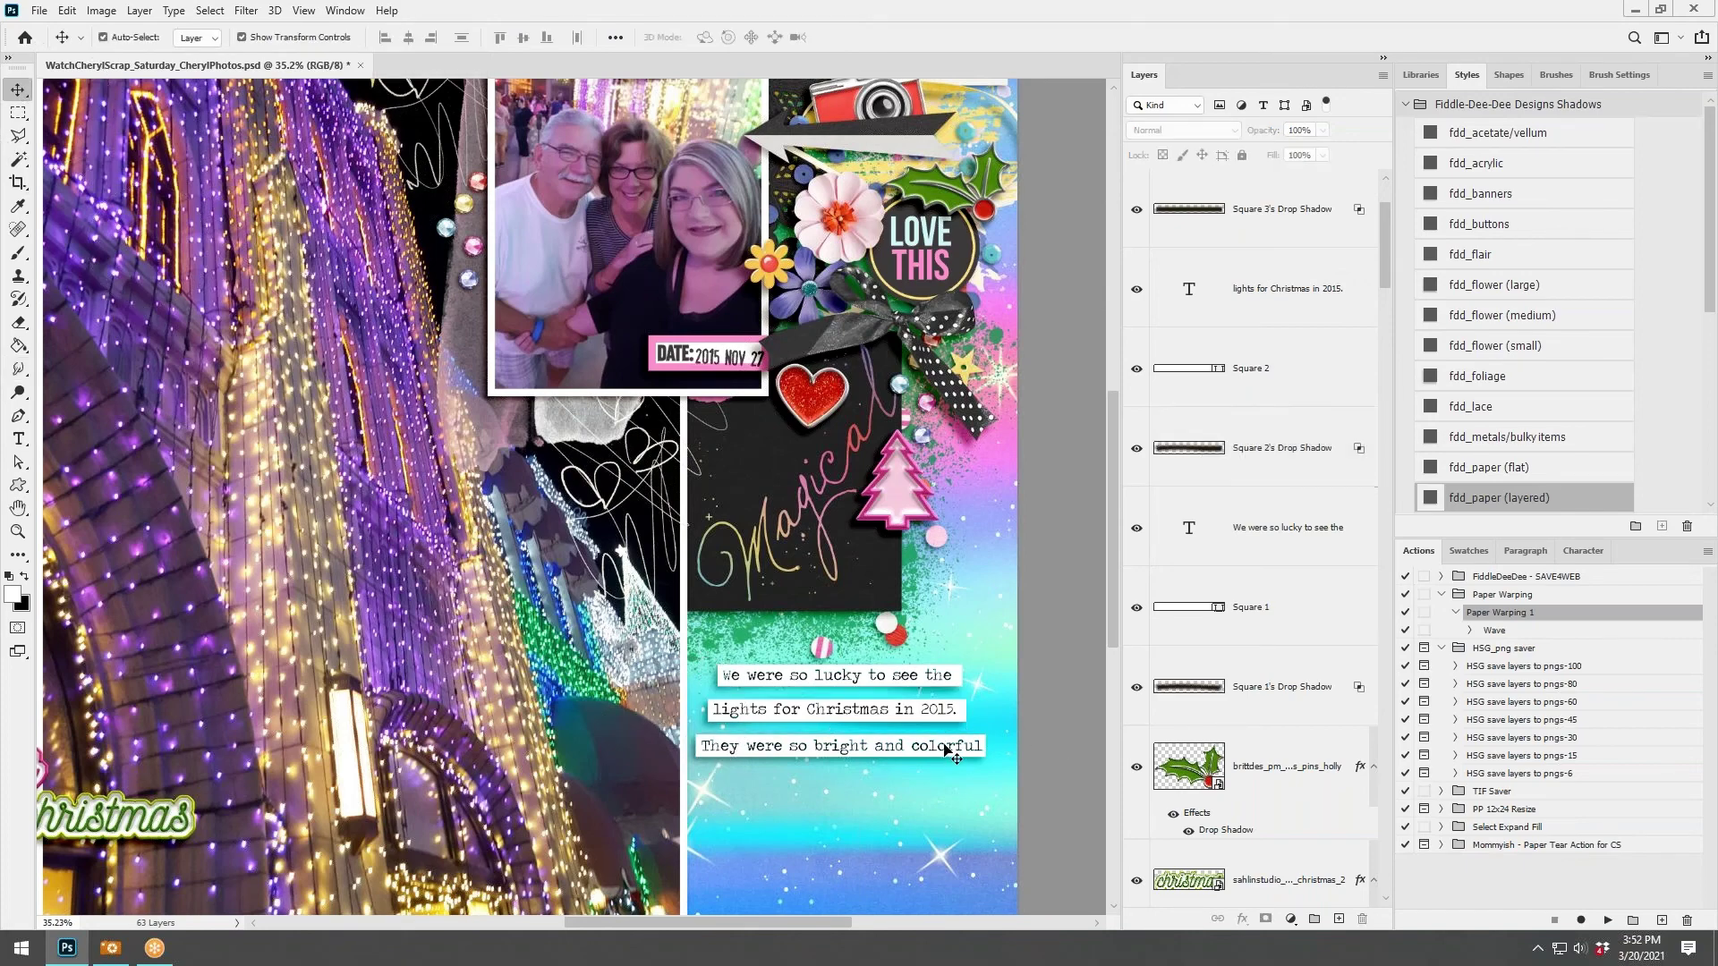
click(19, 368)
drag(813, 828, 859, 816)
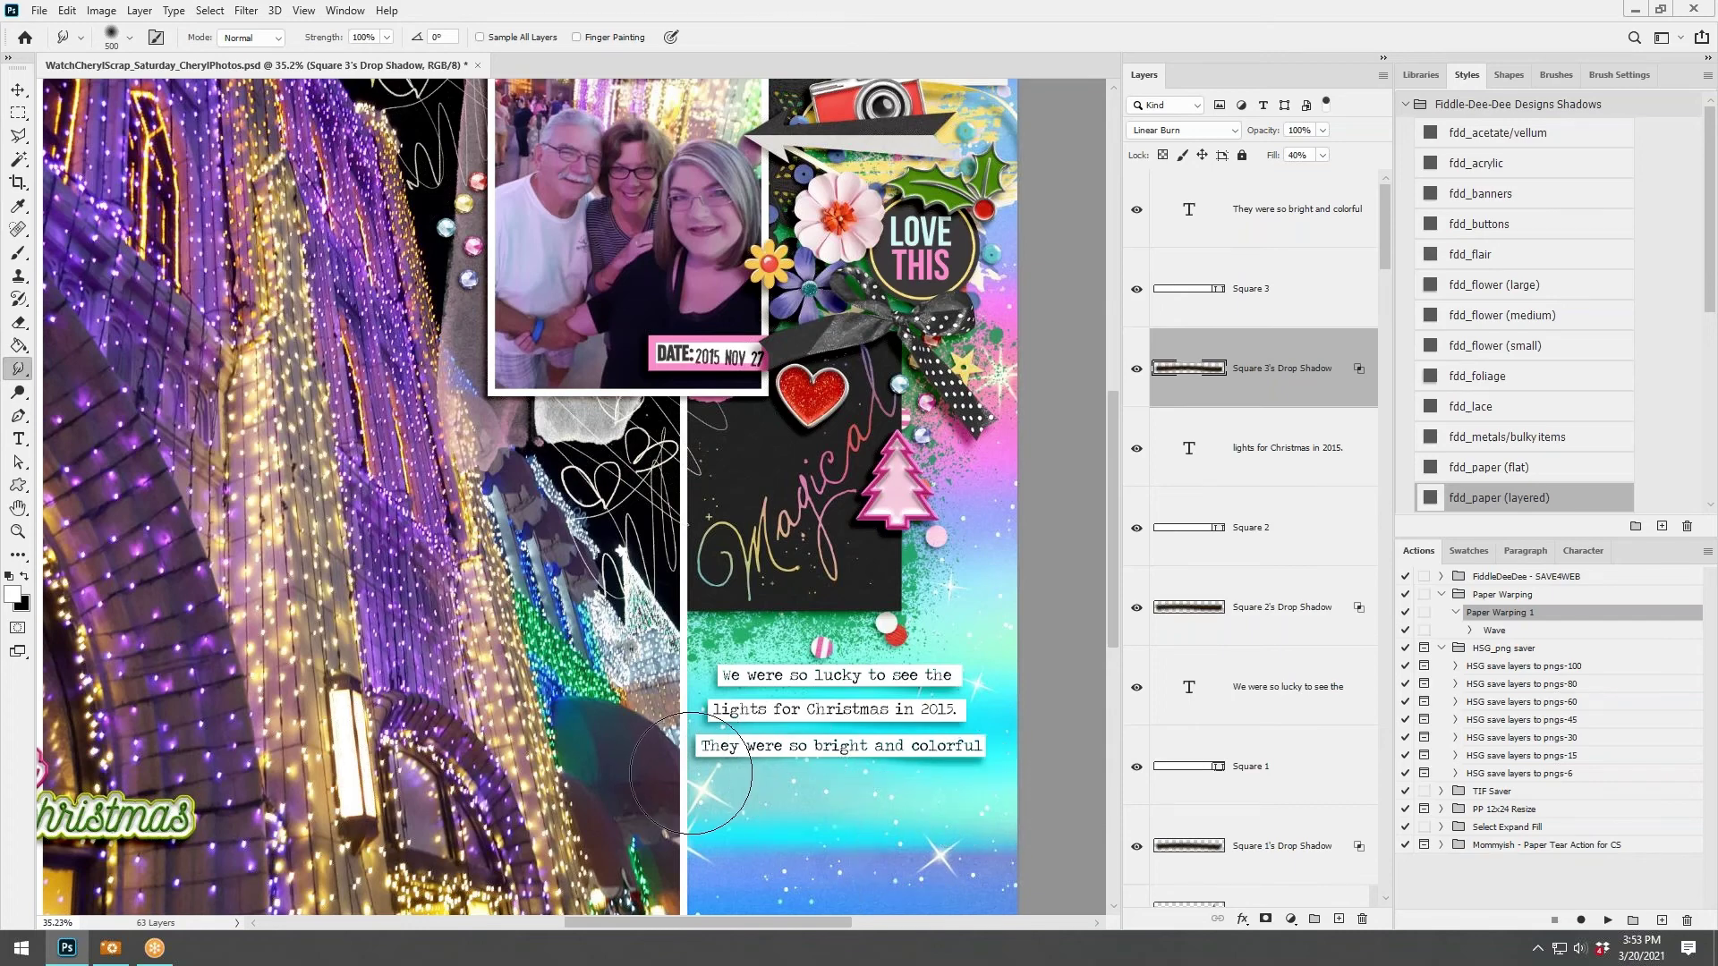
Move the Memories banner off the photo's top edge so it overlaps the photo's corner beside the camera, and deselect it.
key(ctrl+0)
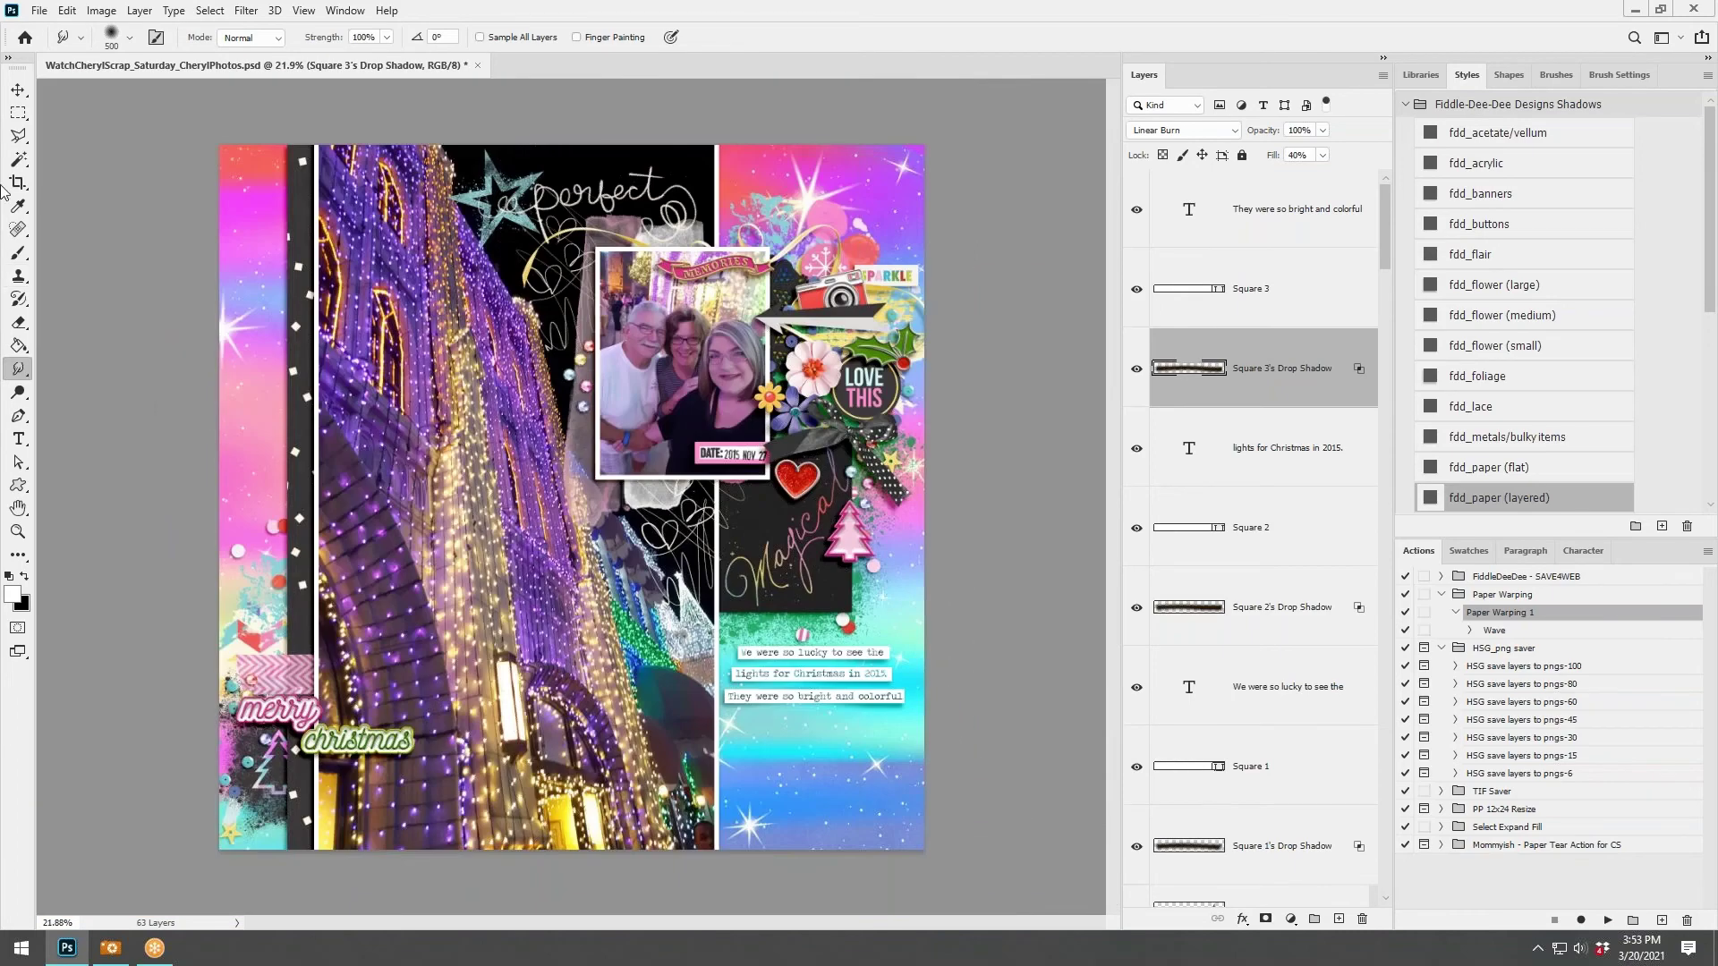
click(17, 96)
scroll(1029, 573, up, 1)
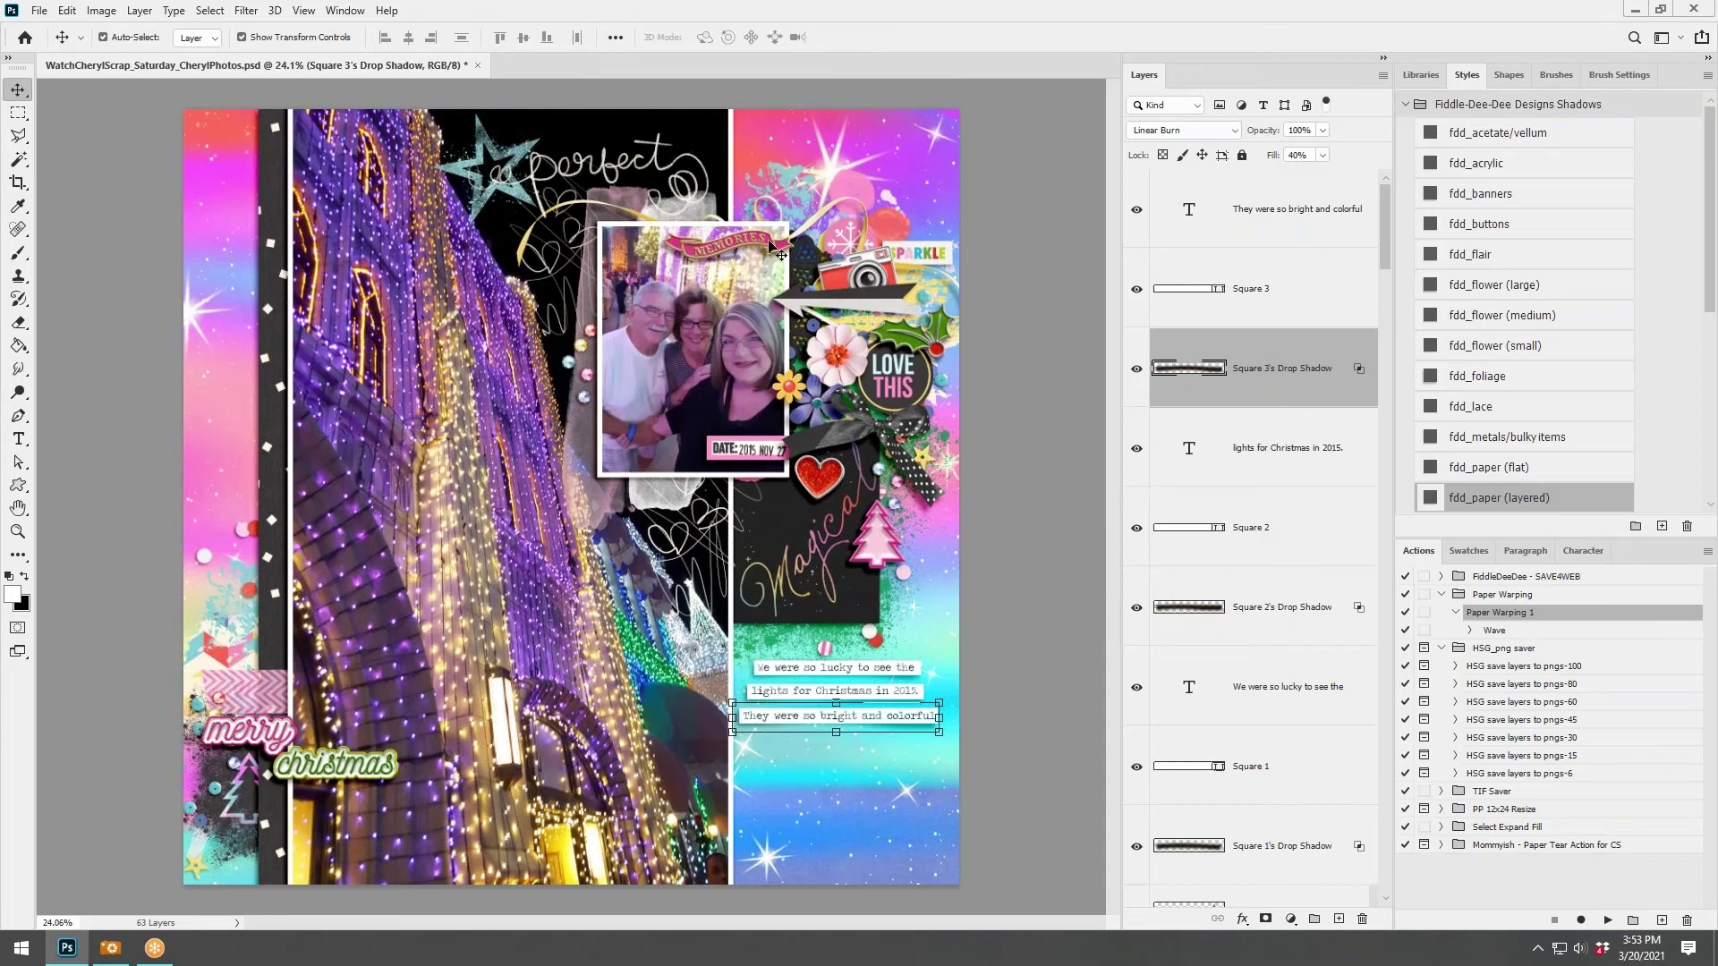
drag(769, 246, 825, 258)
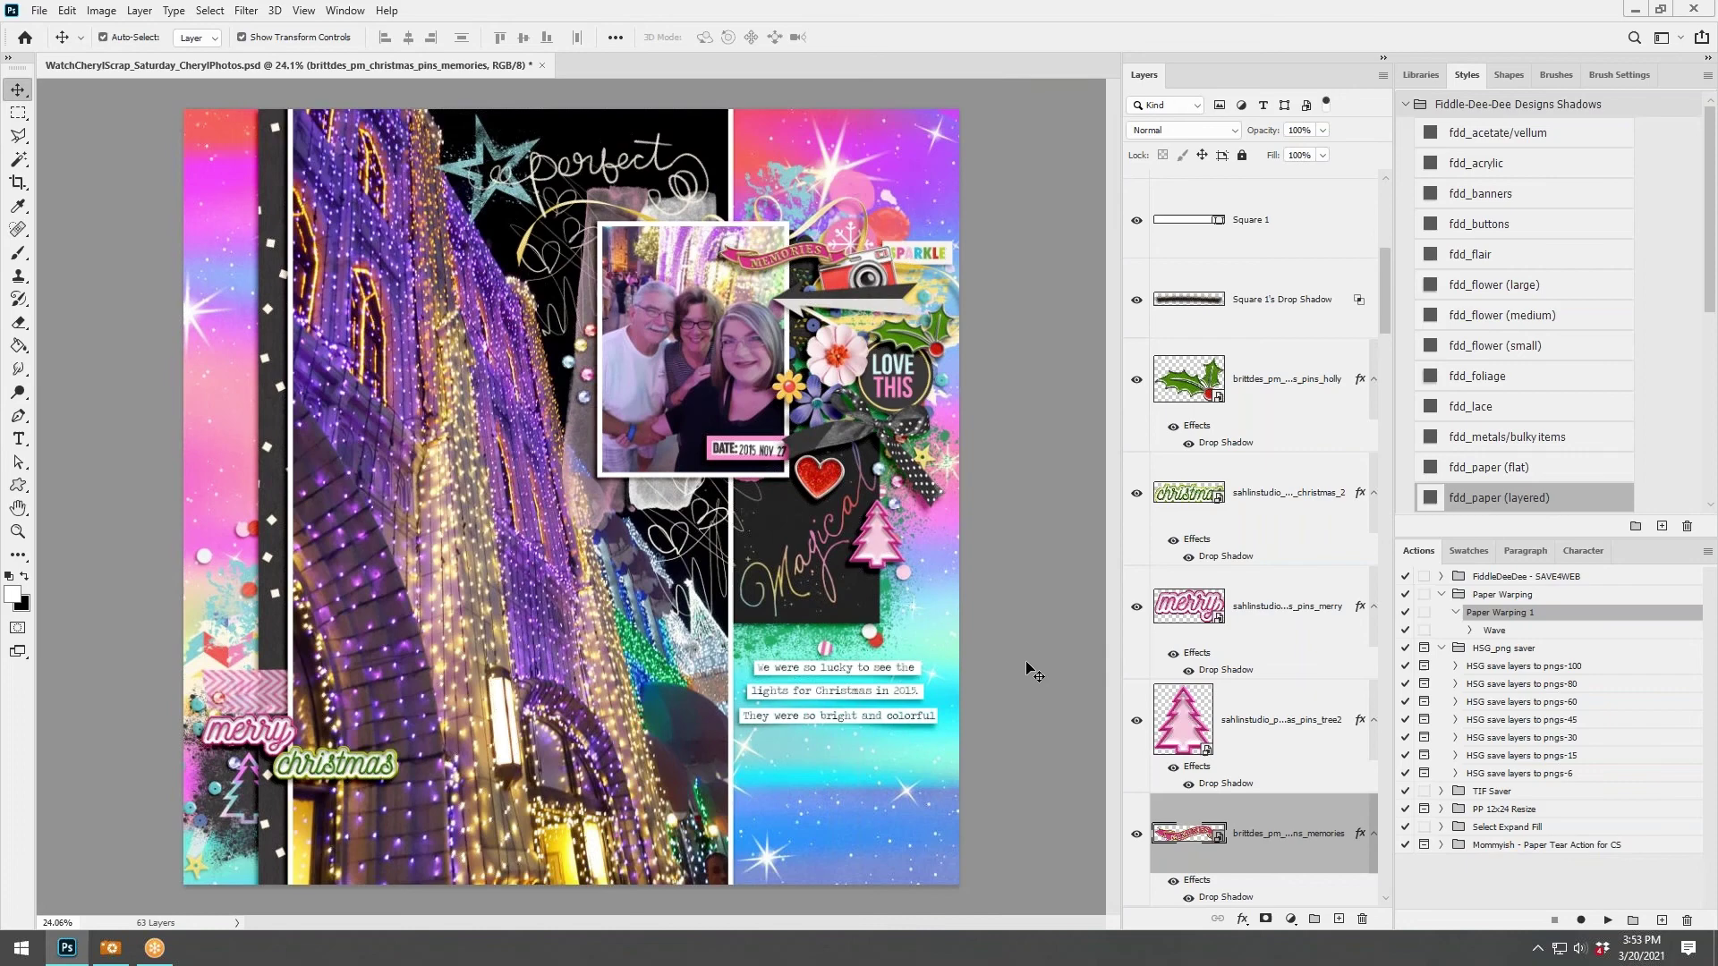
click(1036, 673)
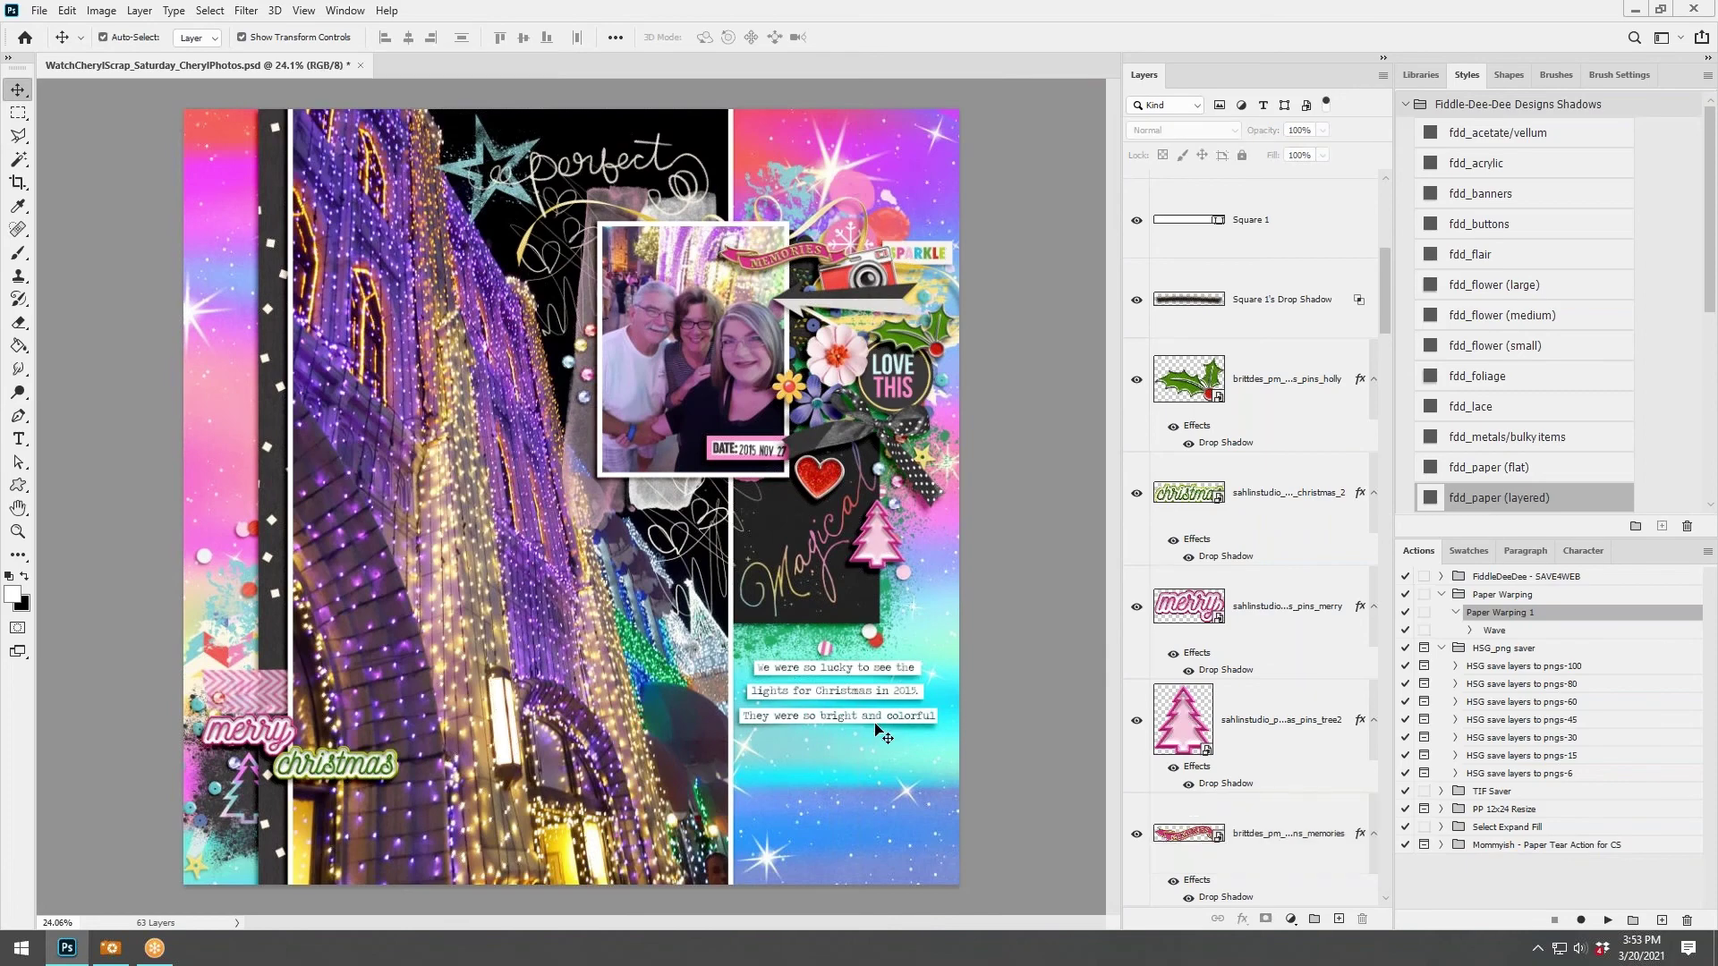
scroll(881, 734, up, 1)
scroll(882, 733, down, 1)
scroll(1003, 377, up, 1)
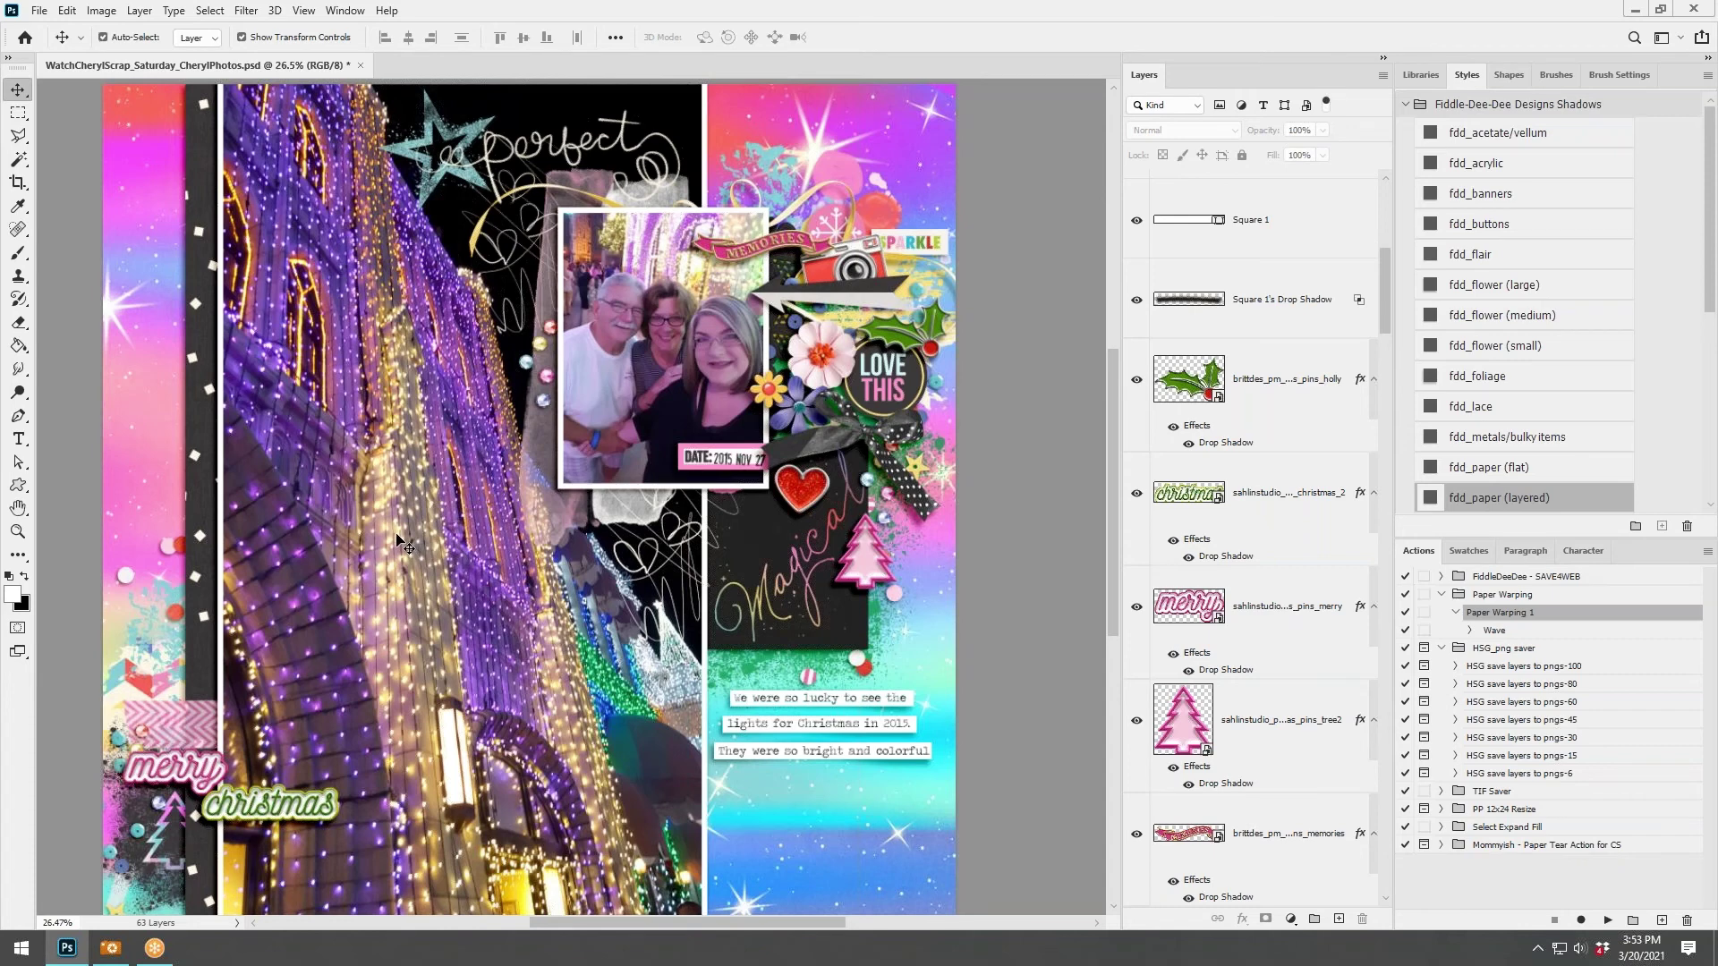
scroll(269, 483, down, 1)
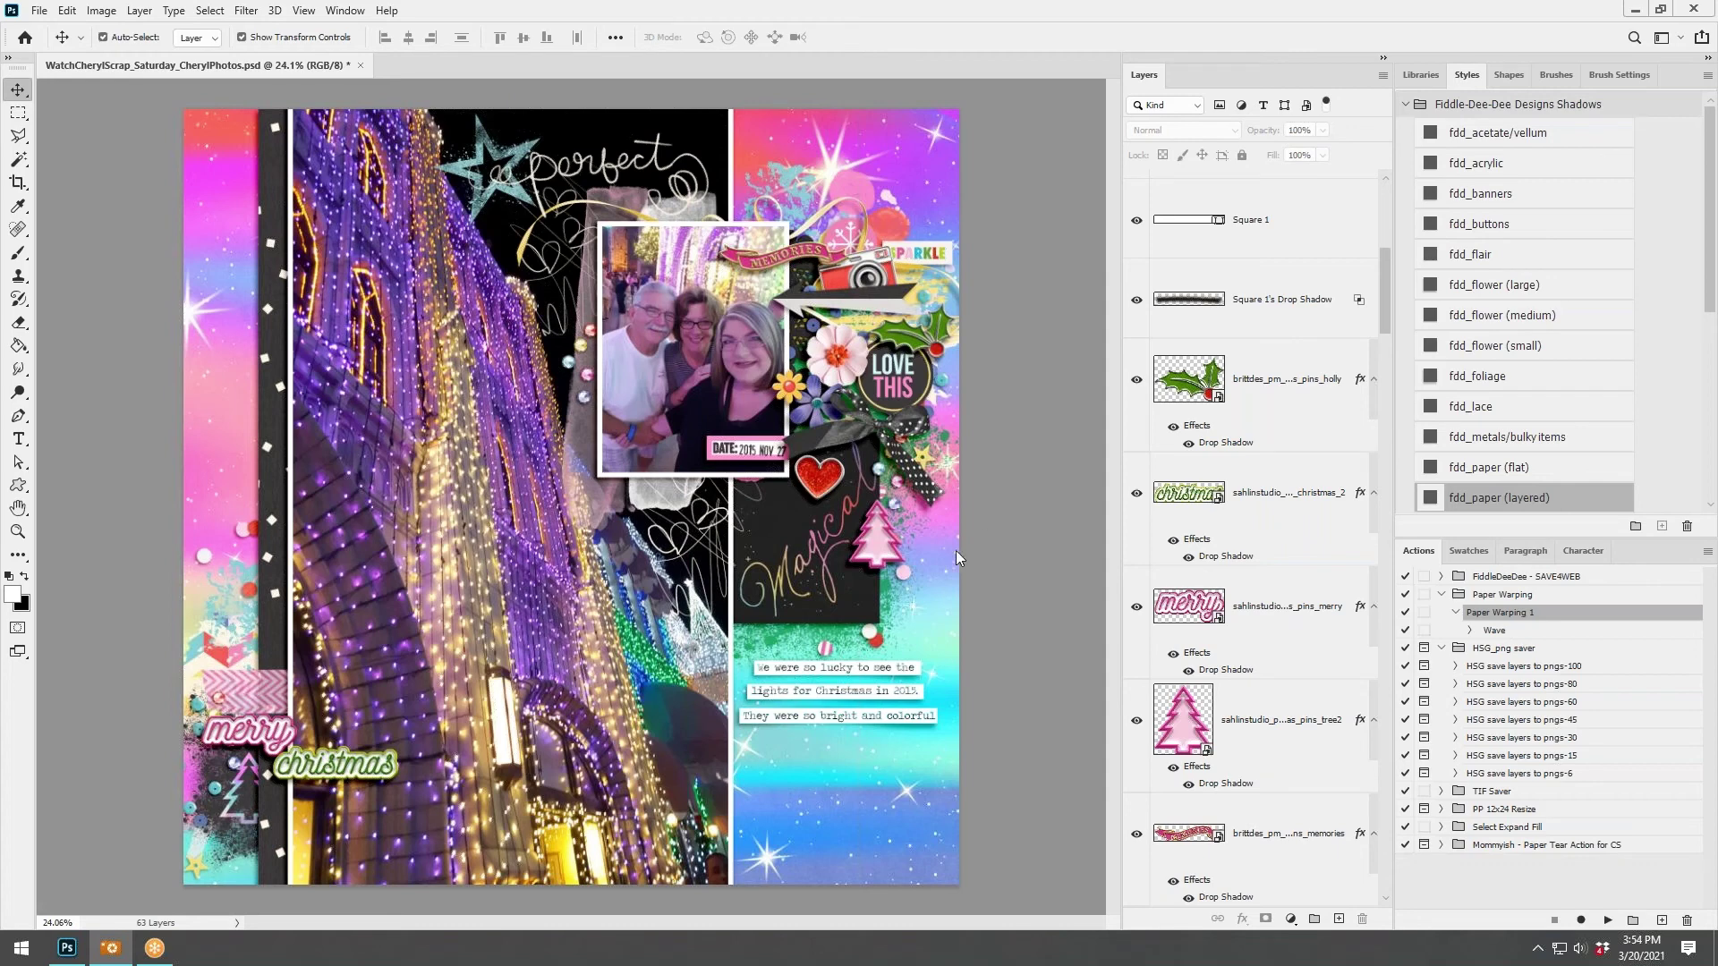
Switch to File Explorer.
click(998, 540)
key(super+e)
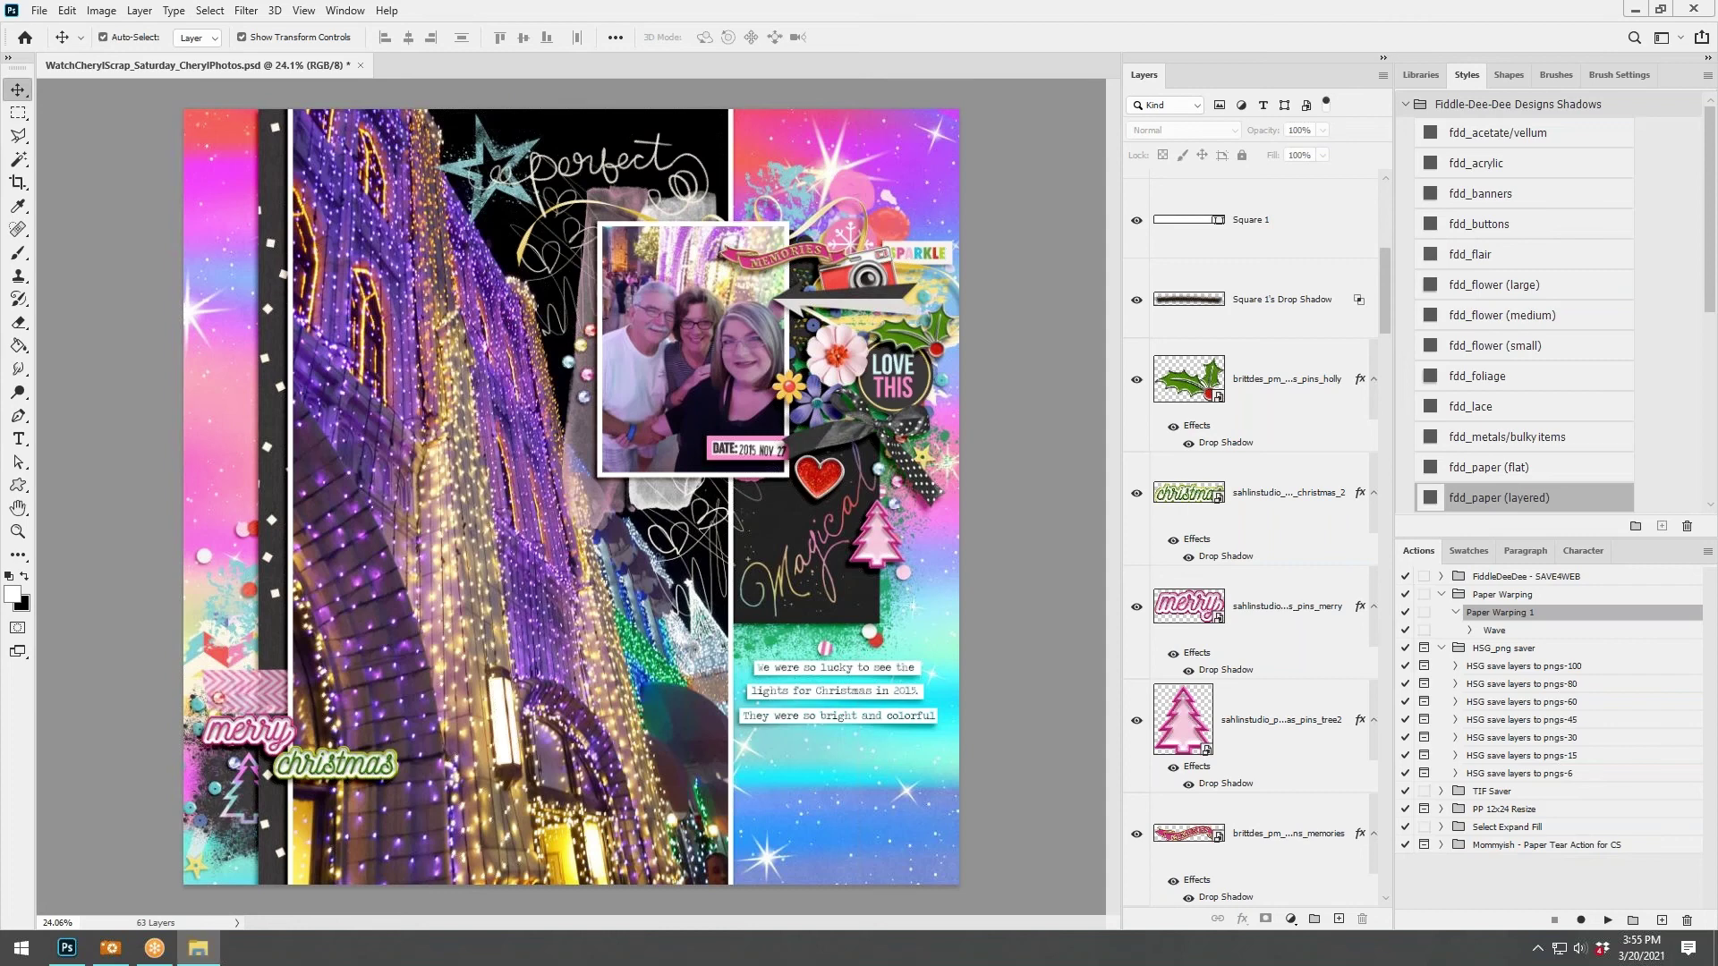